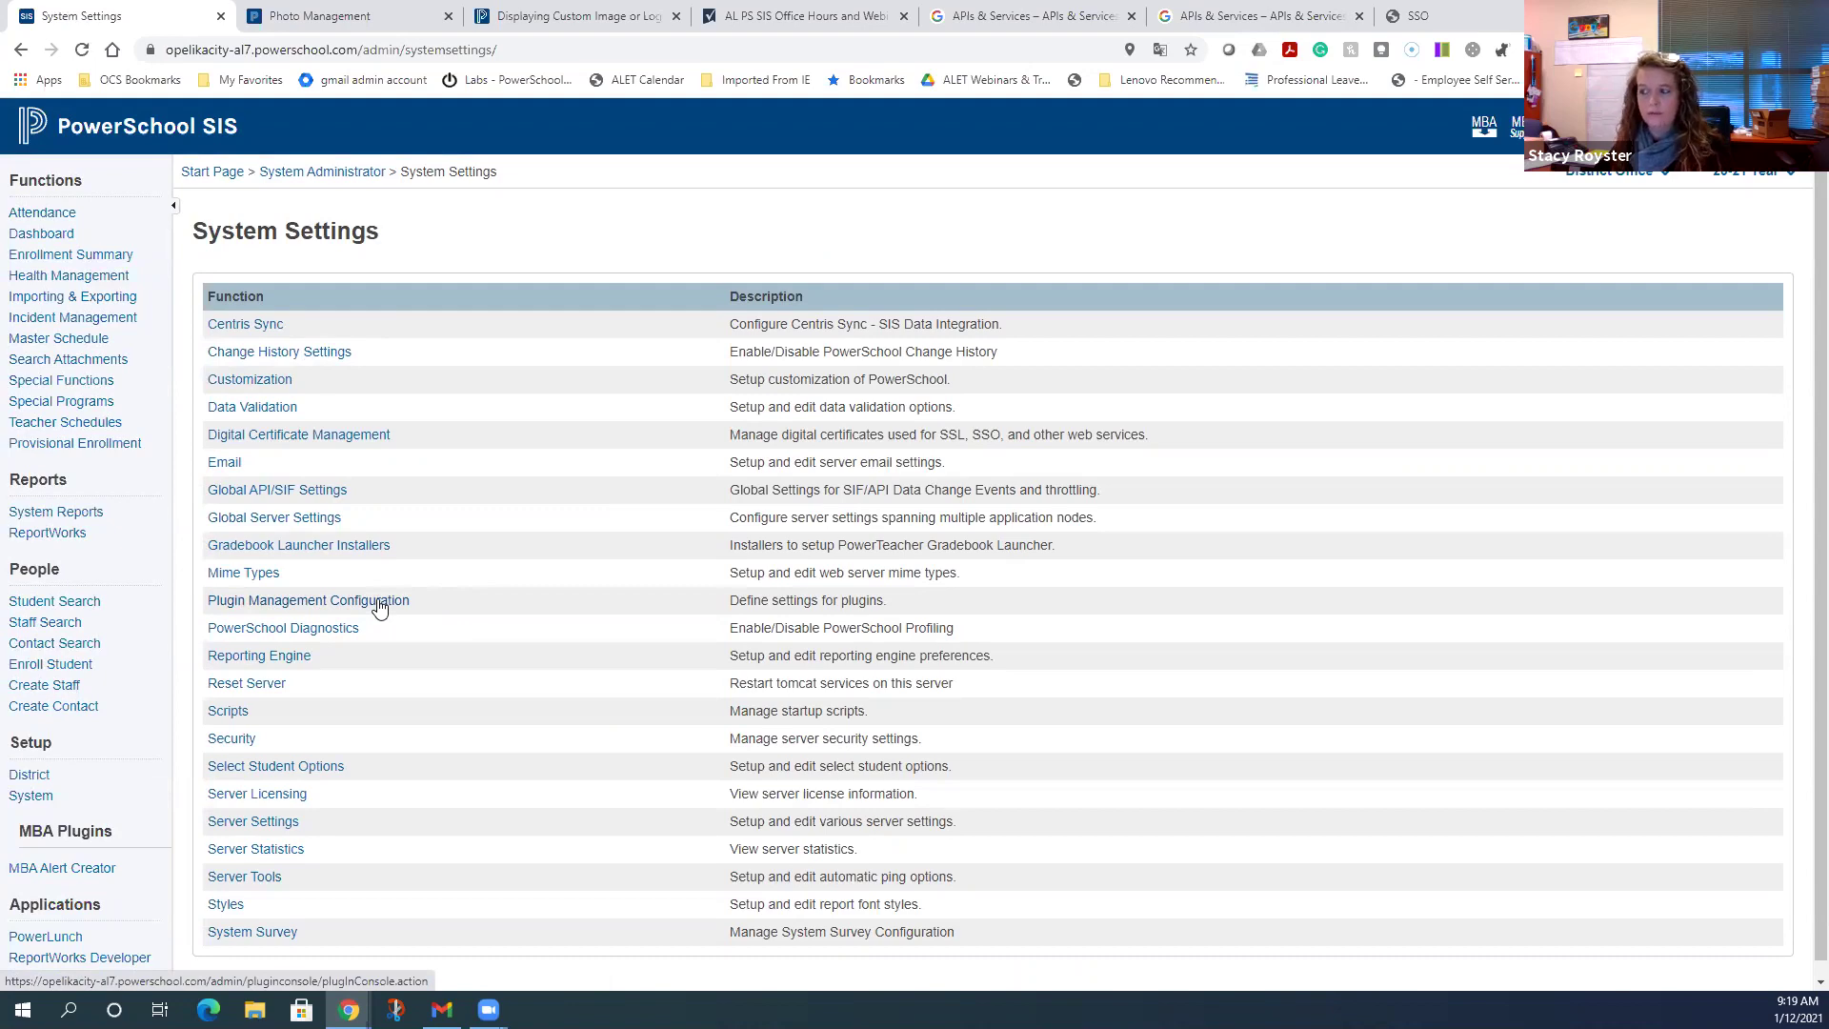
- Open the Plugin Management Dashboard from the System Settings page
click(379, 608)
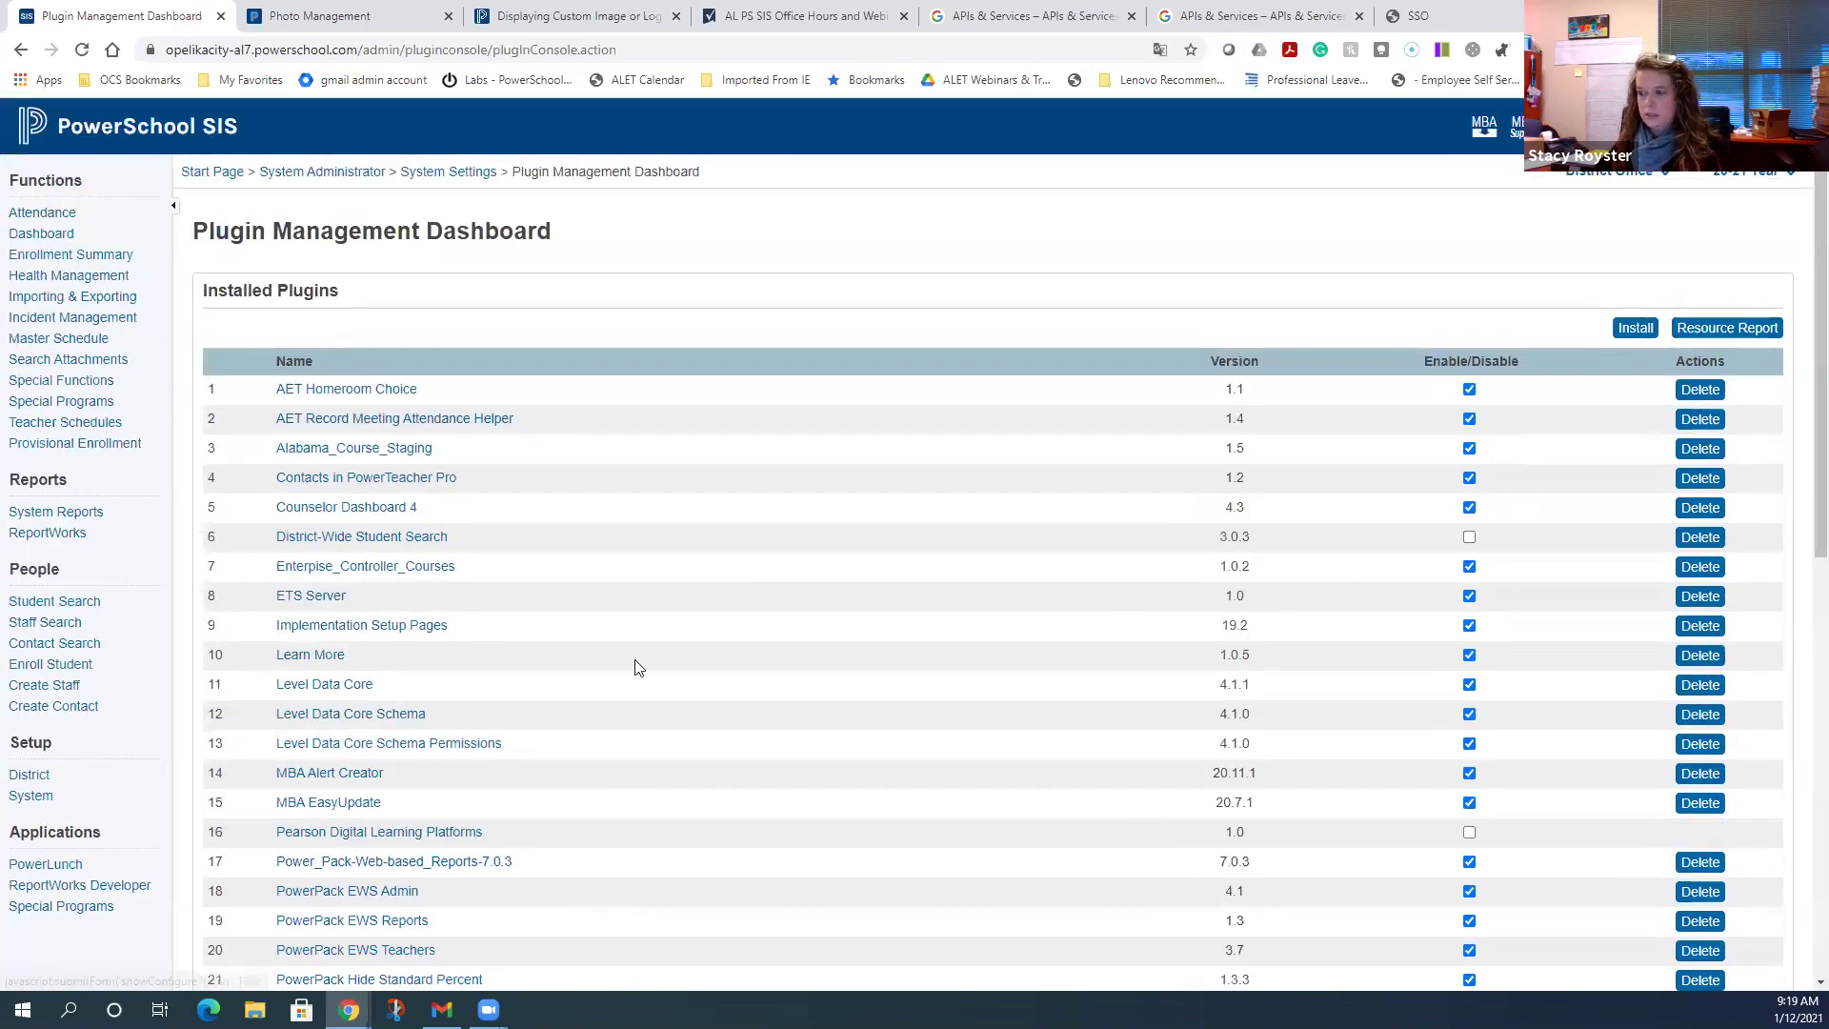
- Check the plugin list to confirm PowerSchool SIS as OIDC Service Provider is enabled
scroll(651, 660, down, 6)
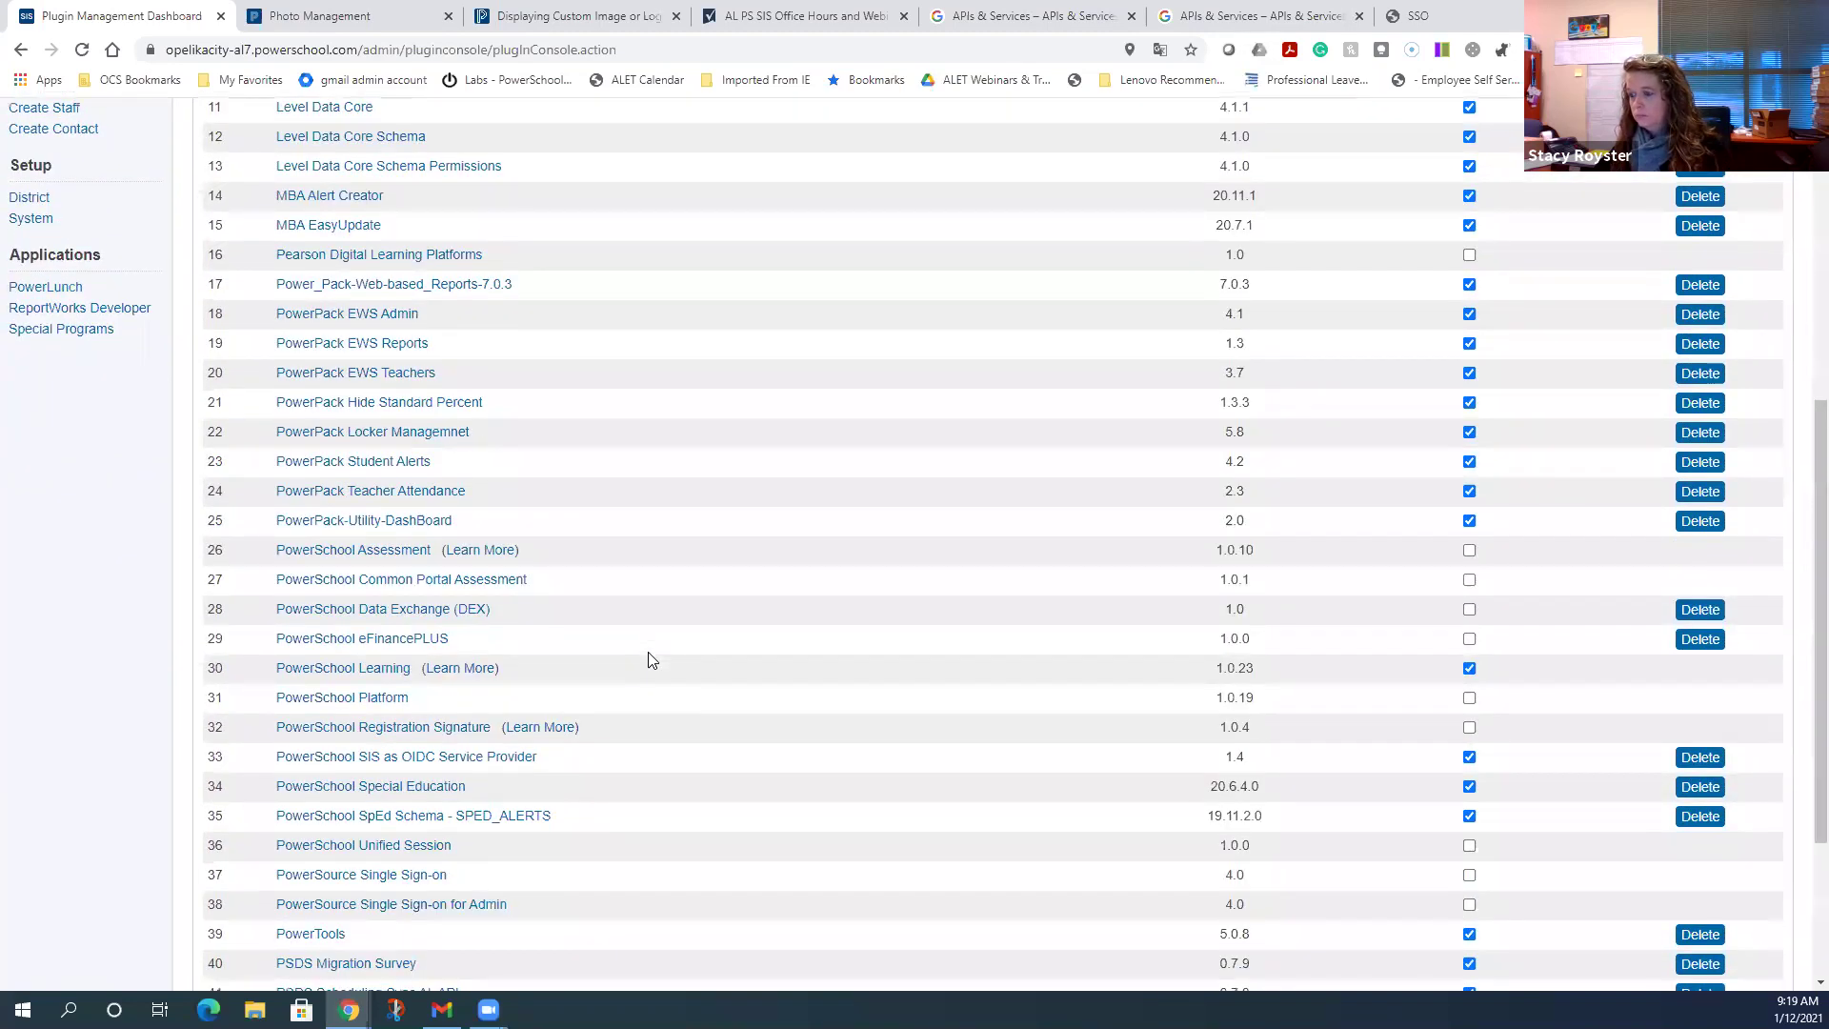
scroll(645, 661, down, 1)
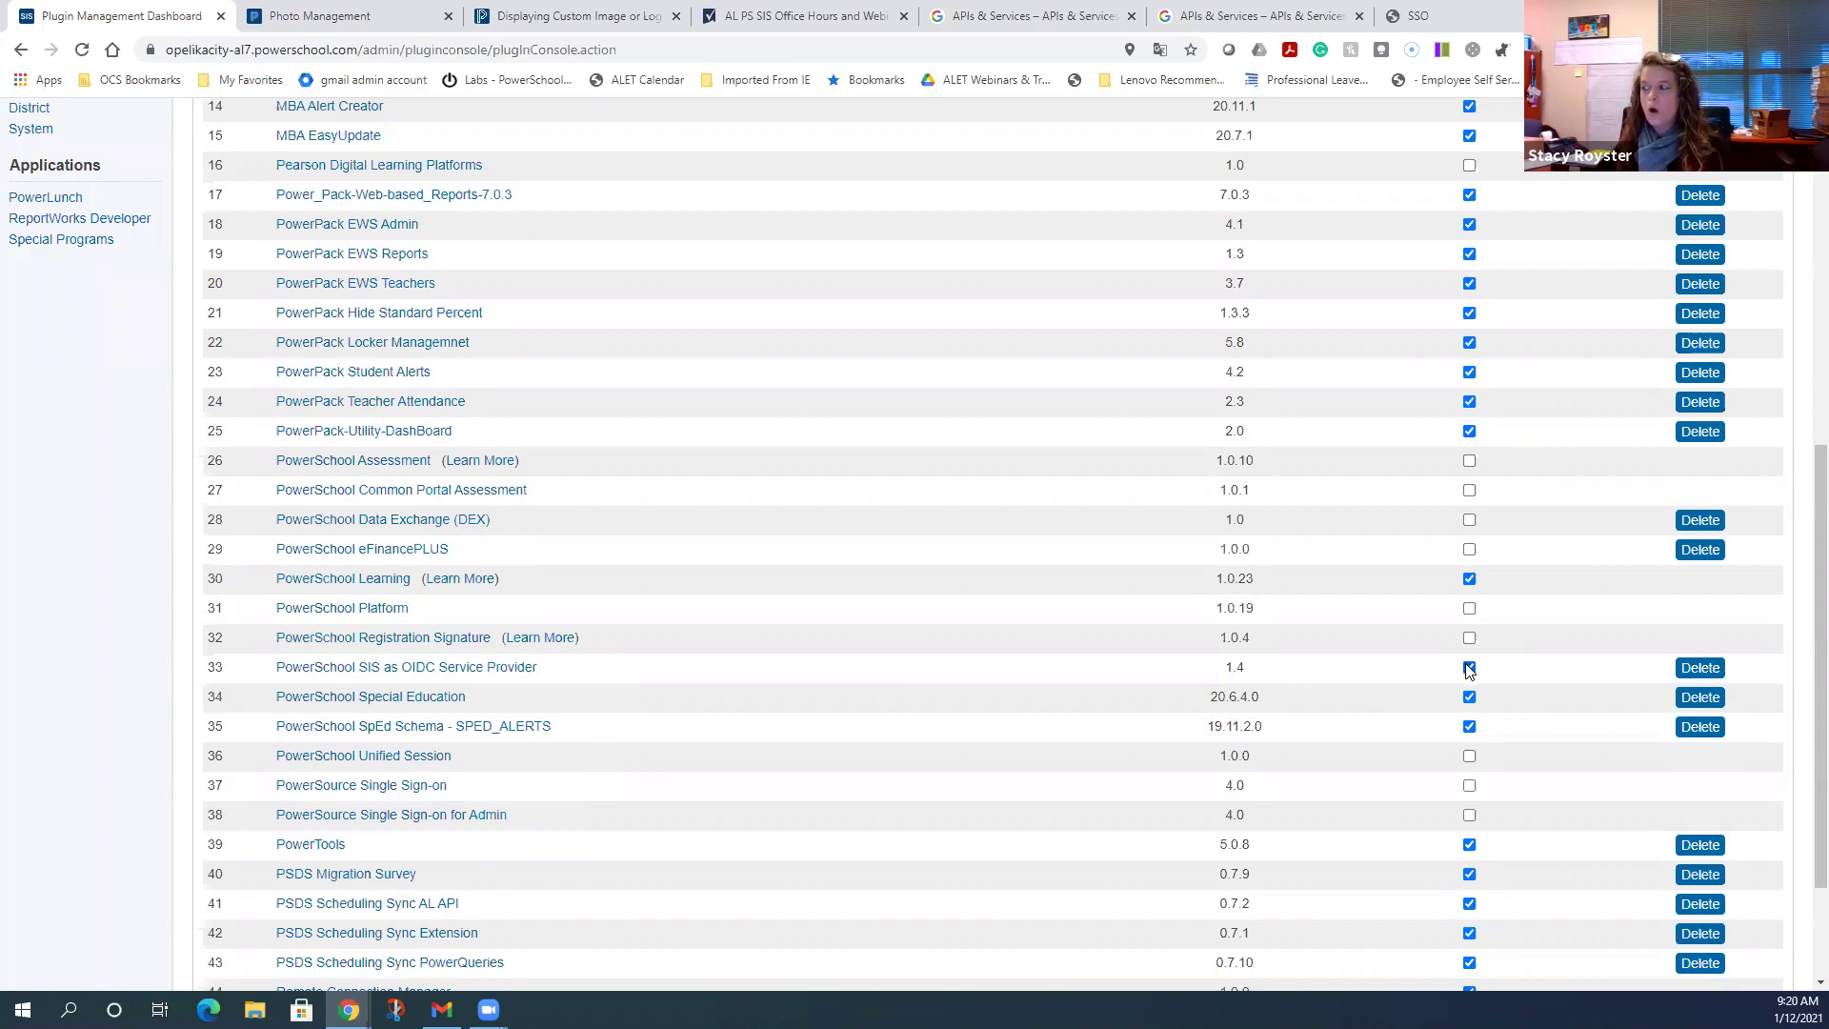
scroll(684, 694, up, 7)
- Go to the System Administrator page's Security section showing OIDC Authentication Setup
click(66, 797)
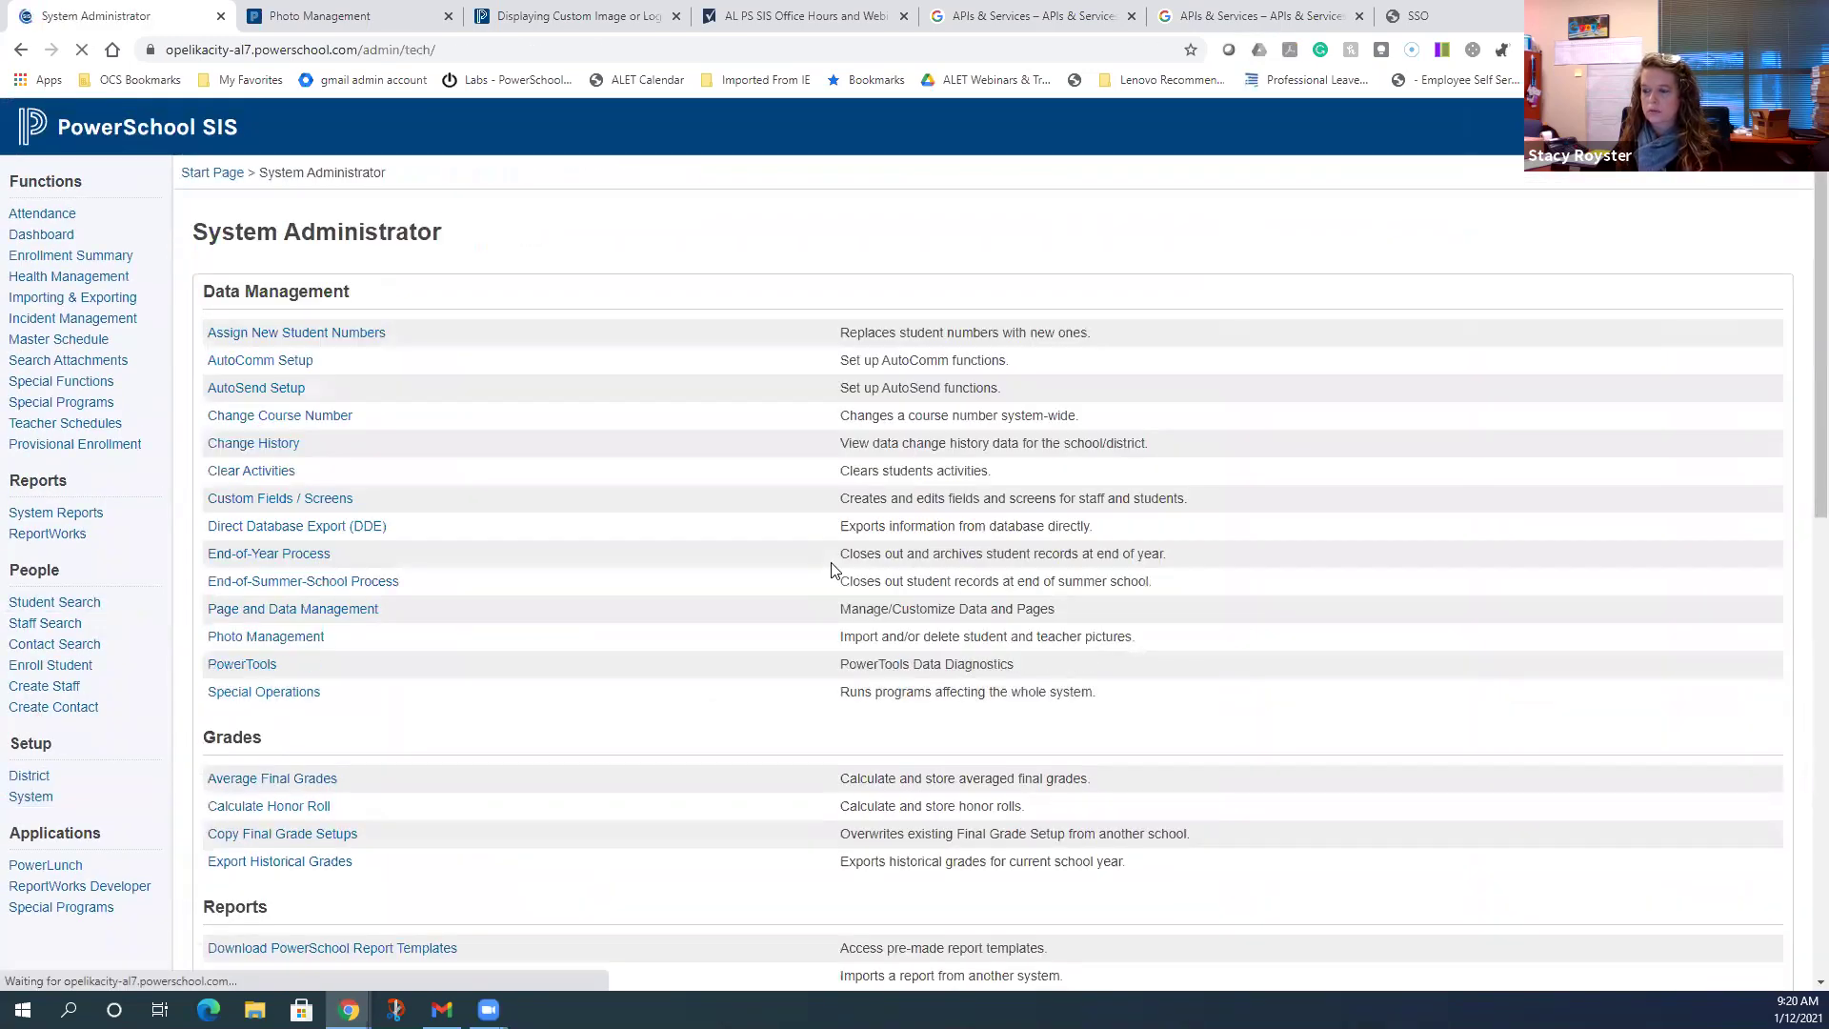
scroll(636, 558, down, 4)
scroll(634, 556, down, 4)
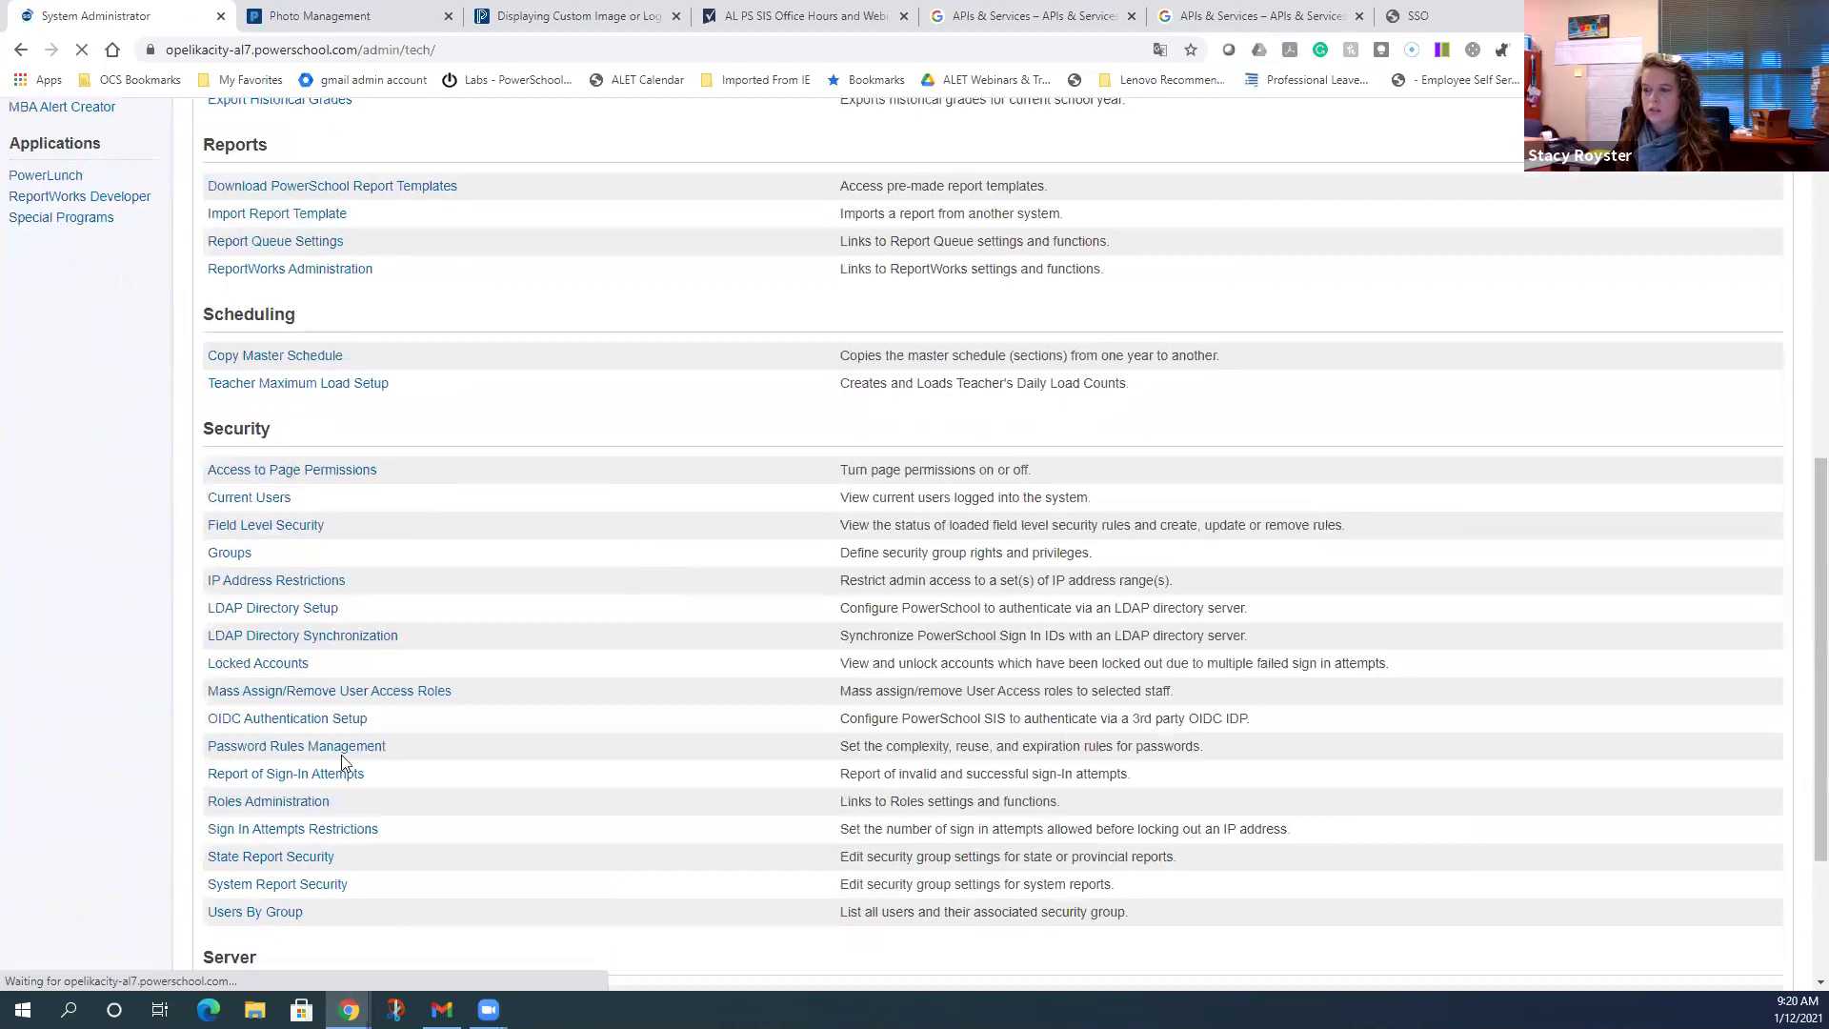
scroll(328, 724, down, 8)
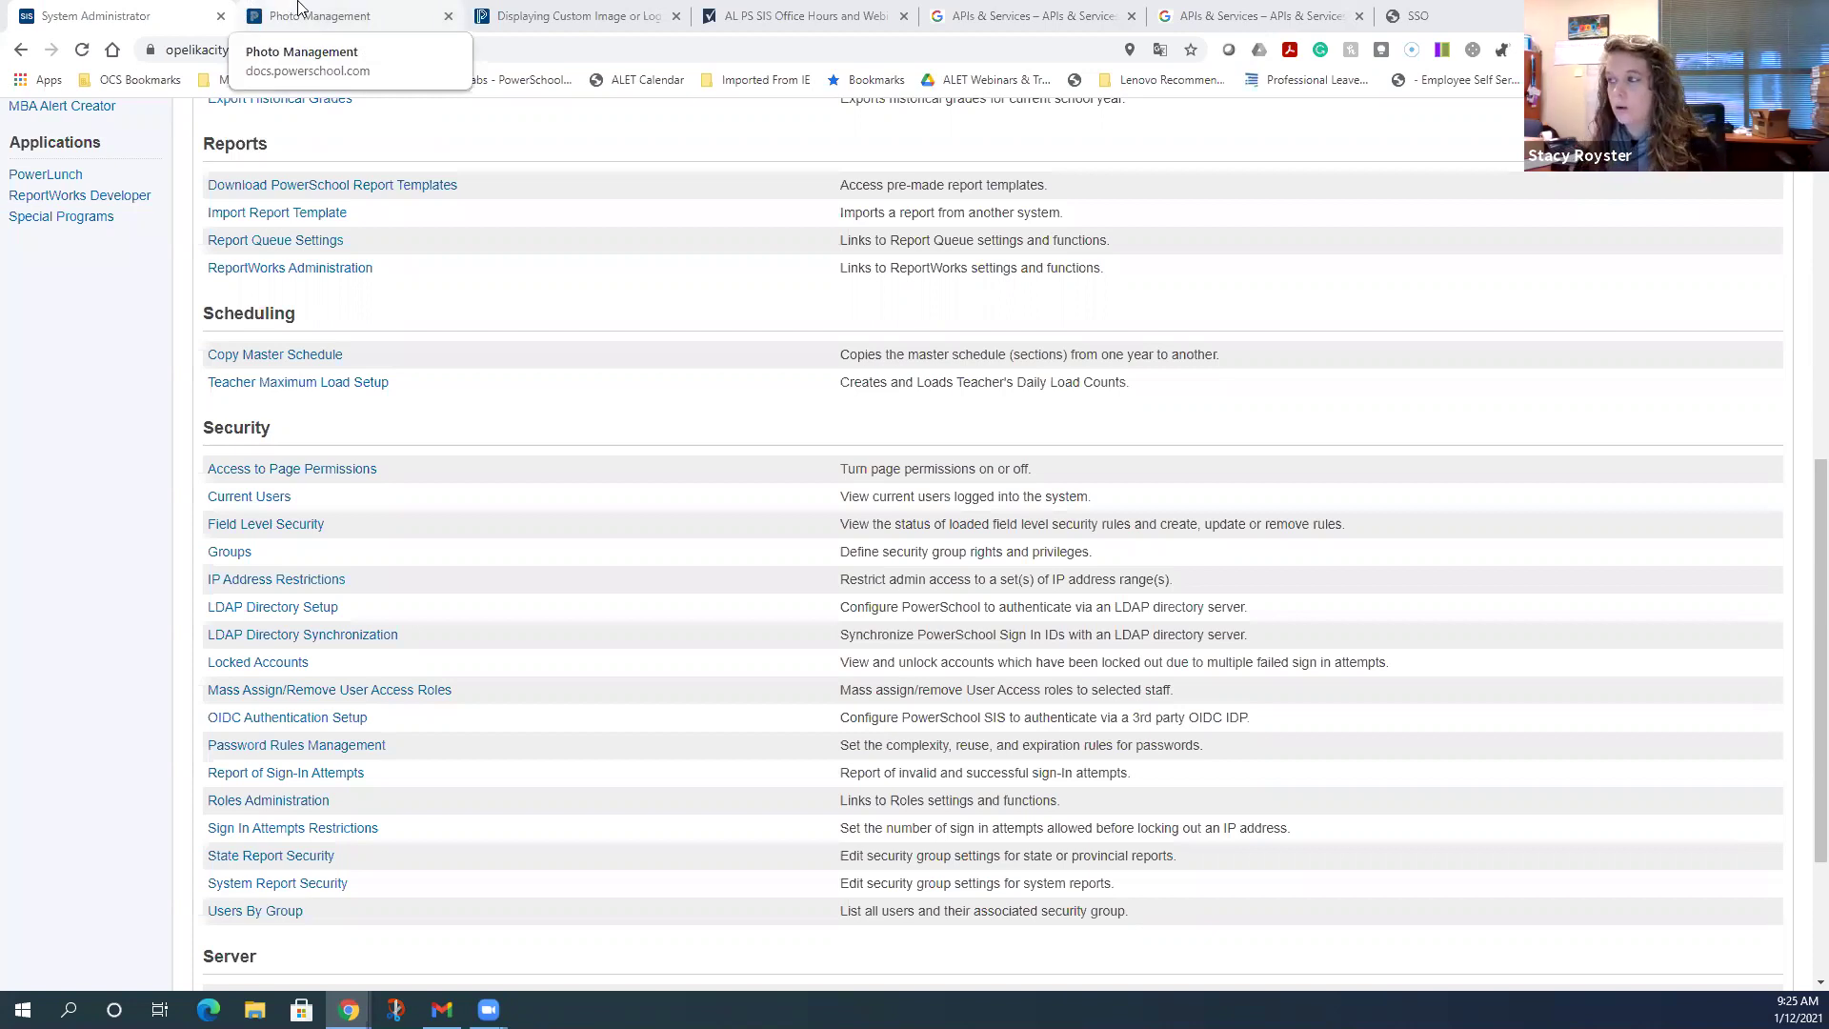
- Switch to the Google APIs tab, close its duplicate, and open the Powerschool SSO project picker
click(991, 14)
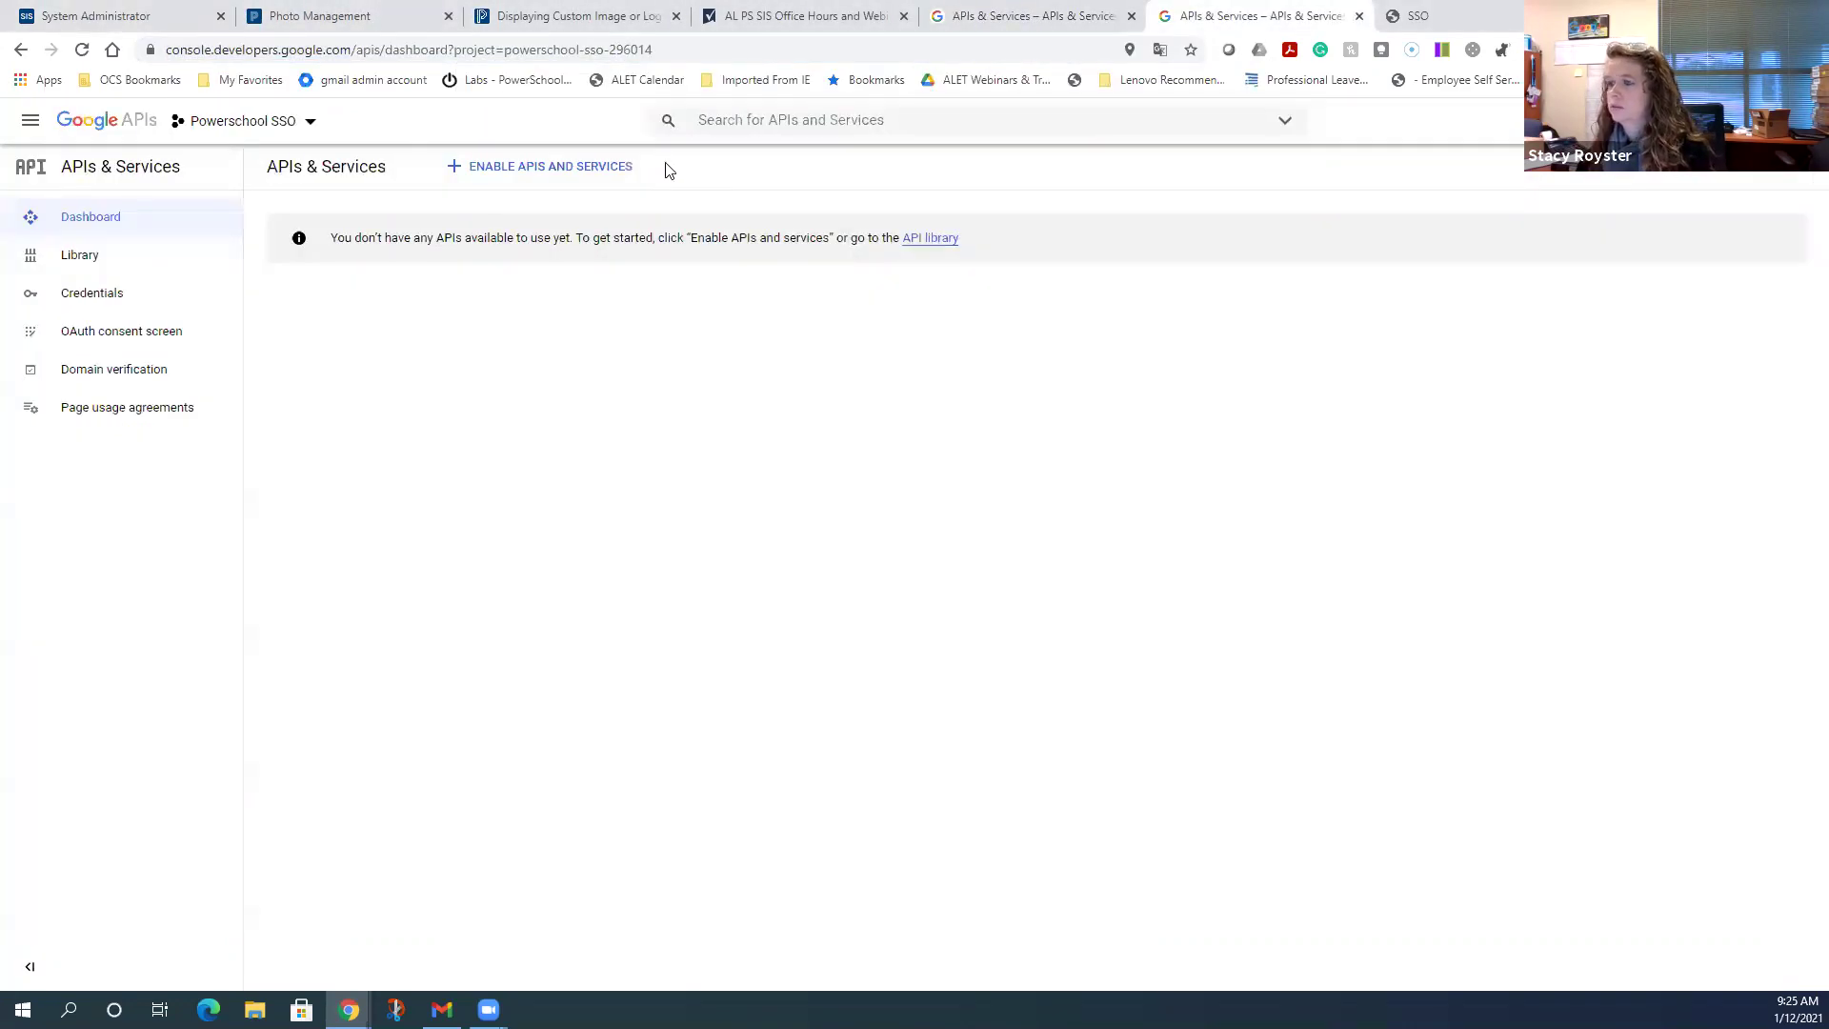
key(ctrl+w)
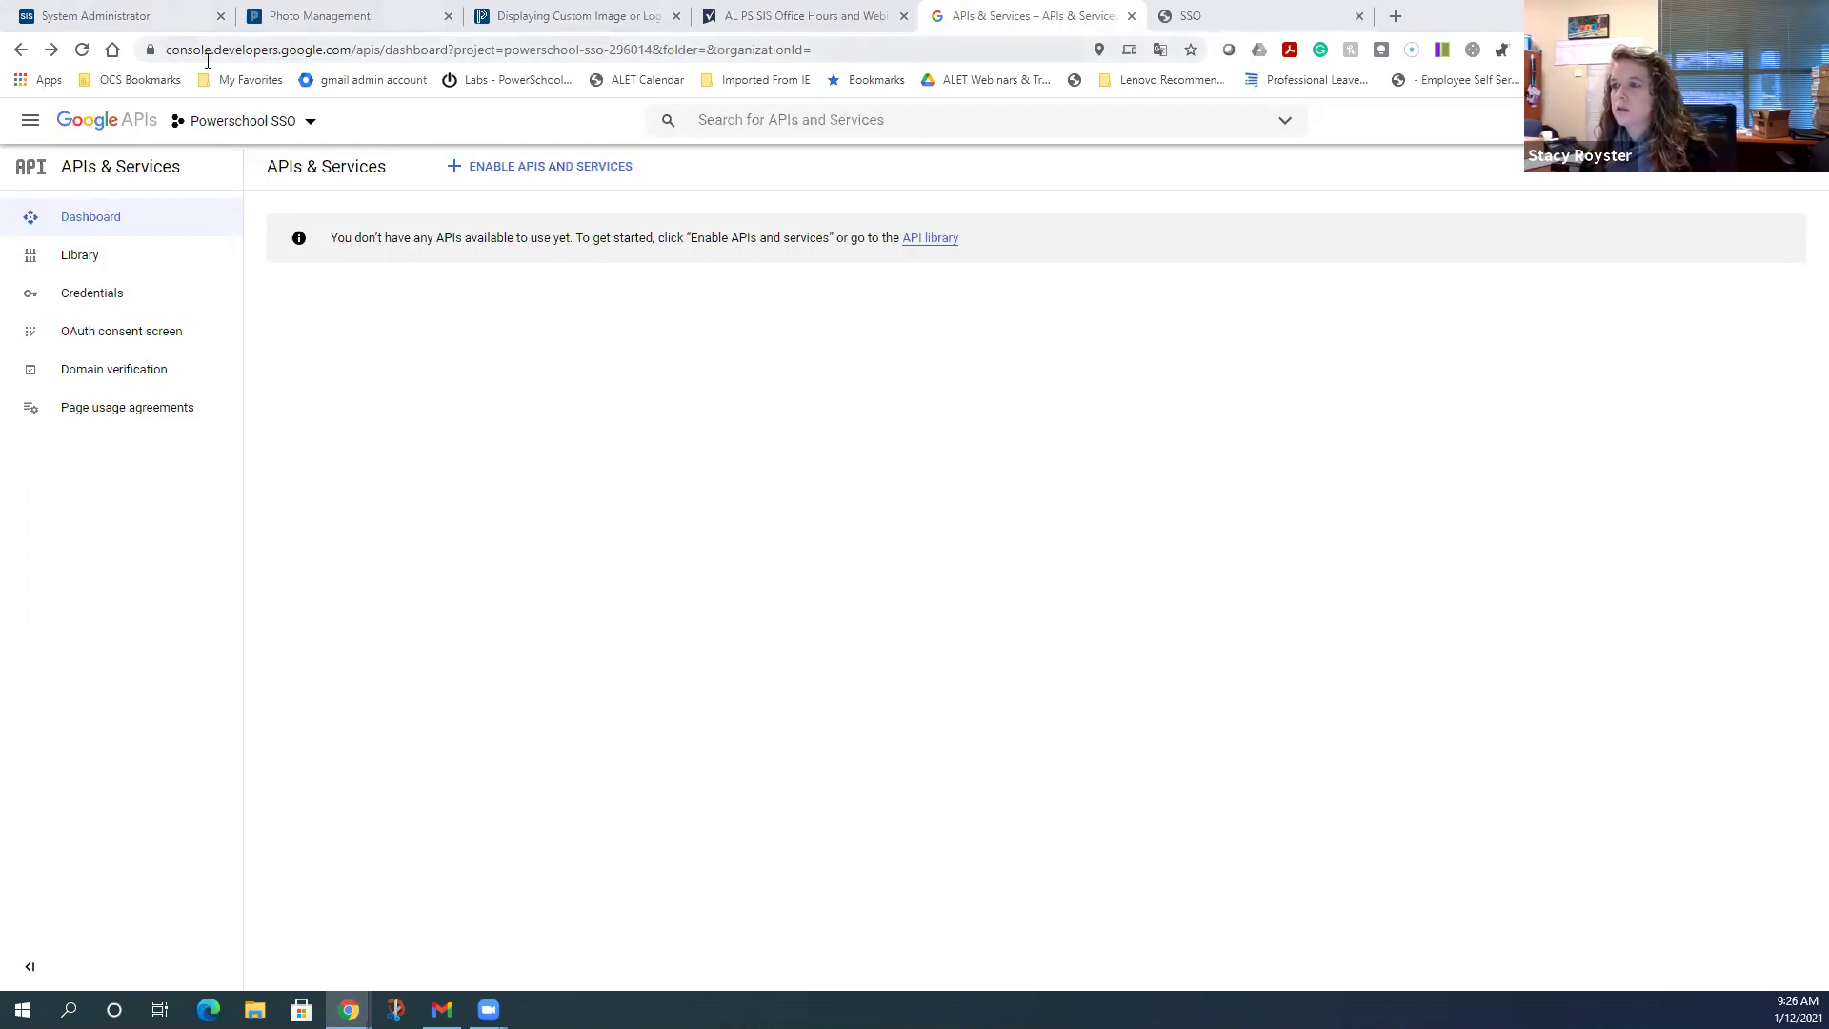
click(352, 54)
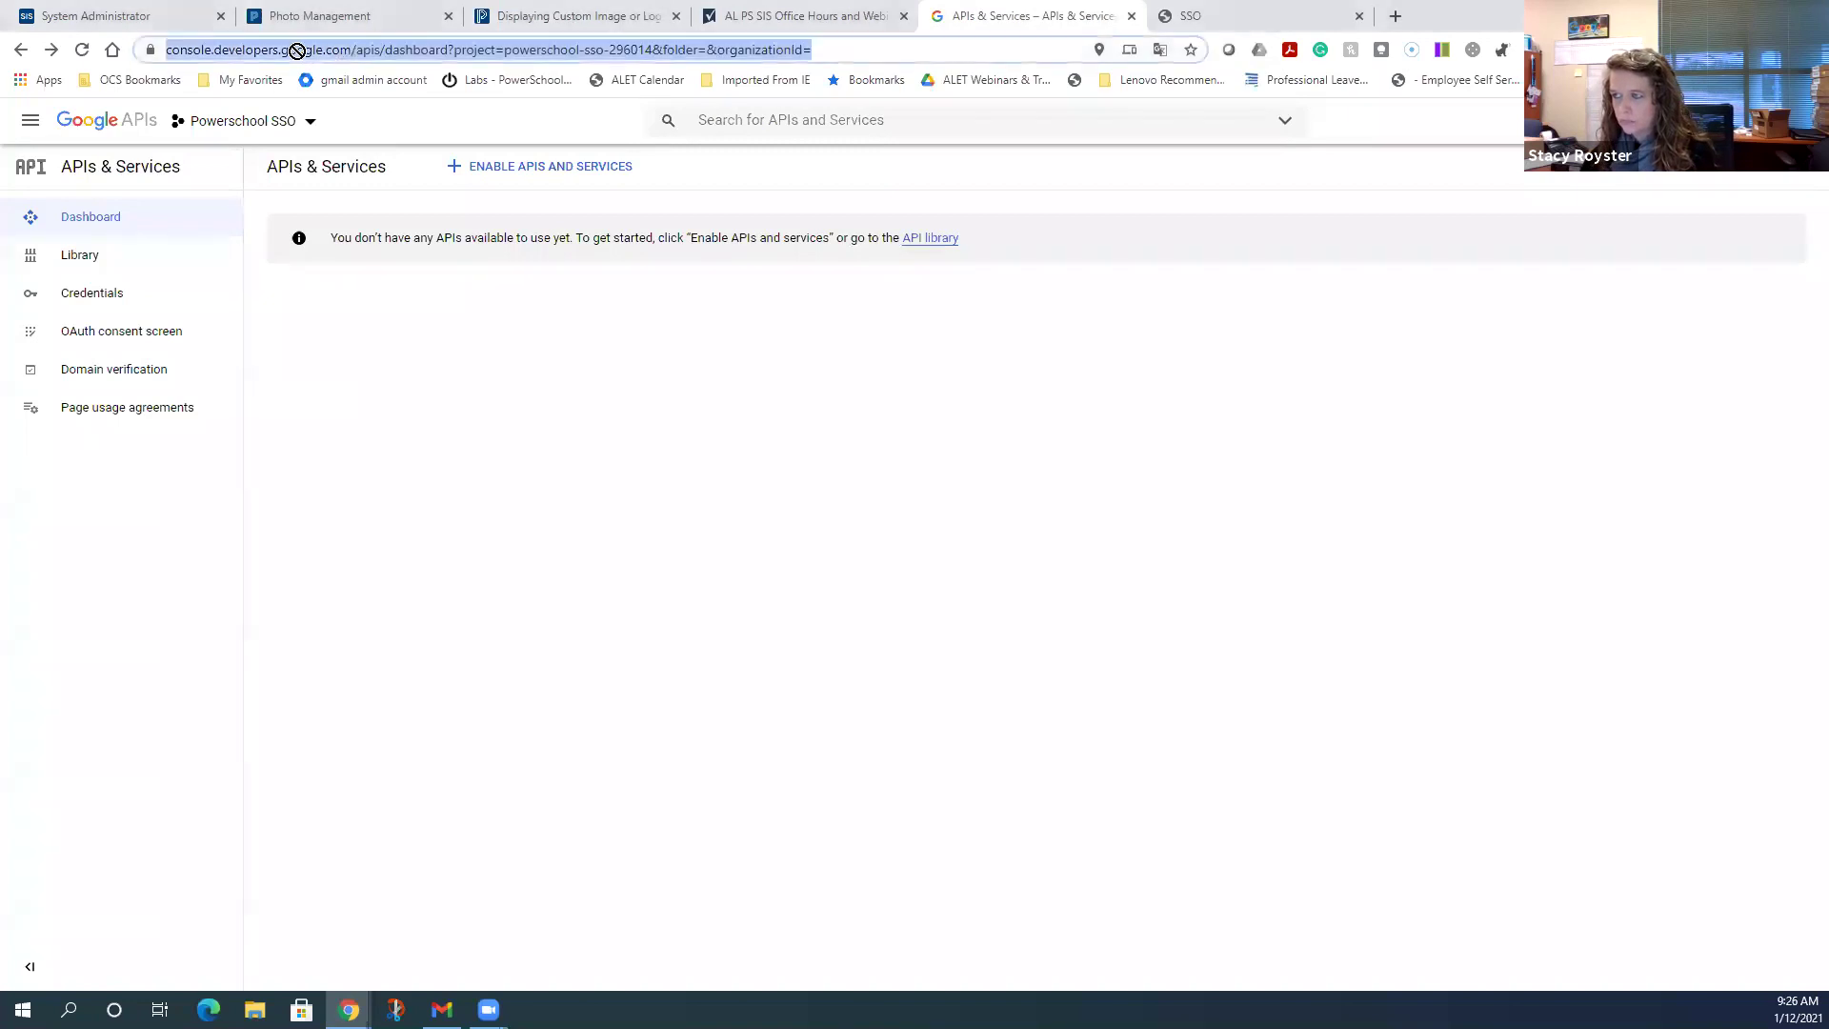
click(359, 49)
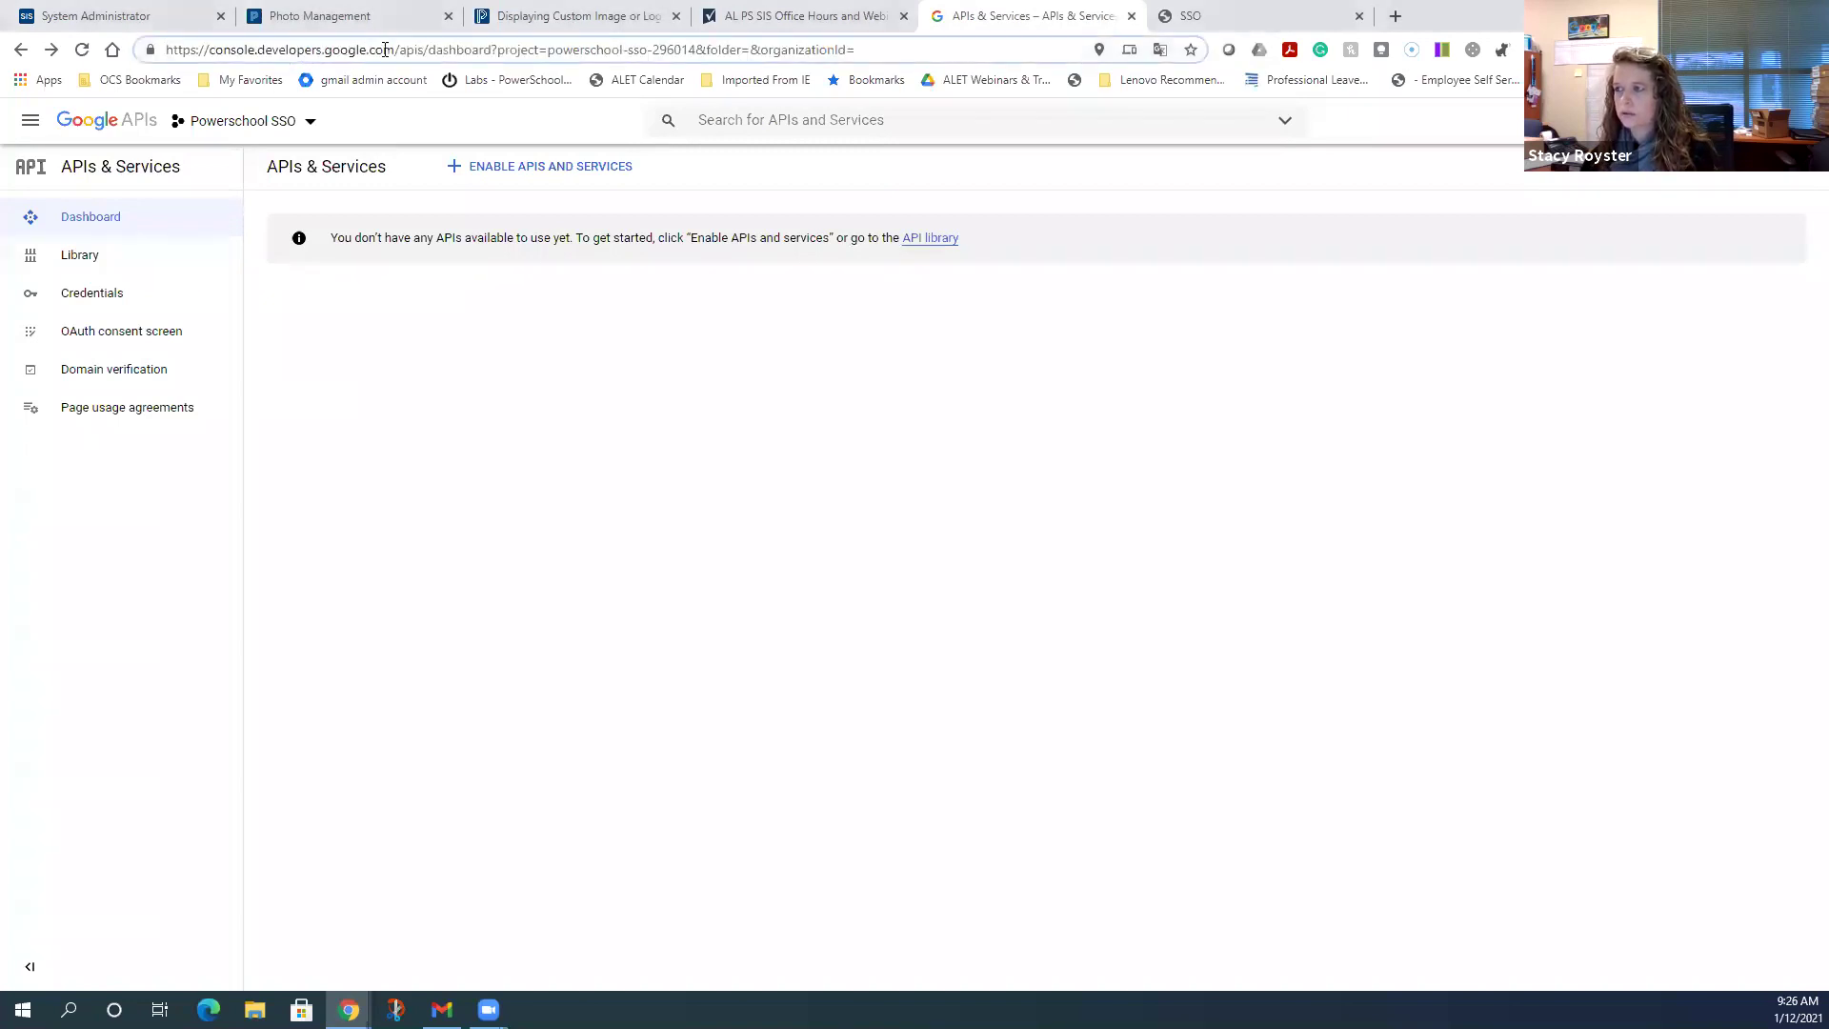
drag(395, 50, 152, 52)
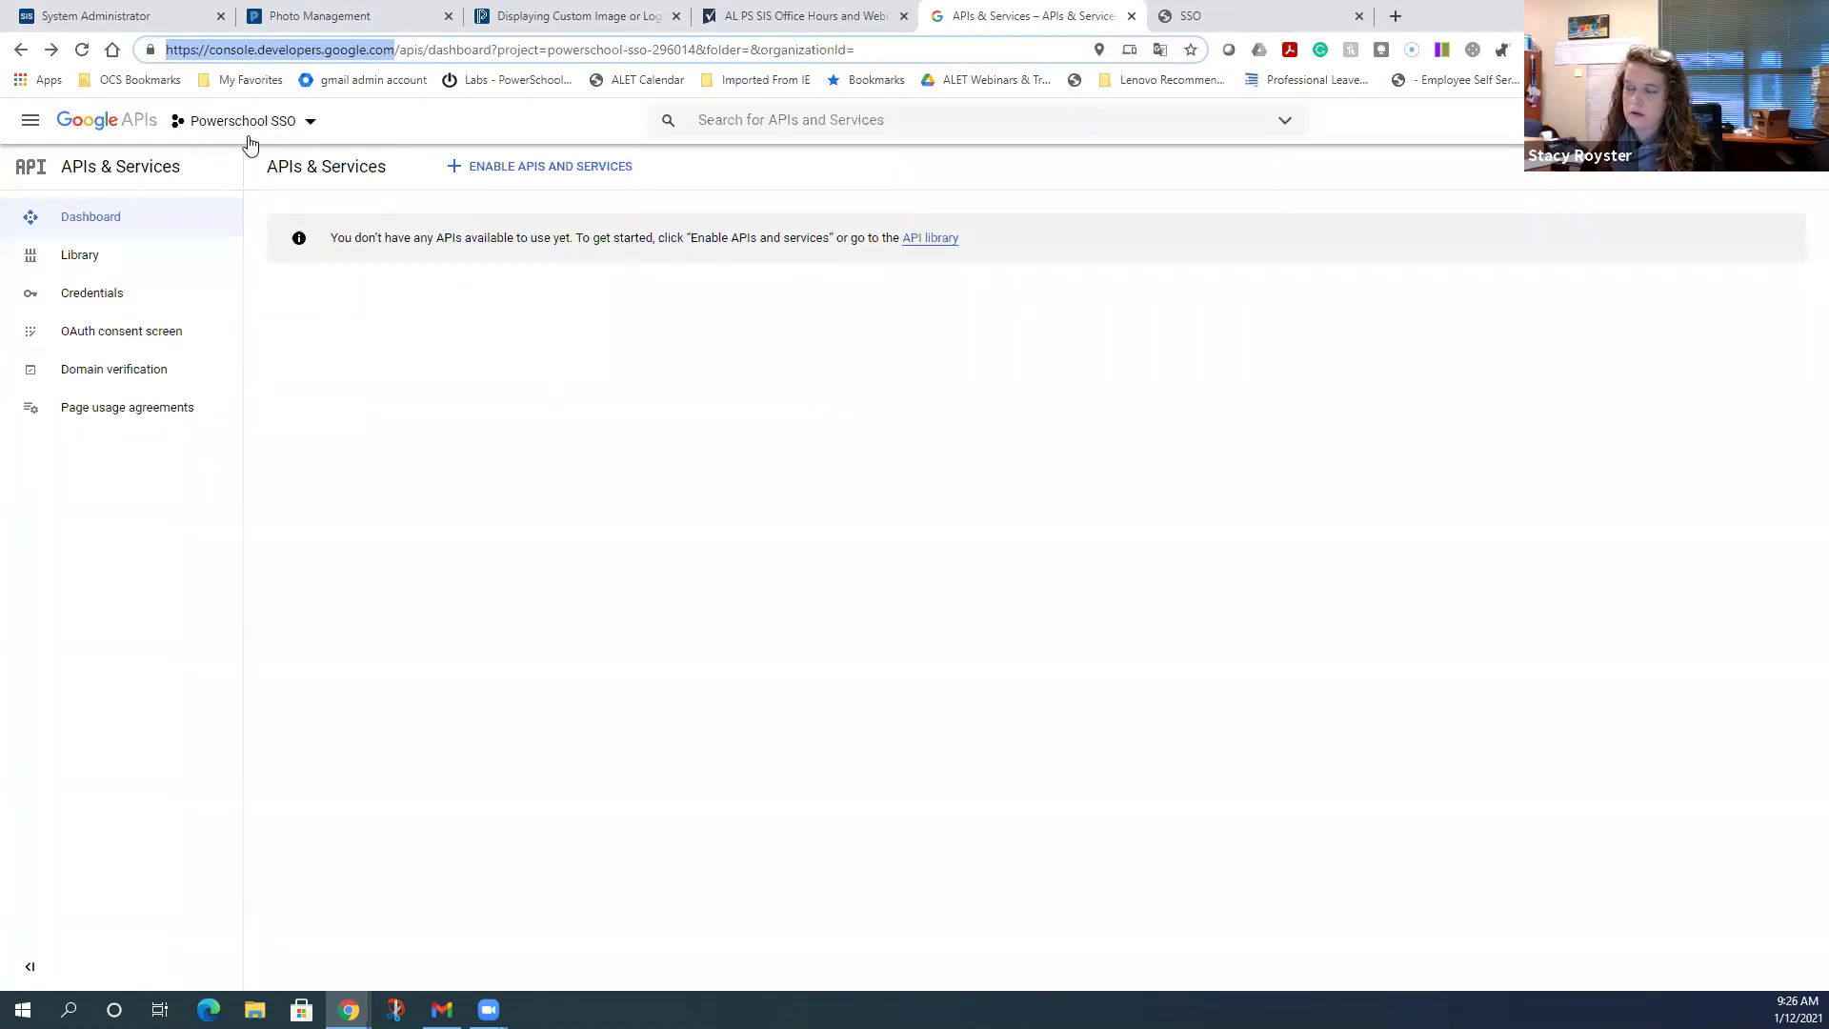
click(310, 127)
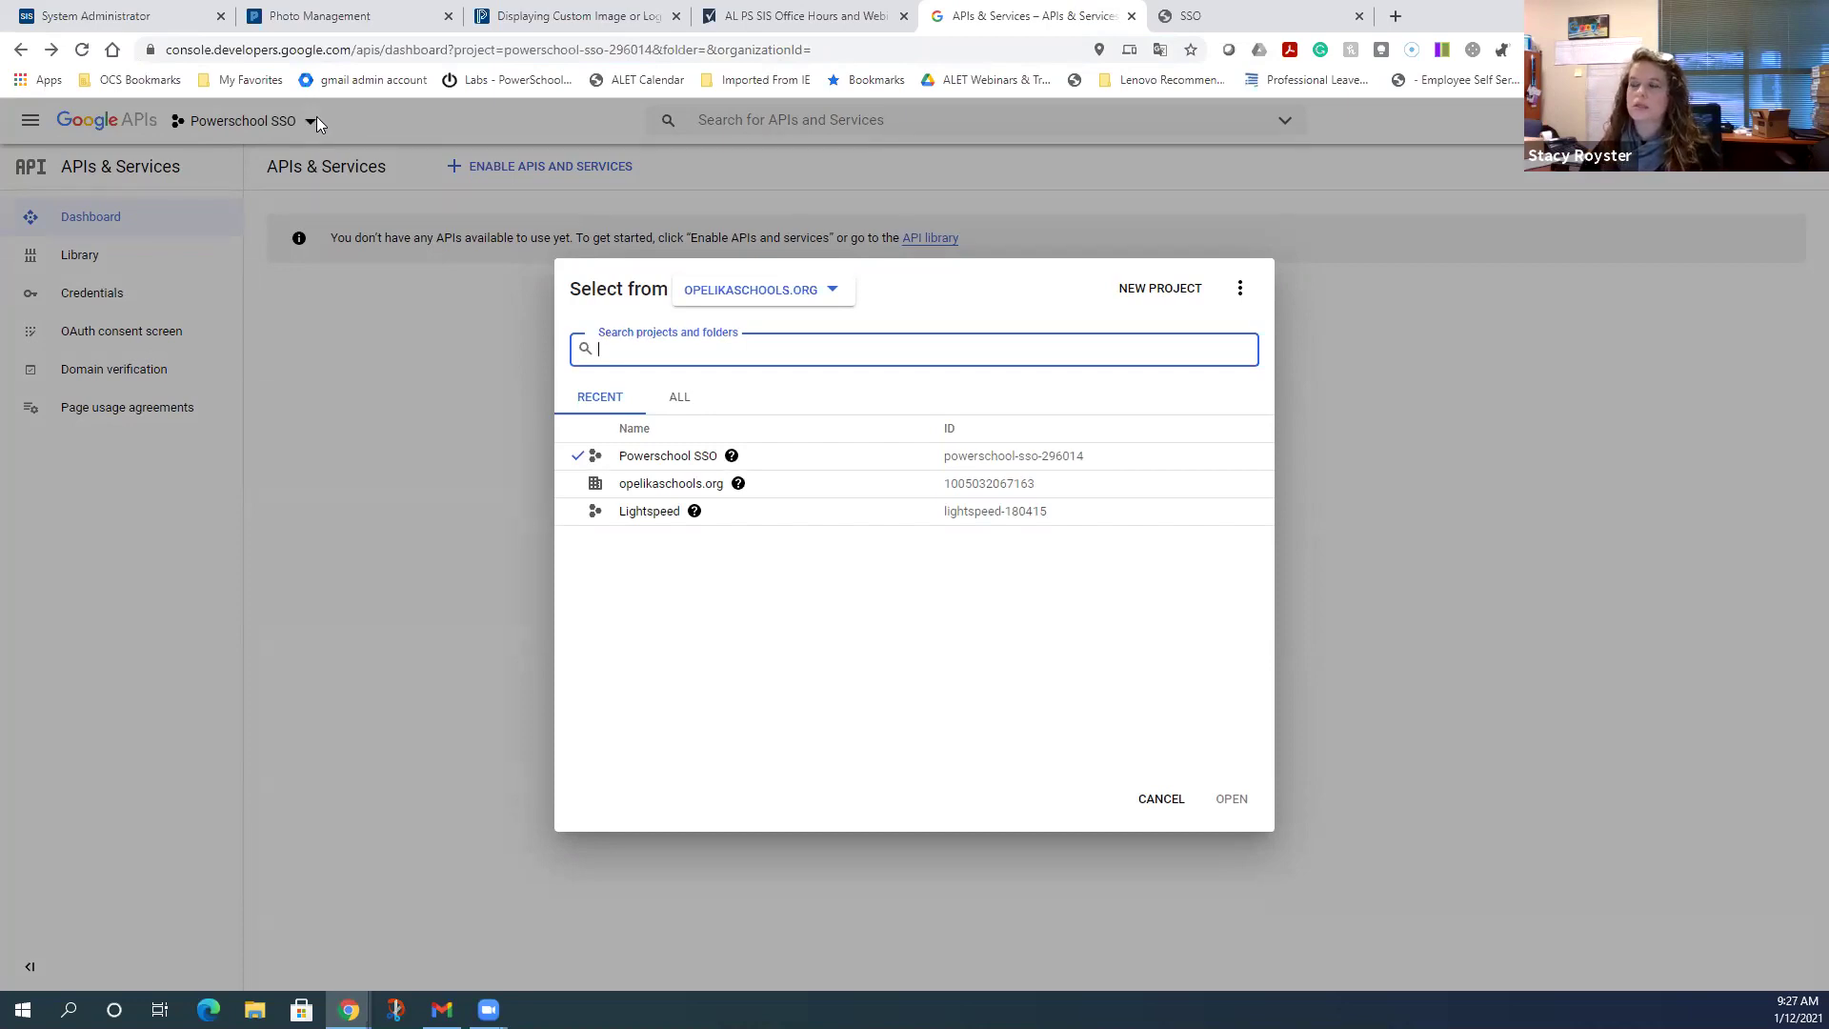
- Start a new project named 'PowerSchool Pilot SSO' under the opelikaschools.org organization
click(322, 373)
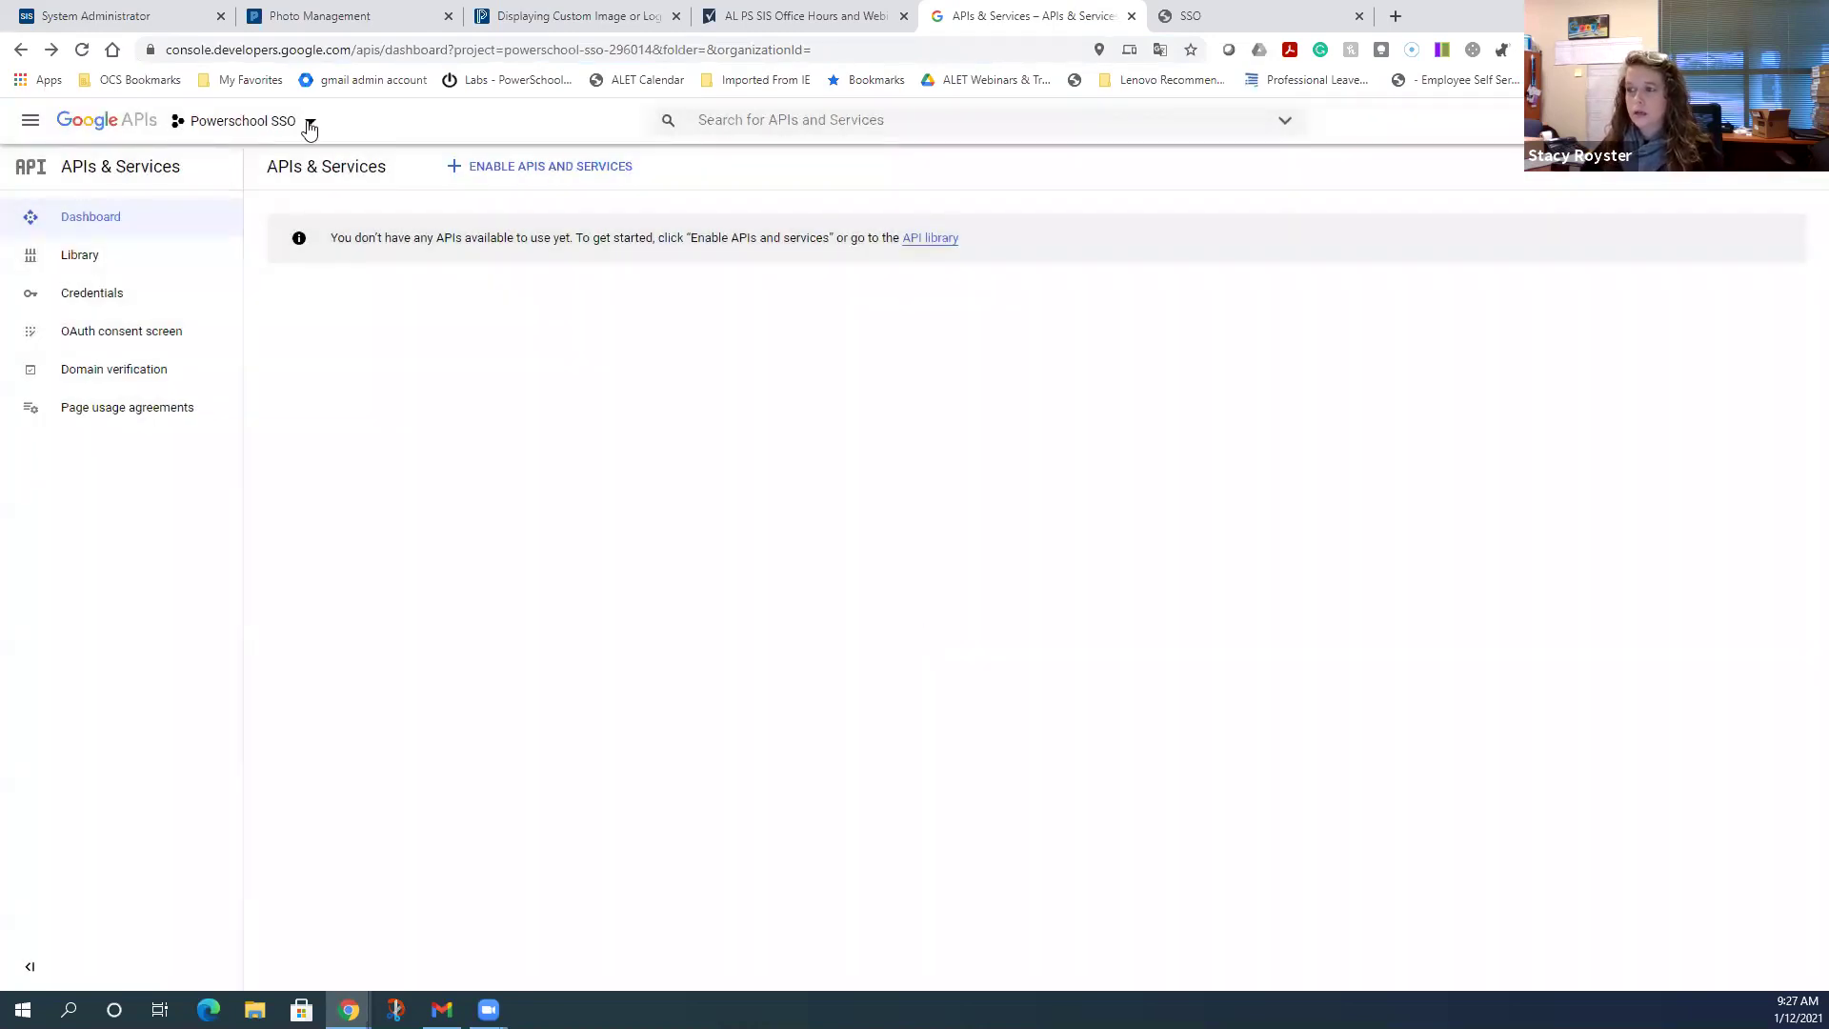
click(311, 124)
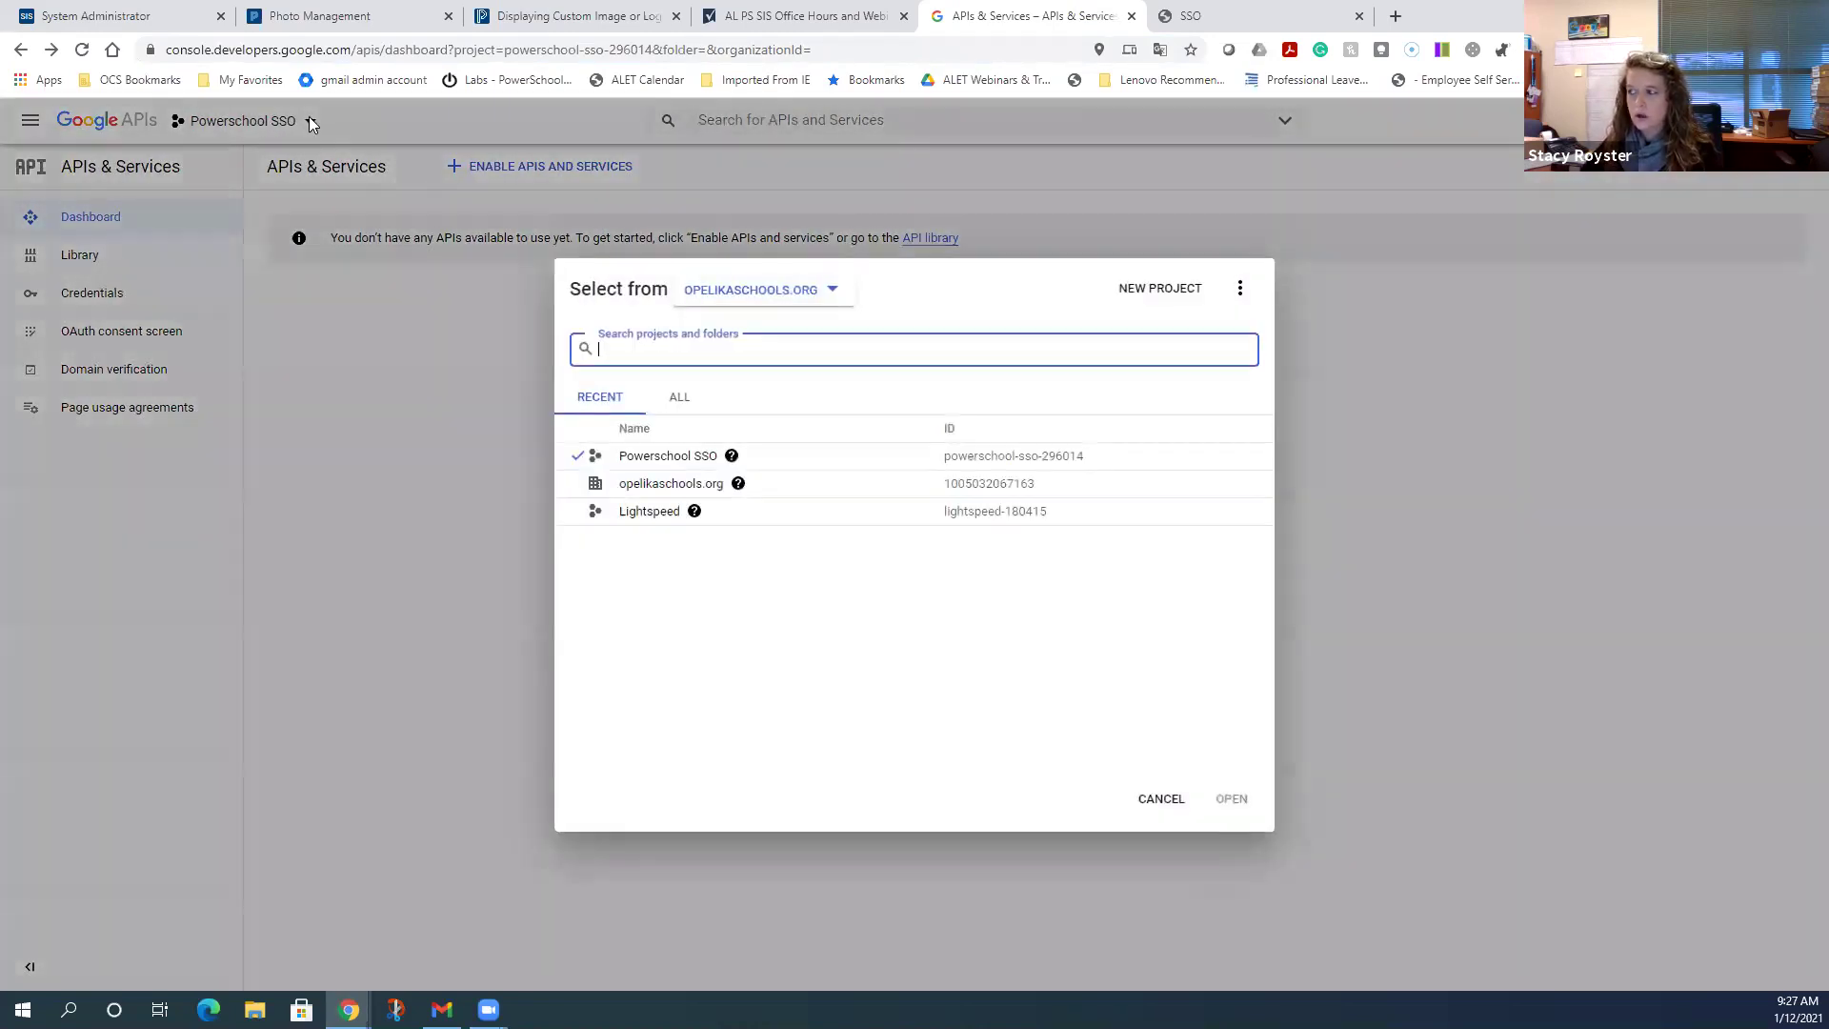
click(1152, 291)
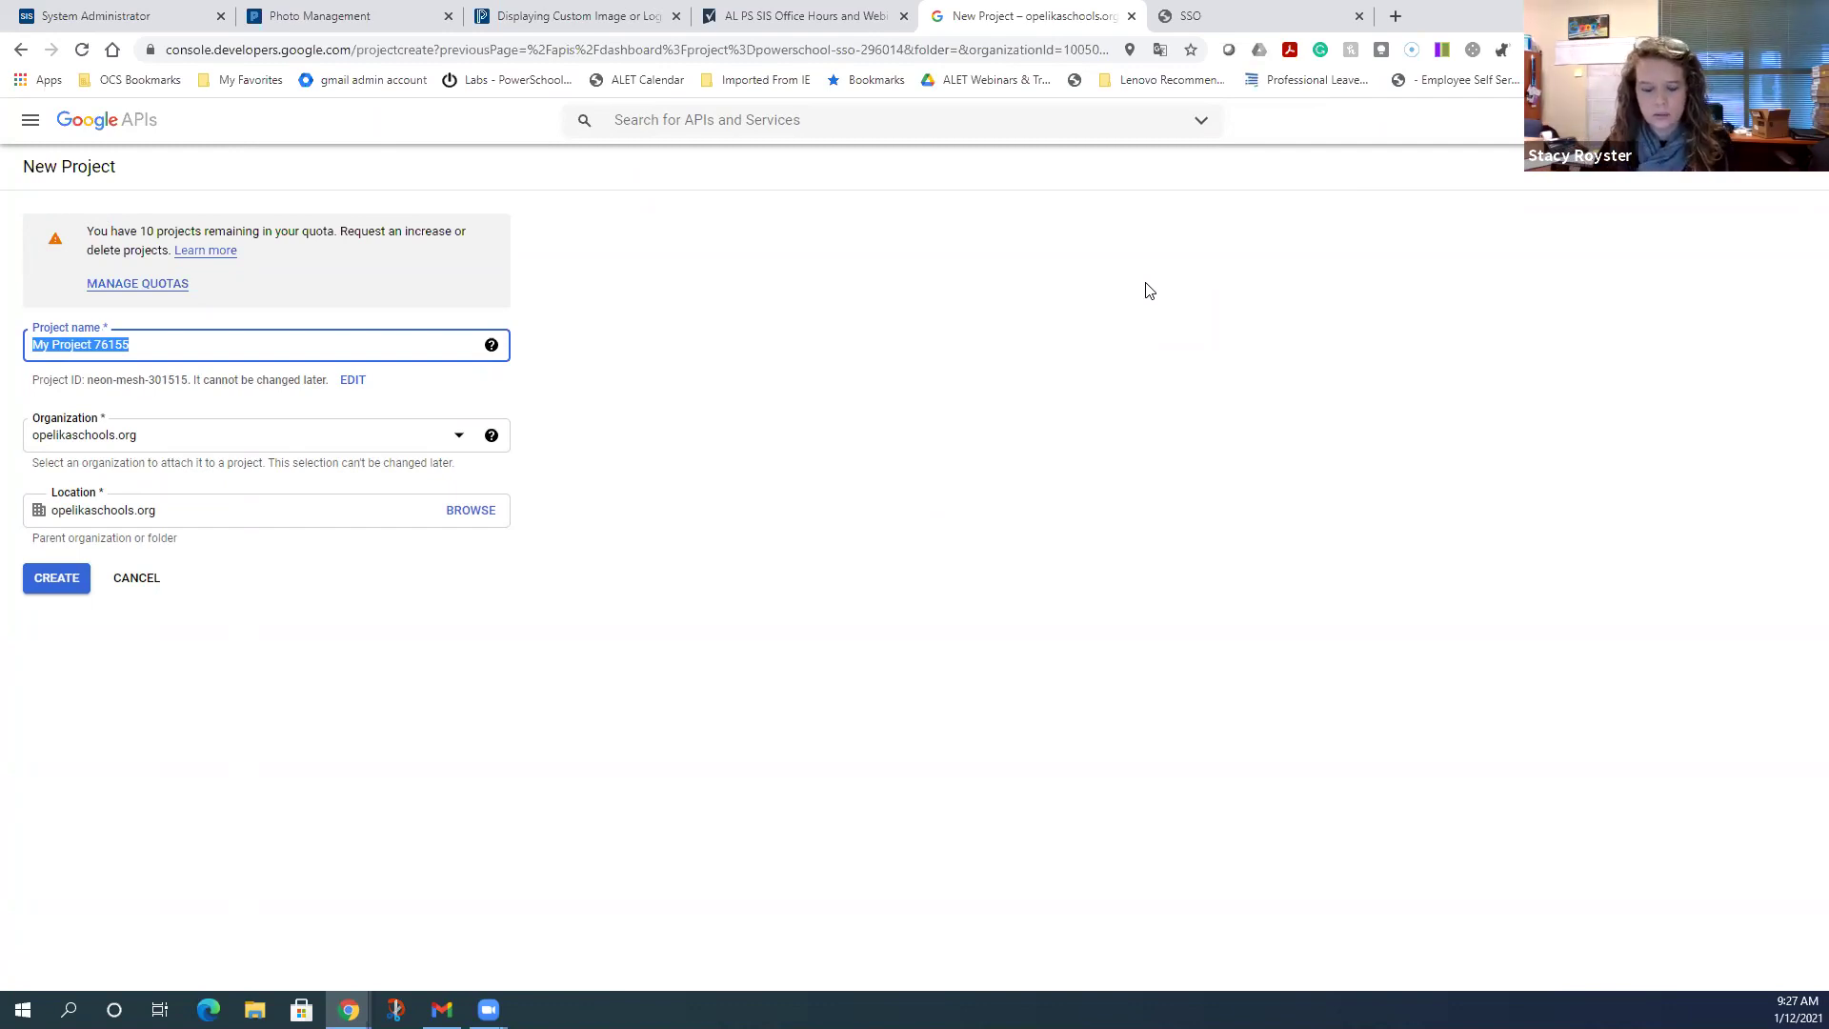
text(Powe)
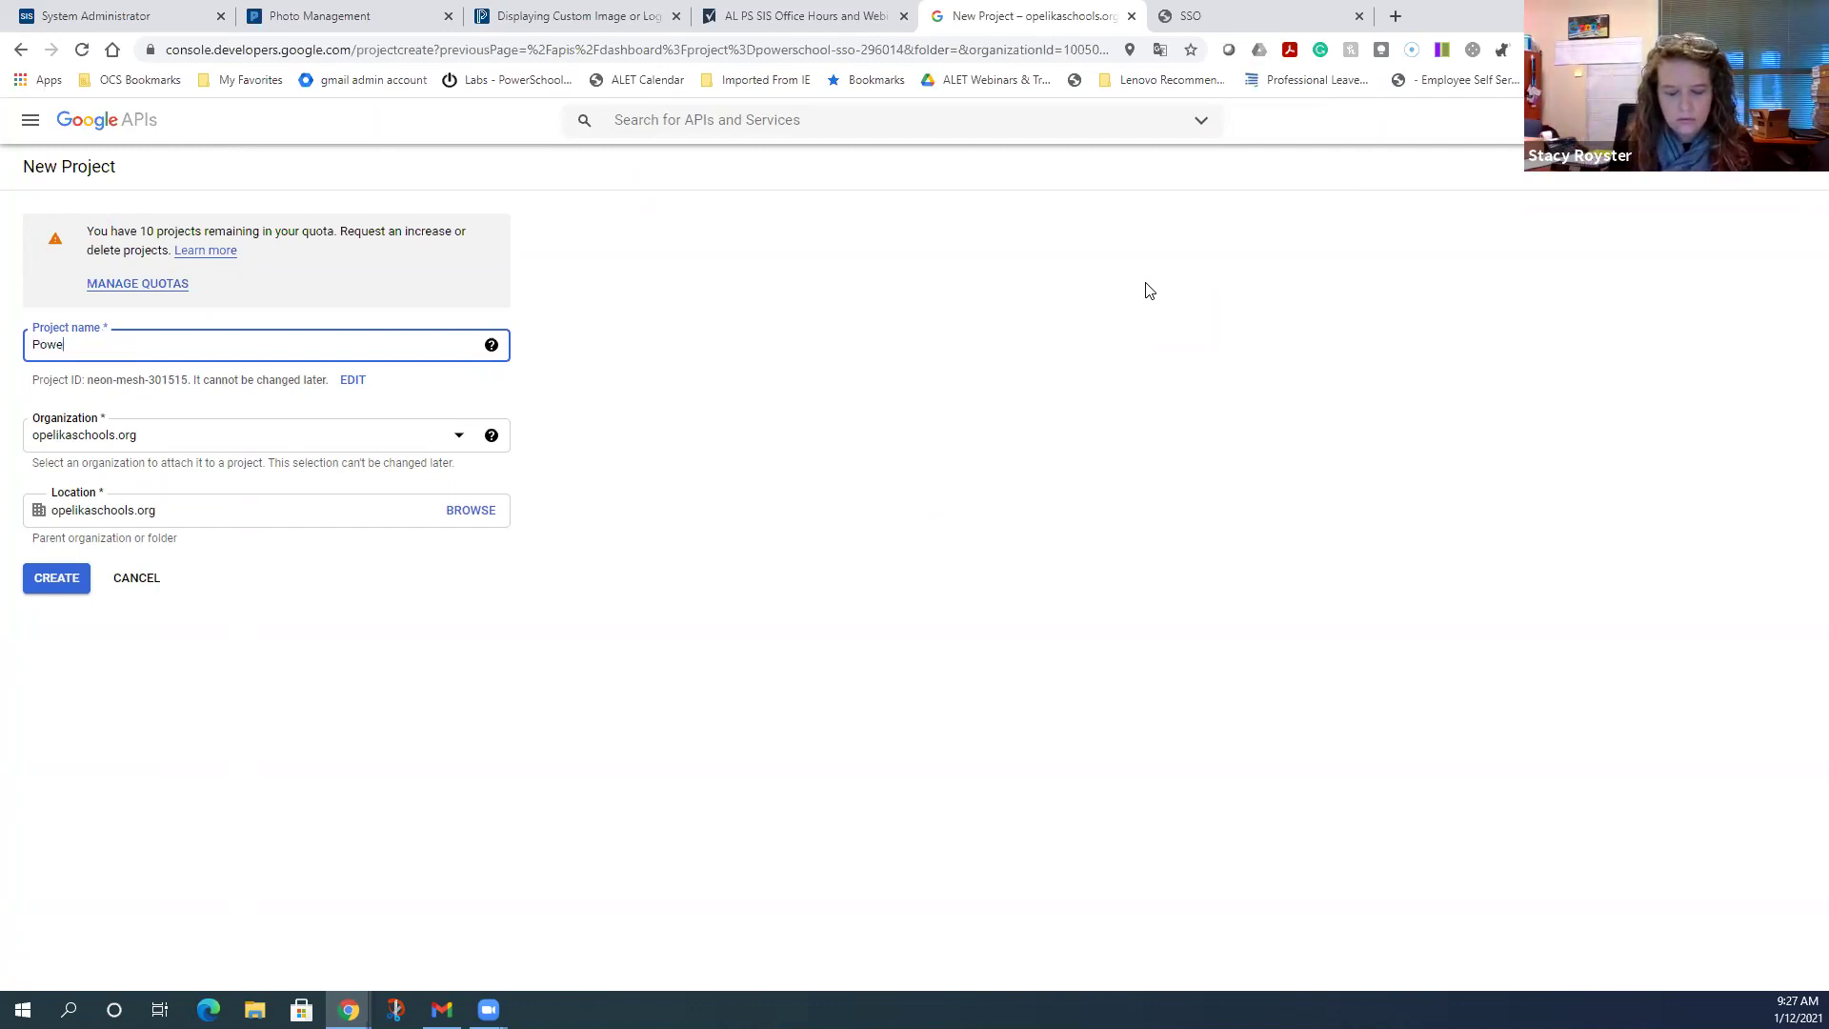
text(School)
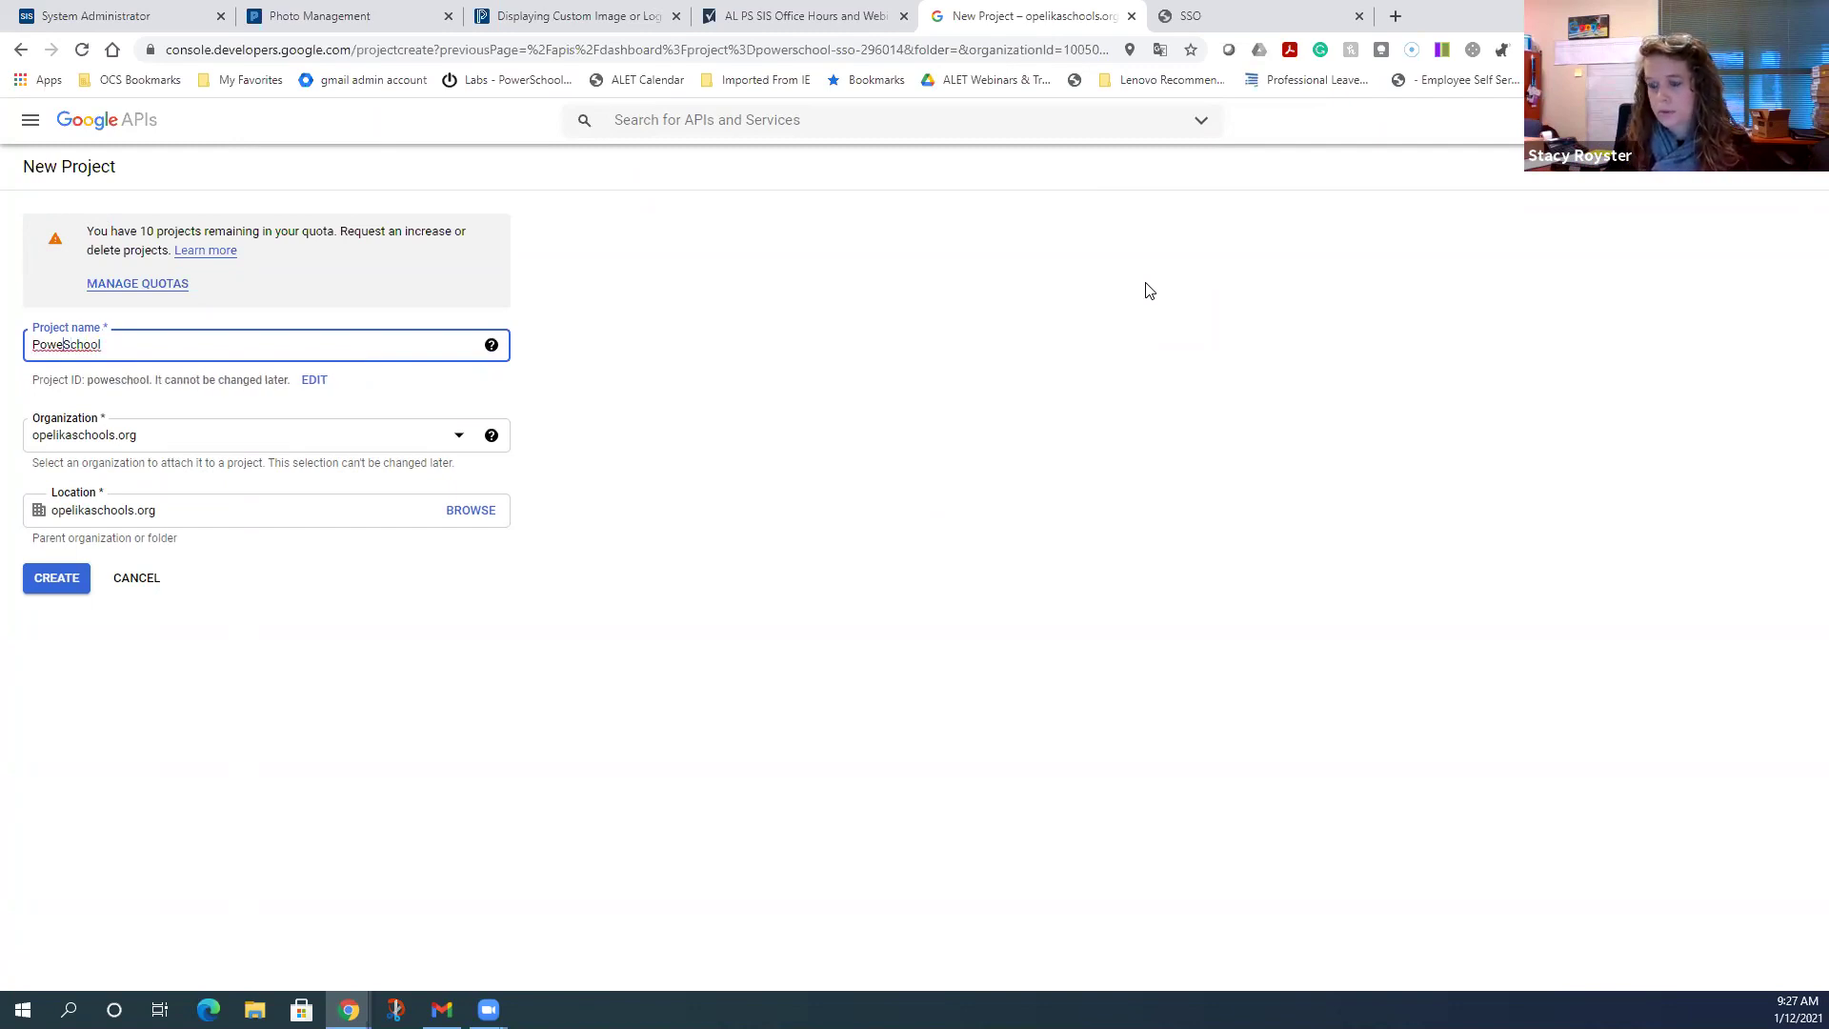
key(Left)
key(Left)
key(Left)
key(Left)
key(Left)
key(Left)
text(r)
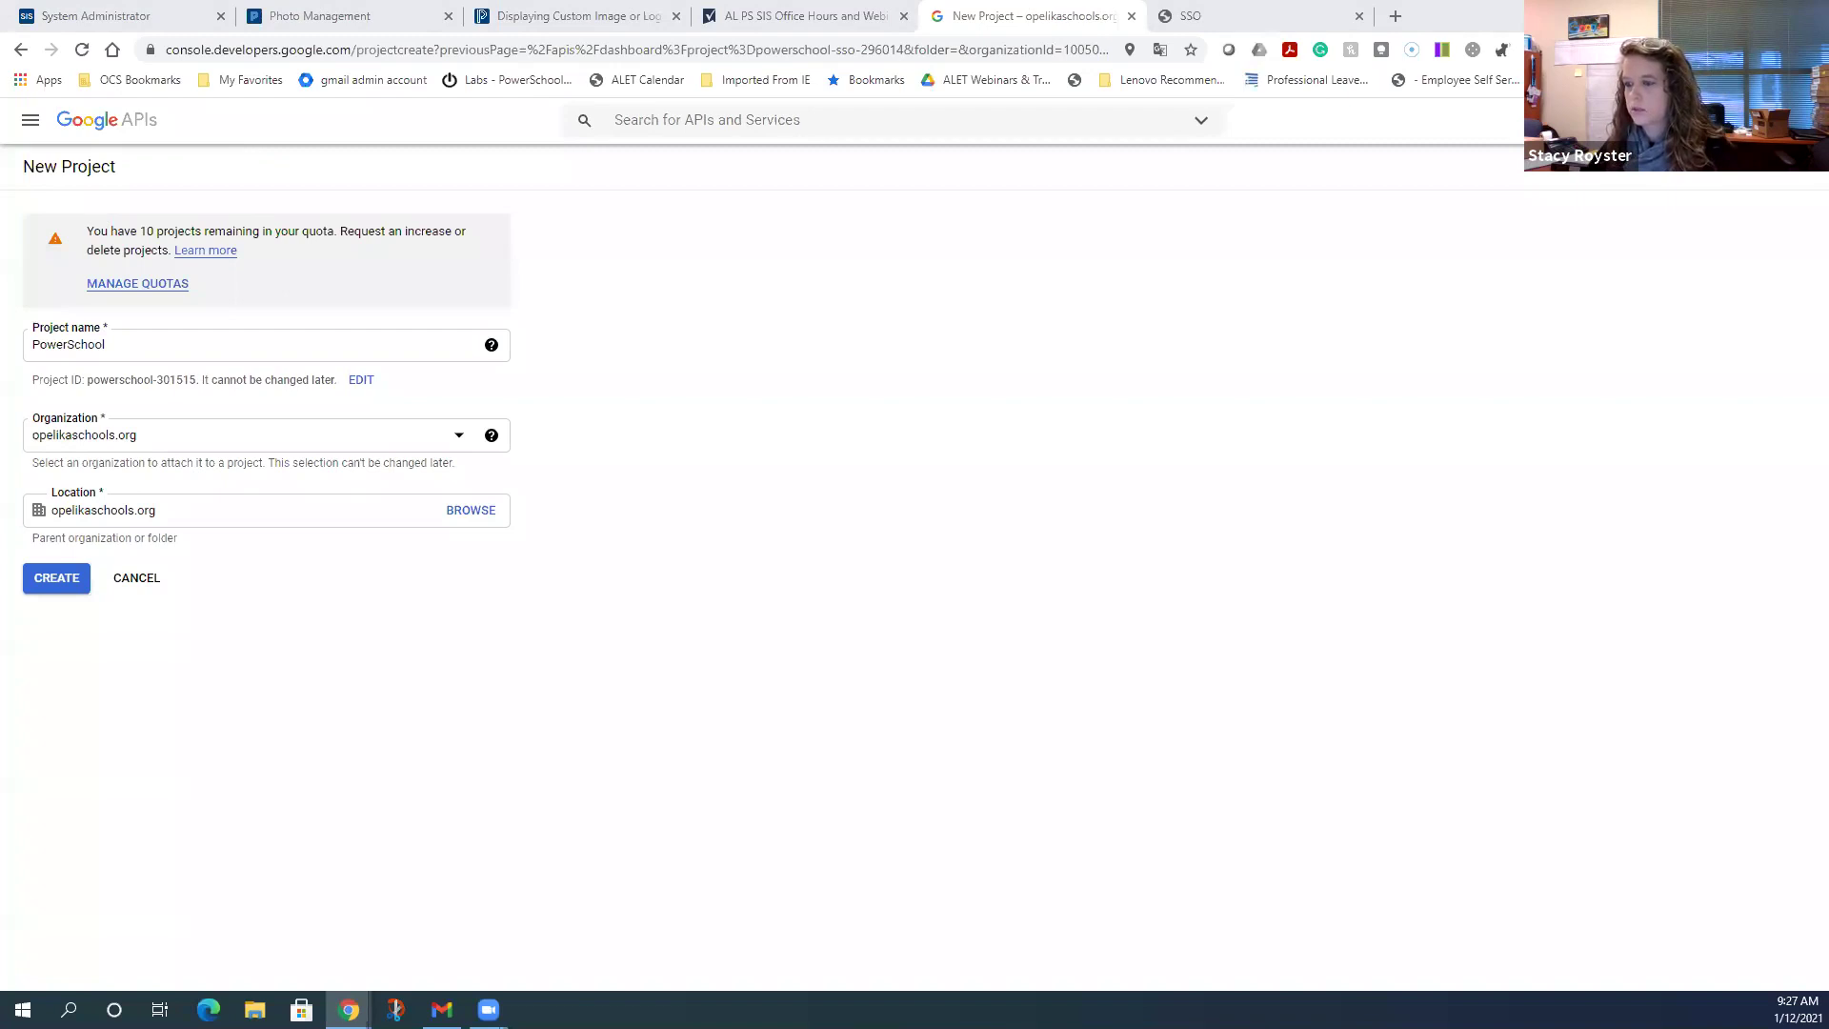
click(200, 350)
text(Pilot)
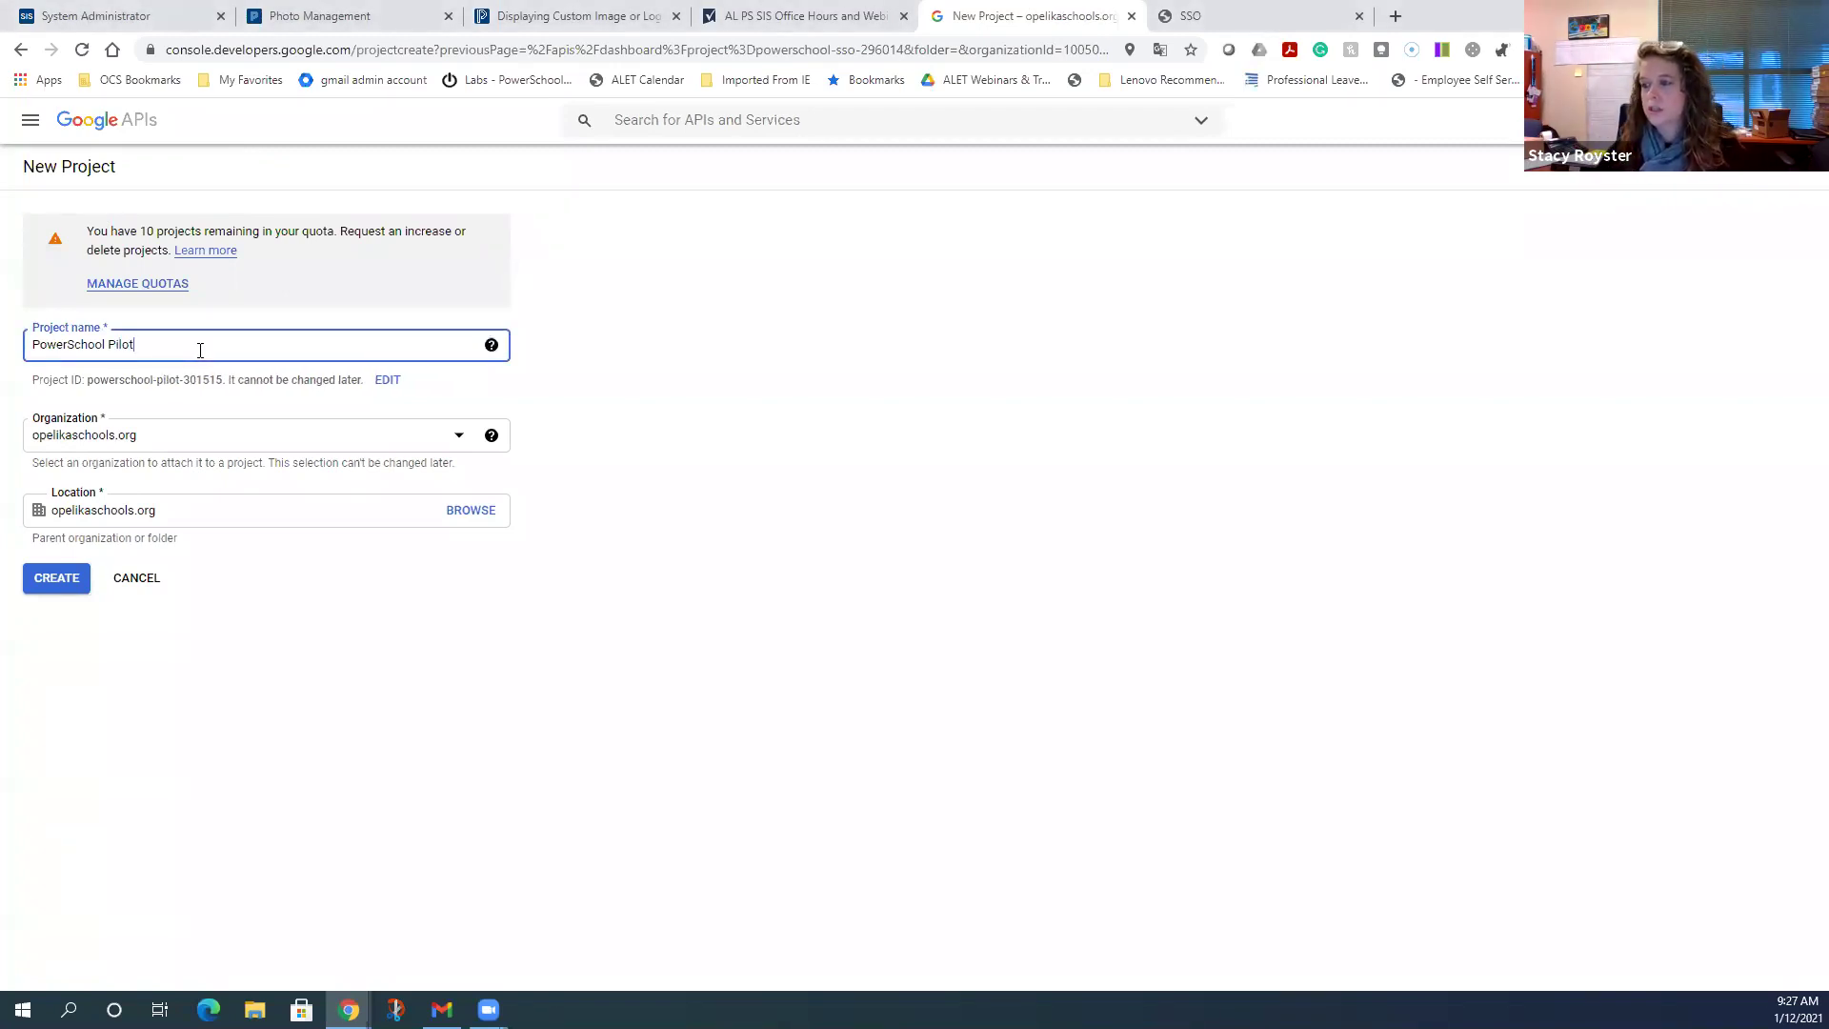
text( SSO)
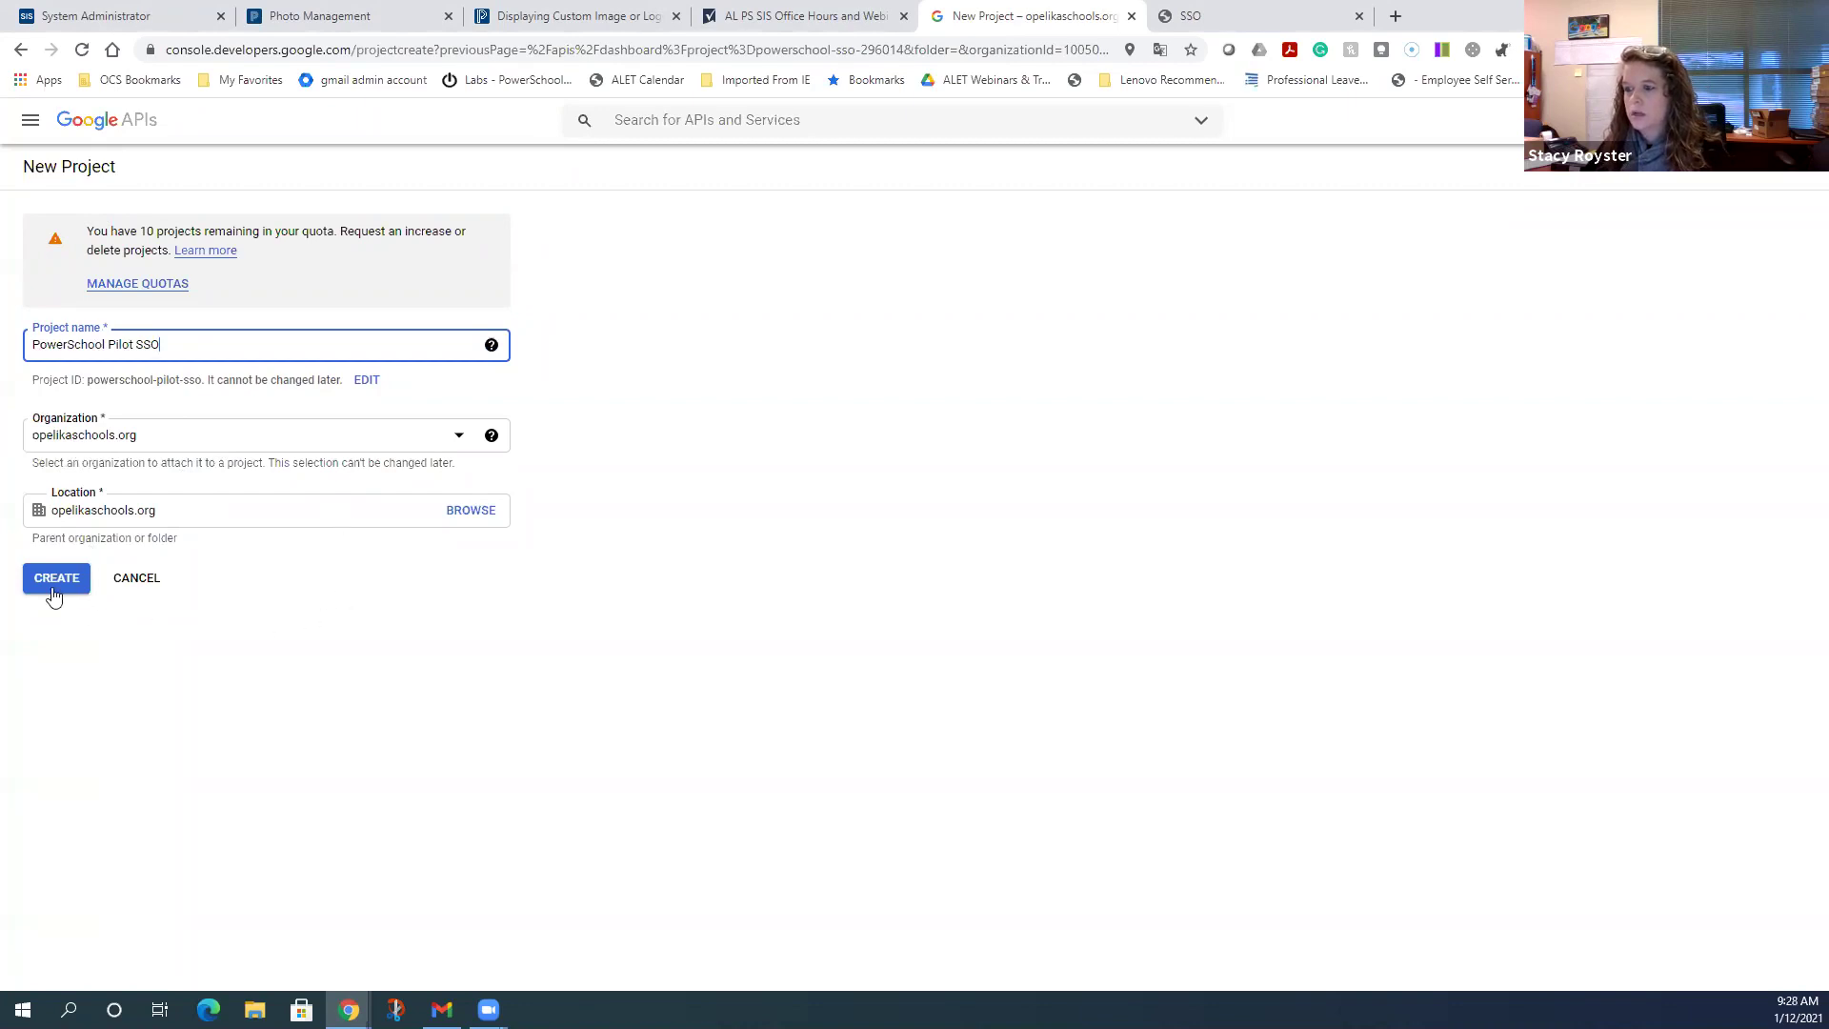
- Create the PowerSchool Pilot SSO project and reopen the project list to find it
click(57, 583)
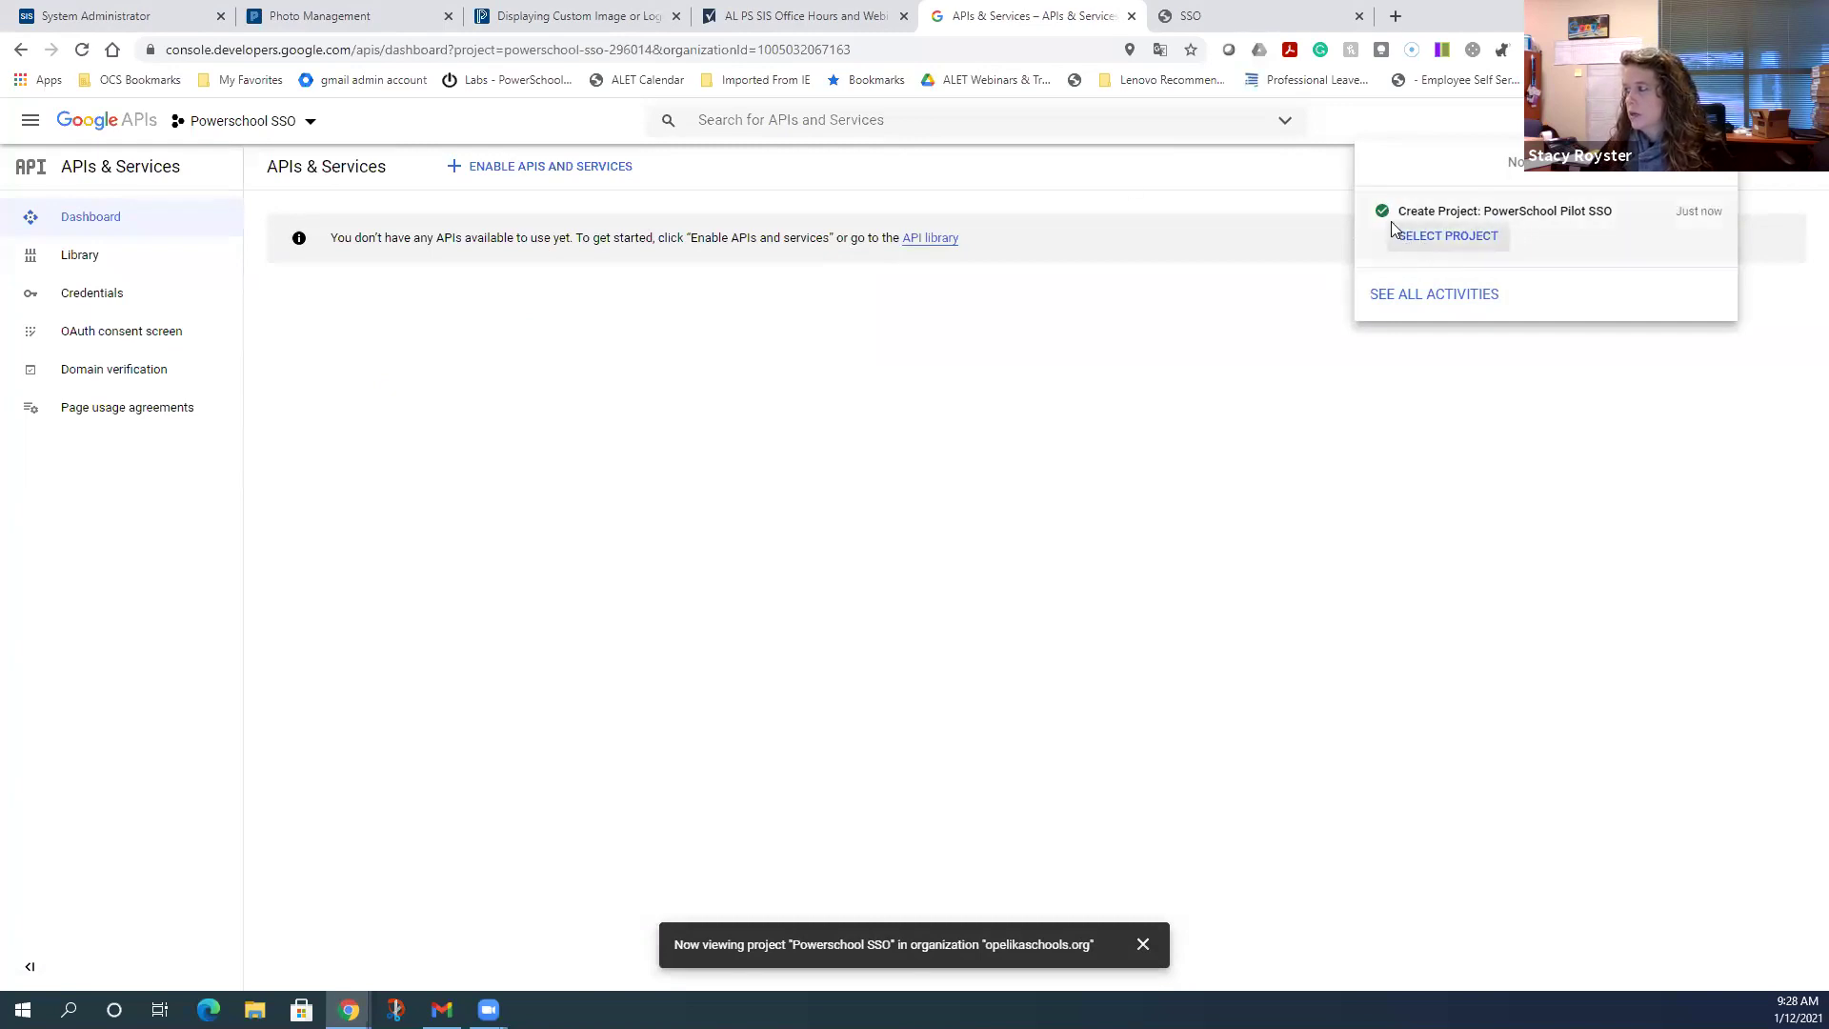
click(311, 124)
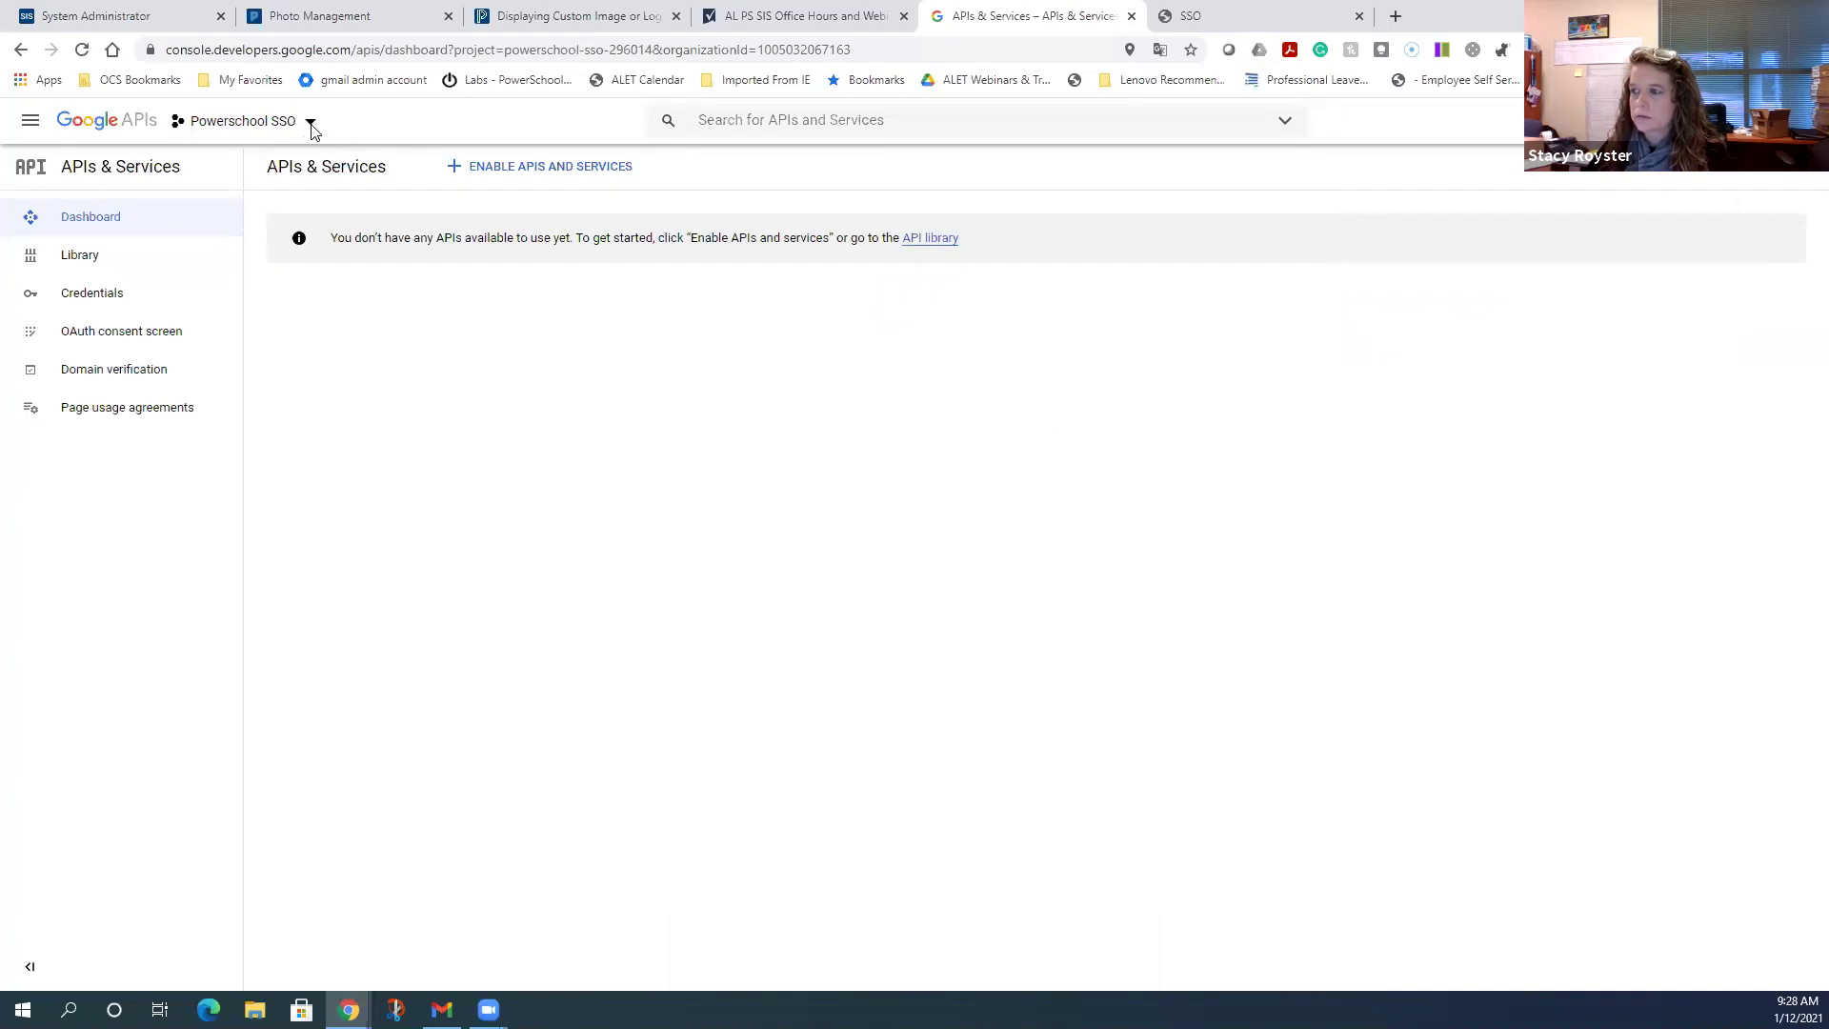
click(311, 125)
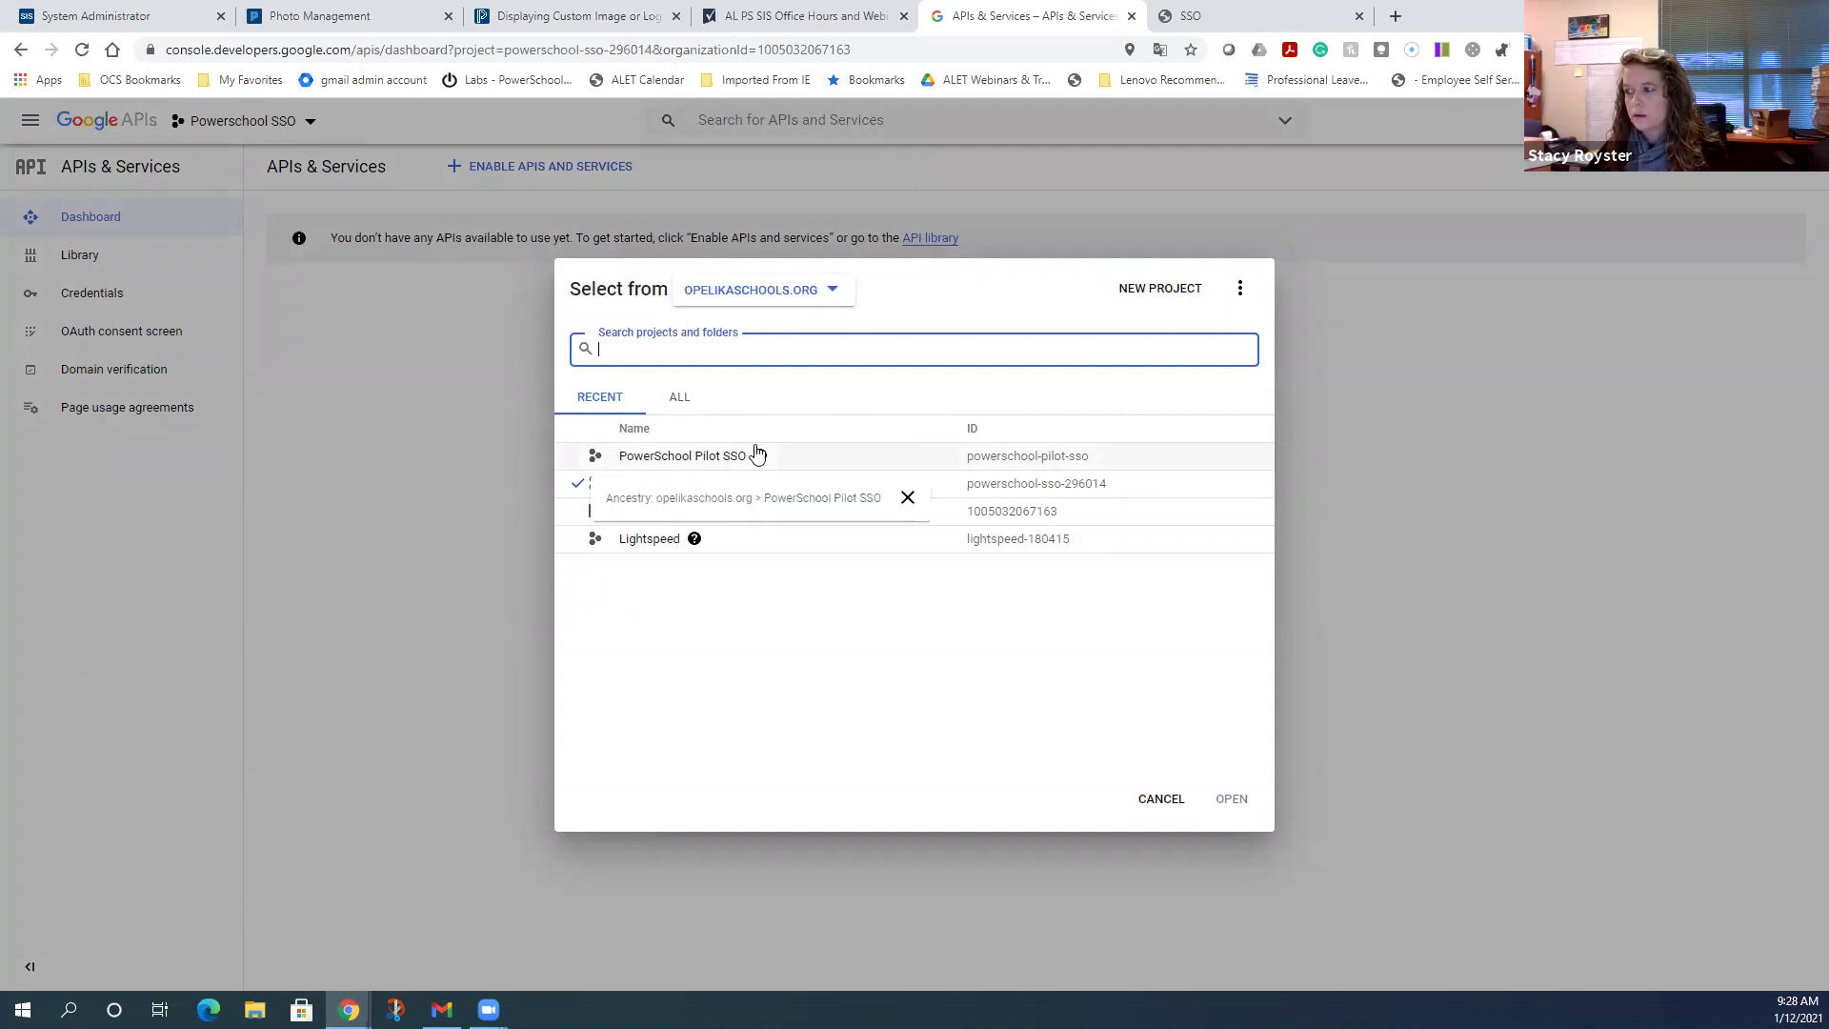
- Select the PowerSchool Pilot SSO row in the project picker
mouse_move(696, 540)
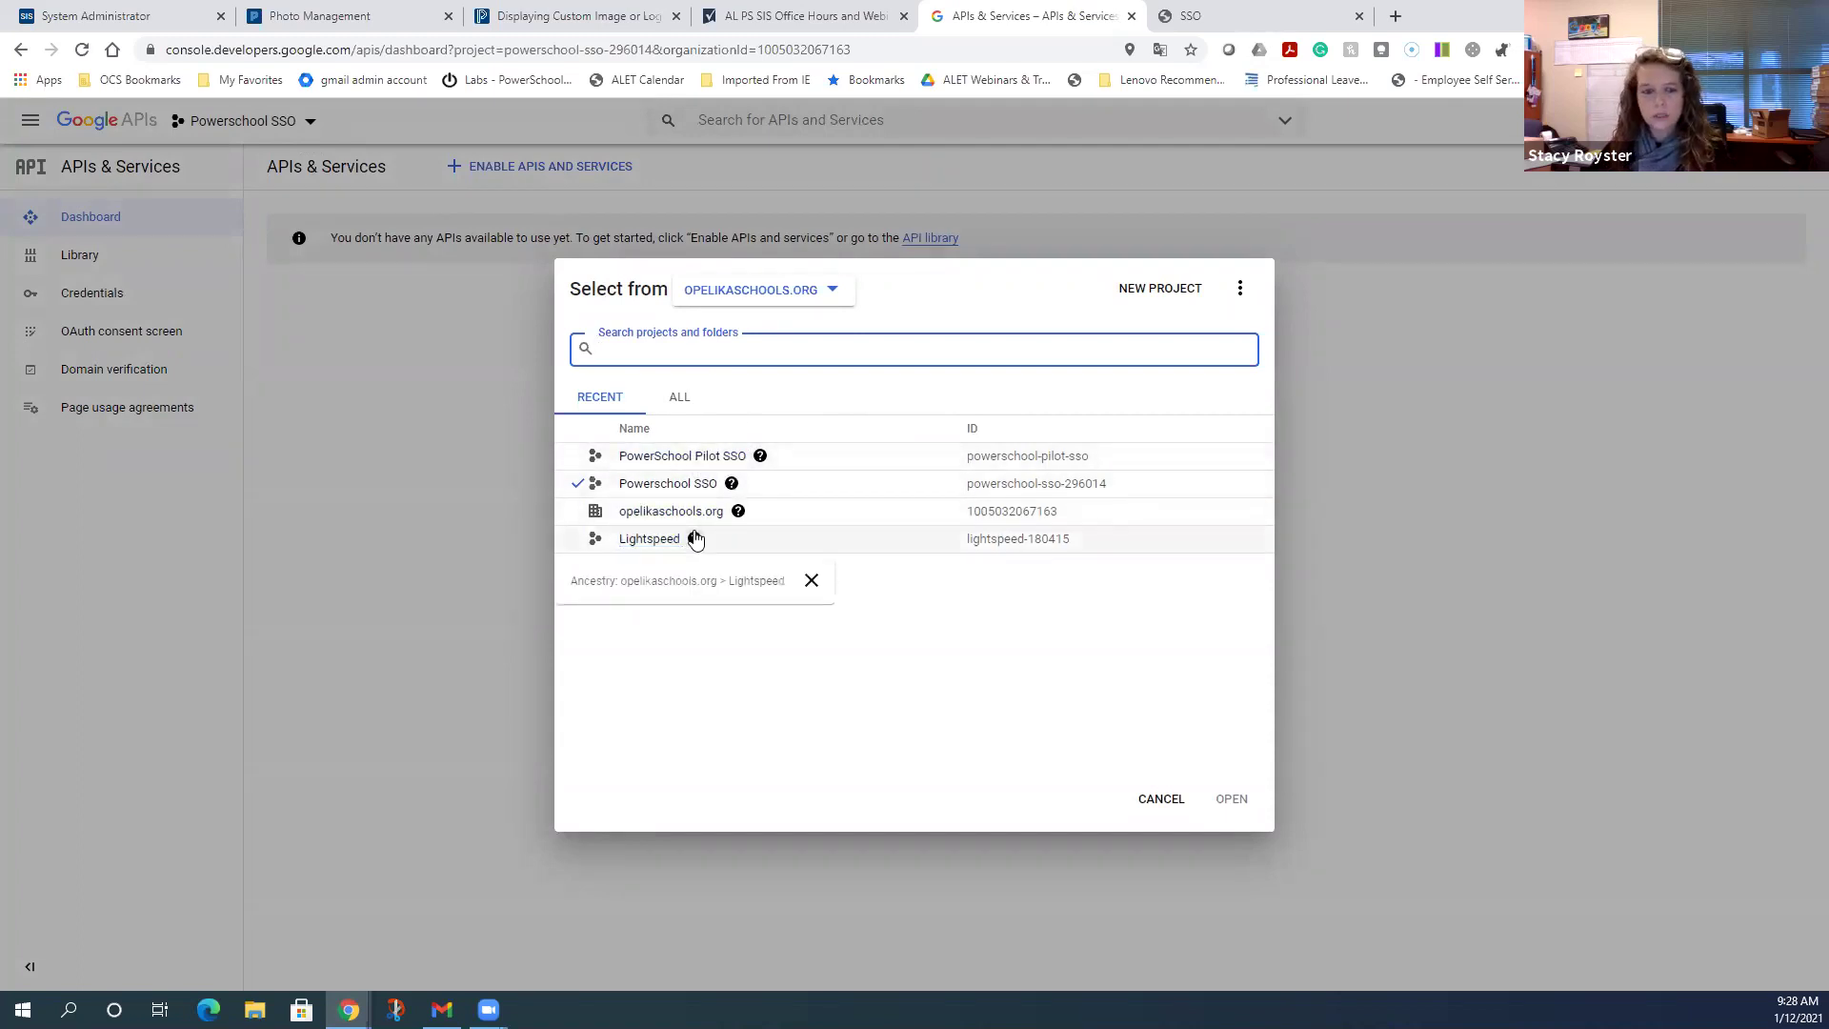
click(688, 457)
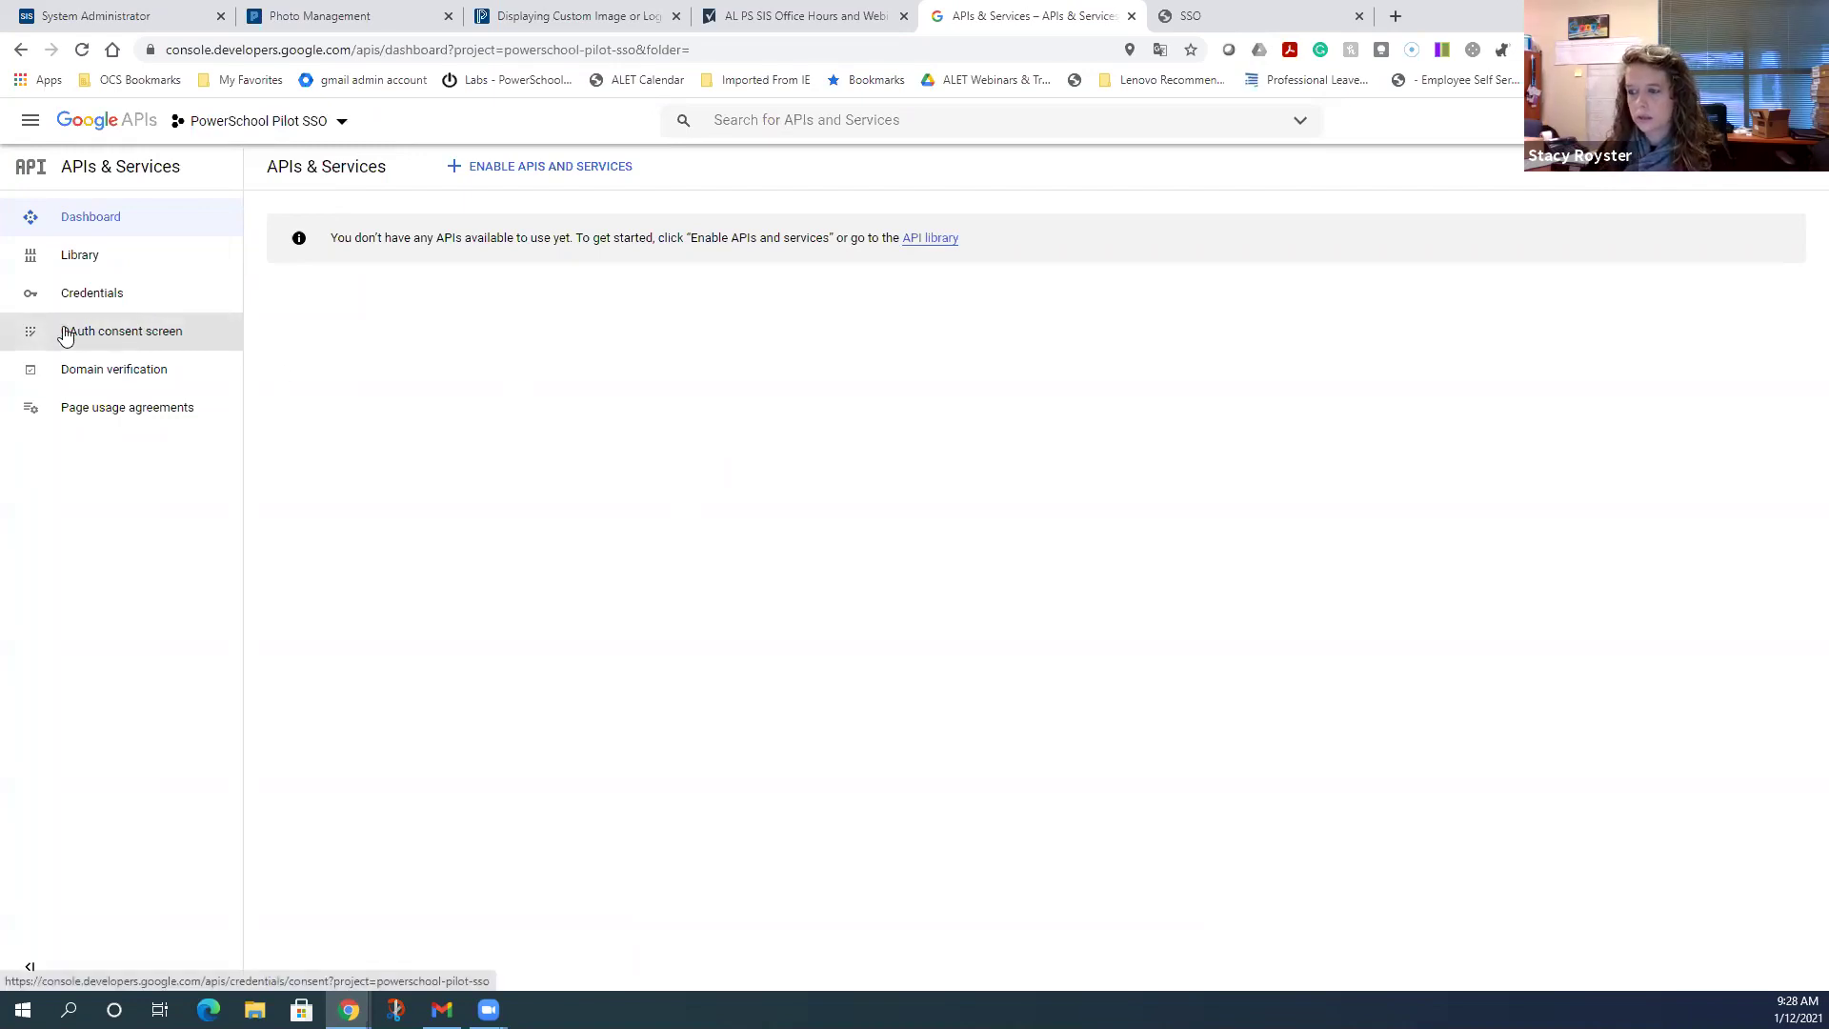
click(110, 341)
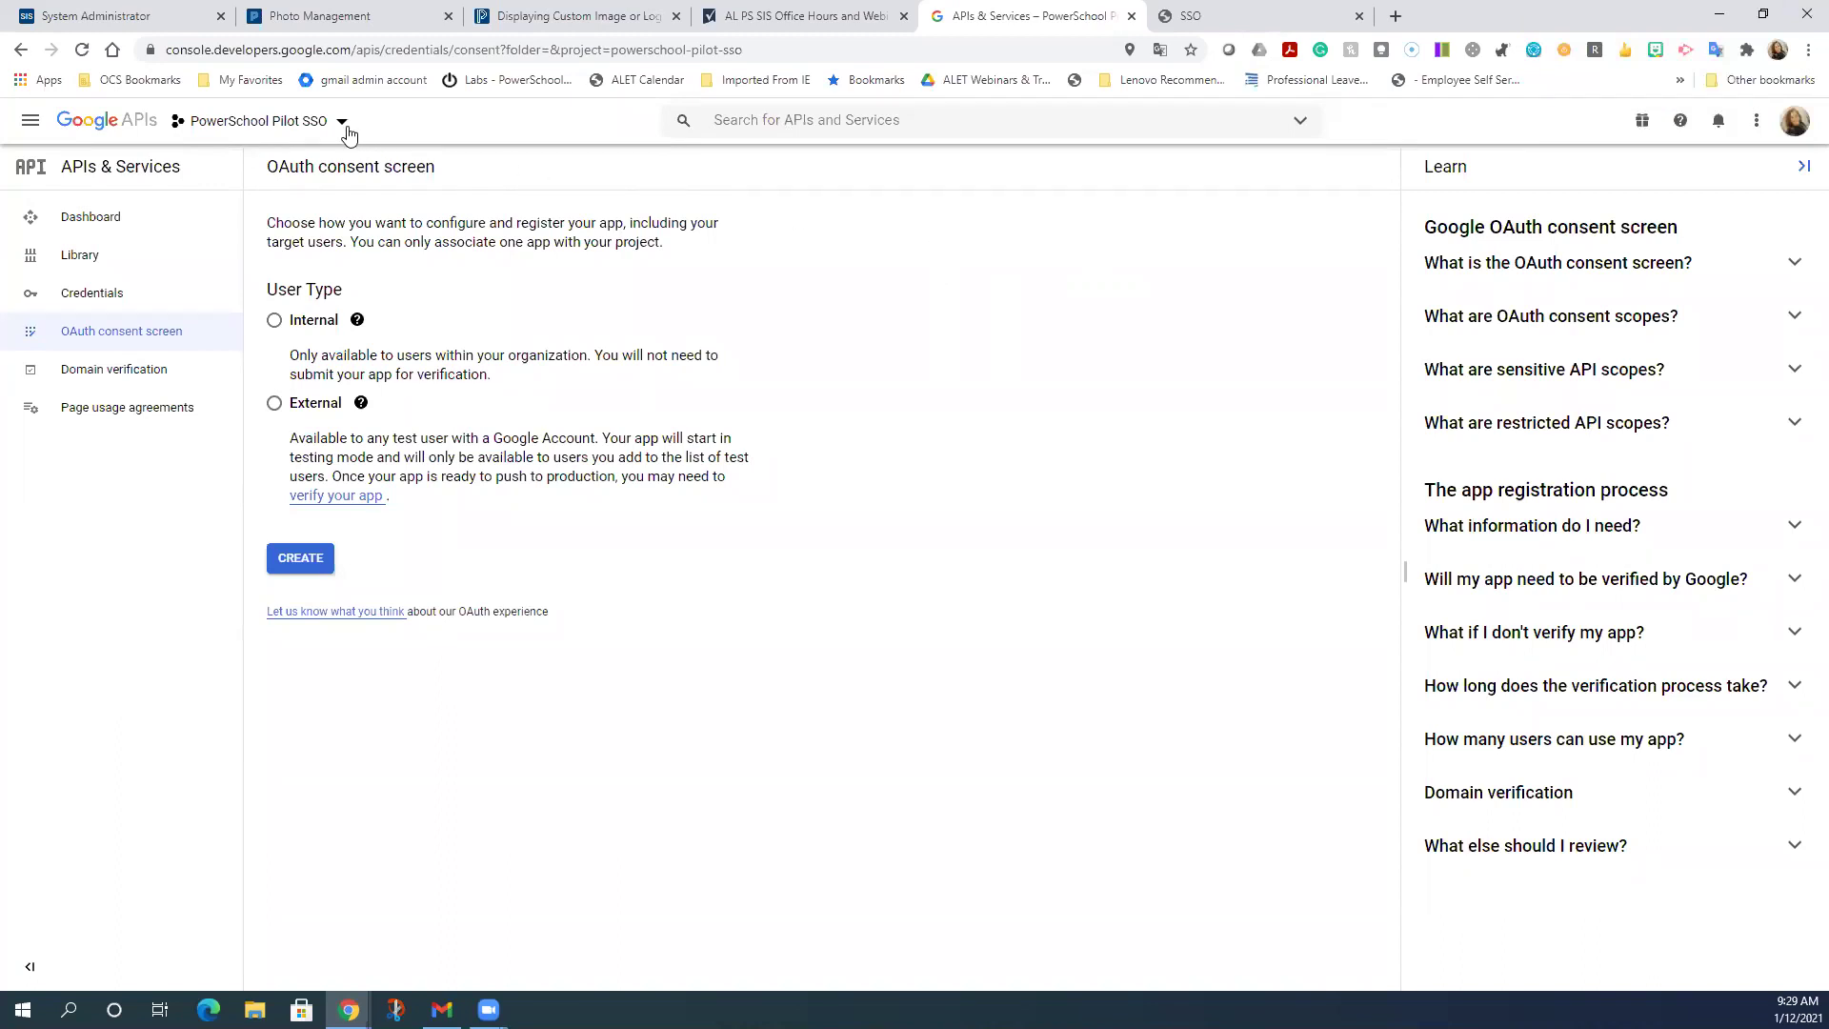
click(21, 50)
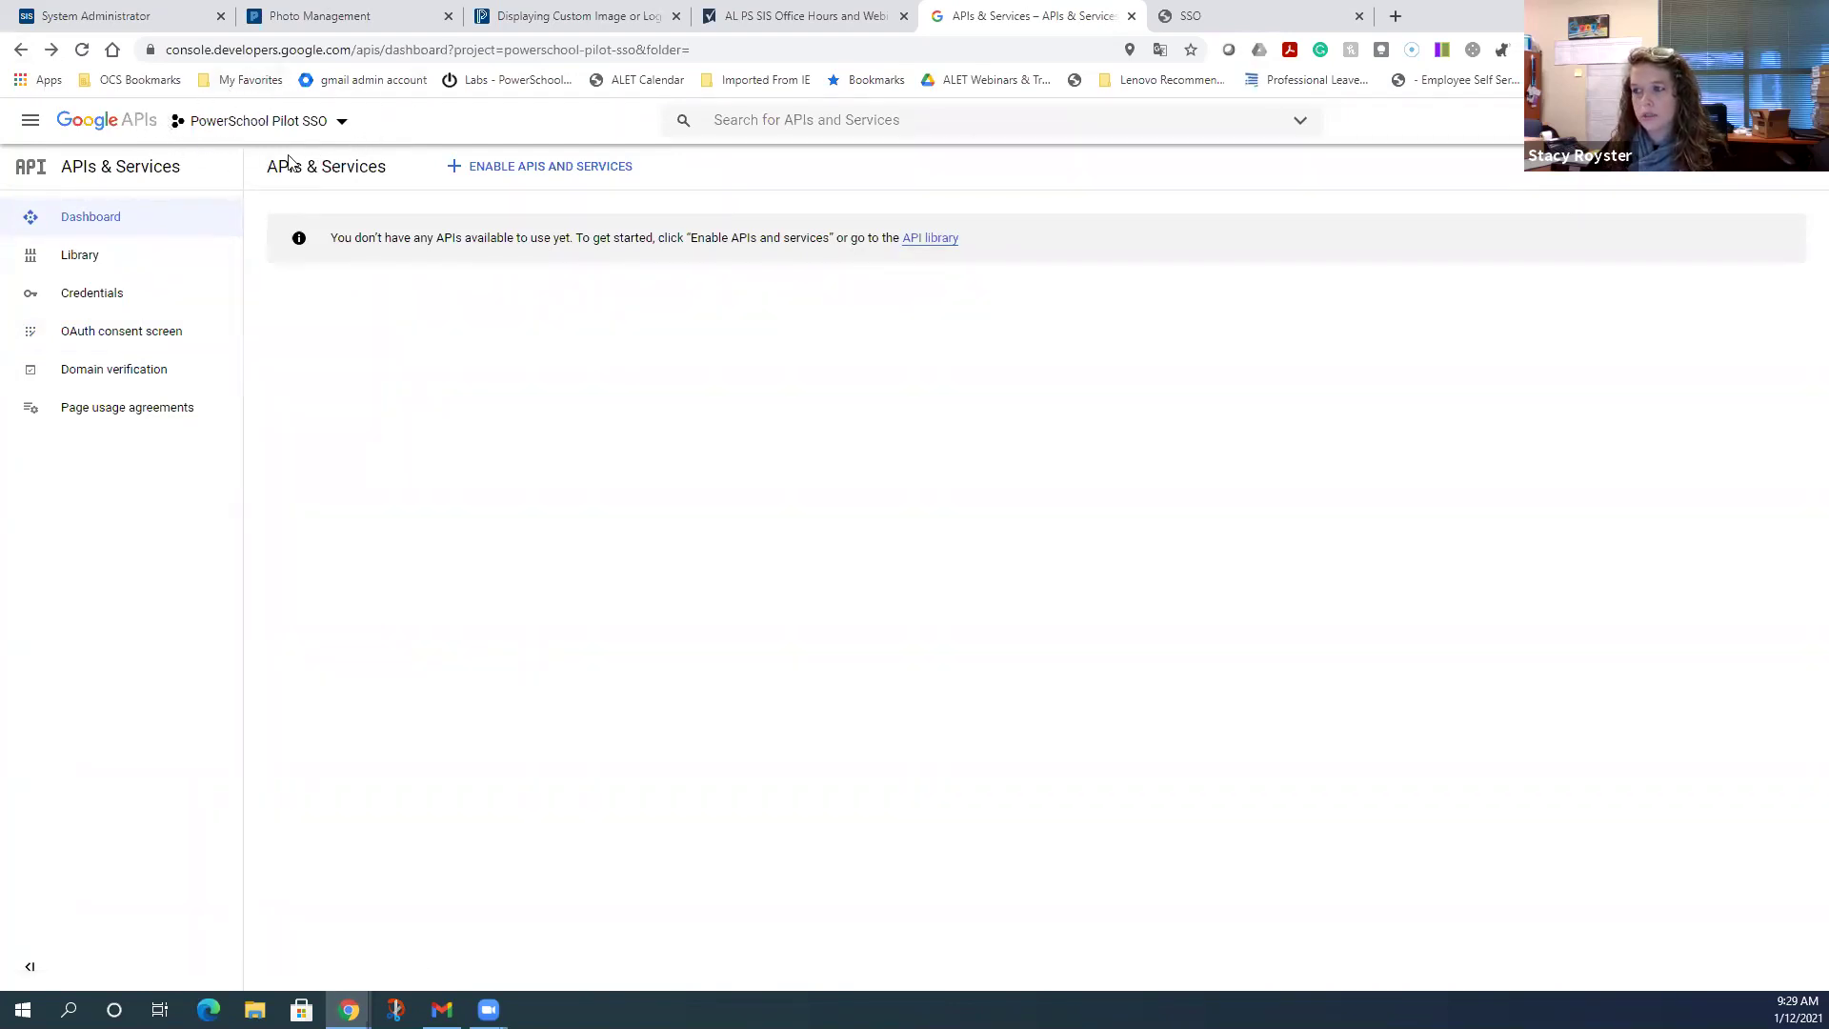
- Switch to PowerSchool Pilot SSO and go to its OAuth consent screen page
click(341, 122)
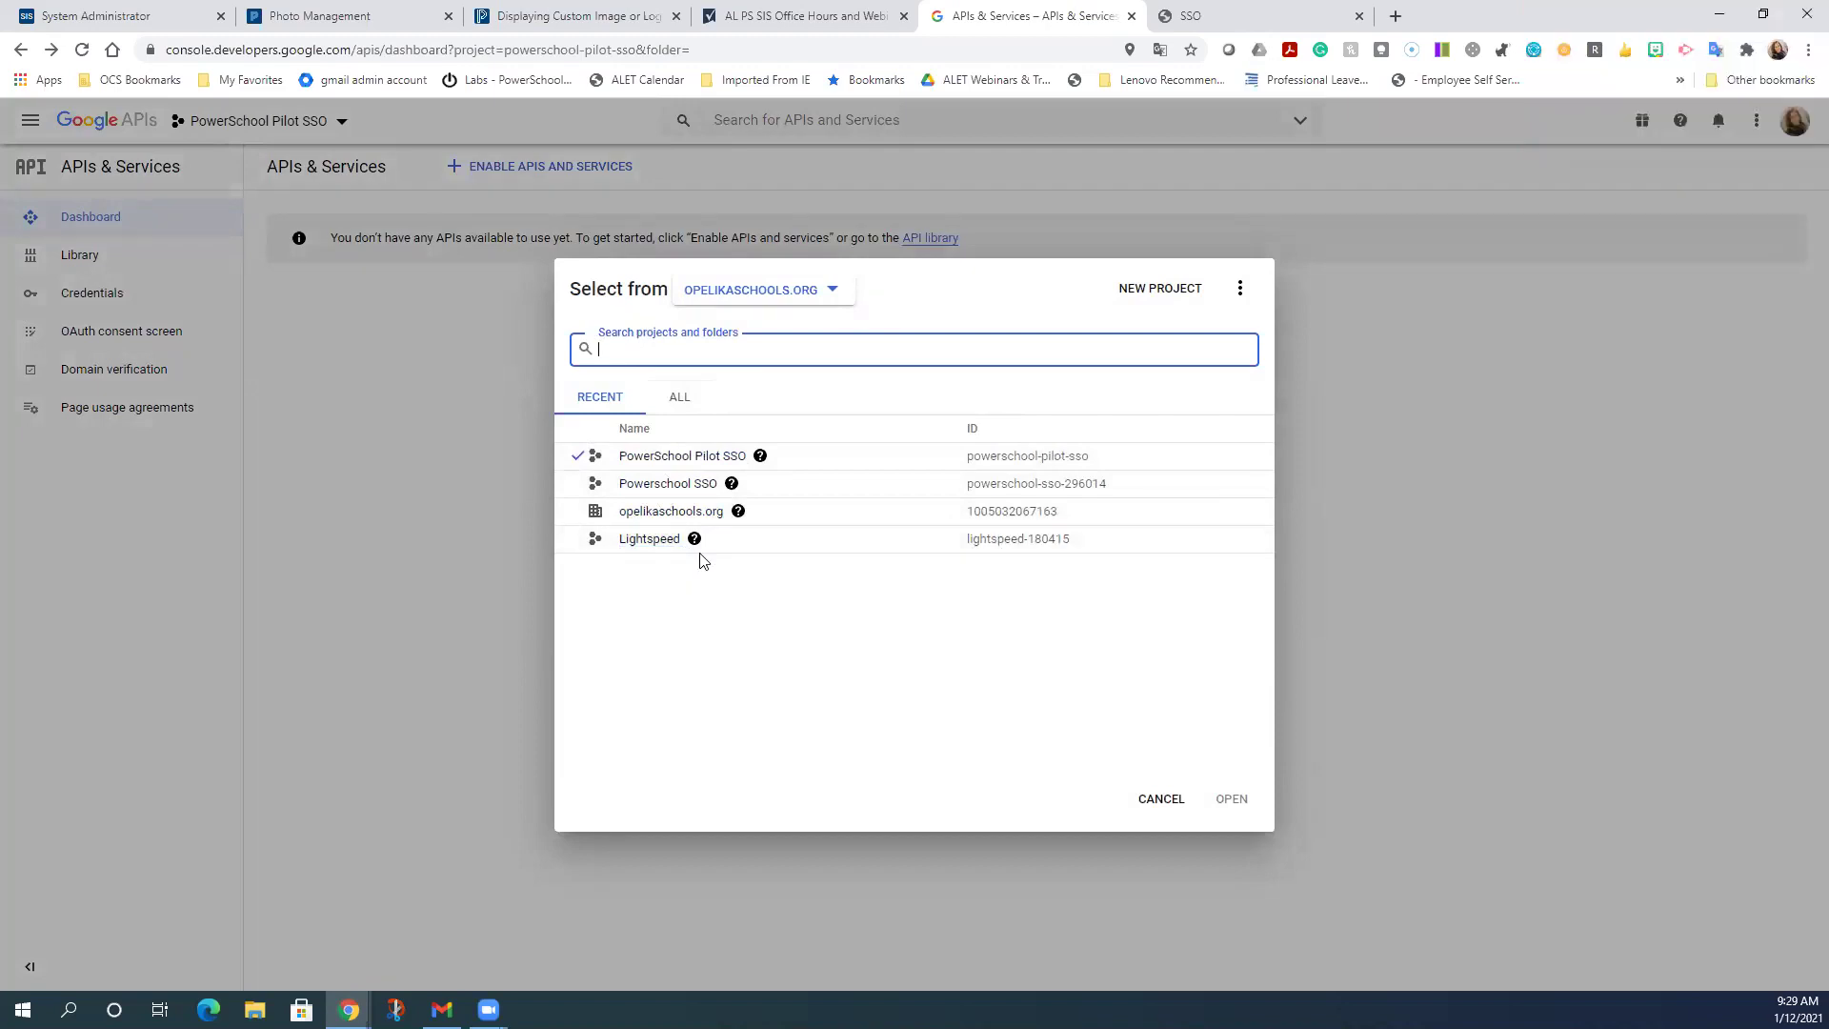
click(702, 461)
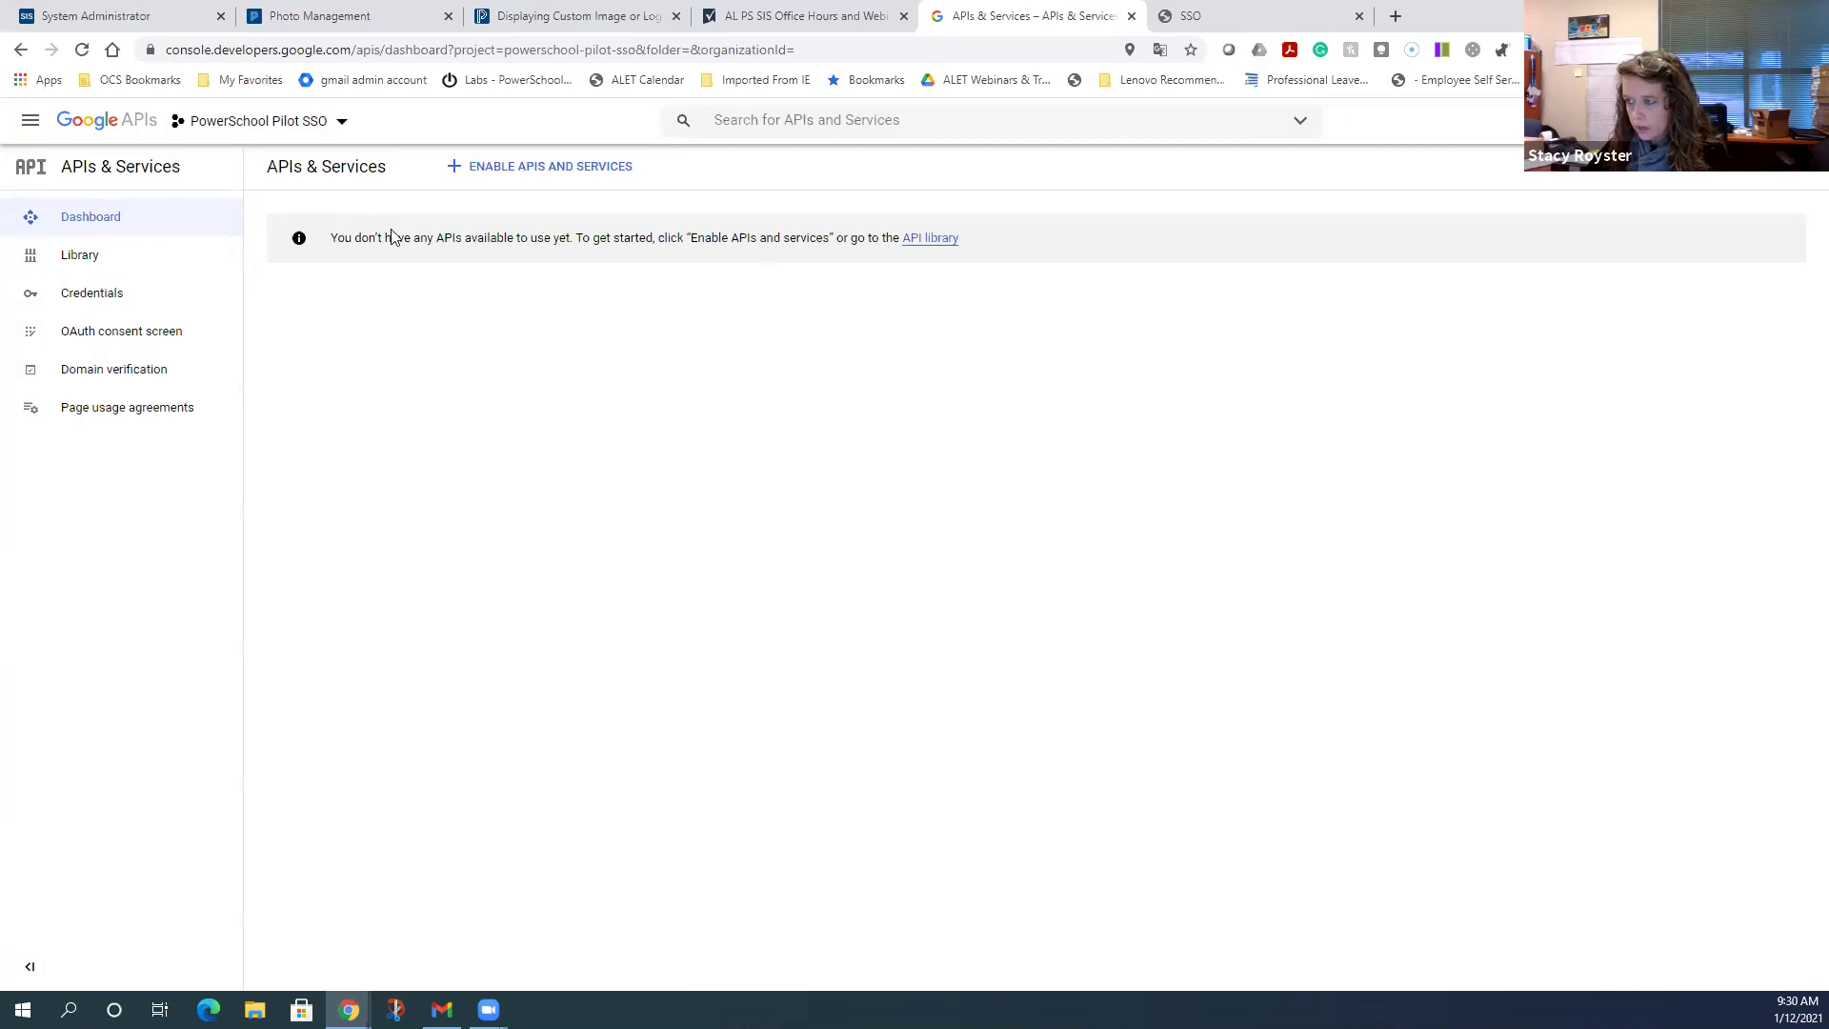
click(143, 341)
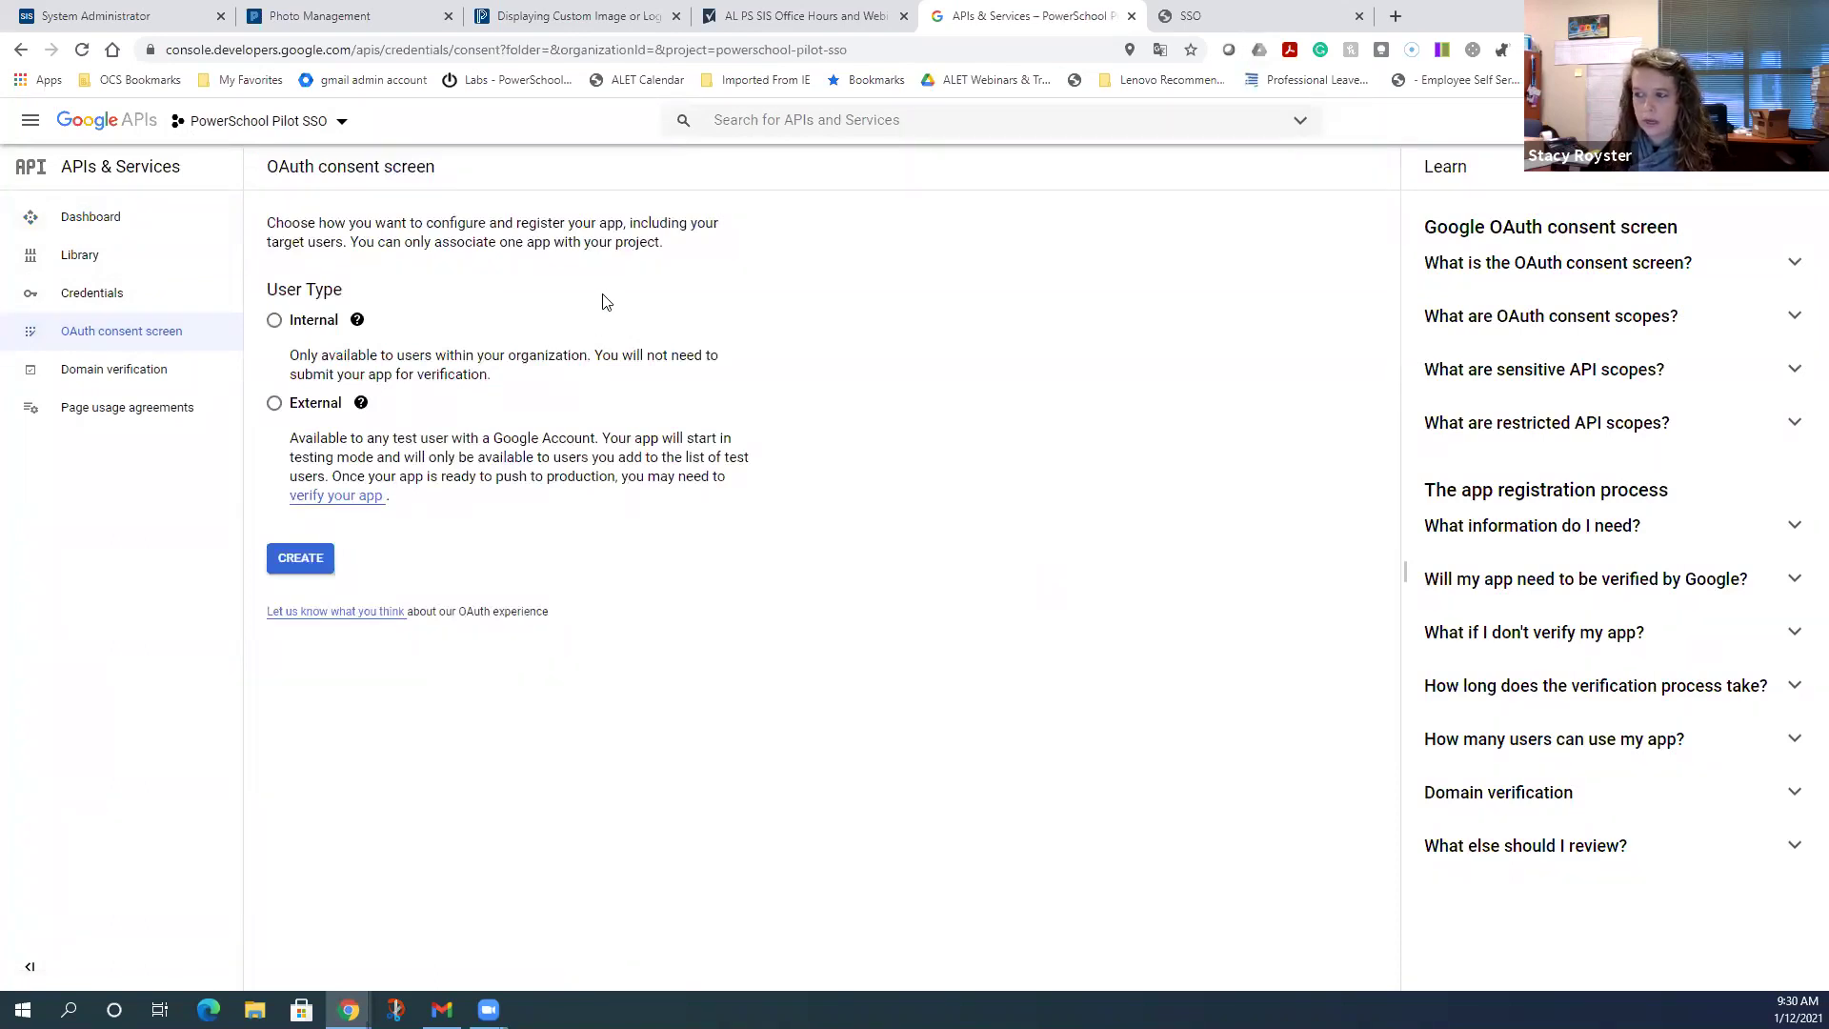
- Choose the Internal user type and create the consent screen registration
click(274, 321)
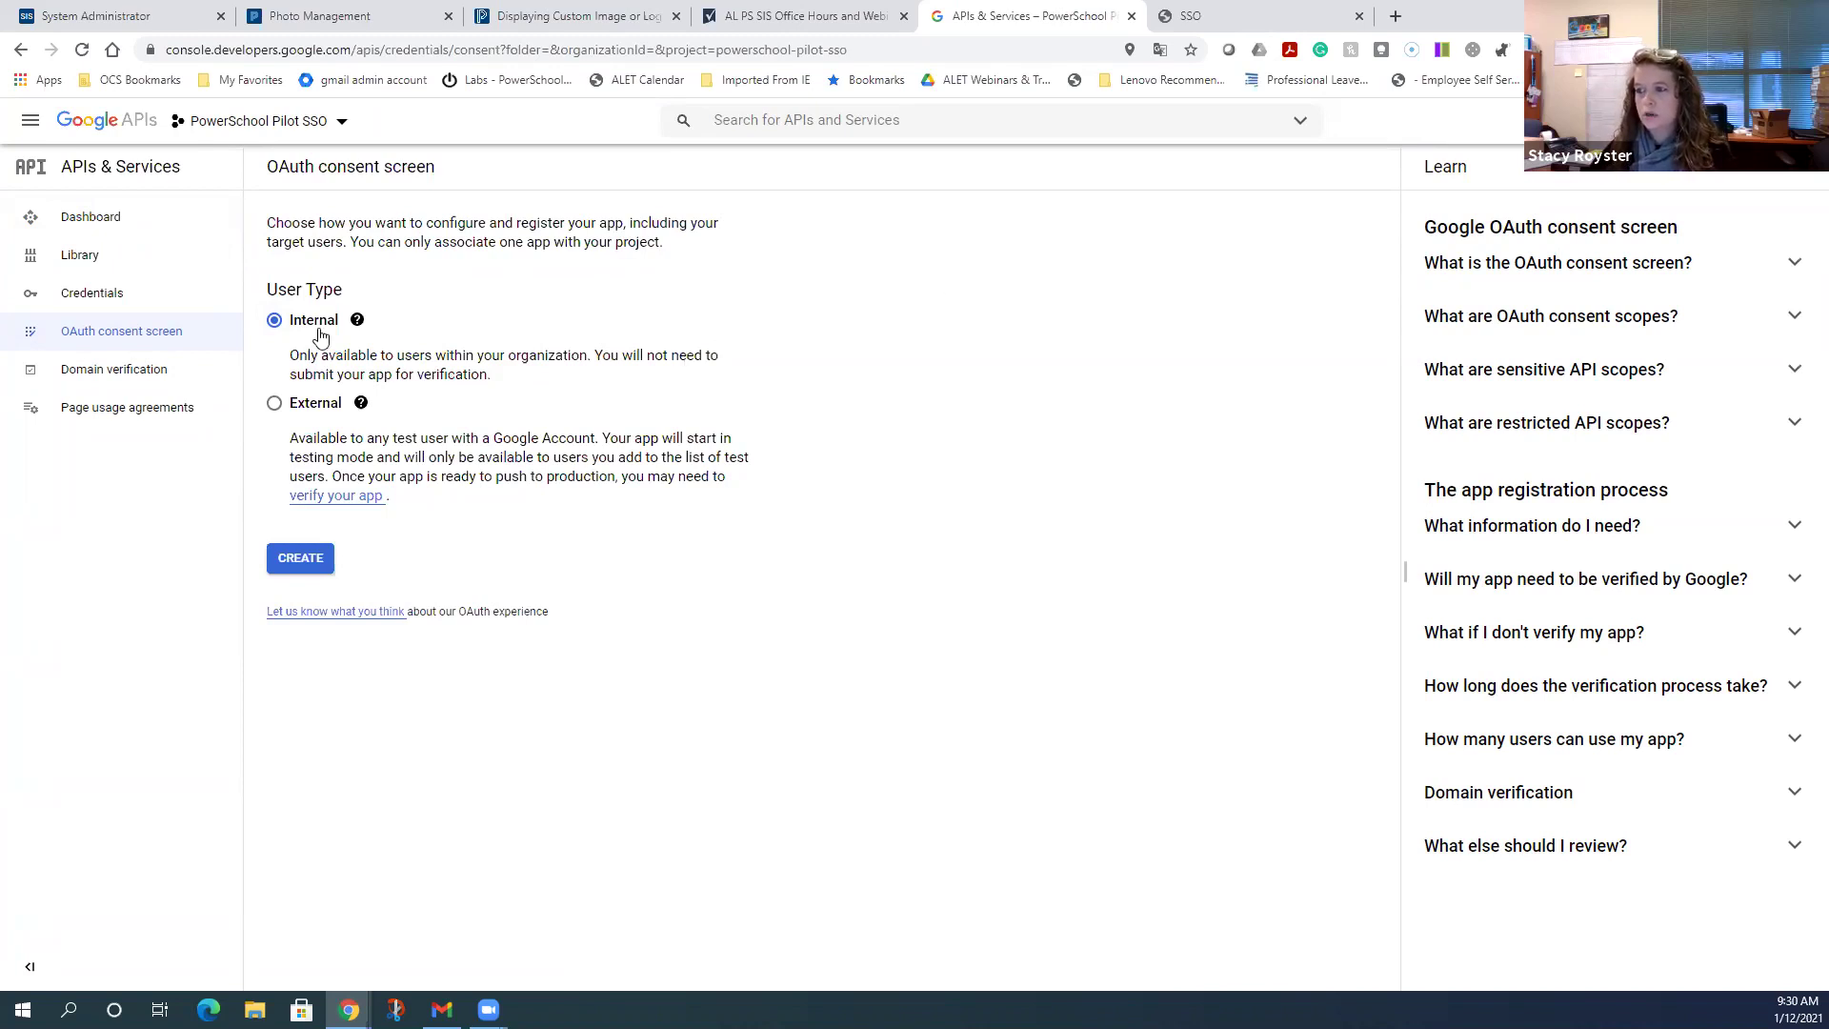
click(315, 563)
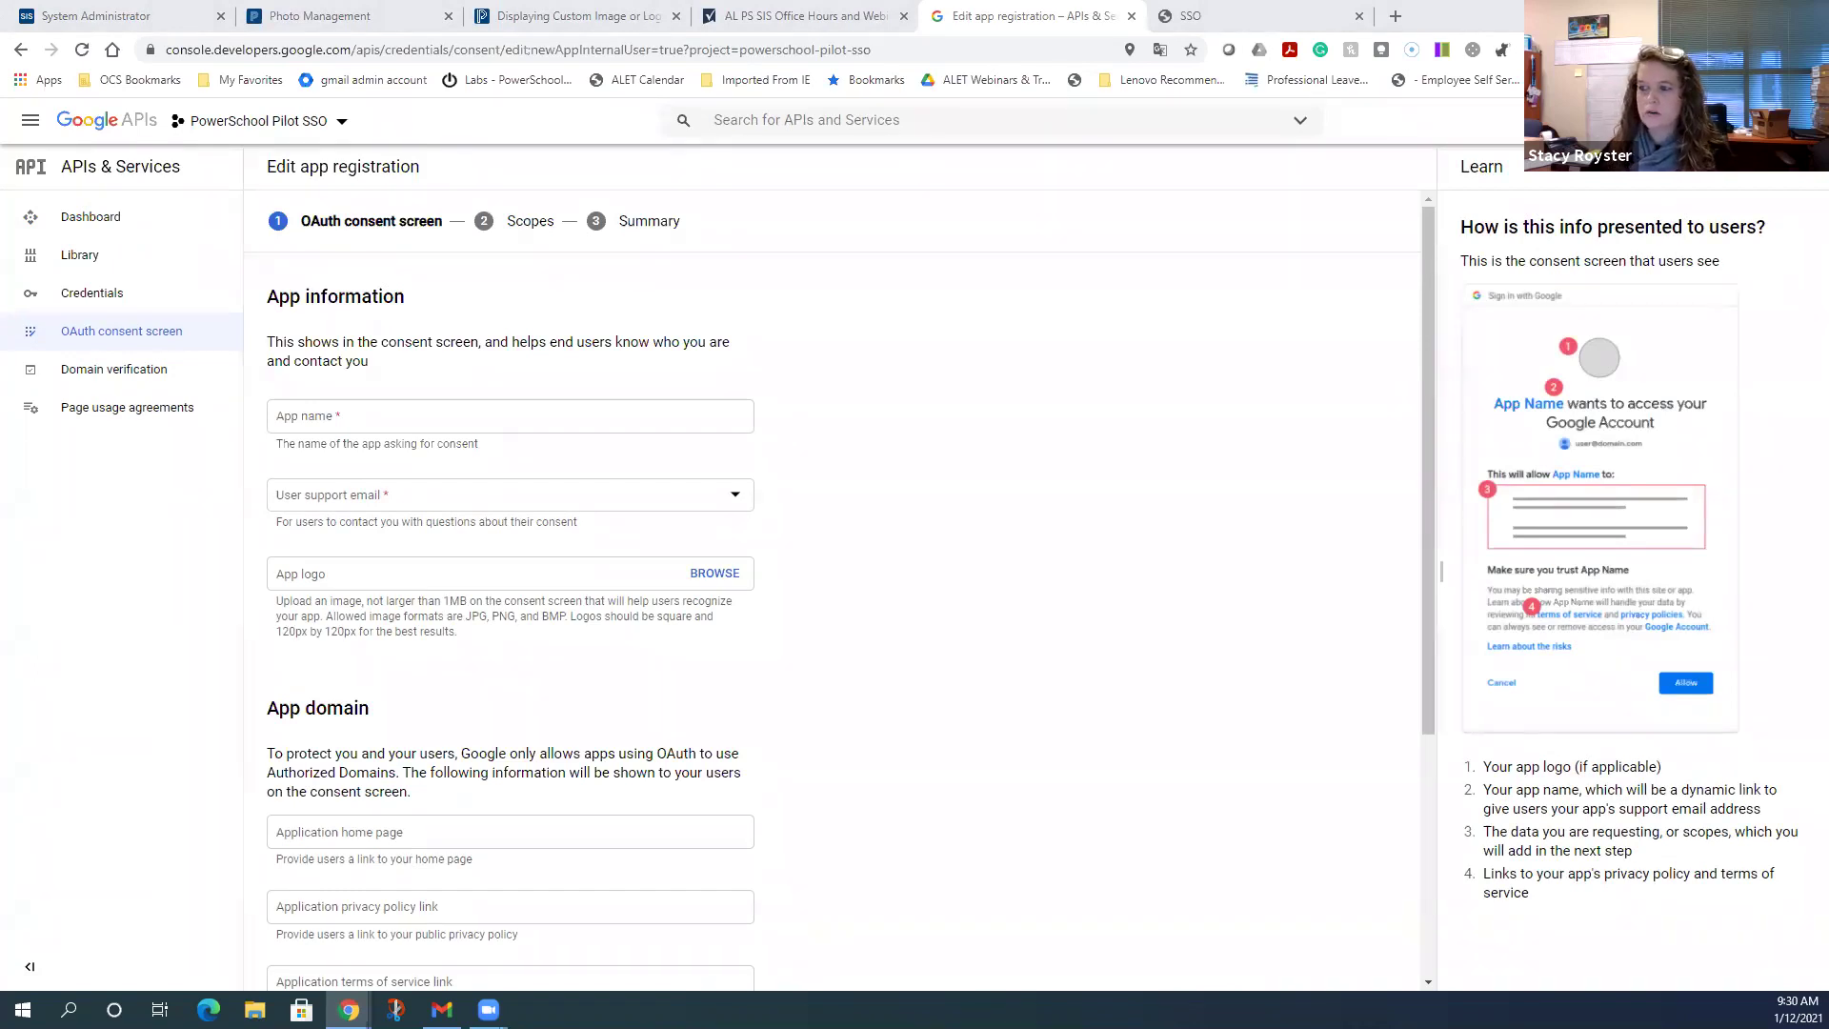
- Enter 'PowerSchool Pilot SSO' as the app name, correcting its capitalization
click(411, 426)
text(POwerSchool P)
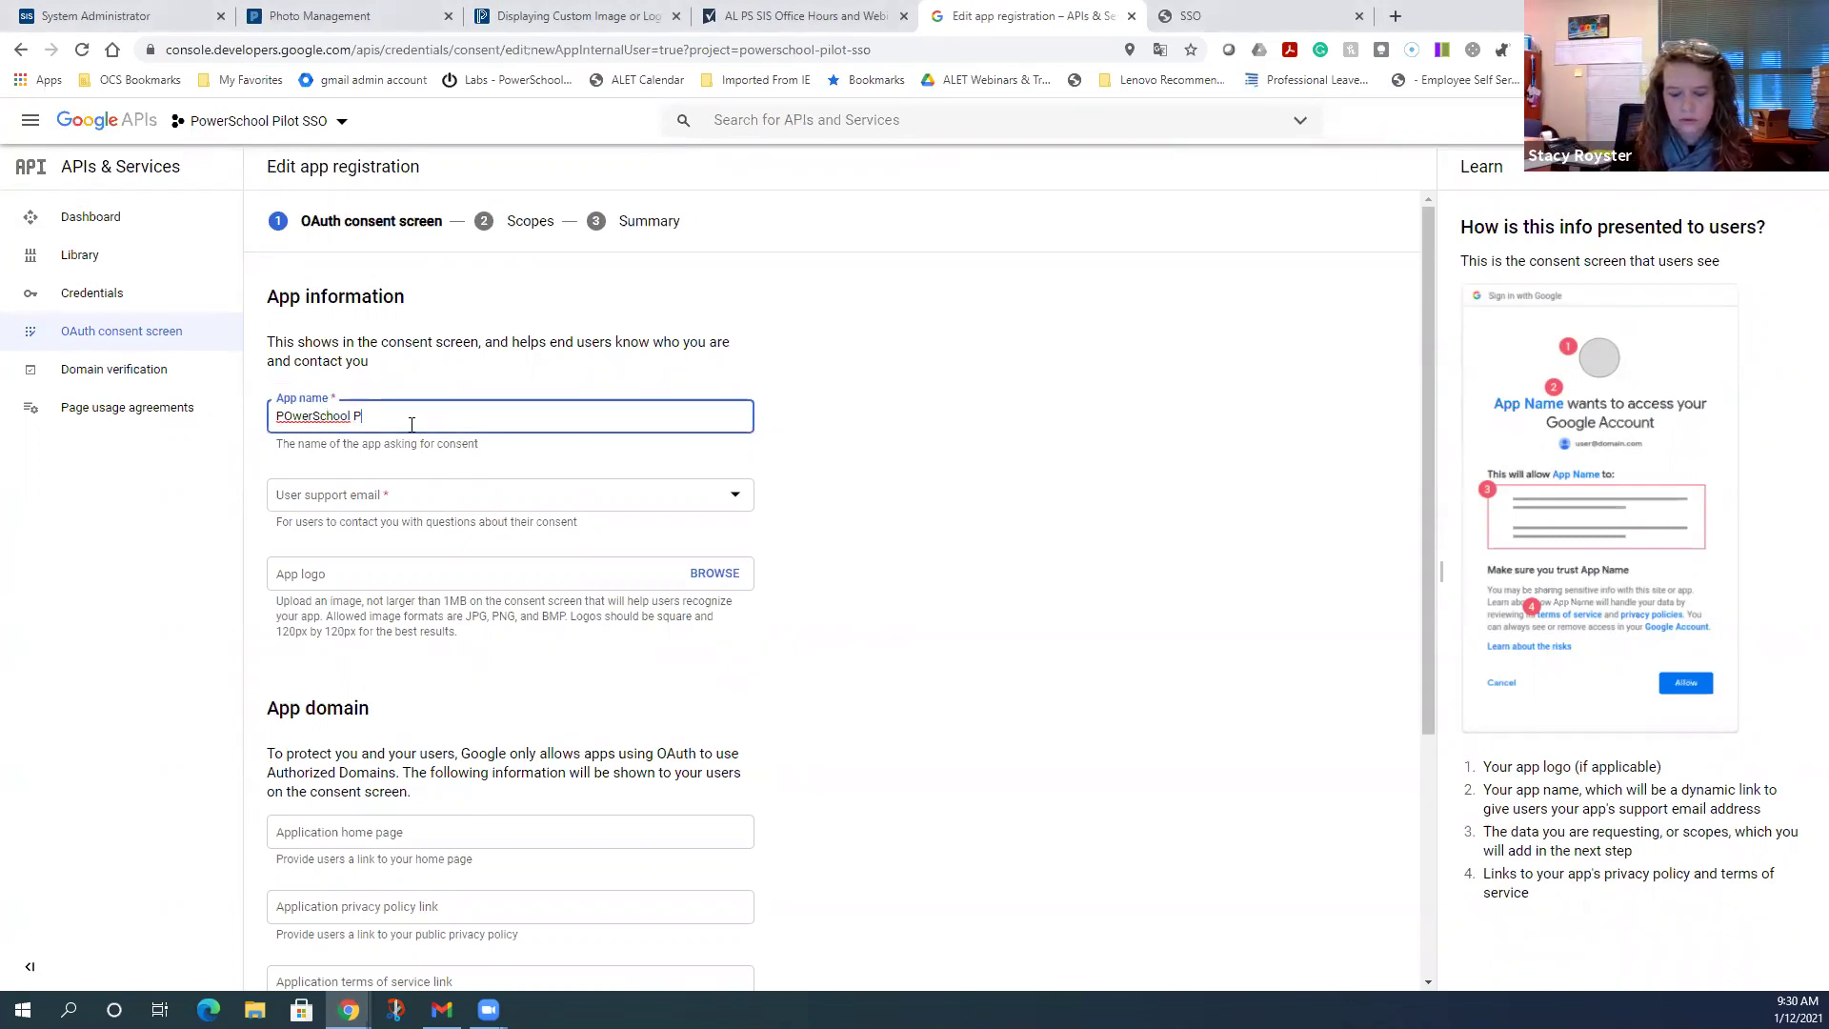
text(ilot SSO)
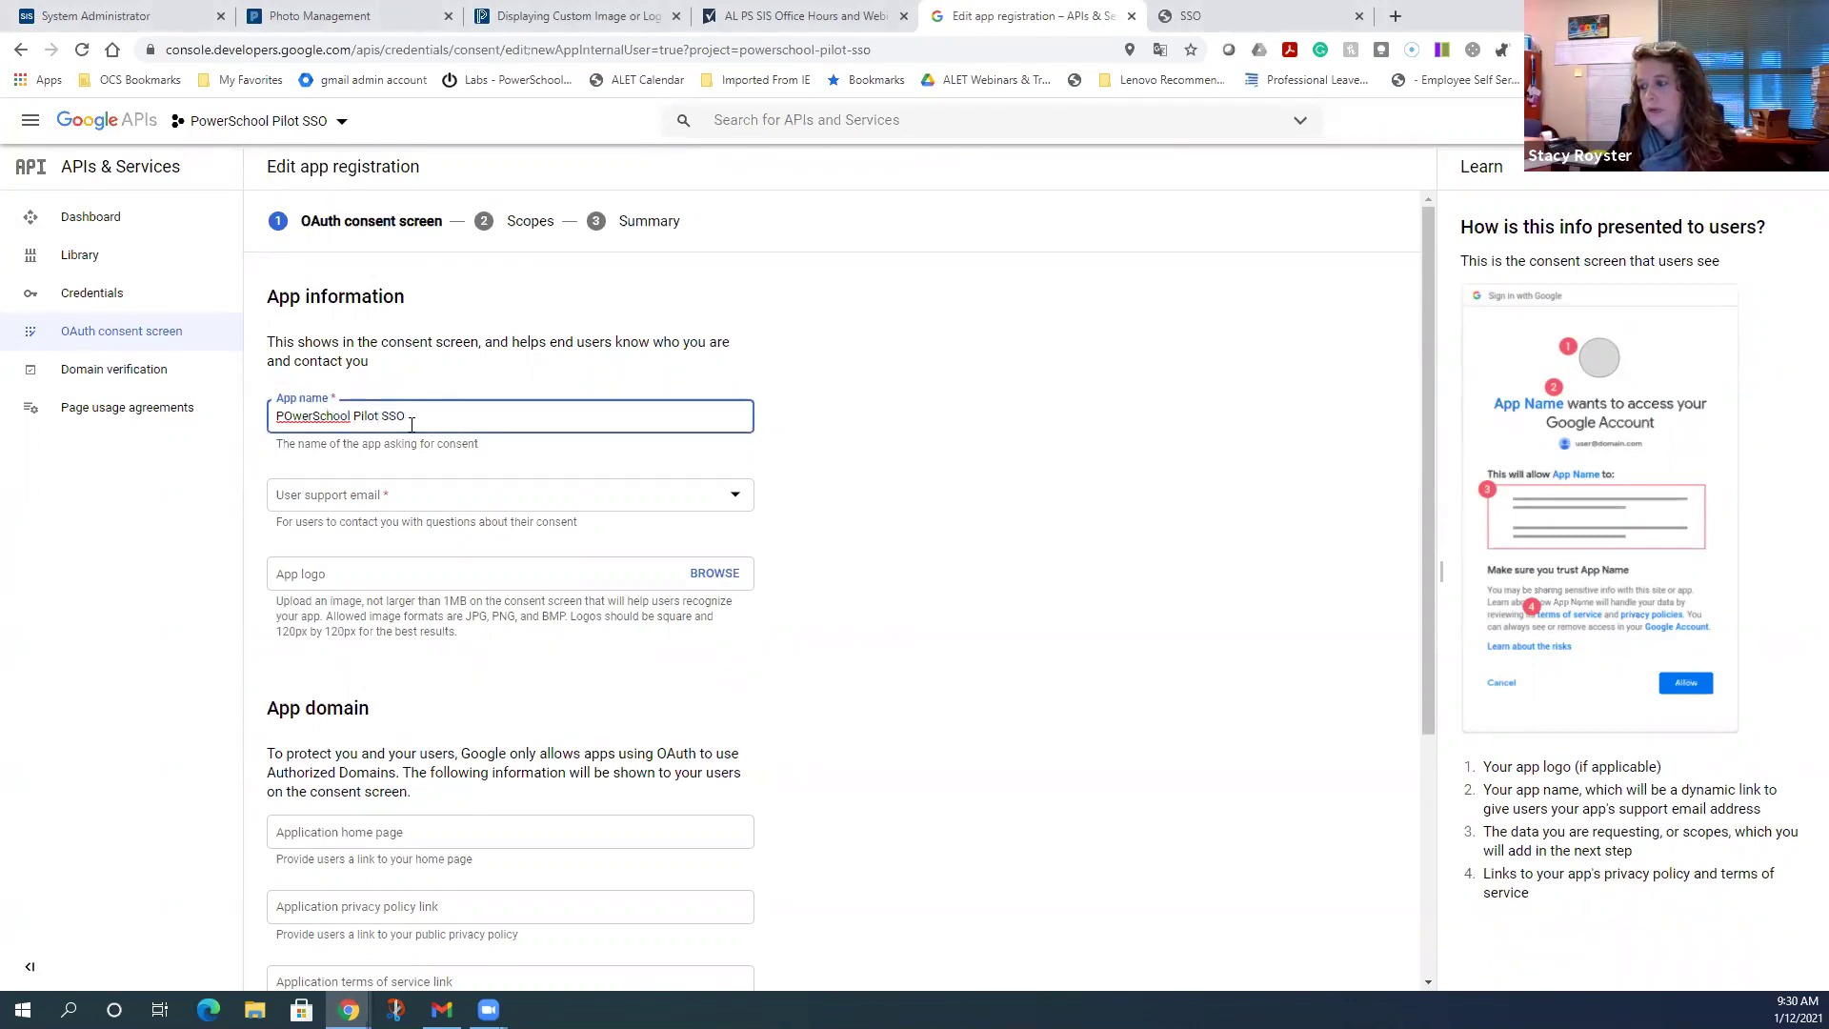
click(291, 419)
key(BackSpace)
text(o)
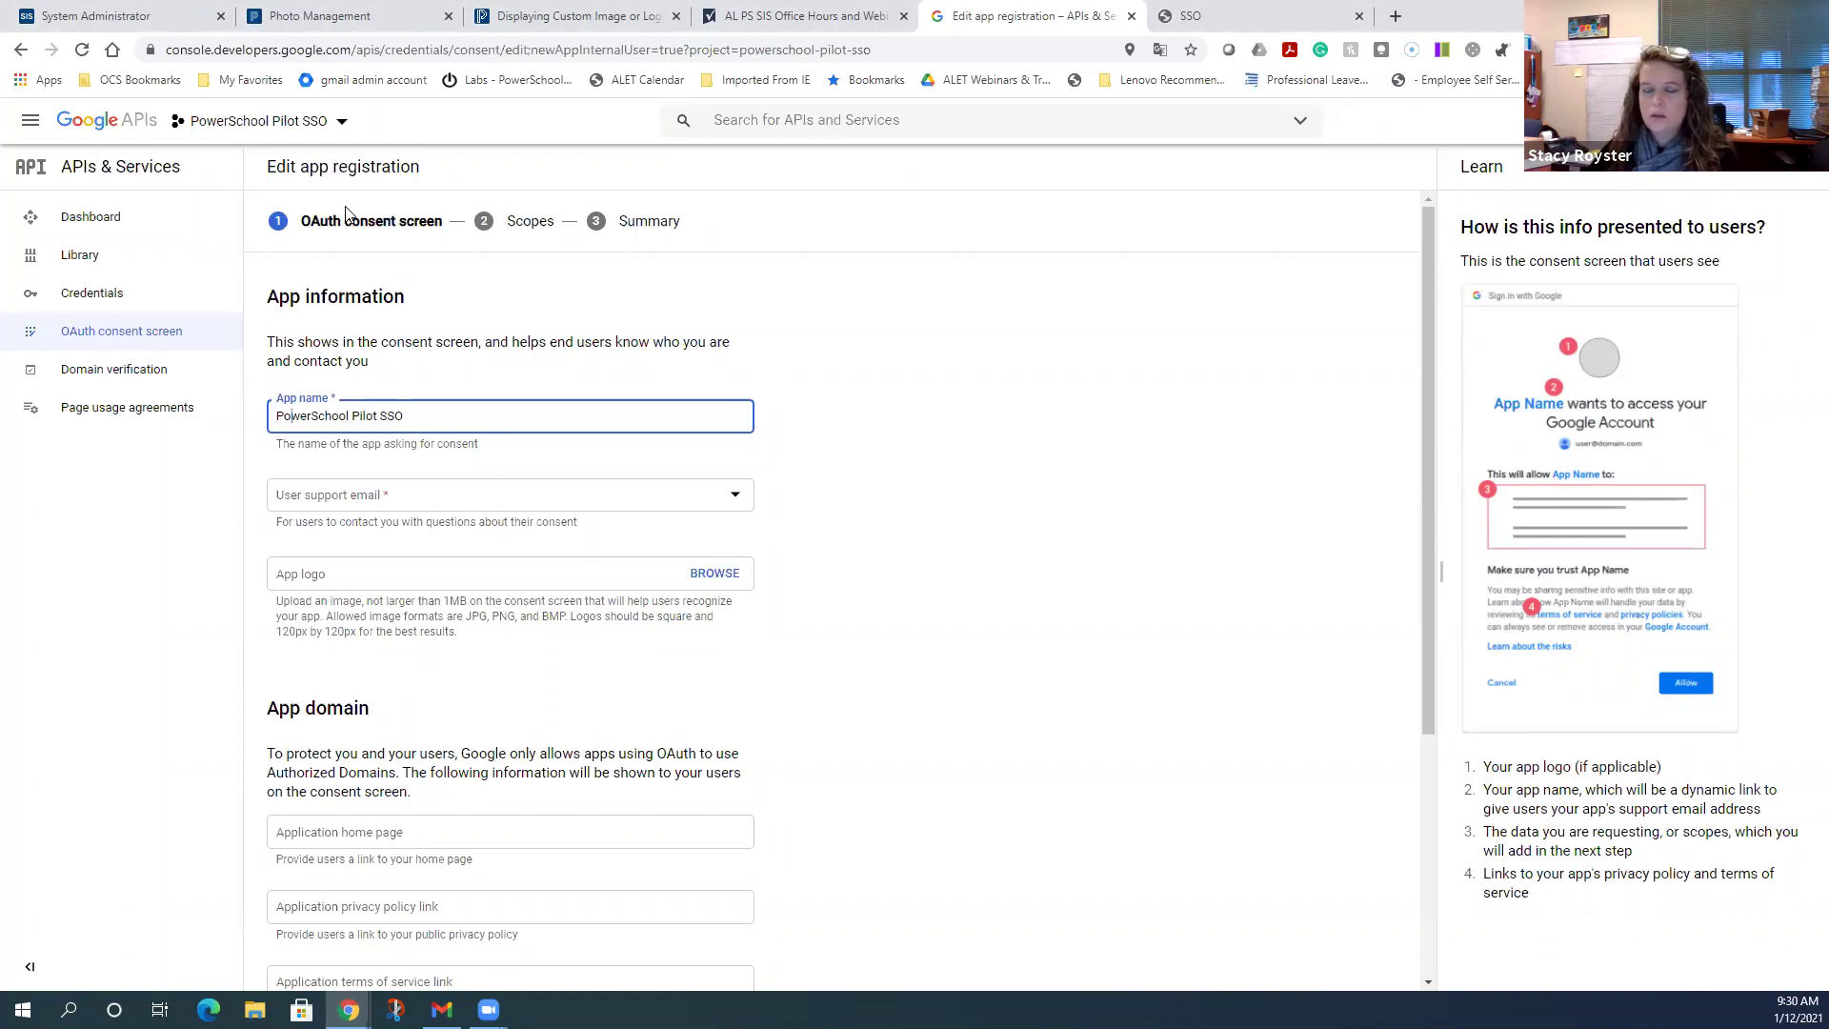
- Set the user support email to the signed-in account's own address
click(506, 495)
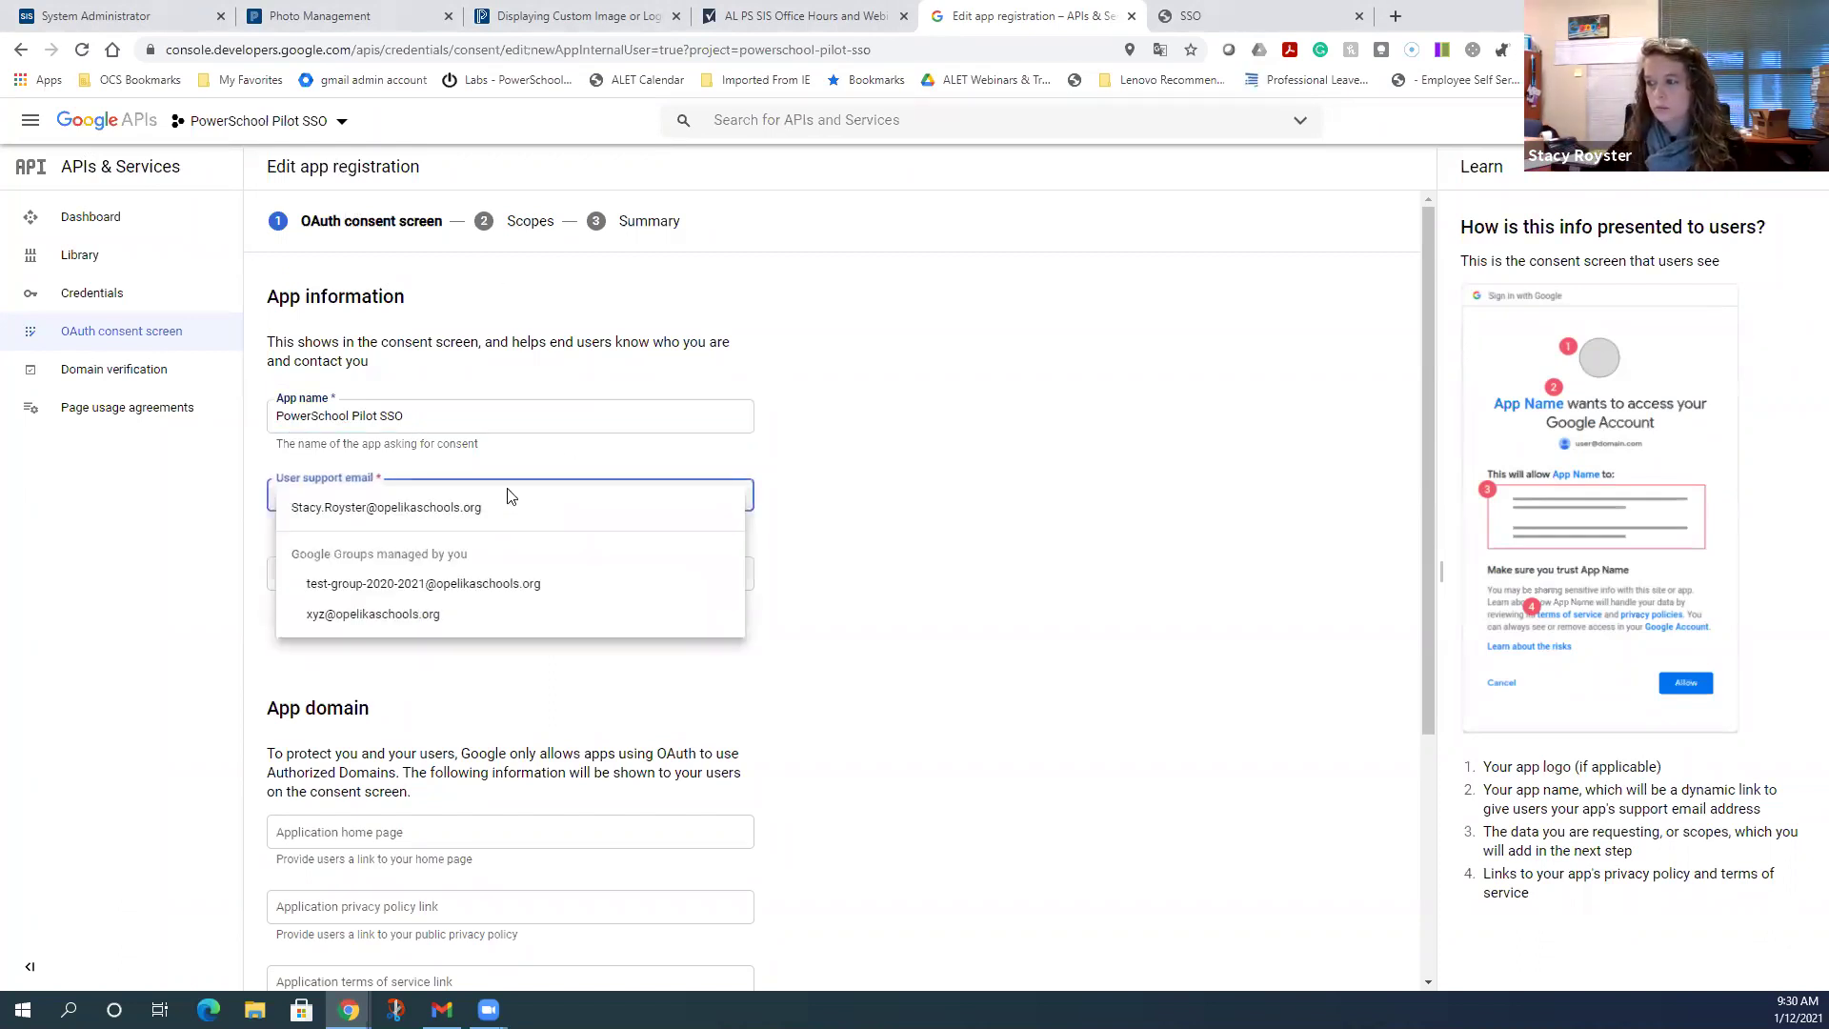
click(410, 508)
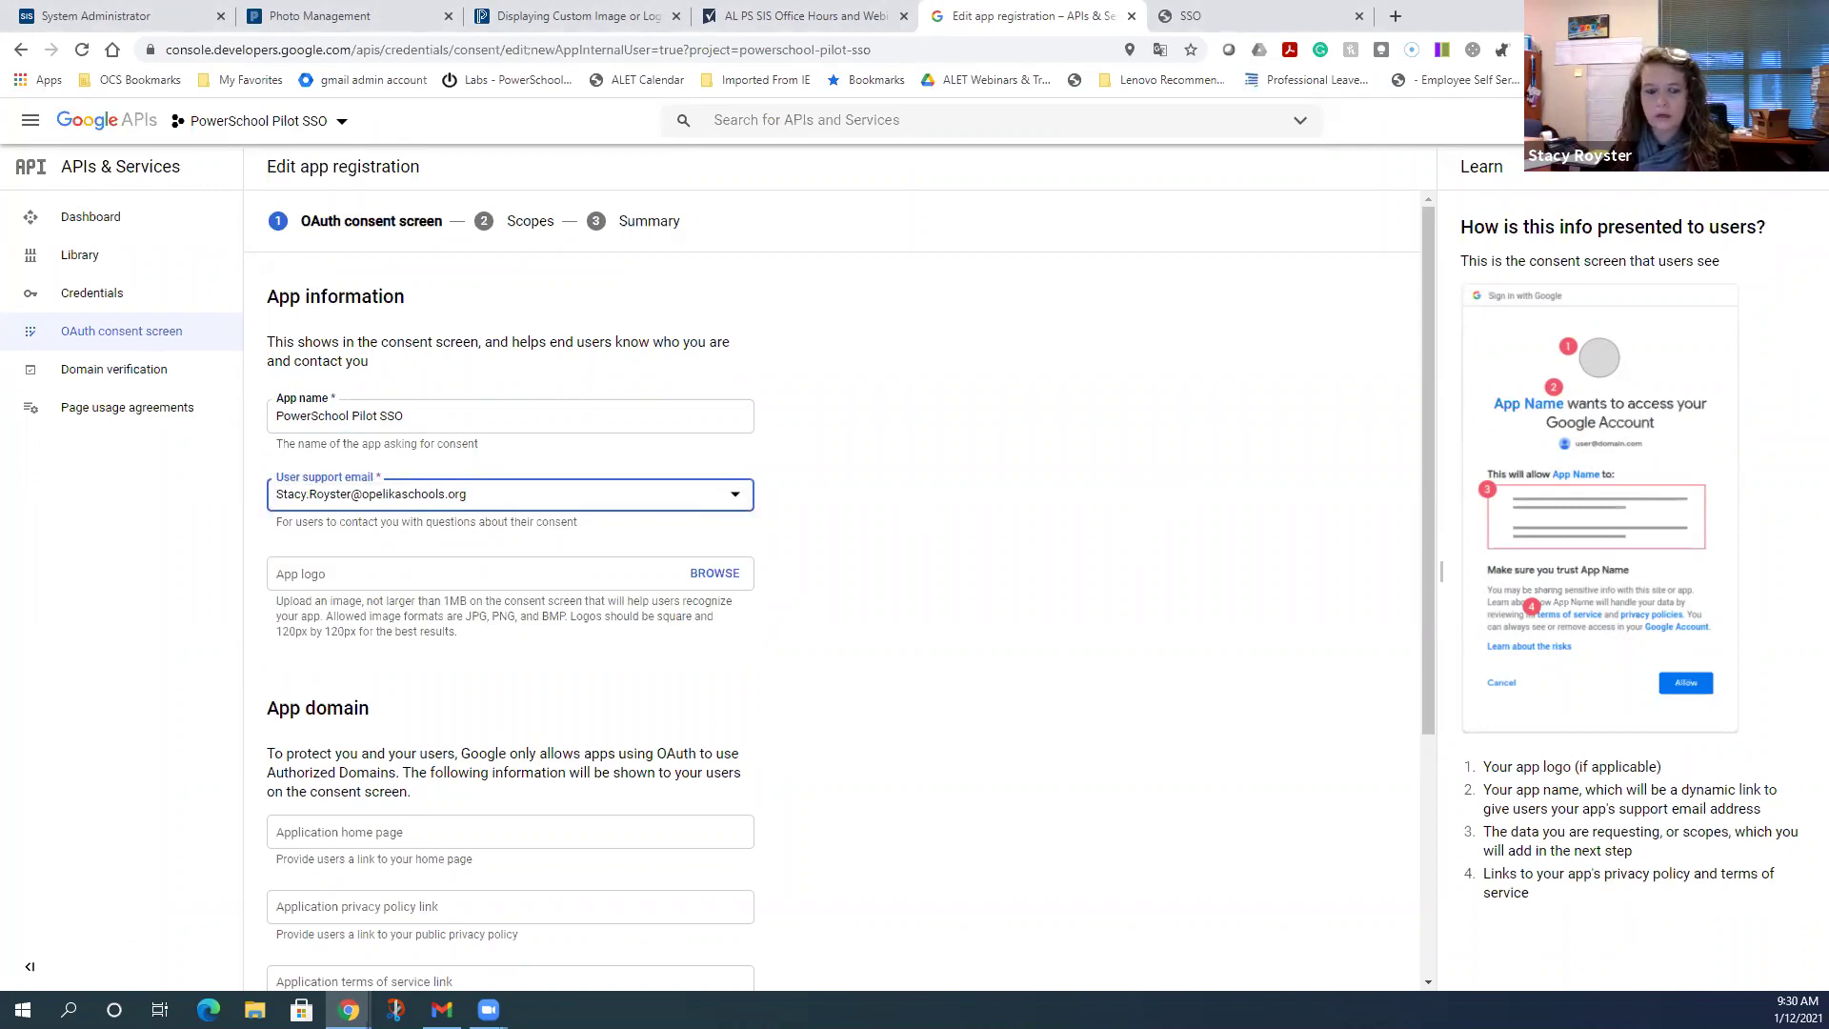
scroll(1288, 761, down, 3)
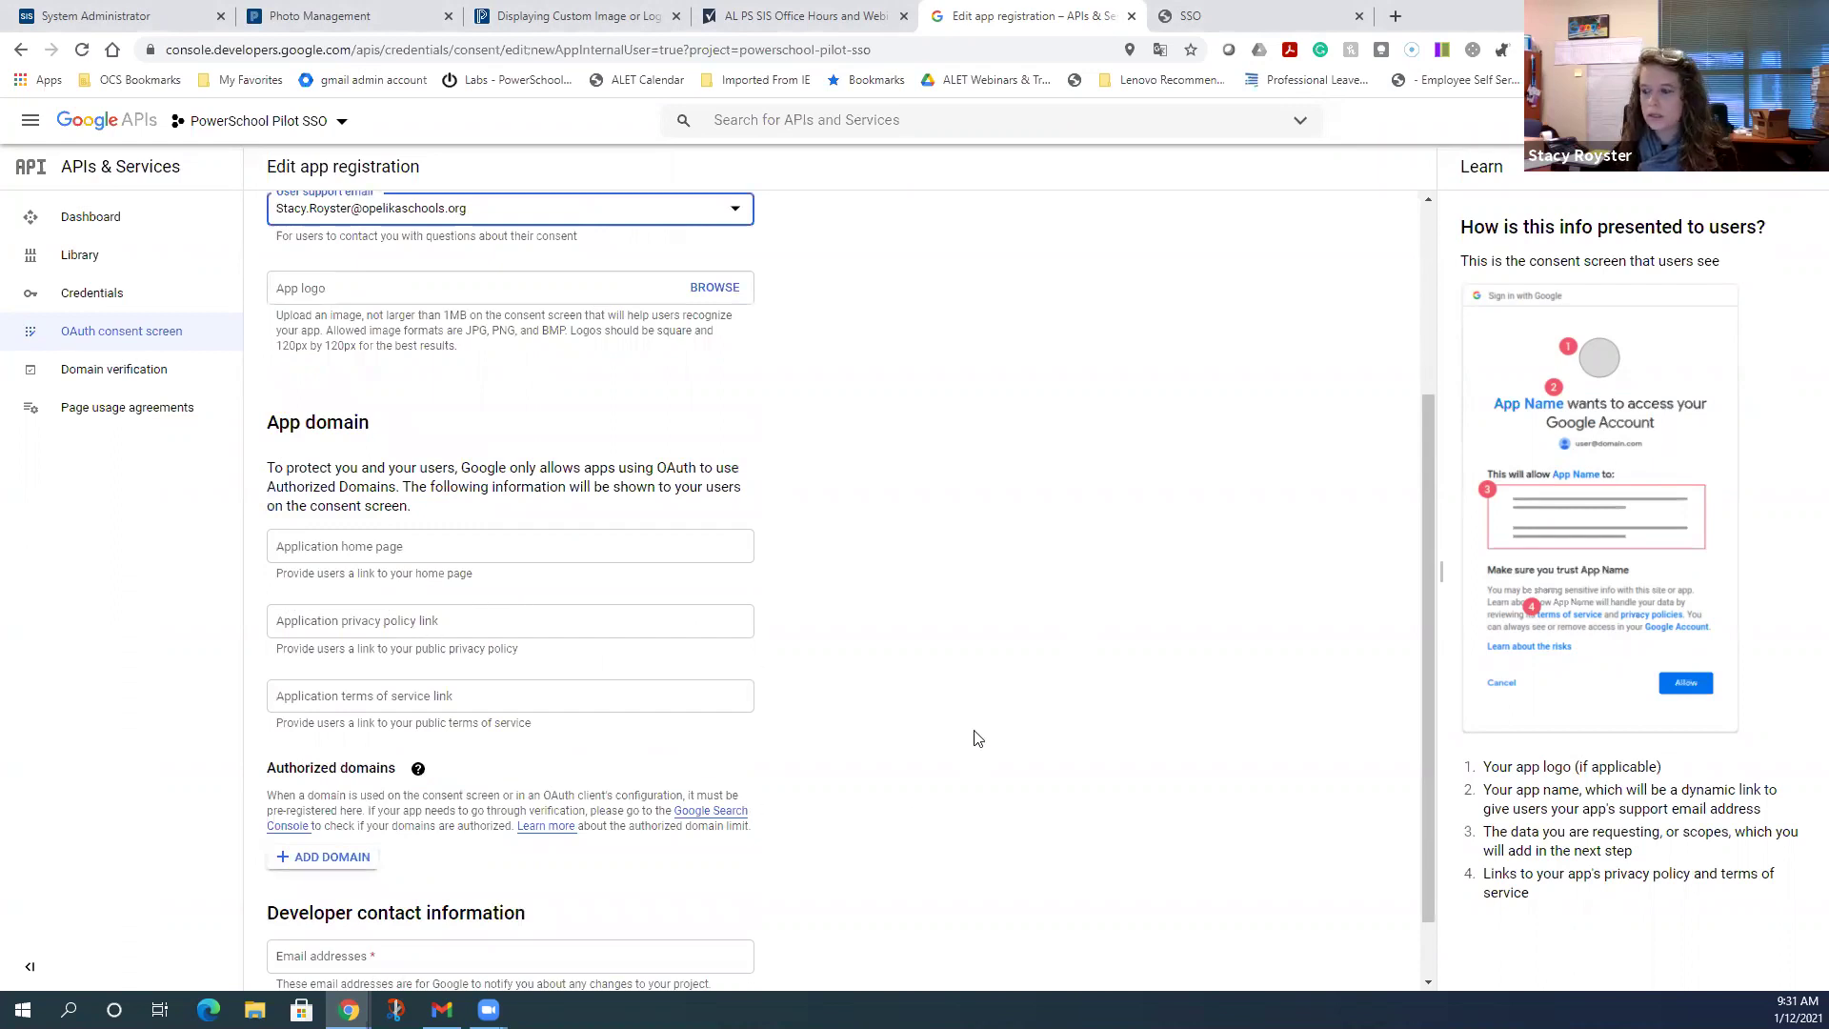
scroll(978, 738, down, 1)
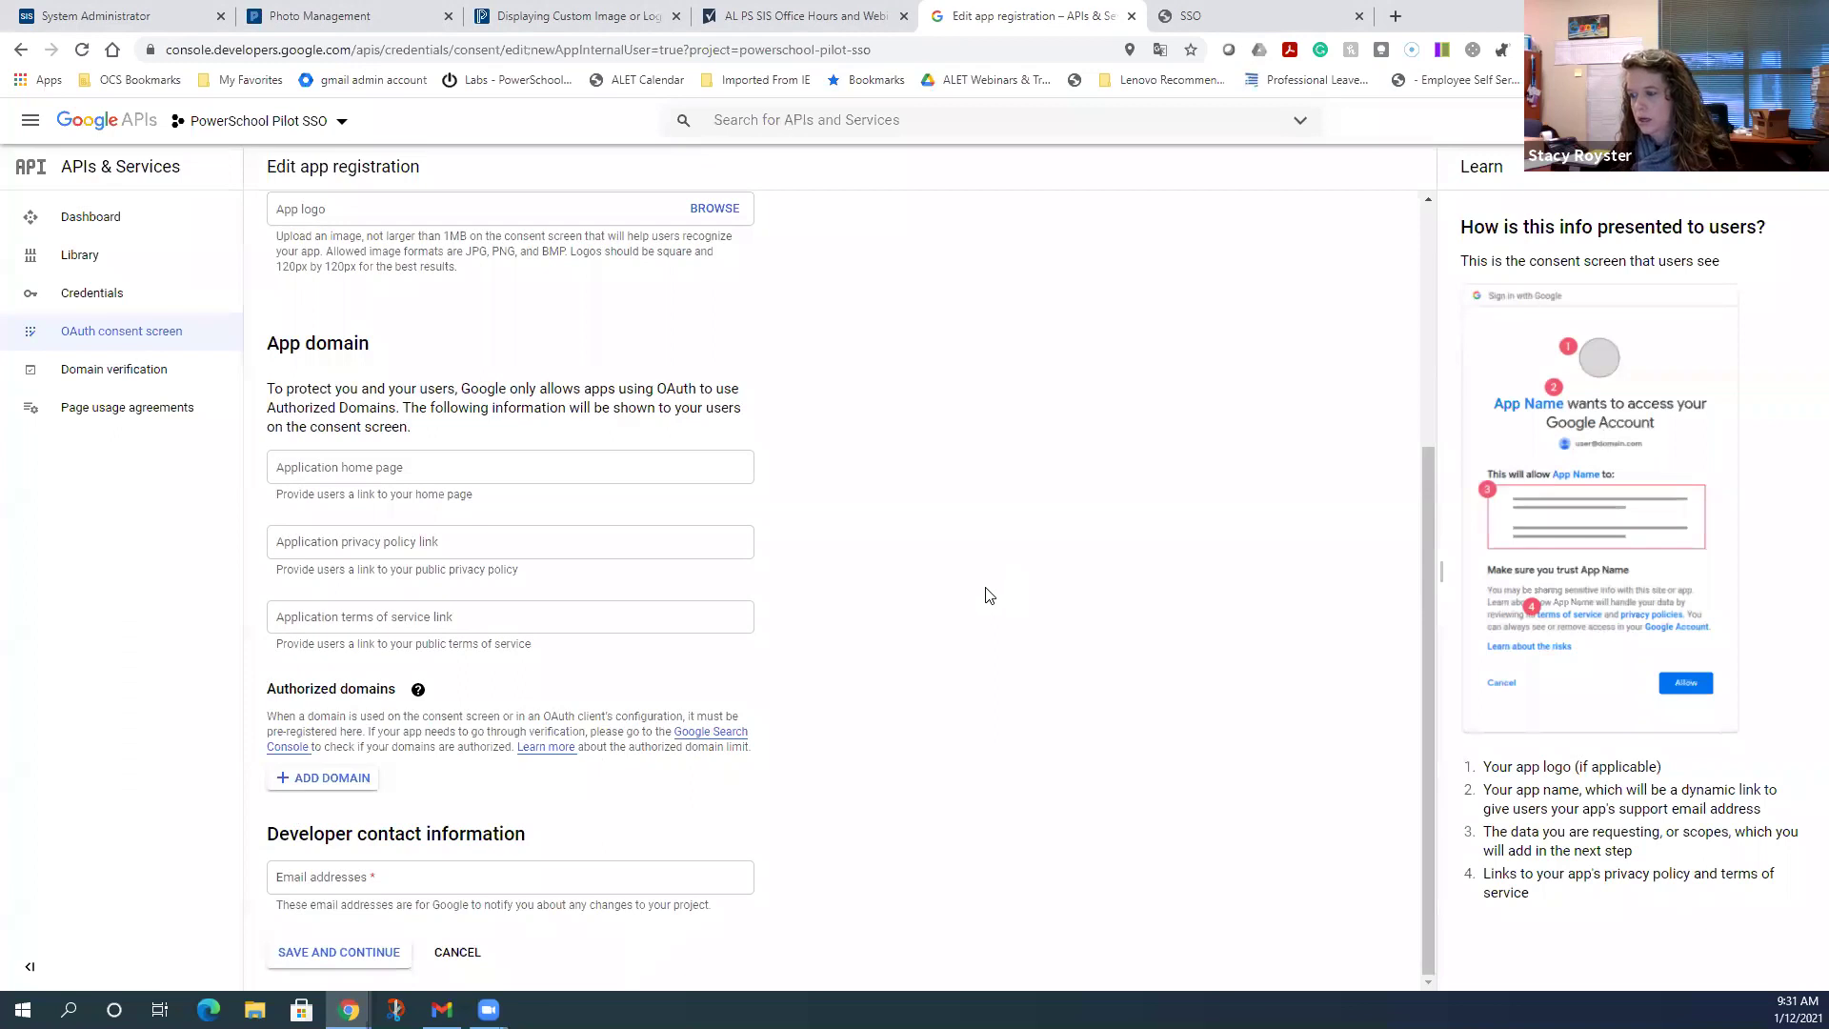
- Enter opelikaschools.org and powerschool.com as the two authorized domain entries on the consent form
click(321, 778)
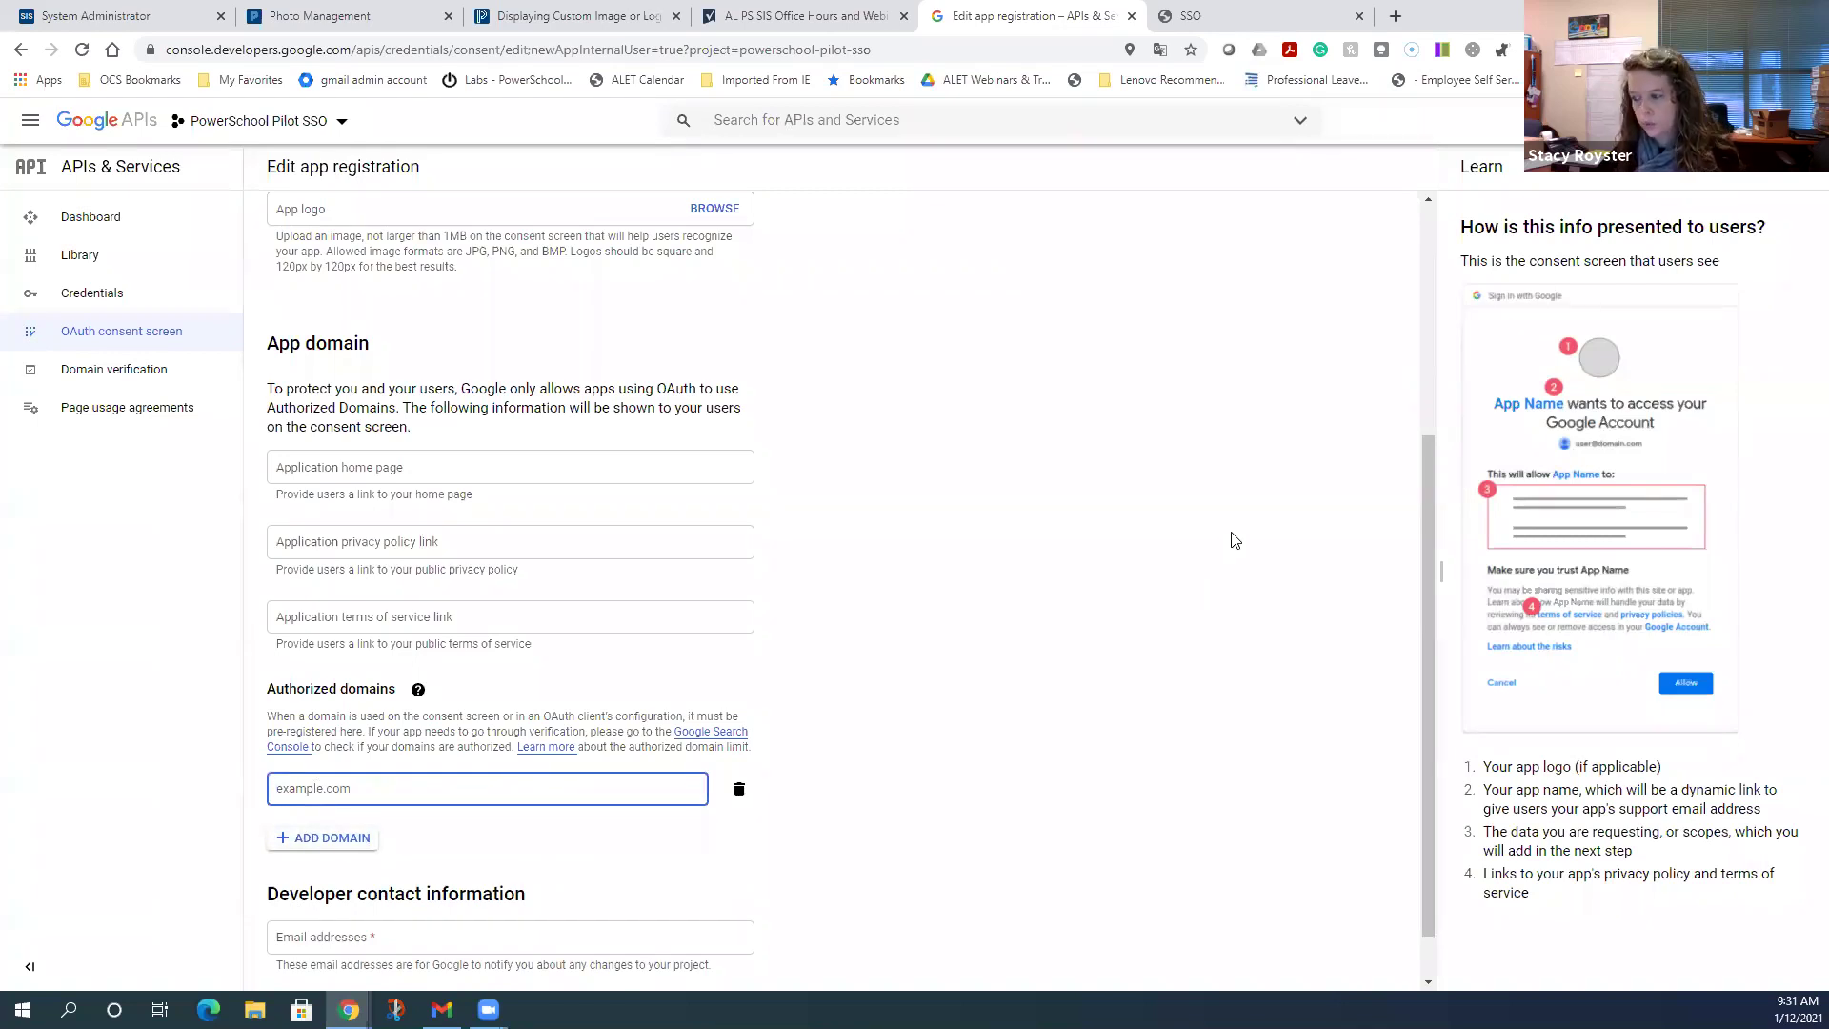
text(opelik)
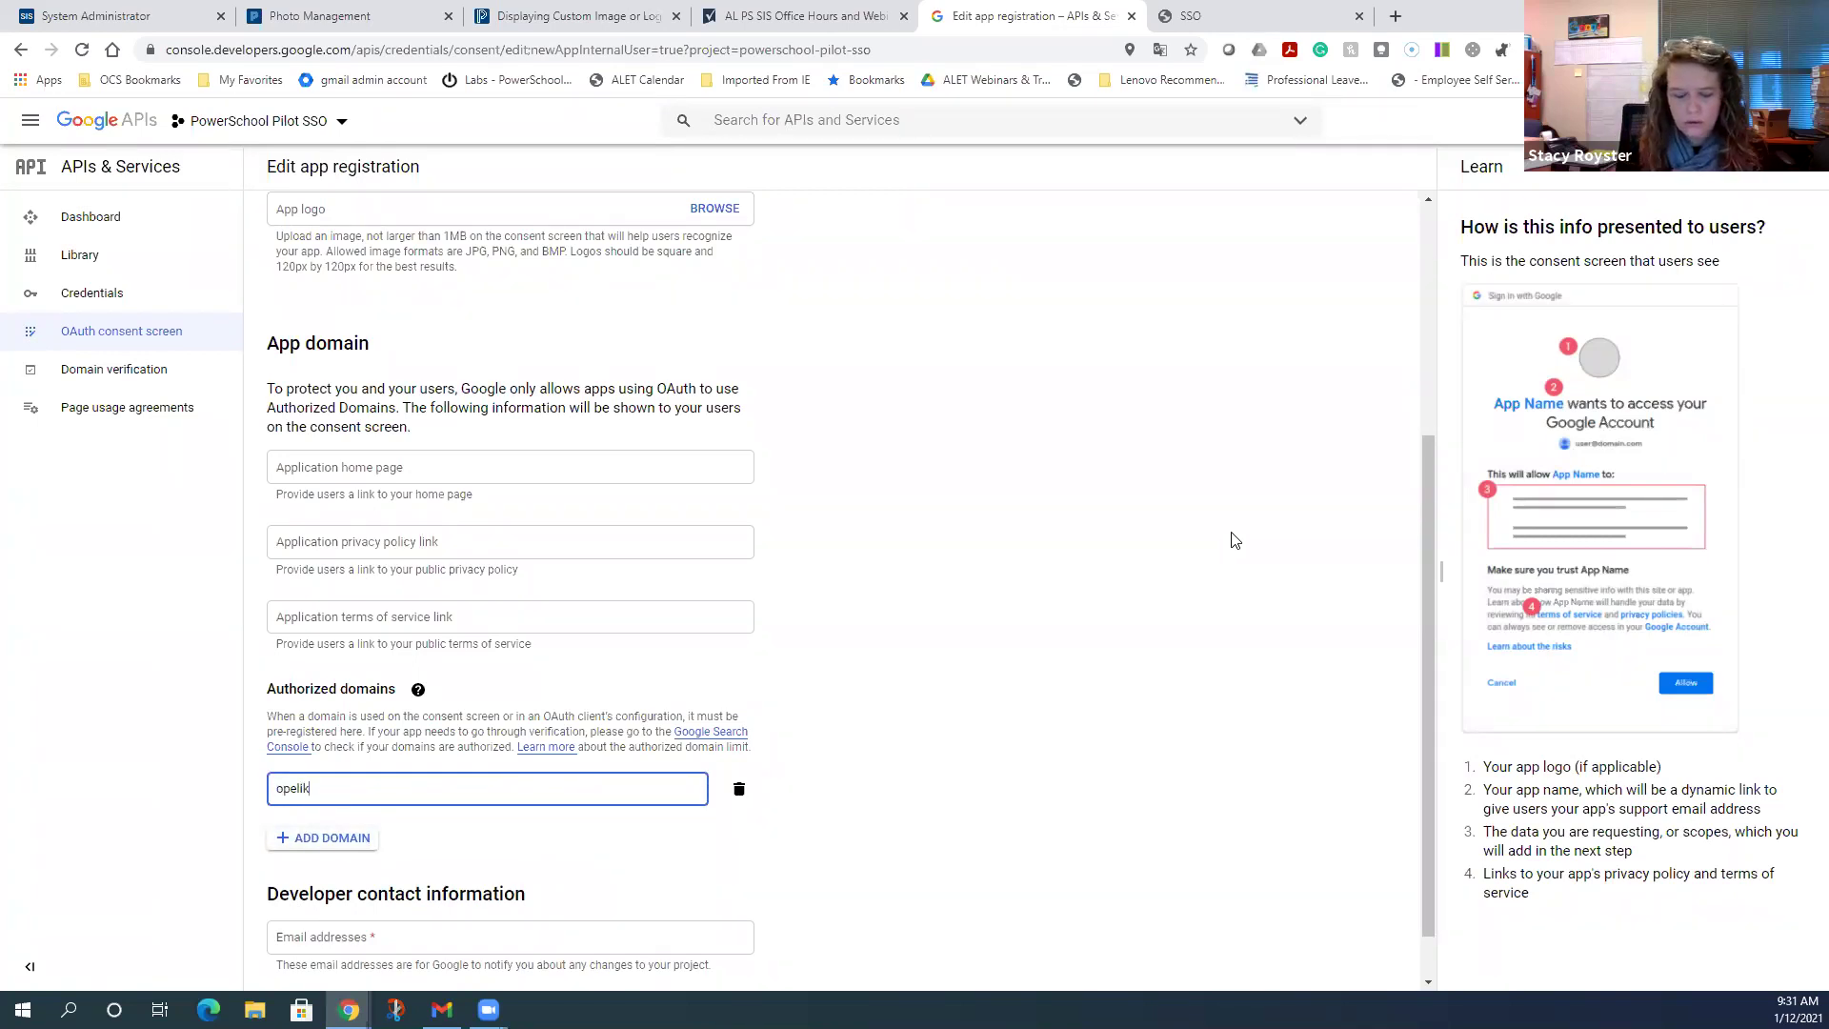
text(aschools.org)
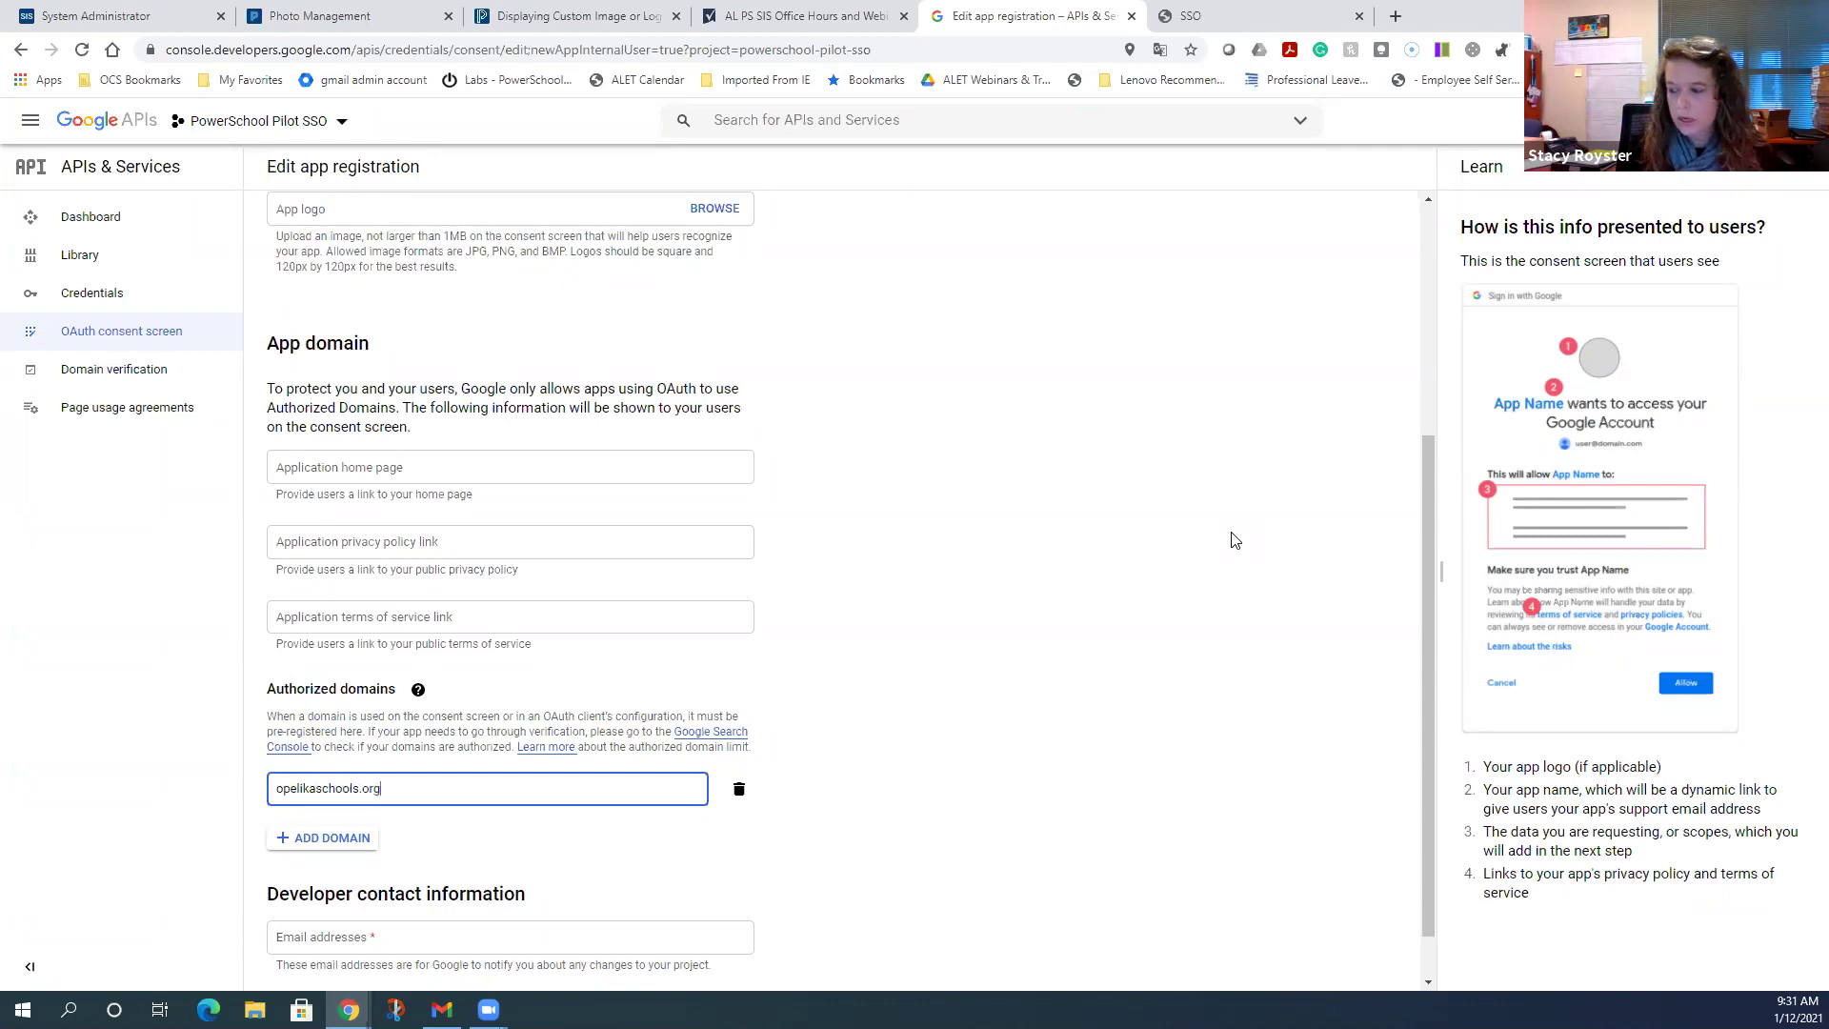
click(1042, 662)
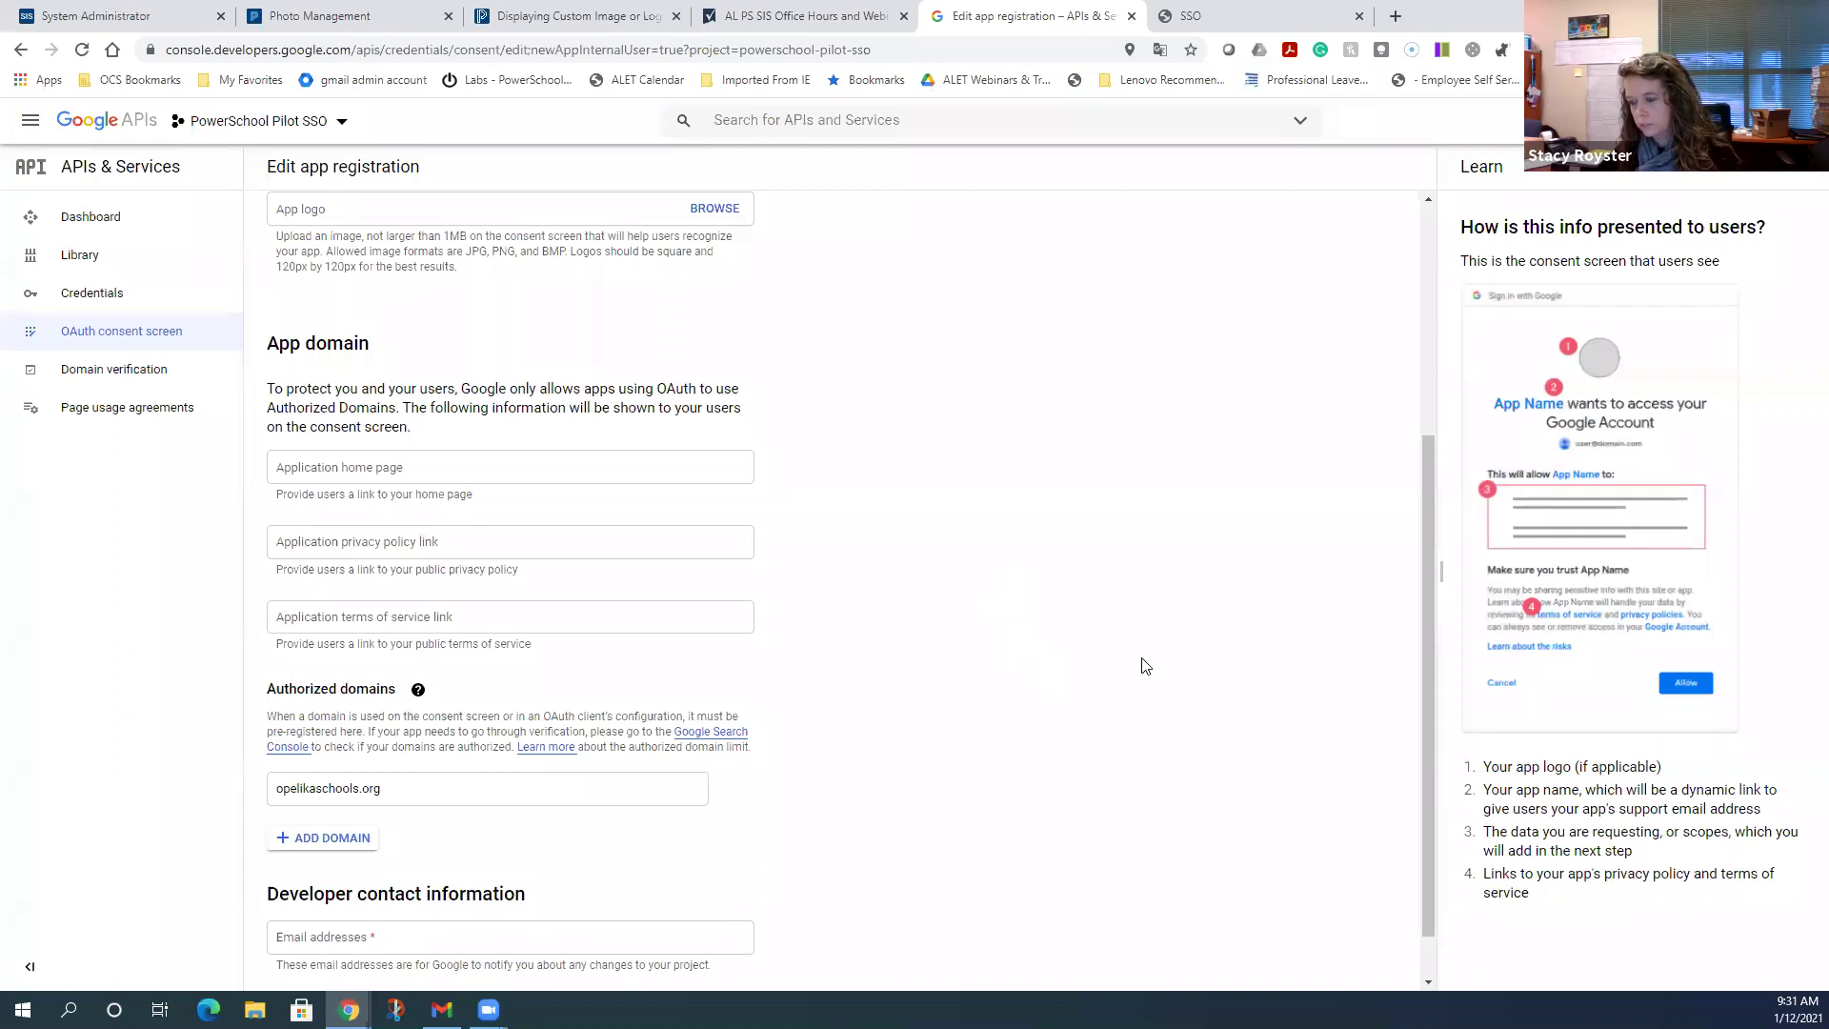
click(350, 838)
text(powerschool.com)
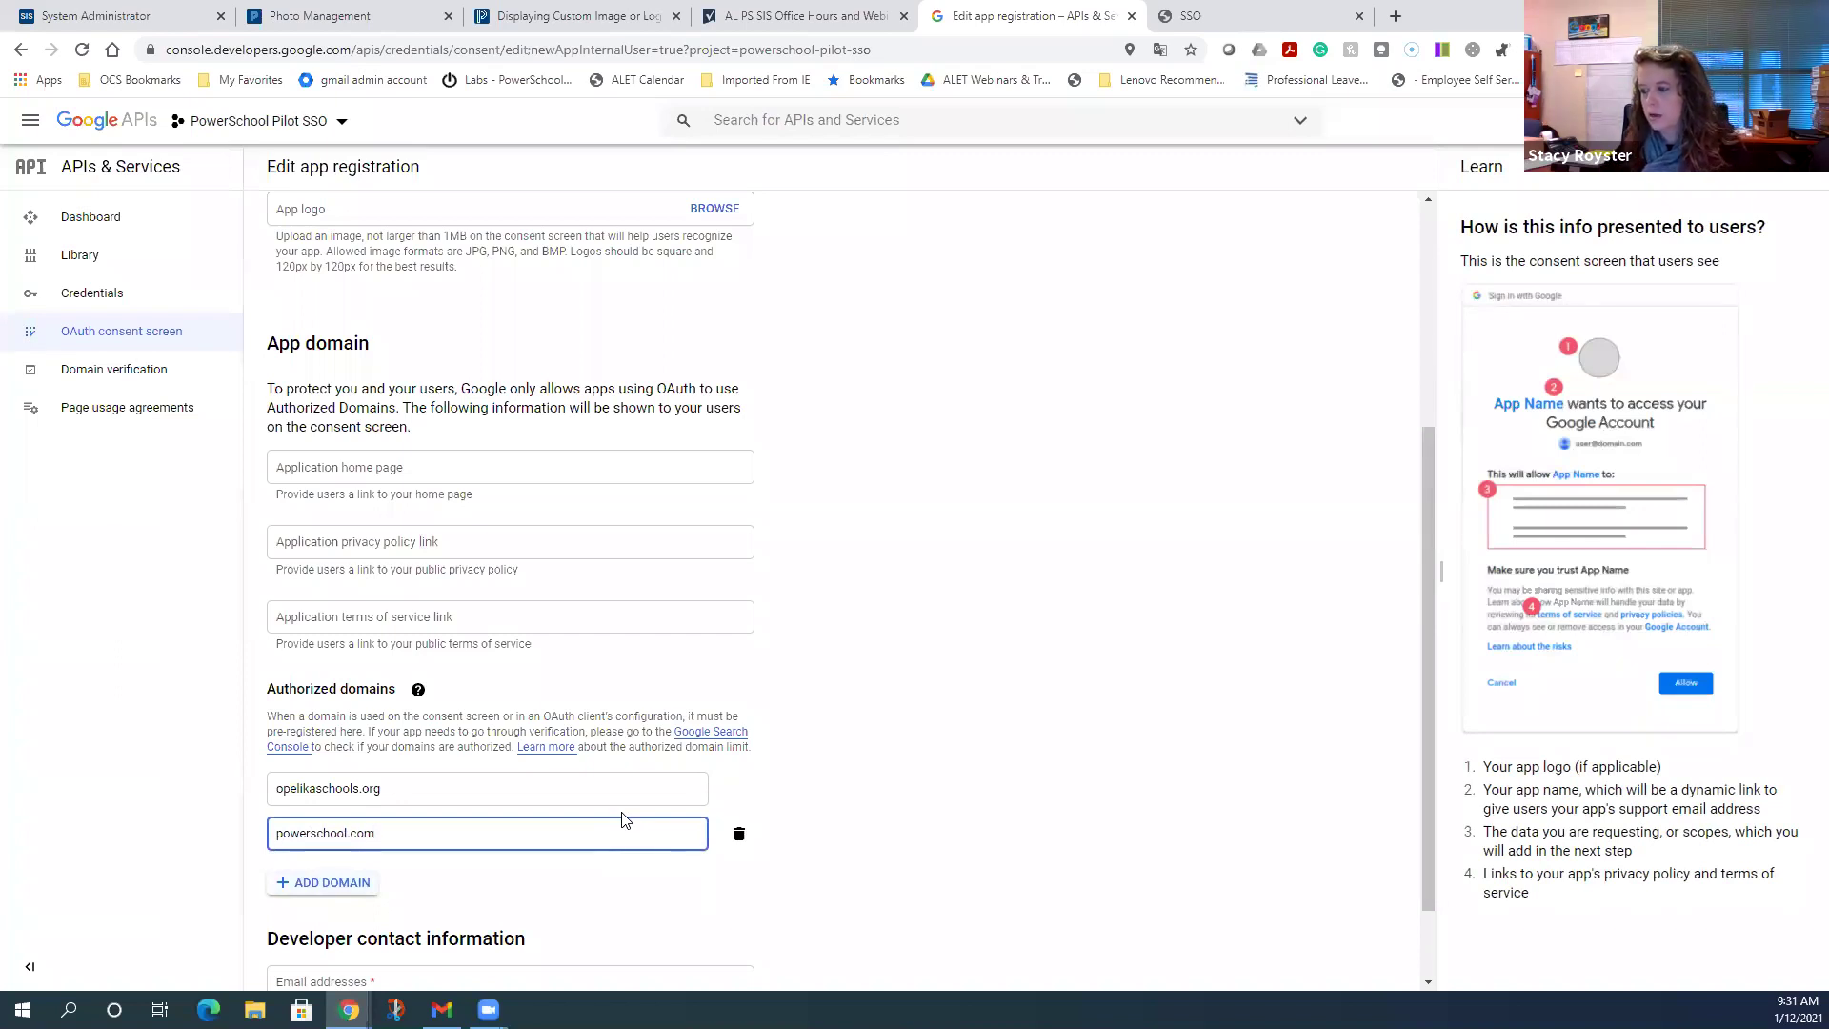
click(915, 778)
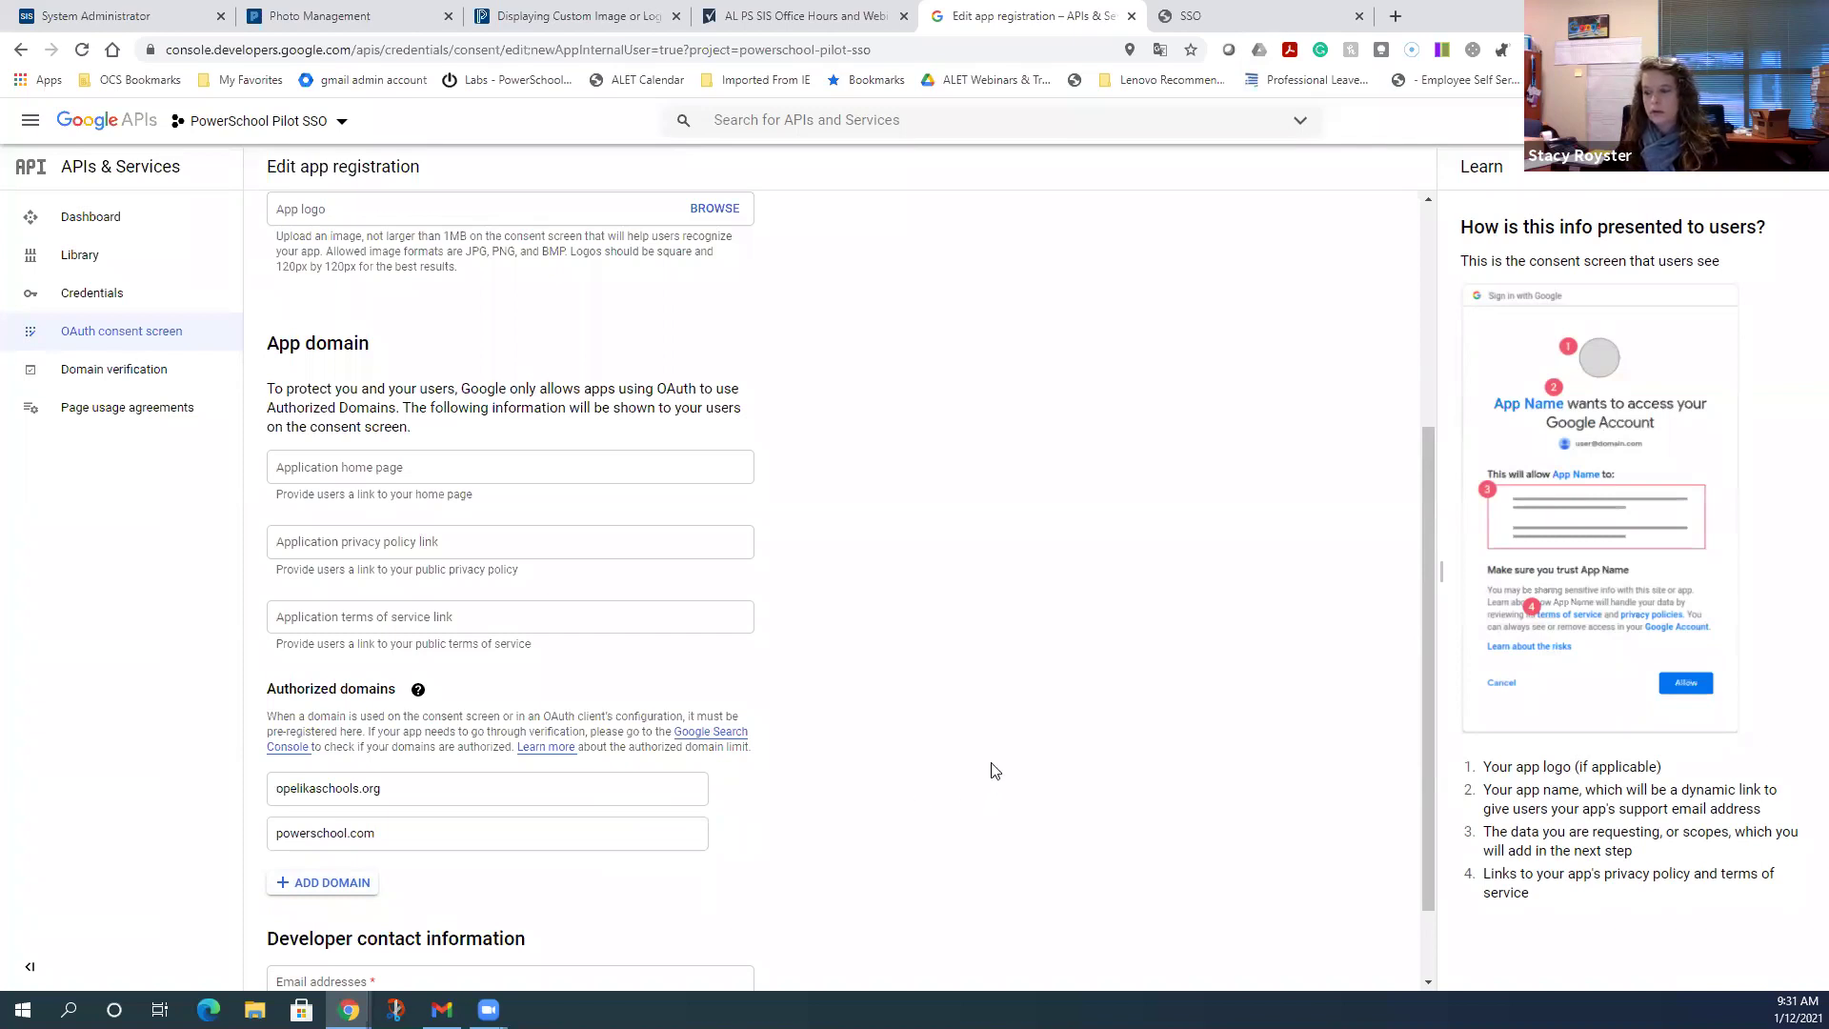
scroll(994, 766, down, 2)
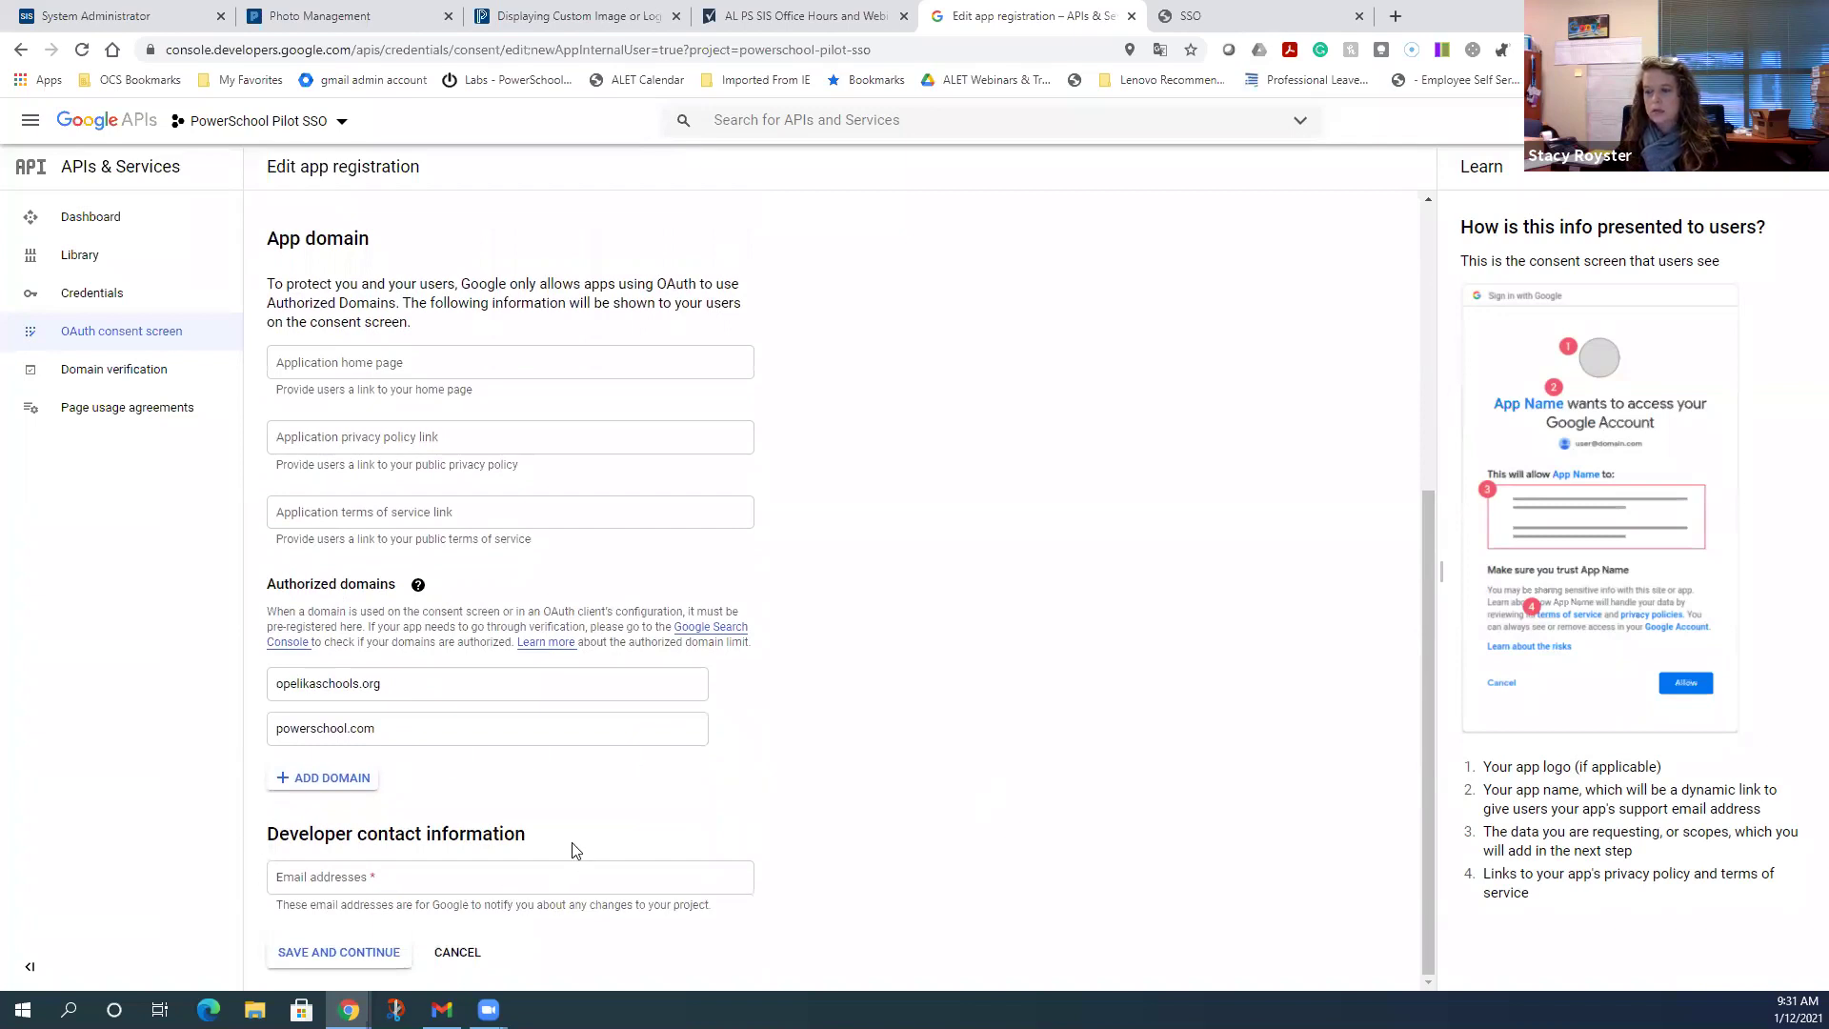
- Enter the administrator's school e-mail address as the developer contact email
click(442, 886)
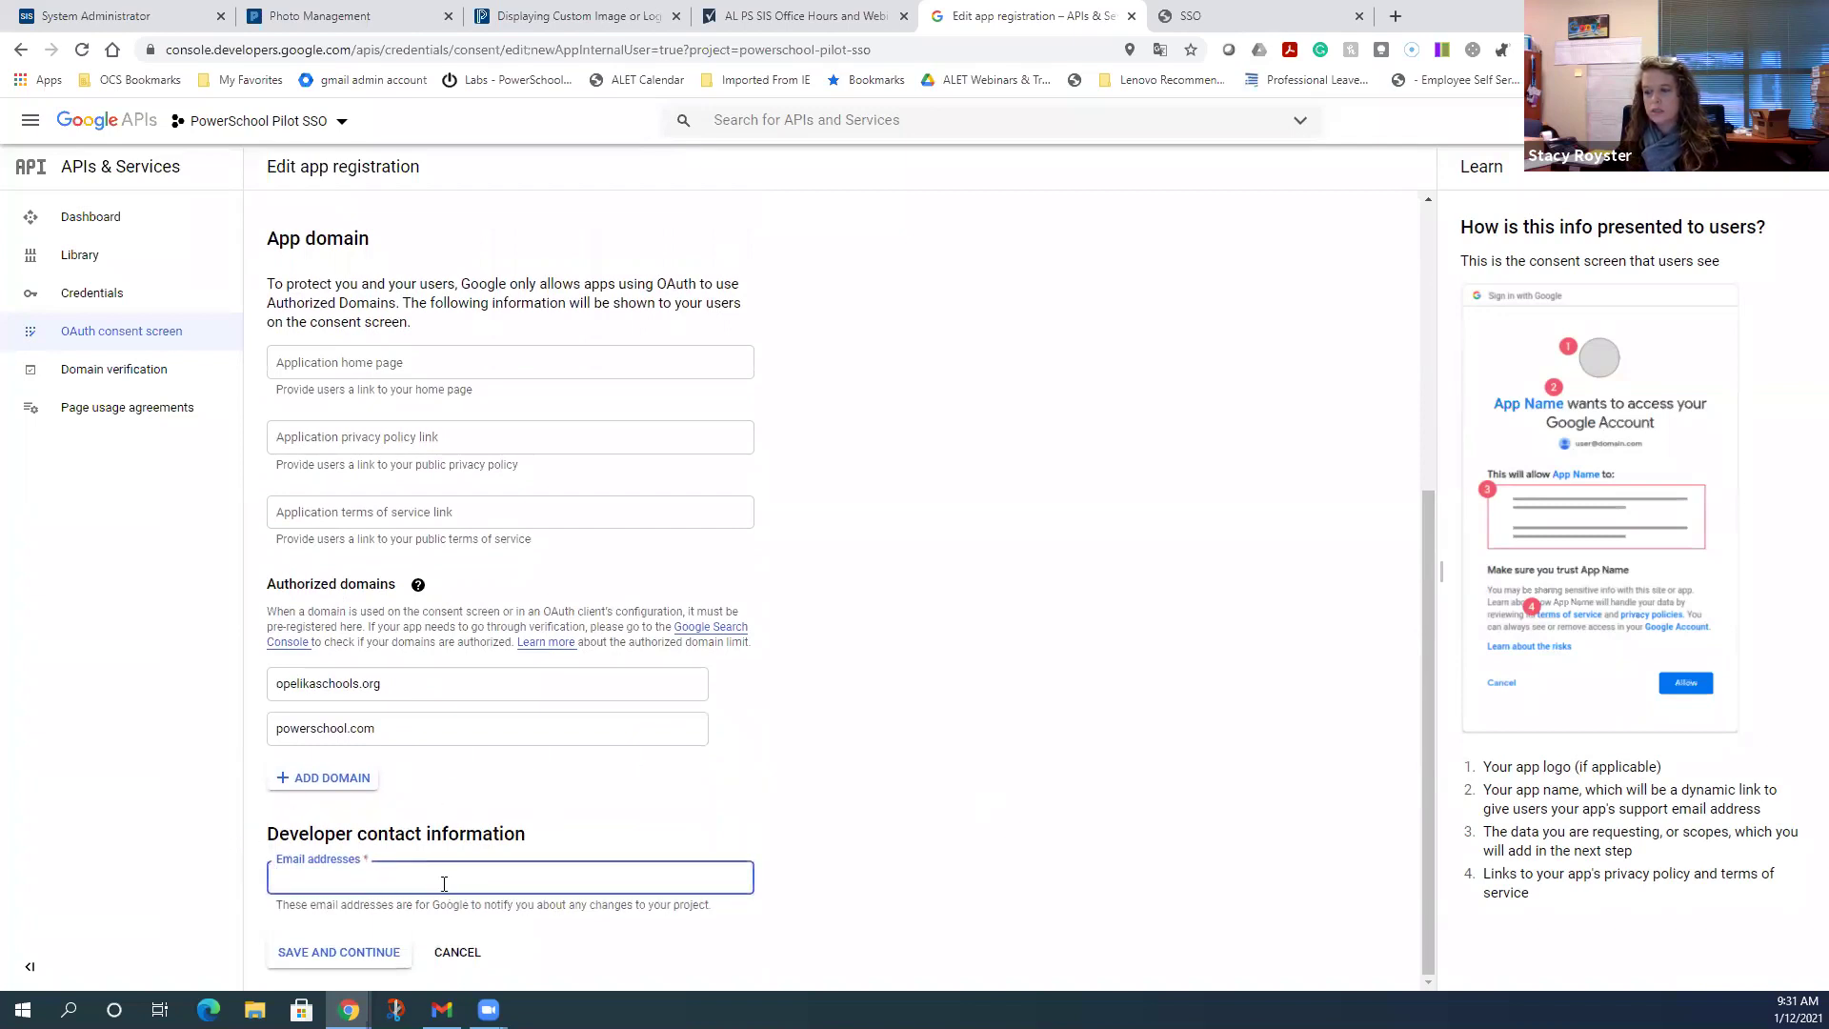
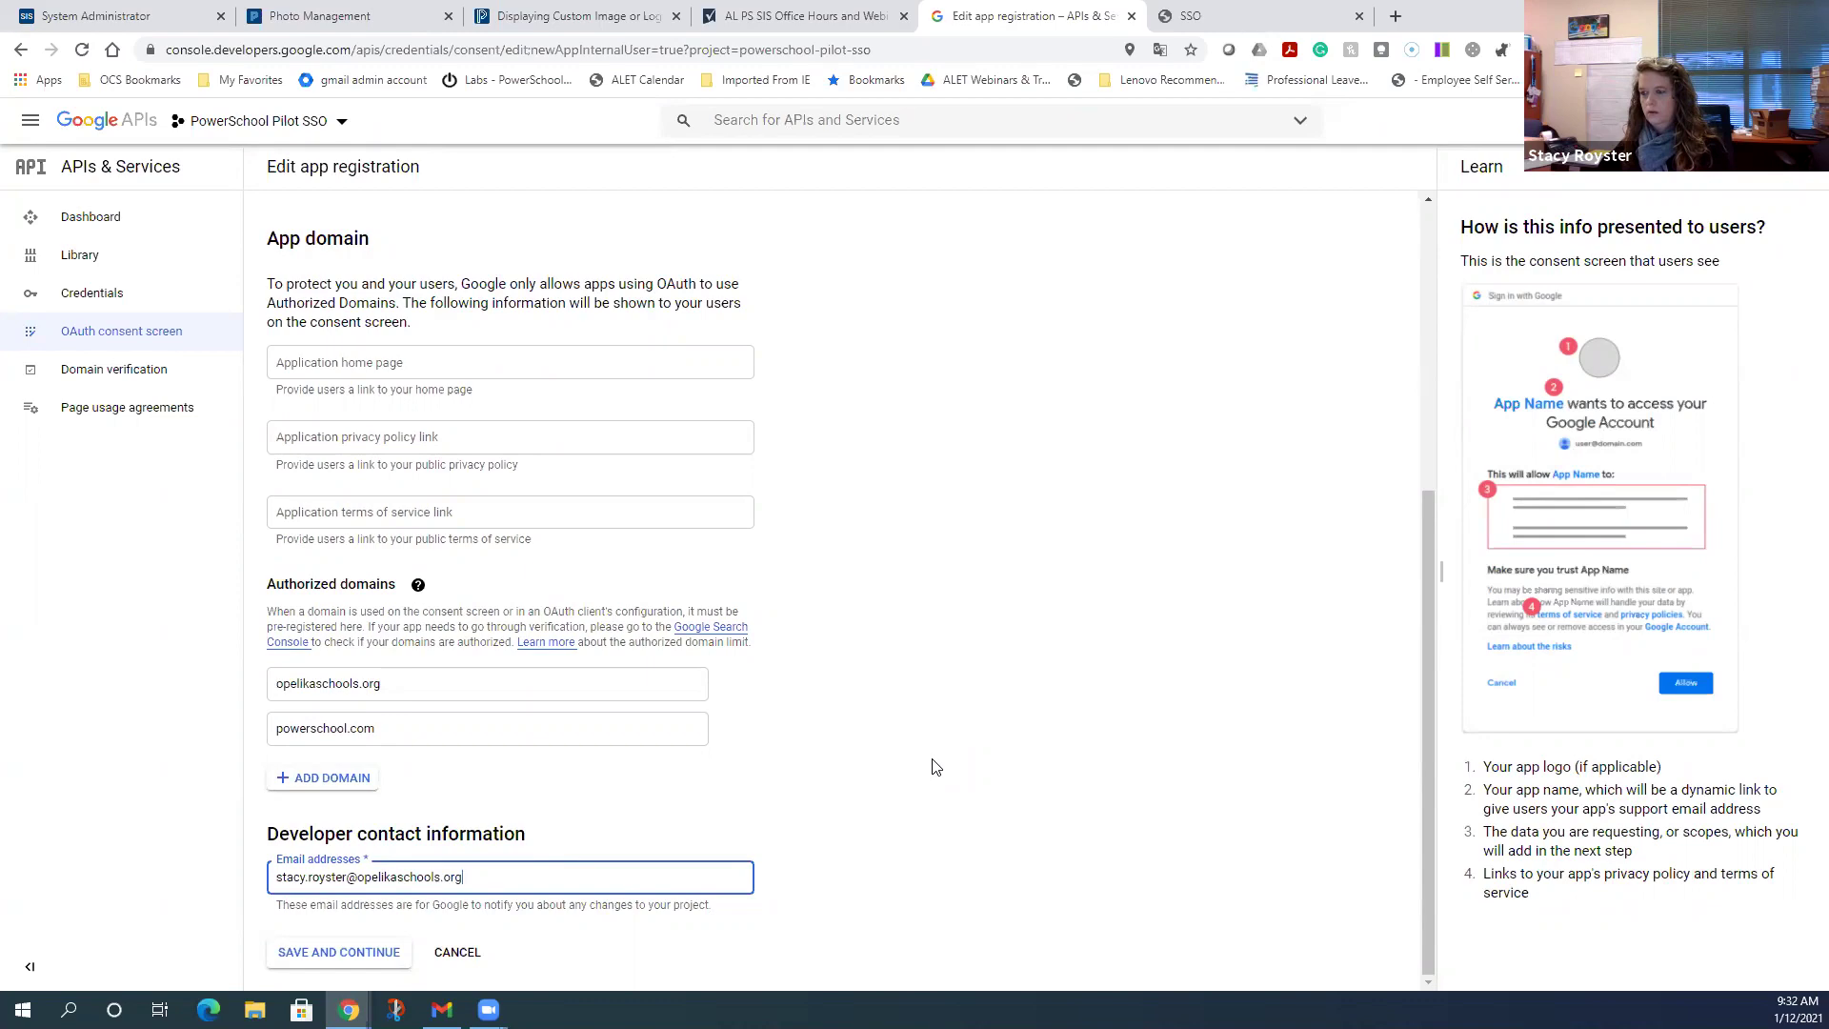
scroll(933, 767, up, 5)
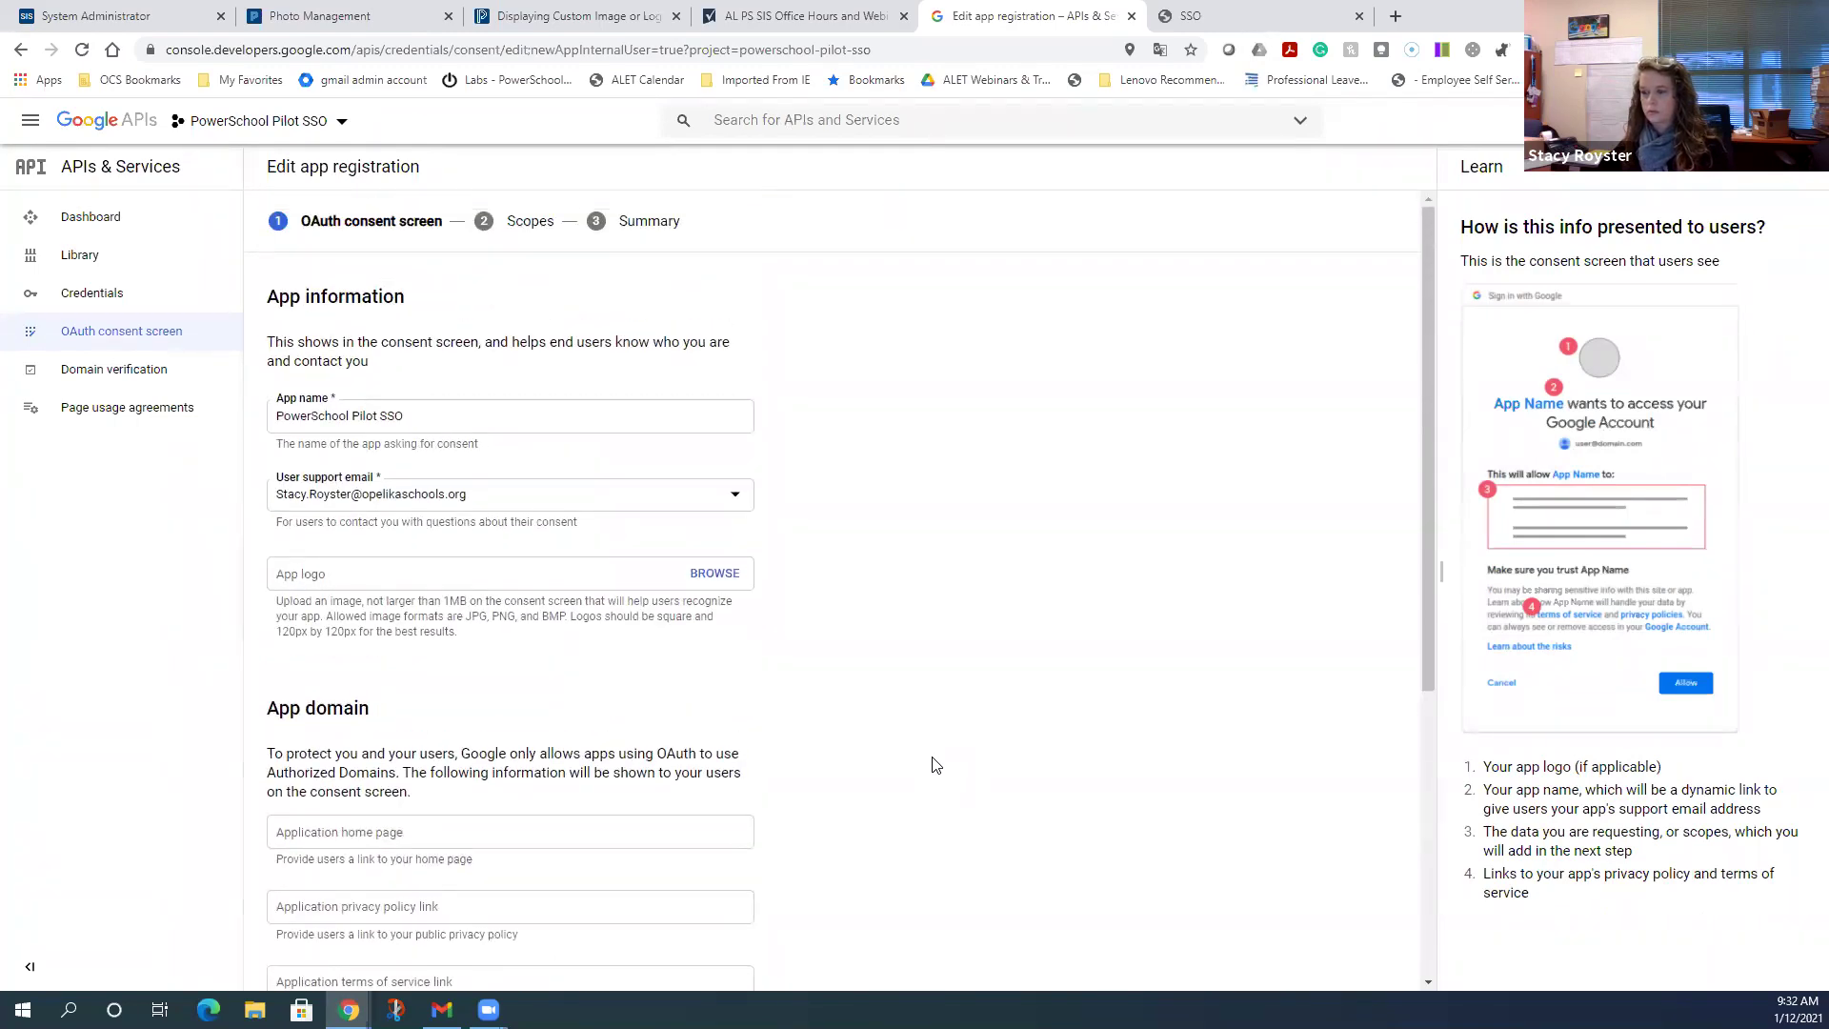
scroll(935, 765, down, 4)
scroll(935, 765, down, 1)
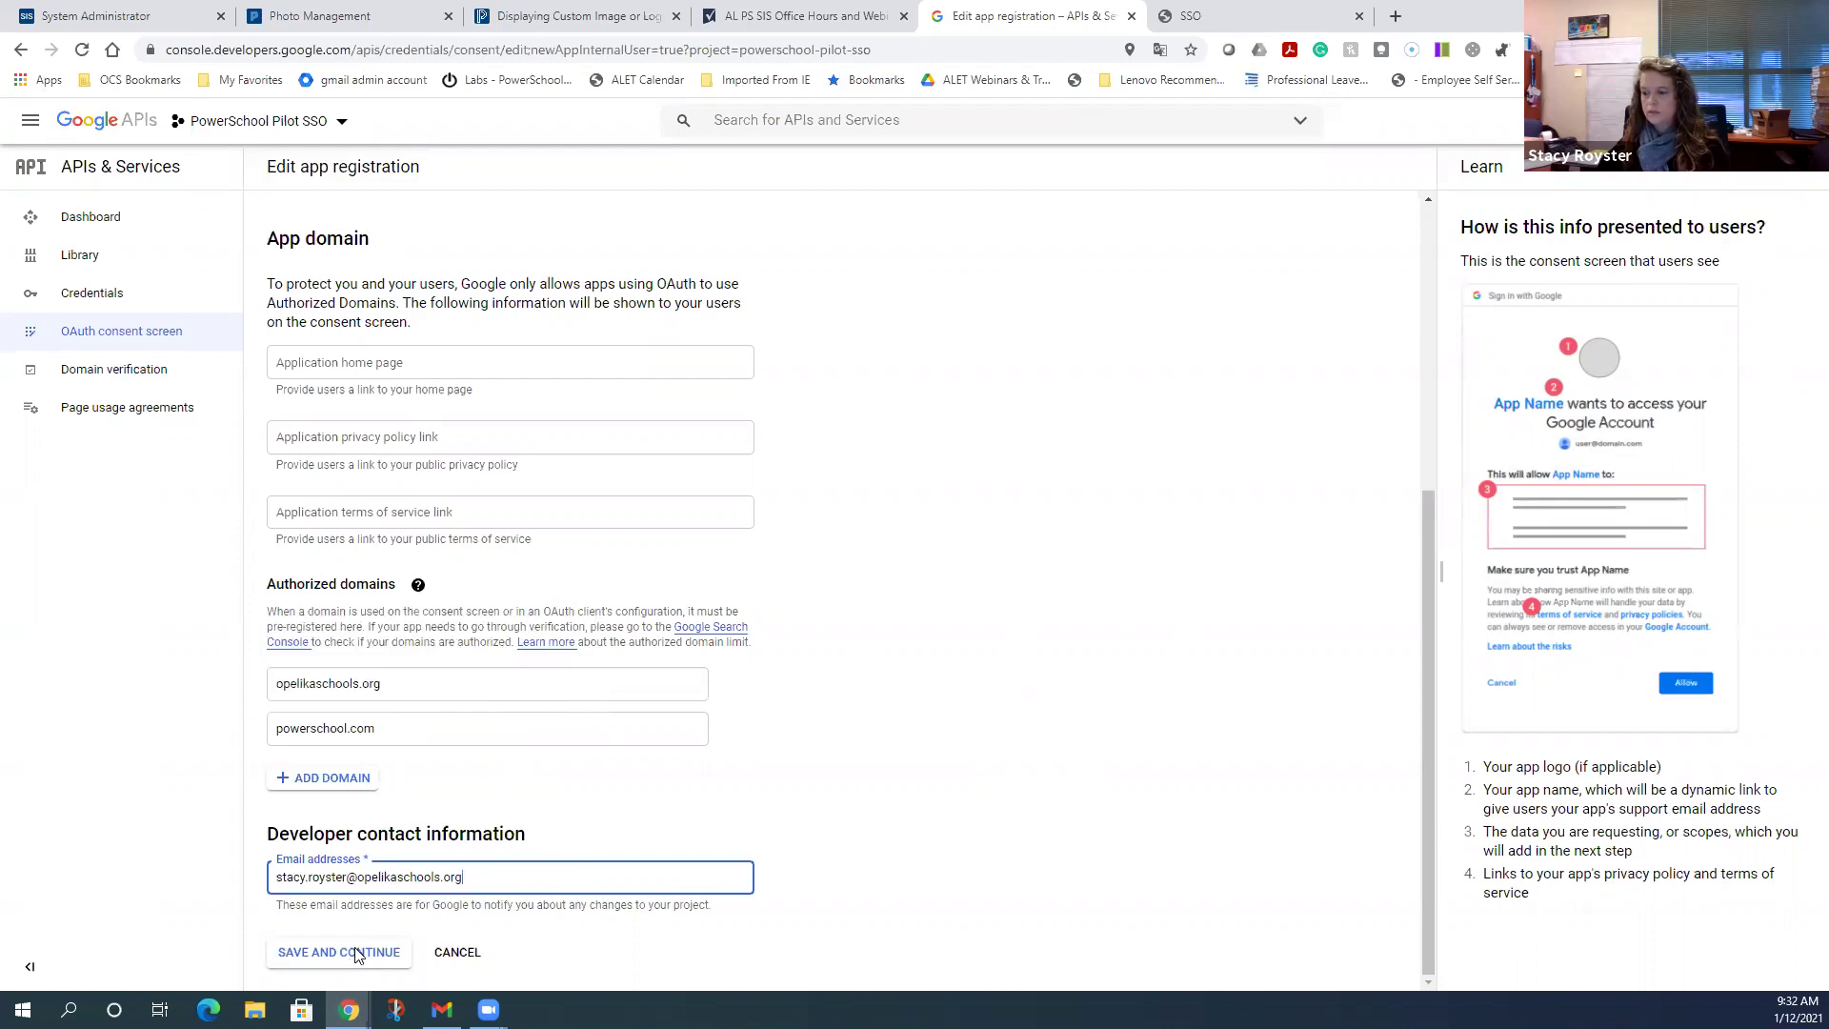
- Save the consent screen details and pass the Scopes step with no scopes added
click(356, 953)
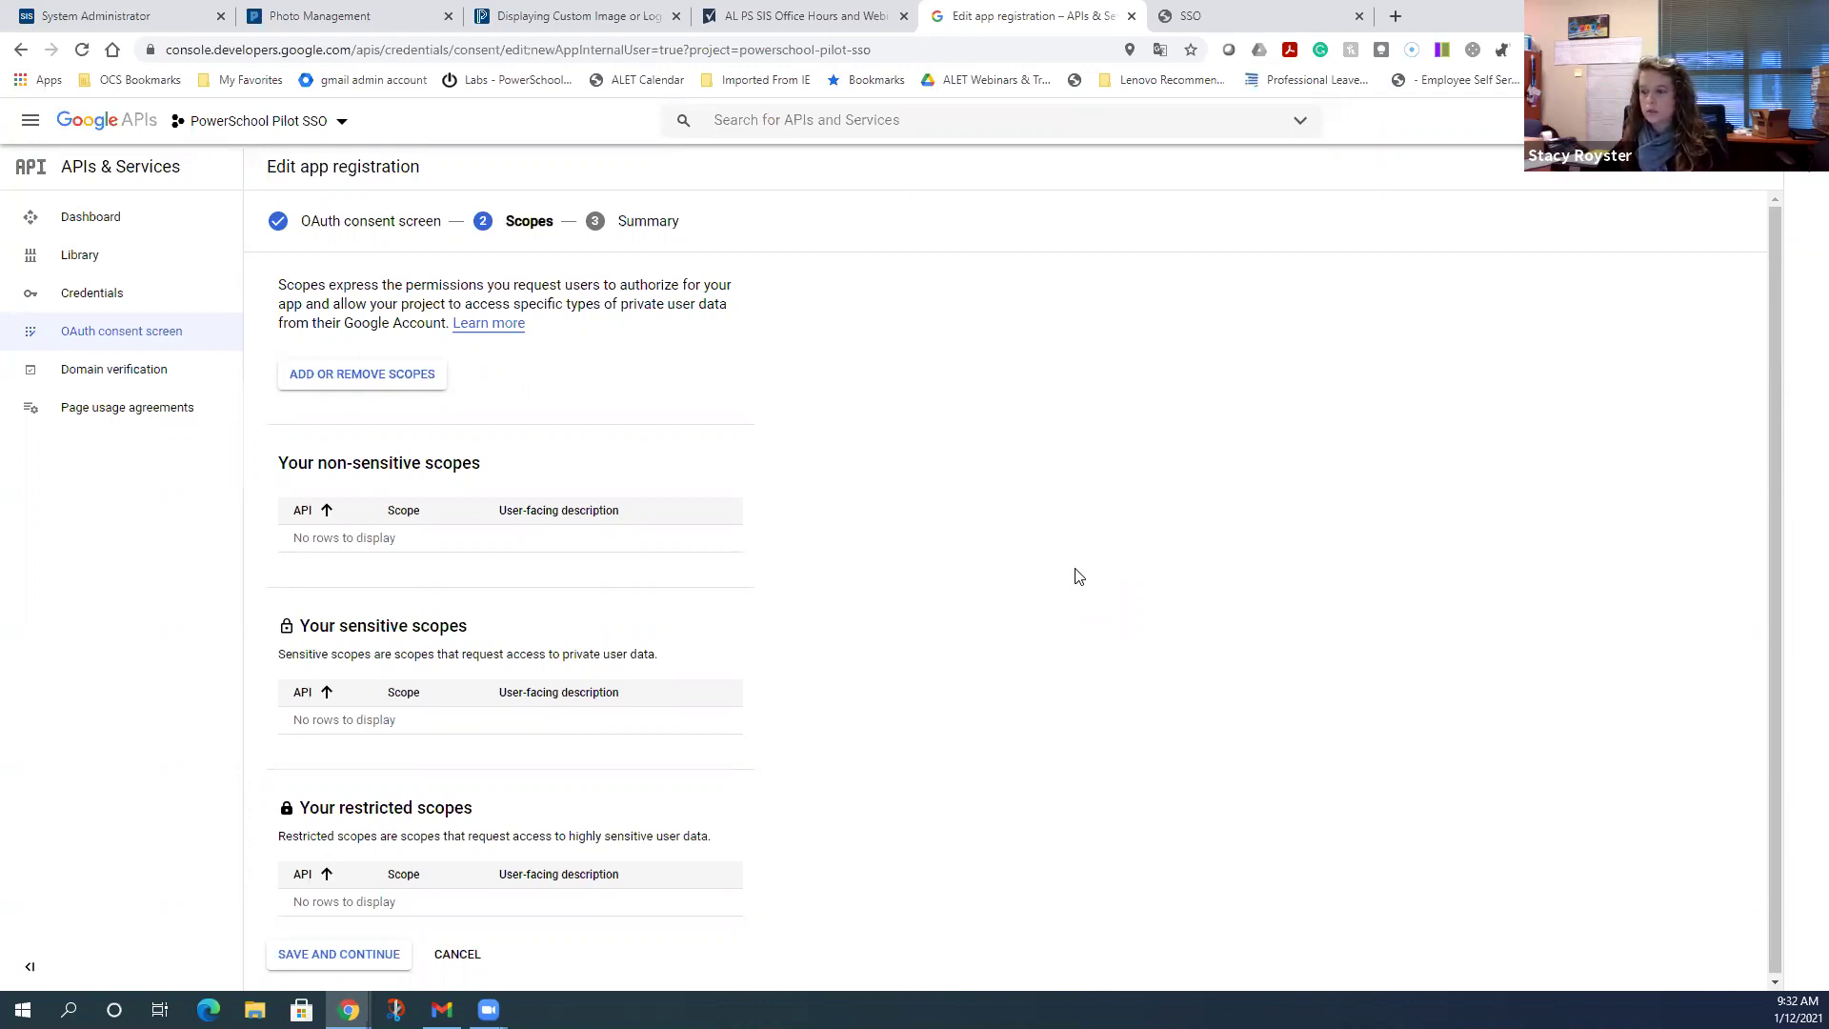
scroll(1075, 568, down, 1)
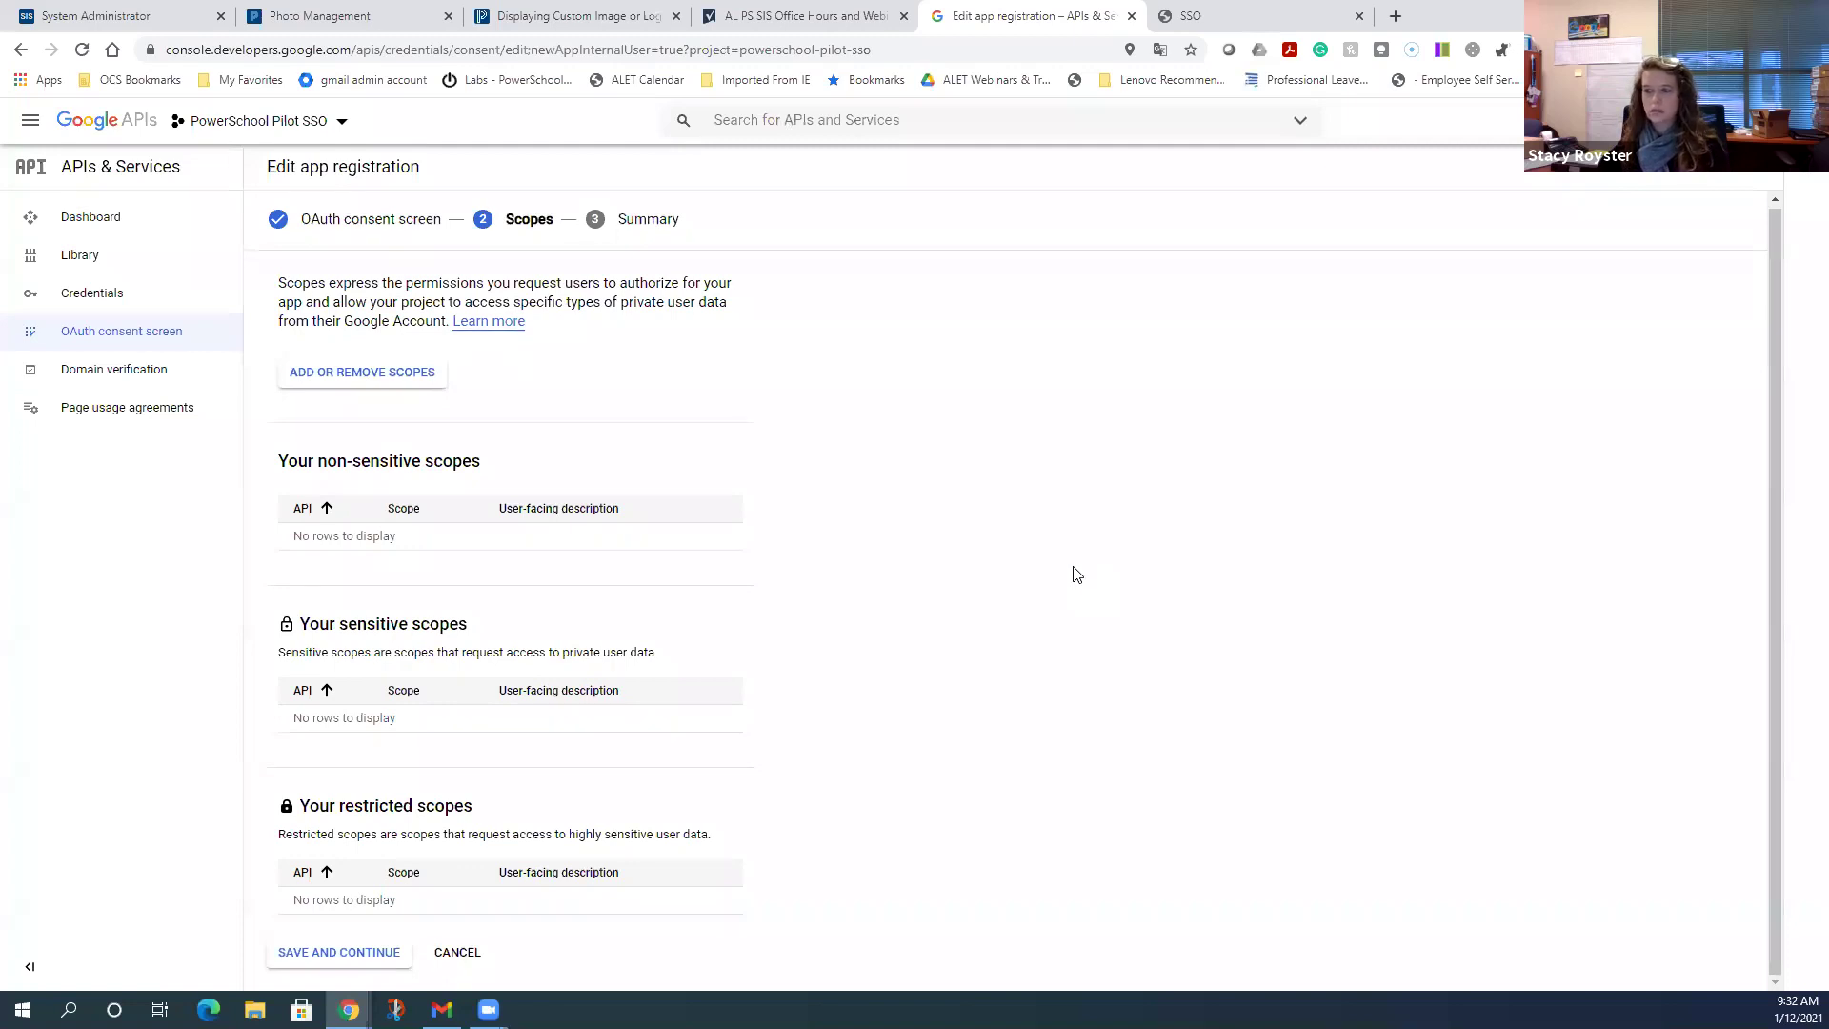
click(322, 962)
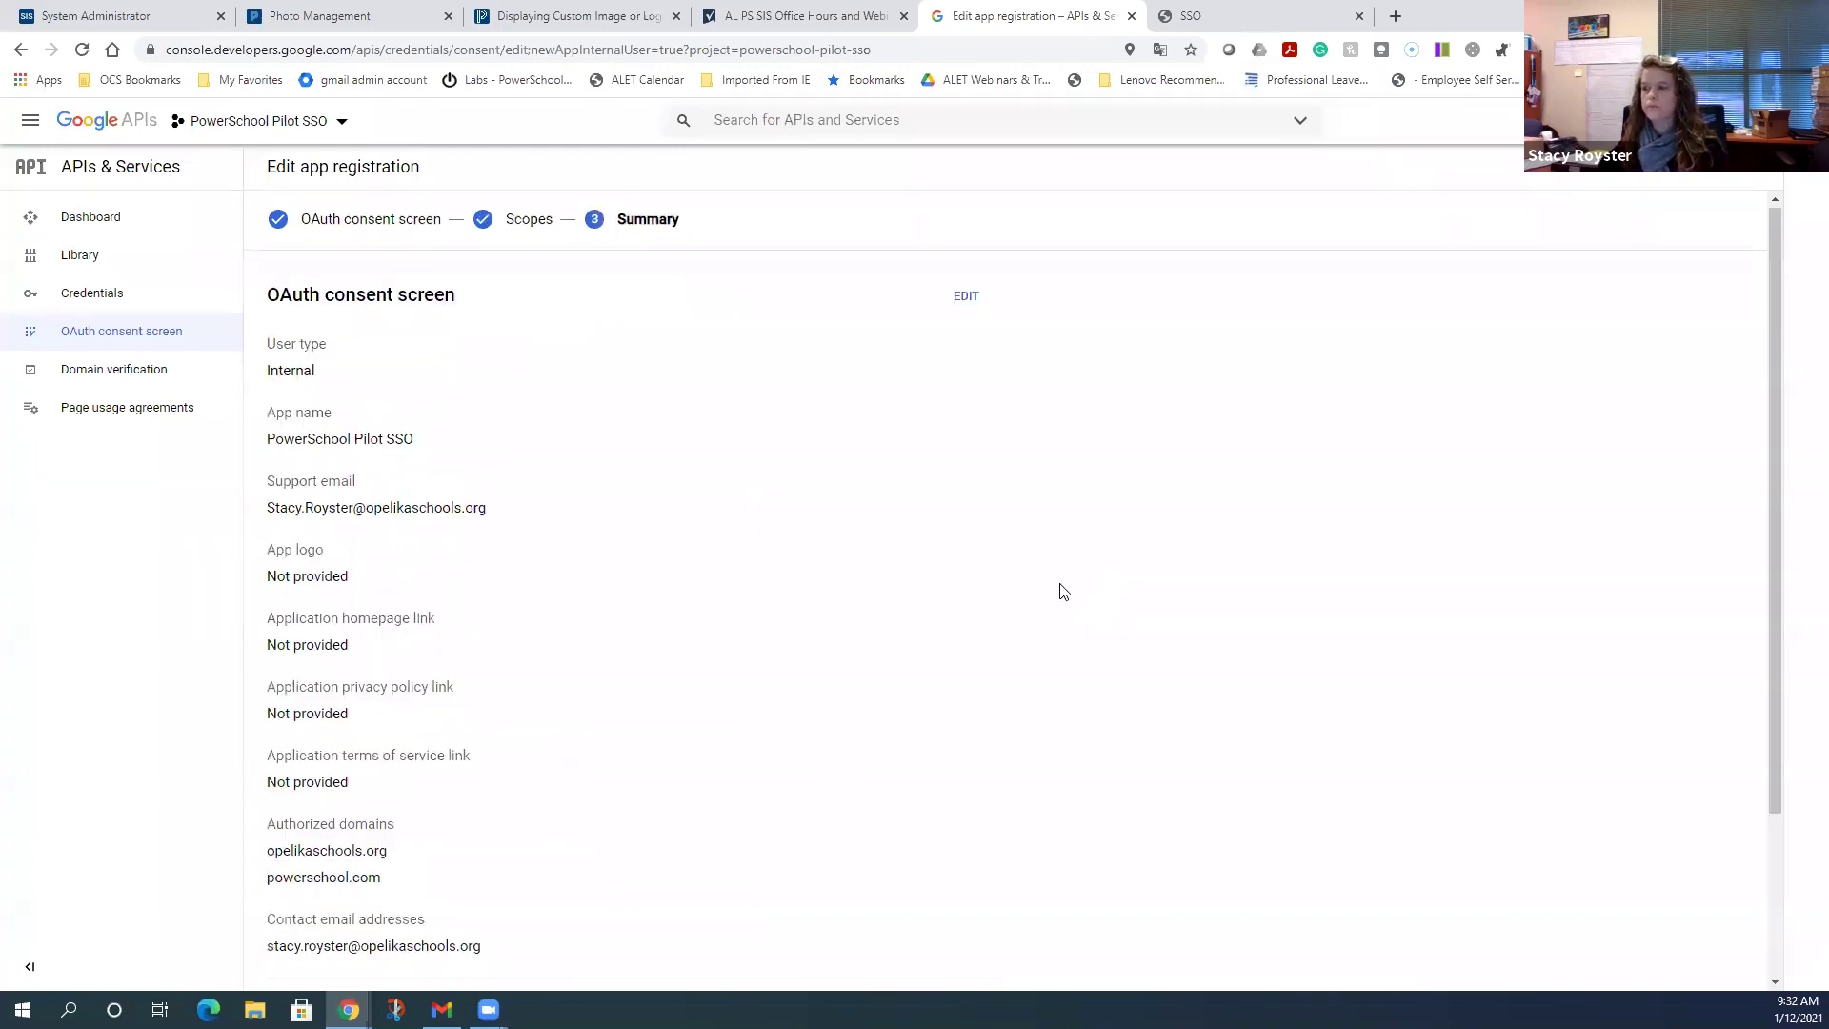
scroll(1063, 591, down, 2)
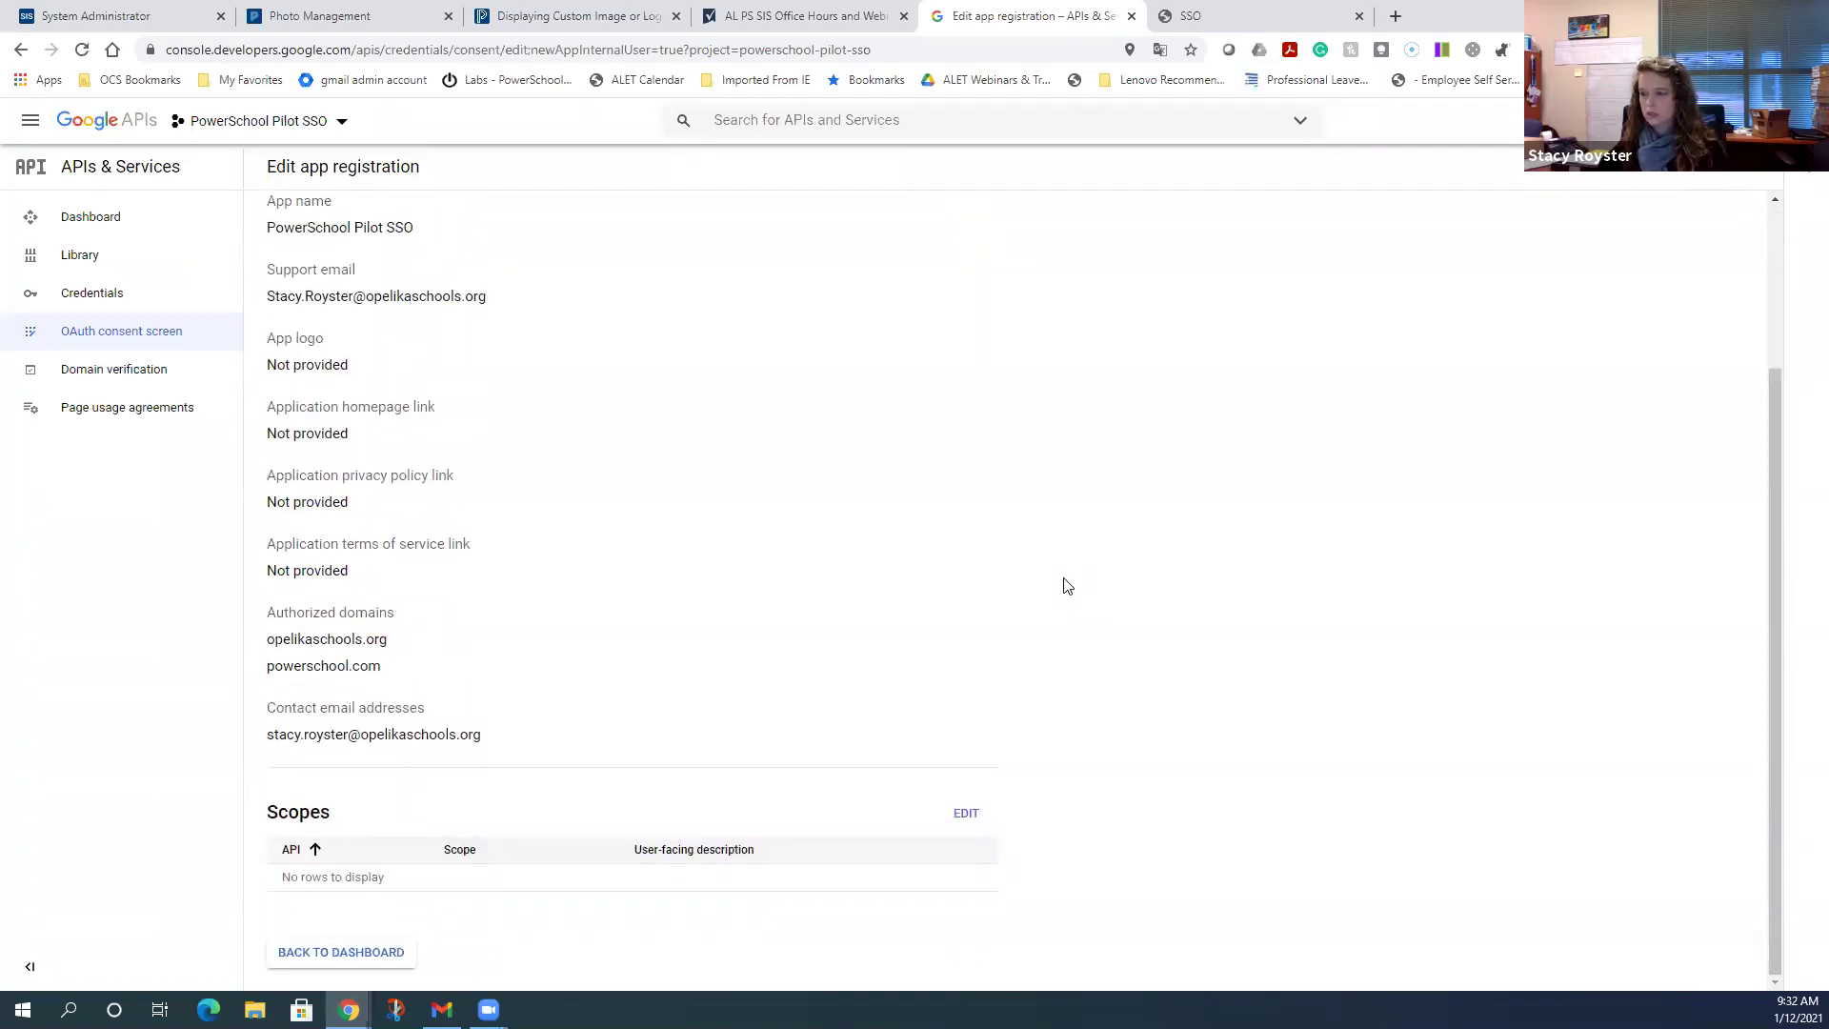
- Go back to the OAuth consent screen dashboard from the Summary page
click(343, 952)
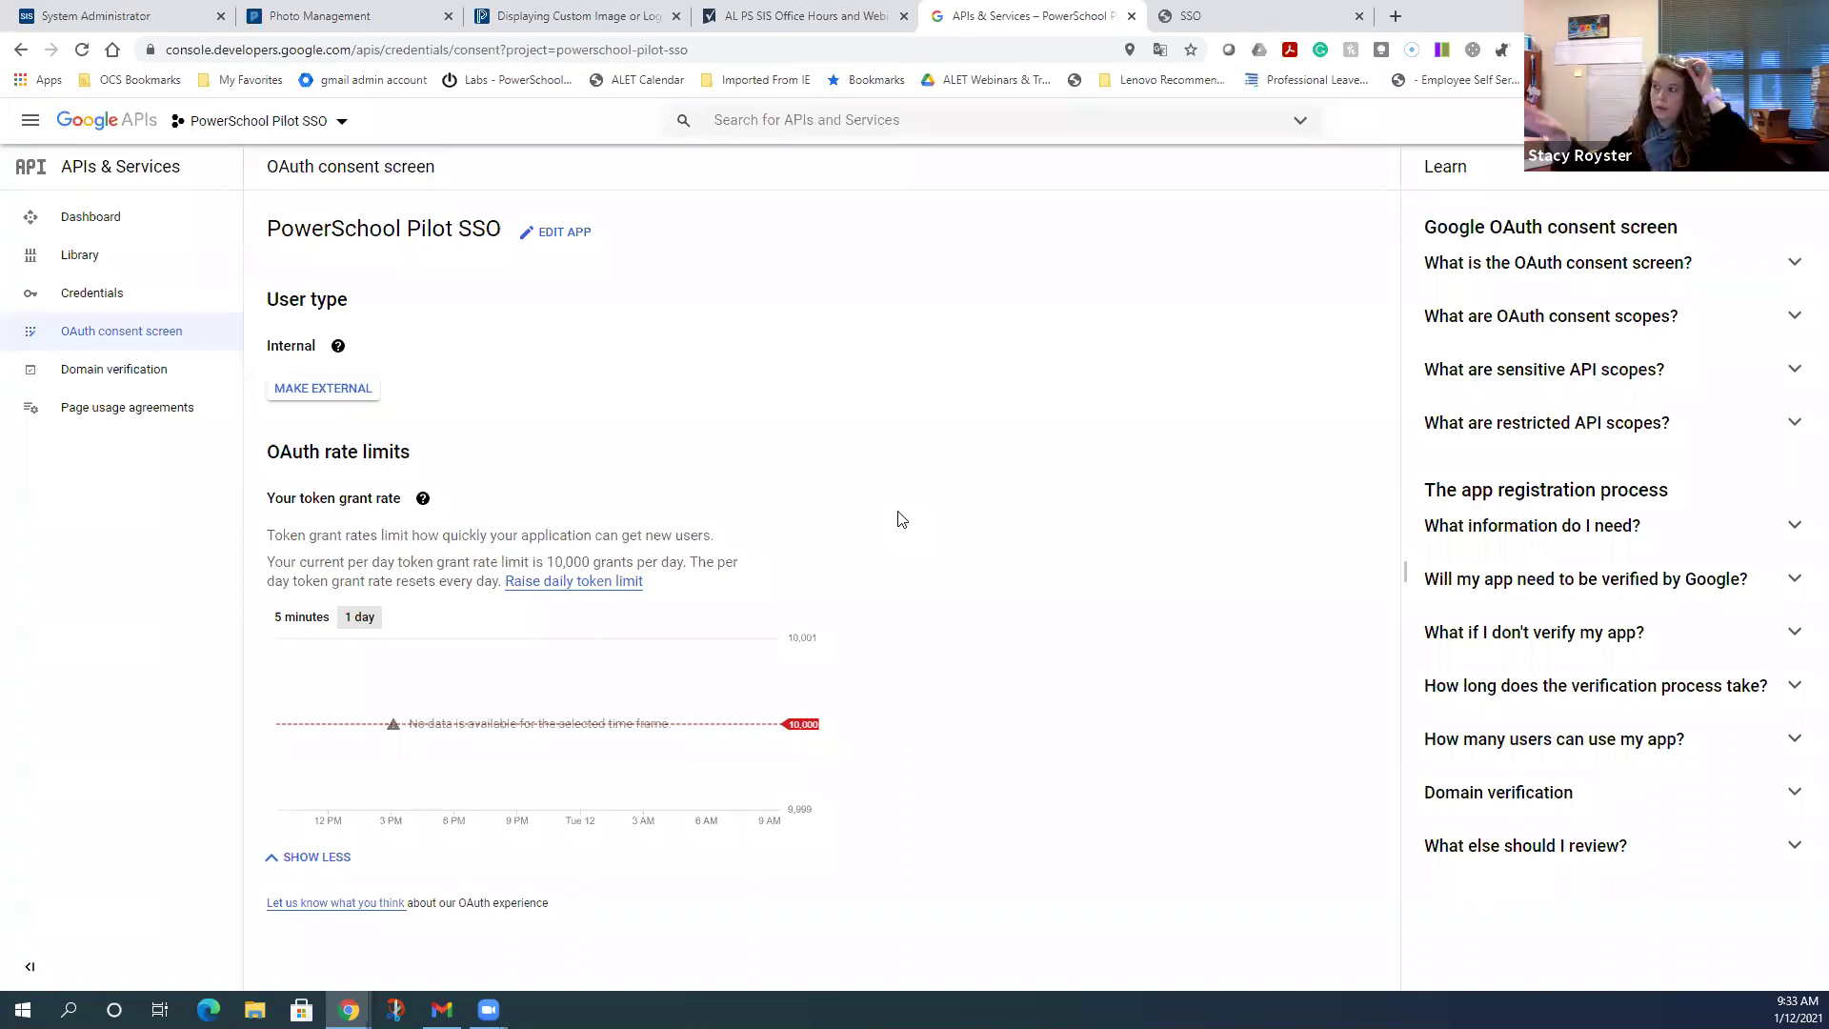
click(1318, 21)
scroll(1083, 576, up, 7)
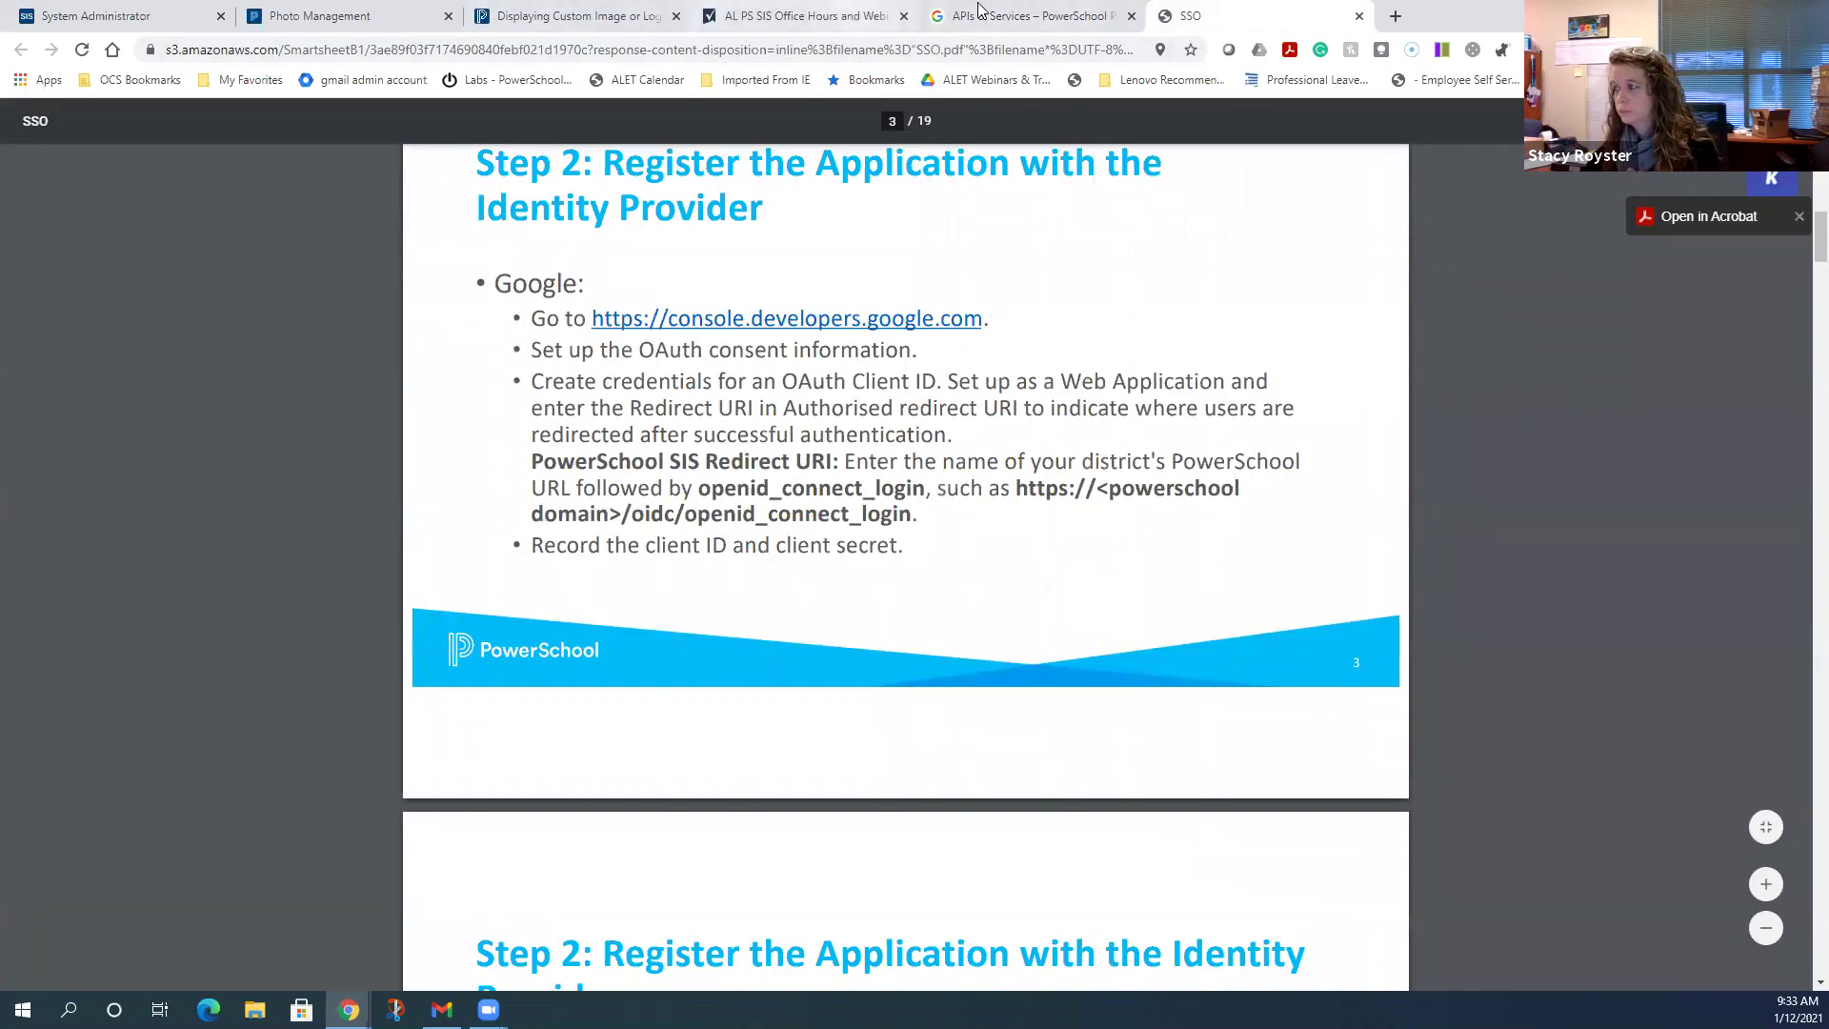
click(1019, 16)
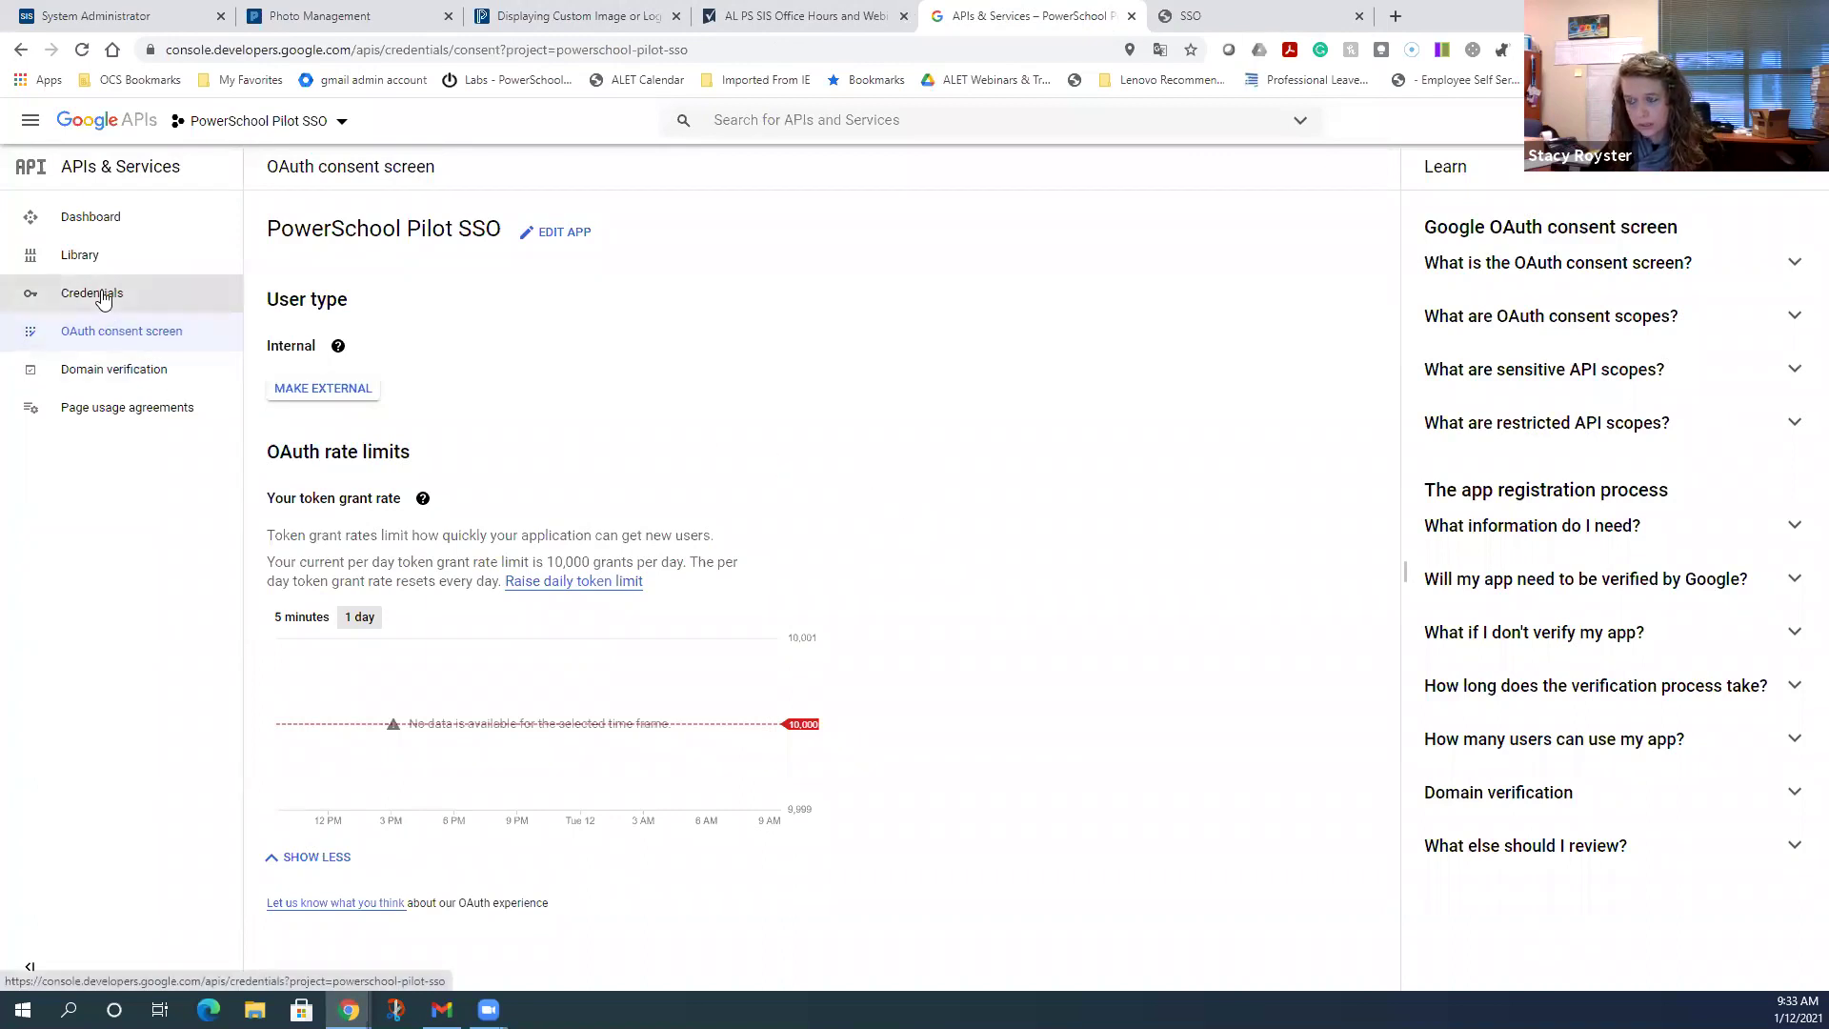
- From the Credentials page, start creating a new OAuth client ID credential
click(96, 293)
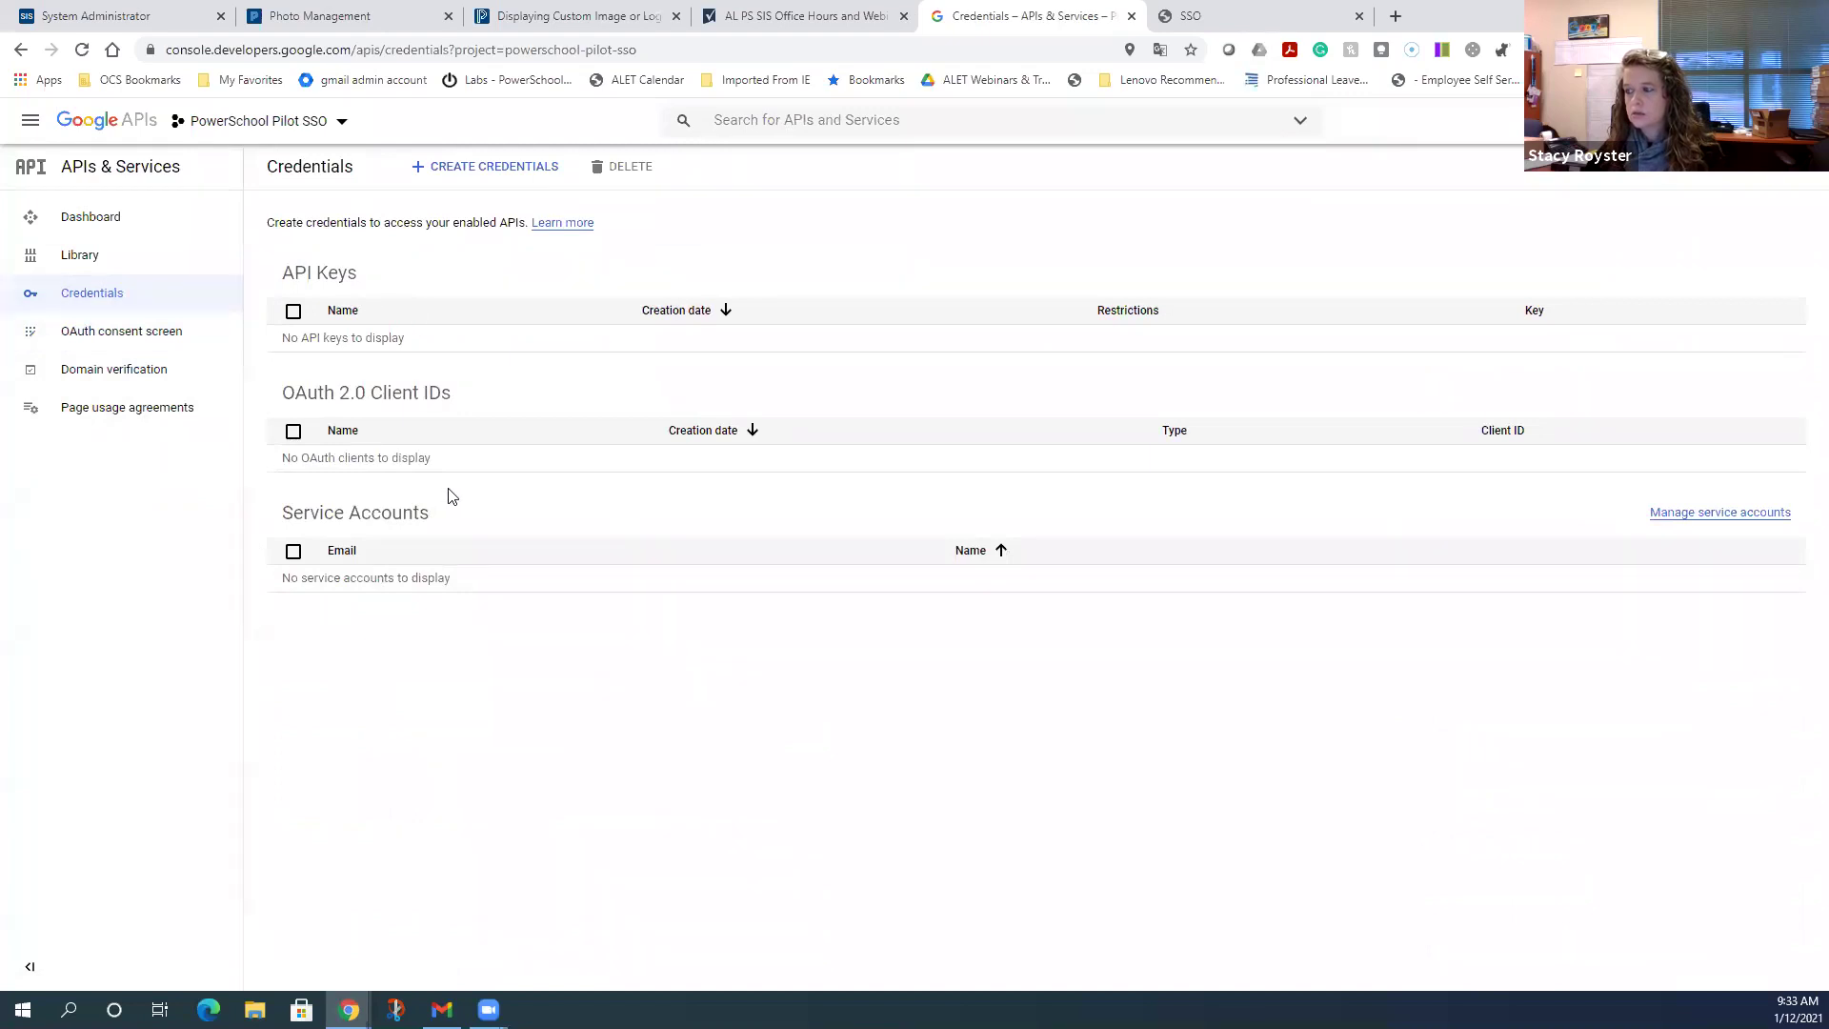
click(474, 171)
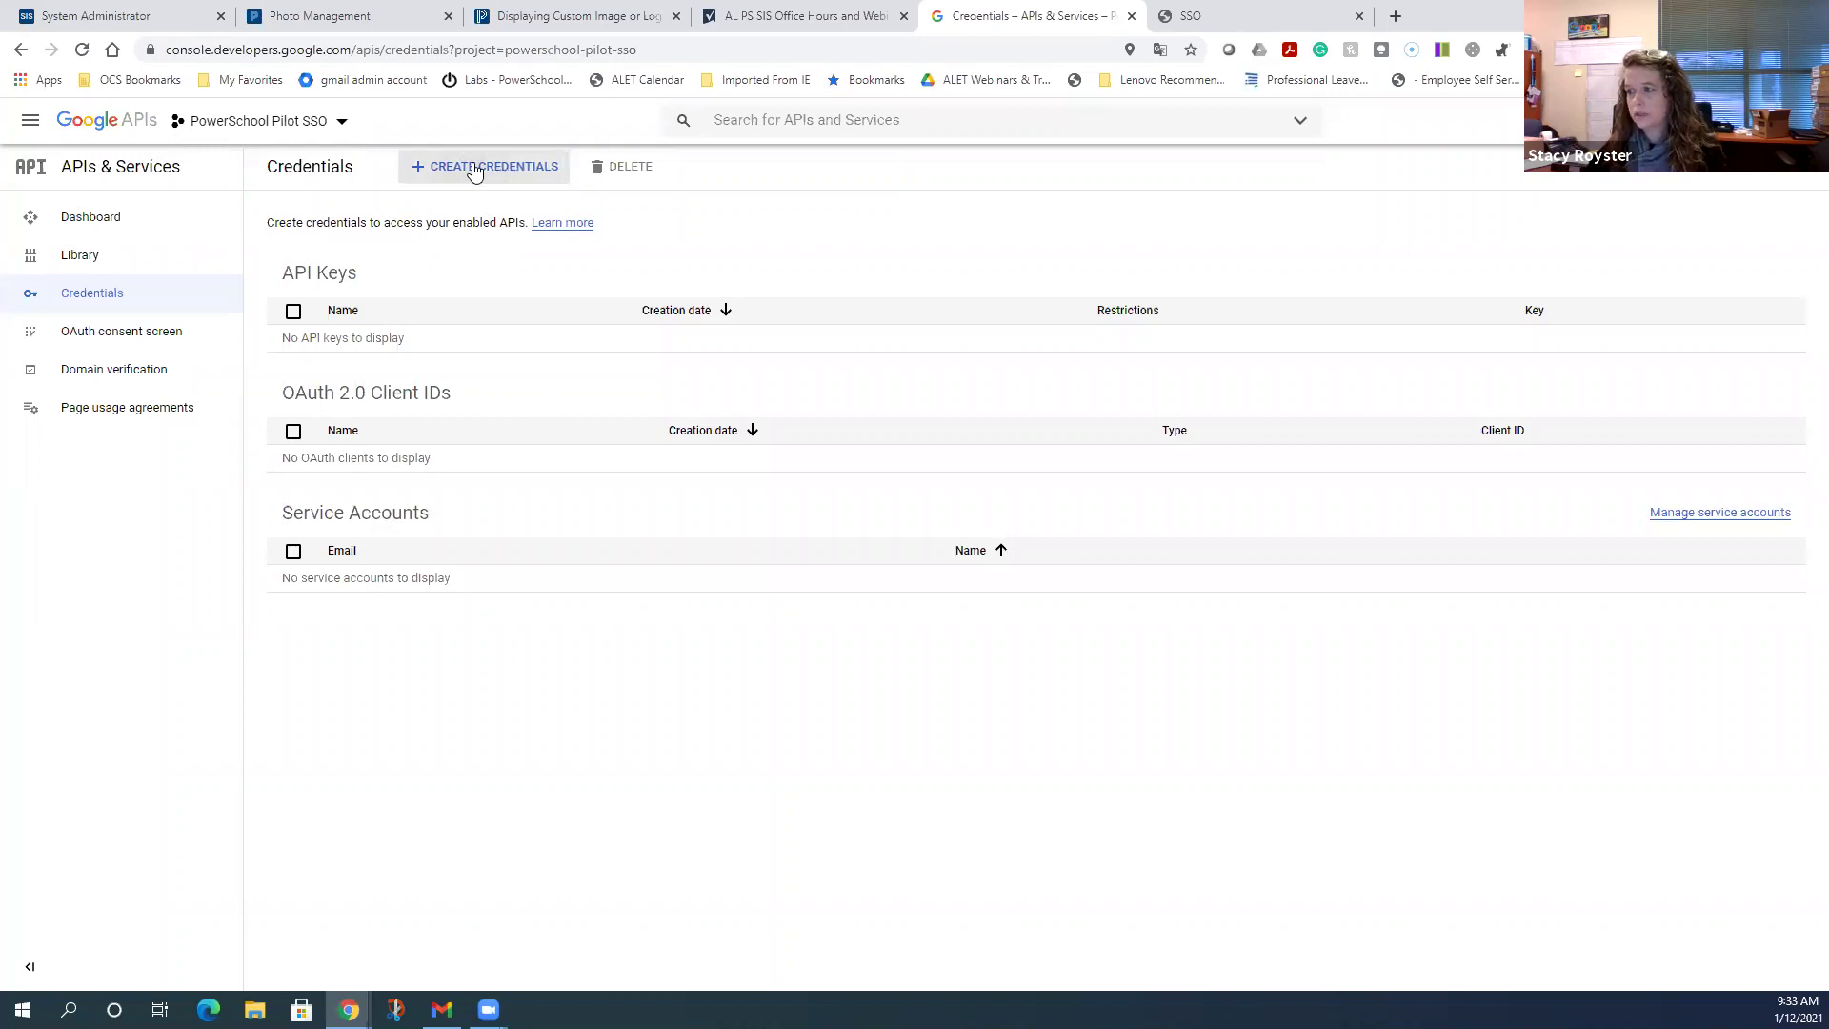
click(475, 169)
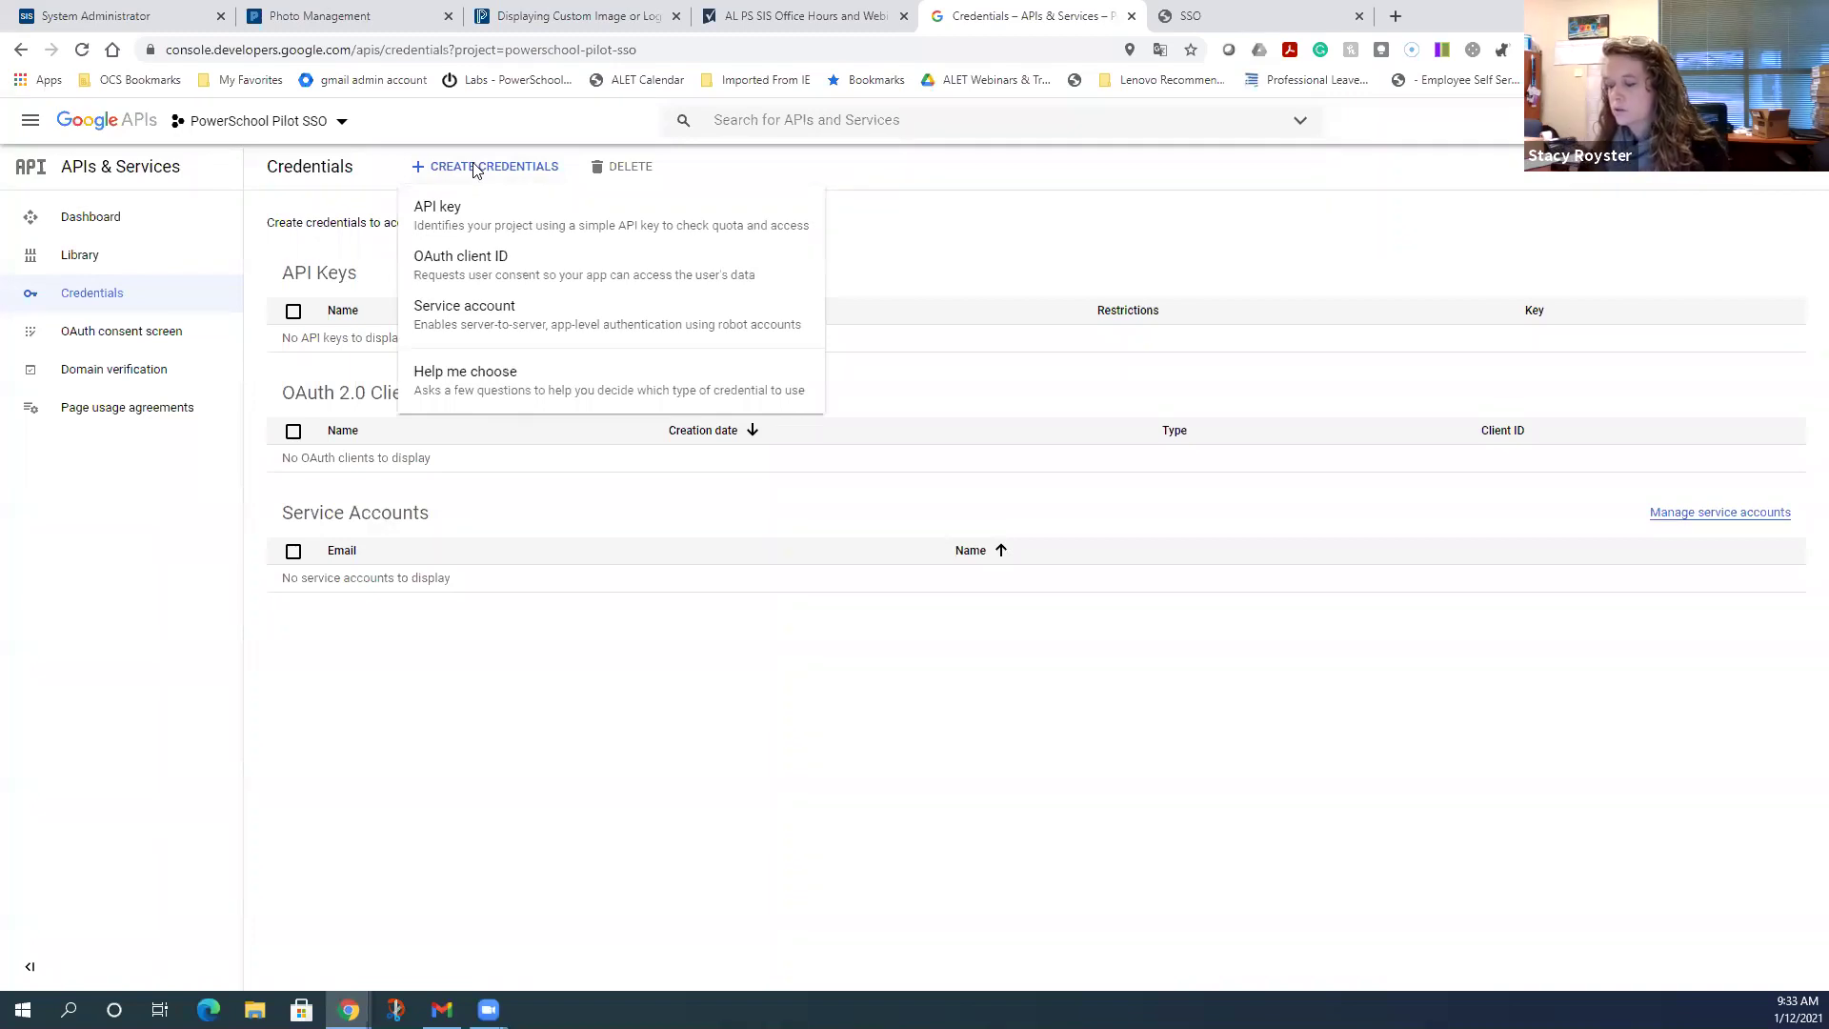
click(489, 275)
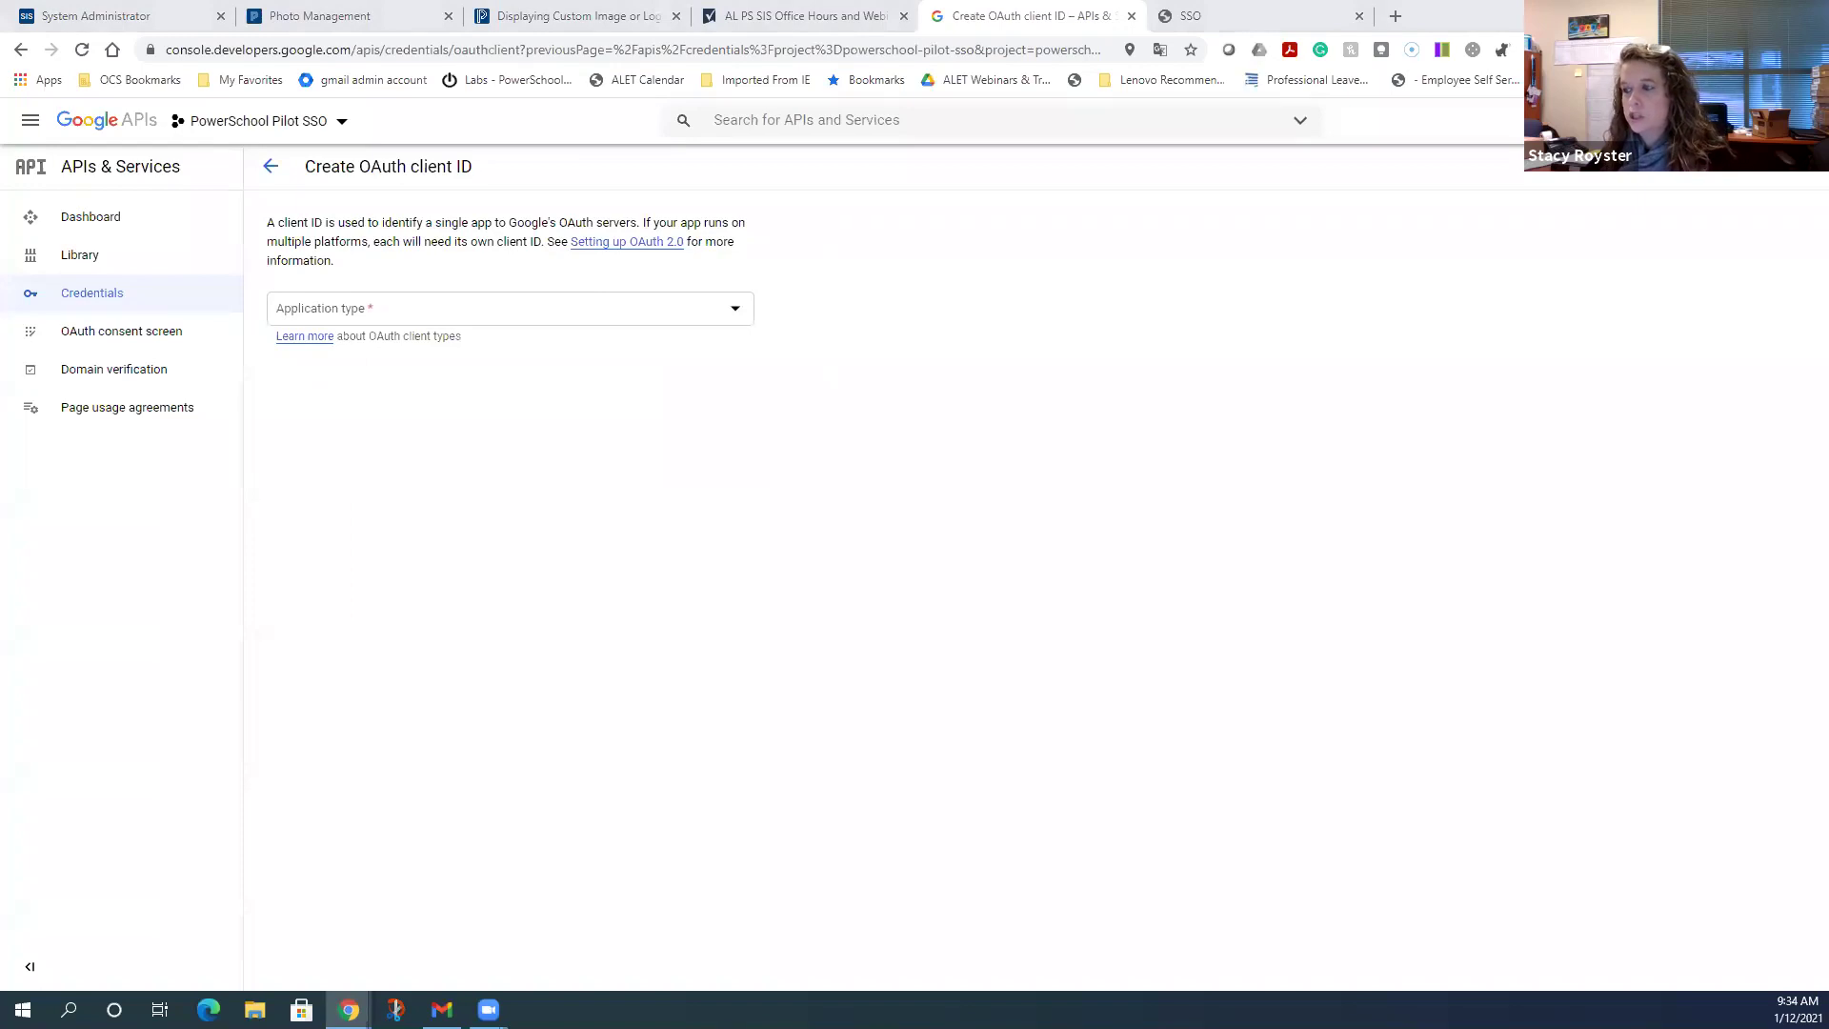
- Make the client a Web application named 'Web client 1 Powerschool pilot SSO' and add a redirect URI entry
click(733, 320)
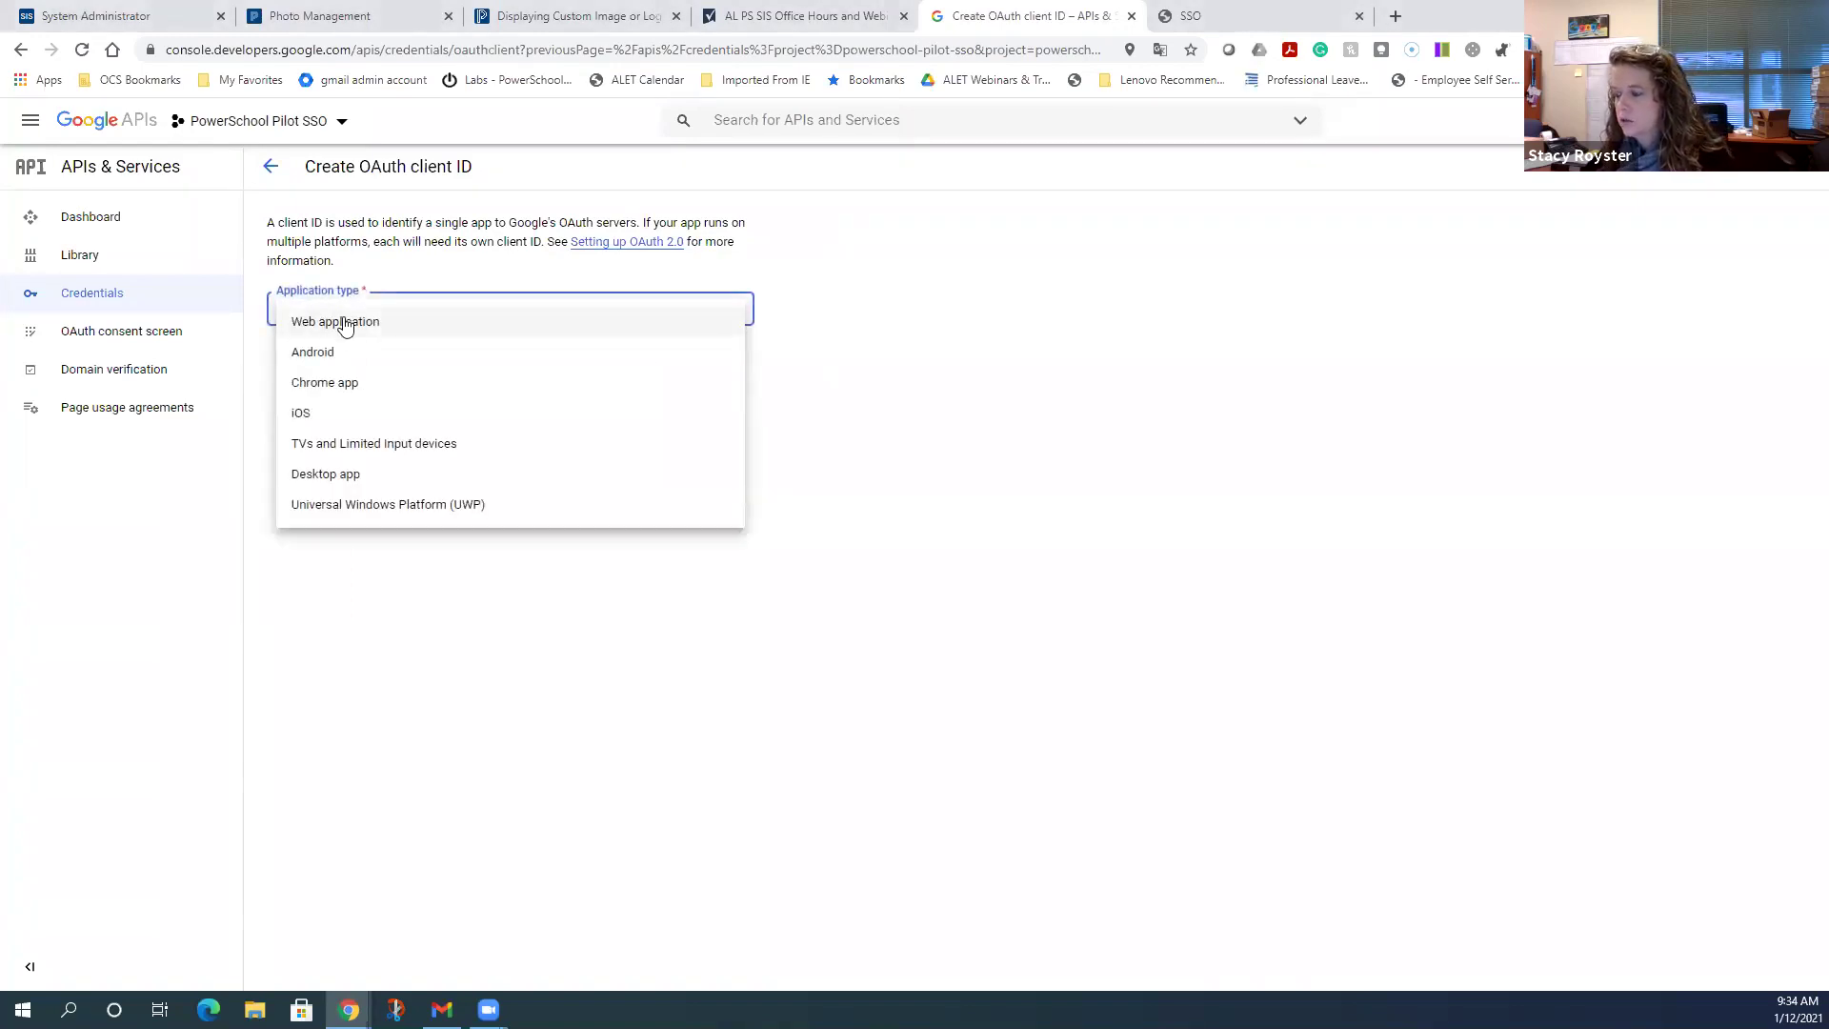
click(345, 325)
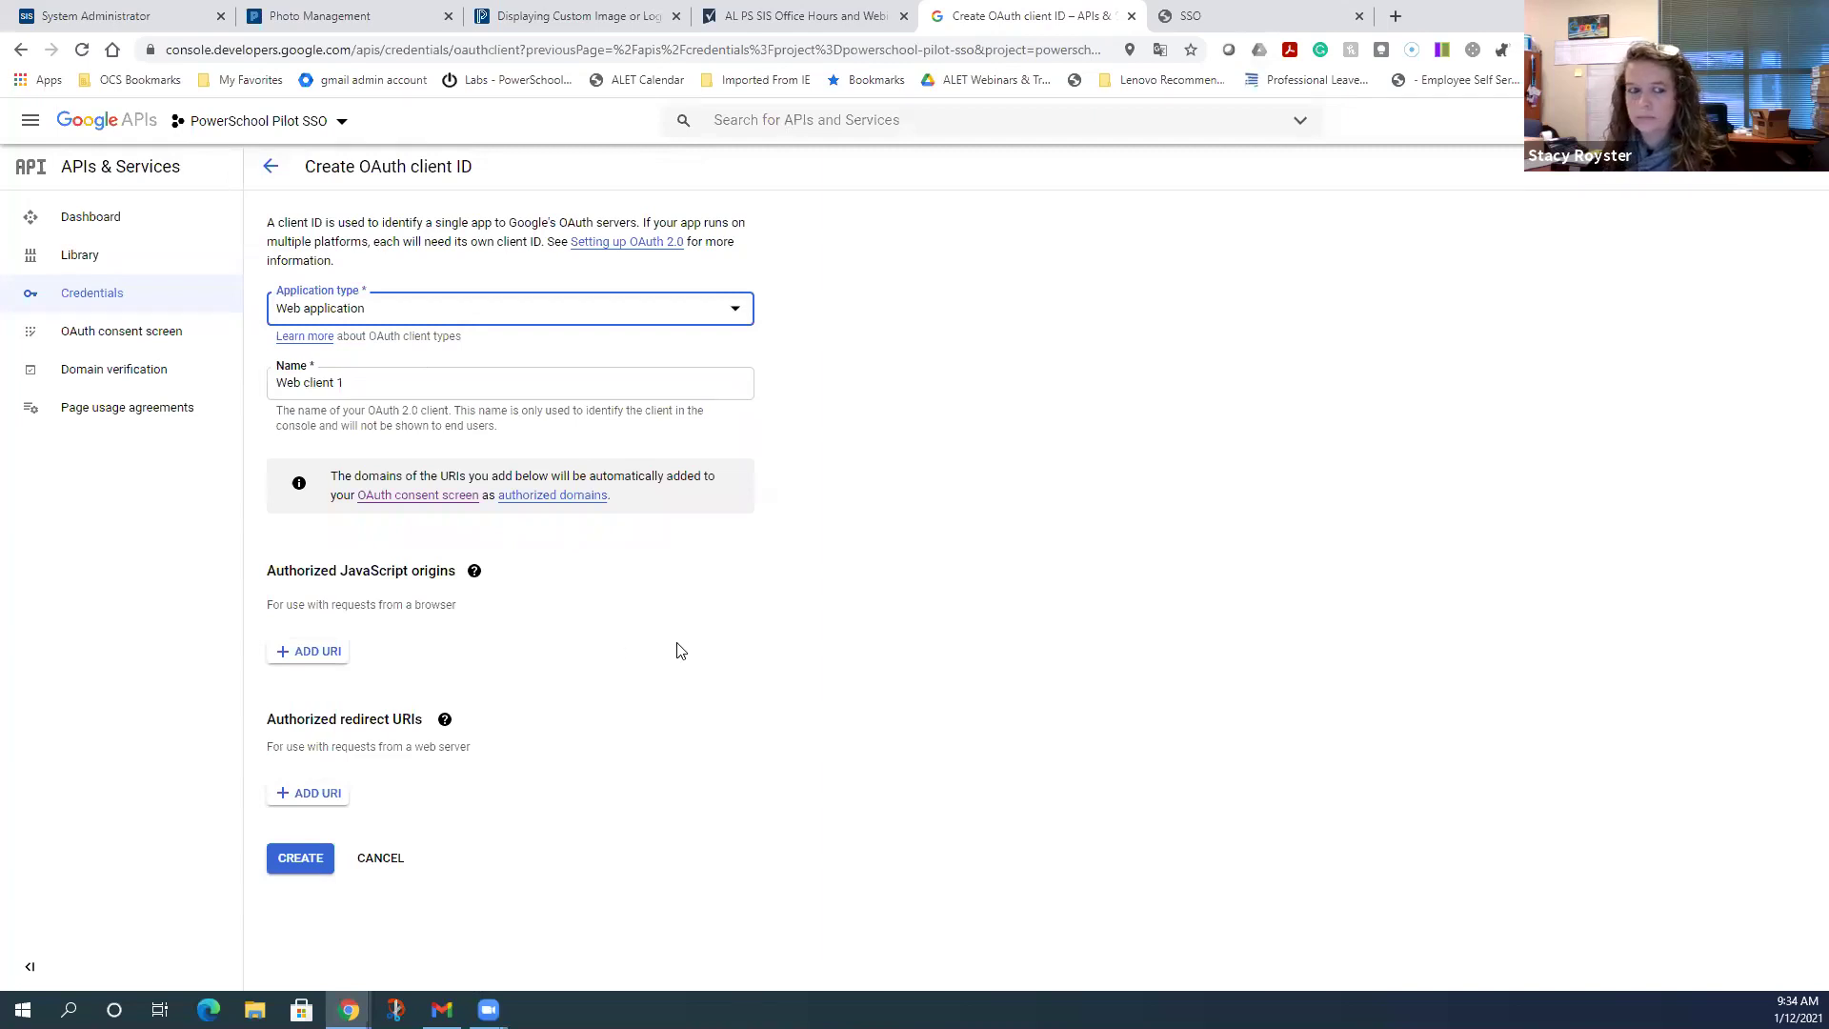
click(369, 383)
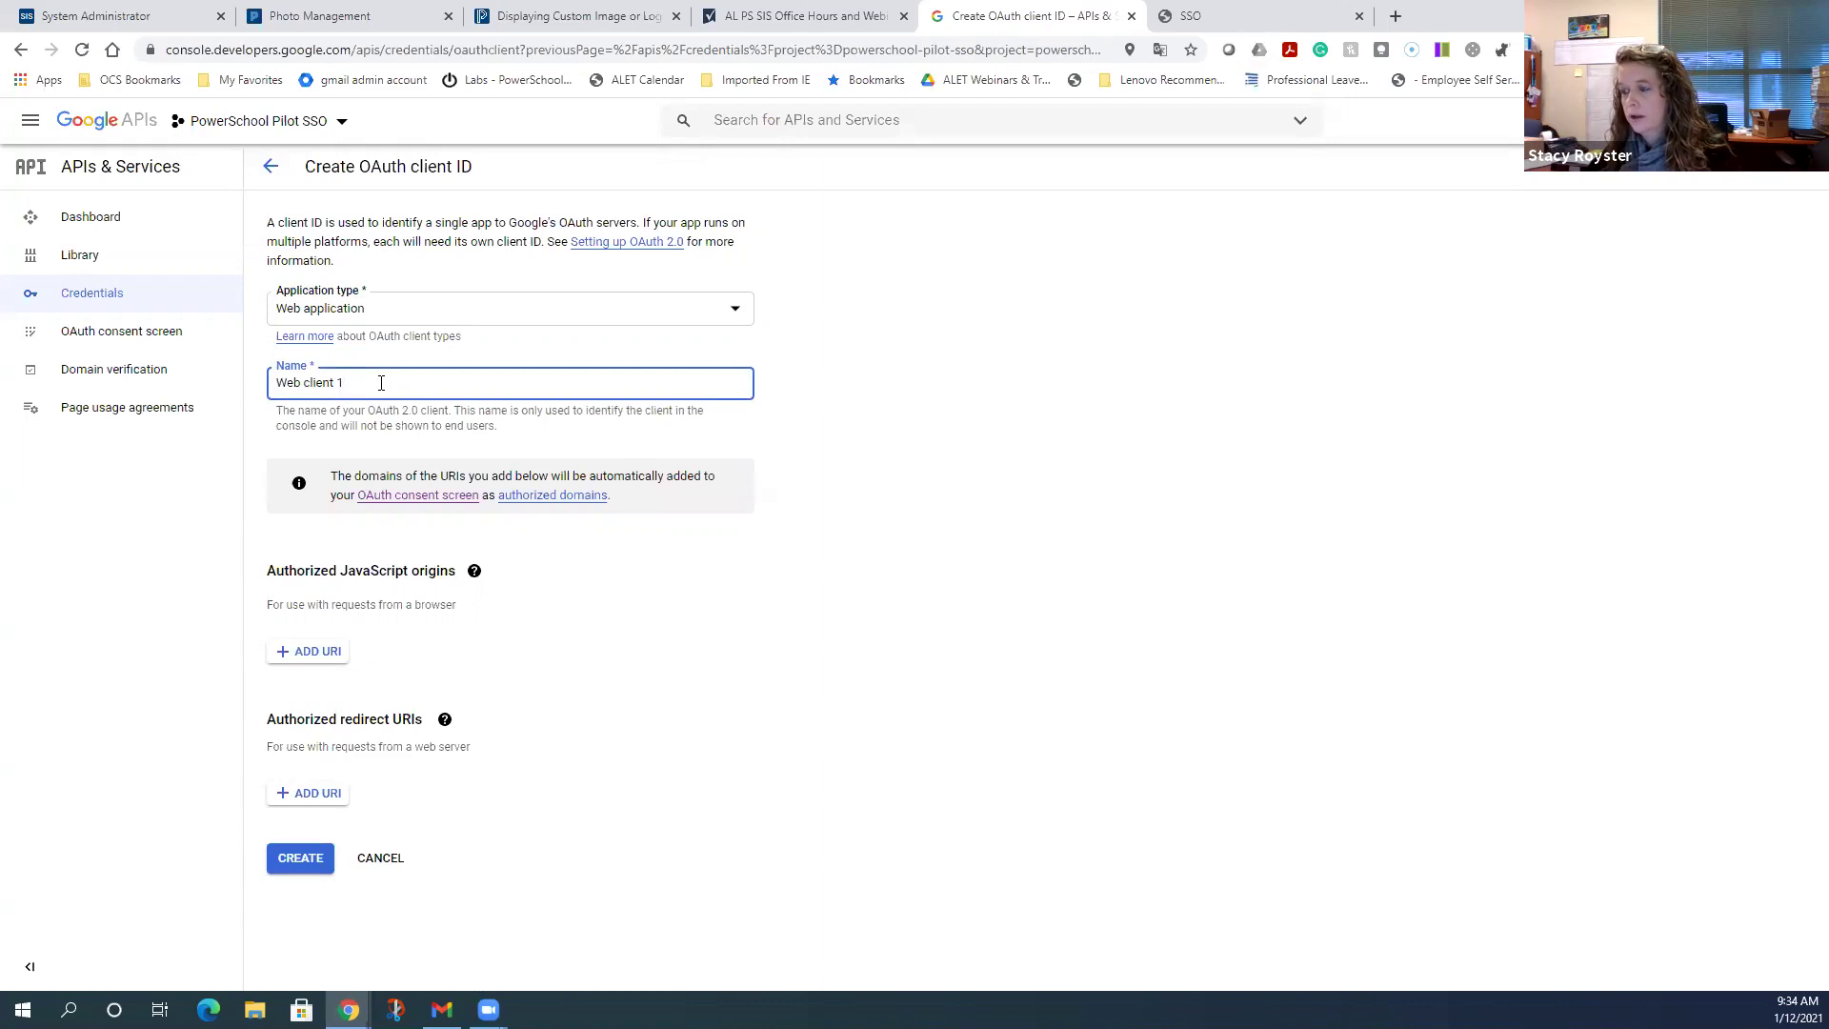
text(Powwerschoo)
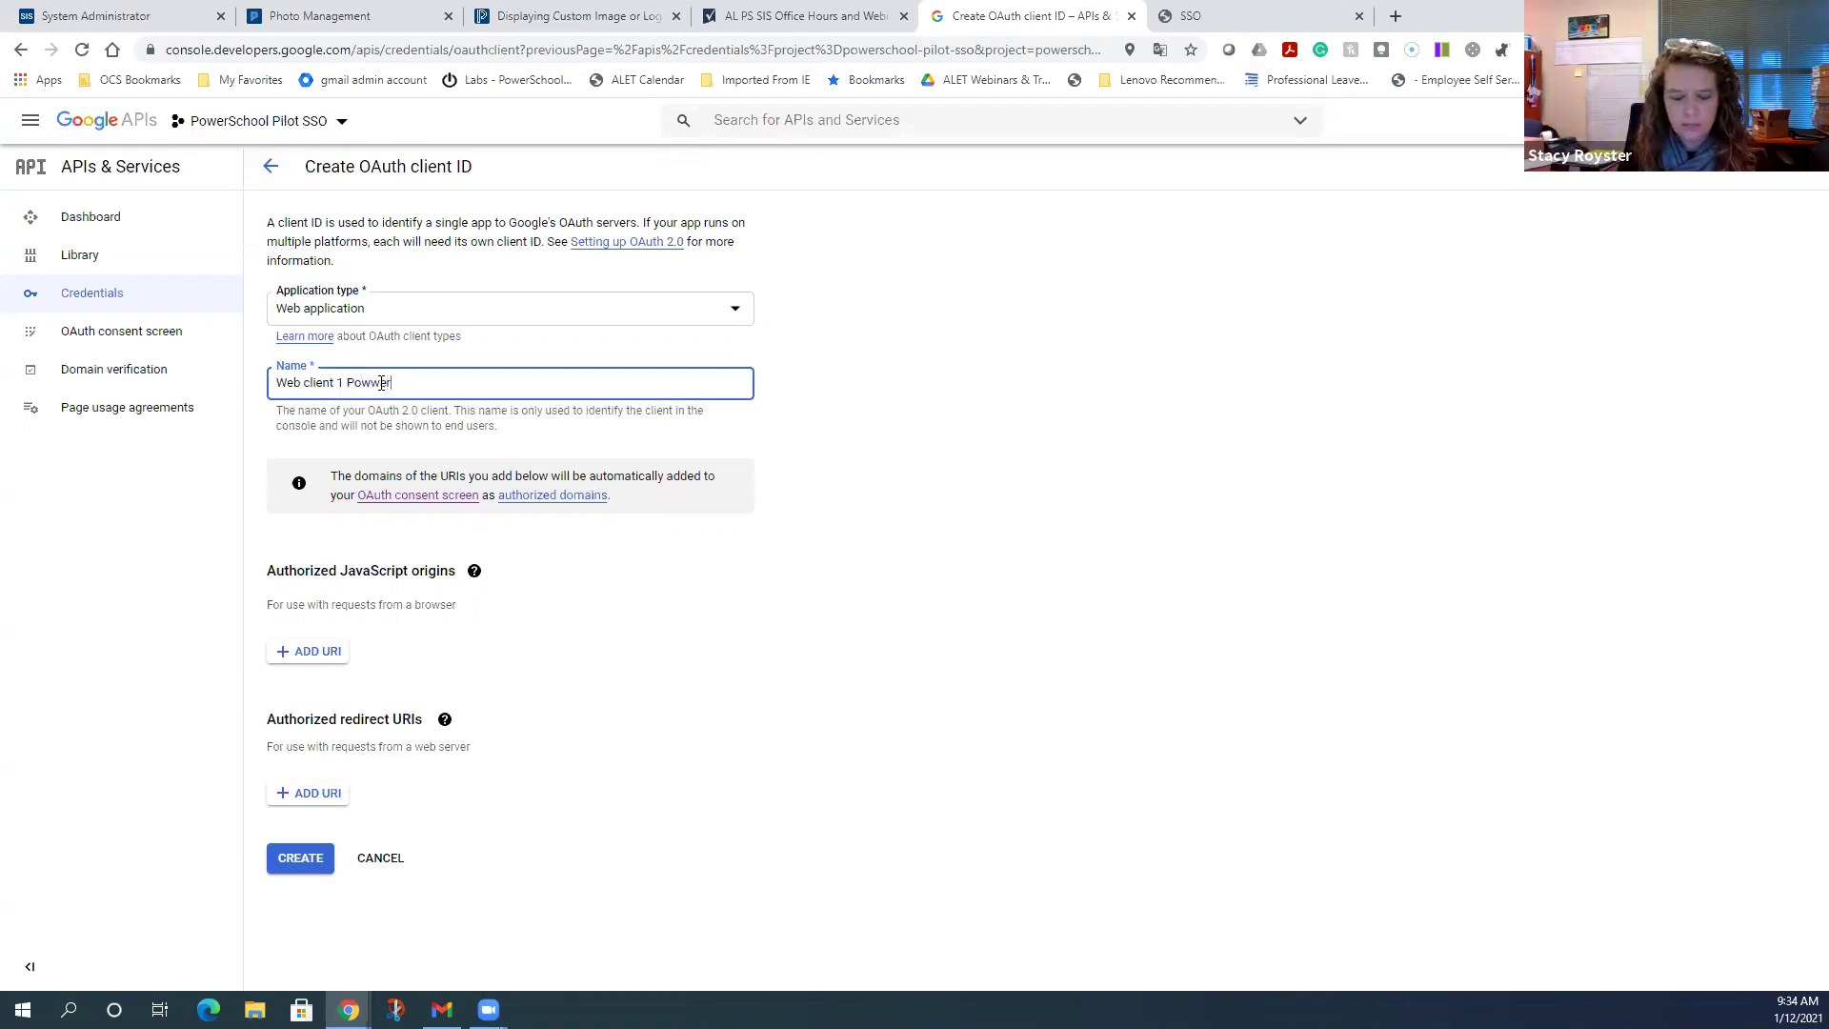
text(l)
key(BackSpace)
key(BackSpace)
key(BackSpace)
key(BackSpace)
key(BackSpace)
key(BackSpace)
key(BackSpace)
key(BackSpace)
key(BackSpace)
key(BackSpace)
text(erschool )
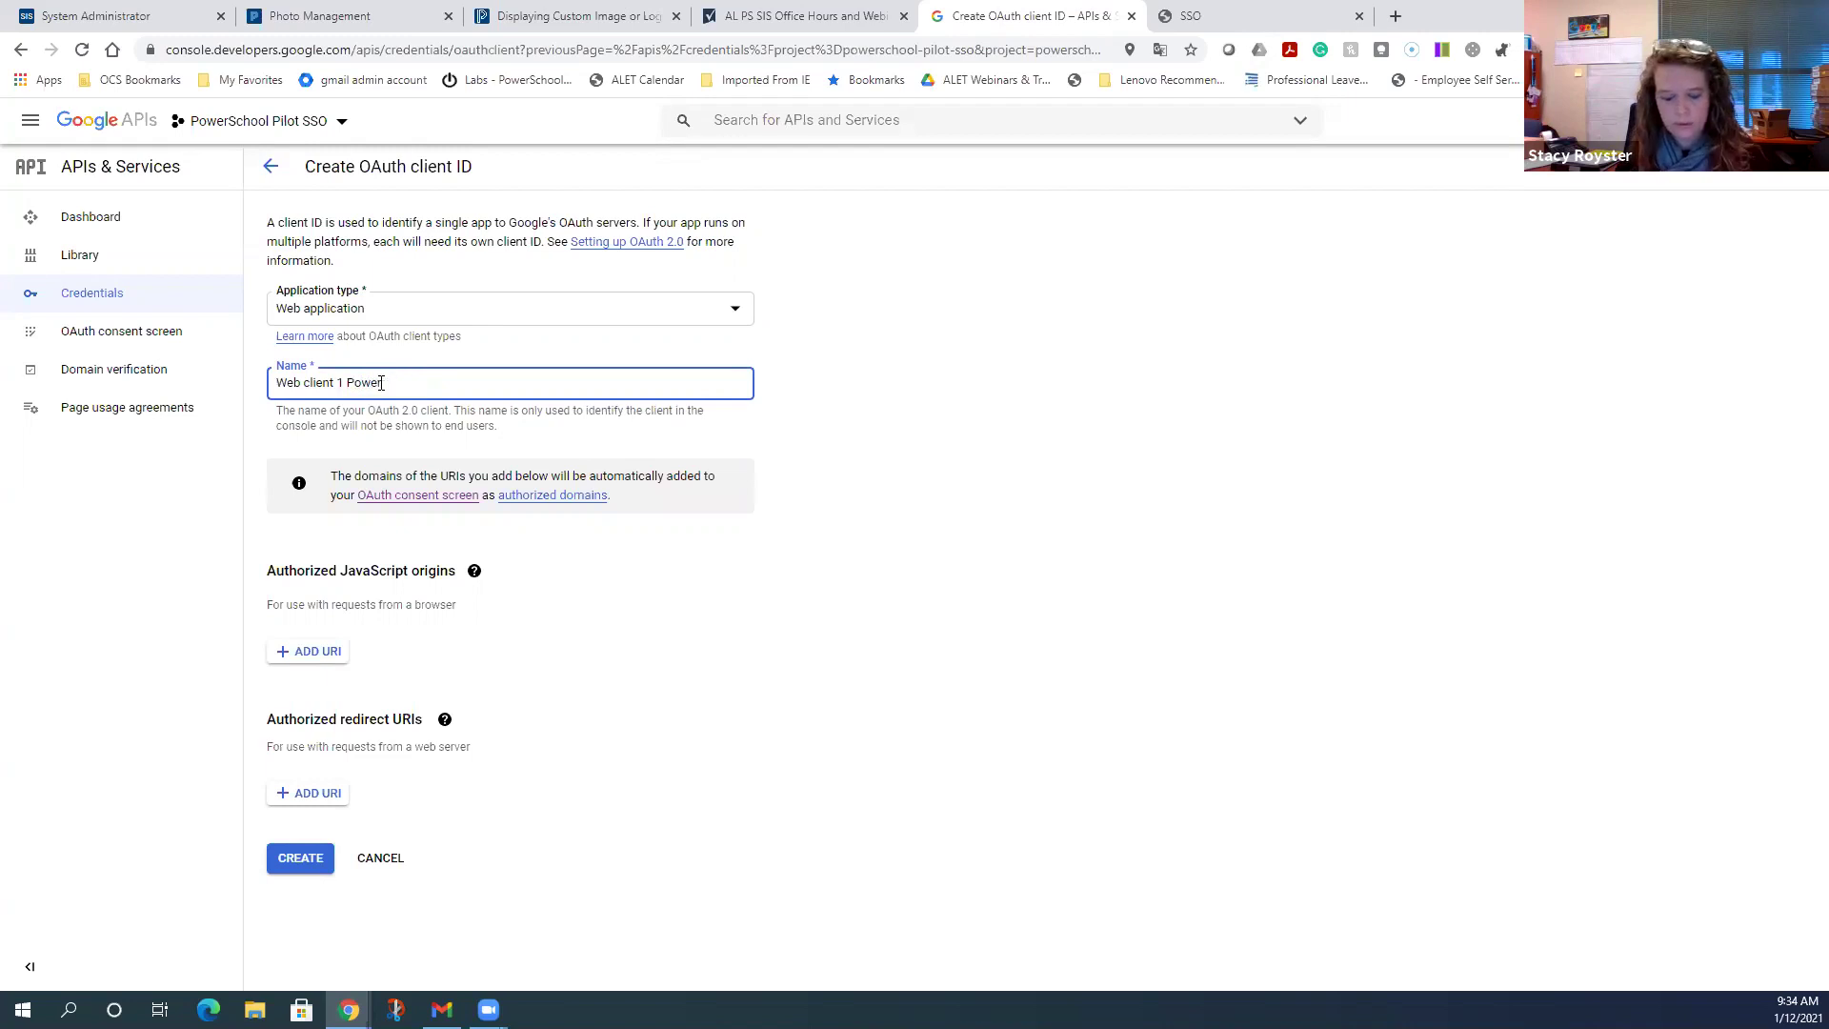
text(pilot SSO)
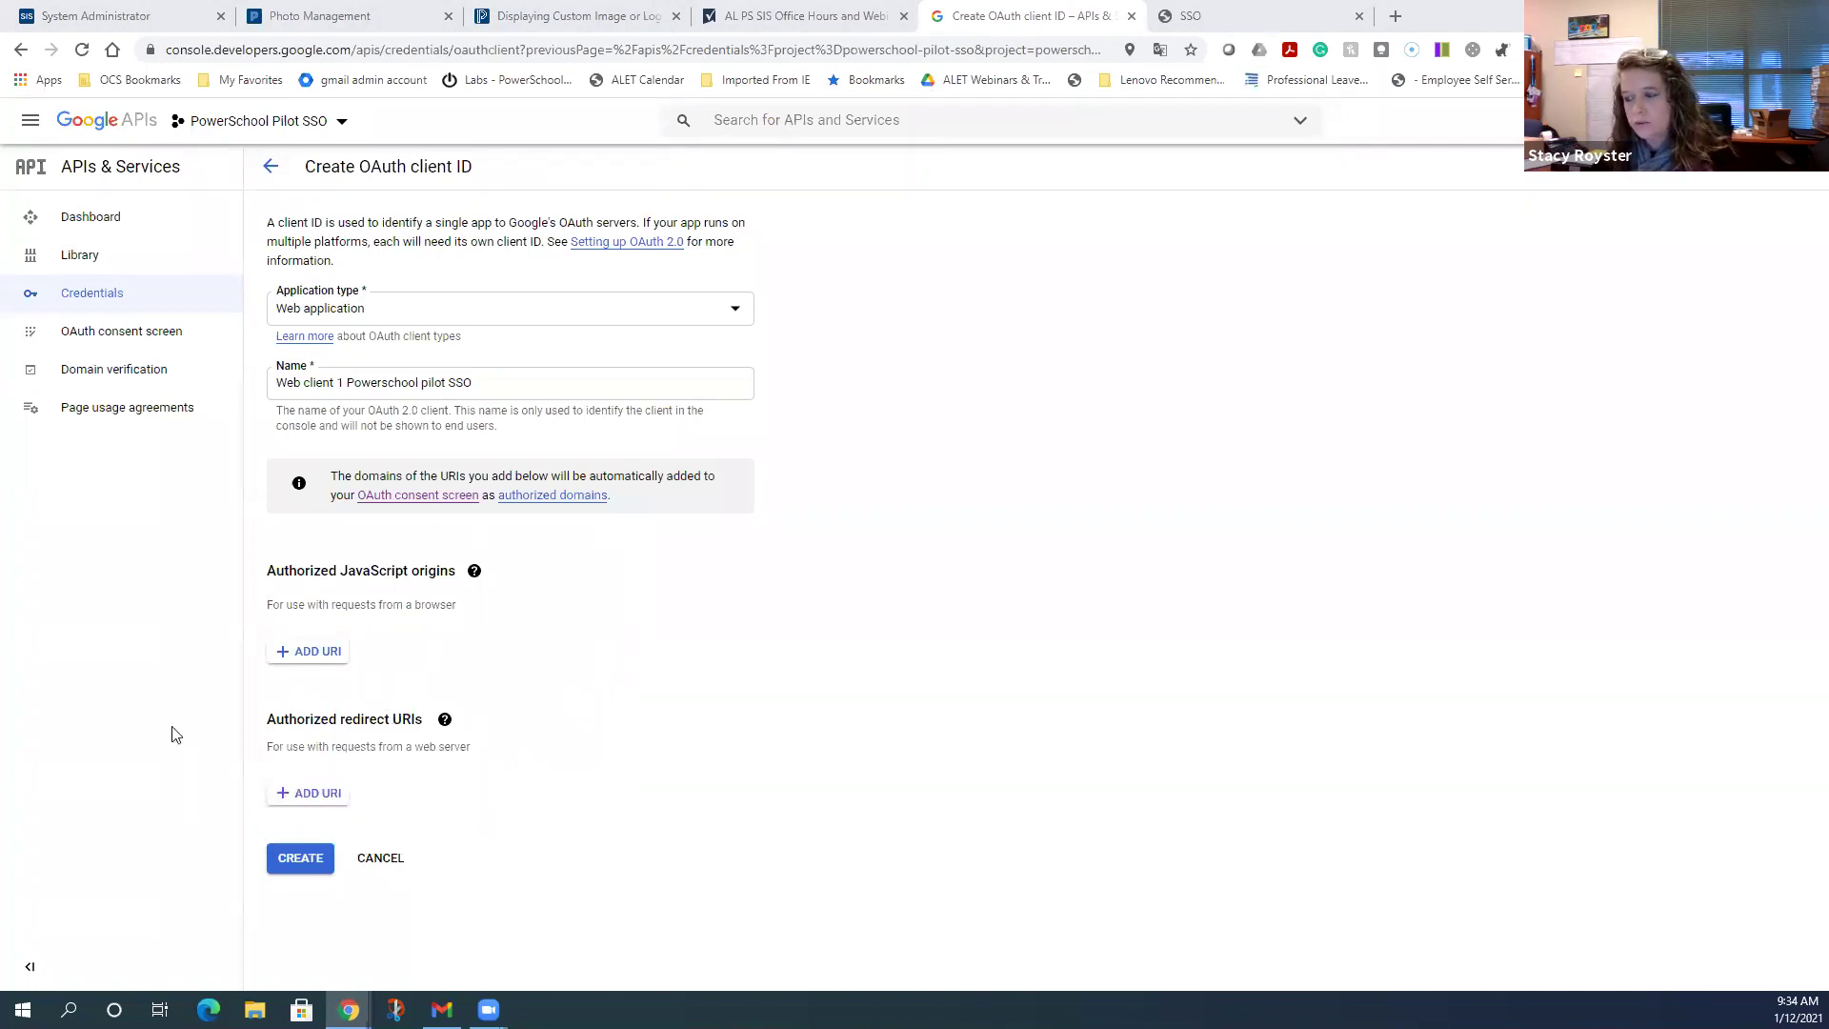
click(324, 795)
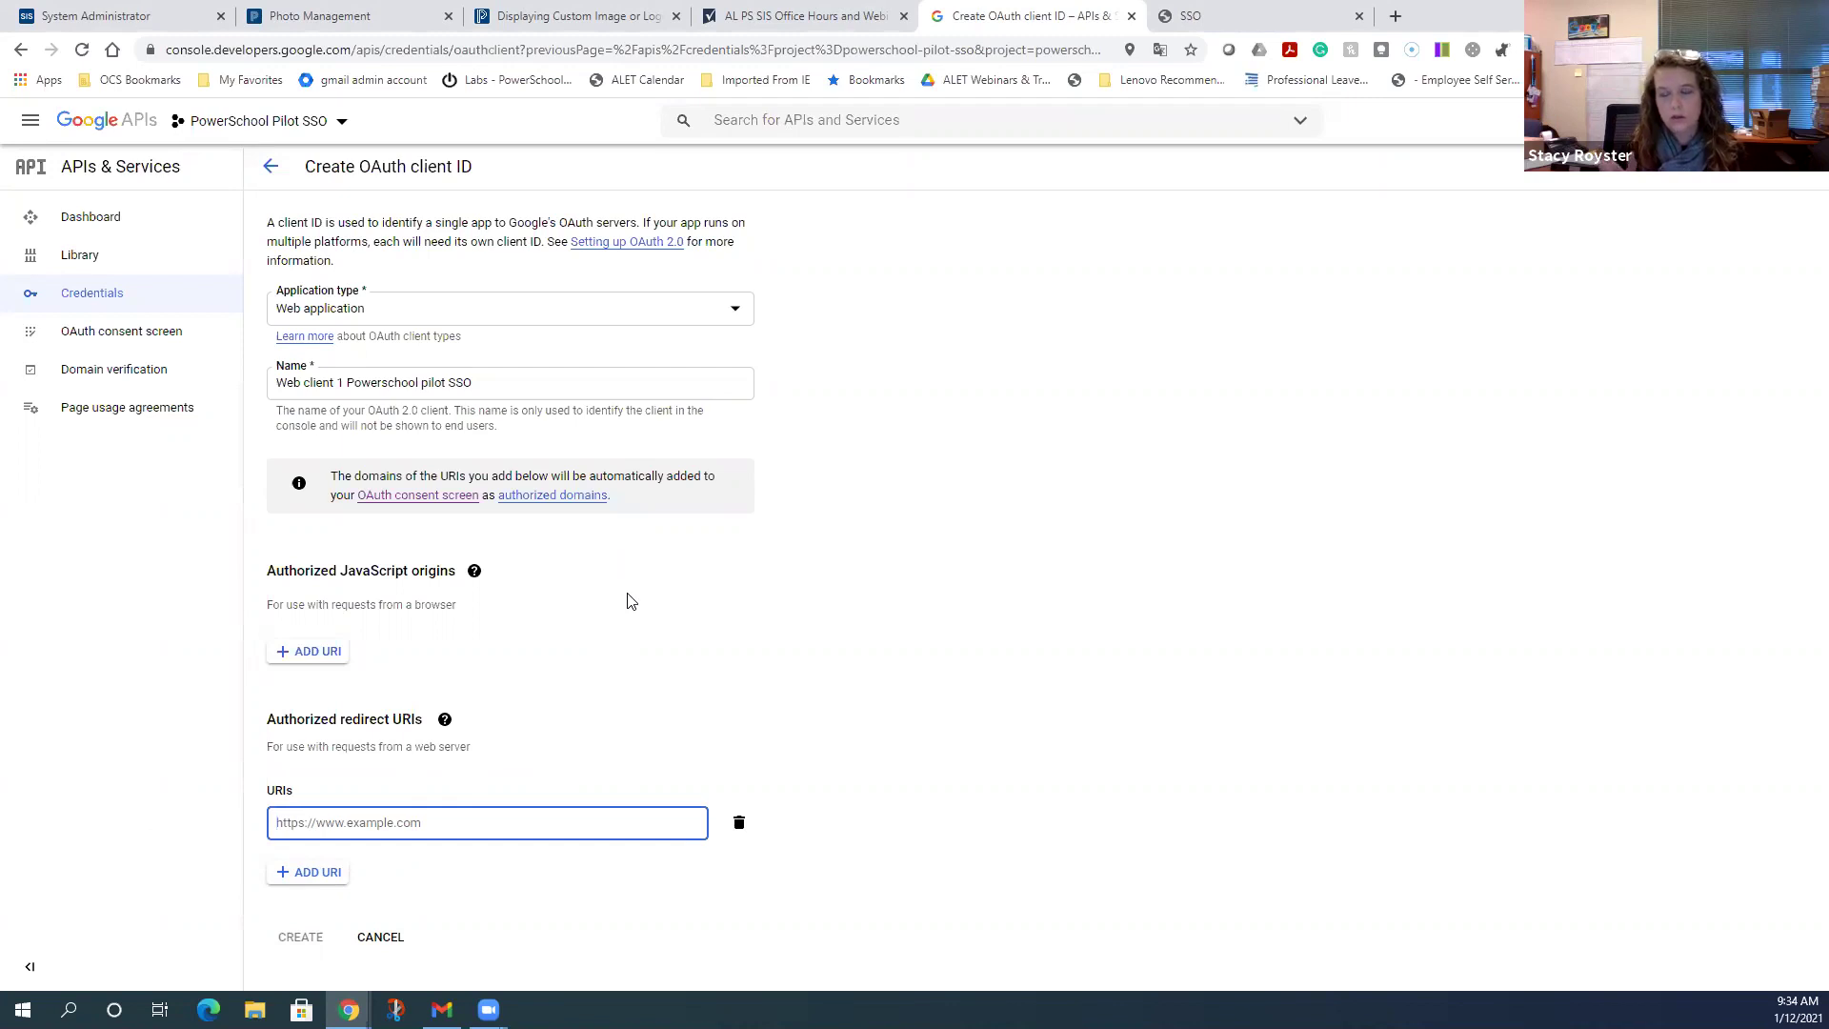
text(htt)
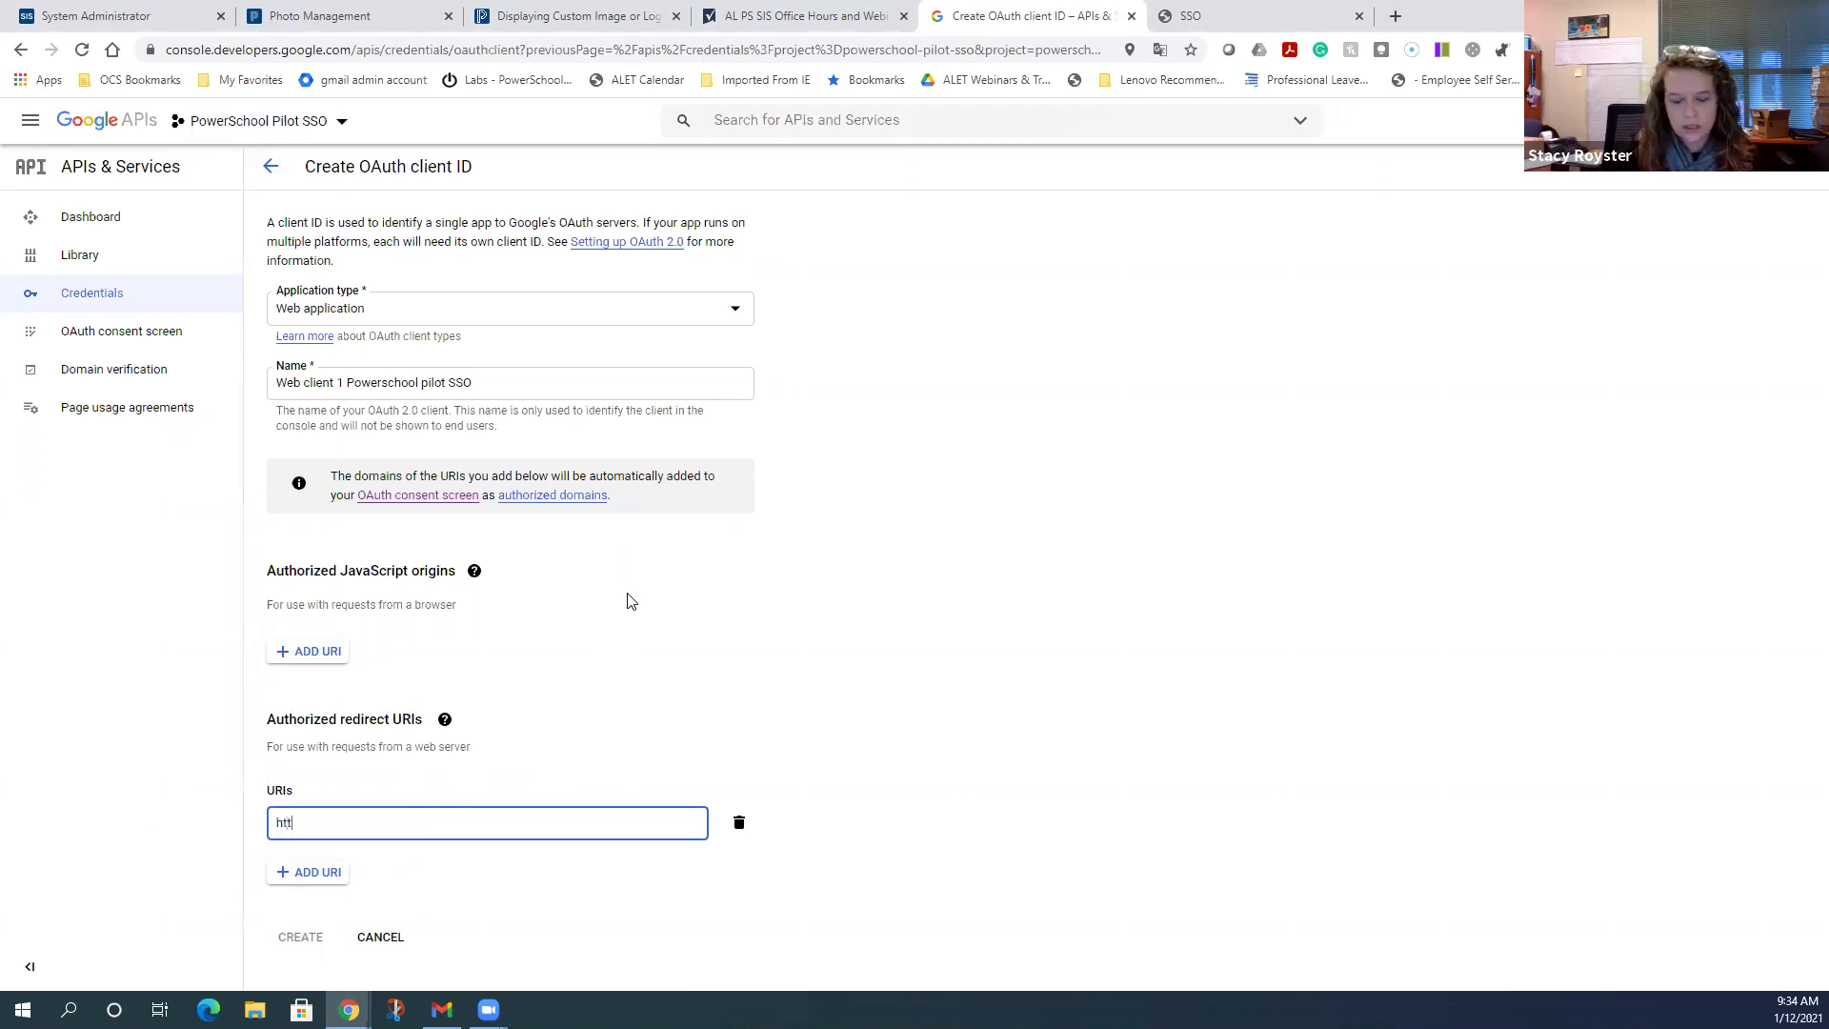
text(ps://opelika)
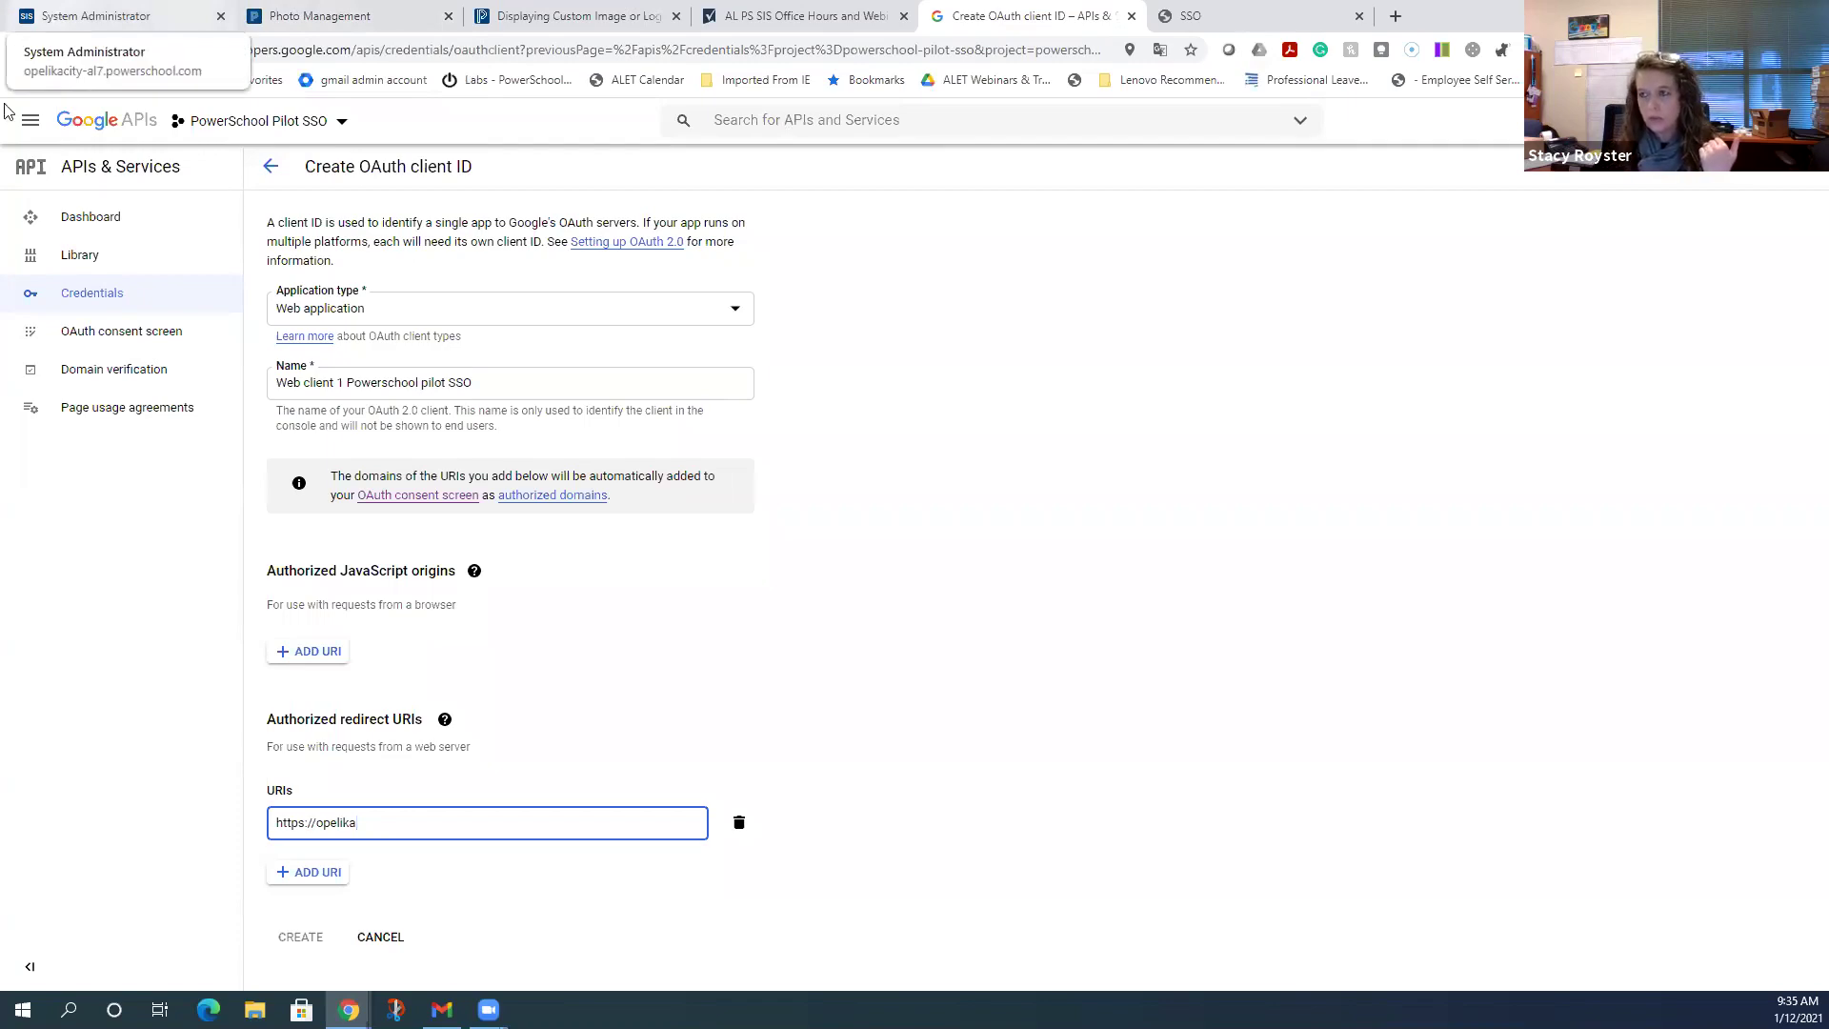
click(158, 16)
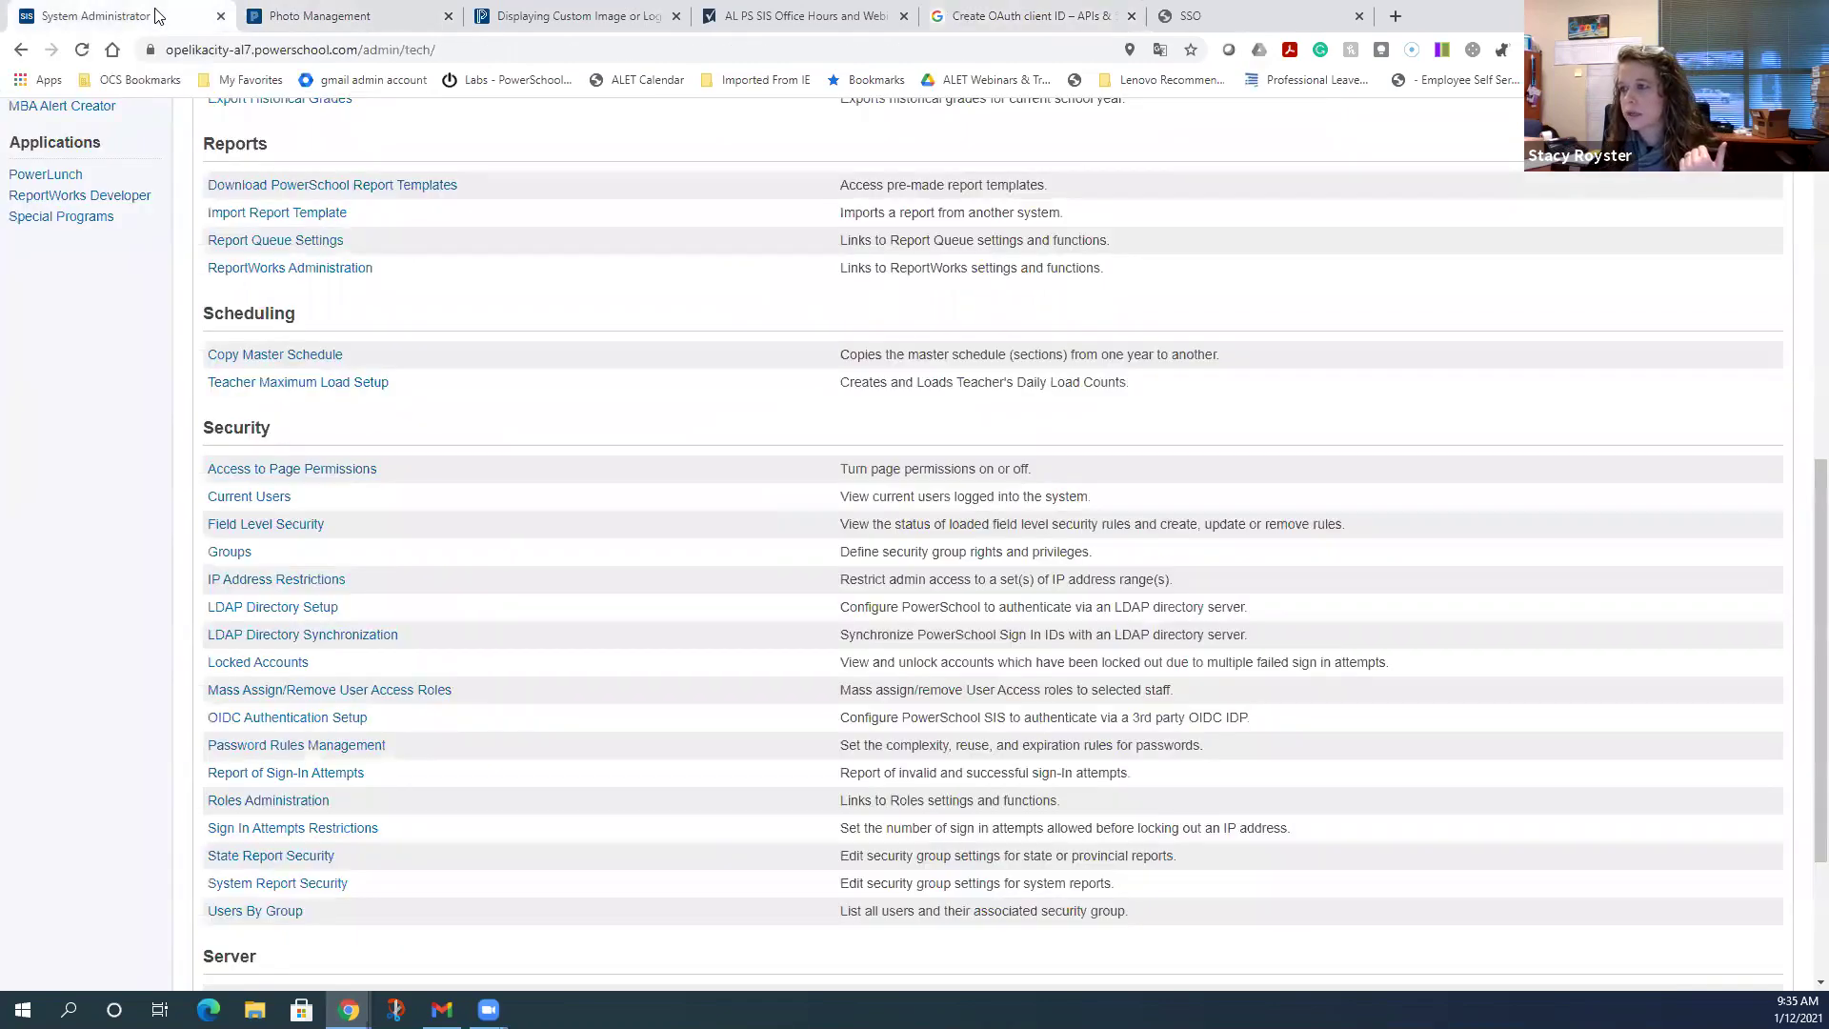
click(1029, 16)
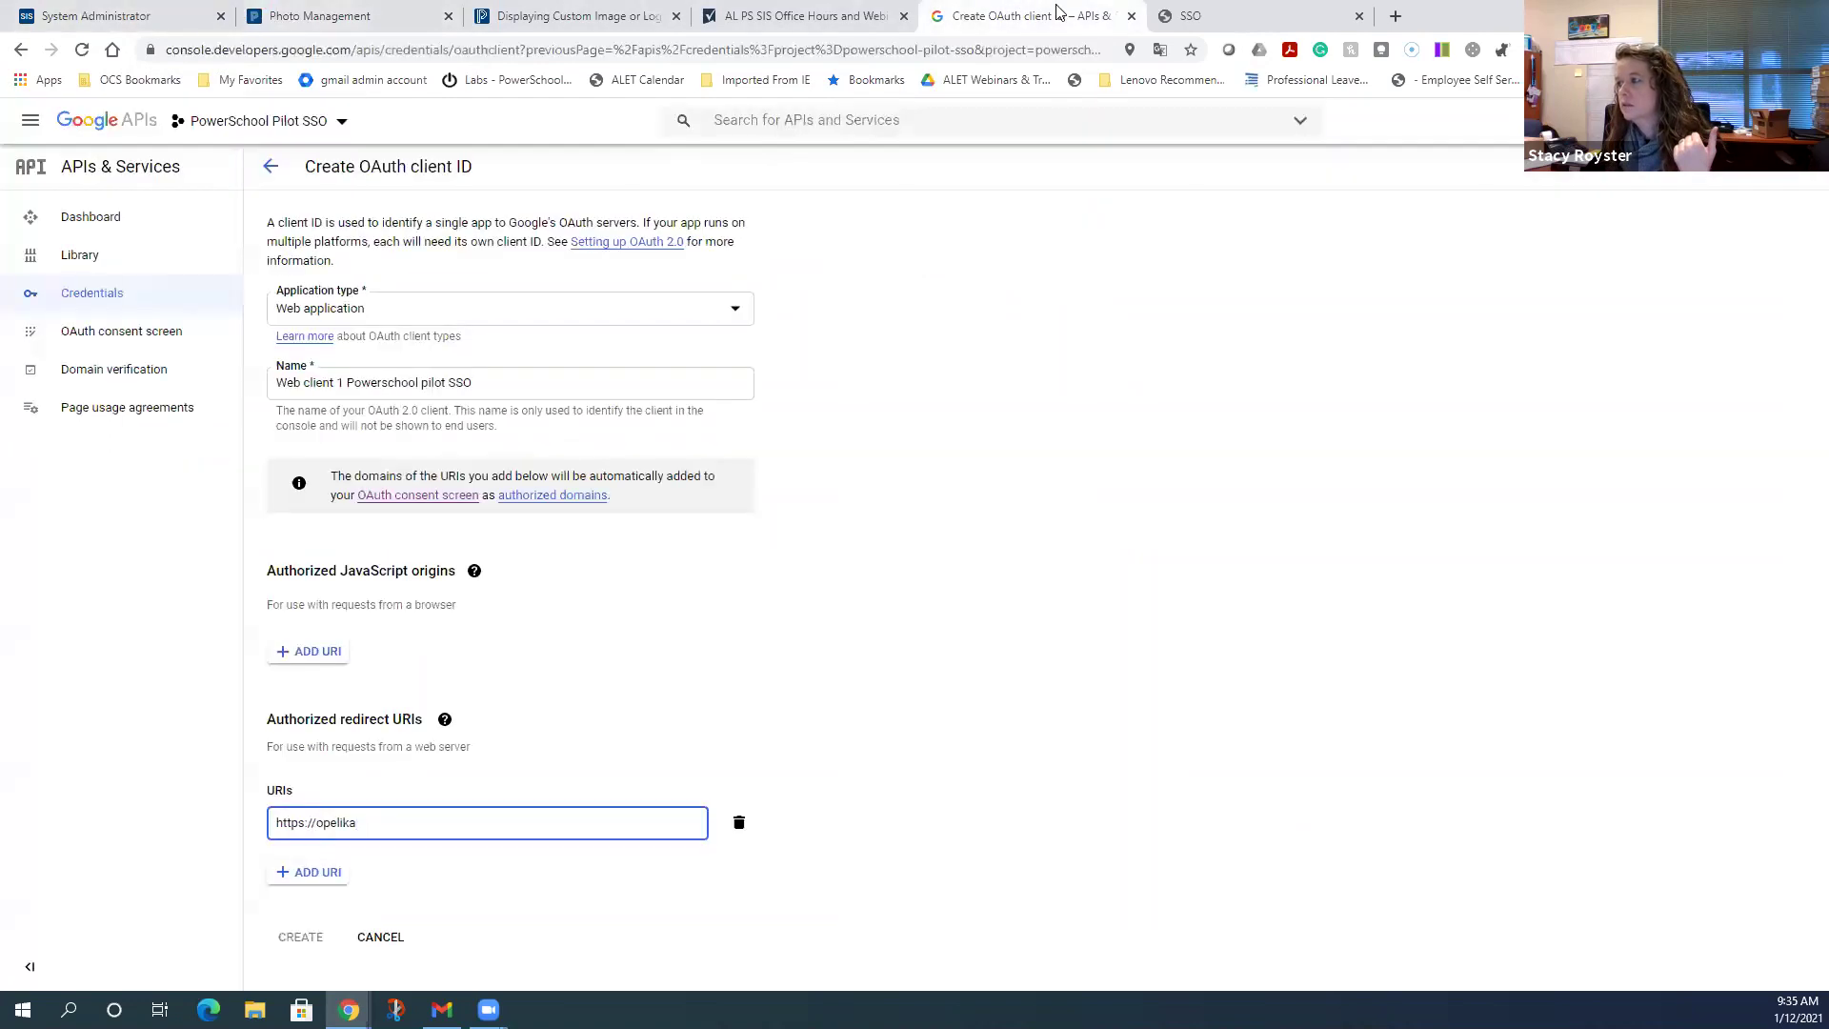
text(city-al)
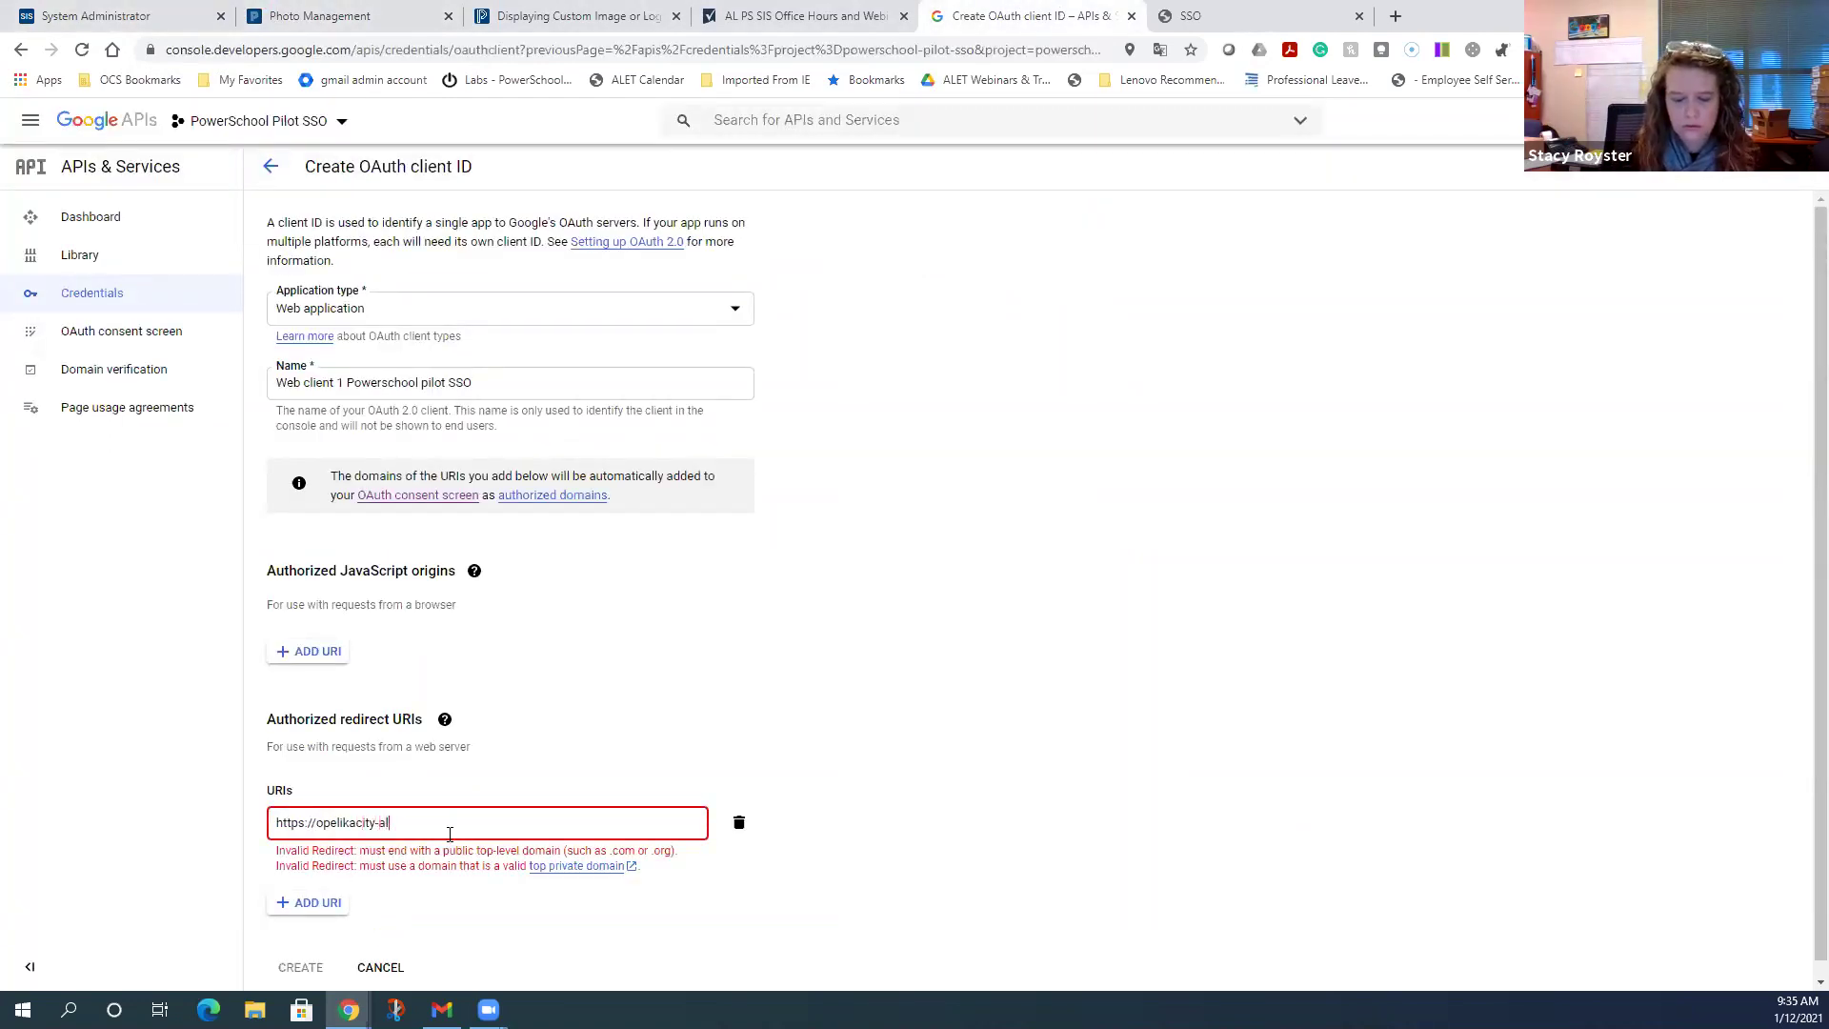
text(7.po)
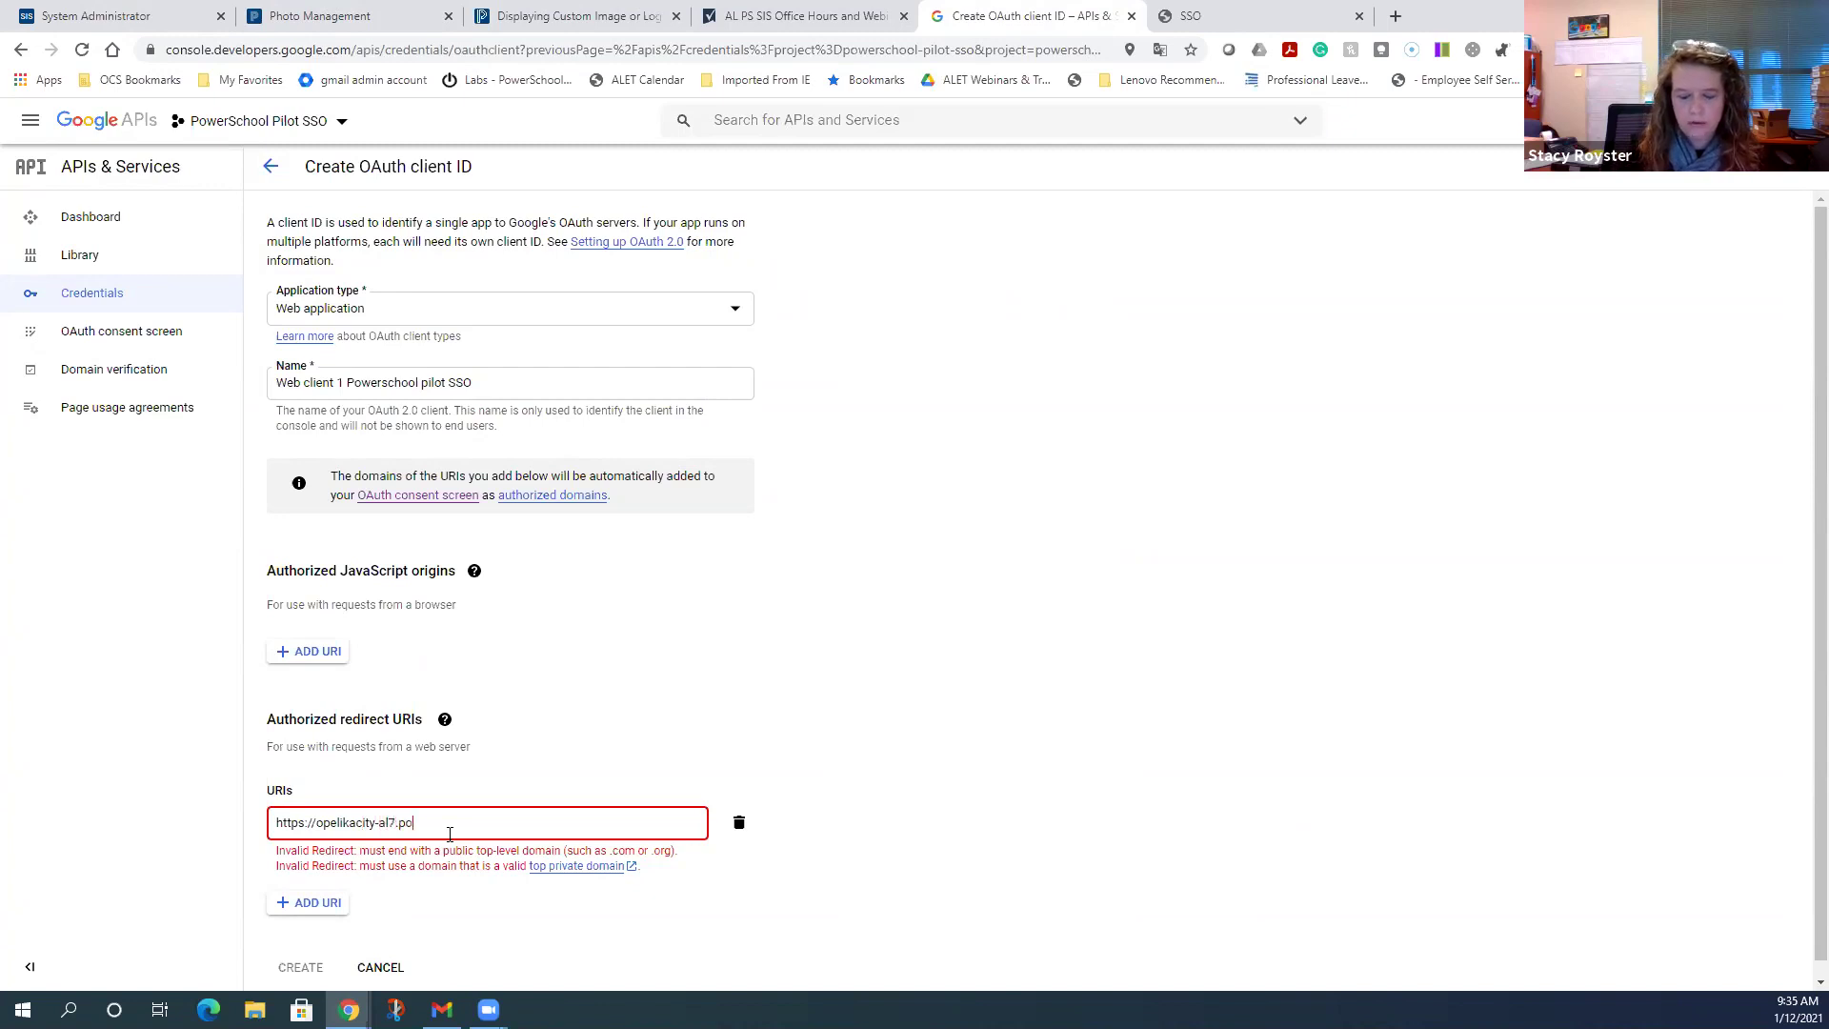
text(werschool.com)
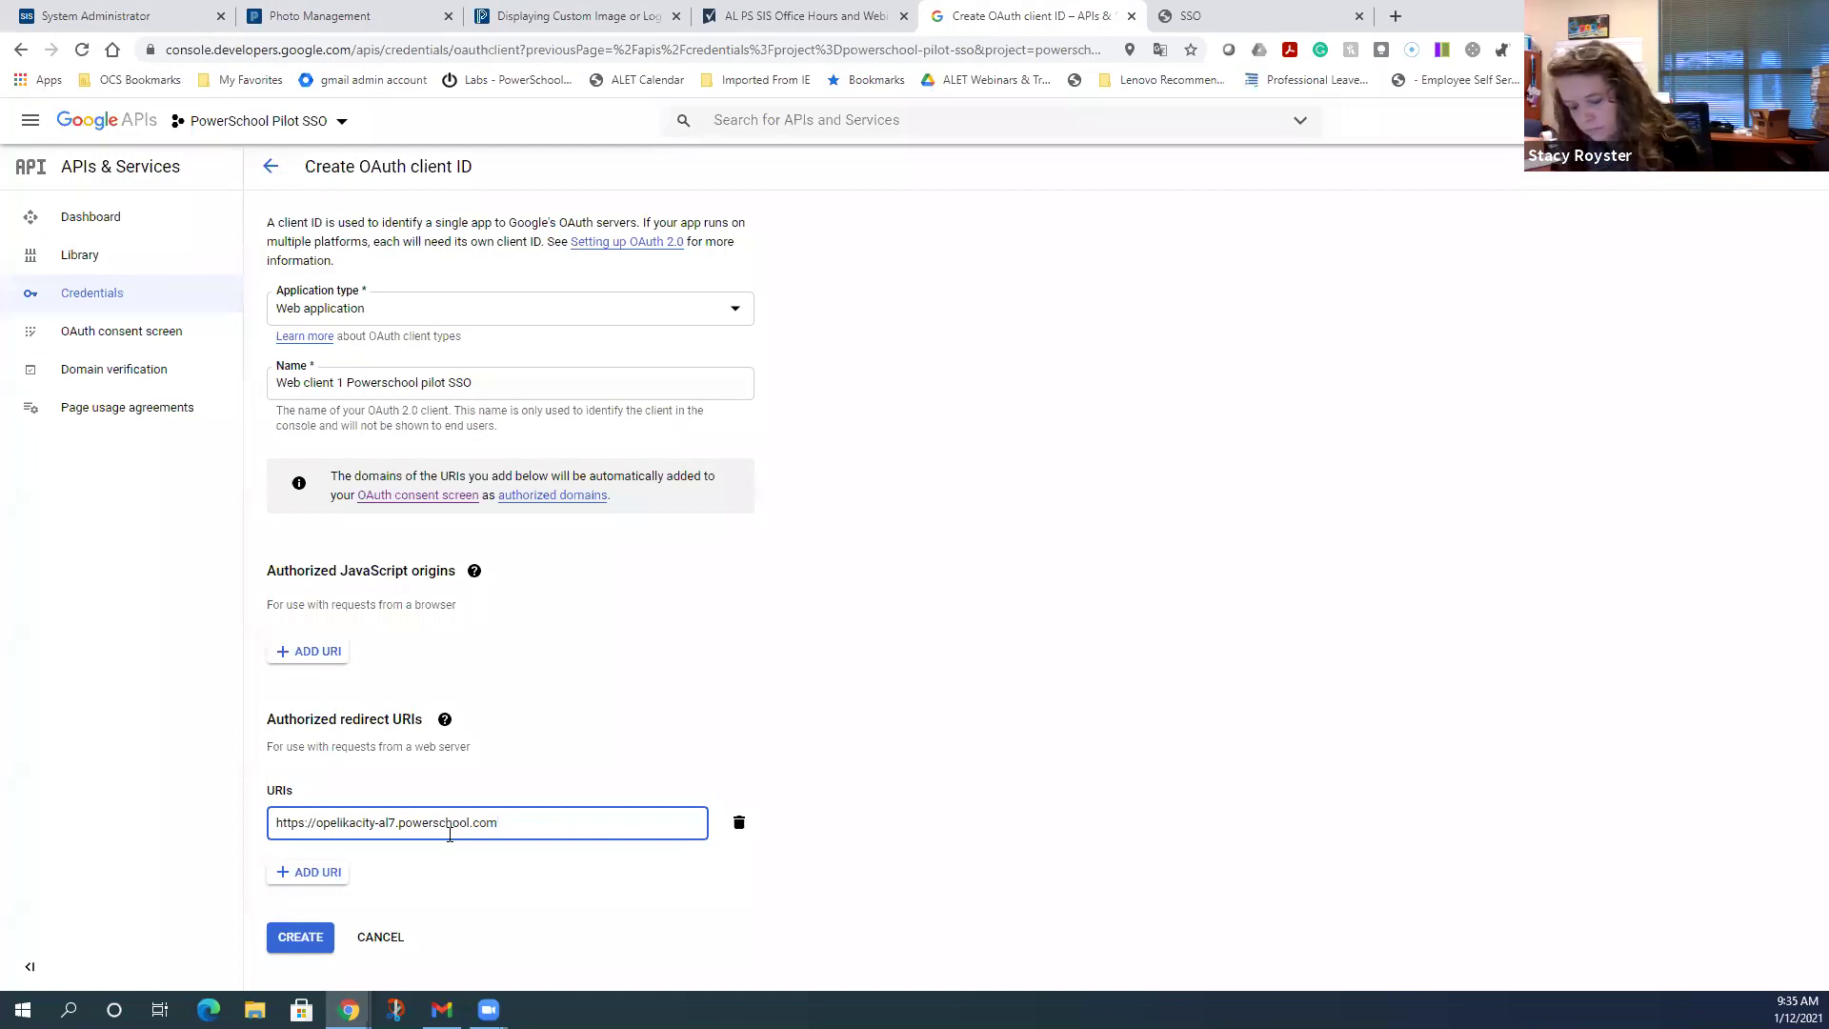
text(/)
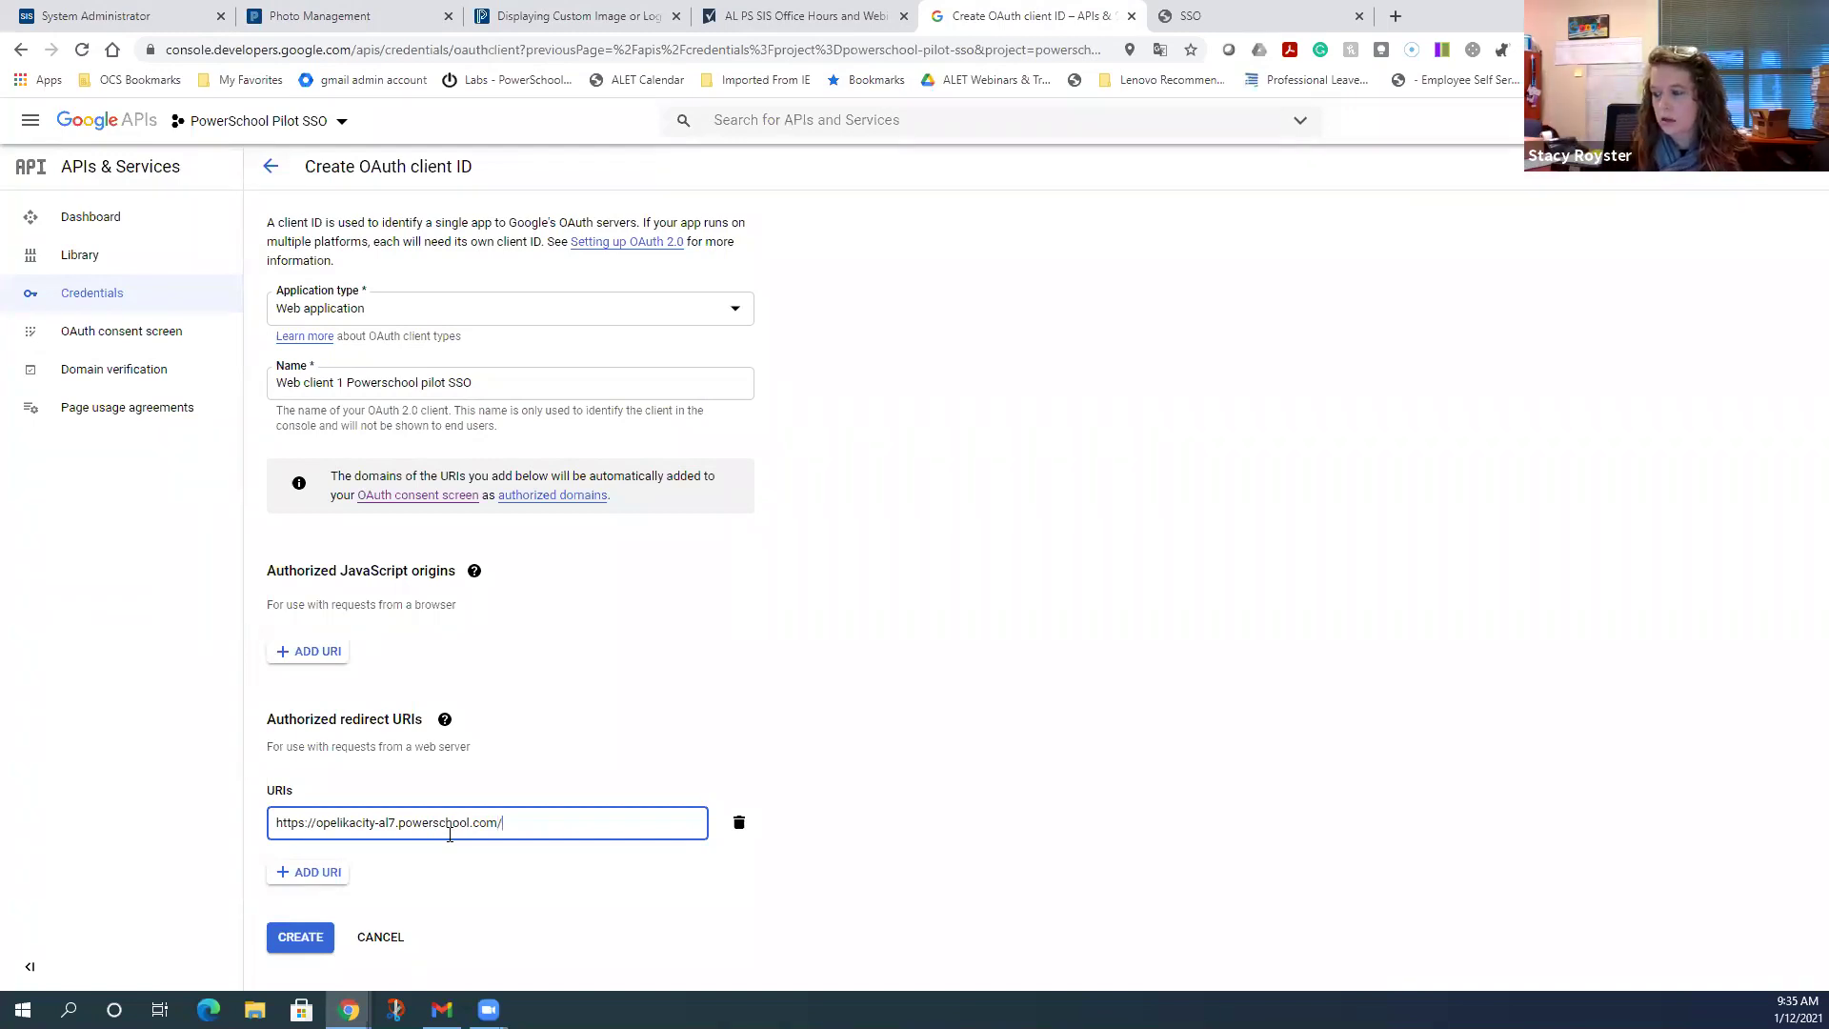
text(oidc)
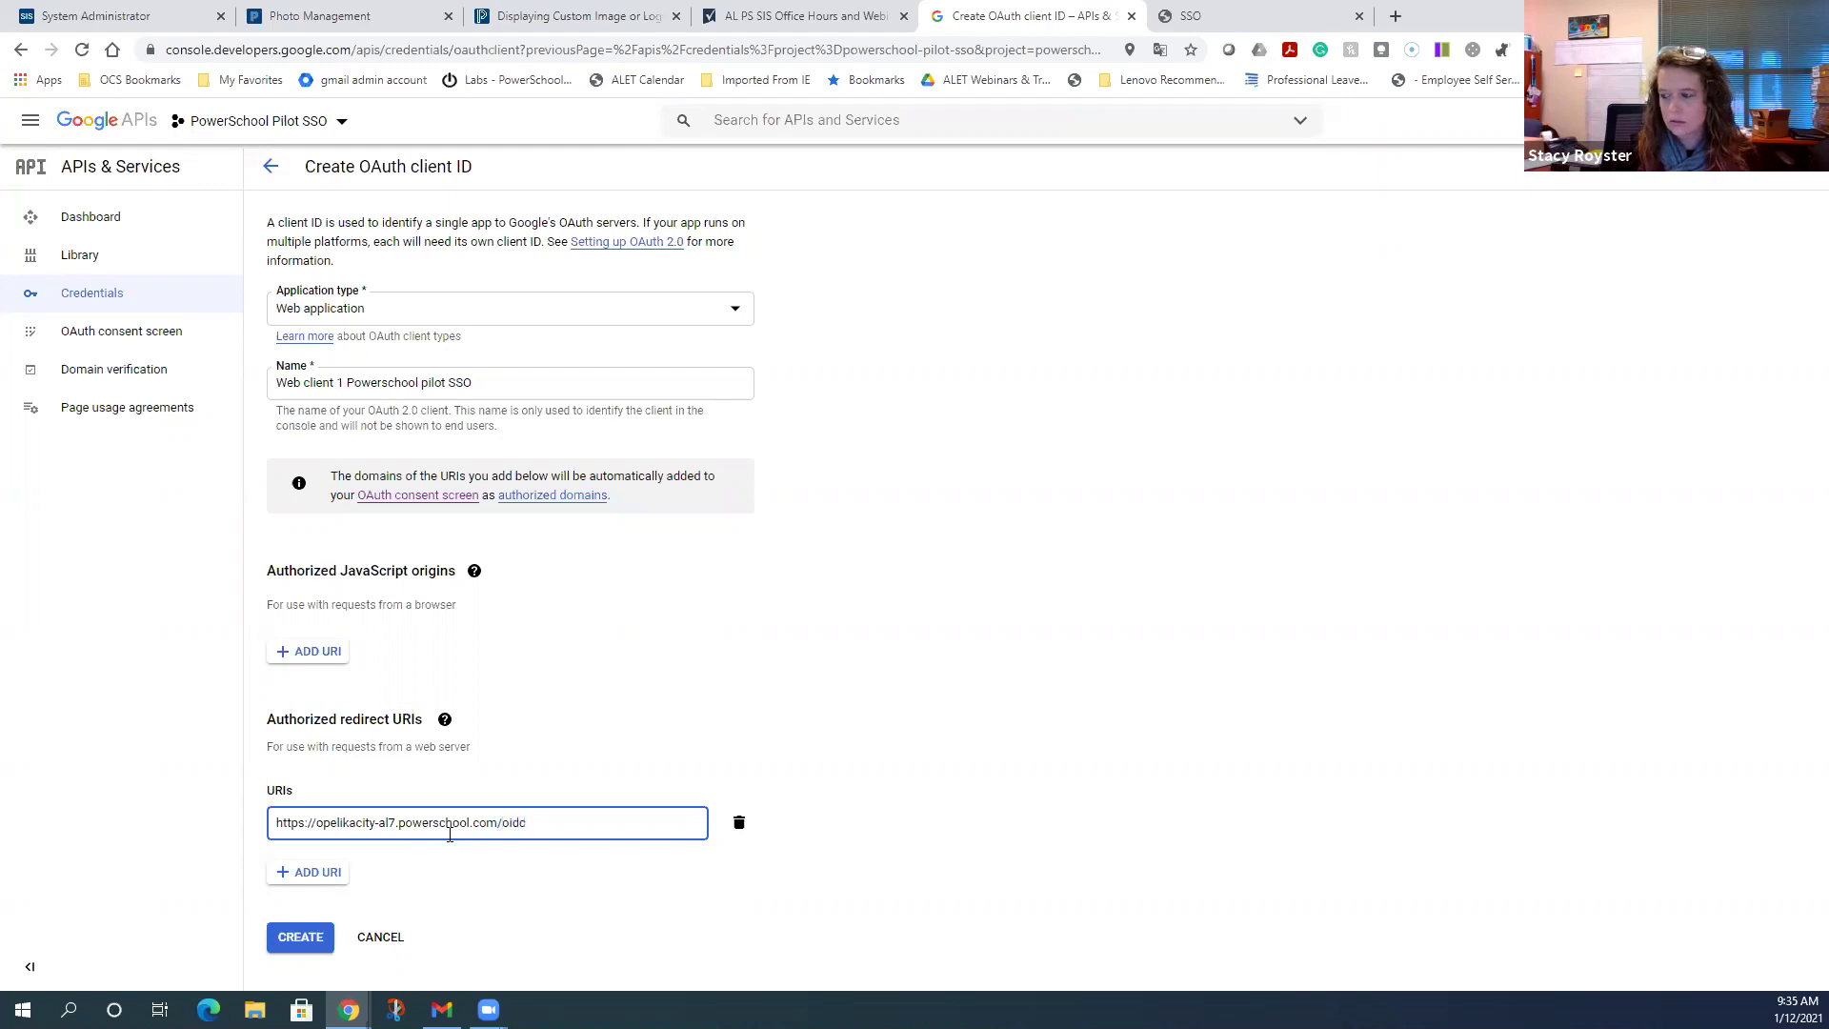
text(/openid)
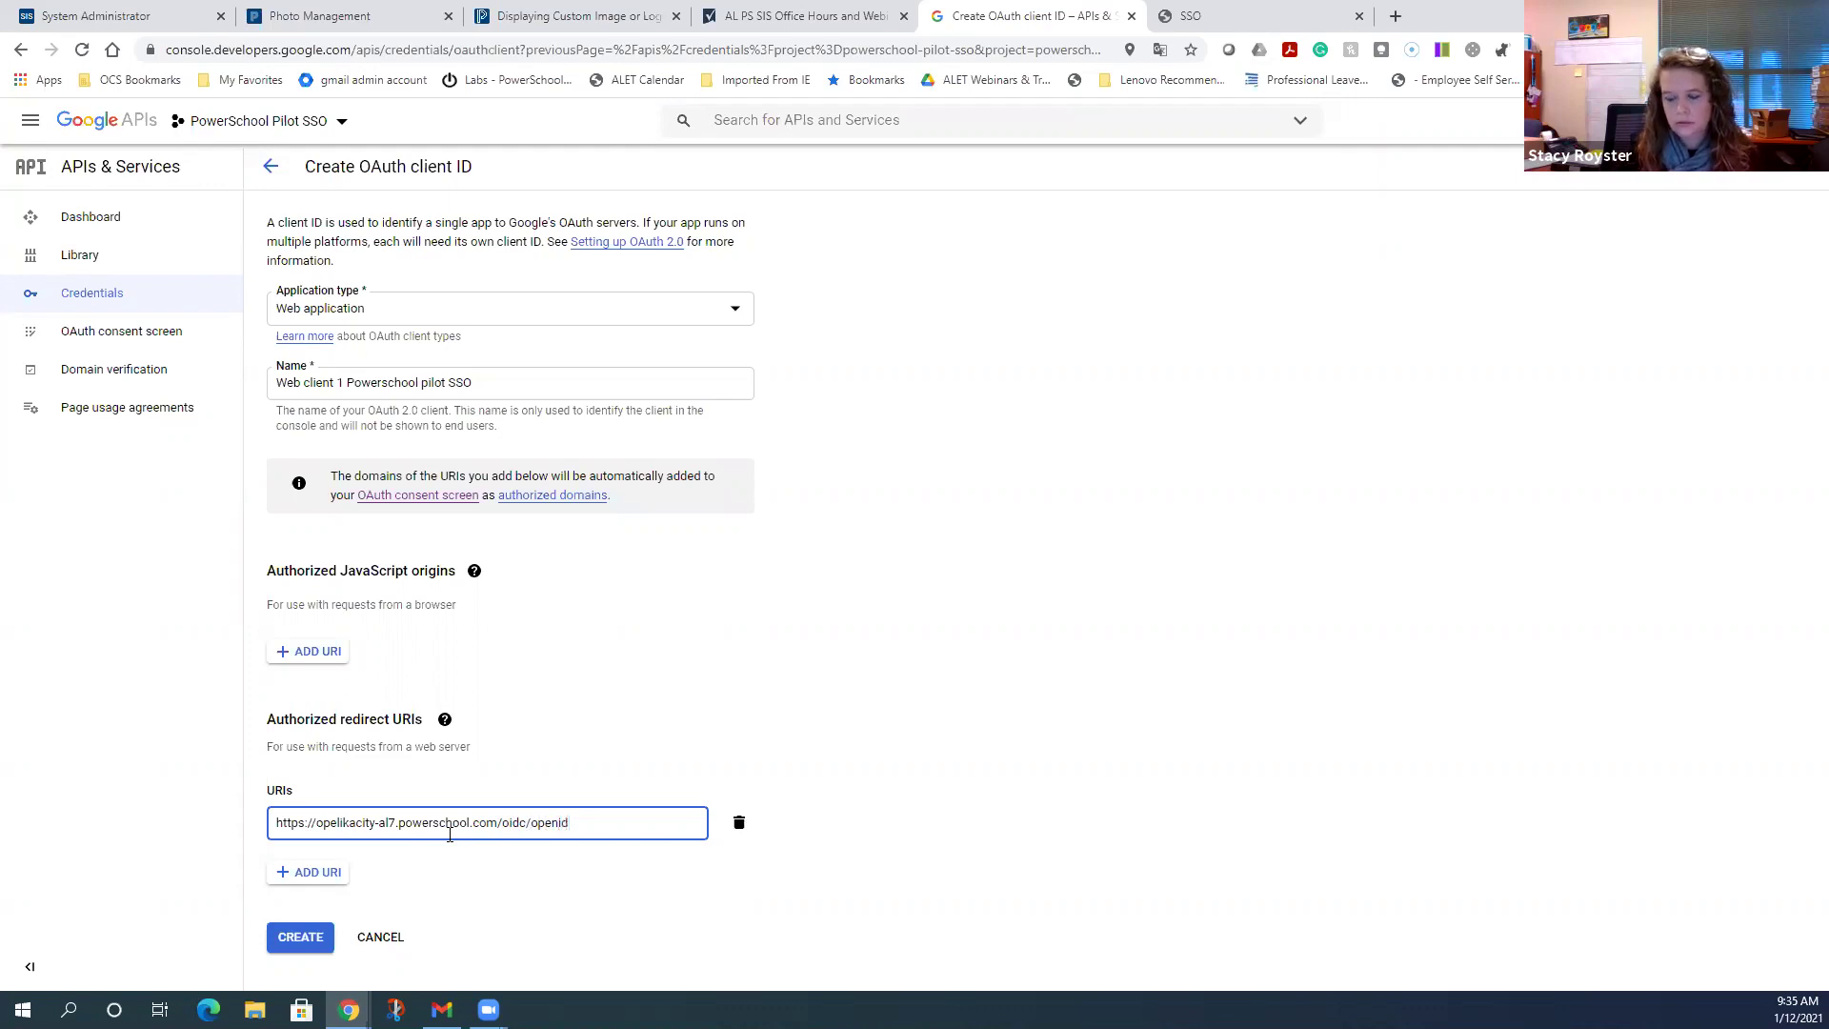
text(_conn)
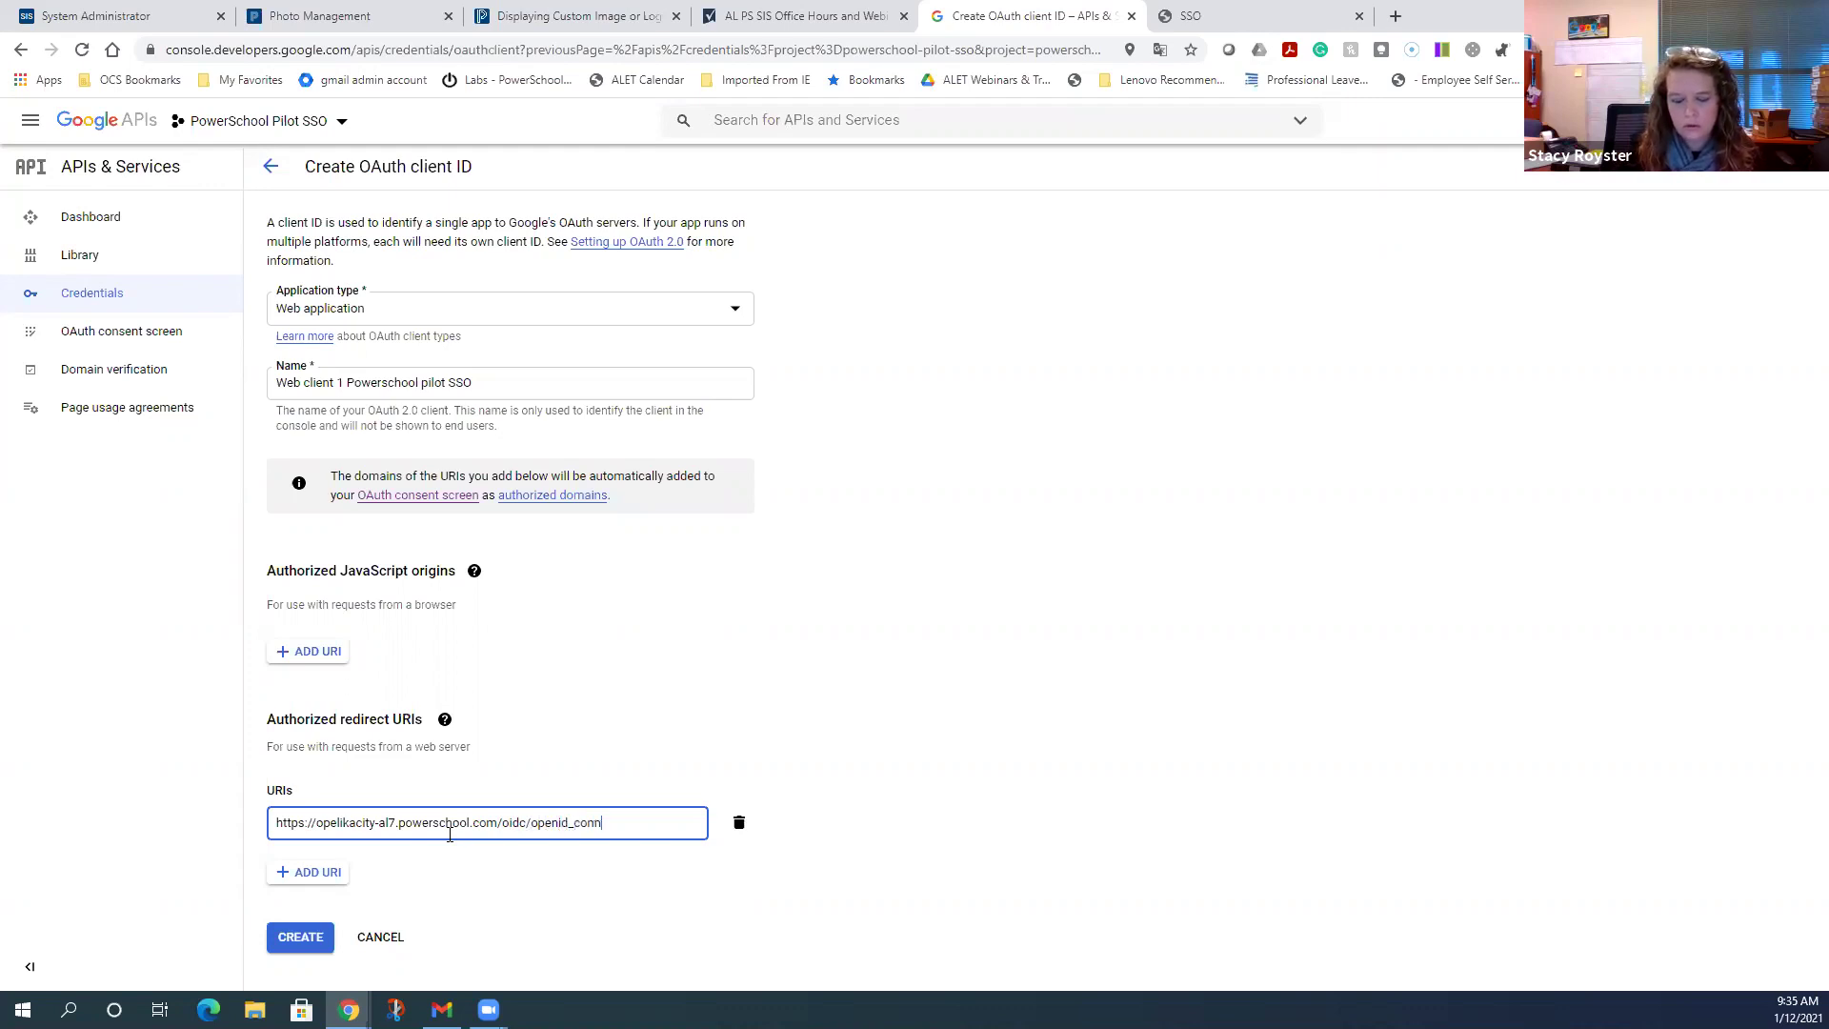
text(ect_login)
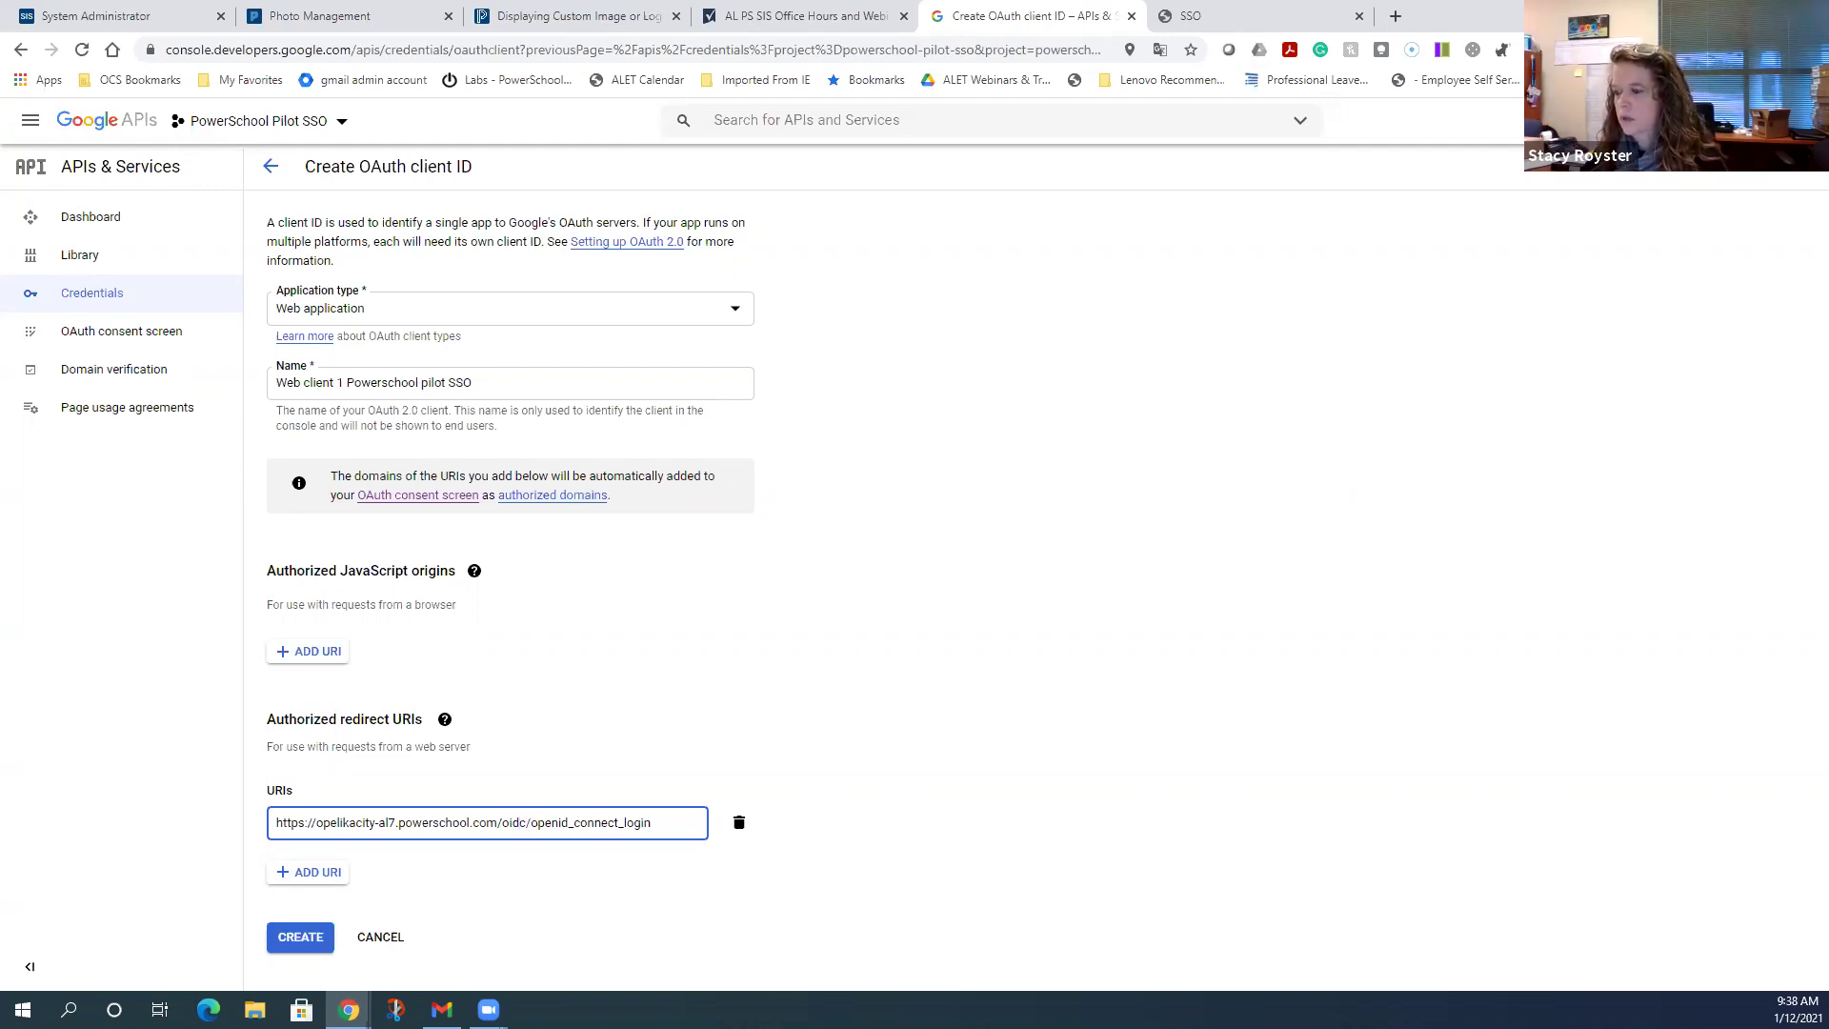
- Create the OAuth client and dismiss the client-created confirmation
click(301, 943)
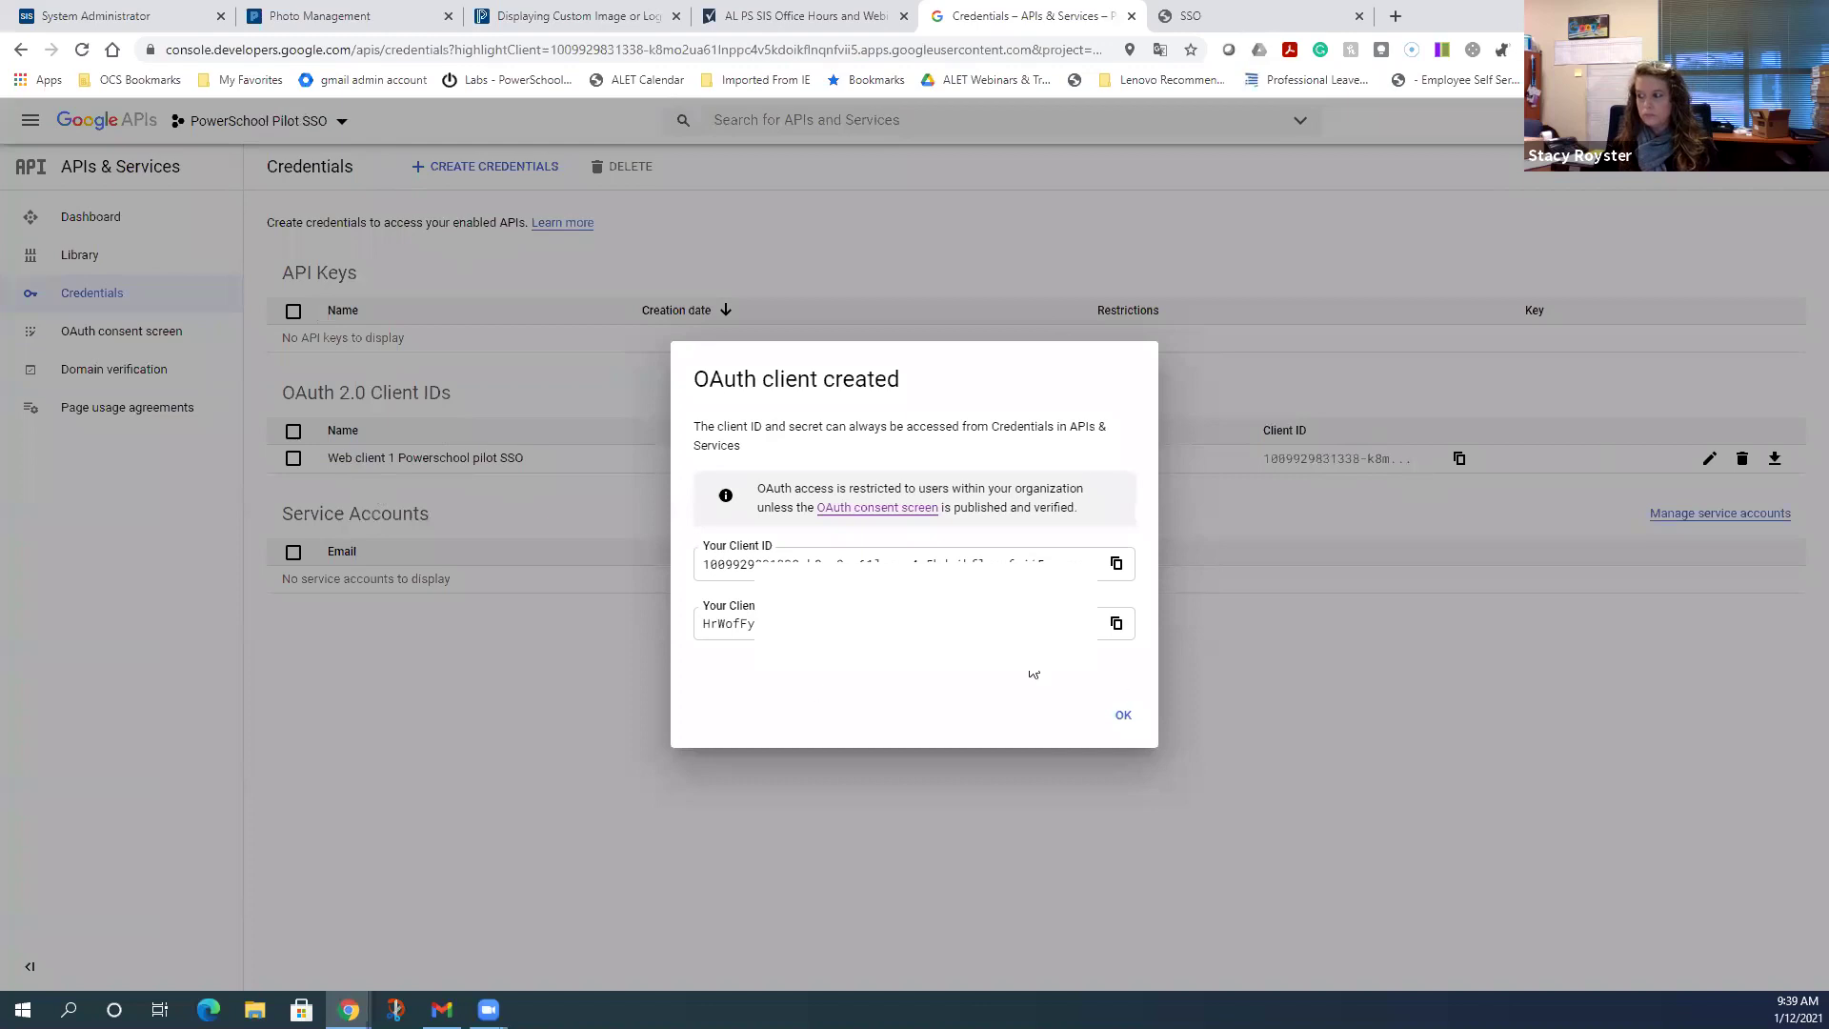
click(1121, 715)
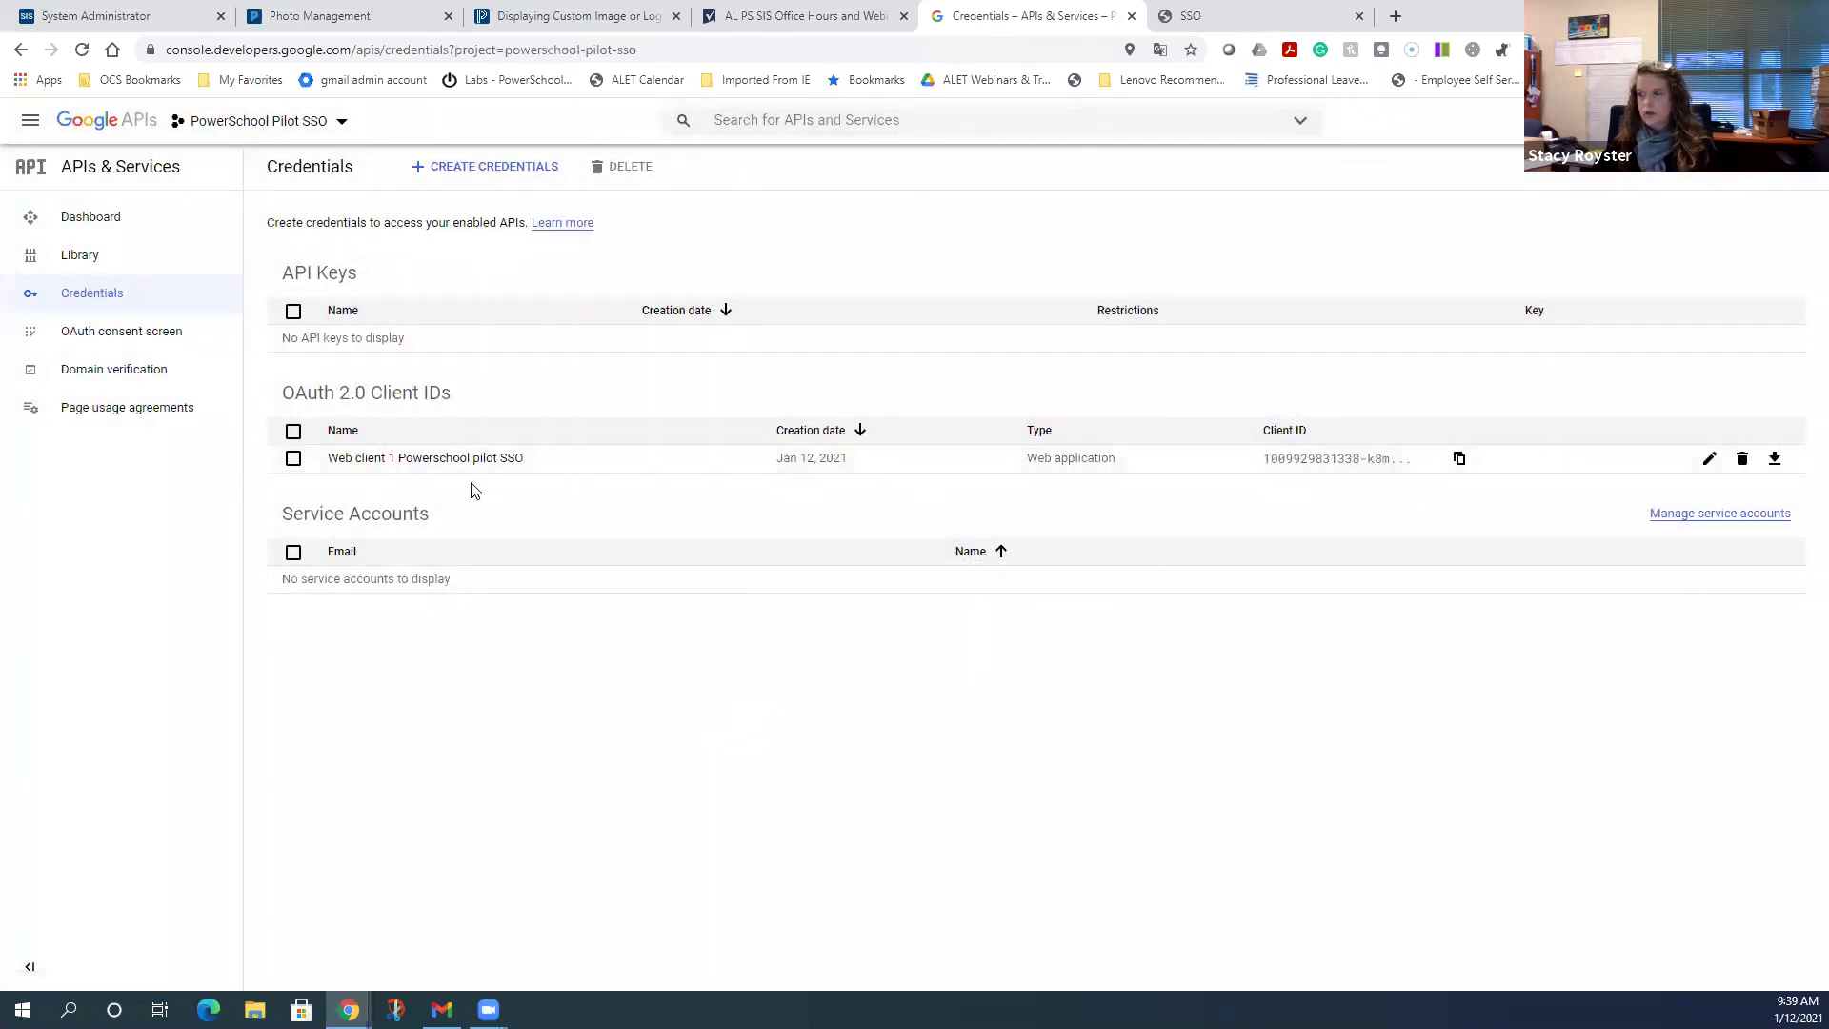
- Open the Web client 1 Powerschool pilot SSO details, then switch to the PowerSchool System Administrator tab
click(447, 460)
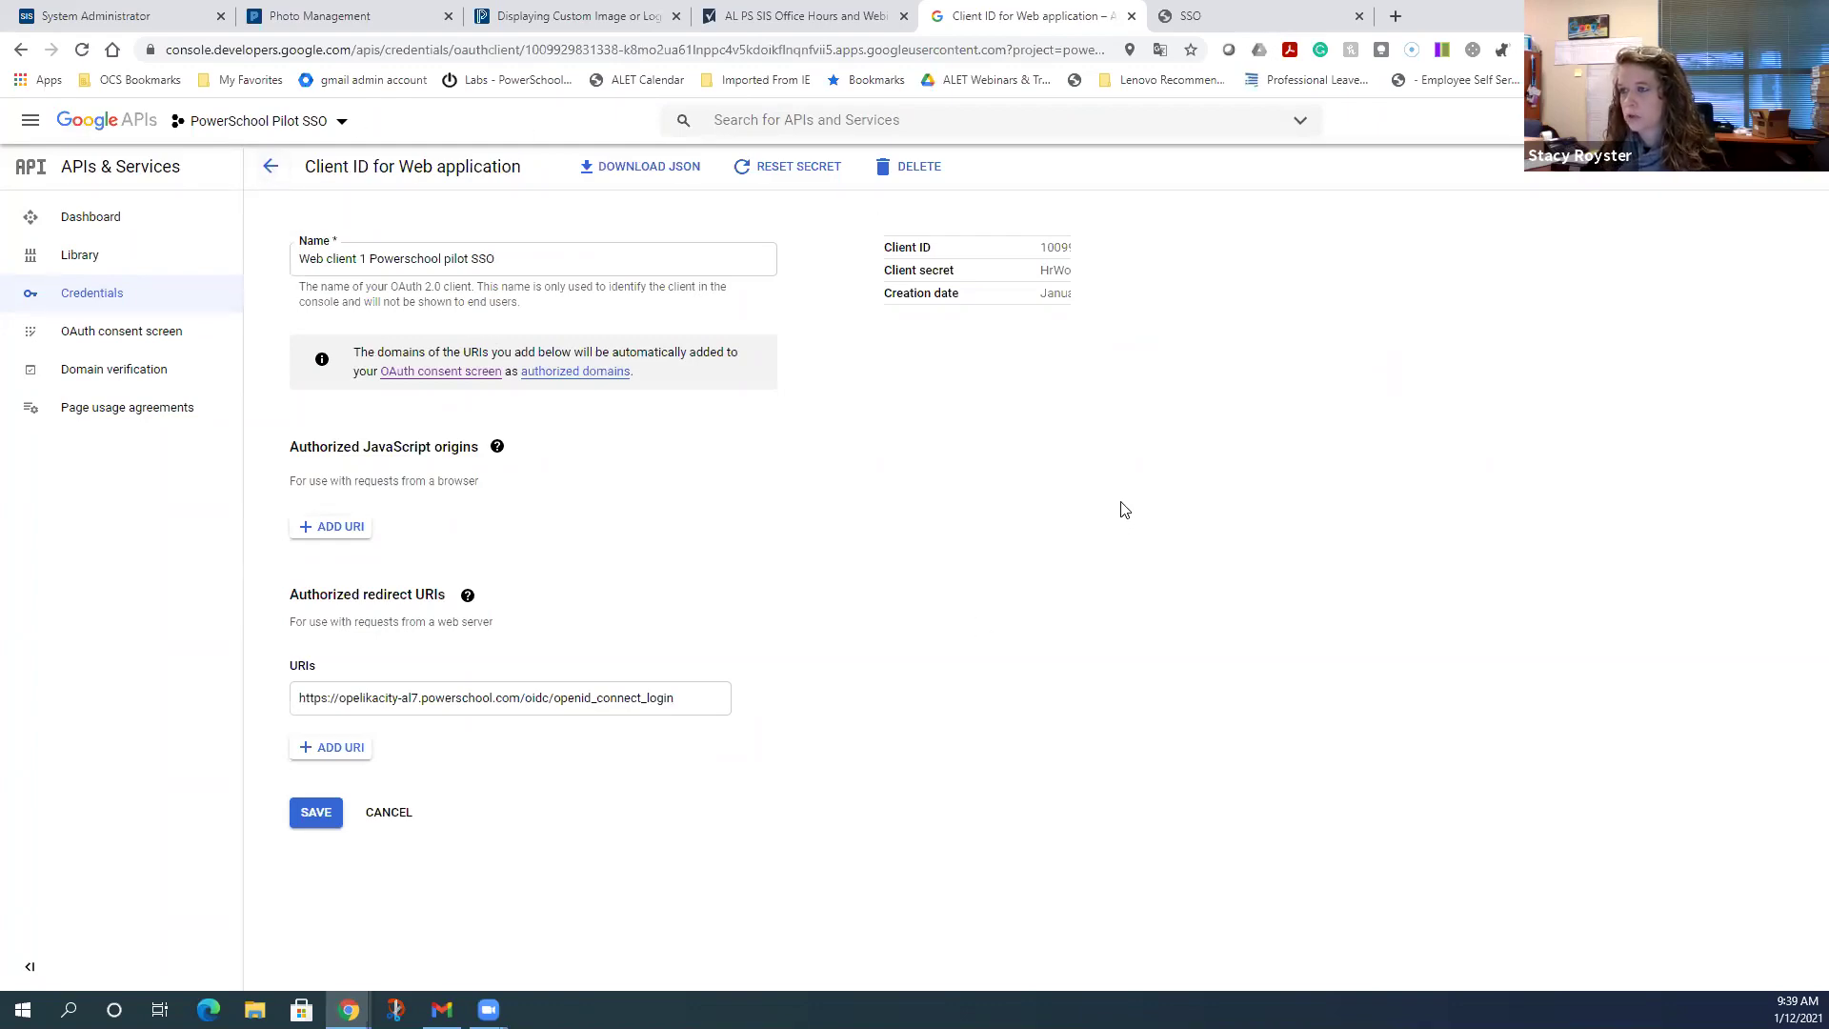
click(99, 19)
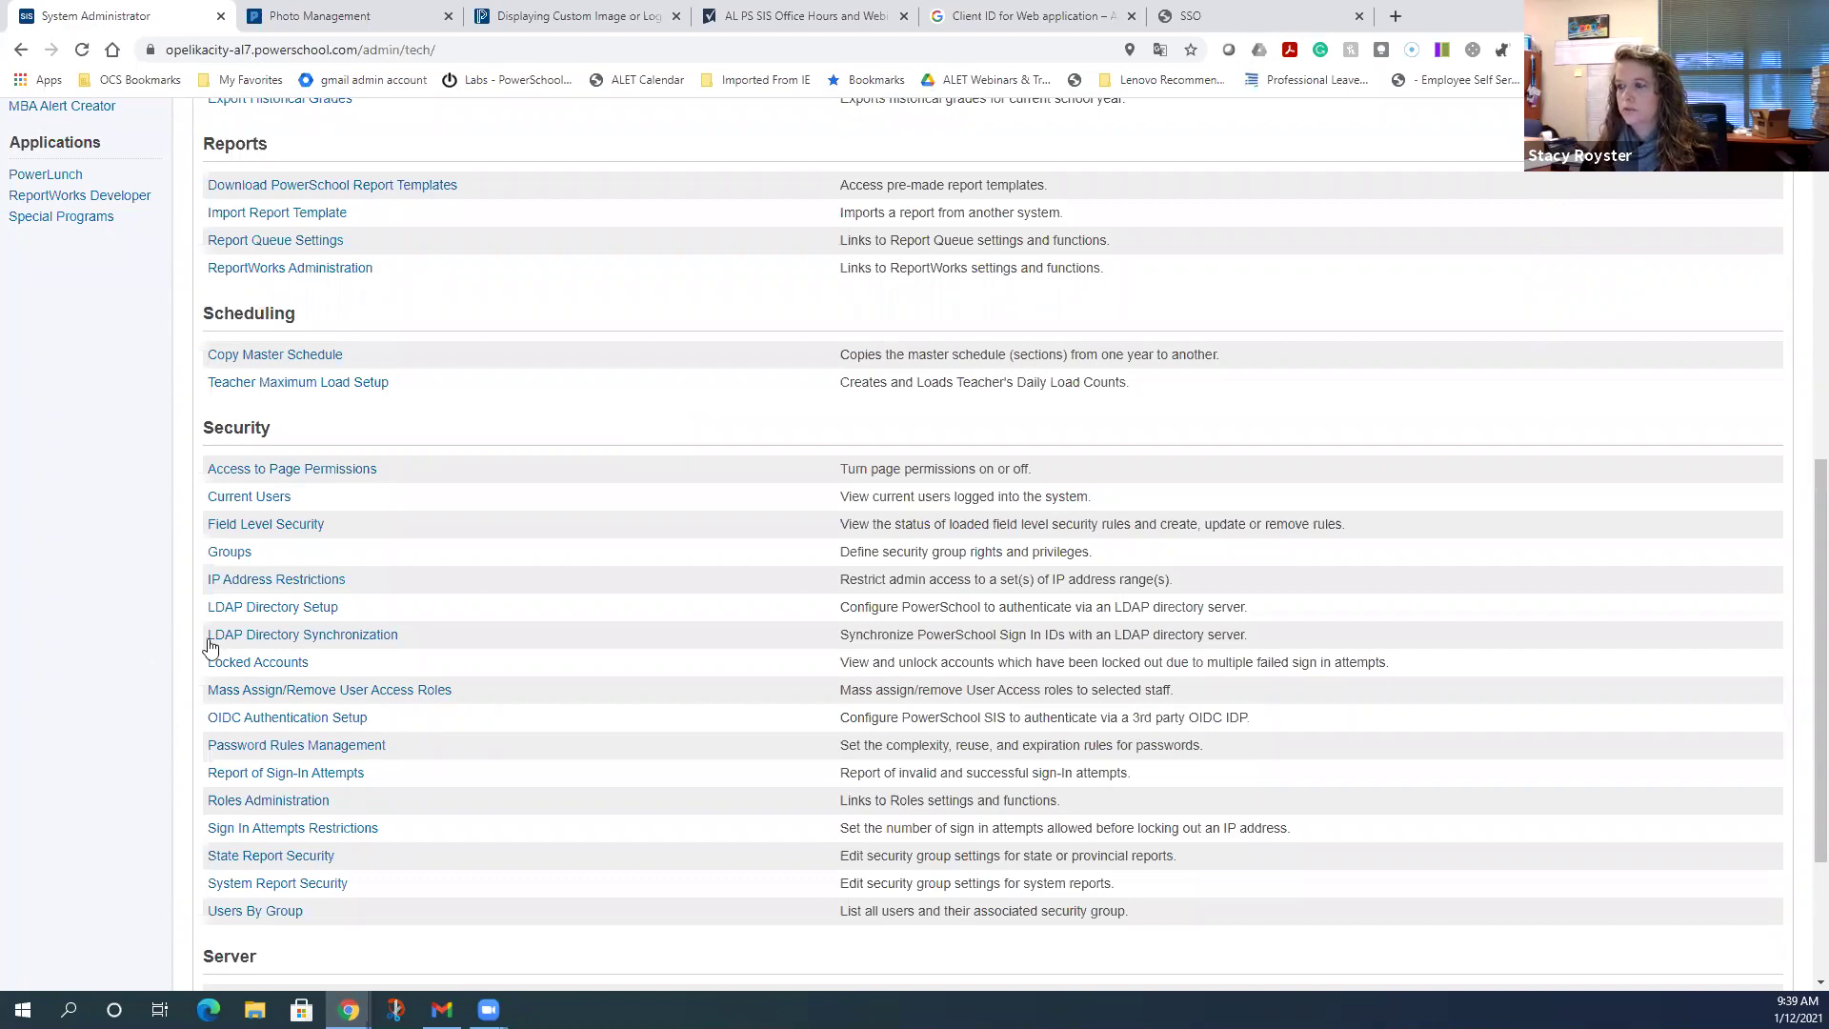
- Reopen System Administrator from the PowerSchool start page, review its Security section, and return to the Google client
scroll(238, 638, up, 10)
click(144, 143)
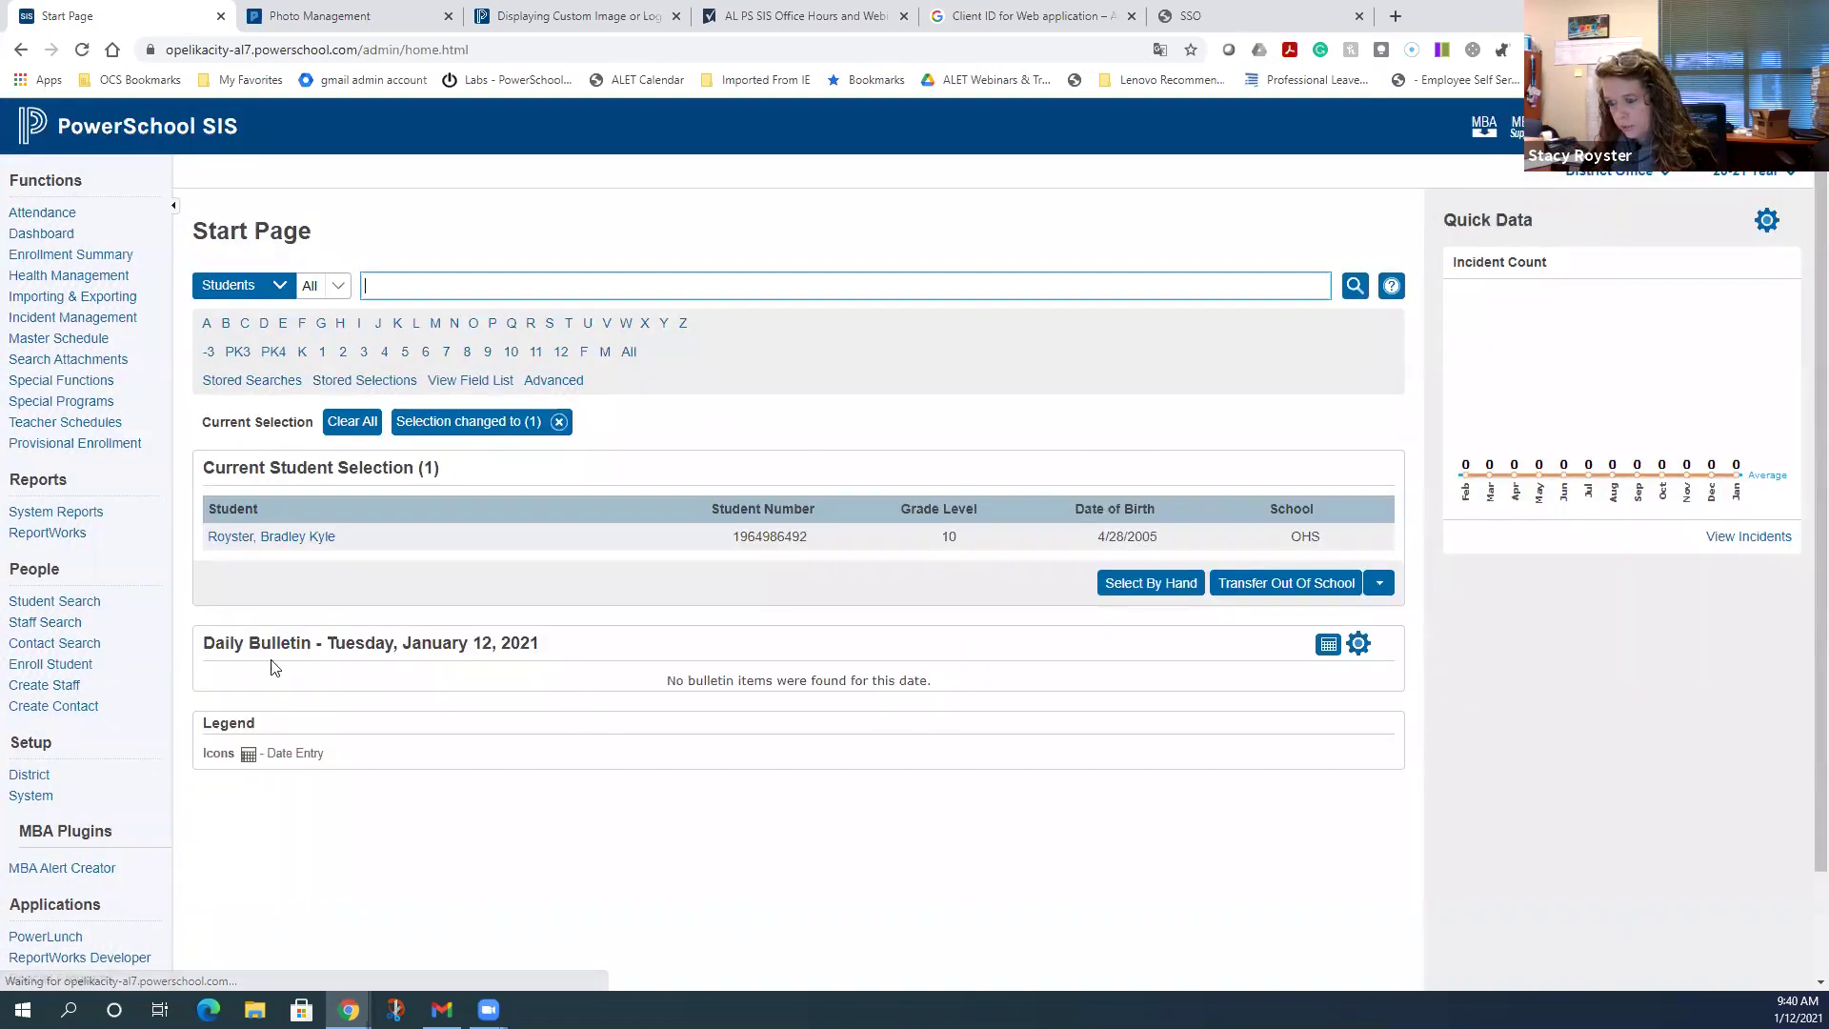
click(43, 805)
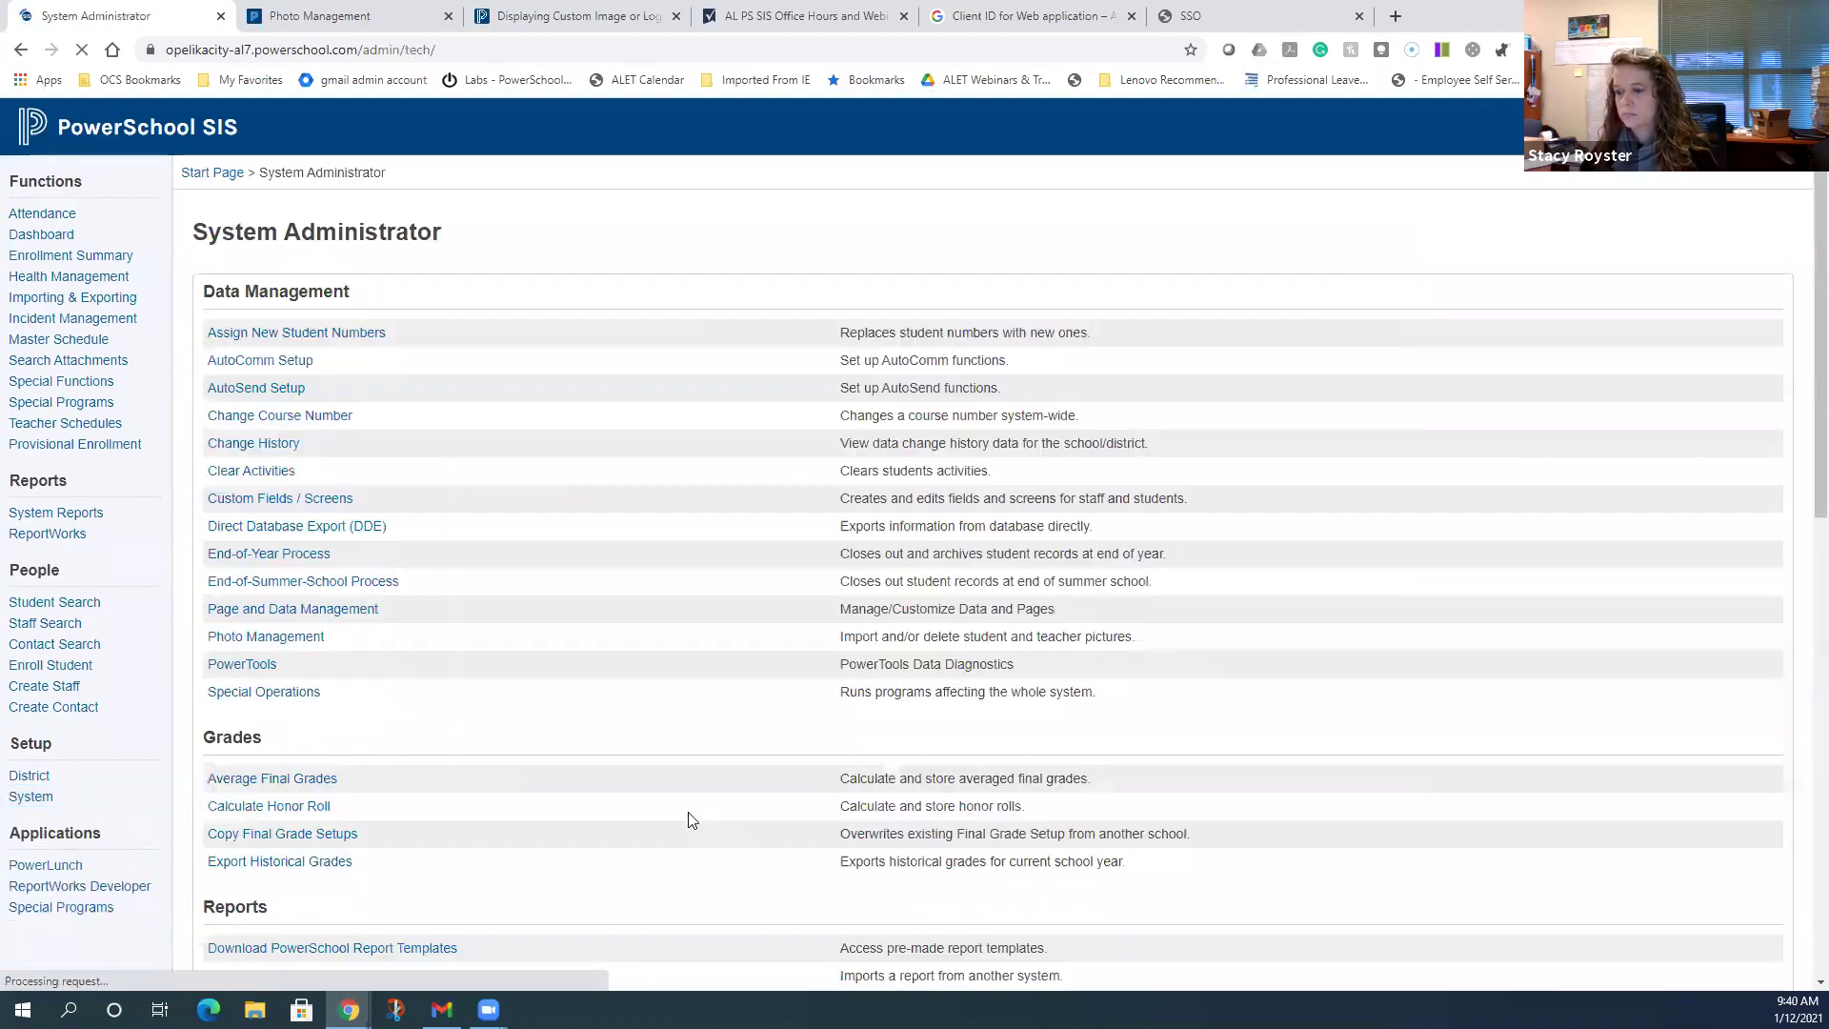
scroll(598, 652, down, 8)
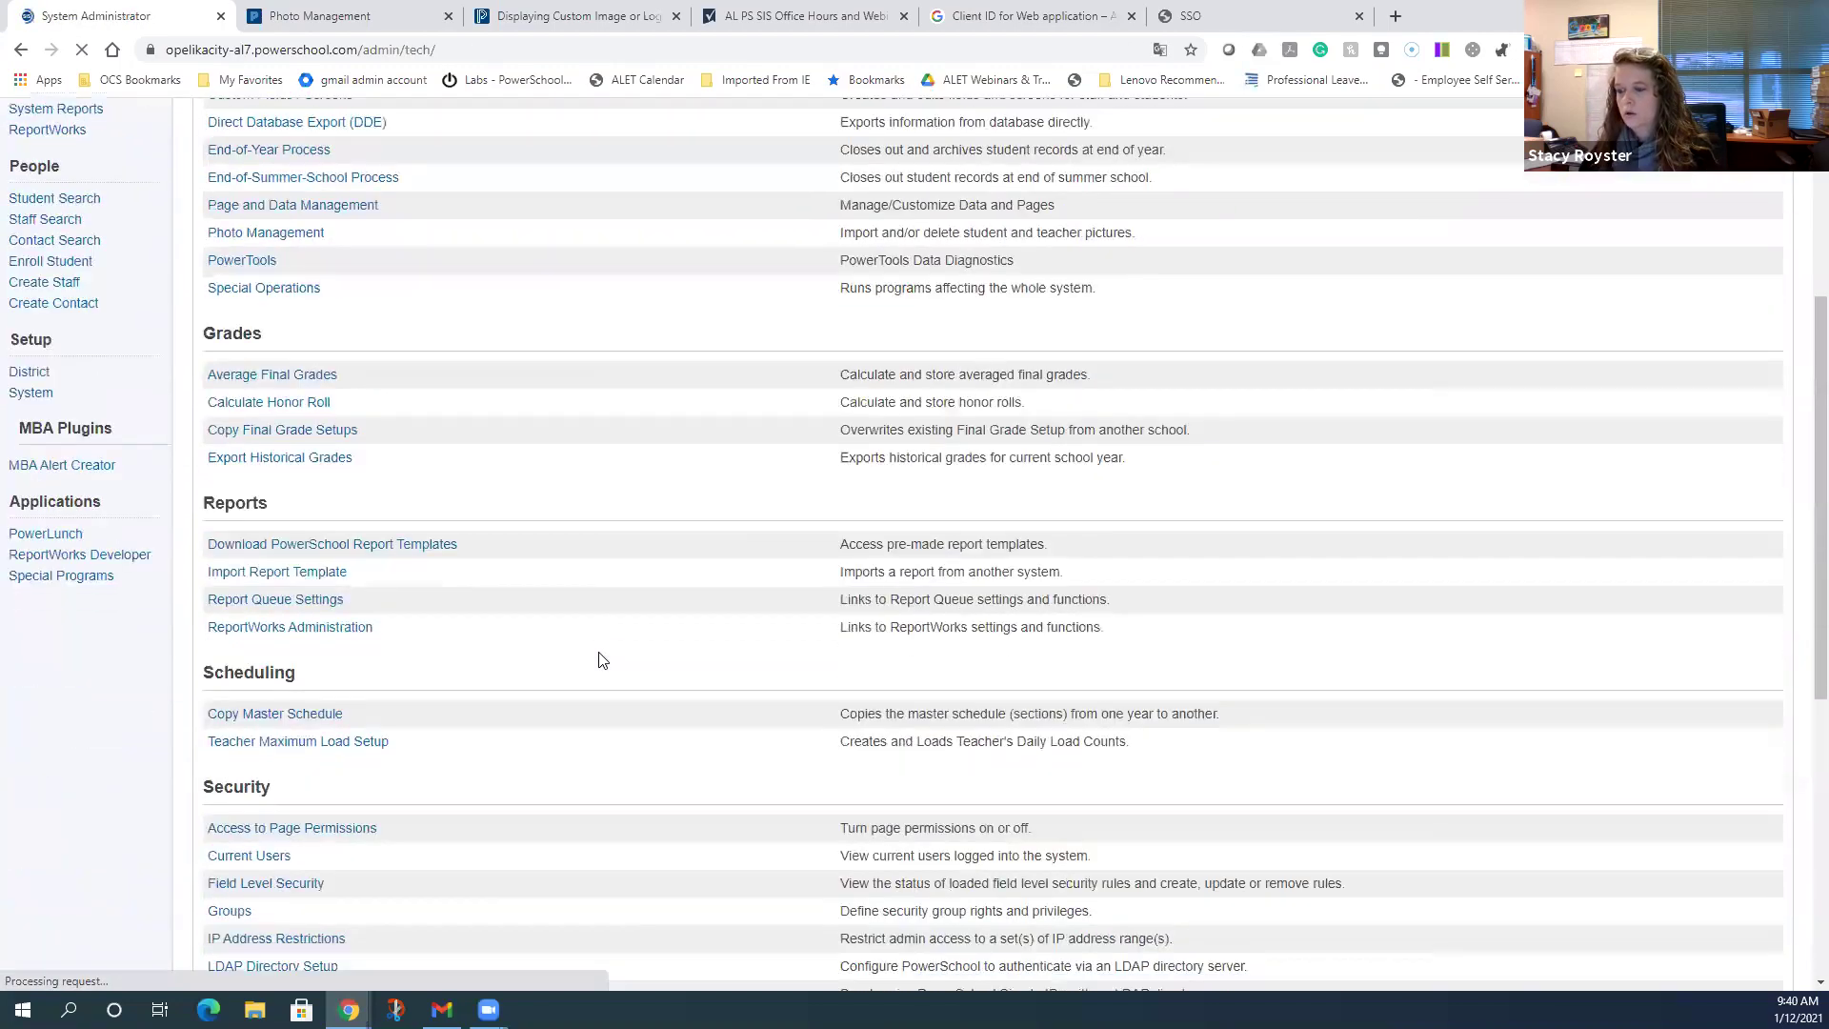
scroll(600, 659, down, 10)
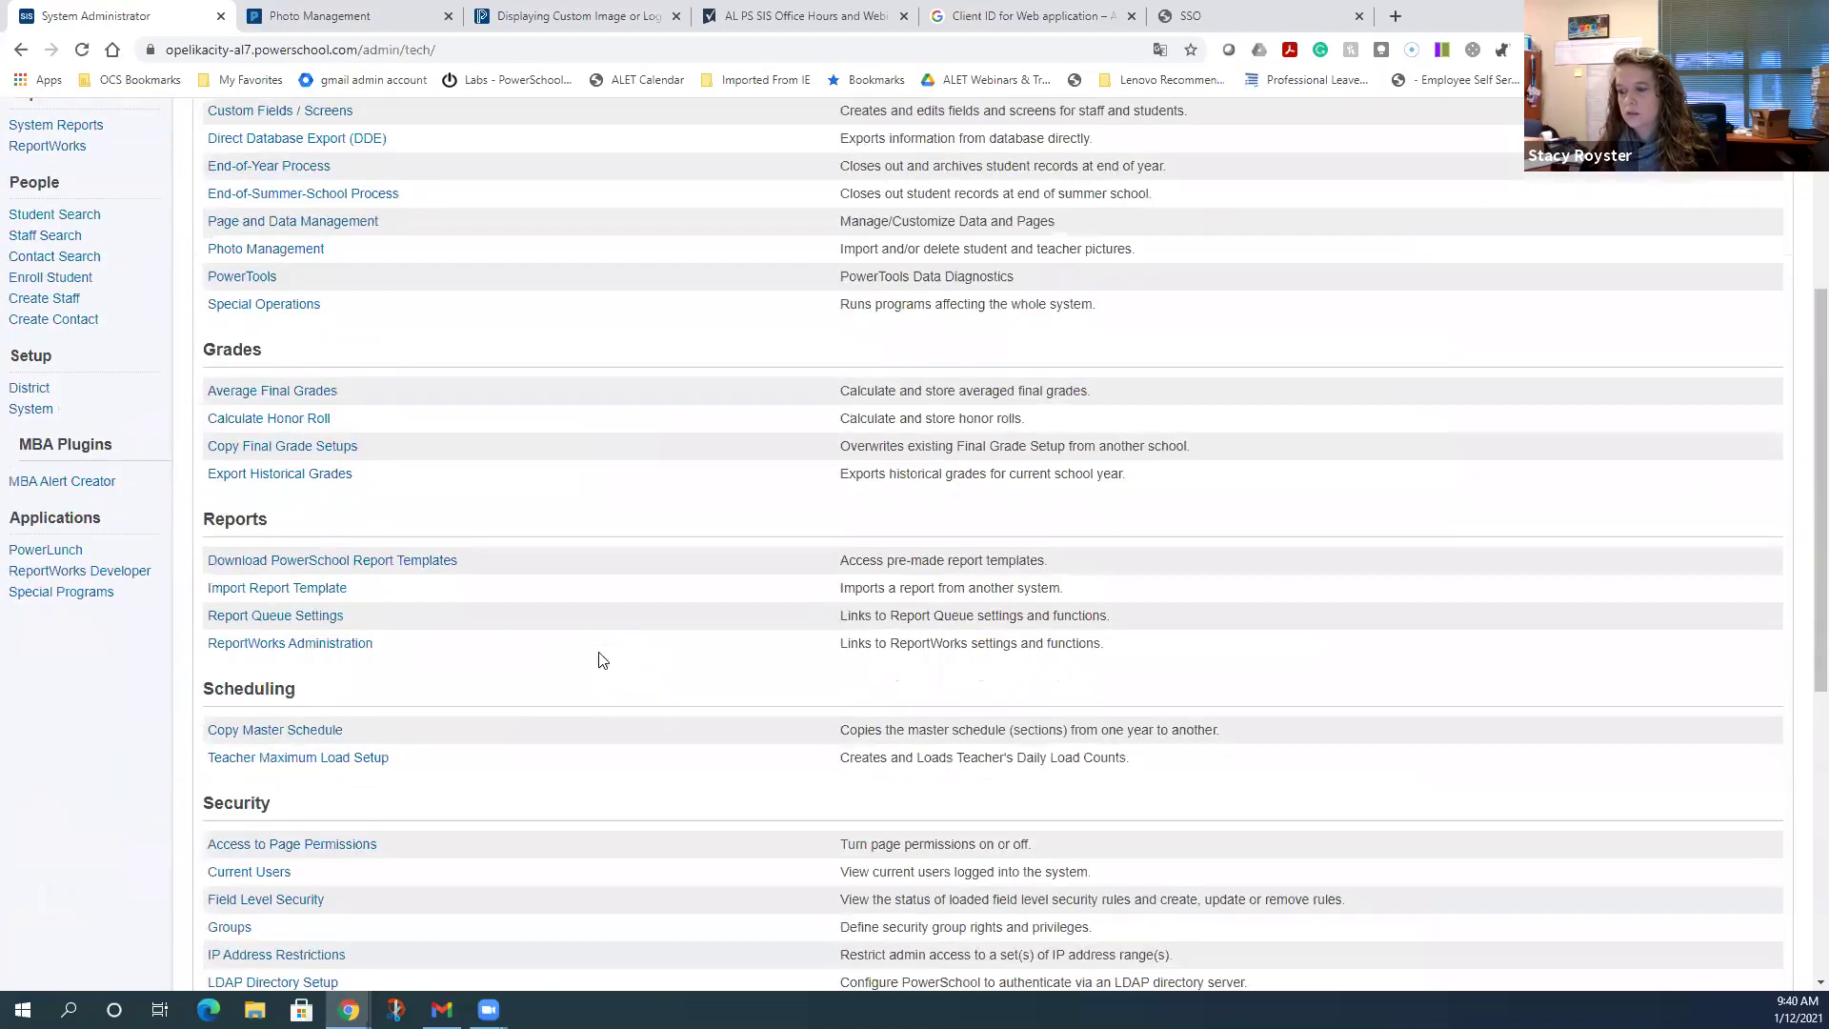
scroll(600, 659, down, 3)
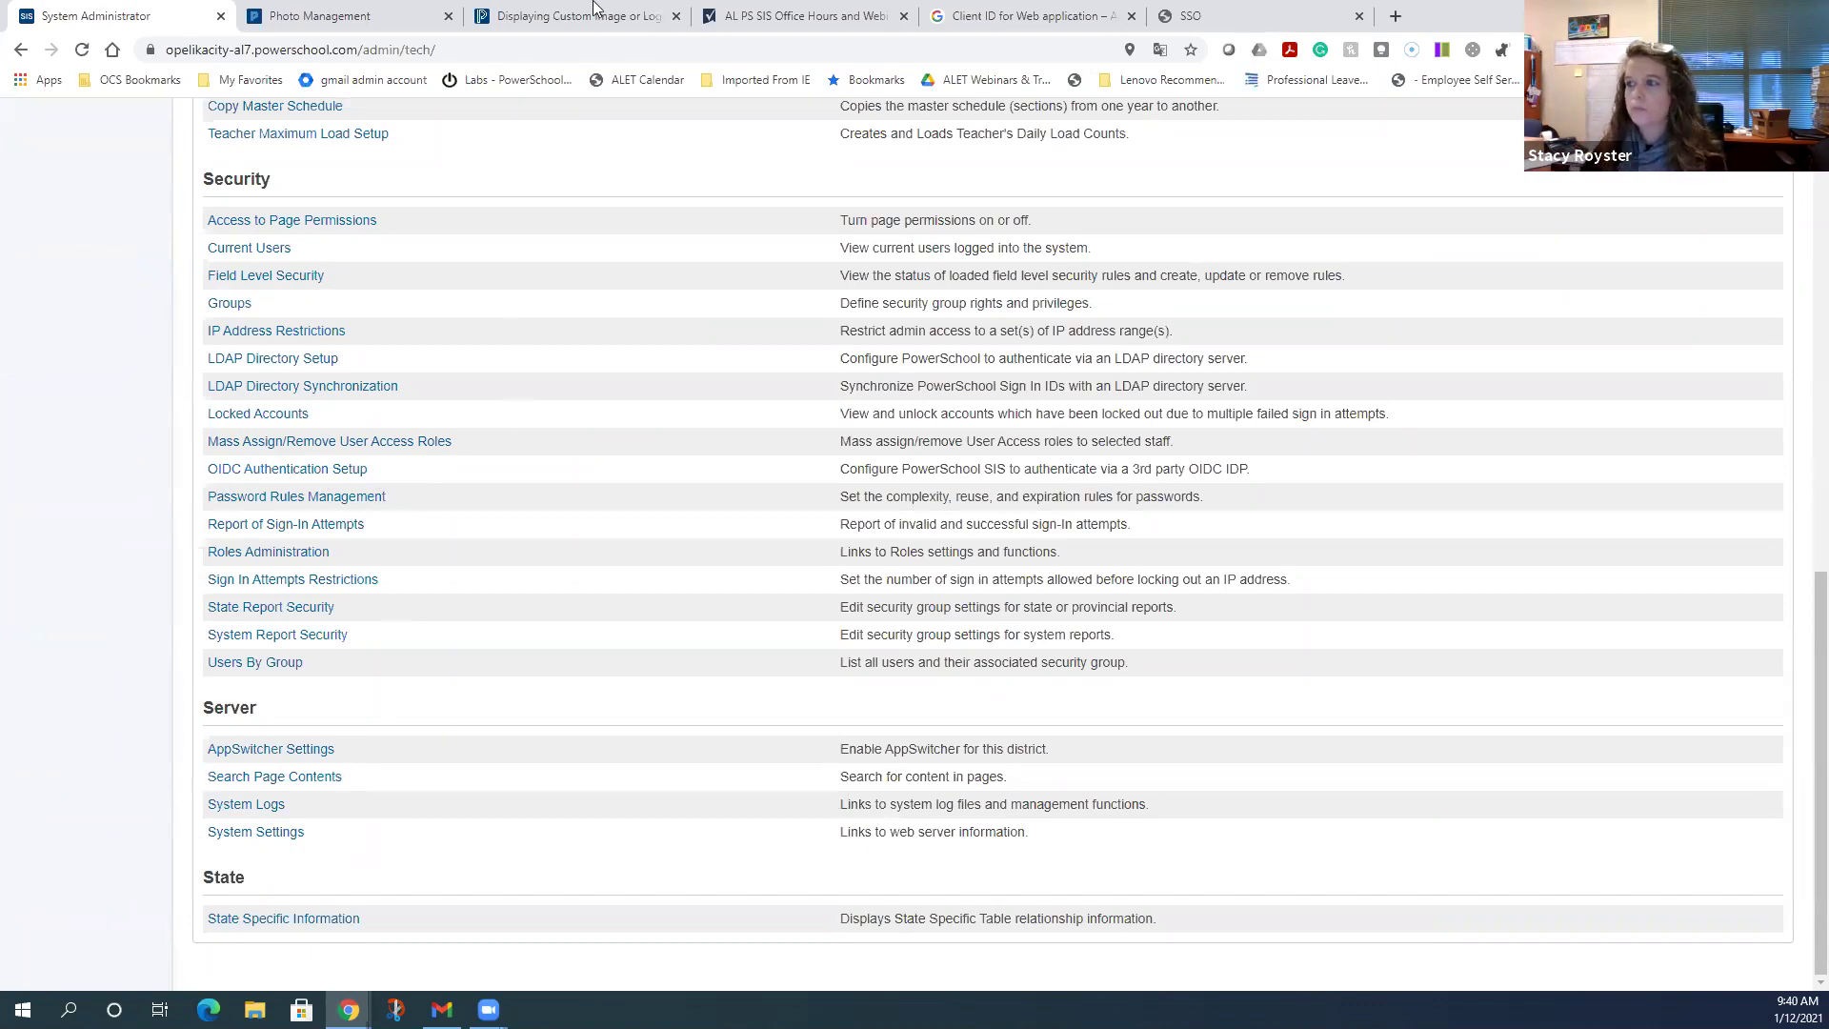
click(1017, 14)
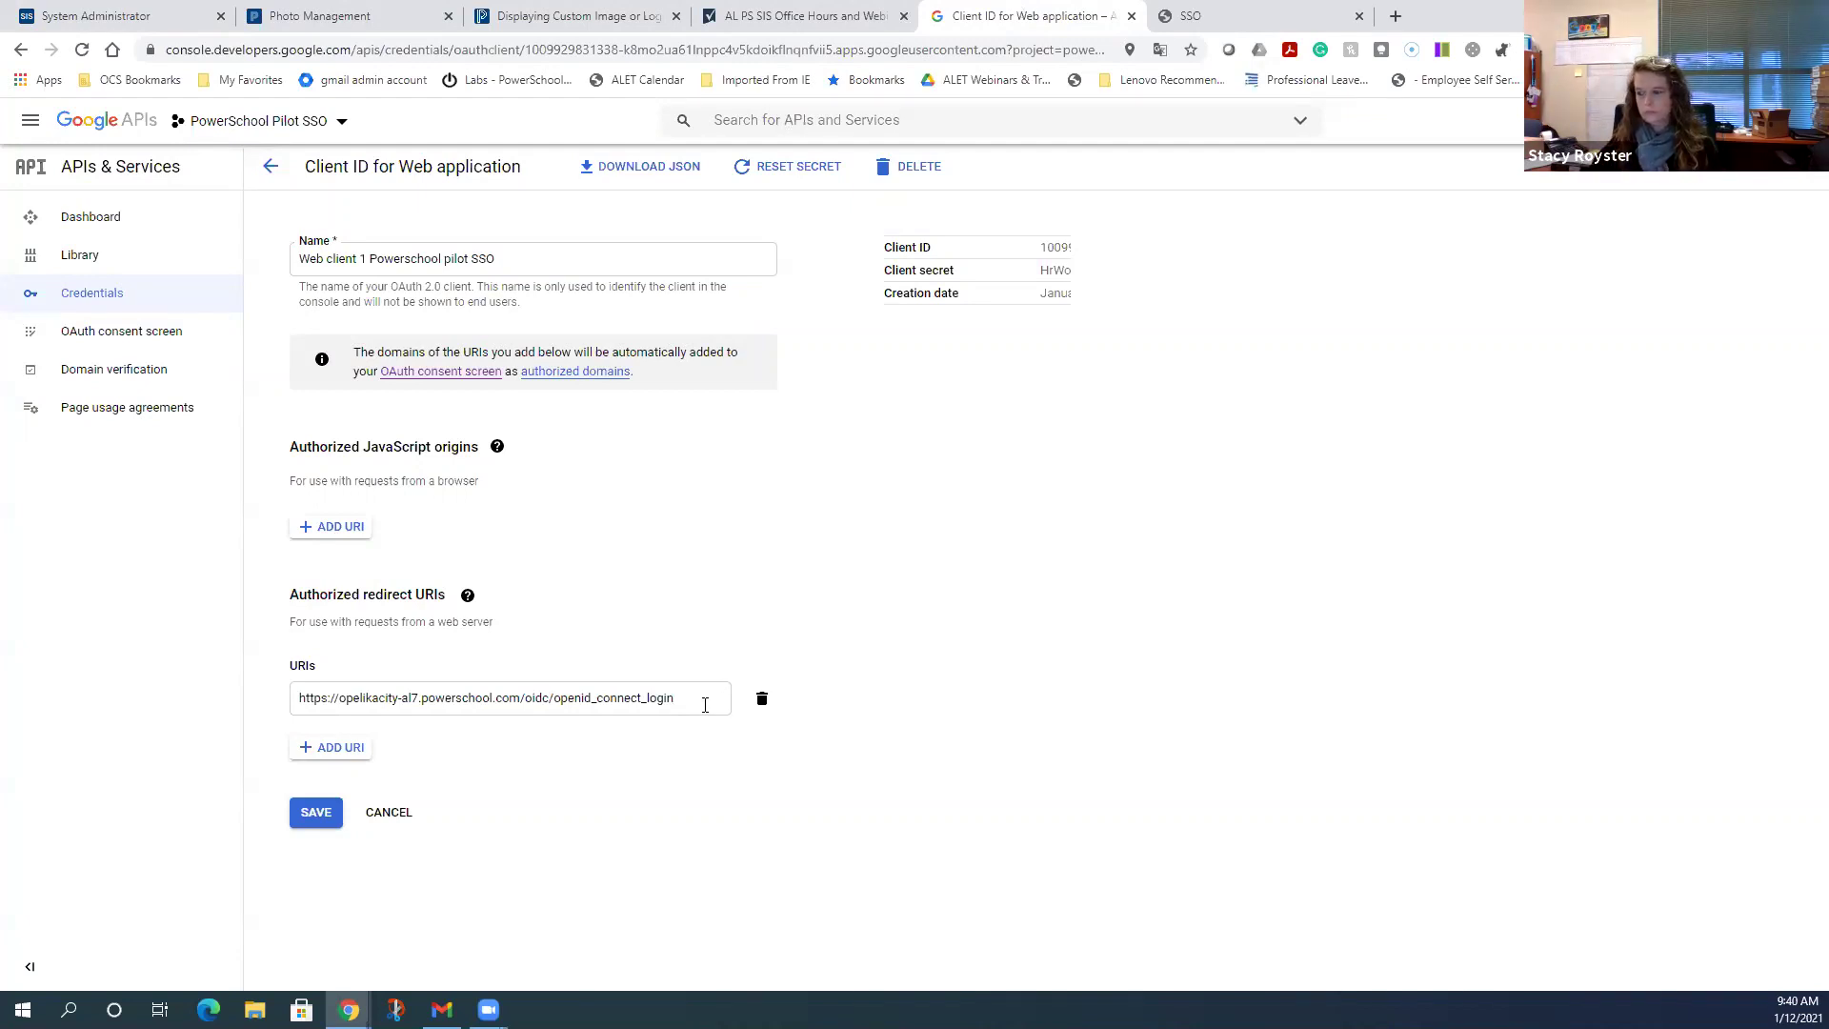
- Check the saved redirect URI on the Web client 1 Powerschool pilot SSO client, then return to PowerSchool
drag(705, 703, 244, 684)
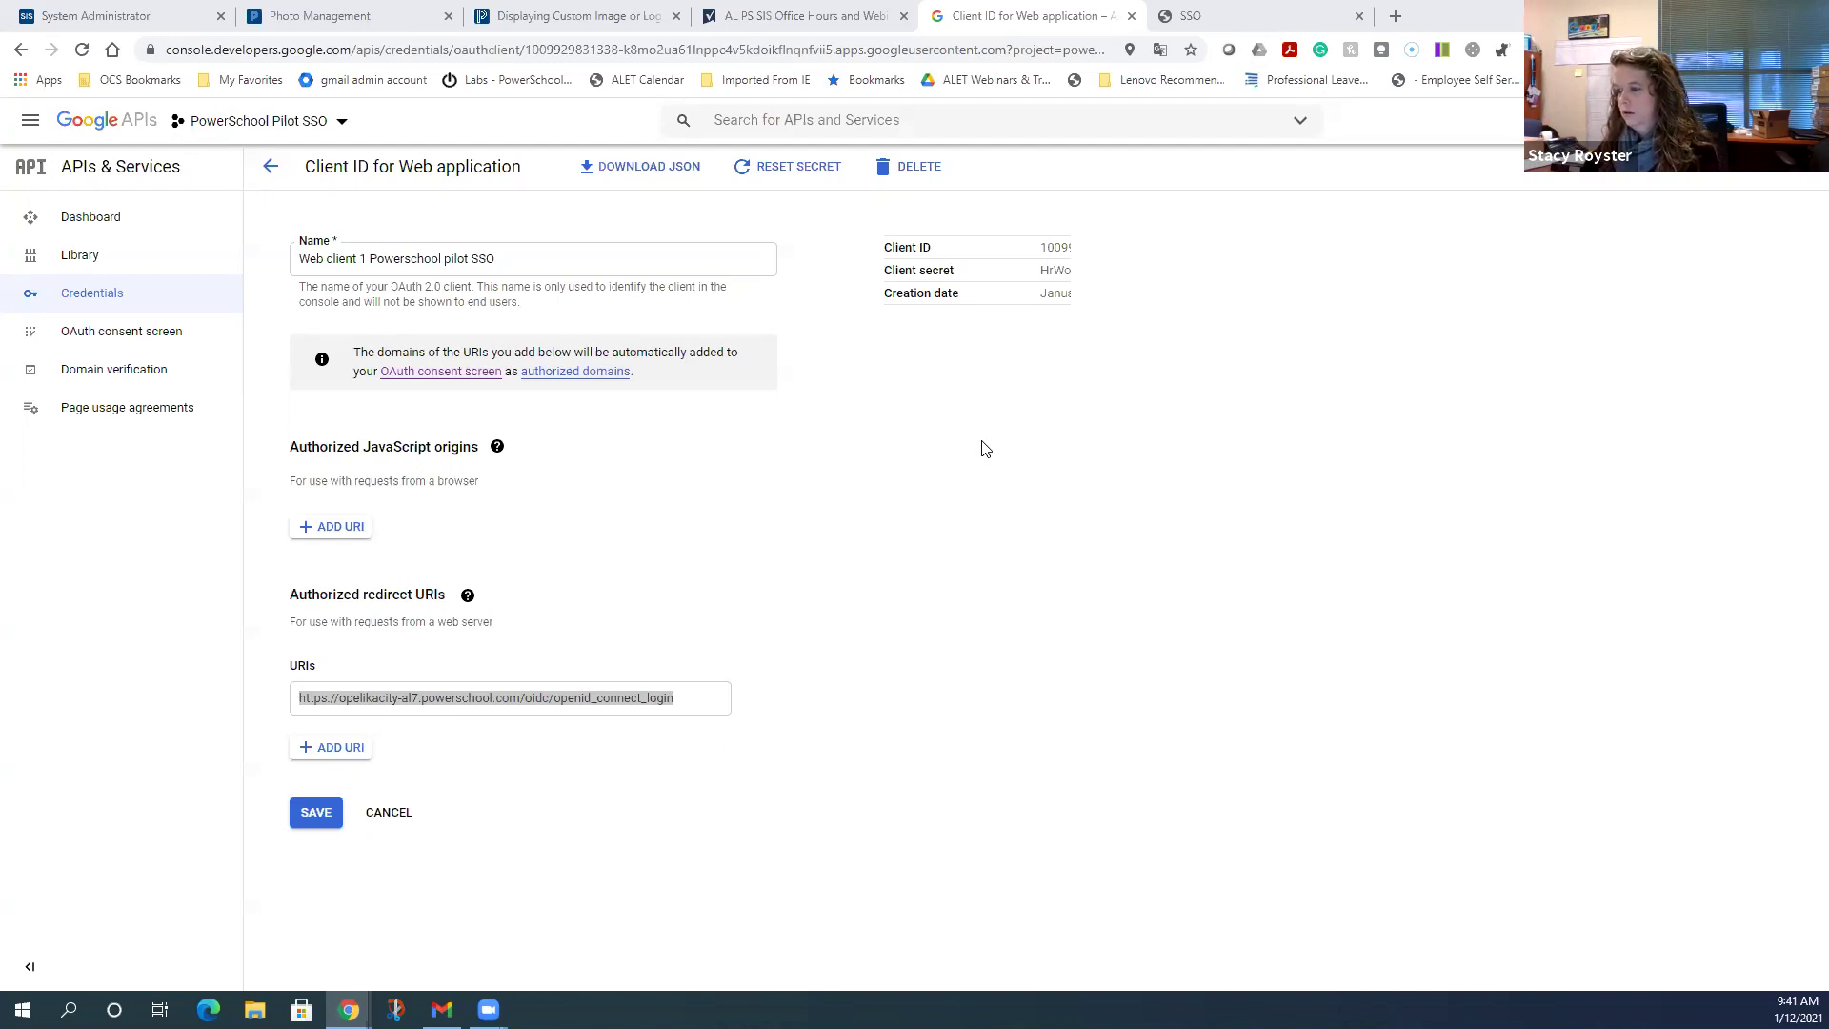
click(952, 685)
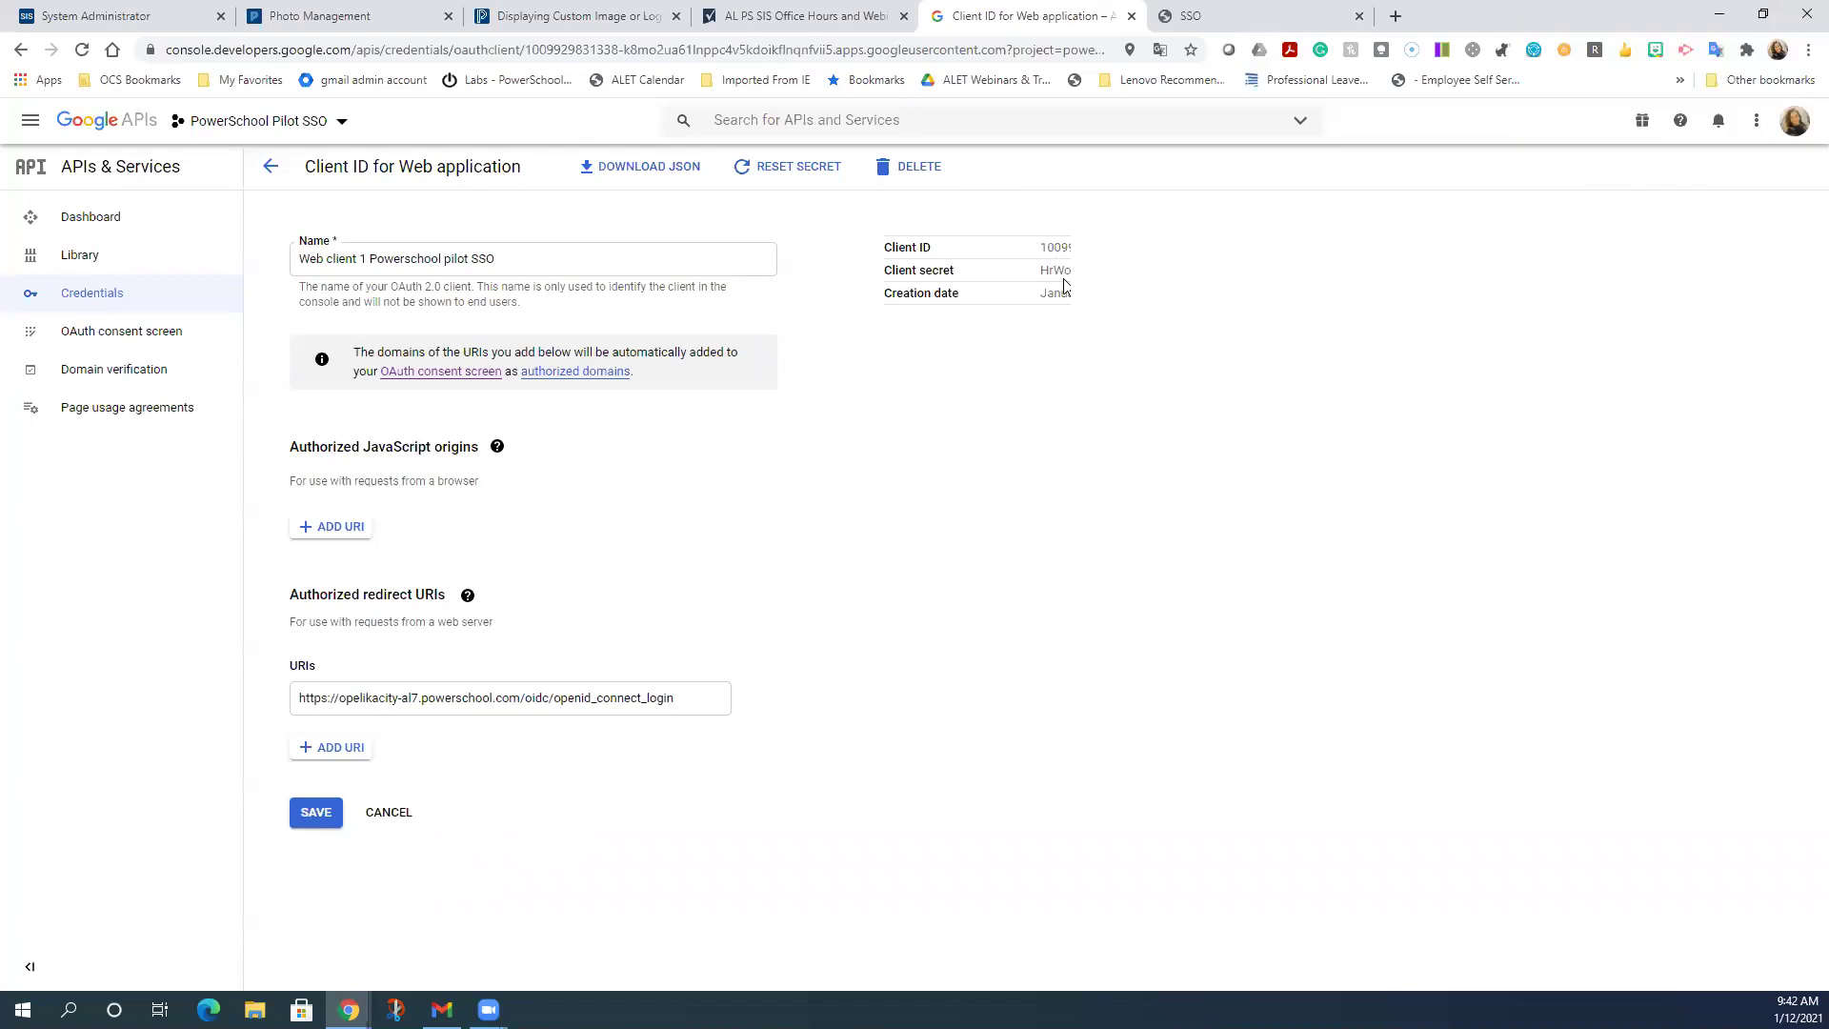
click(82, 307)
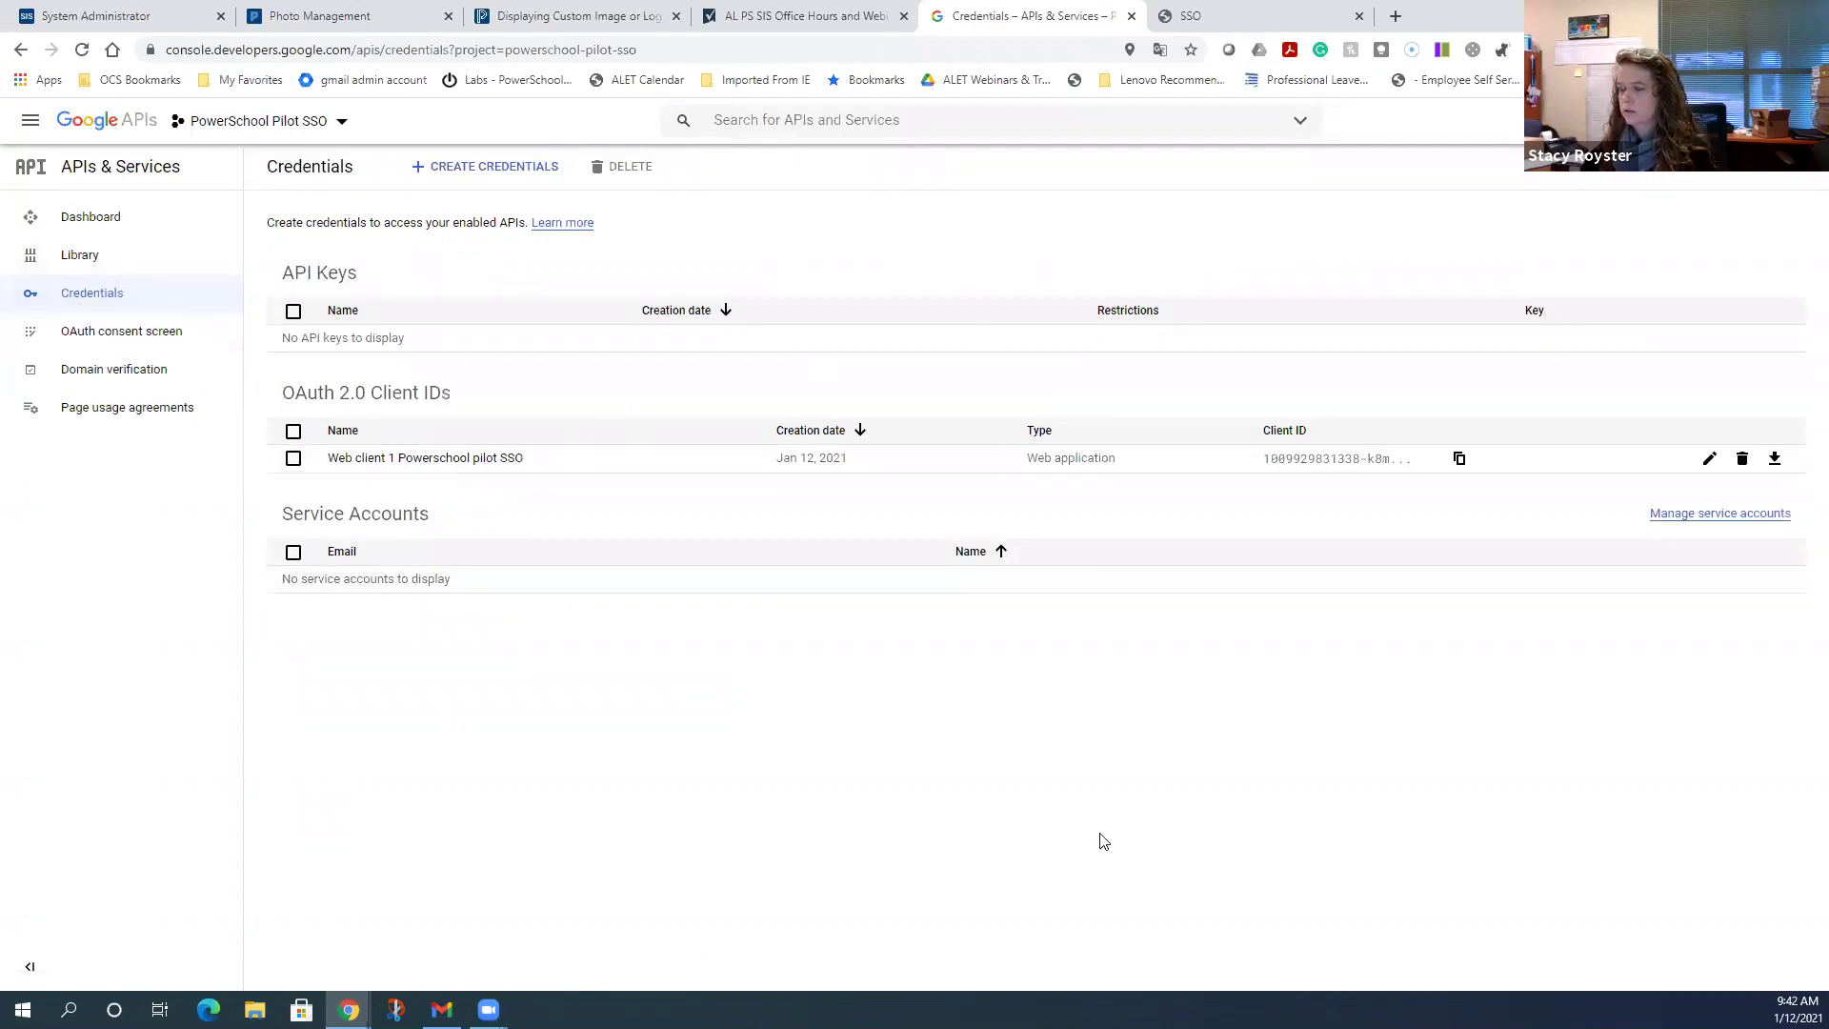
click(428, 459)
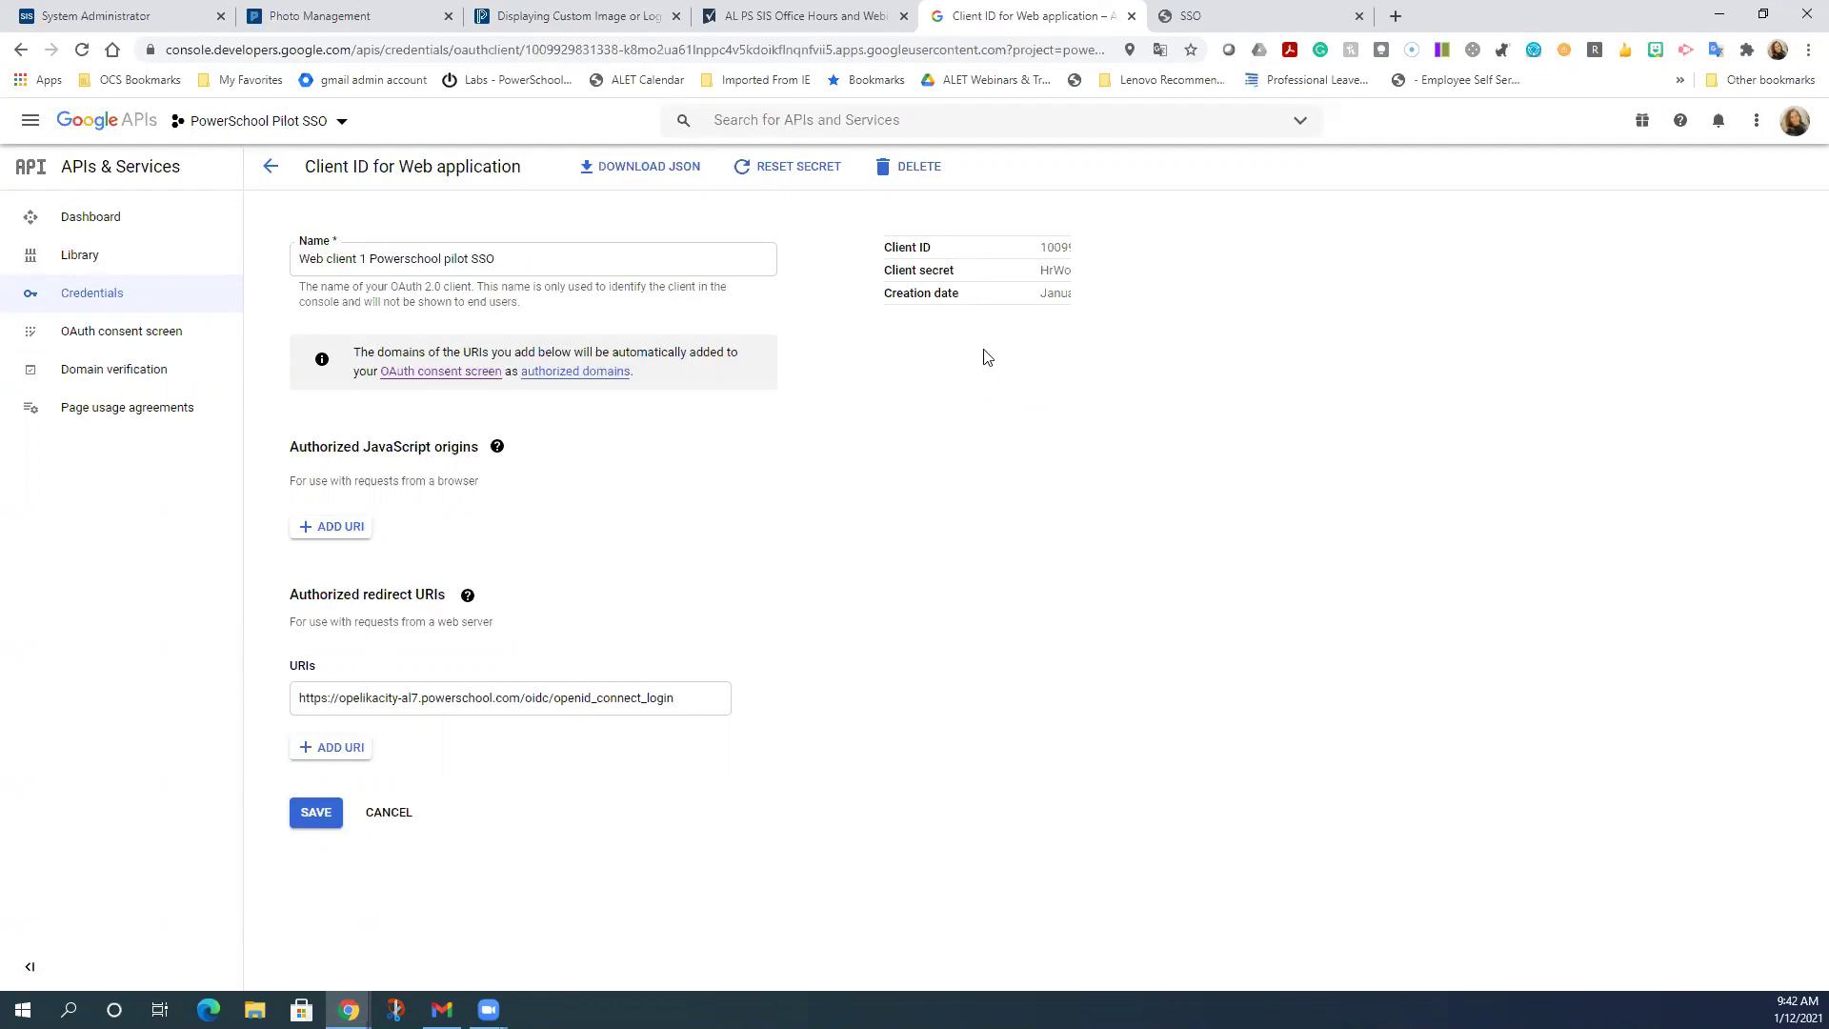
click(278, 173)
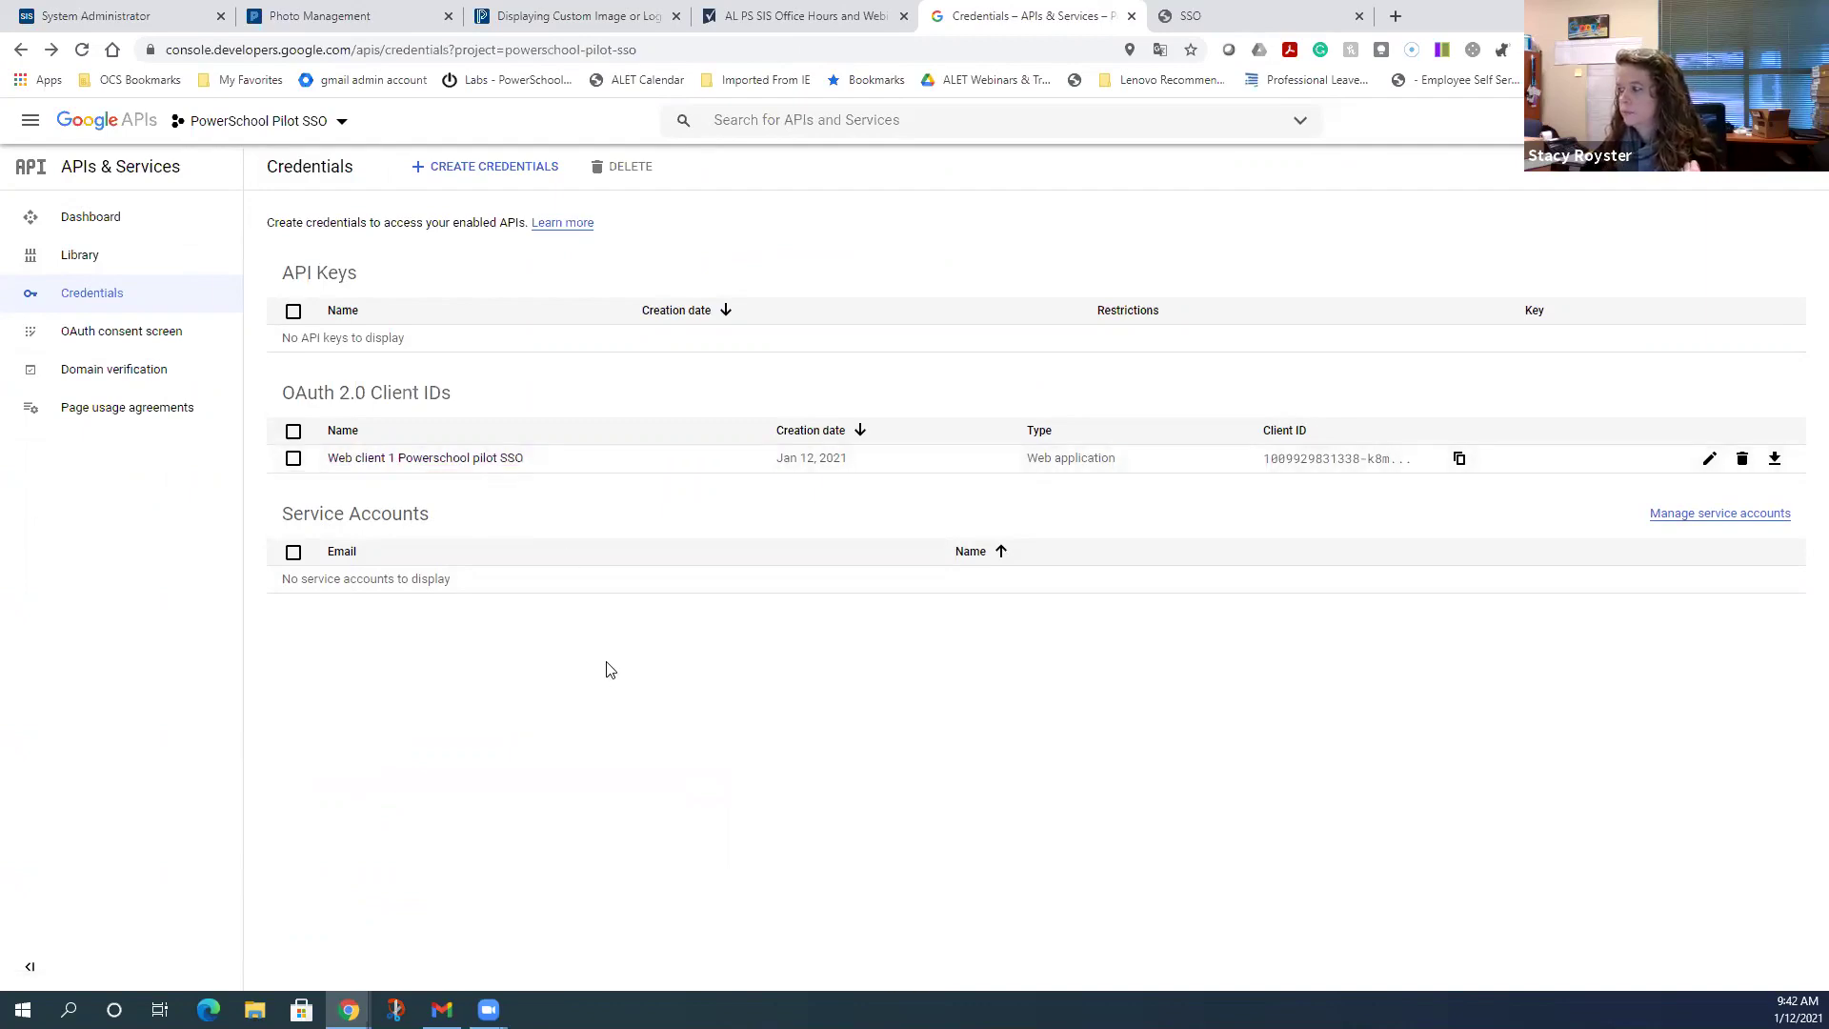
click(100, 17)
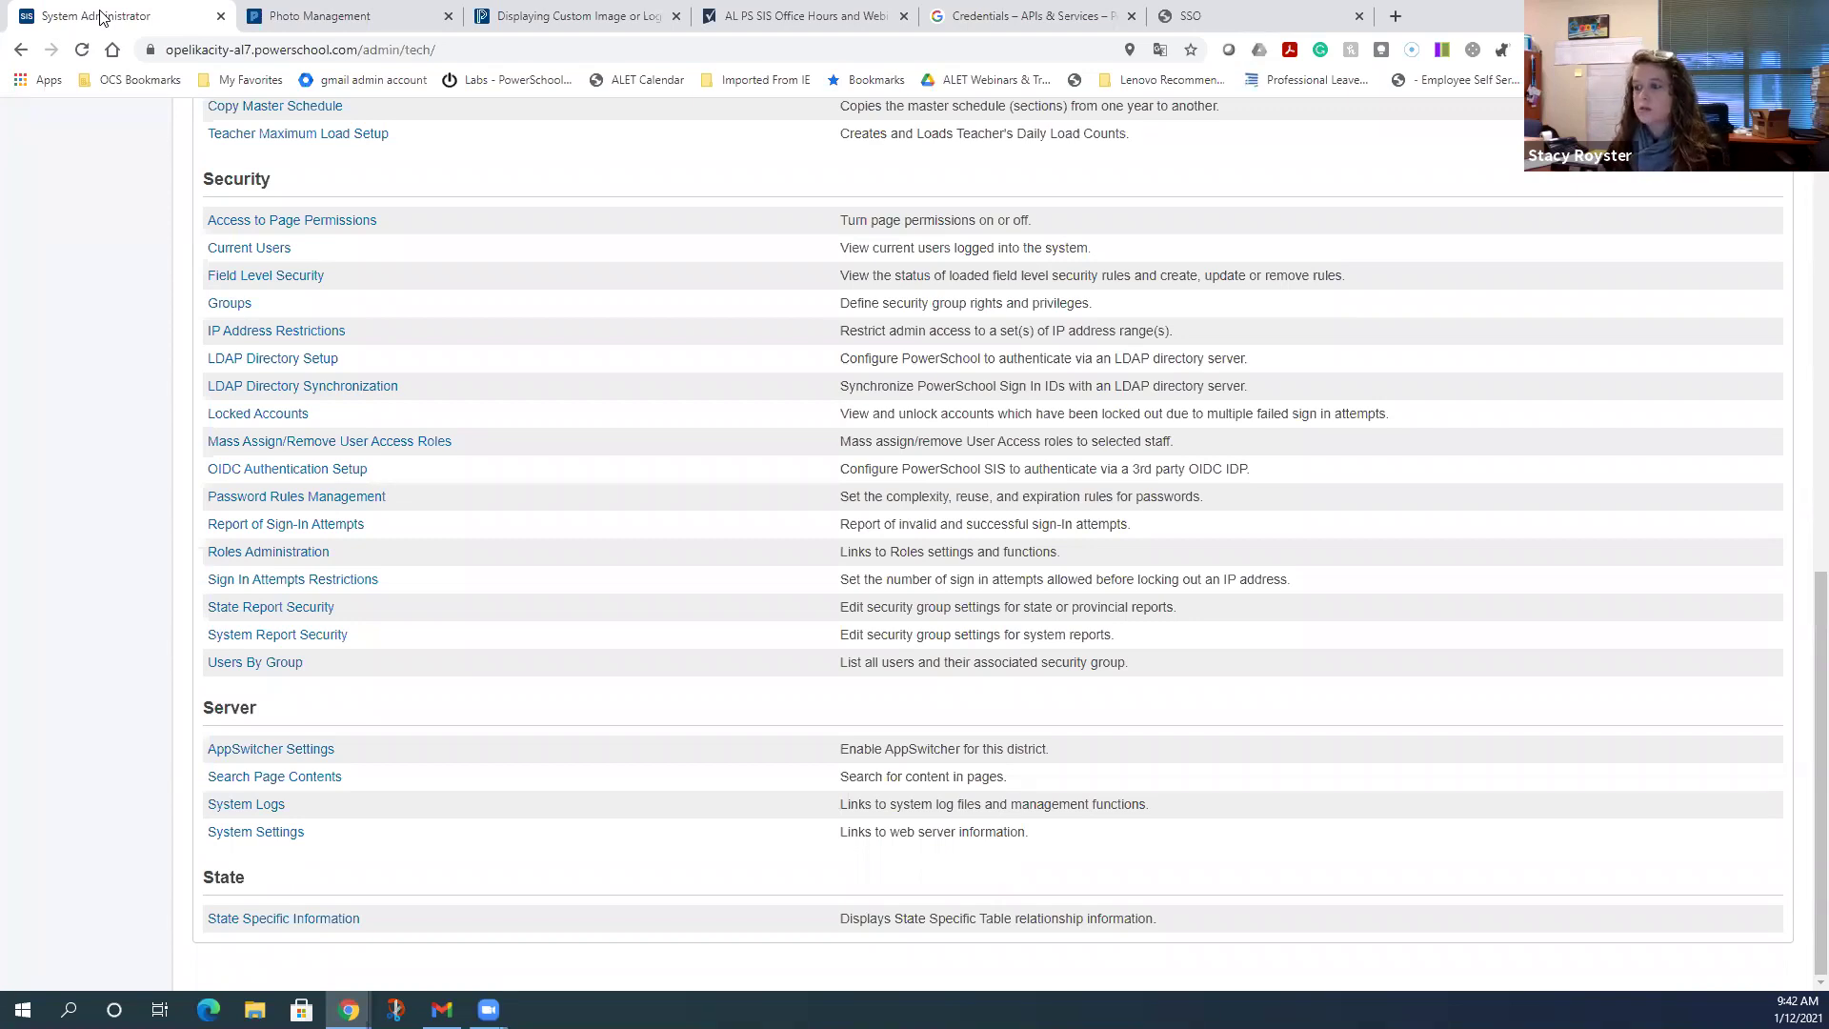
- Open OIDC Authentication Setup from the Security section of System Administrator
click(255, 473)
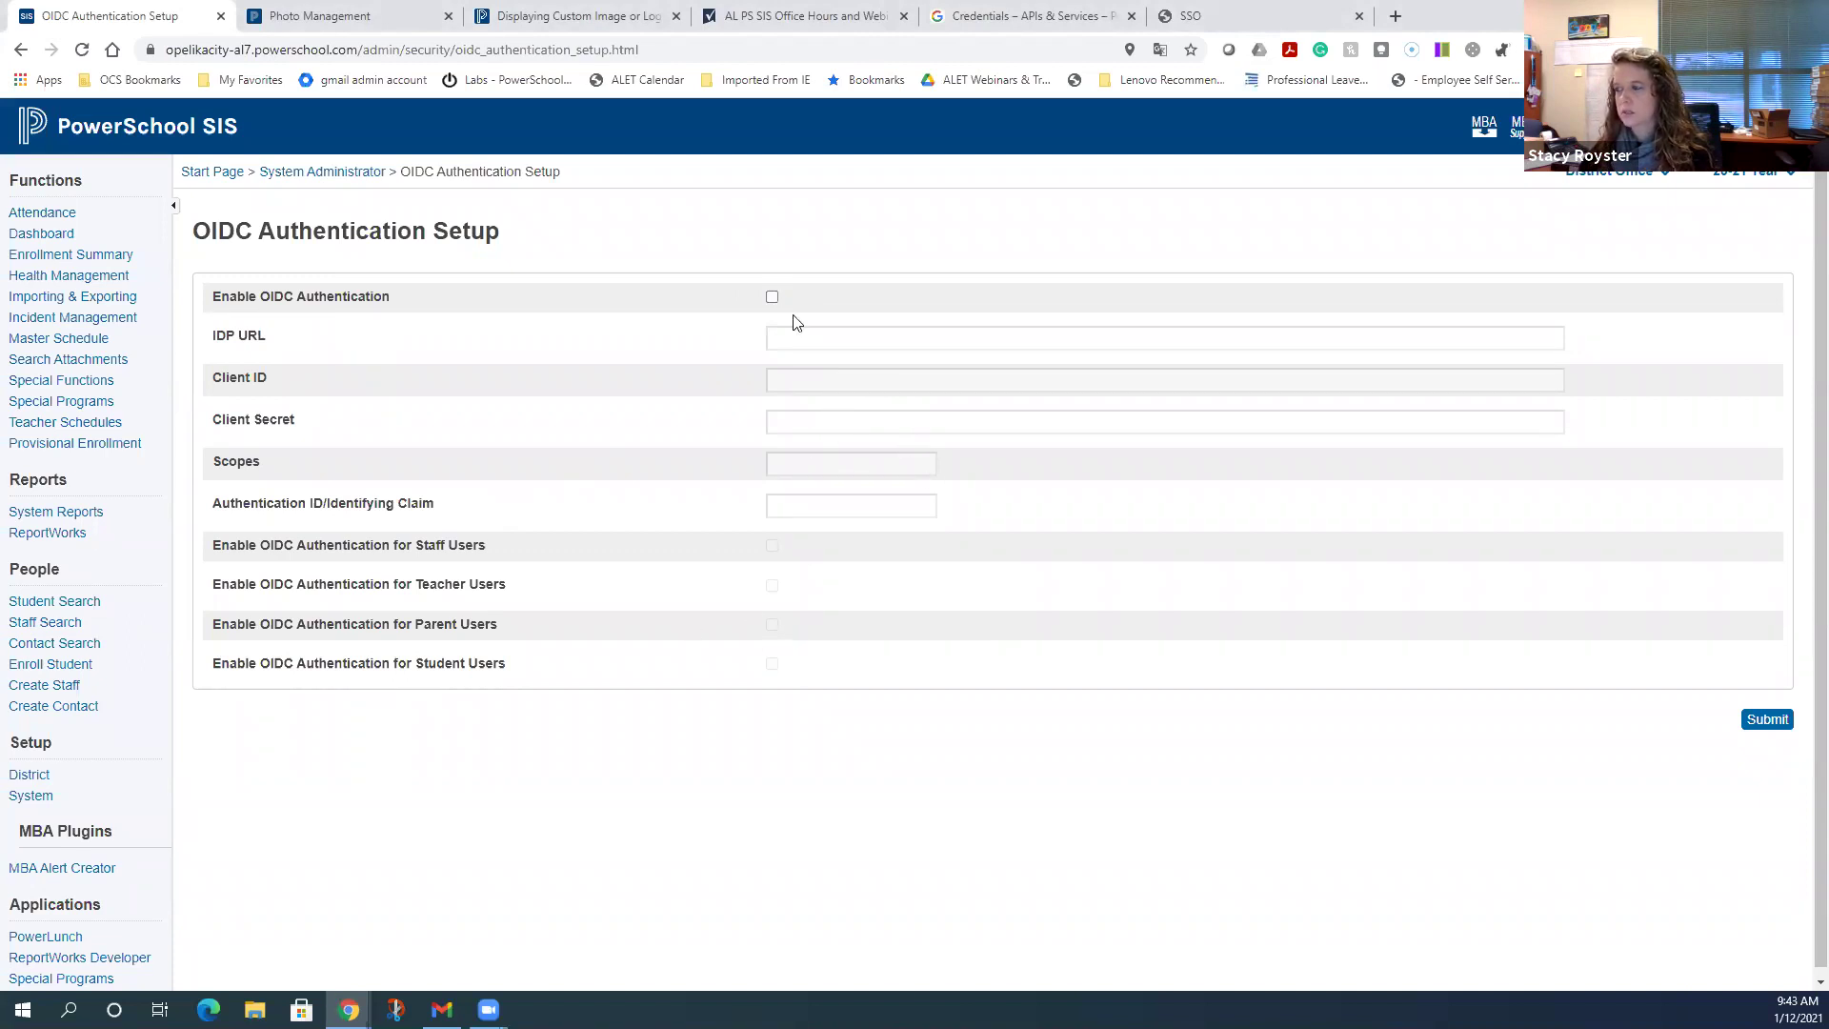
click(772, 296)
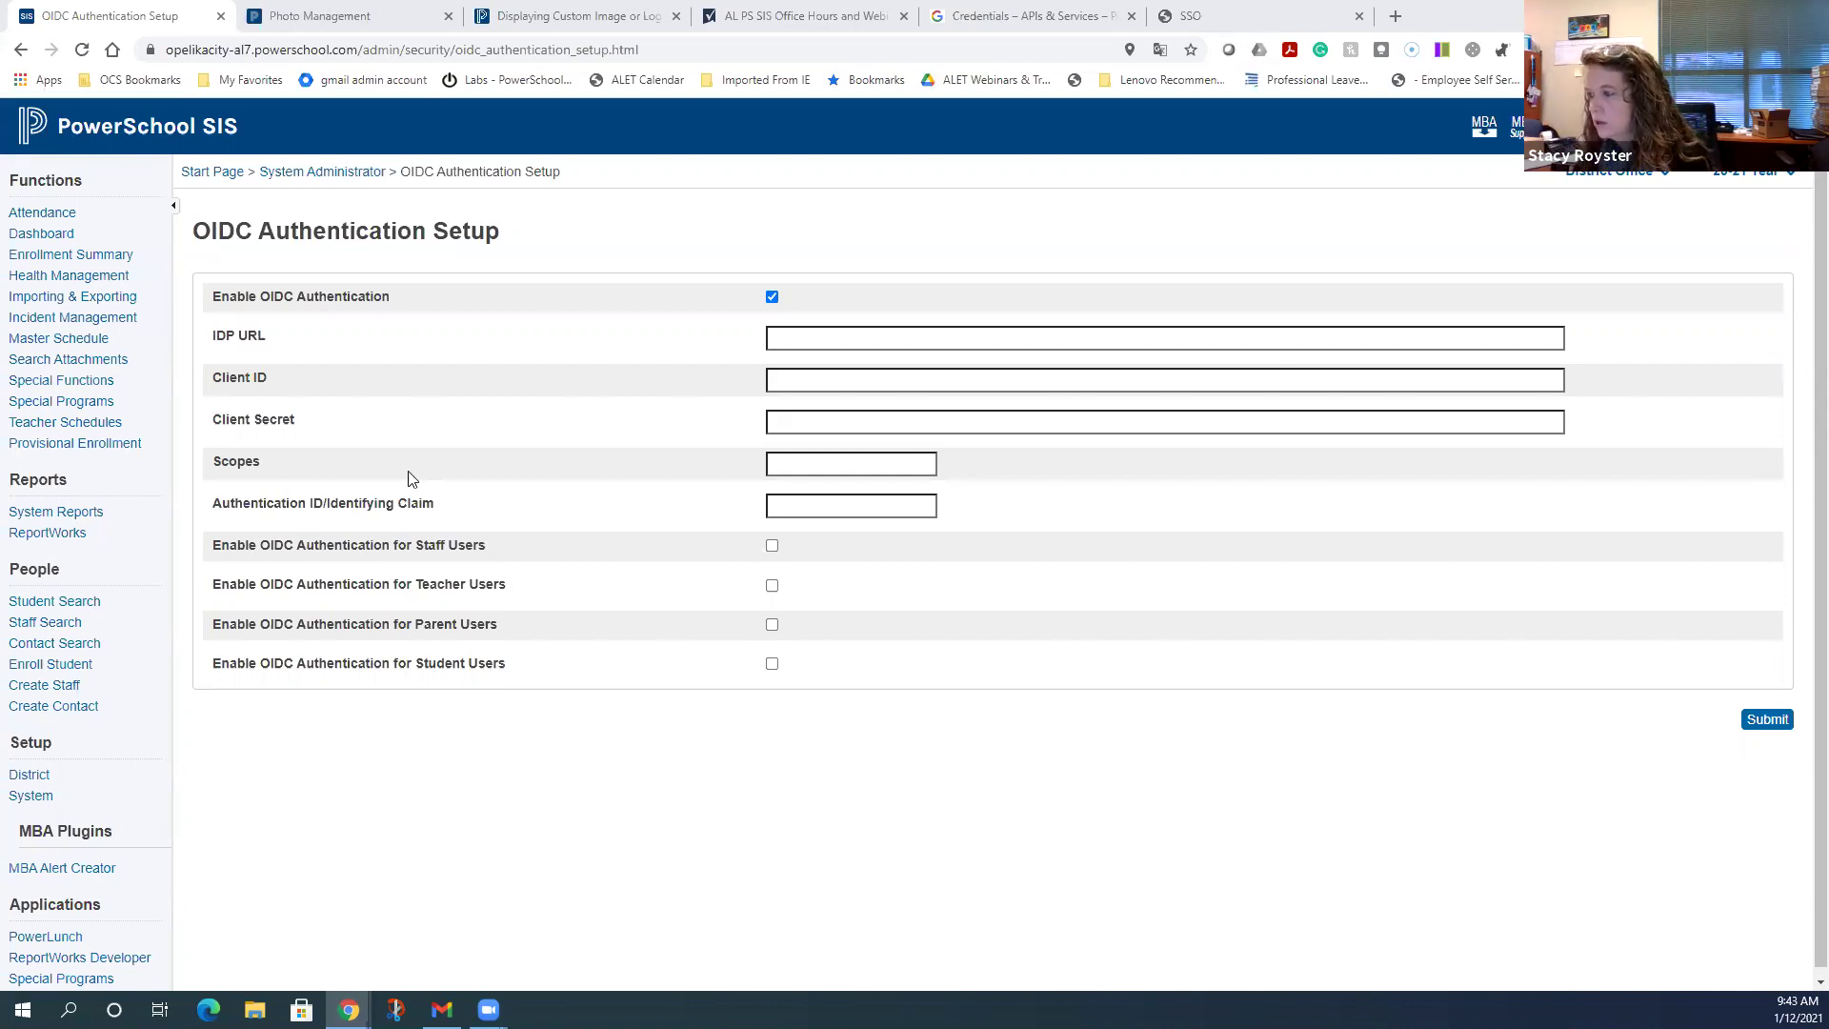
click(941, 339)
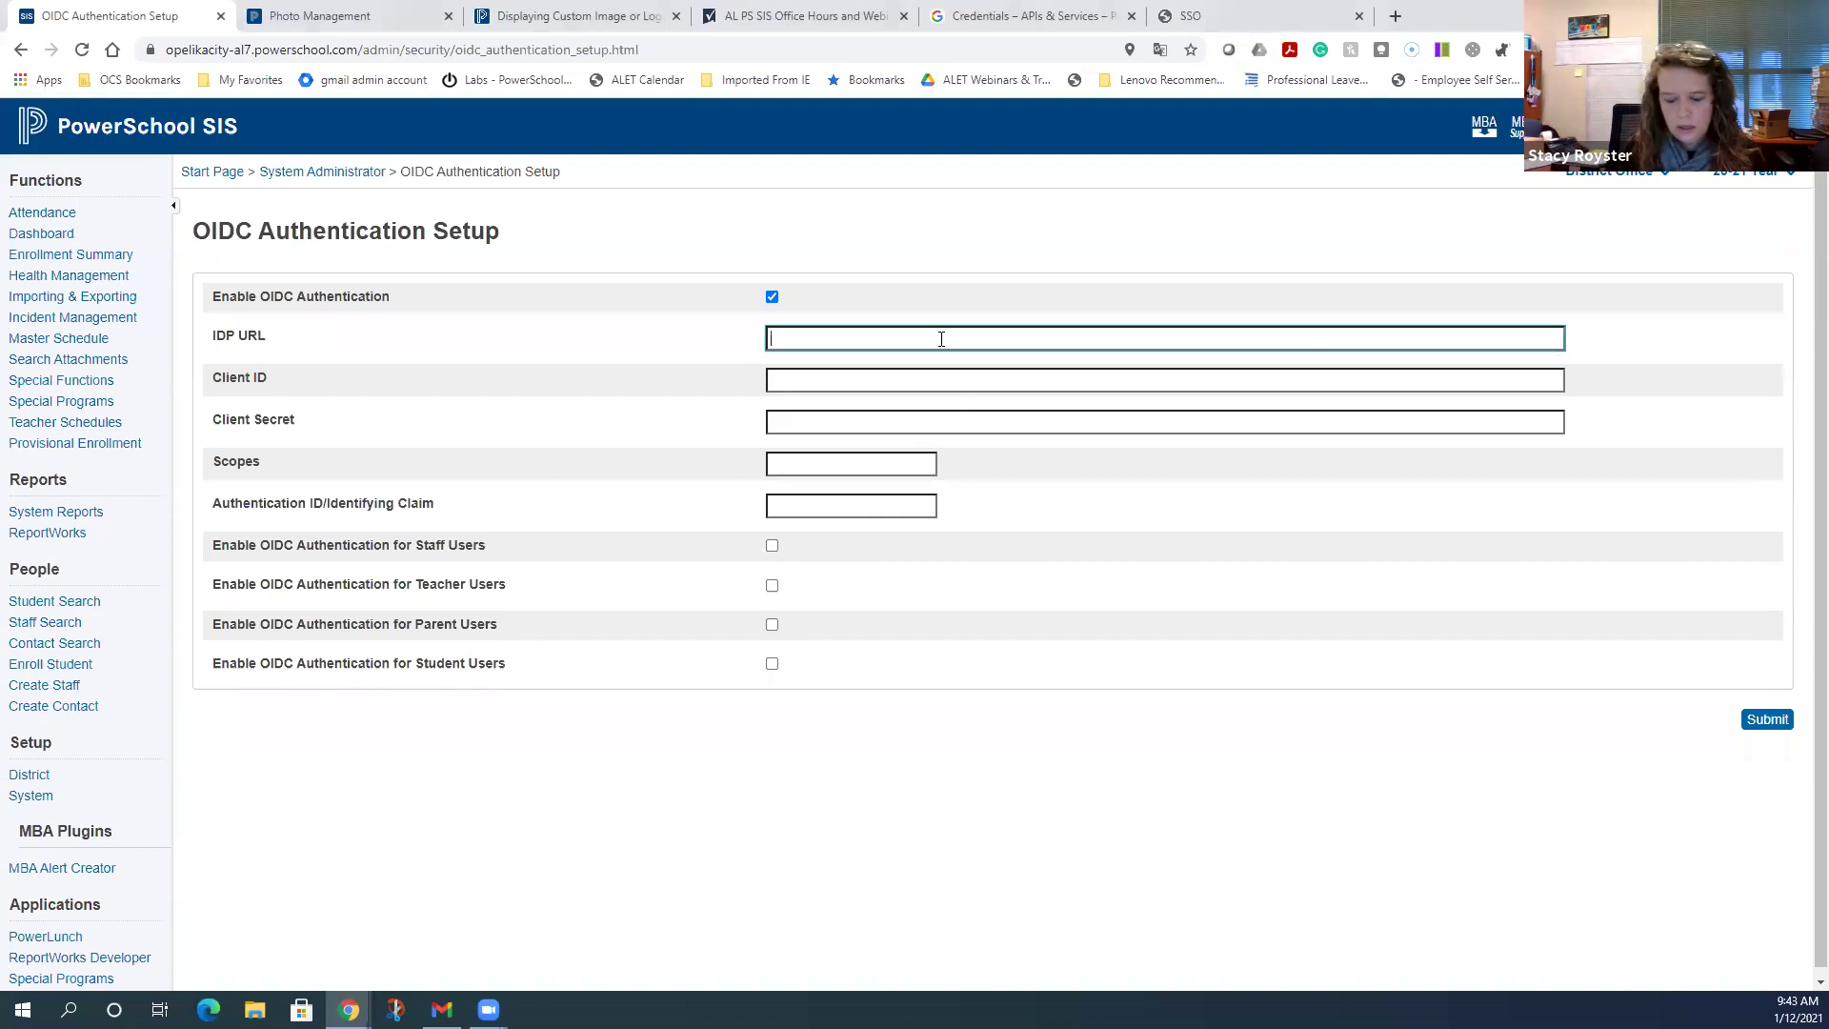
text(https:)
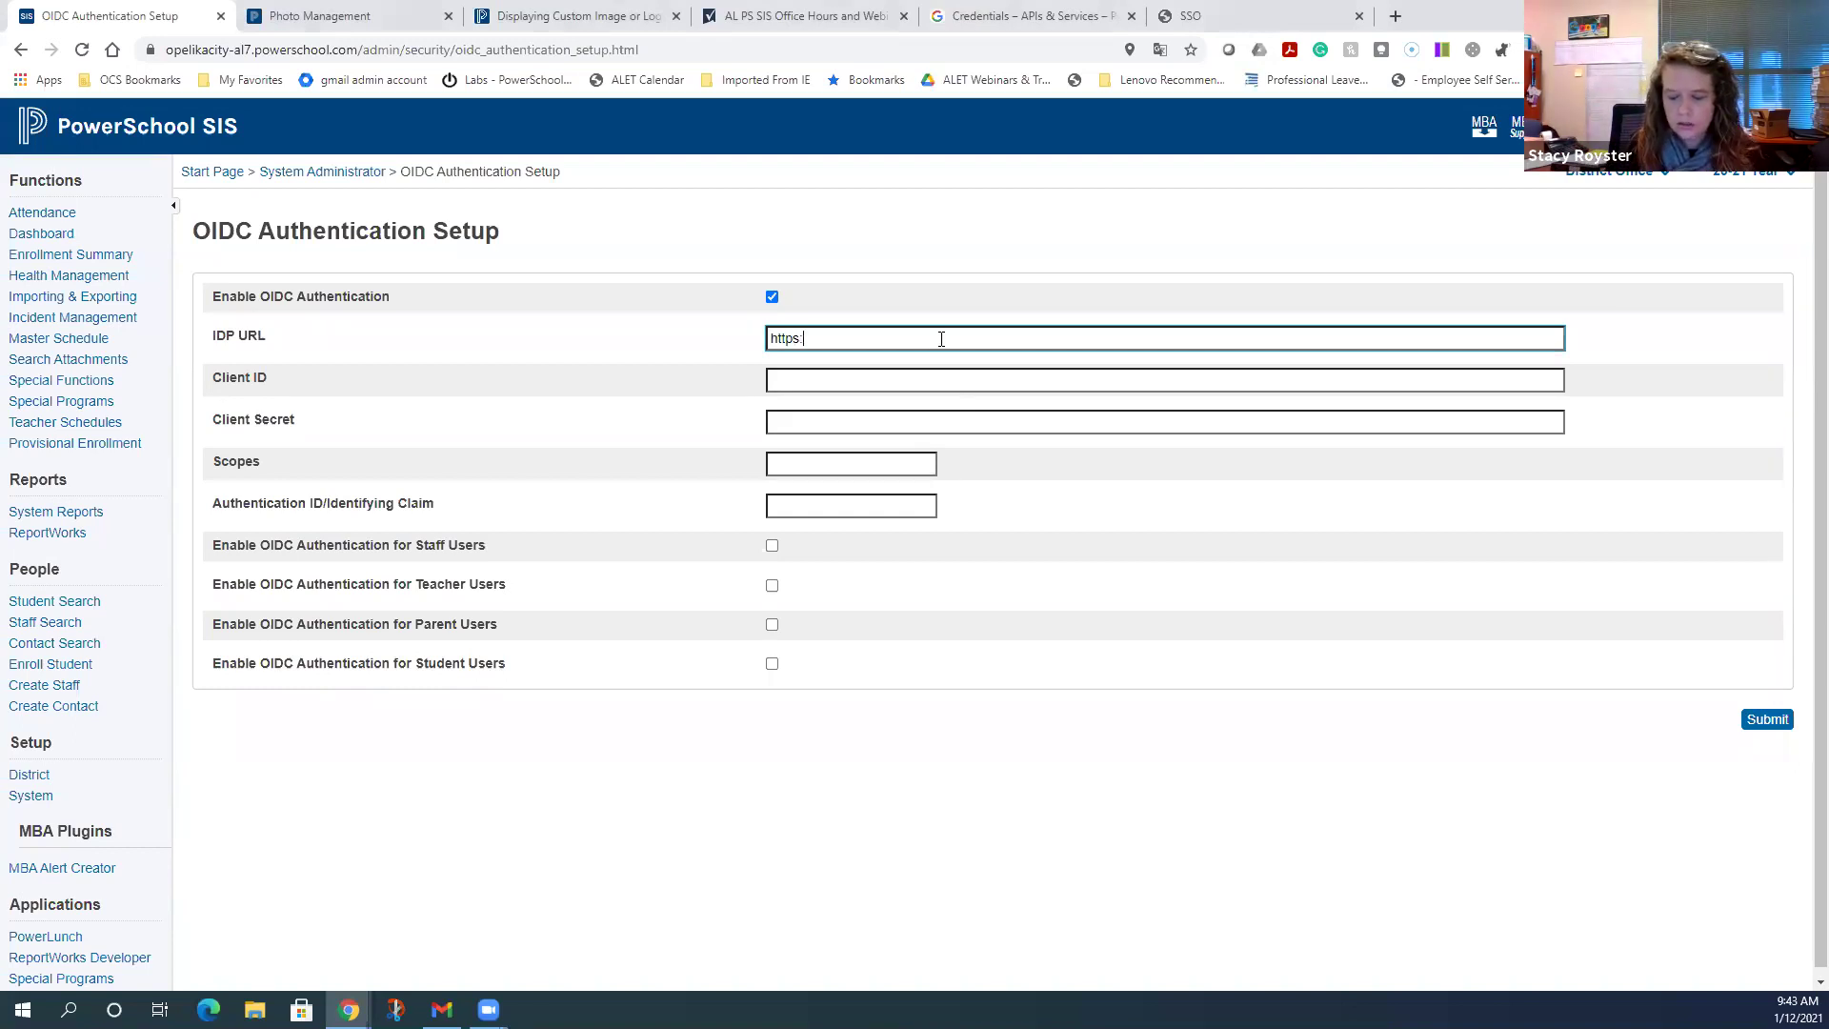
text(//acc)
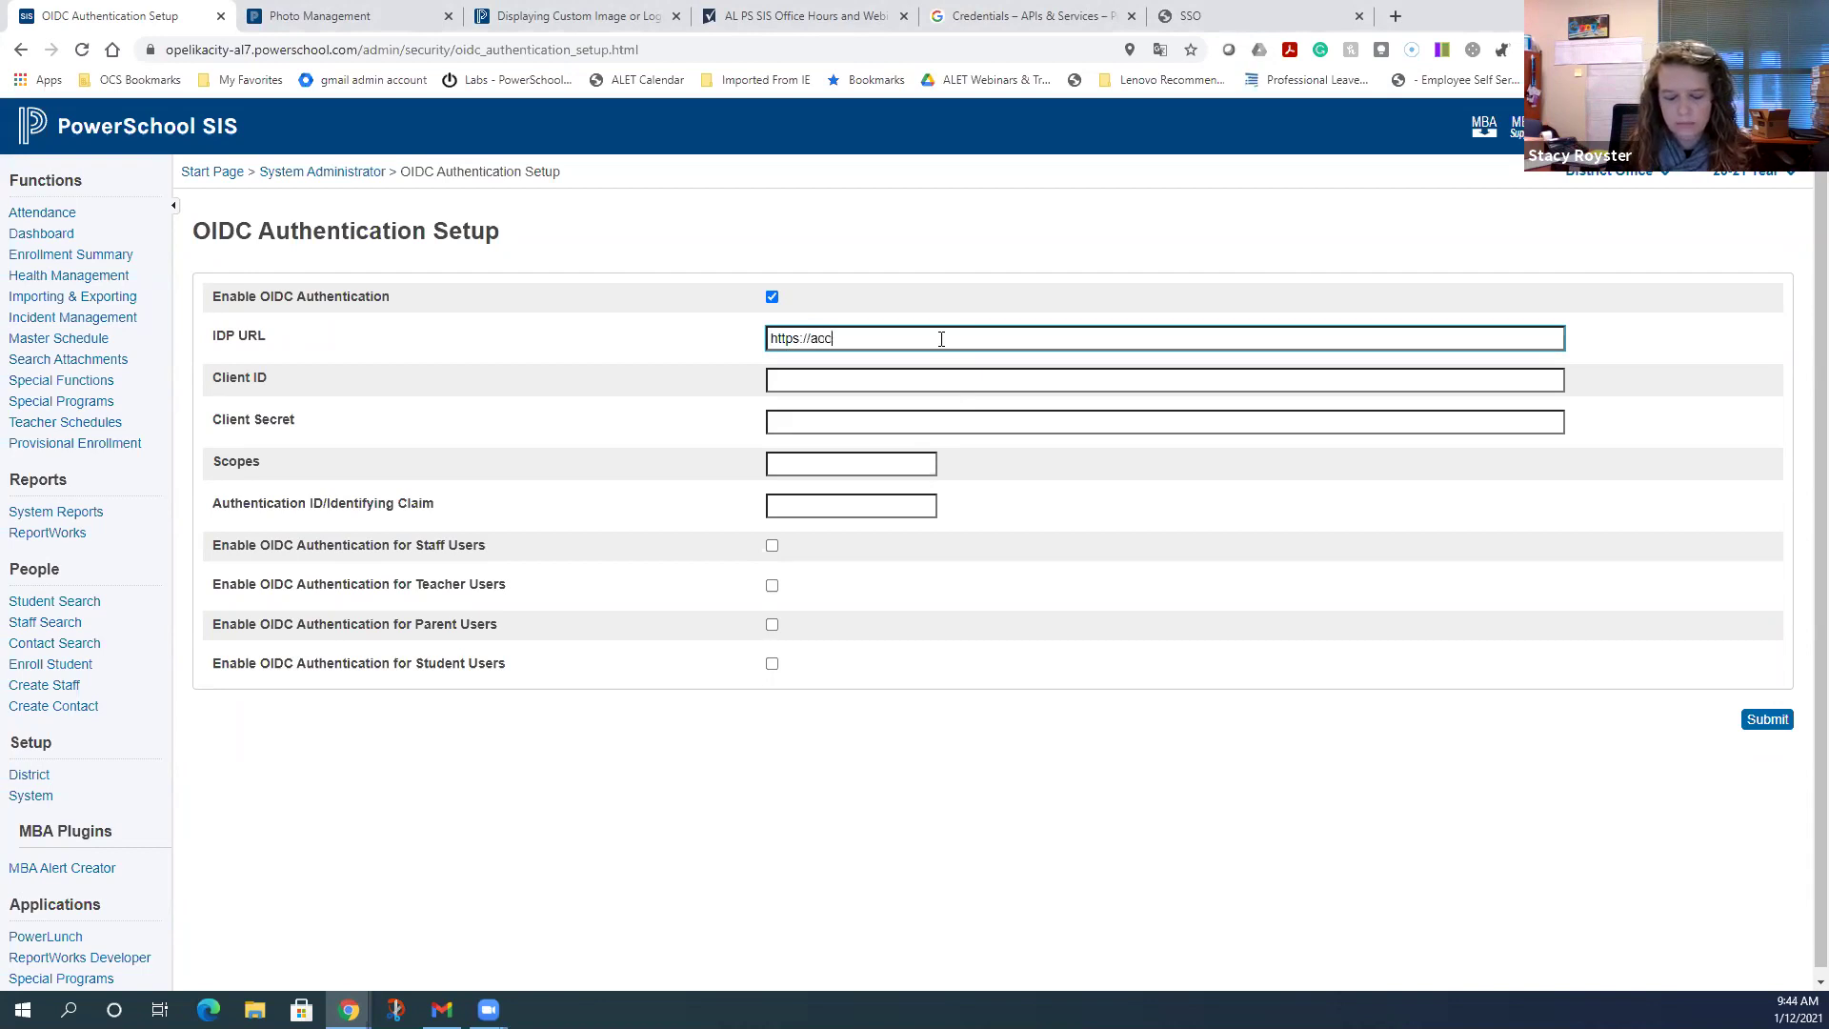
text(opunts)
key(BackSpace)
key(BackSpace)
key(BackSpace)
text(u)
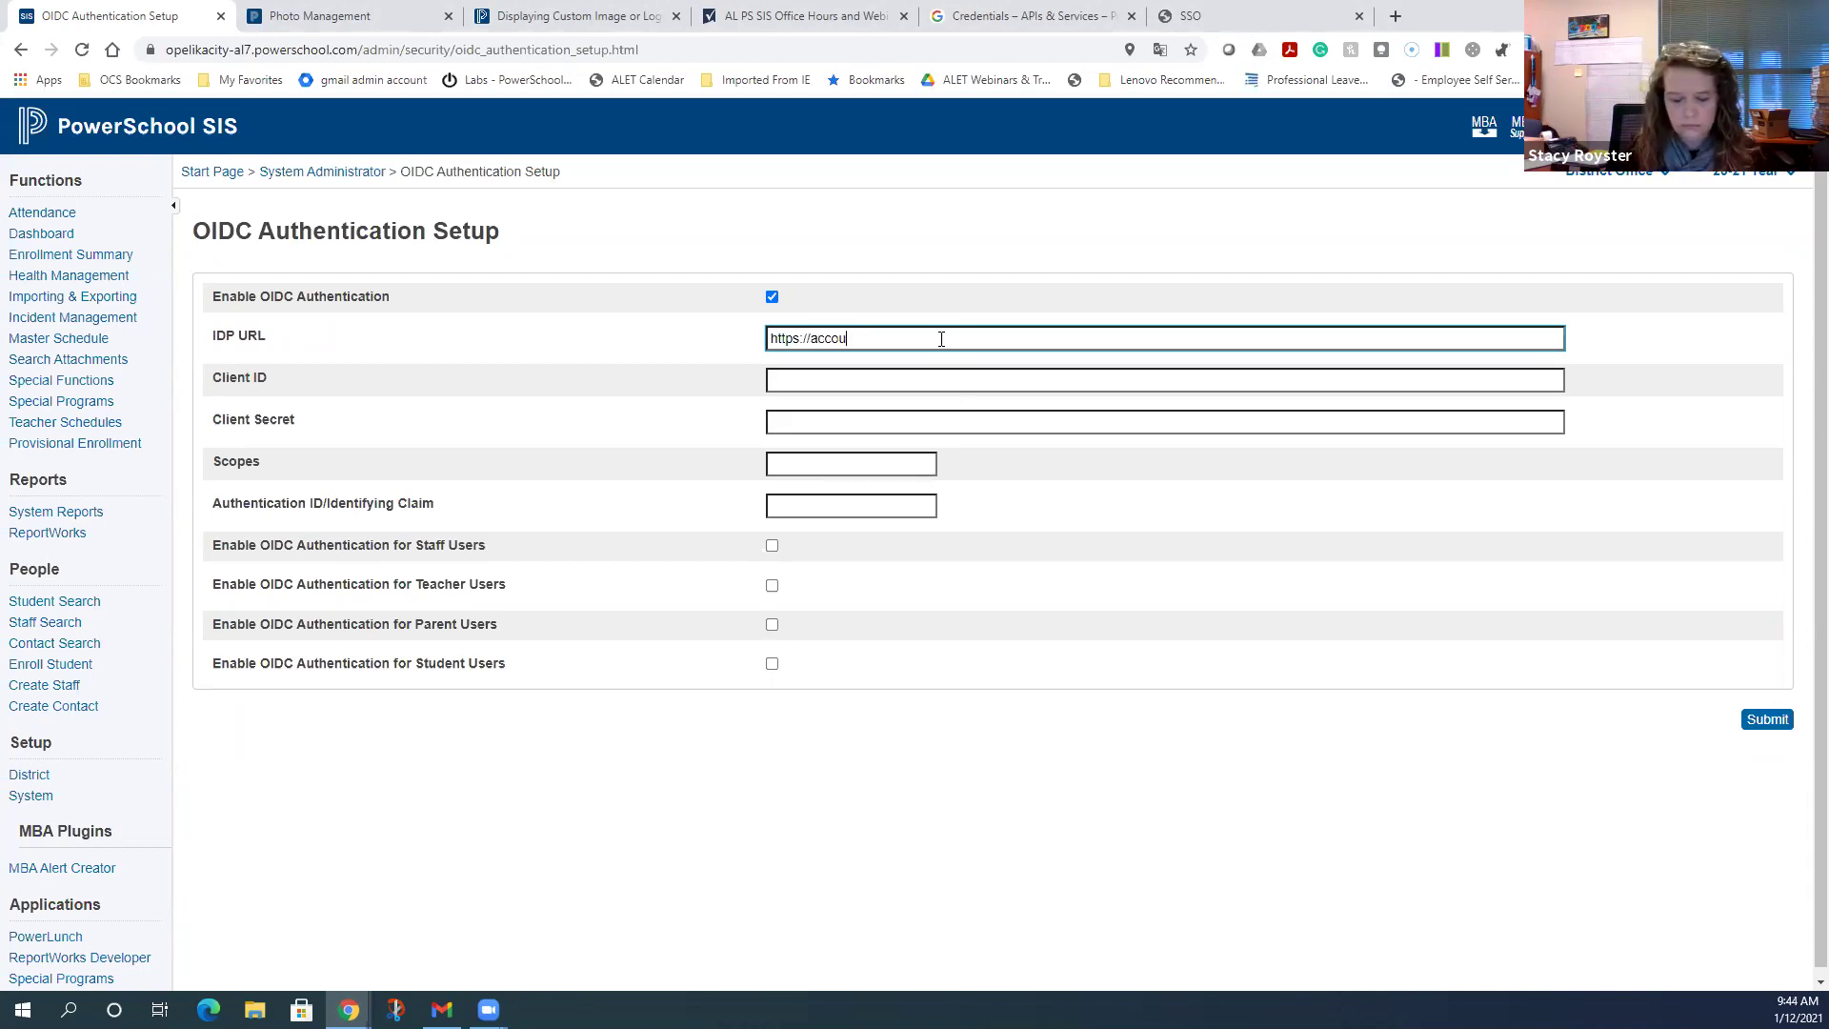
text(nts.google.com)
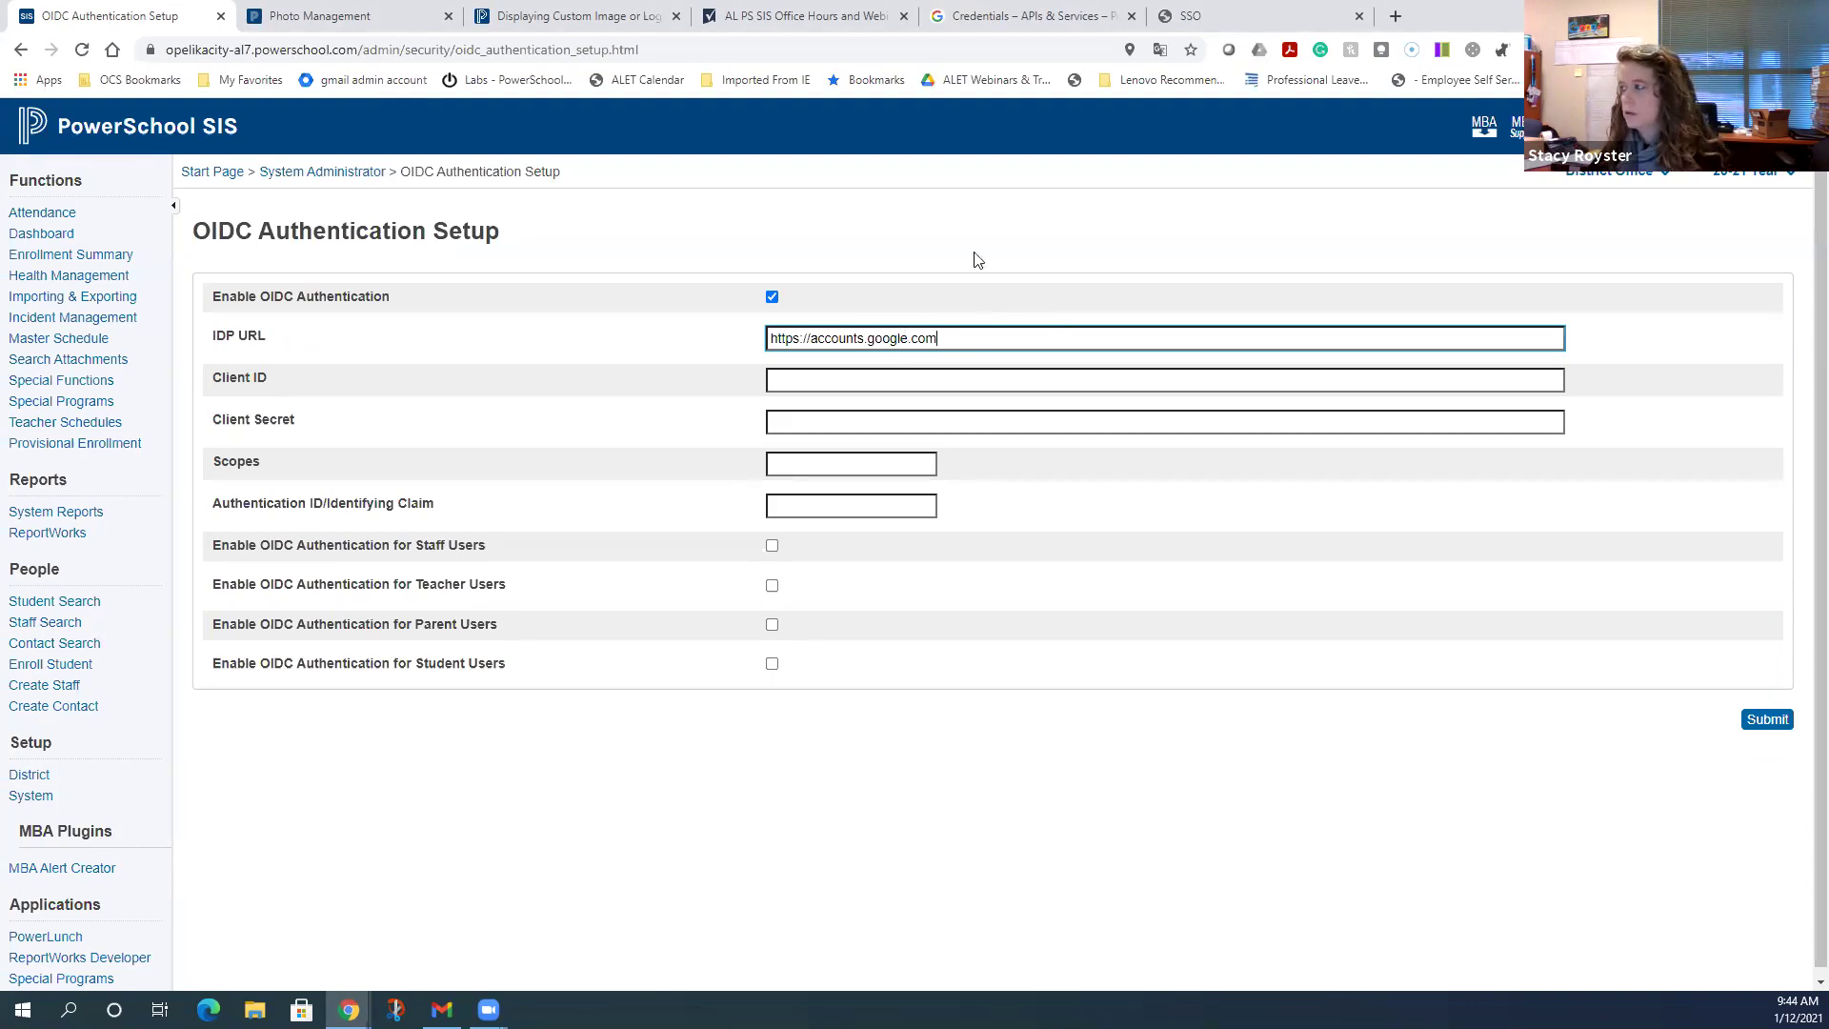
click(1229, 16)
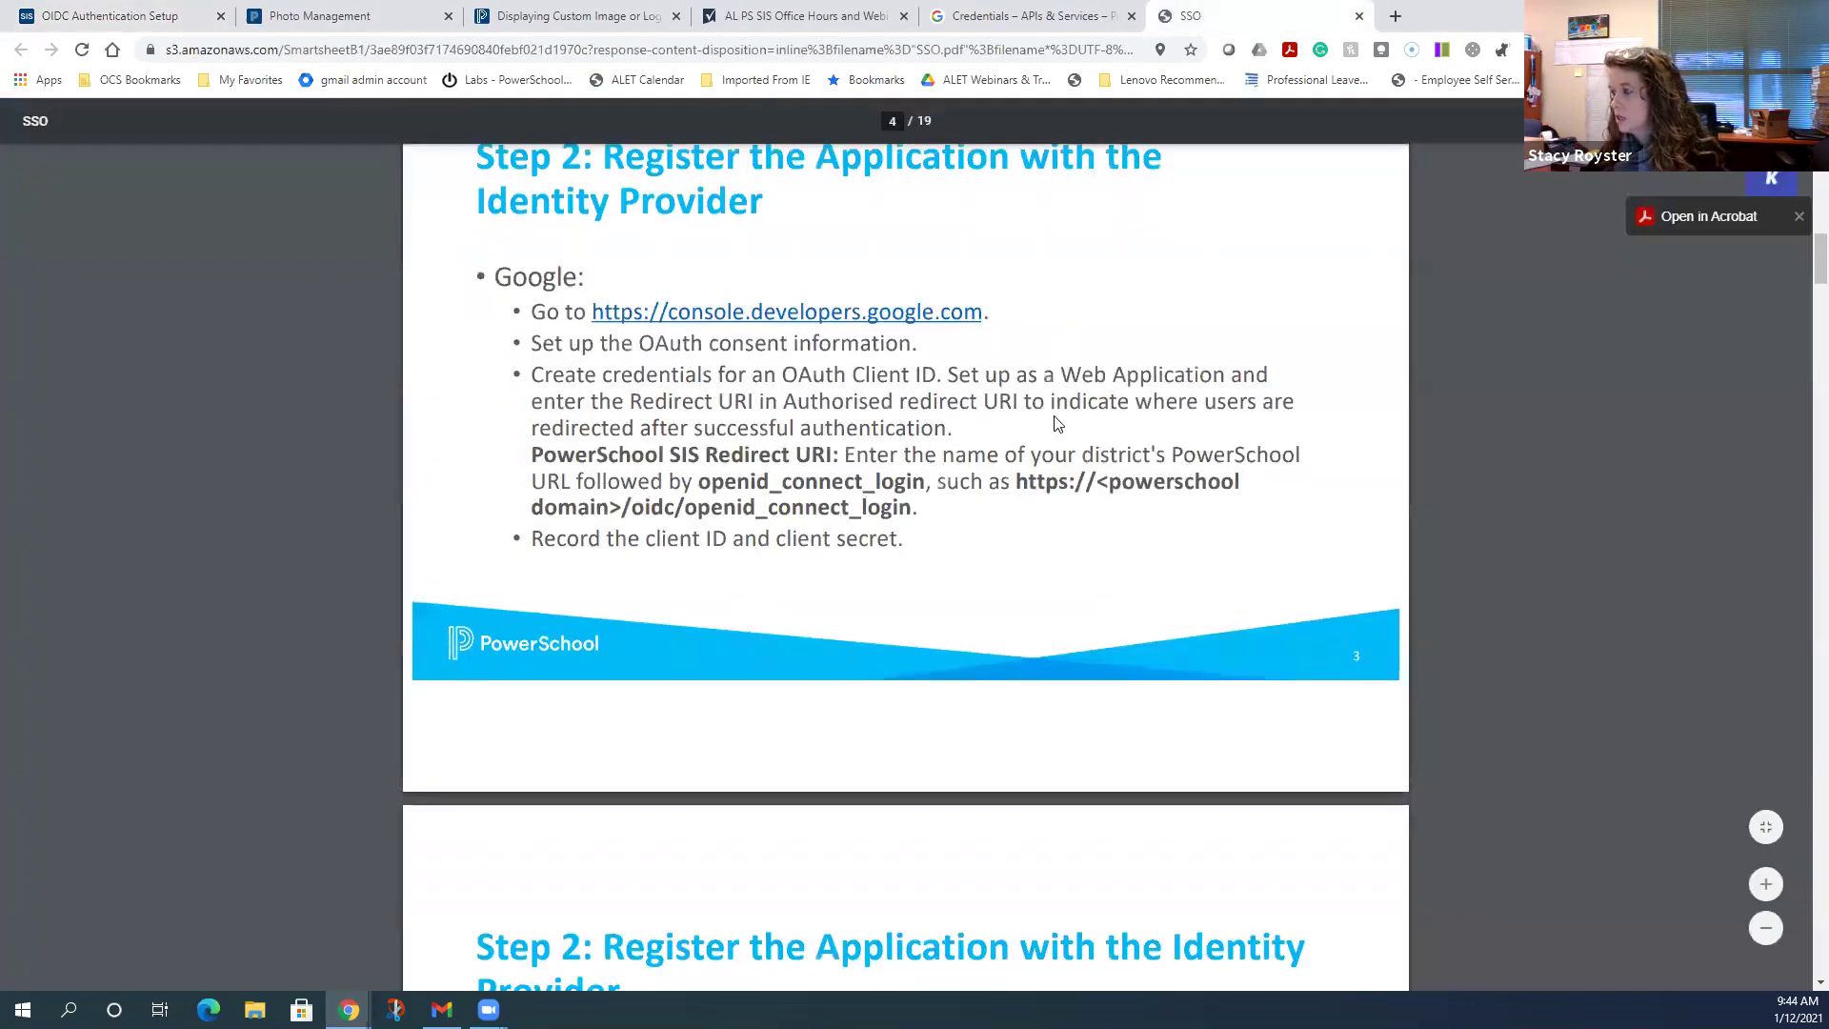
- Scroll the SSO guide down to Step 3's OIDC settings, then return to the setup form
scroll(1055, 422, down, 13)
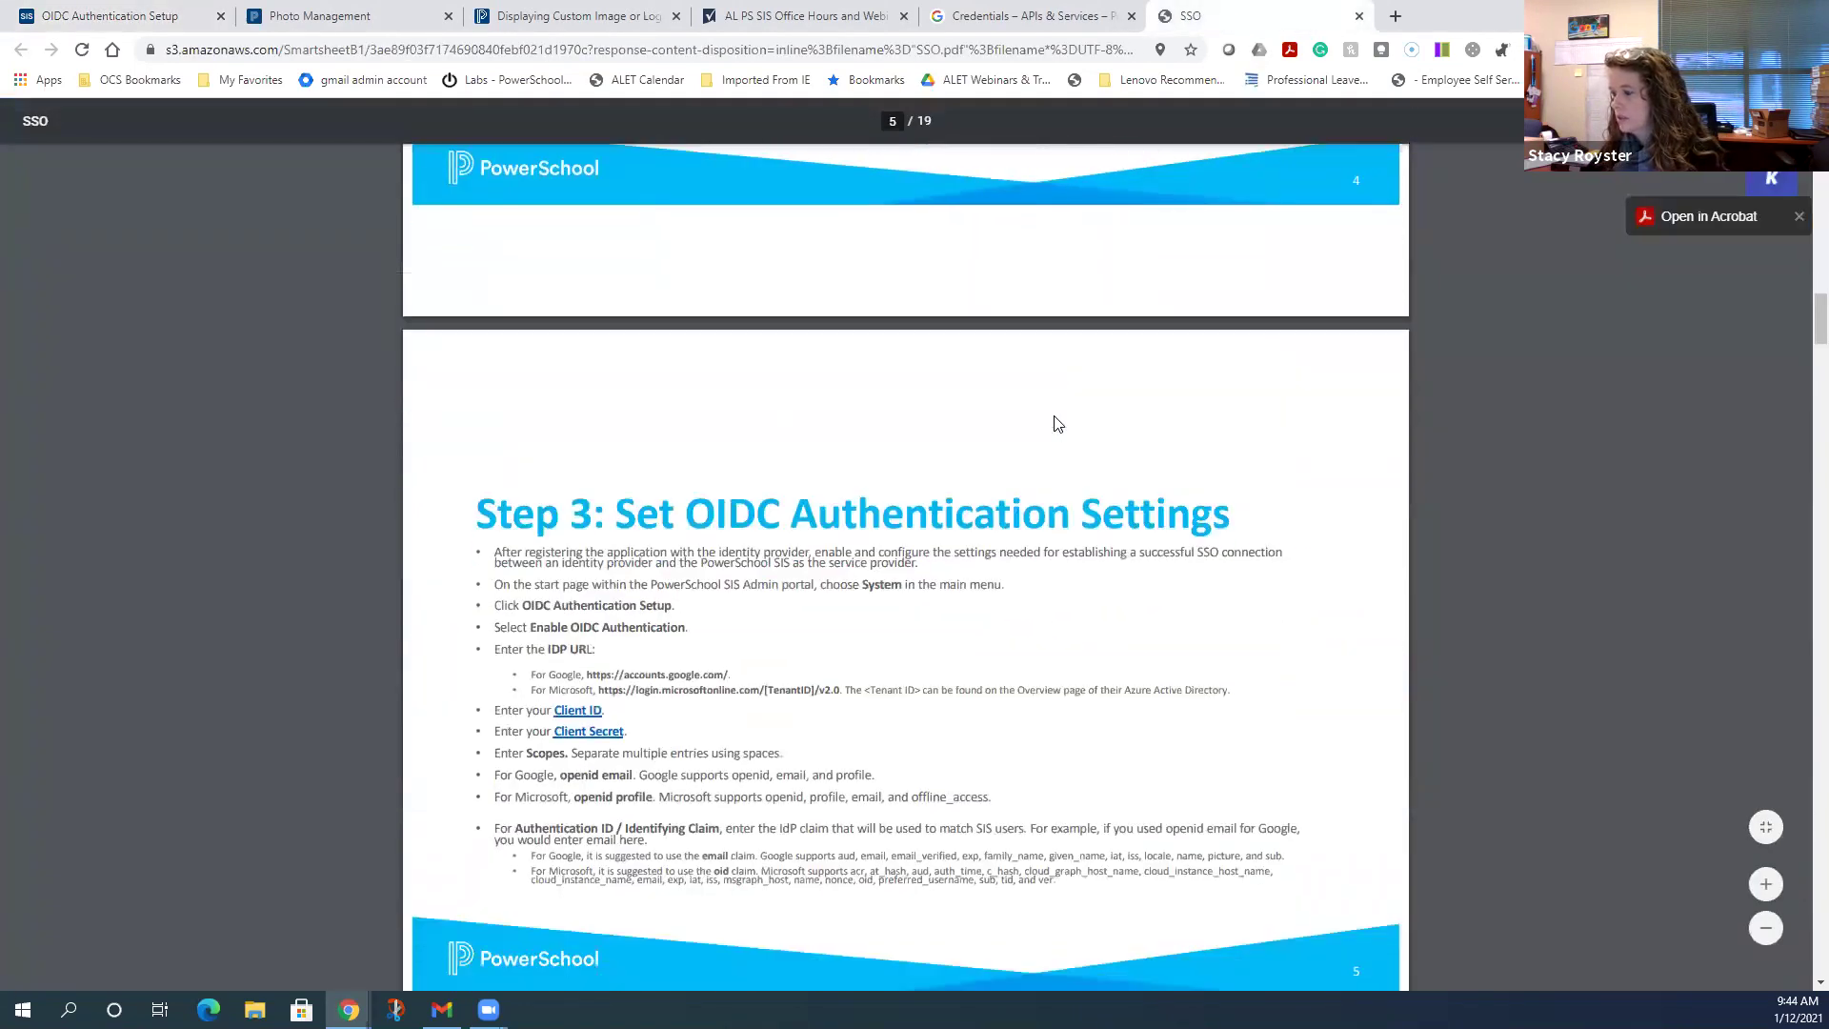
scroll(1055, 422, down, 3)
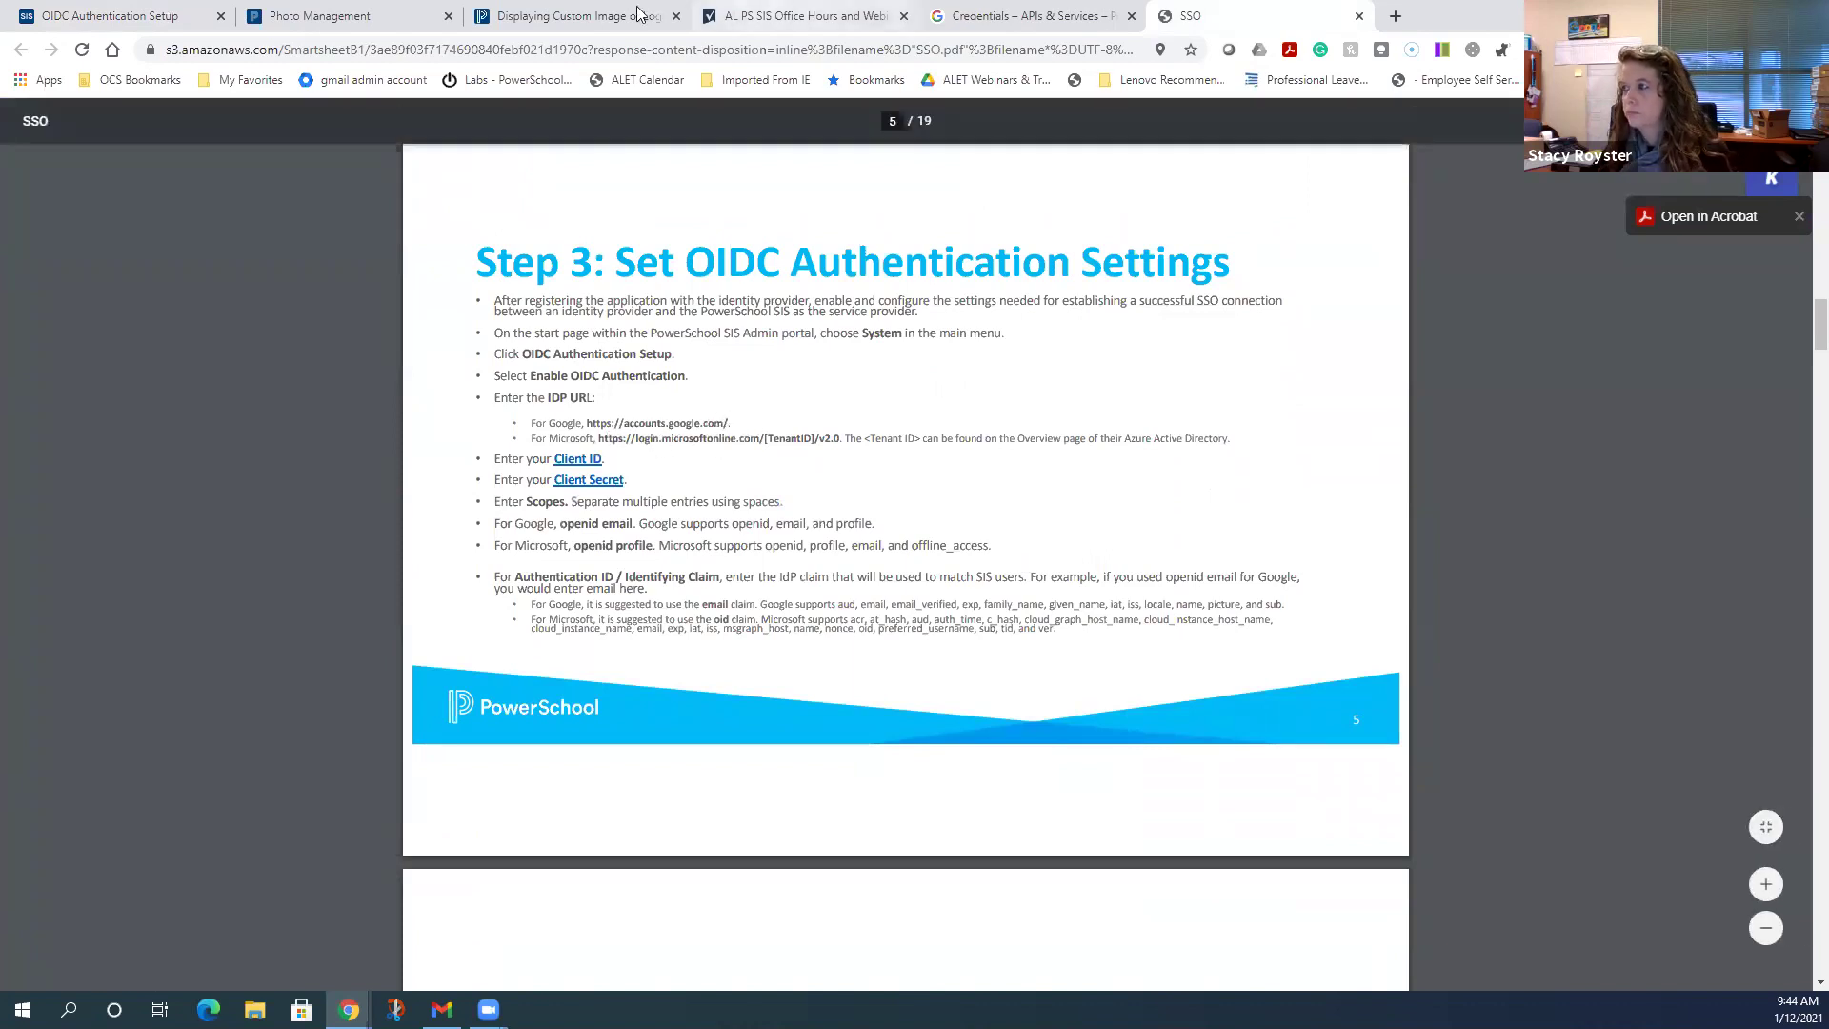
click(95, 11)
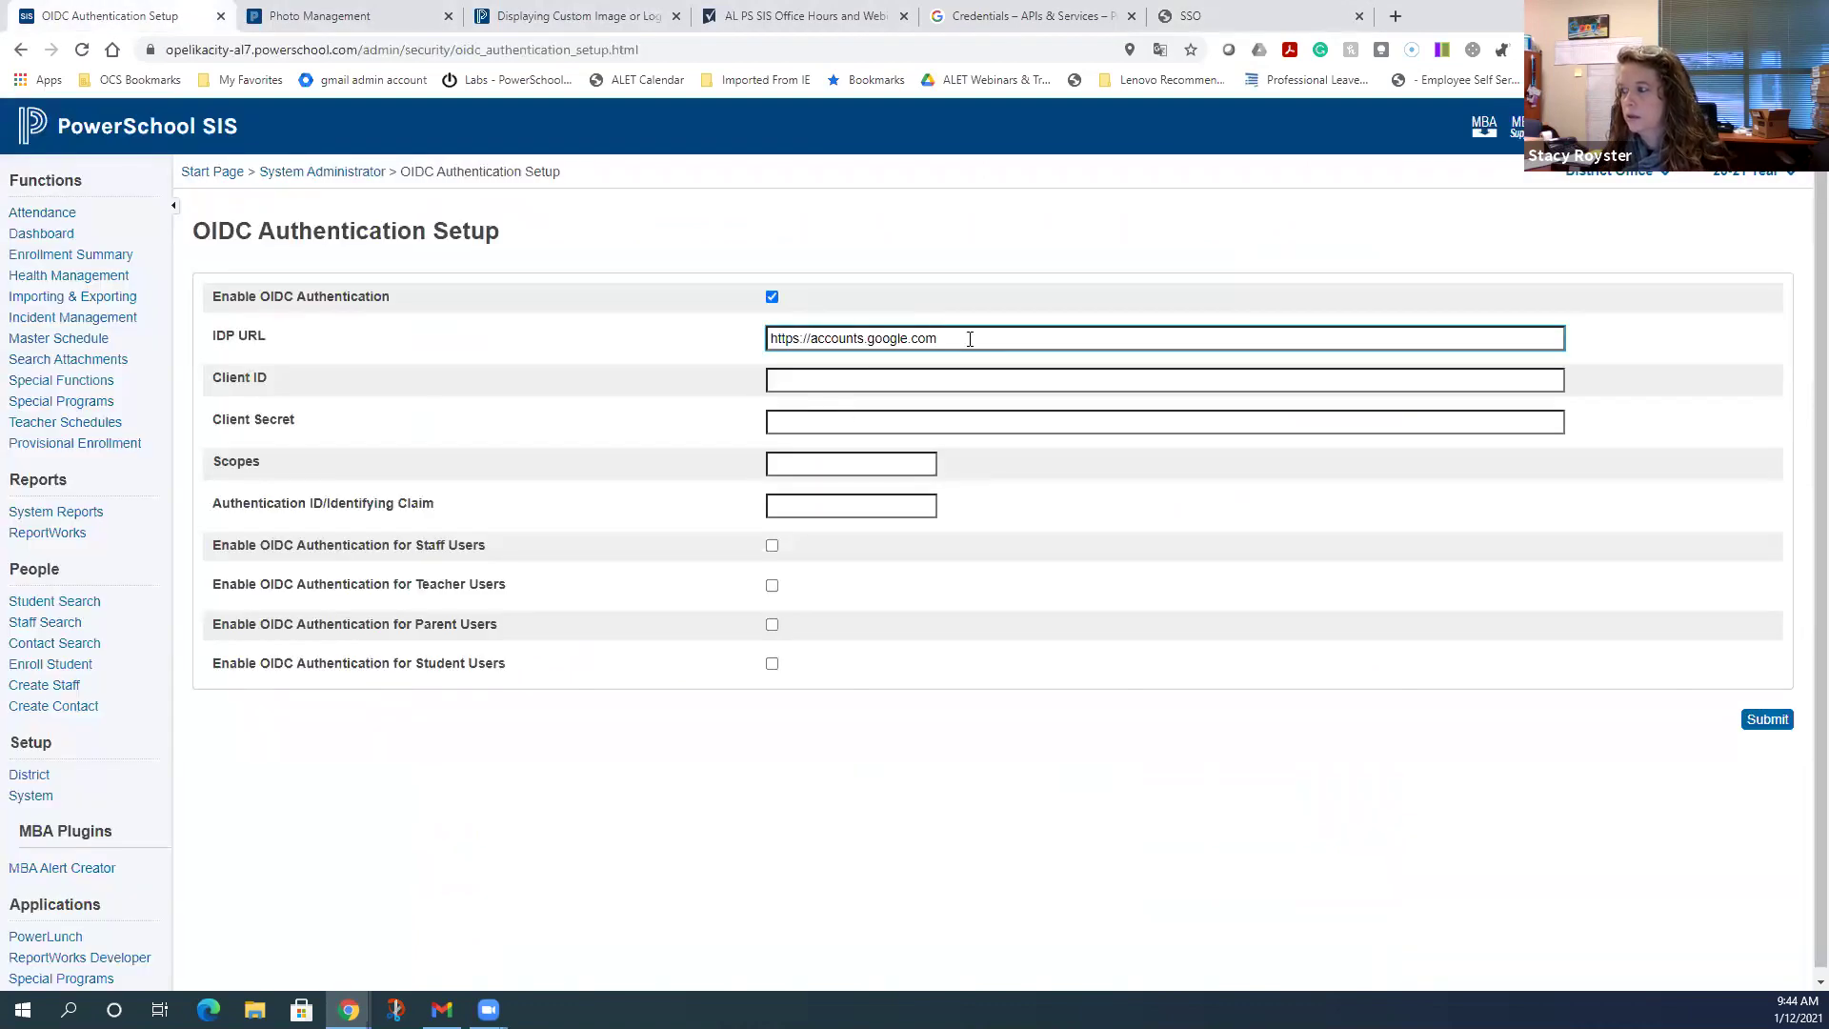
- Select the Client ID field, then switch to the SSO guide at Step 3, page 5
click(913, 382)
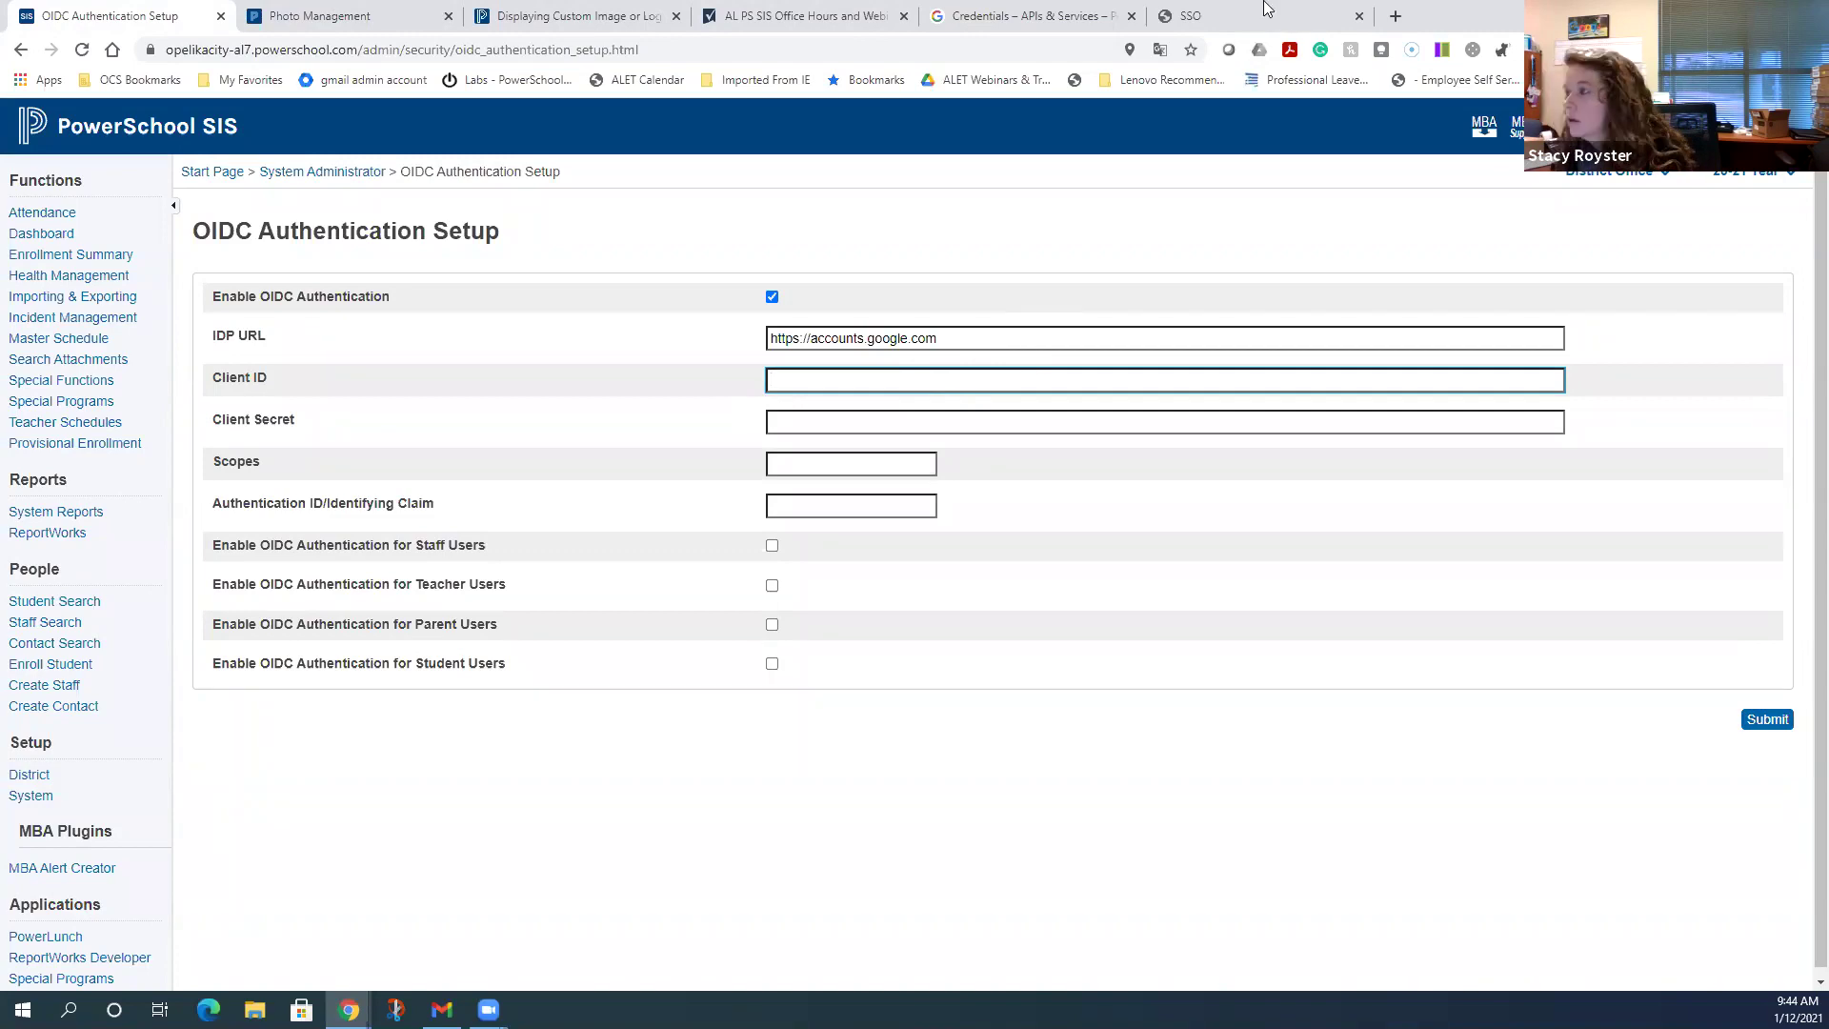
click(1250, 10)
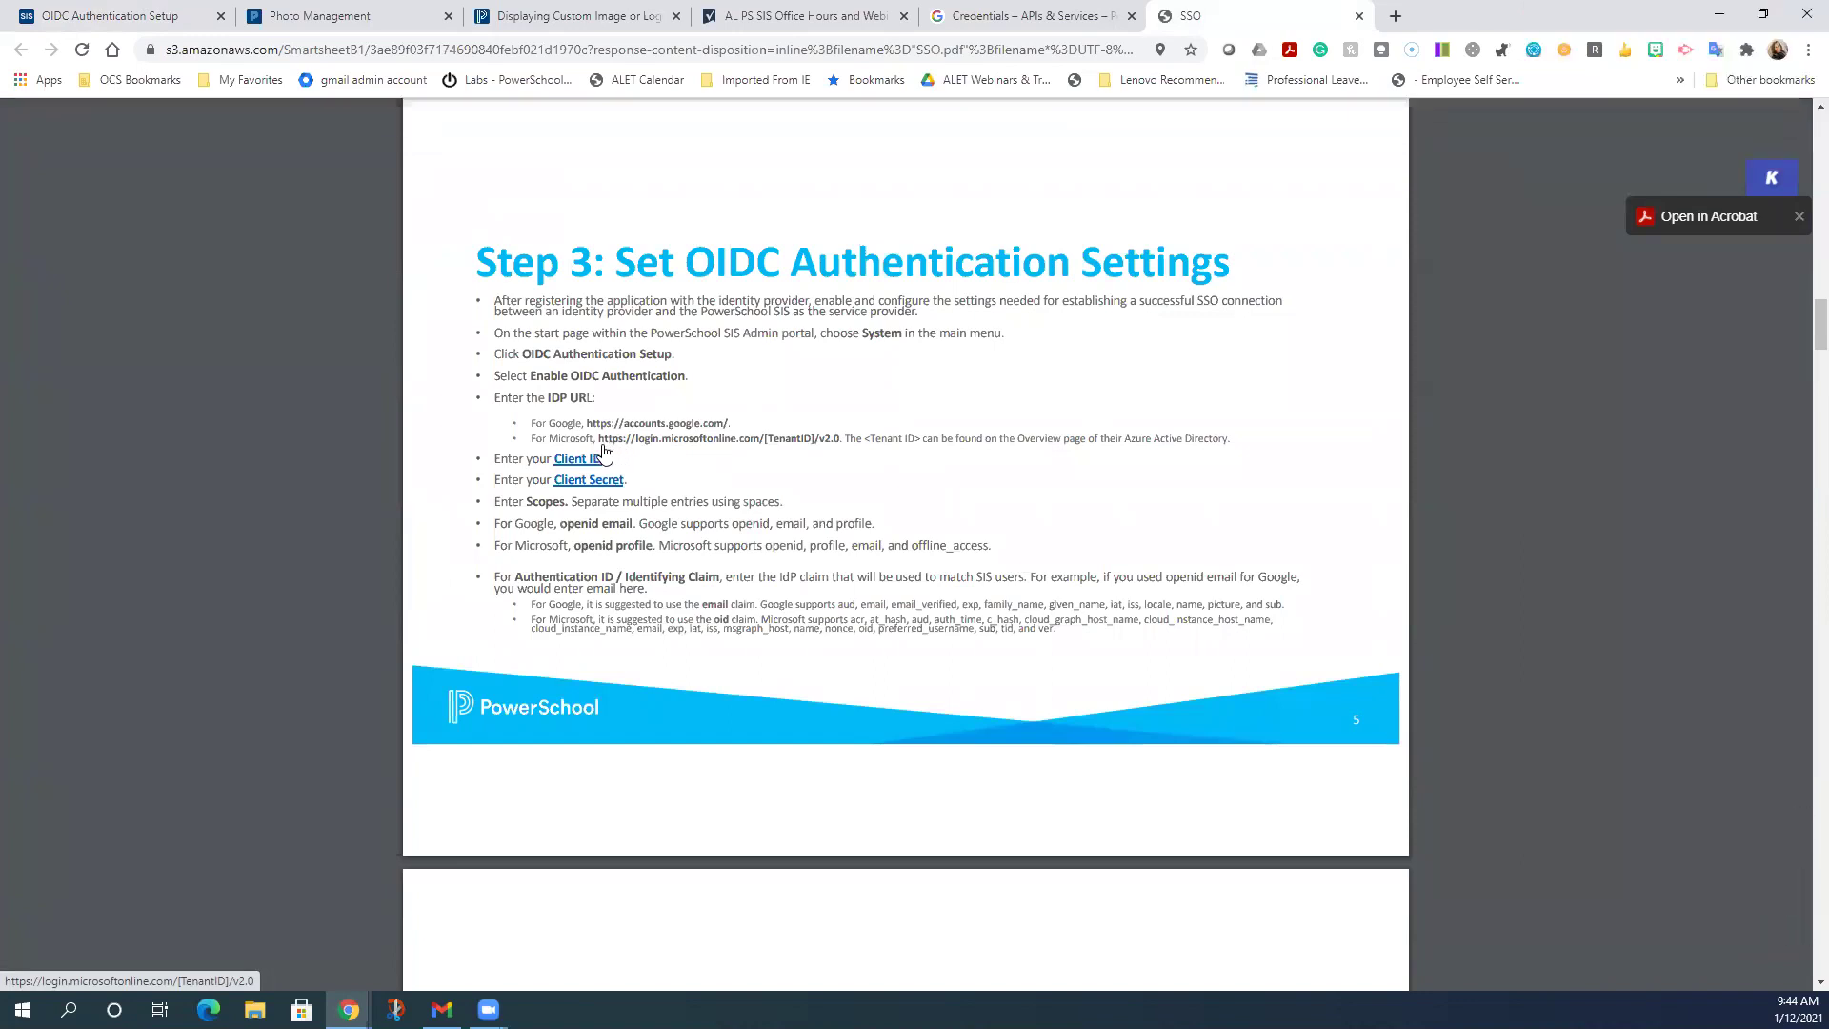
- Follow the guide's Microsoft IDP URL link, then go back to the SSO guide PDF
click(729, 455)
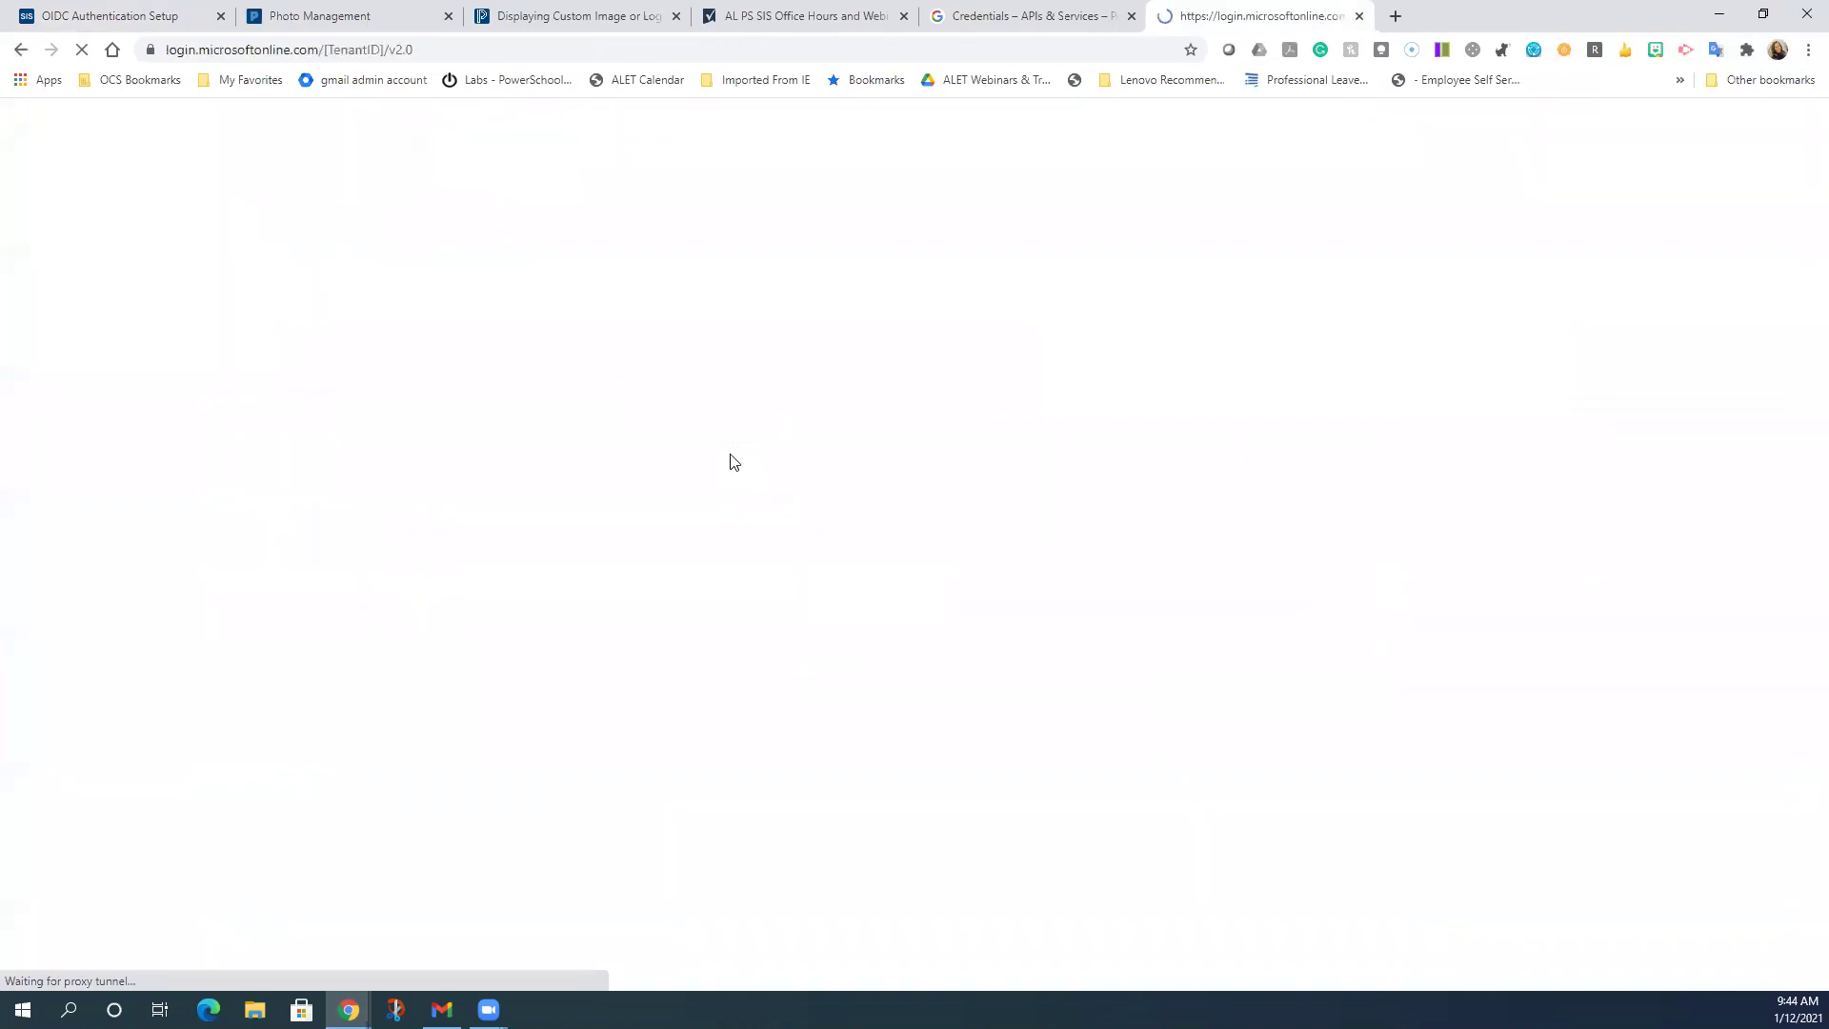
click(27, 53)
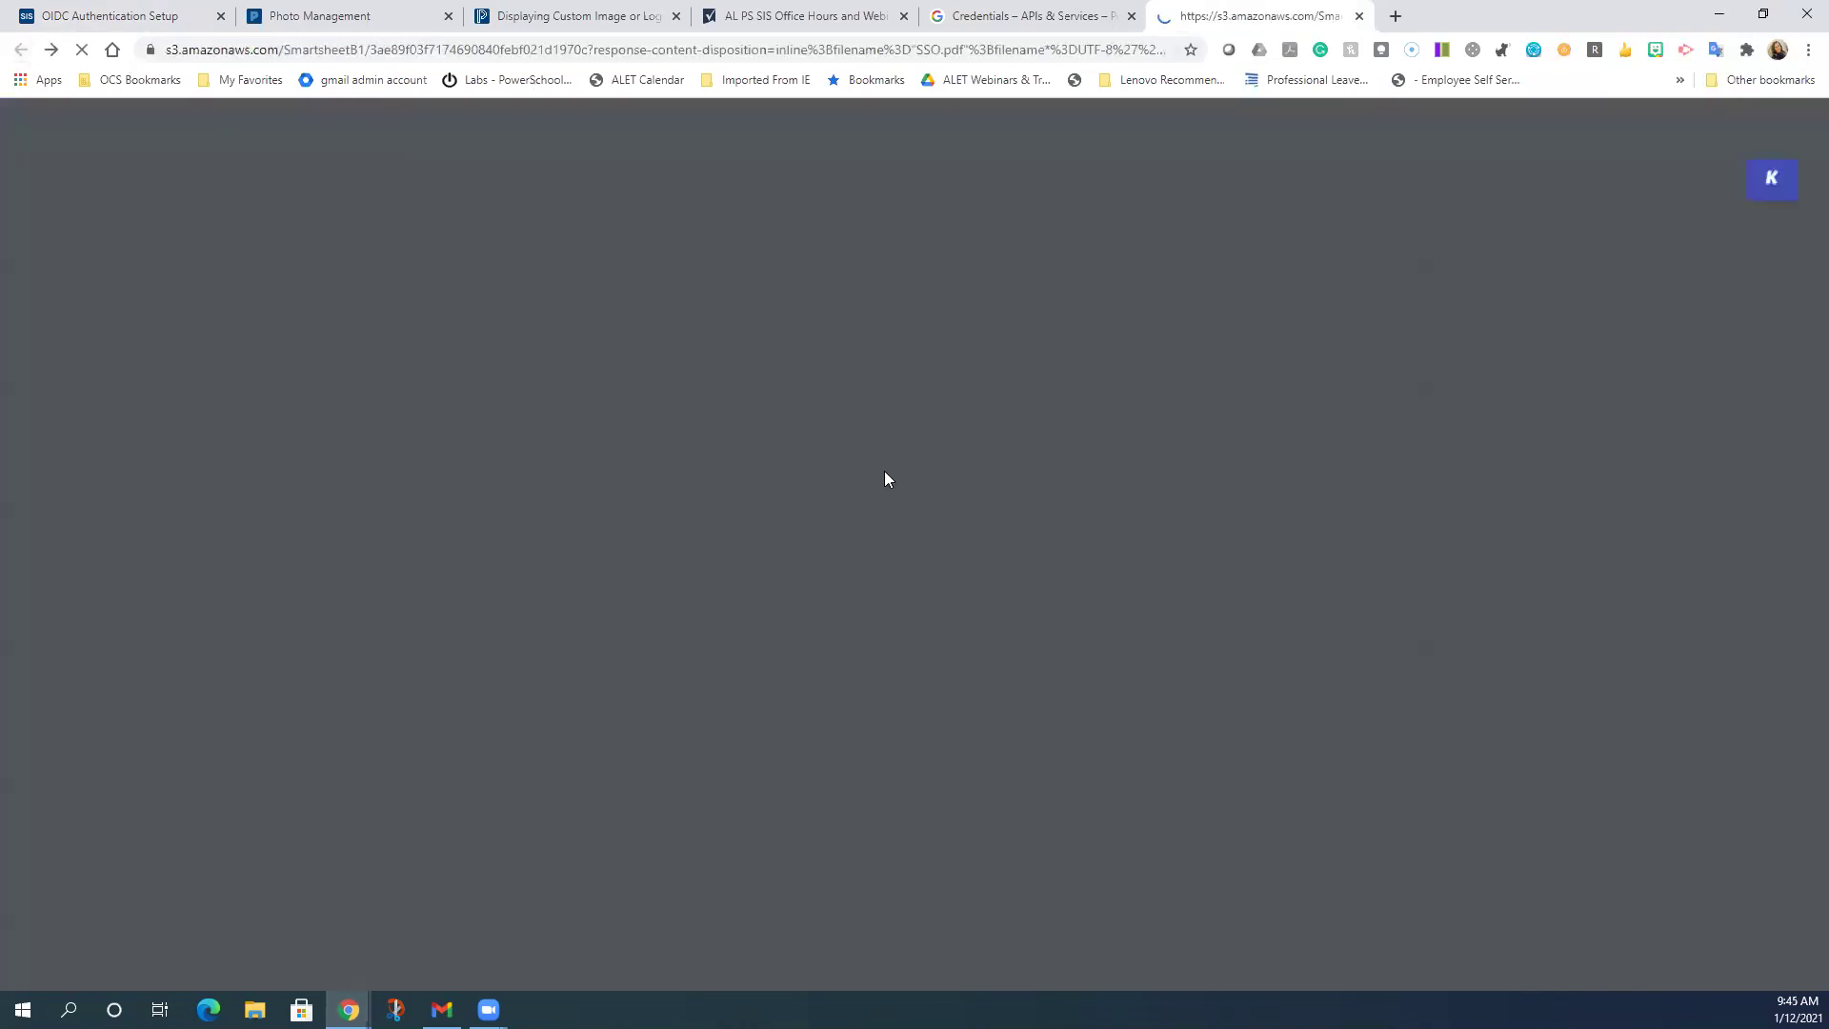
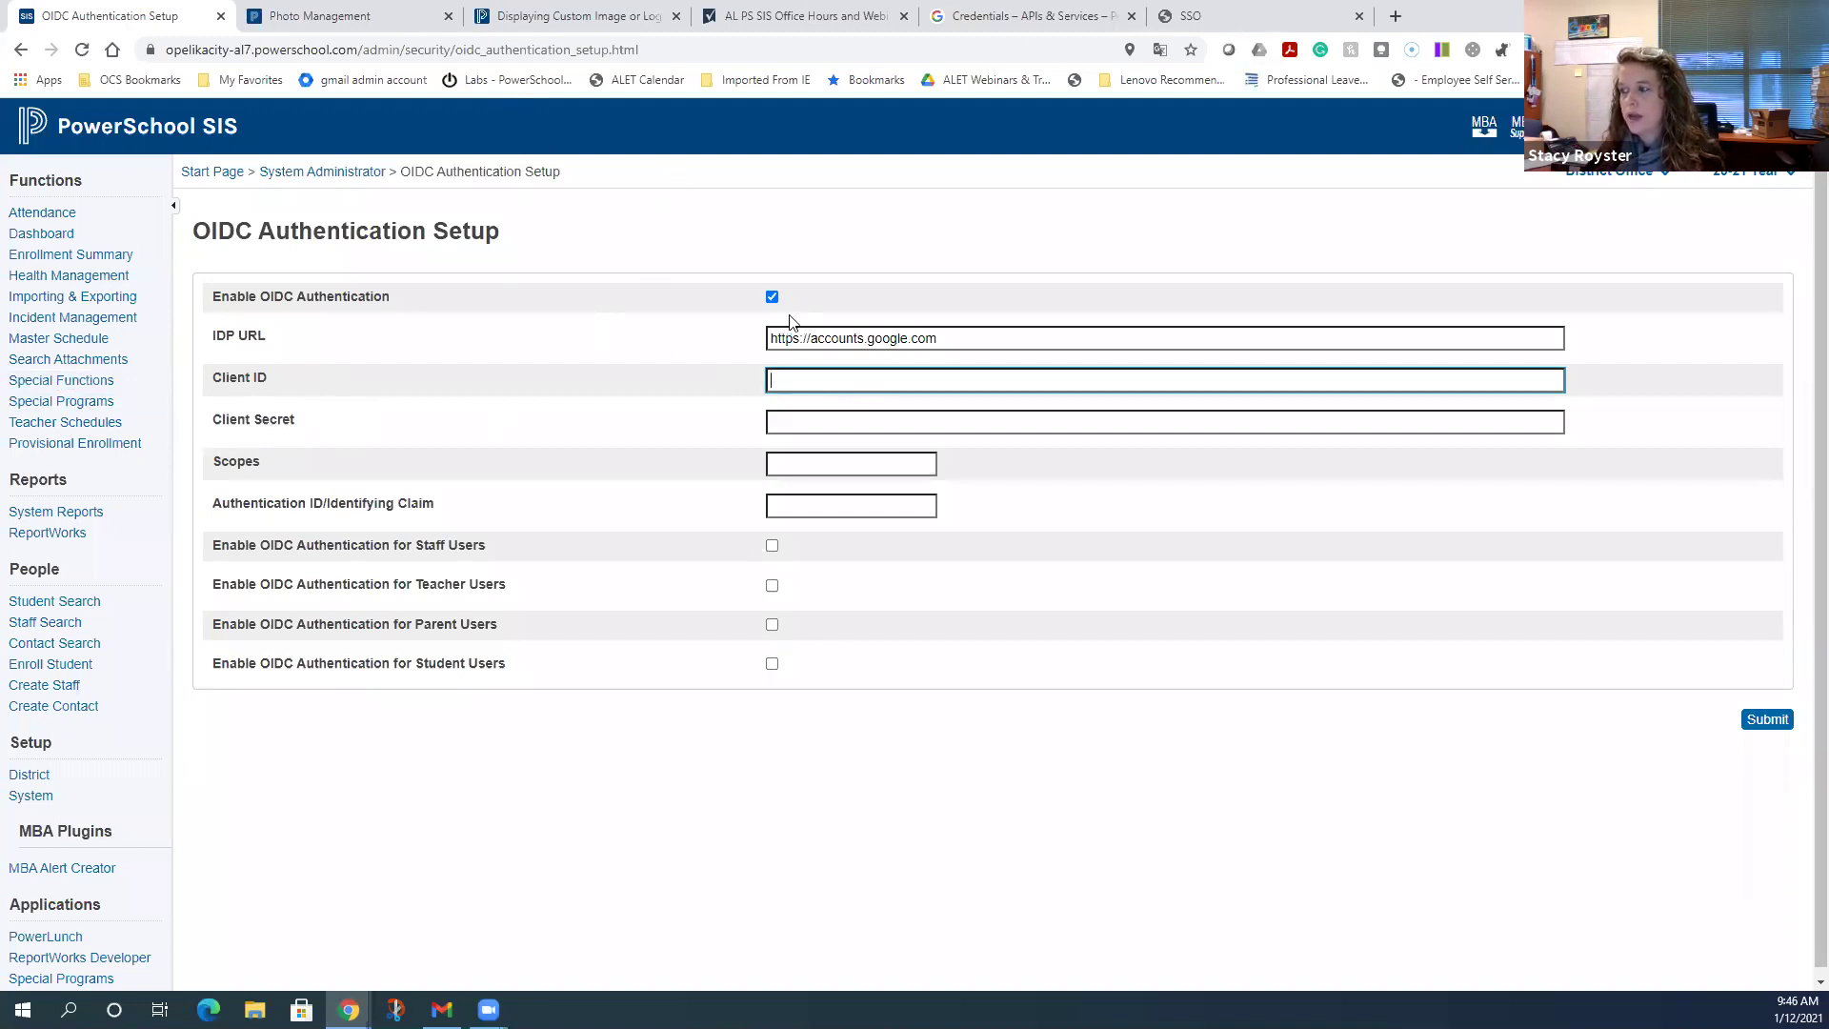
- Copy the Web client 1 Client ID from Google Cloud Credentials into PowerSchool's Client ID field
click(991, 13)
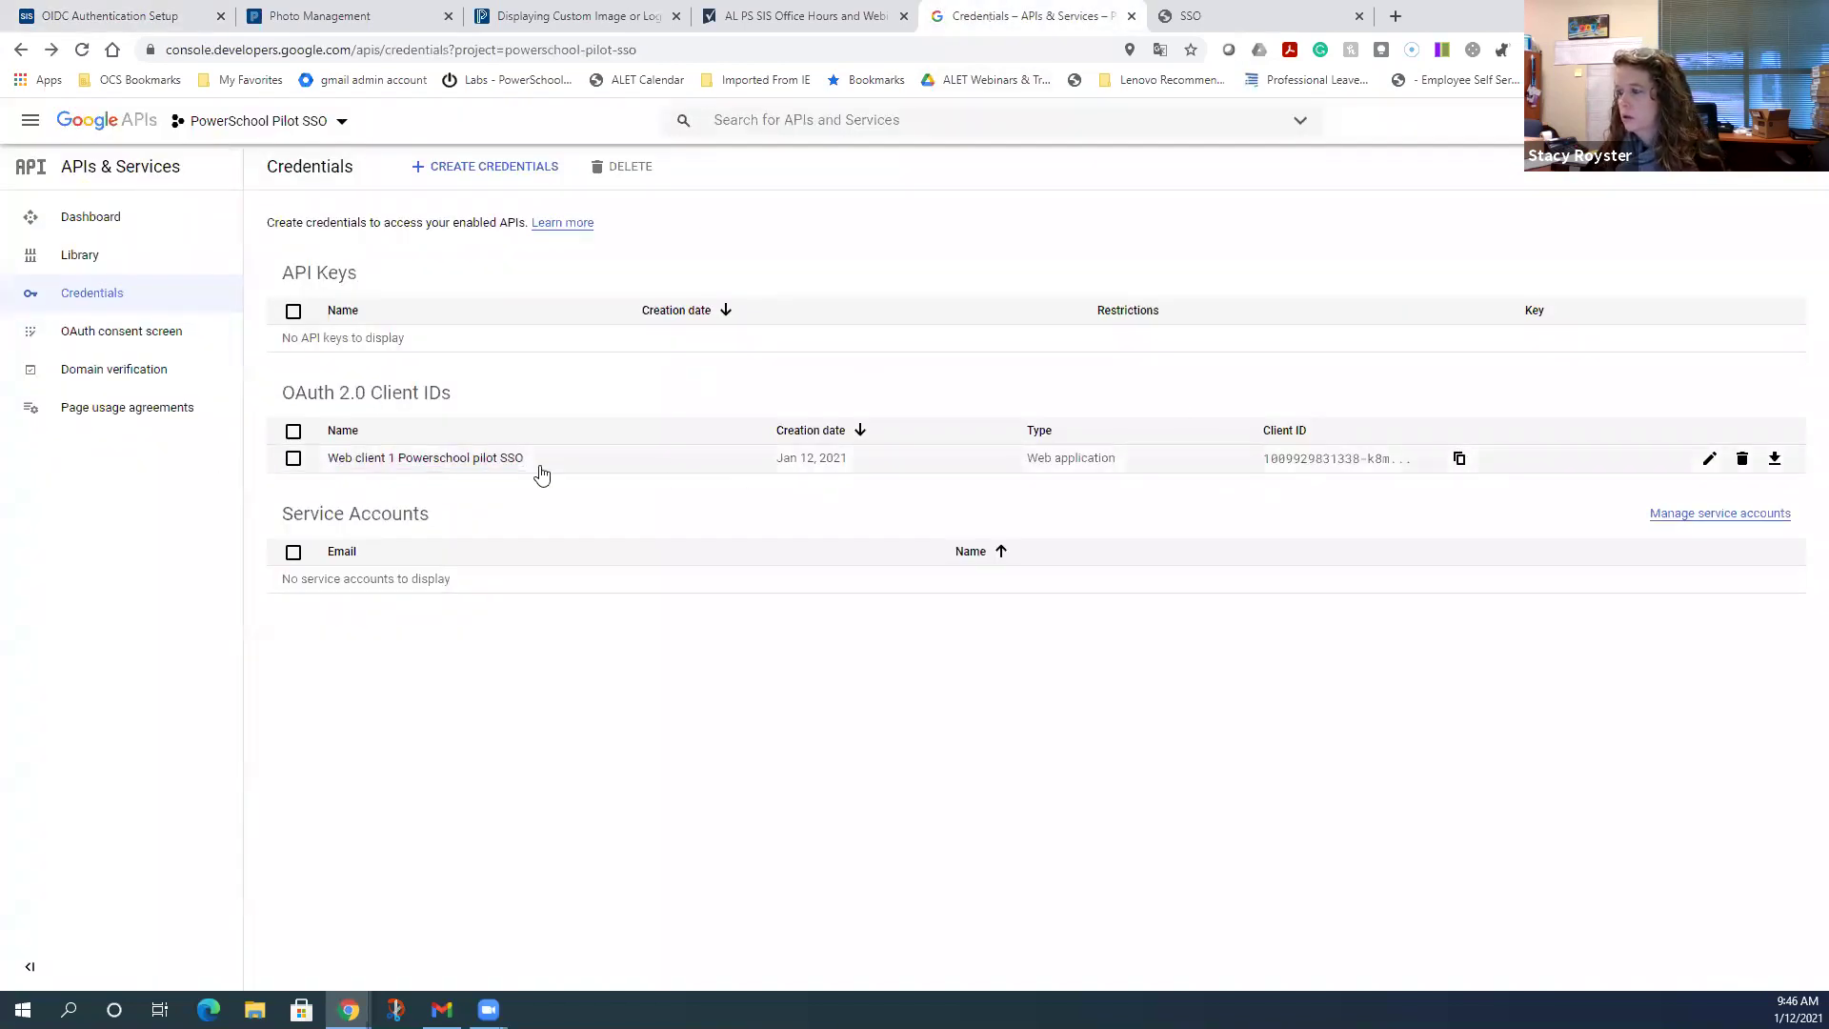
click(371, 460)
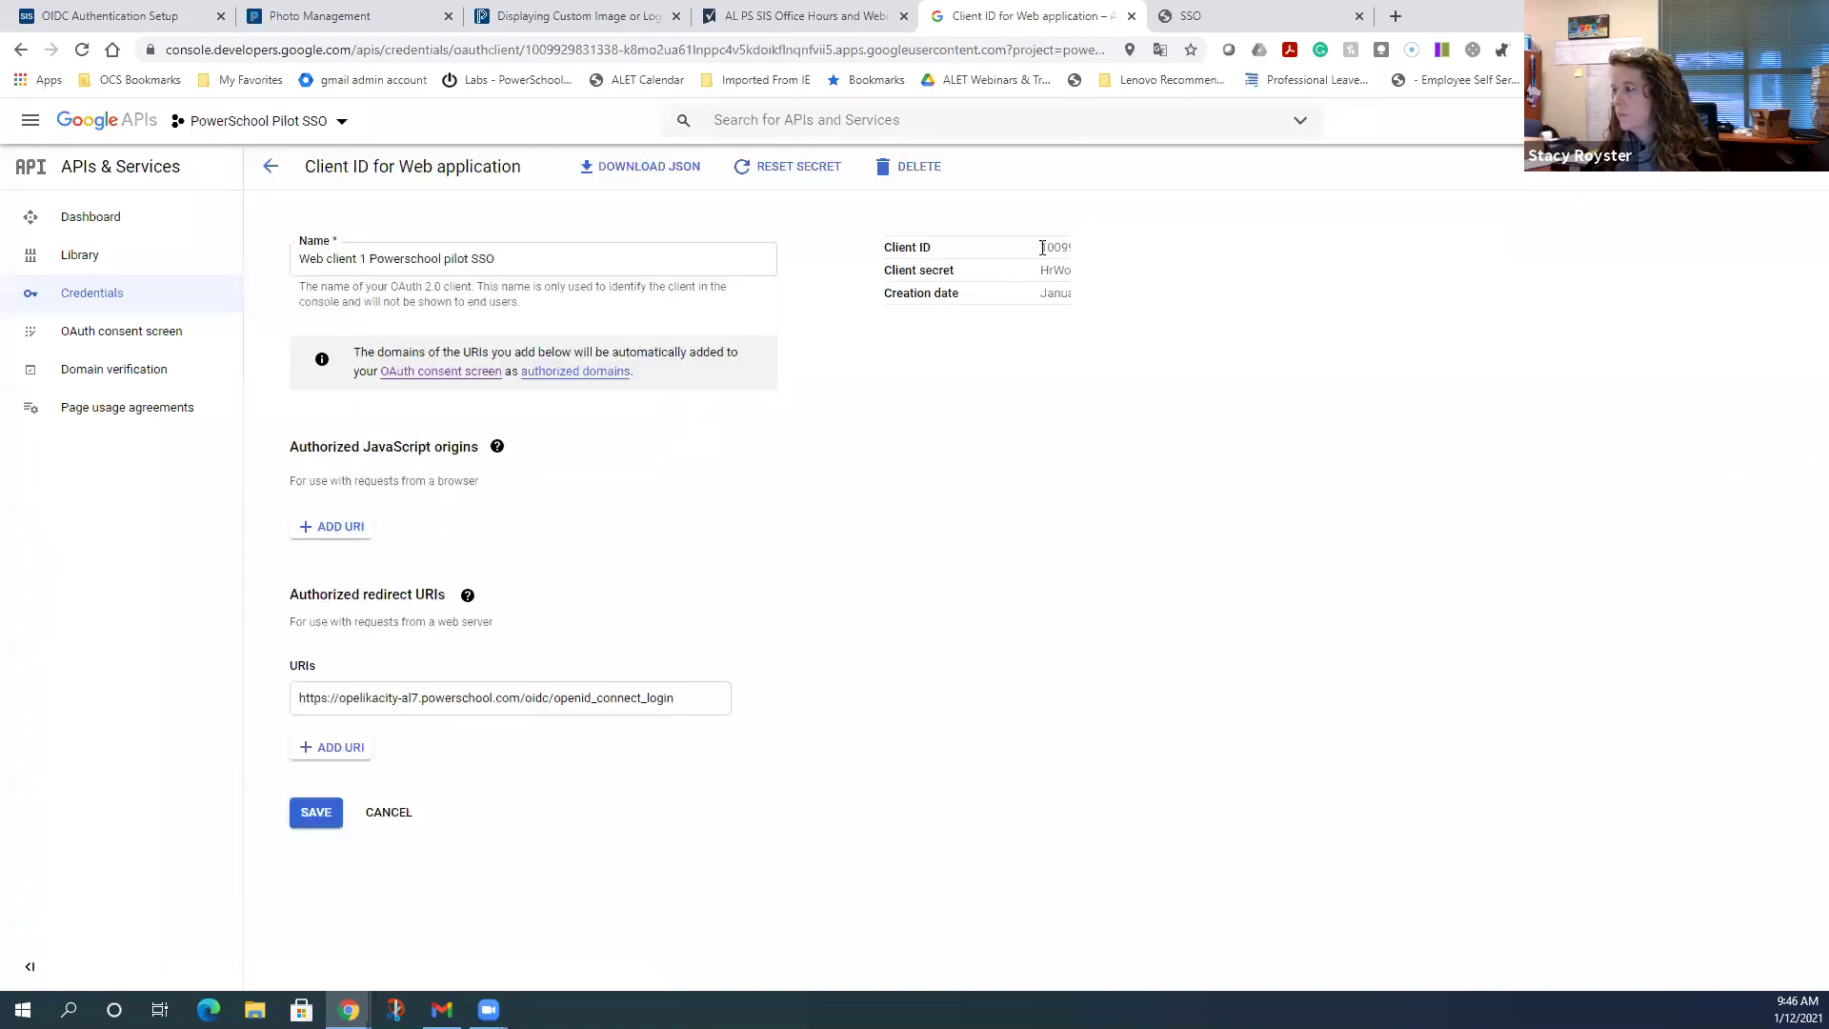
double_click(1053, 247)
mouse_move(1052, 247)
mouse_down()
mouse_move(1506, 250)
mouse_move(1068, 248)
mouse_up()
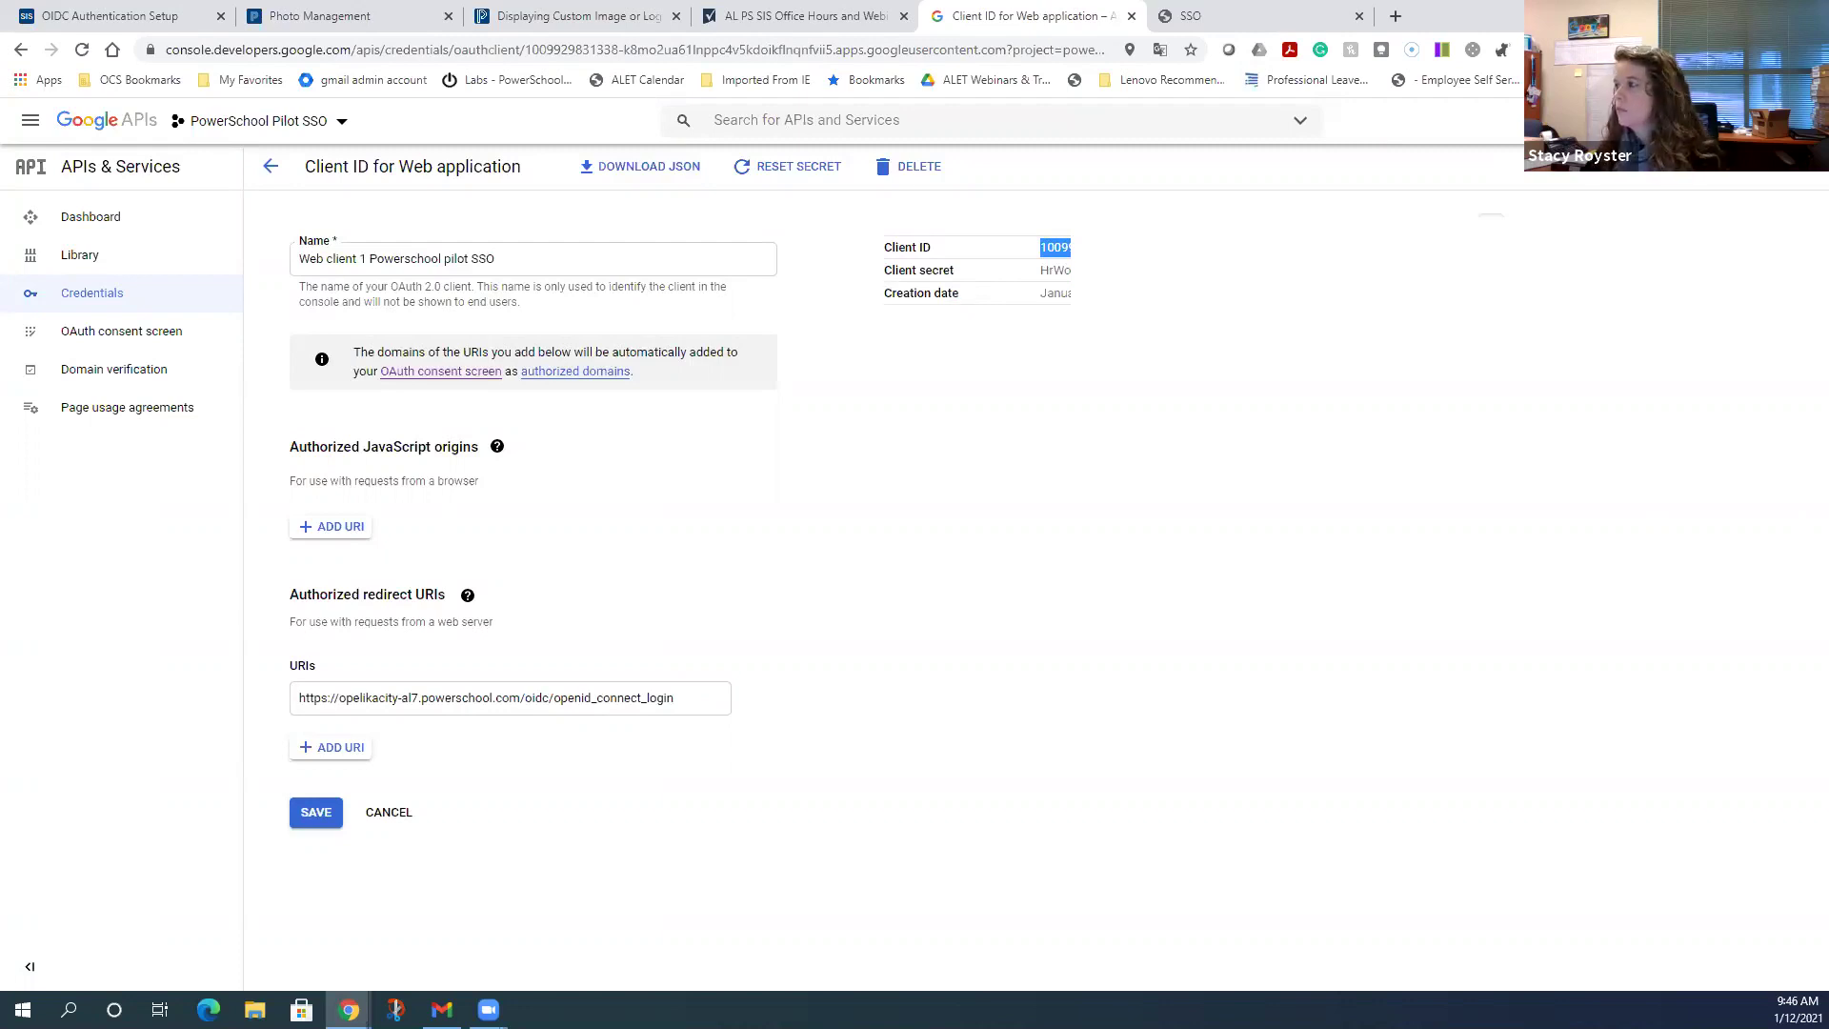
click(96, 14)
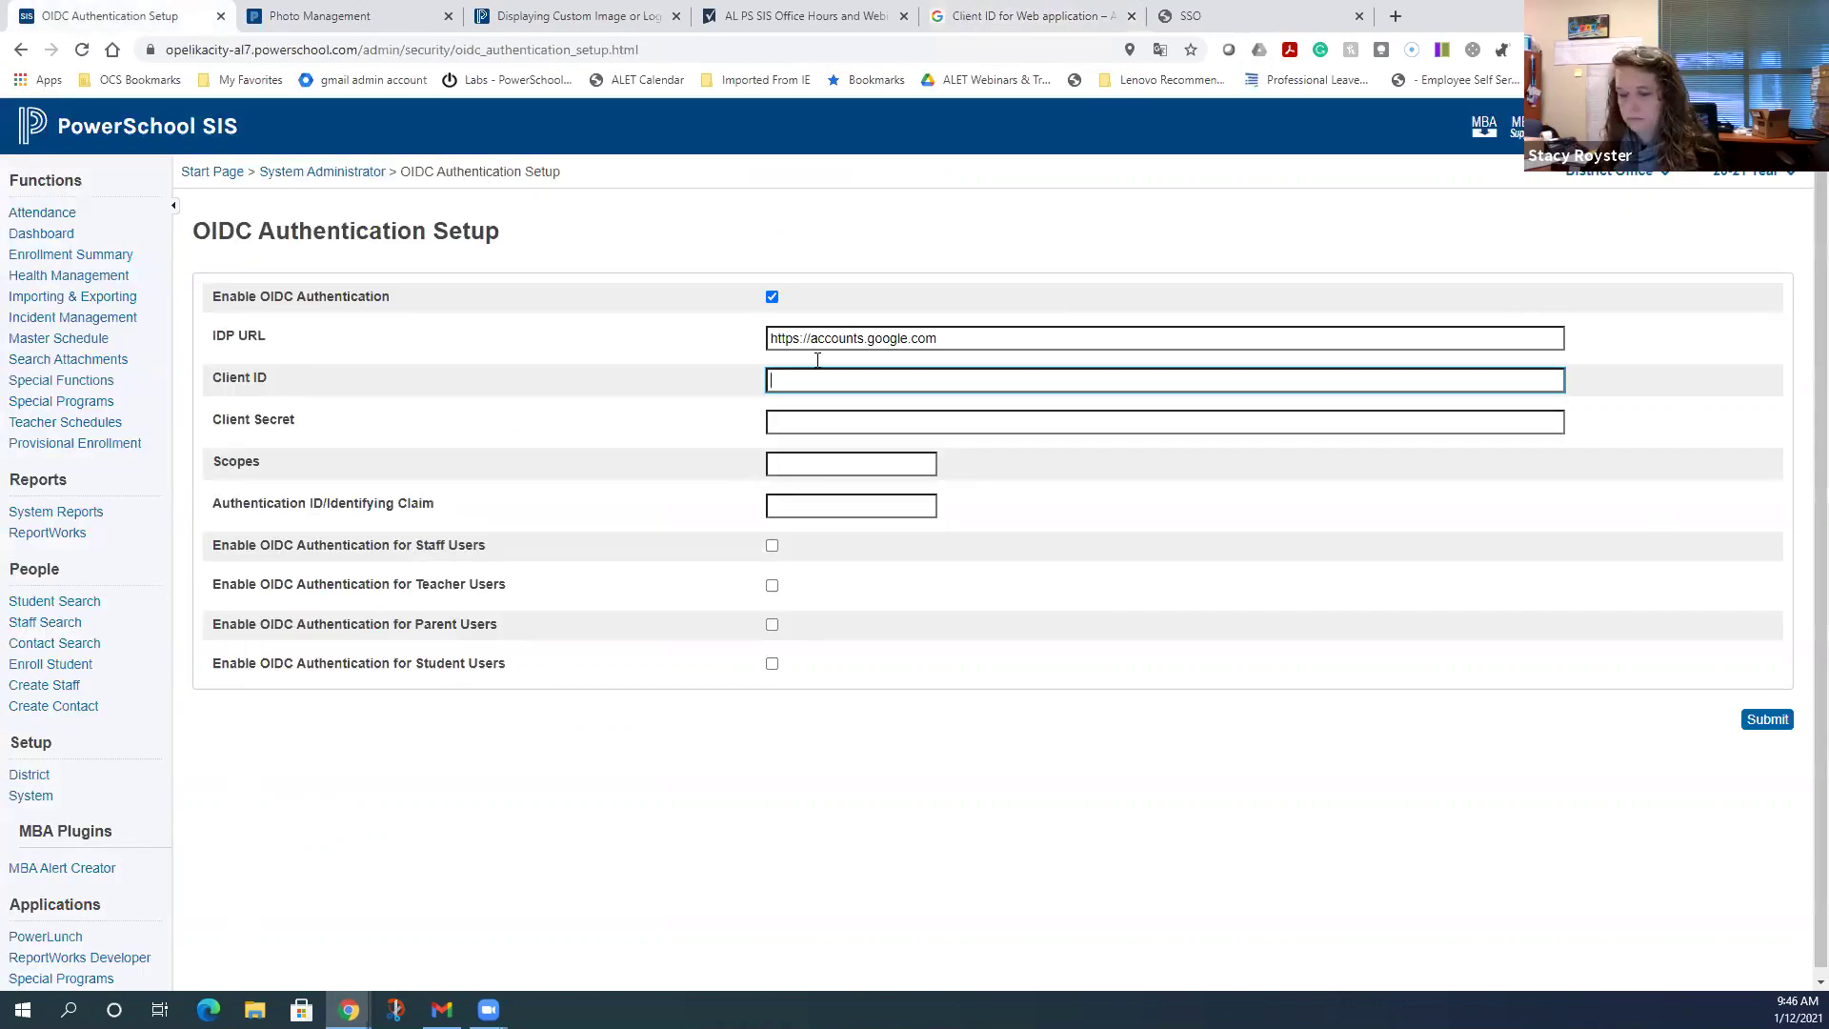
key(ctrl+v)
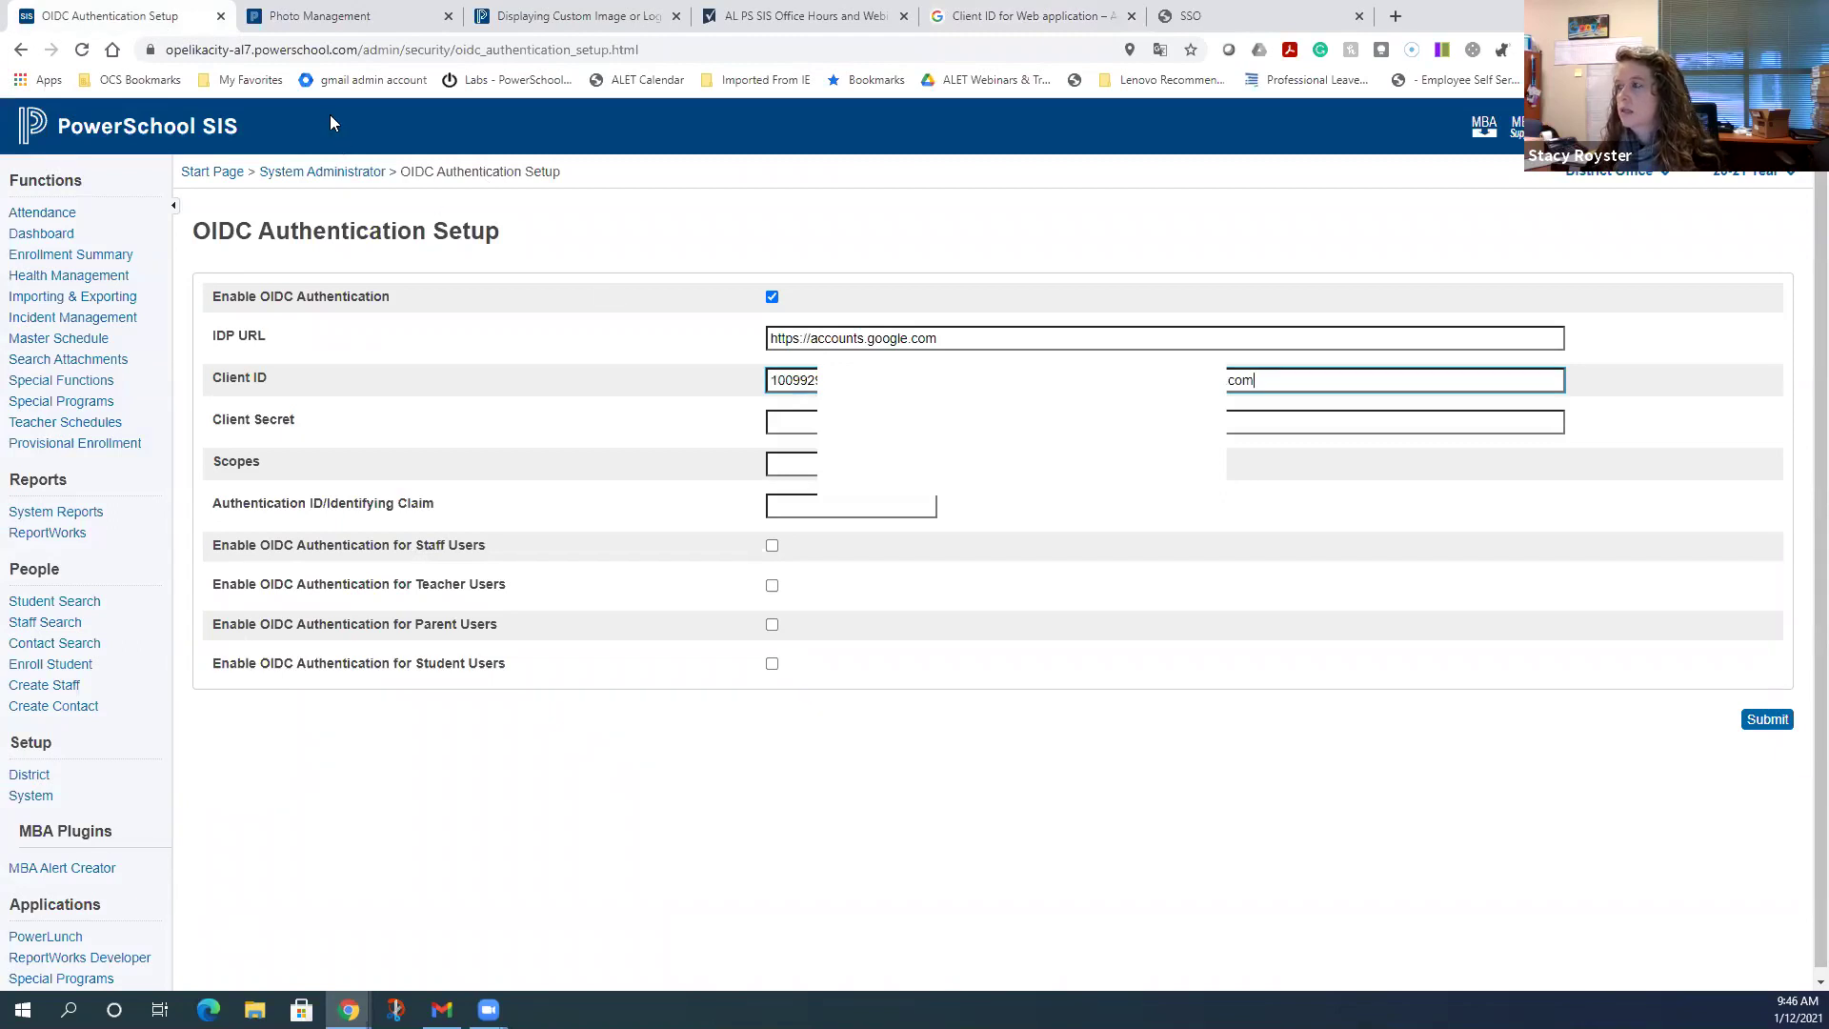
- Copy the Client secret from Google Cloud into PowerSchool's Client Secret field
click(1048, 17)
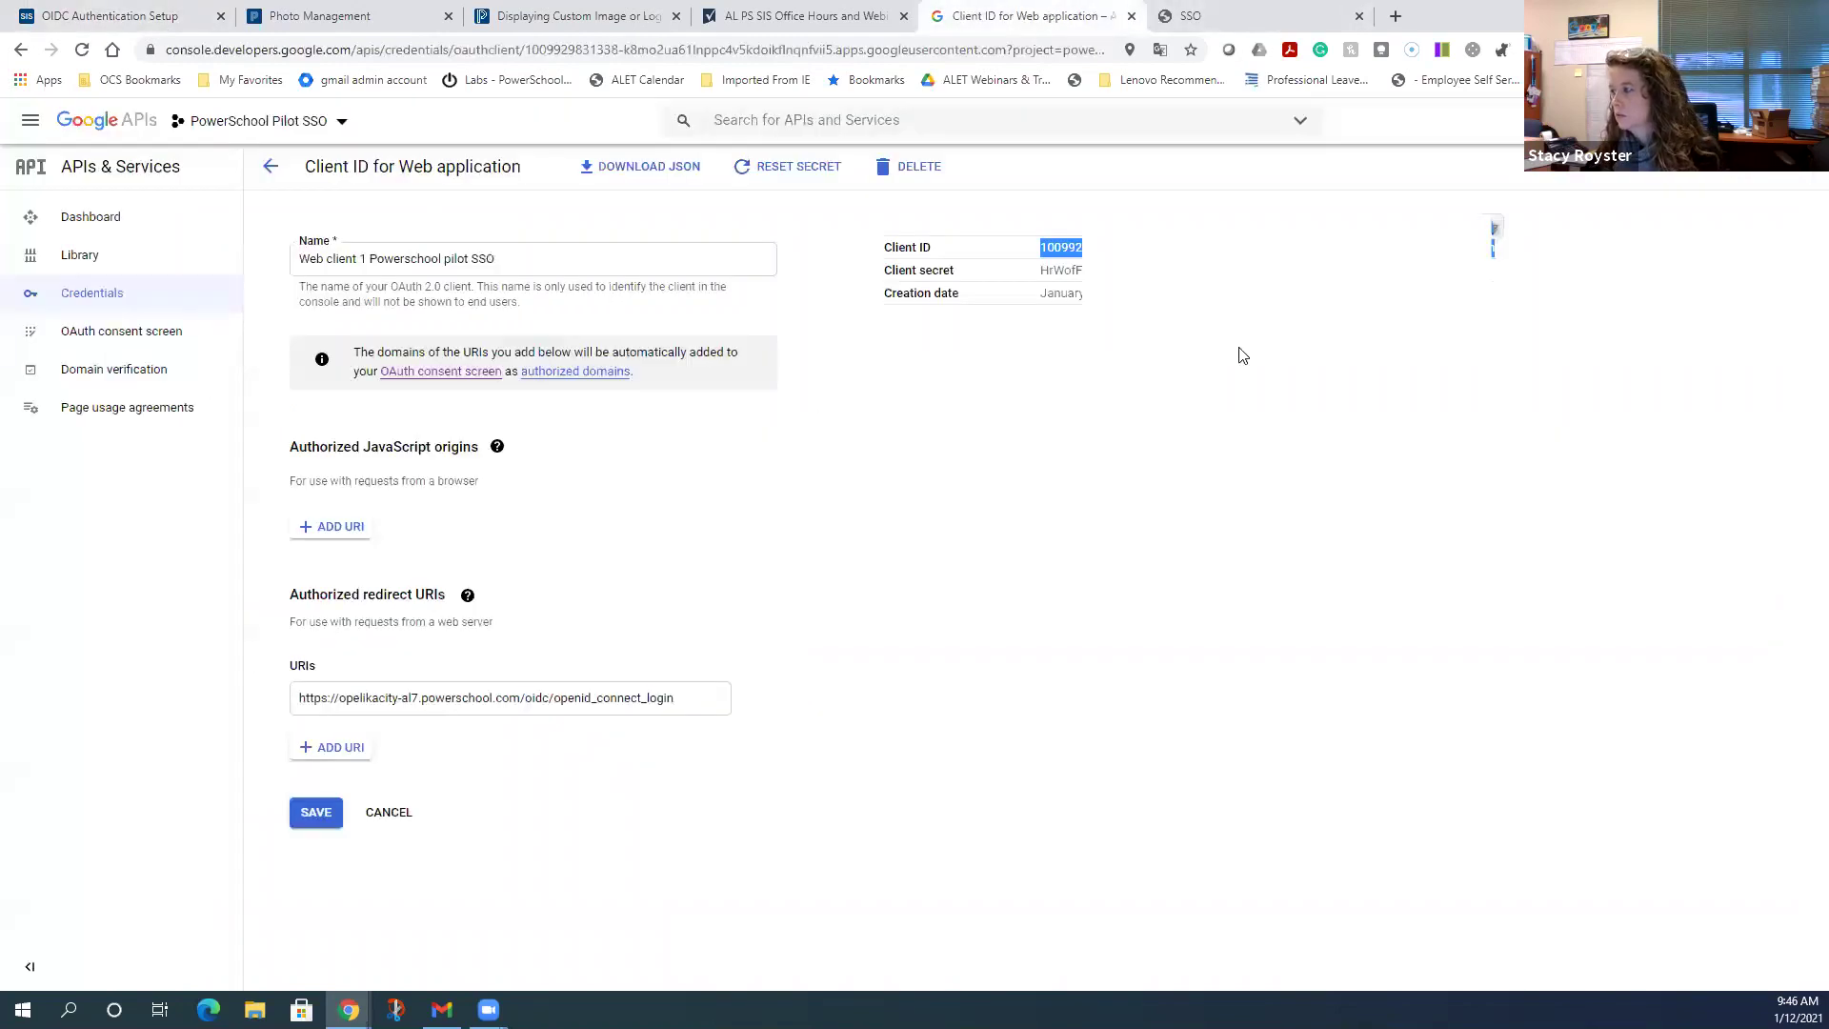
click(1044, 284)
double_click(1042, 269)
key(ctrl+c)
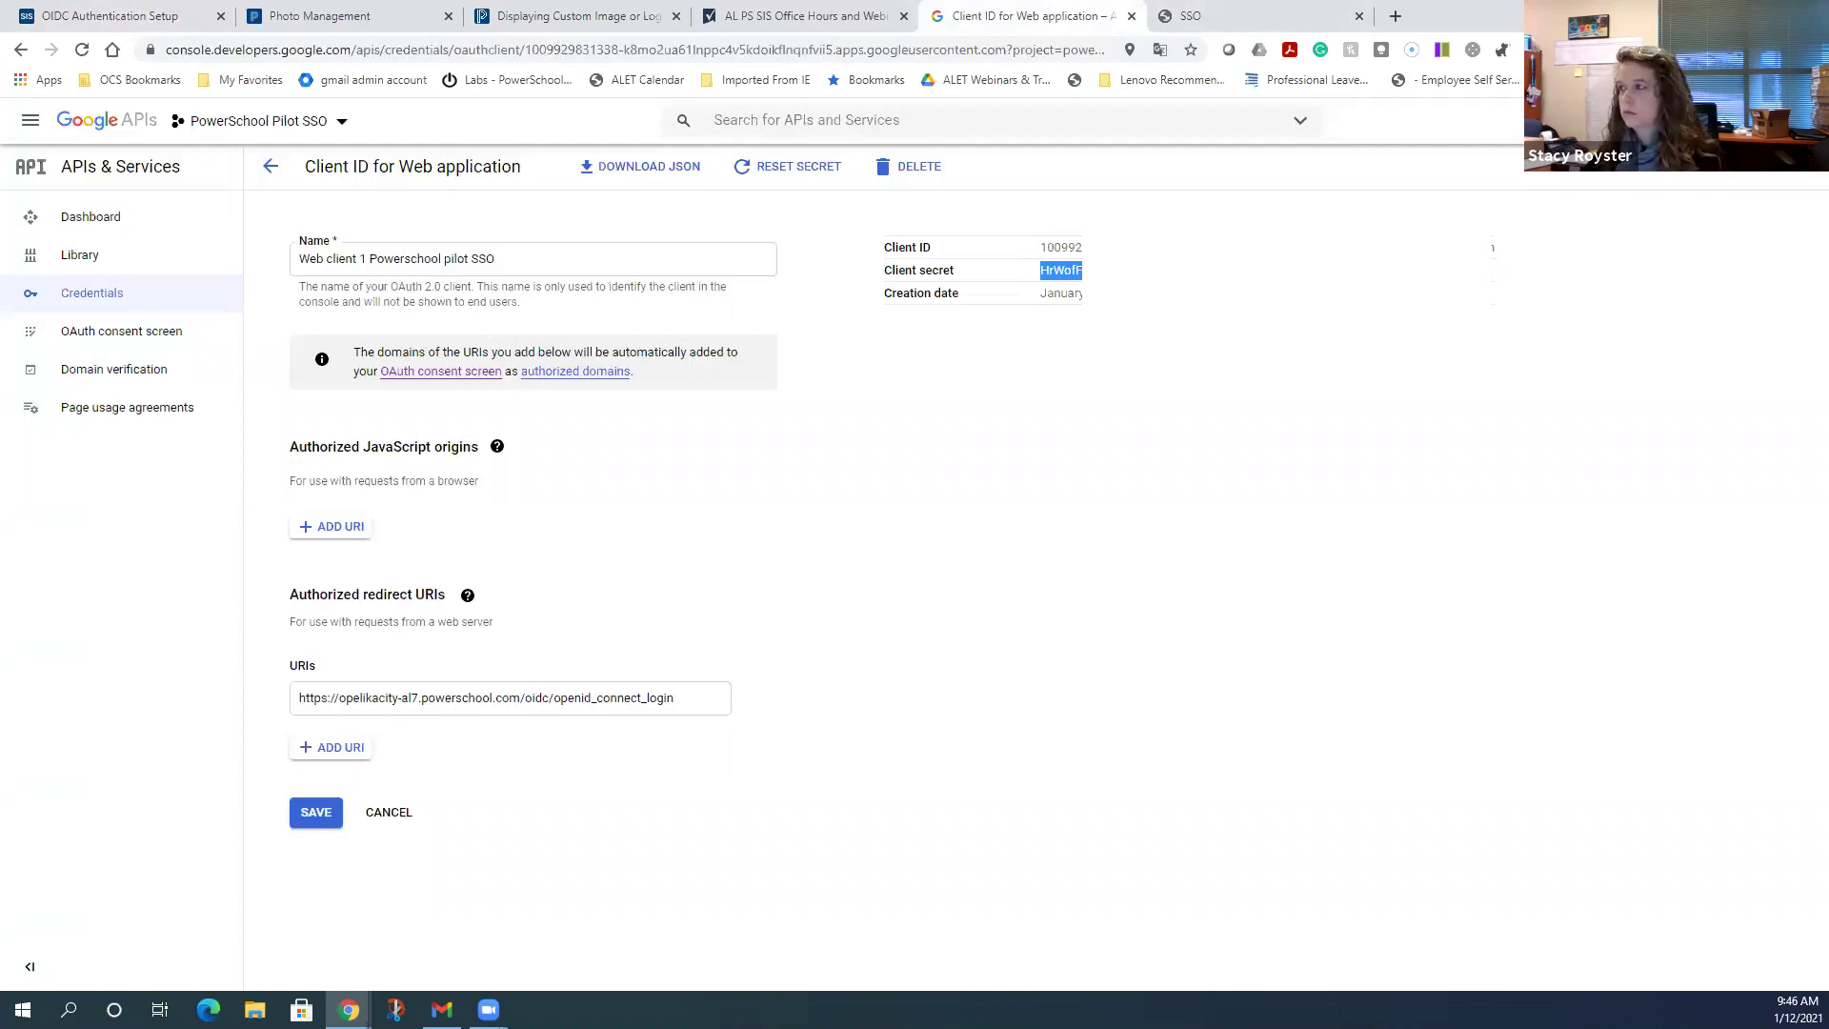
click(143, 16)
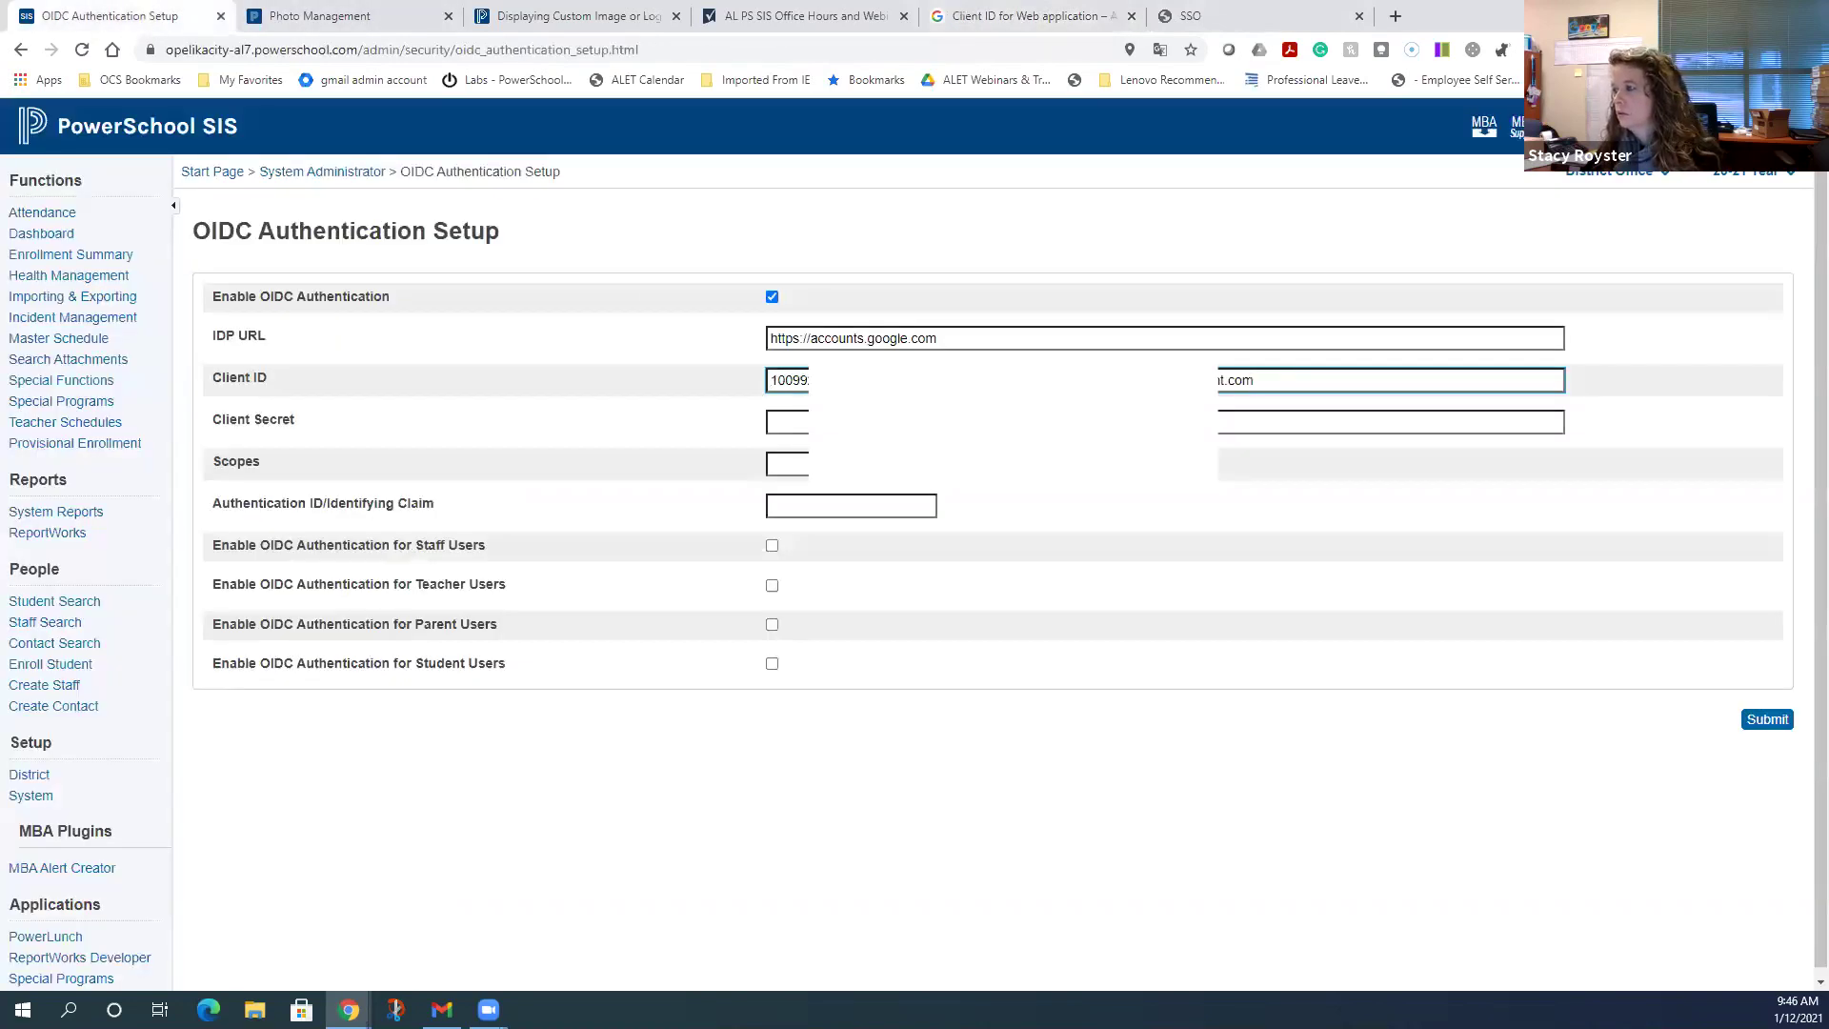
key(Tab)
key(ctrl+v)
click(1092, 722)
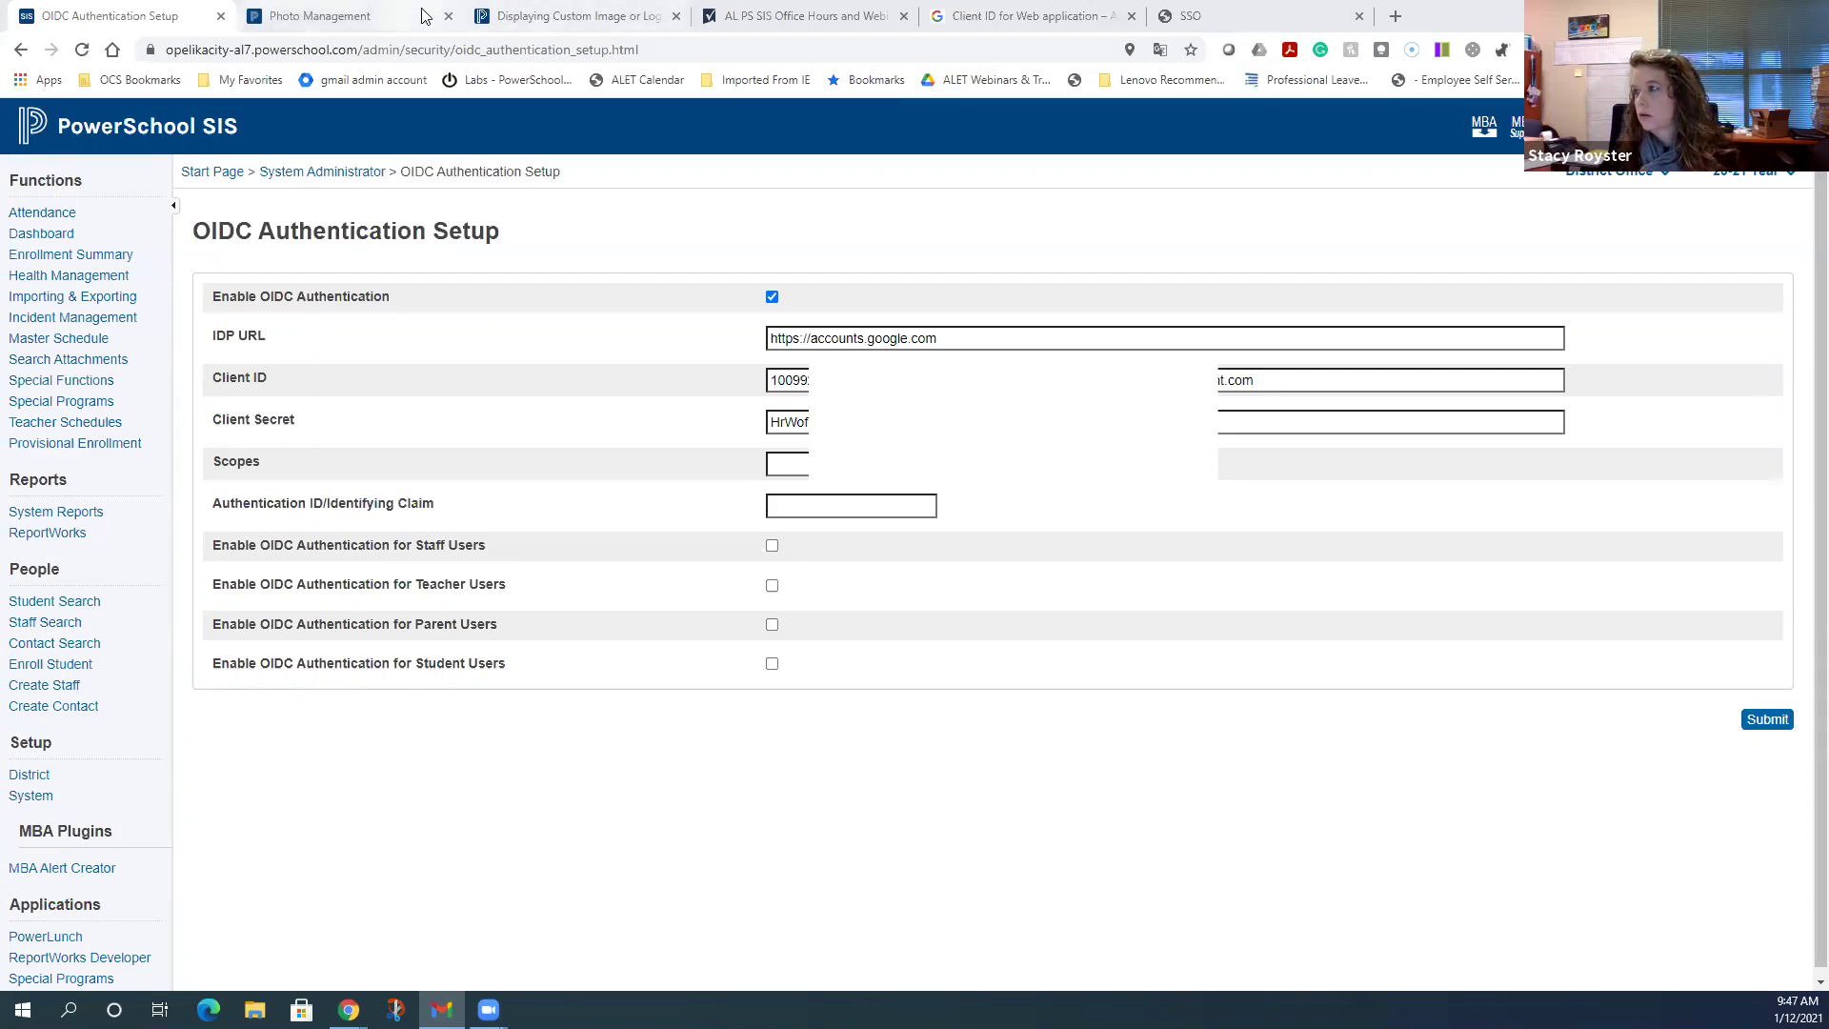
- Switch to the AL PS SIS Office Hours Smartsheet showing row 11's SSO.pdf attachment
click(805, 15)
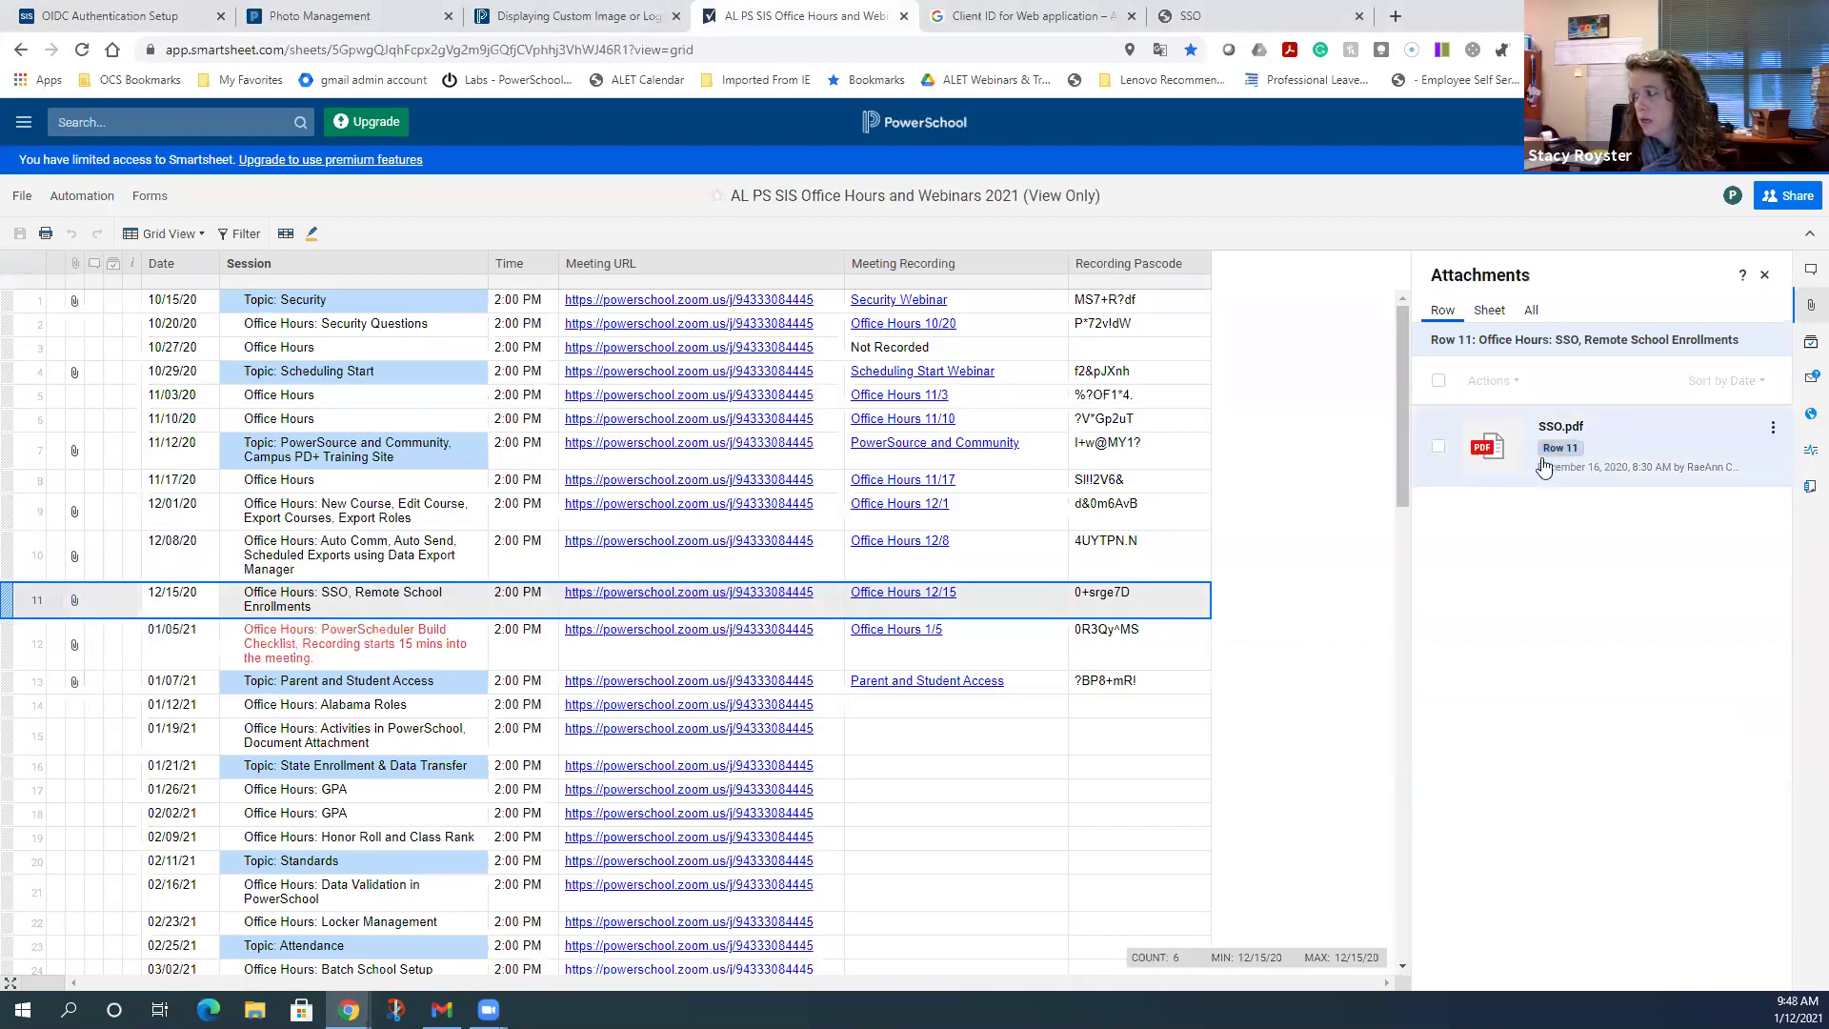
- Review SSO.pdf's Step 3 OIDC settings, then return to PowerSchool's OIDC Authentication Setup page
click(1573, 447)
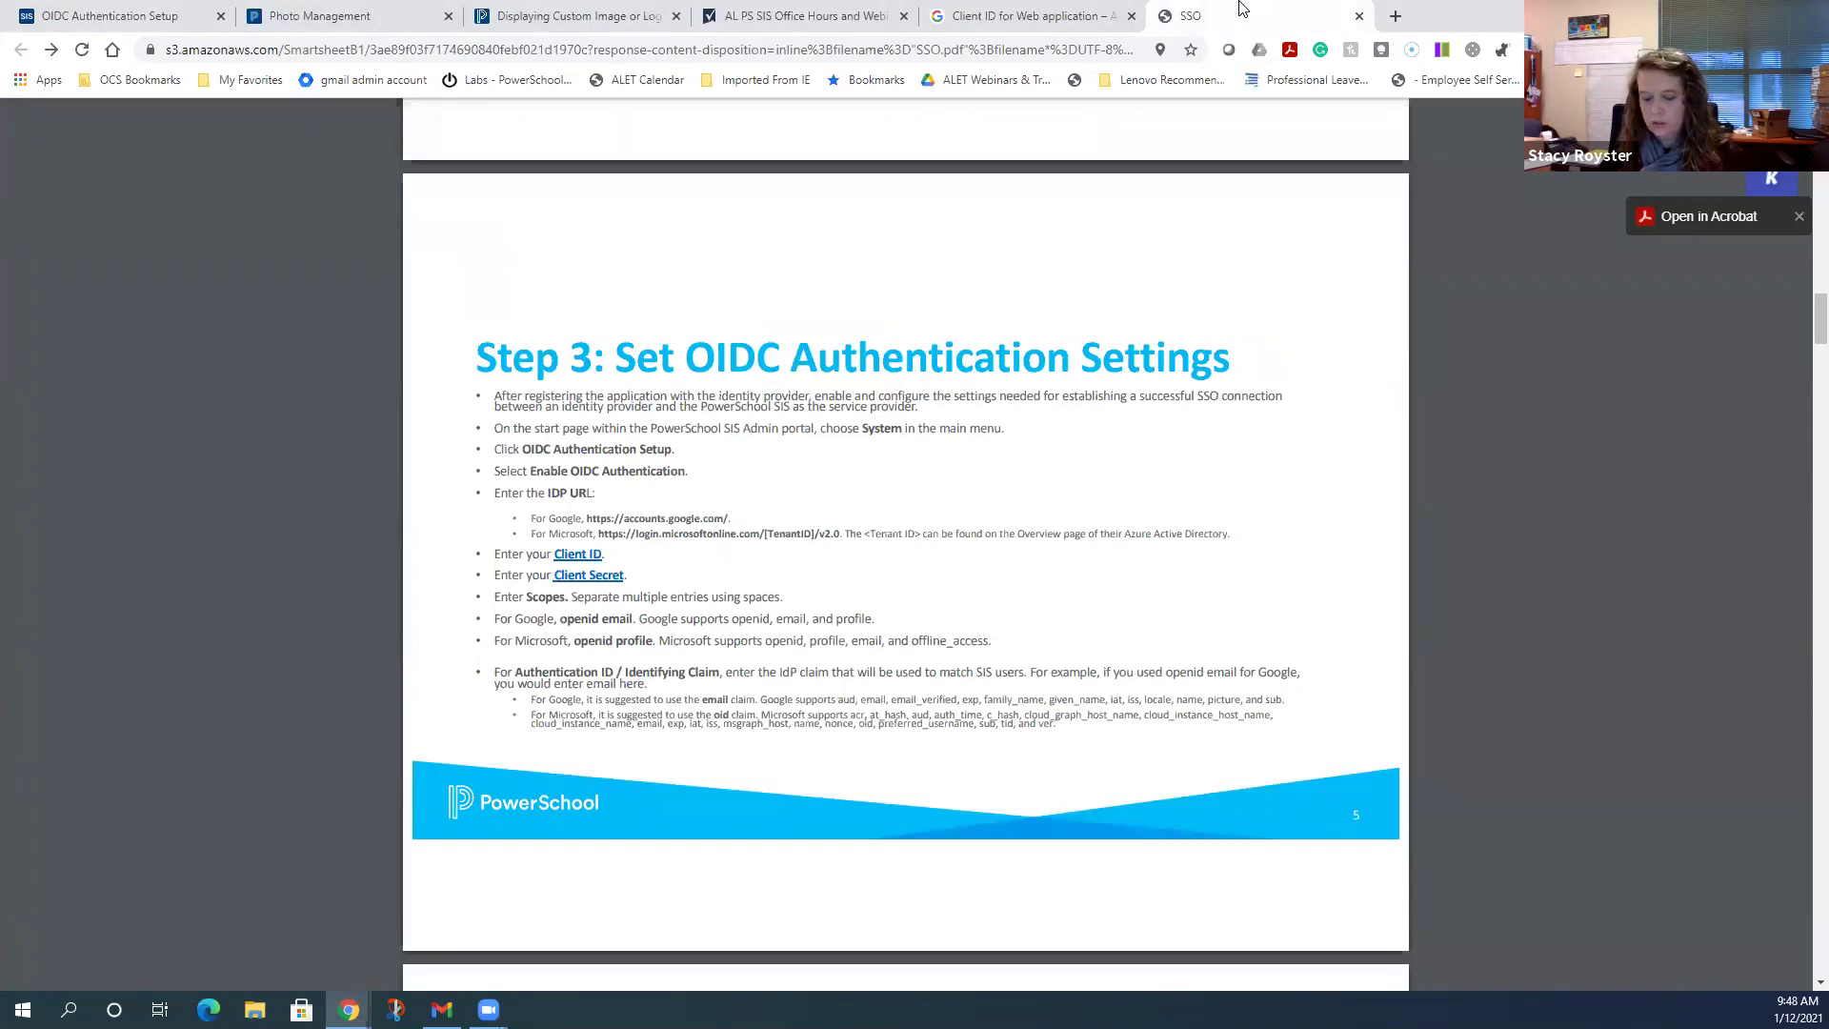
click(758, 16)
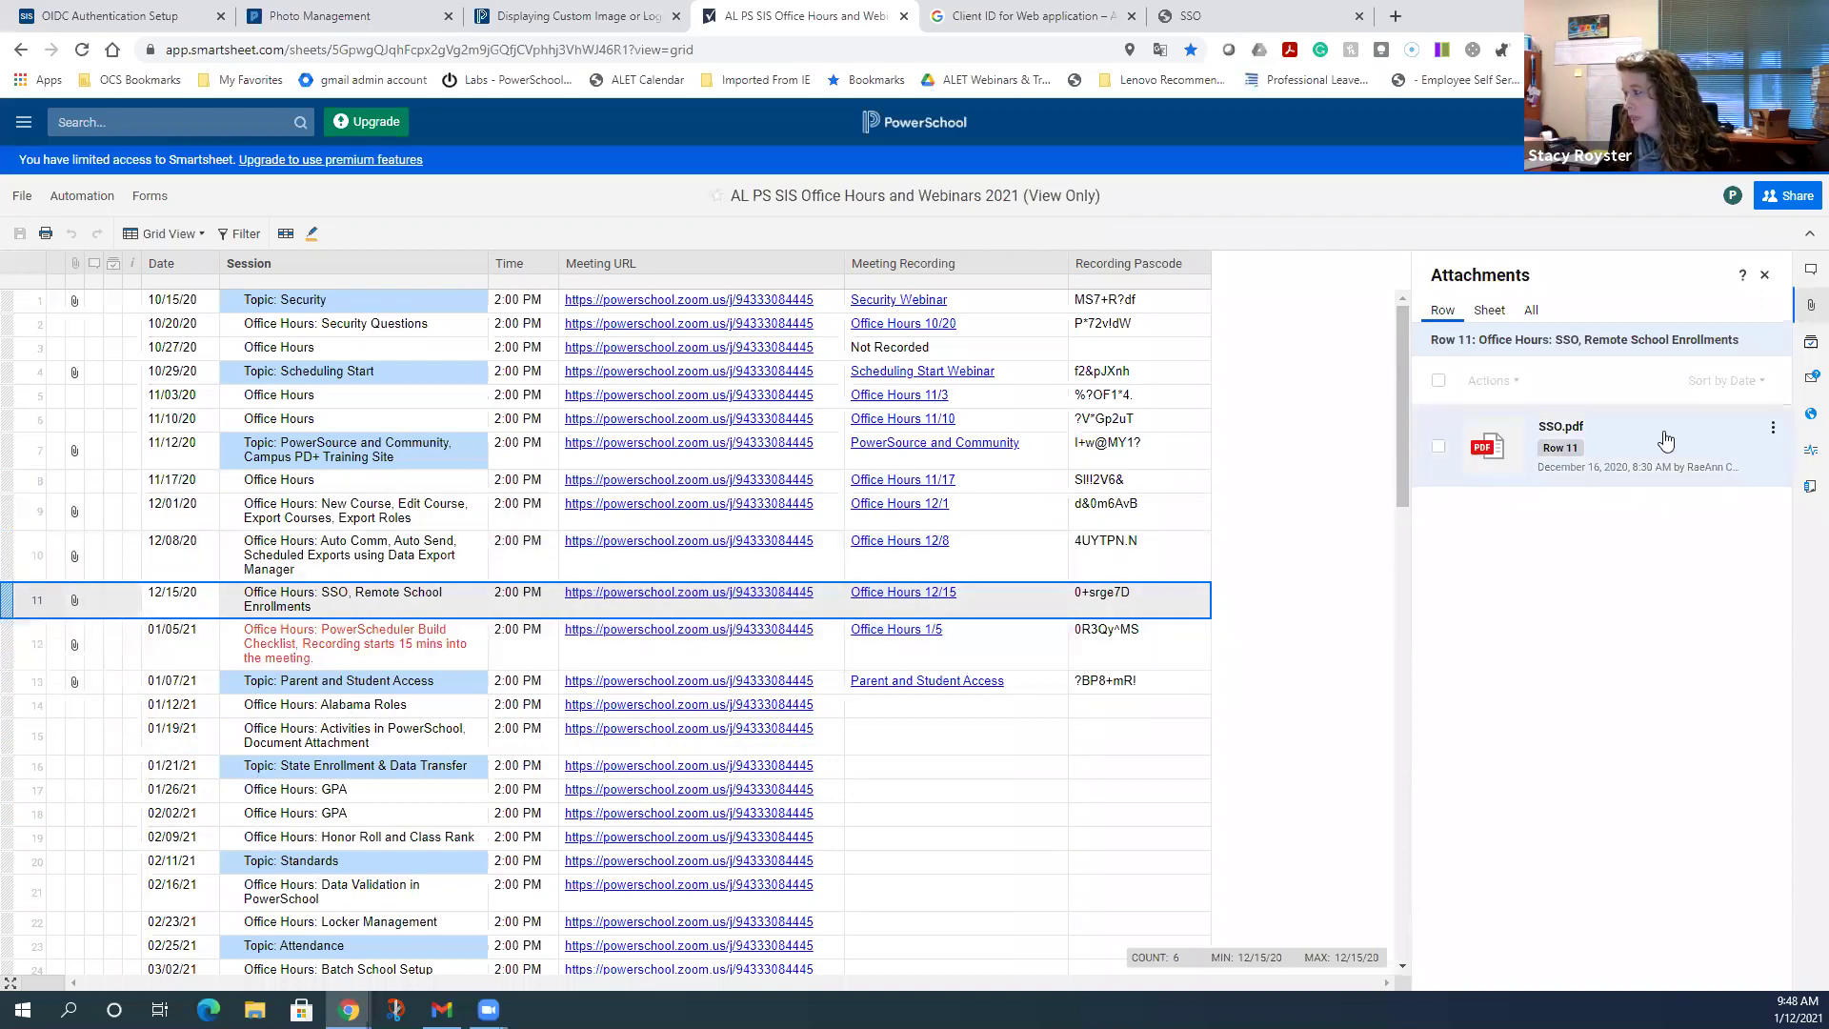
click(1595, 455)
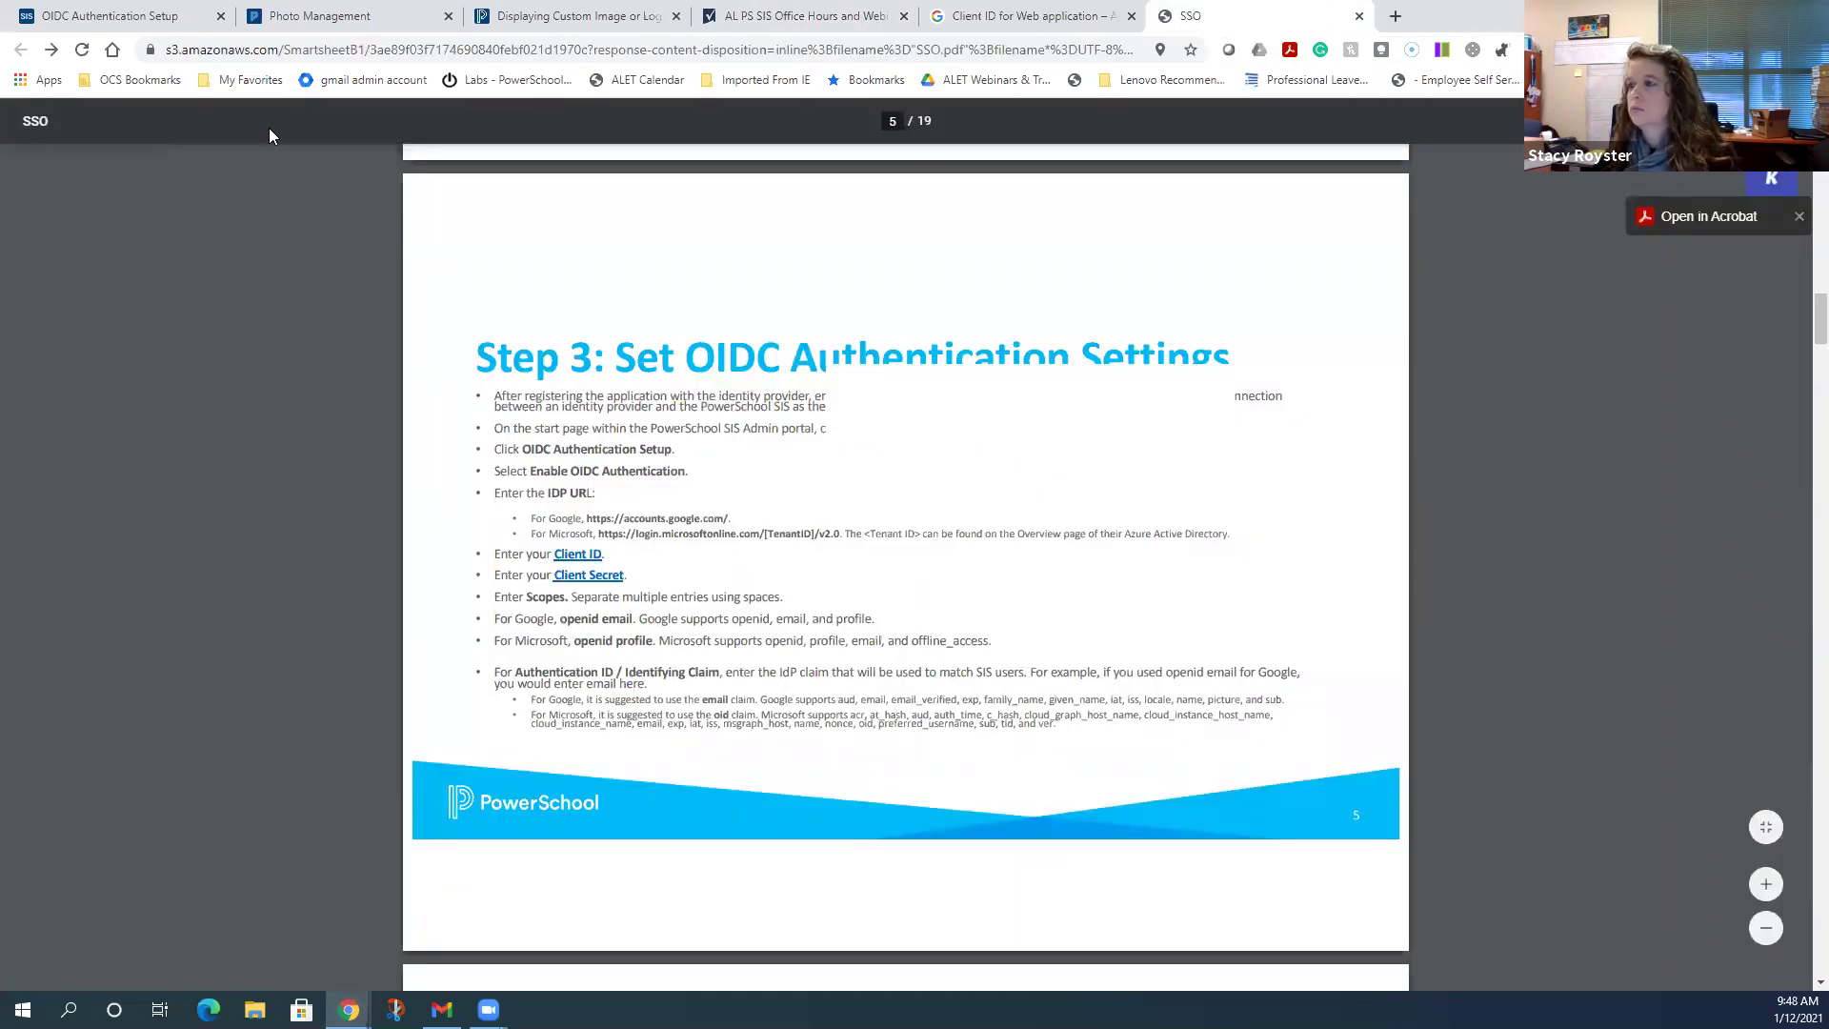
click(133, 9)
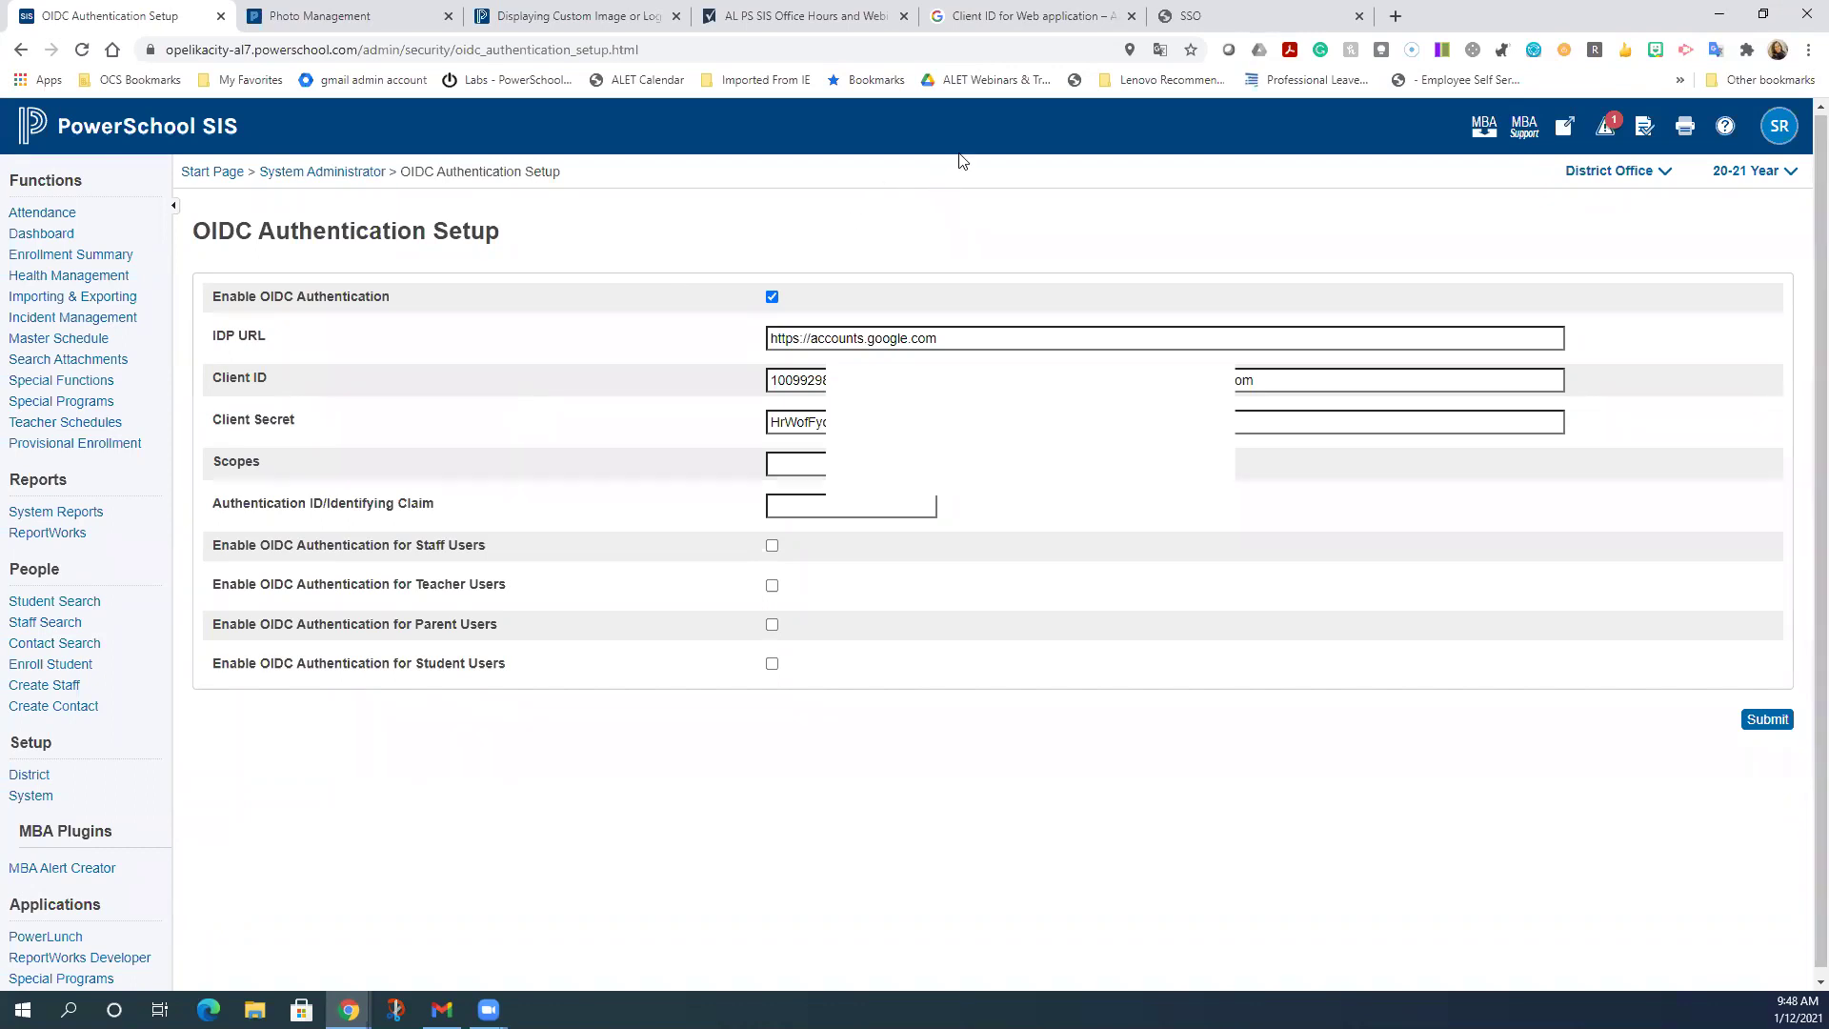
- Go from the Start Page through System Administrator's Security section to OIDC Authentication Setup
click(99, 133)
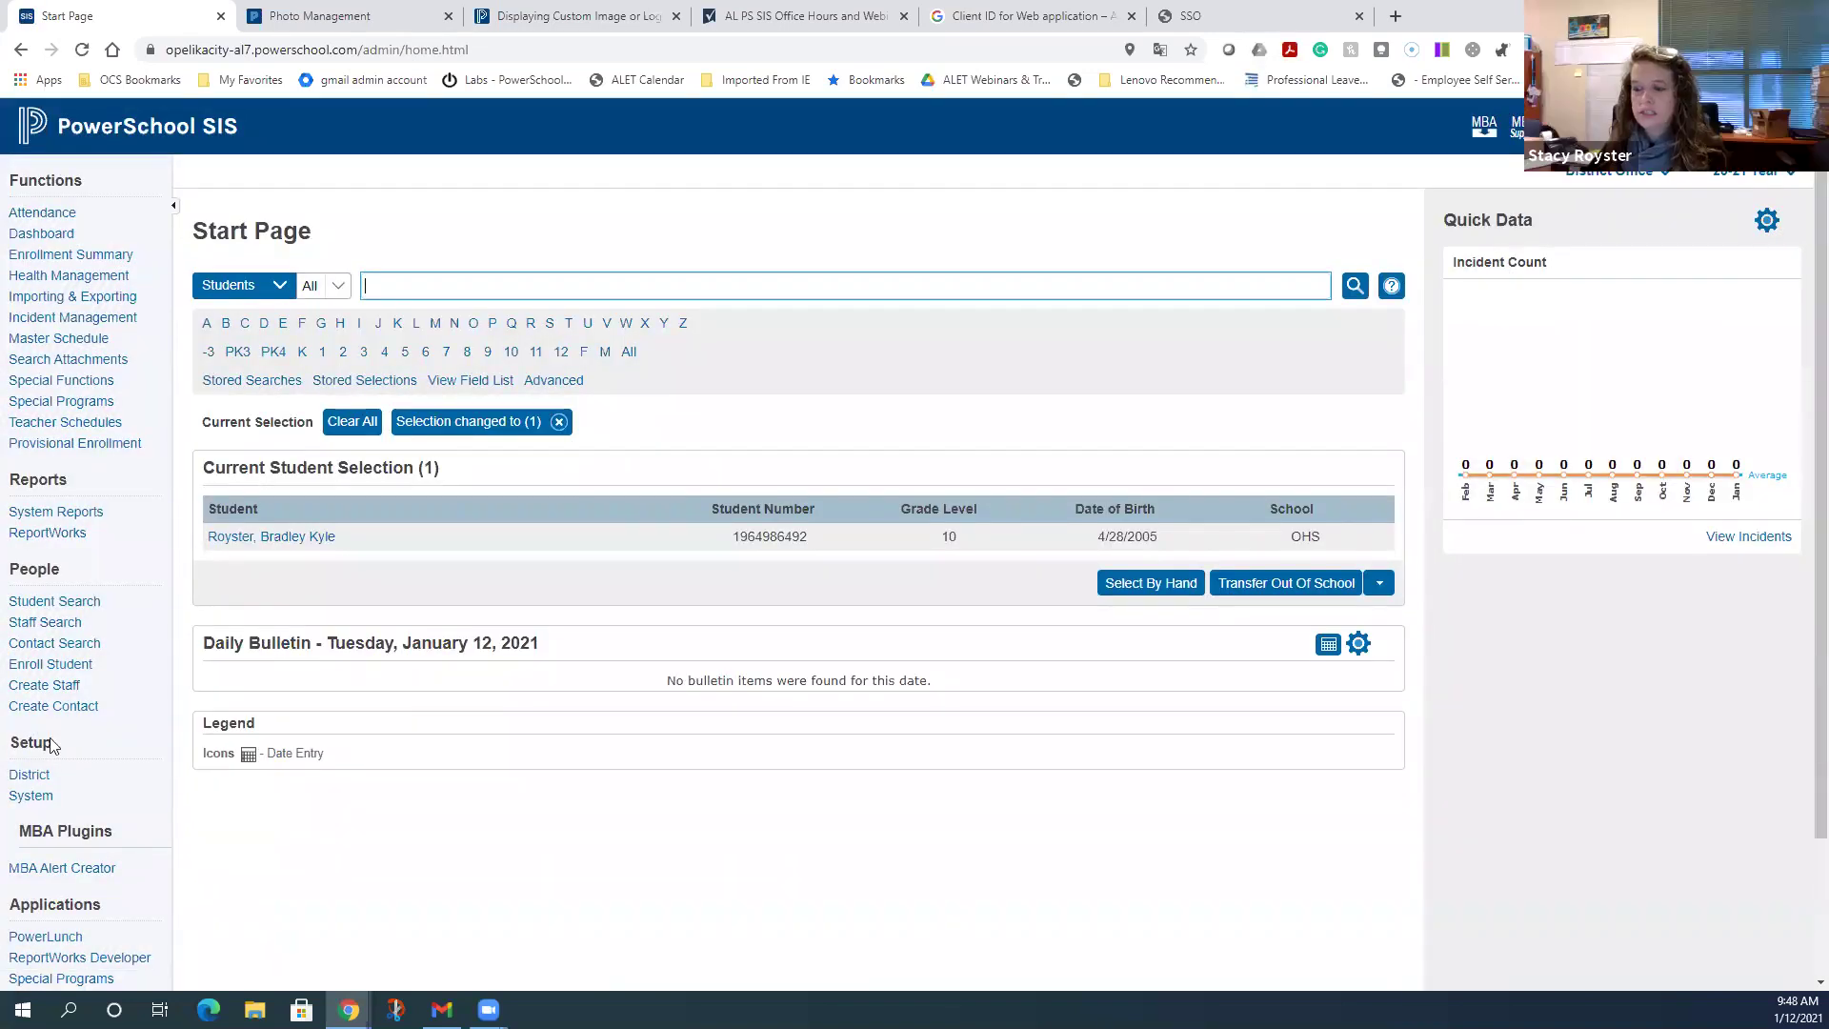
click(42, 805)
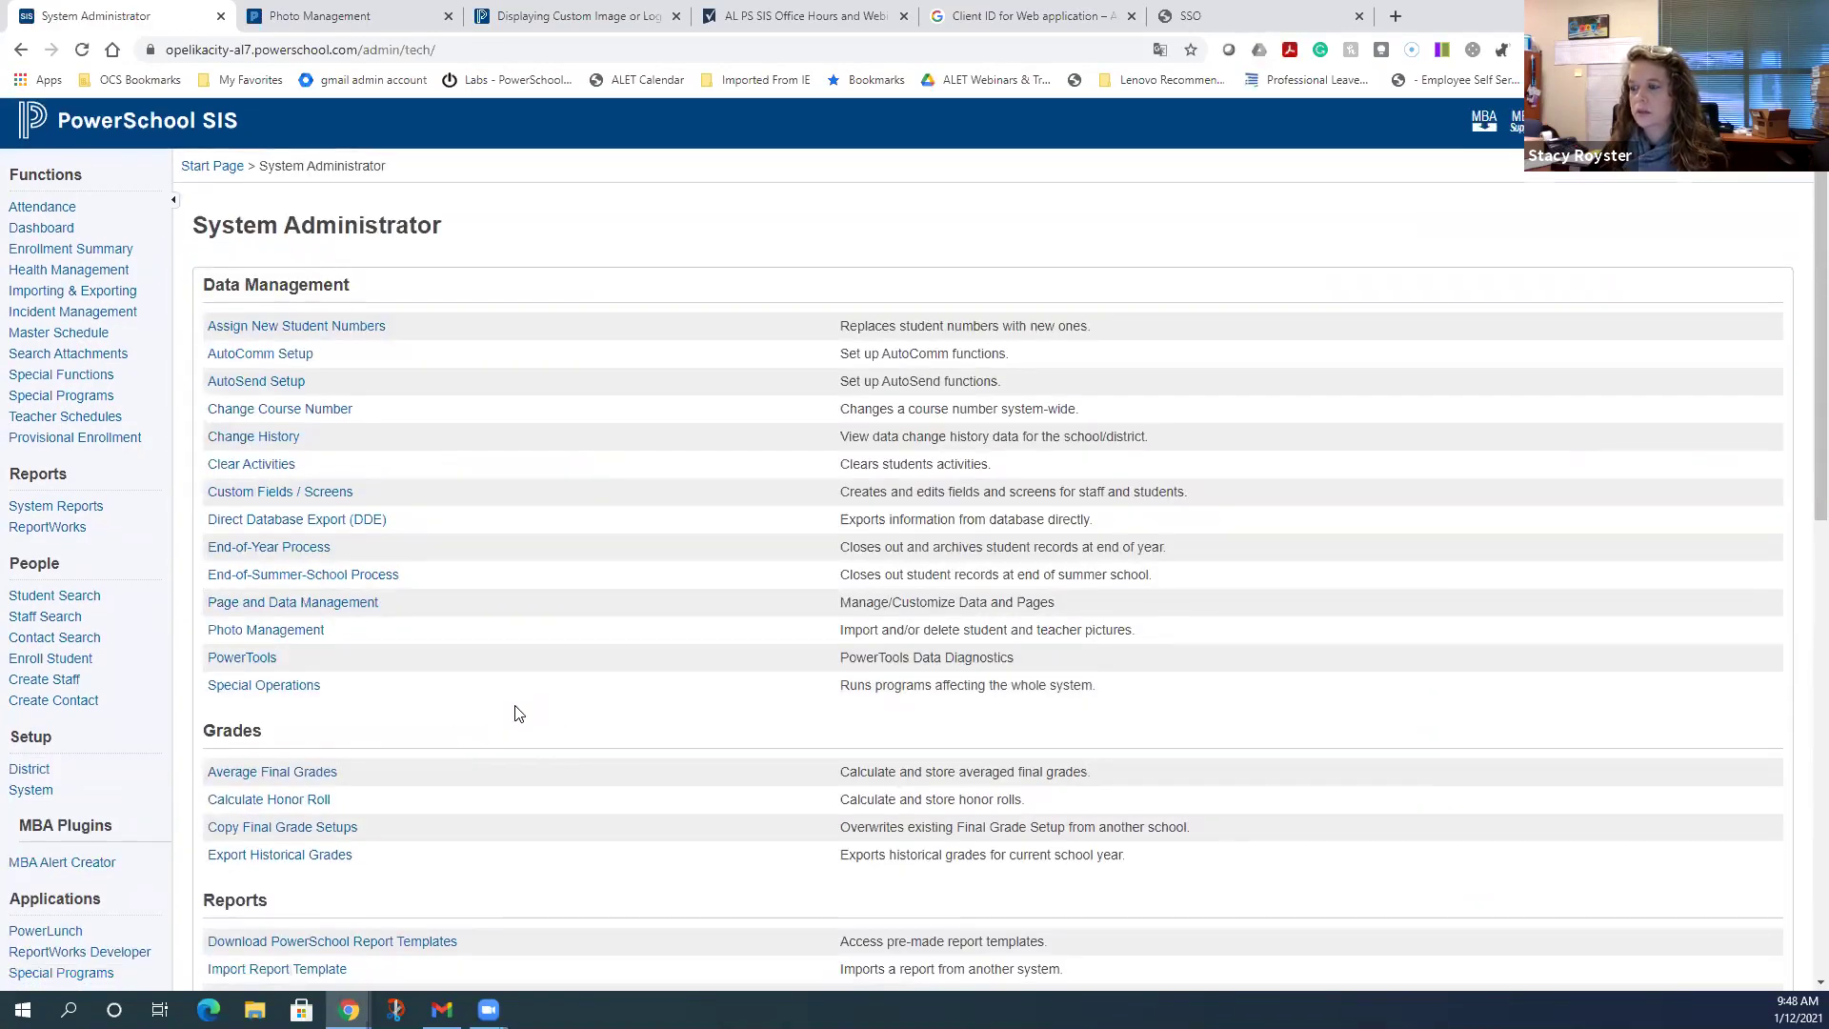
scroll(518, 715, down, 8)
scroll(514, 714, down, 1)
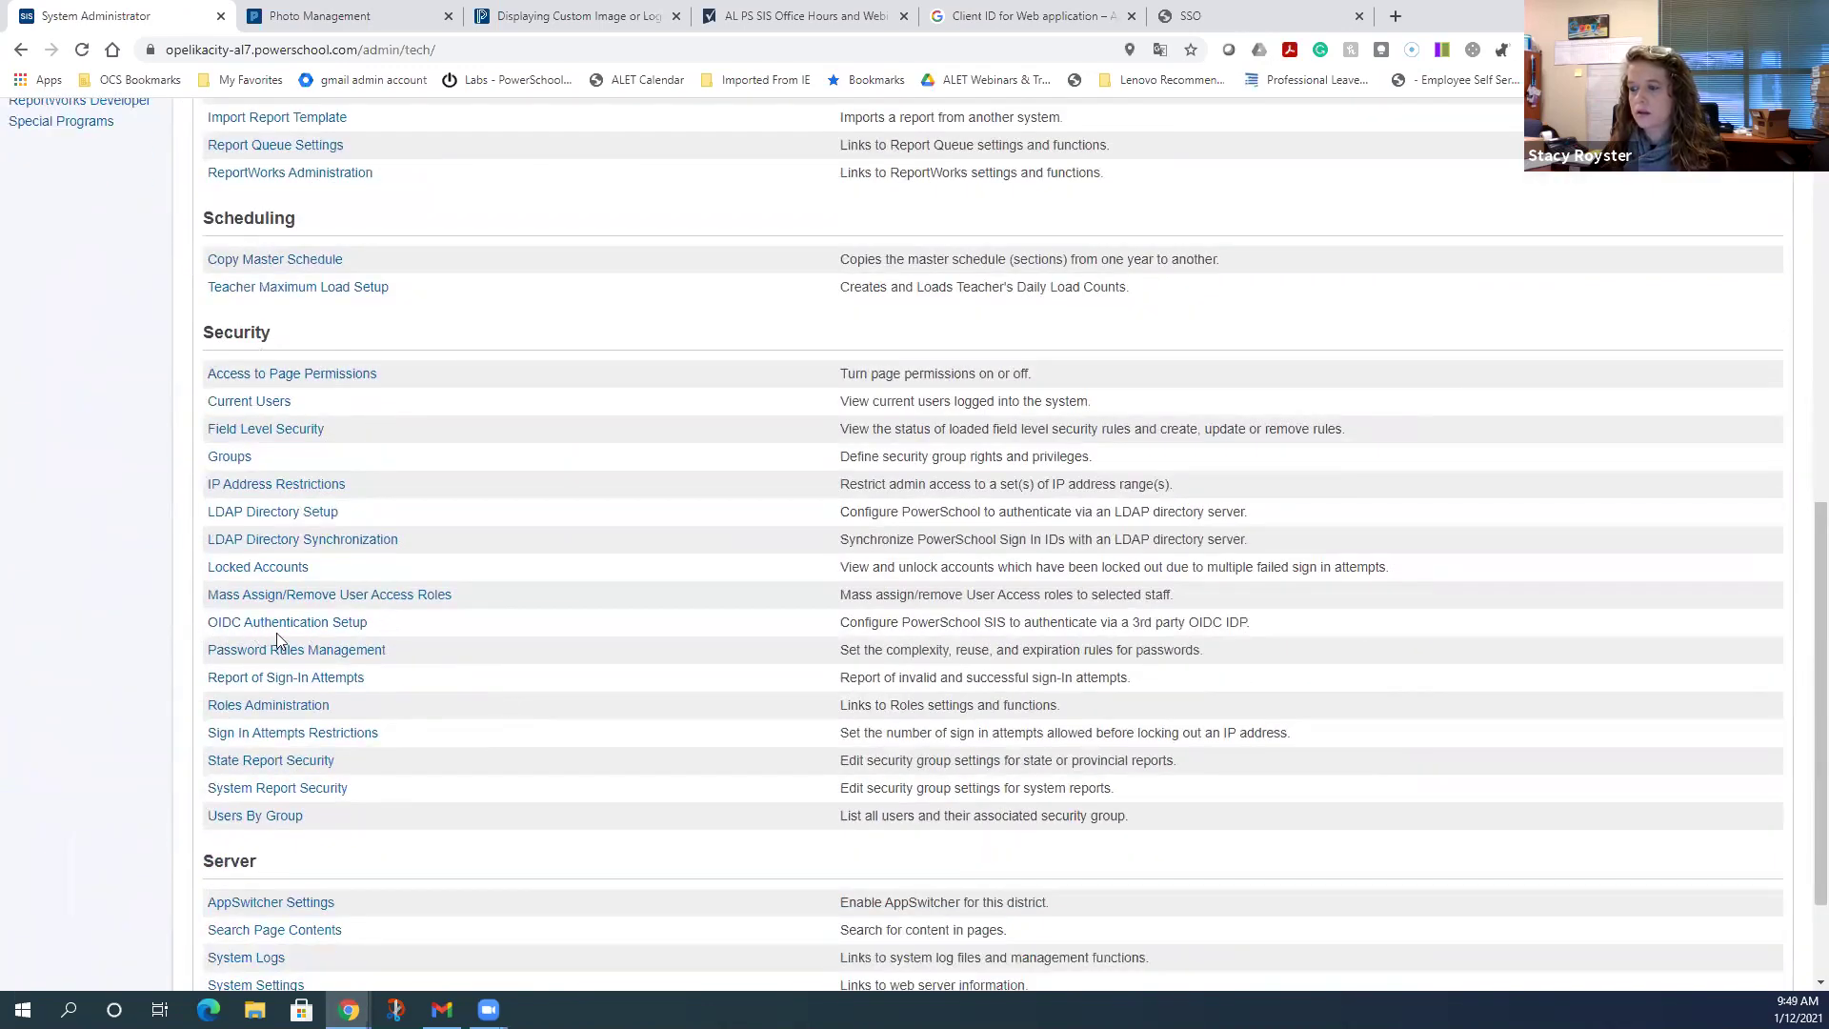
click(304, 630)
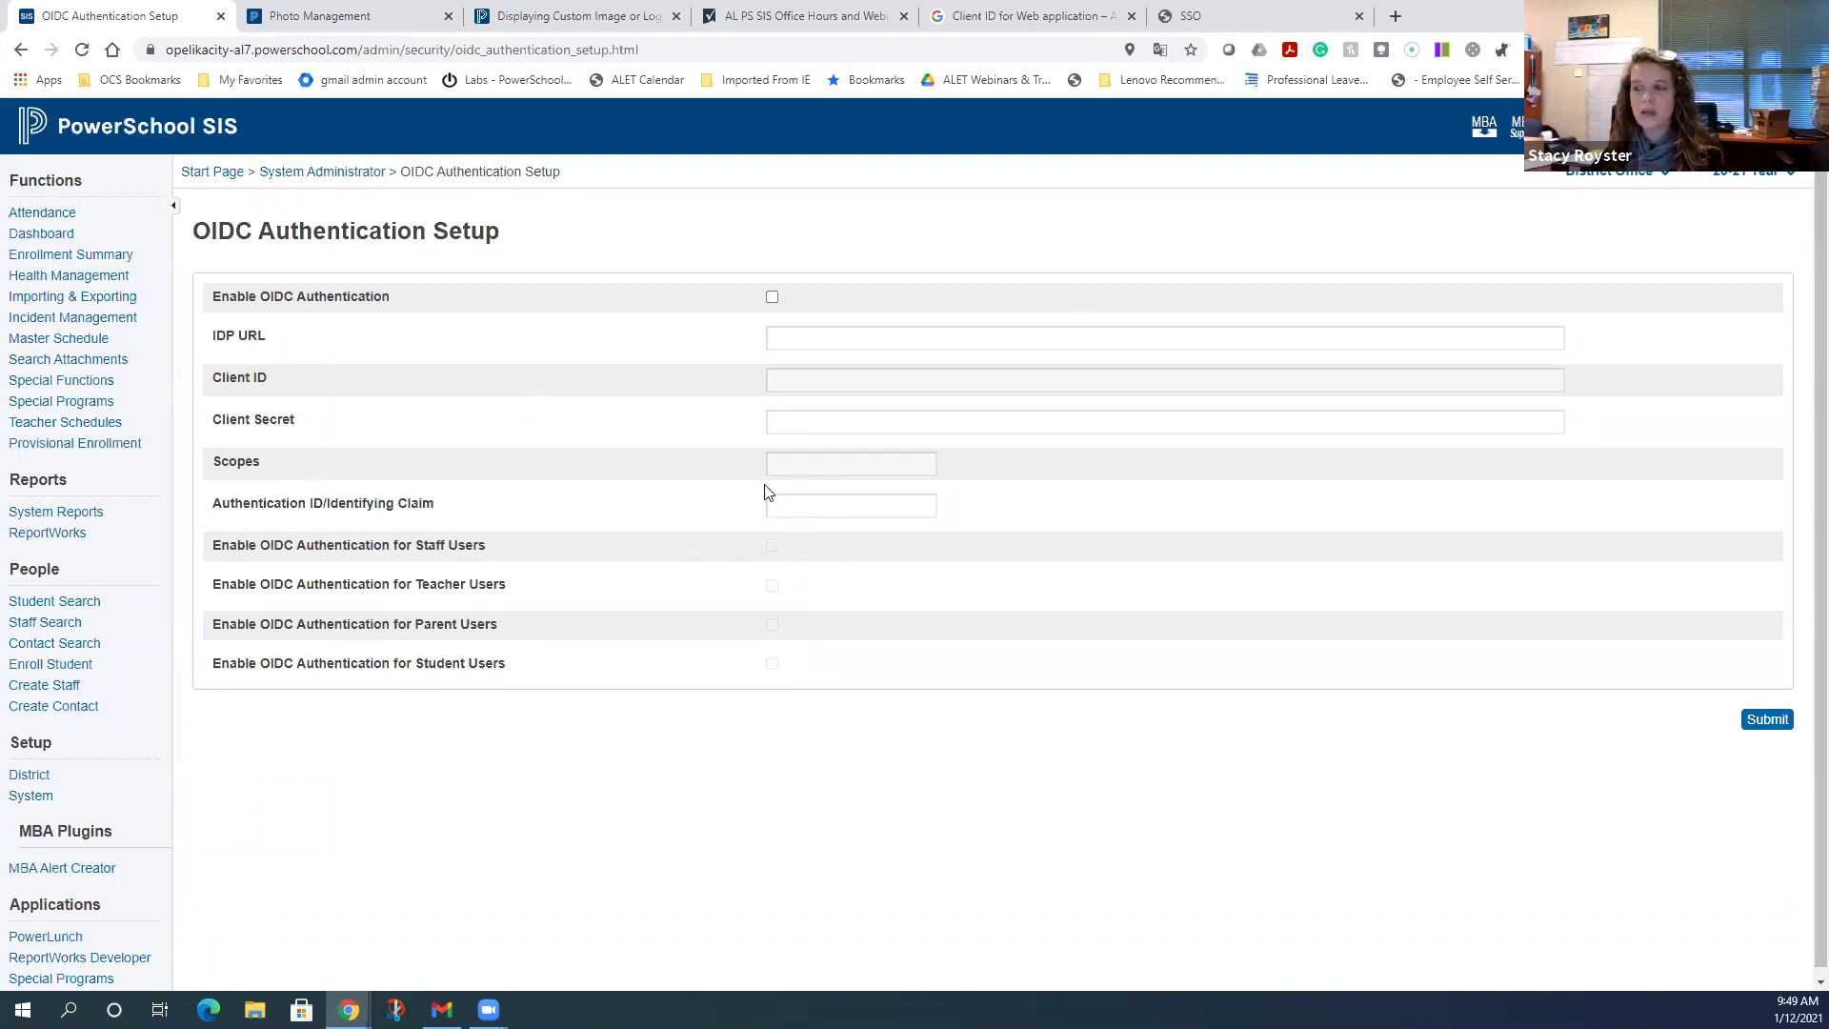
click(772, 297)
click(802, 337)
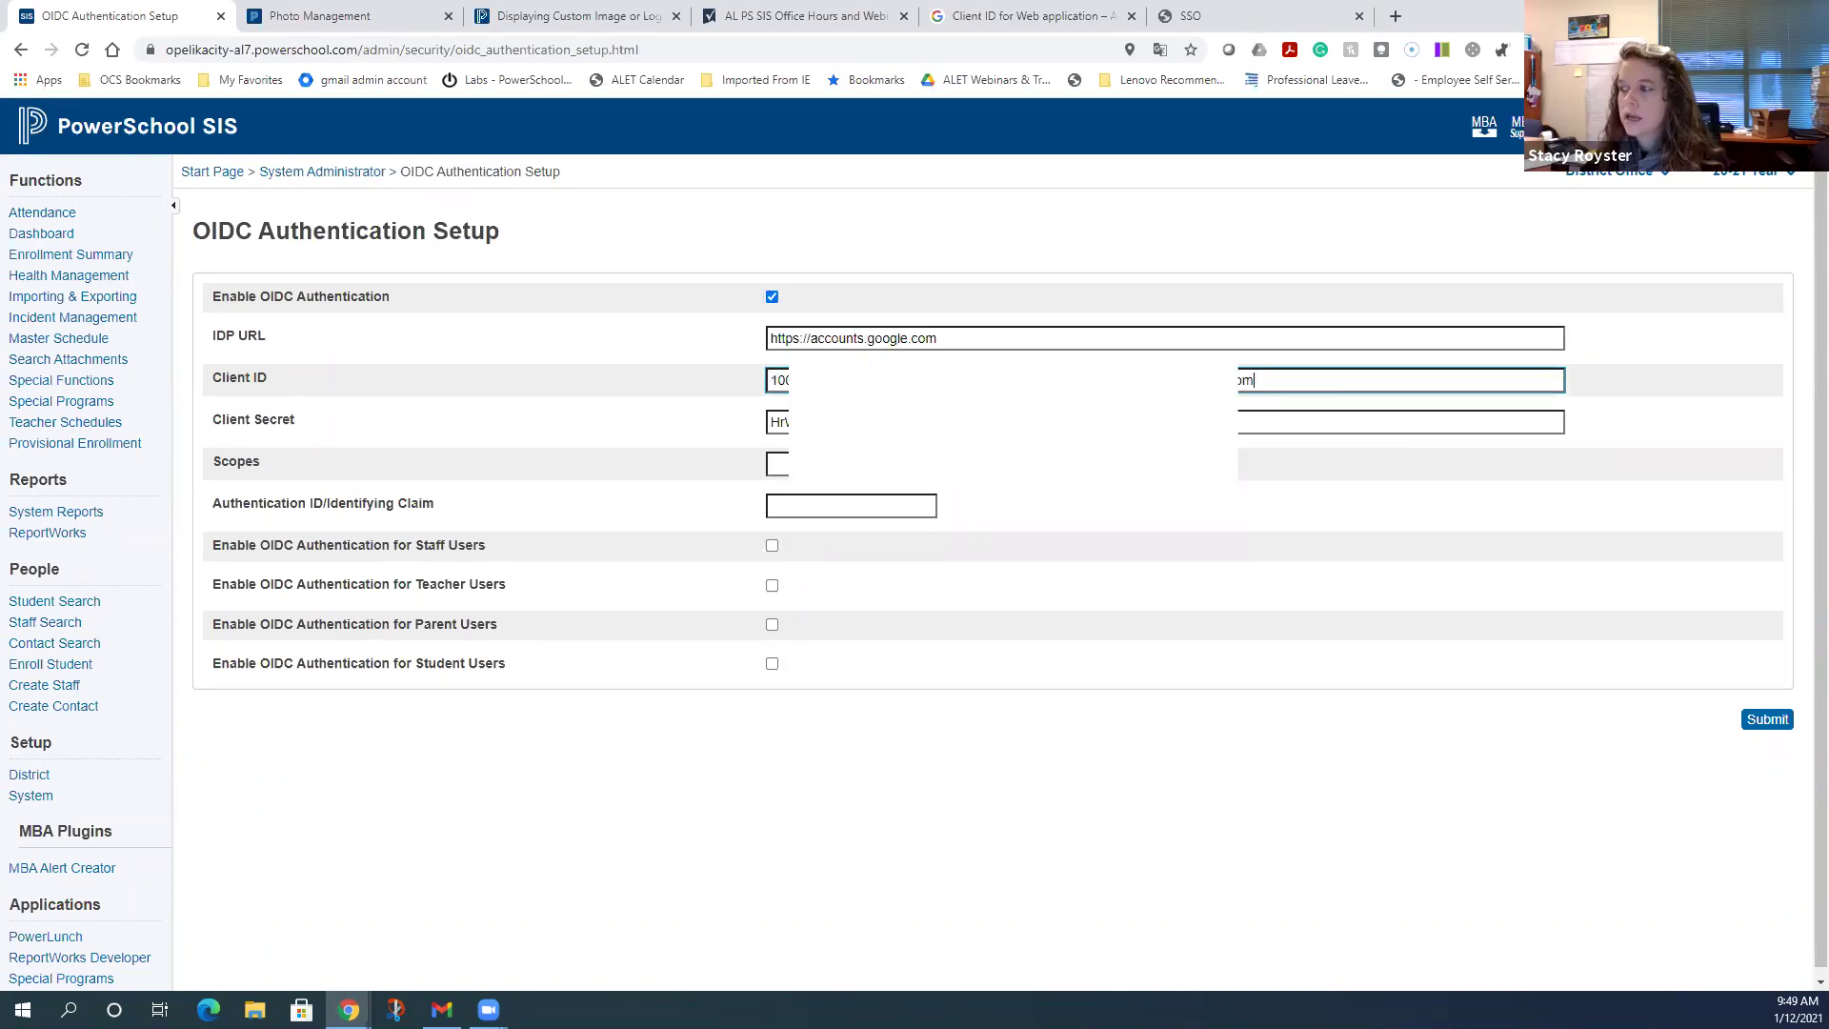
click(776, 464)
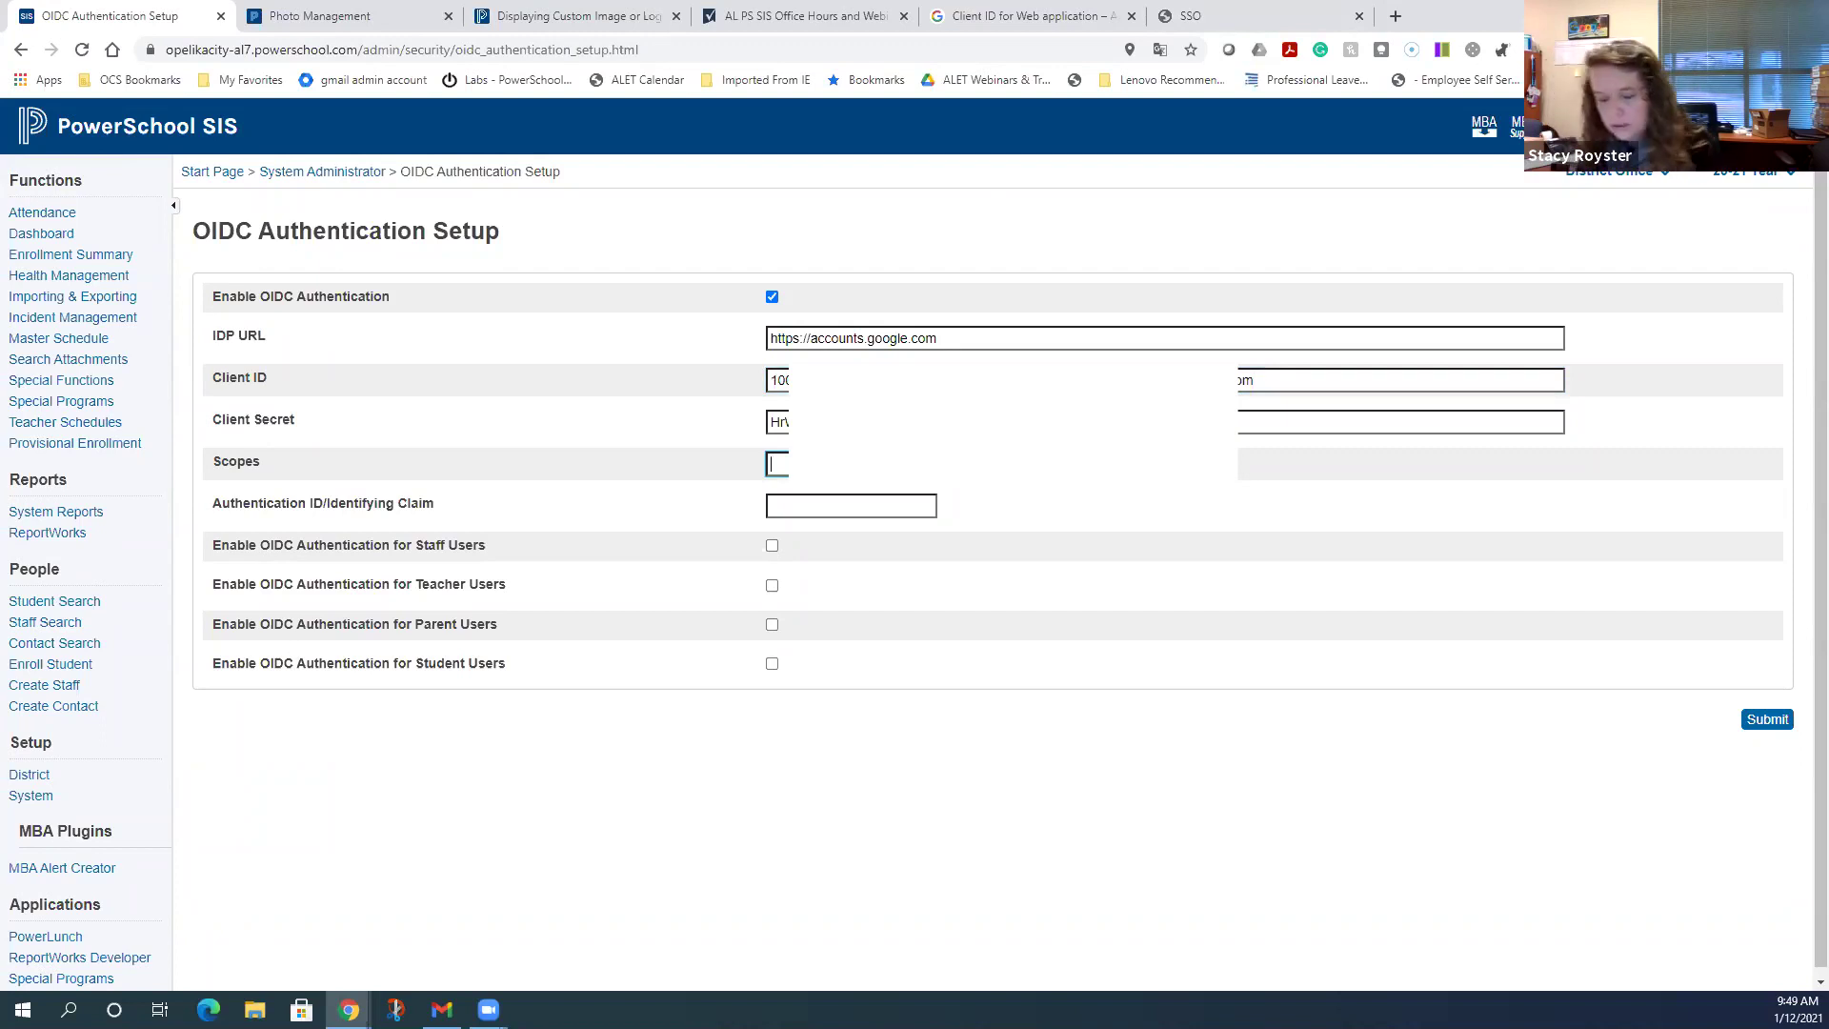
text(ope)
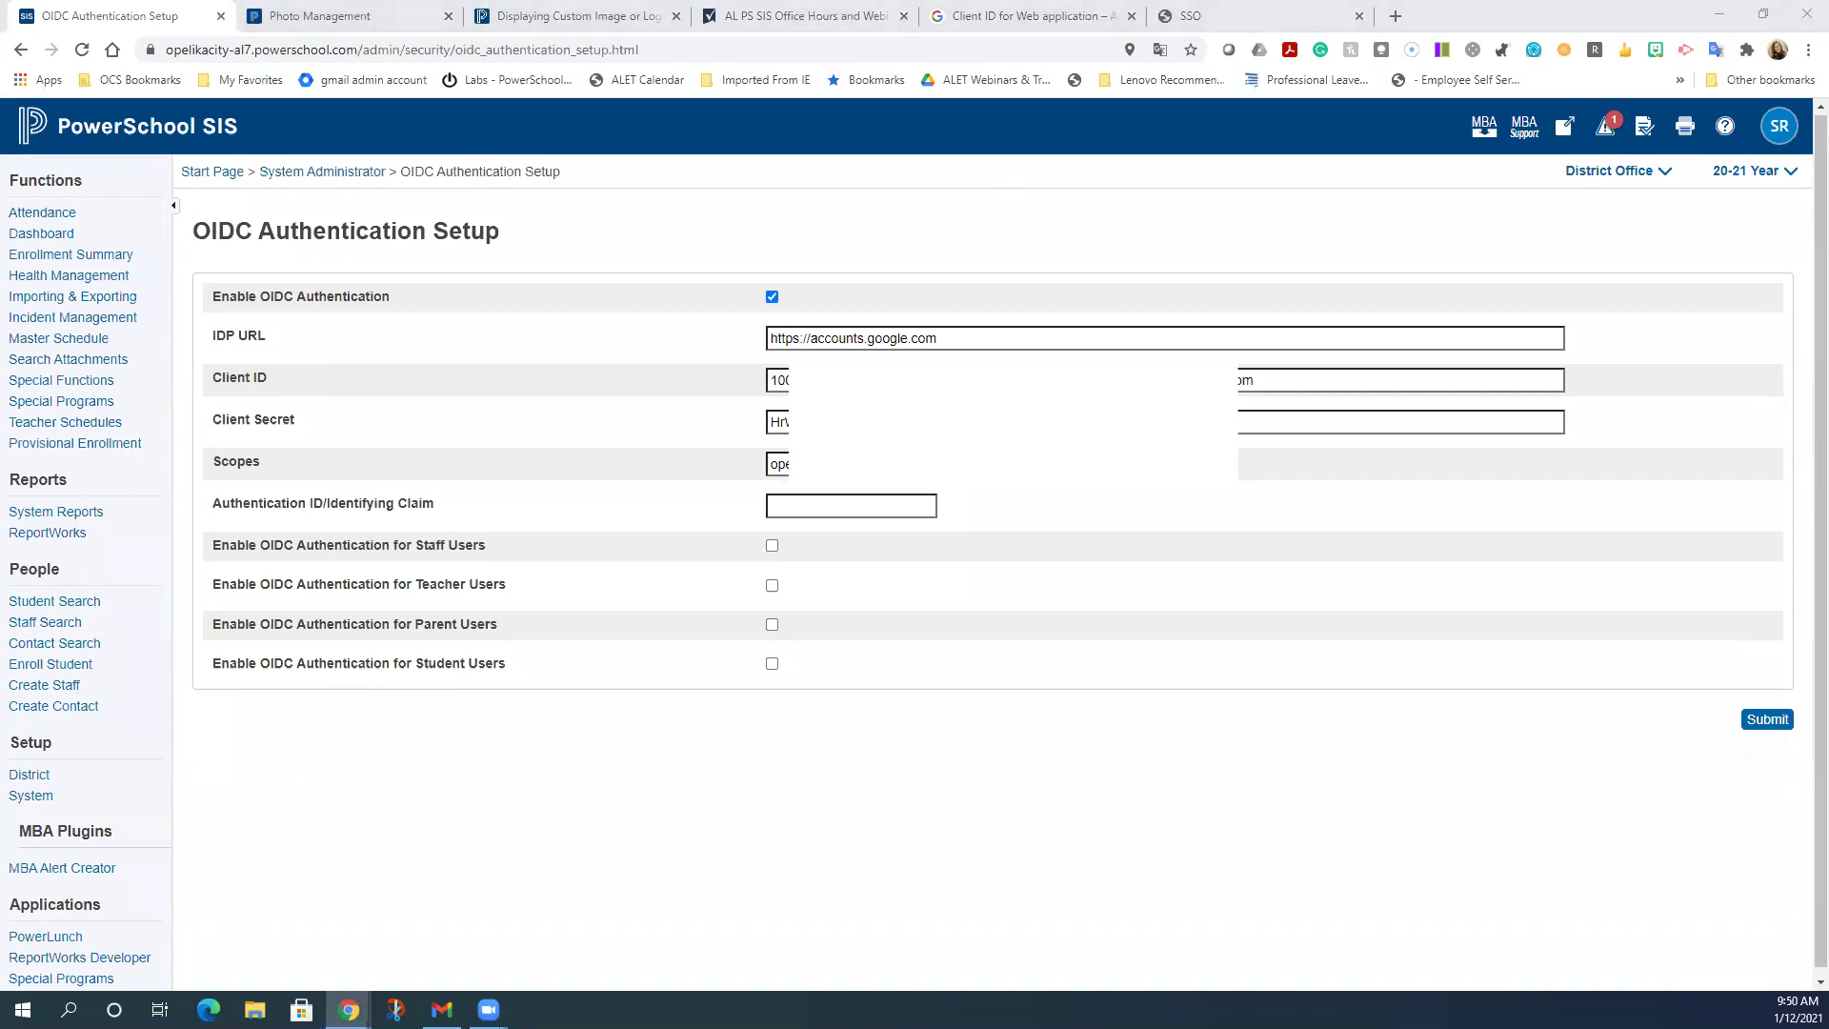
- Finish the Scopes, set the identifying claim to 'email', and submit the OIDC settings
click(851, 464)
click(811, 503)
text(email)
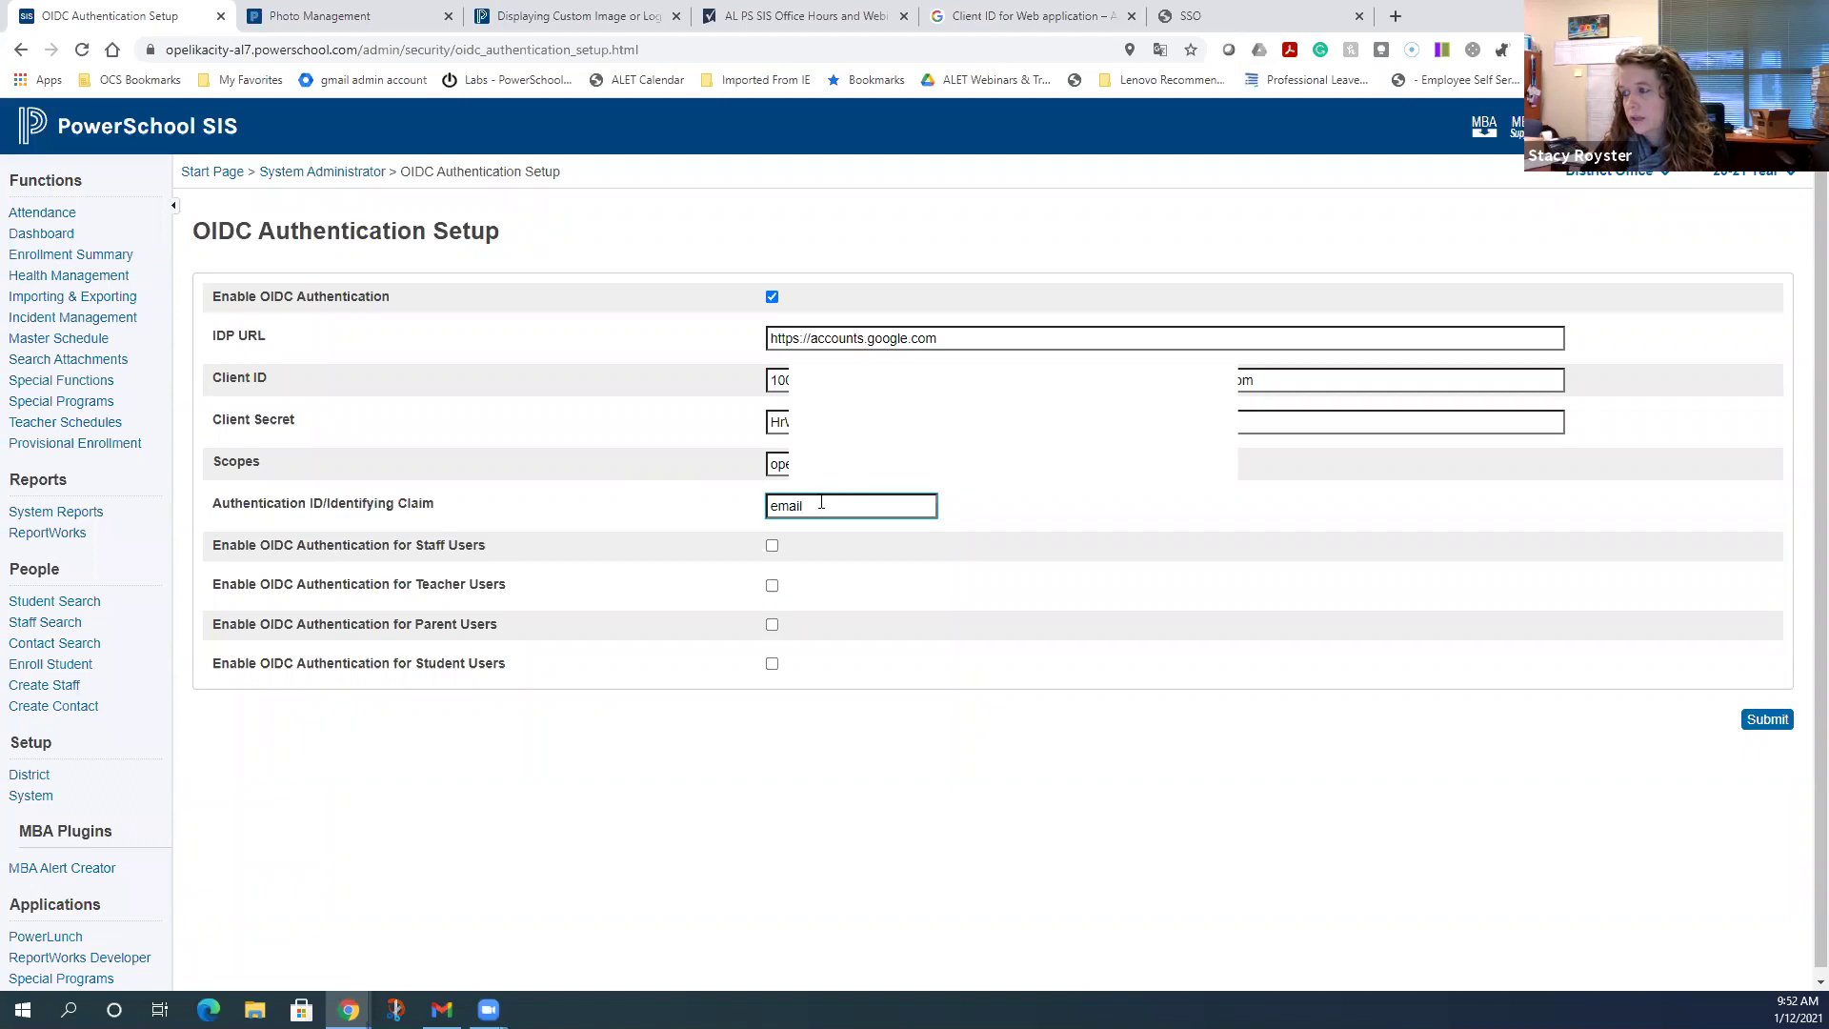
click(1116, 514)
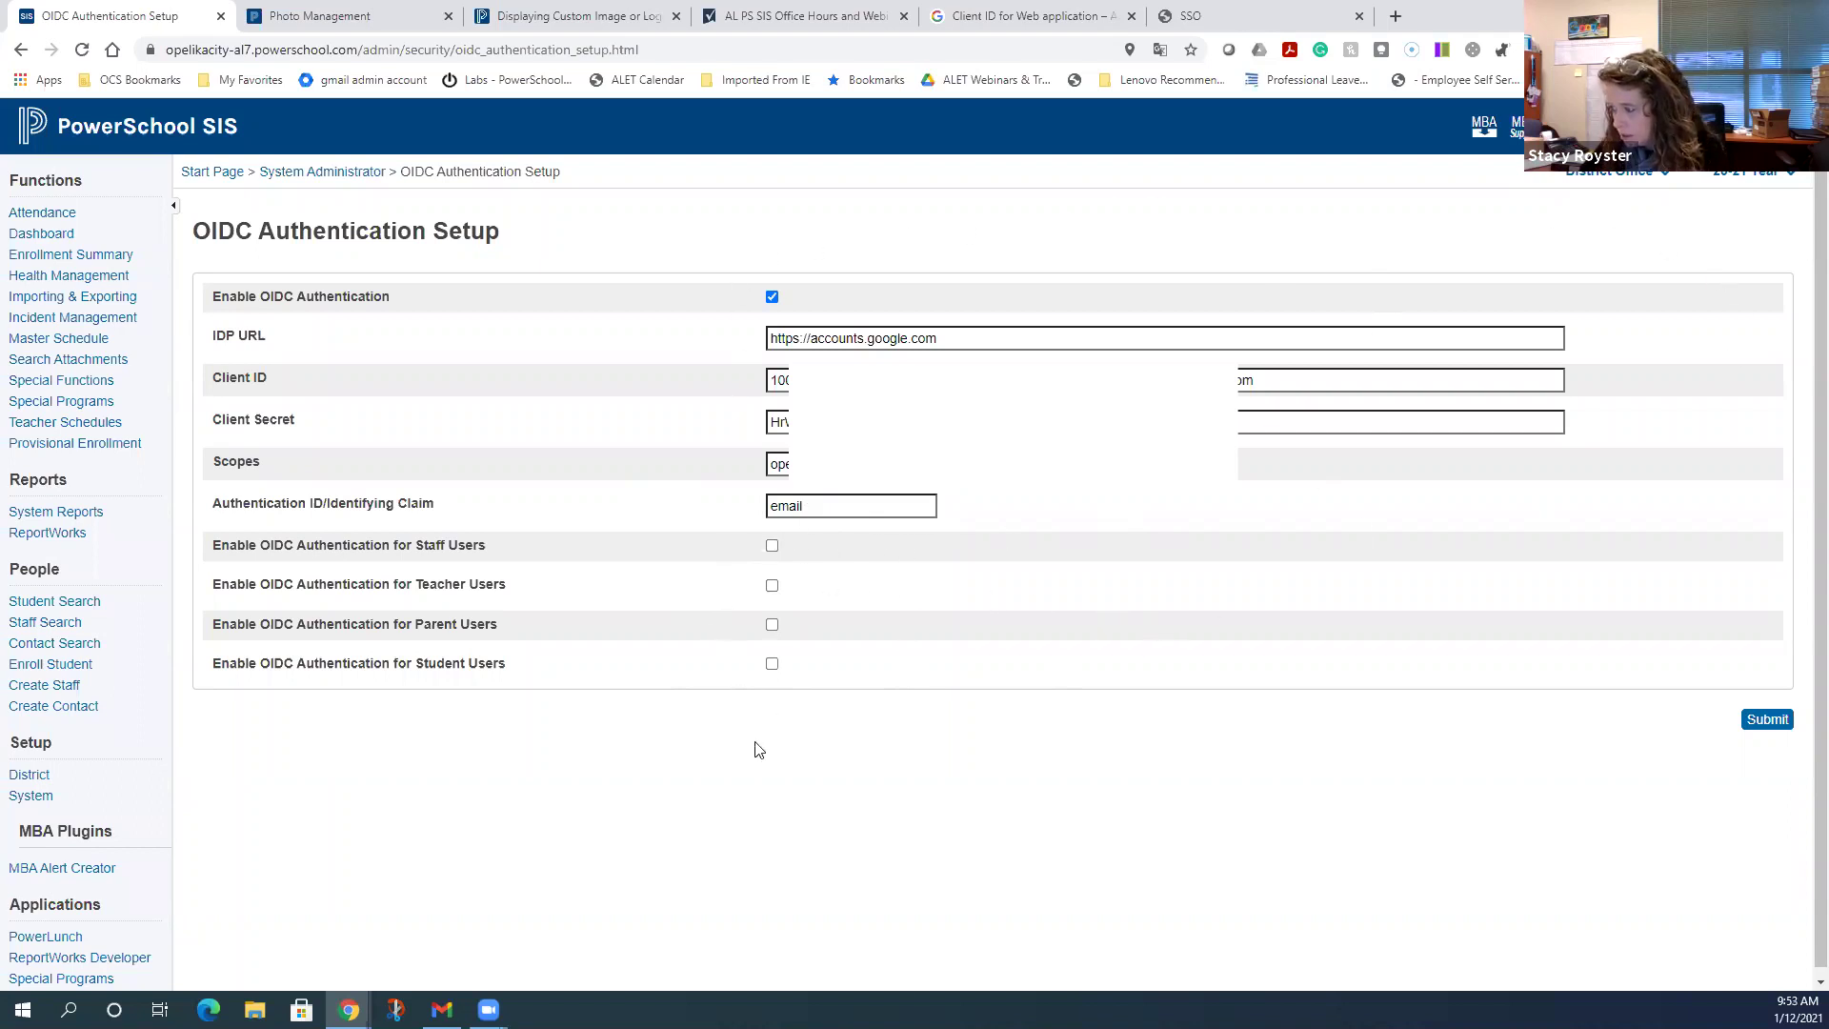
click(1766, 724)
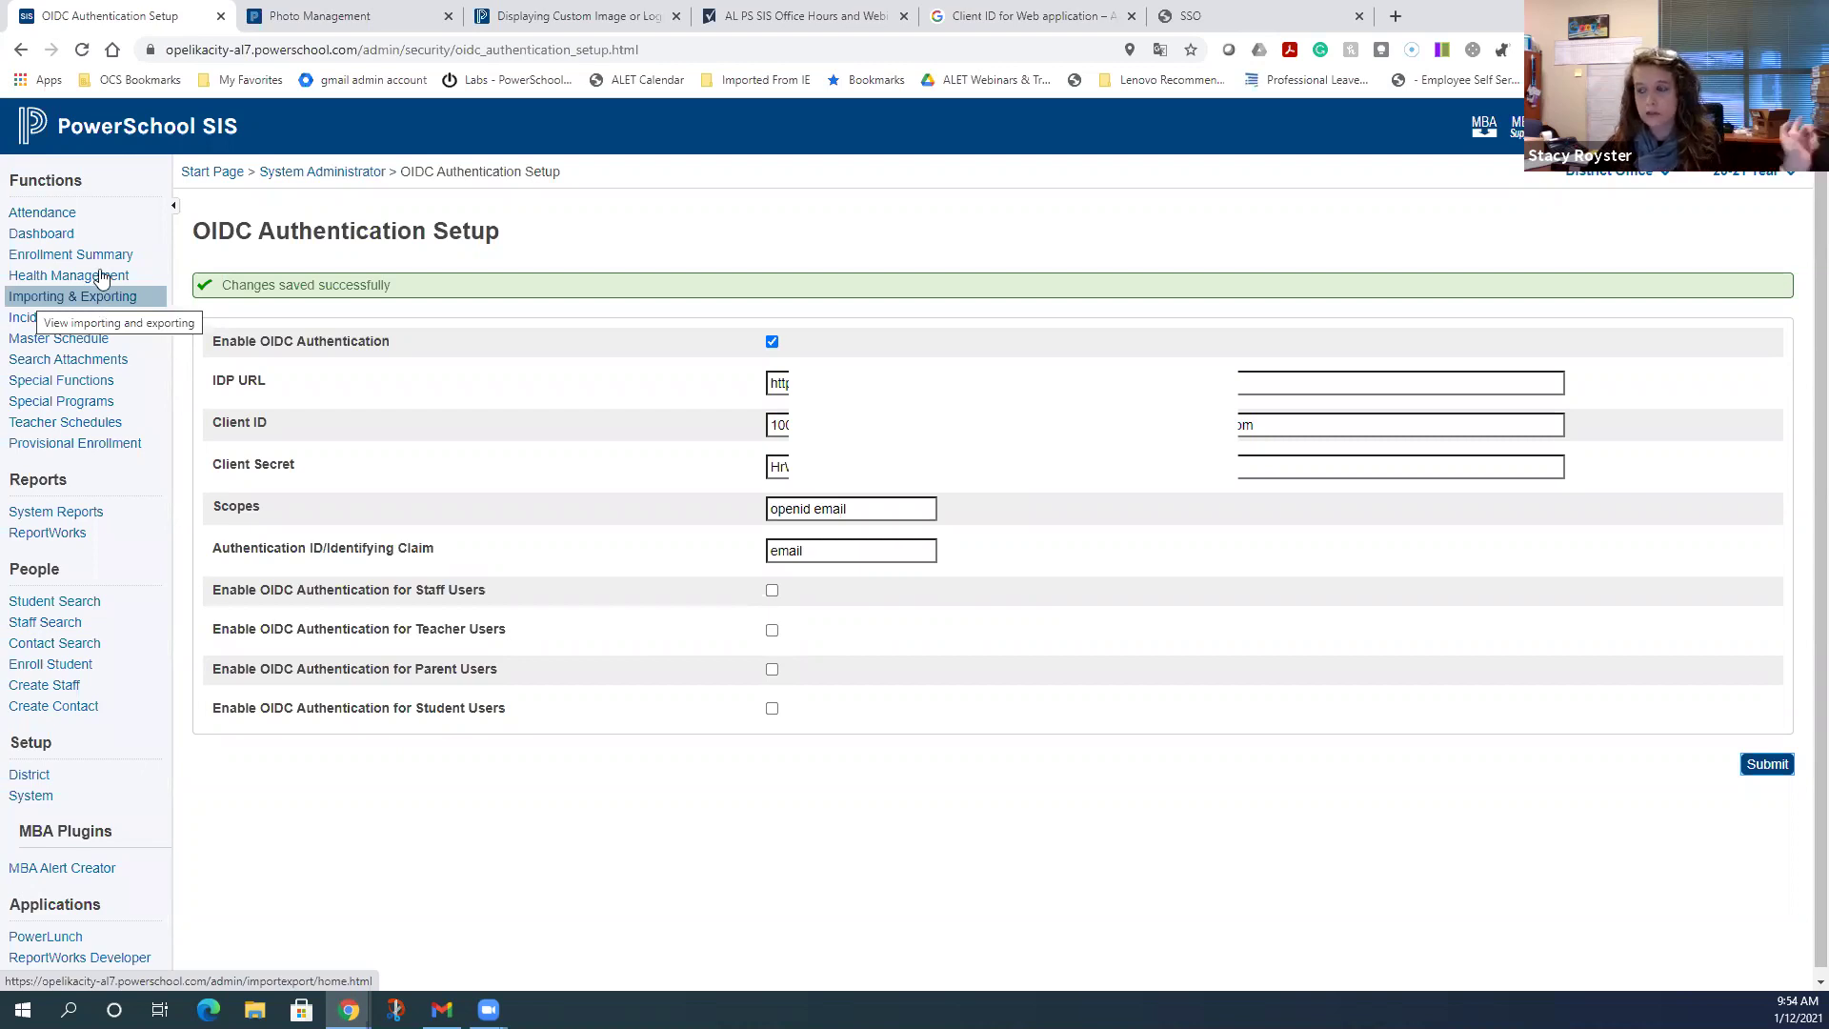
- After the changes save successfully, go to the Importing & Exporting area
click(102, 298)
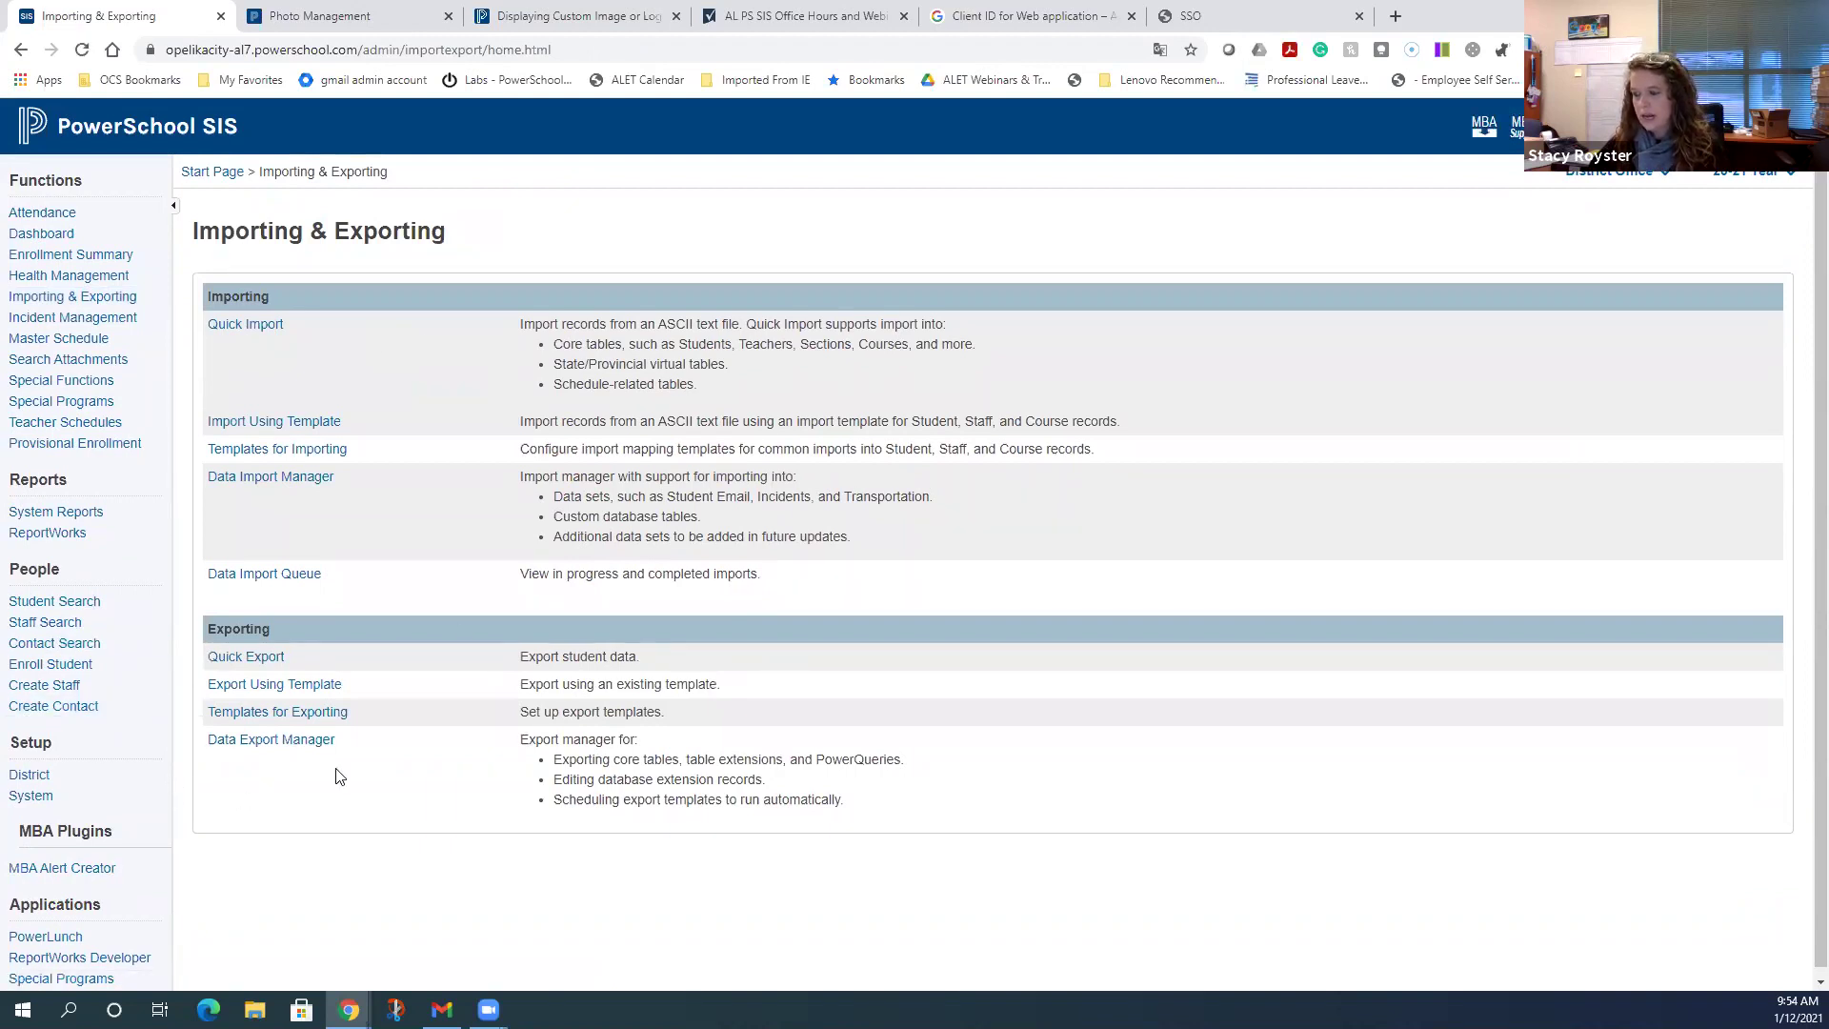
- Open Data Export Manager, then check the SSO guide's Step 3 OIDC settings page
click(283, 744)
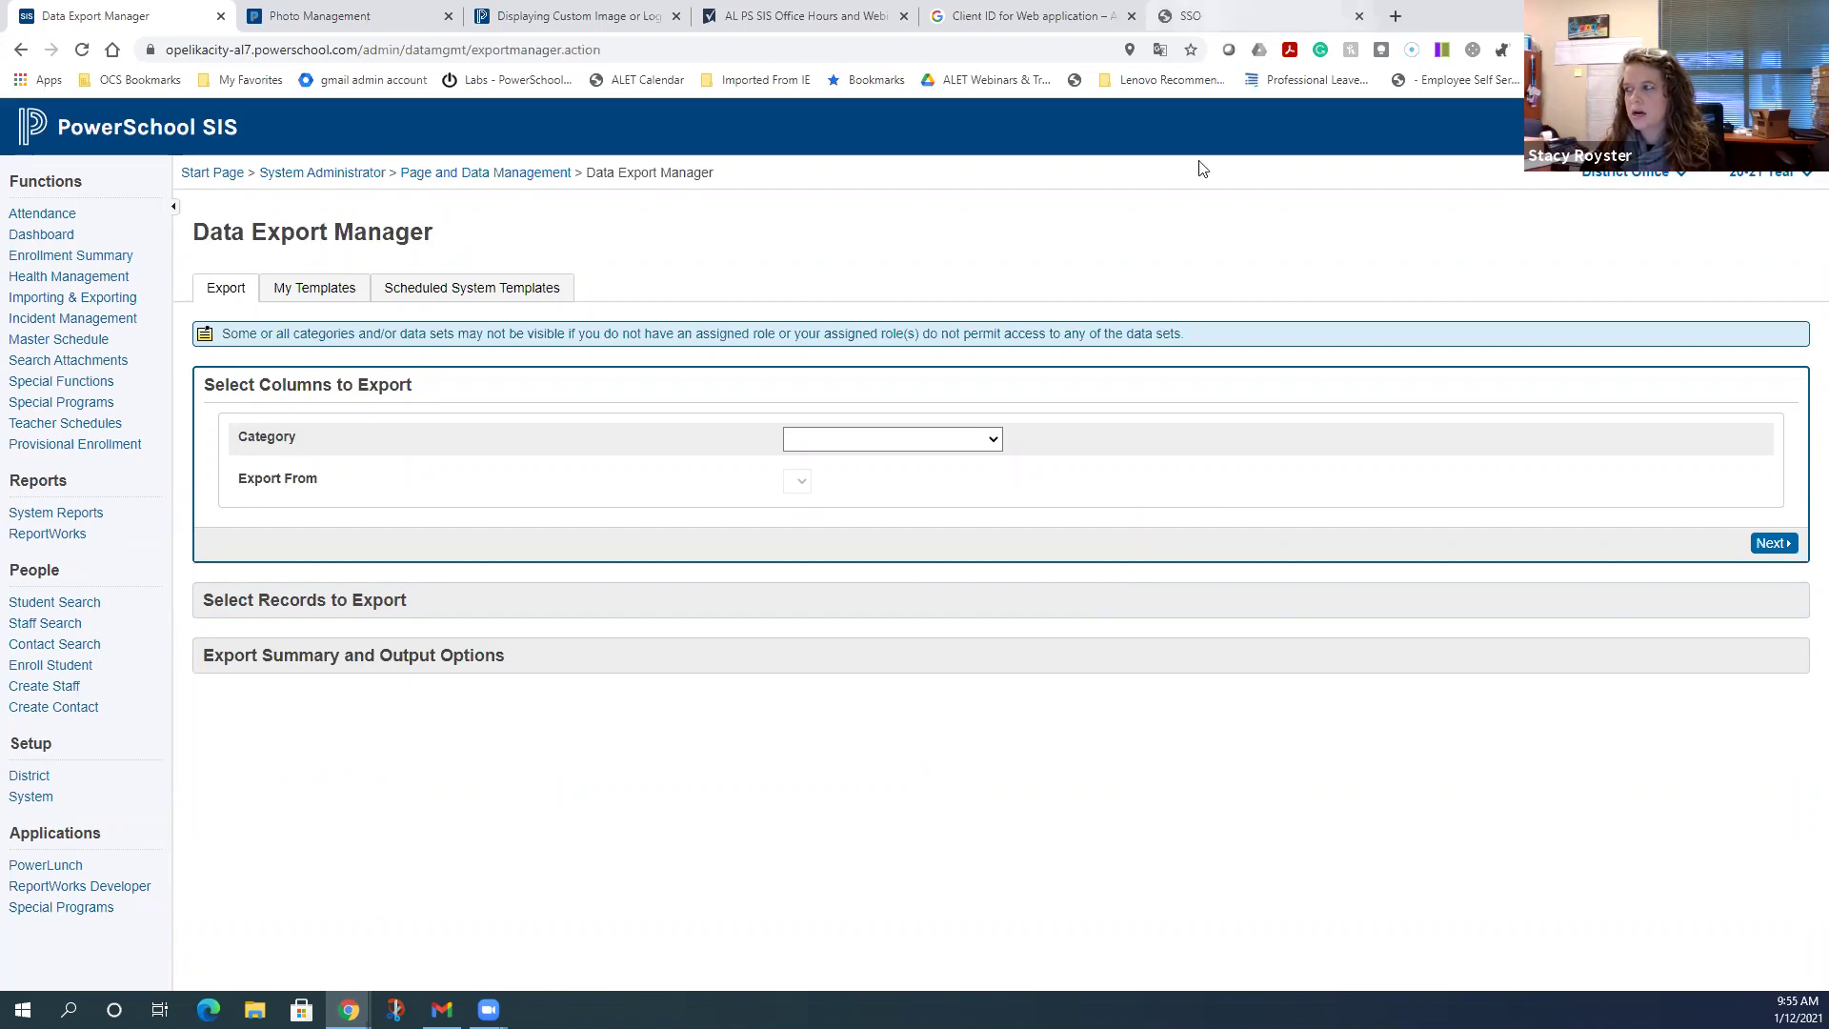
key(ctrl+9)
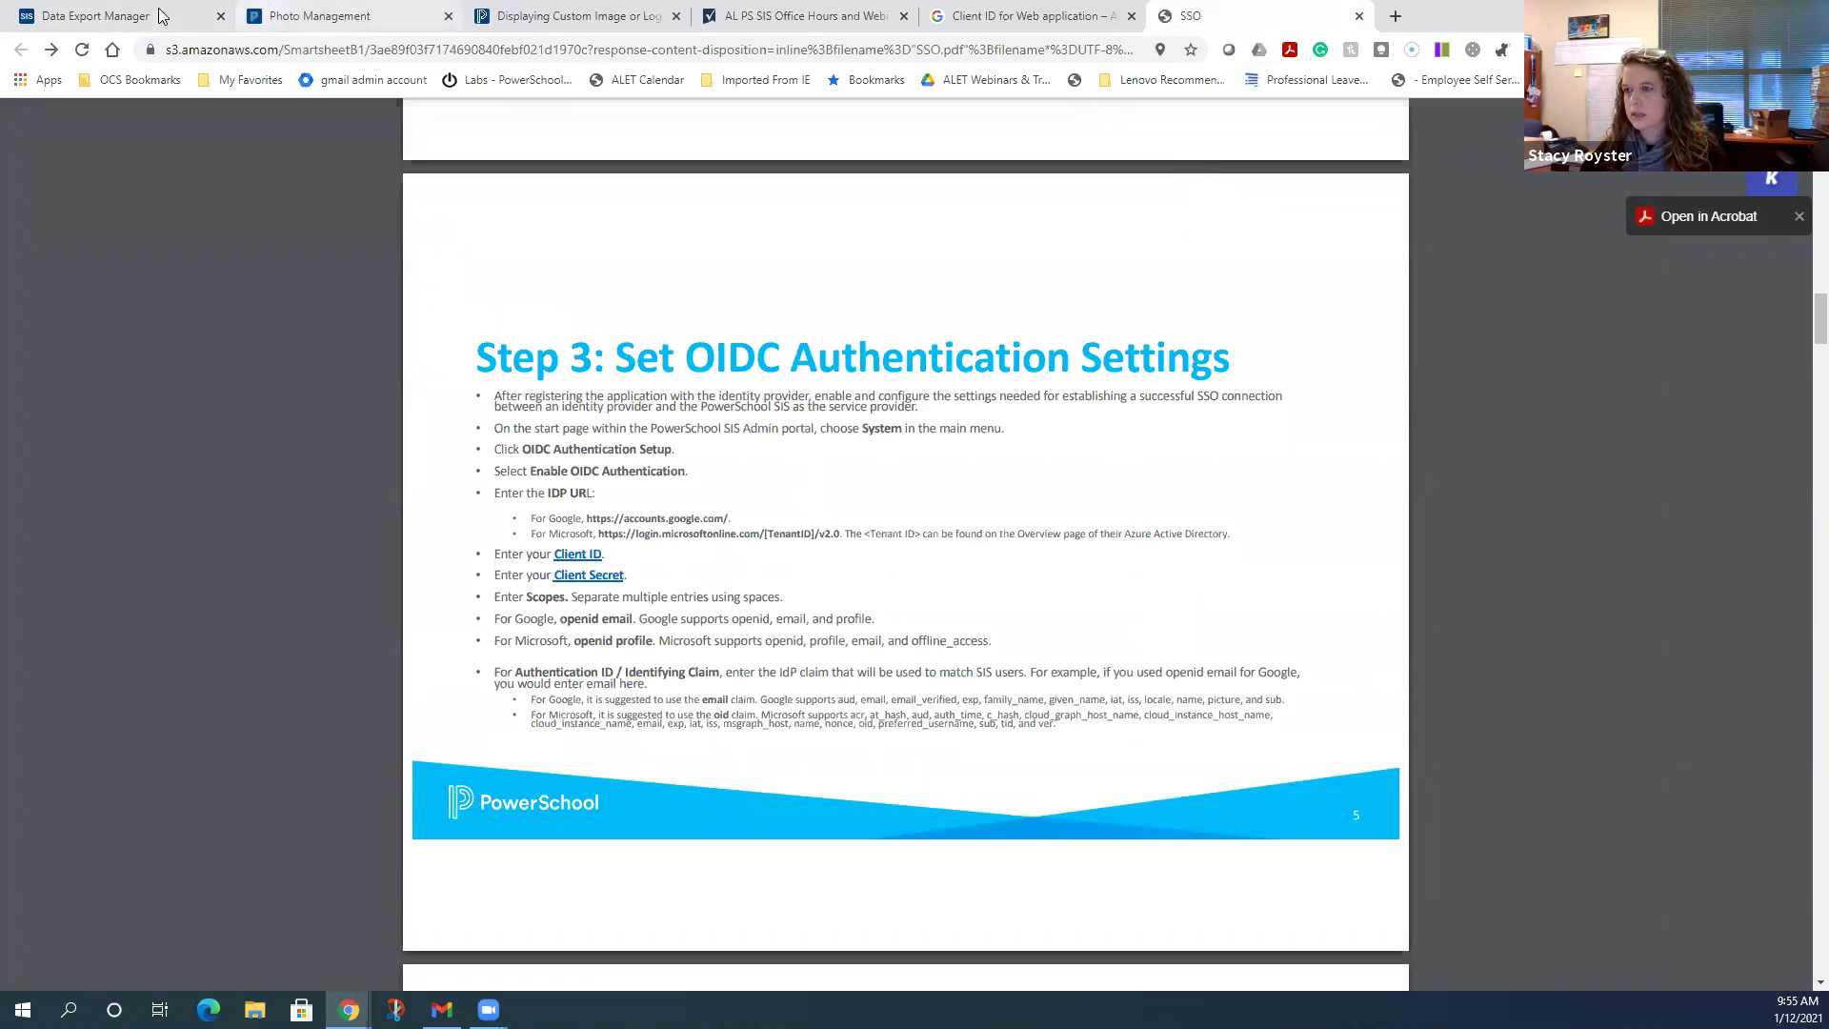
key(ctrl+1)
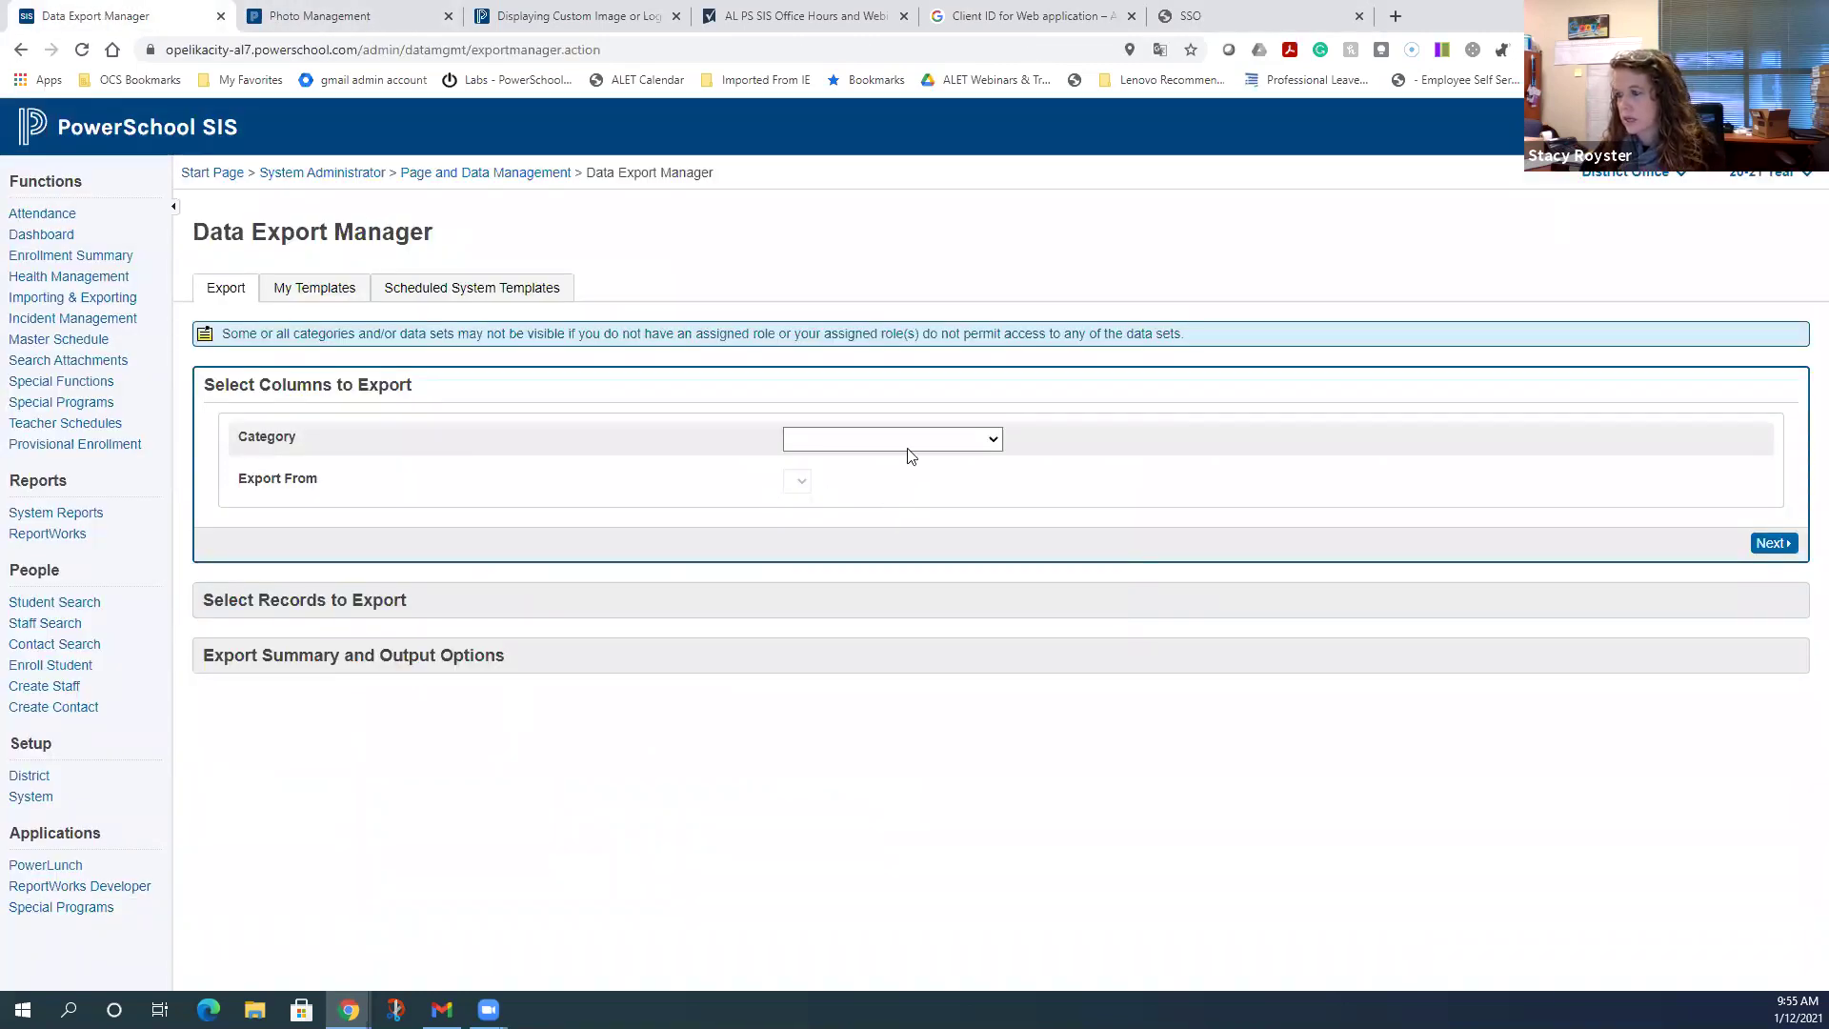
click(910, 448)
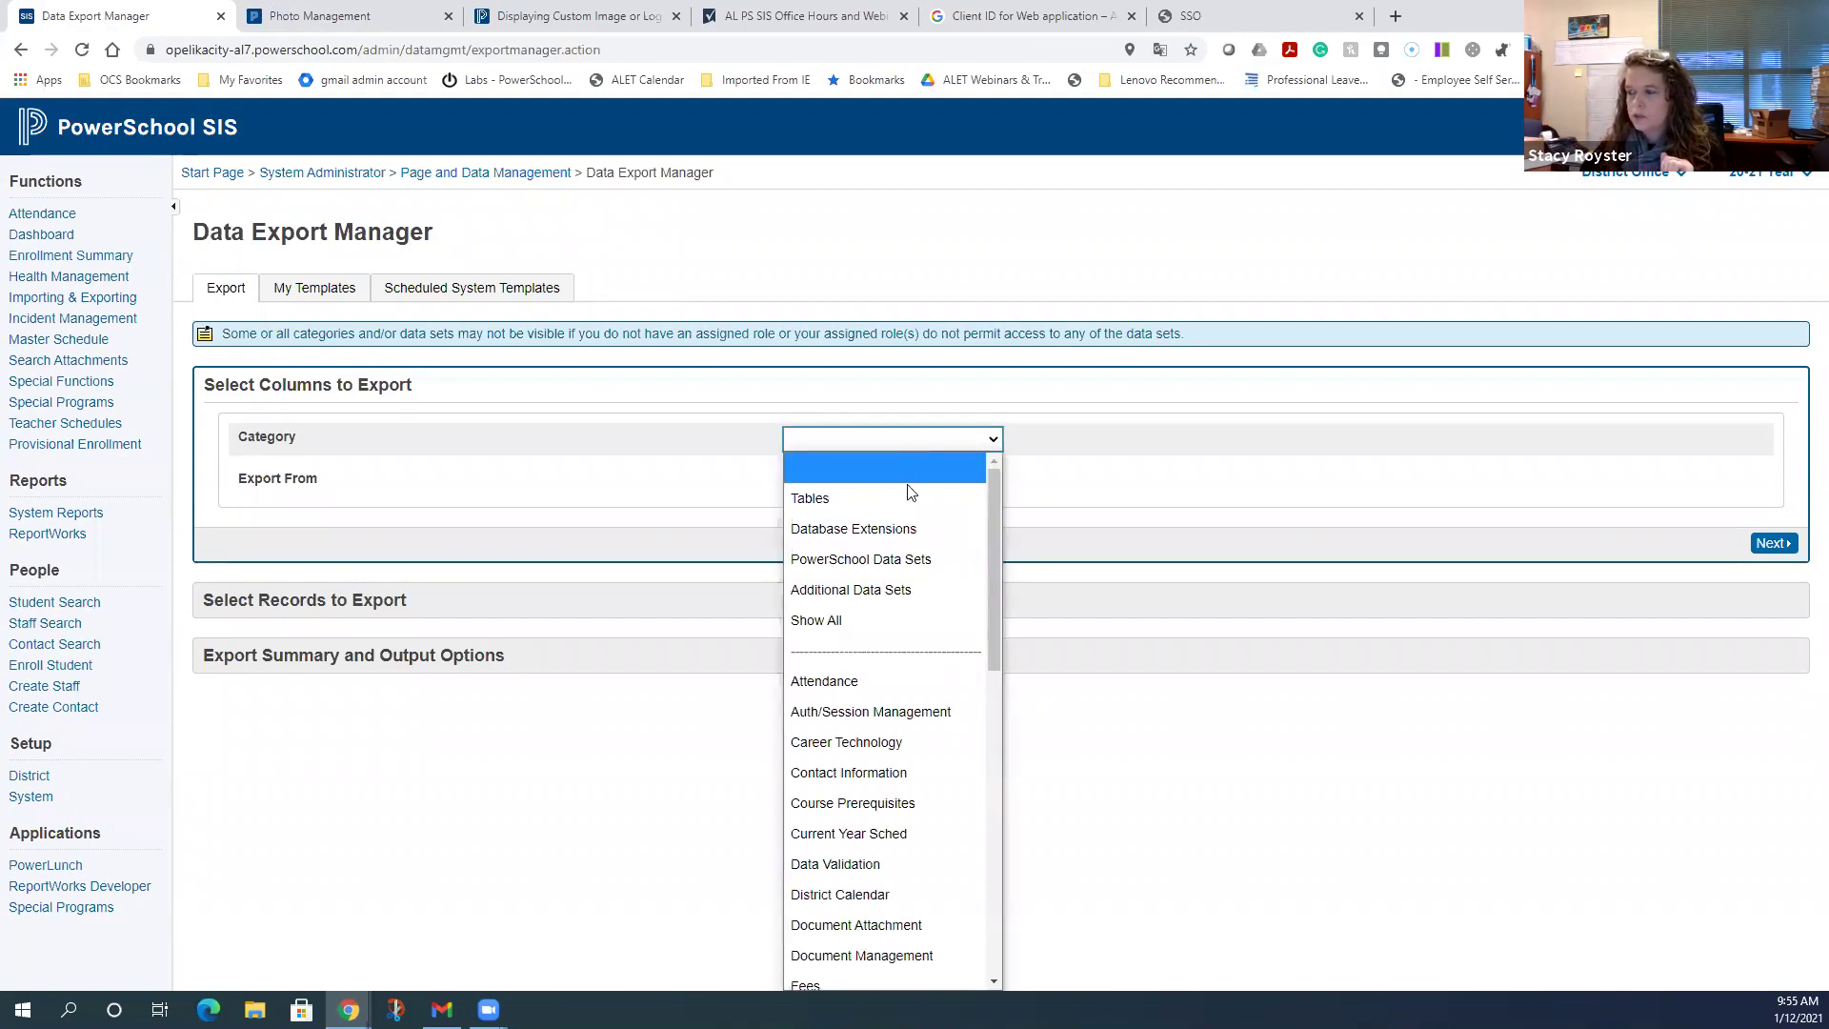
click(910, 590)
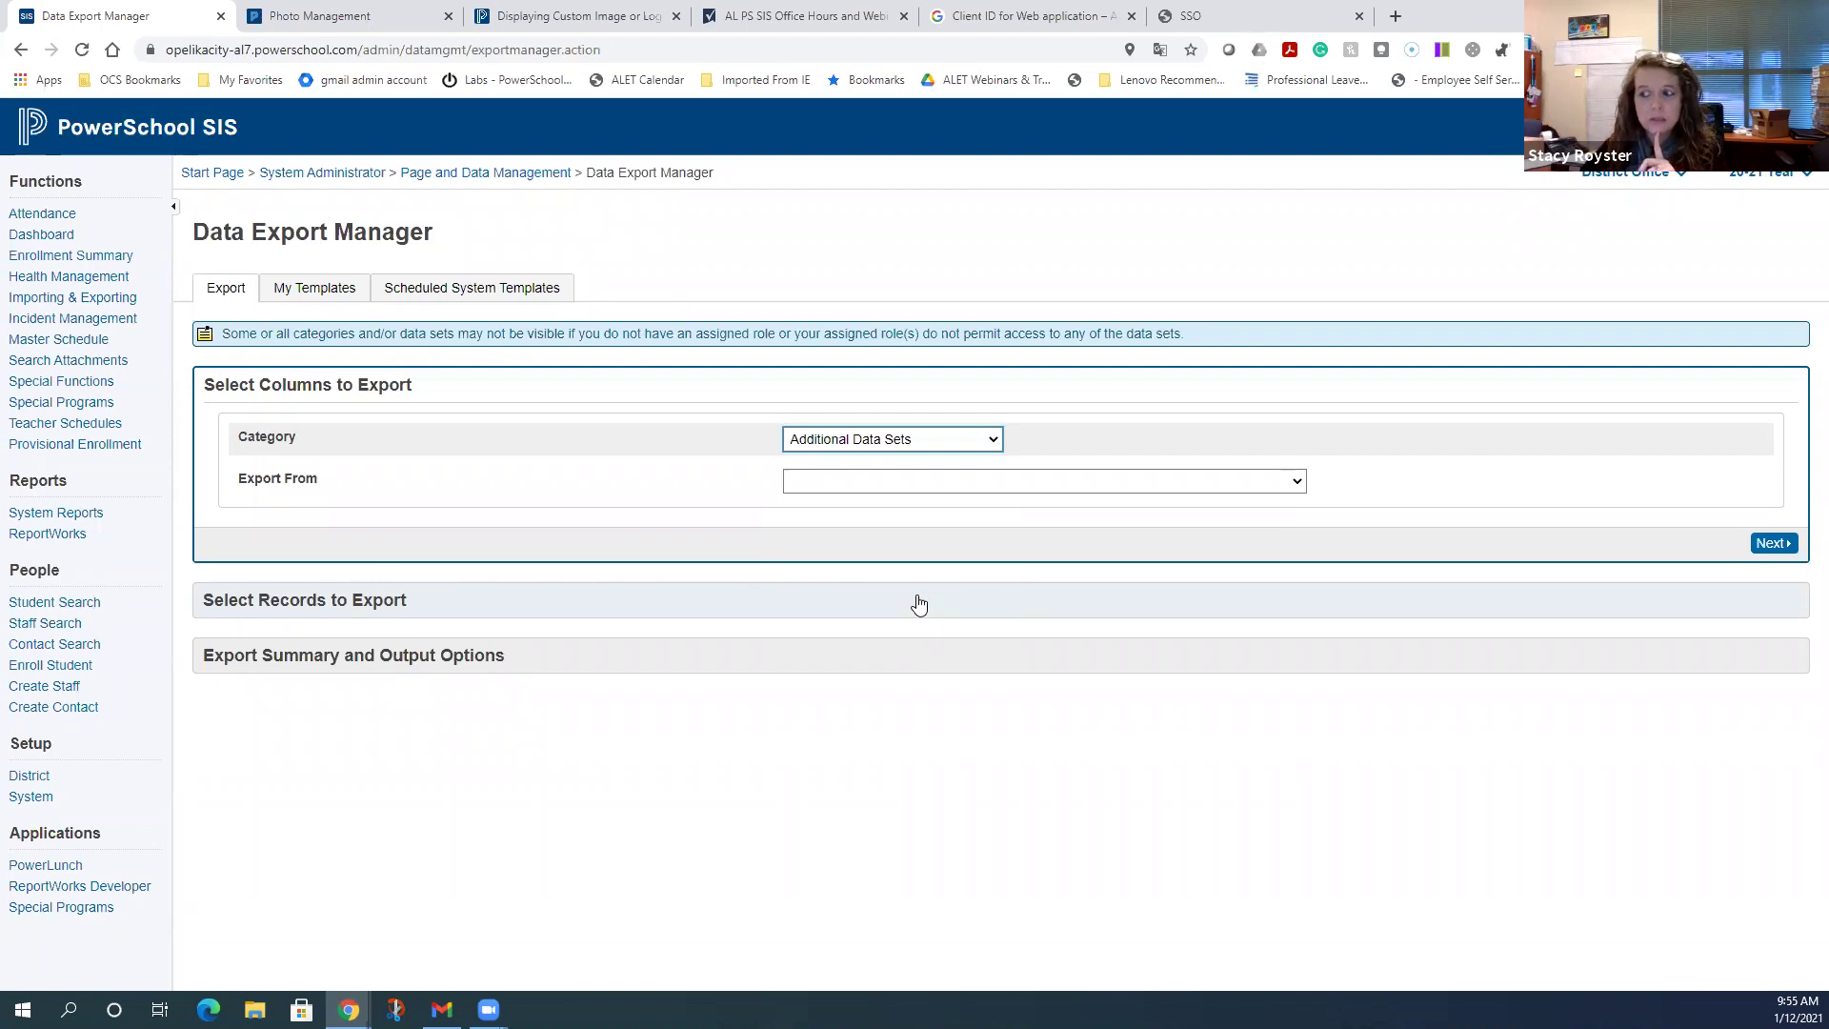
click(940, 482)
click(940, 483)
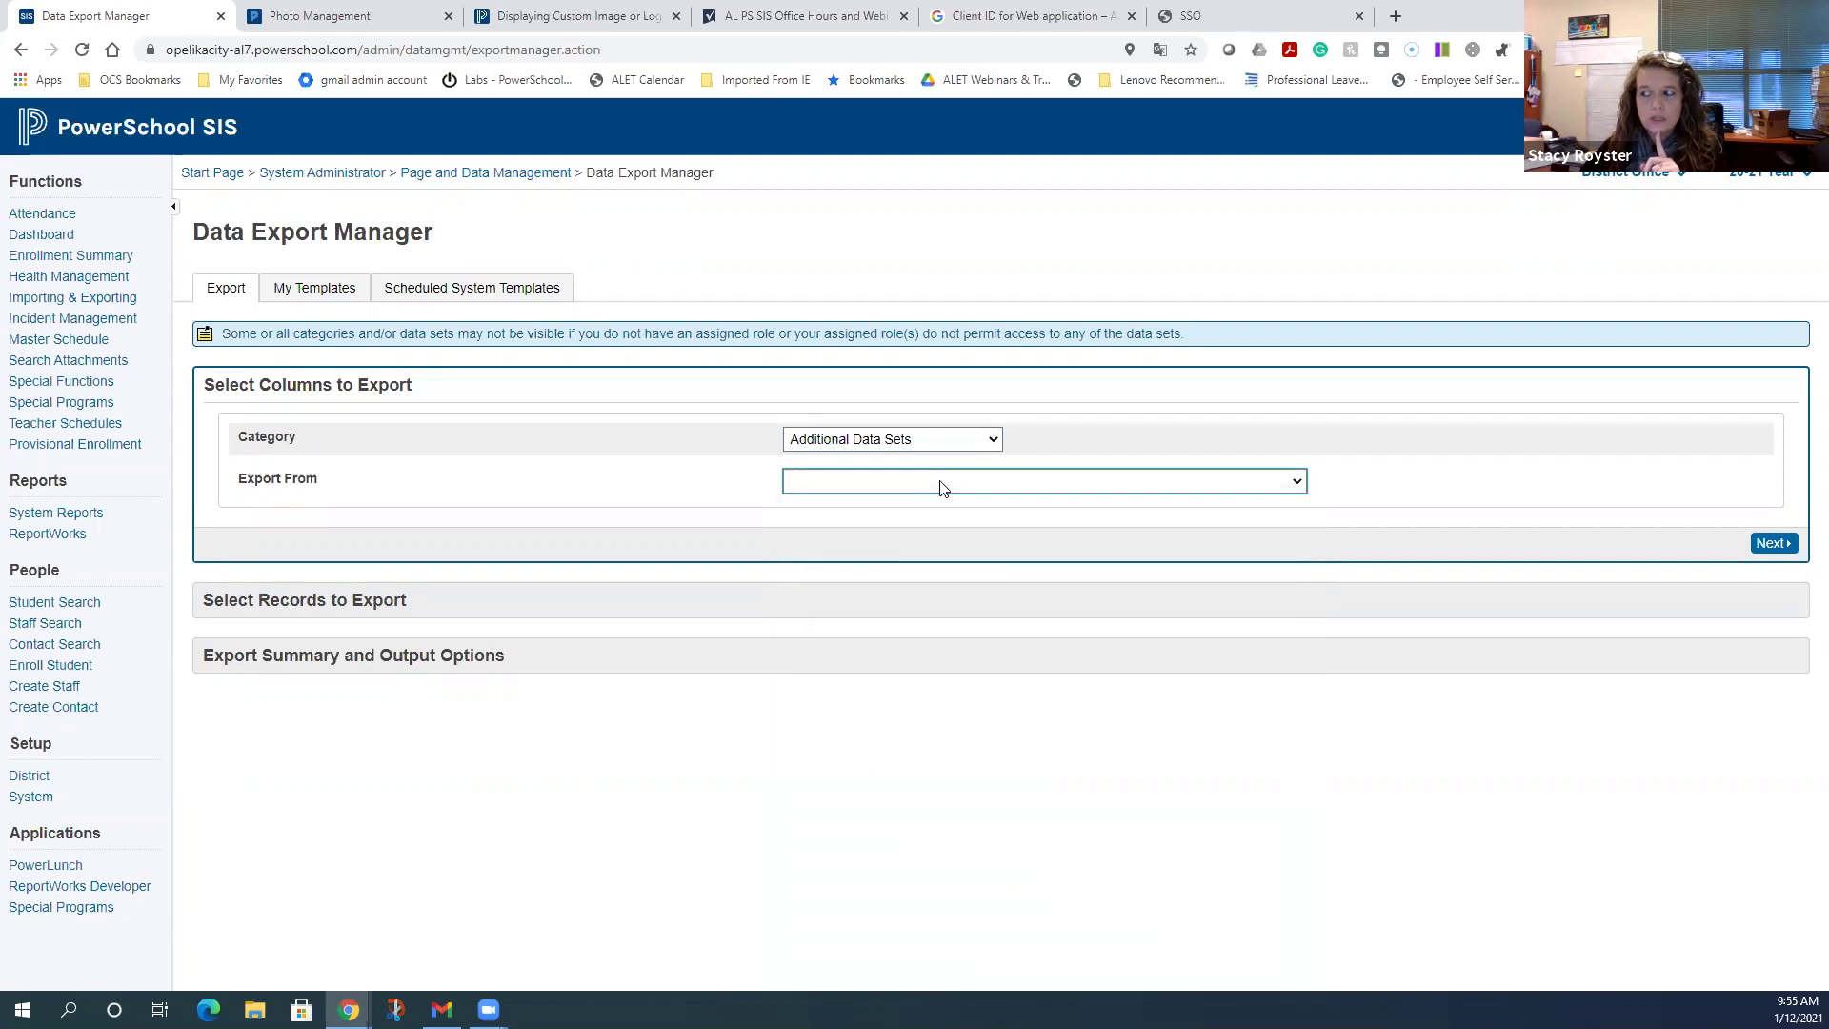
click(940, 483)
click(940, 483)
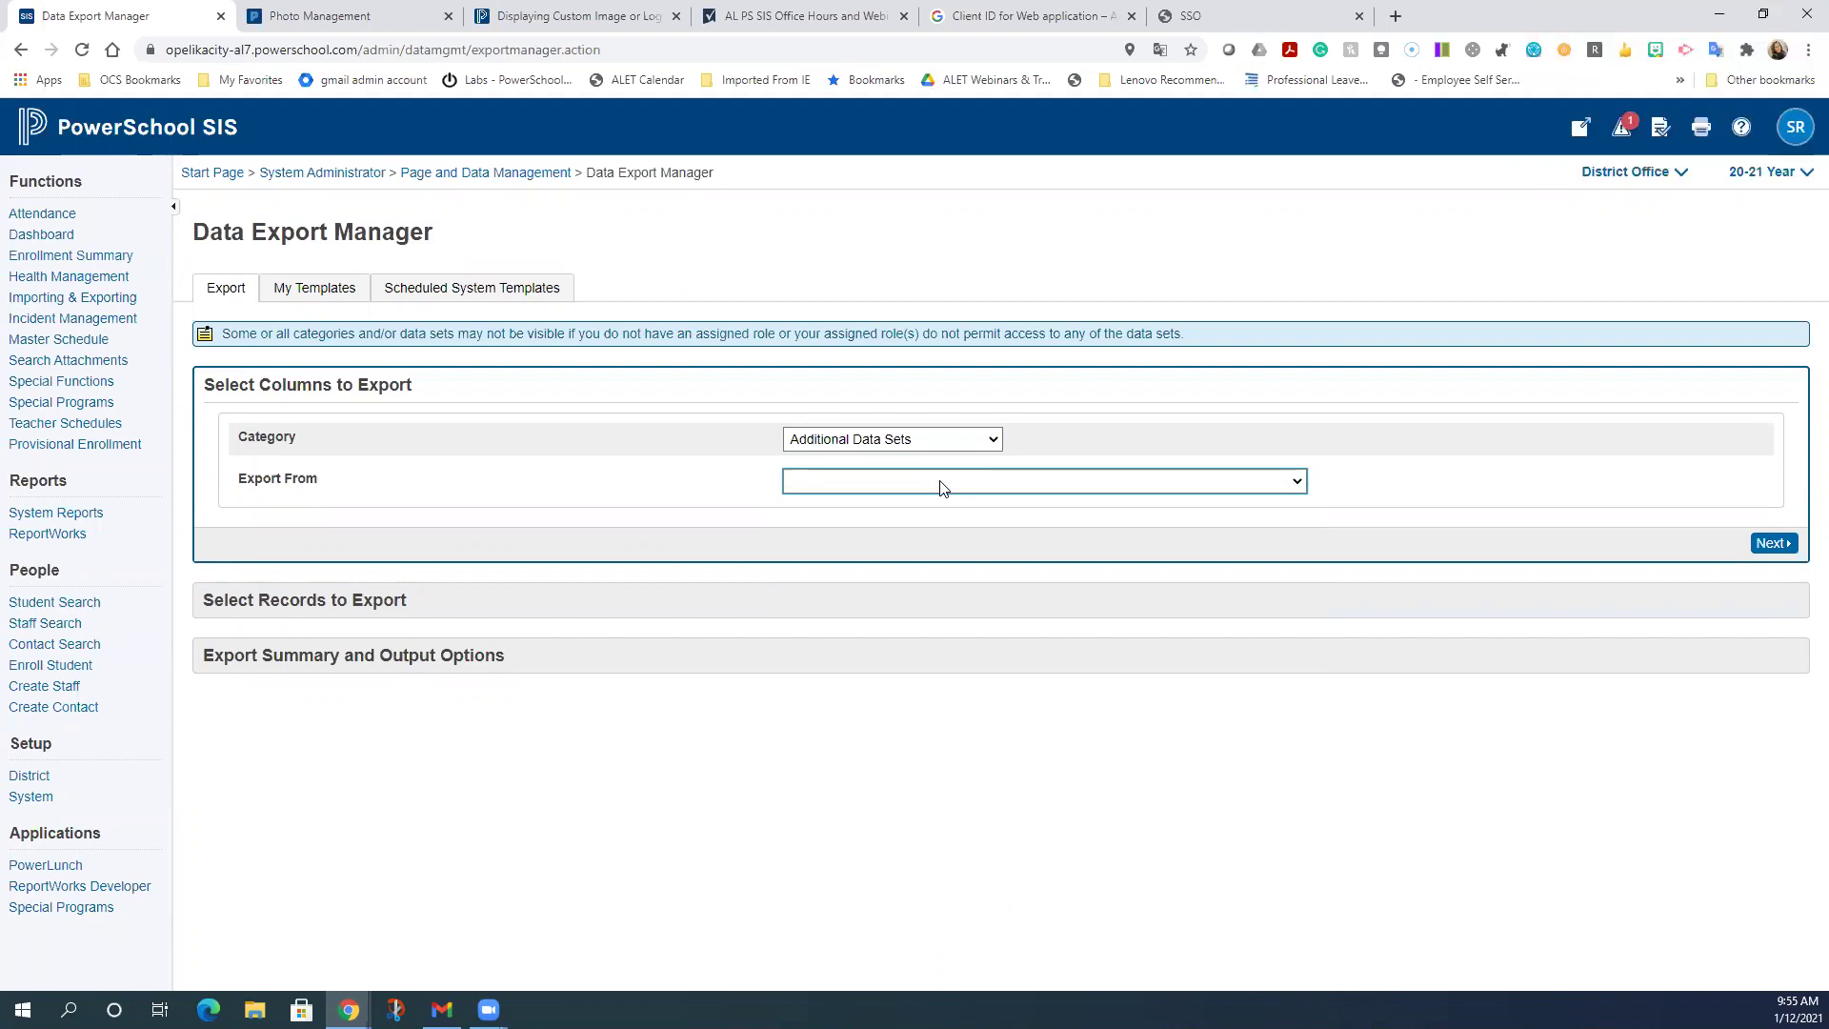
click(940, 483)
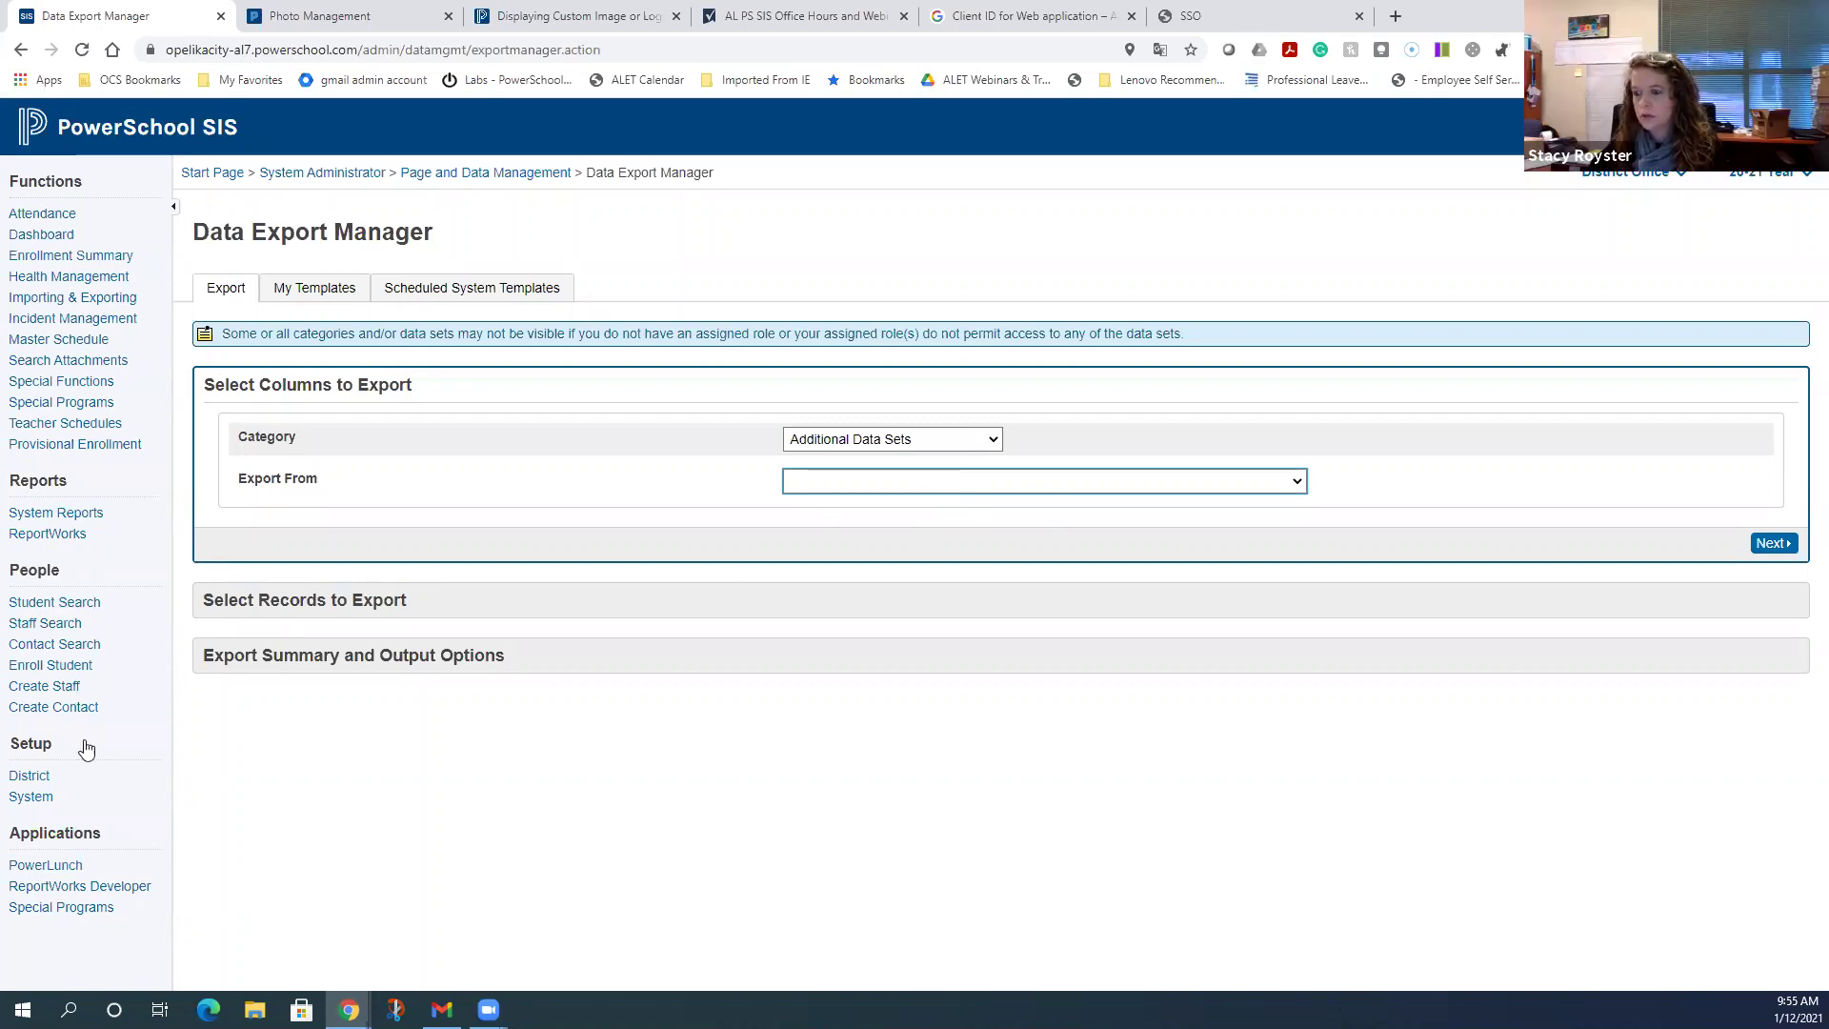
click(29, 800)
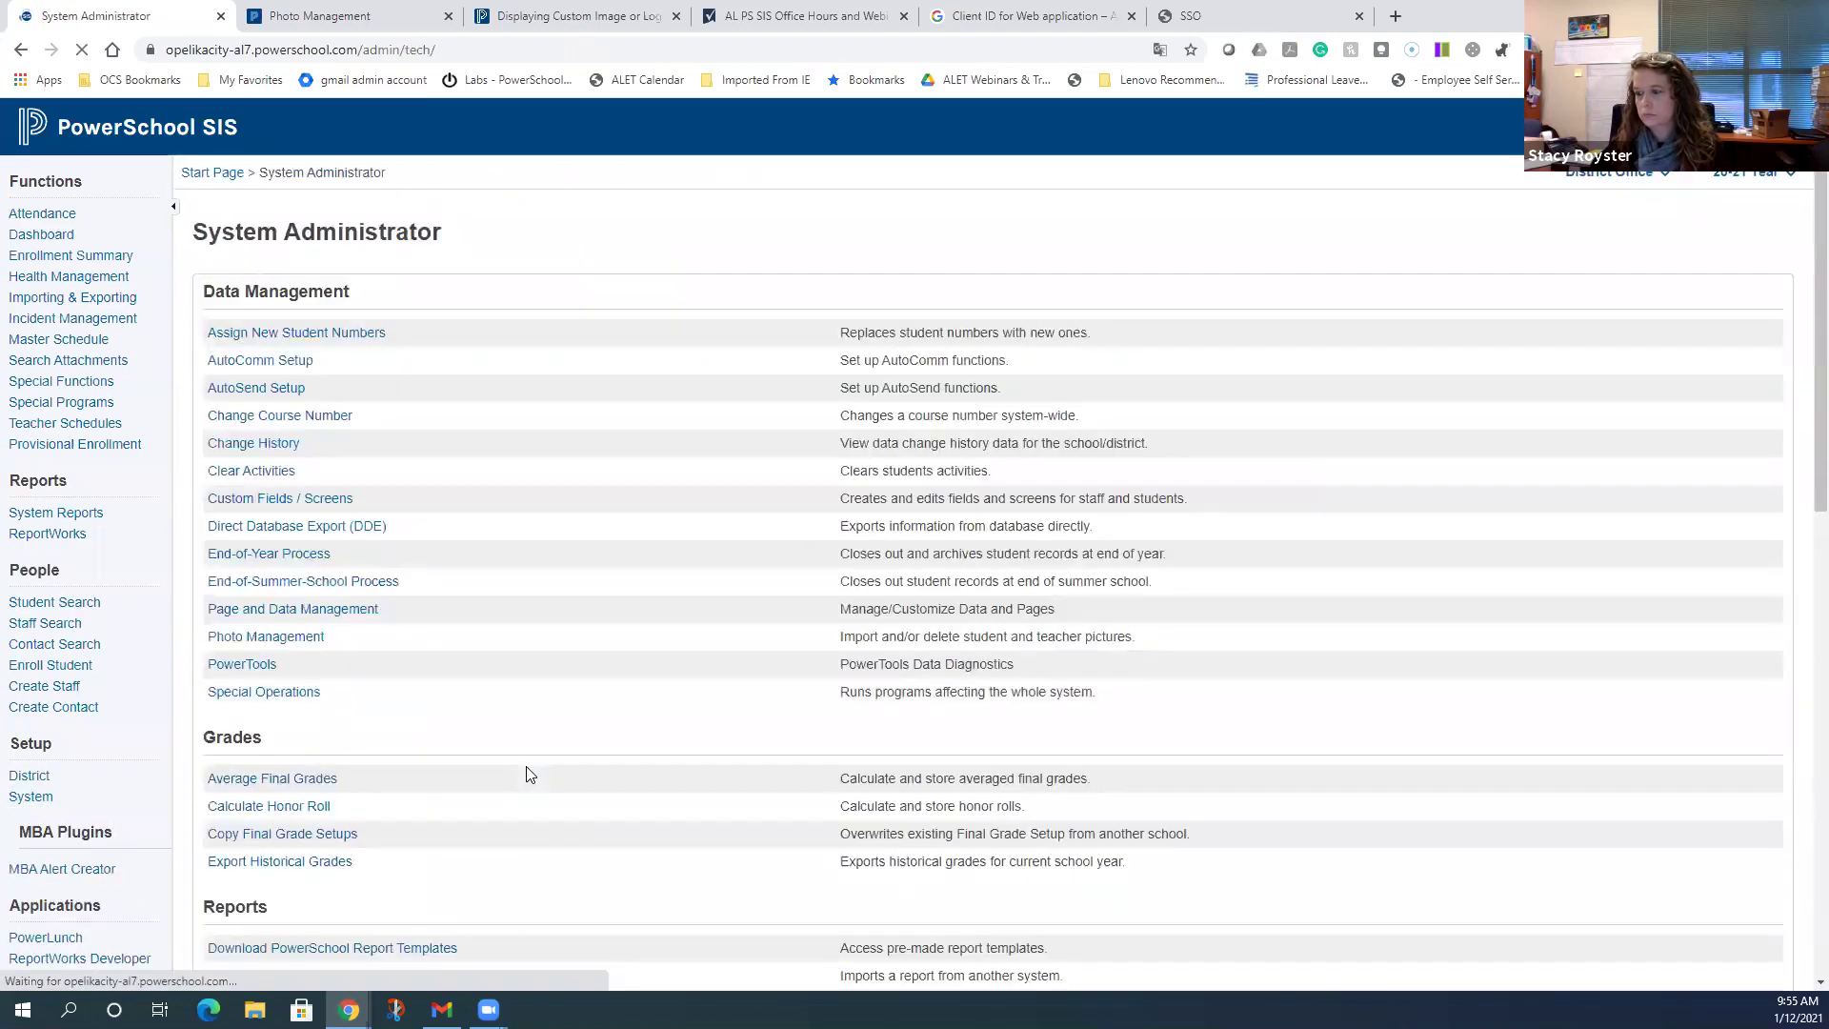
- Scroll System Administrator down to Security and open Roles Administration
scroll(531, 774, down, 1)
scroll(532, 773, down, 7)
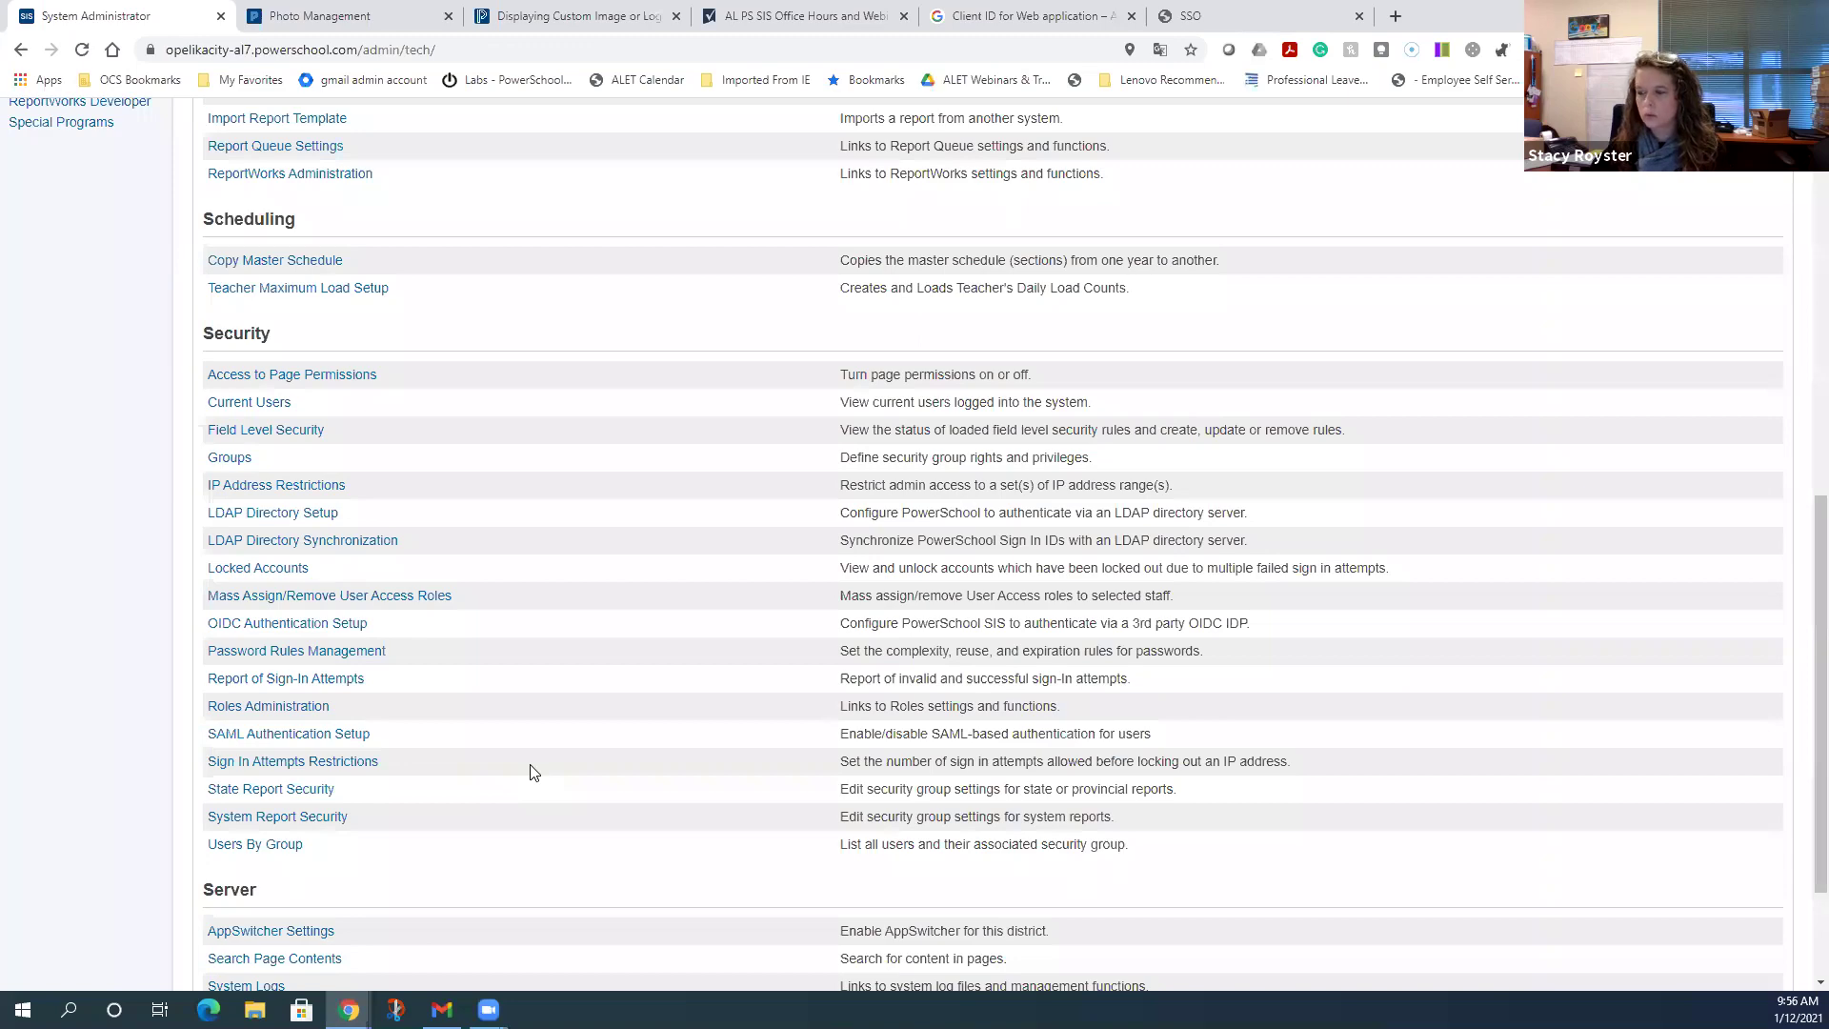
click(298, 708)
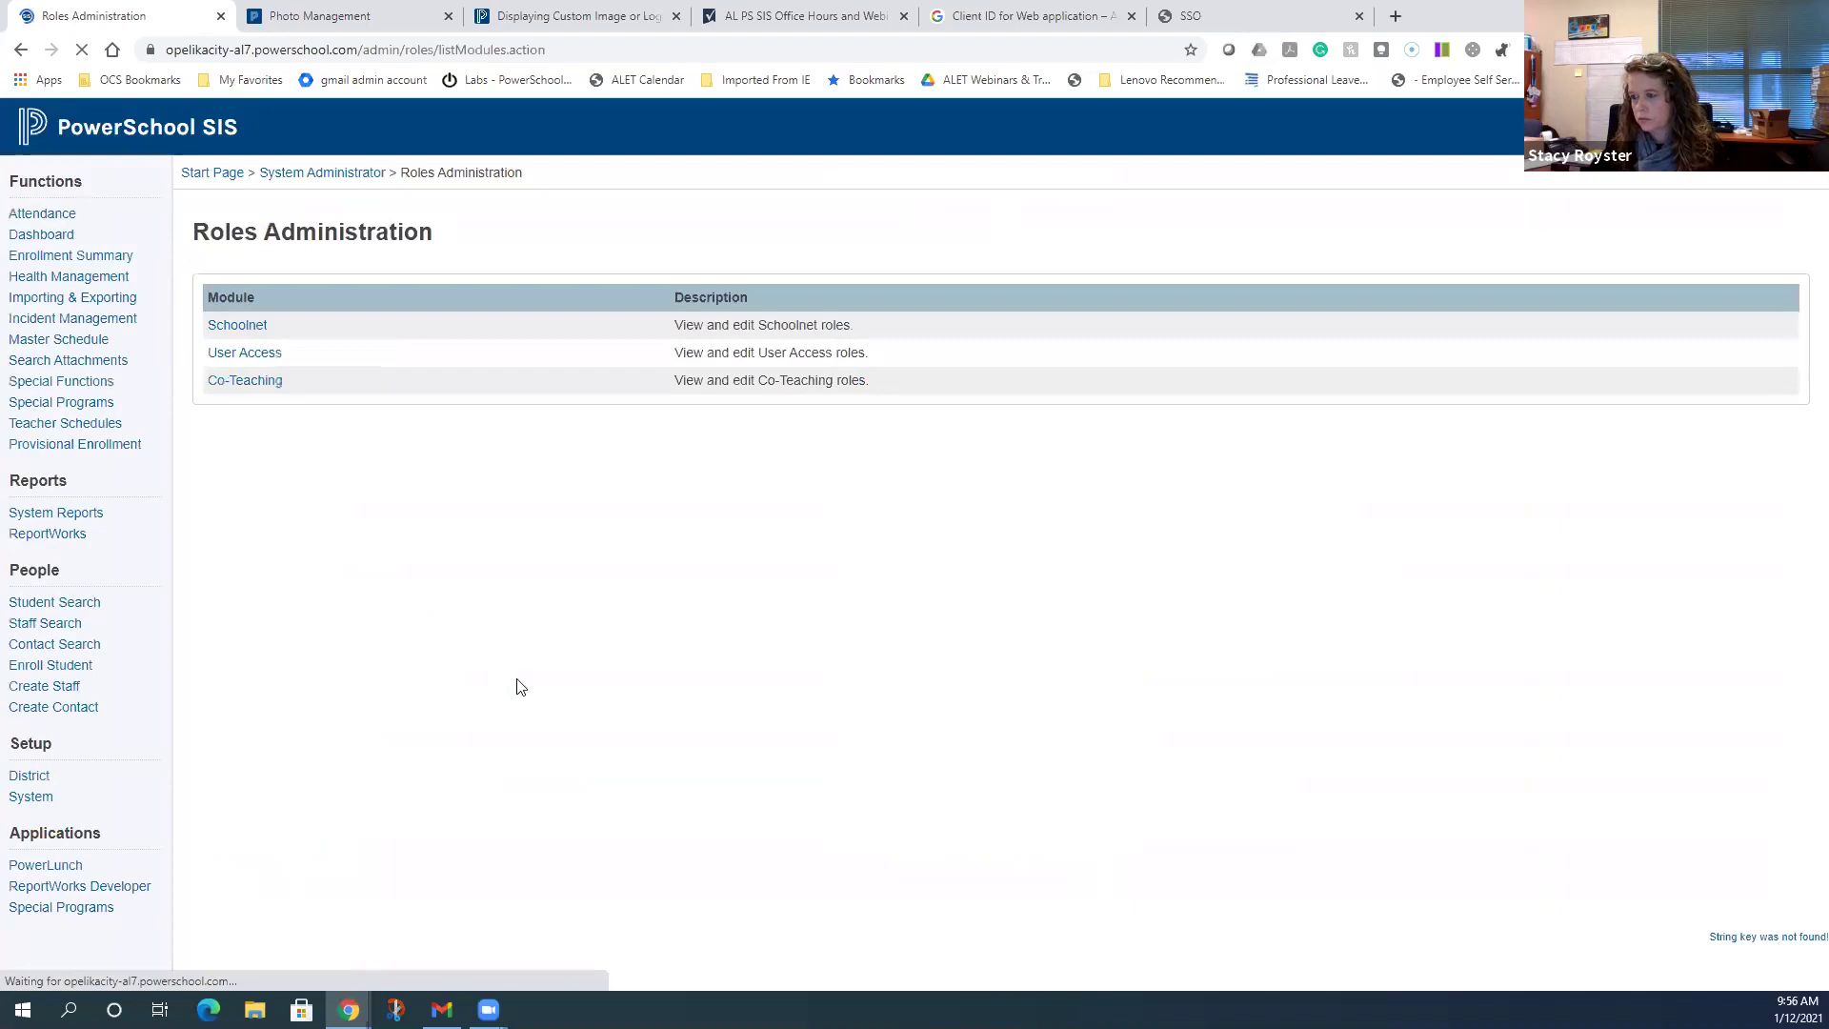
- Review the User Access roles, including Data Export Manager access, then return to the Start Page
click(262, 354)
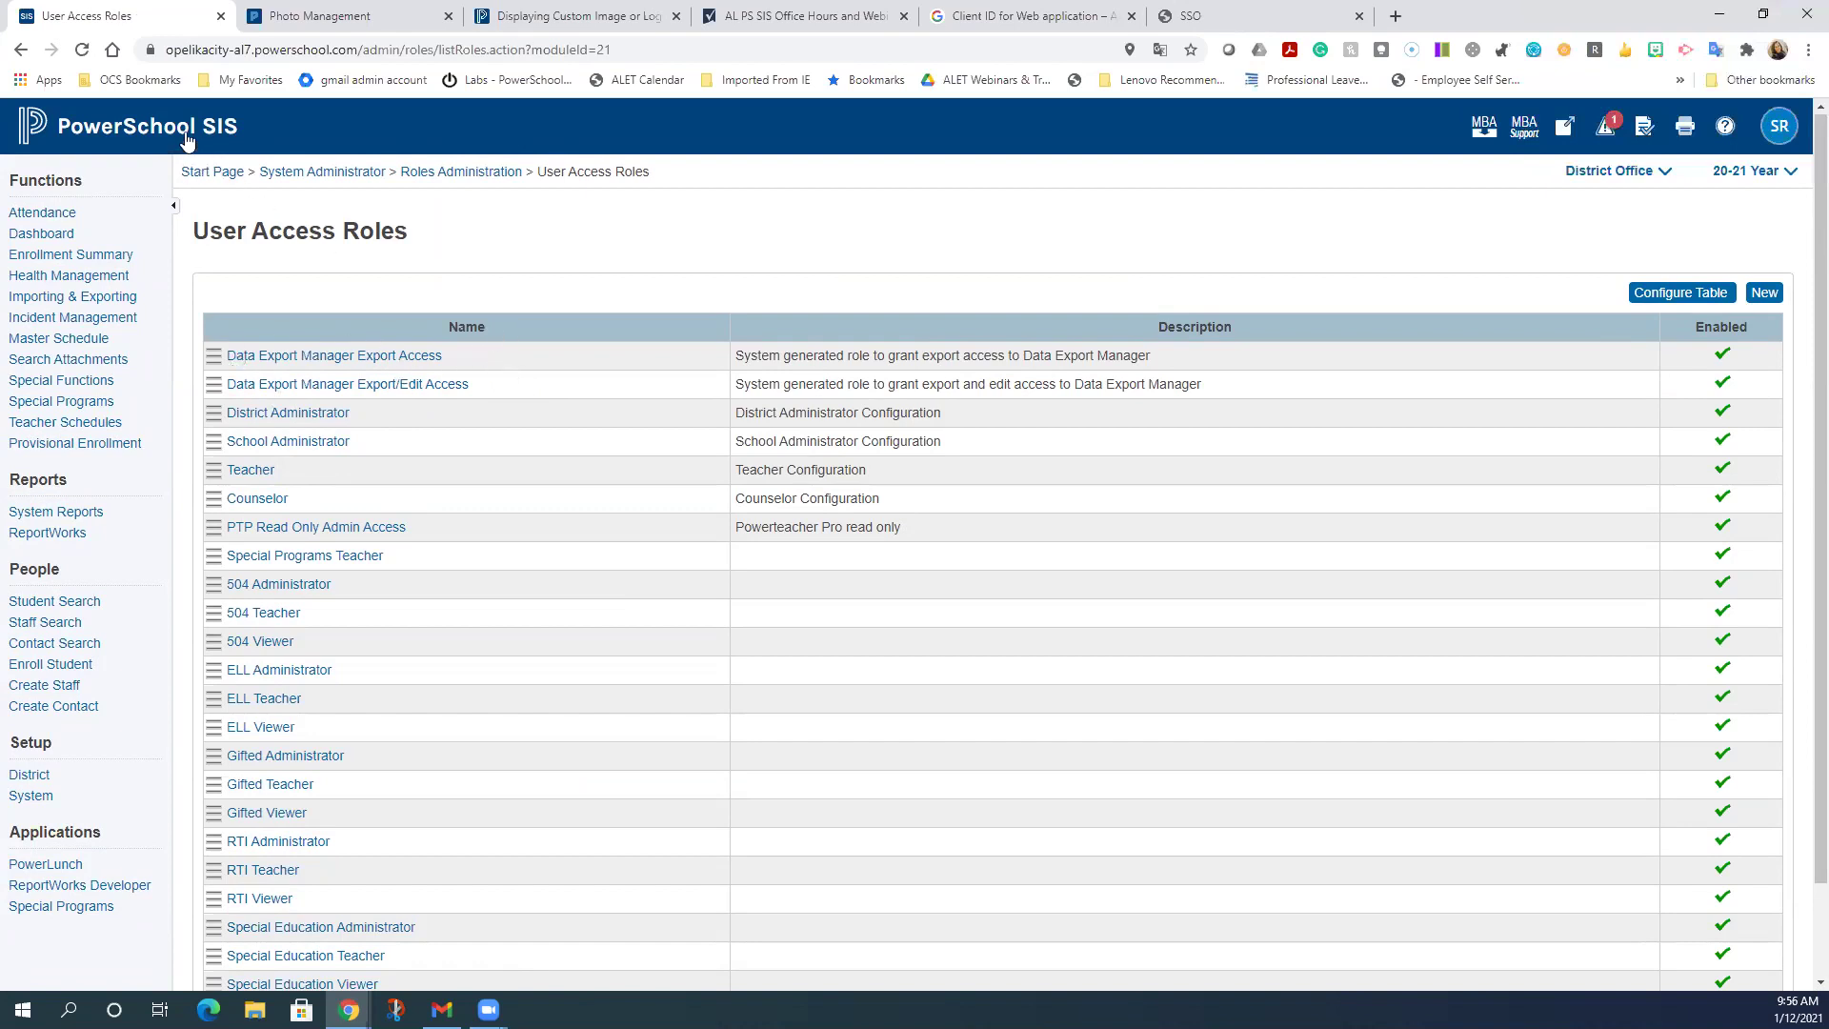
click(190, 141)
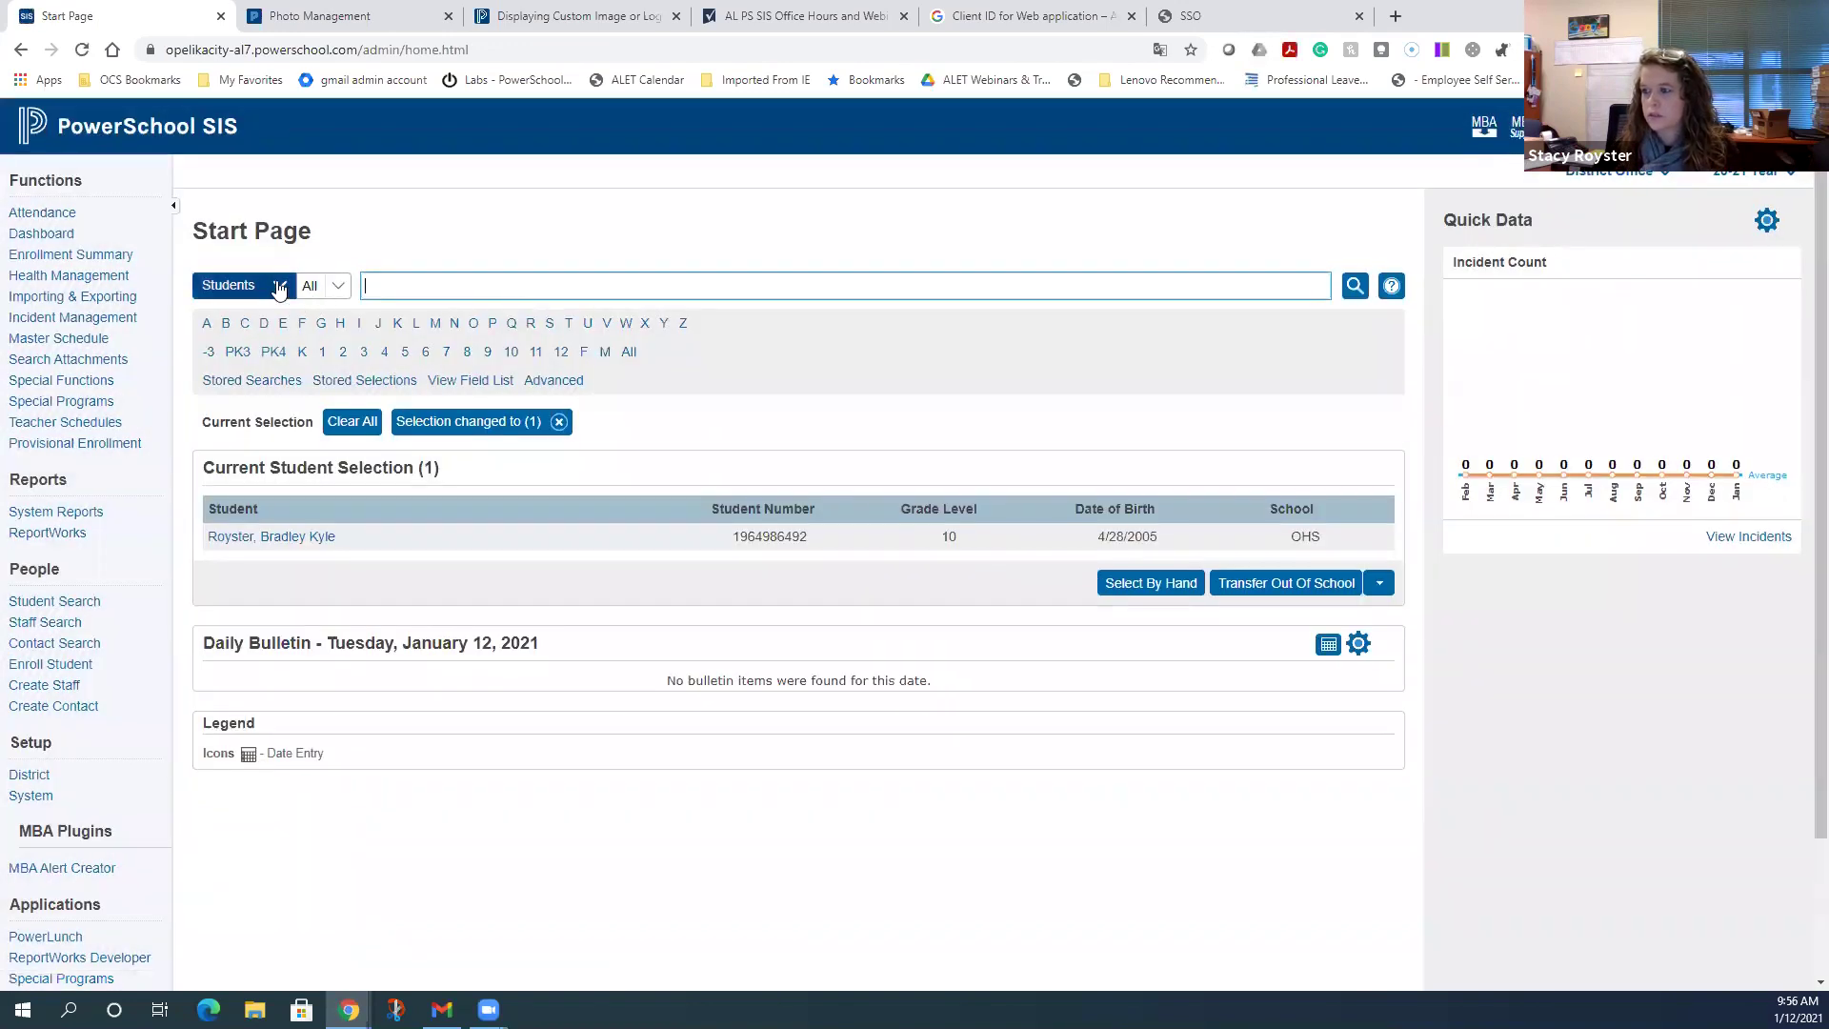
- Search Staff for the staff member's surname and open their Security Settings page
click(279, 289)
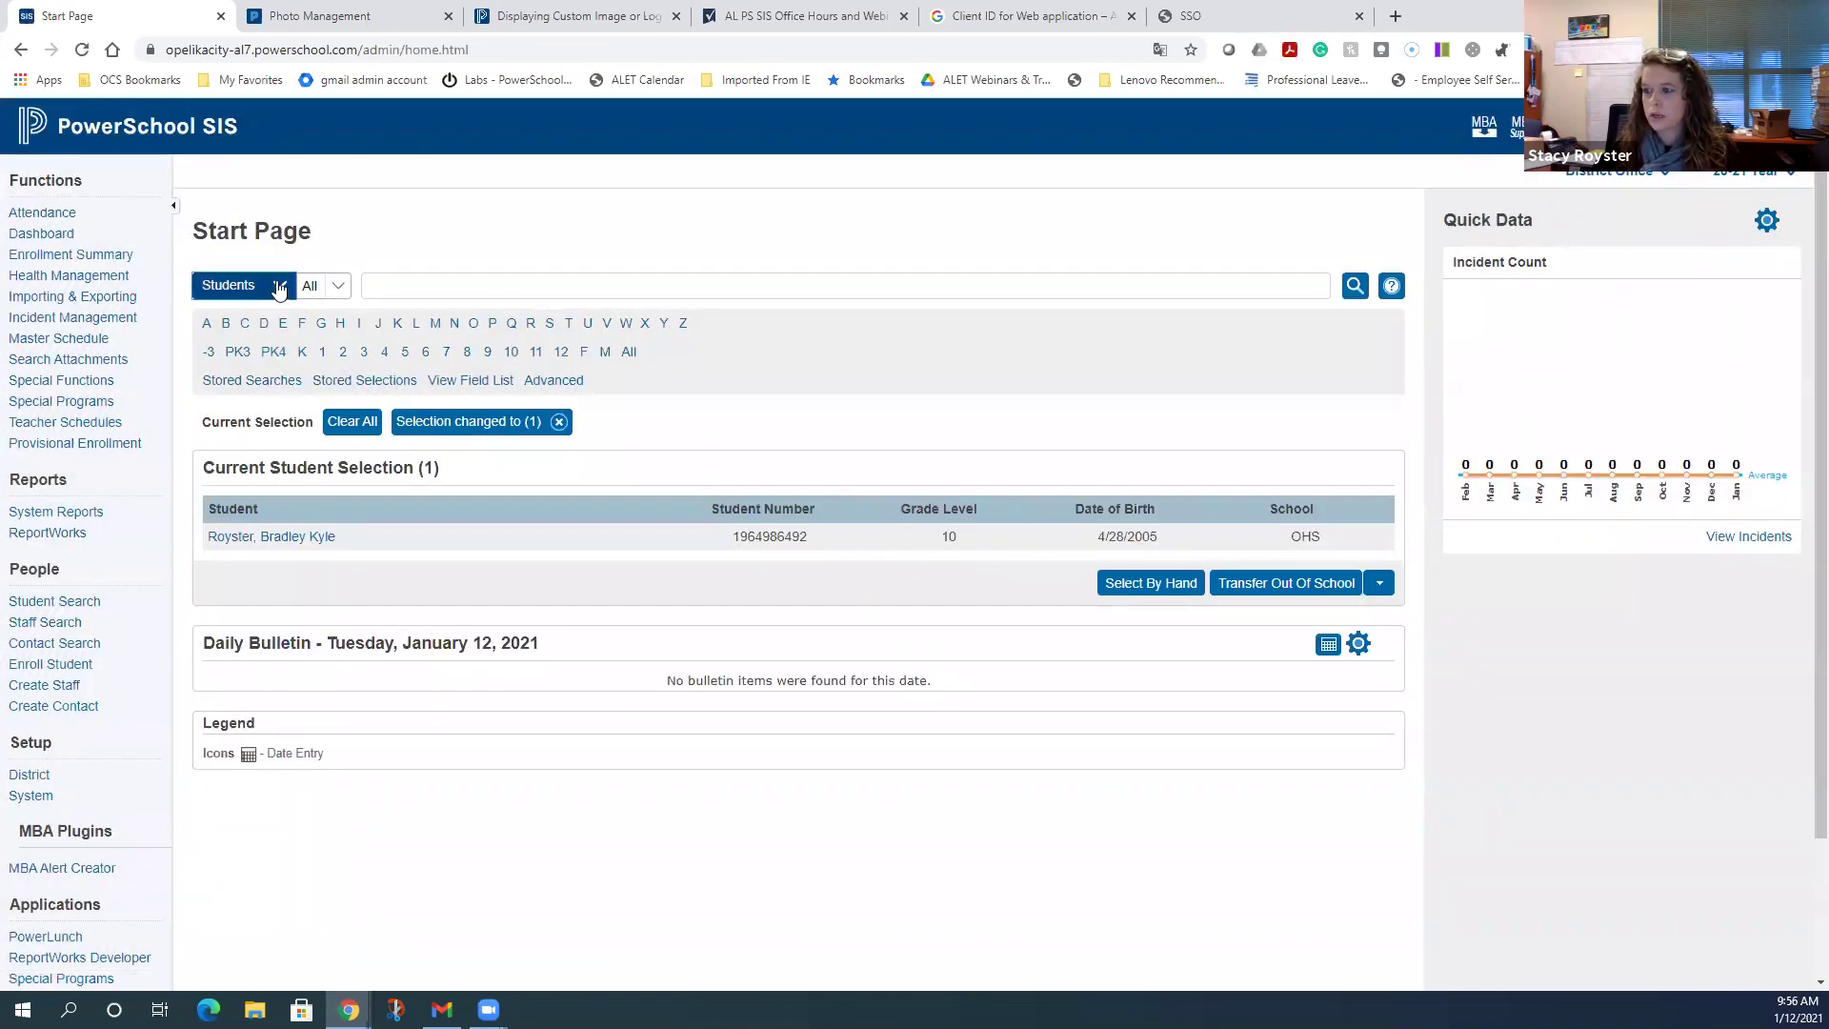
click(238, 349)
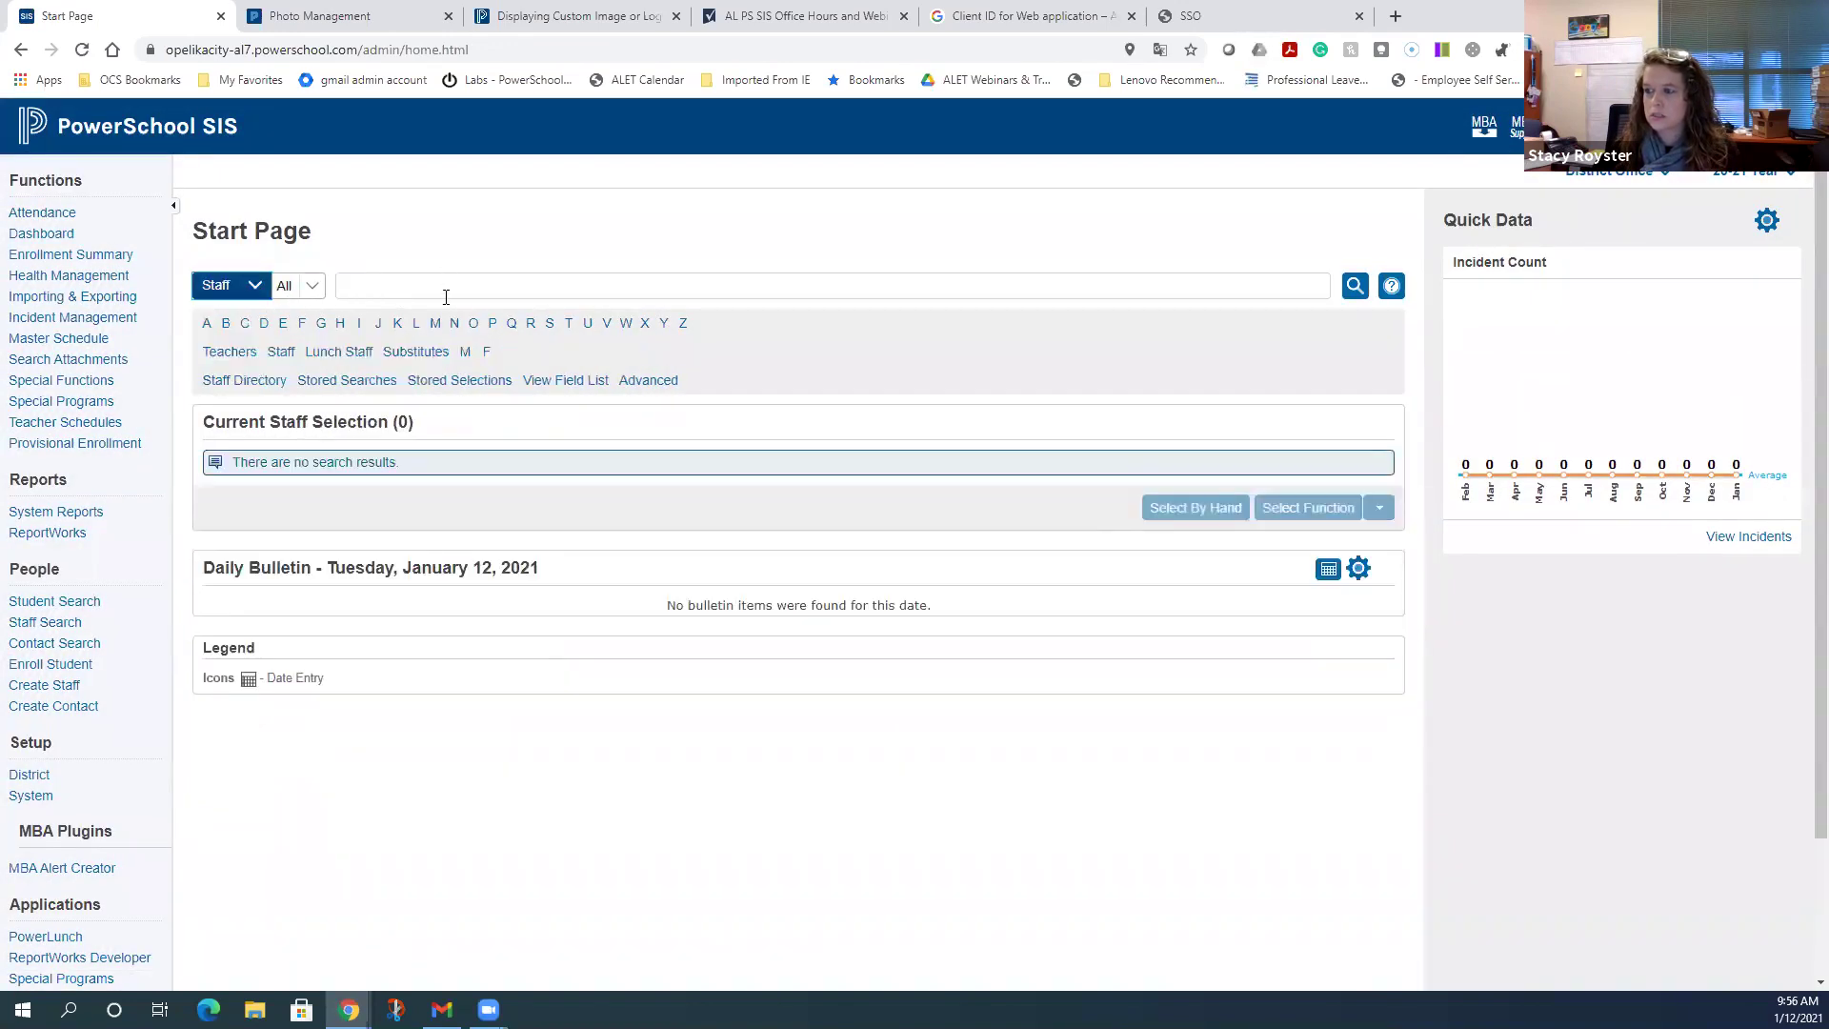
click(445, 286)
text(royster)
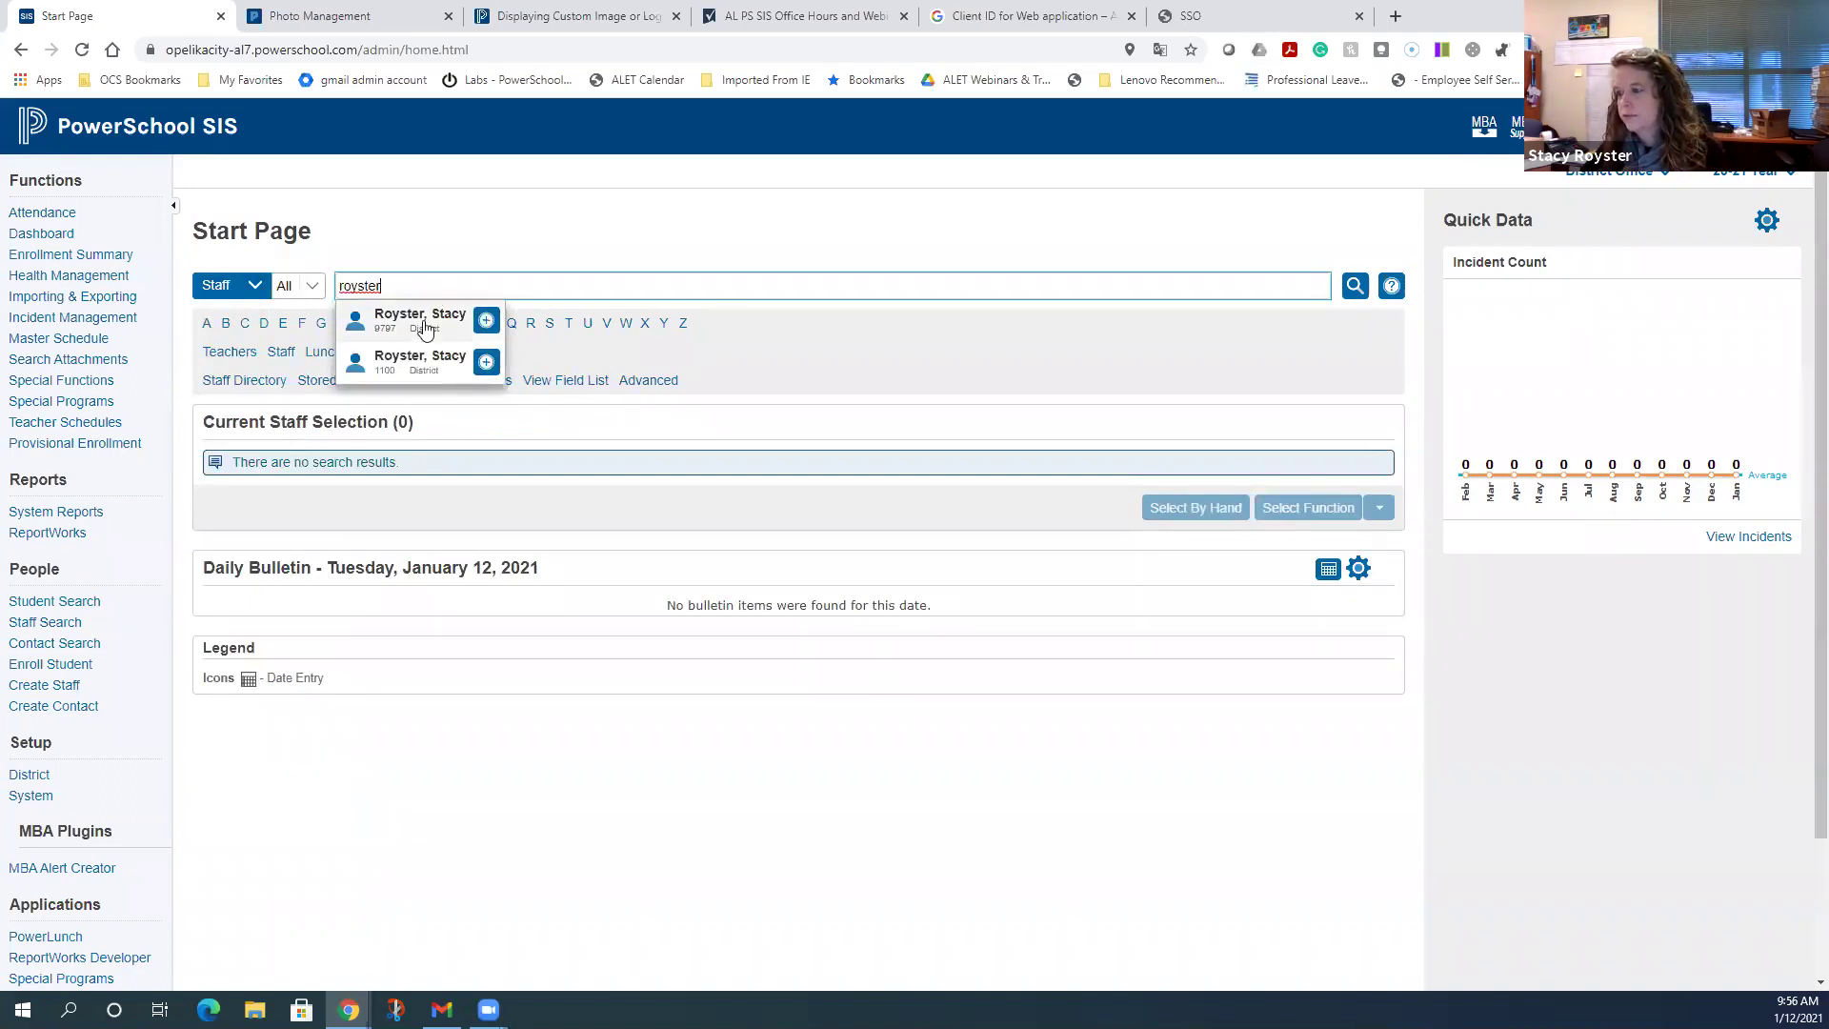
click(425, 324)
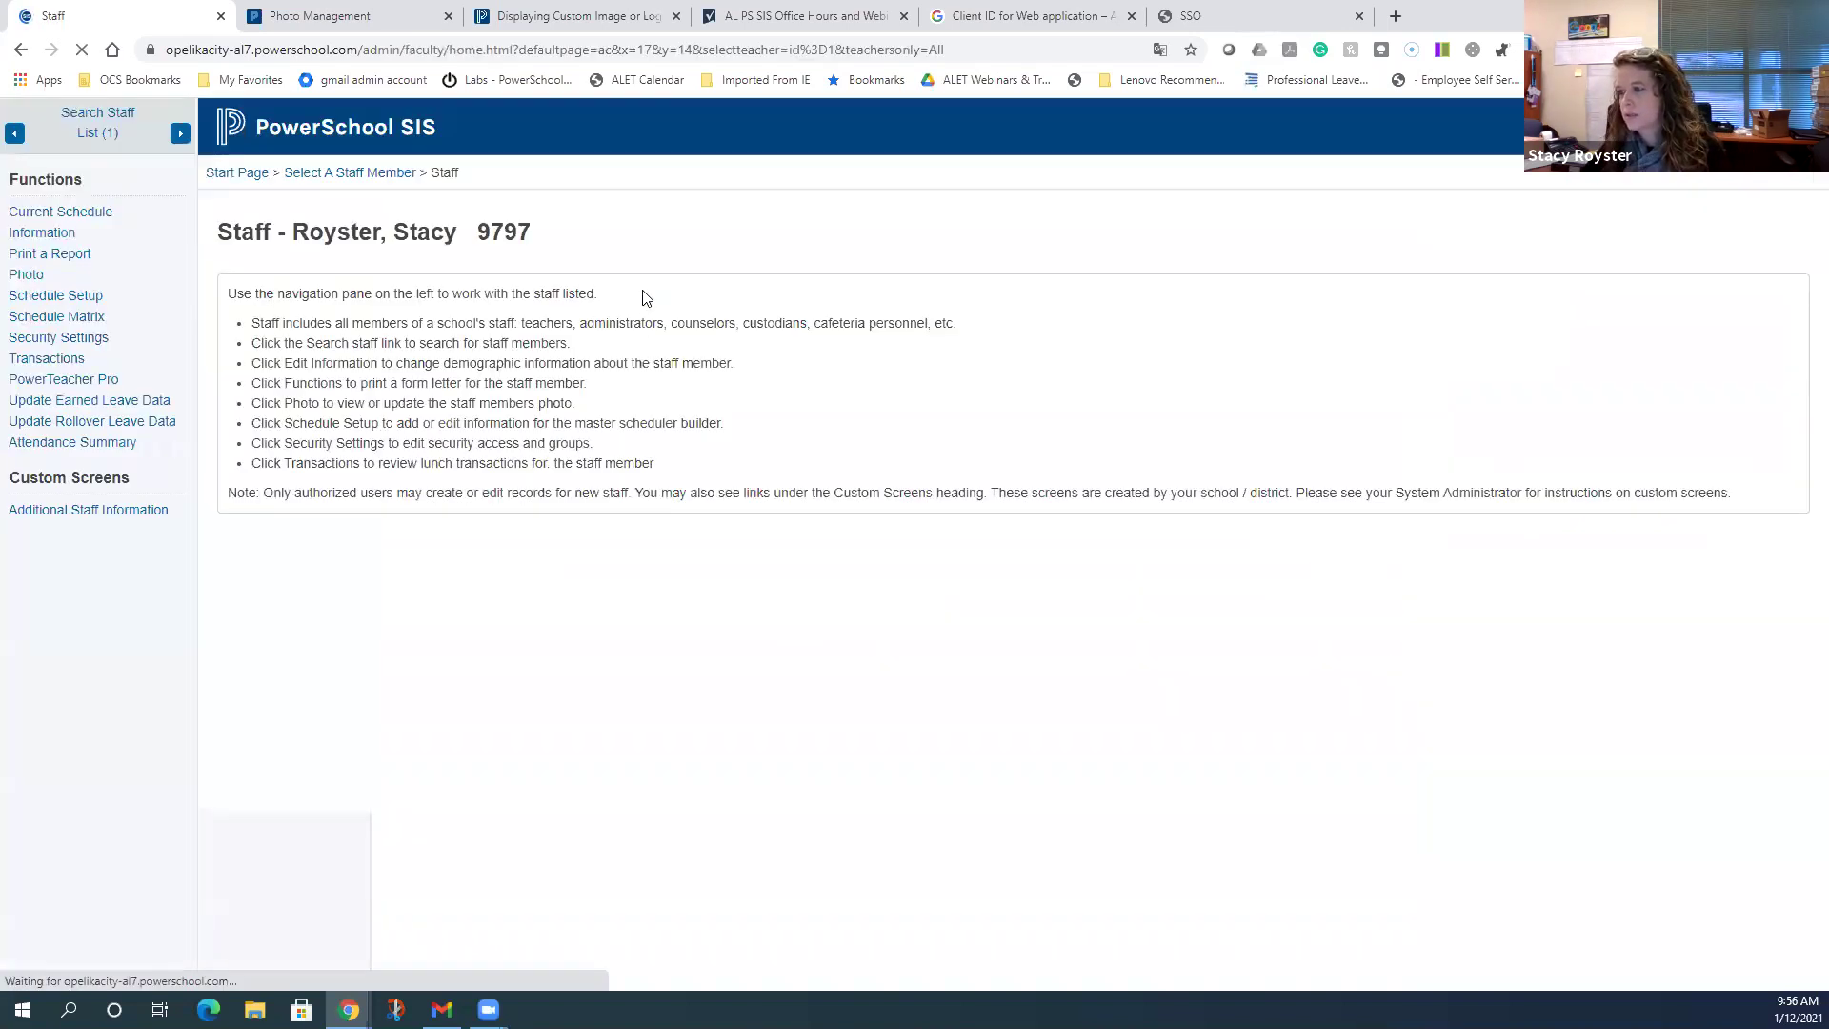
click(105, 339)
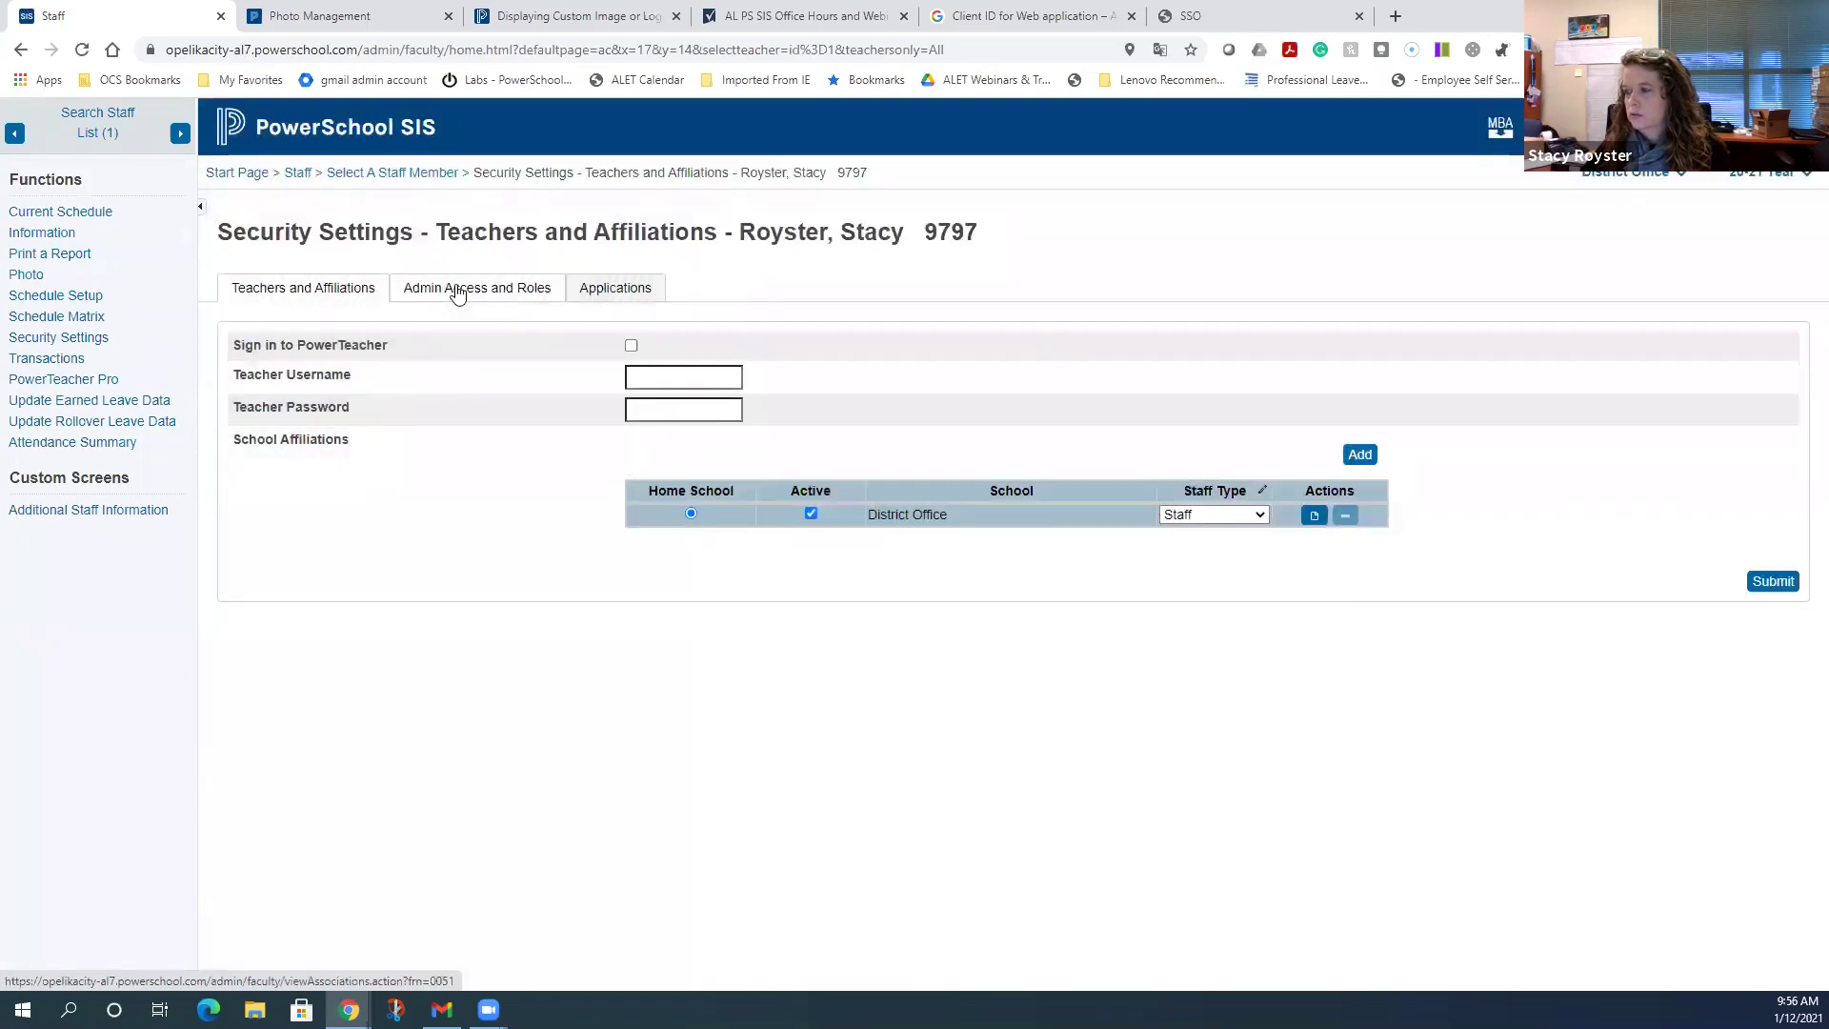
- Show the Admin Access and Roles tab, scrolled down to the Roles and Schools table
click(457, 290)
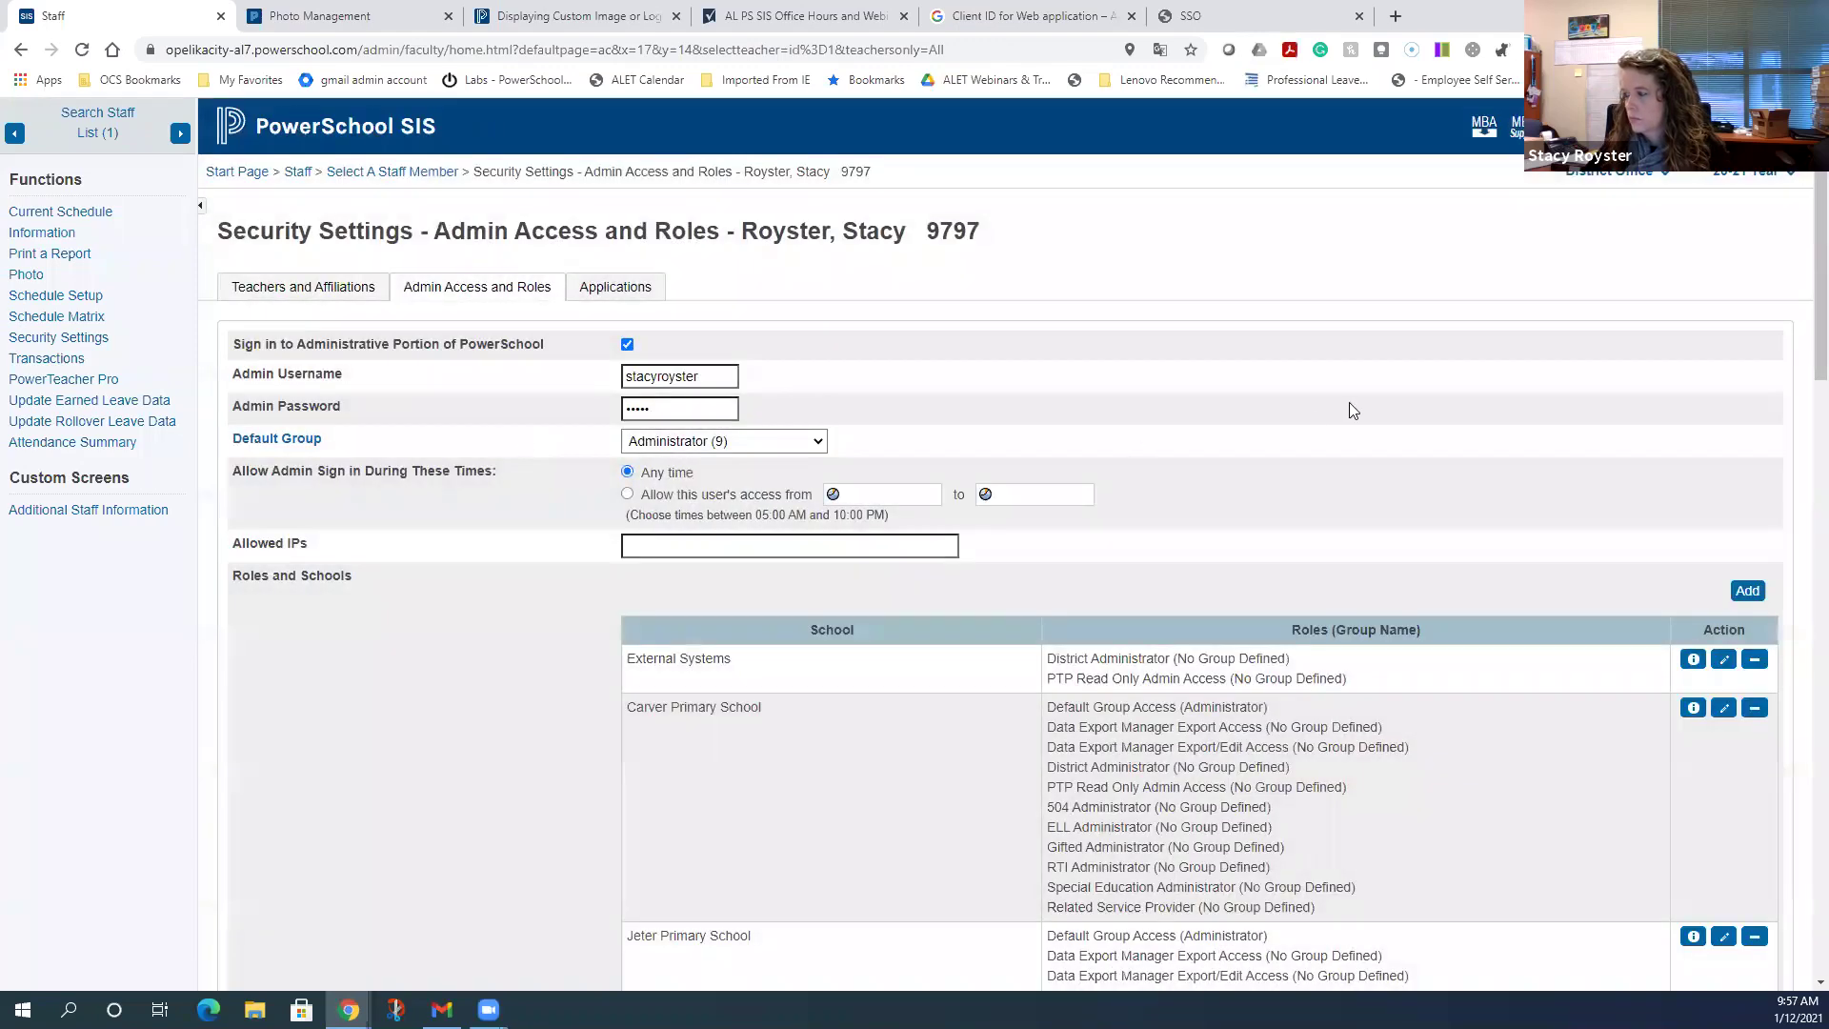
scroll(1351, 408, down, 1)
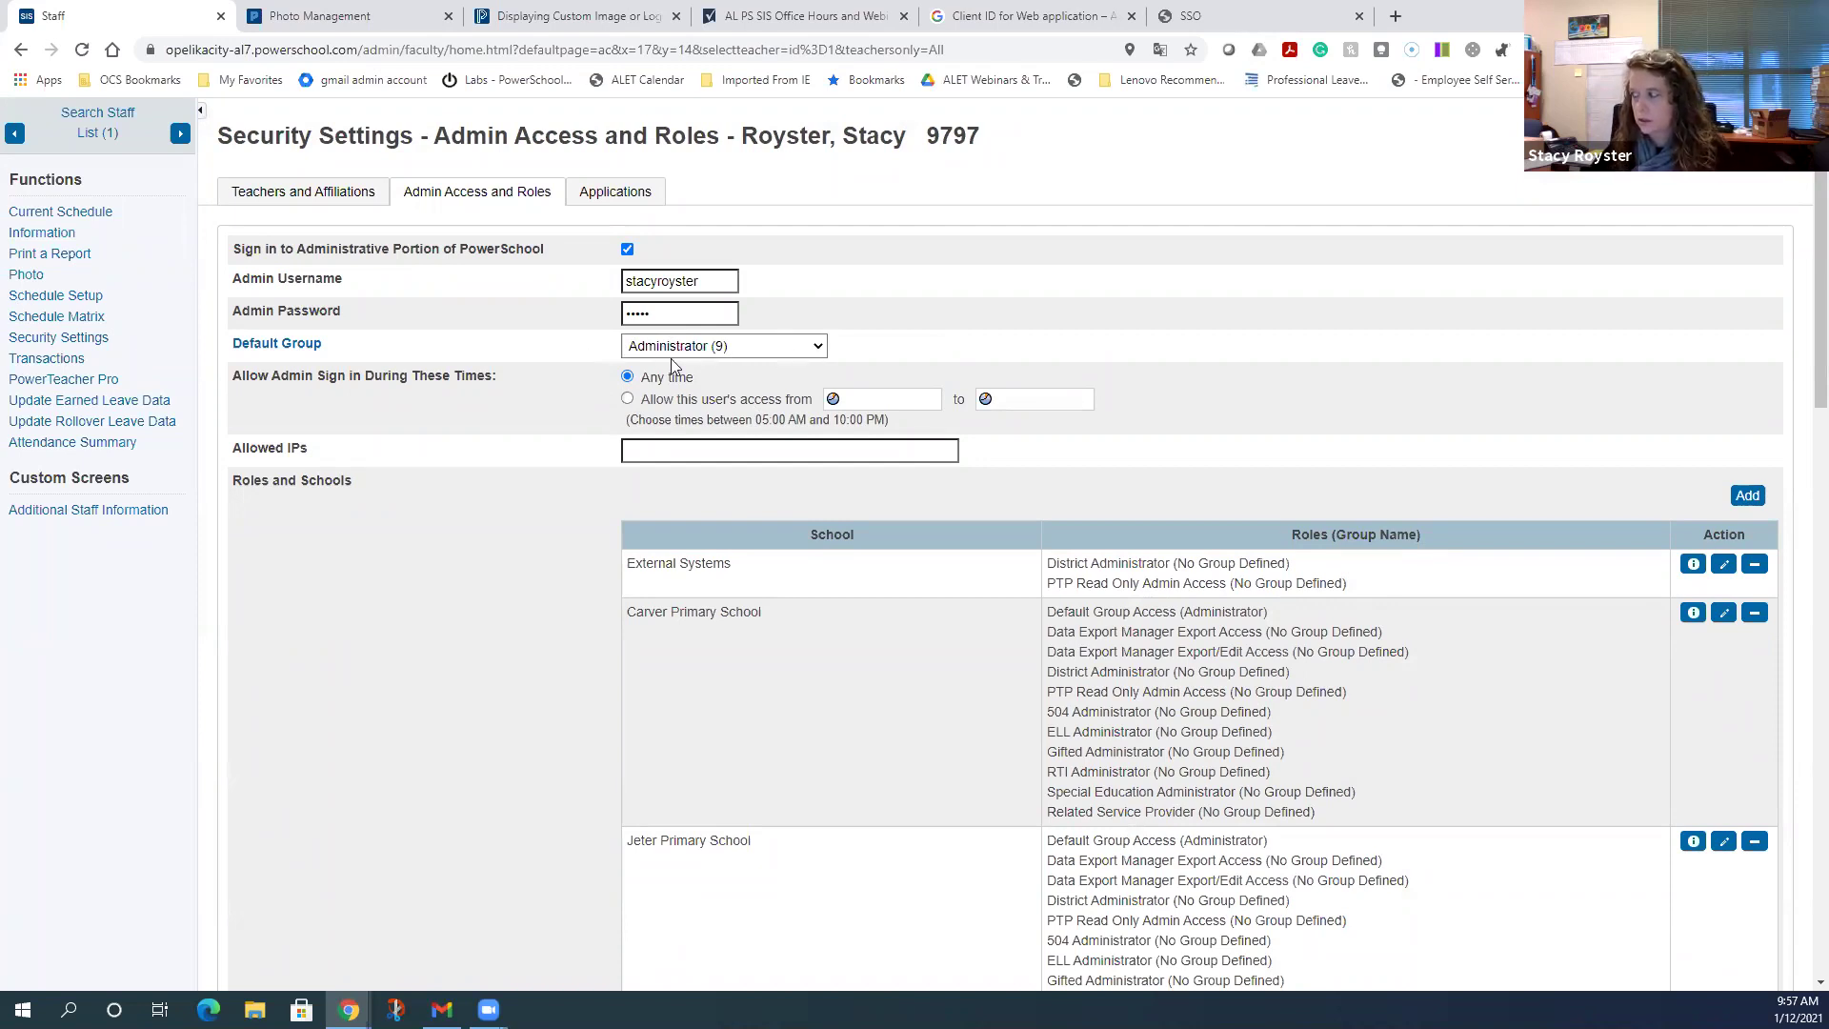
- Add Data Export Manager Export Access and Export/Edit Access roles for all schools
click(1744, 497)
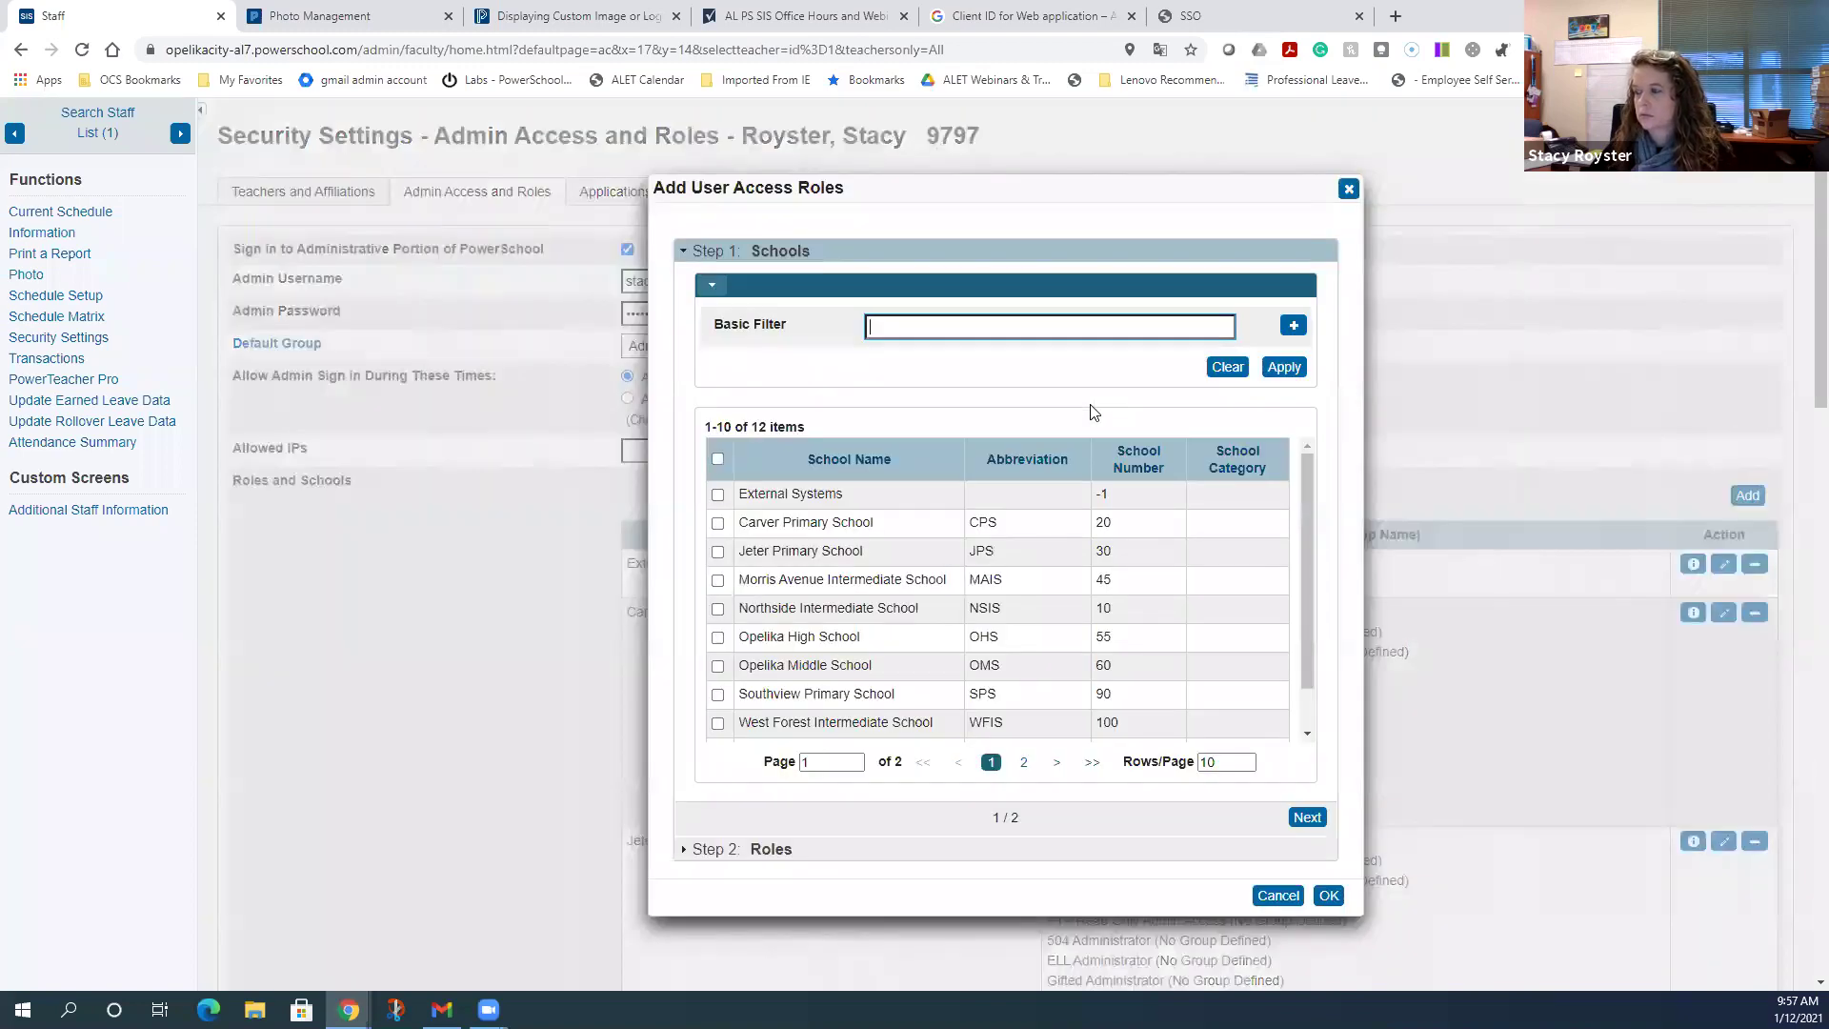
click(718, 458)
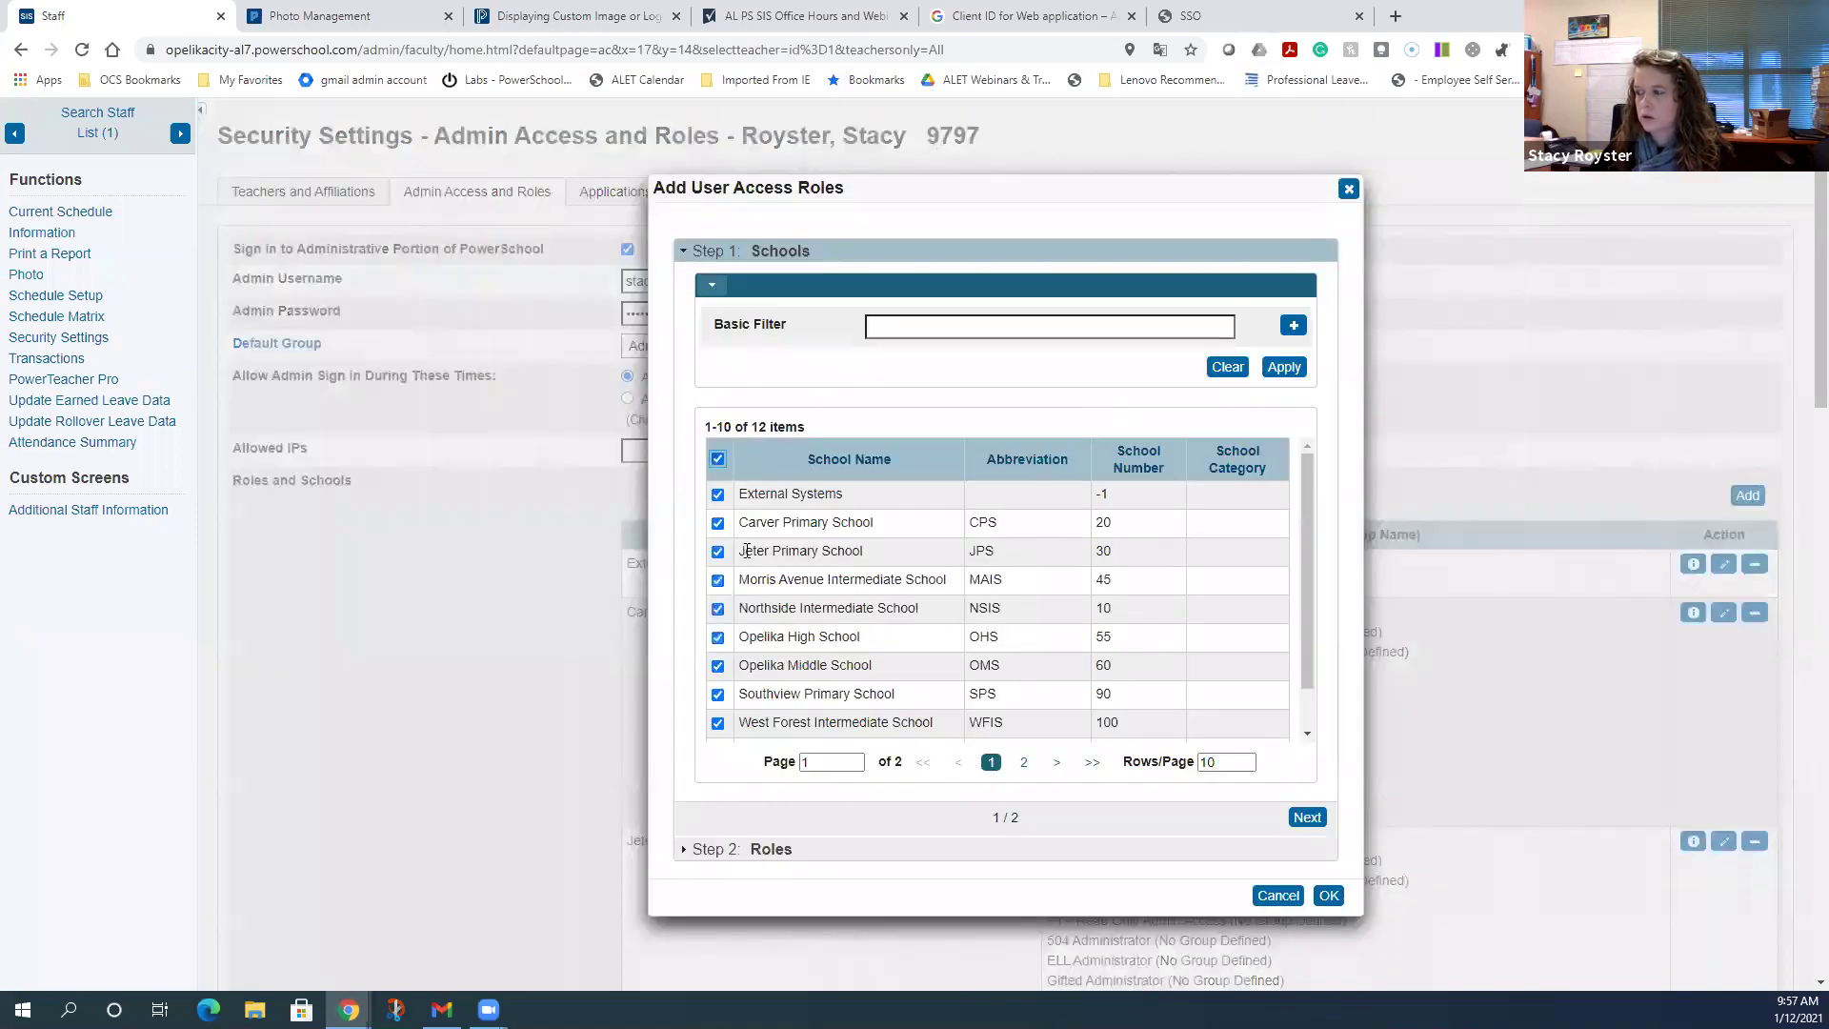
click(1305, 816)
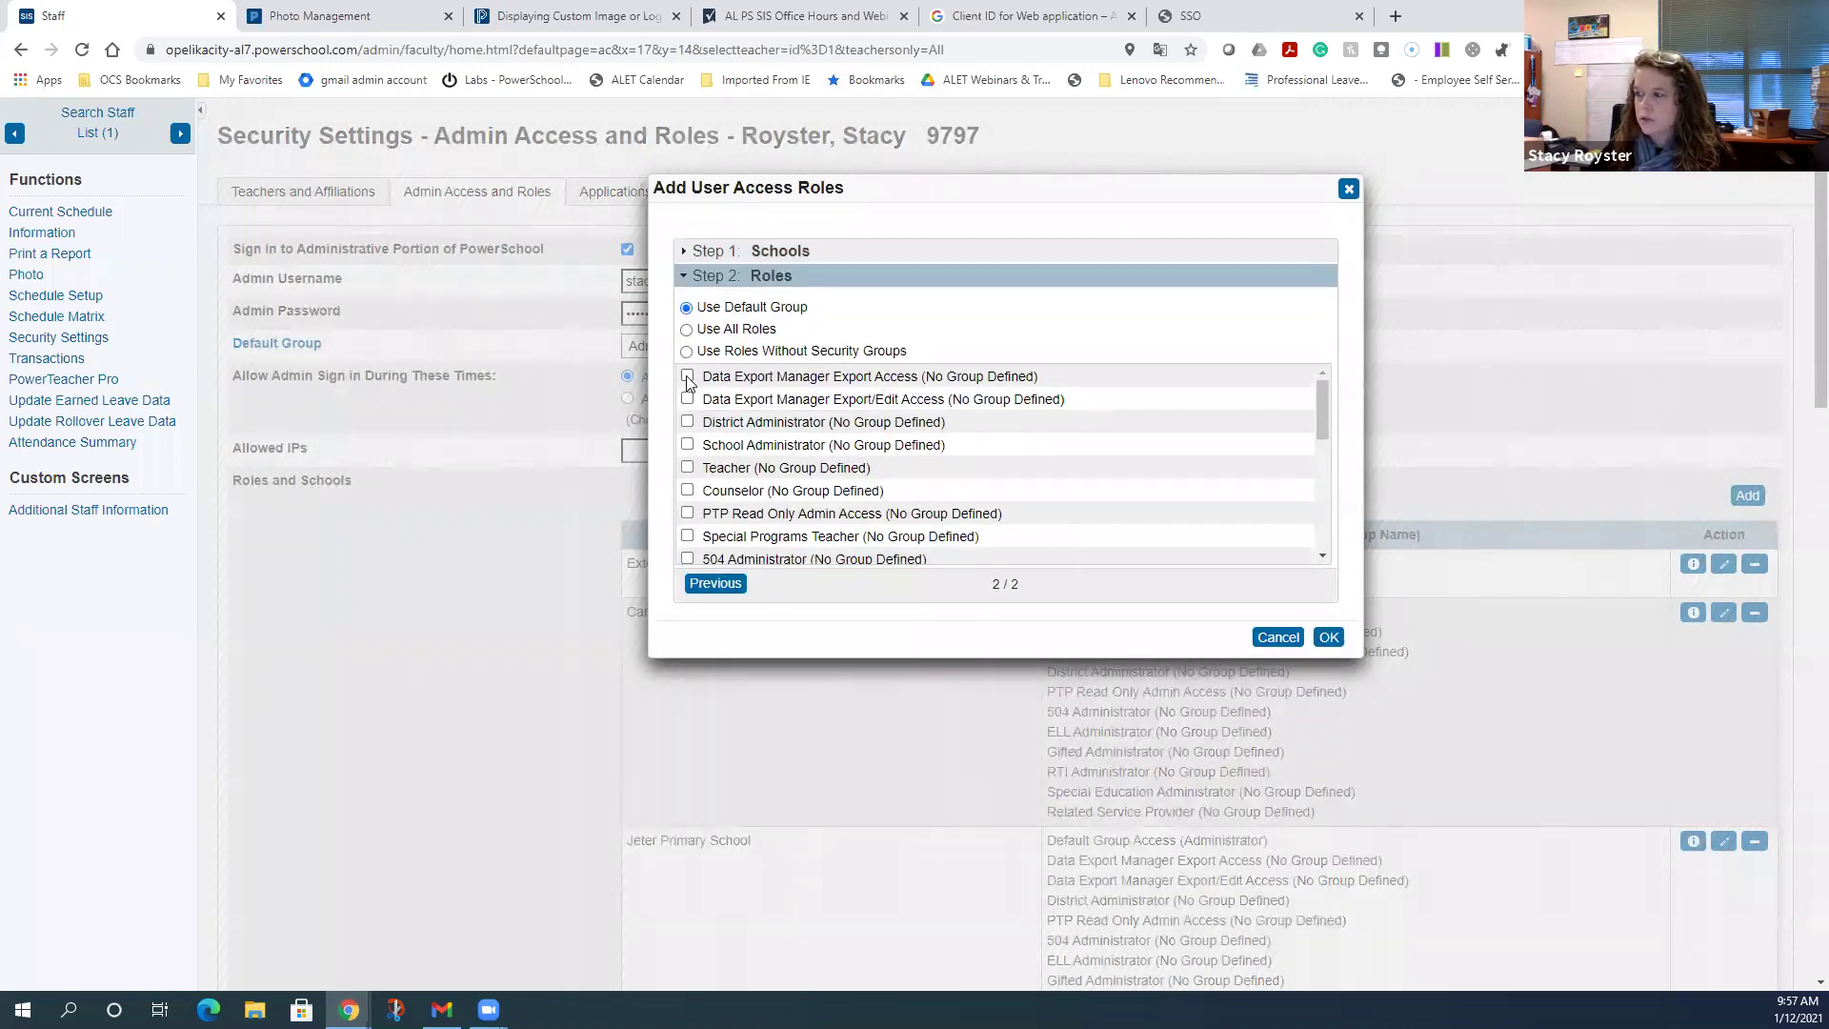
click(688, 376)
click(688, 399)
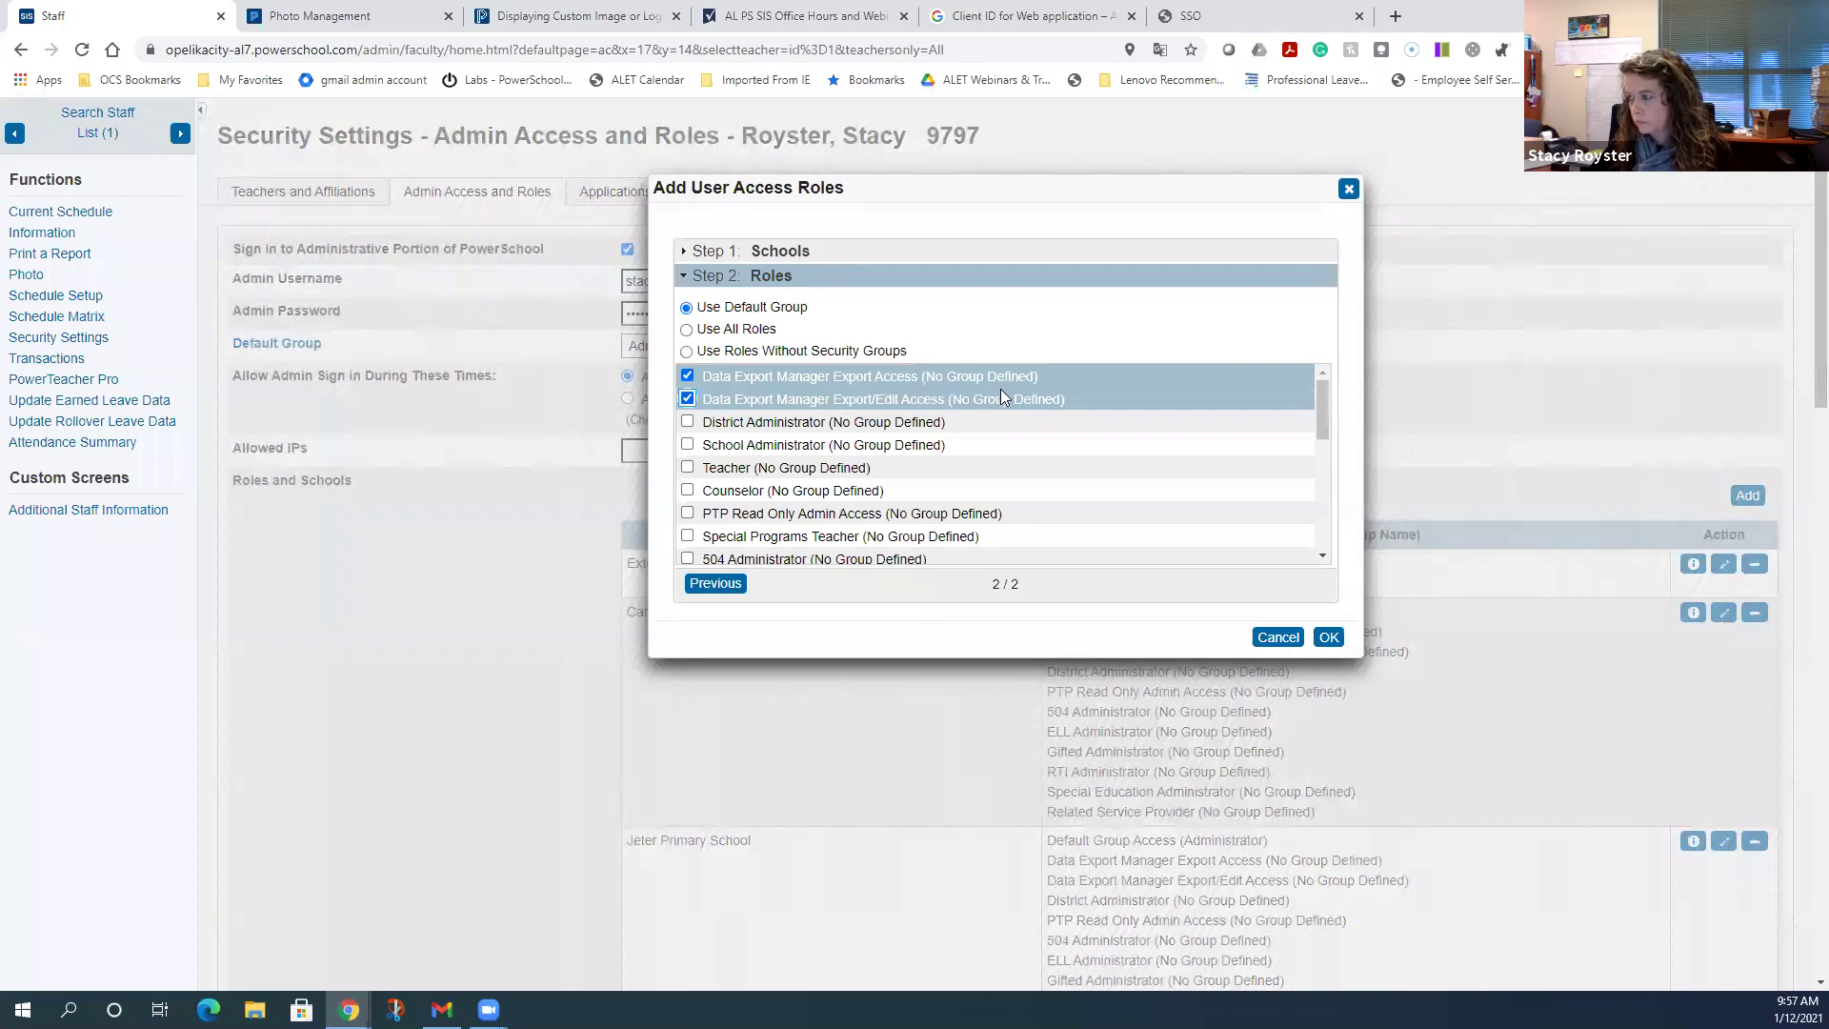
click(1327, 637)
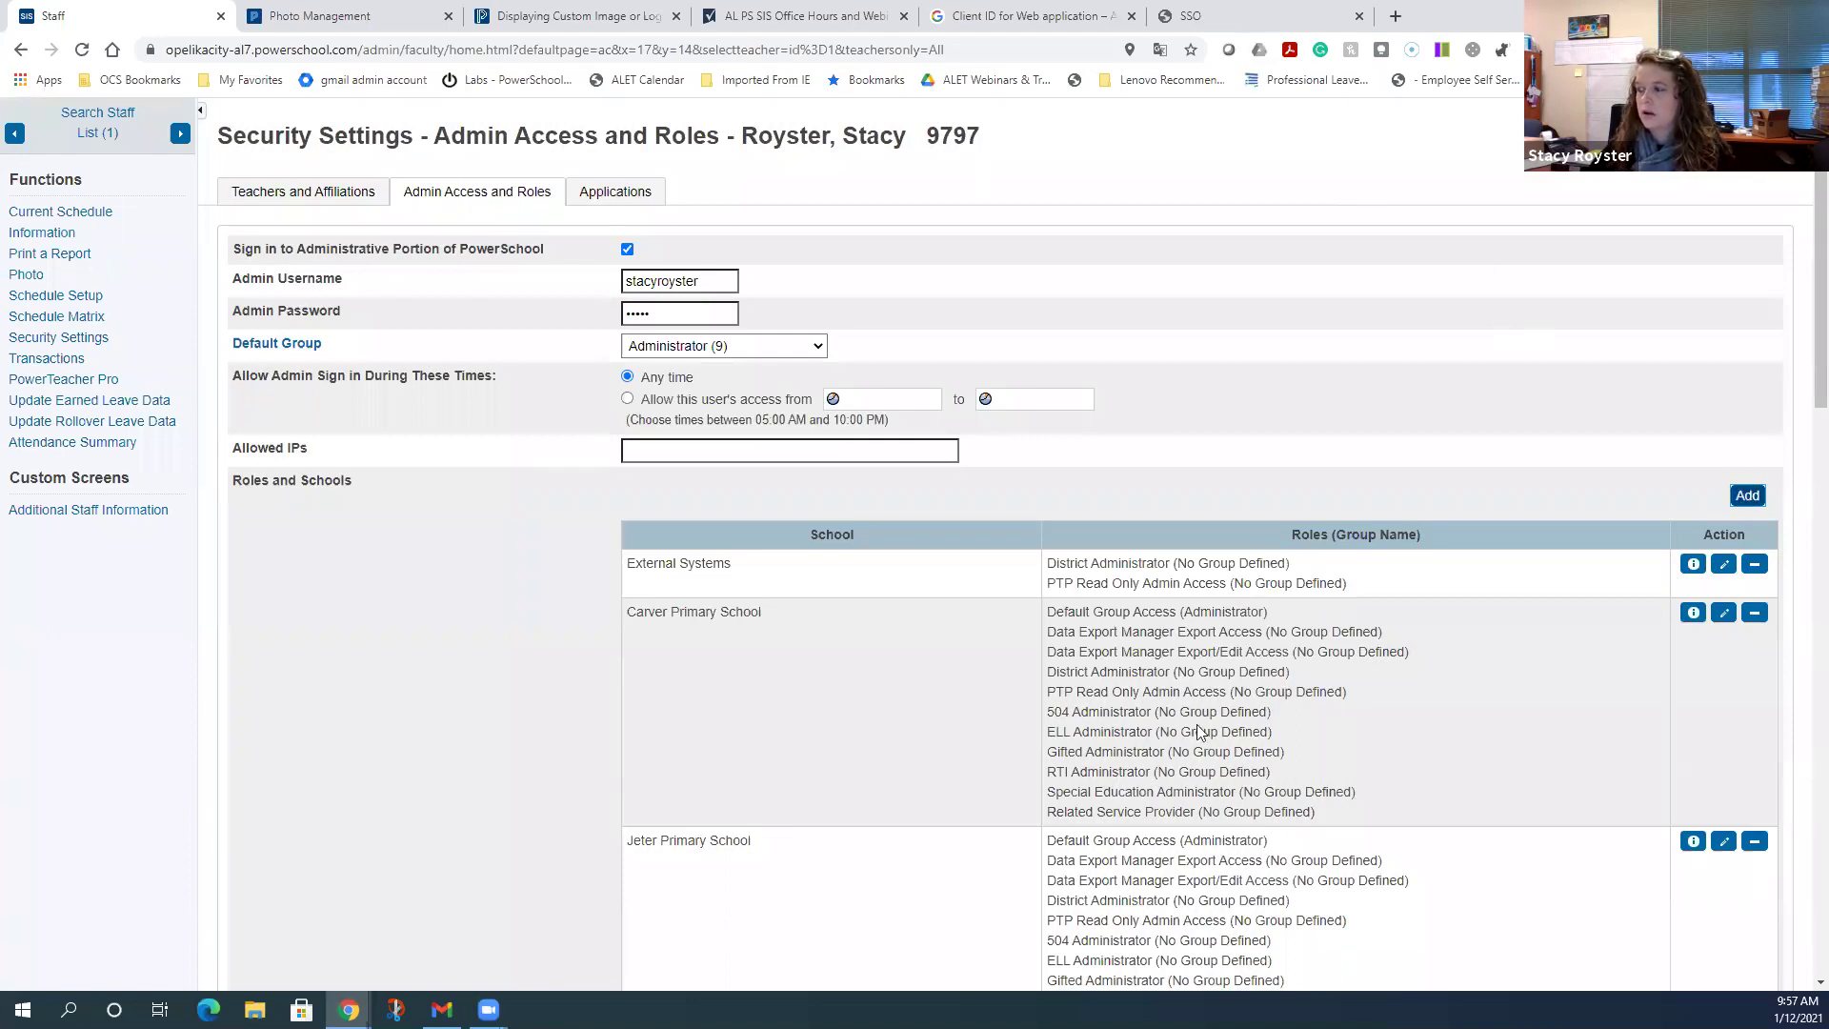
- Review each school's roles in the Roles and Schools table, then start adding roles again
scroll(1167, 708, down, 1)
scroll(1167, 709, down, 20)
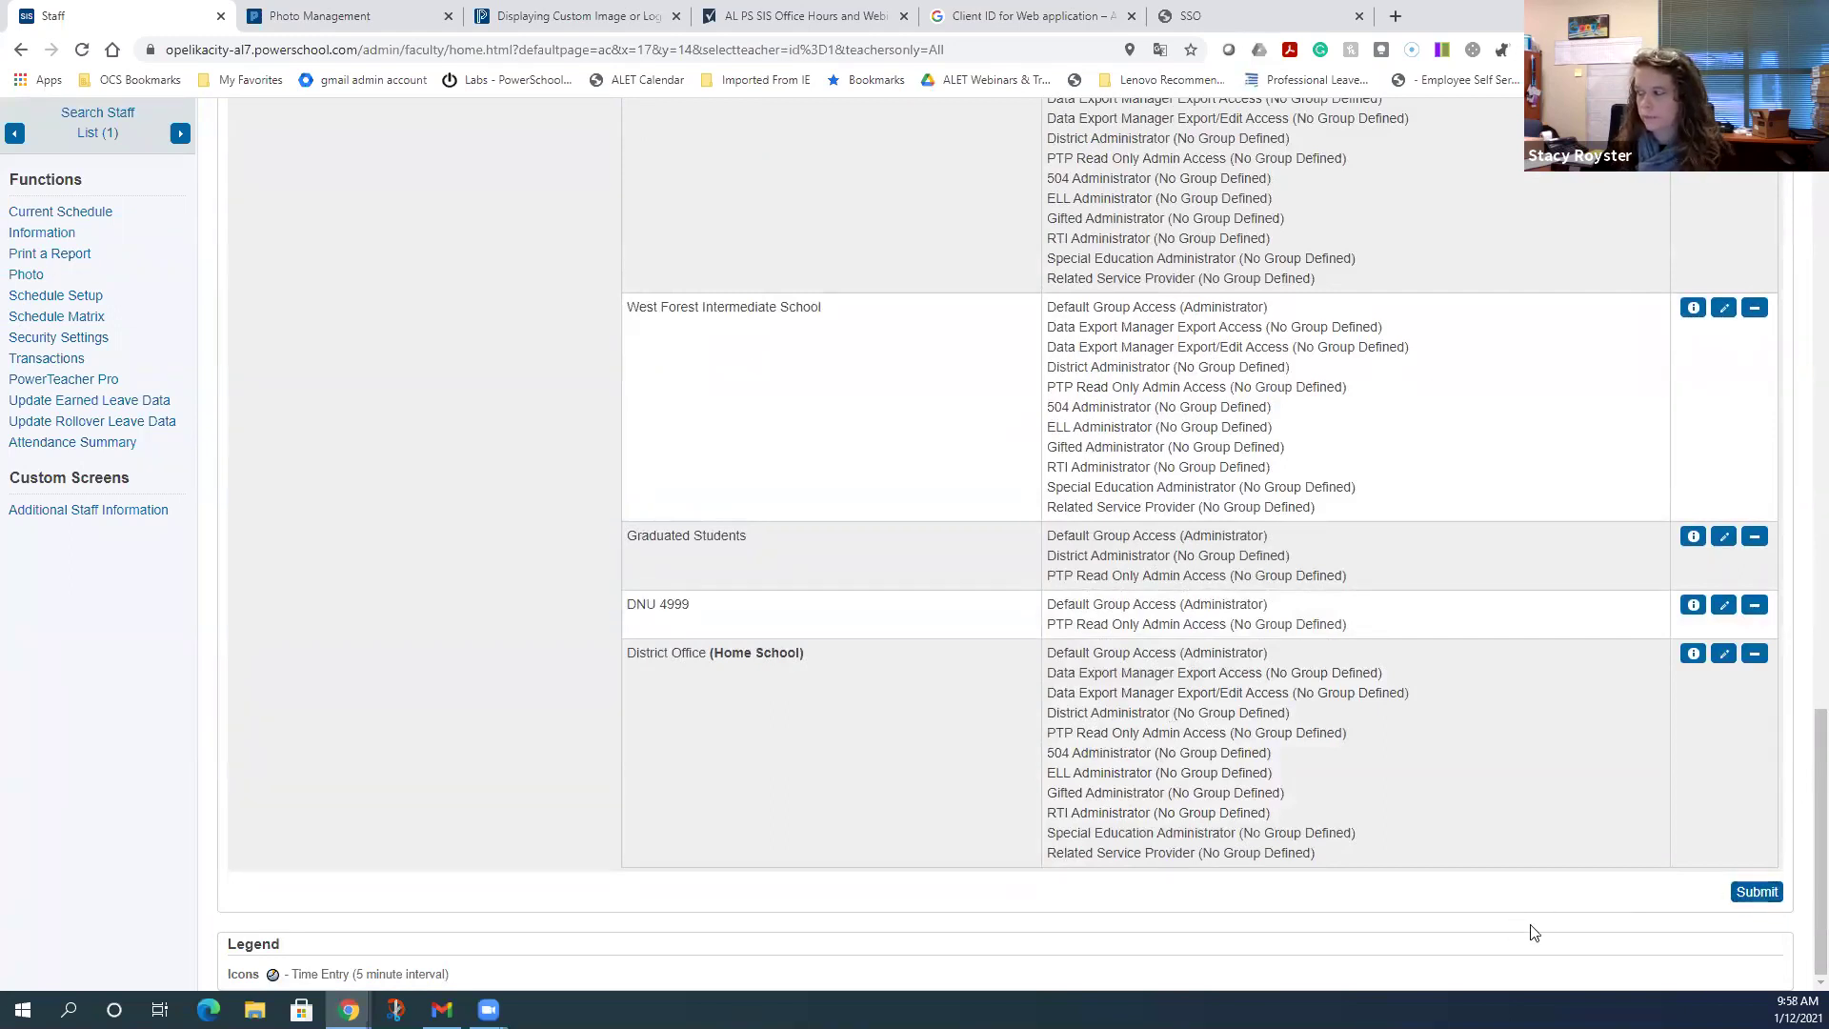
scroll(911, 886, up, 15)
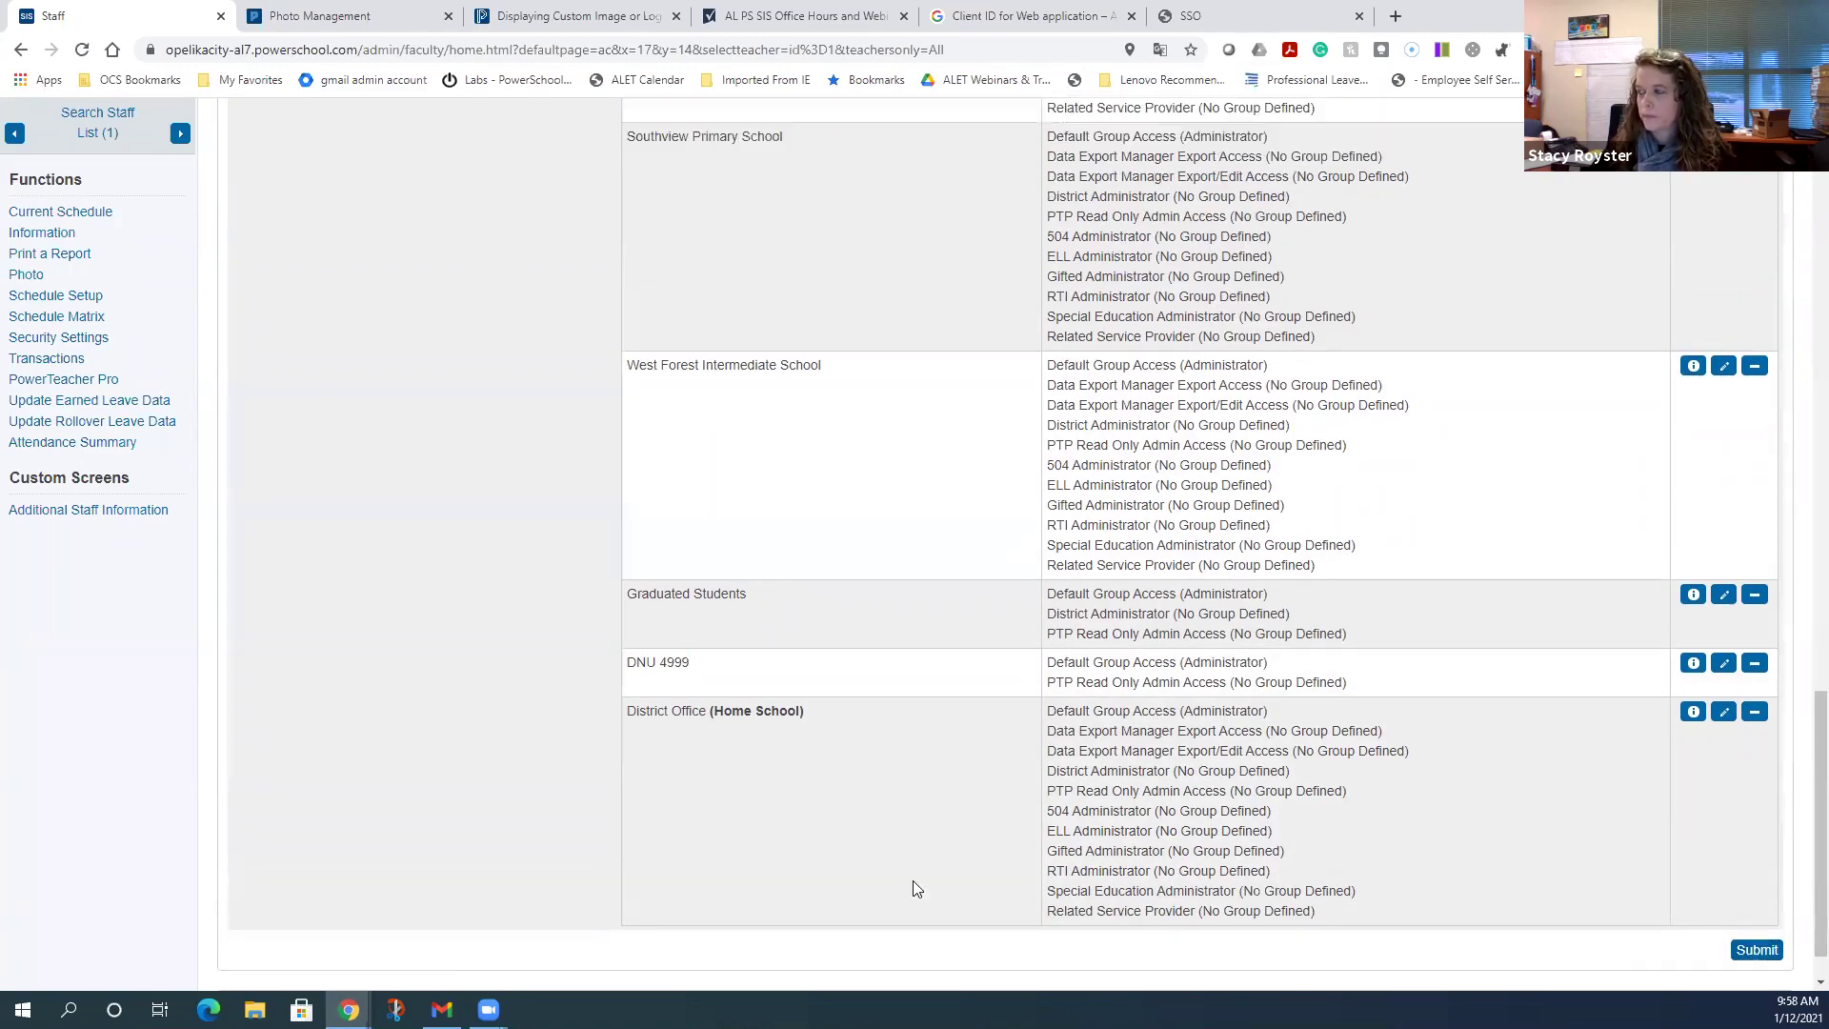
scroll(920, 878, up, 9)
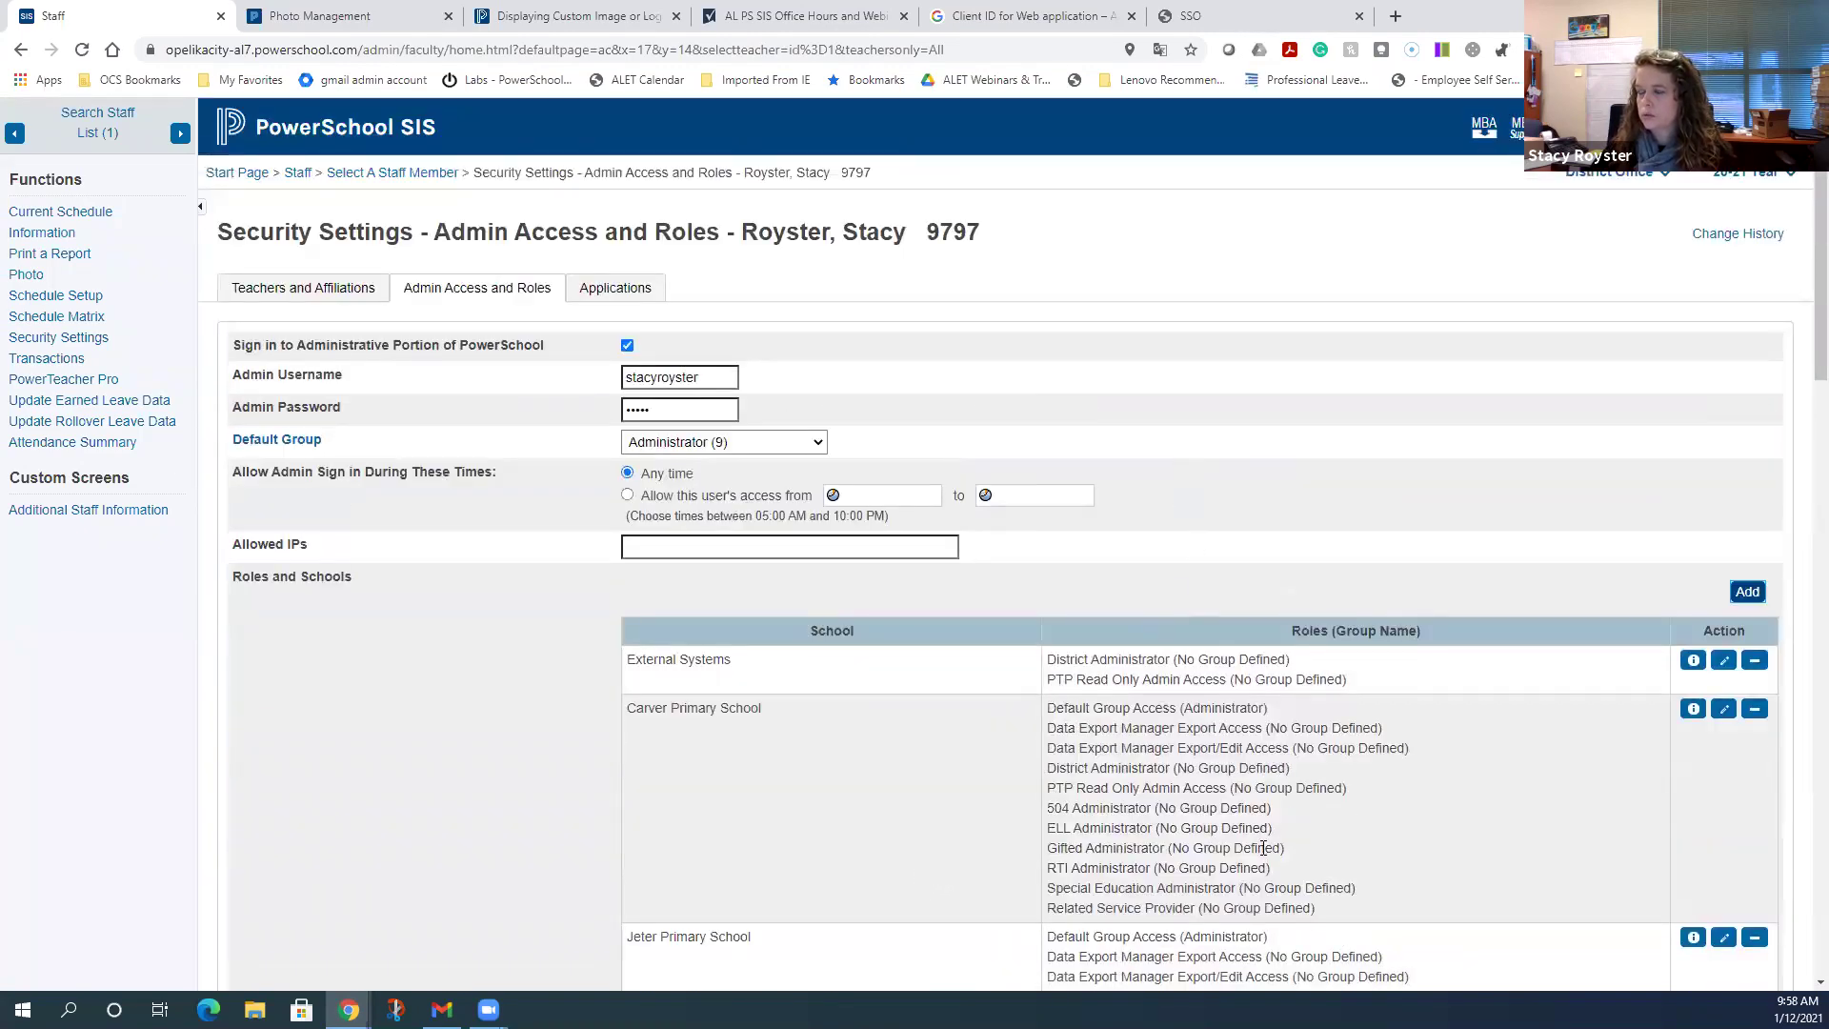
scroll(1263, 848, down, 4)
scroll(1263, 847, down, 17)
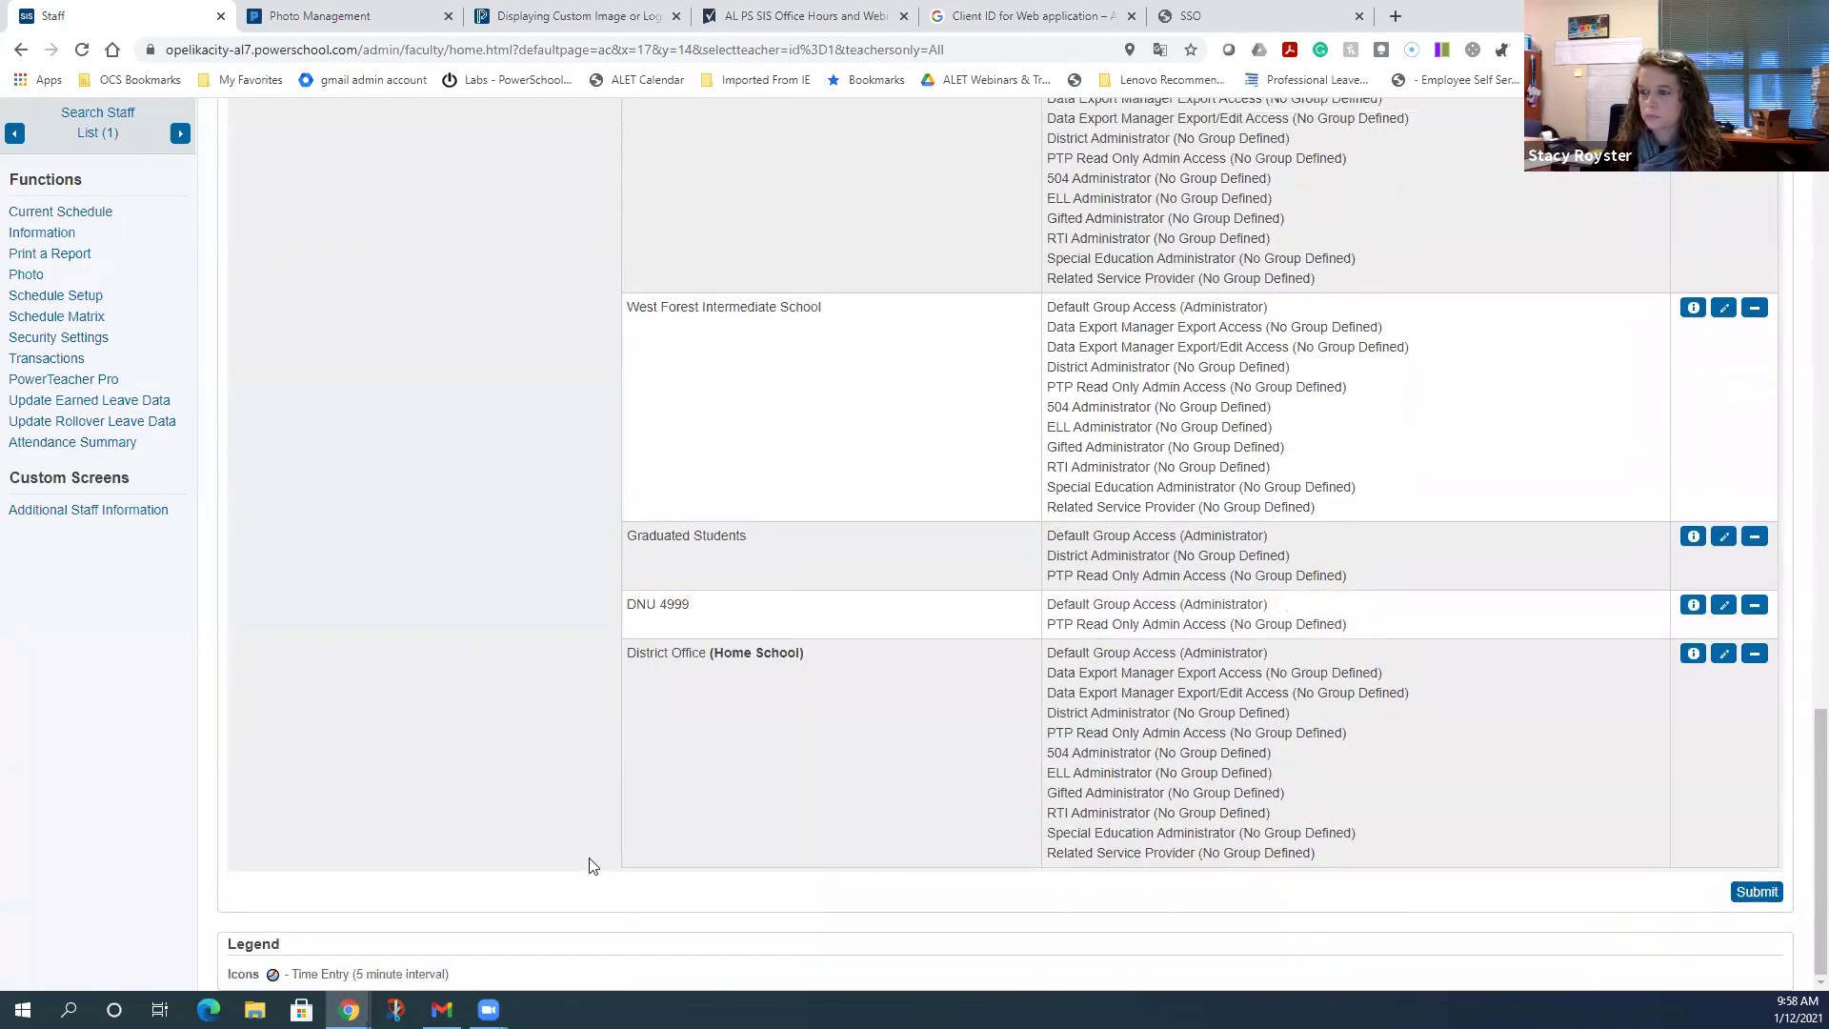
scroll(591, 862, up, 20)
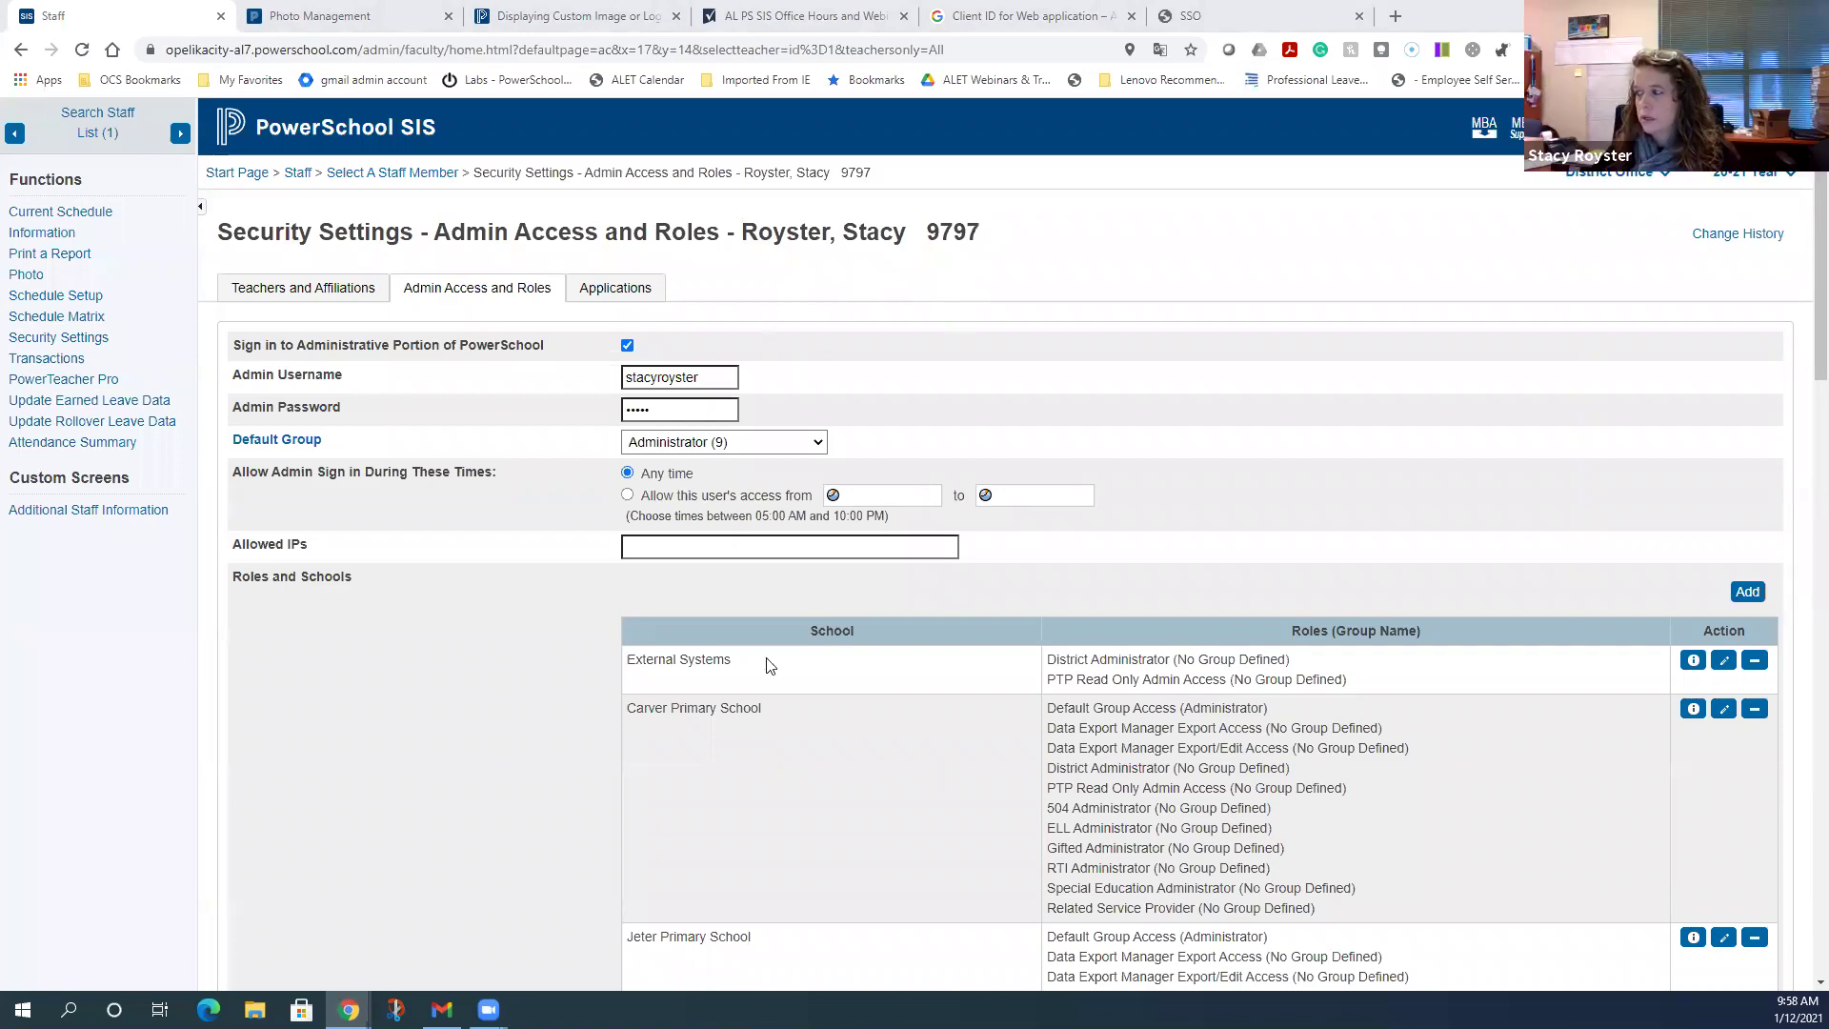
click(1750, 594)
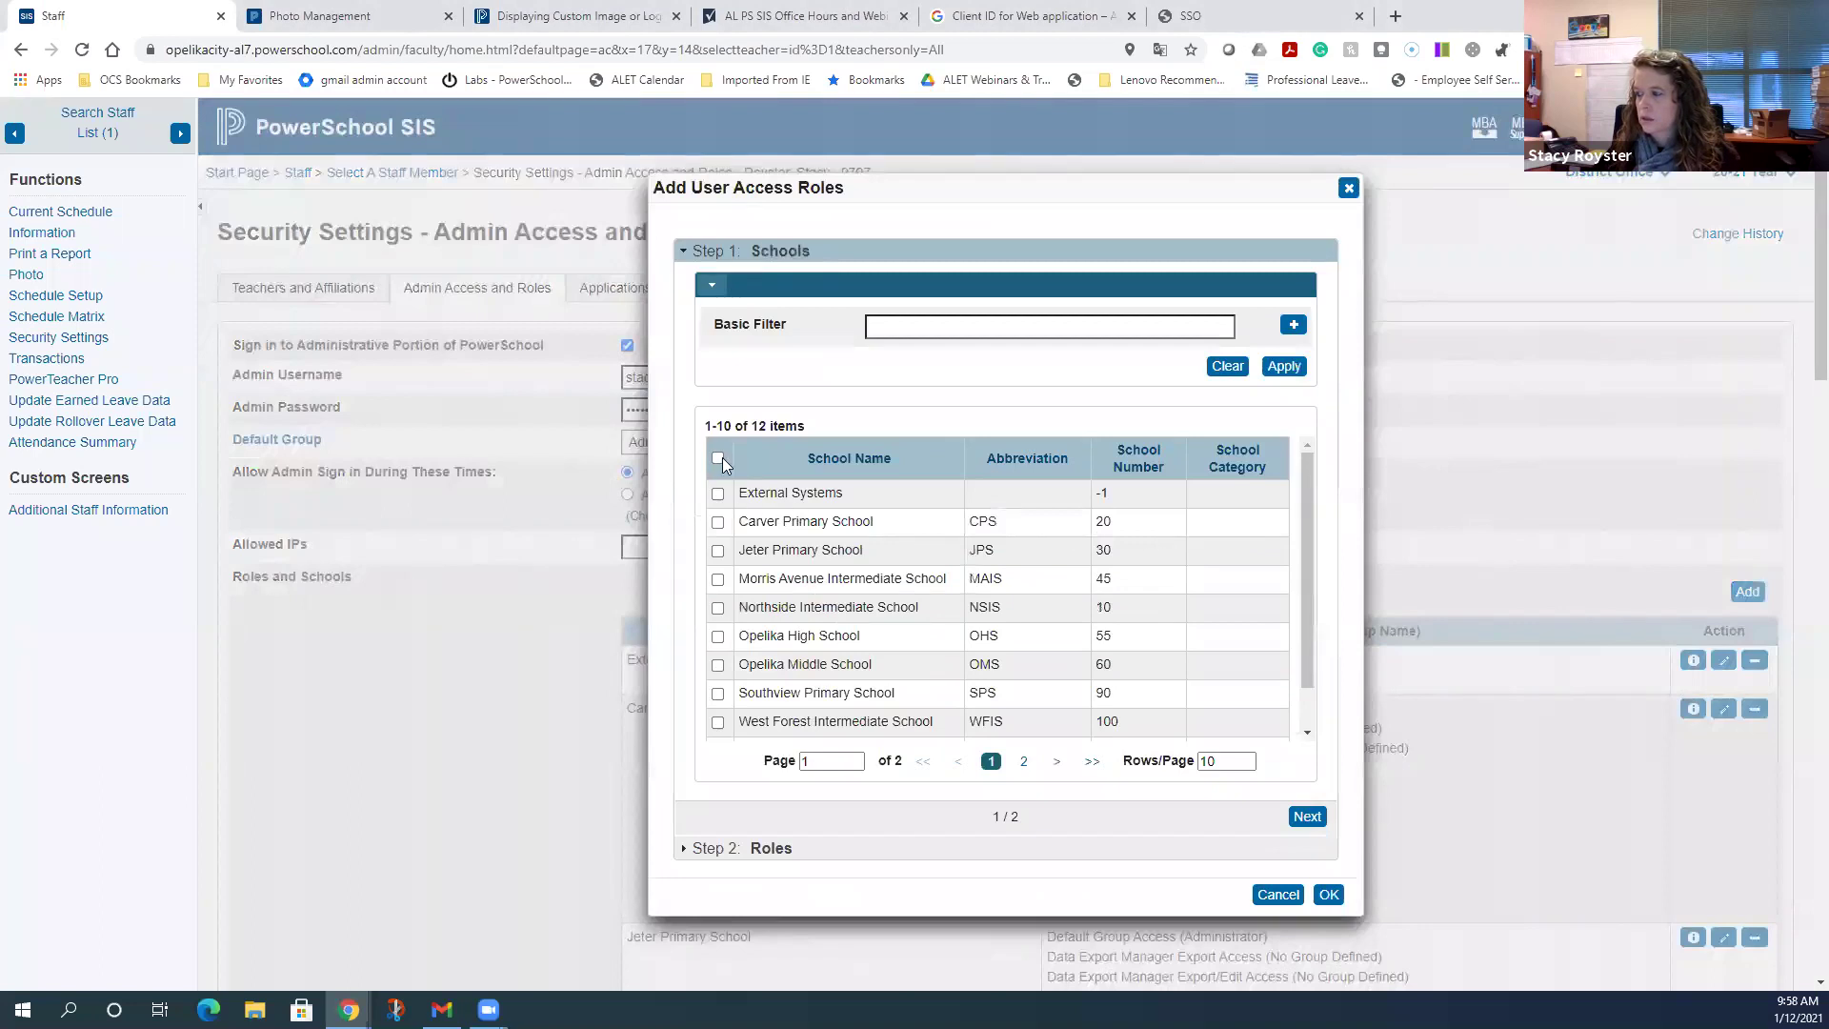
- Select all schools, tick both Data Export Manager roles, then close the role-adding window
click(718, 457)
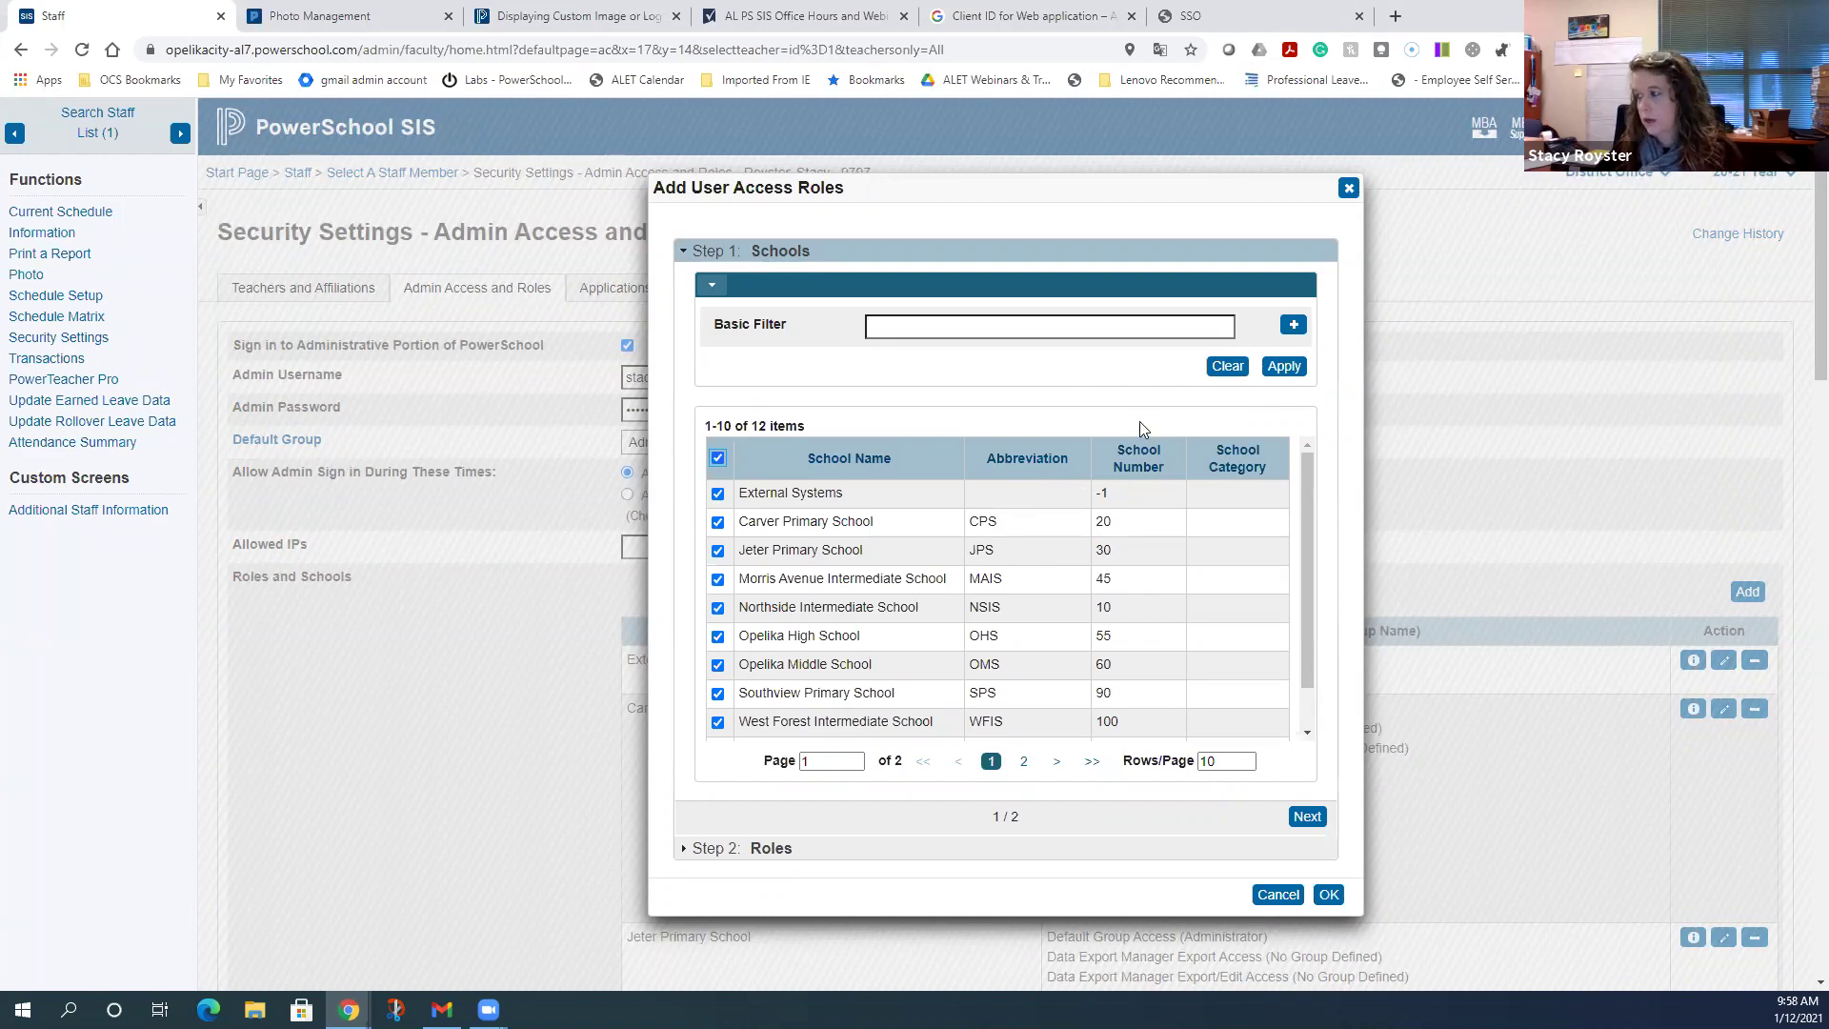
click(1307, 816)
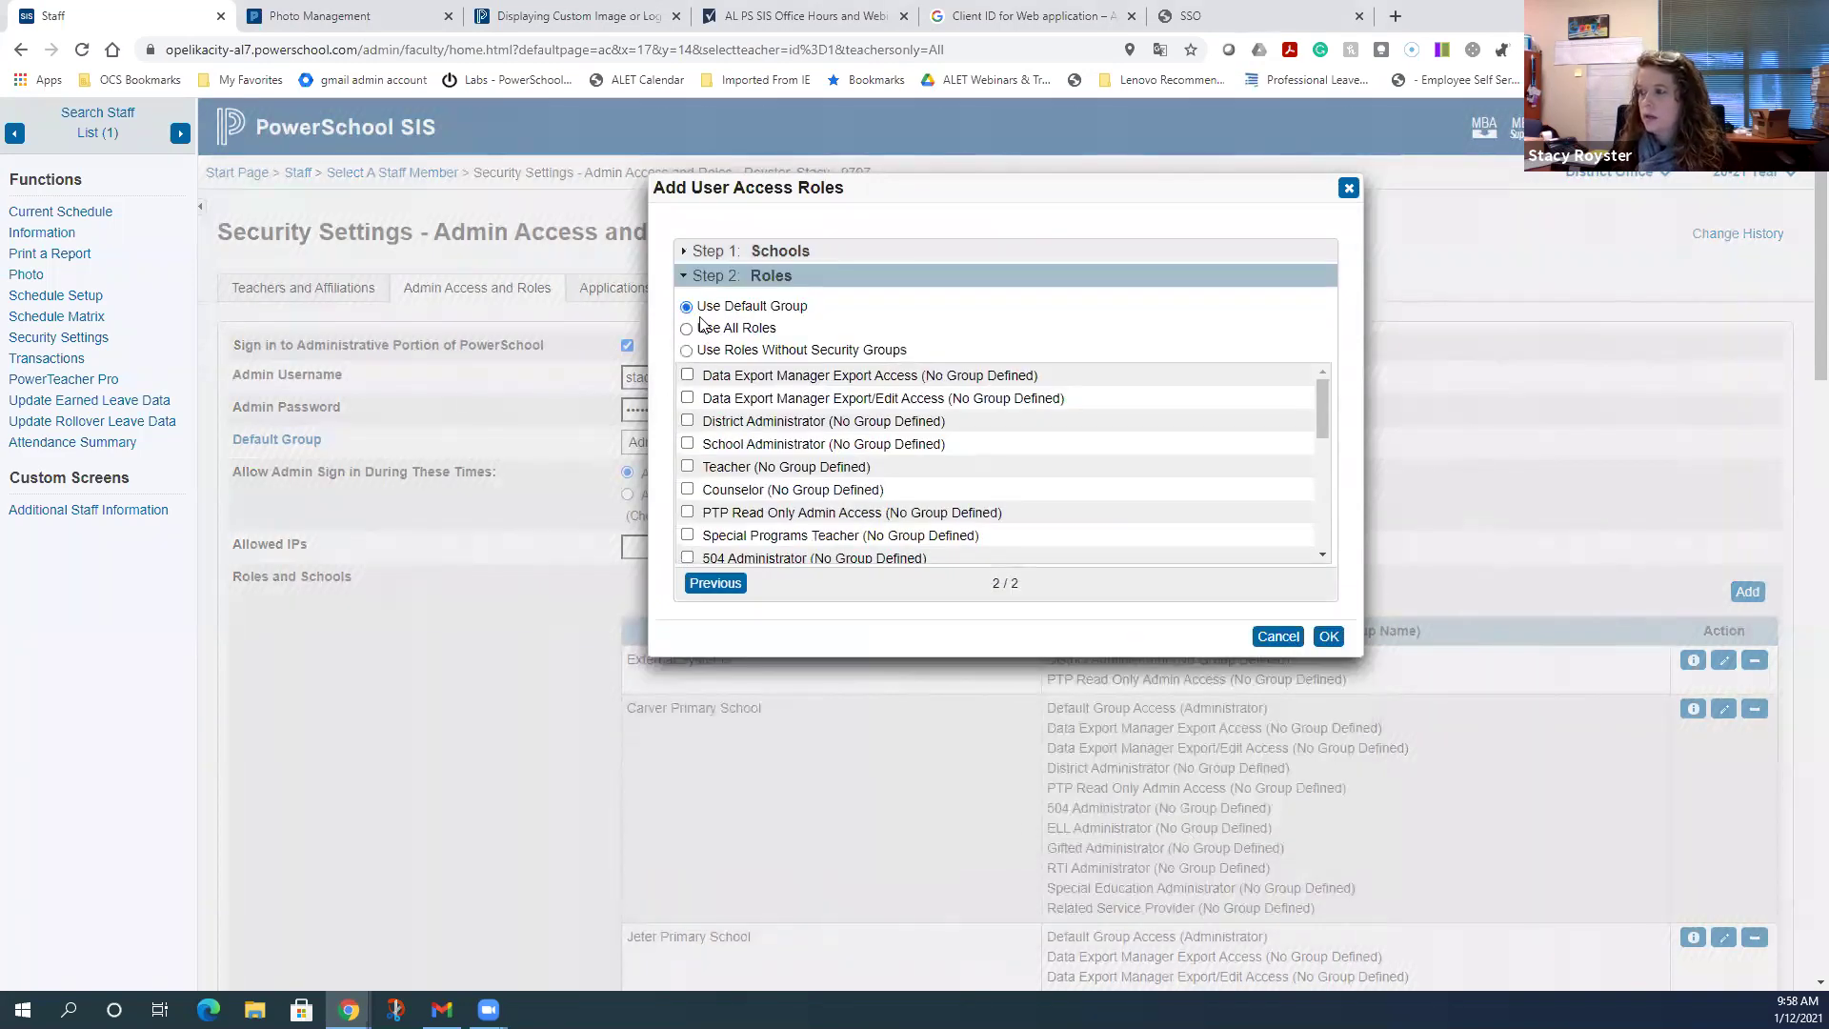
click(687, 376)
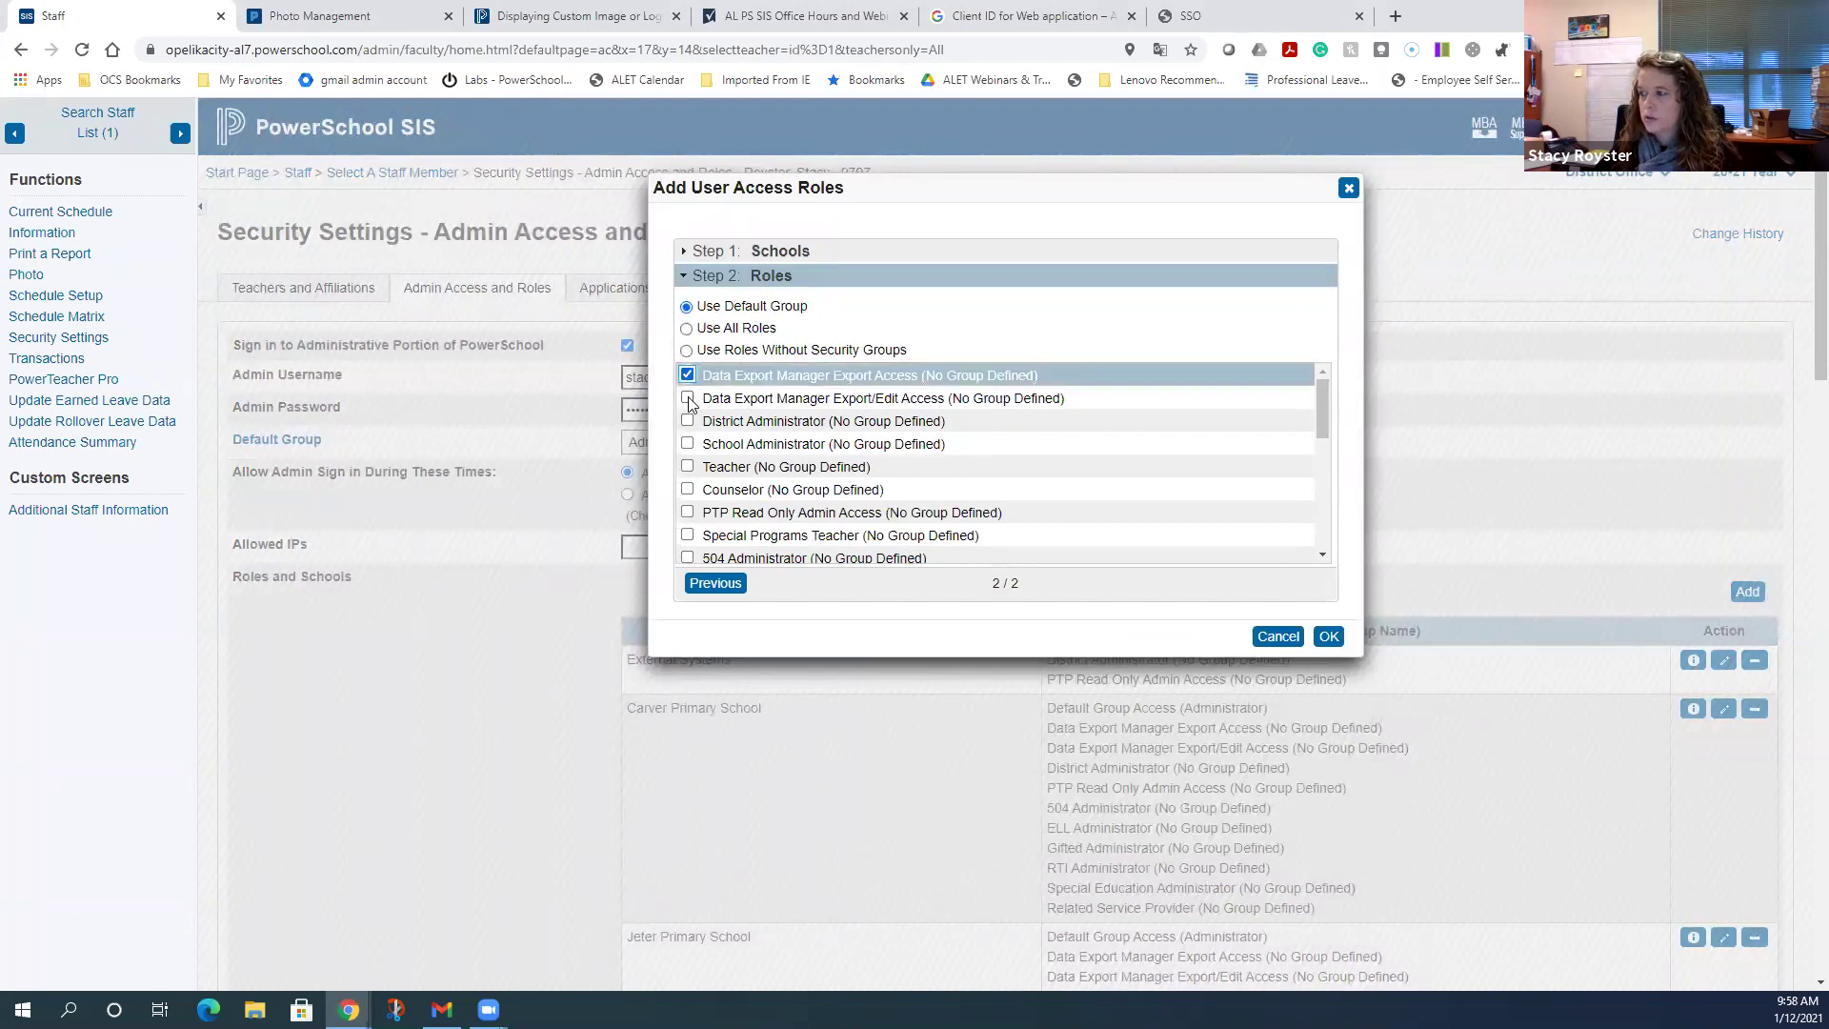
click(688, 398)
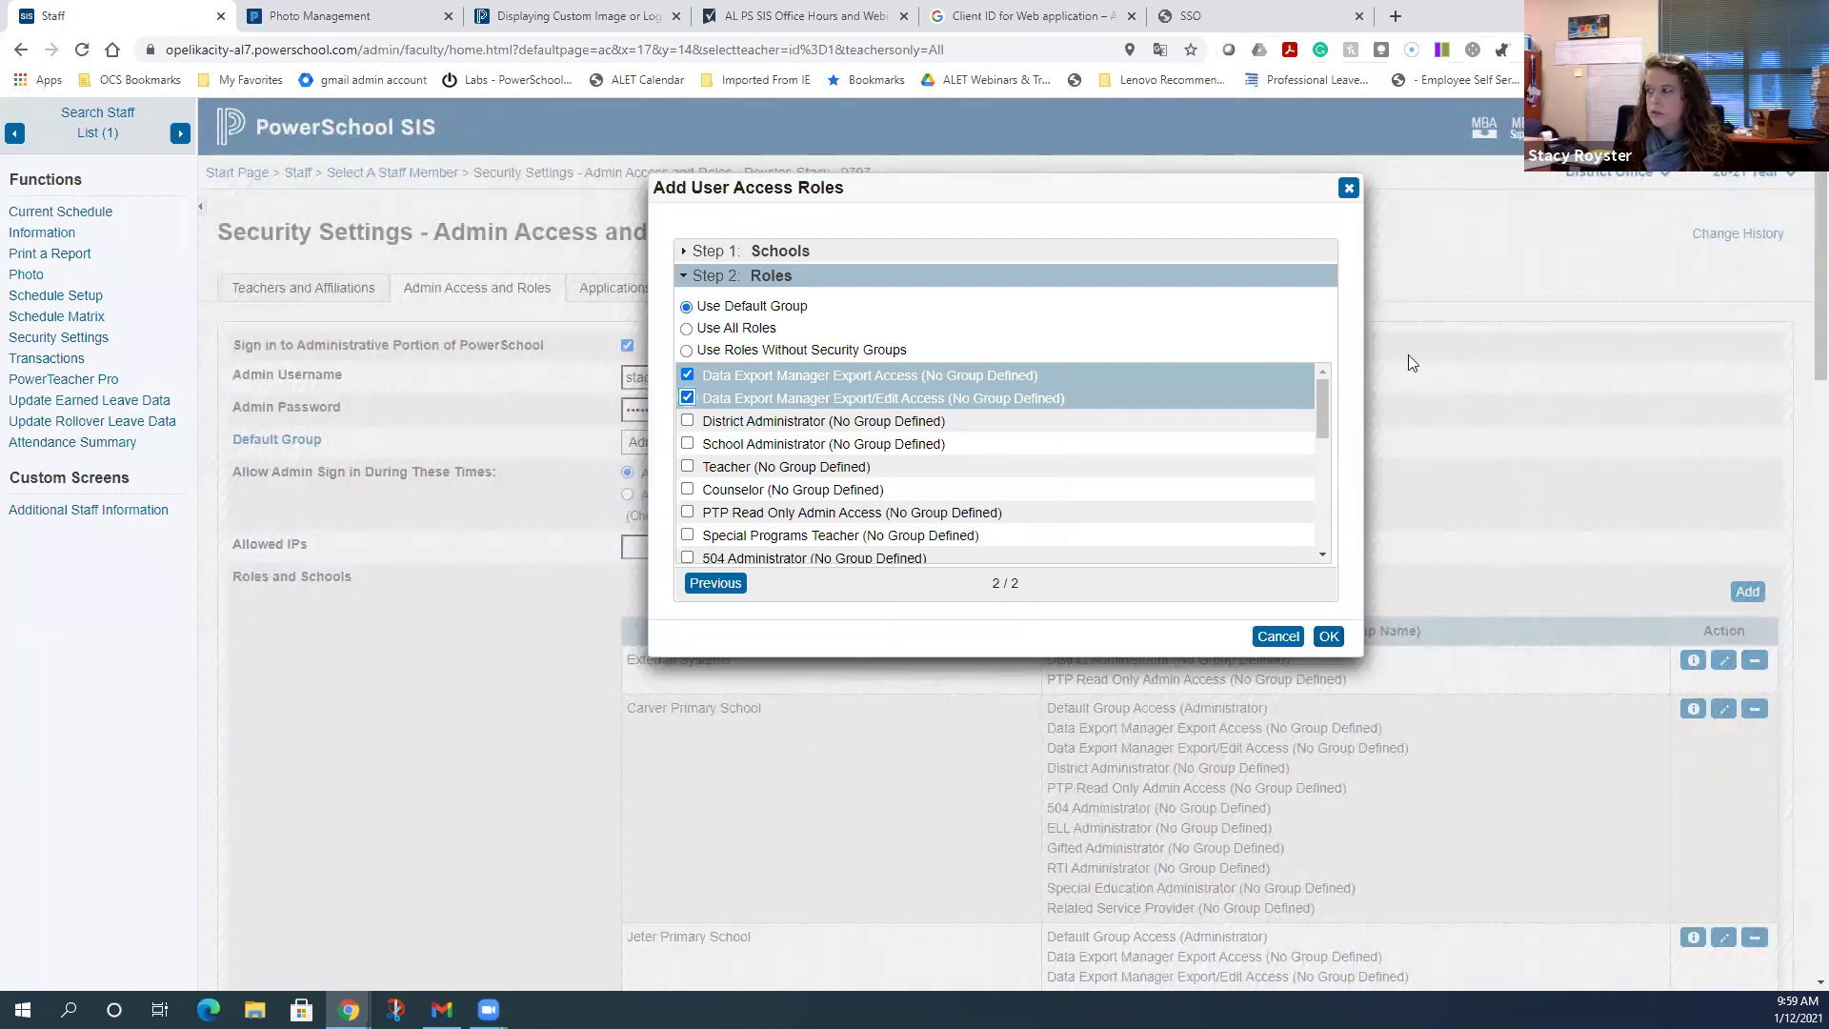
click(1348, 188)
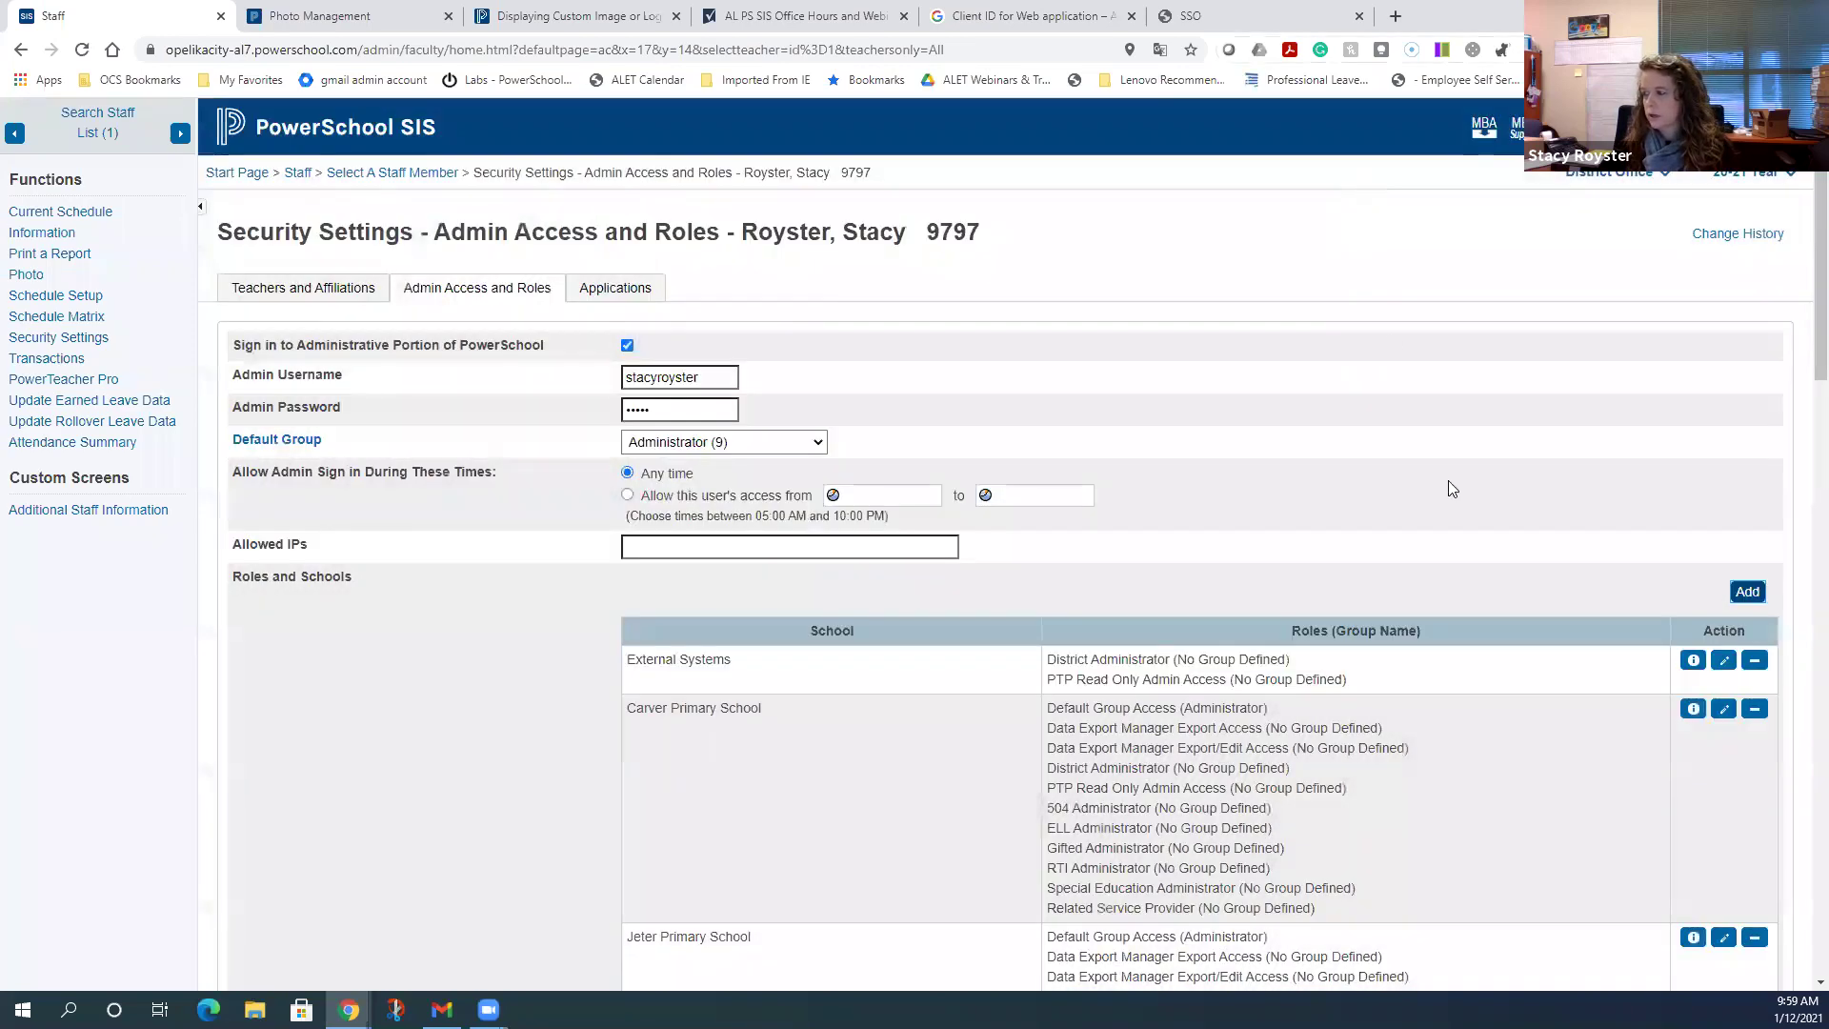
- Check the Roles and Schools table, then return to the PowerSchool Start Page
scroll(1500, 522, down, 3)
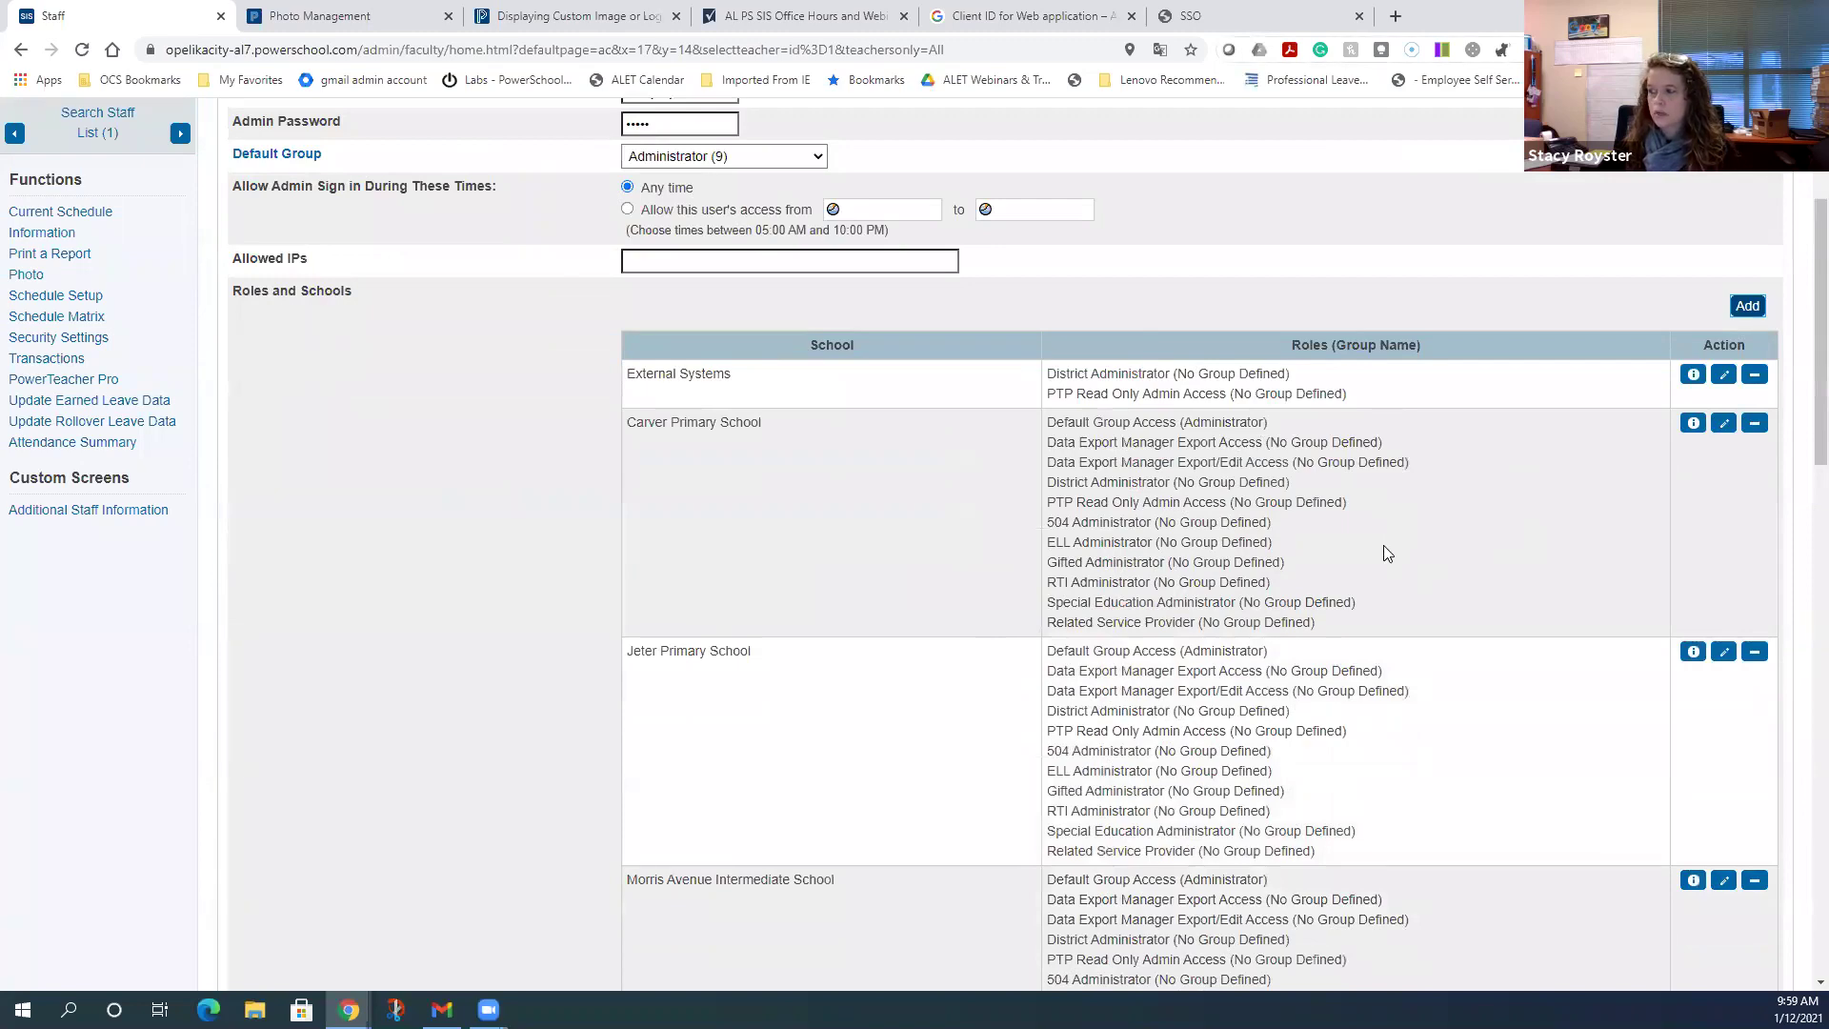
scroll(1383, 553, down, 13)
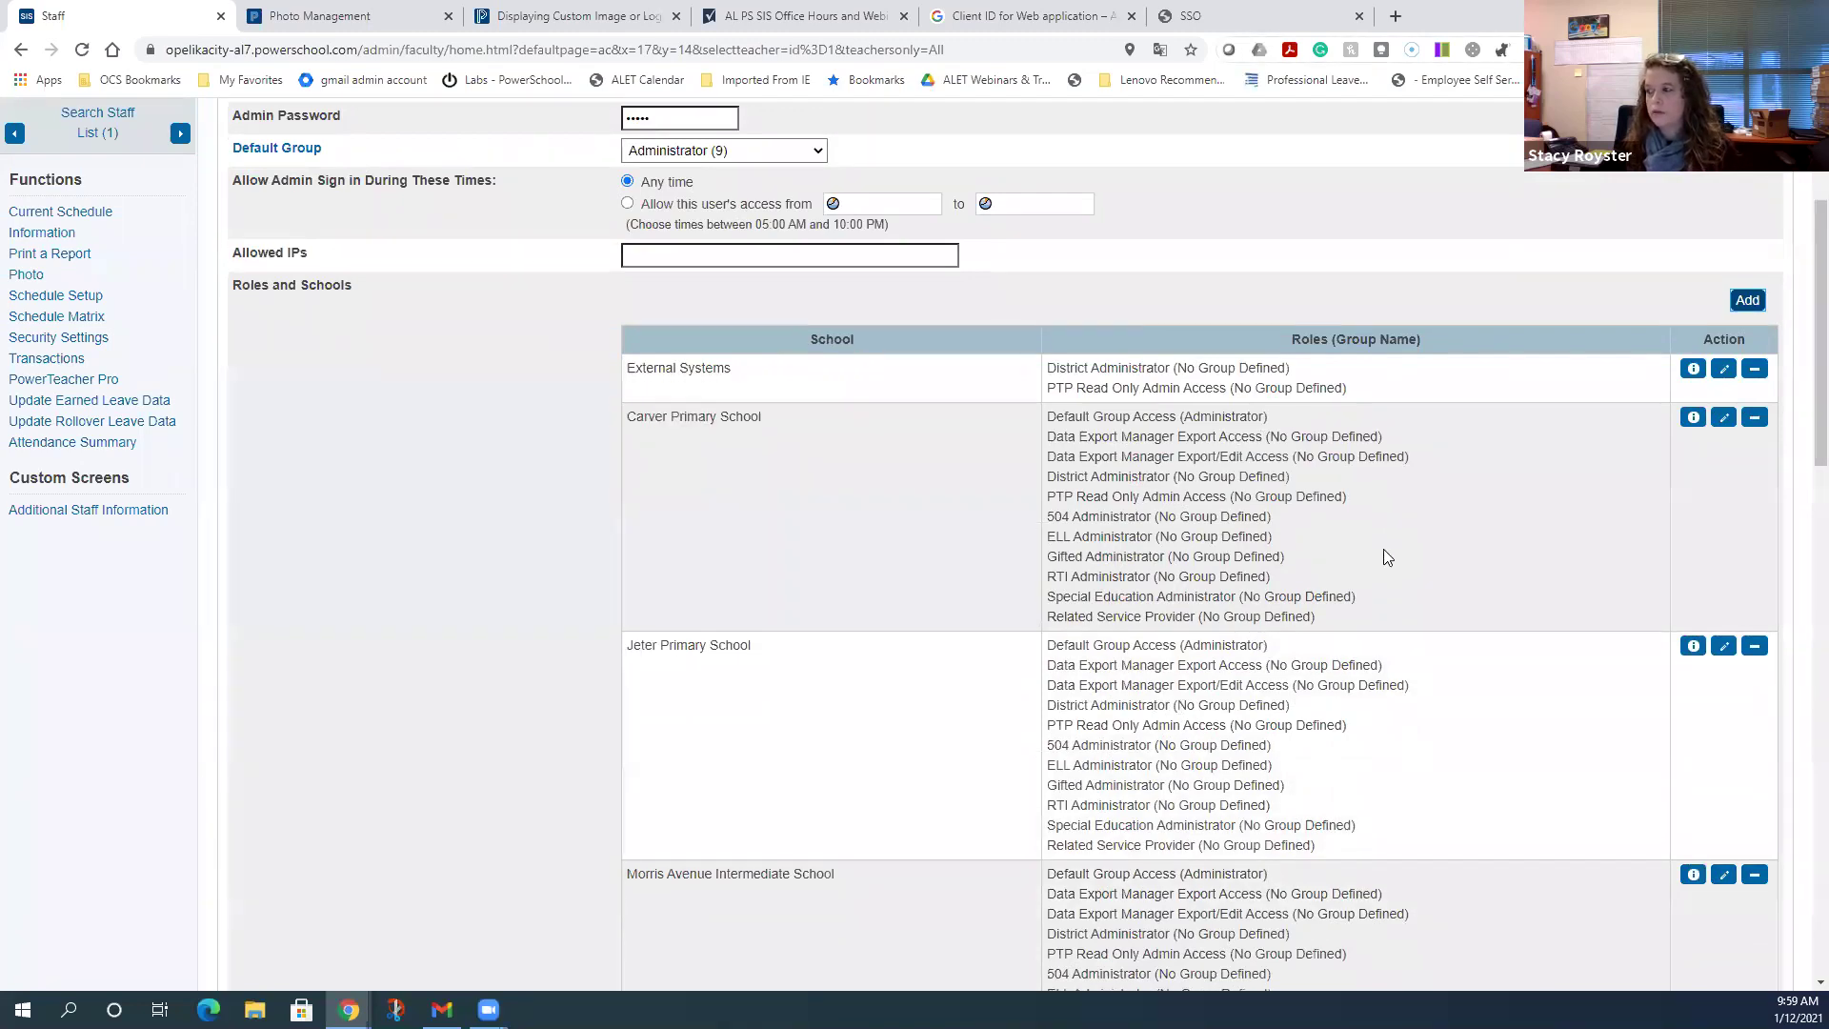
scroll(1405, 614, down, 5)
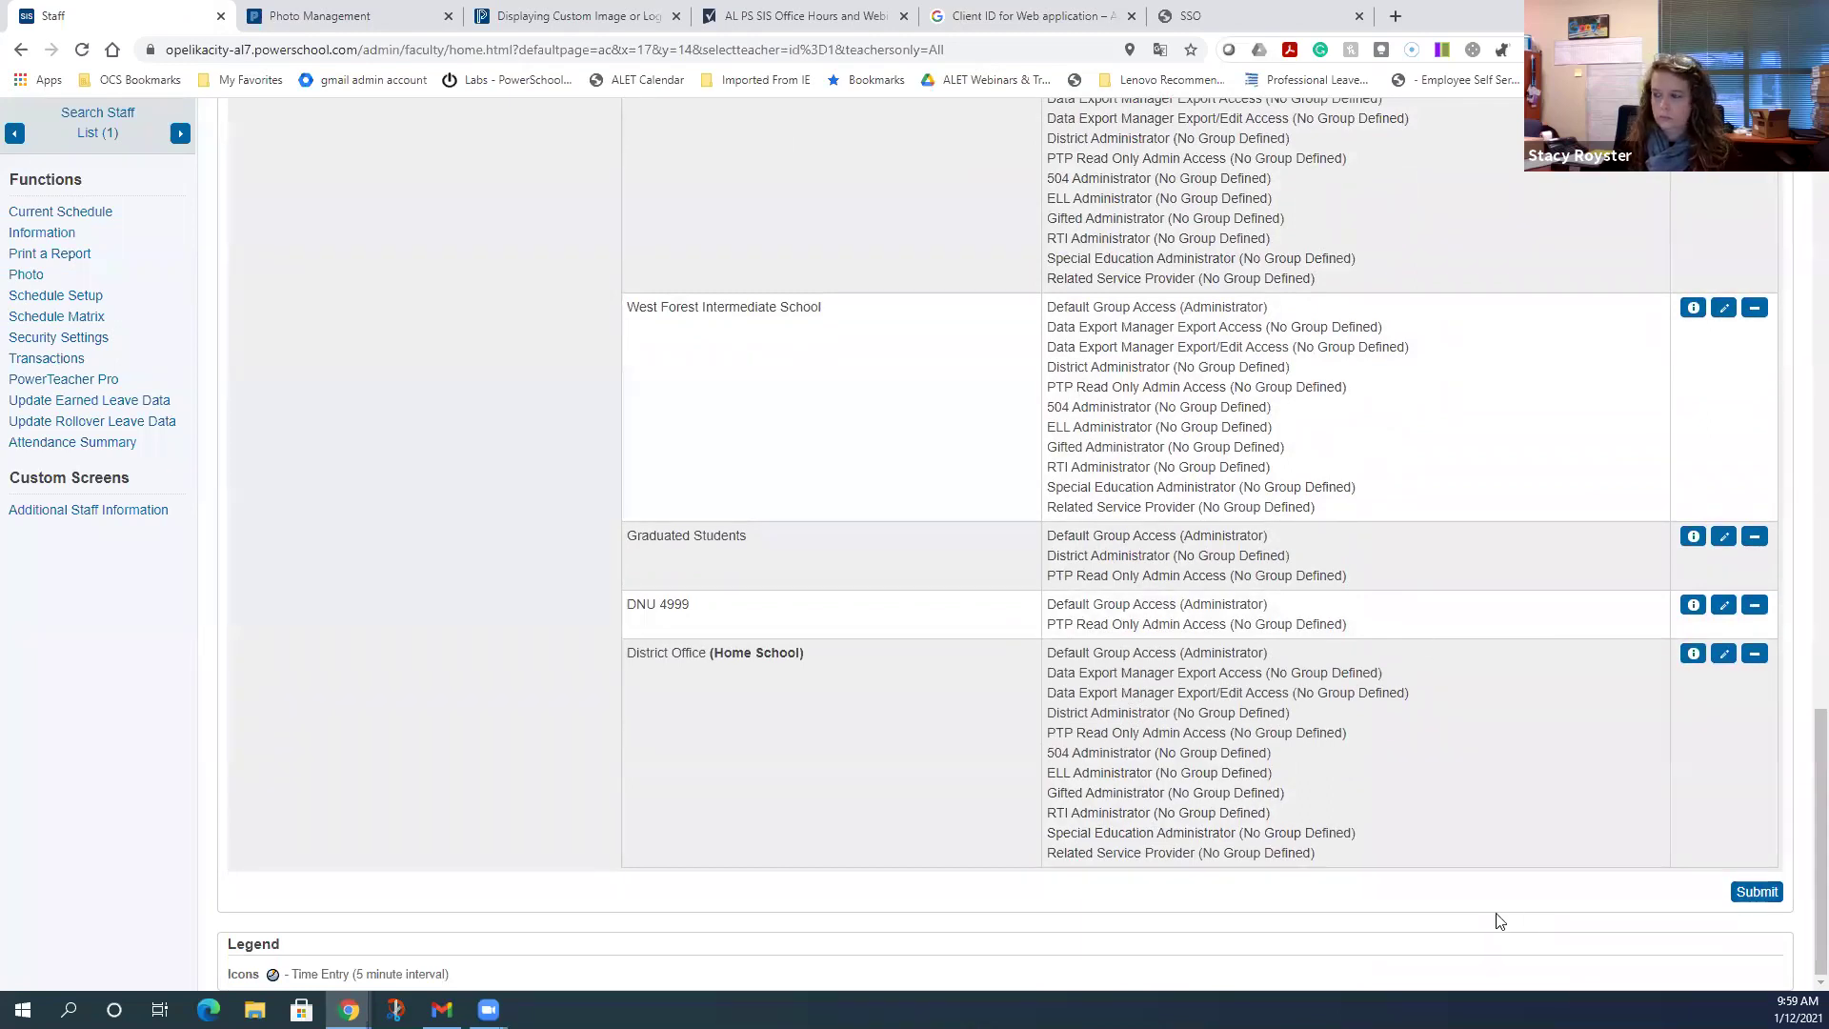
scroll(1463, 811, up, 8)
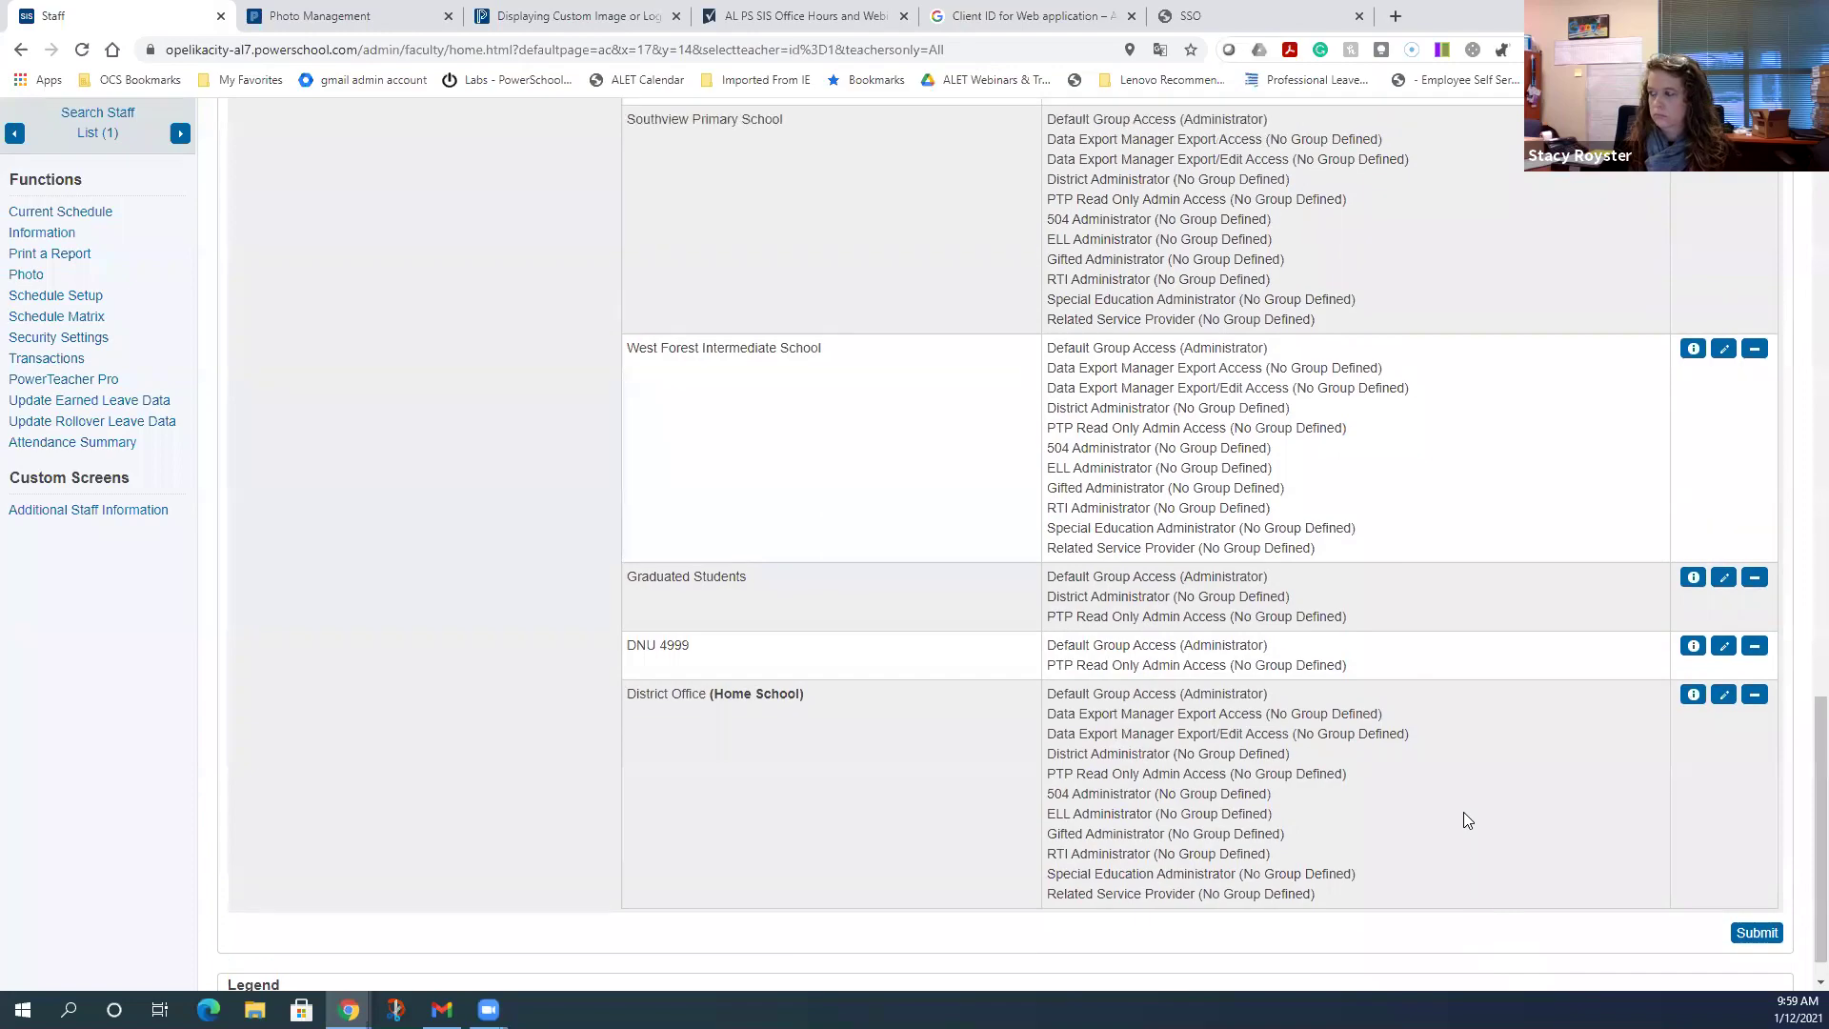
scroll(1465, 819, up, 11)
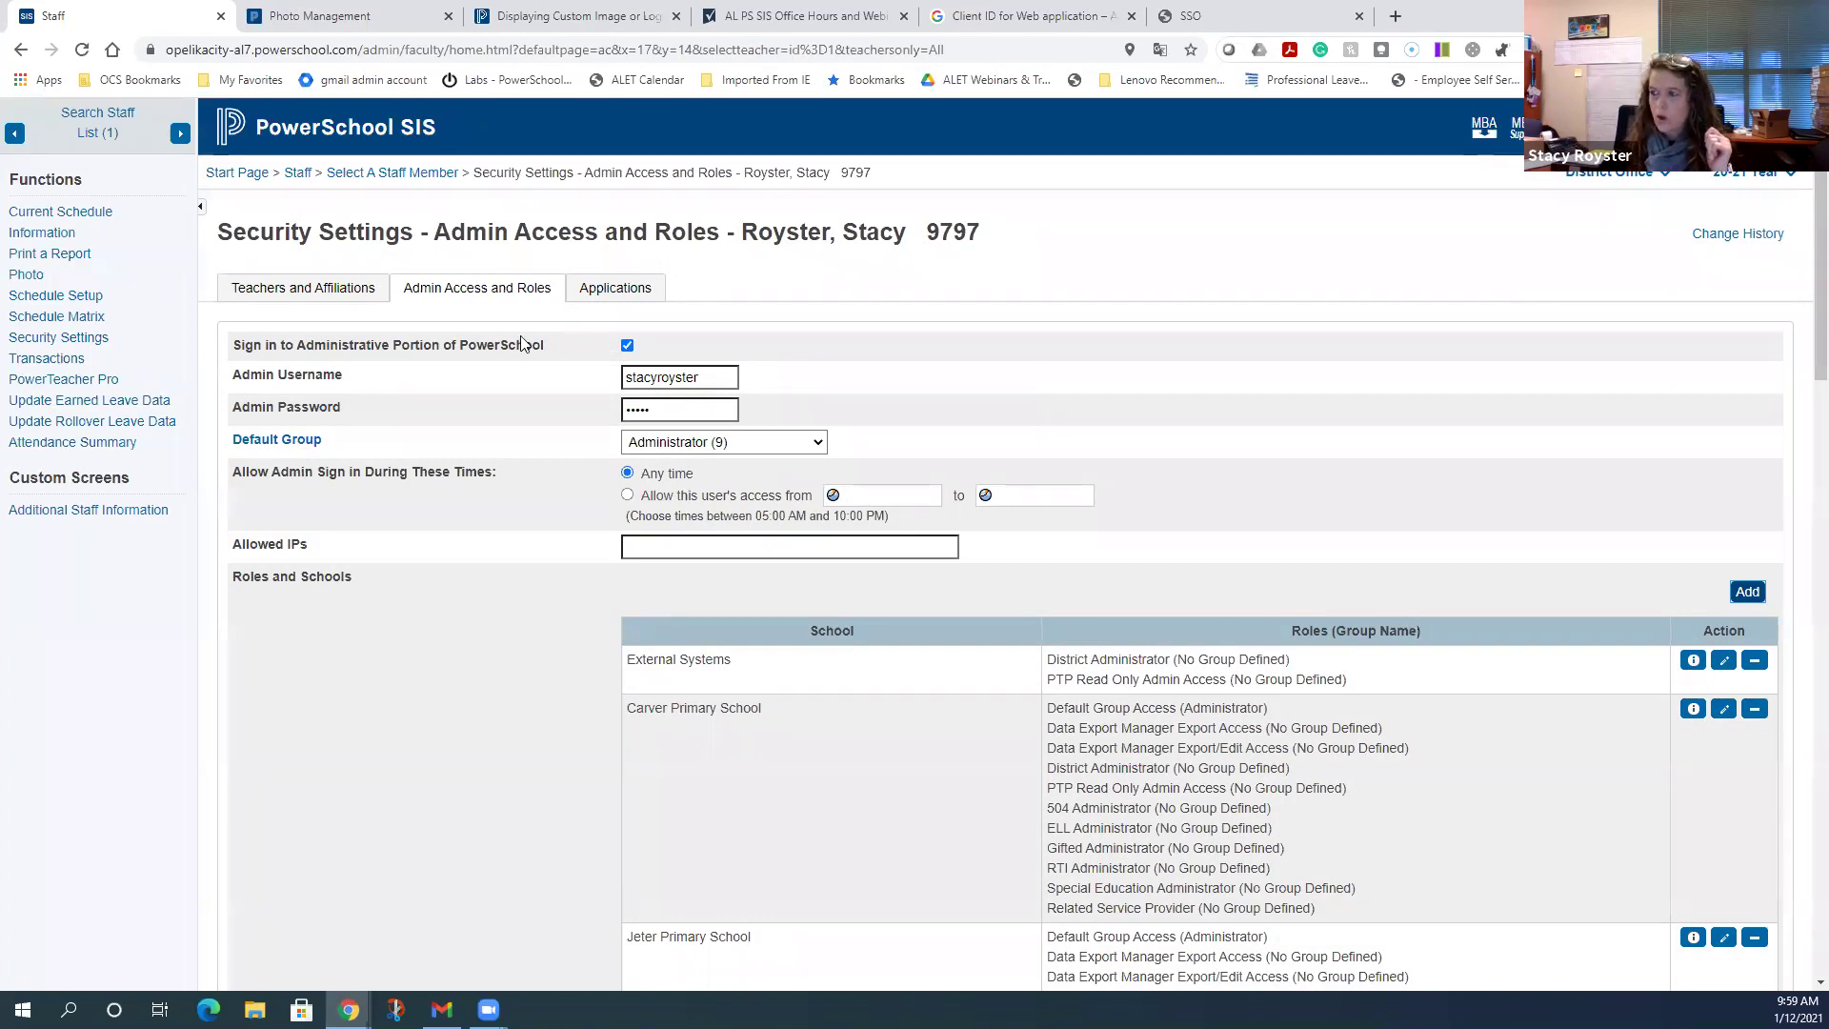
click(339, 128)
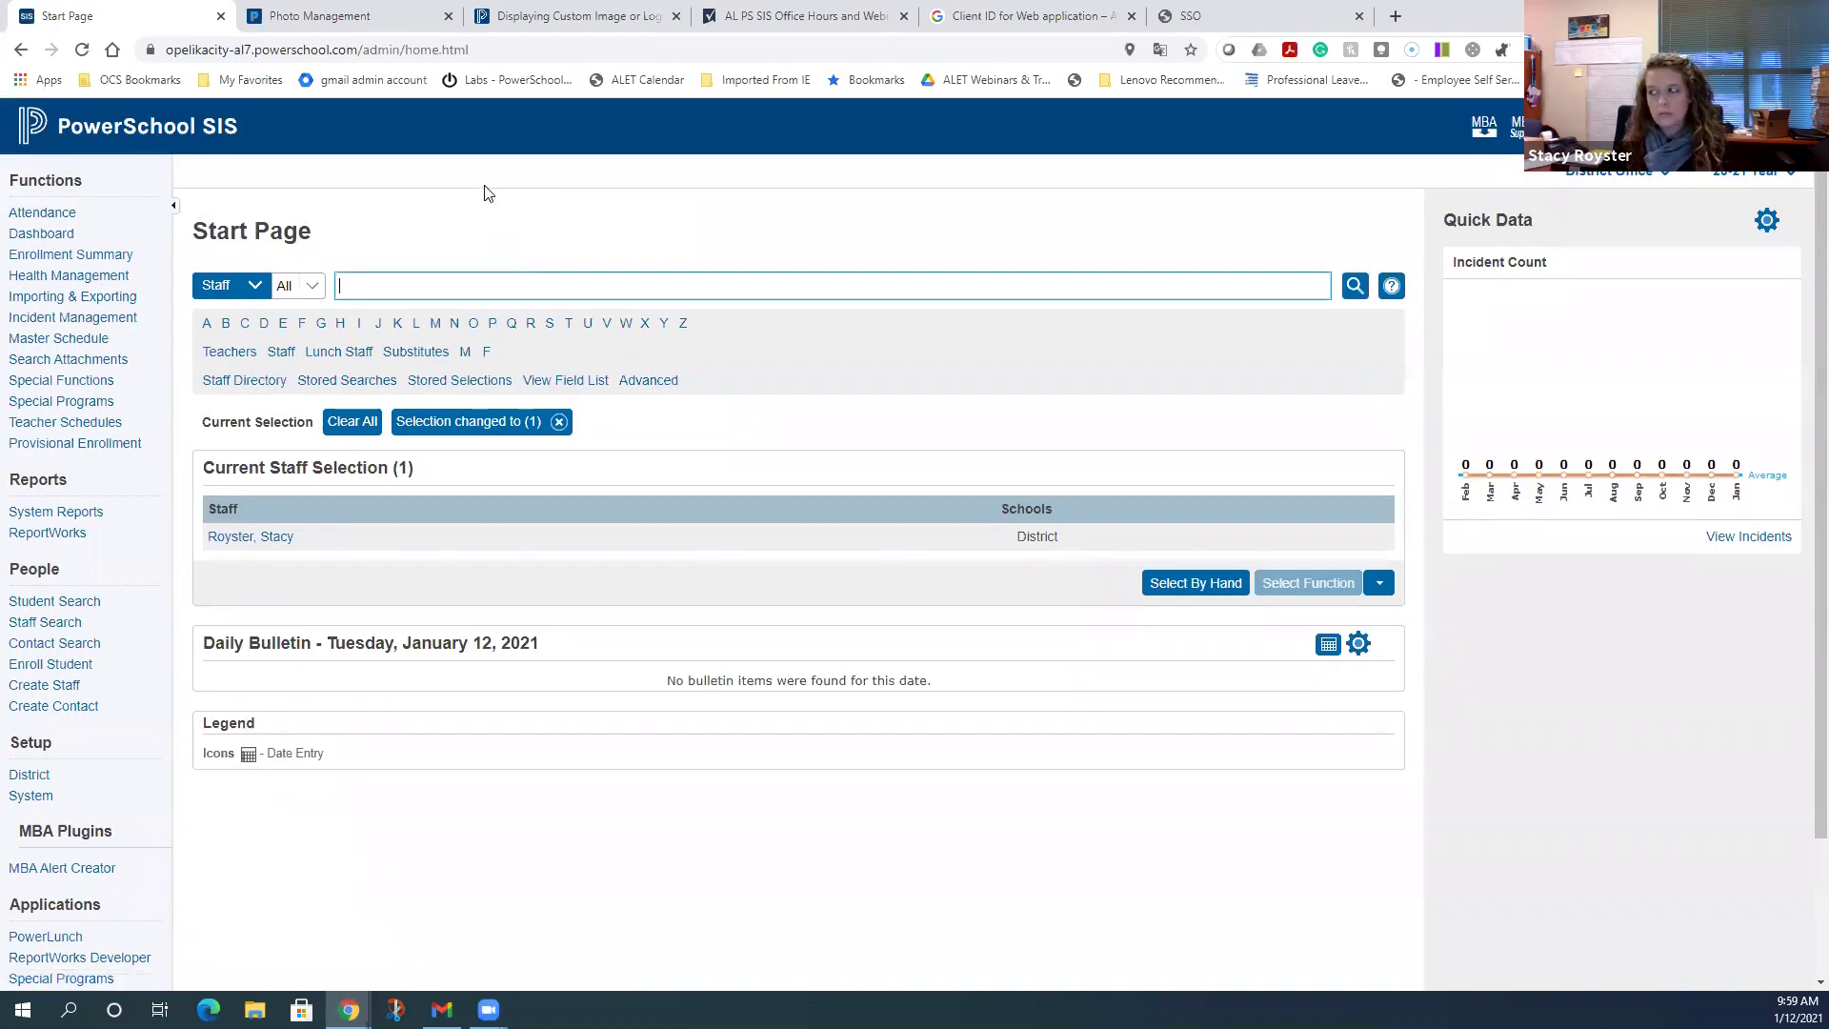
- Go to Importing & Exporting and open the Data Export Manager
click(62, 302)
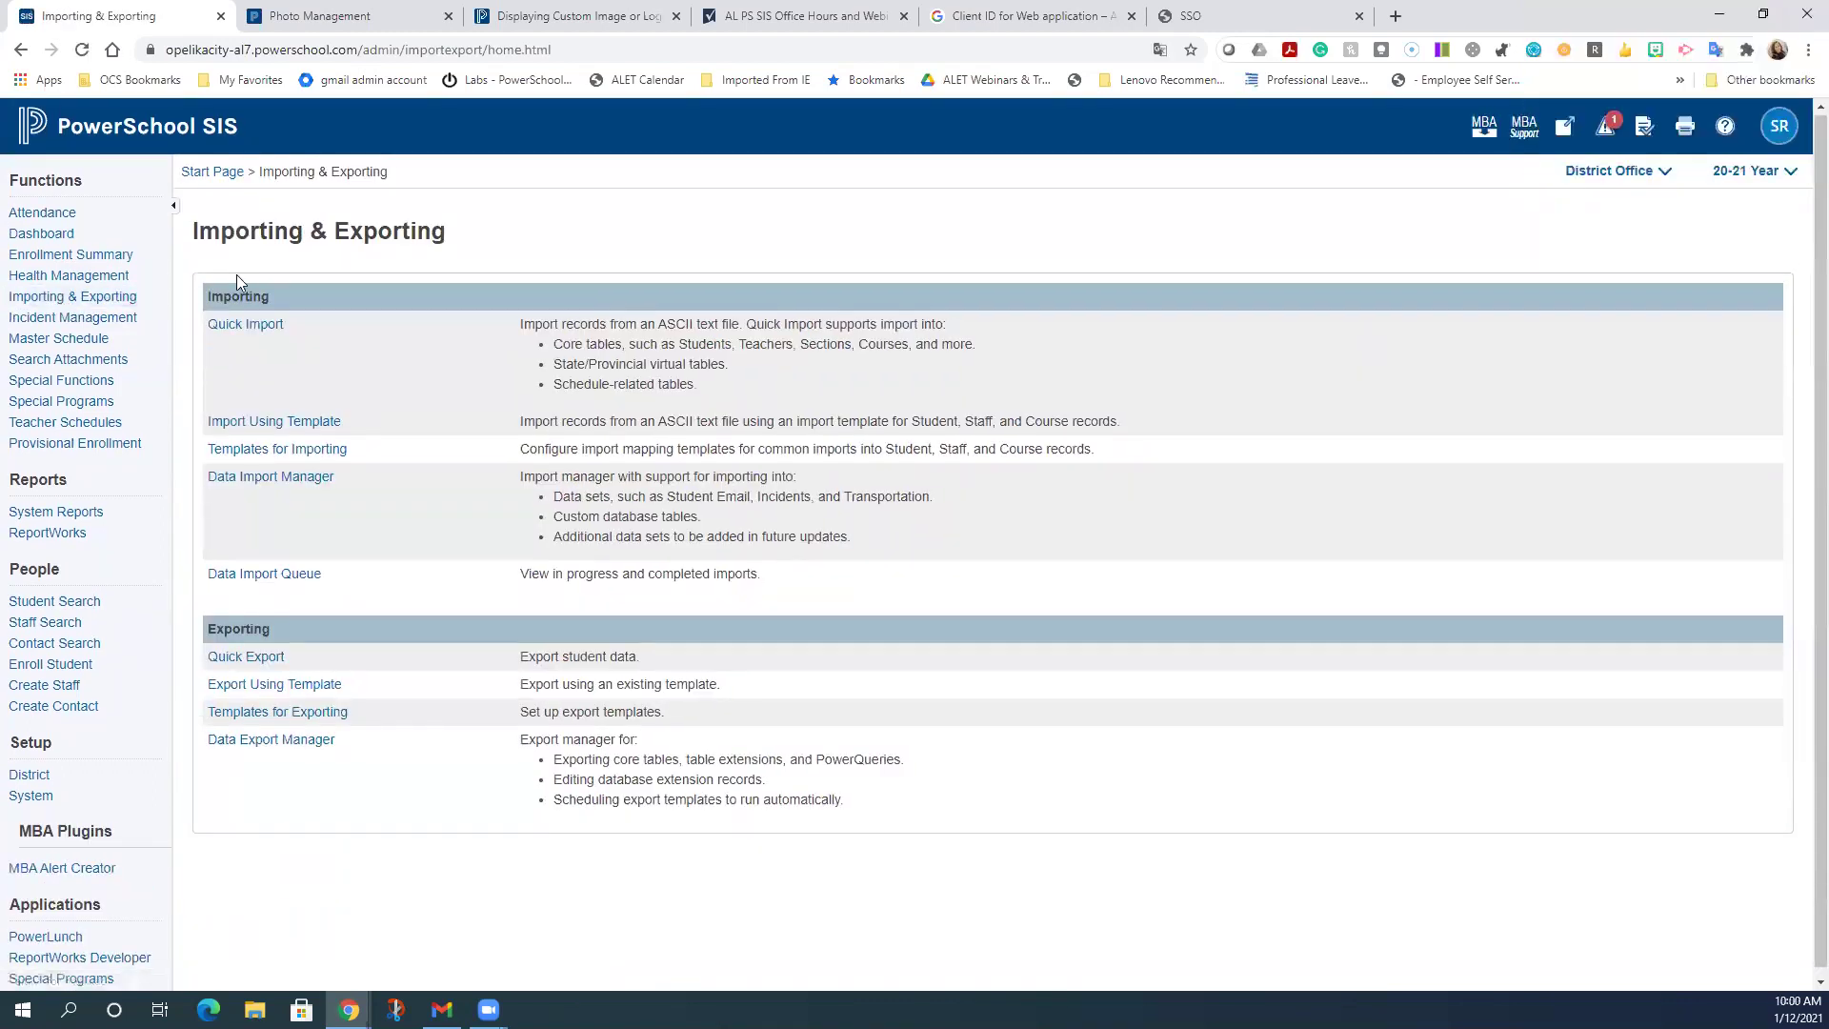
click(282, 748)
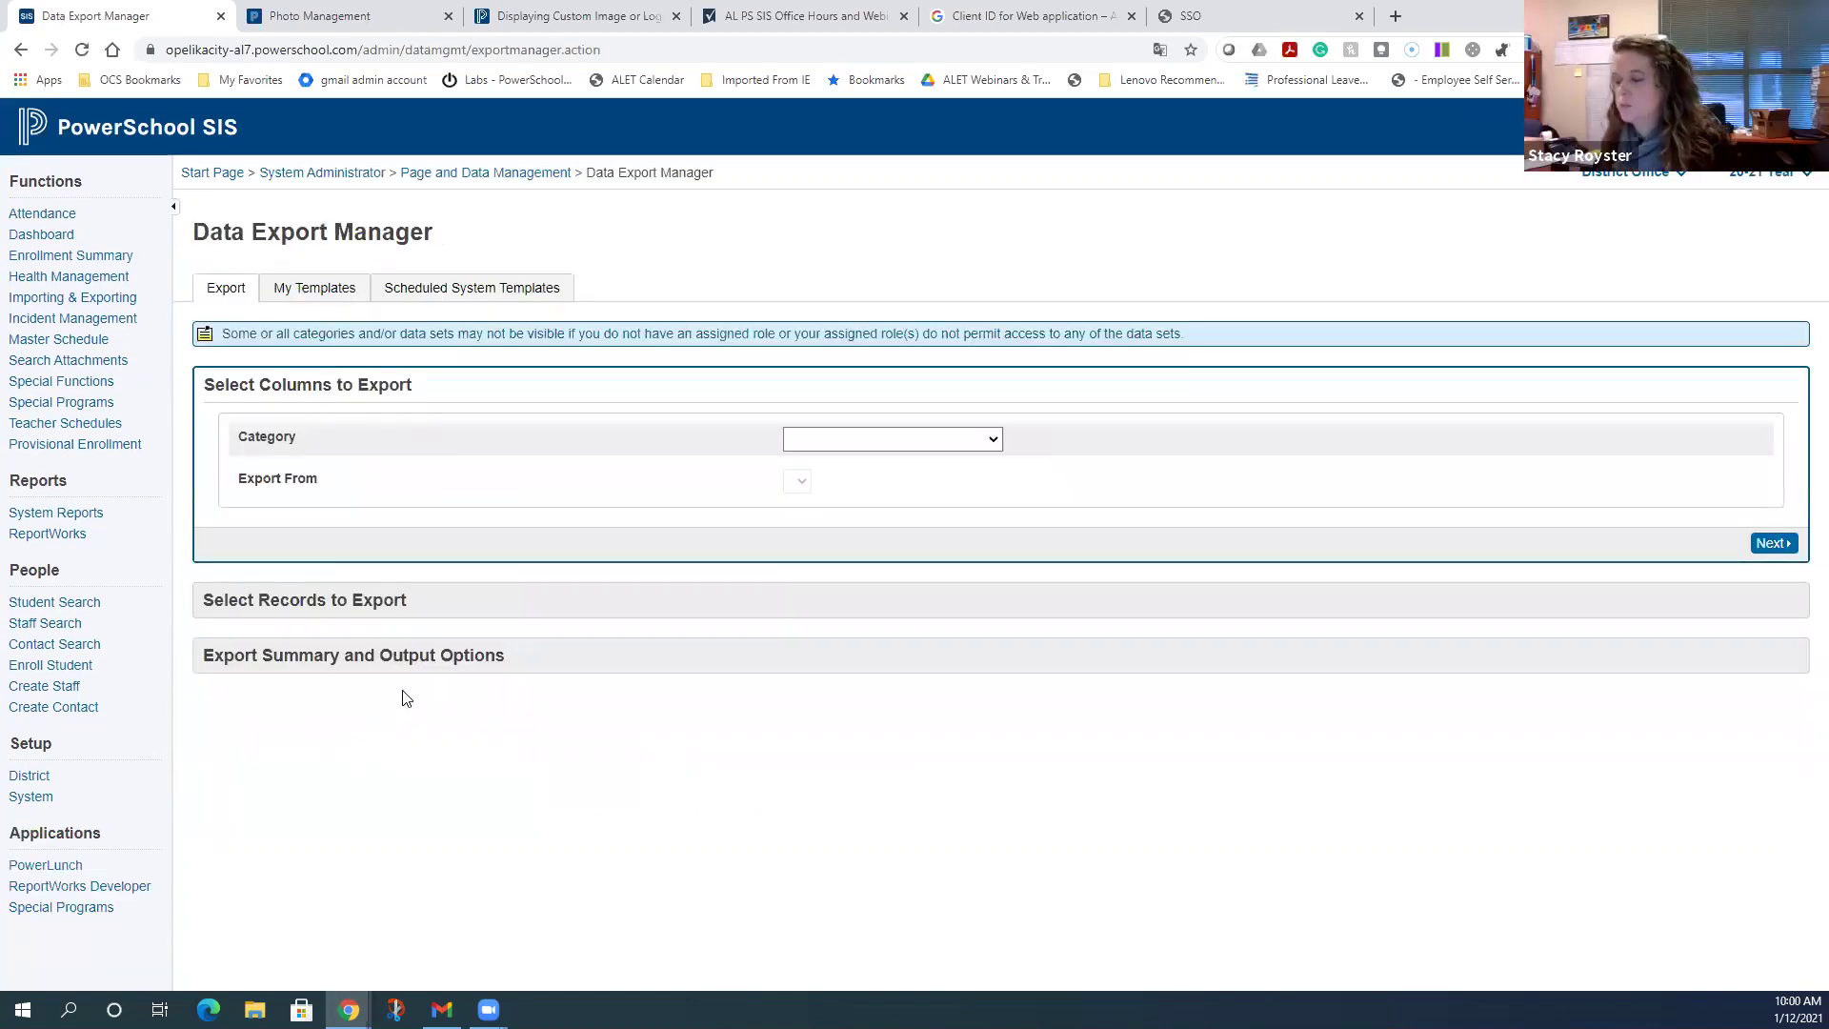
- Set the export Category to Additional Data Sets and browse Export From down to Staff entries
click(853, 448)
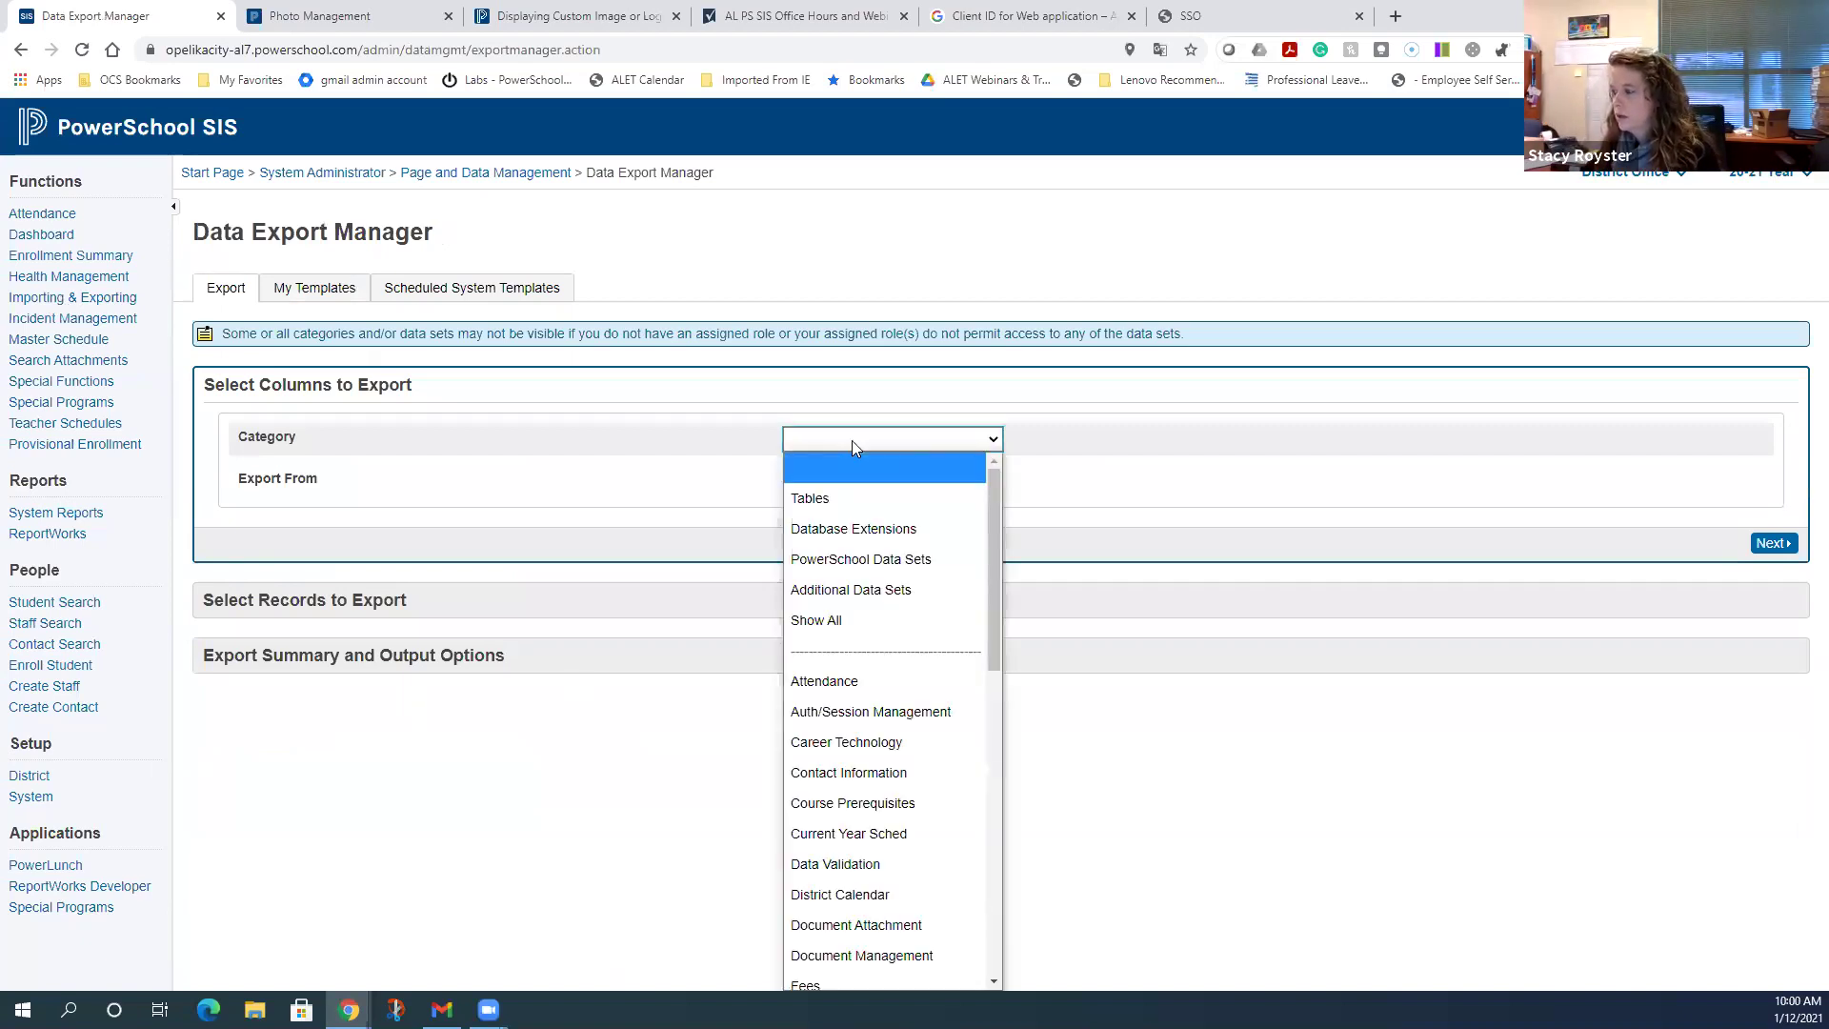
click(881, 591)
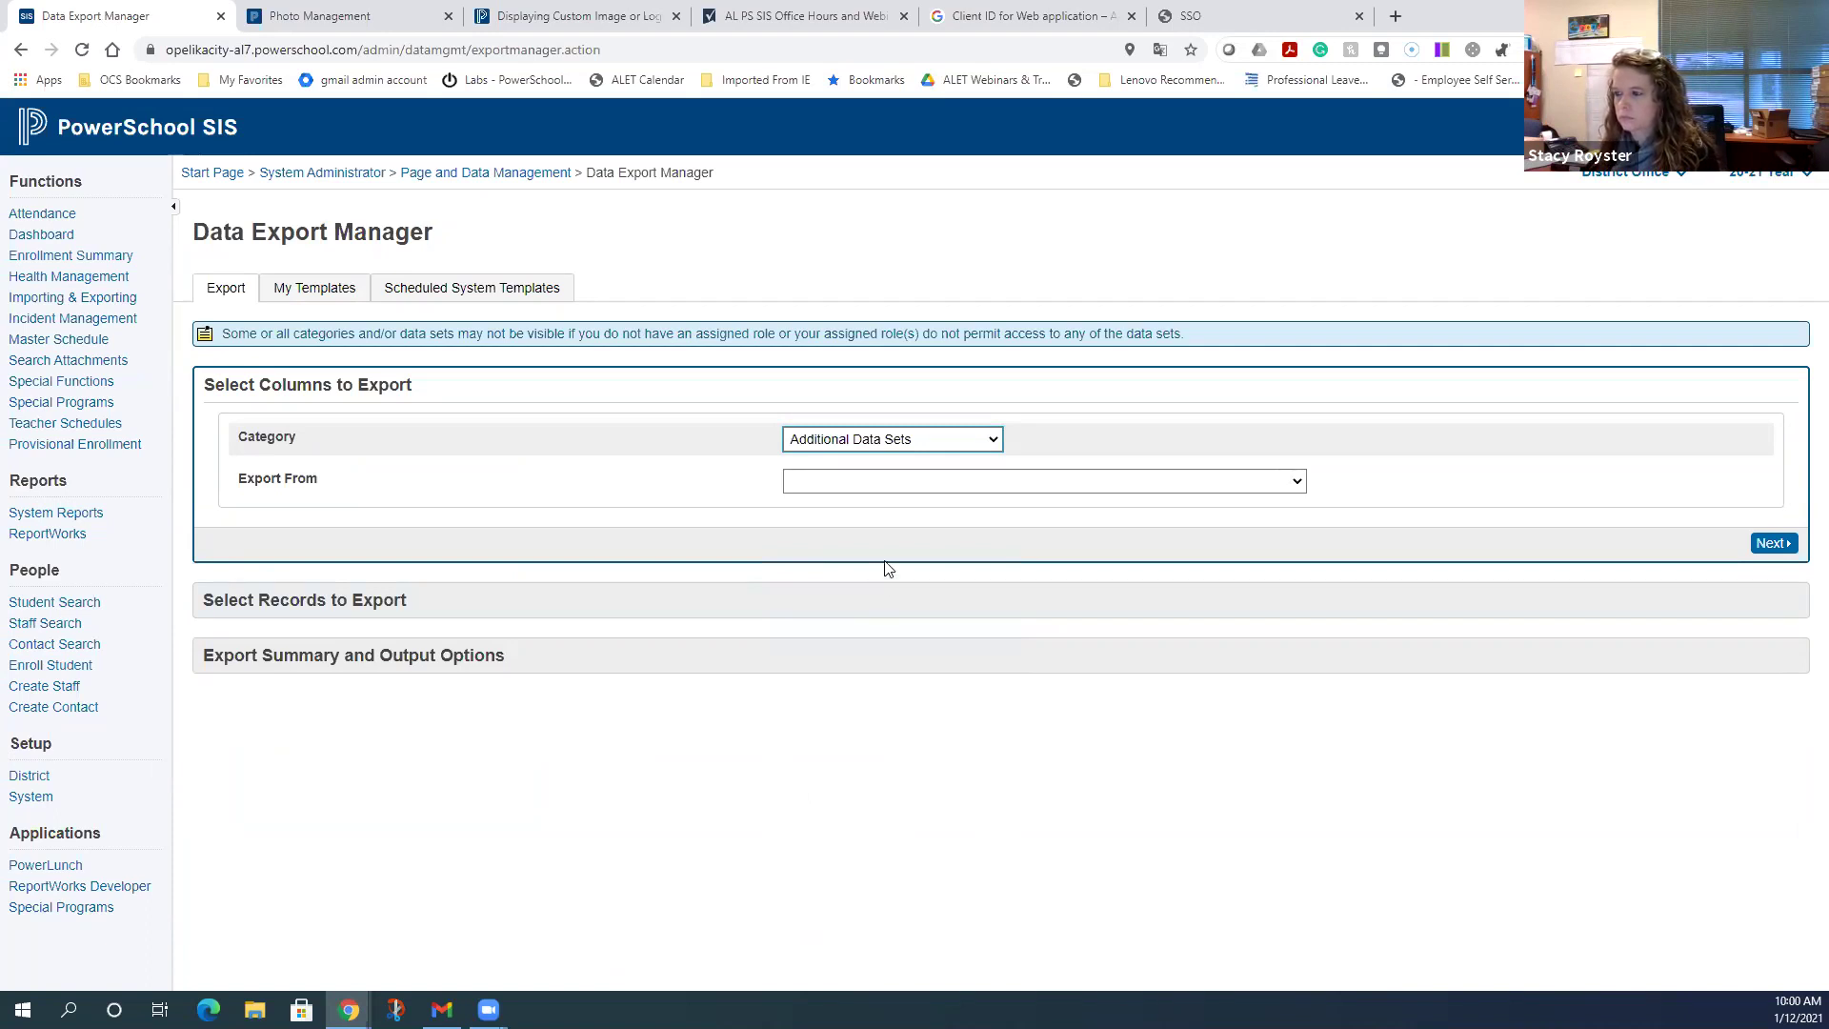
click(931, 488)
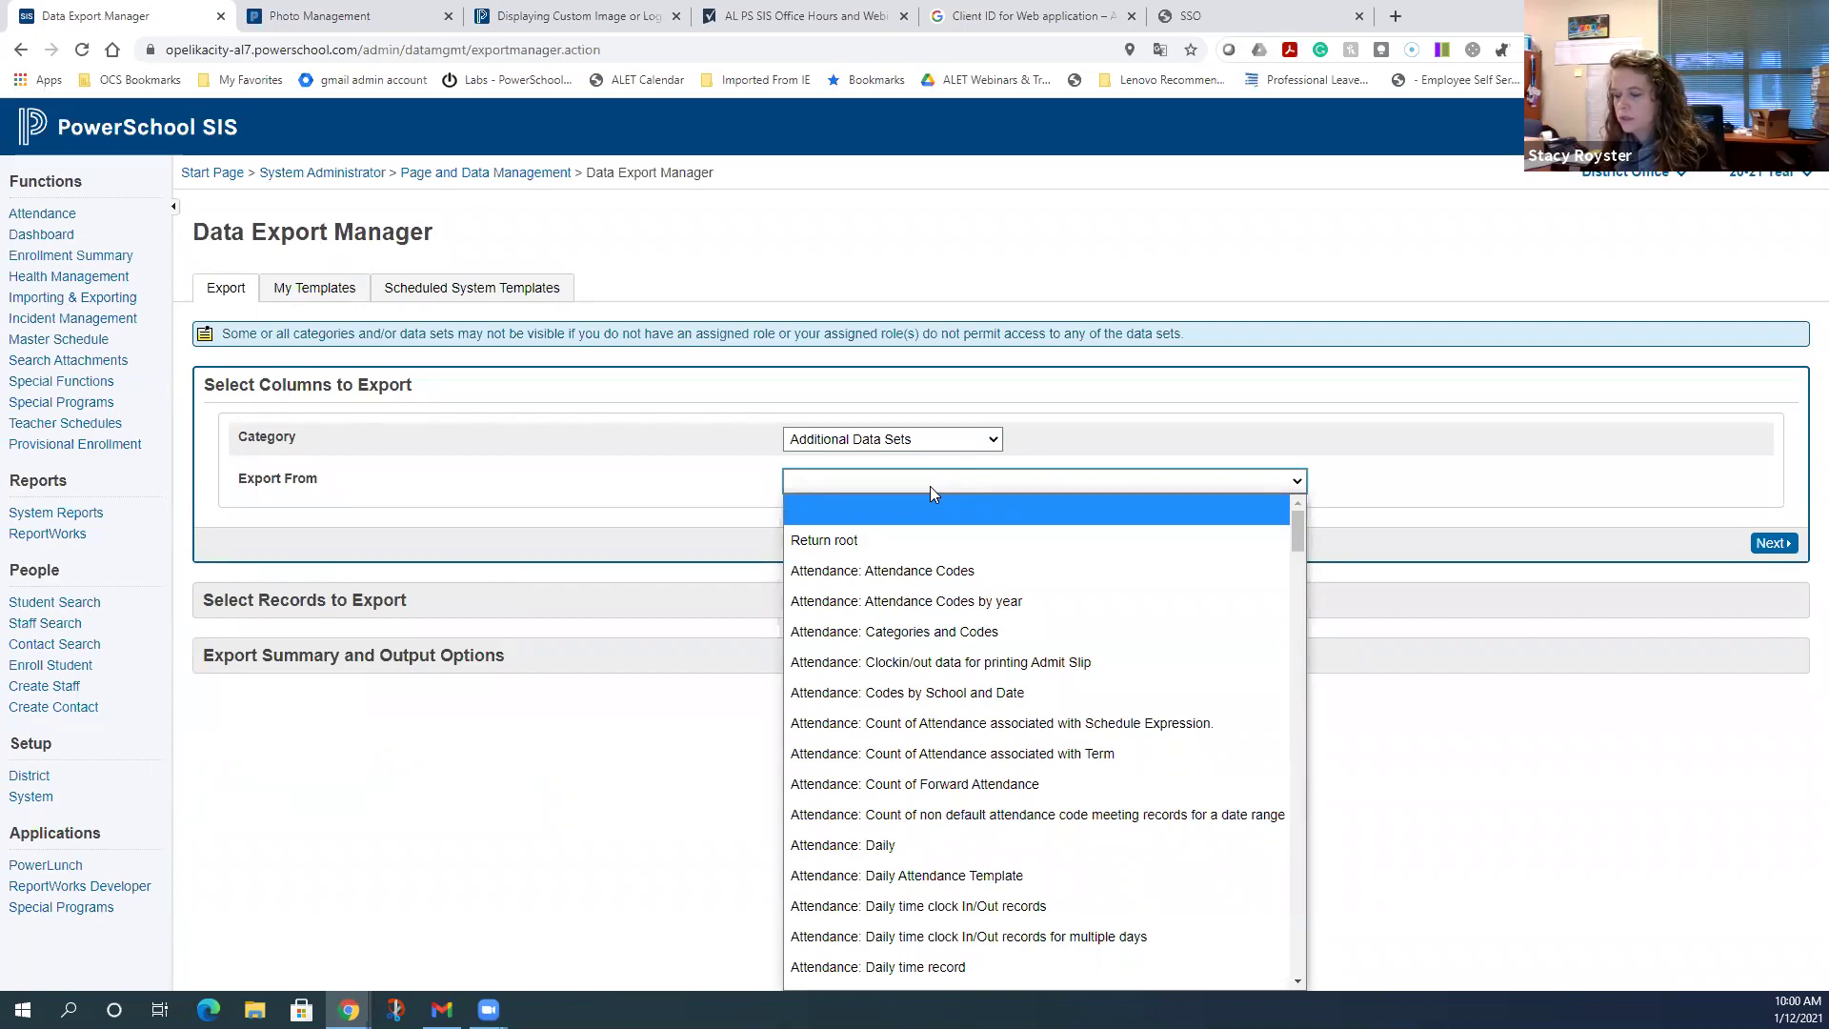
scroll(981, 555, down, 8)
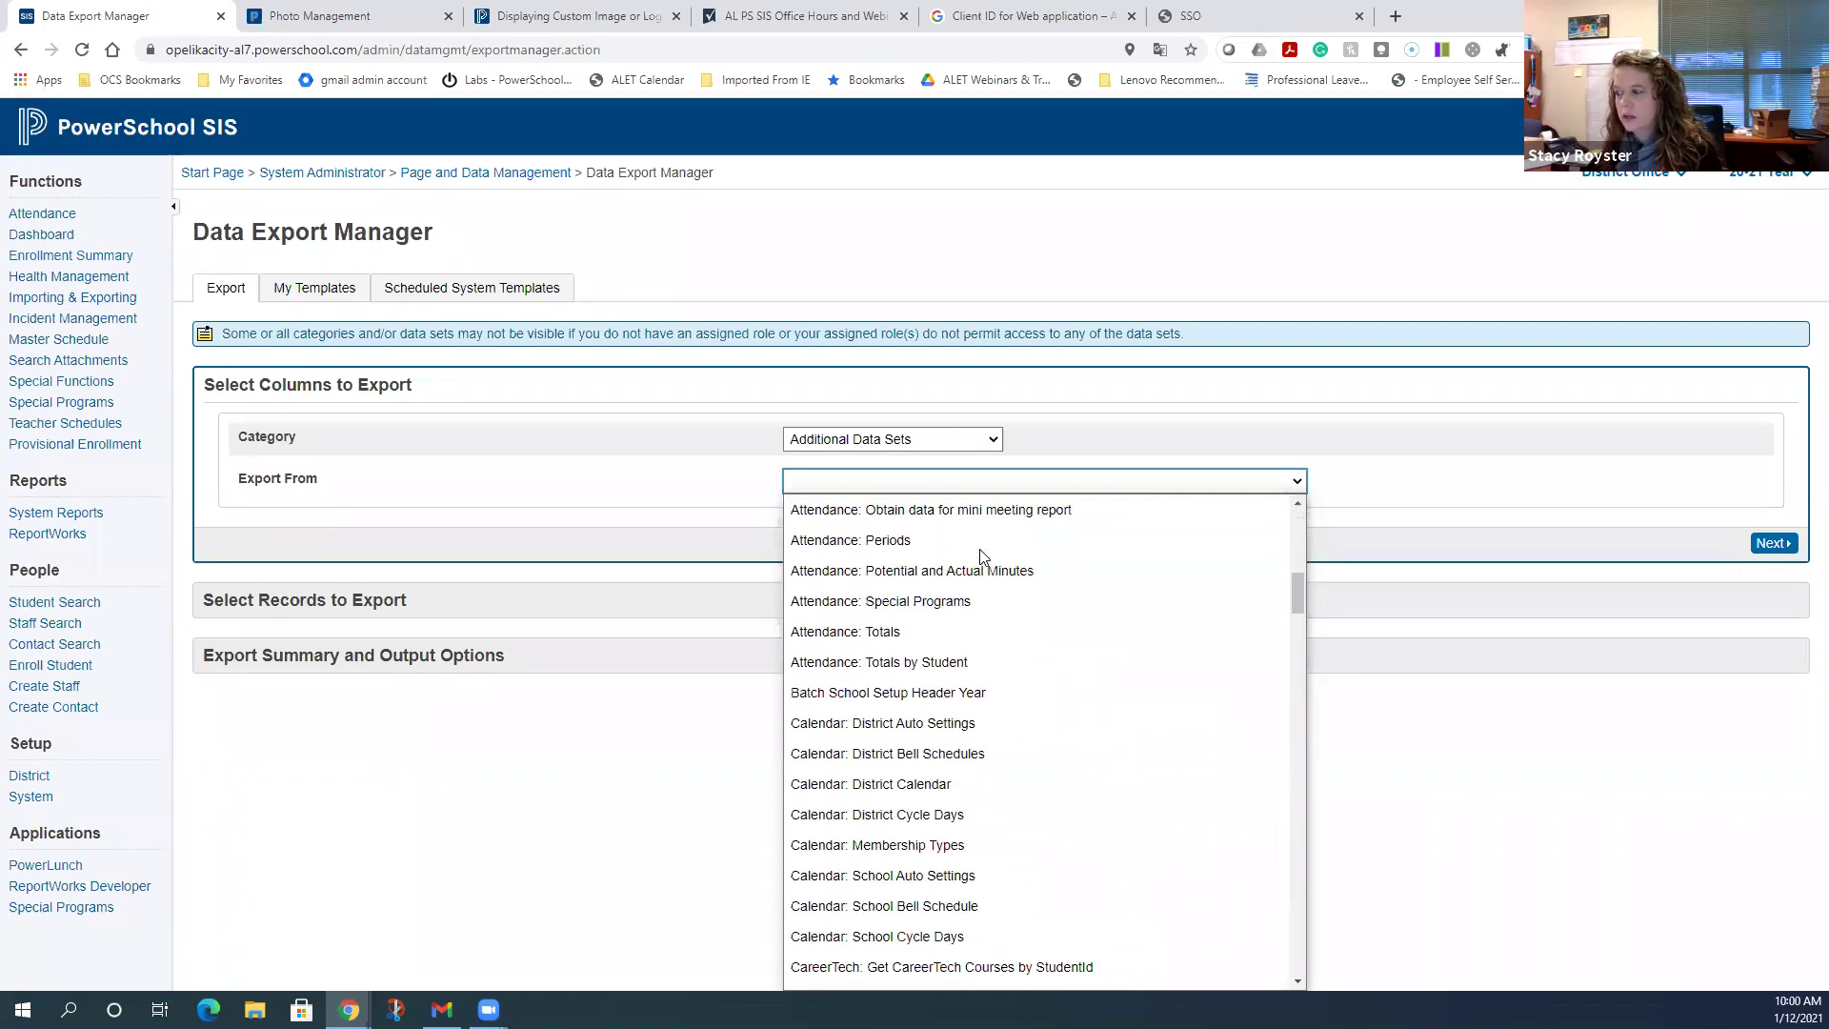
scroll(981, 555, down, 20)
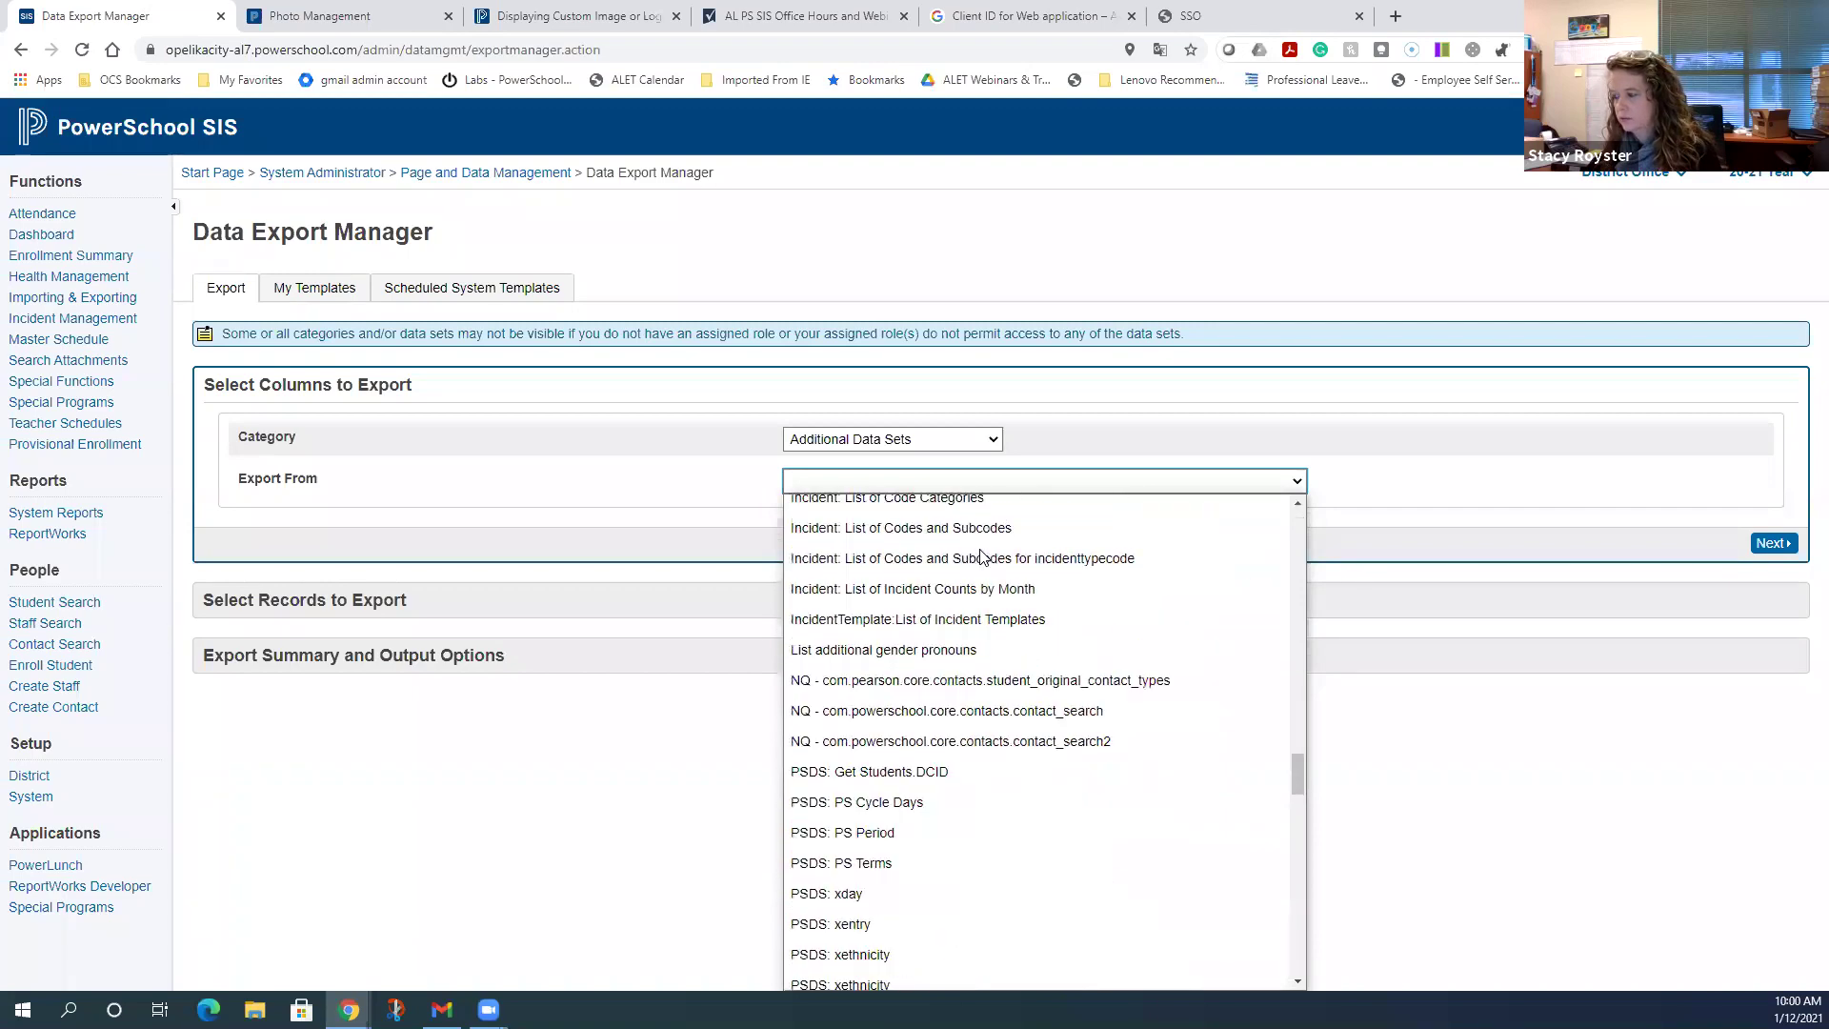
scroll(981, 555, down, 7)
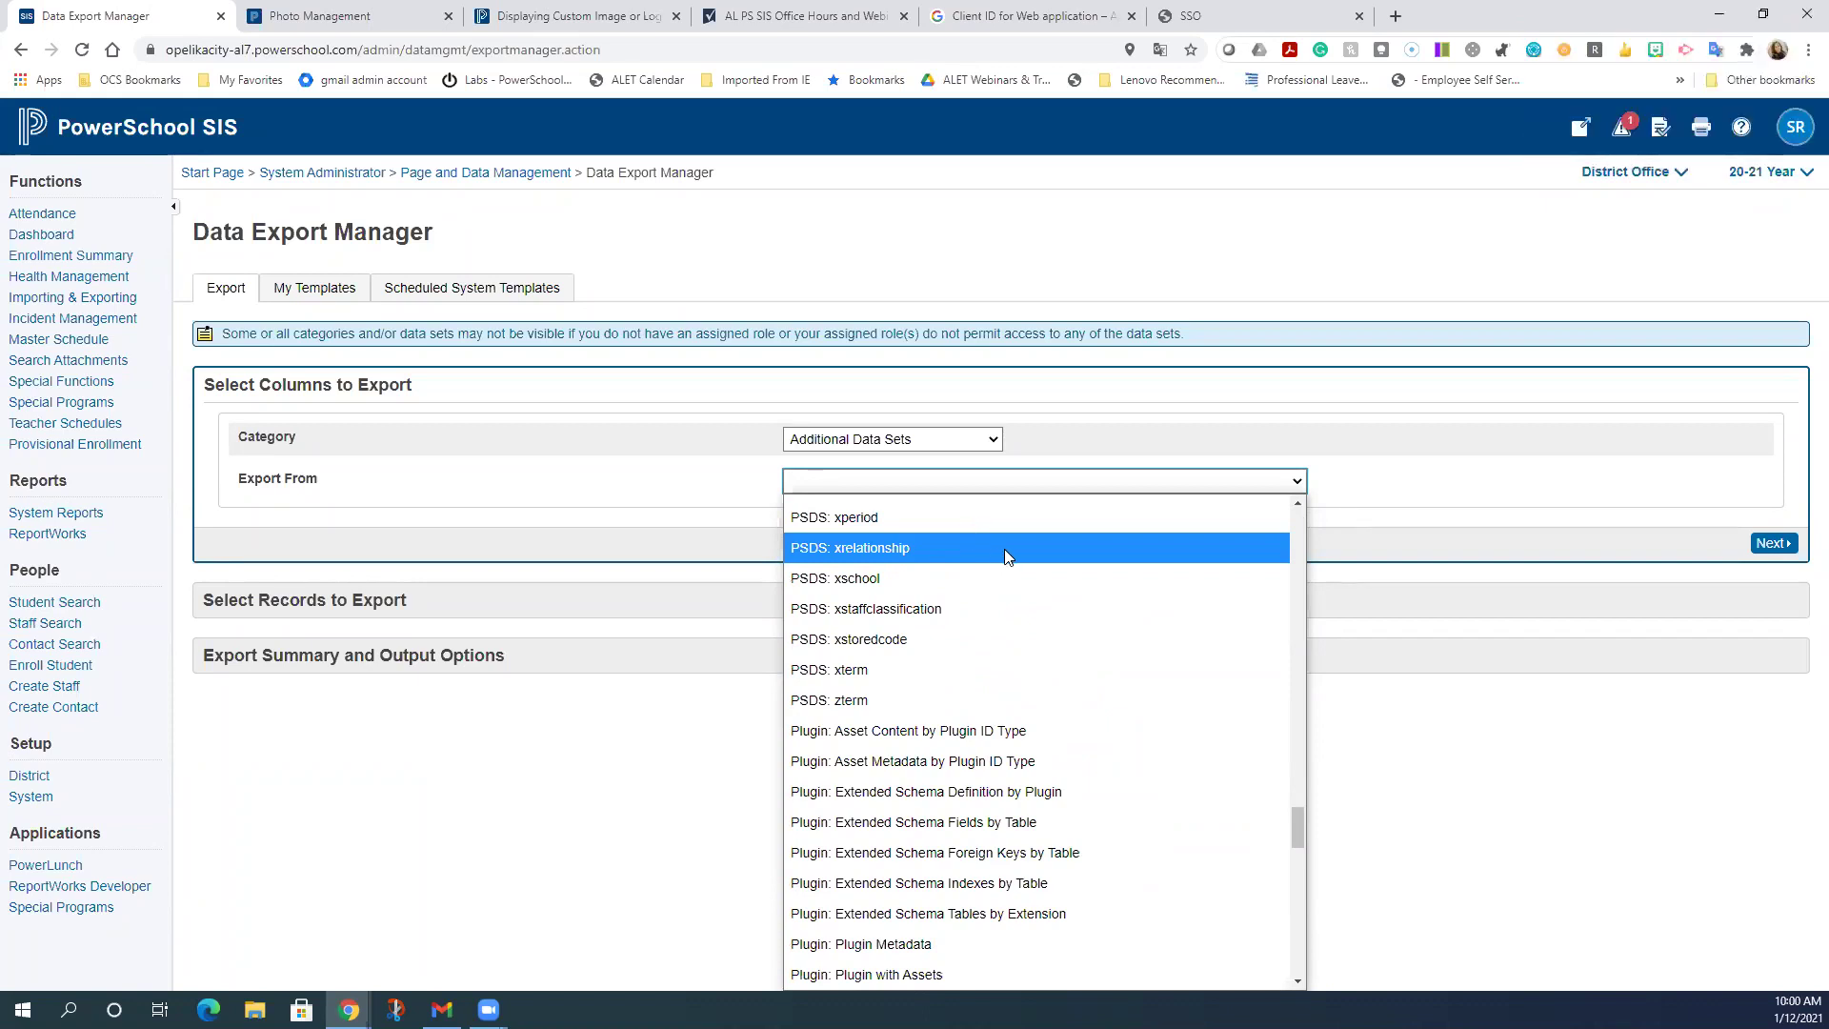
scroll(1004, 548, down, 6)
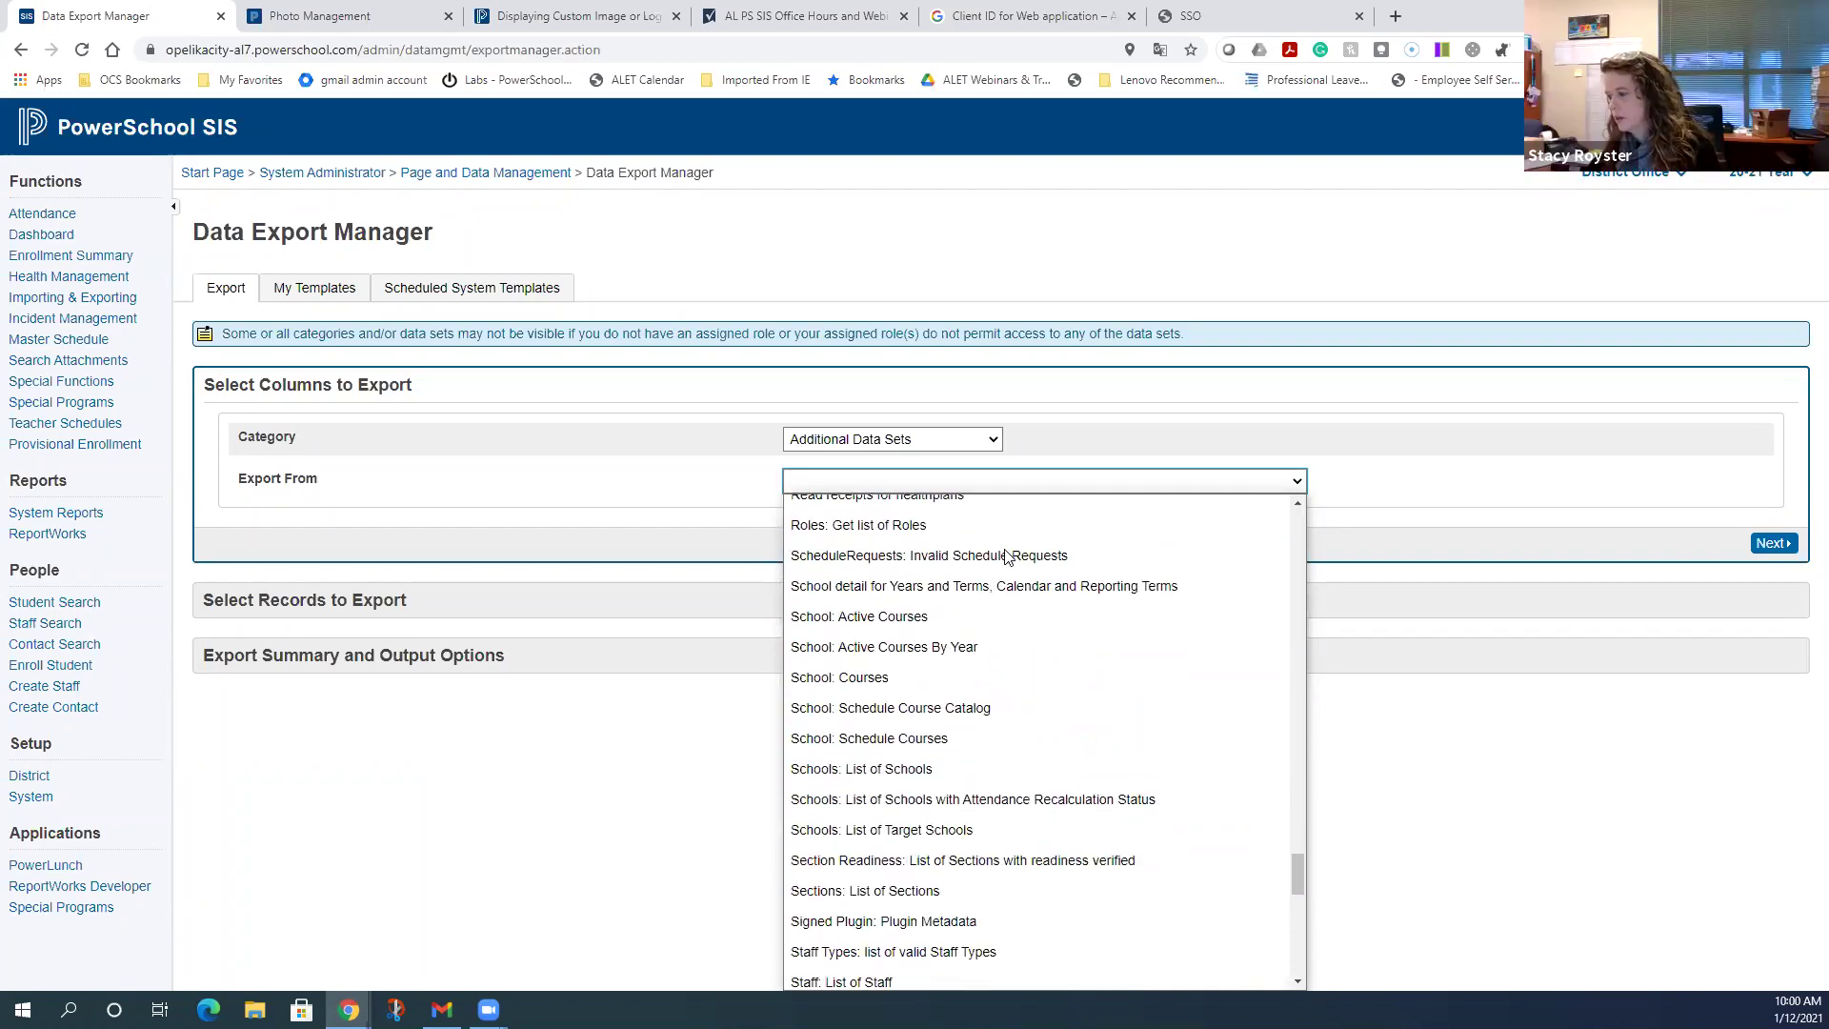
scroll(1008, 554, down, 4)
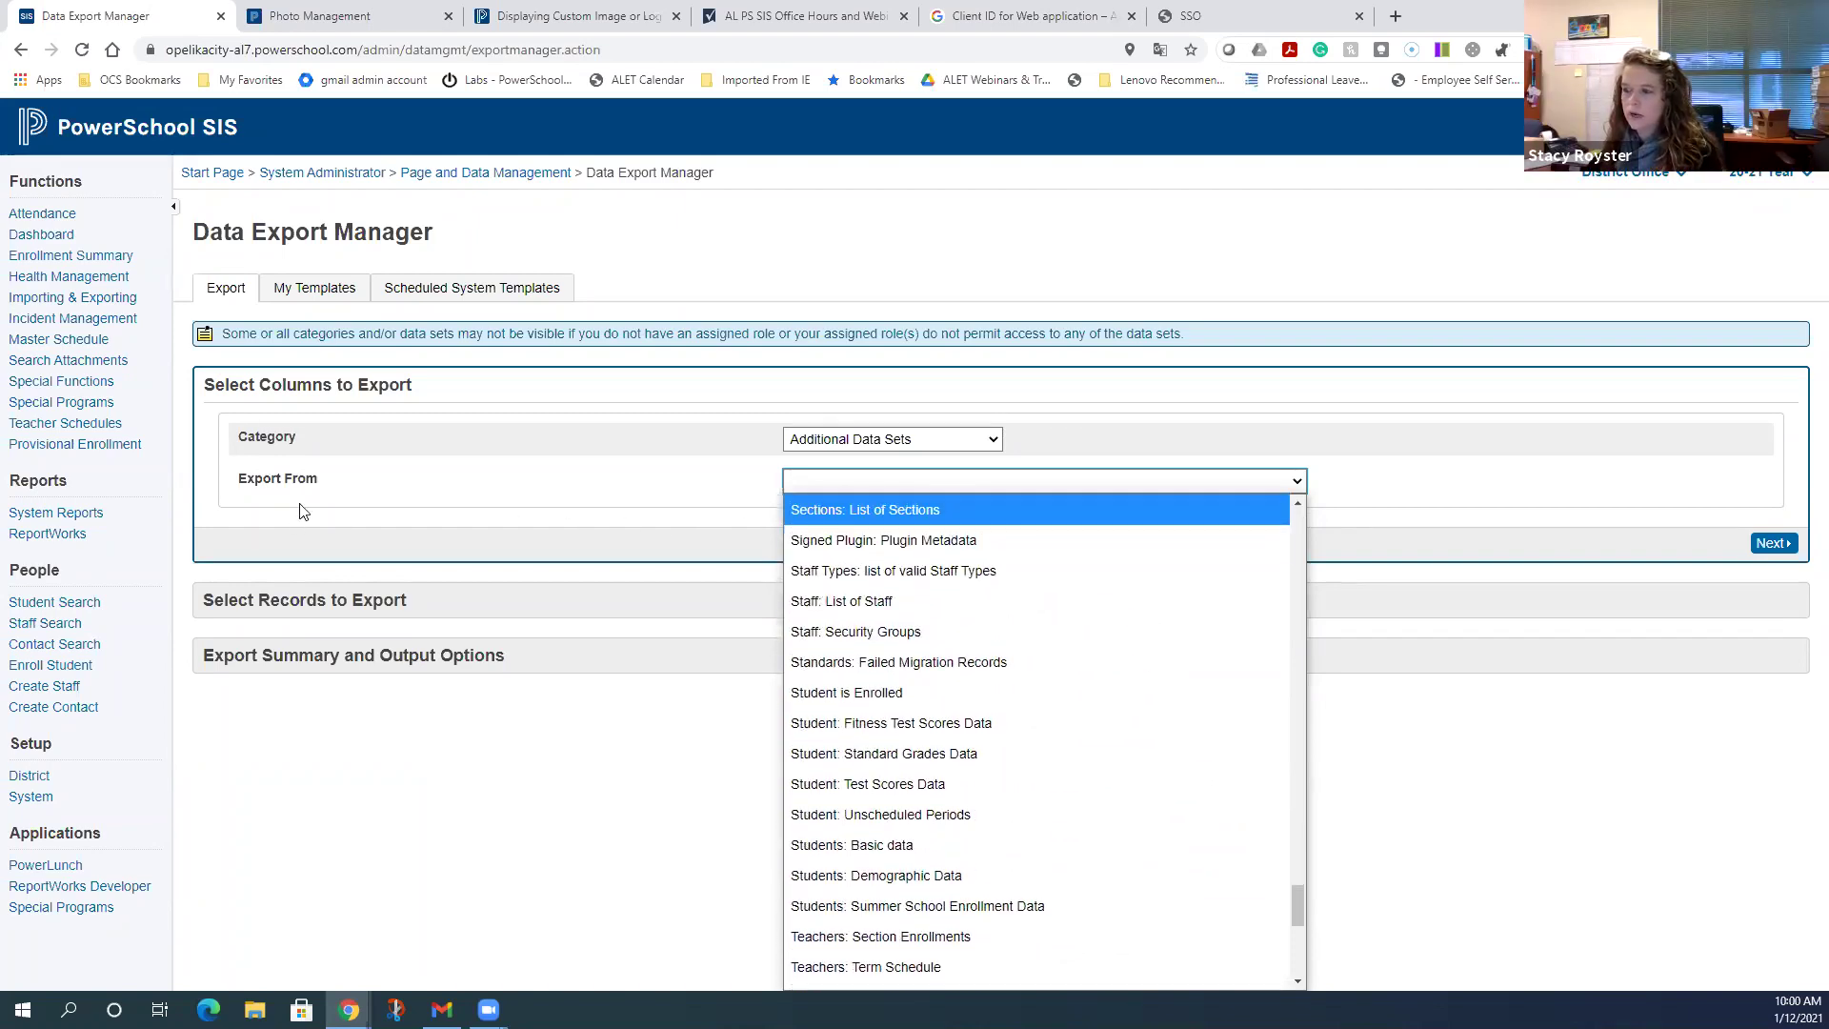
- Export from the Staff: List of Staff data set
click(907, 603)
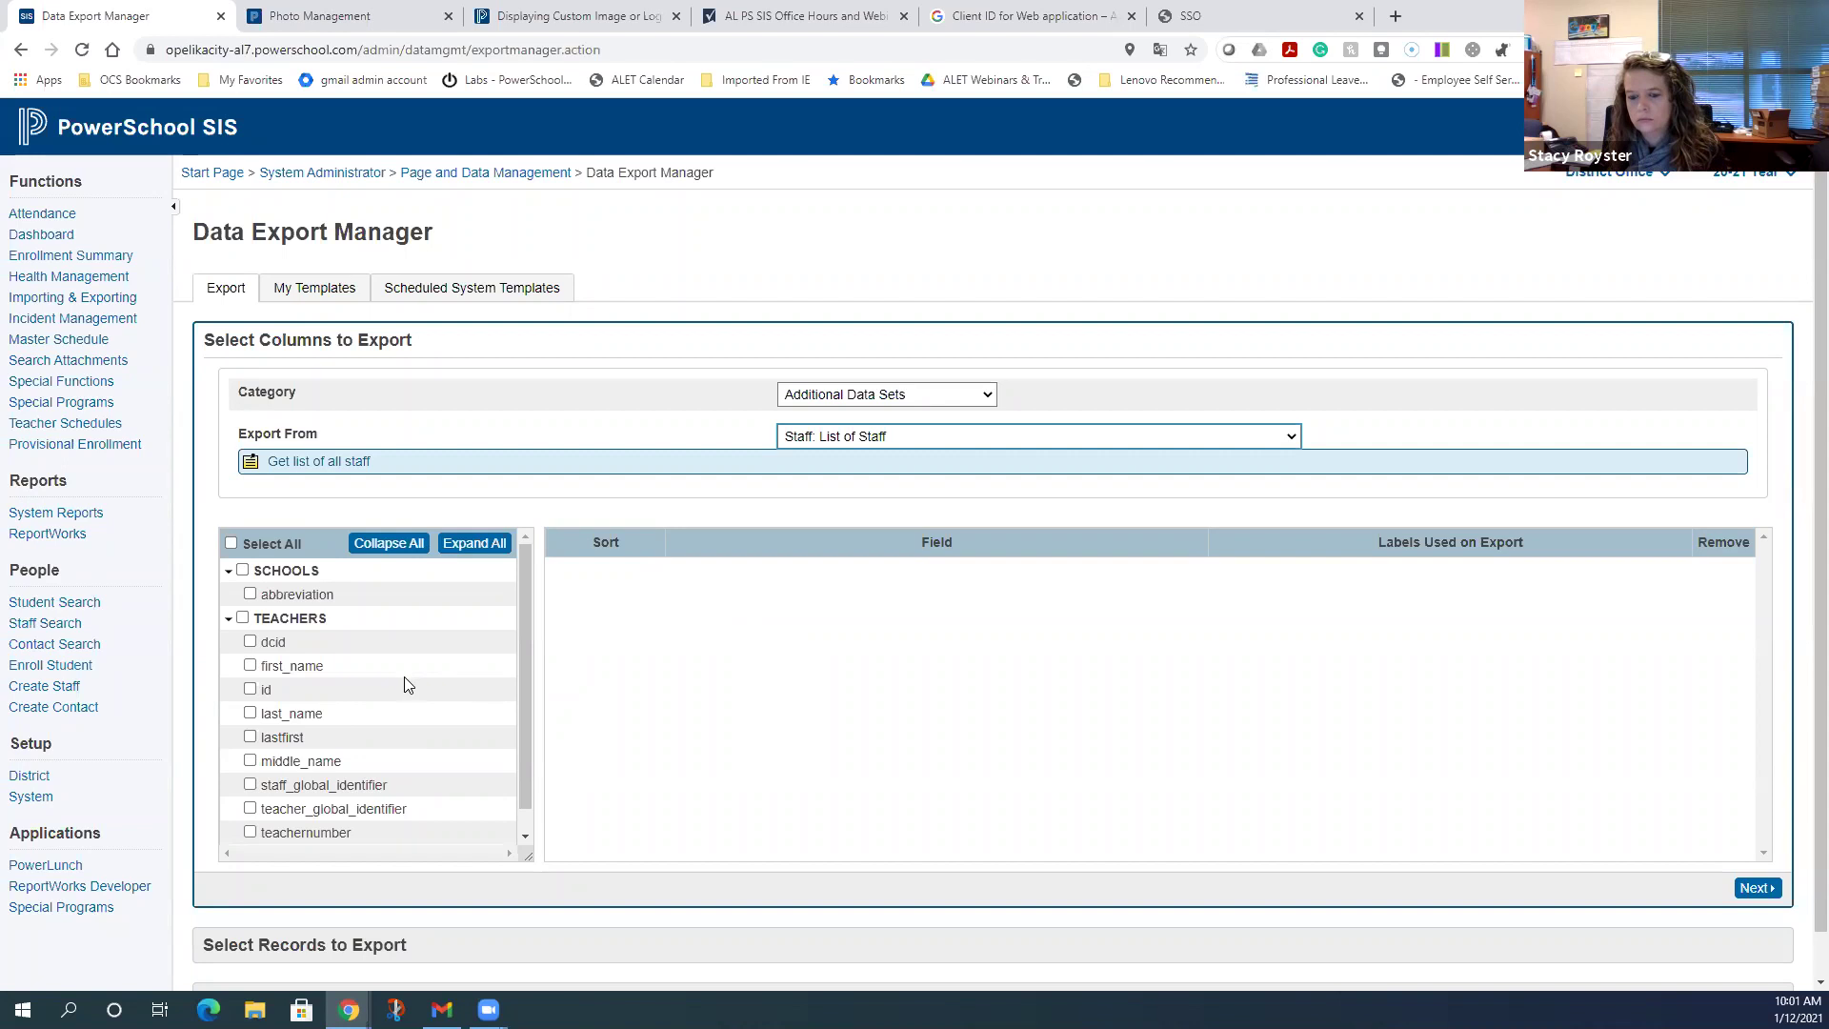
scroll(349, 665, down, 1)
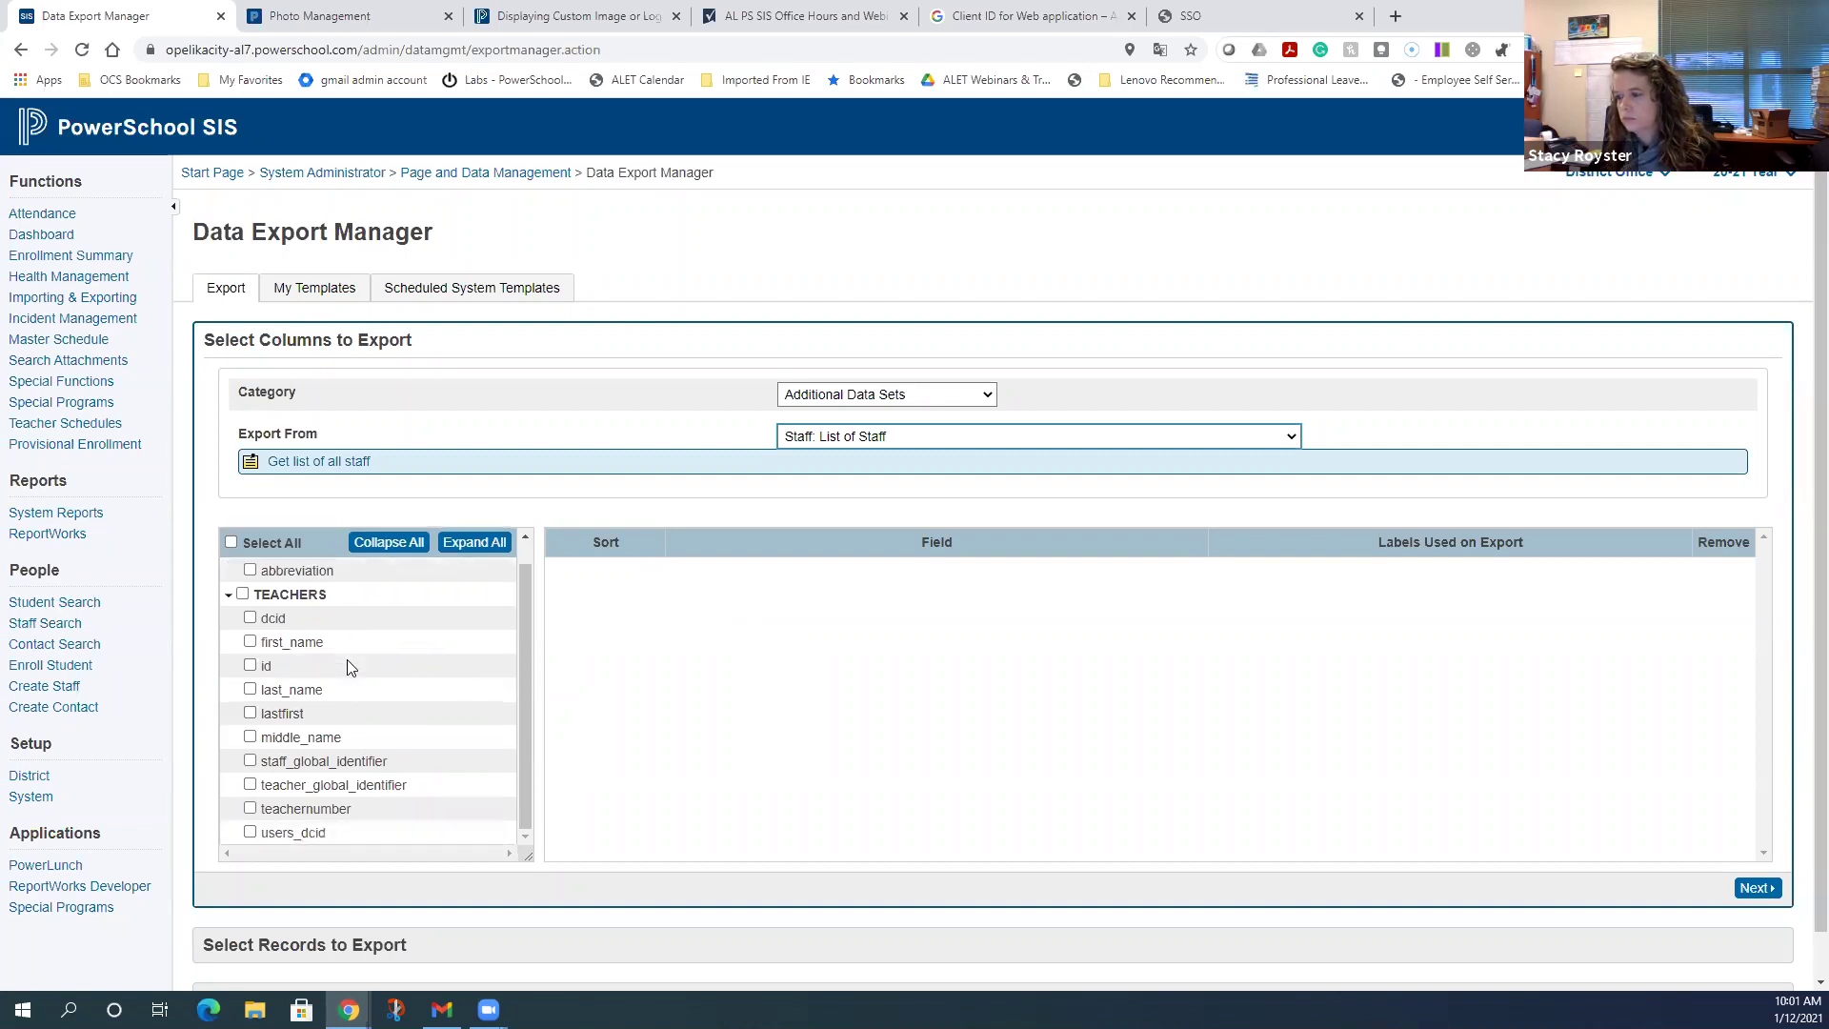
scroll(347, 666, up, 1)
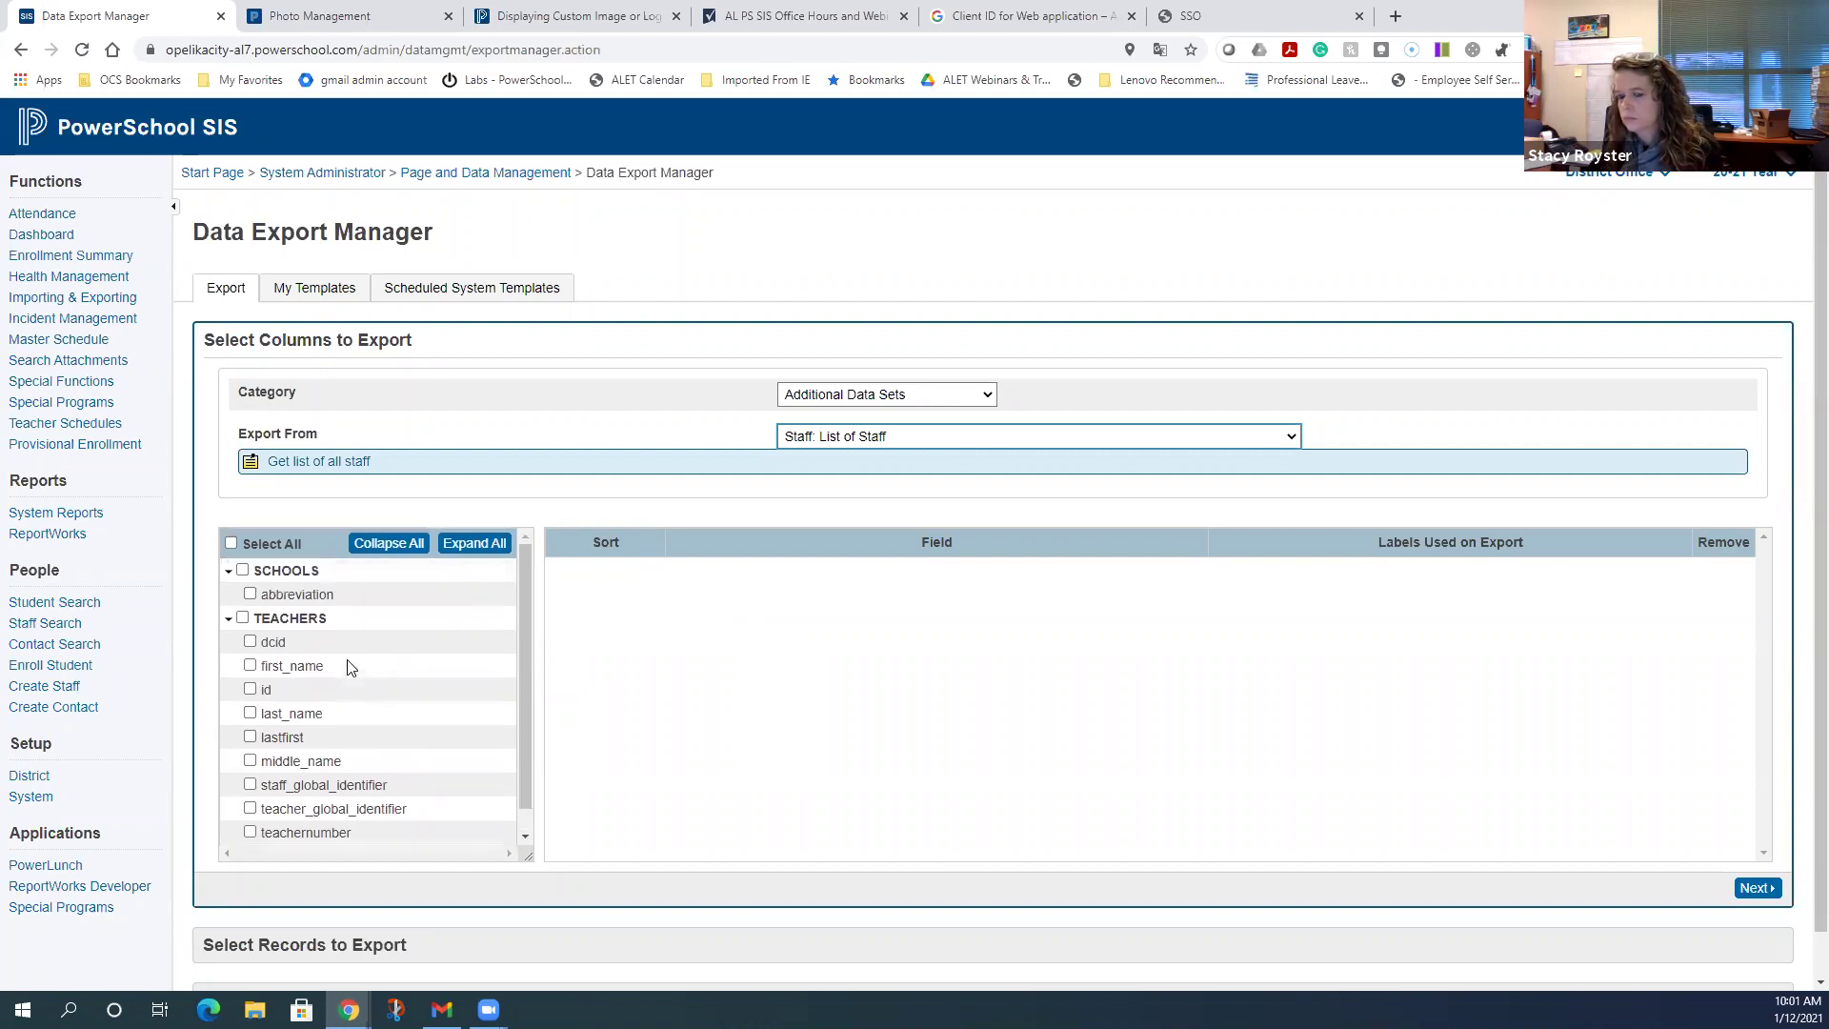
scroll(349, 668, down, 1)
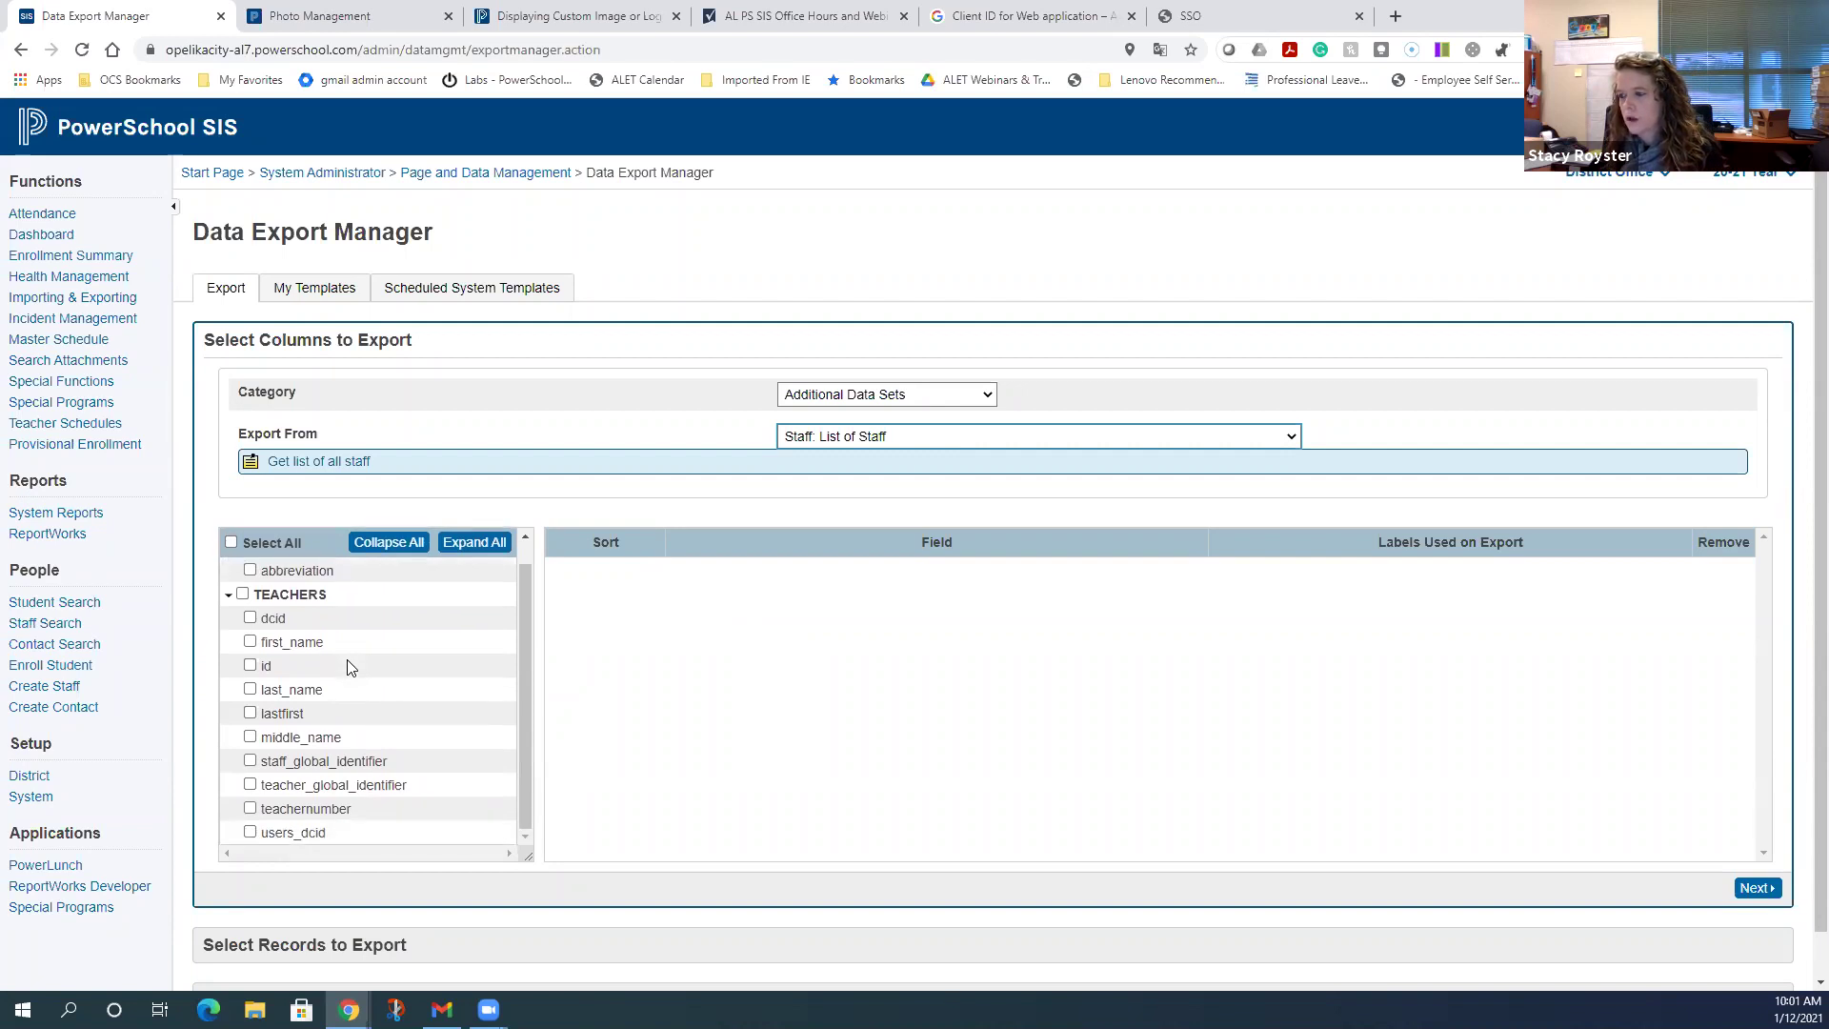
scroll(348, 666, down, 1)
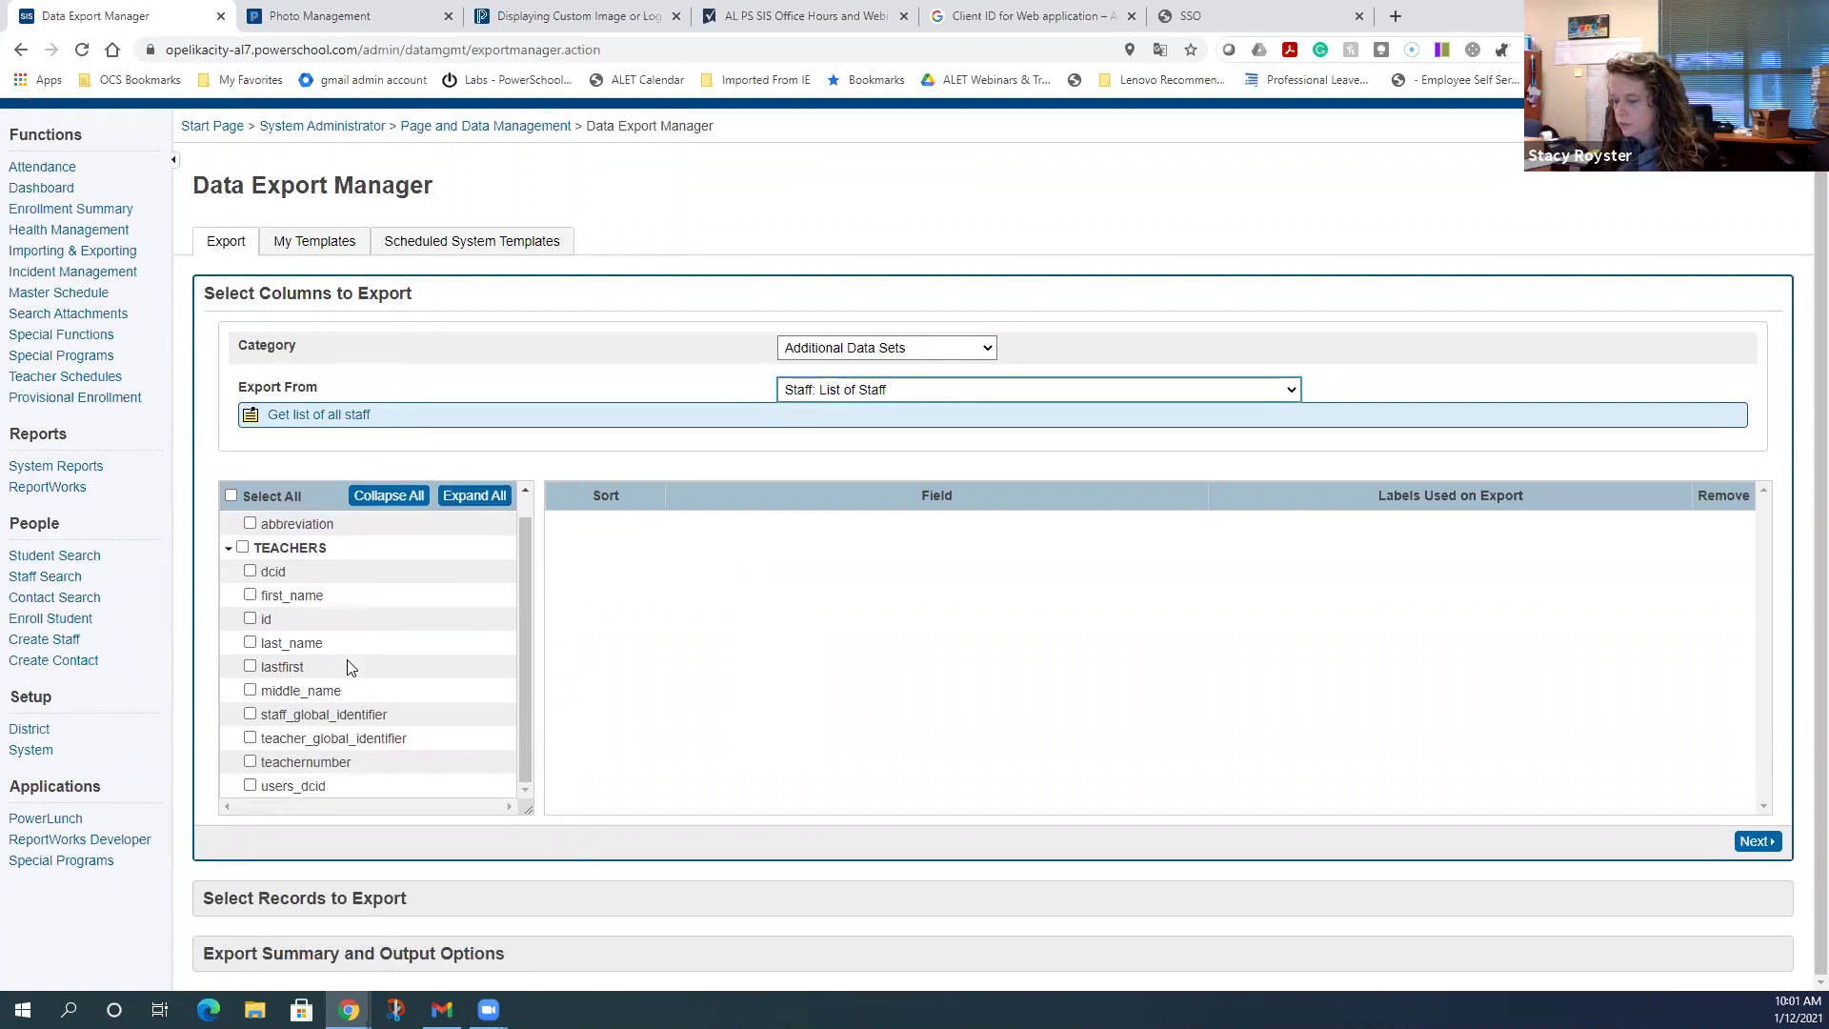
- Pick users_dcid, first_name, last_name, staff_global_identifier and teacher_global_identifier columns, then continue
click(249, 787)
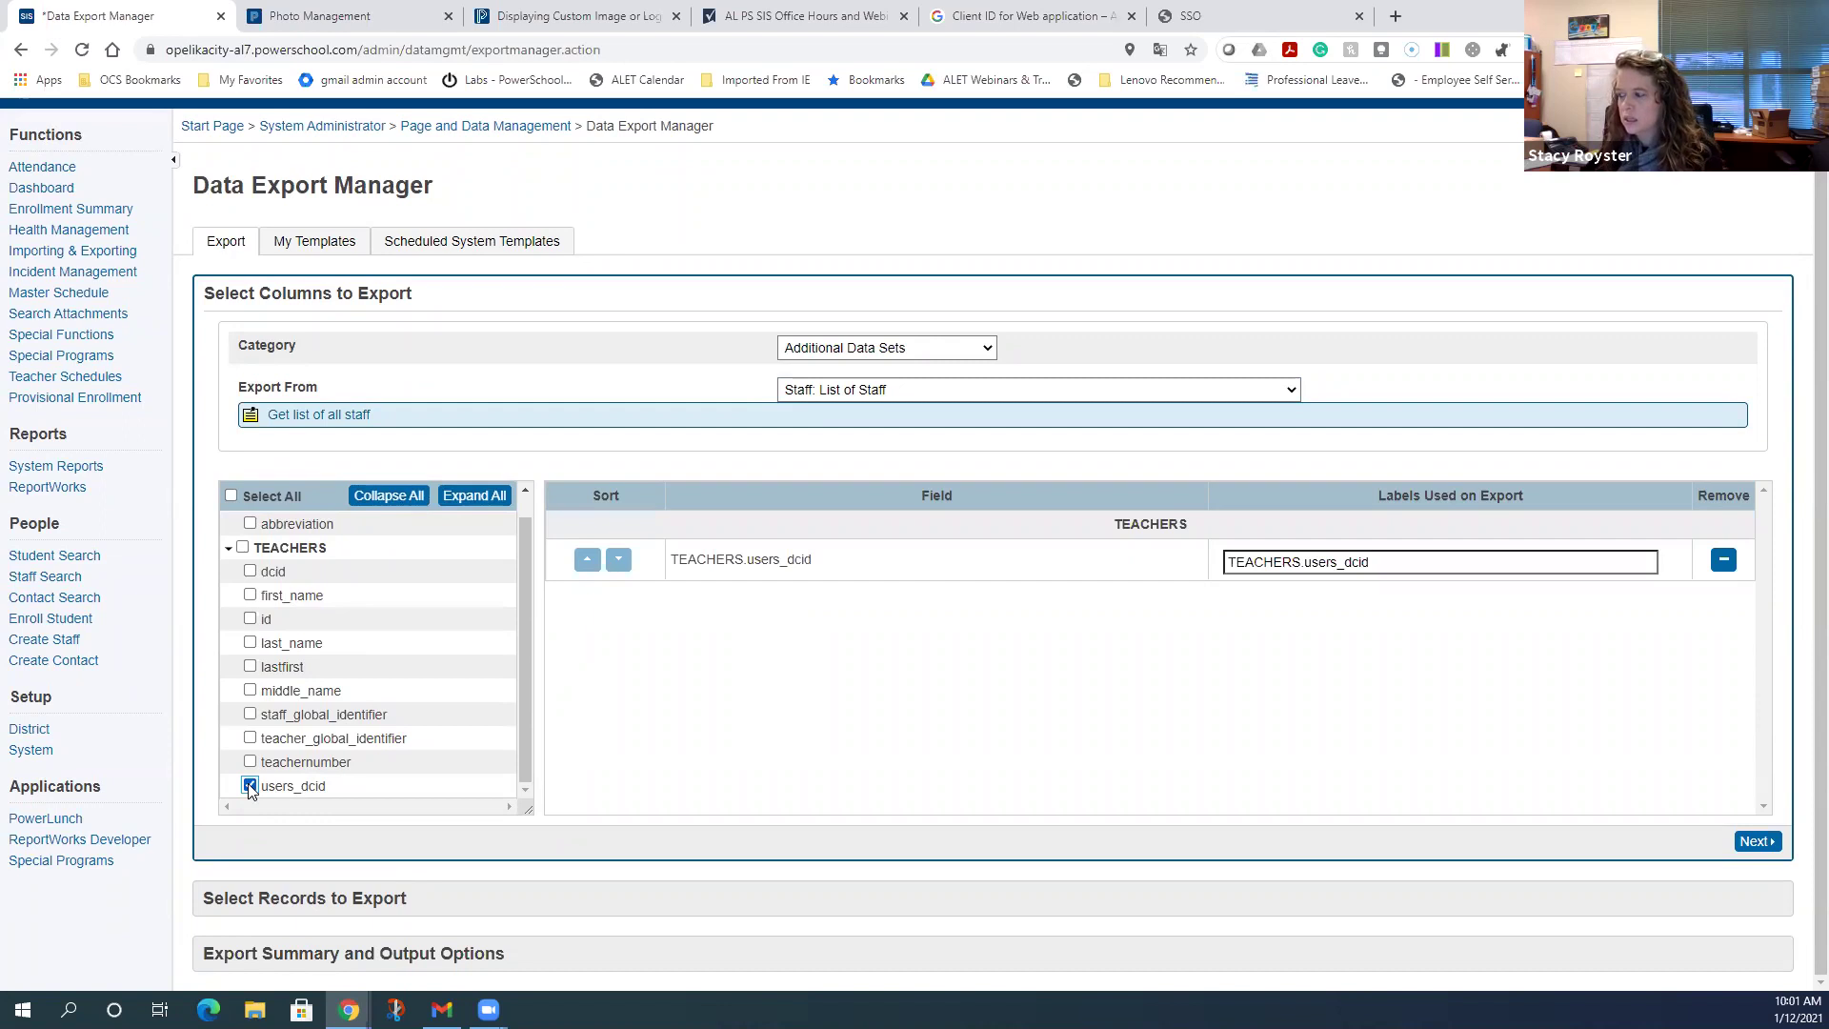
click(249, 596)
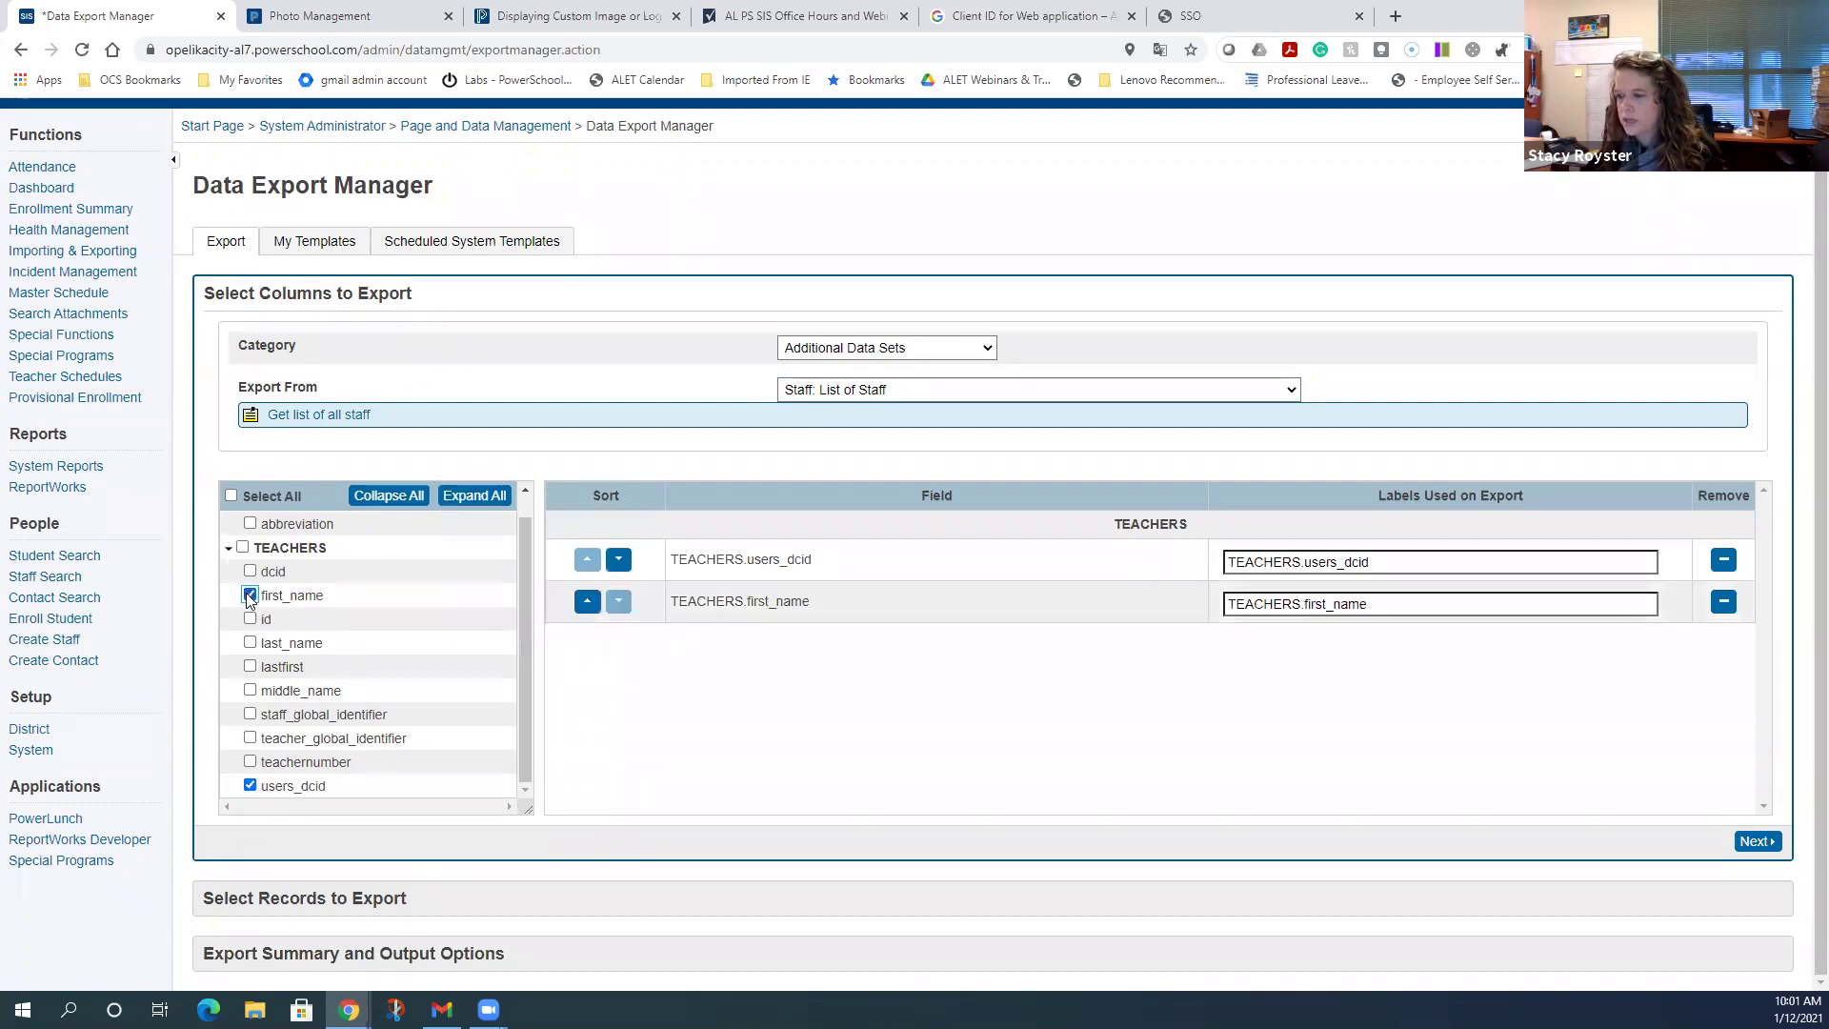
click(250, 645)
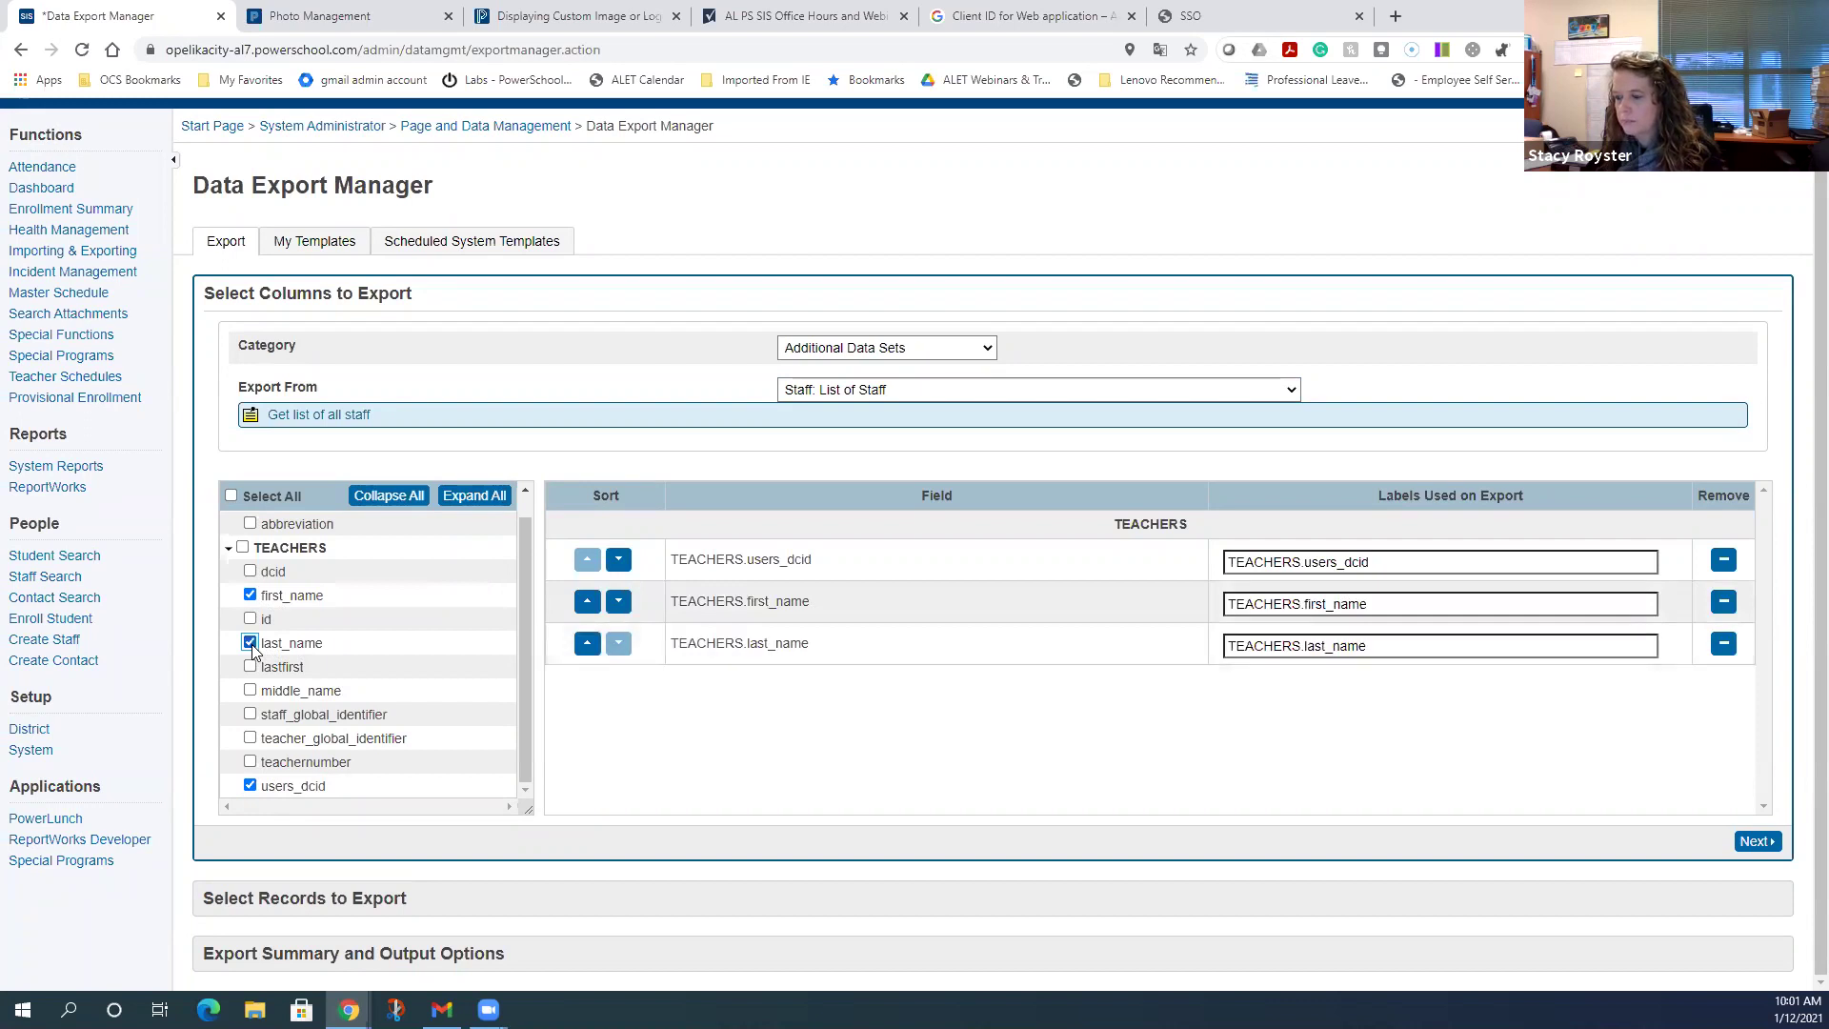
click(249, 715)
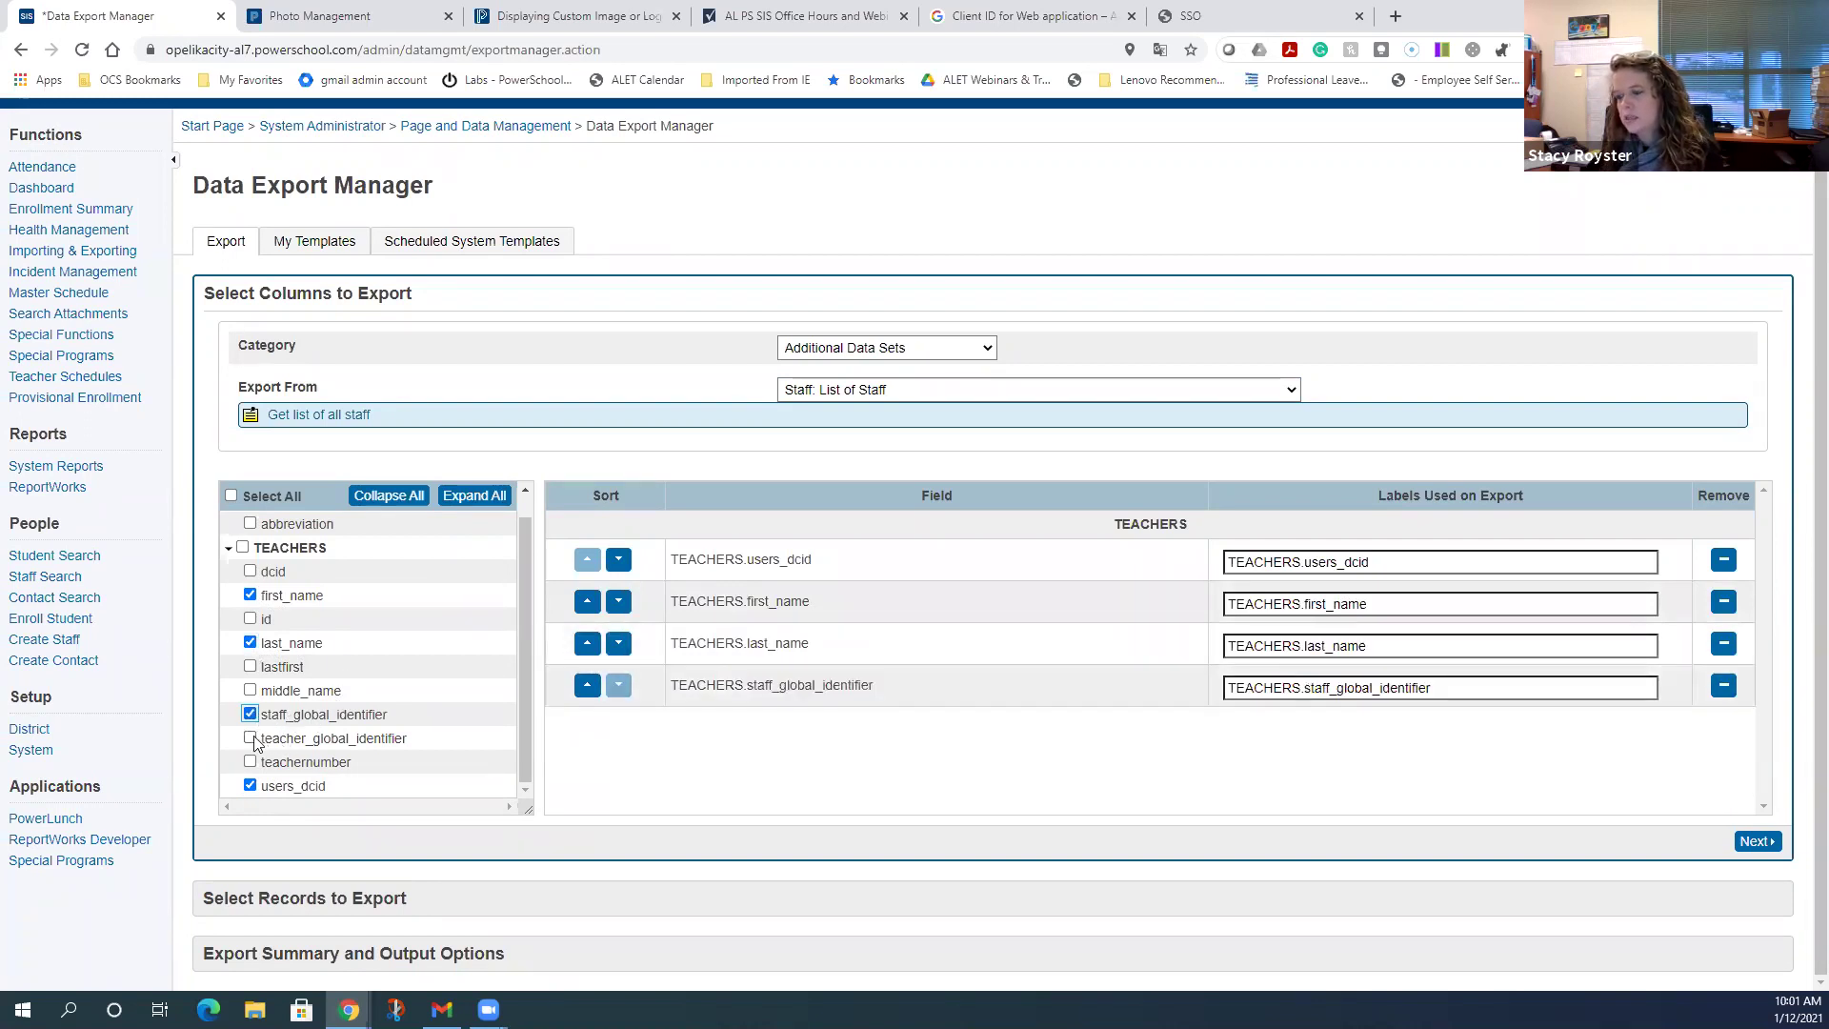
click(251, 737)
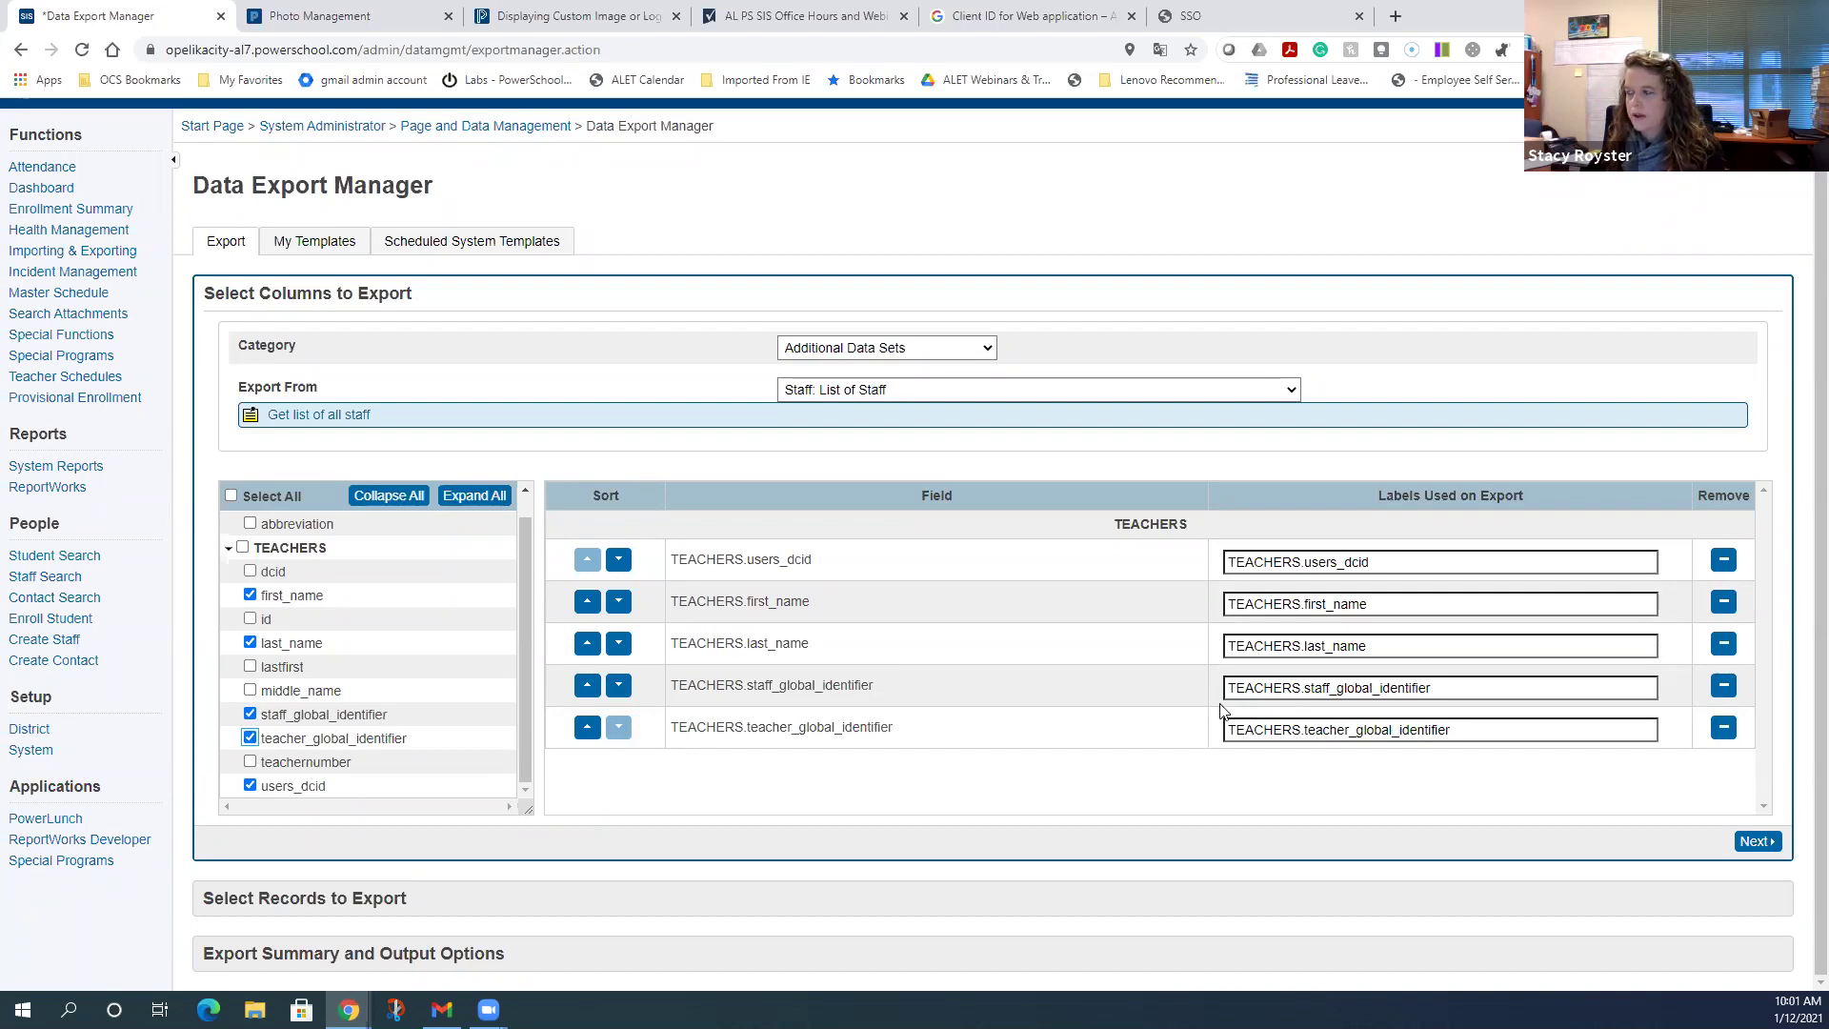
click(1751, 841)
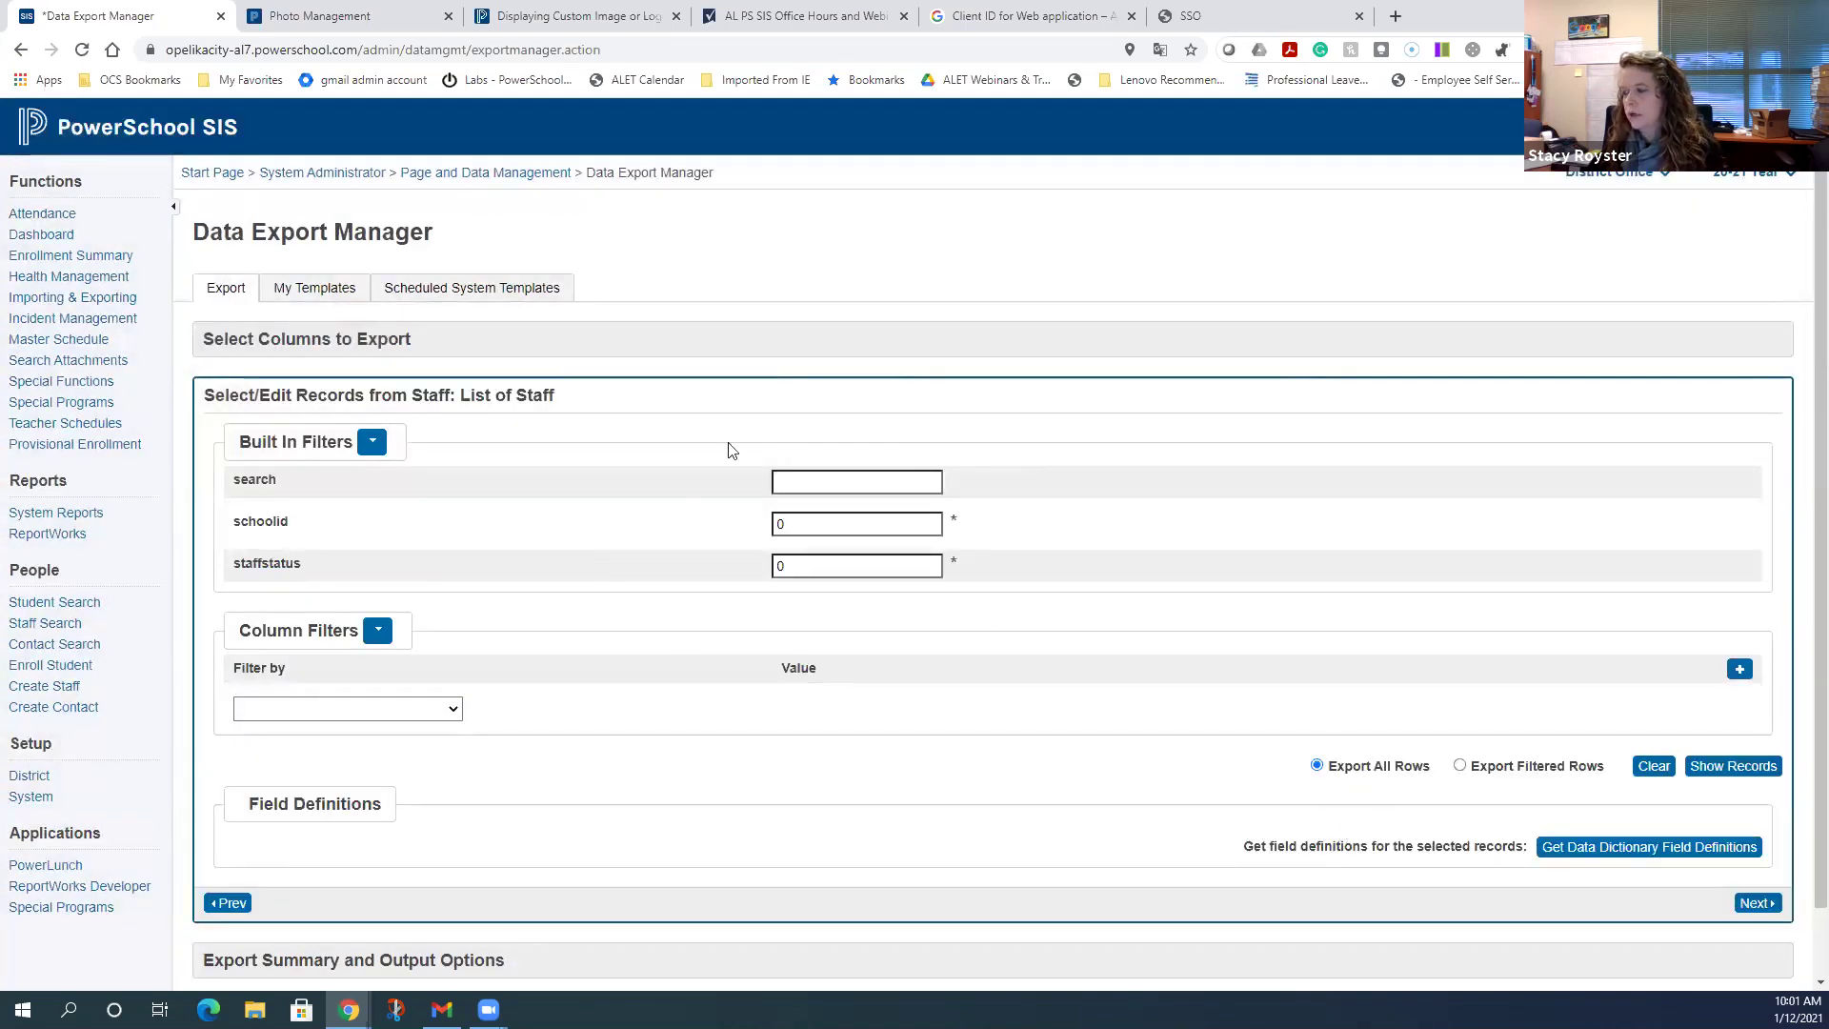
- Preview the staff records to be exported, then return to the column-selection step
click(1753, 775)
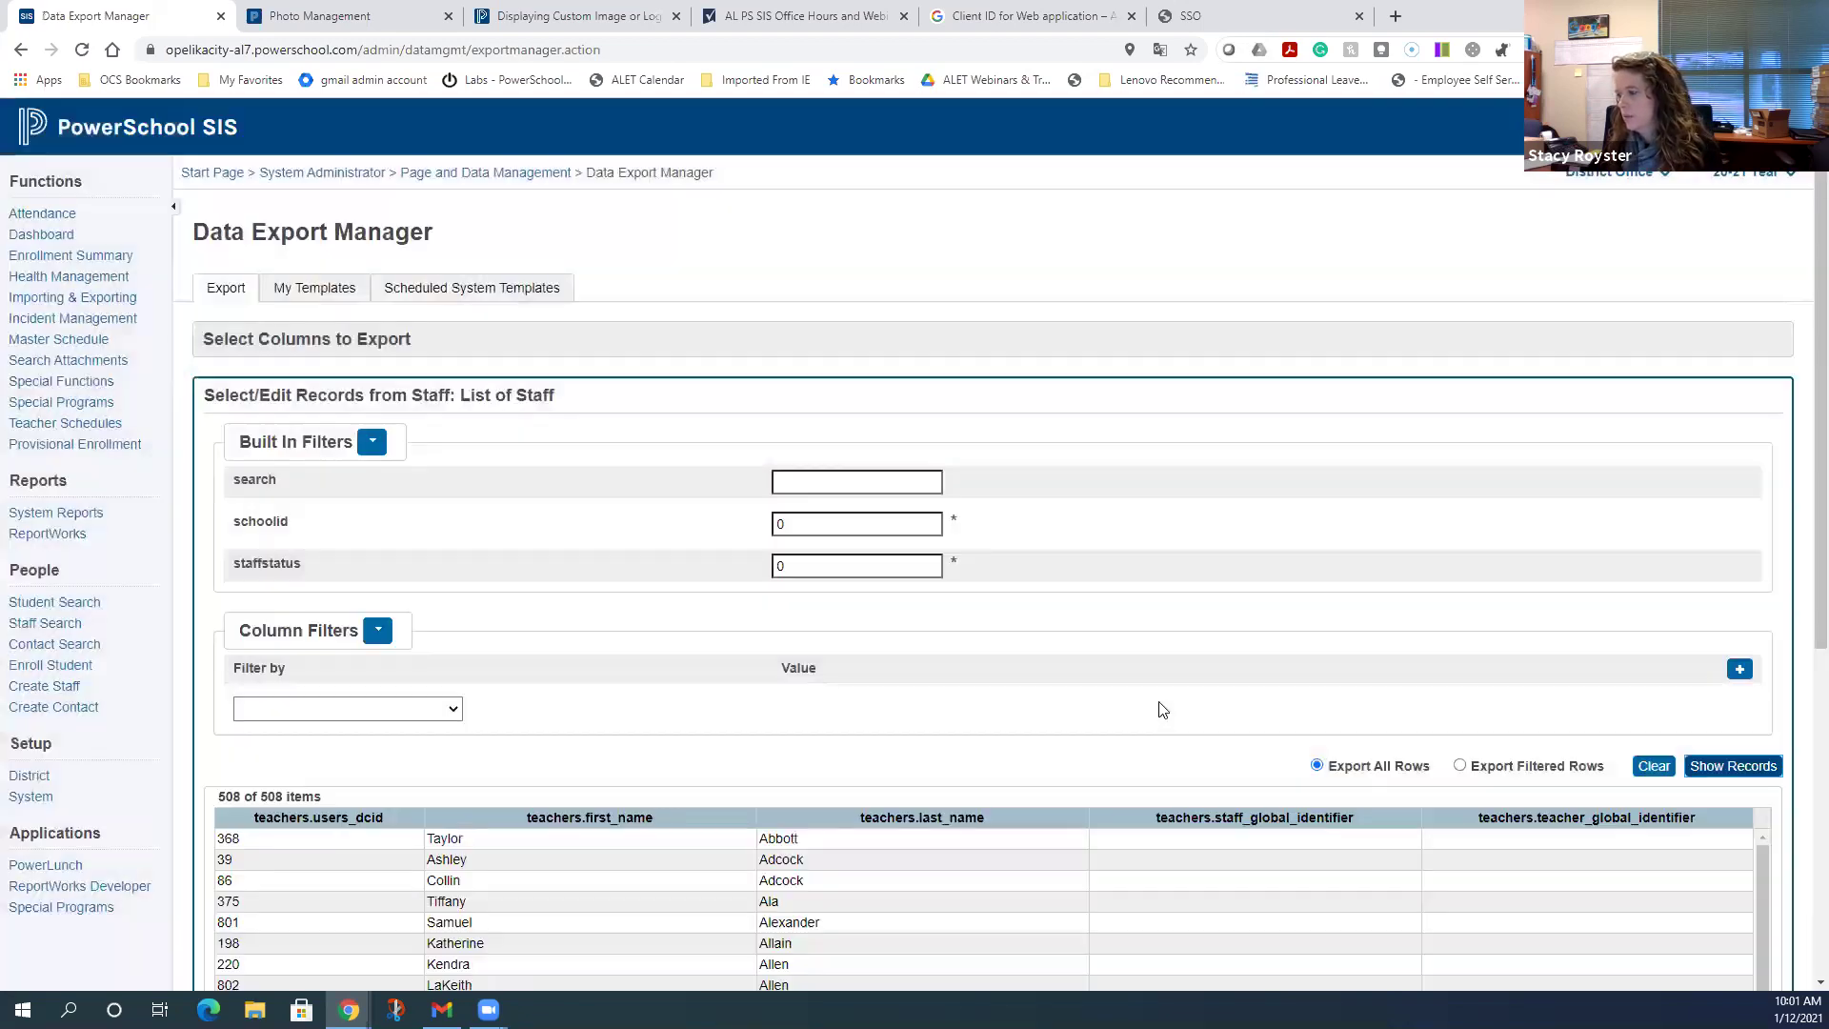
scroll(1143, 704, down, 3)
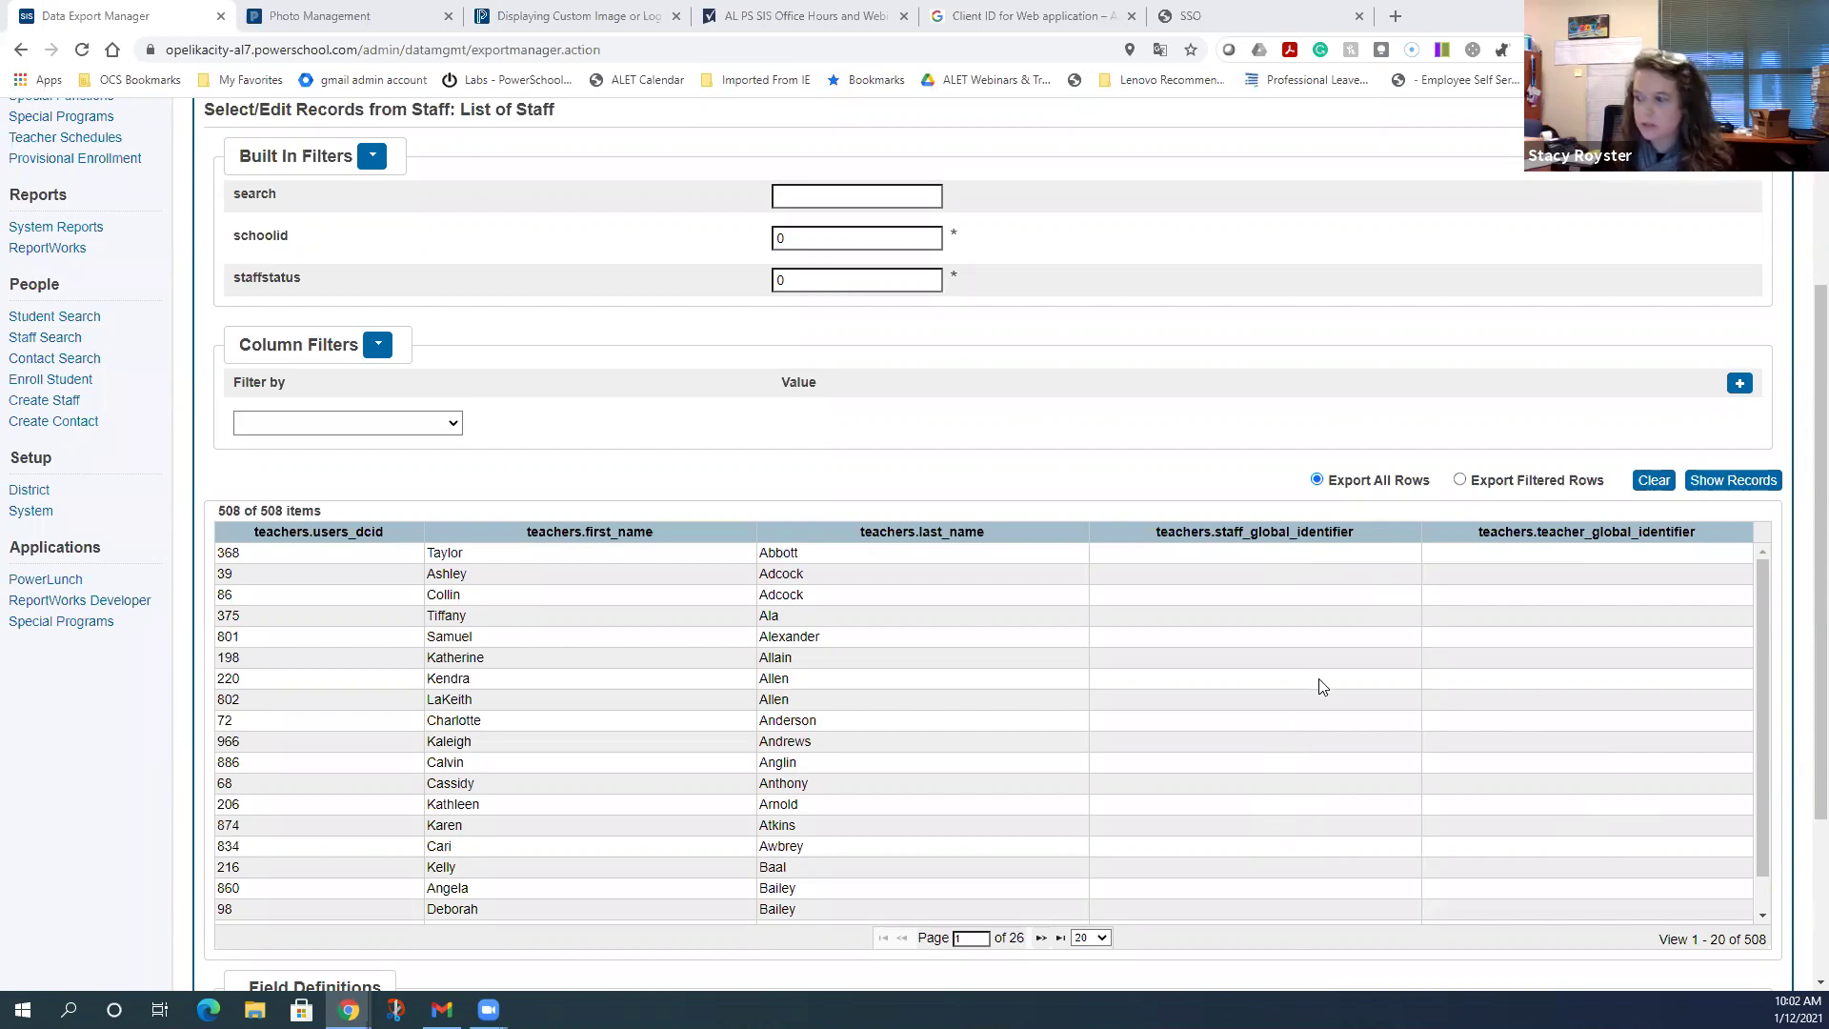
scroll(1238, 572, down, 2)
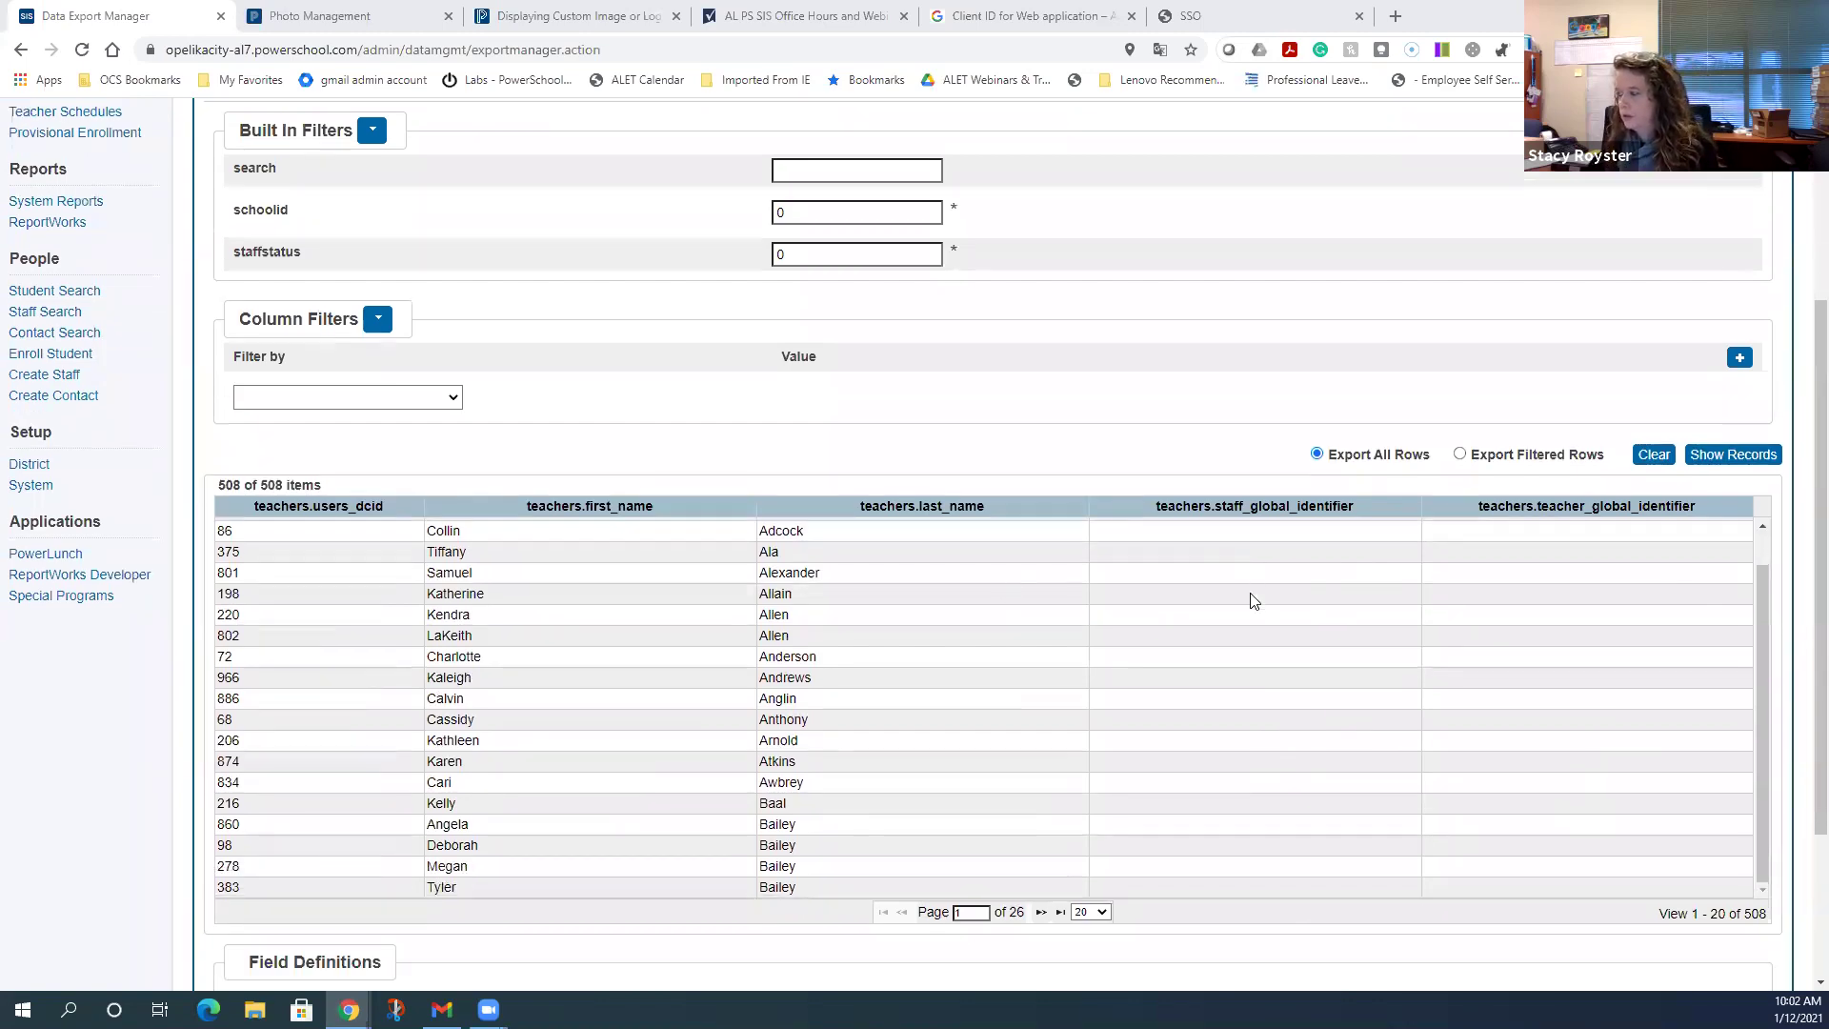
scroll(1253, 600, down, 3)
click(225, 824)
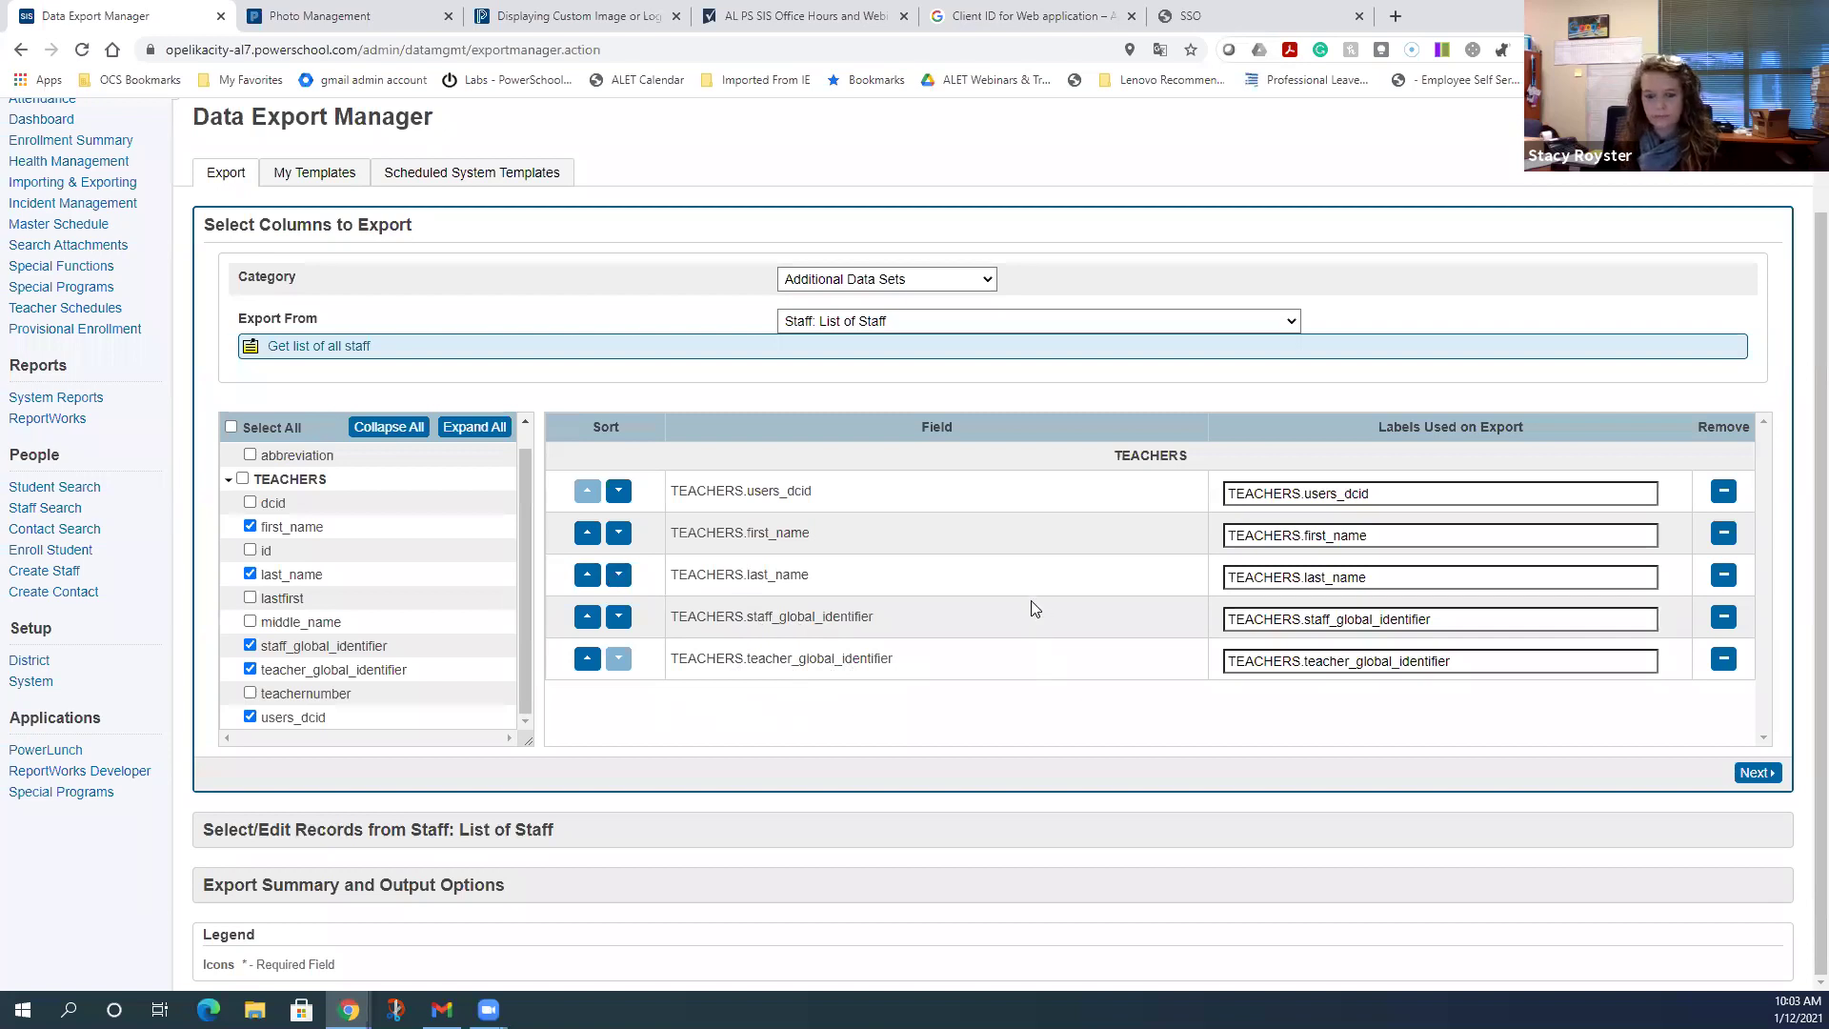
- Advance the staff export to record selection and scroll through the 508 staff records
click(1757, 773)
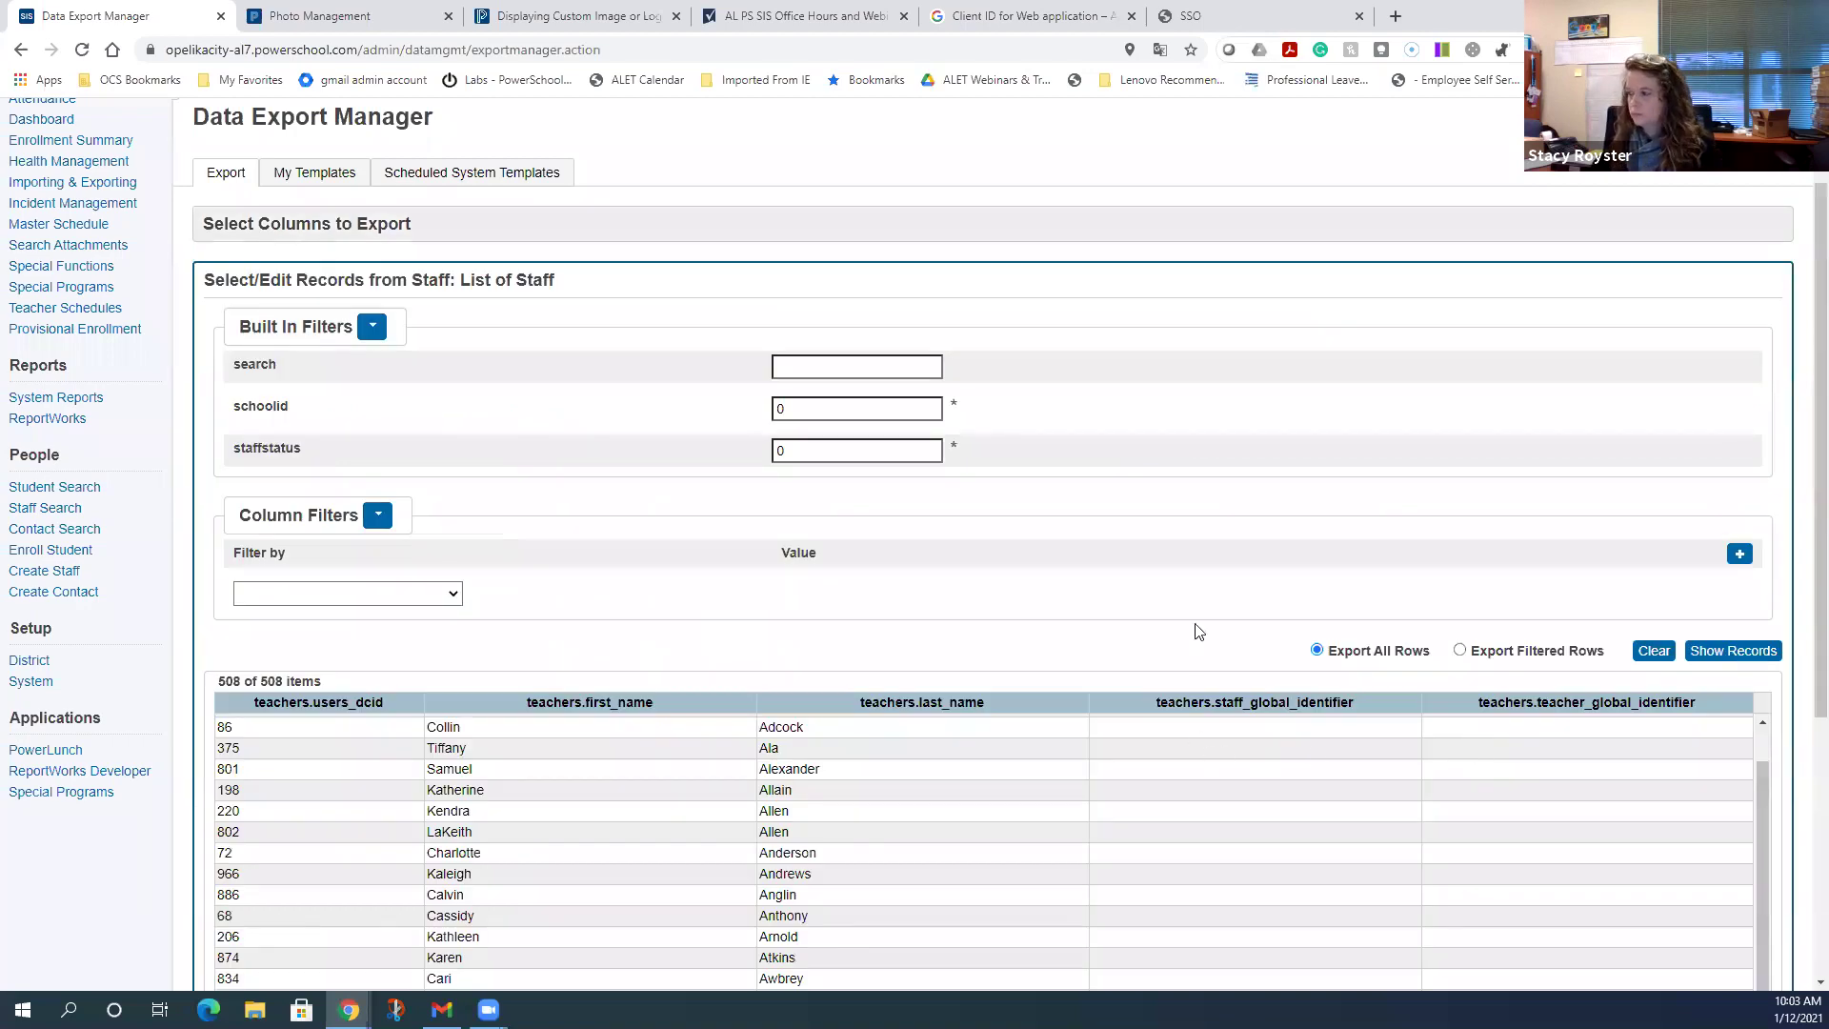
scroll(1198, 628, down, 4)
scroll(1197, 629, down, 1)
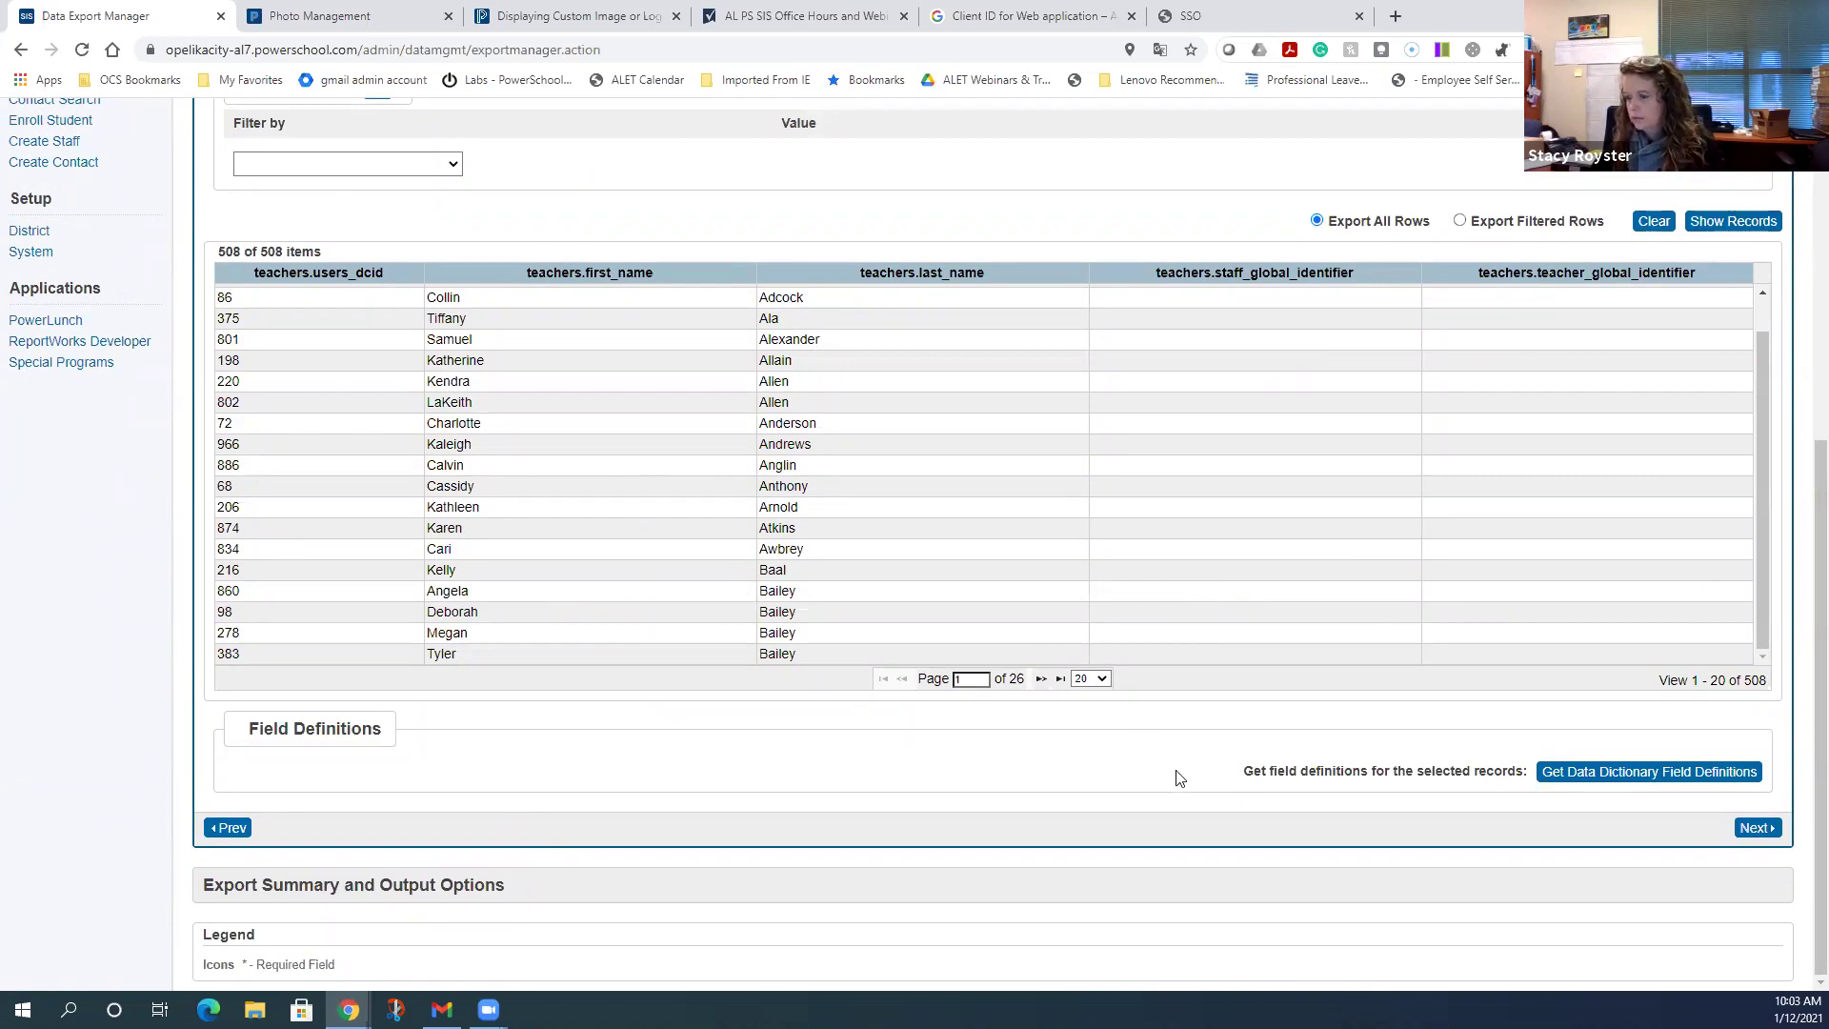
- Export all 508 staff records as a tab-delimited .txt file with column headers
click(1757, 827)
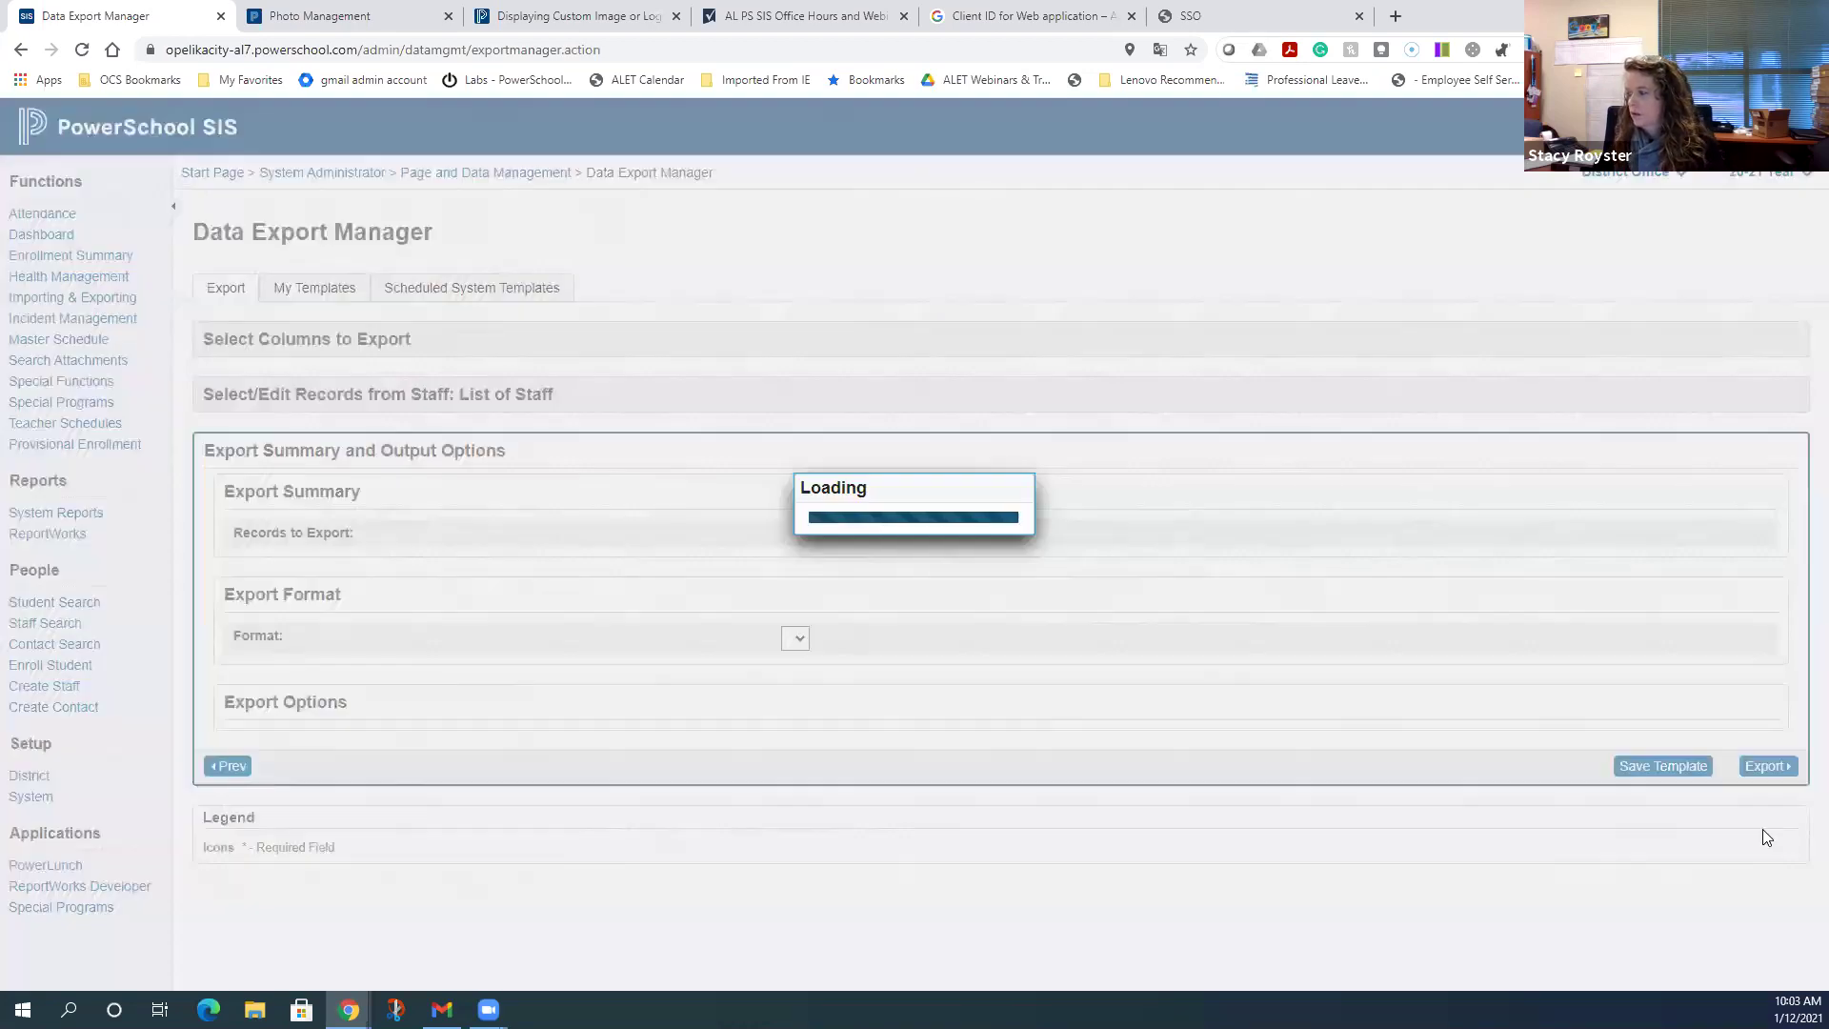
scroll(1062, 863, down, 1)
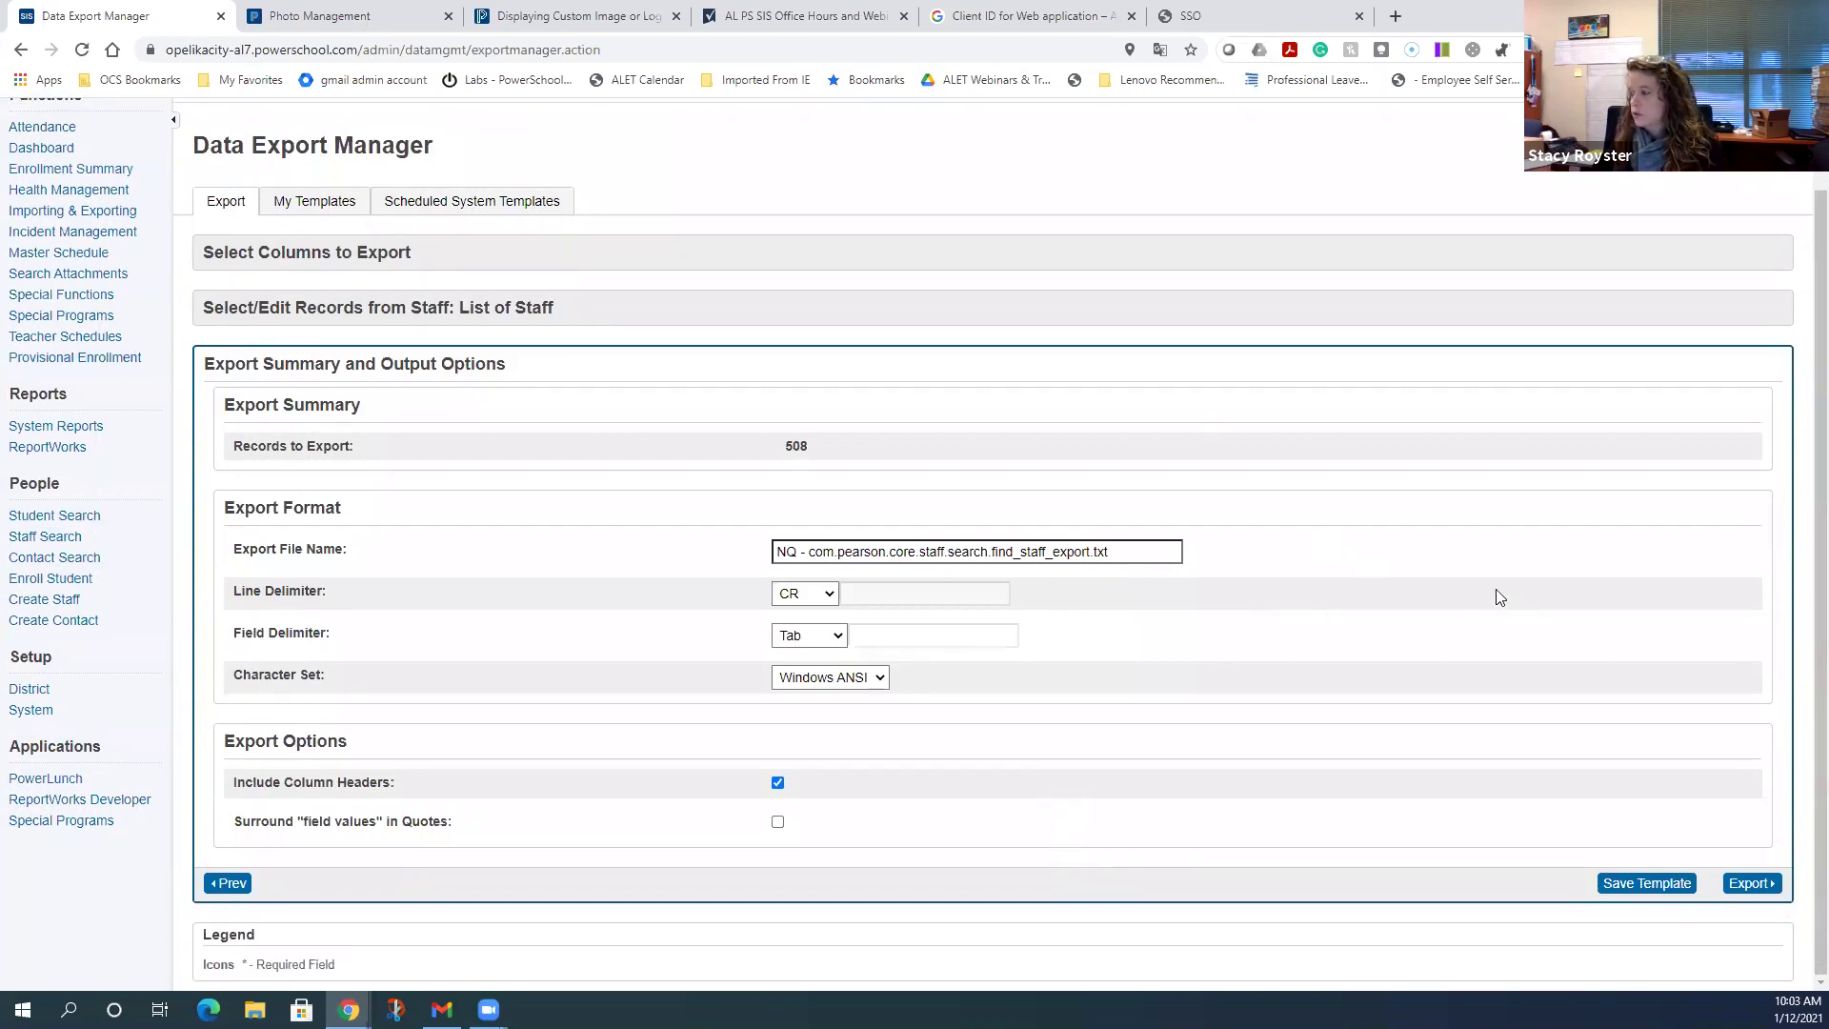
click(1764, 884)
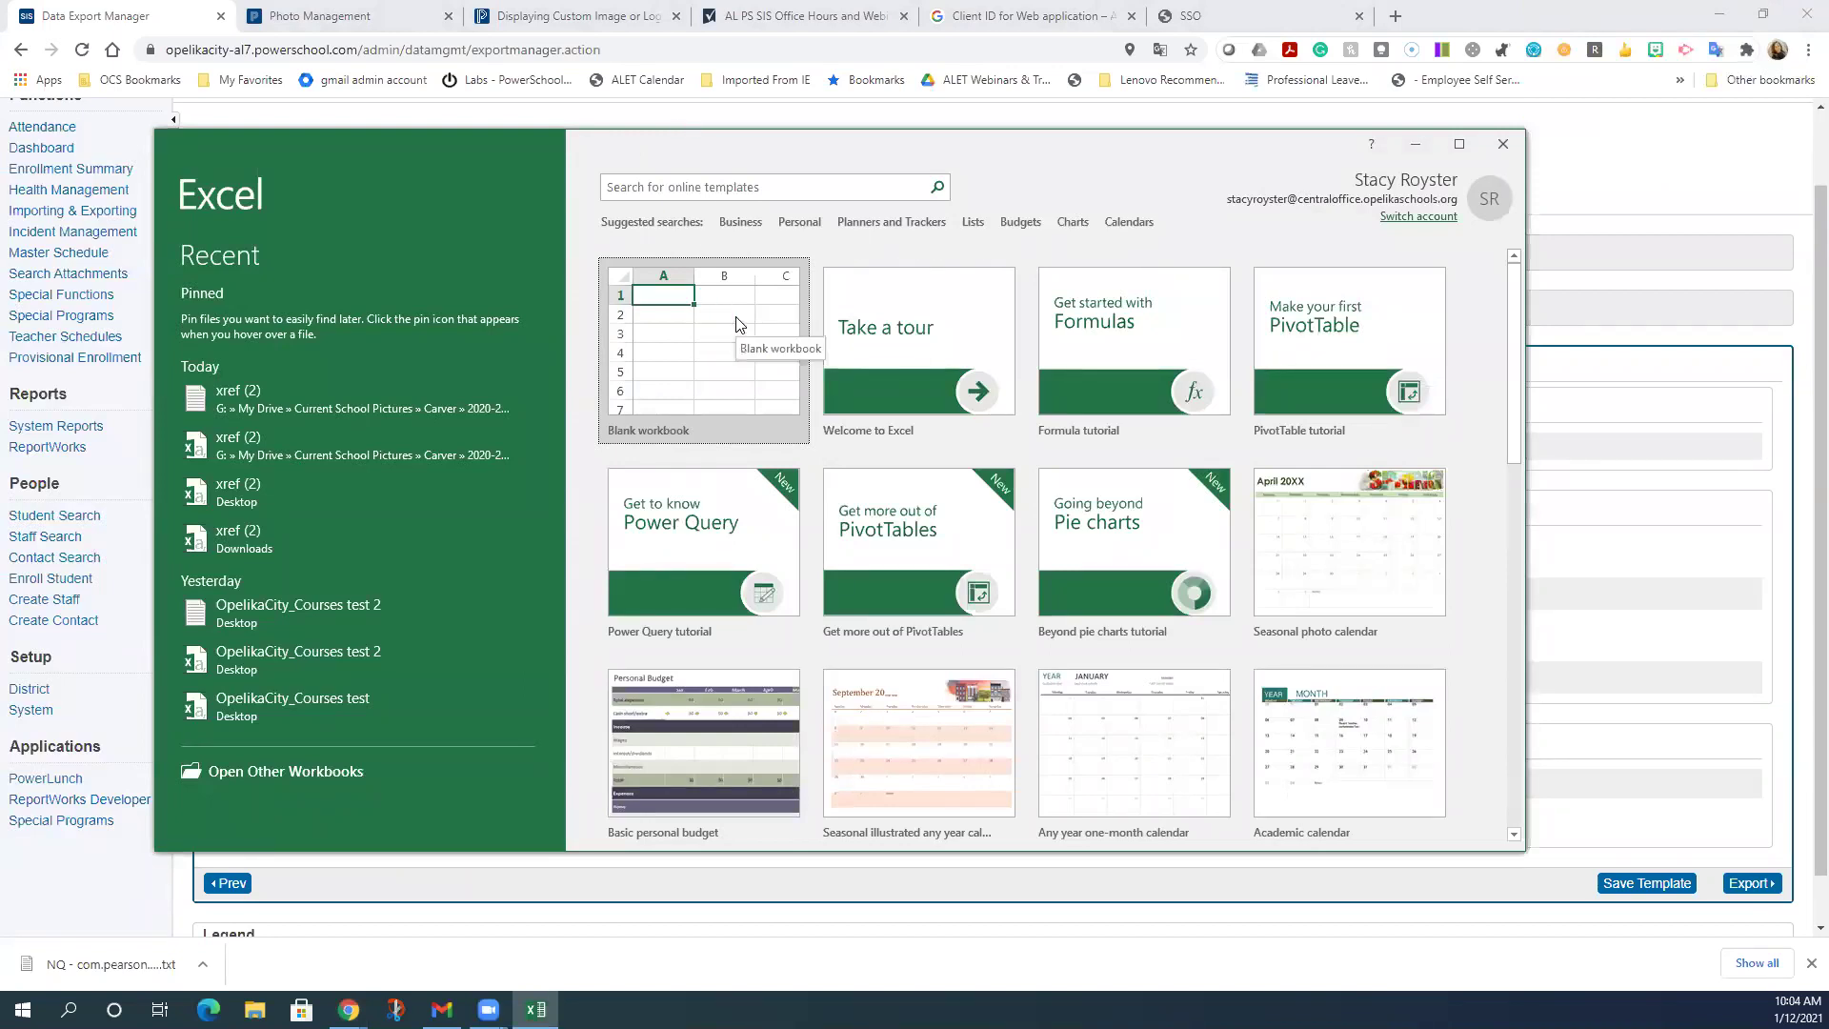
click(1415, 144)
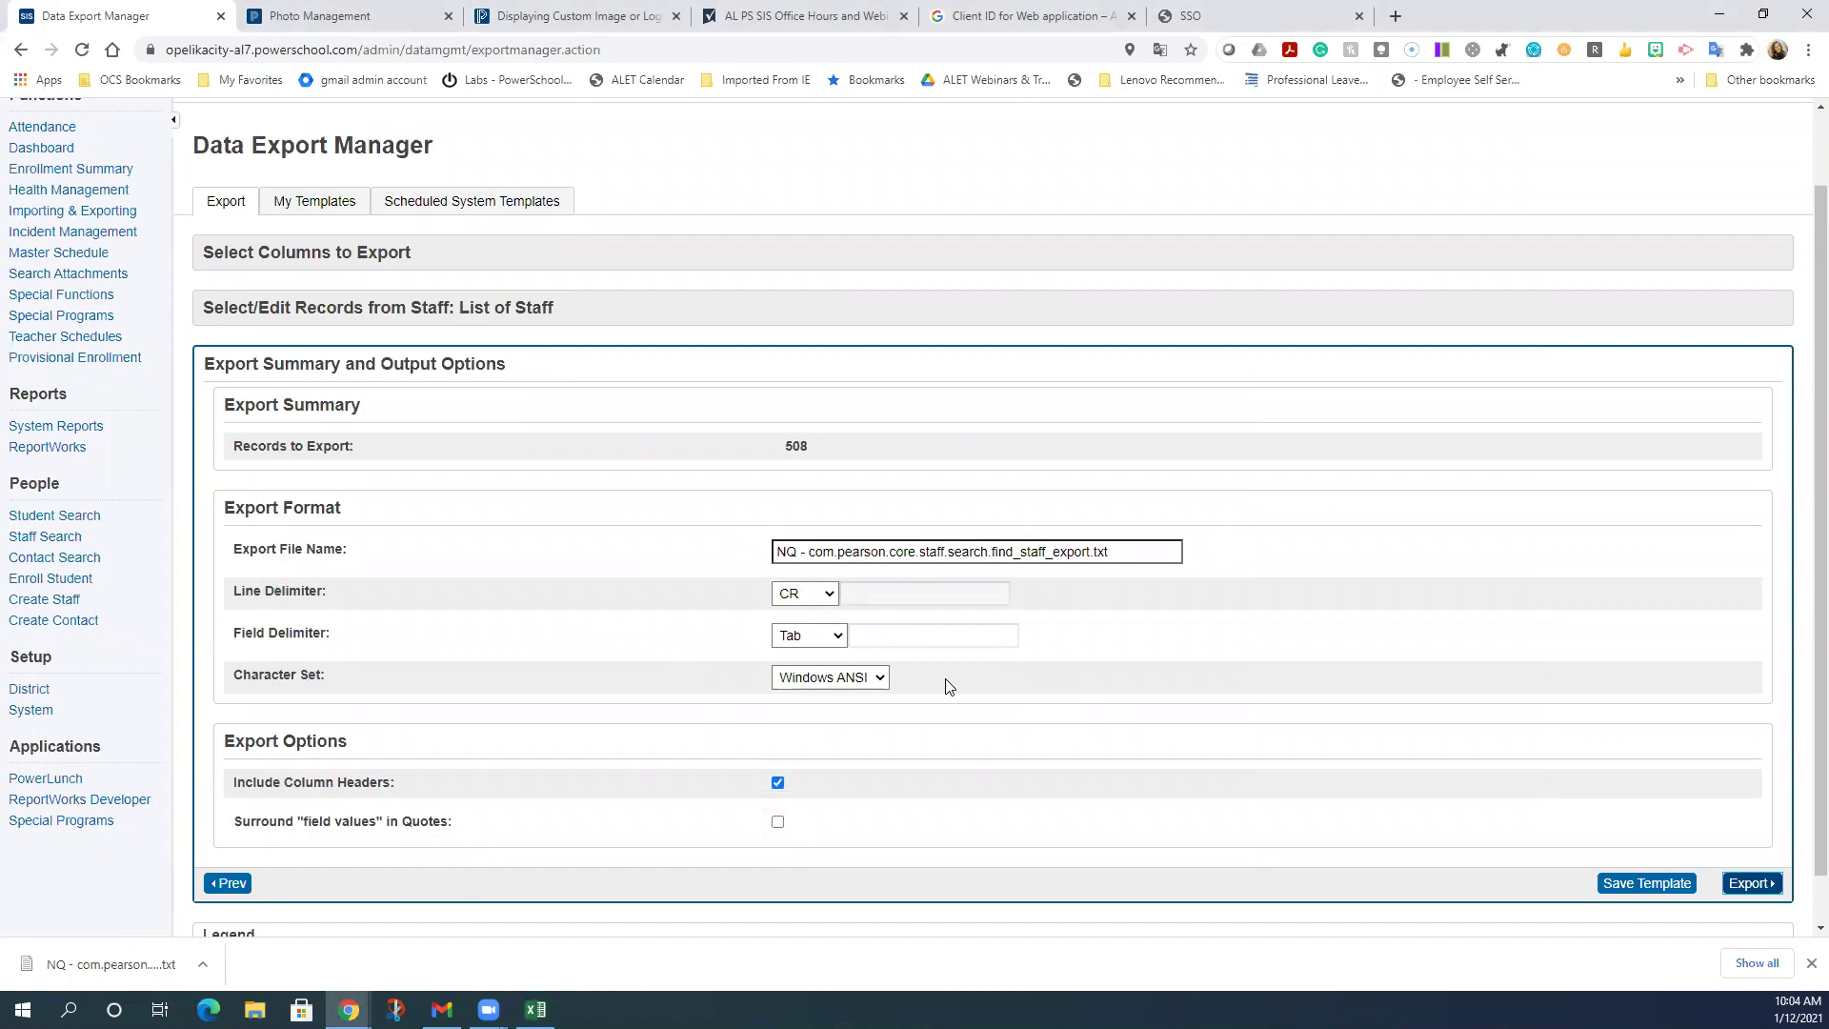
scroll(948, 686, down, 1)
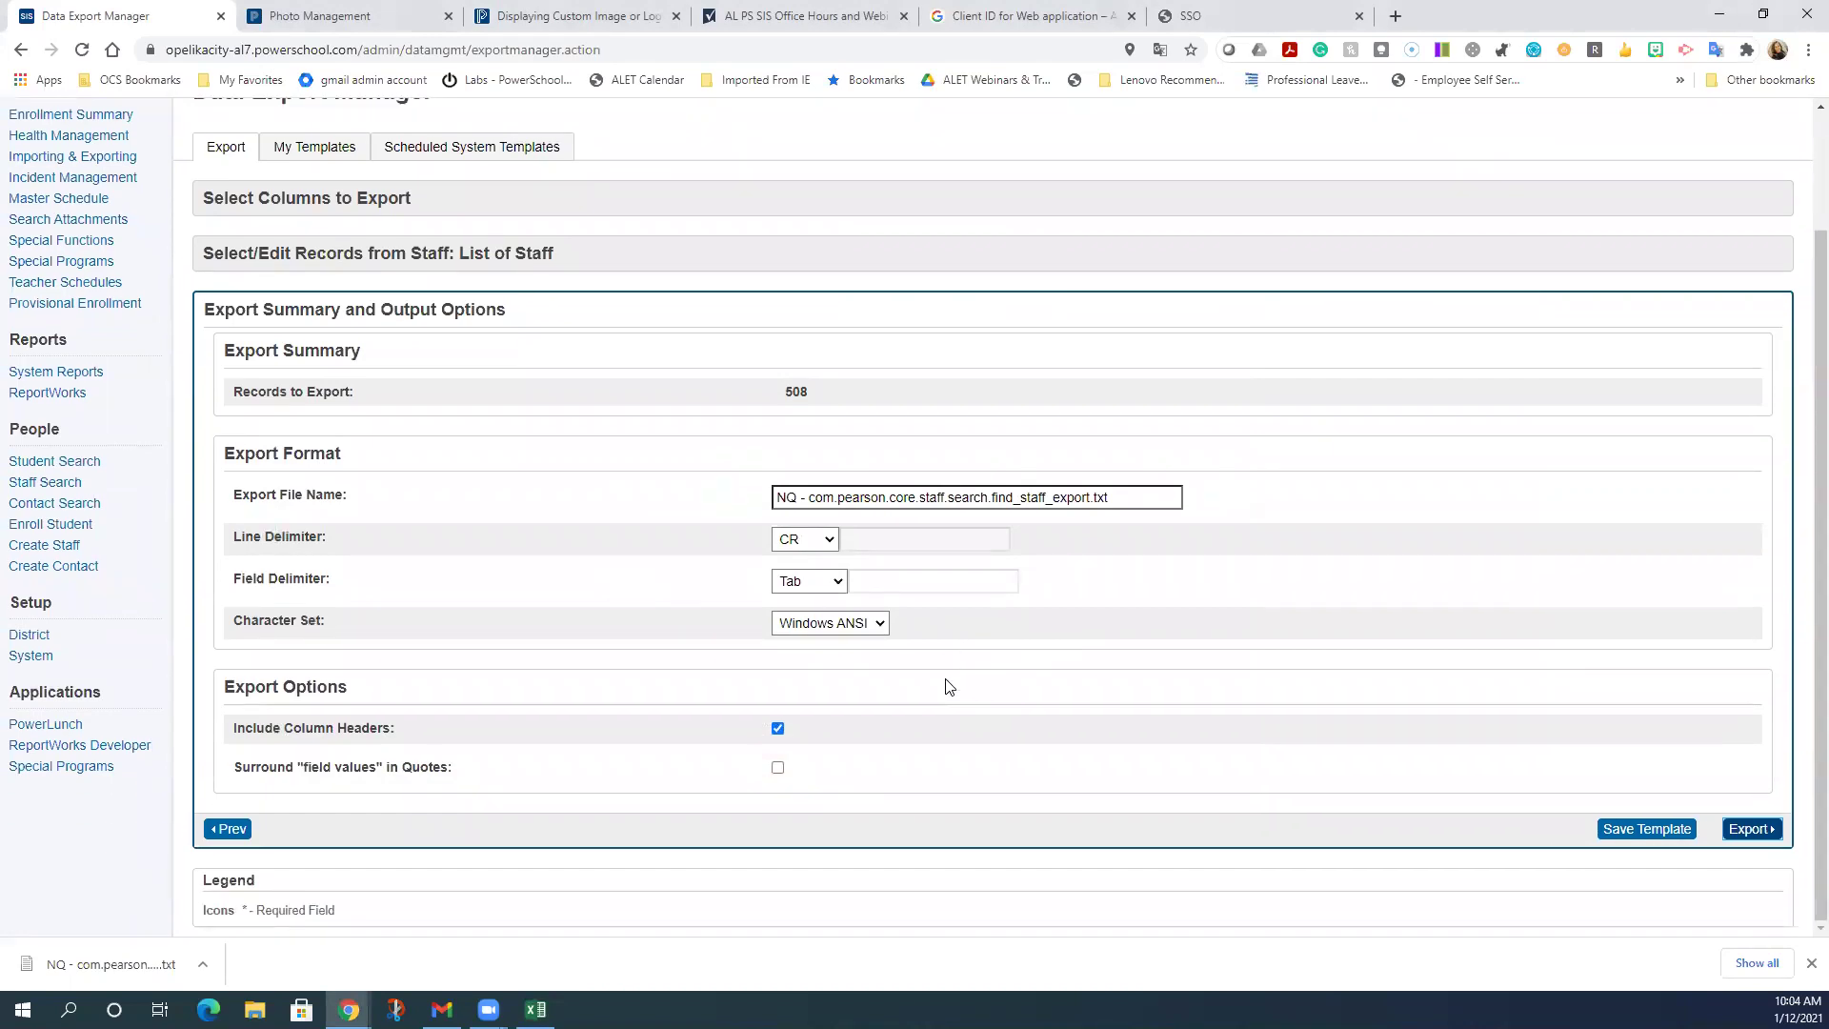
scroll(948, 687, up, 2)
scroll(901, 723, down, 1)
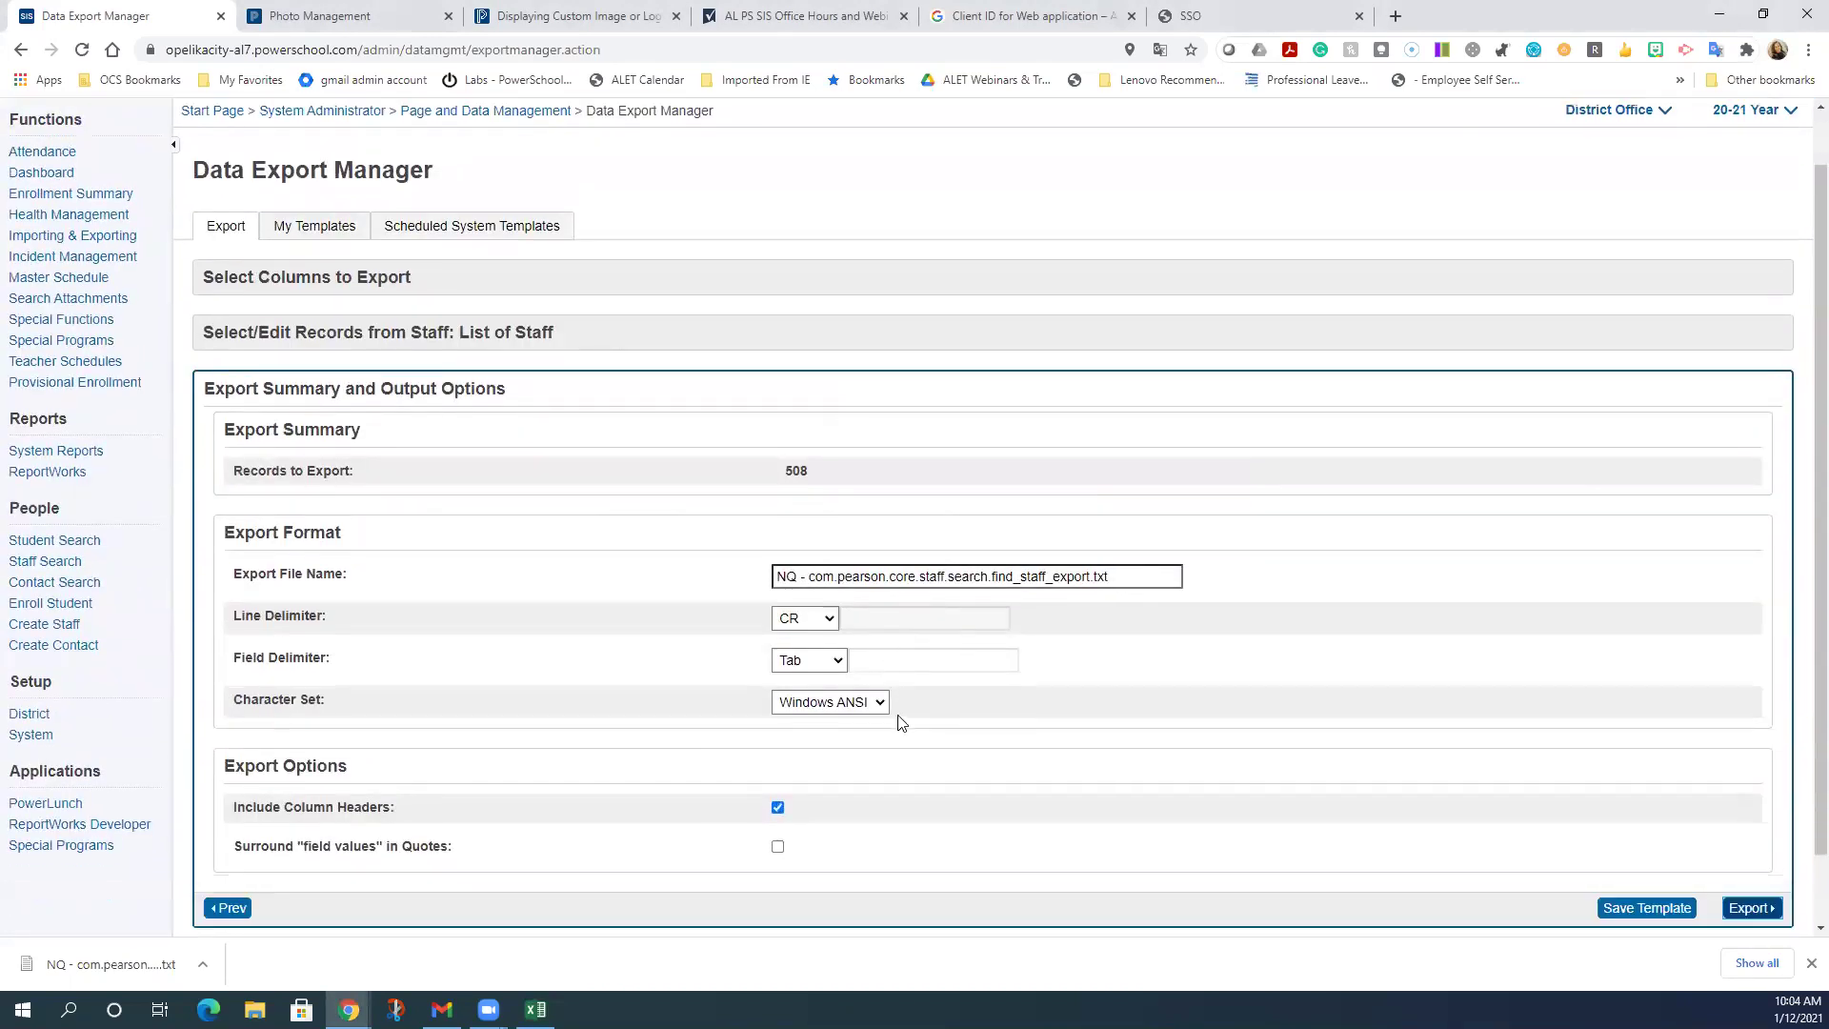
scroll(901, 723, down, 1)
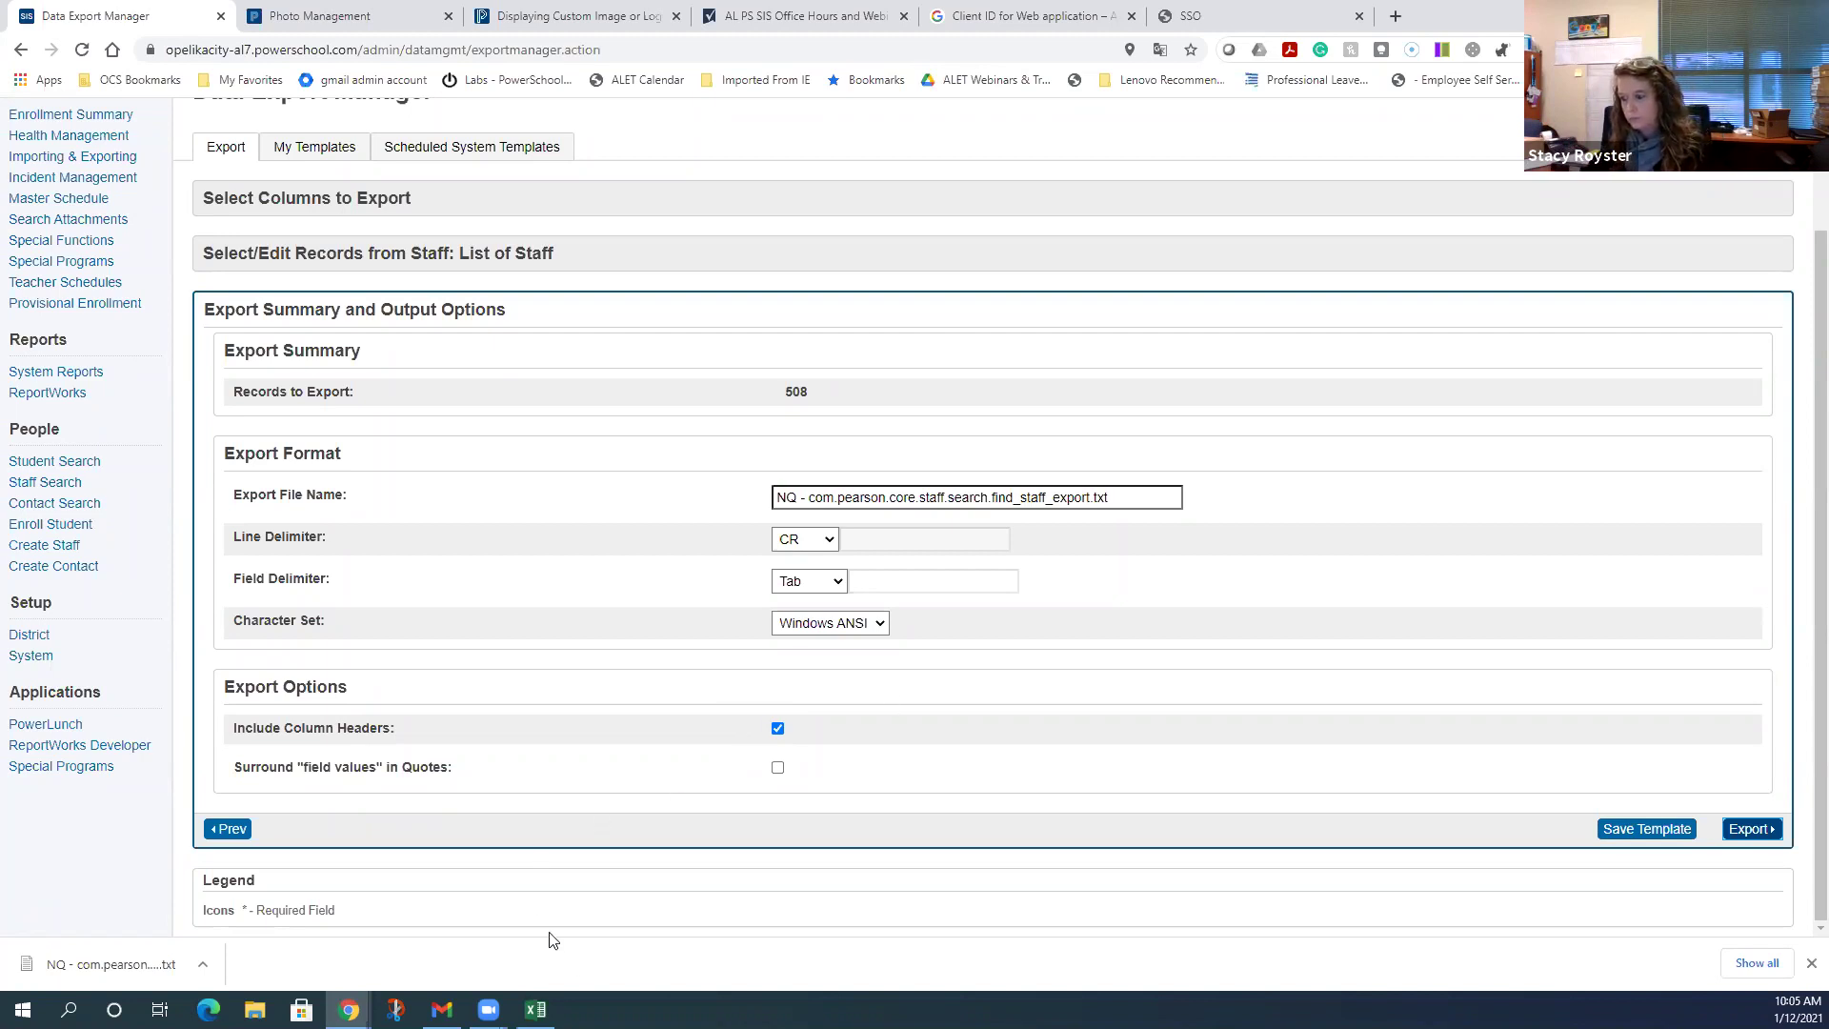
click(535, 1010)
- Create a blank workbook and browse to the Downloads folder to open a file
click(751, 371)
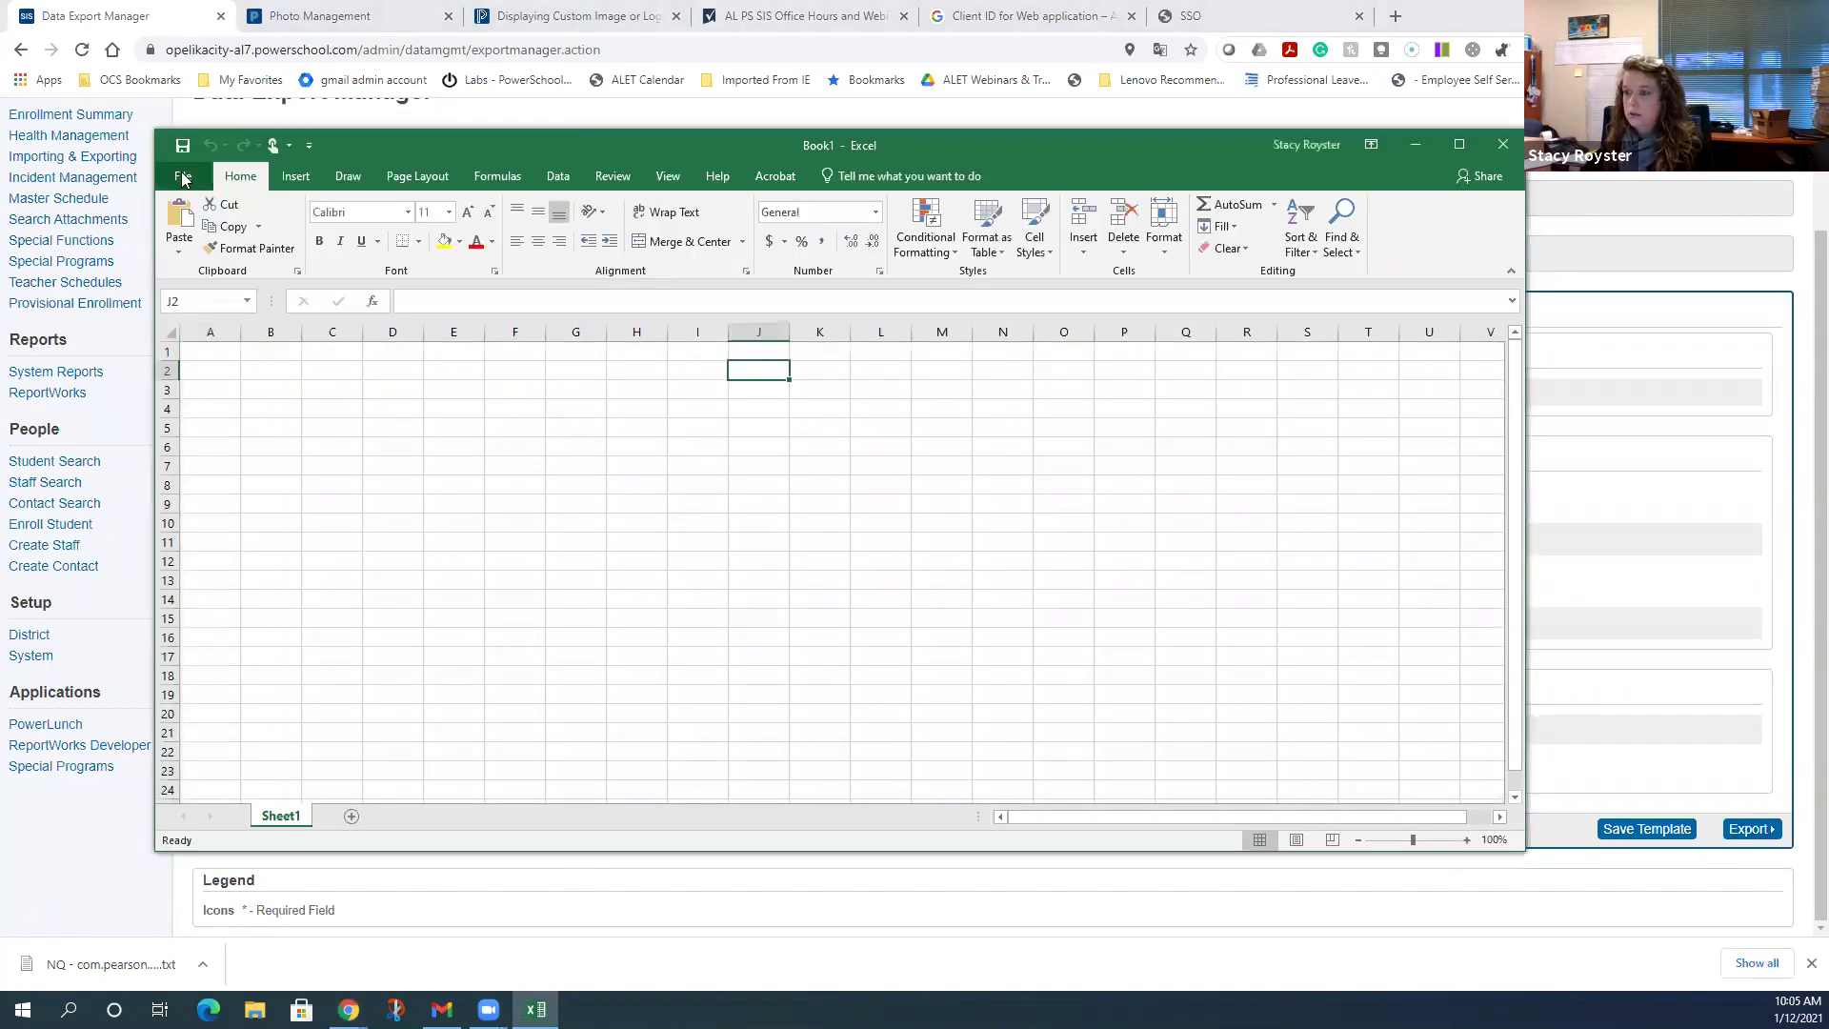
click(186, 177)
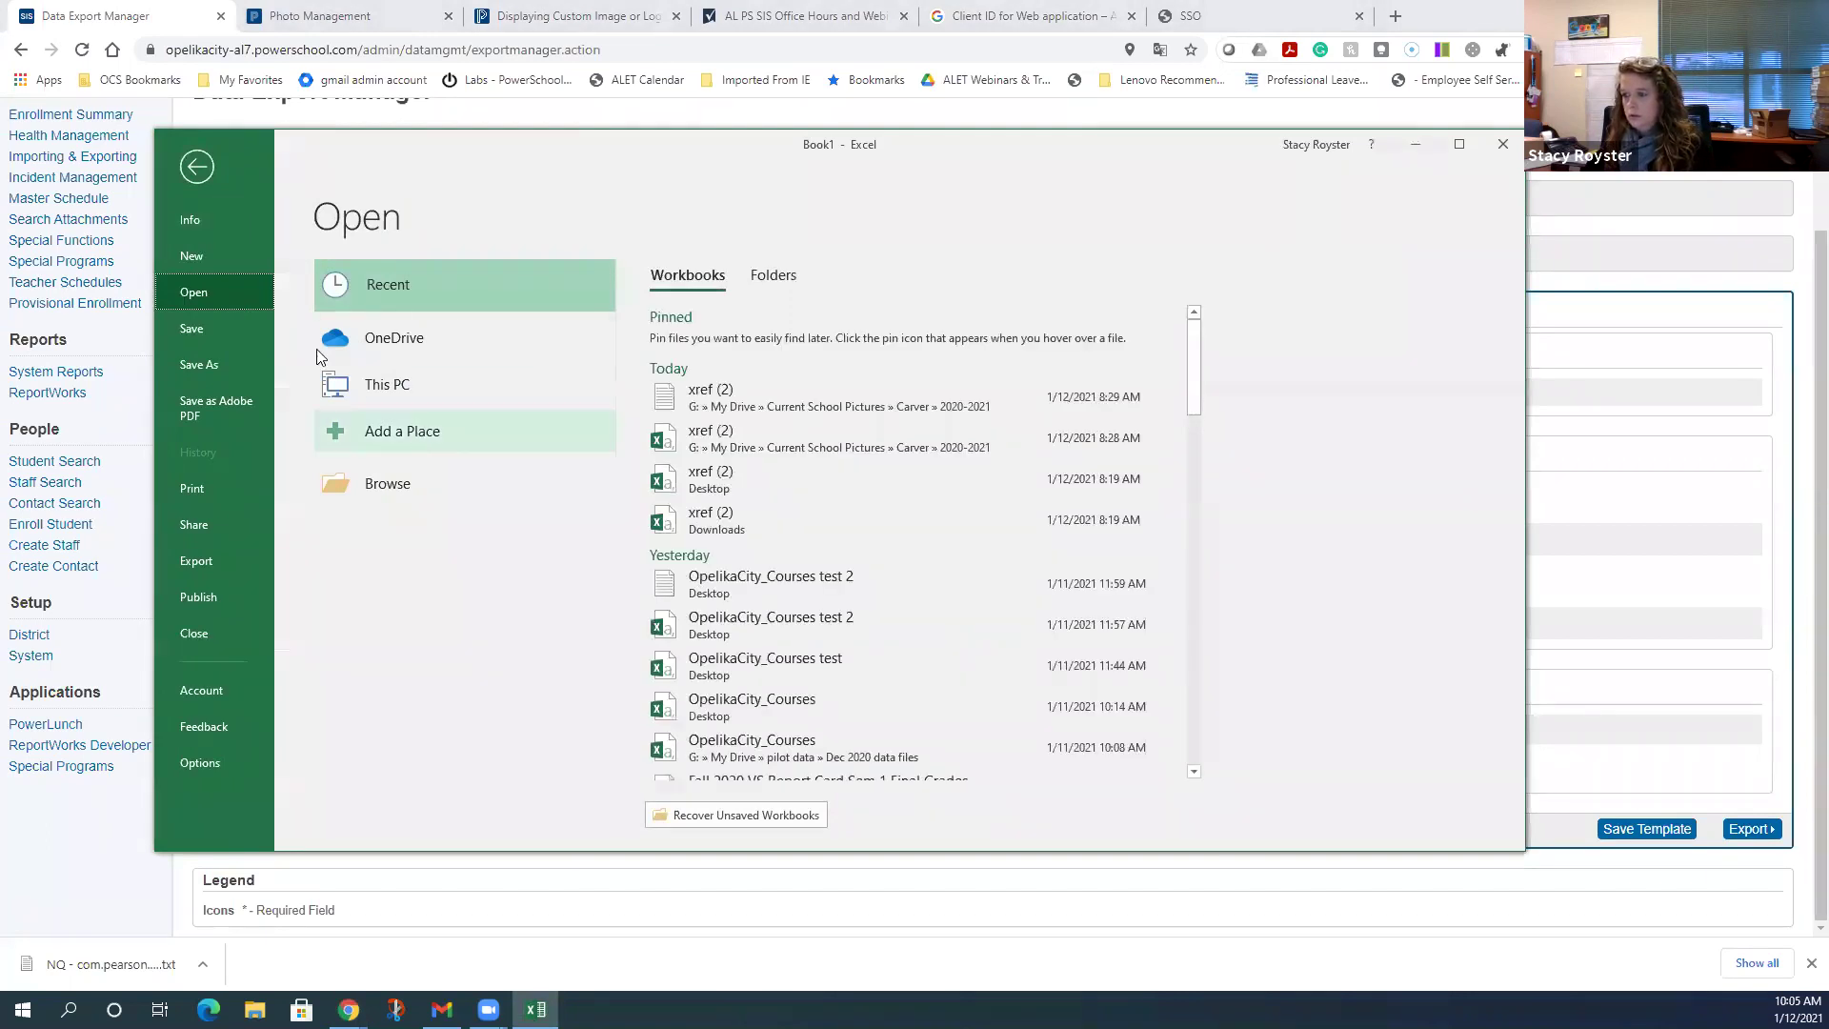
click(425, 487)
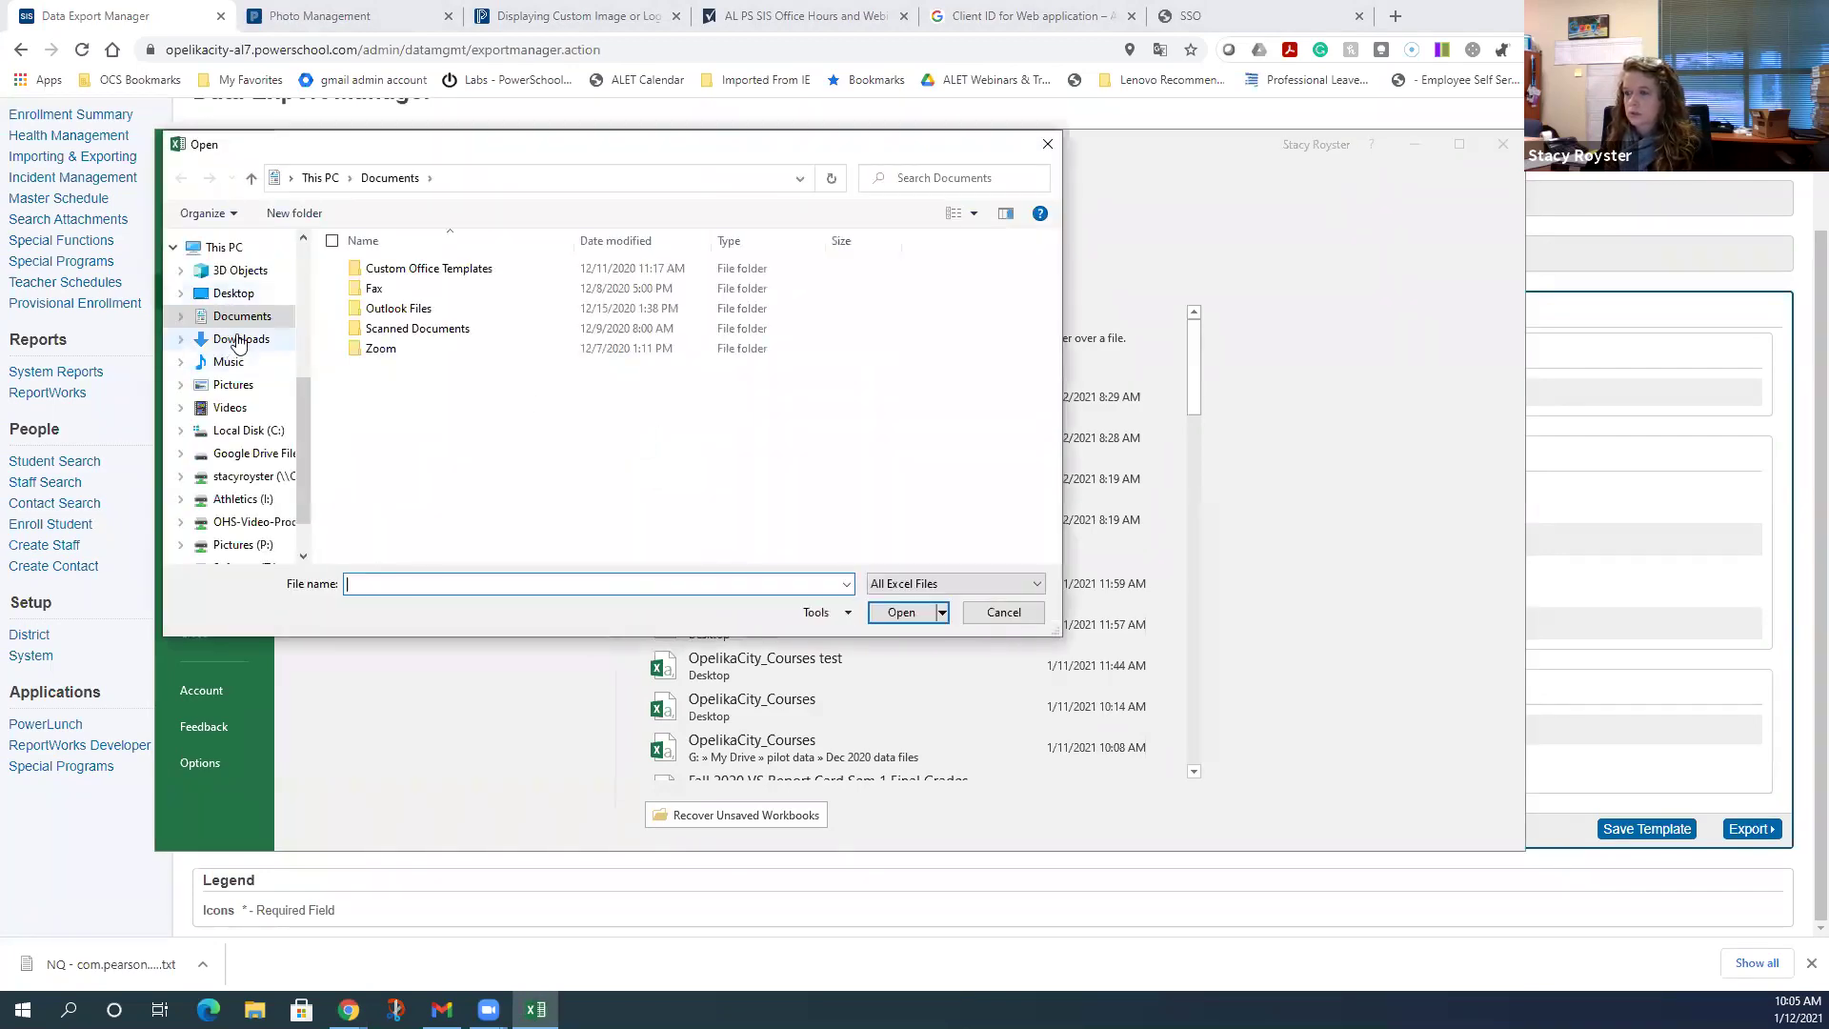
click(238, 342)
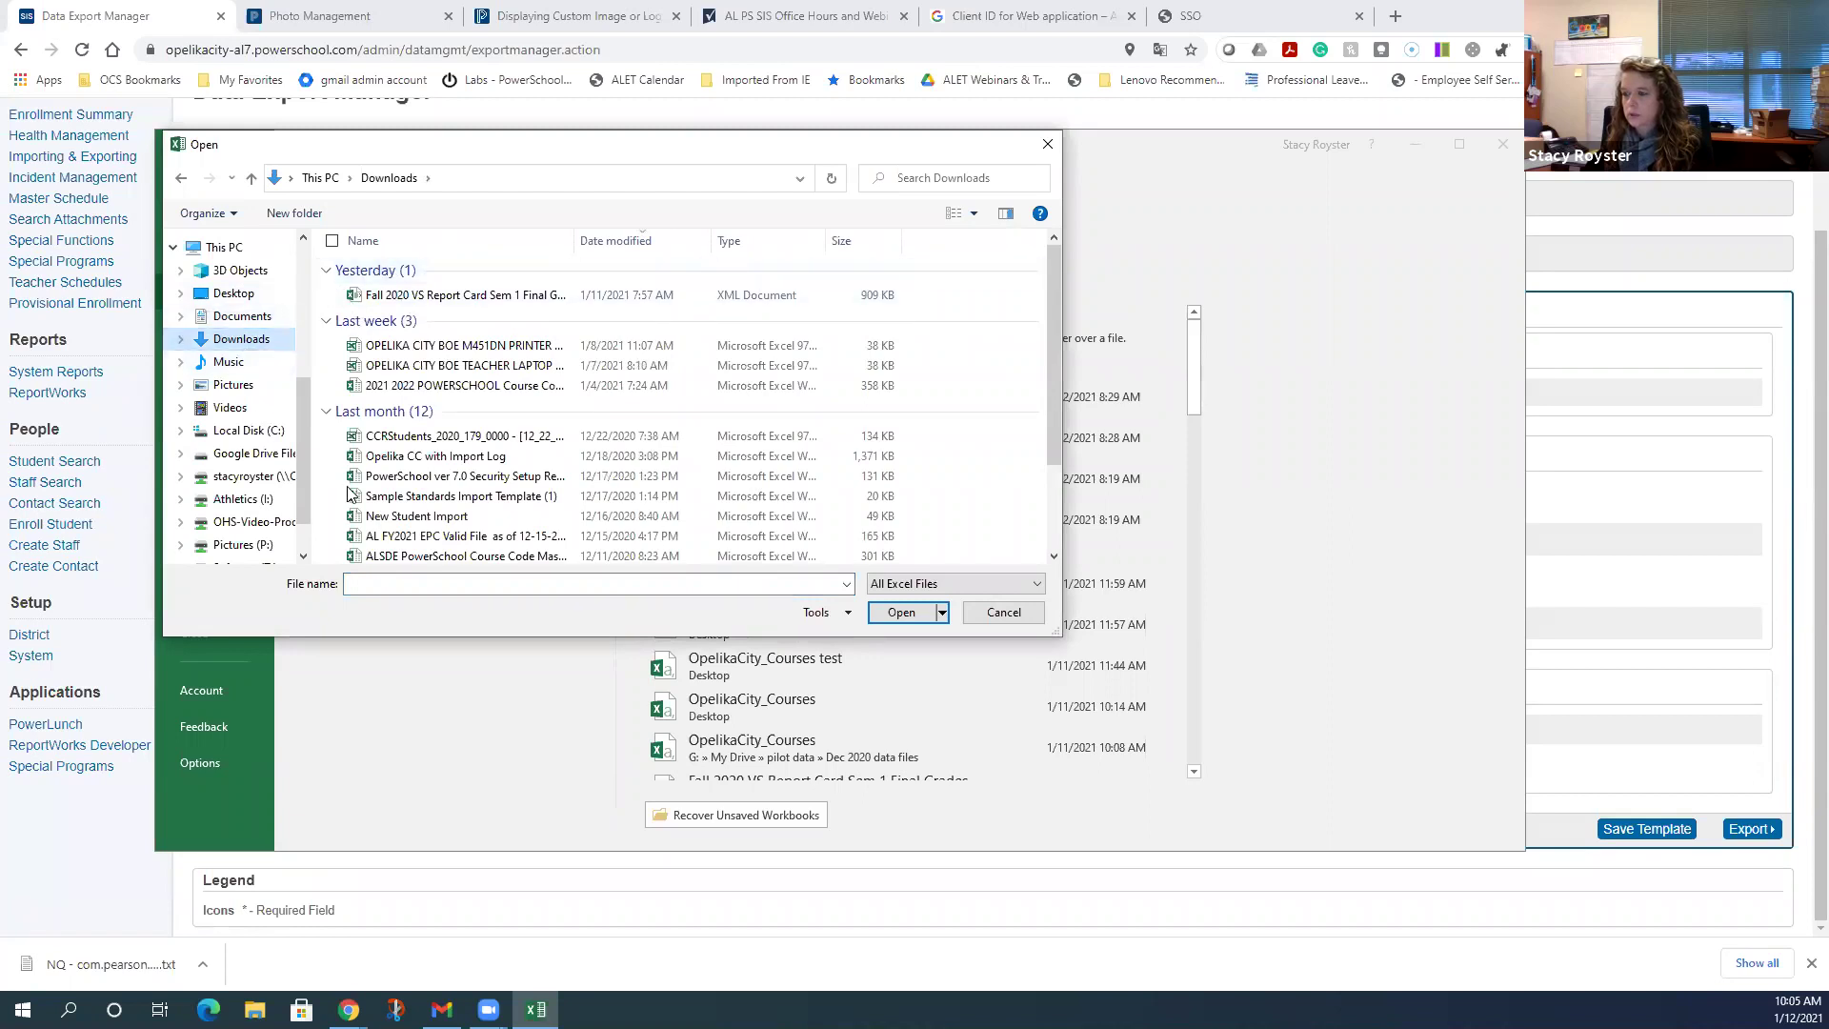
- Show All Files, newest first, and open the downloaded staff export text file
click(630, 241)
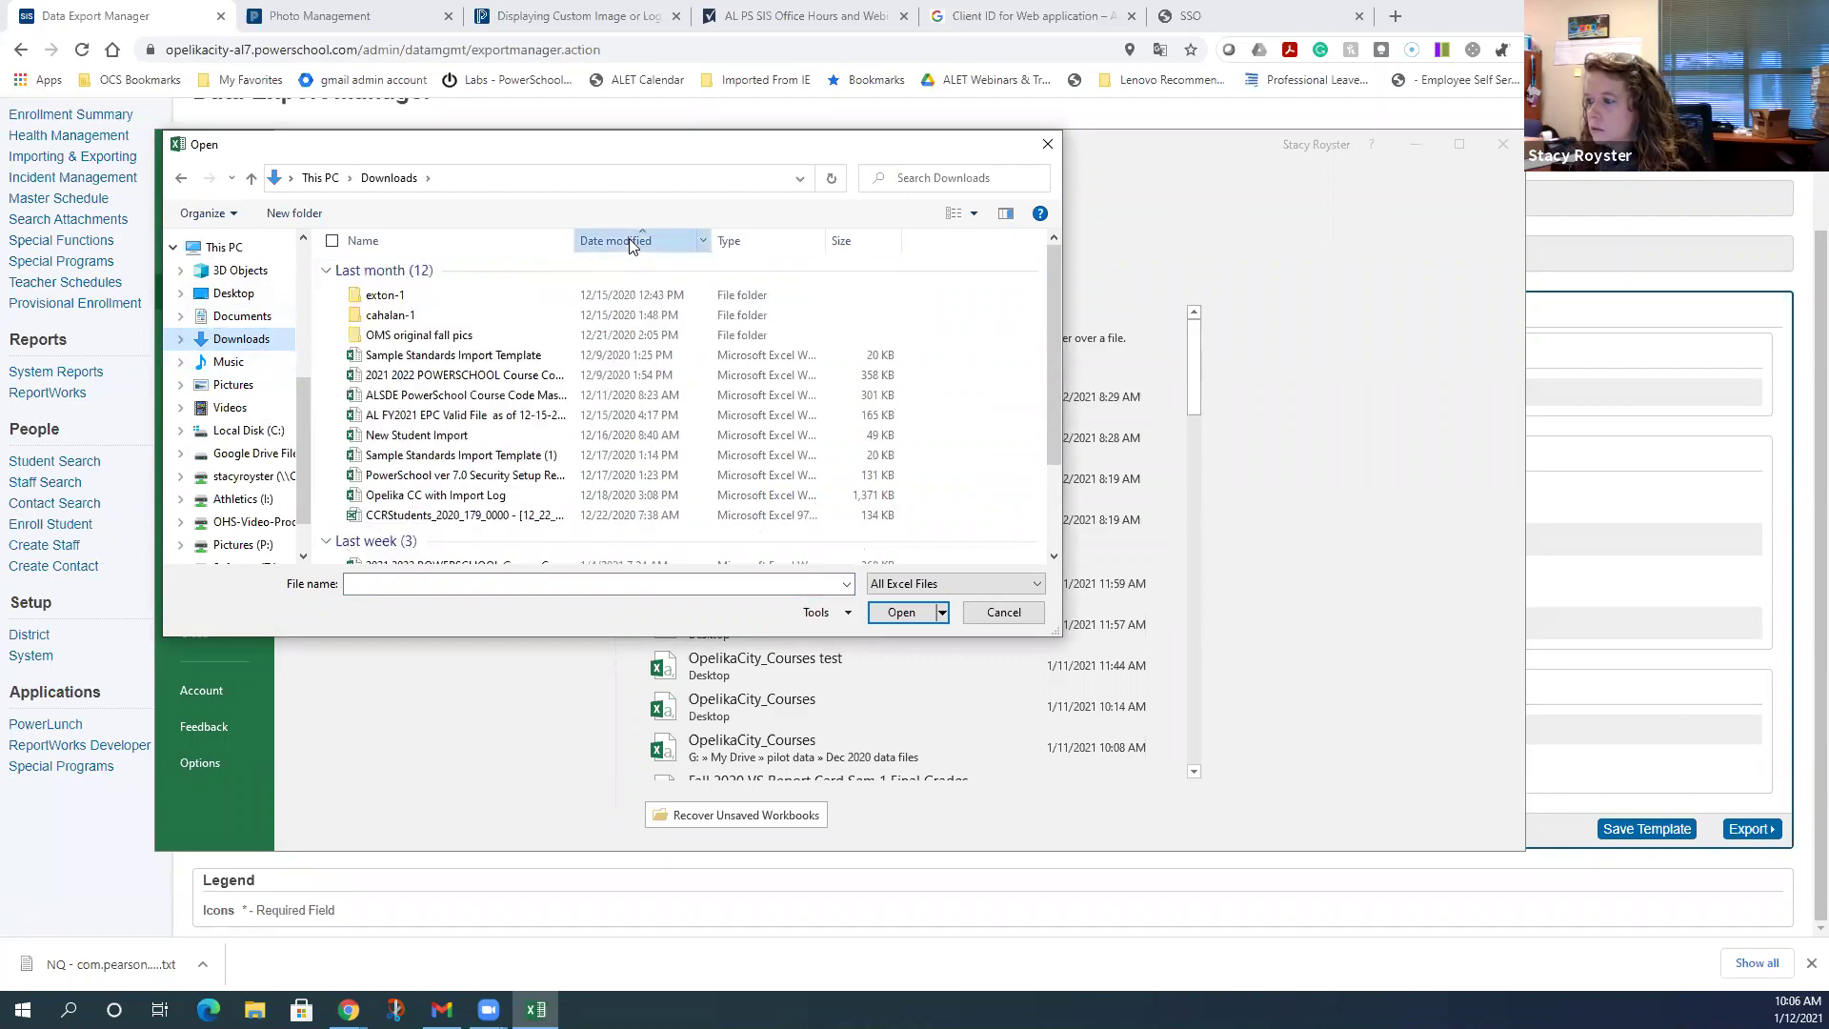
click(629, 241)
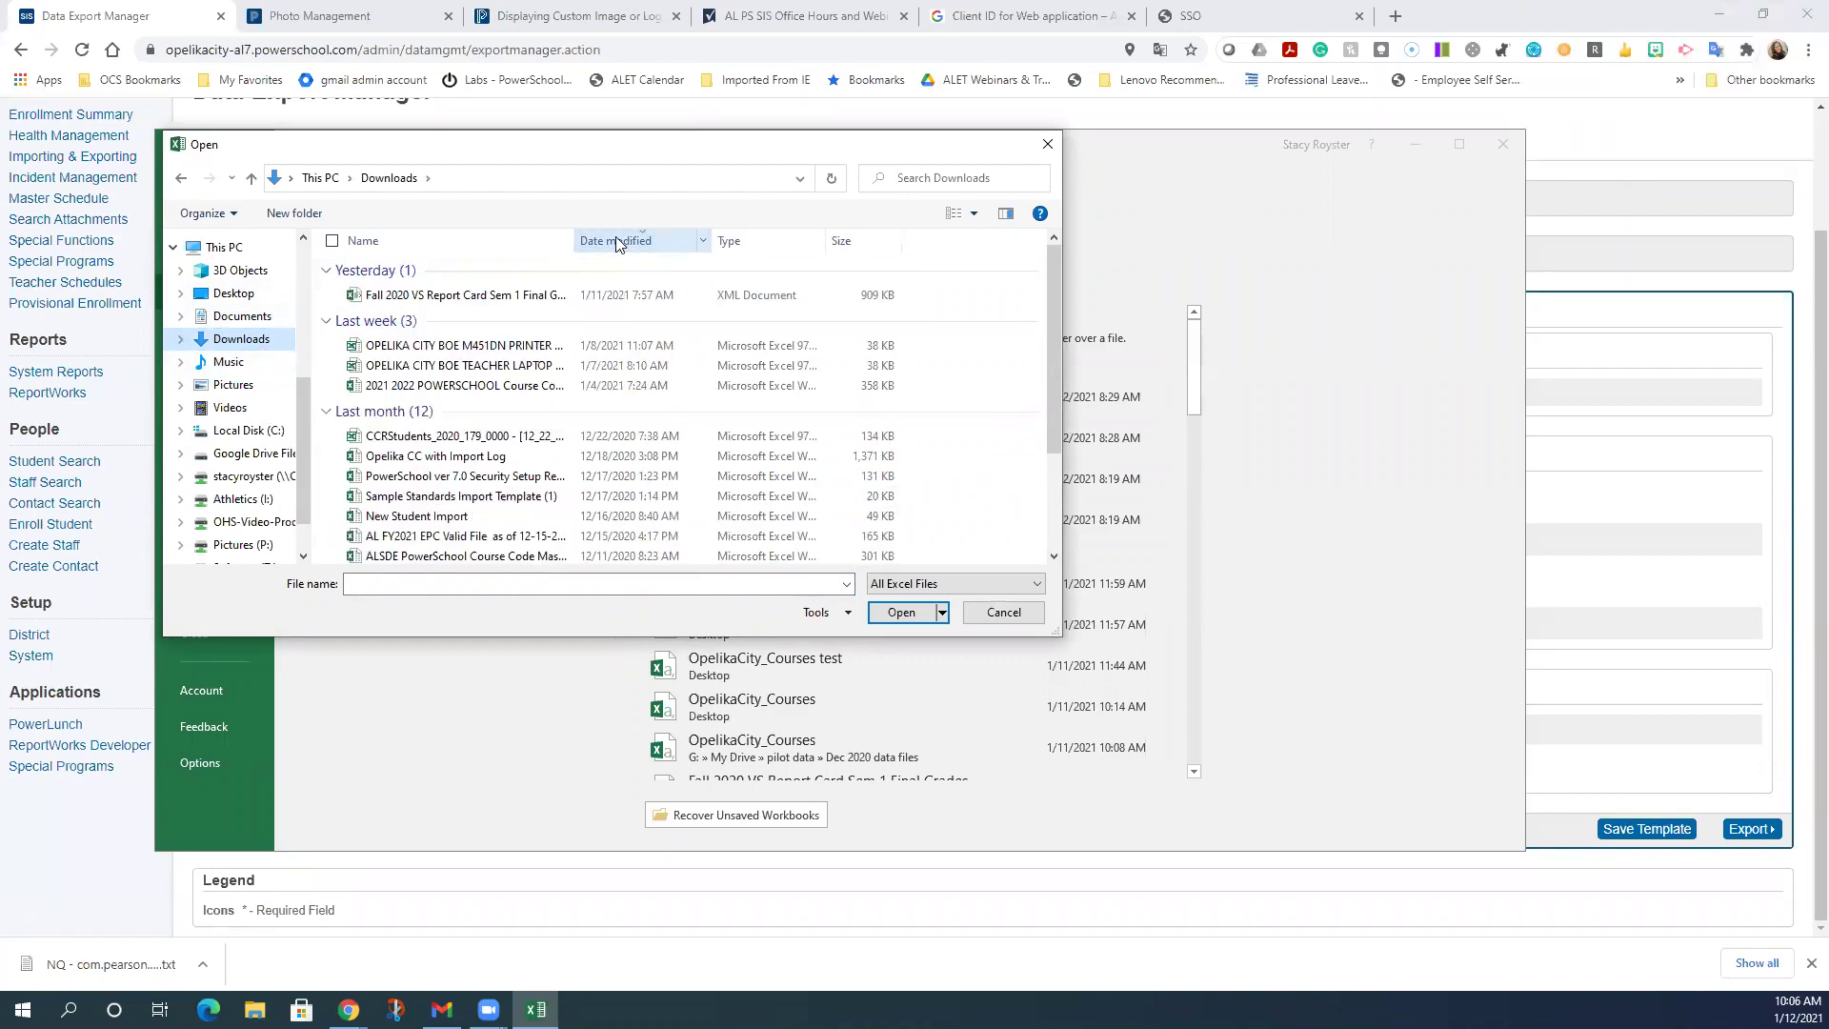
click(964, 585)
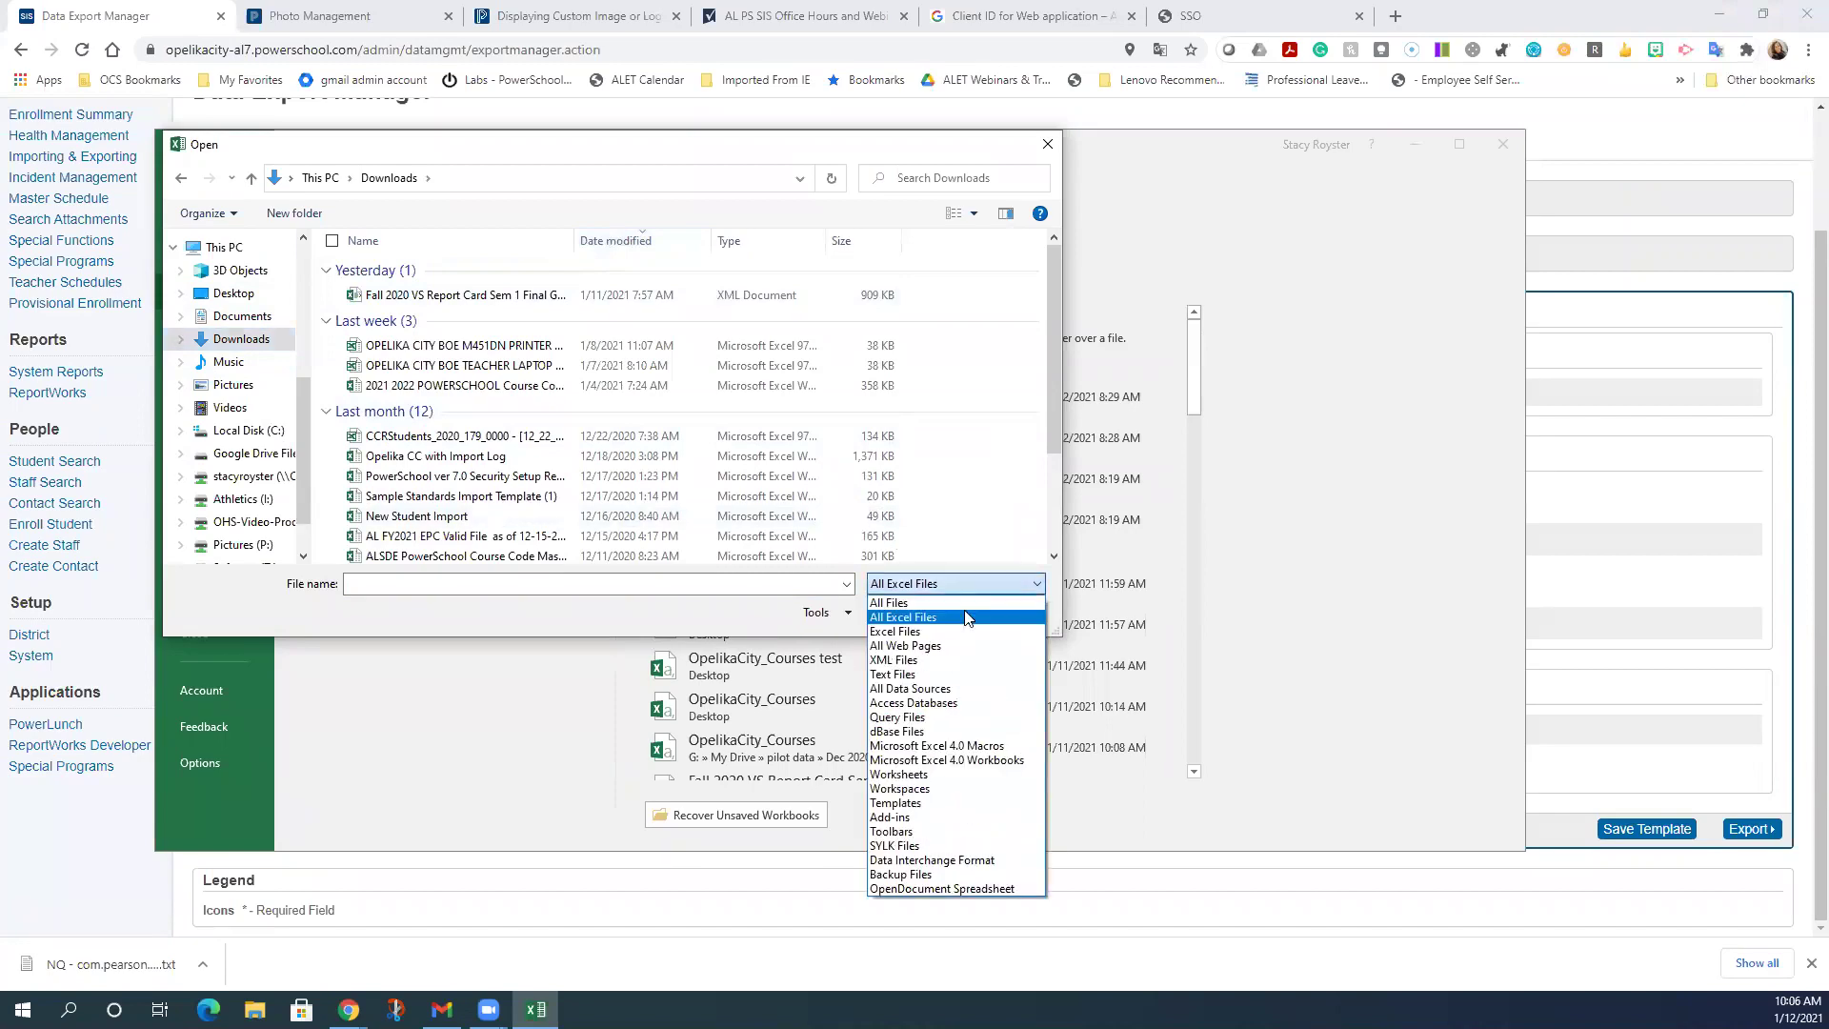
click(964, 603)
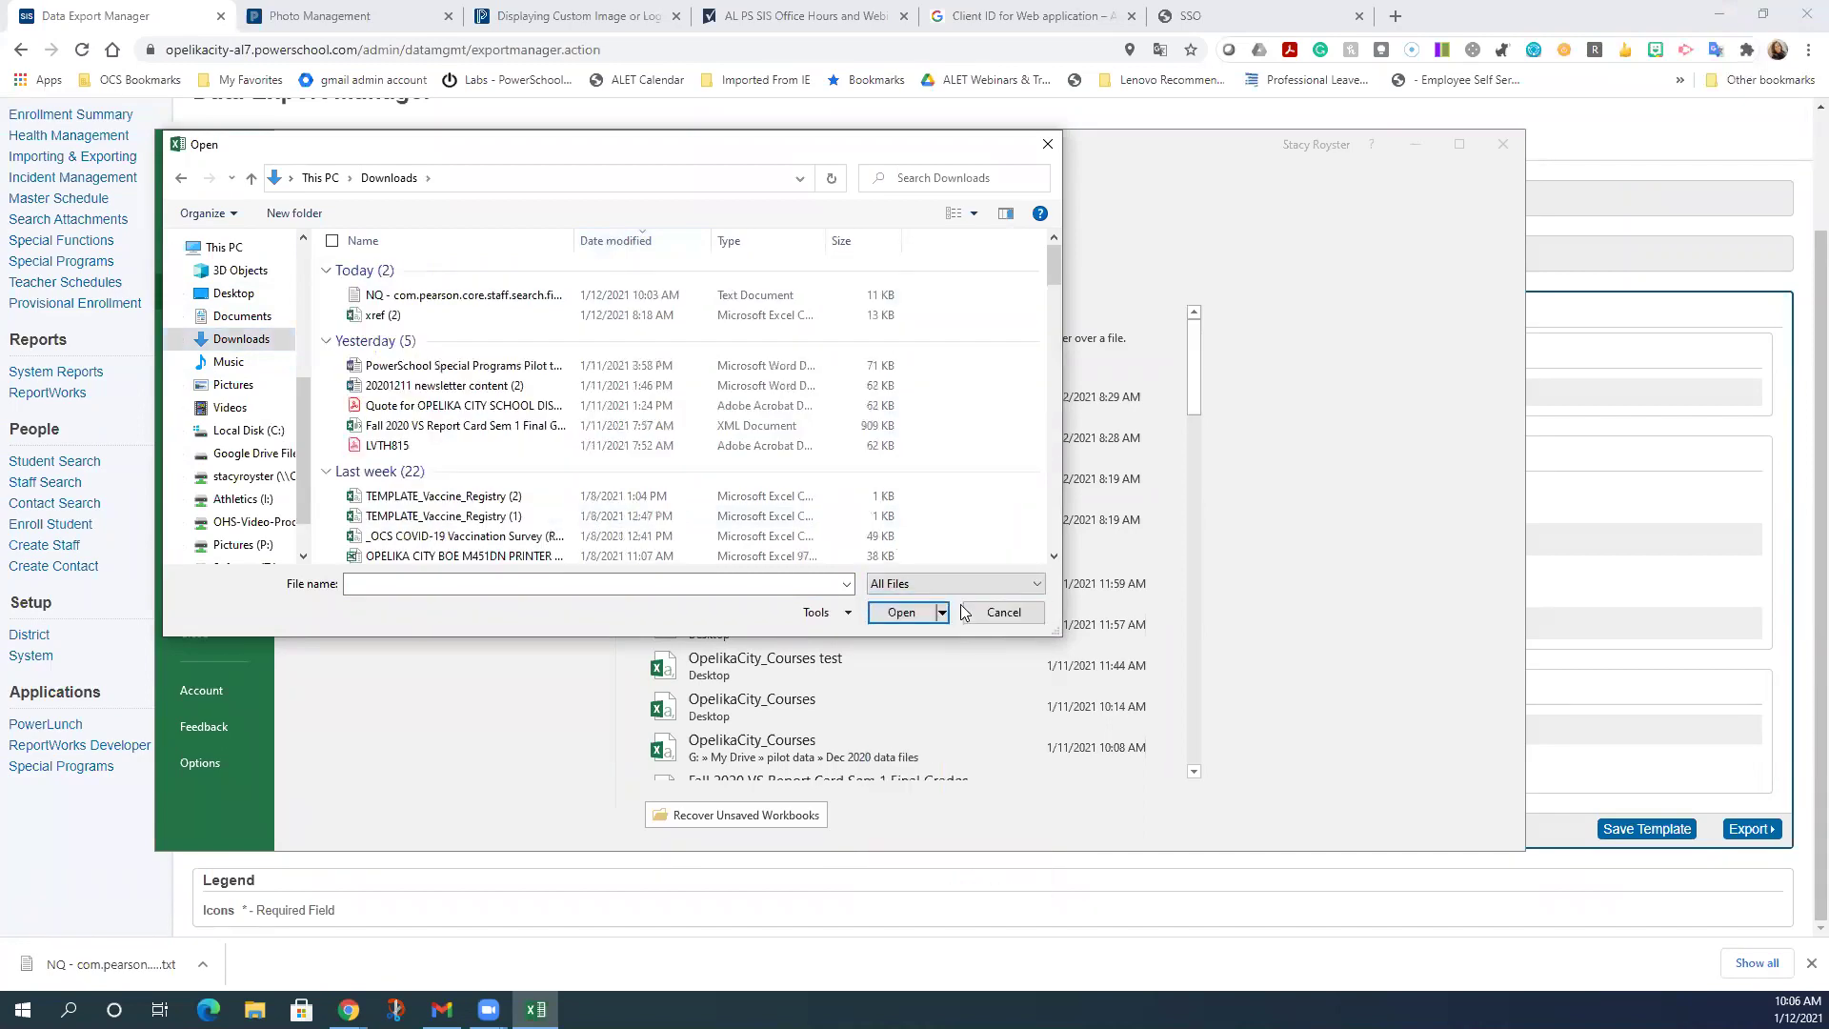
click(533, 295)
click(898, 612)
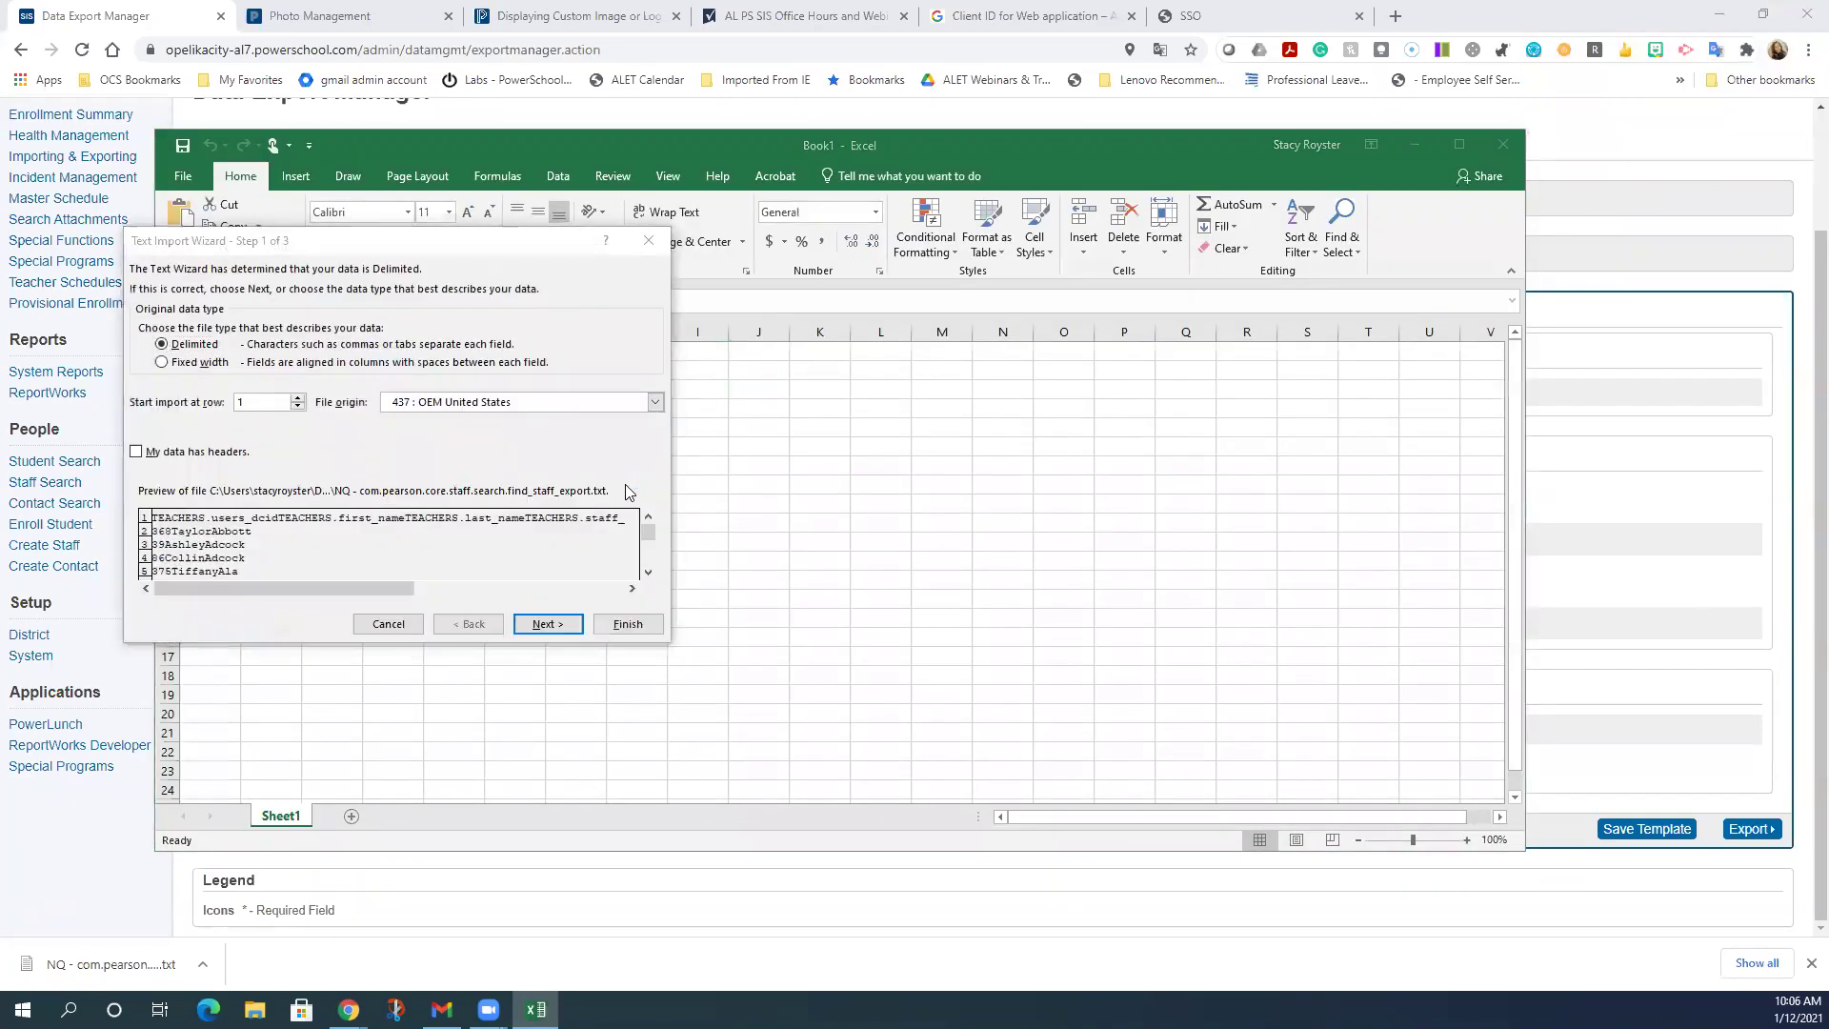
- Import the text file through the Text Import Wizard with 'My data has headers' checked
click(136, 453)
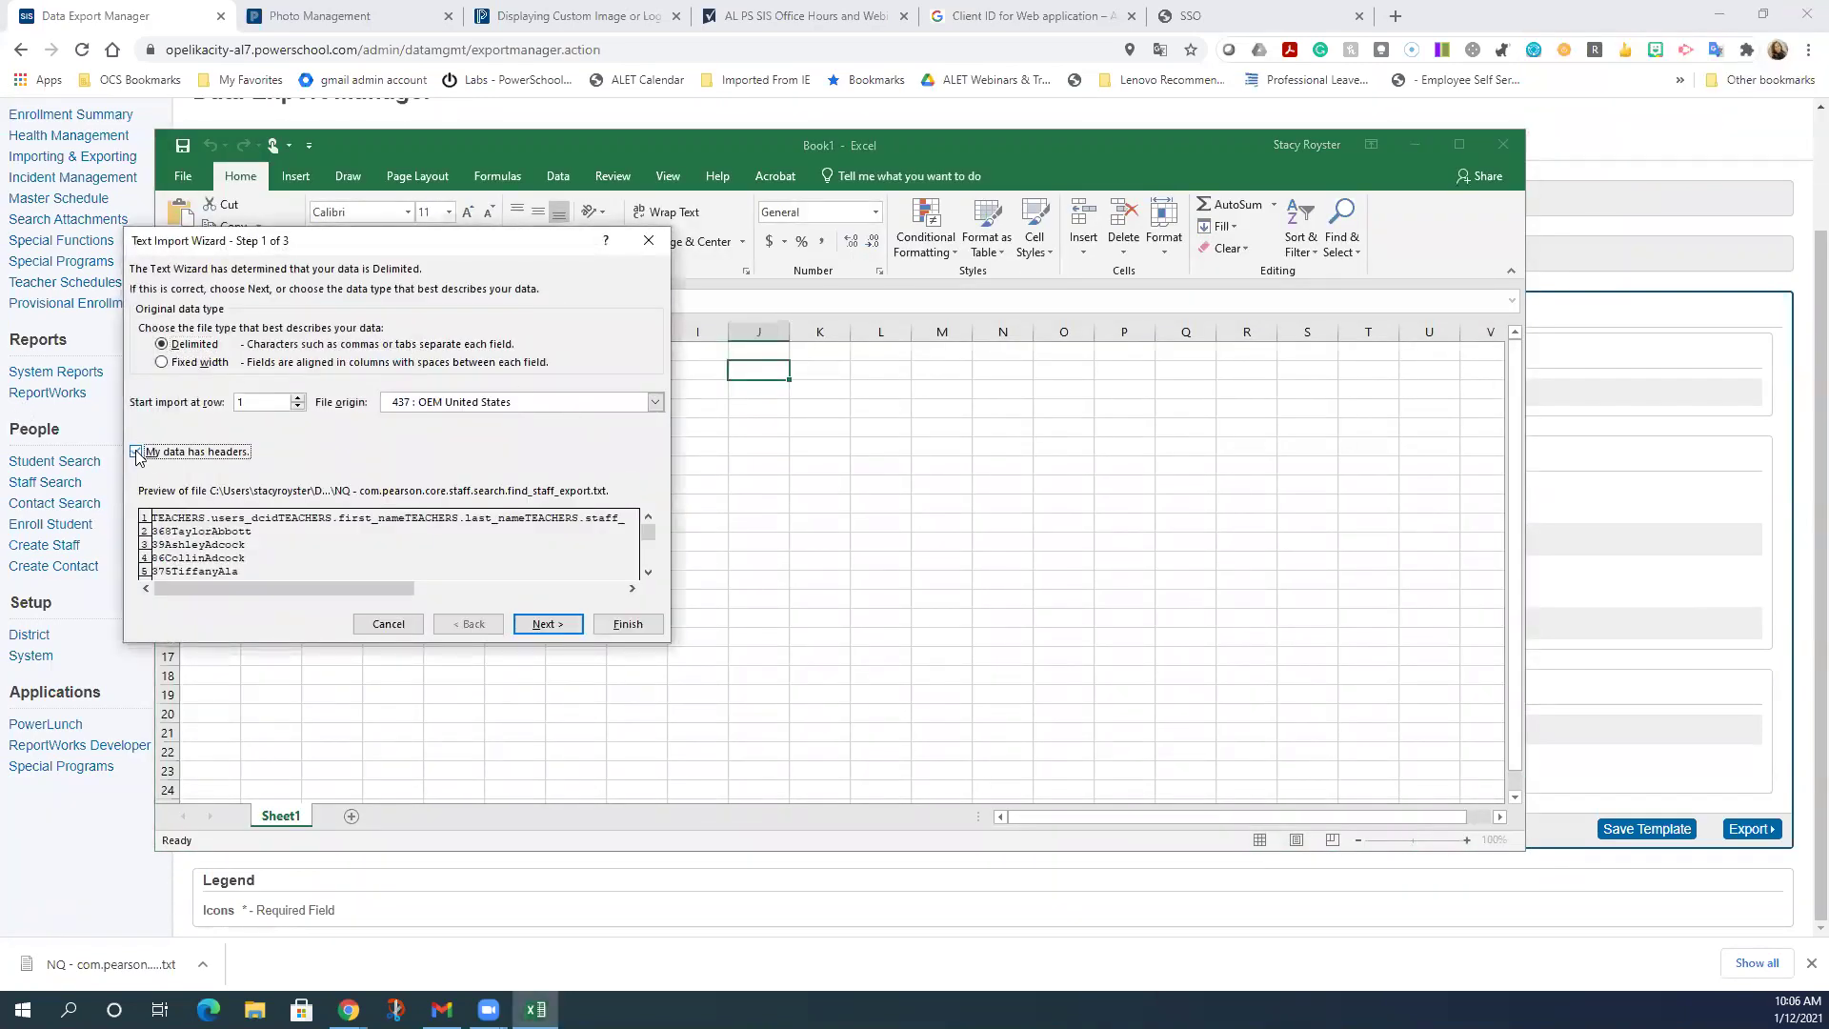
click(546, 624)
click(546, 624)
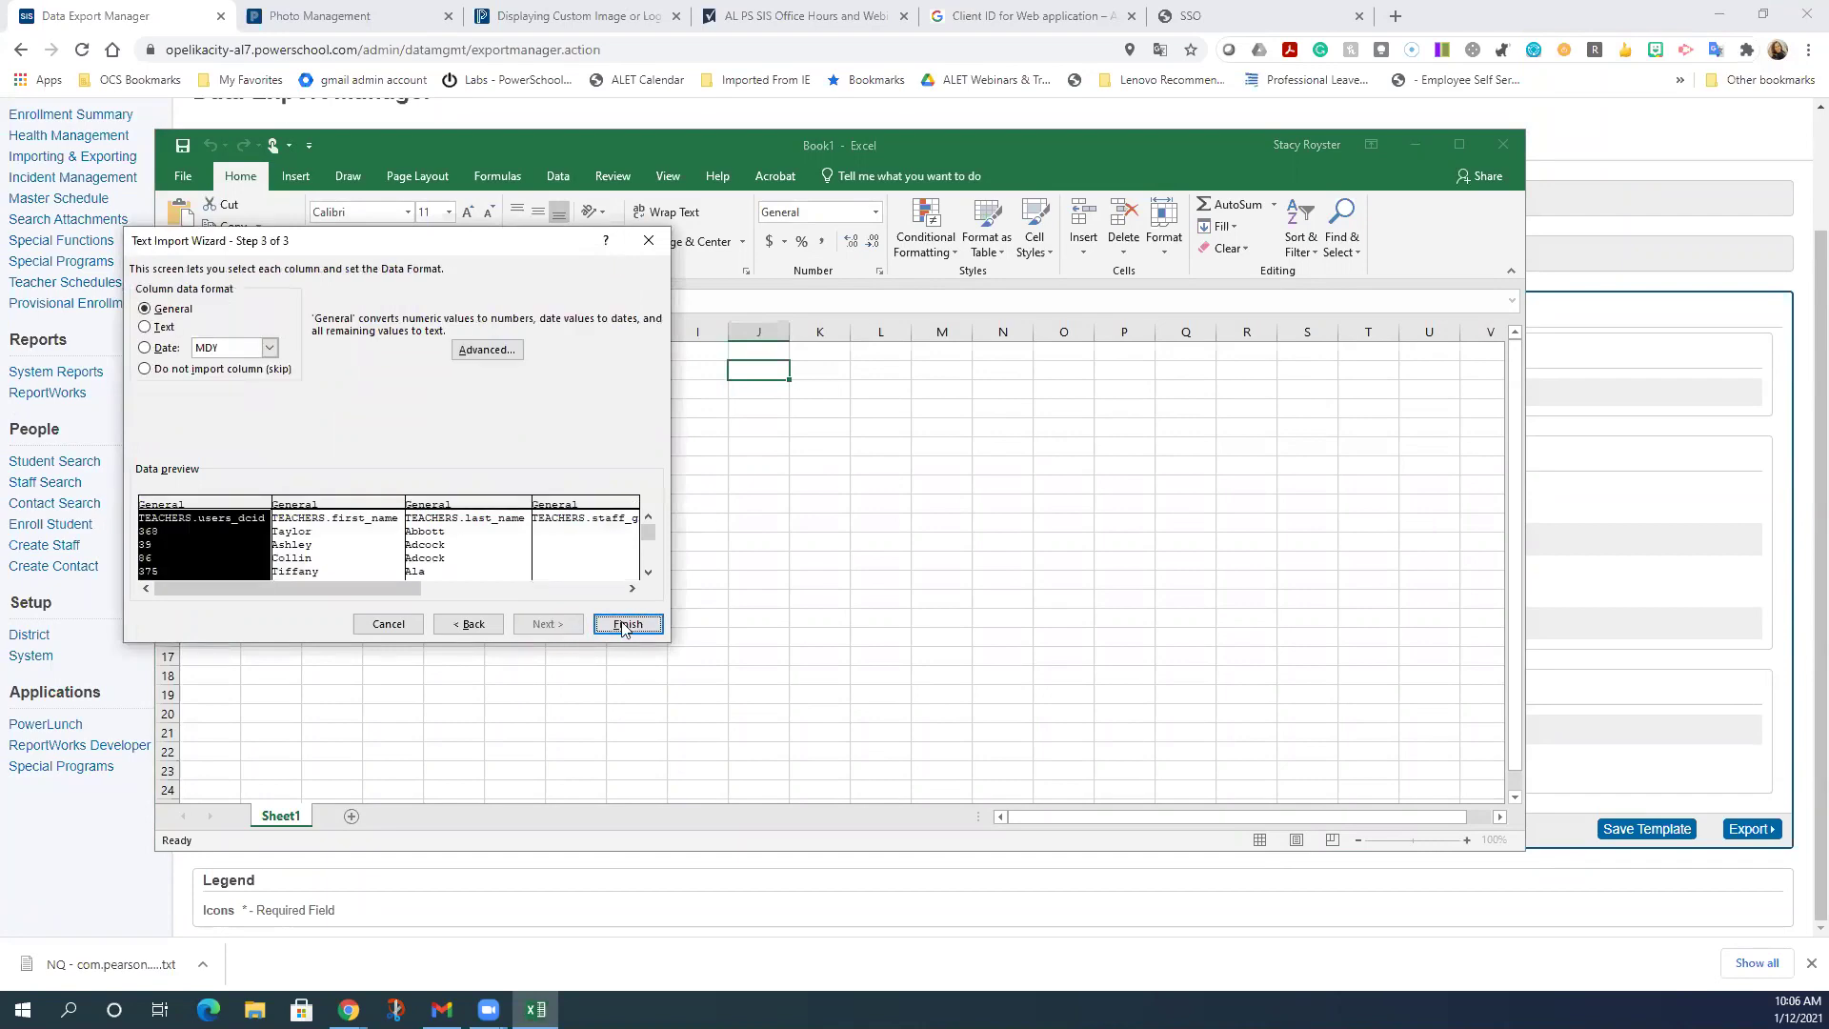
click(624, 625)
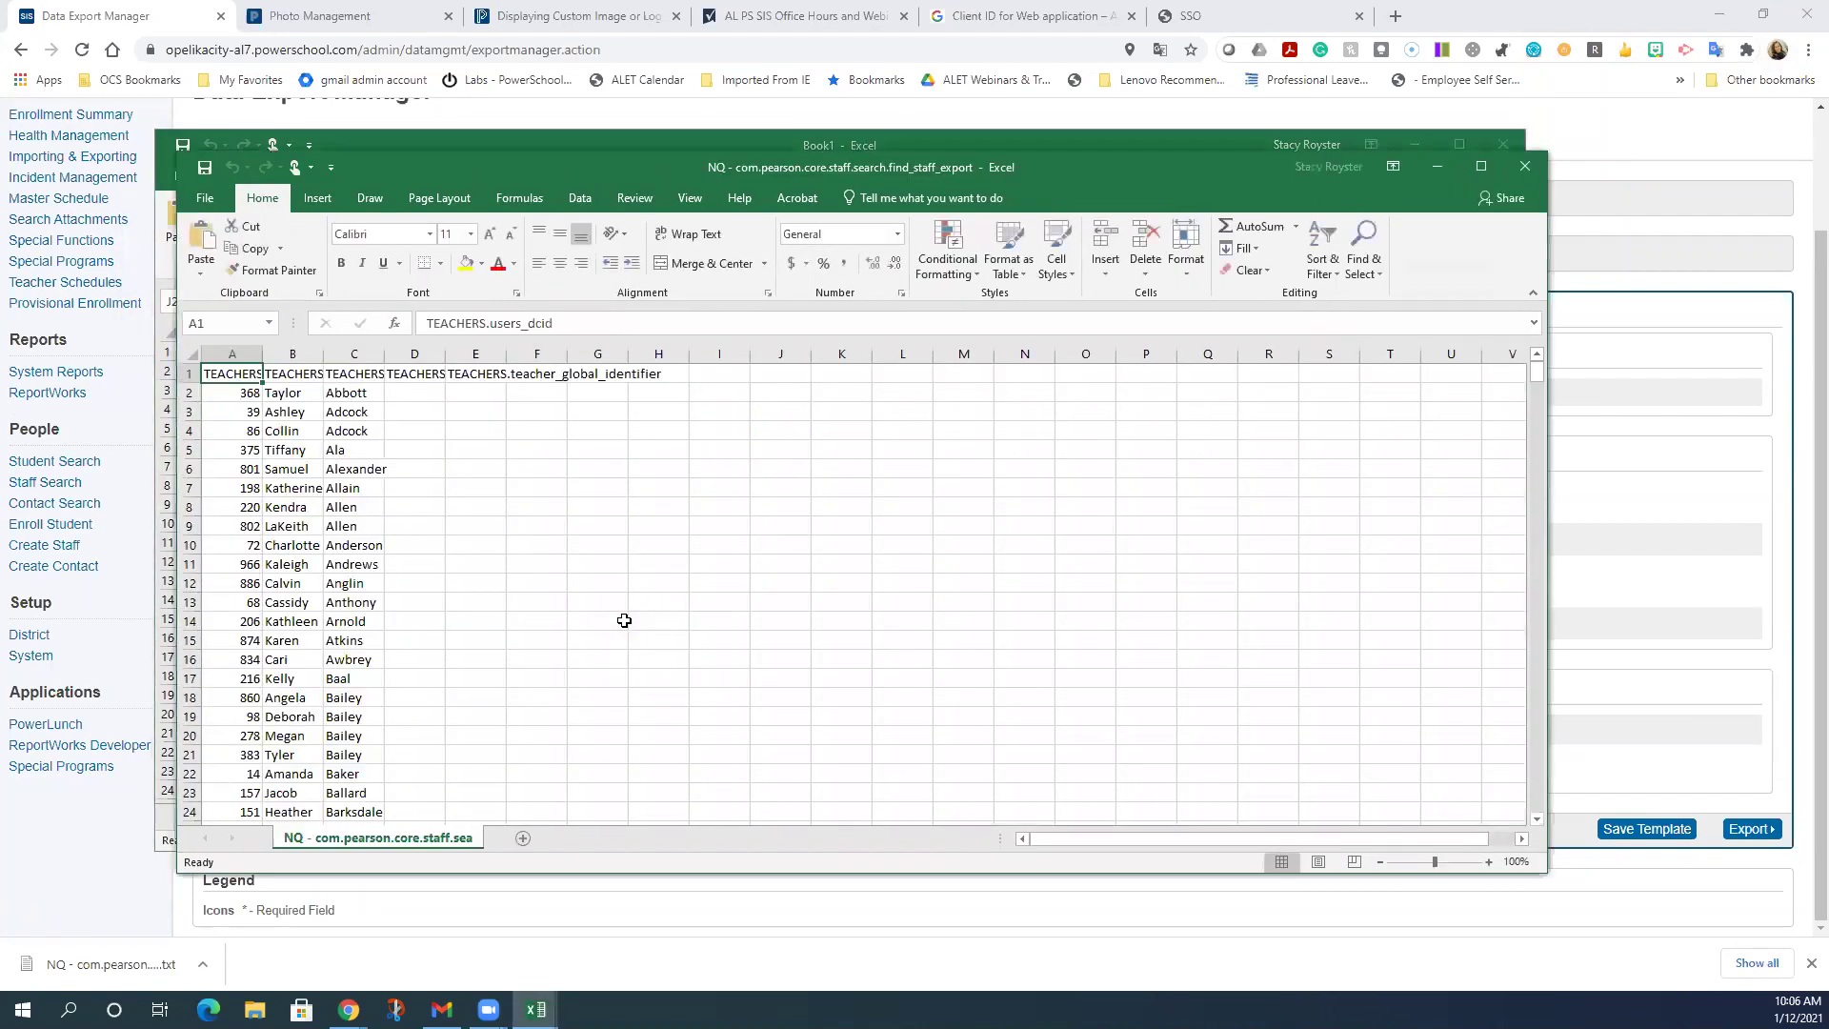
- AutoFit every column's width to its contents across the whole sheet
click(192, 354)
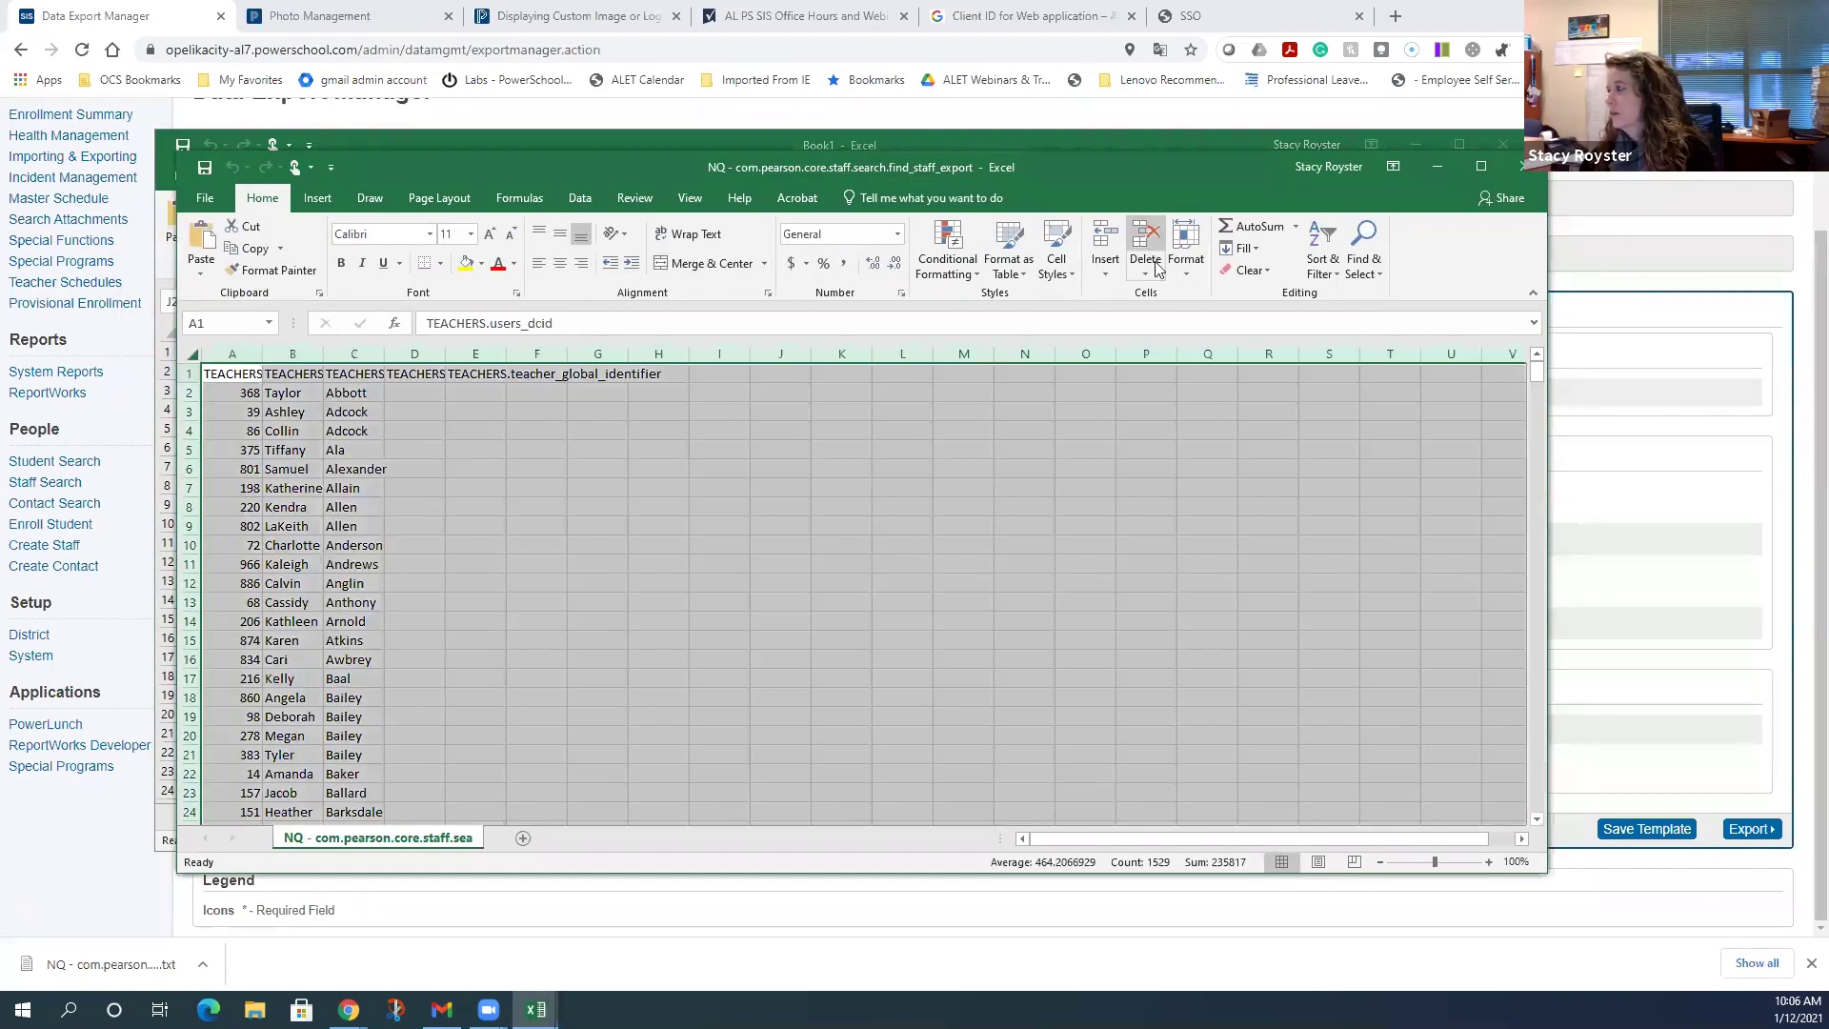
click(1186, 250)
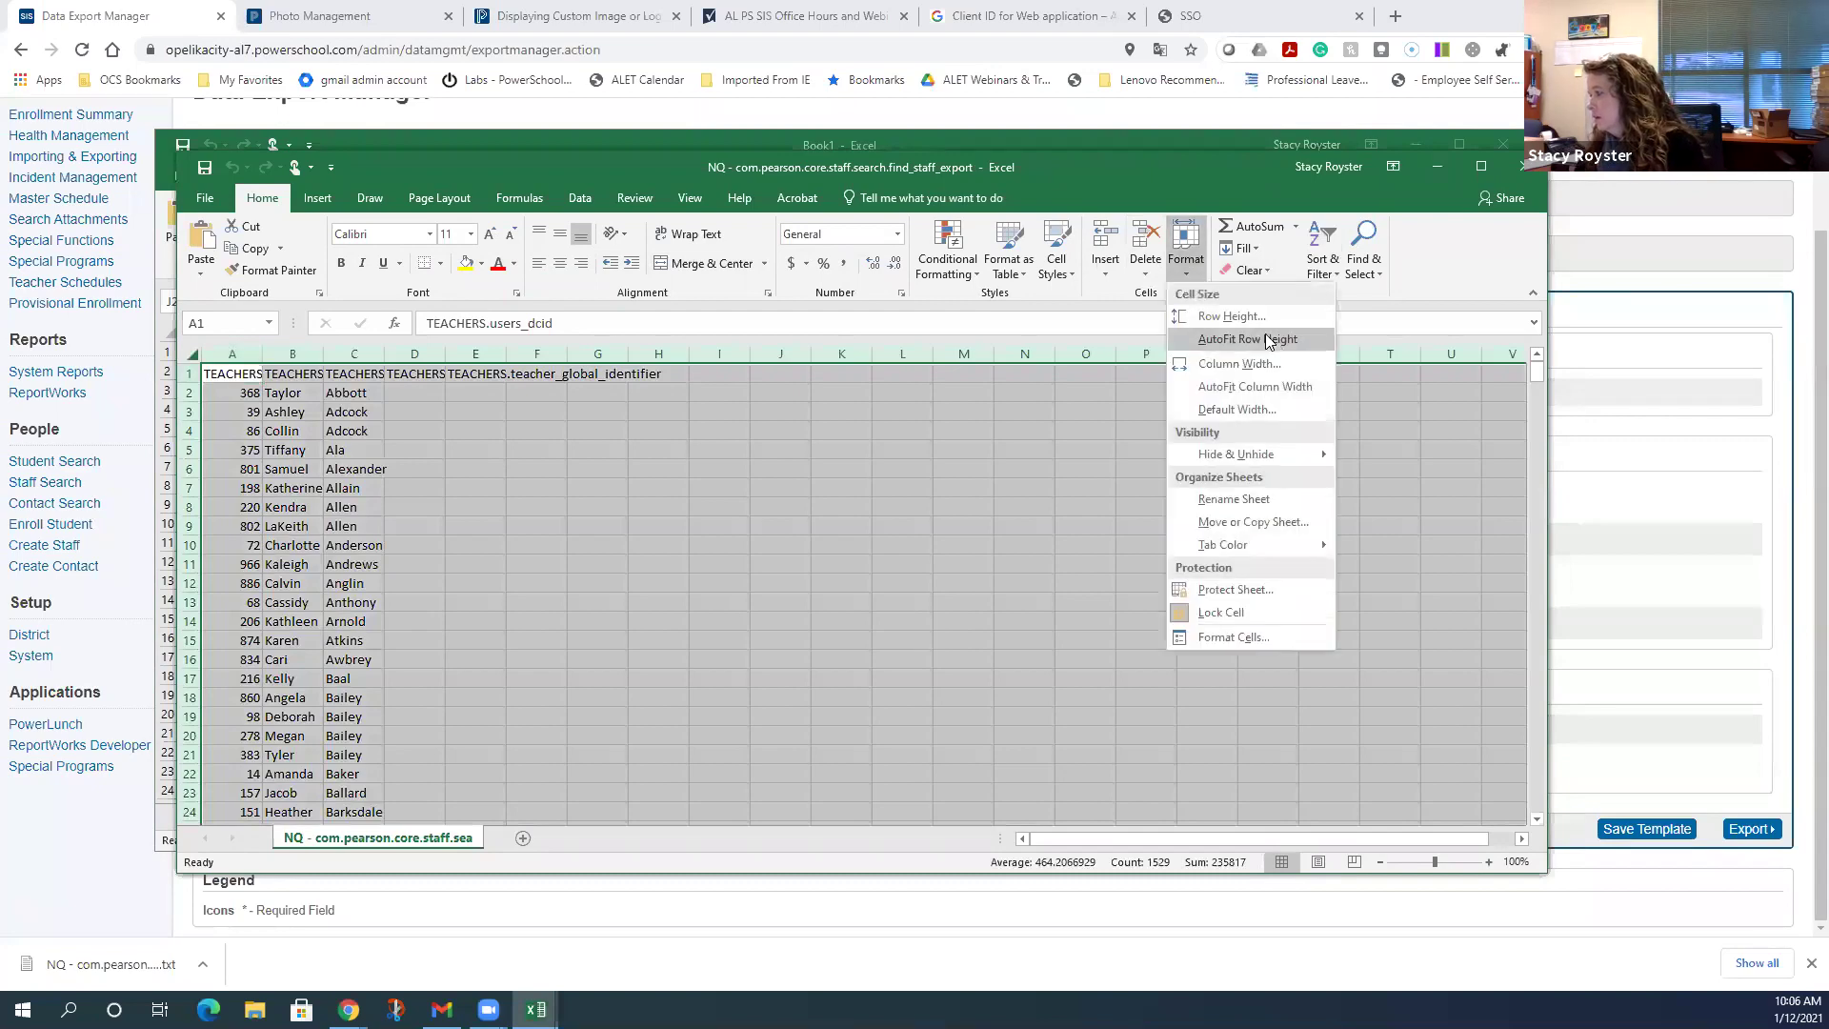
click(1279, 395)
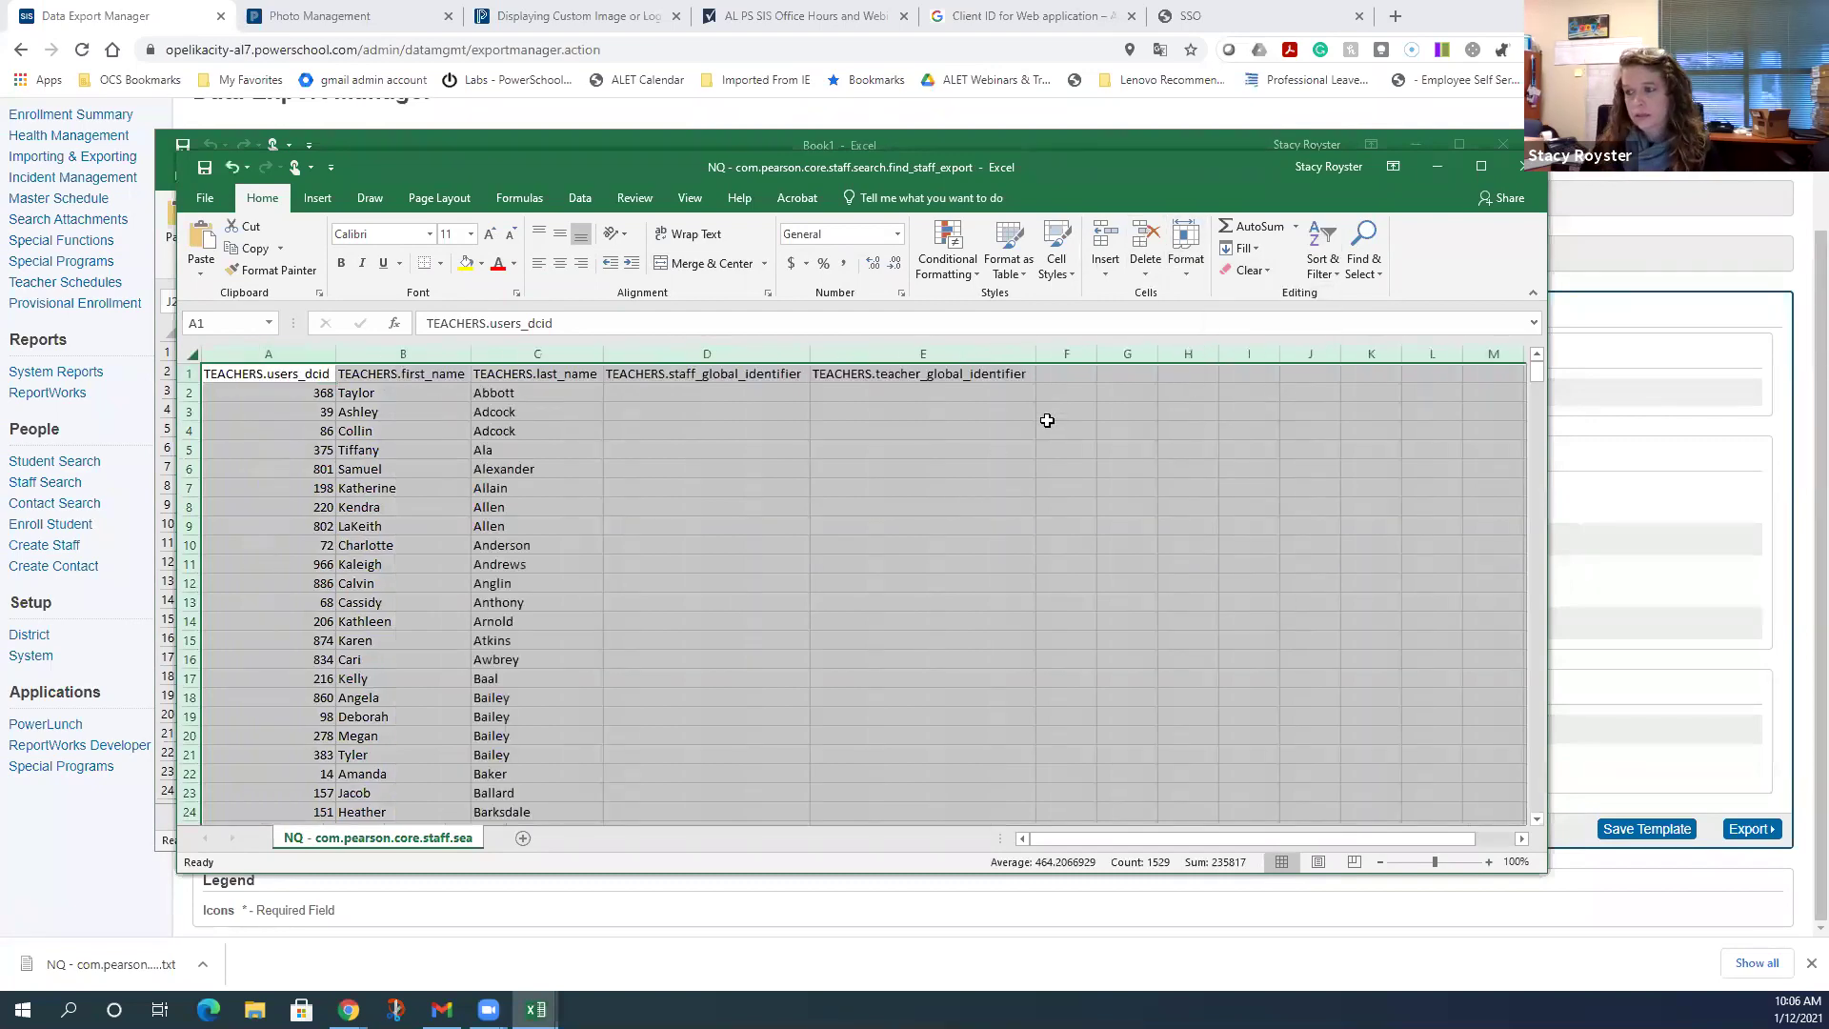
- Enter the header 'User type' in cell F1
click(1090, 379)
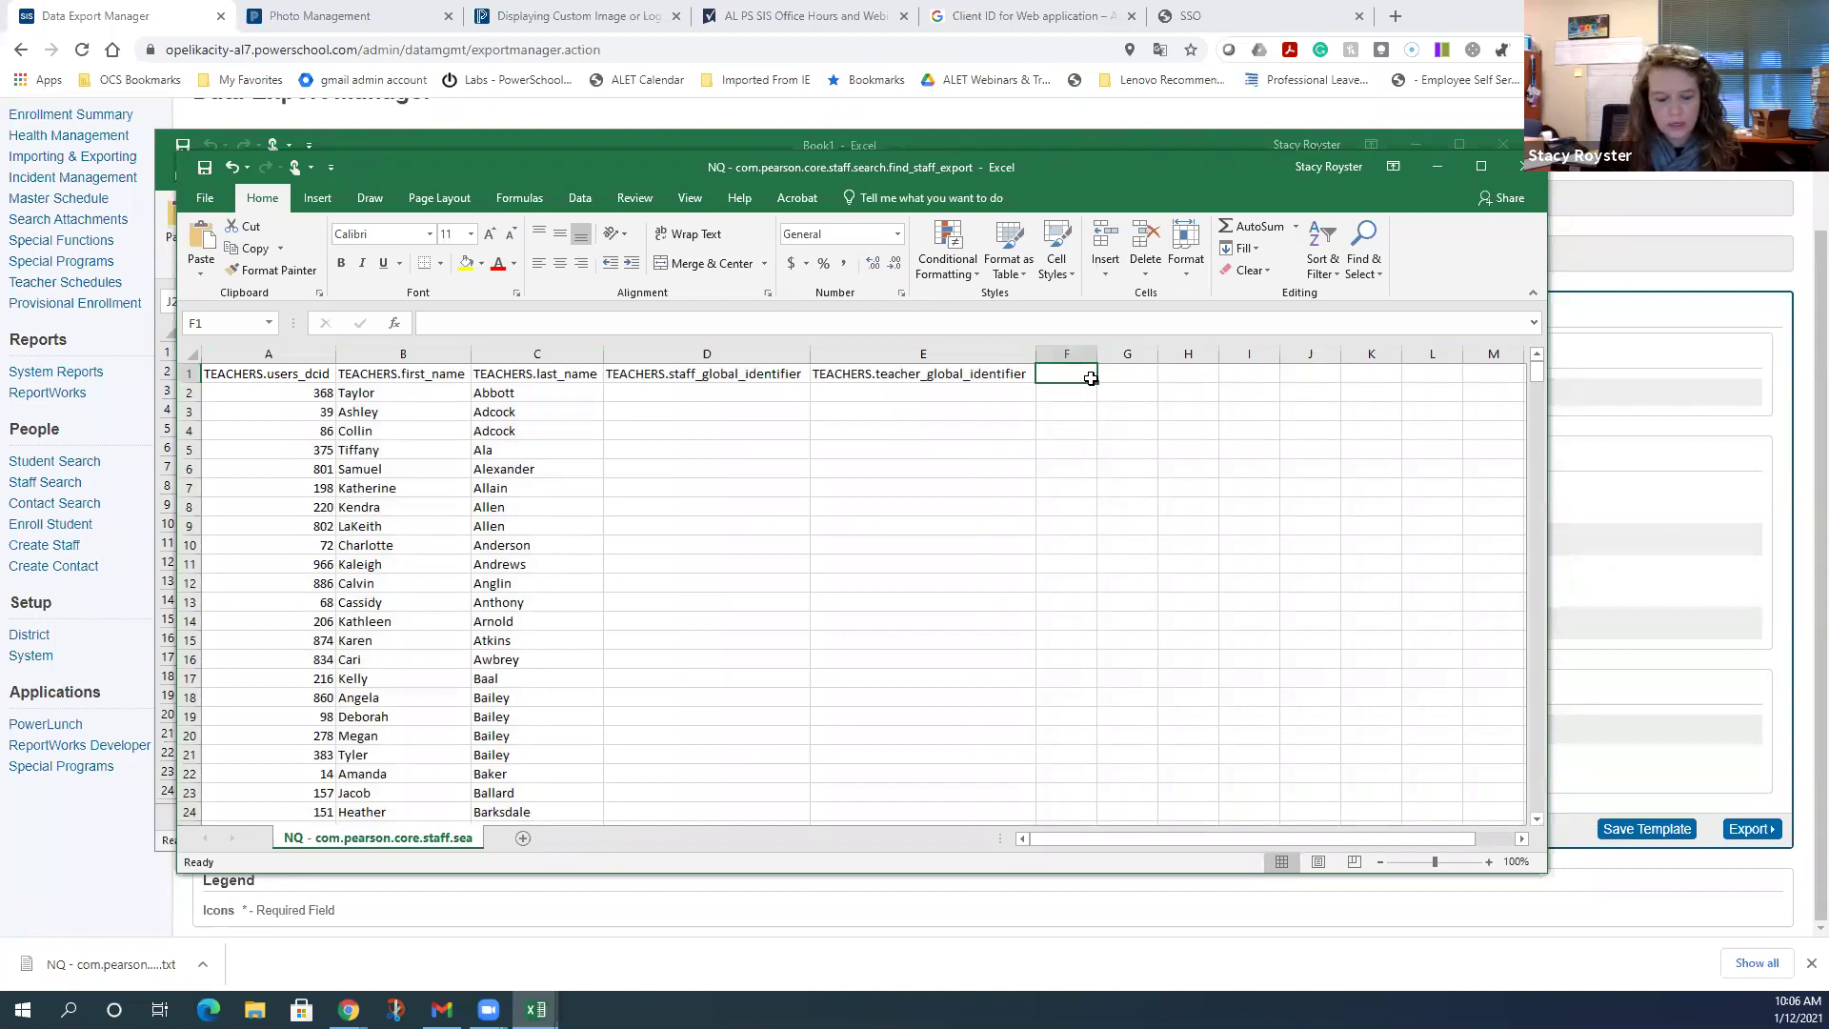
text(User typ)
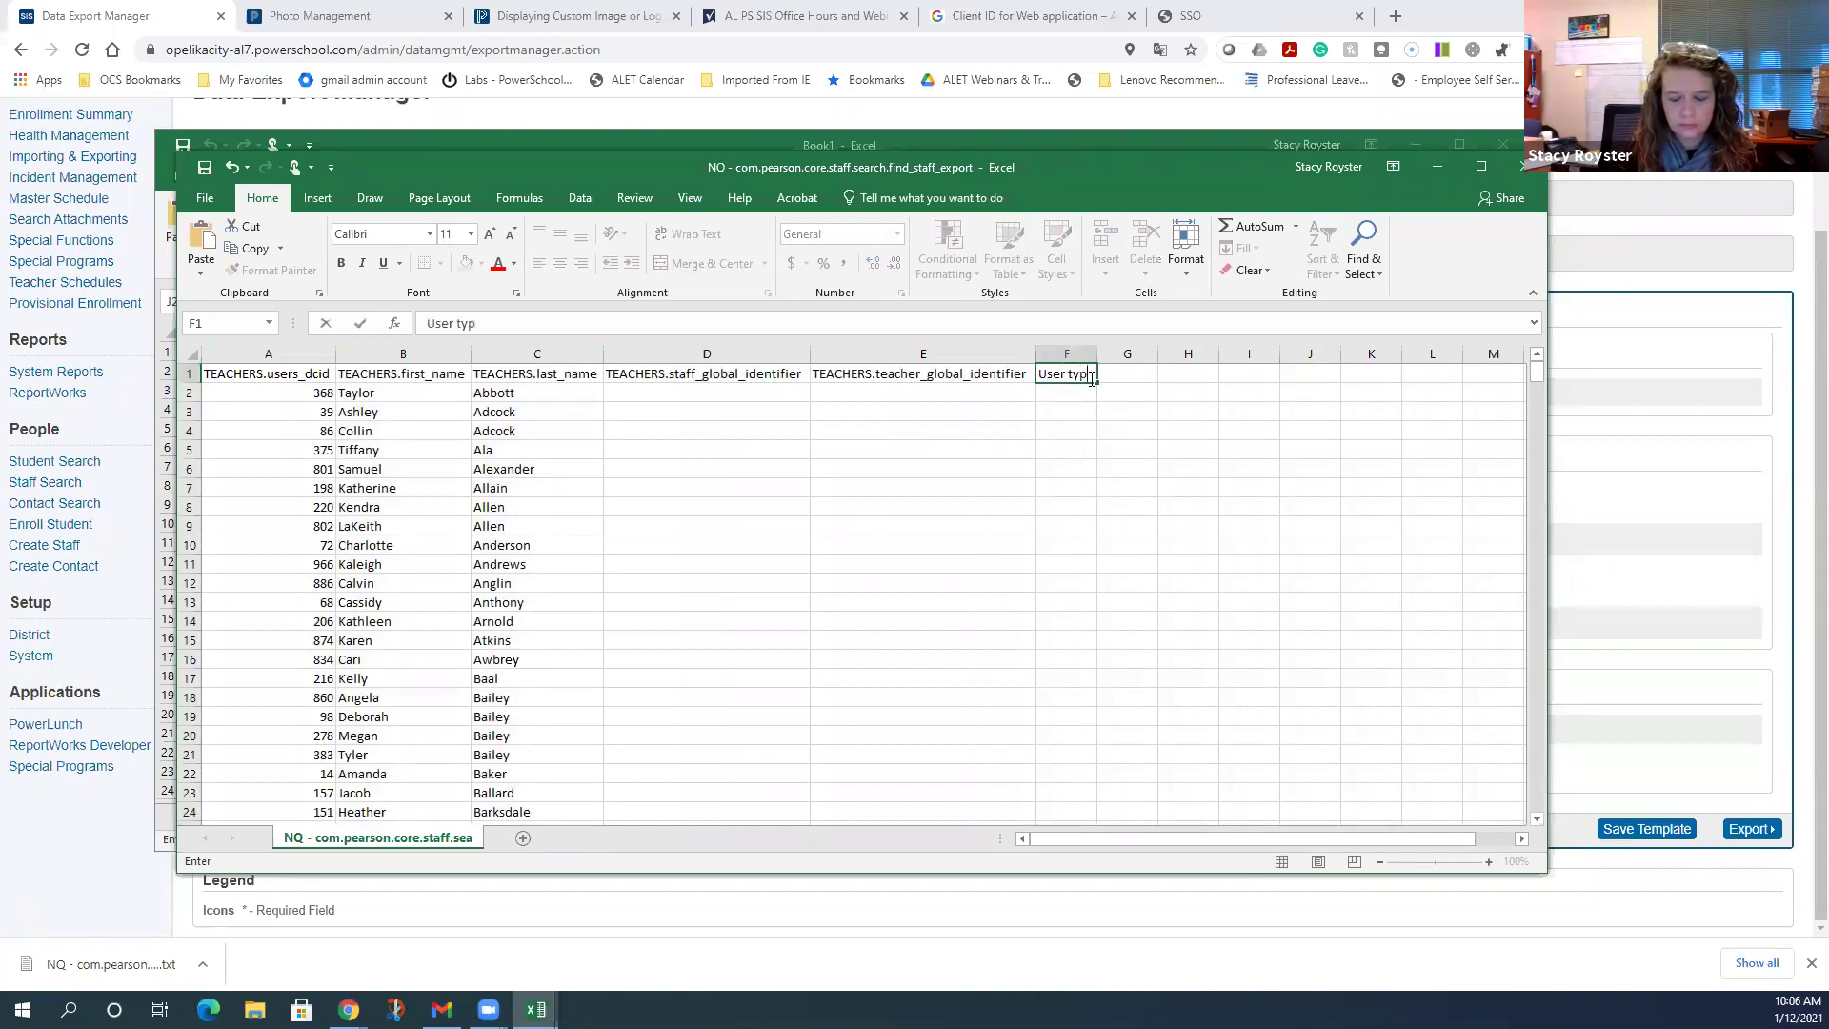
text(e)
key(Return)
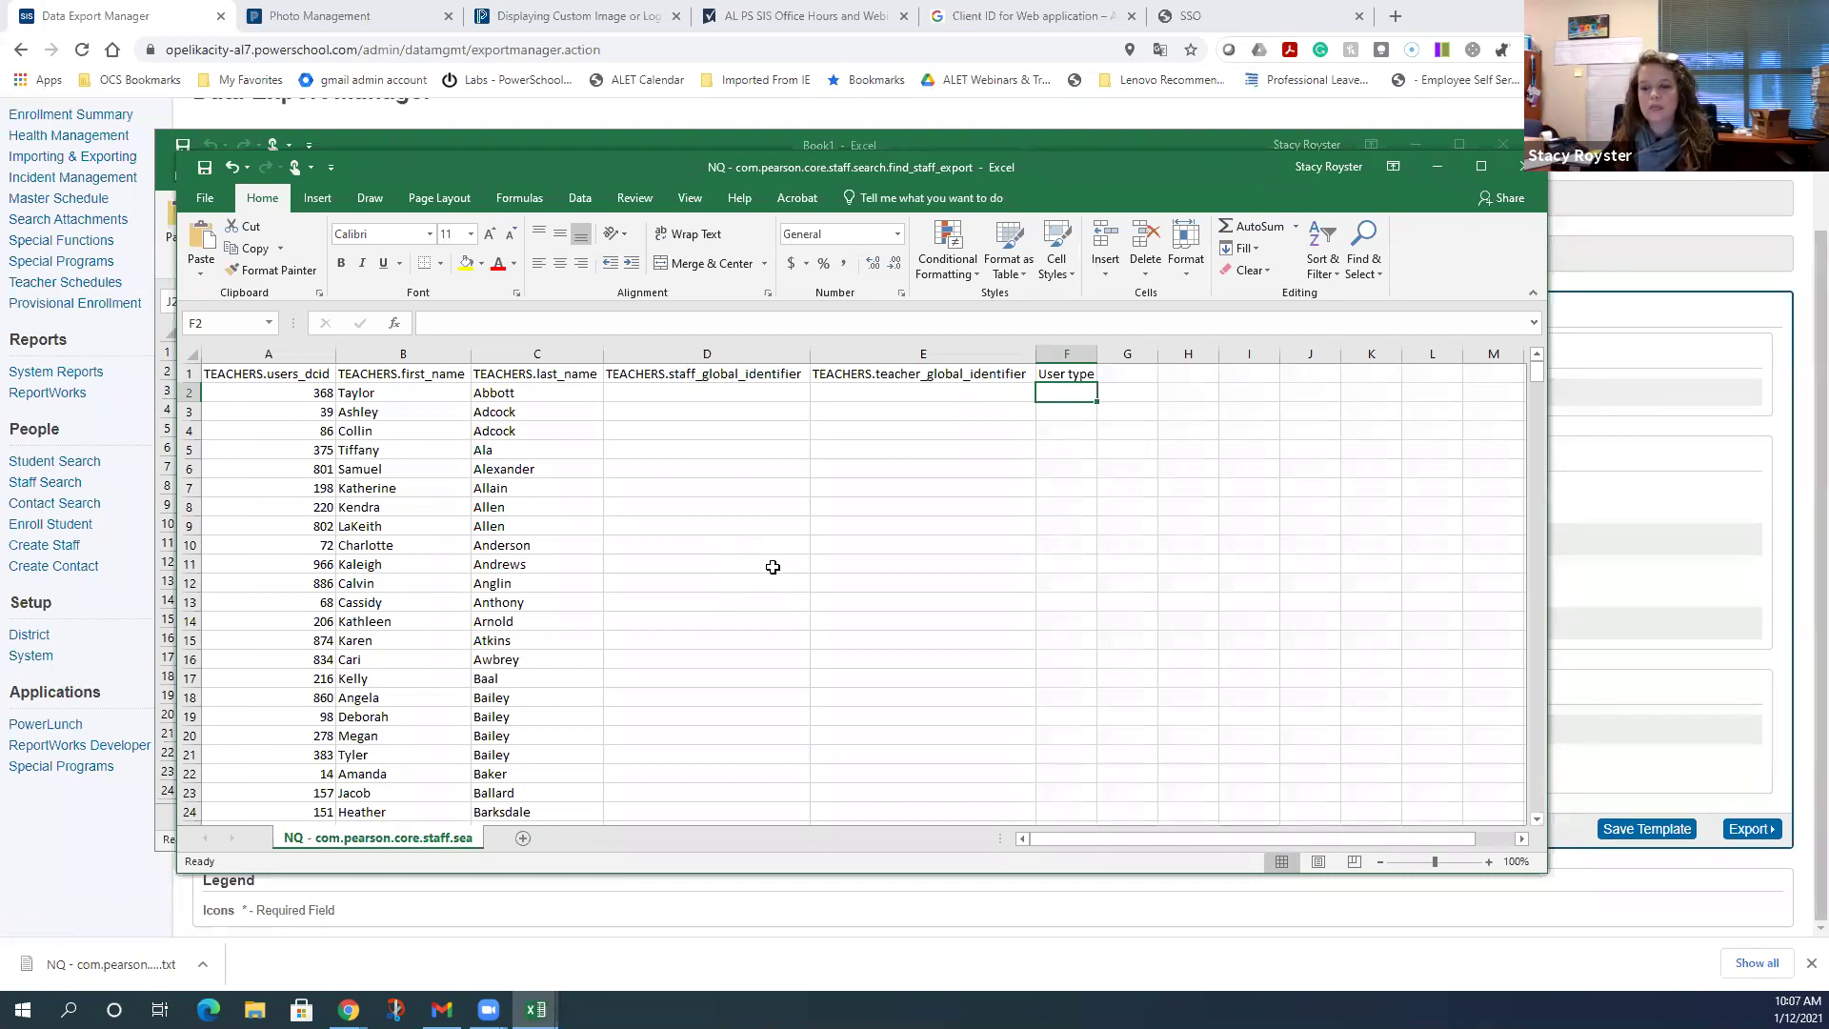
click(903, 393)
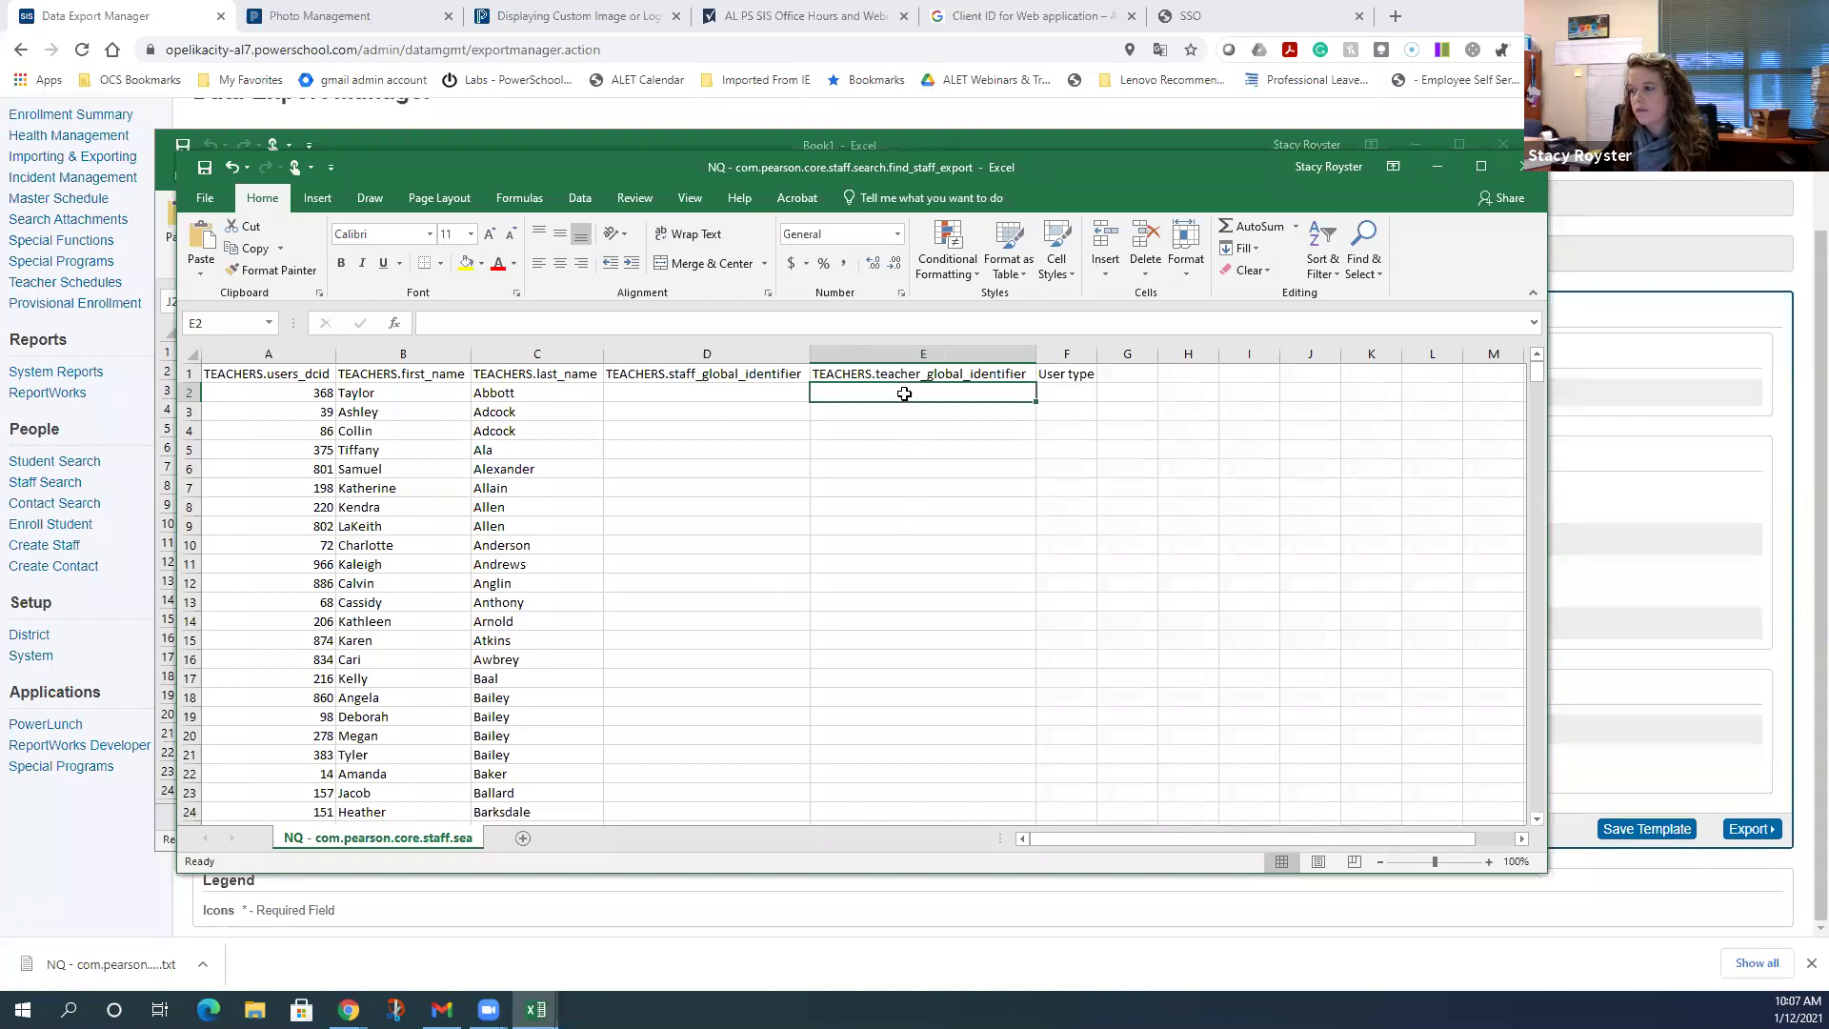
drag(903, 393, 865, 392)
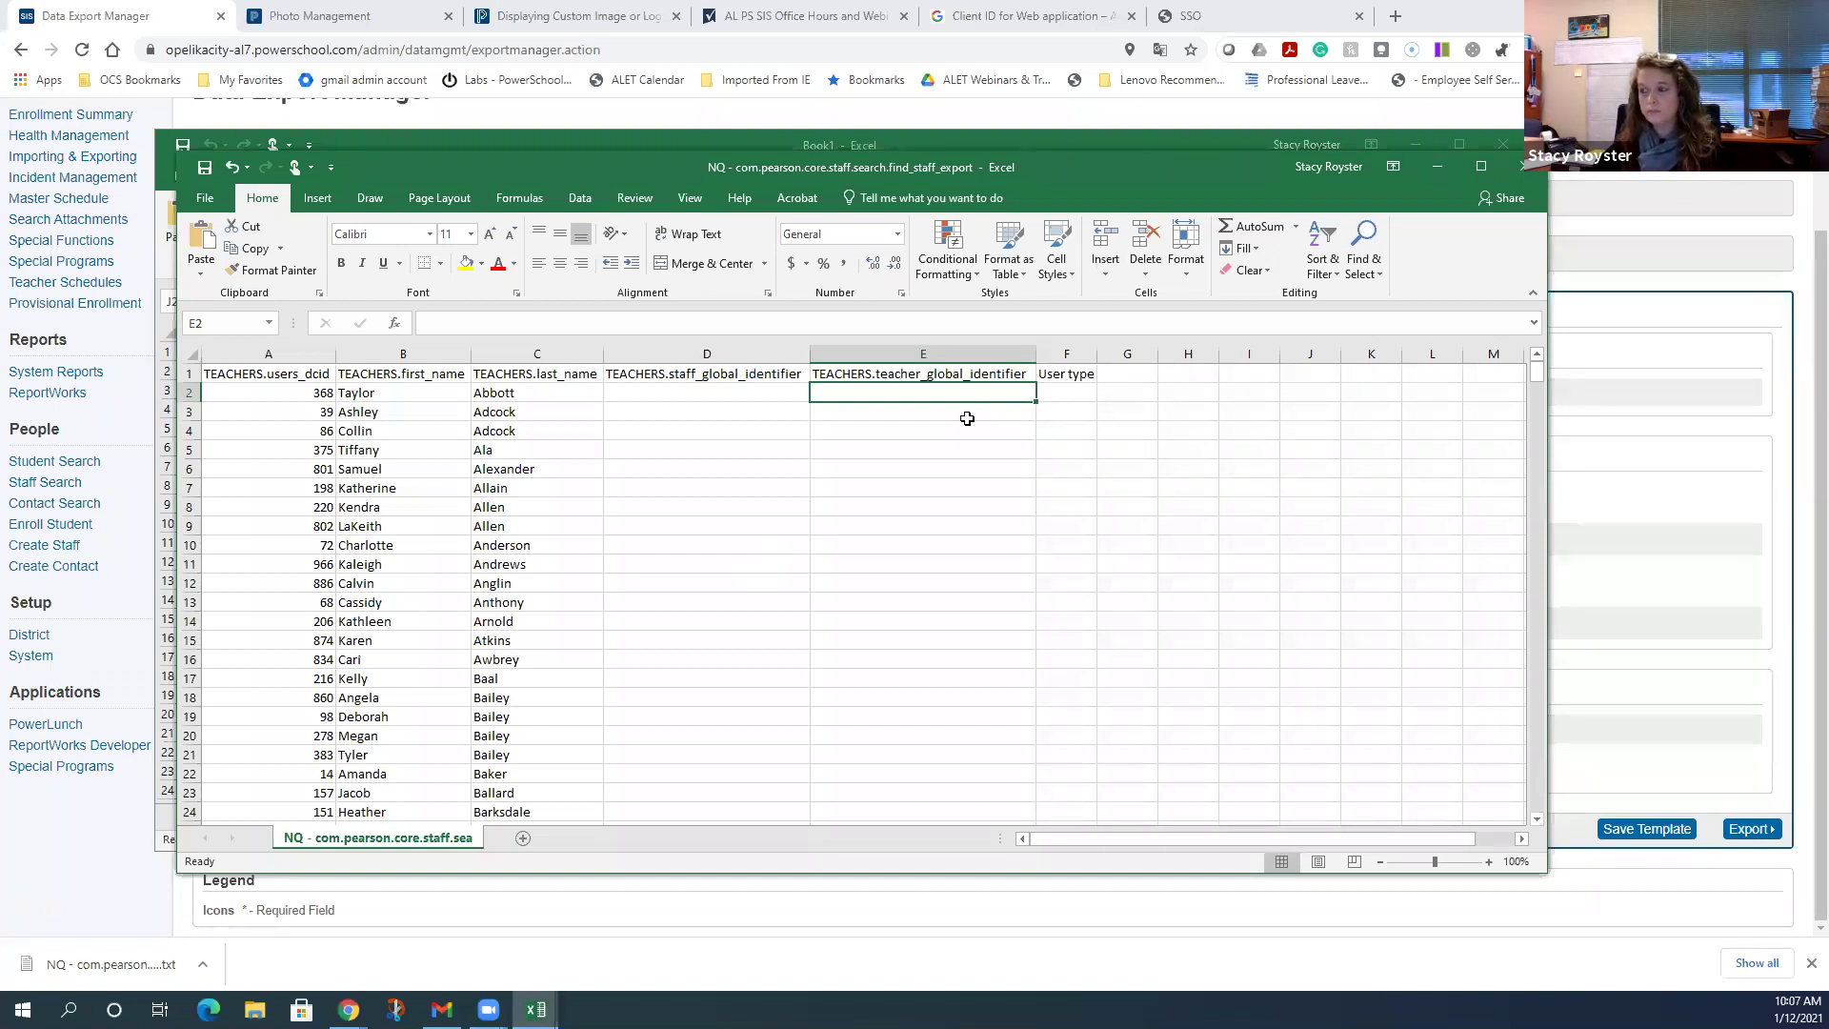
click(676, 399)
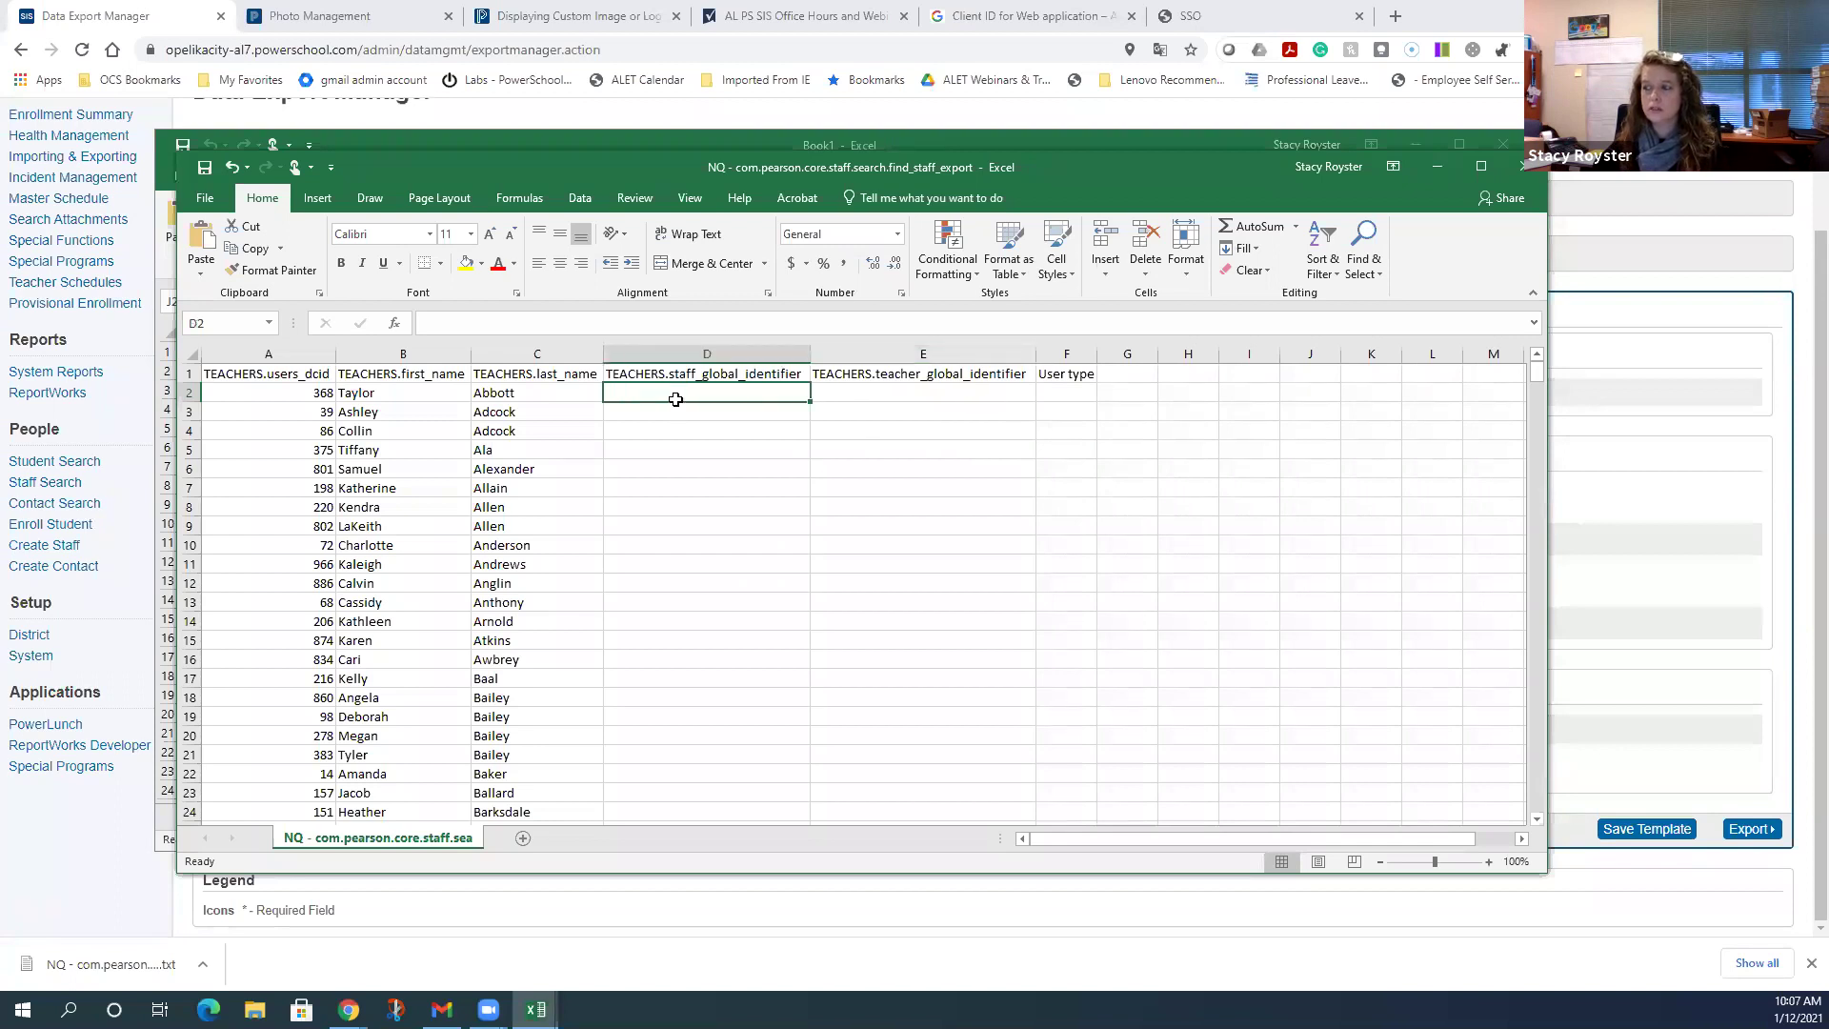
drag(675, 399, 715, 354)
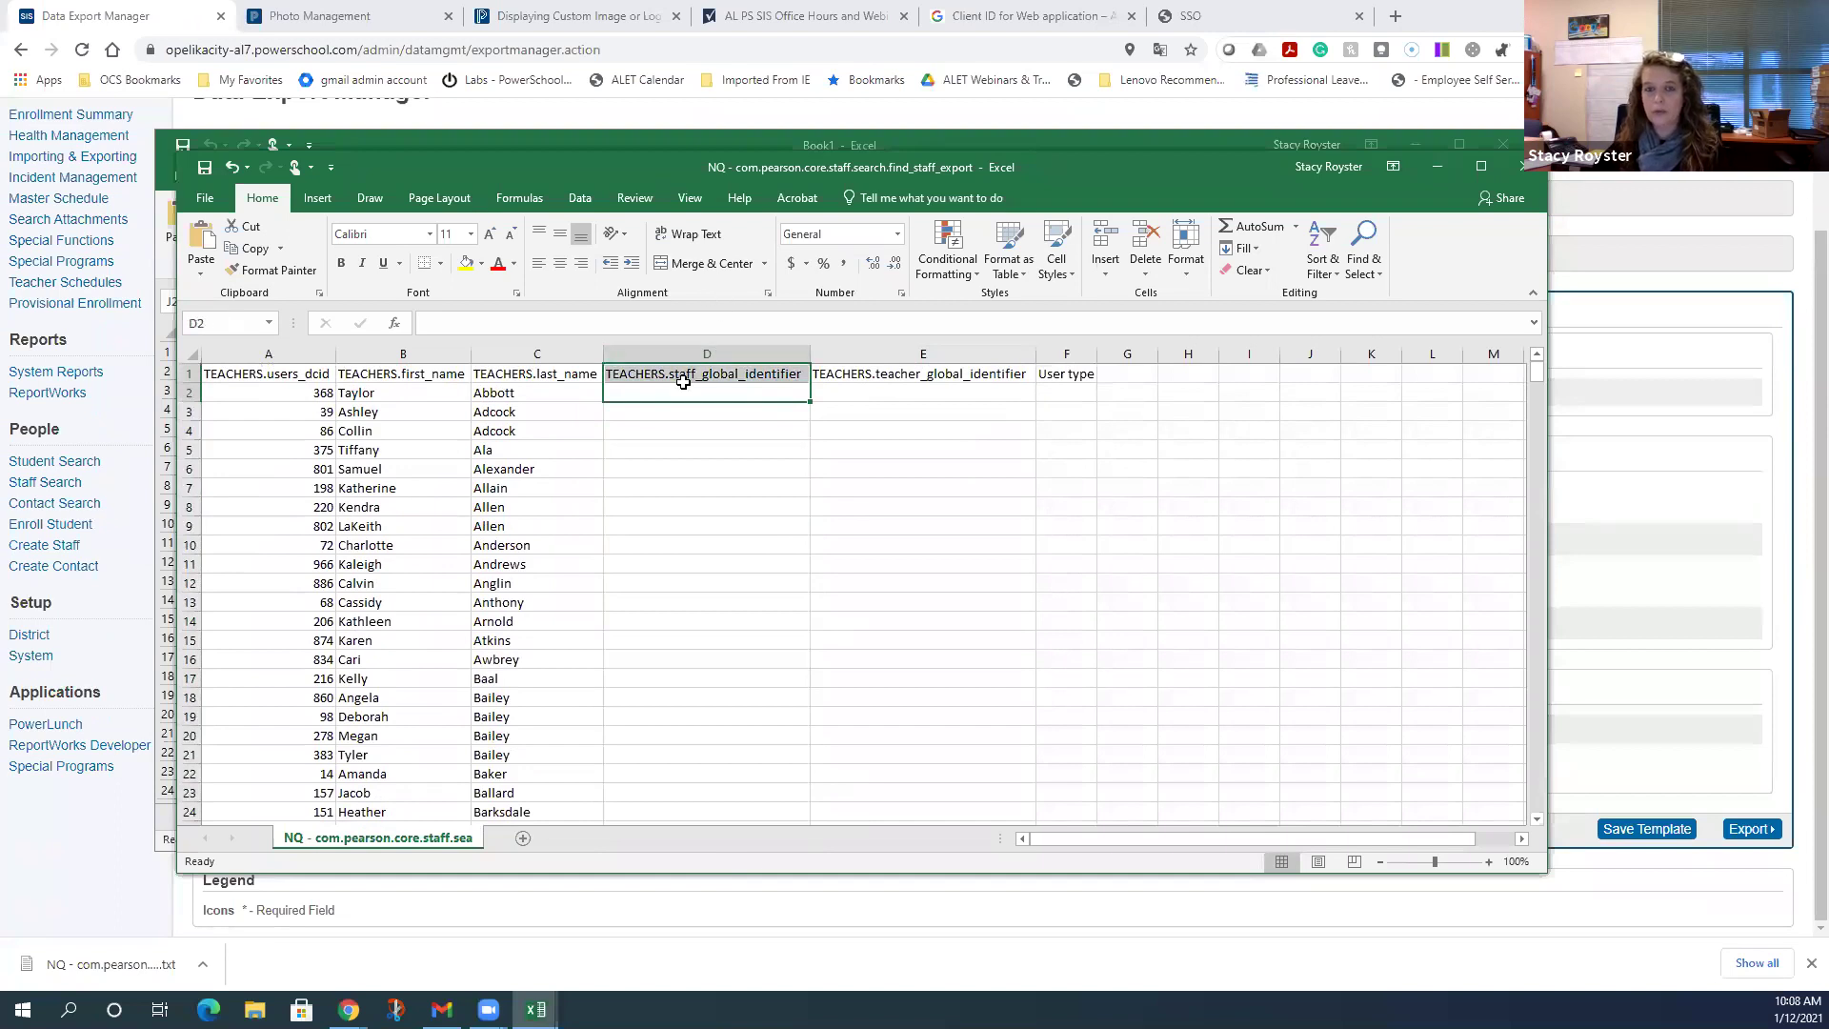
click(704, 542)
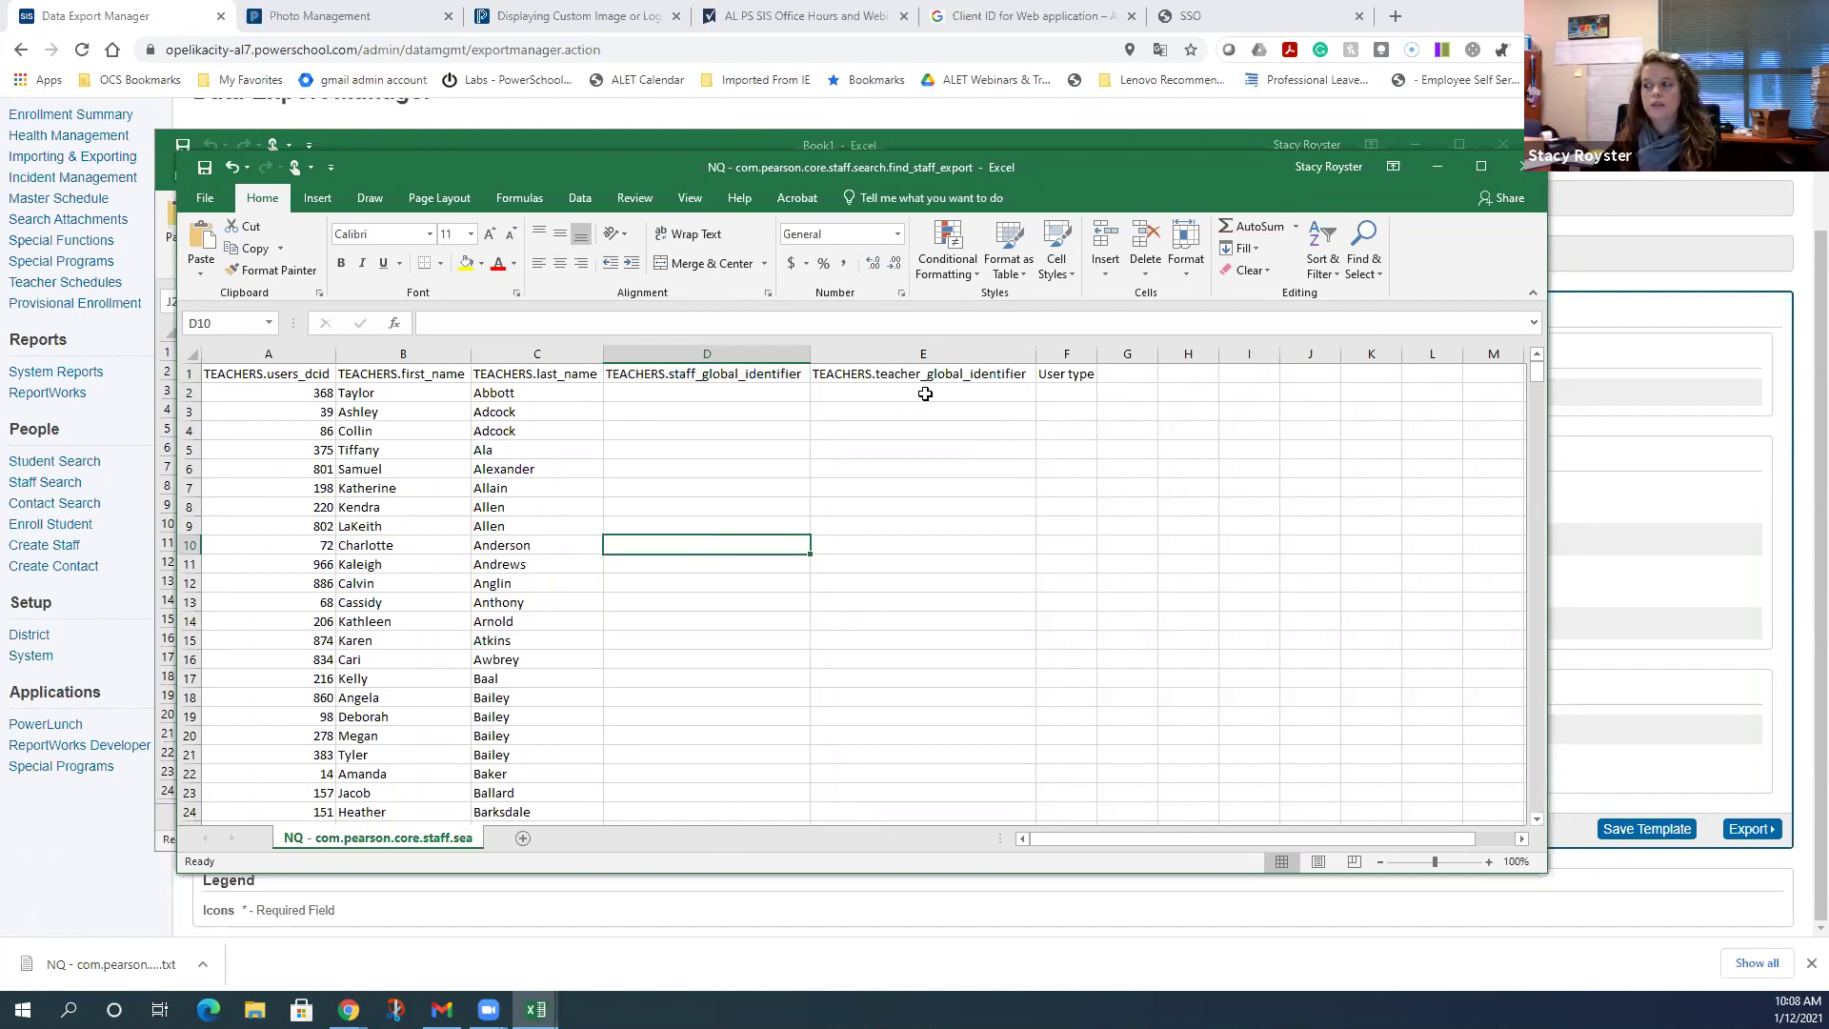
drag(924, 390, 965, 656)
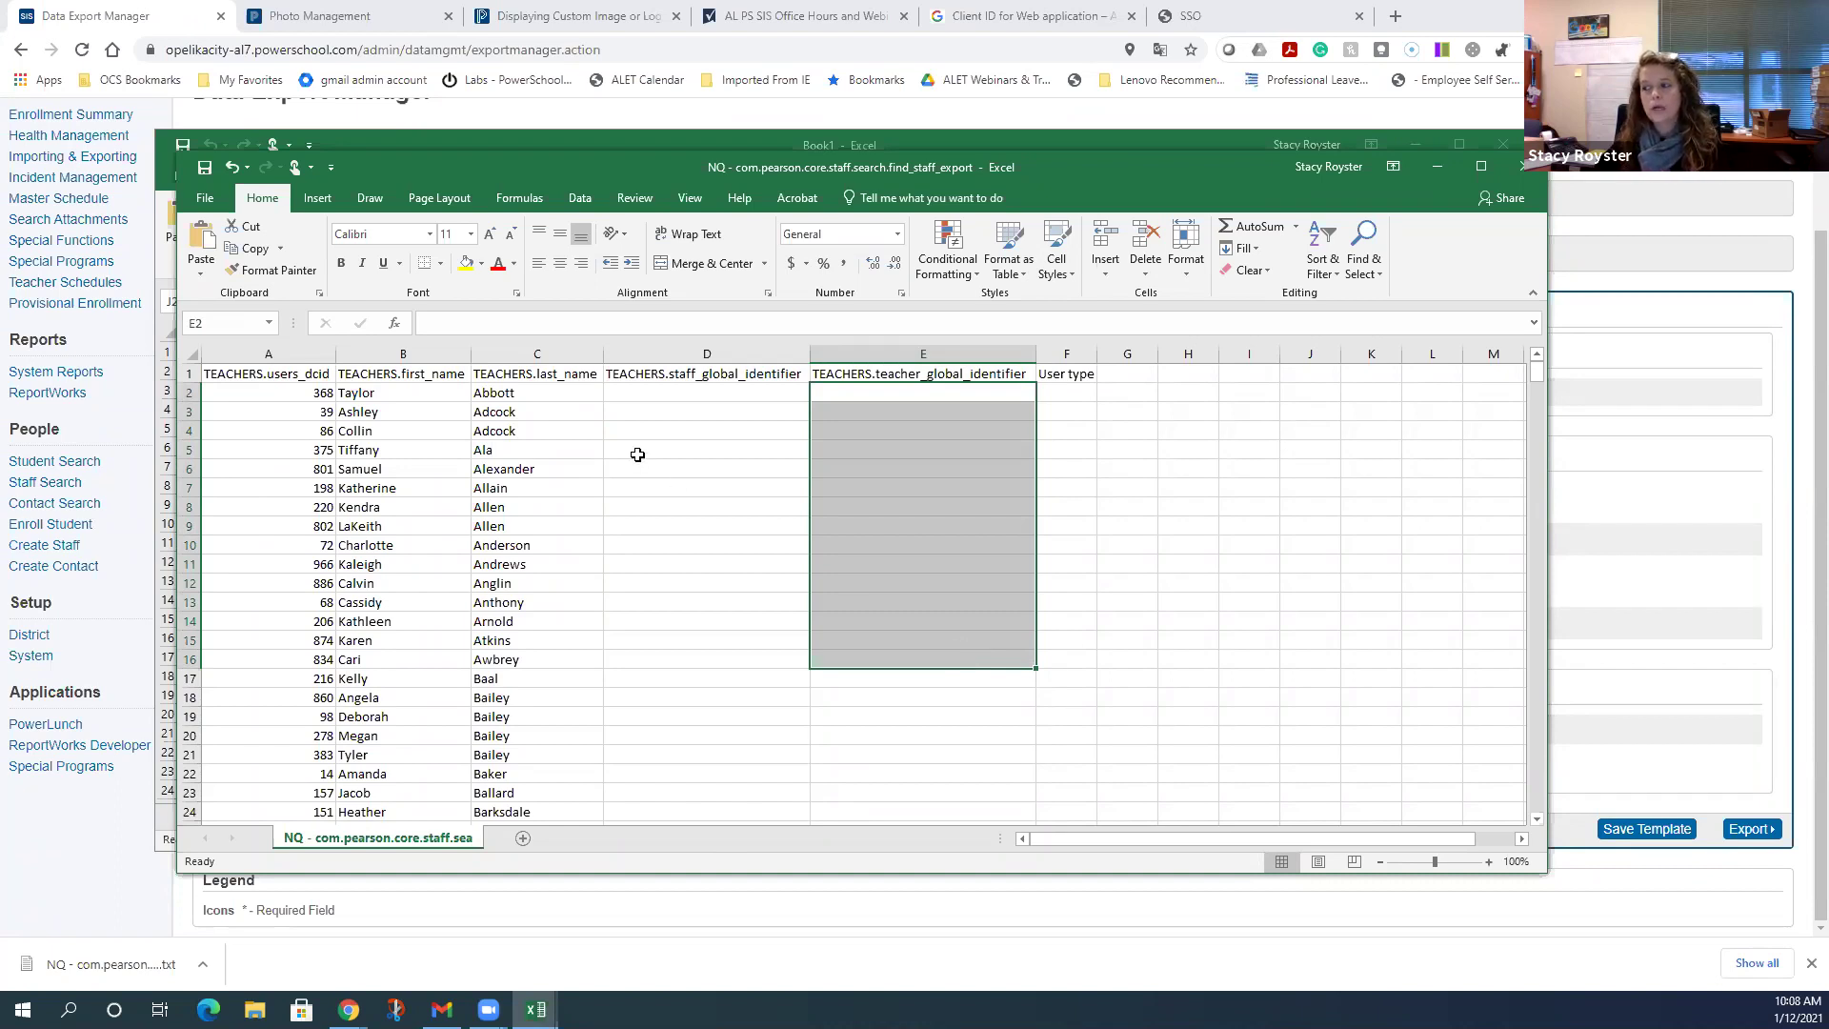
drag(677, 419, 706, 688)
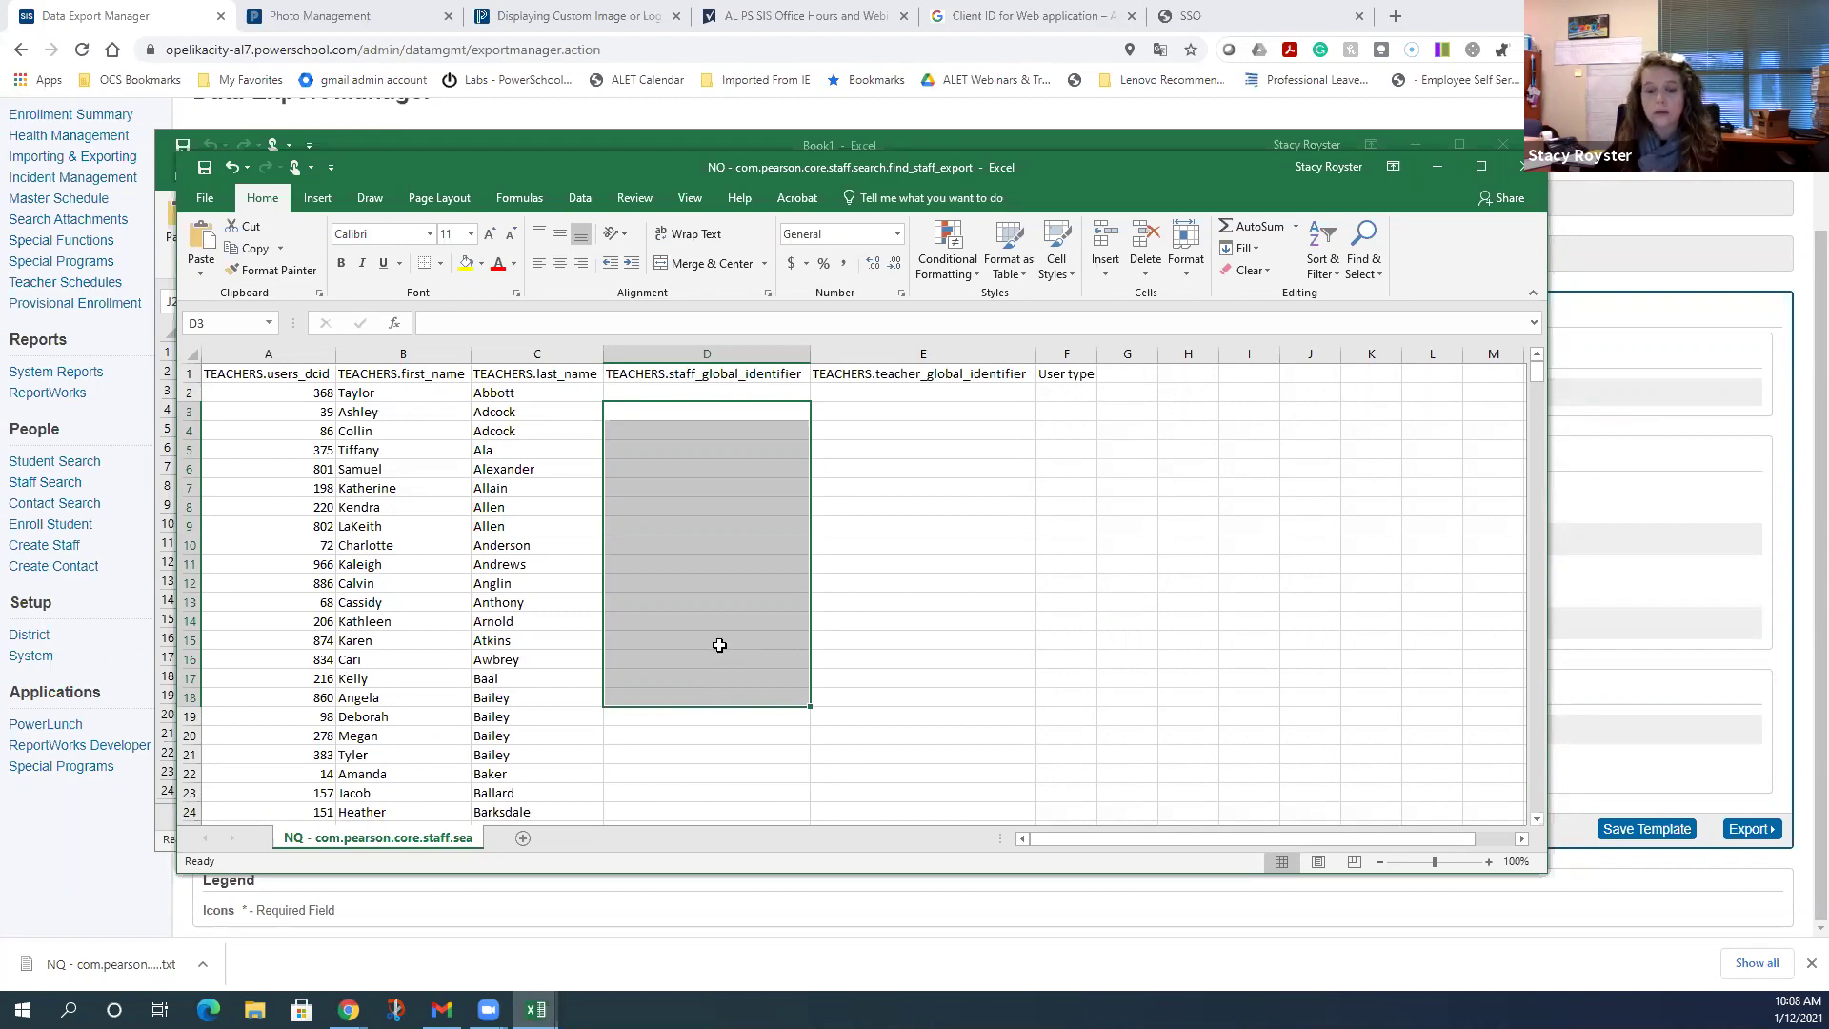
click(841, 594)
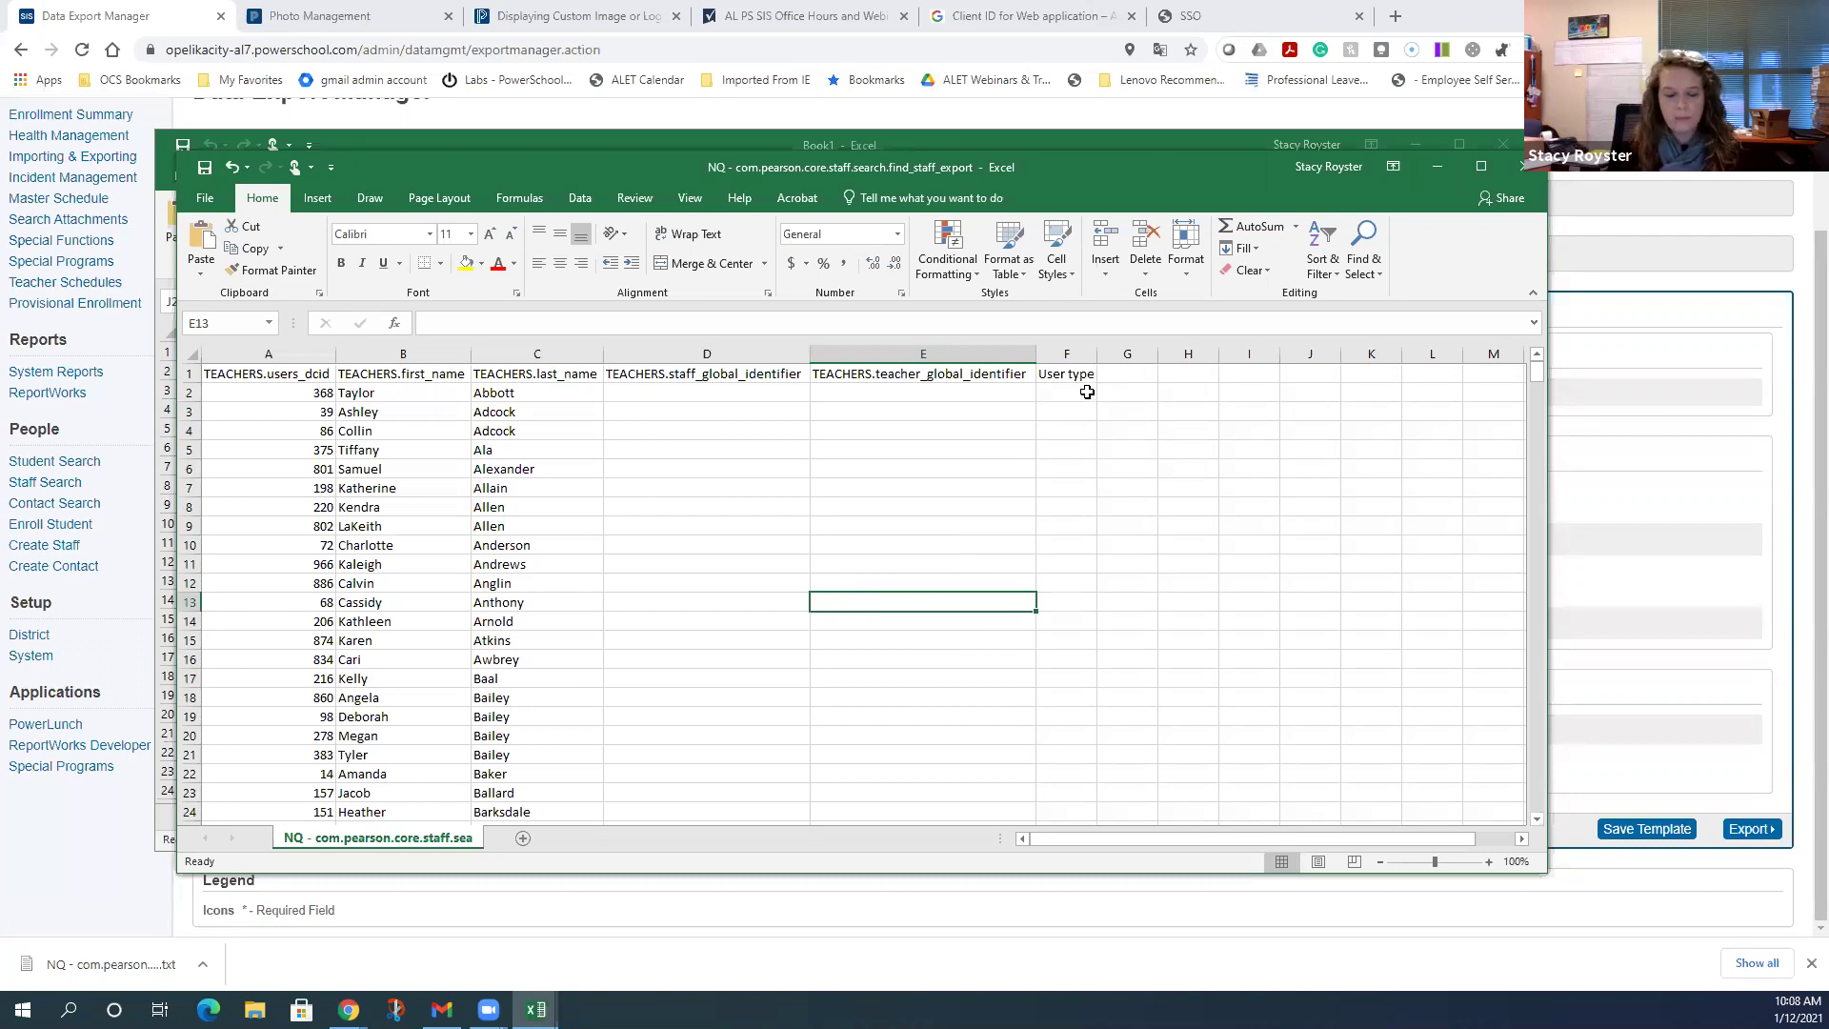
text(STAFF)
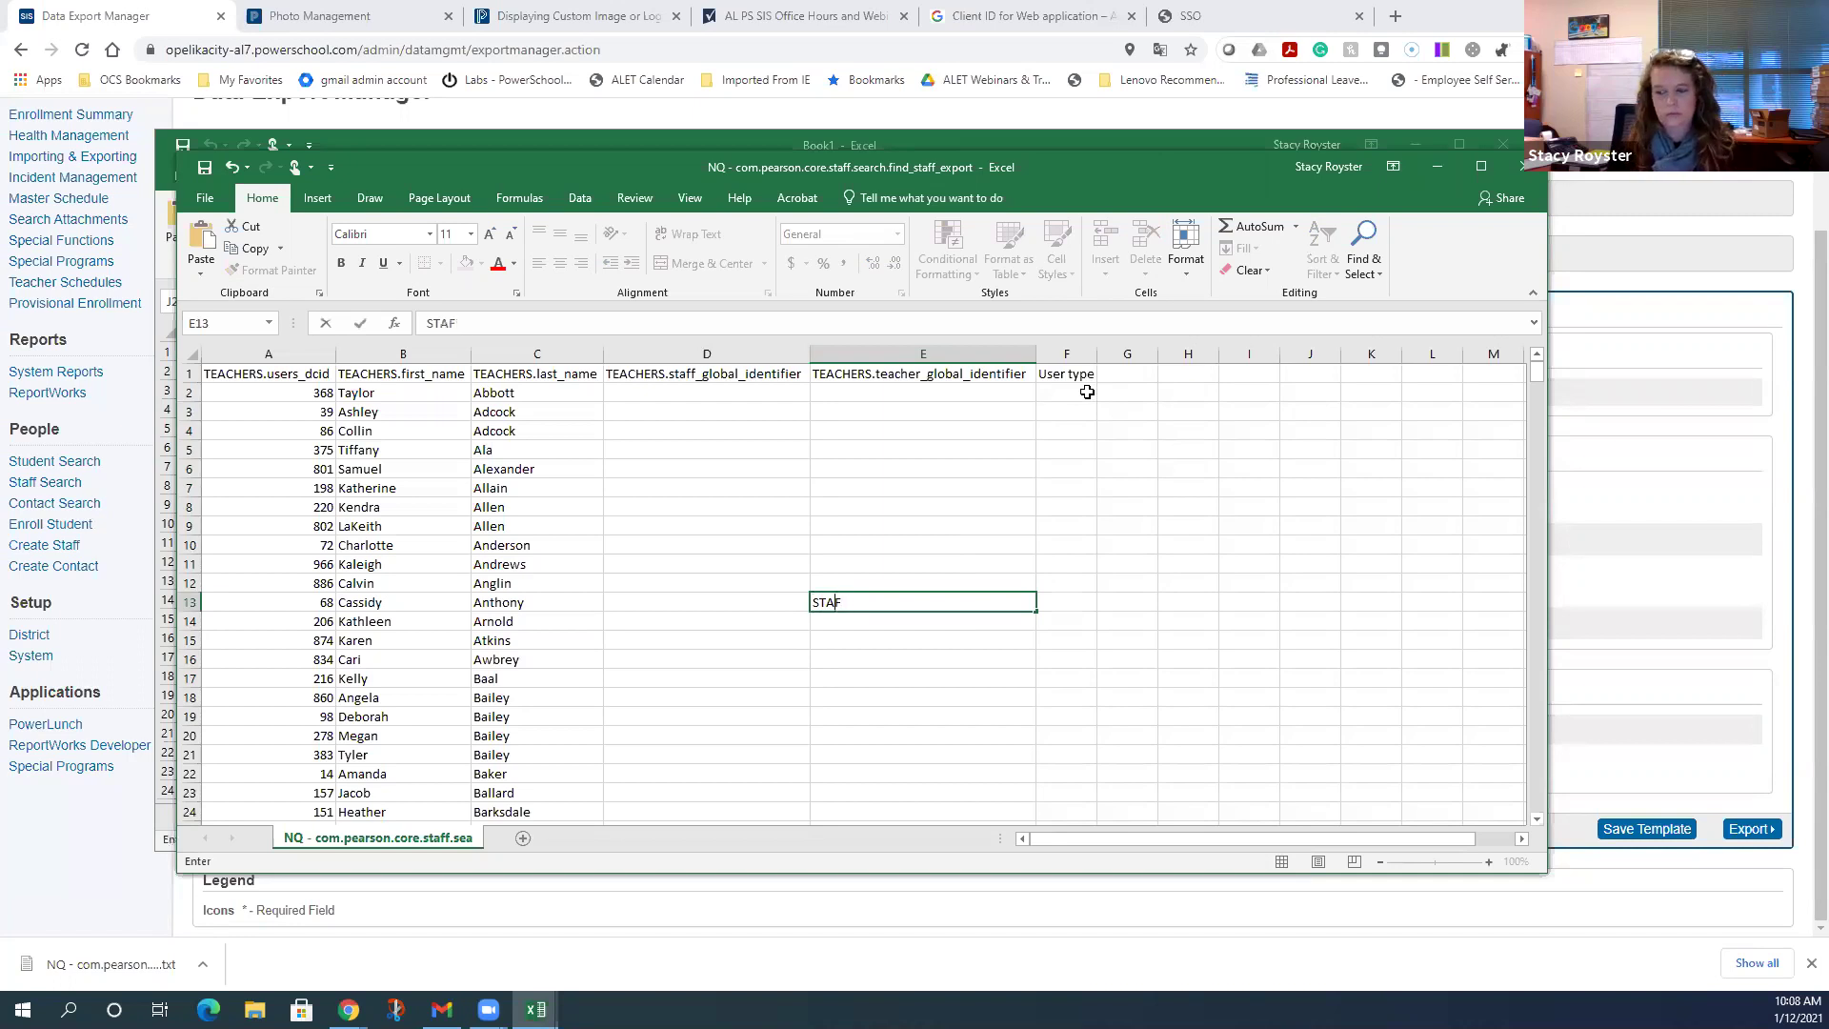
key(BackSpace)
key(BackSpace)
key(BackSpace)
key(BackSpace)
click(1087, 391)
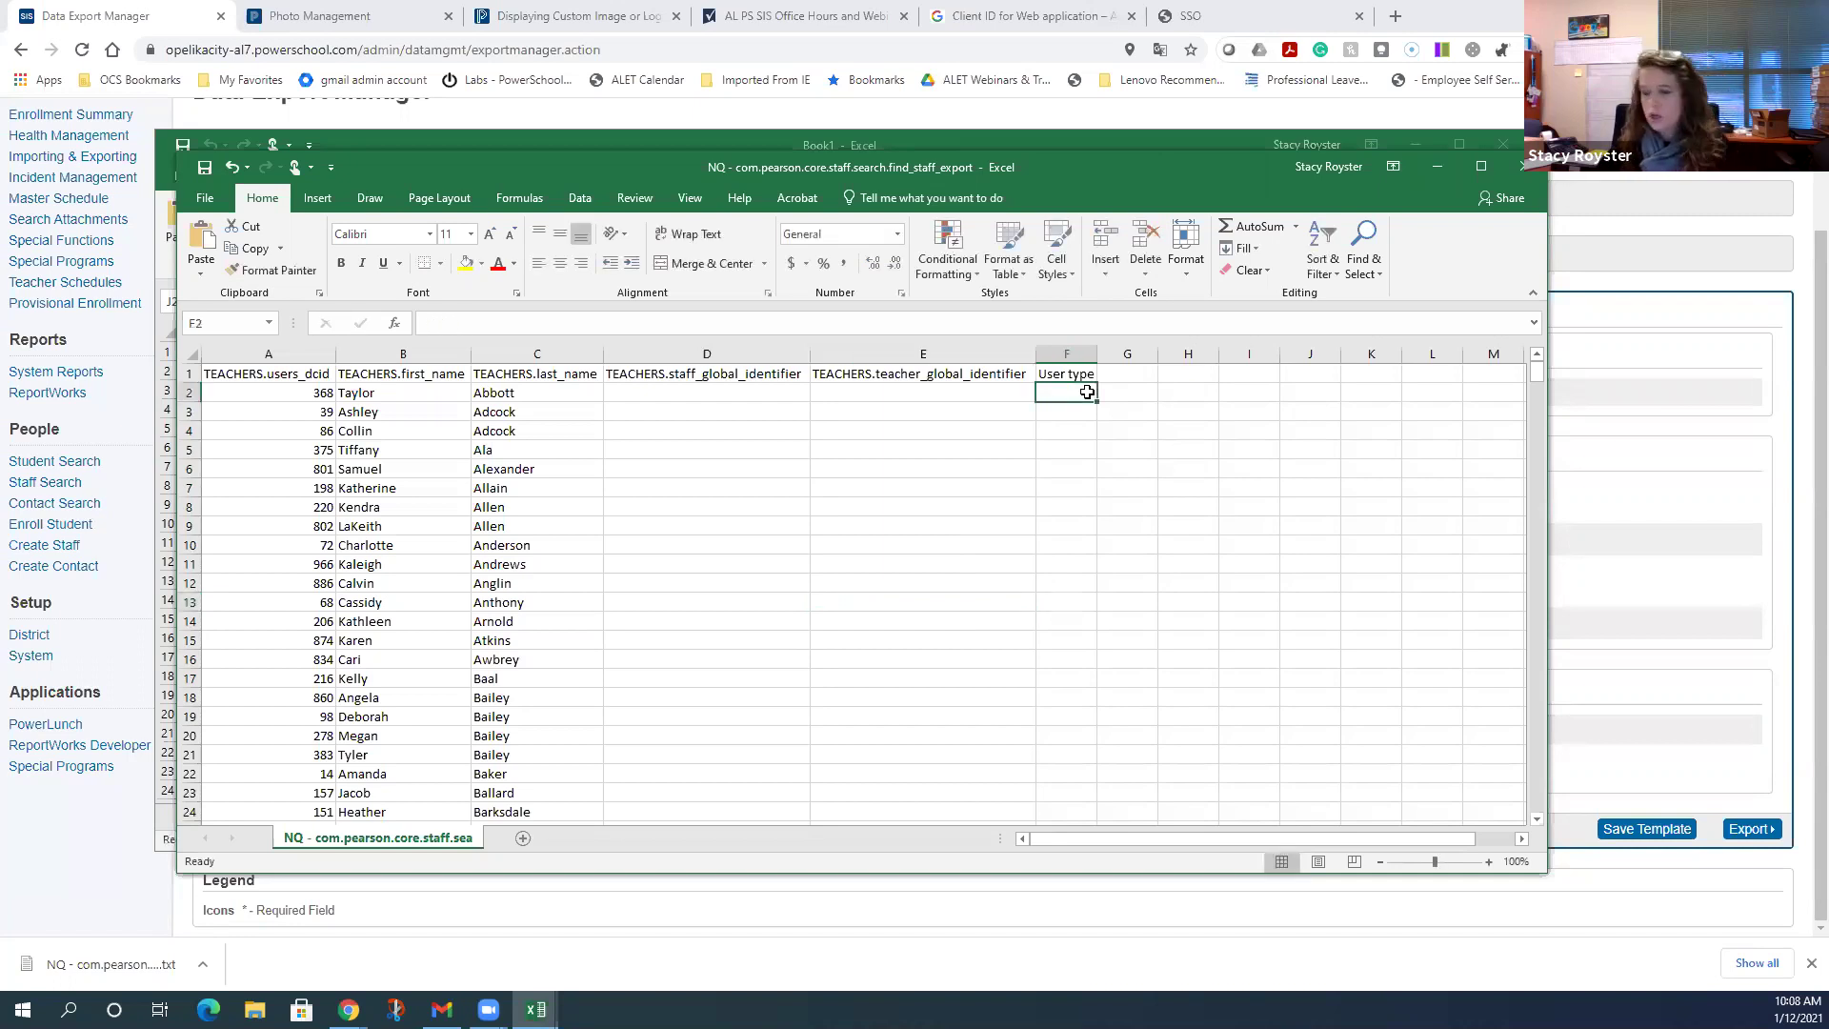
text(STAFF)
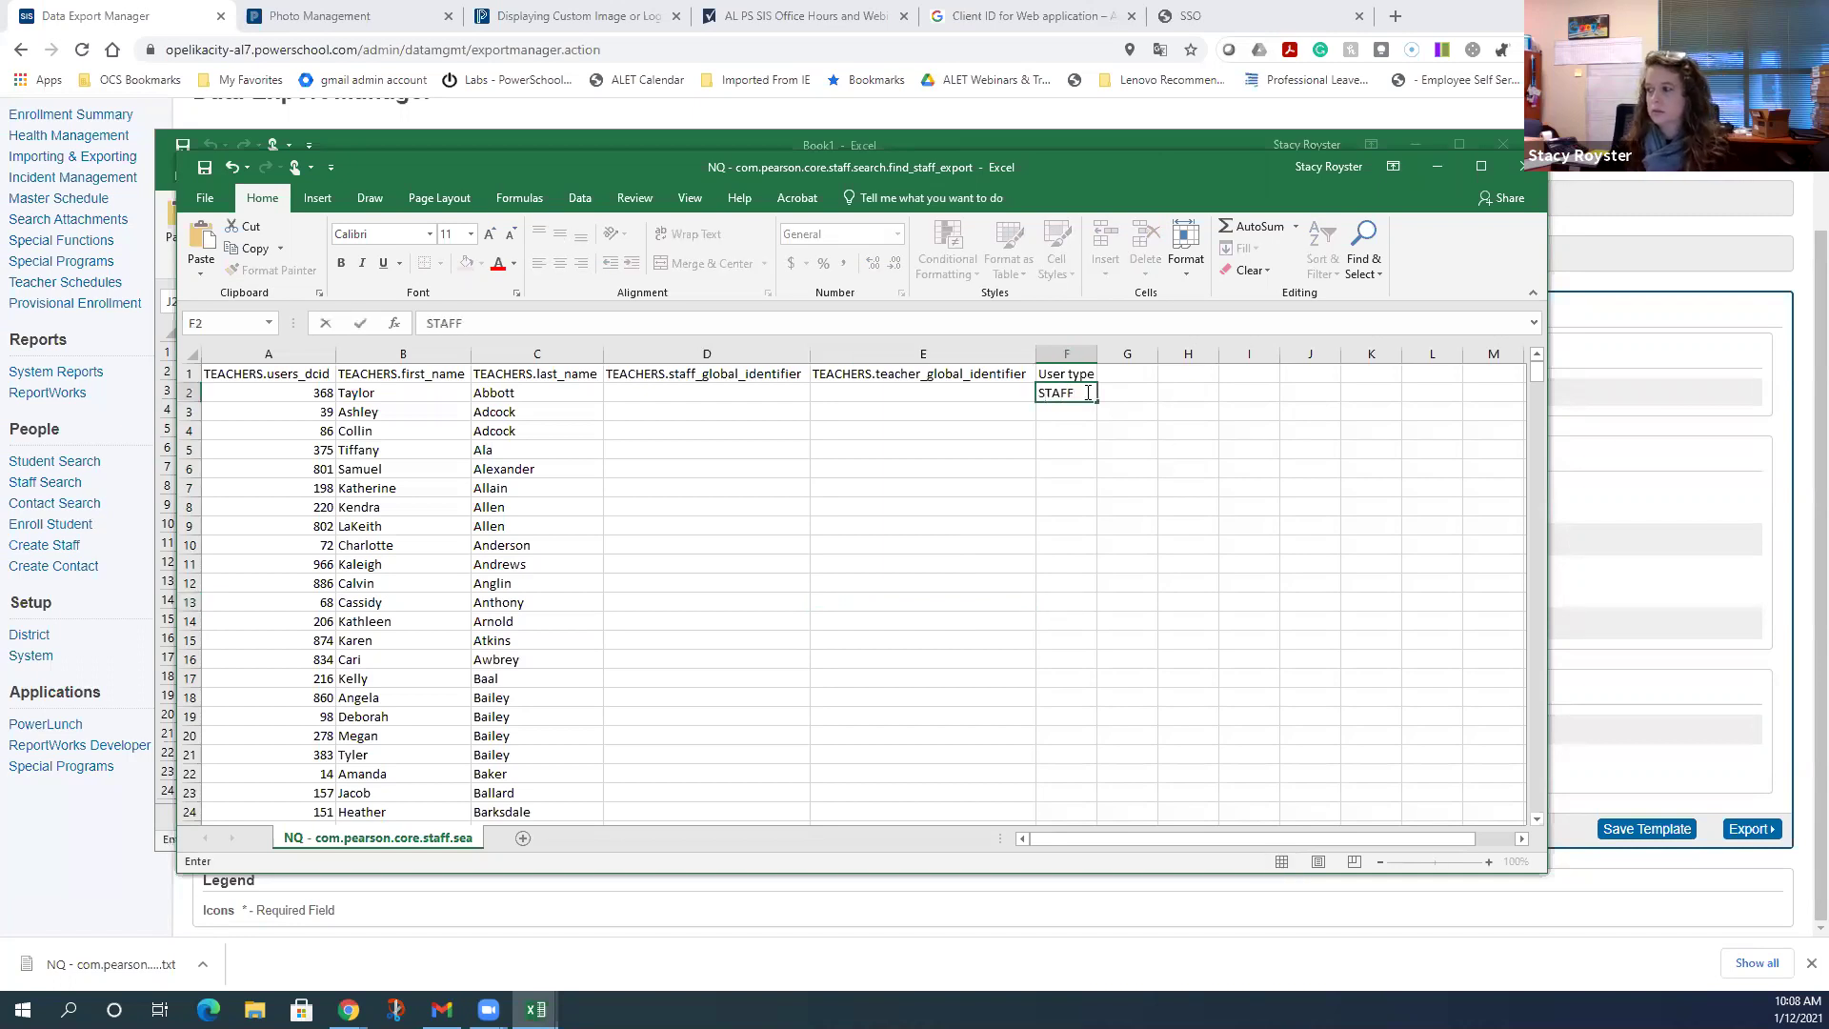
click(1079, 413)
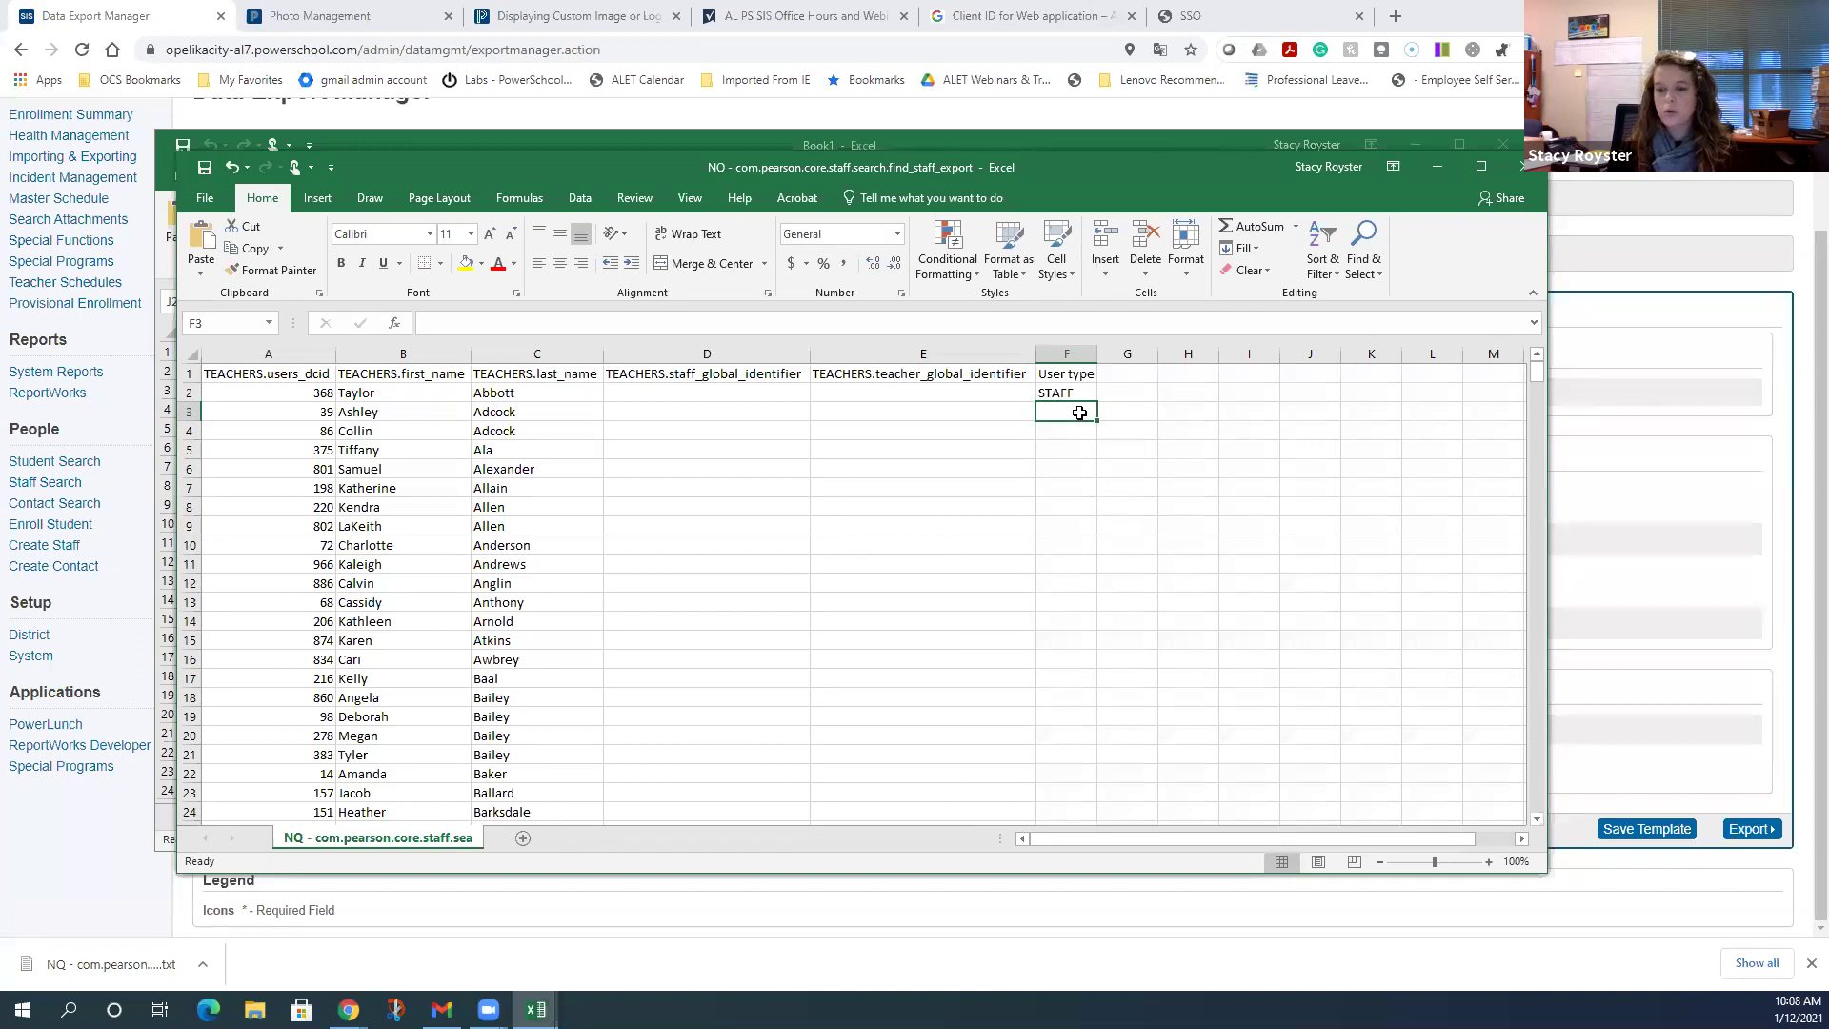
text(TEACHER)
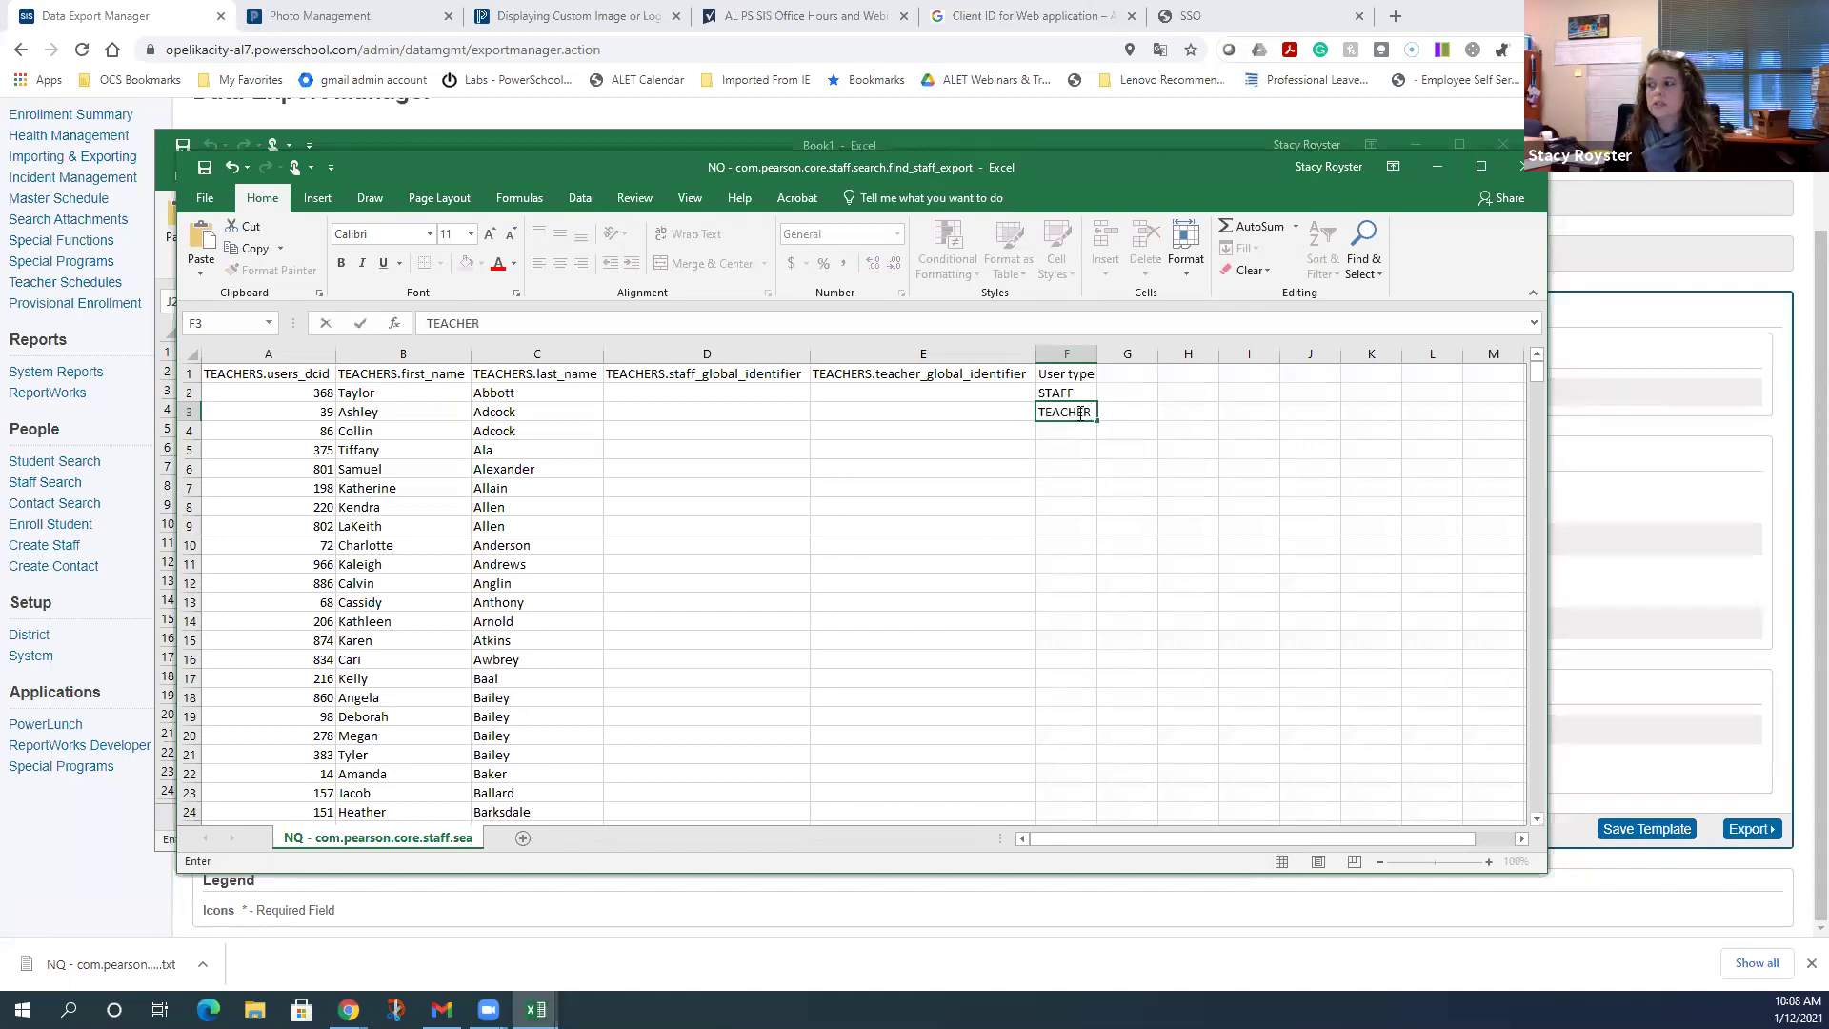
click(1134, 469)
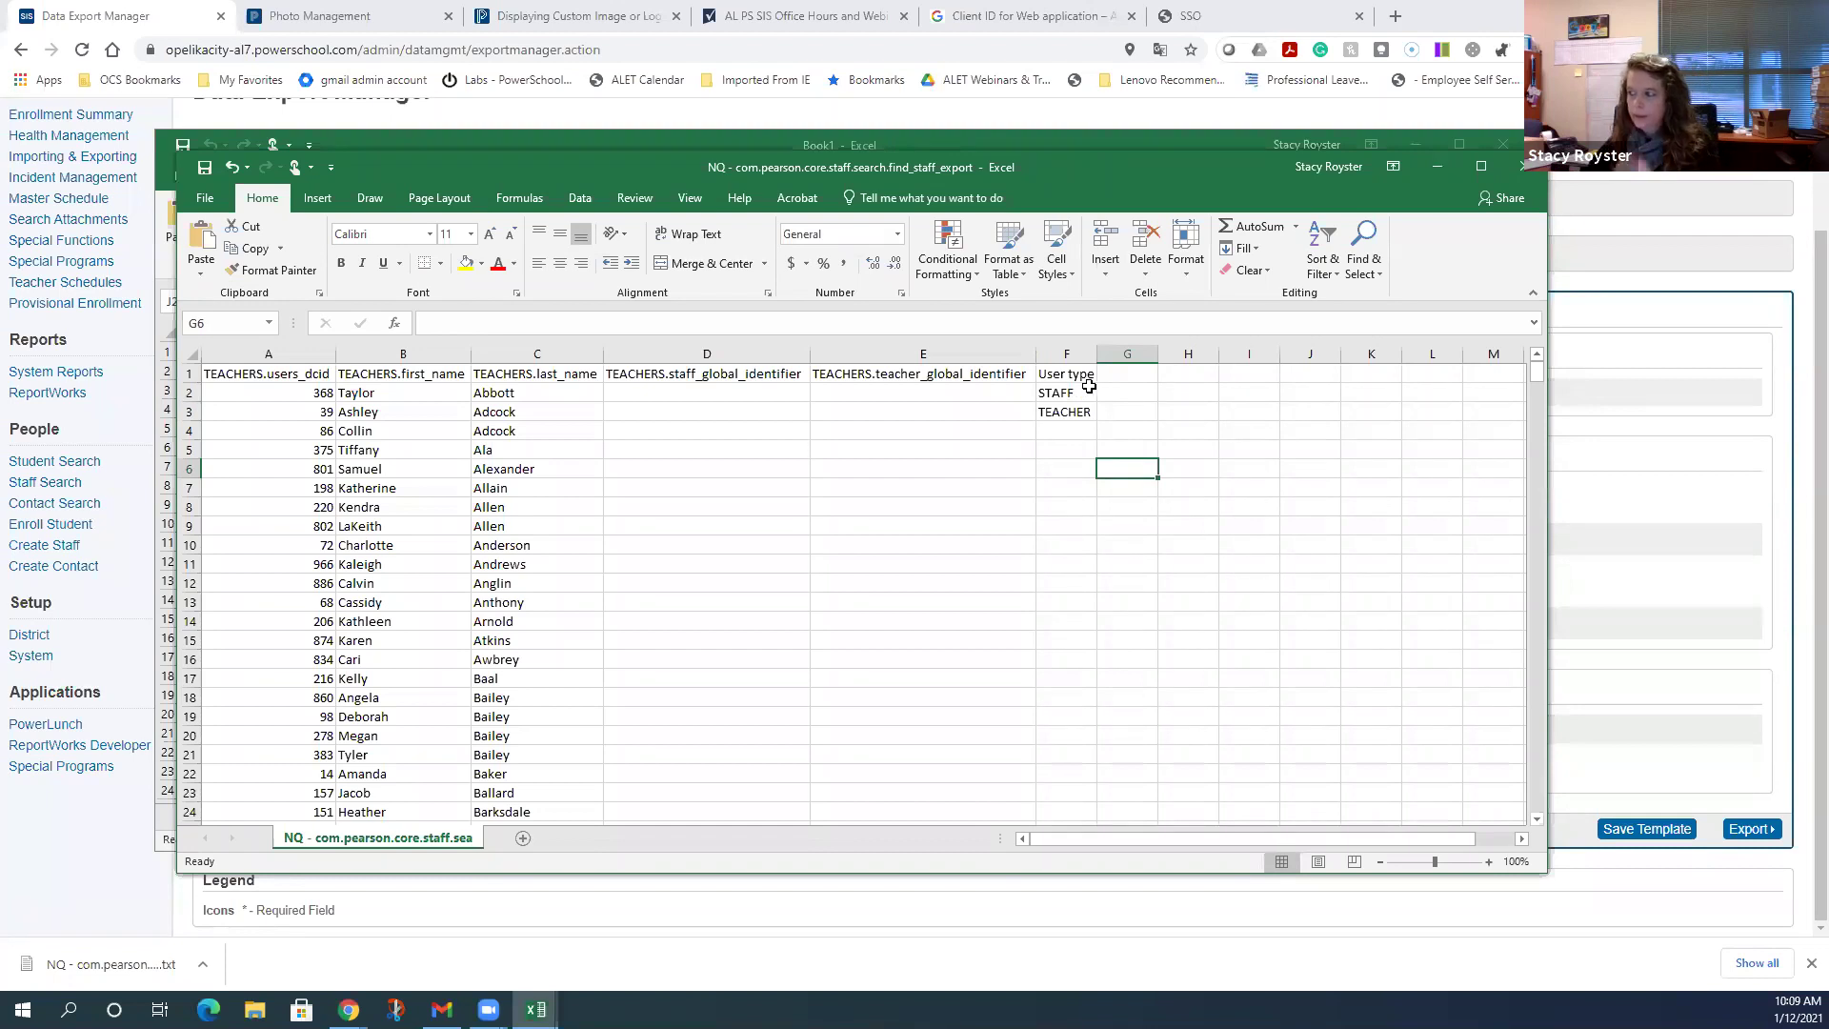
drag(1072, 396, 1067, 411)
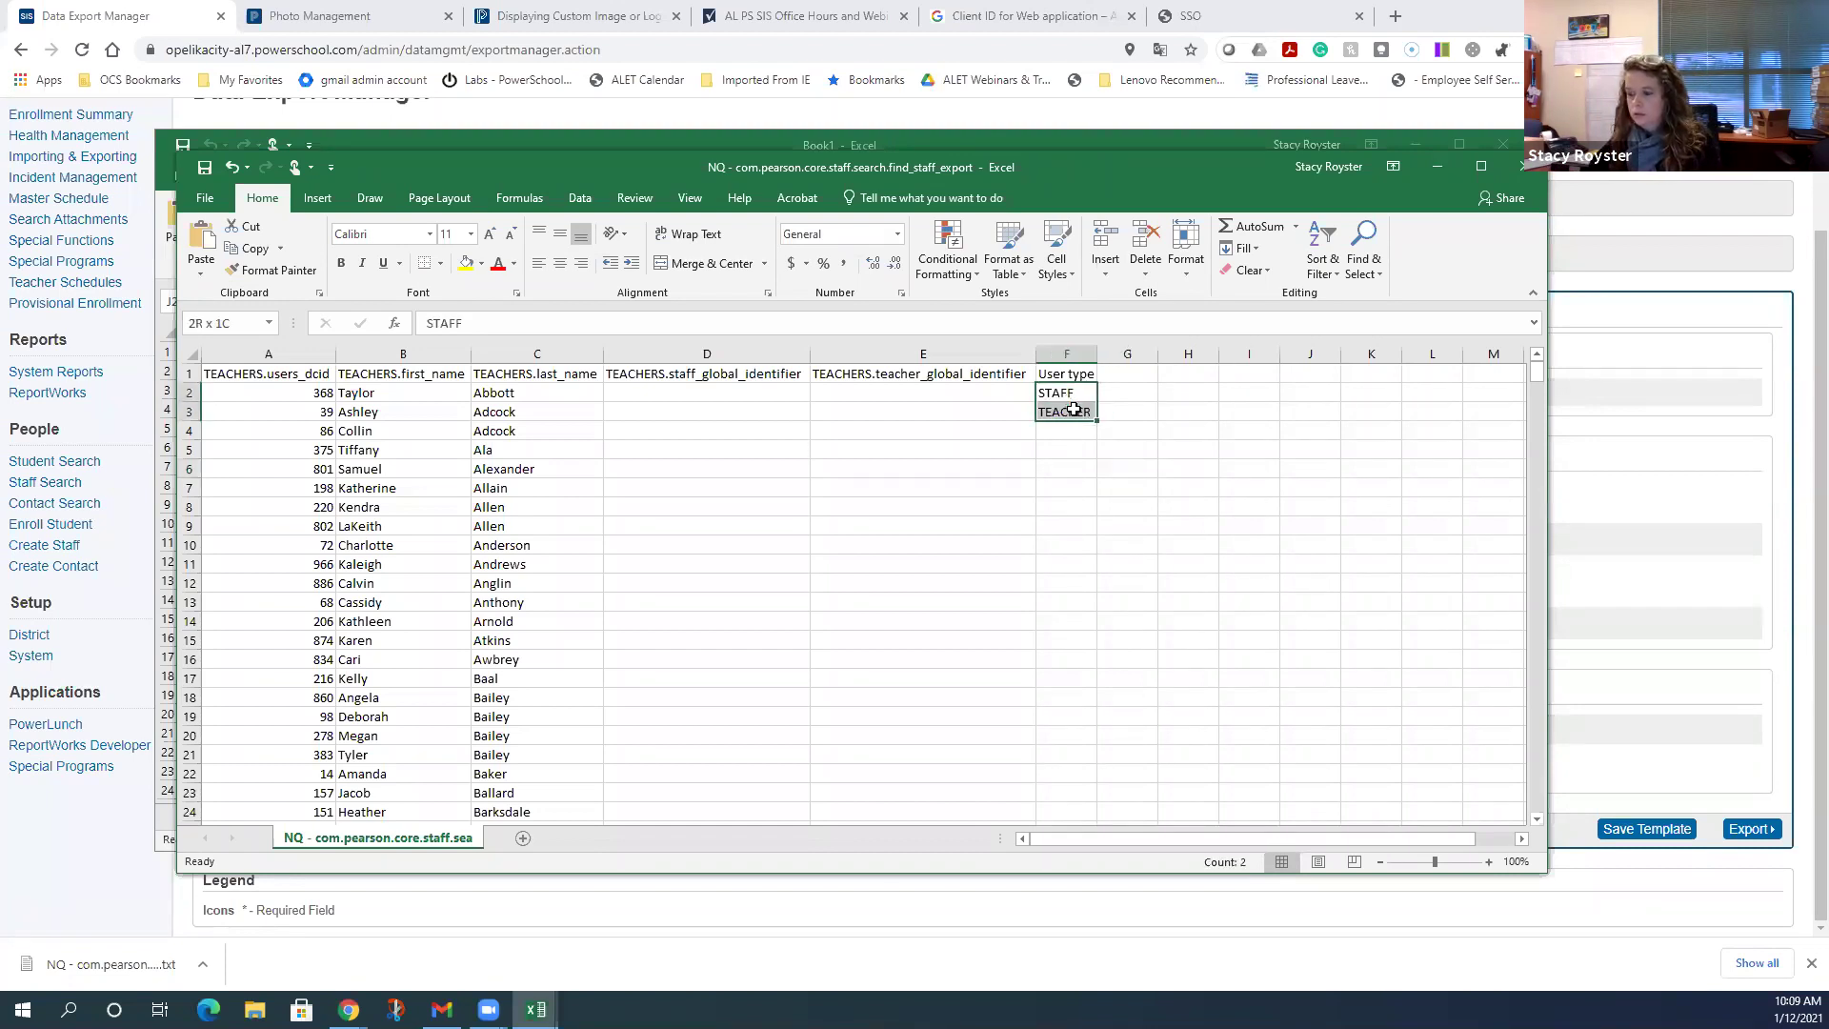
key(Delete)
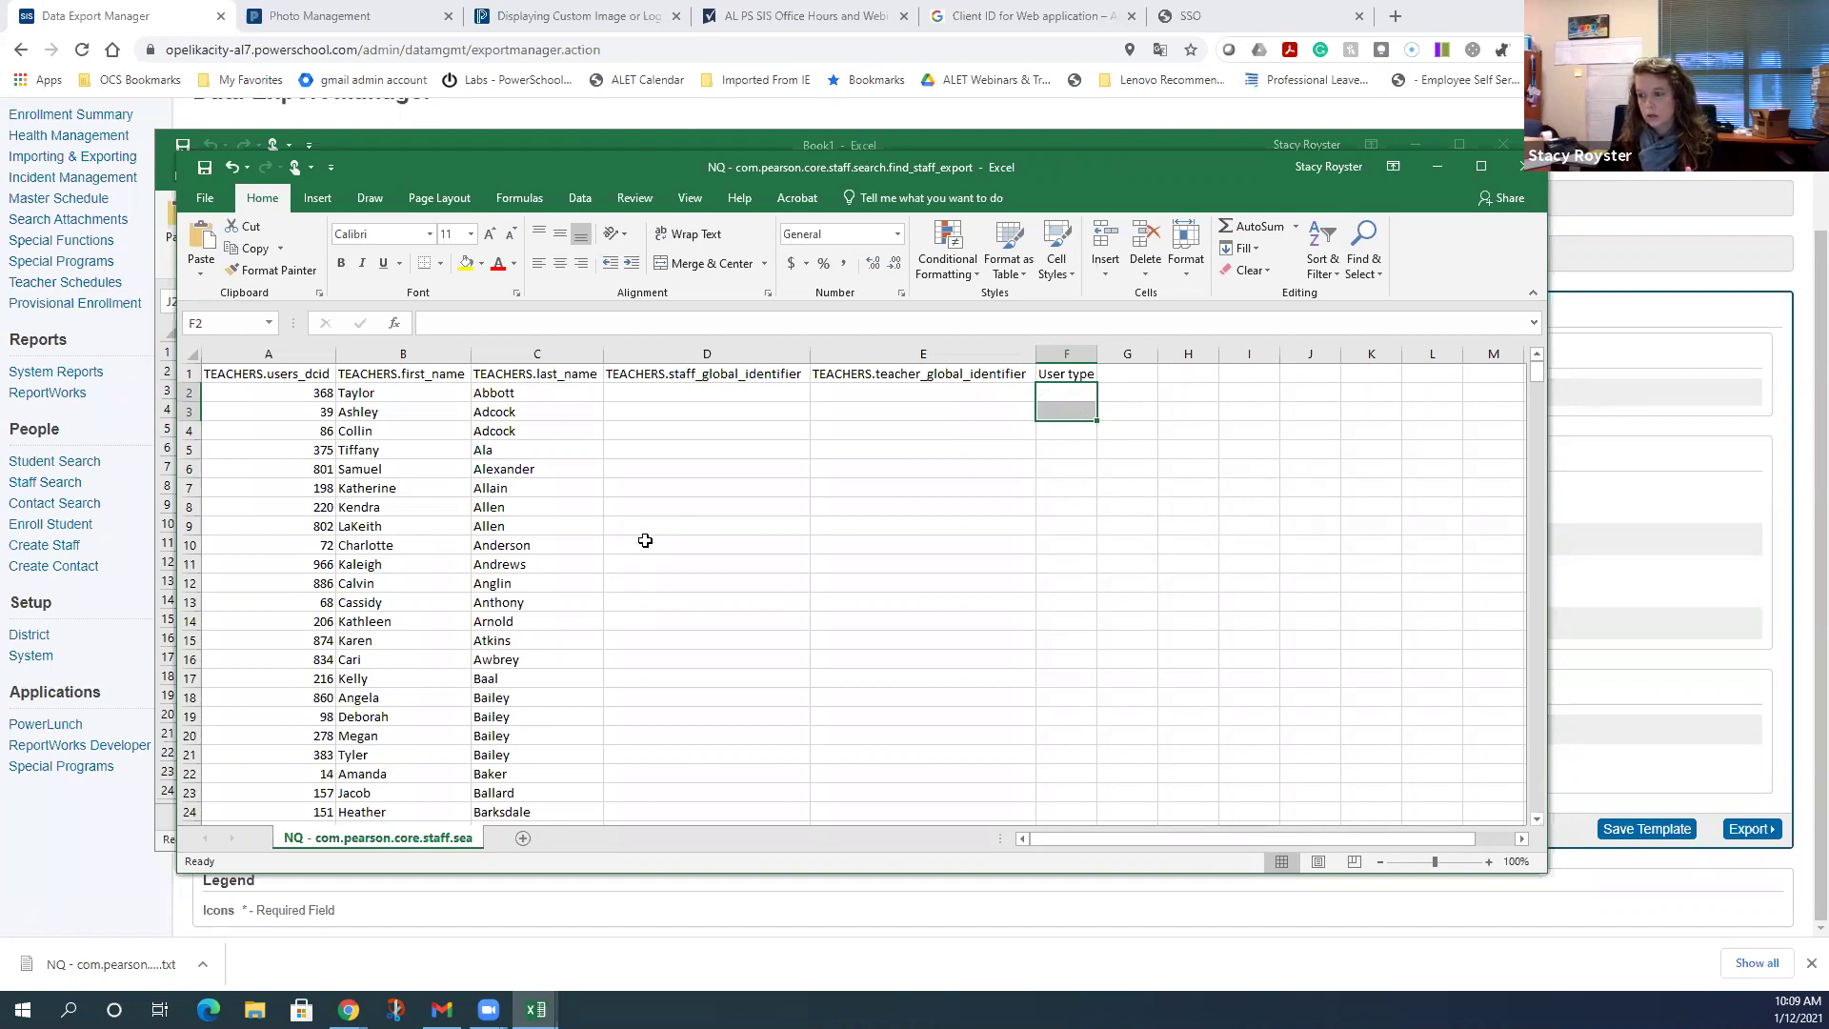
- Delete staff rows 2 through 400
click(189, 391)
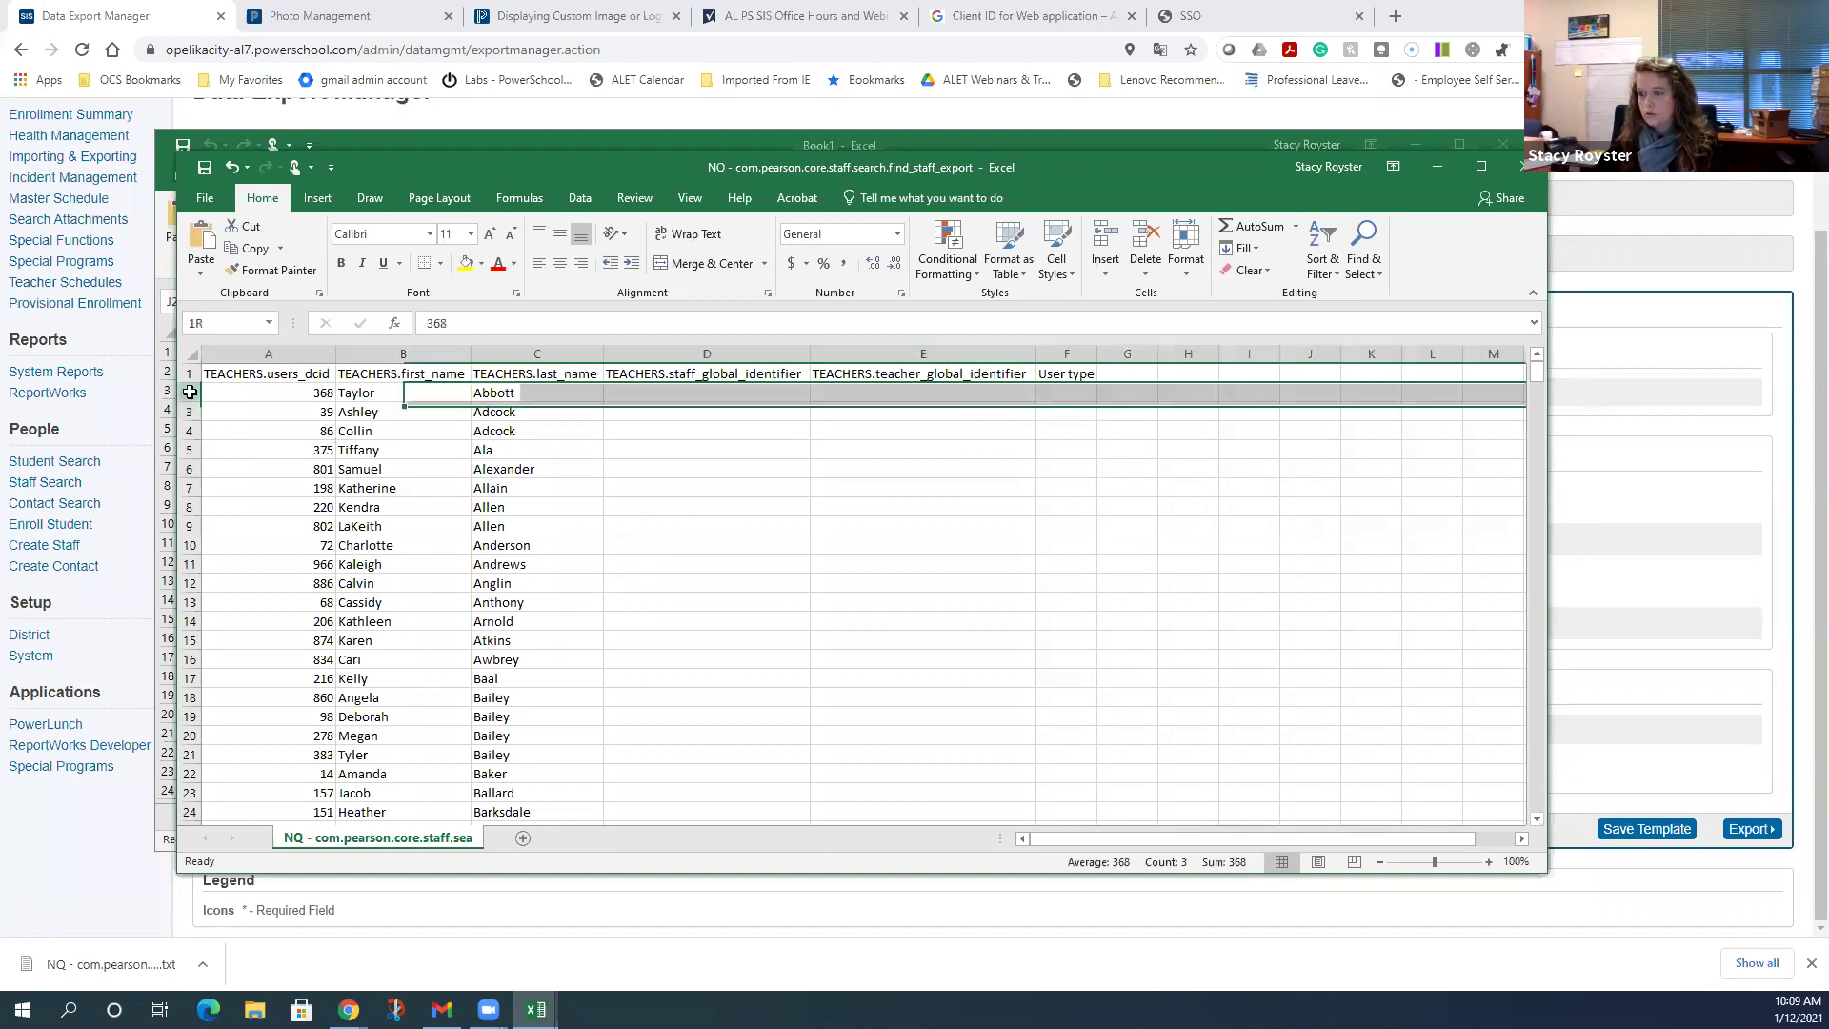
drag(189, 391, 326, 314)
drag(327, 315, 287, 525)
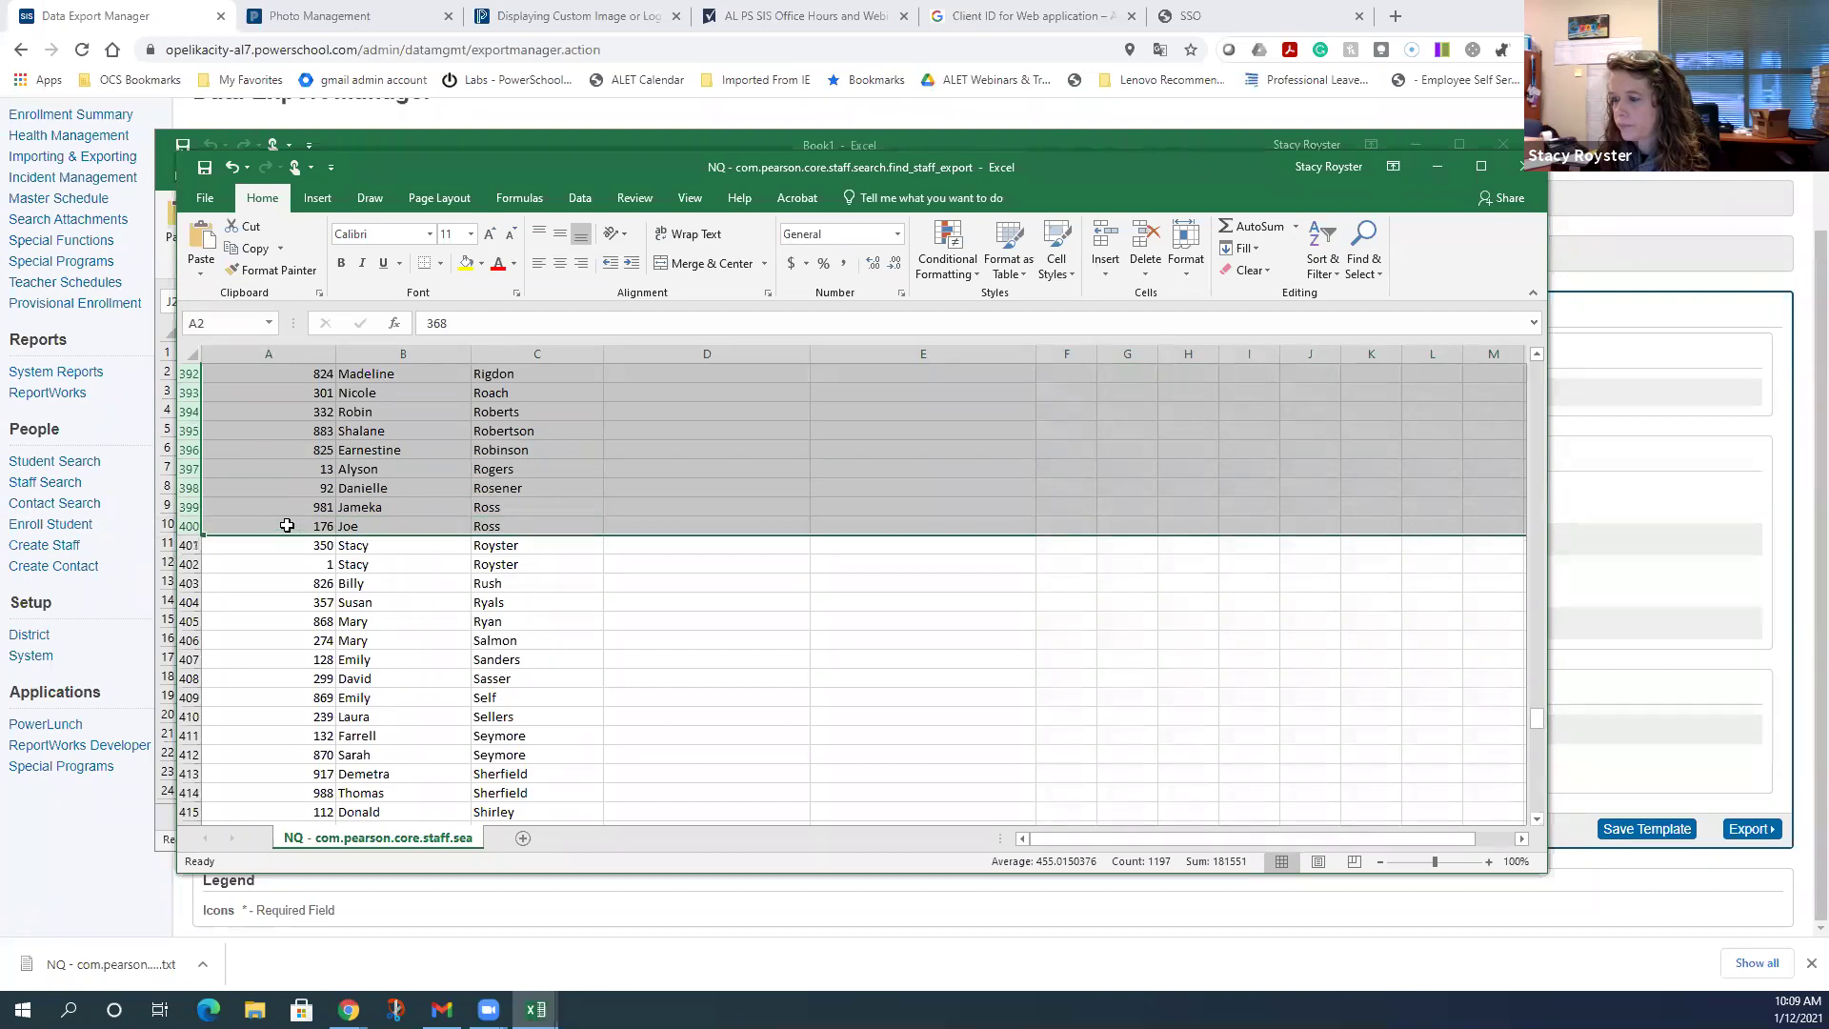
right_click(290, 488)
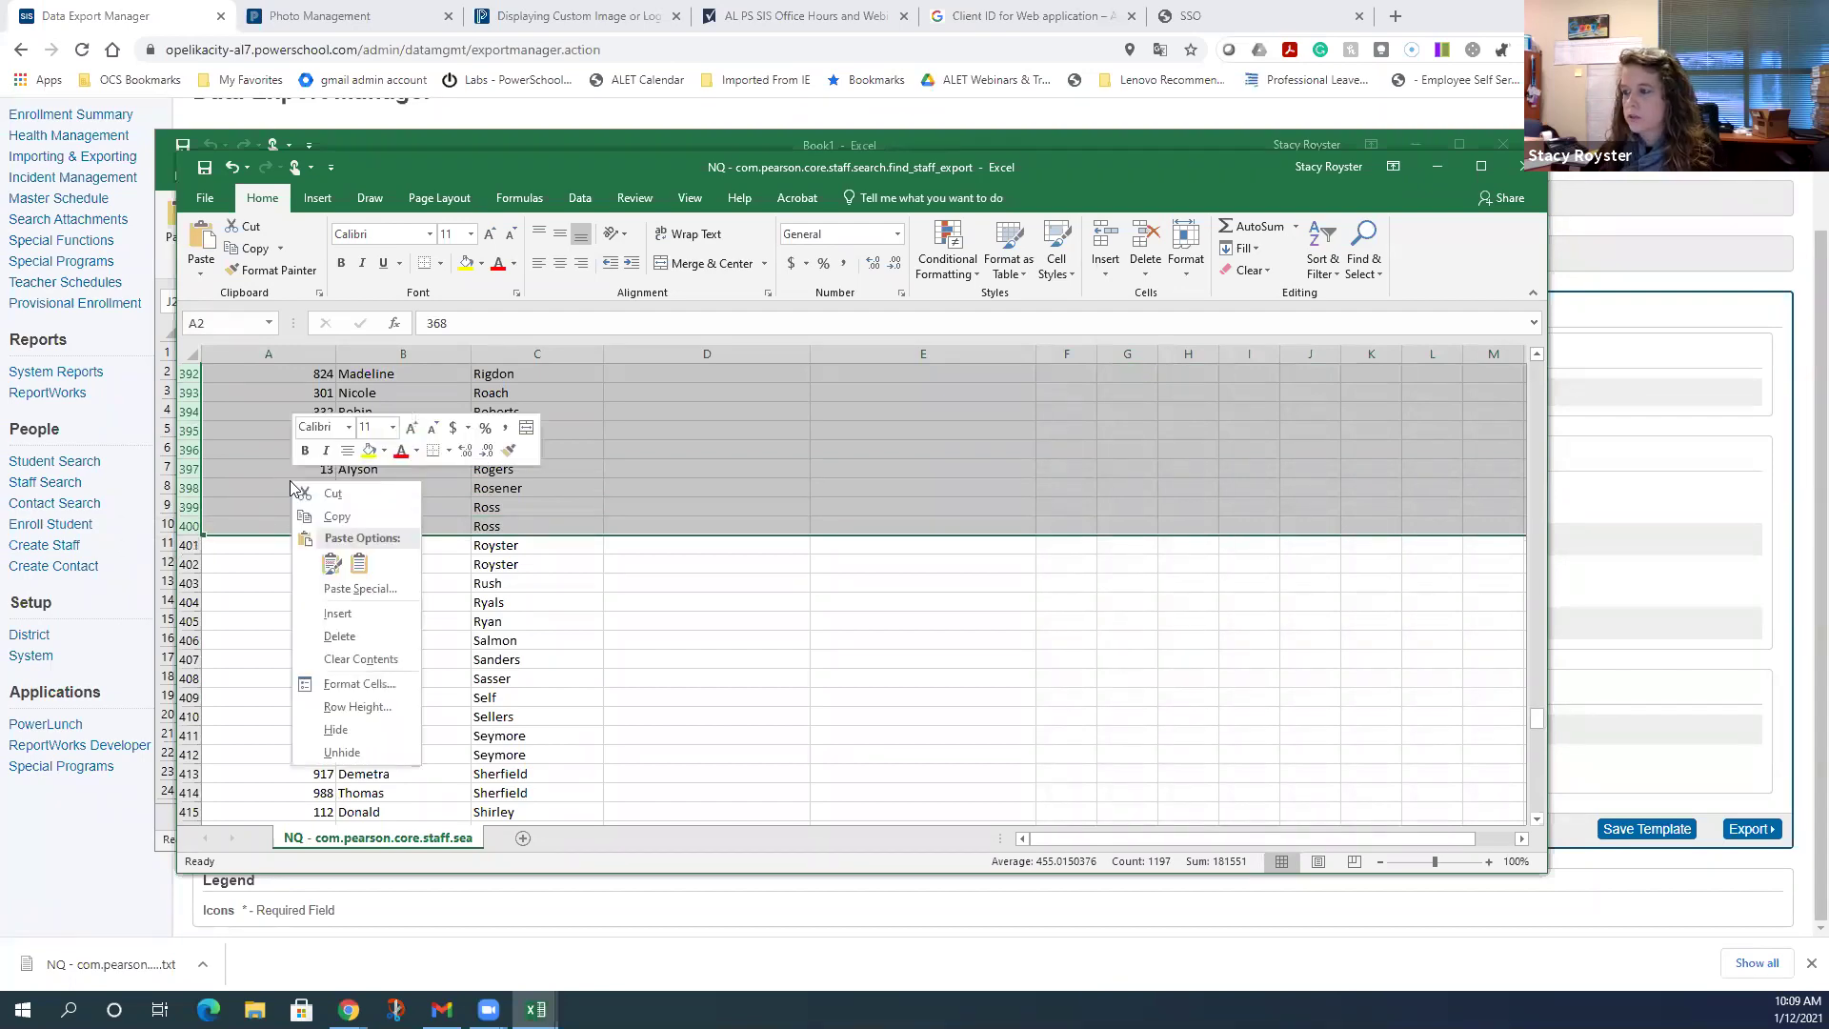
click(345, 635)
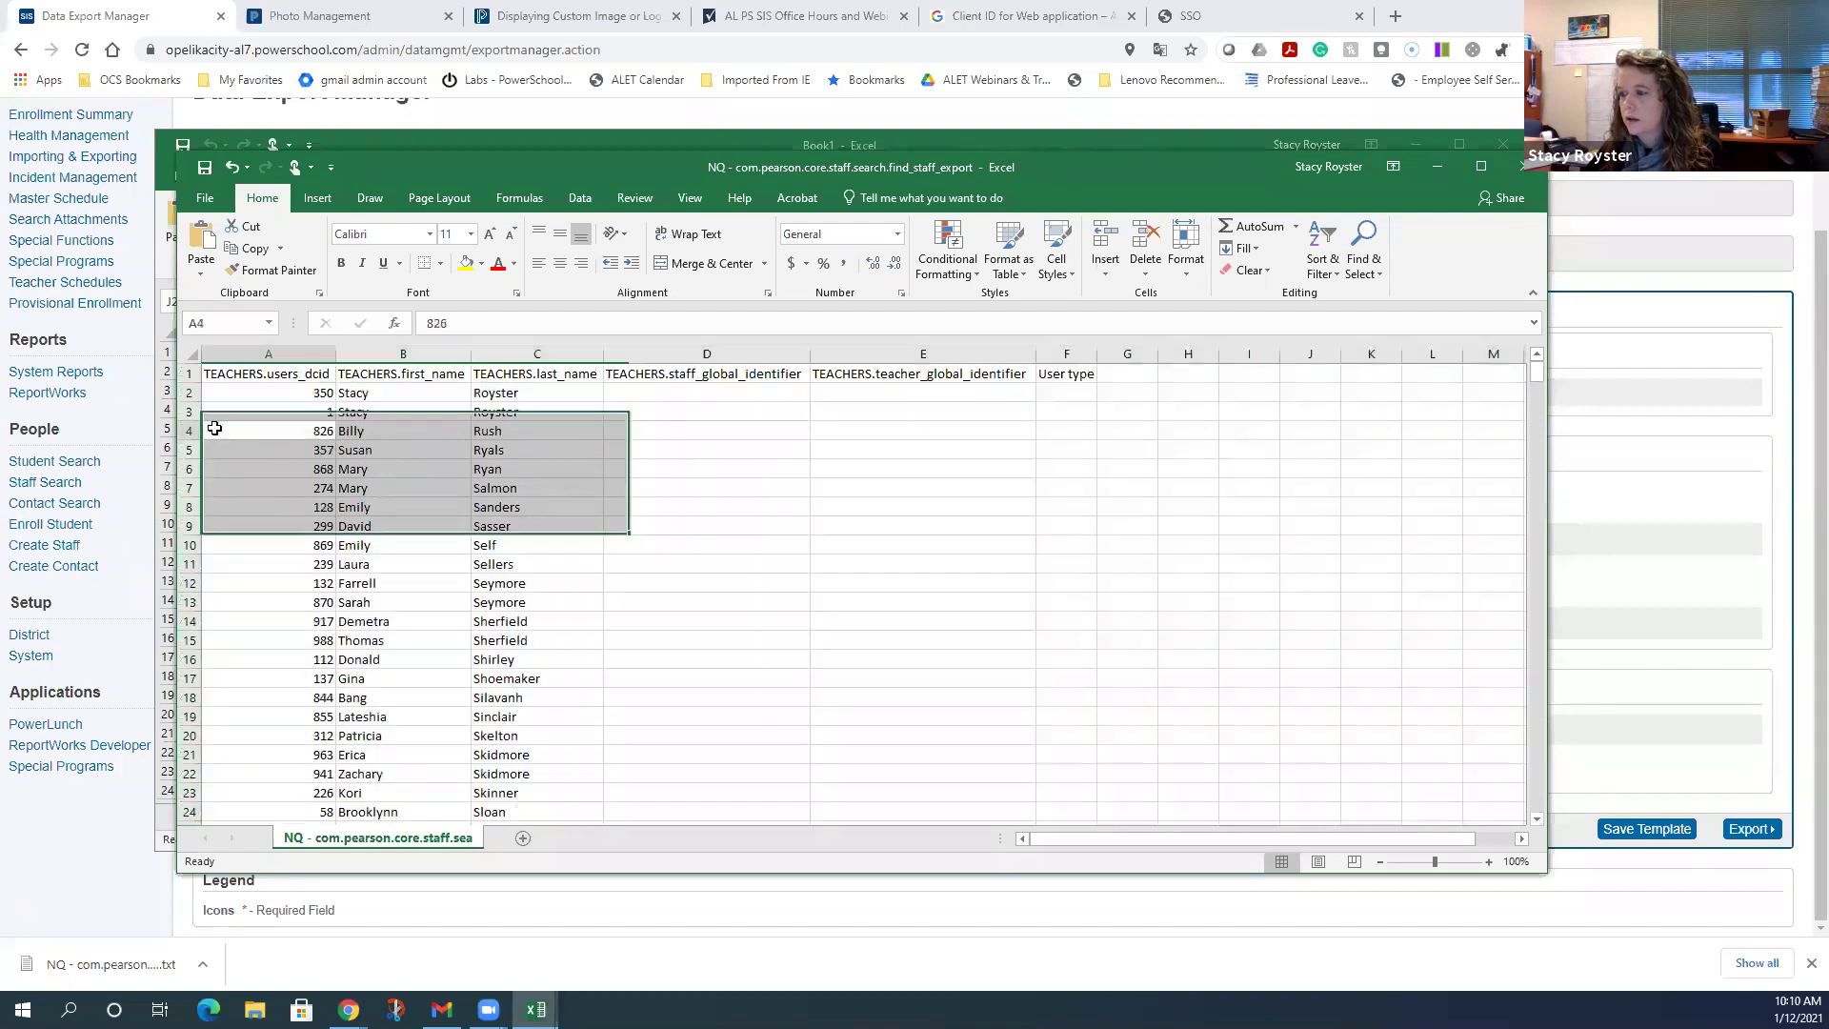
- Delete the remaining extra rows below the two kept staff rows (IDs 350 and 1)
click(192, 431)
drag(191, 431, 209, 777)
right_click(245, 636)
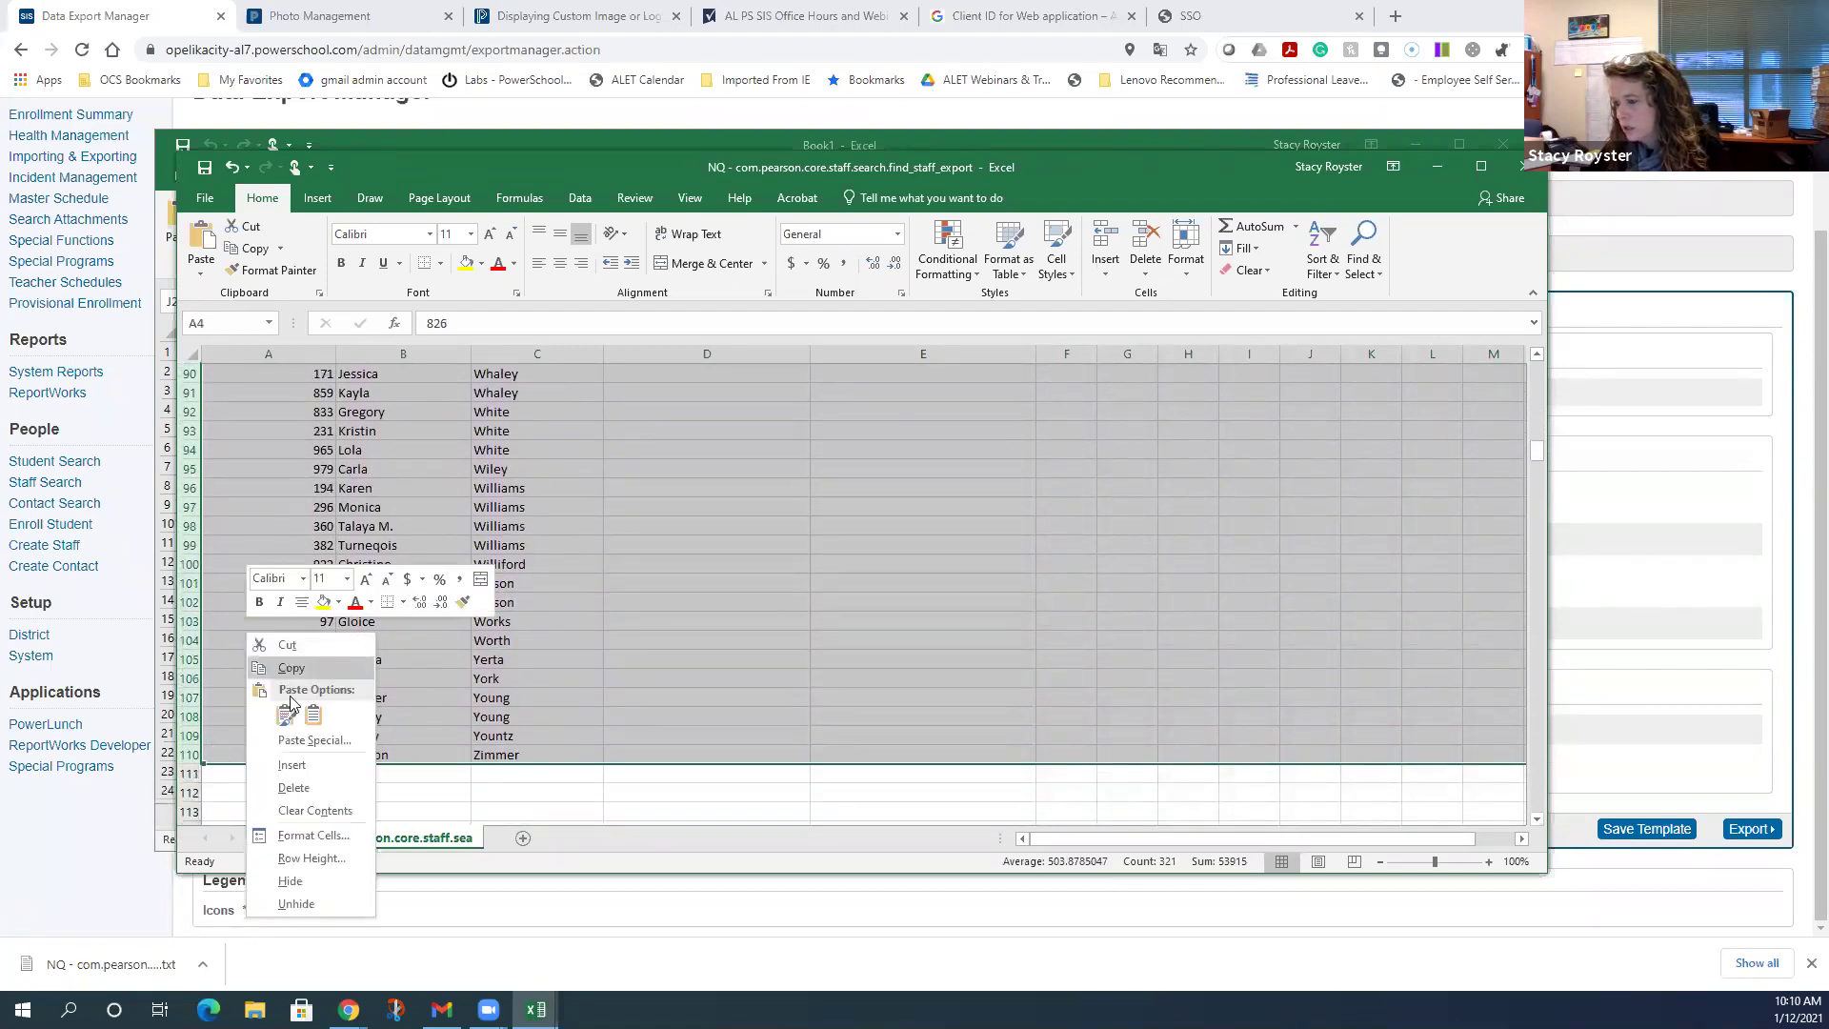
click(303, 787)
click(570, 504)
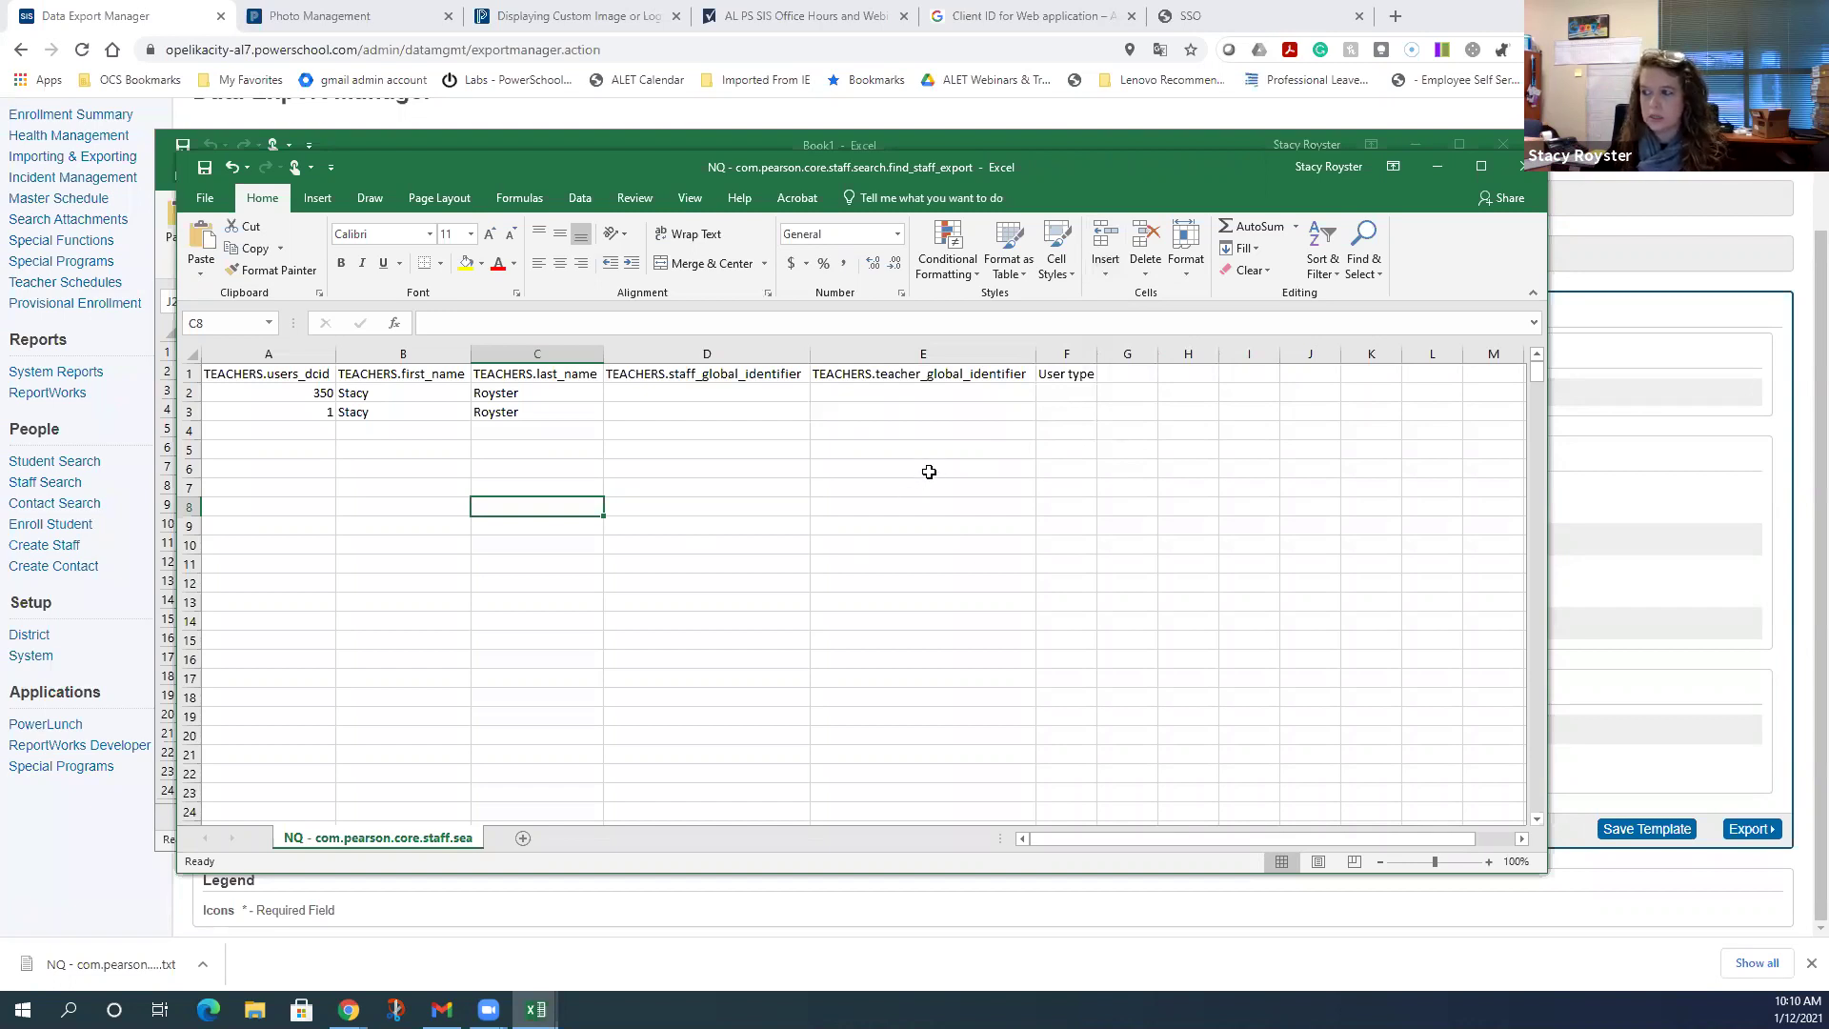
- Enter the staff member's school e-mail address as the global identifier in D2 and D3
click(917, 398)
click(744, 392)
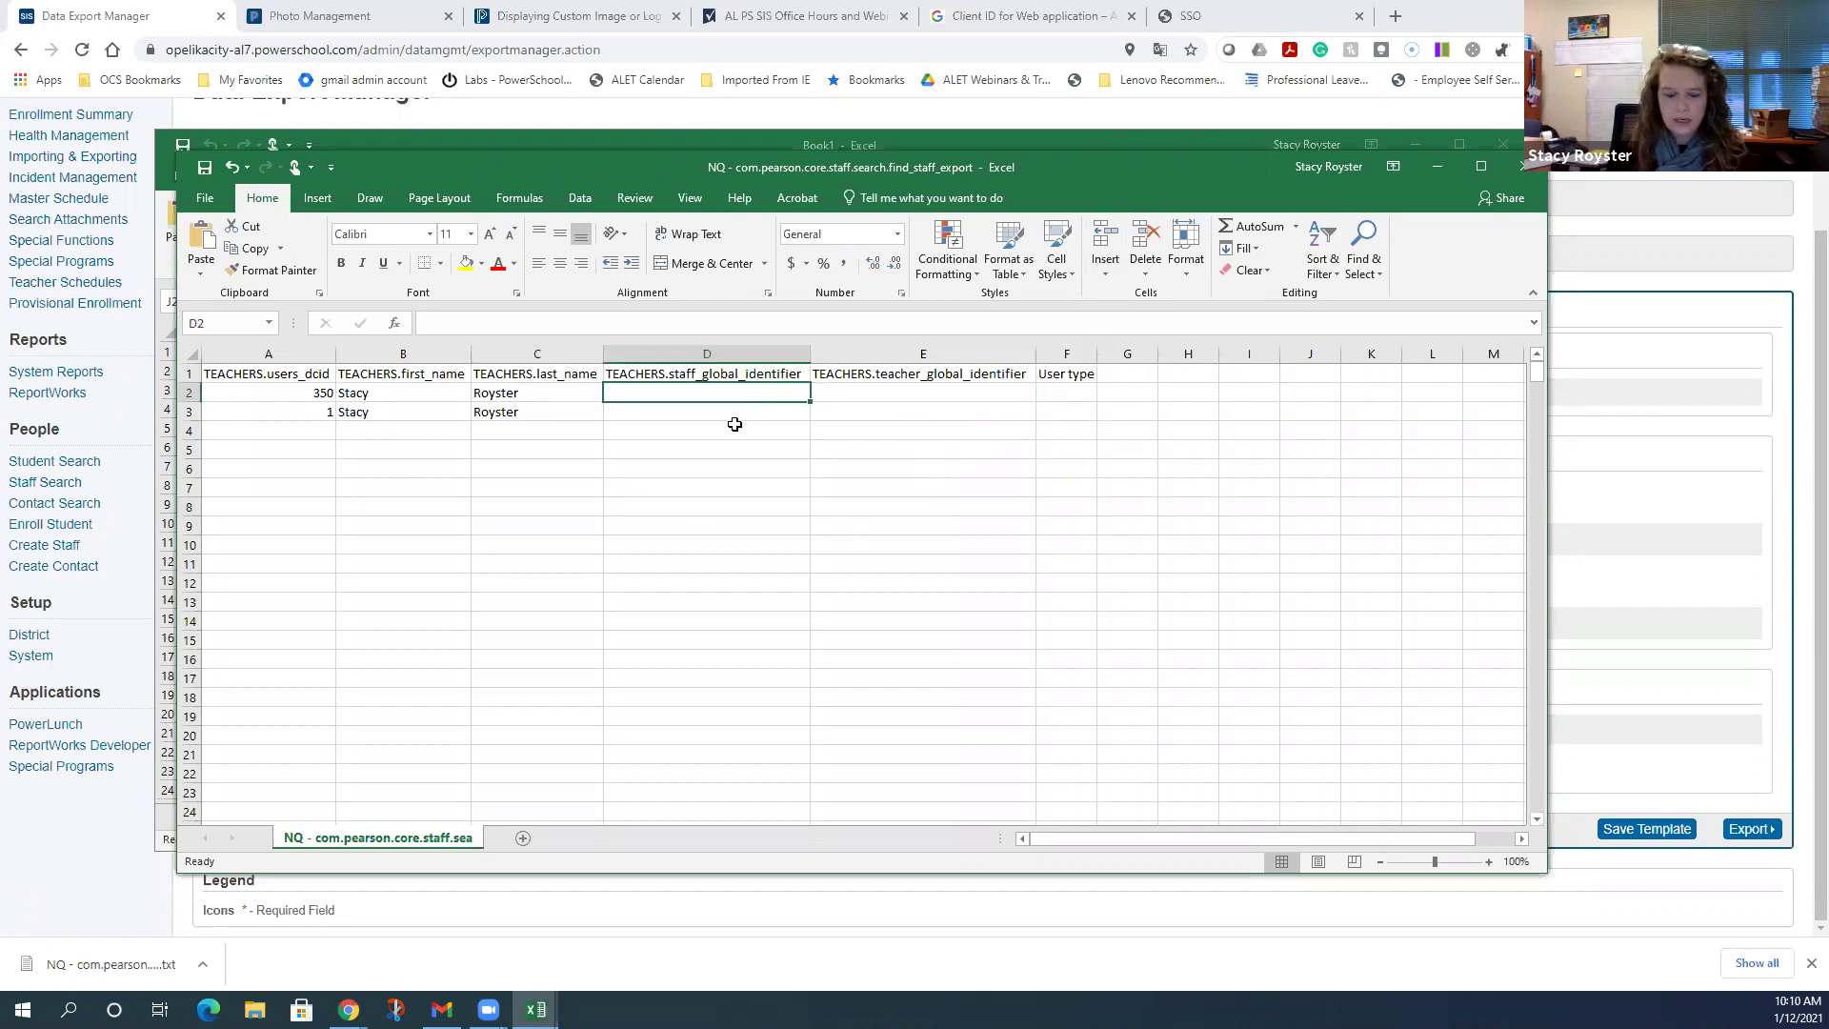
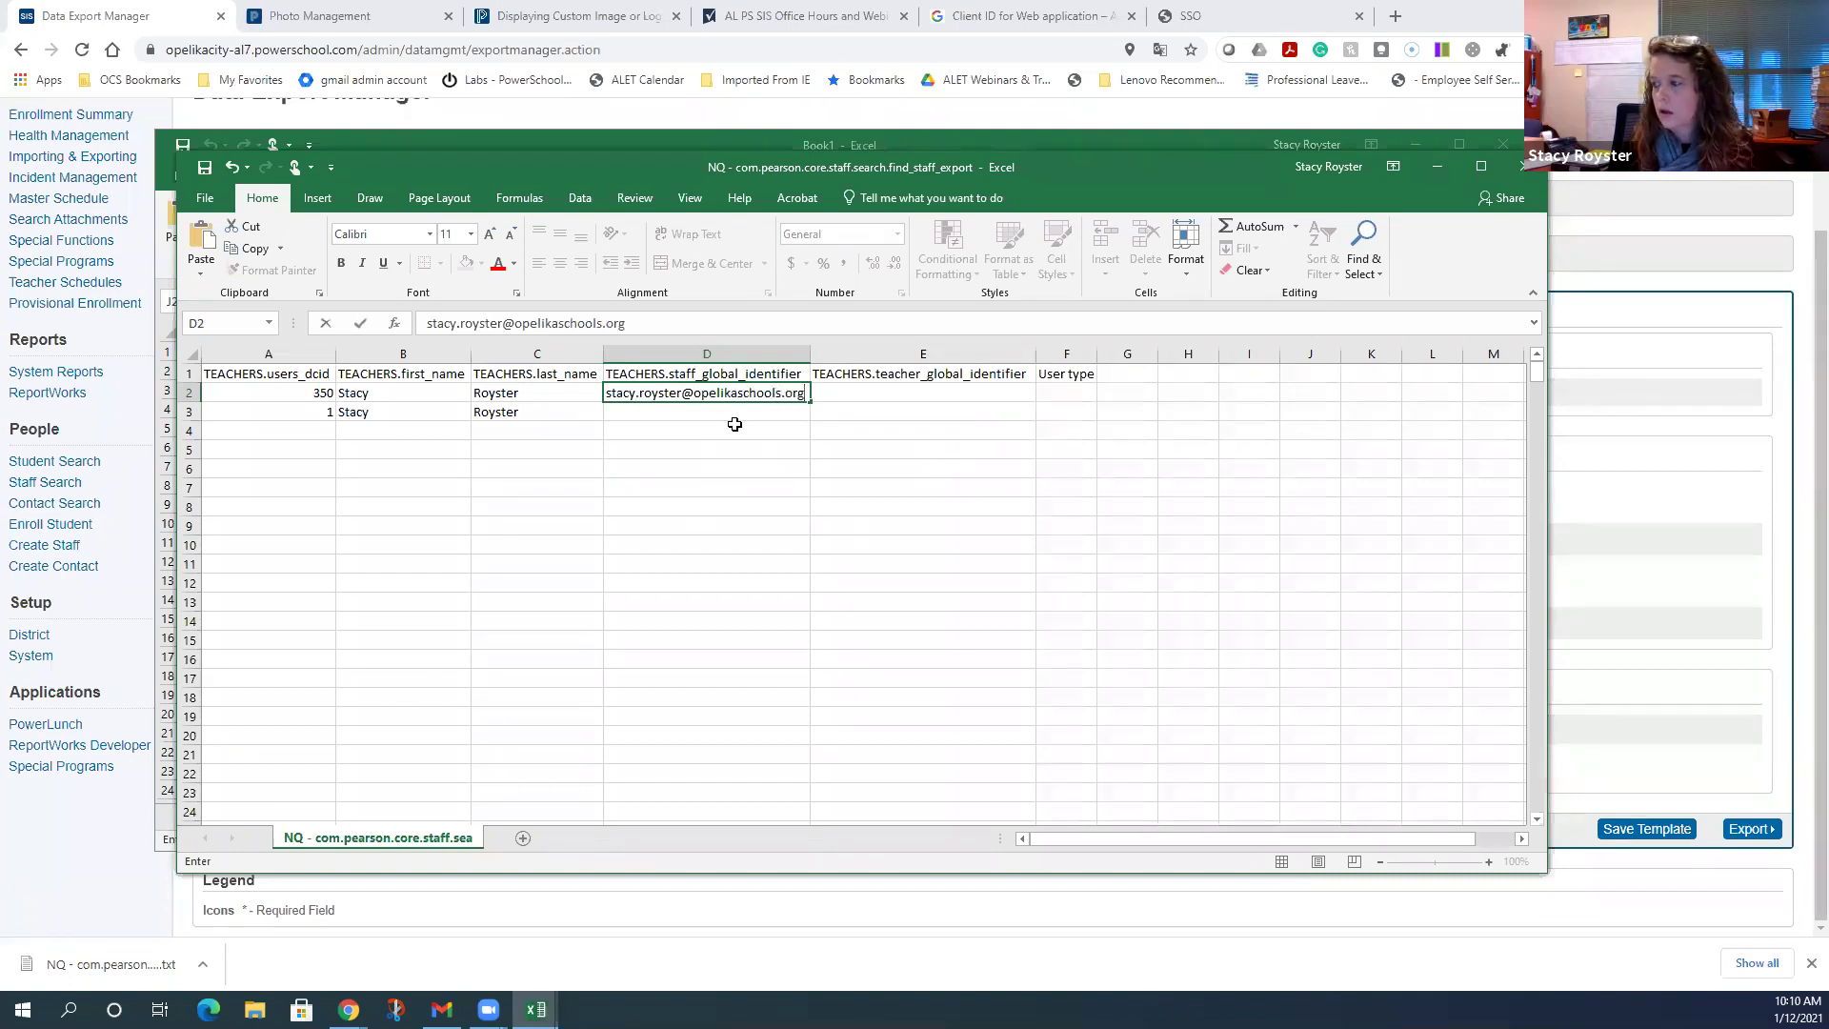
key(Return)
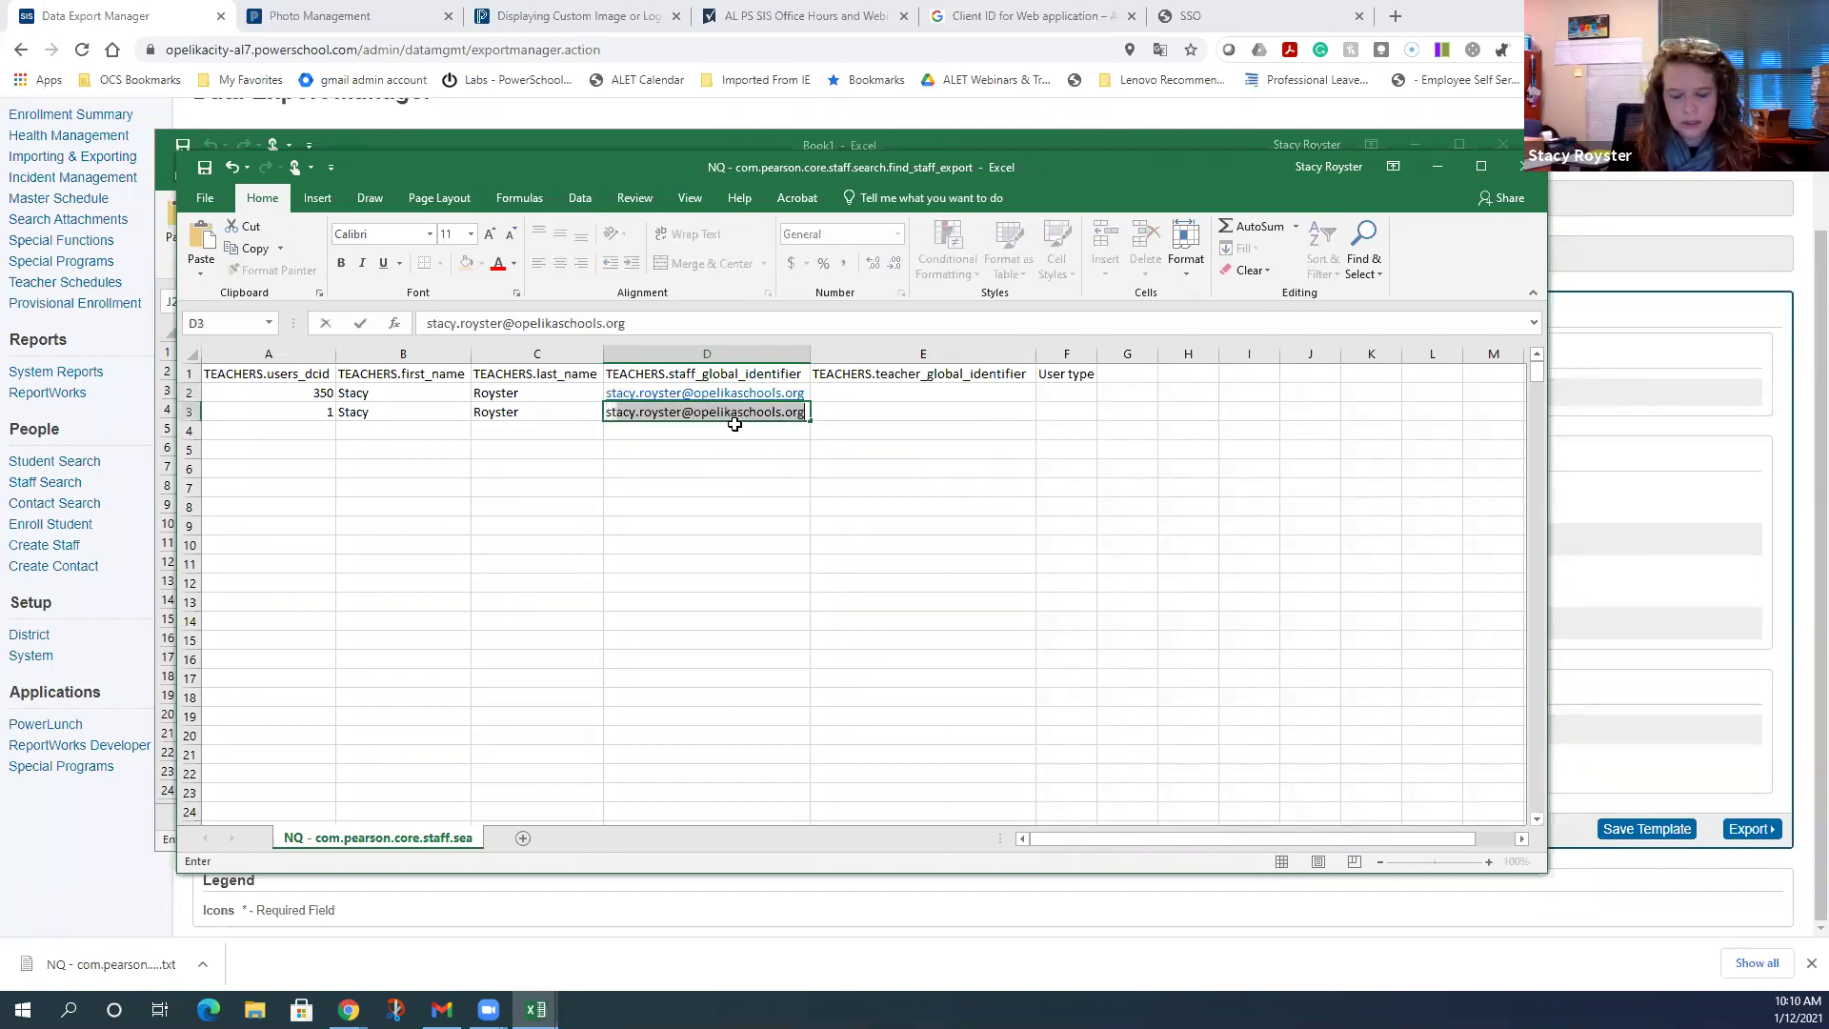
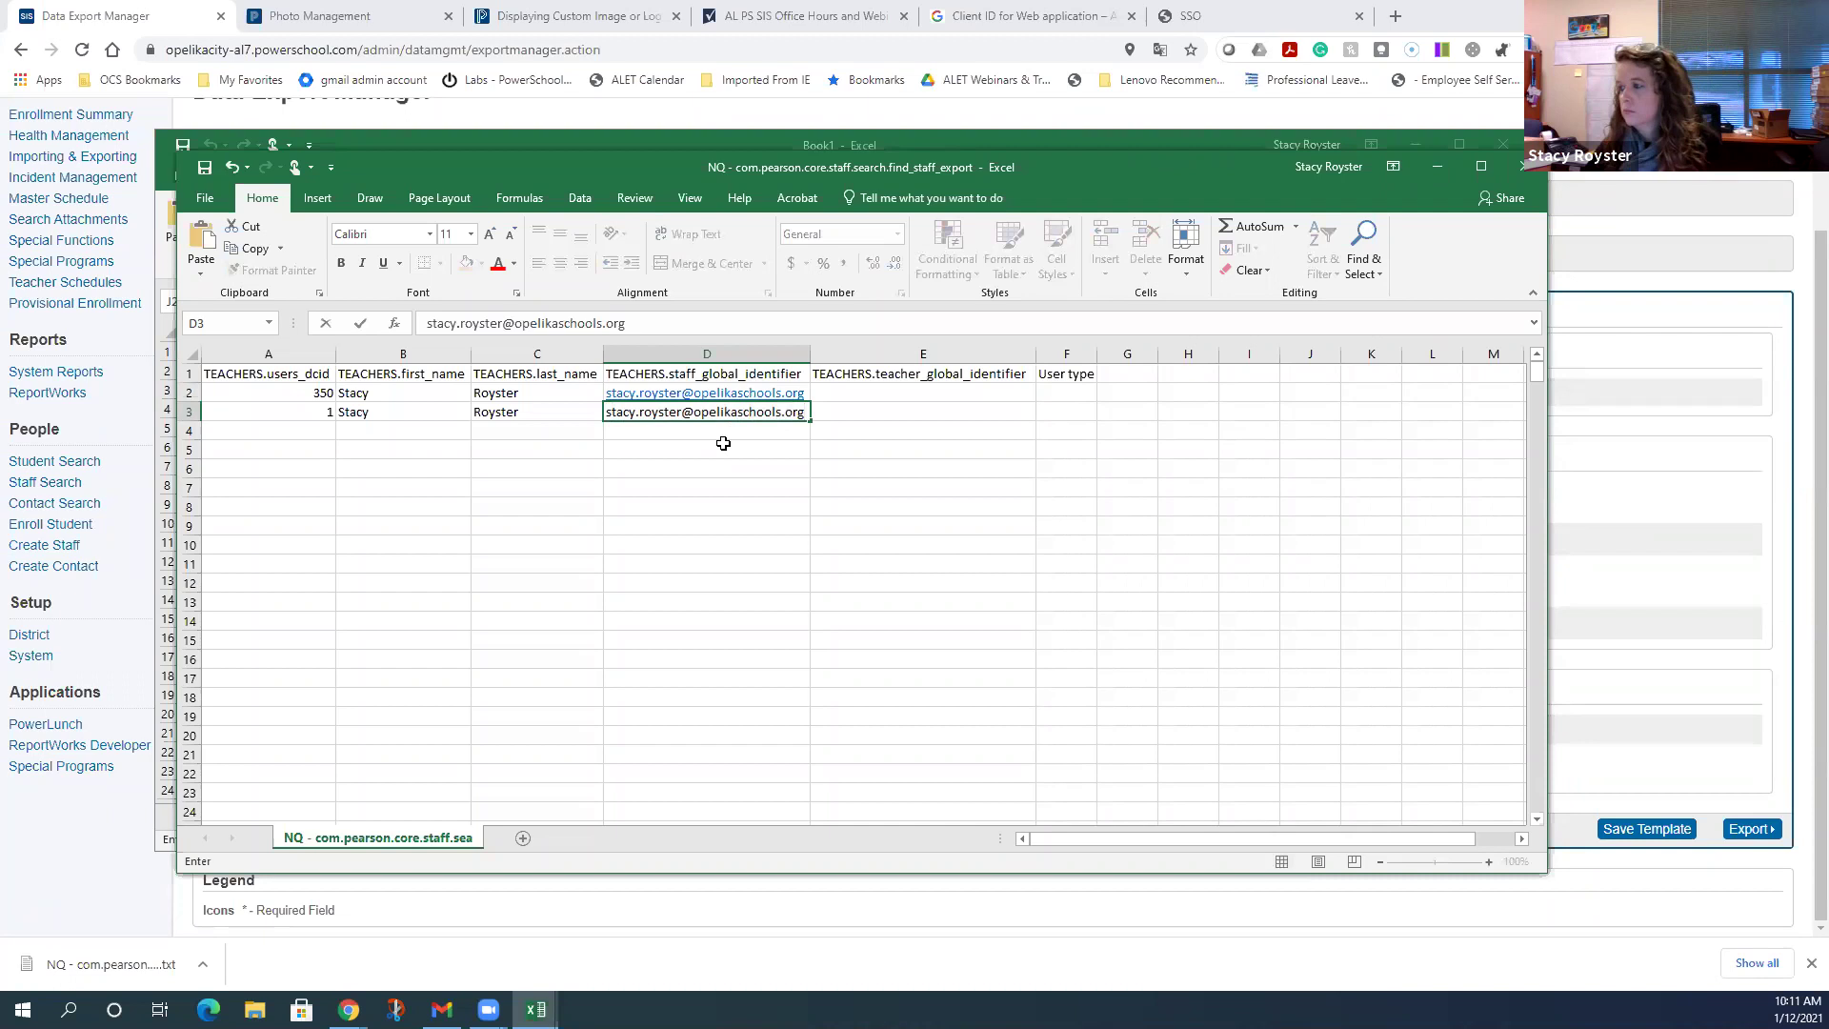
click(722, 441)
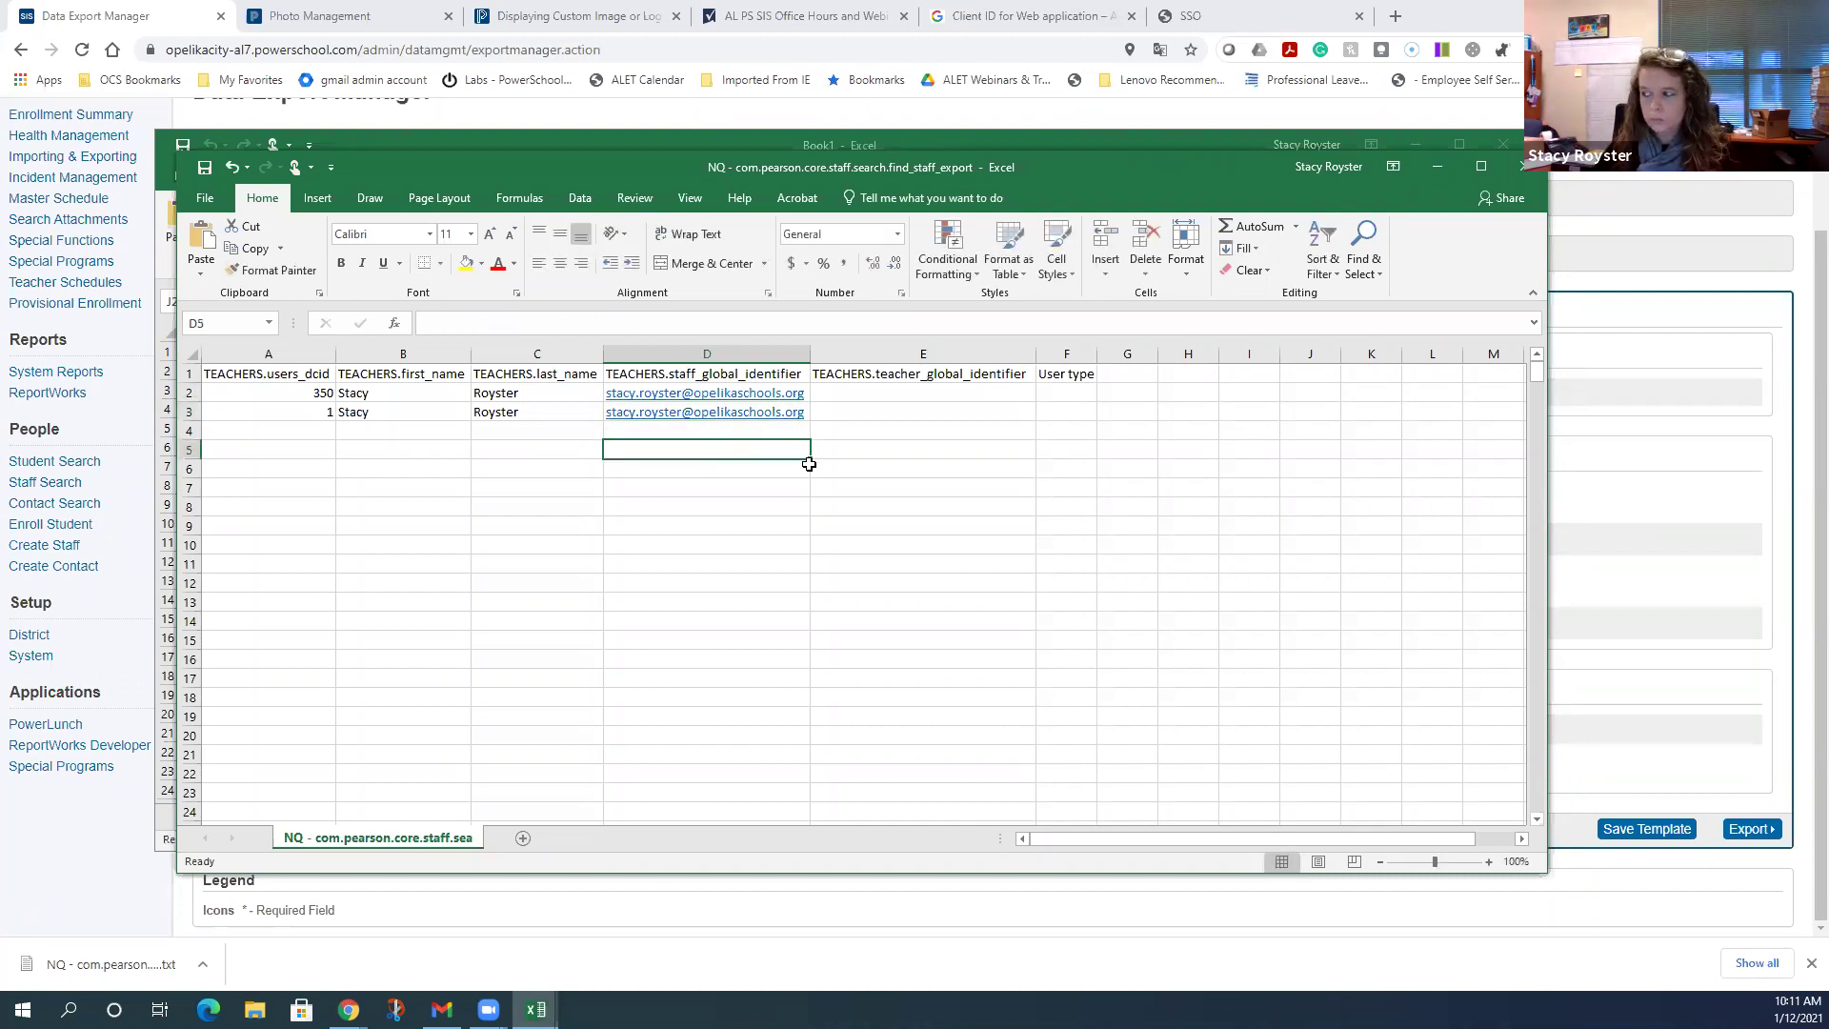
- Enter STAFF as the user type in cells F2 and F3
click(1075, 402)
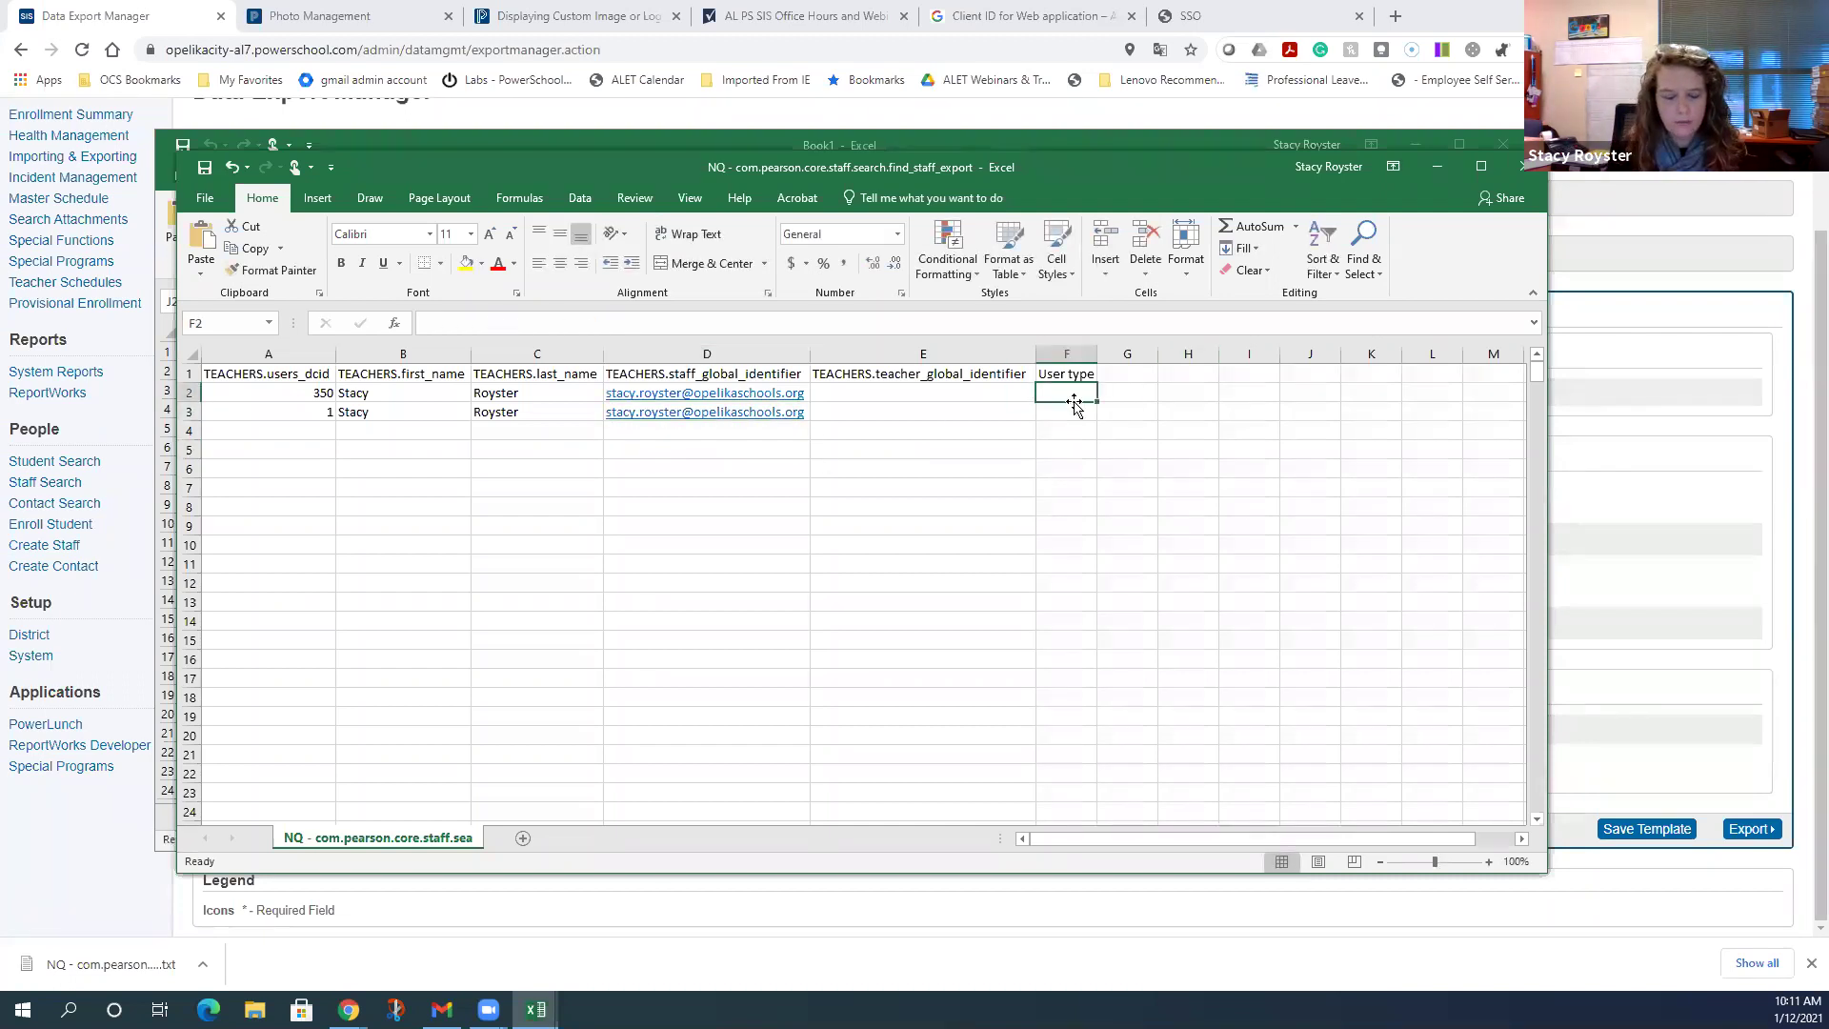
text(STAFF)
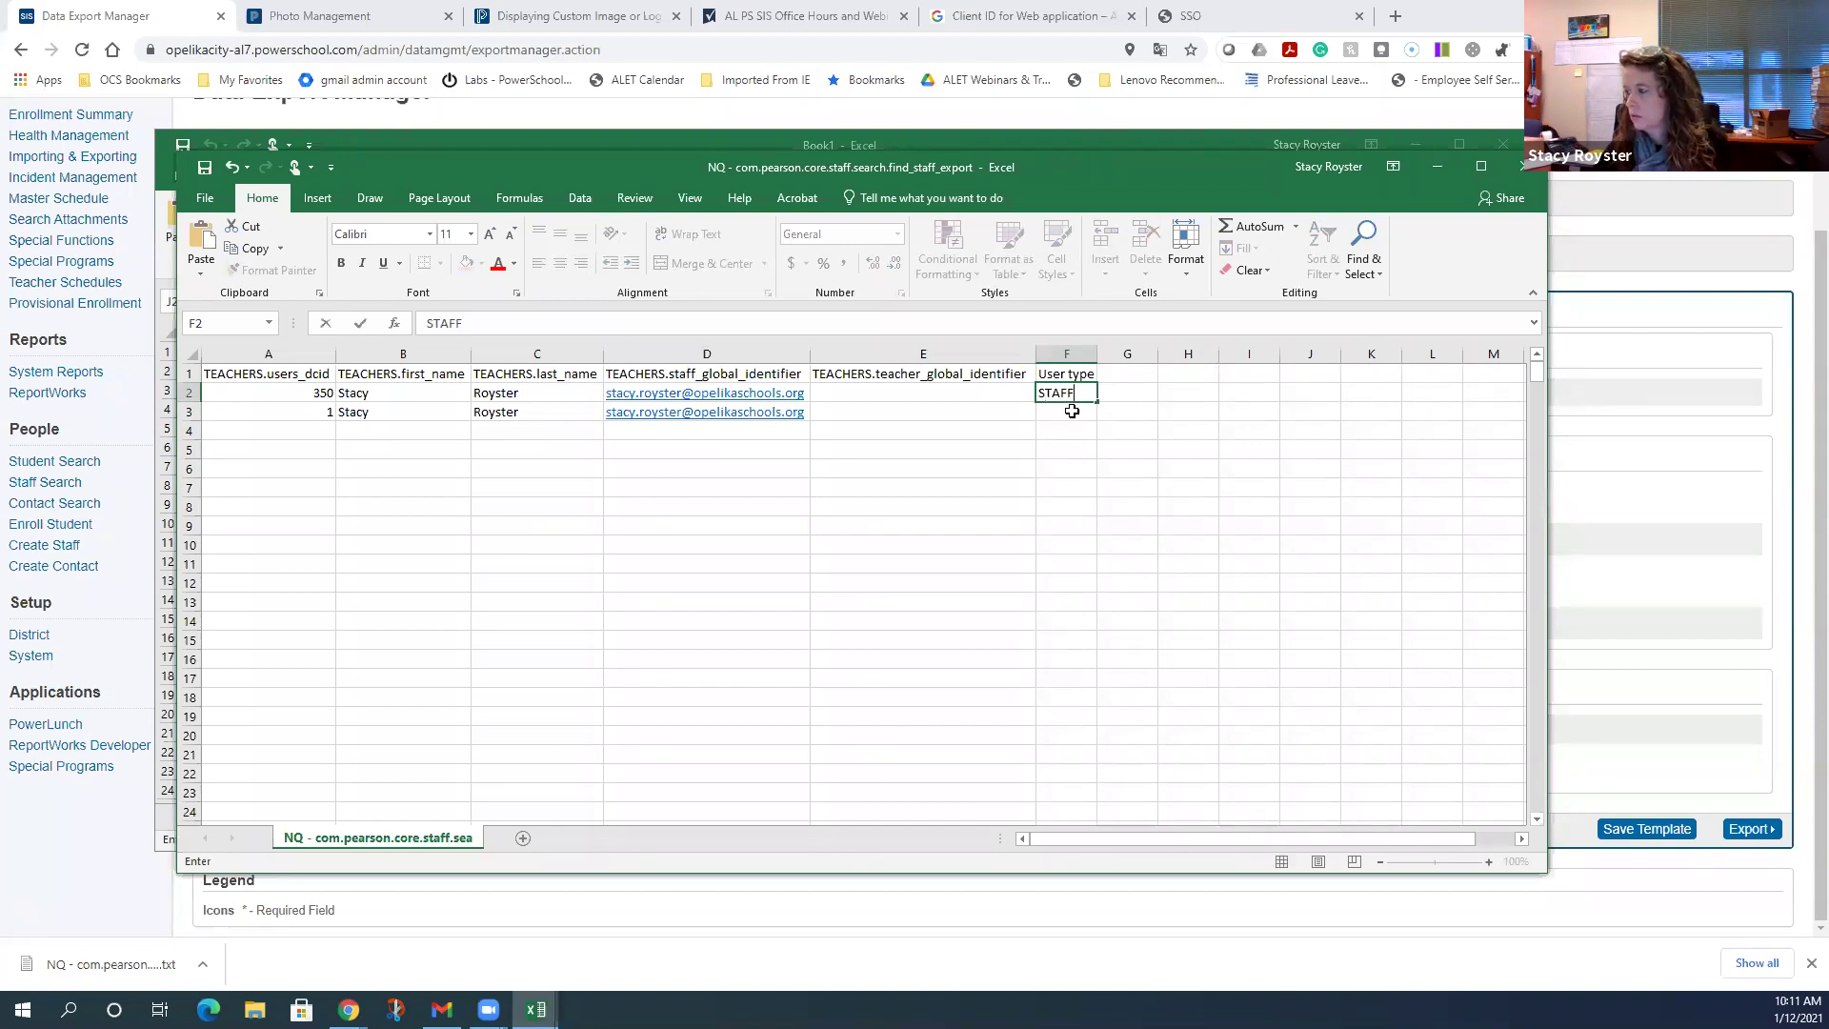
click(1072, 411)
text(STAFF)
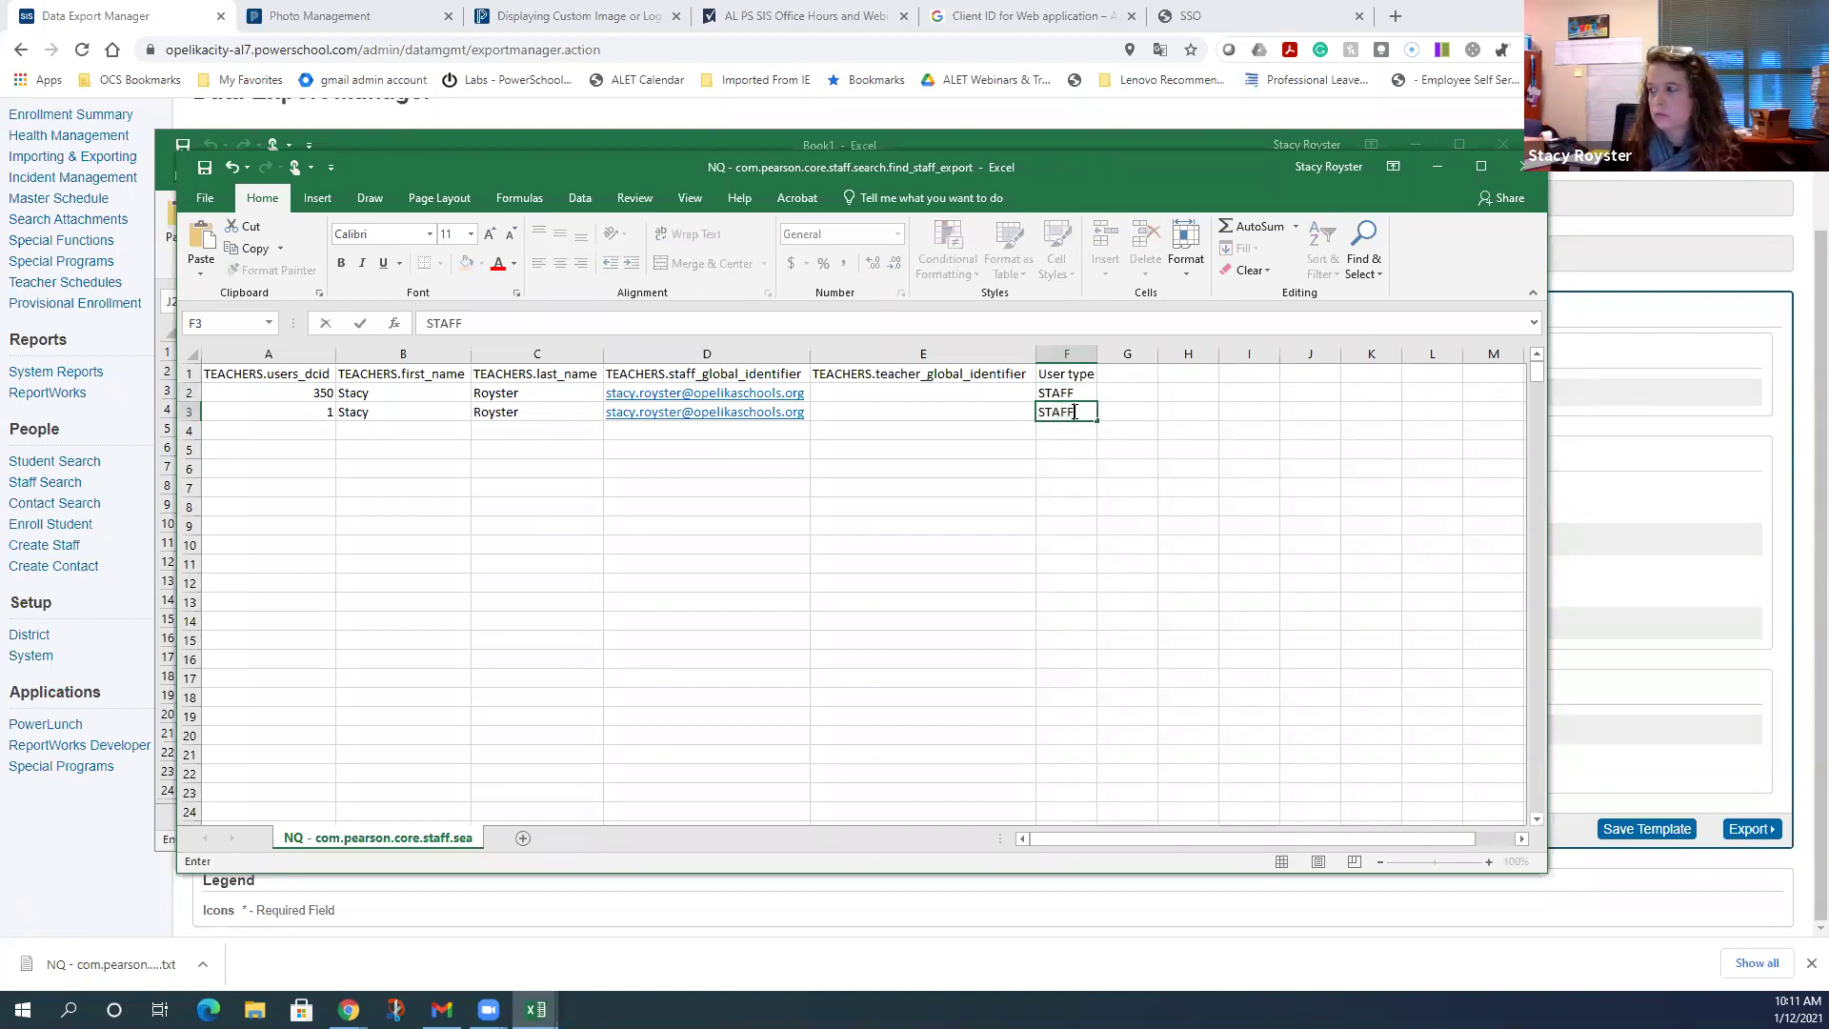
click(1073, 432)
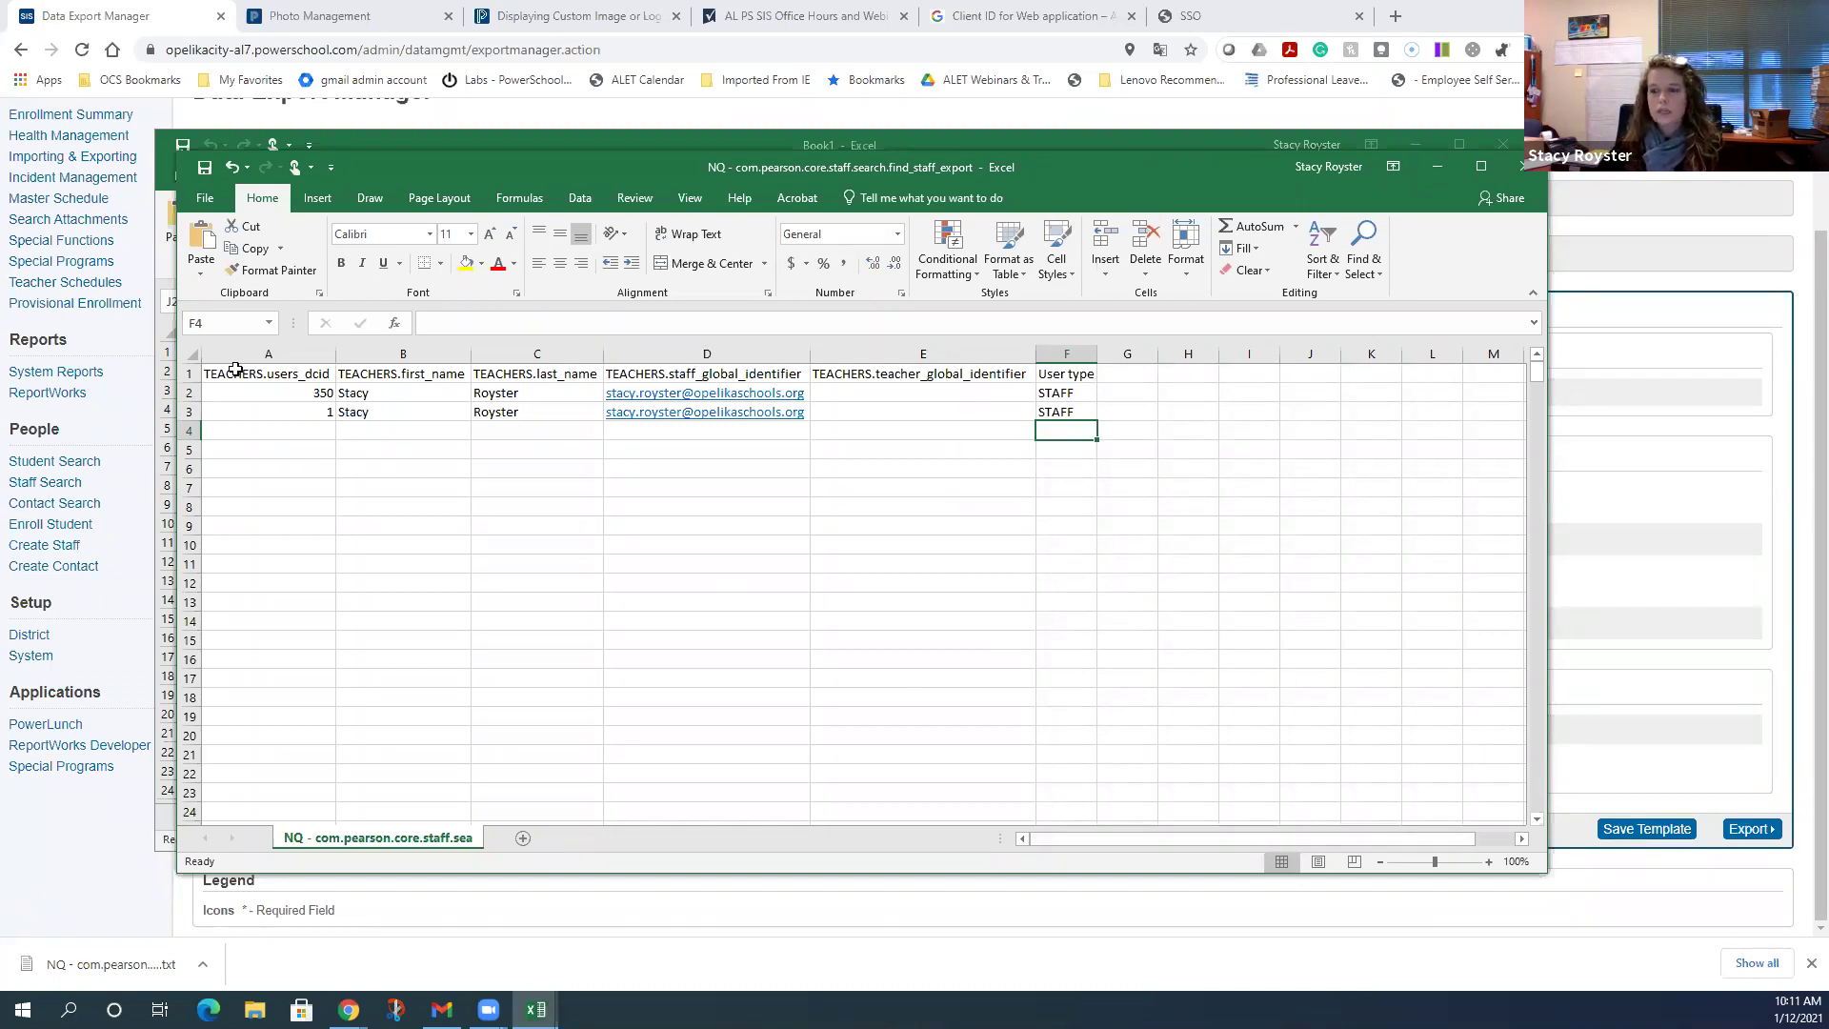
click(202, 205)
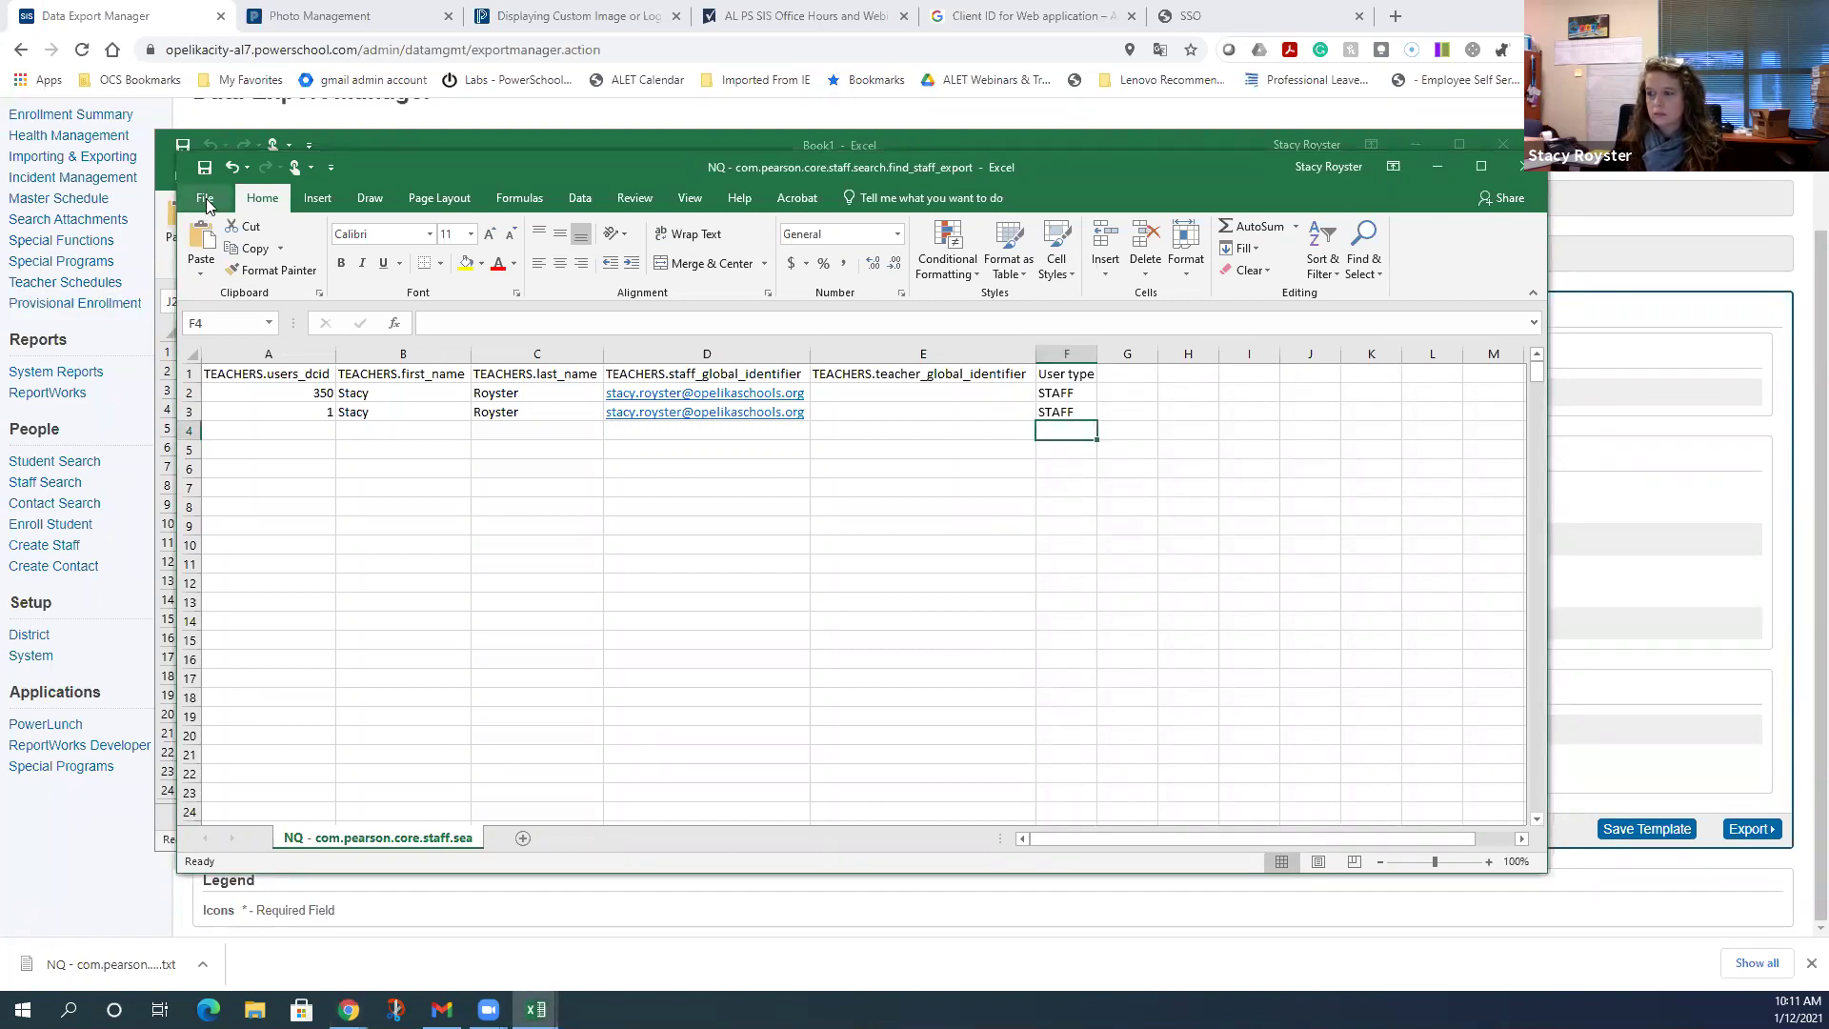
- Save As to the Desktop with the Text (Tab delimited) format
click(207, 204)
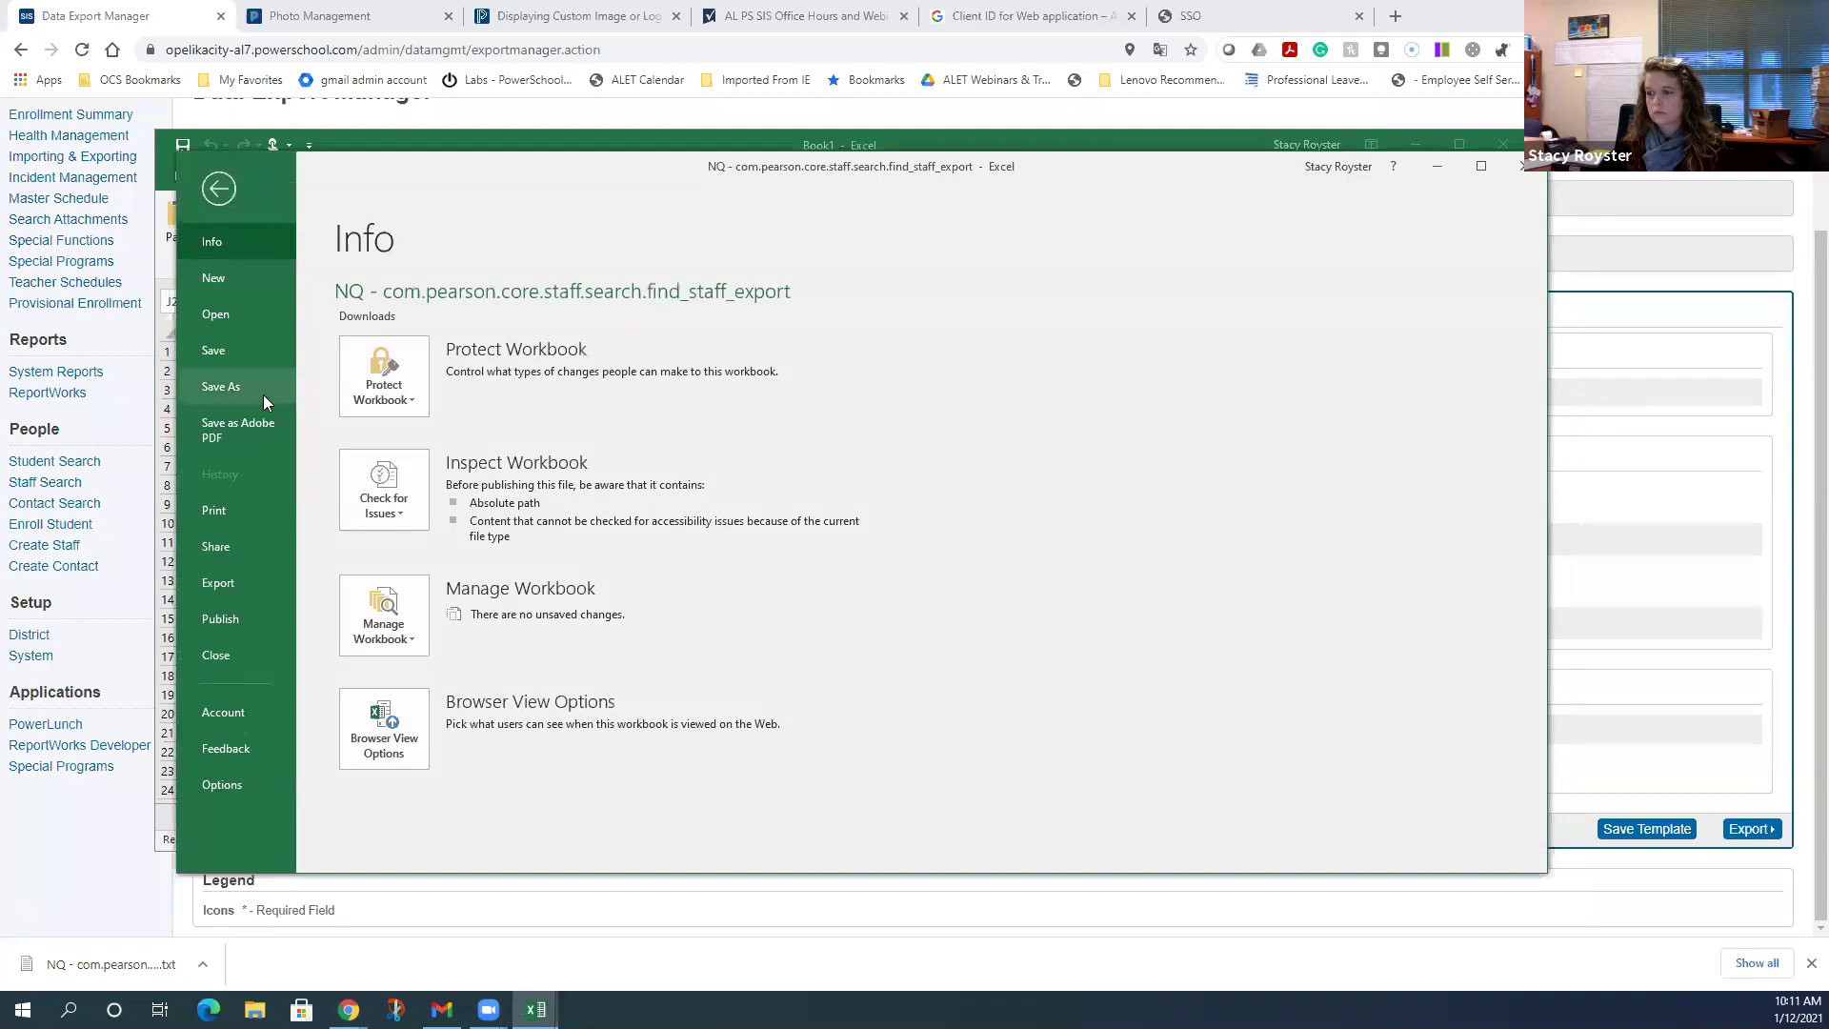
click(263, 394)
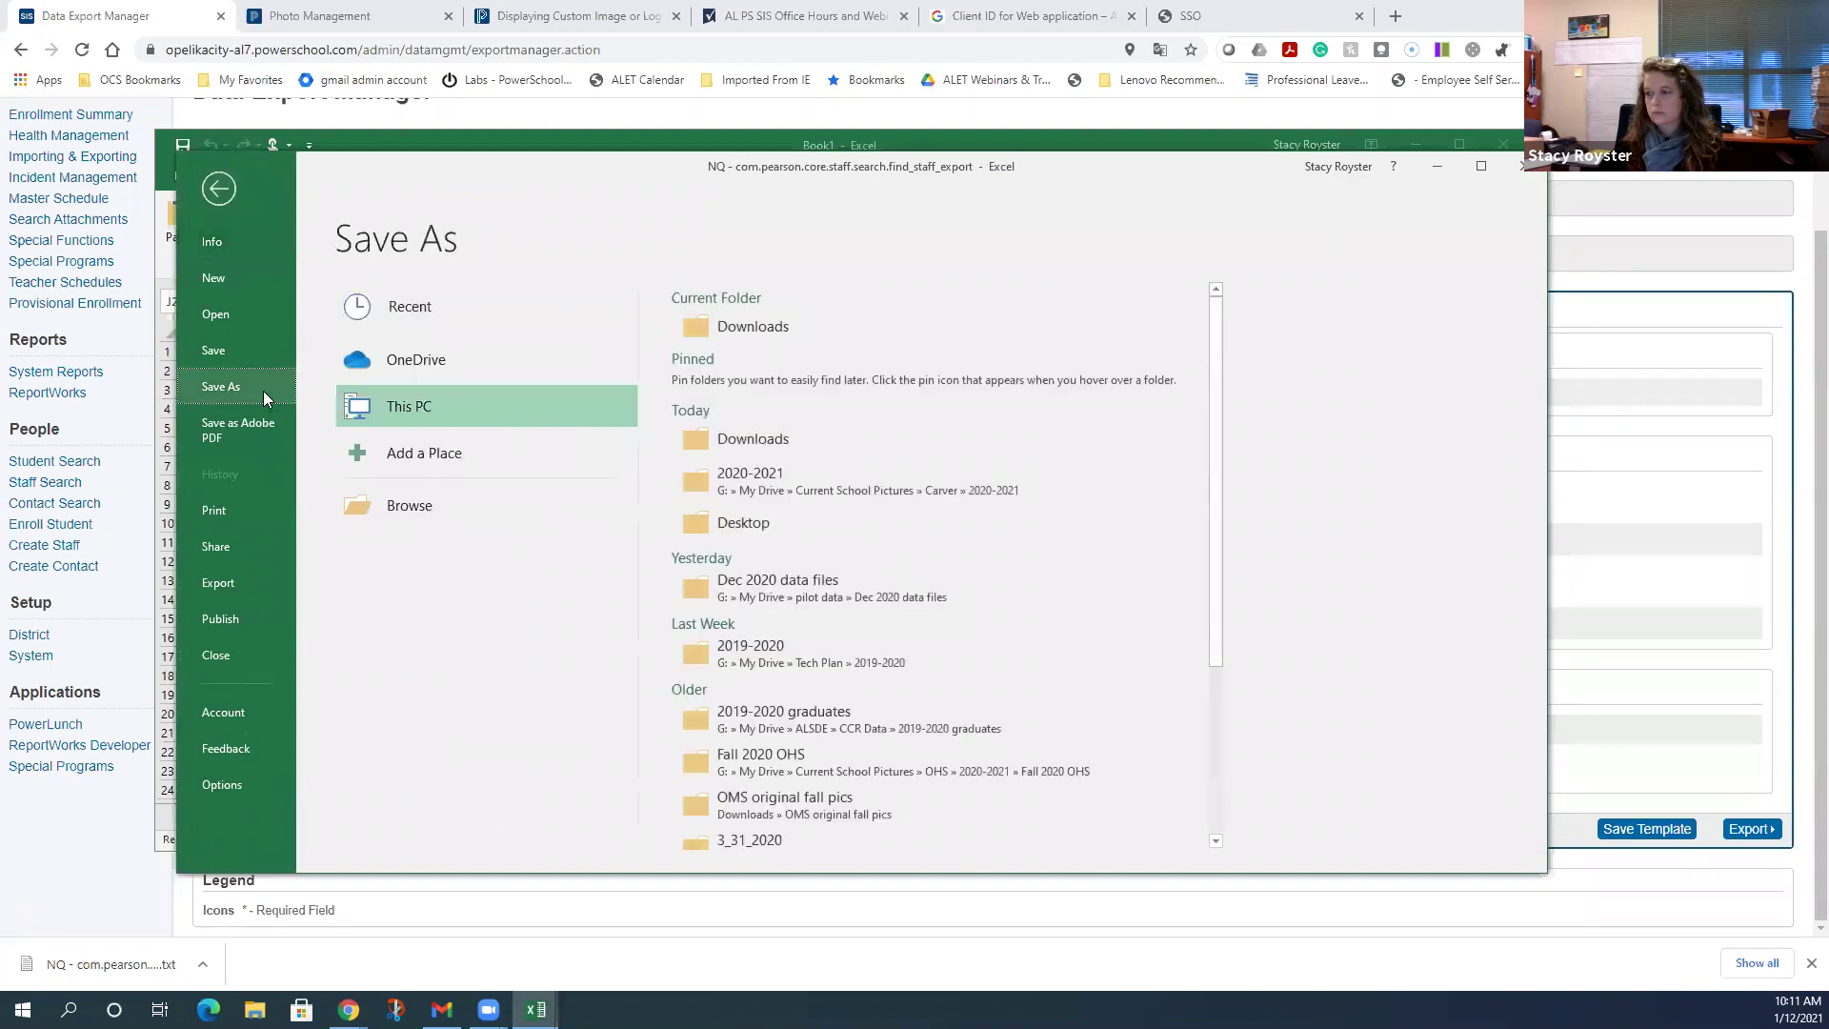
click(436, 495)
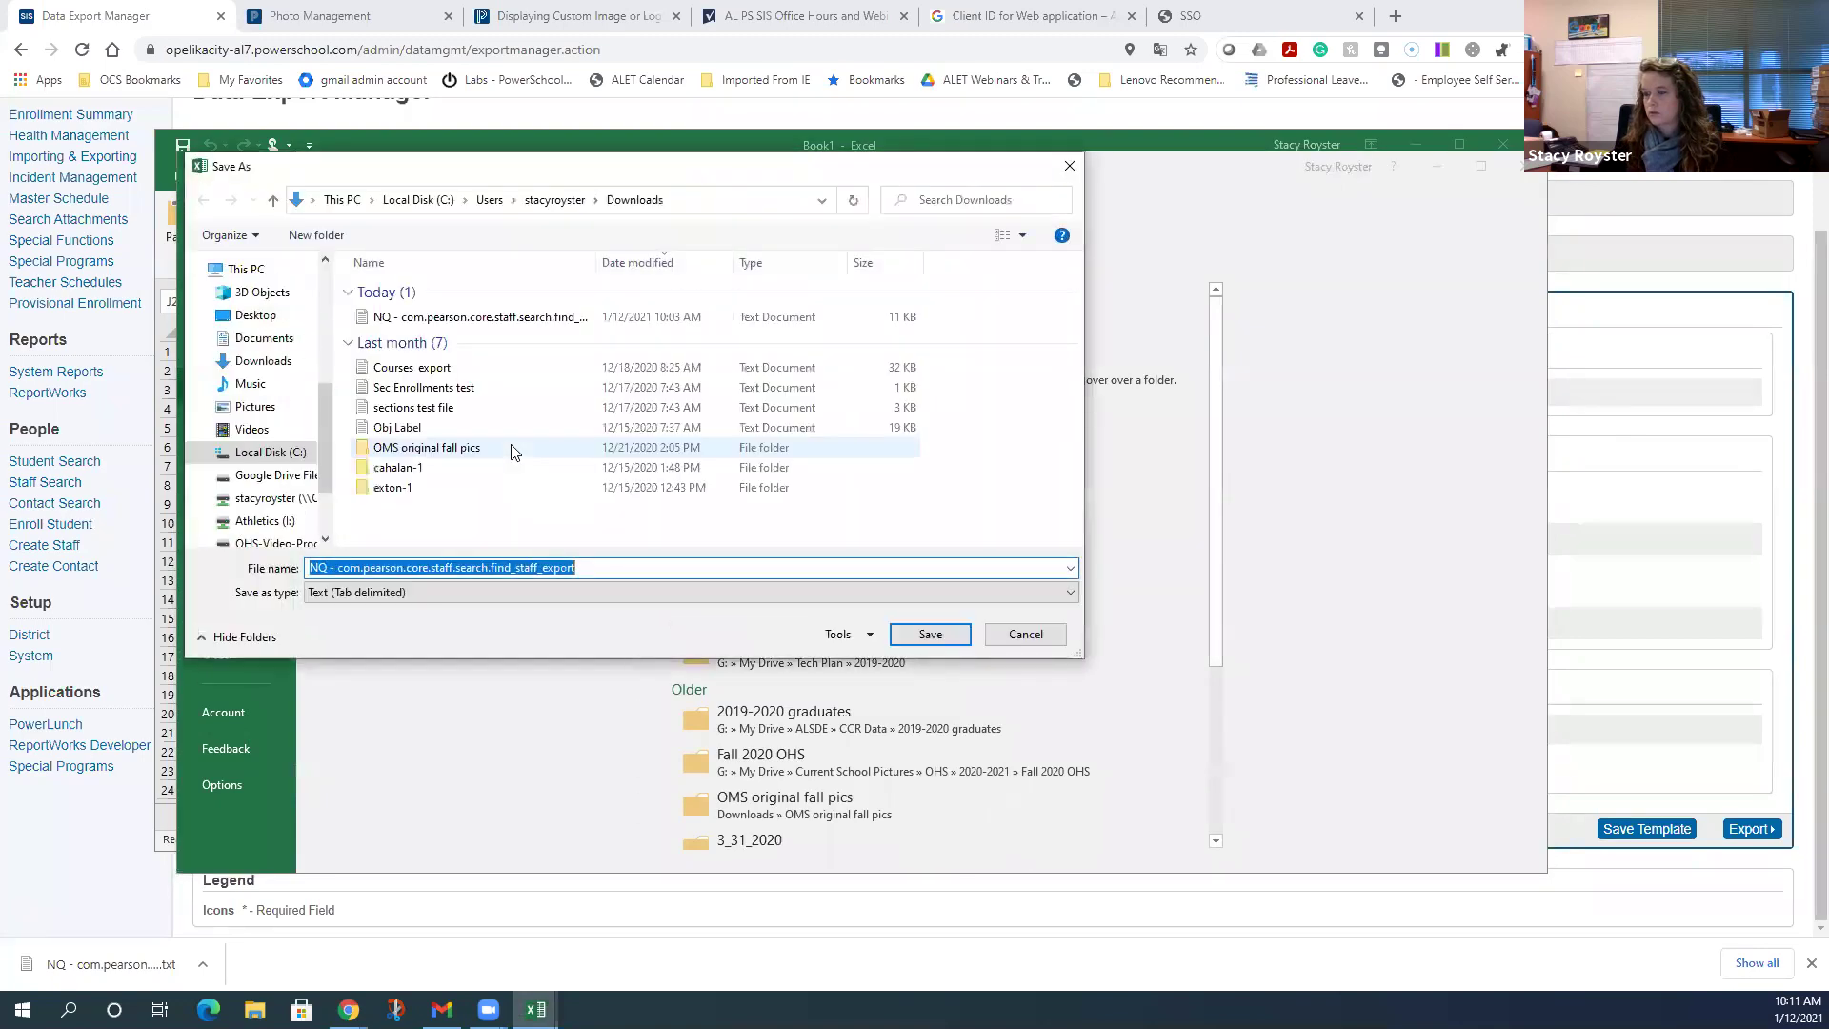
click(270, 315)
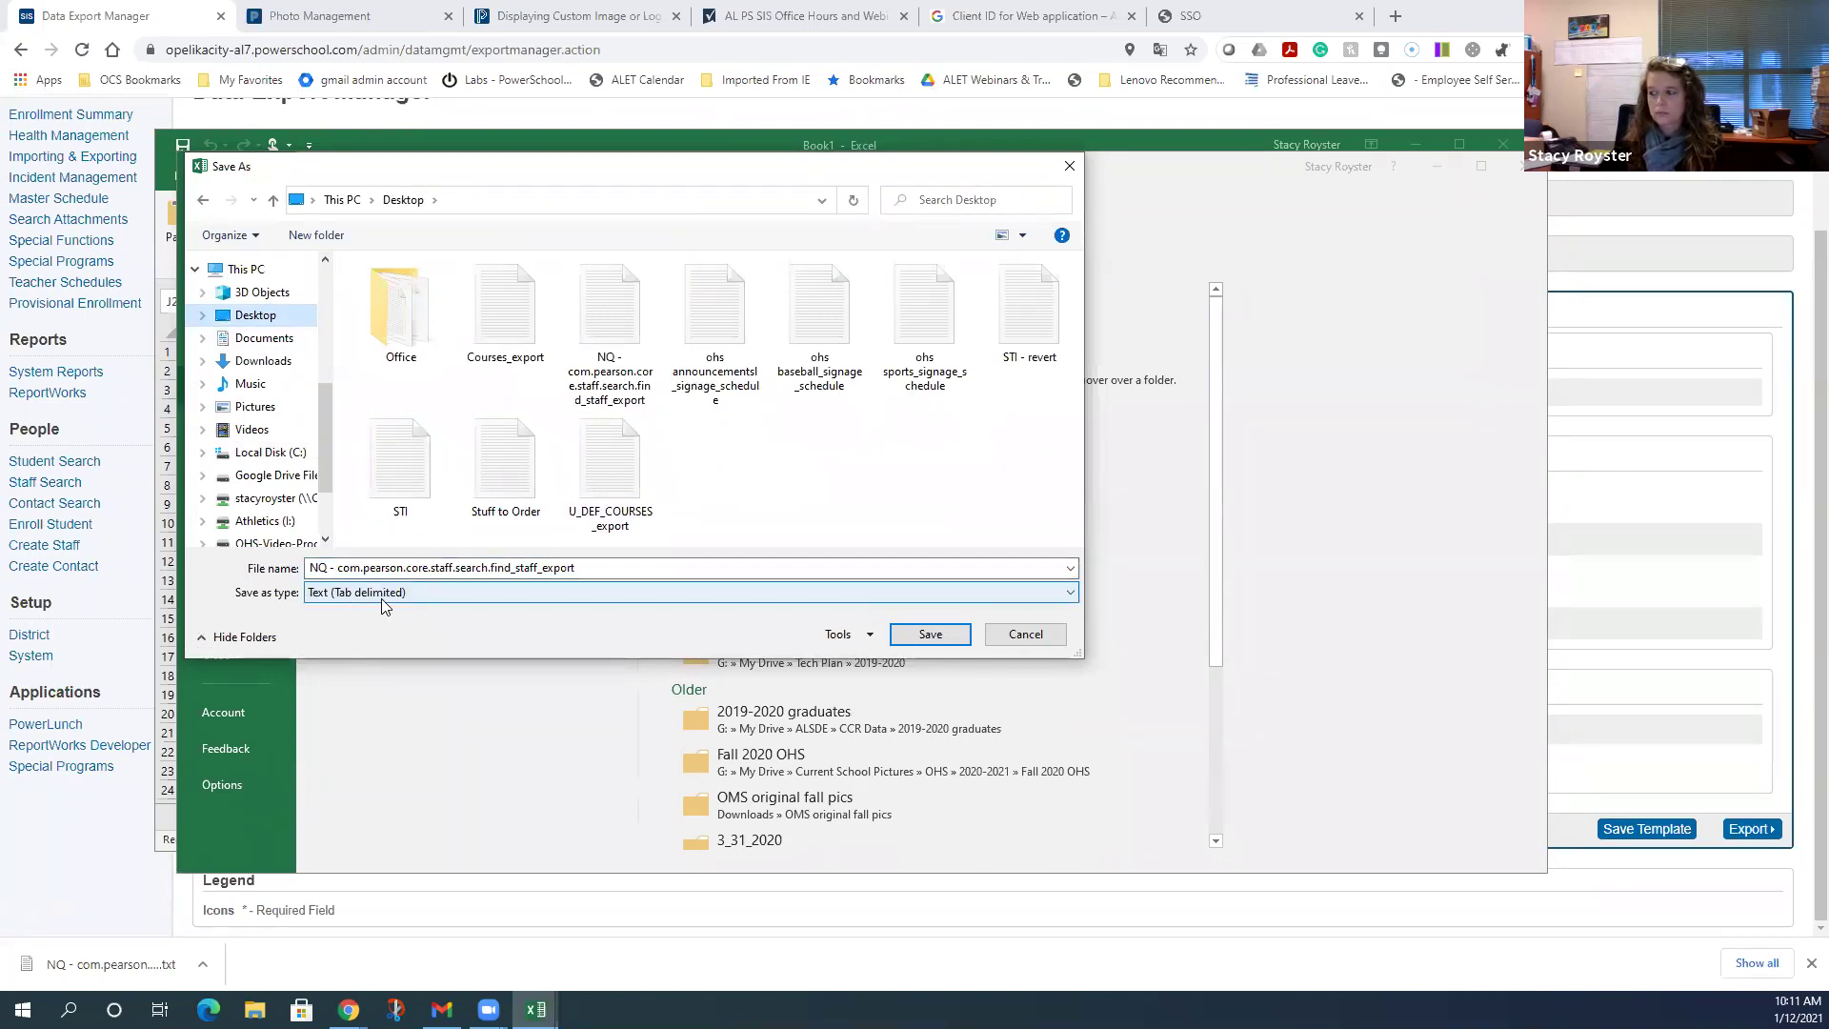
click(351, 600)
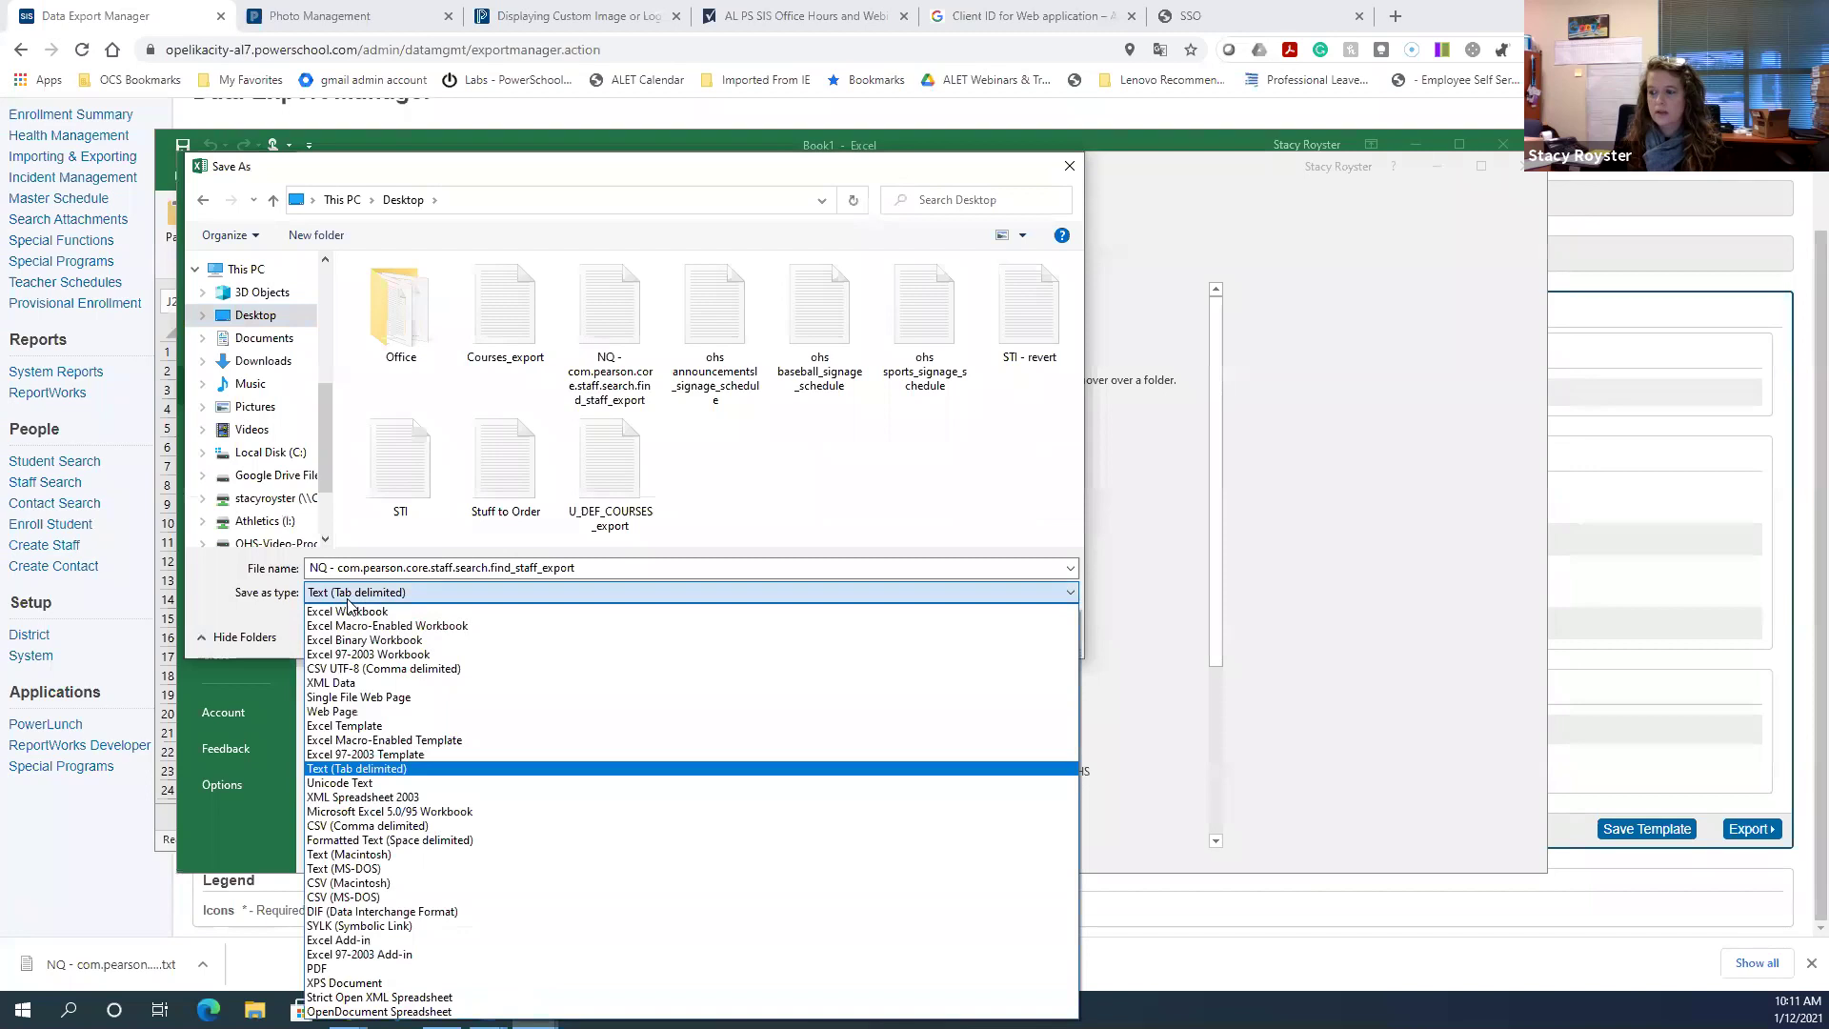
click(359, 769)
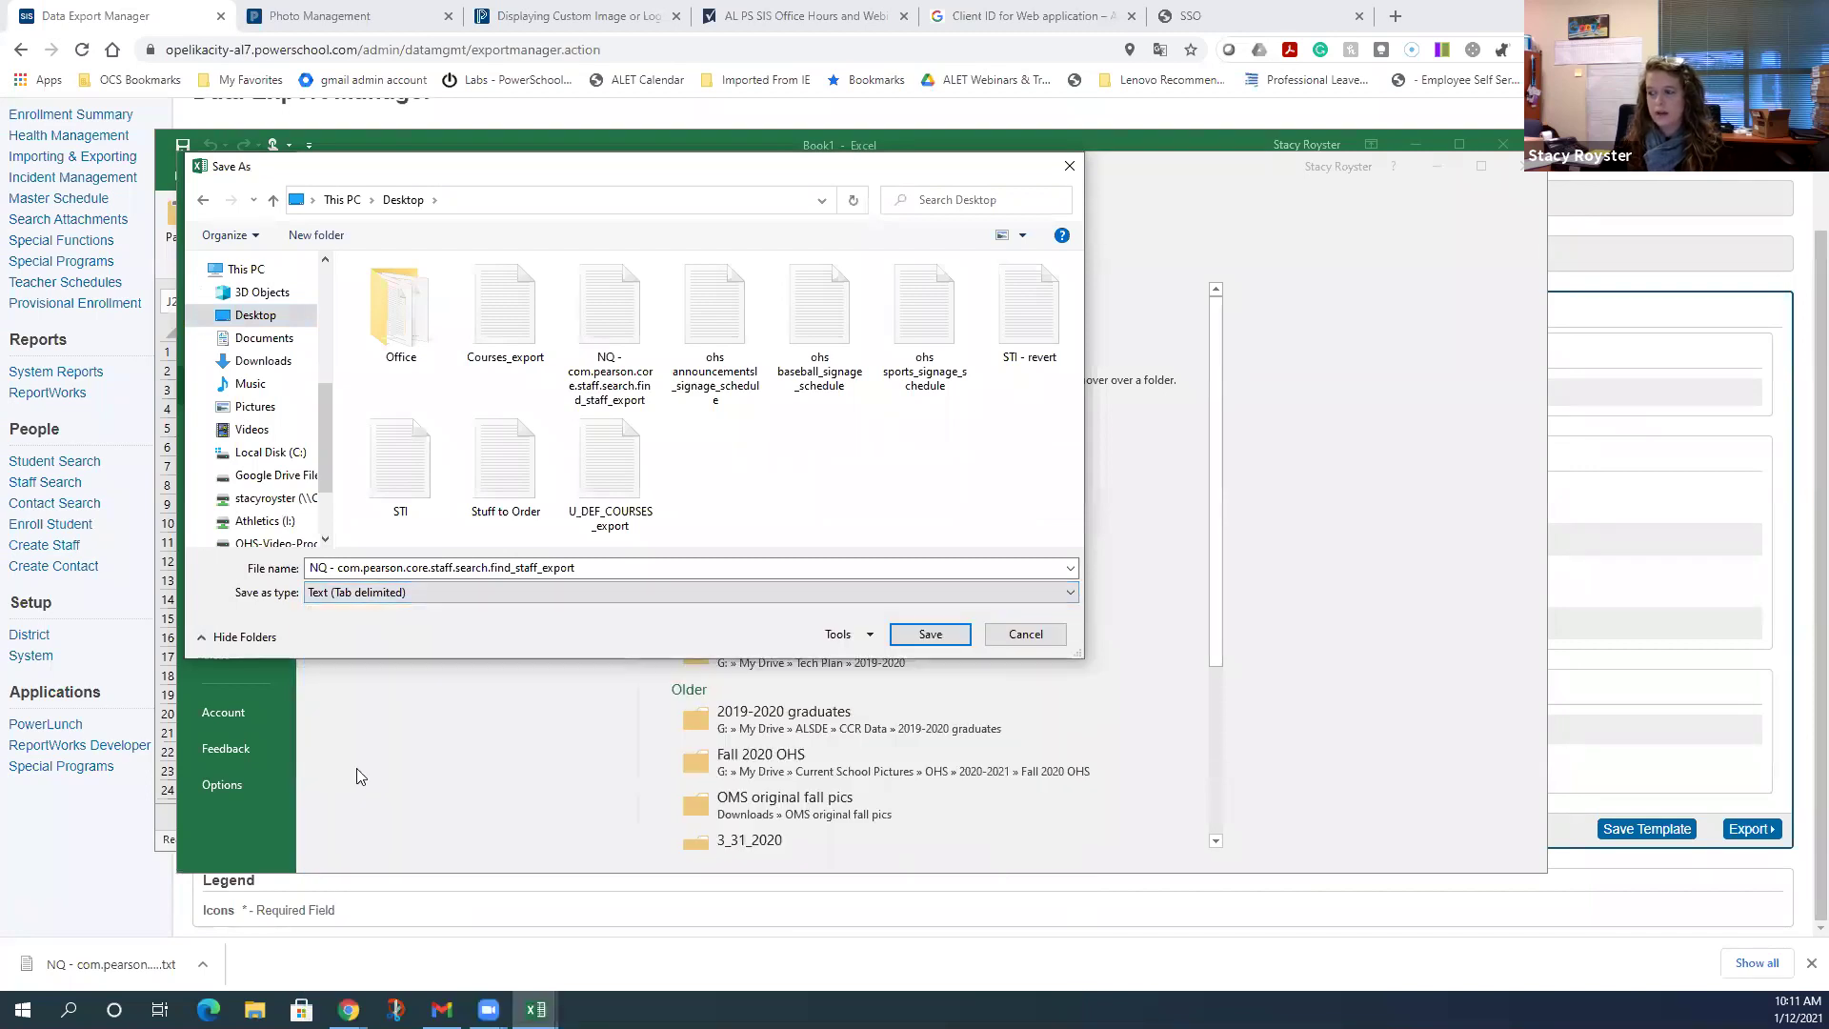
- Decline replacing the existing file and save it as 'TEST USER' instead
click(930, 634)
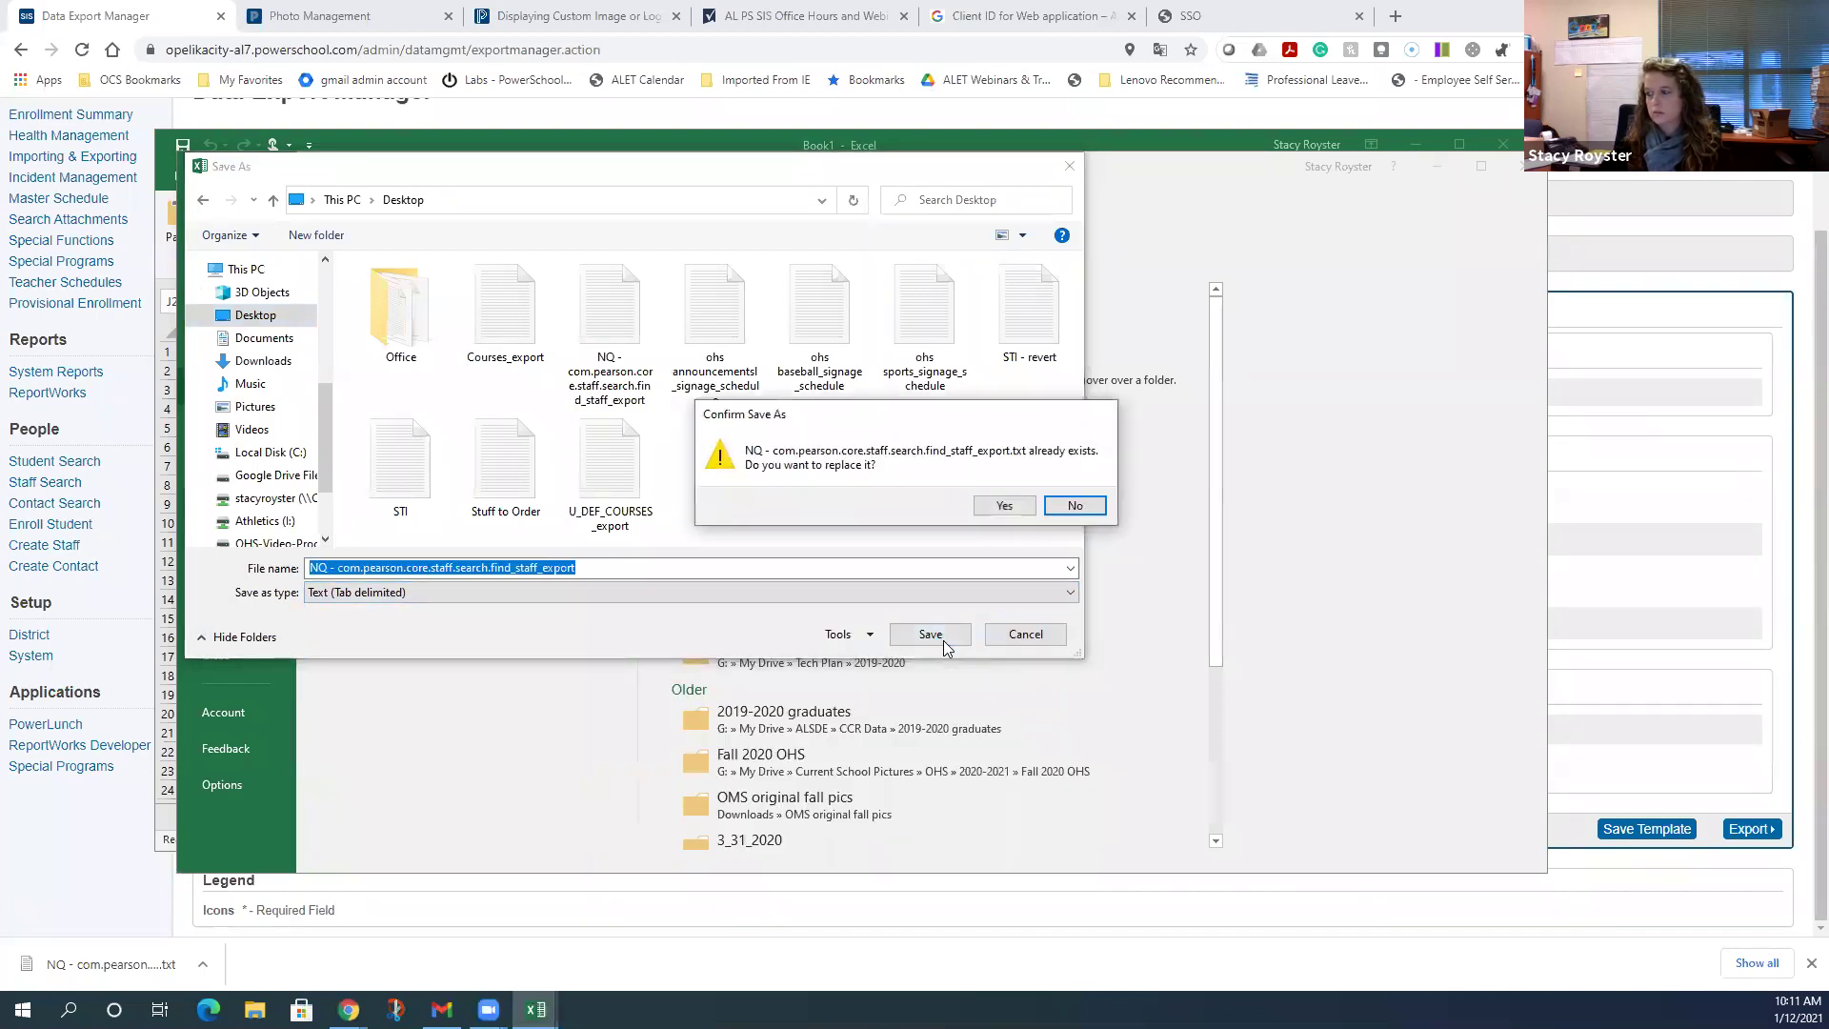
click(617, 568)
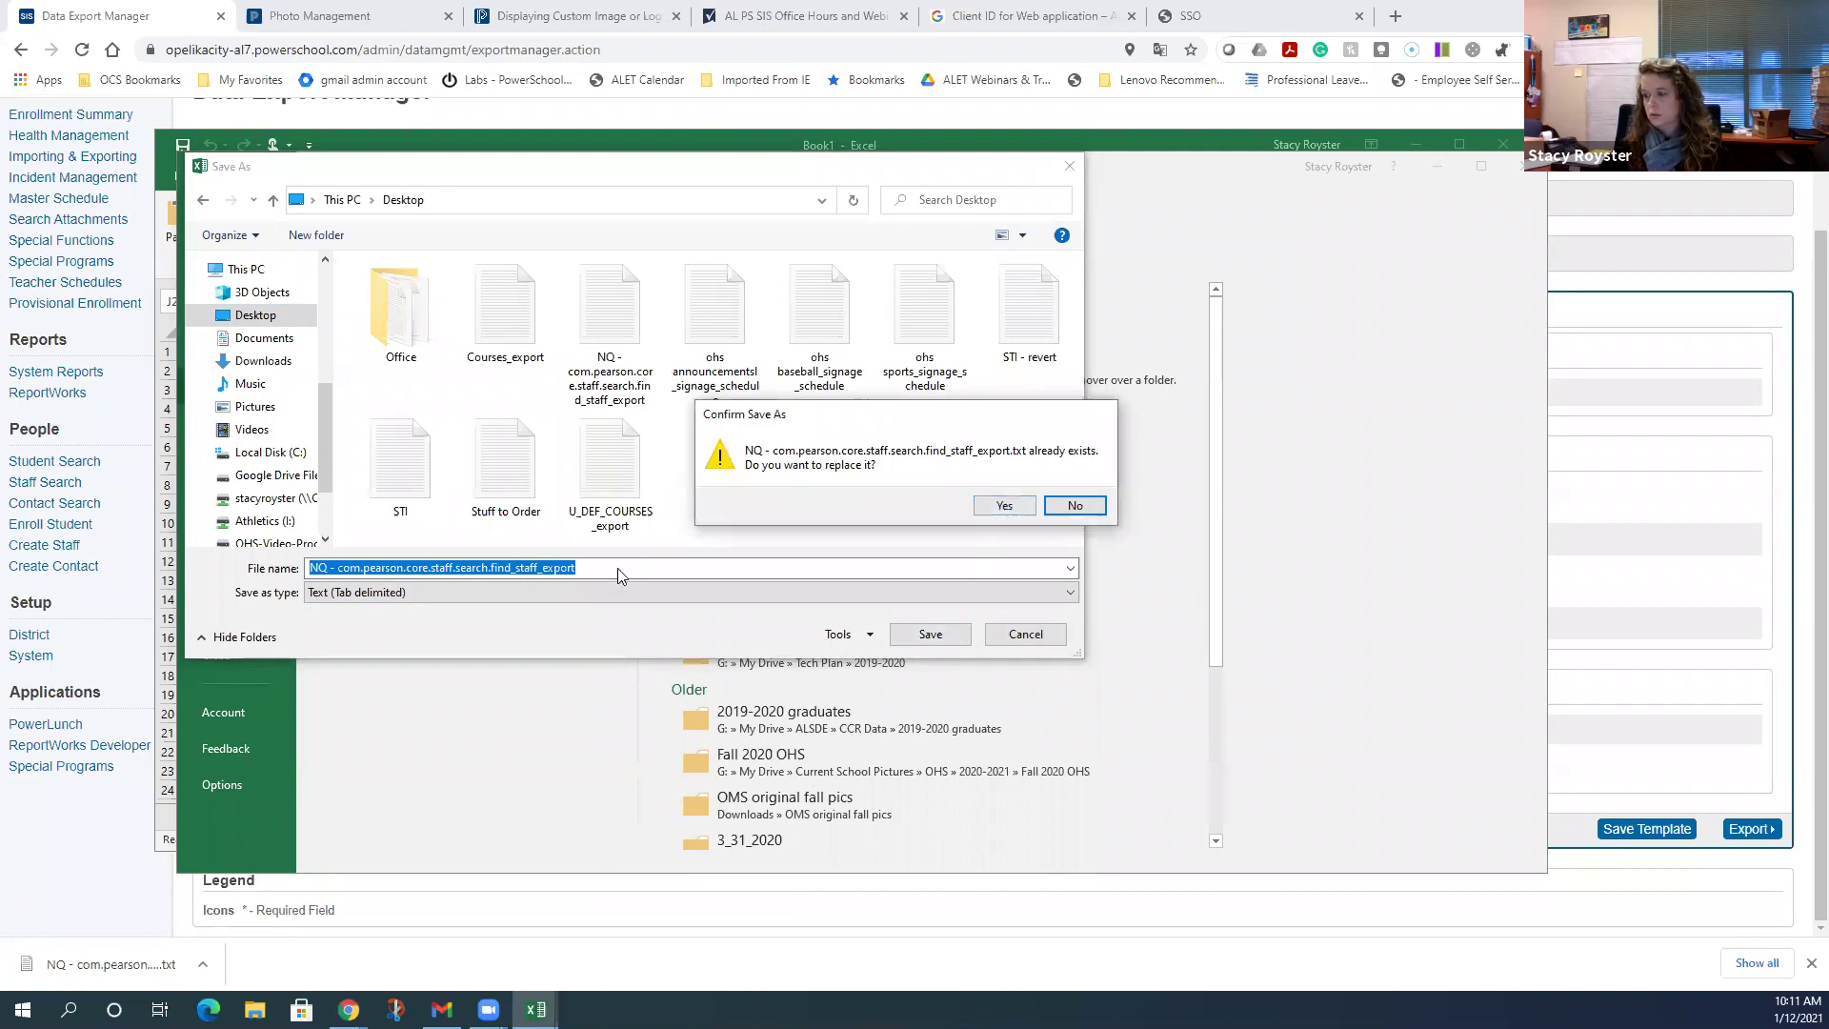
click(1070, 506)
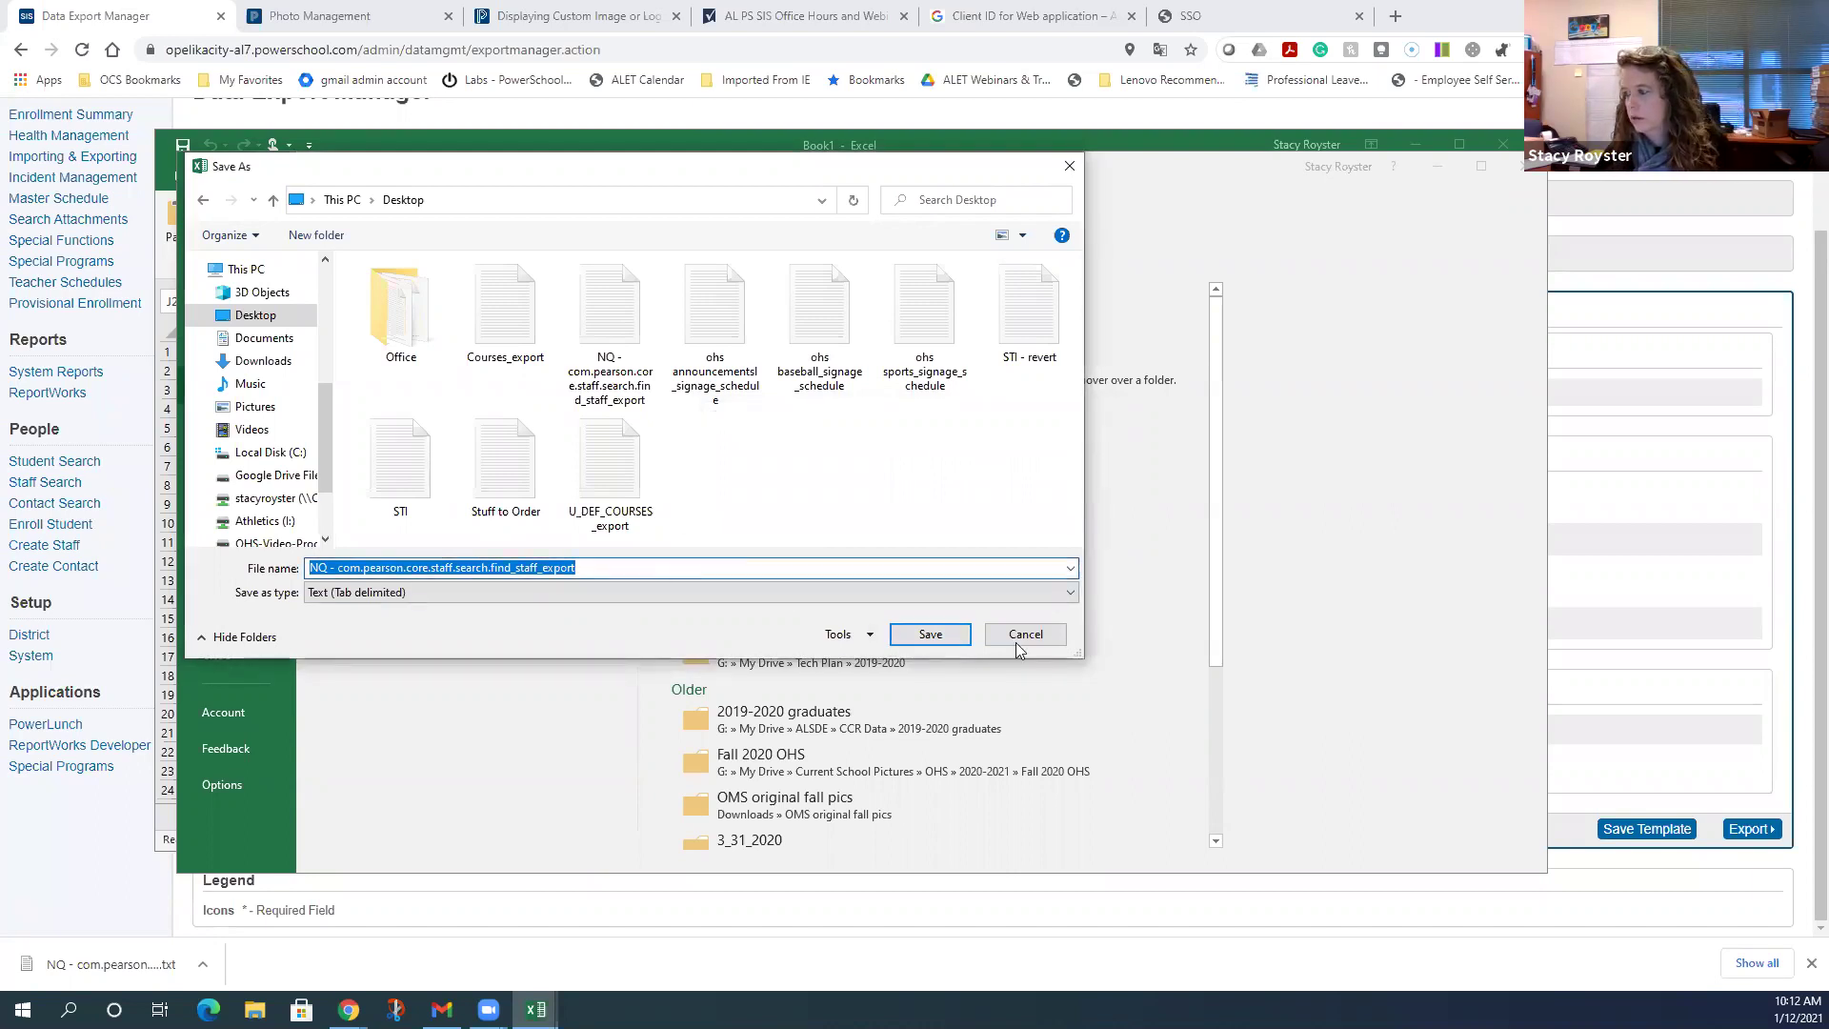
click(612, 568)
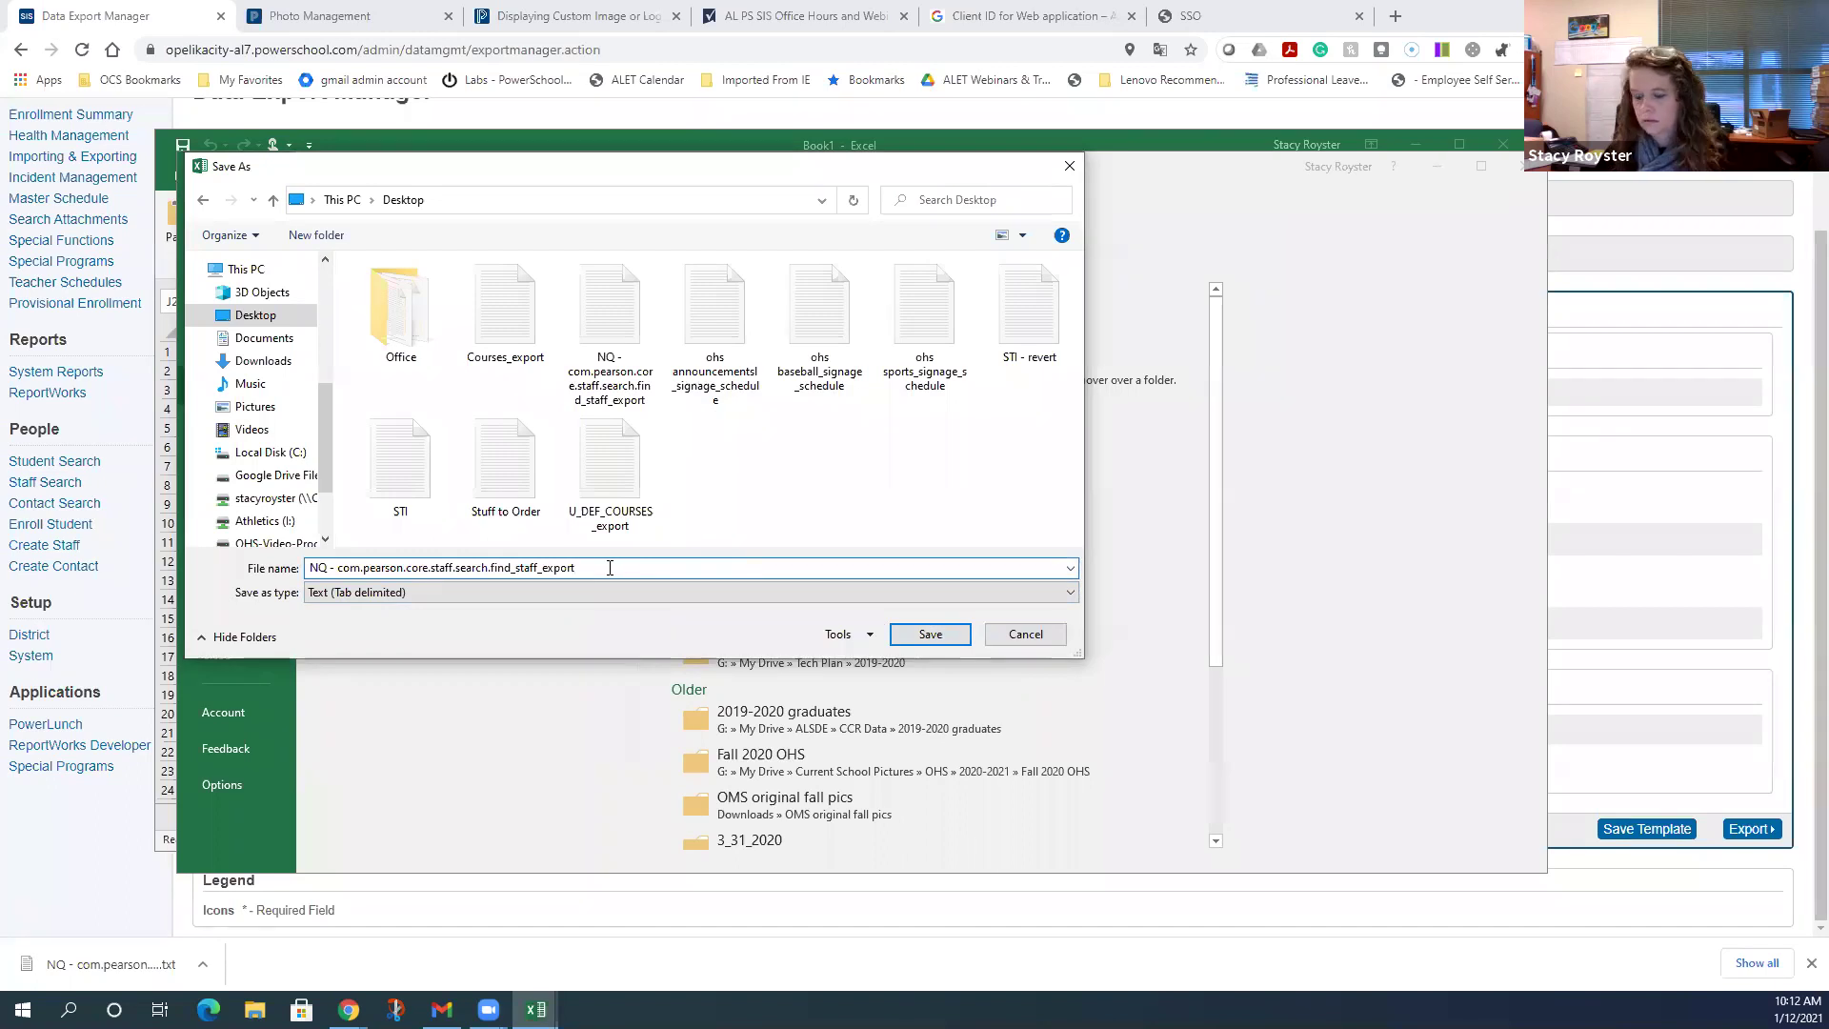
key(BackSpace)
key(BackSpace)
key(BackSpace)
key(BackSpace)
key(BackSpace)
key(BackSpace)
key(BackSpace)
key(BackSpace)
key(BackSpace)
key(BackSpace)
key(BackSpace)
key(BackSpace)
key(BackSpace)
key(BackSpace)
key(BackSpace)
key(BackSpace)
key(BackSpace)
key(BackSpace)
key(BackSpace)
key(BackSpace)
key(BackSpace)
key(BackSpace)
key(BackSpace)
key(BackSpace)
key(BackSpace)
key(BackSpace)
key(BackSpace)
key(BackSpace)
key(BackSpace)
key(BackSpace)
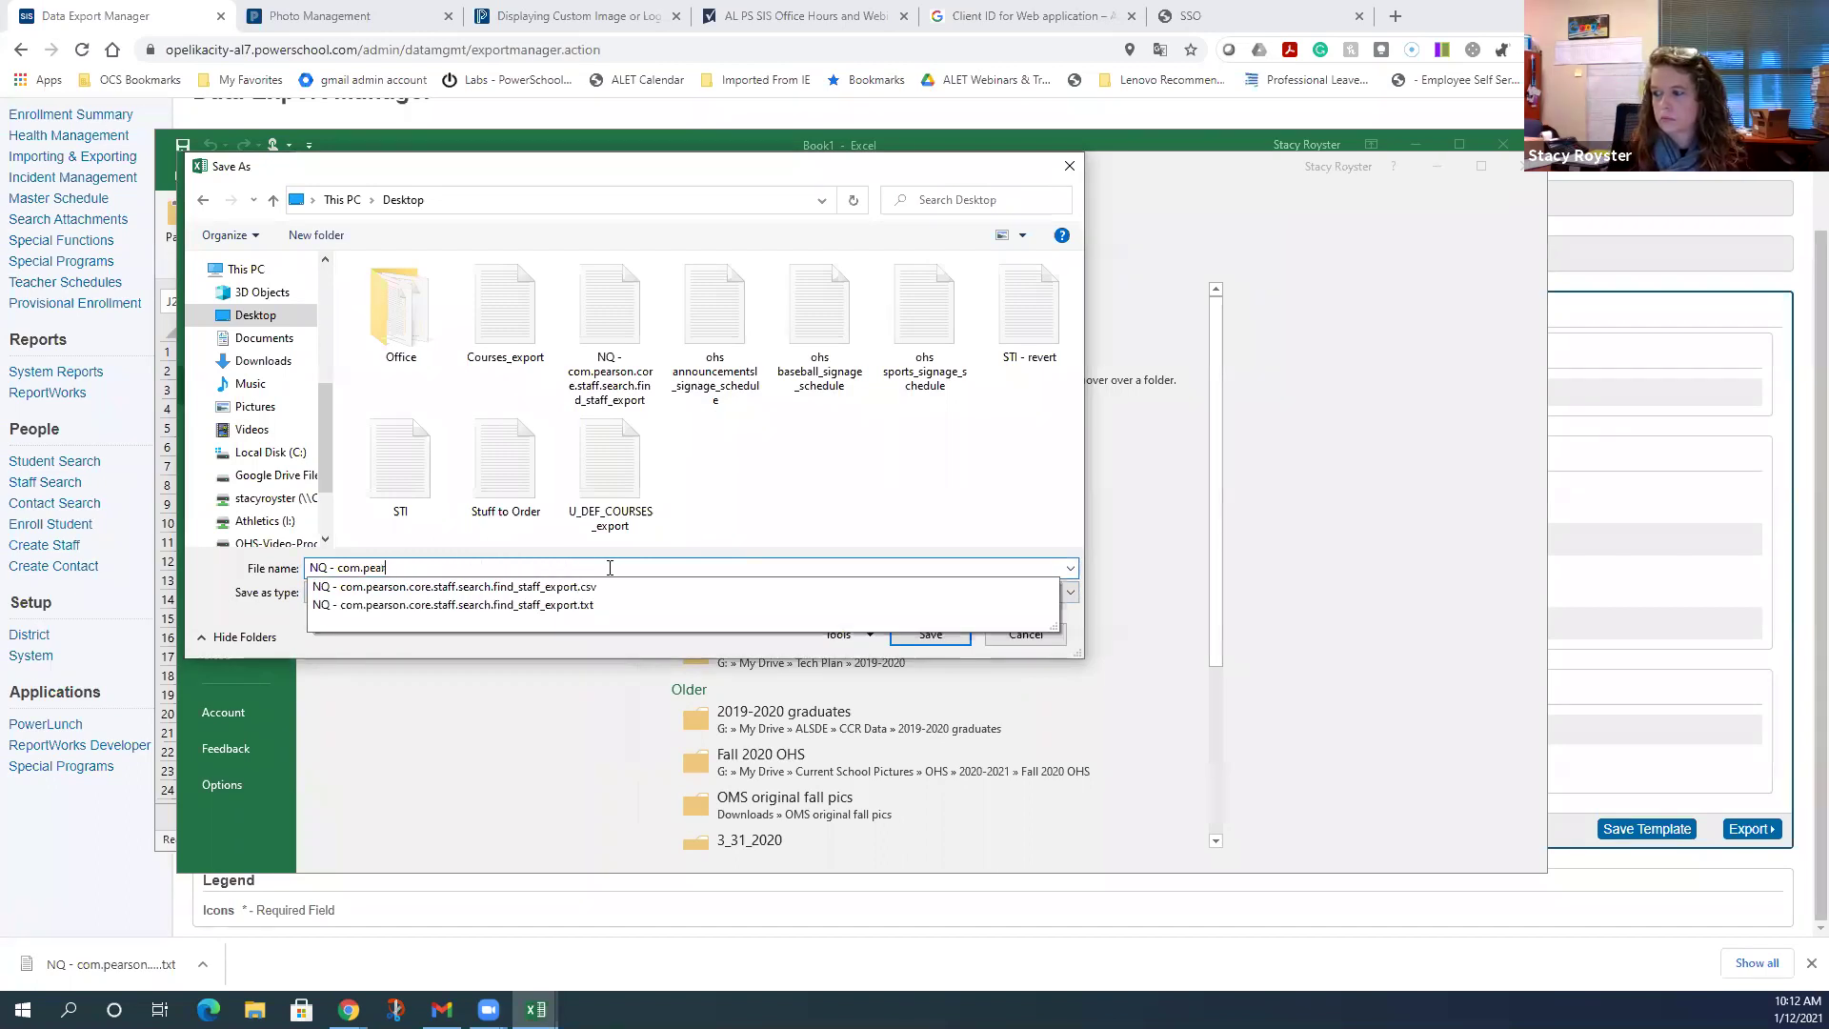
text(TEST U)
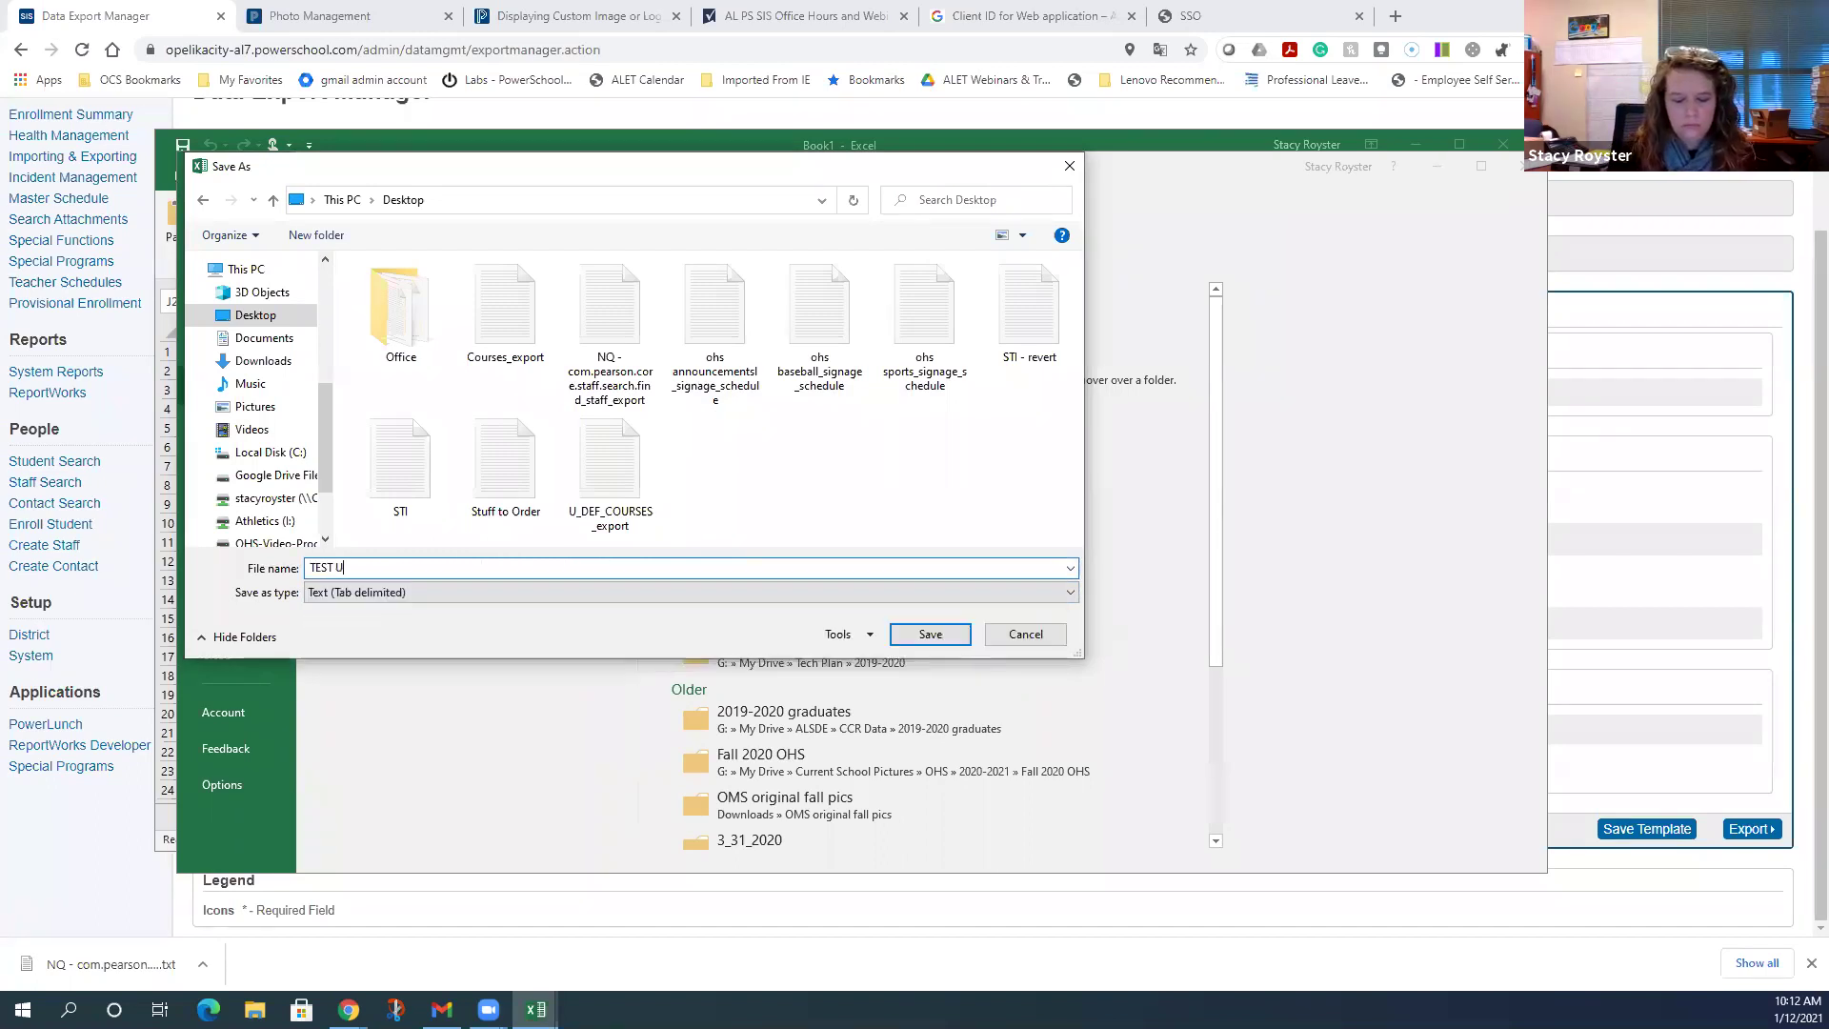
text(SER)
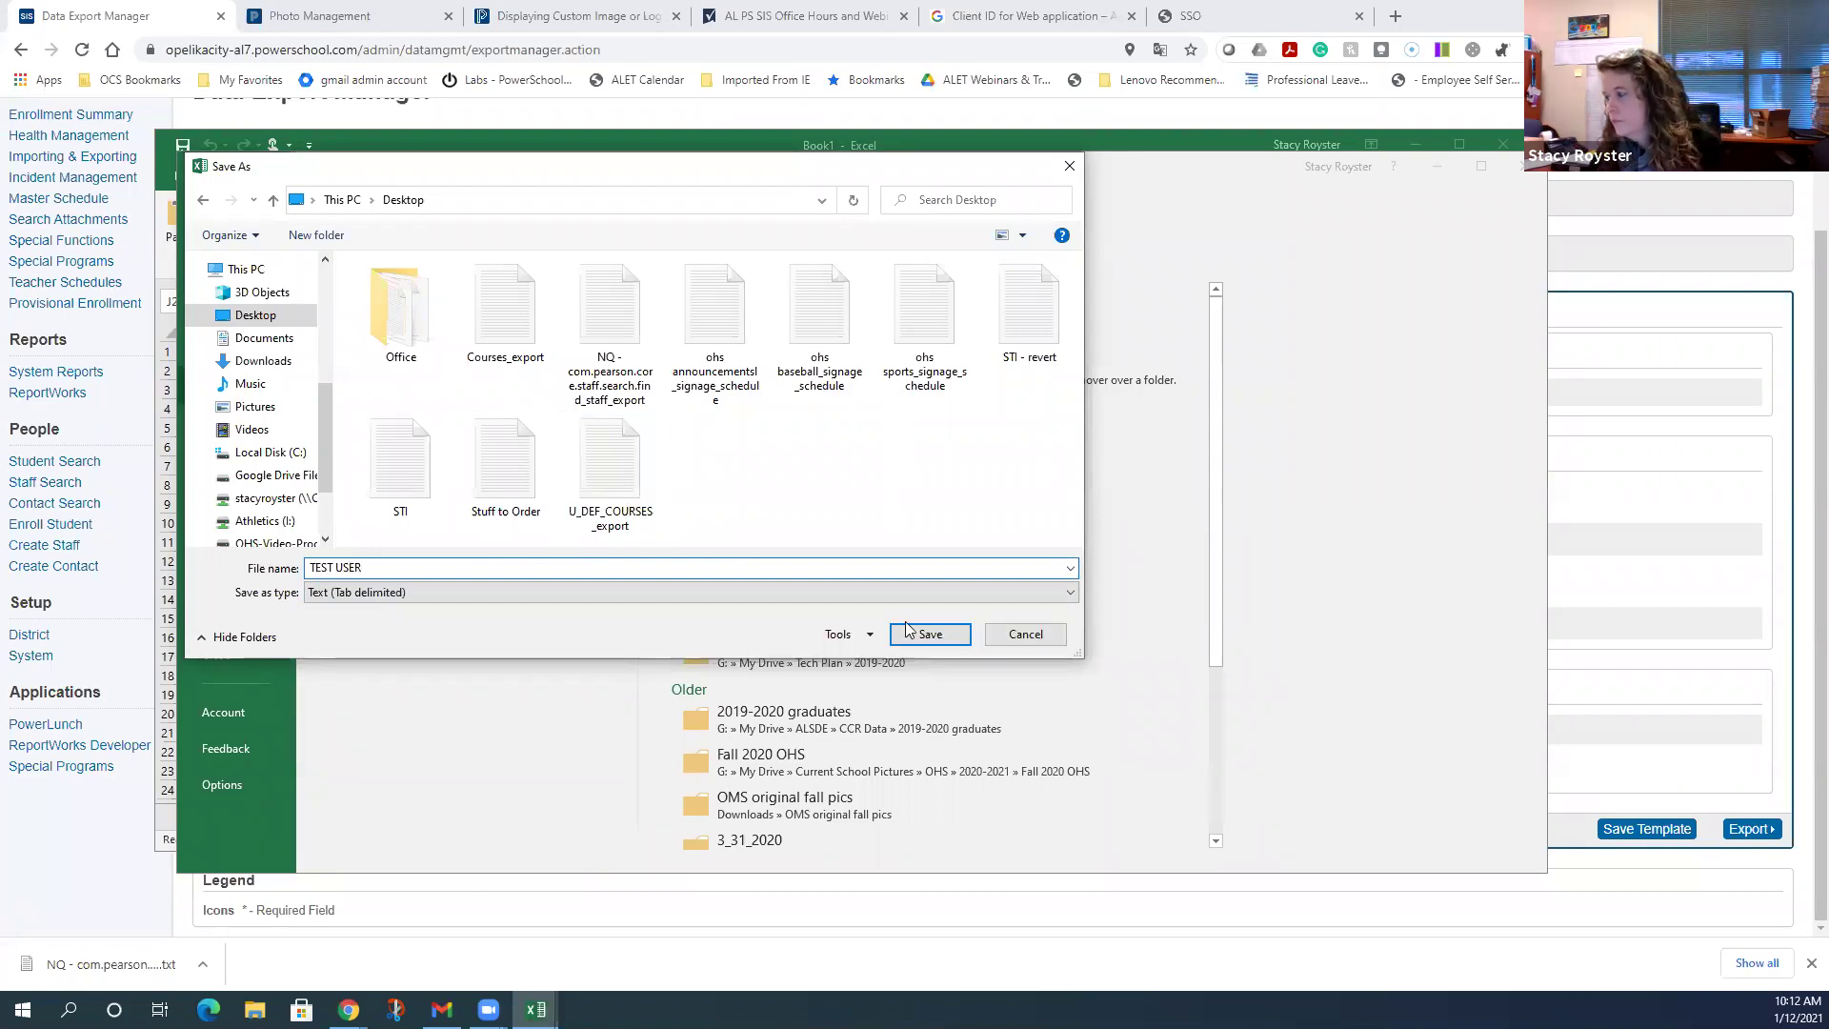
click(920, 635)
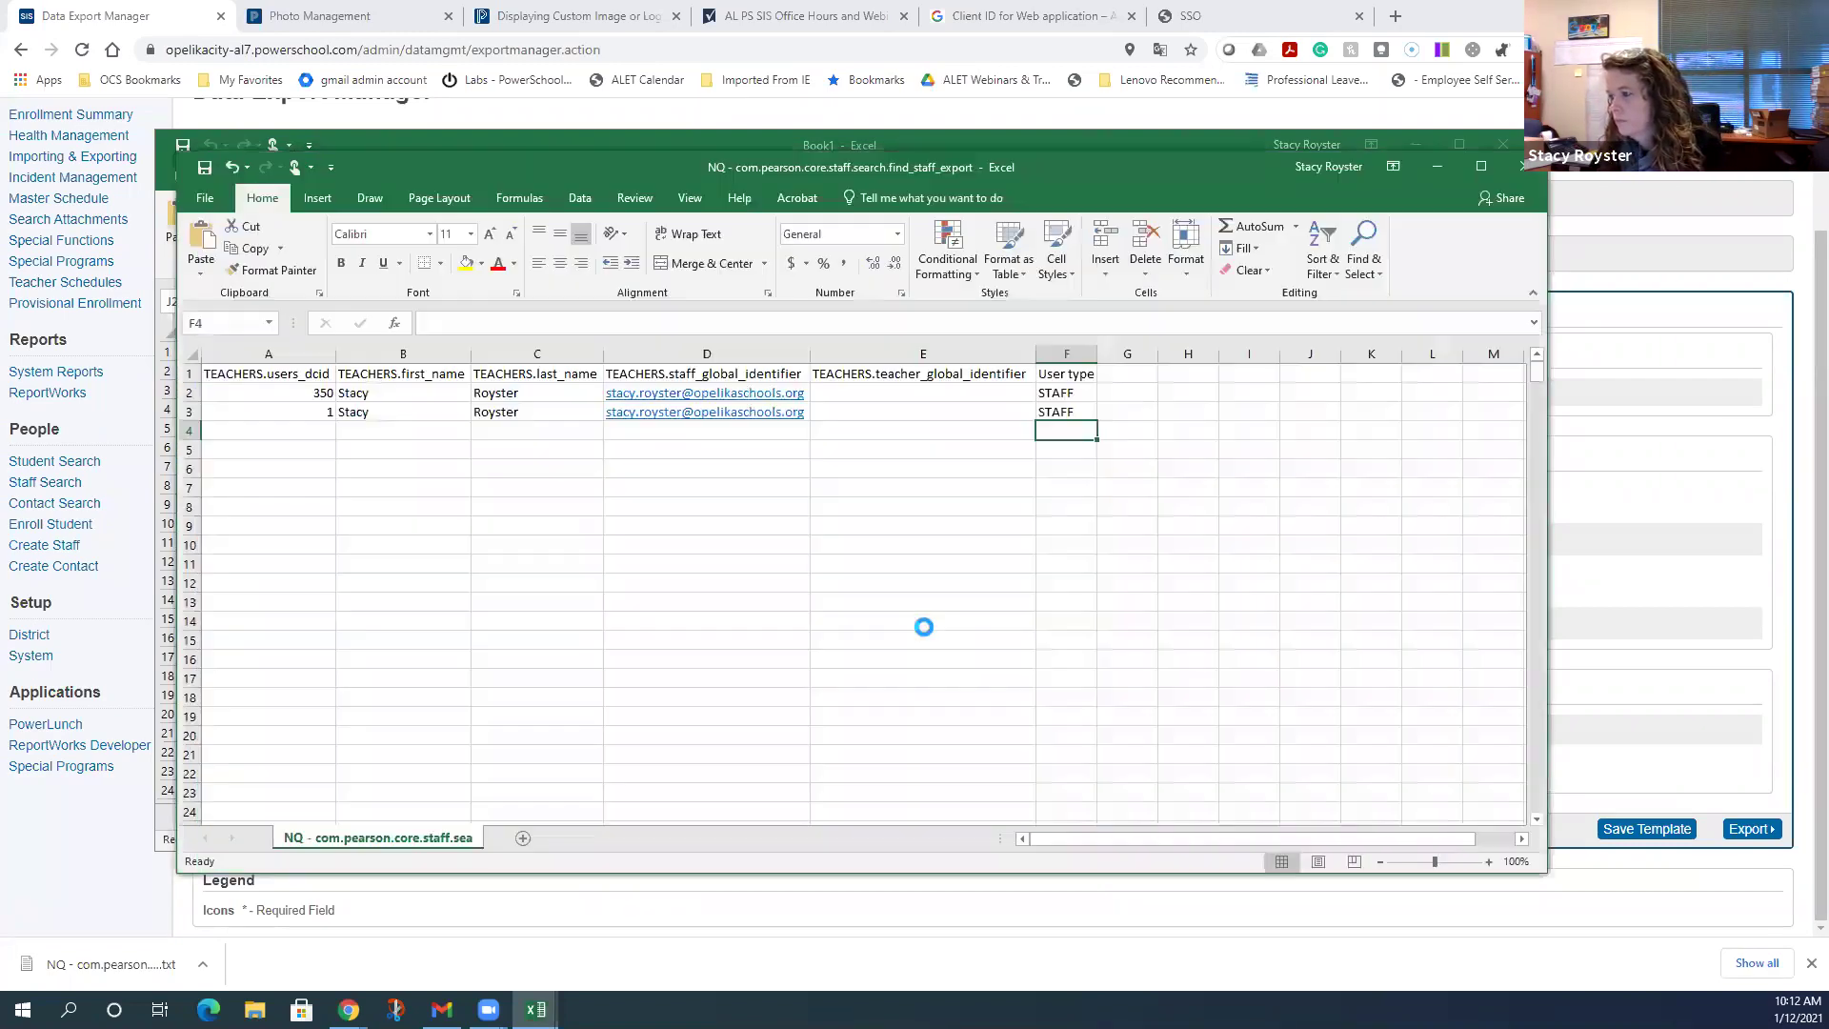
- Minimize TEST USER, close the empty Book1, and dismiss Chrome's downloads bar
click(1450, 167)
click(1502, 145)
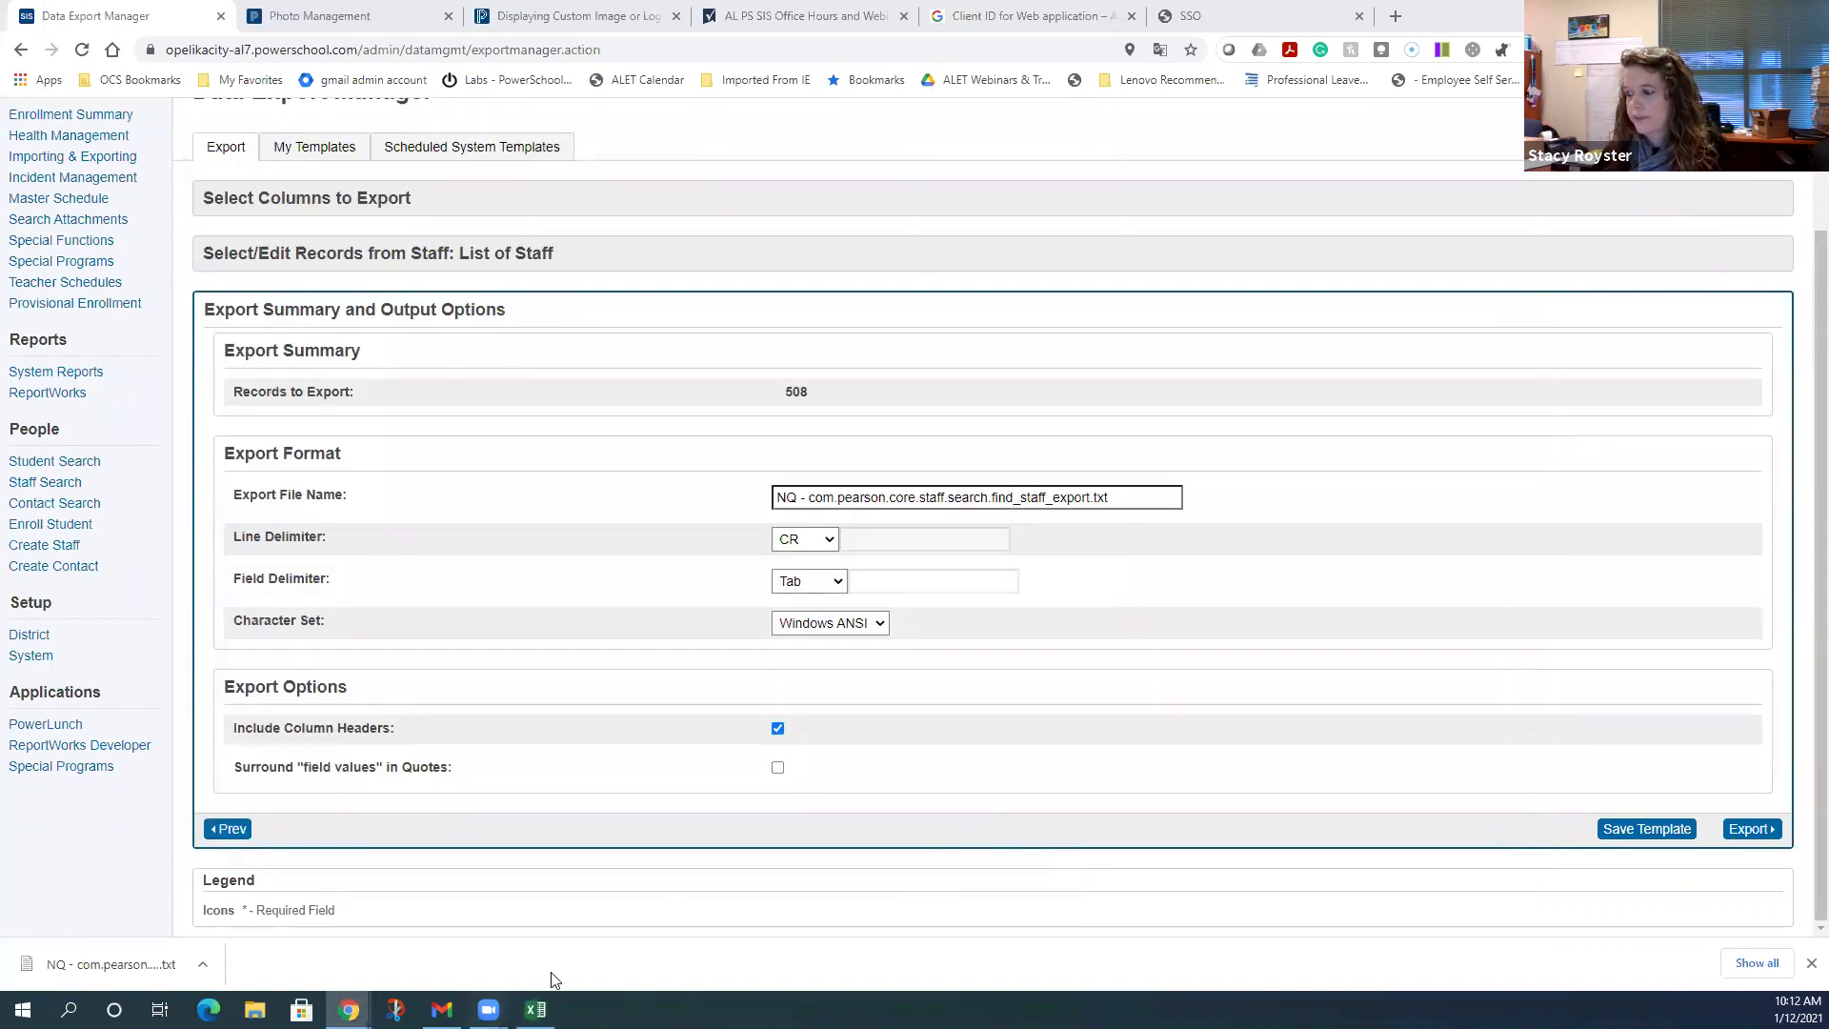
mouse_move(536, 1008)
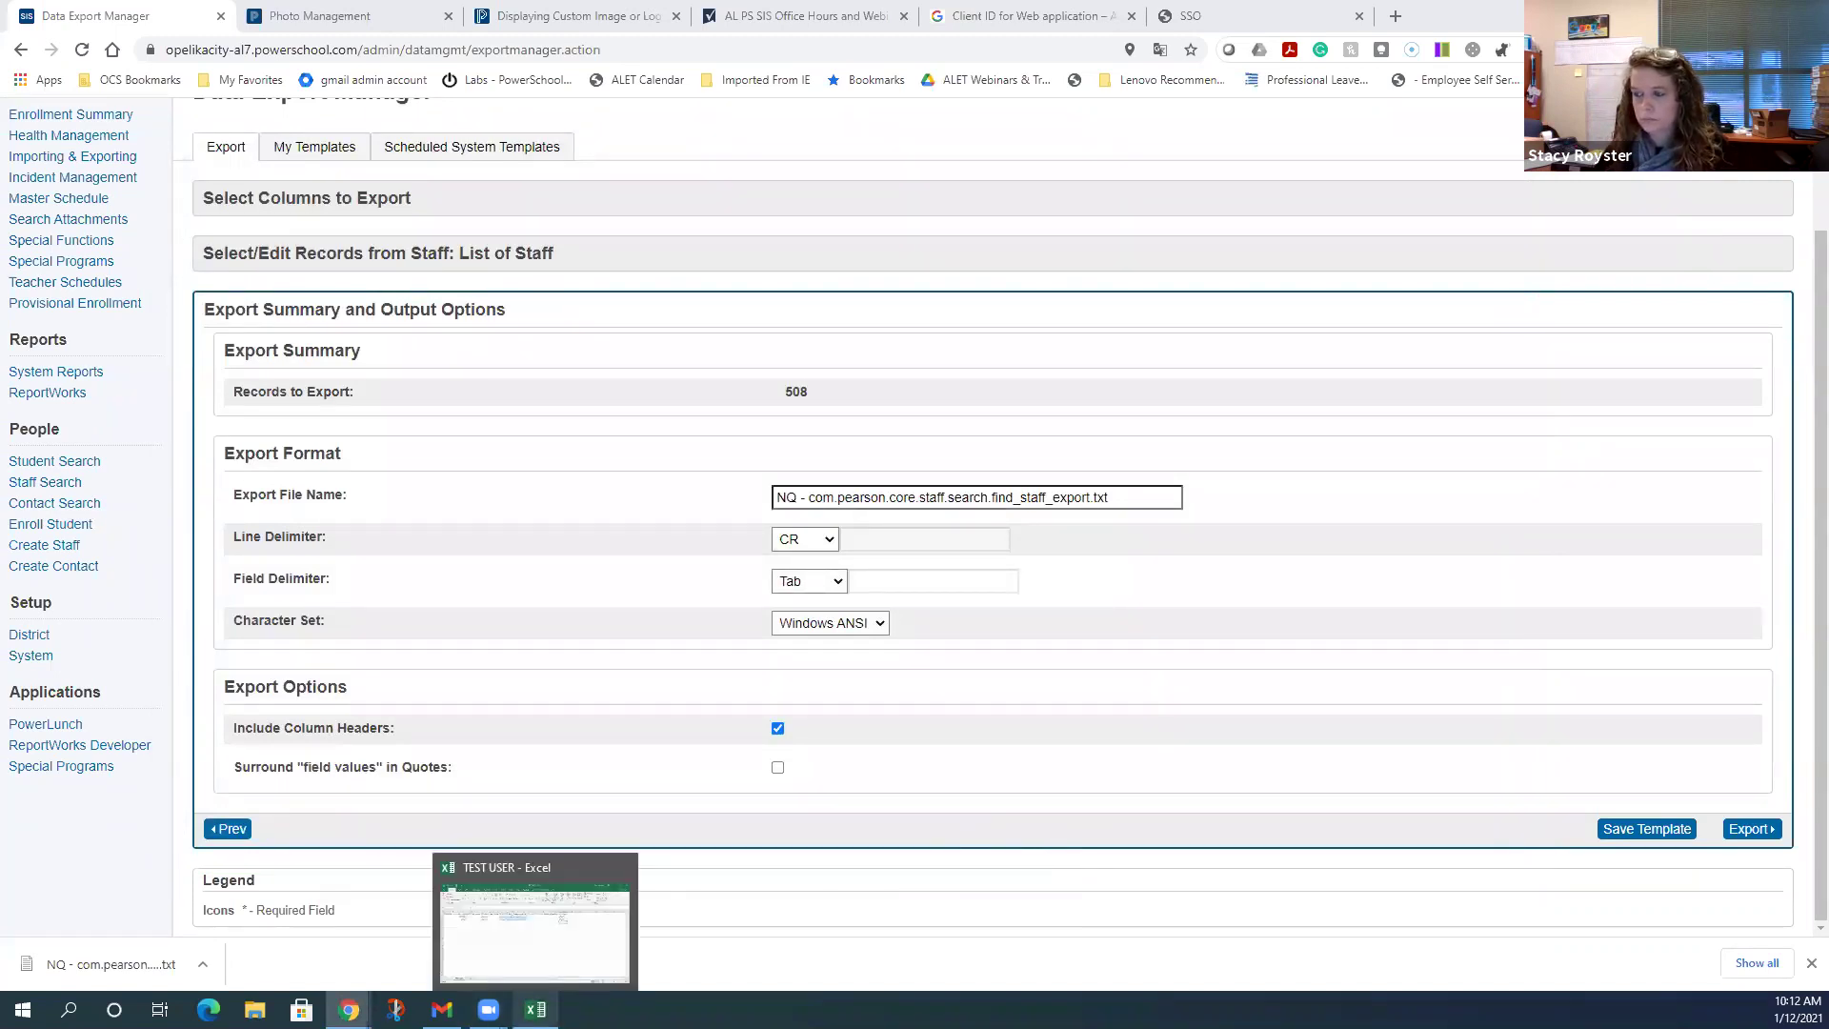
scroll(616, 829, up, 2)
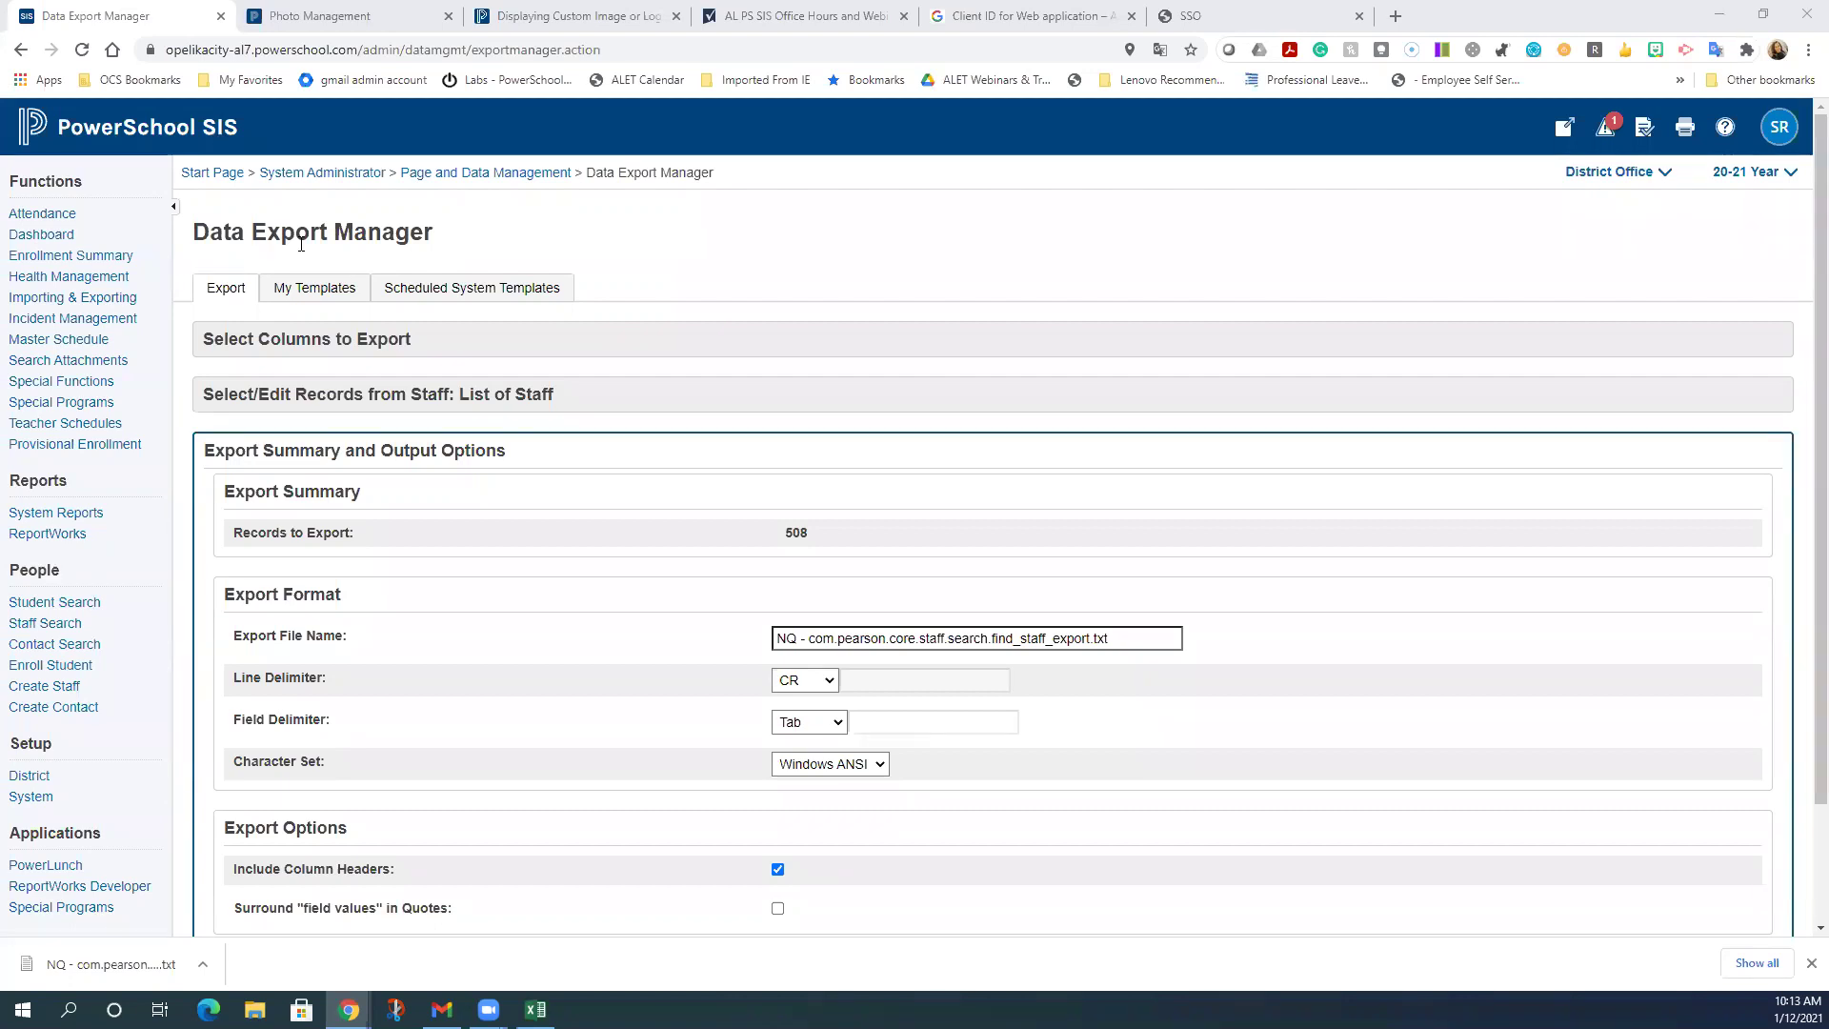
click(1810, 963)
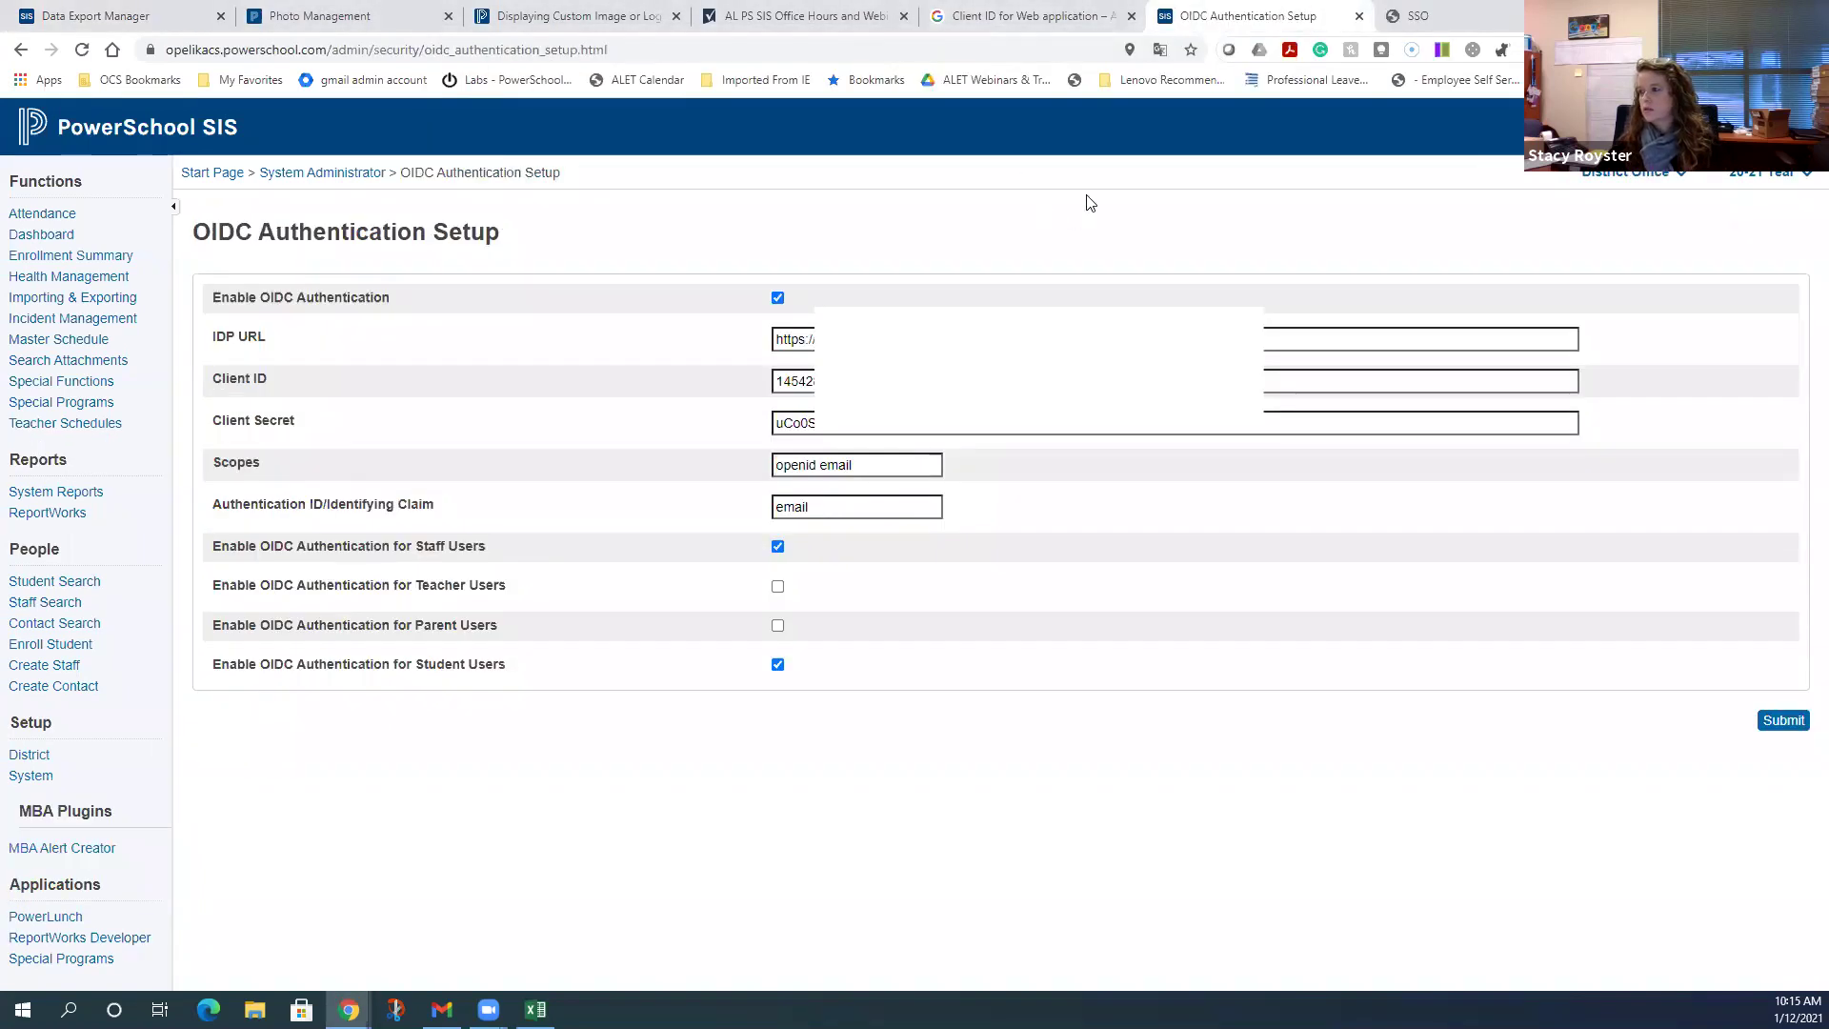
- Return to the PowerSchool SIS Start Page and bring up the search-type choices
click(221, 122)
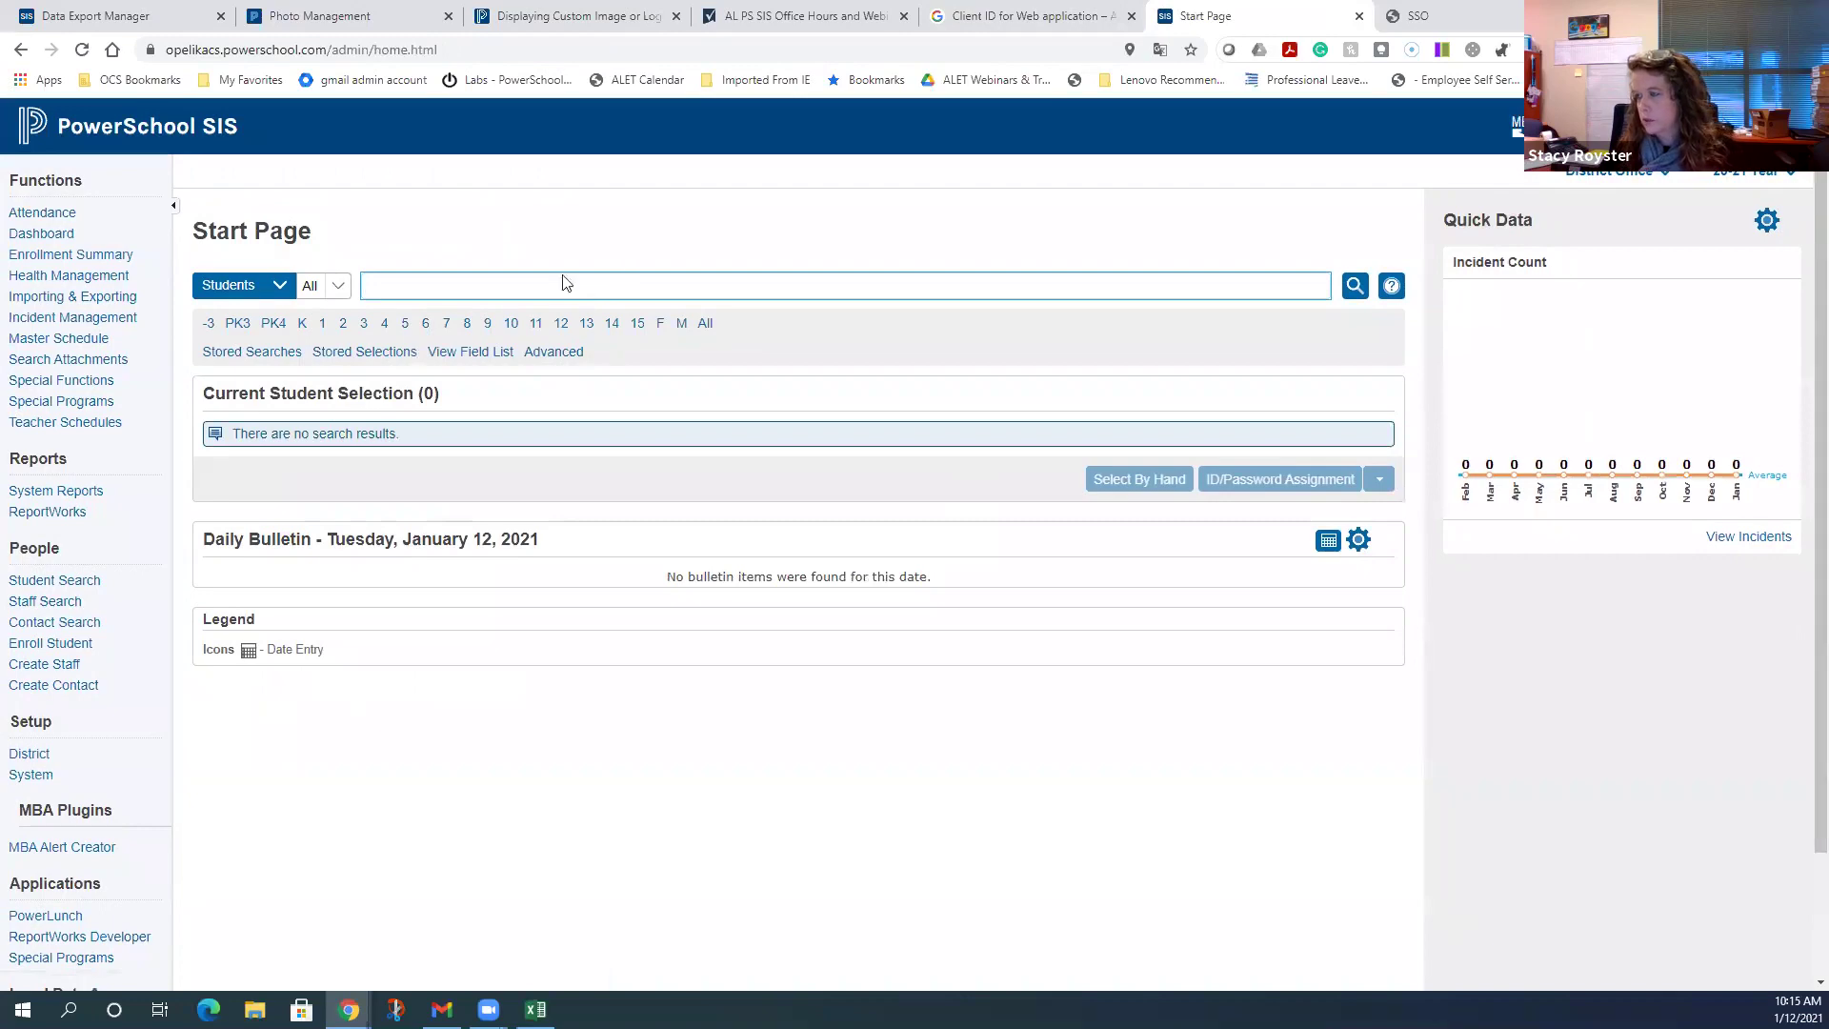
click(262, 286)
- Switch the Start Page search to Staff and search for the staff member's last name
key(Down)
key(Return)
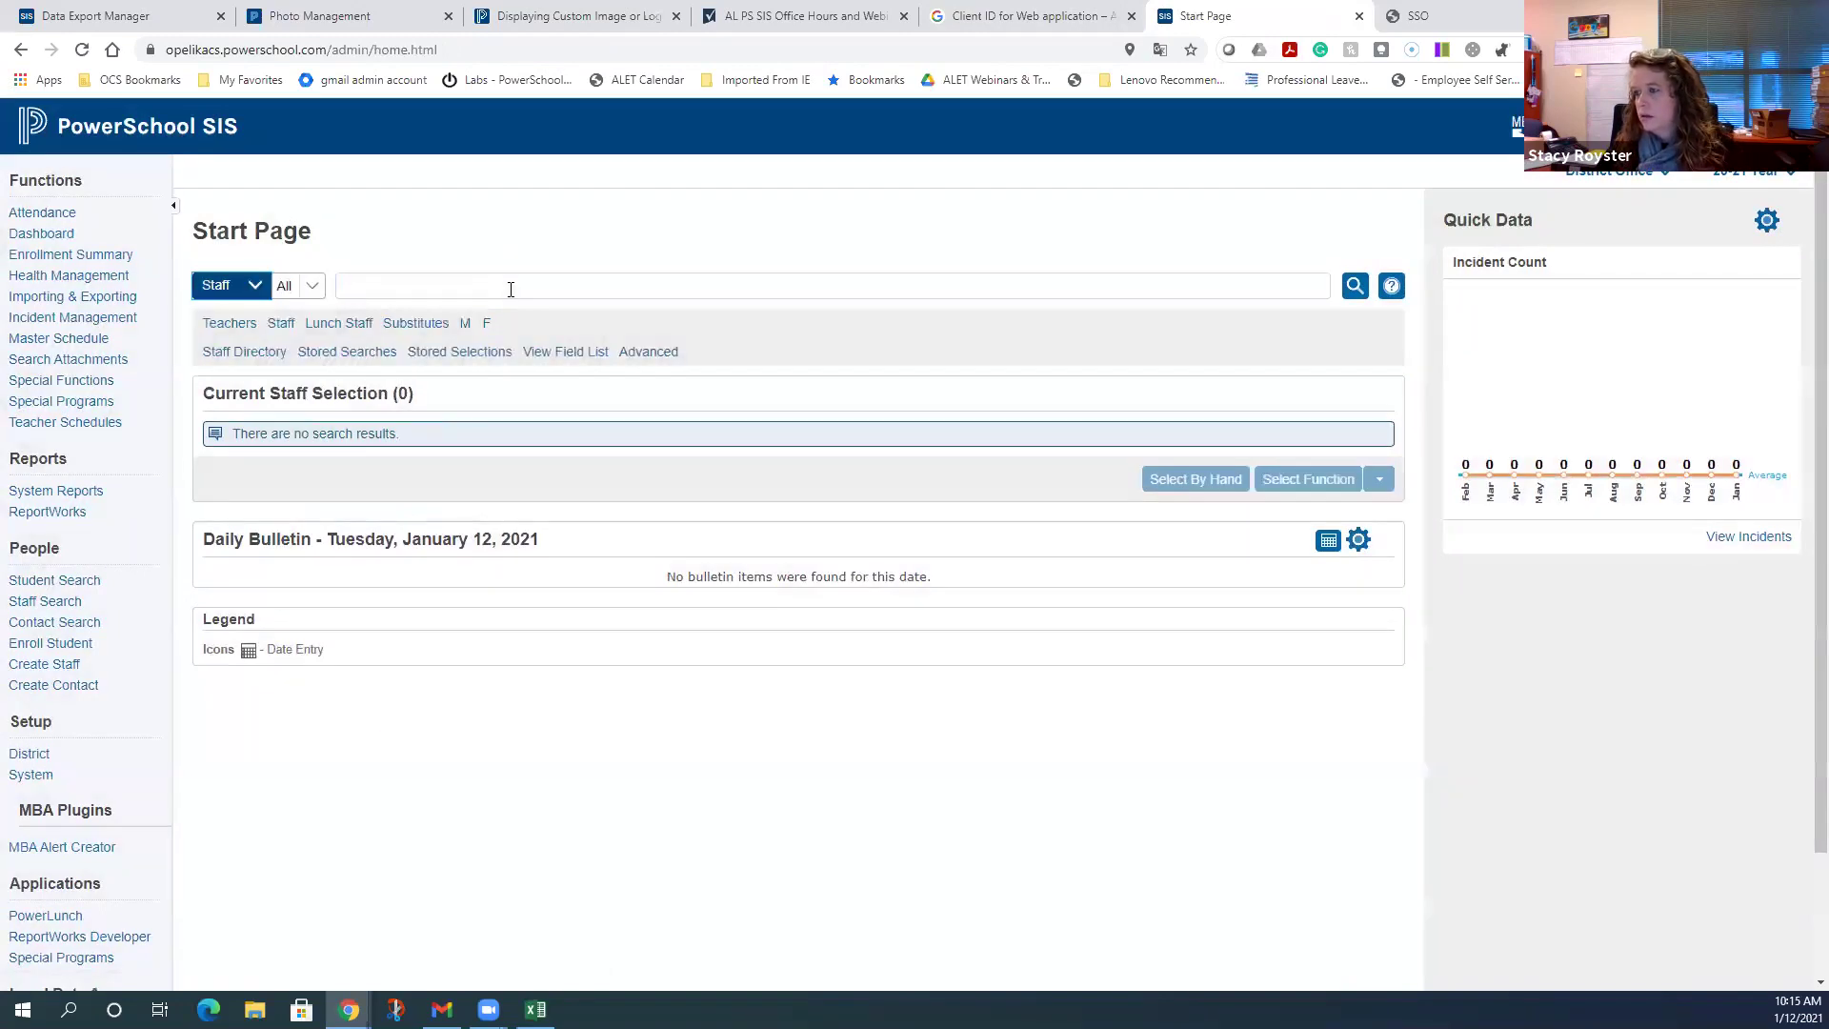
click(510, 289)
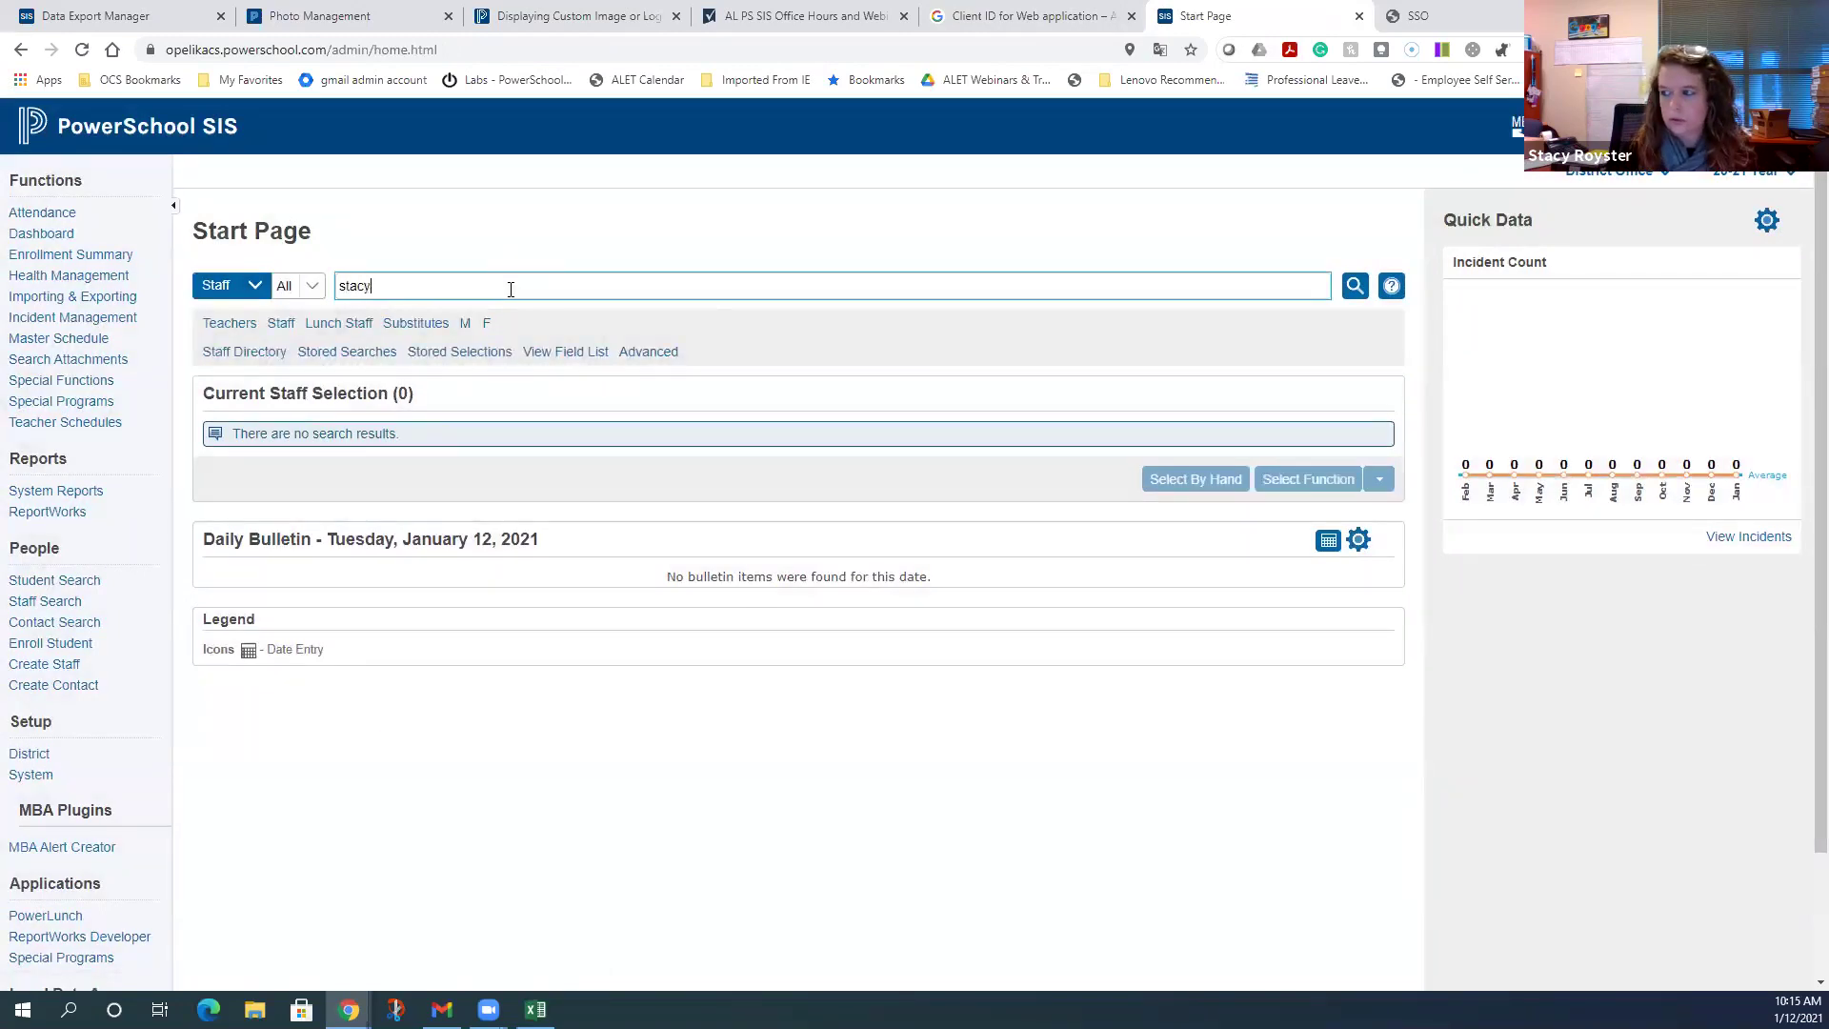
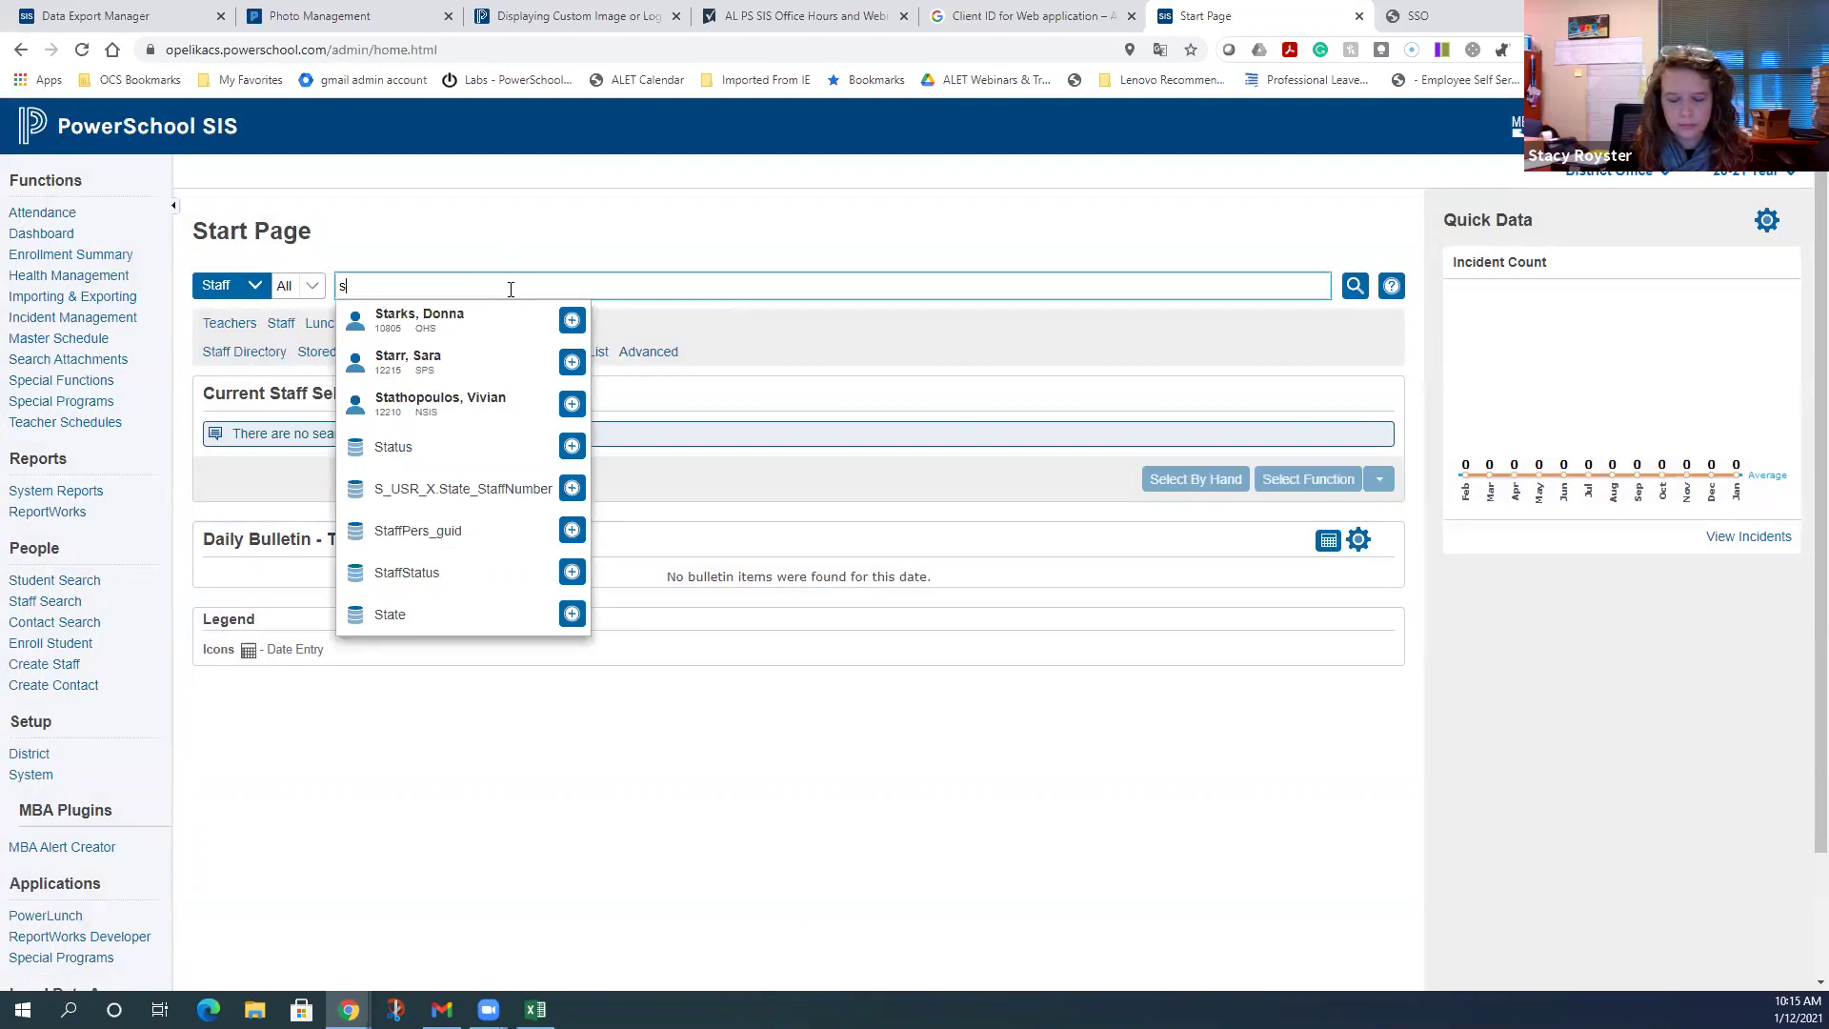
- Bring up the matching staff member's Security Settings on the Admin Access and Roles tab
click(429, 322)
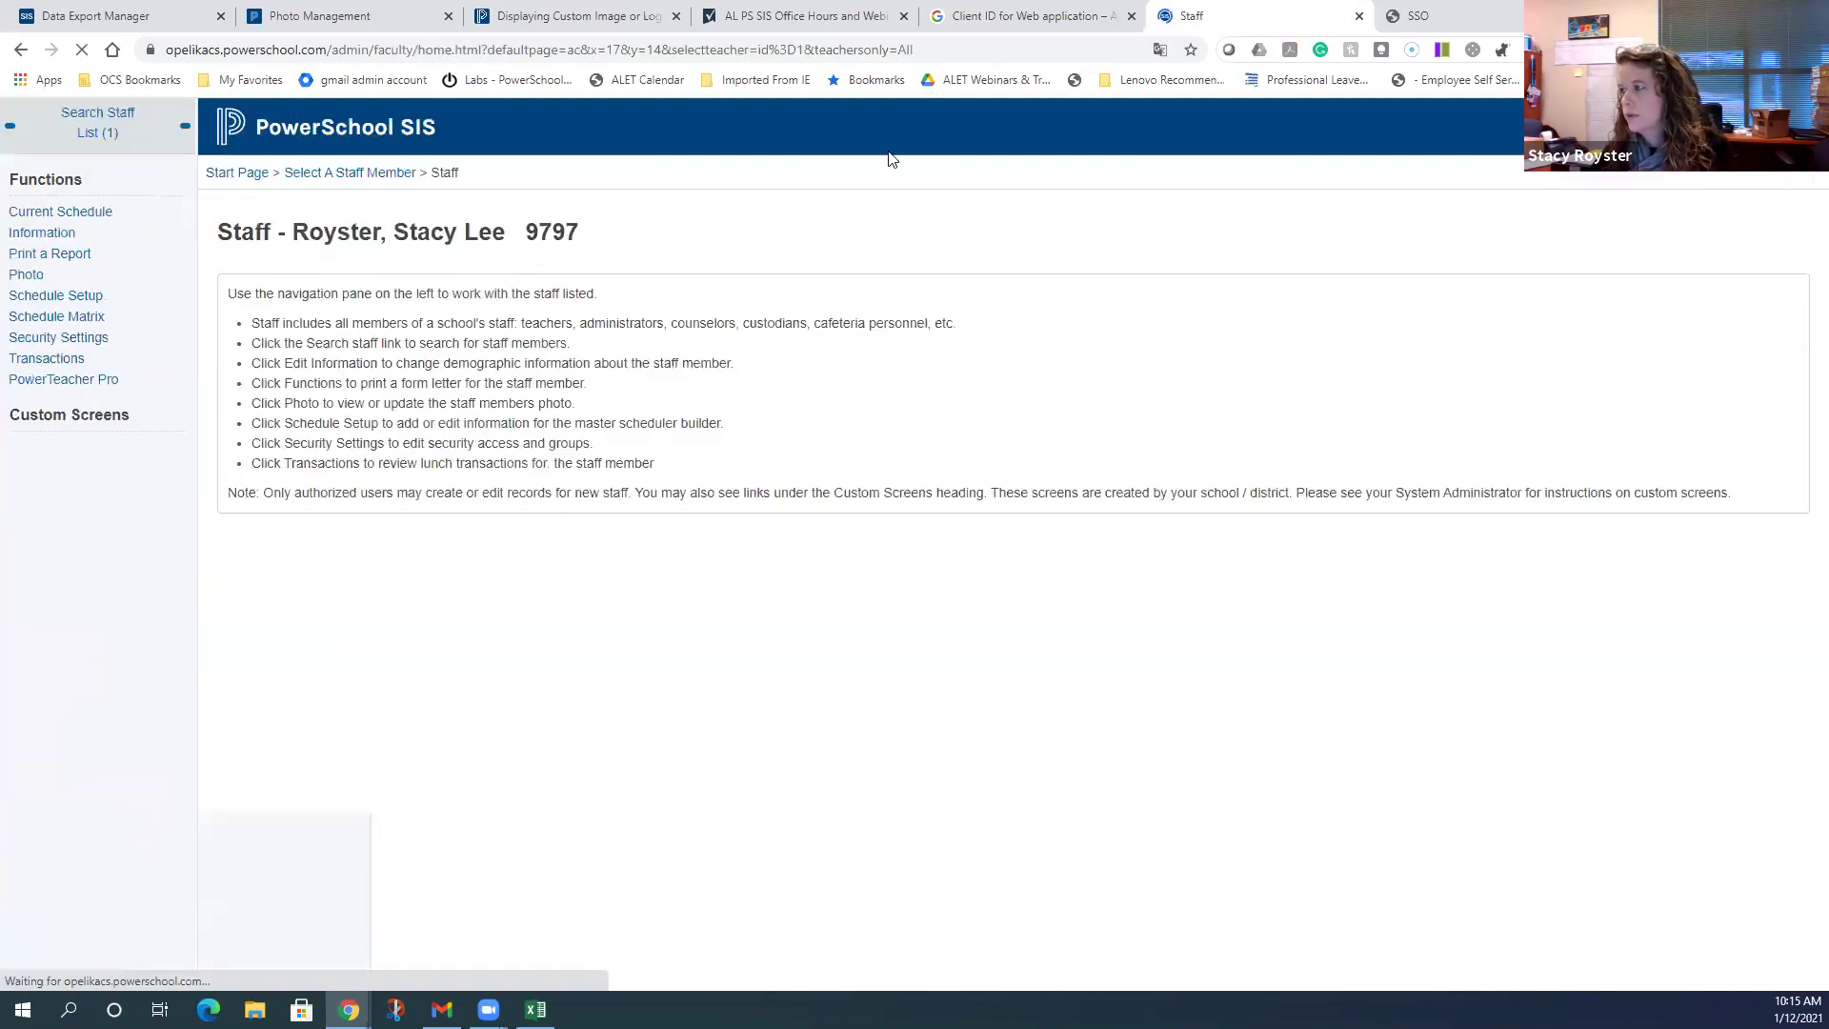
click(65, 339)
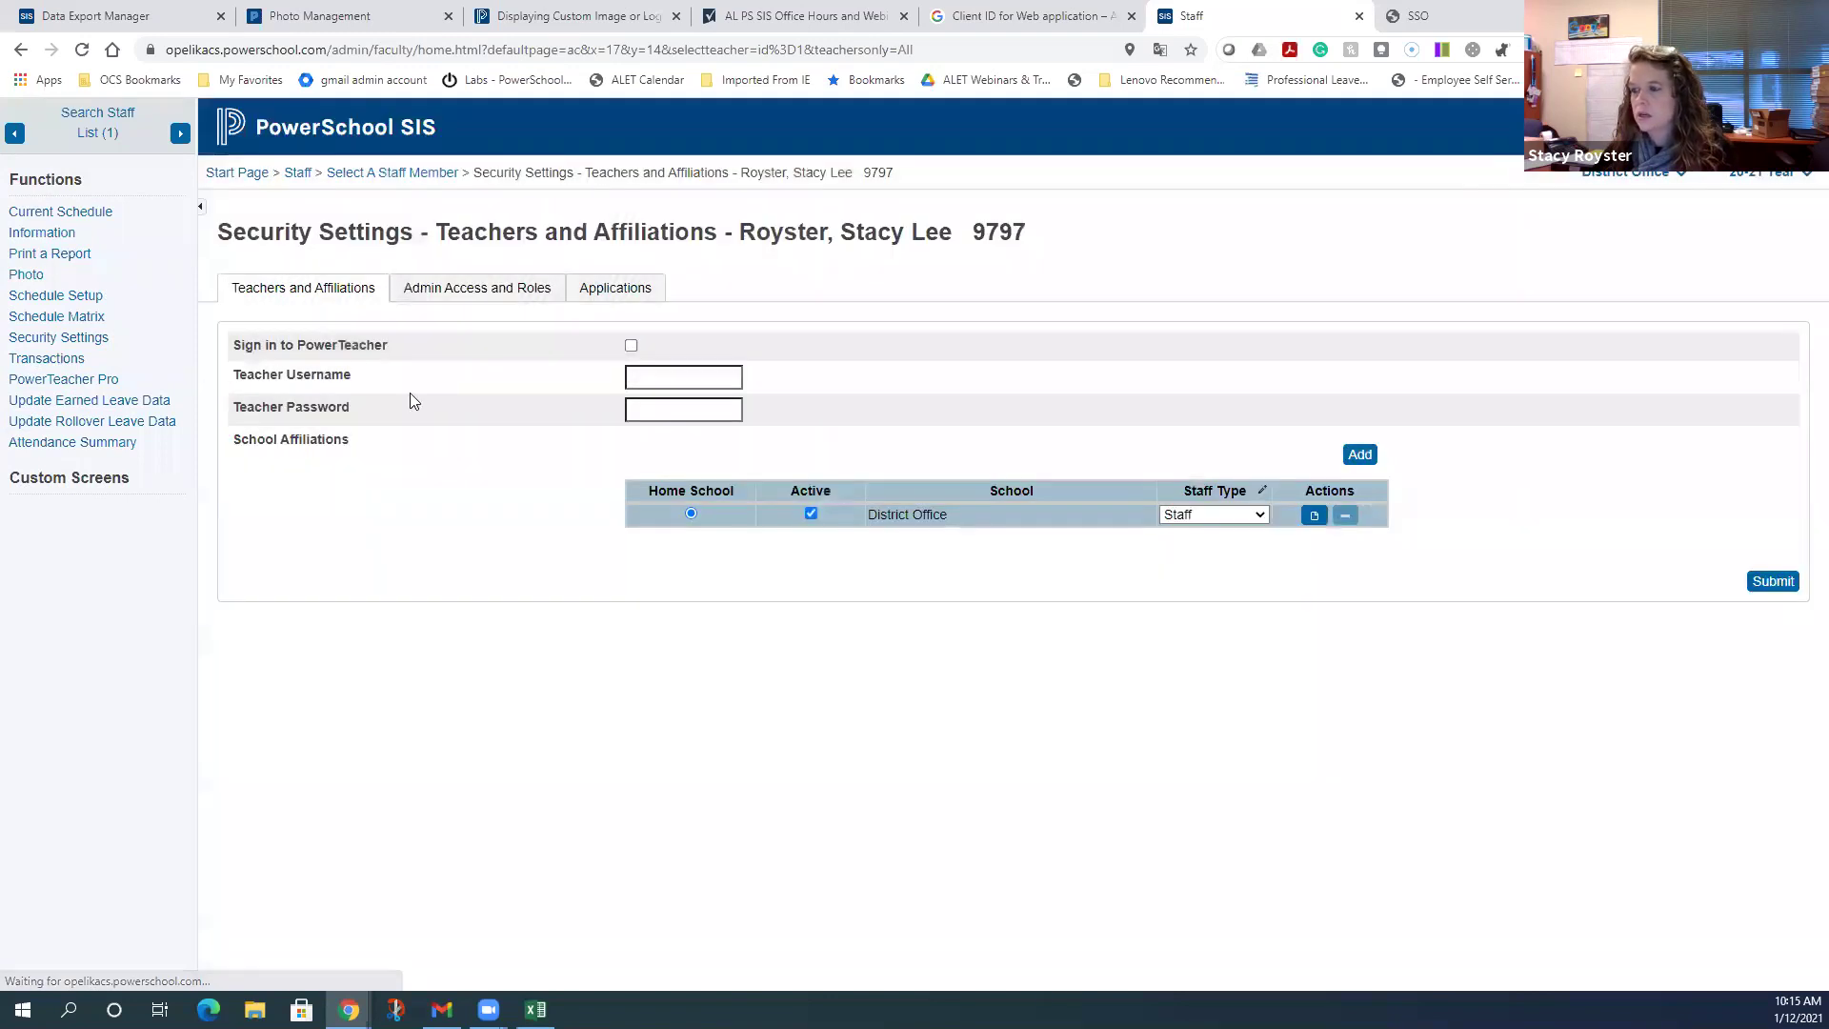
click(466, 290)
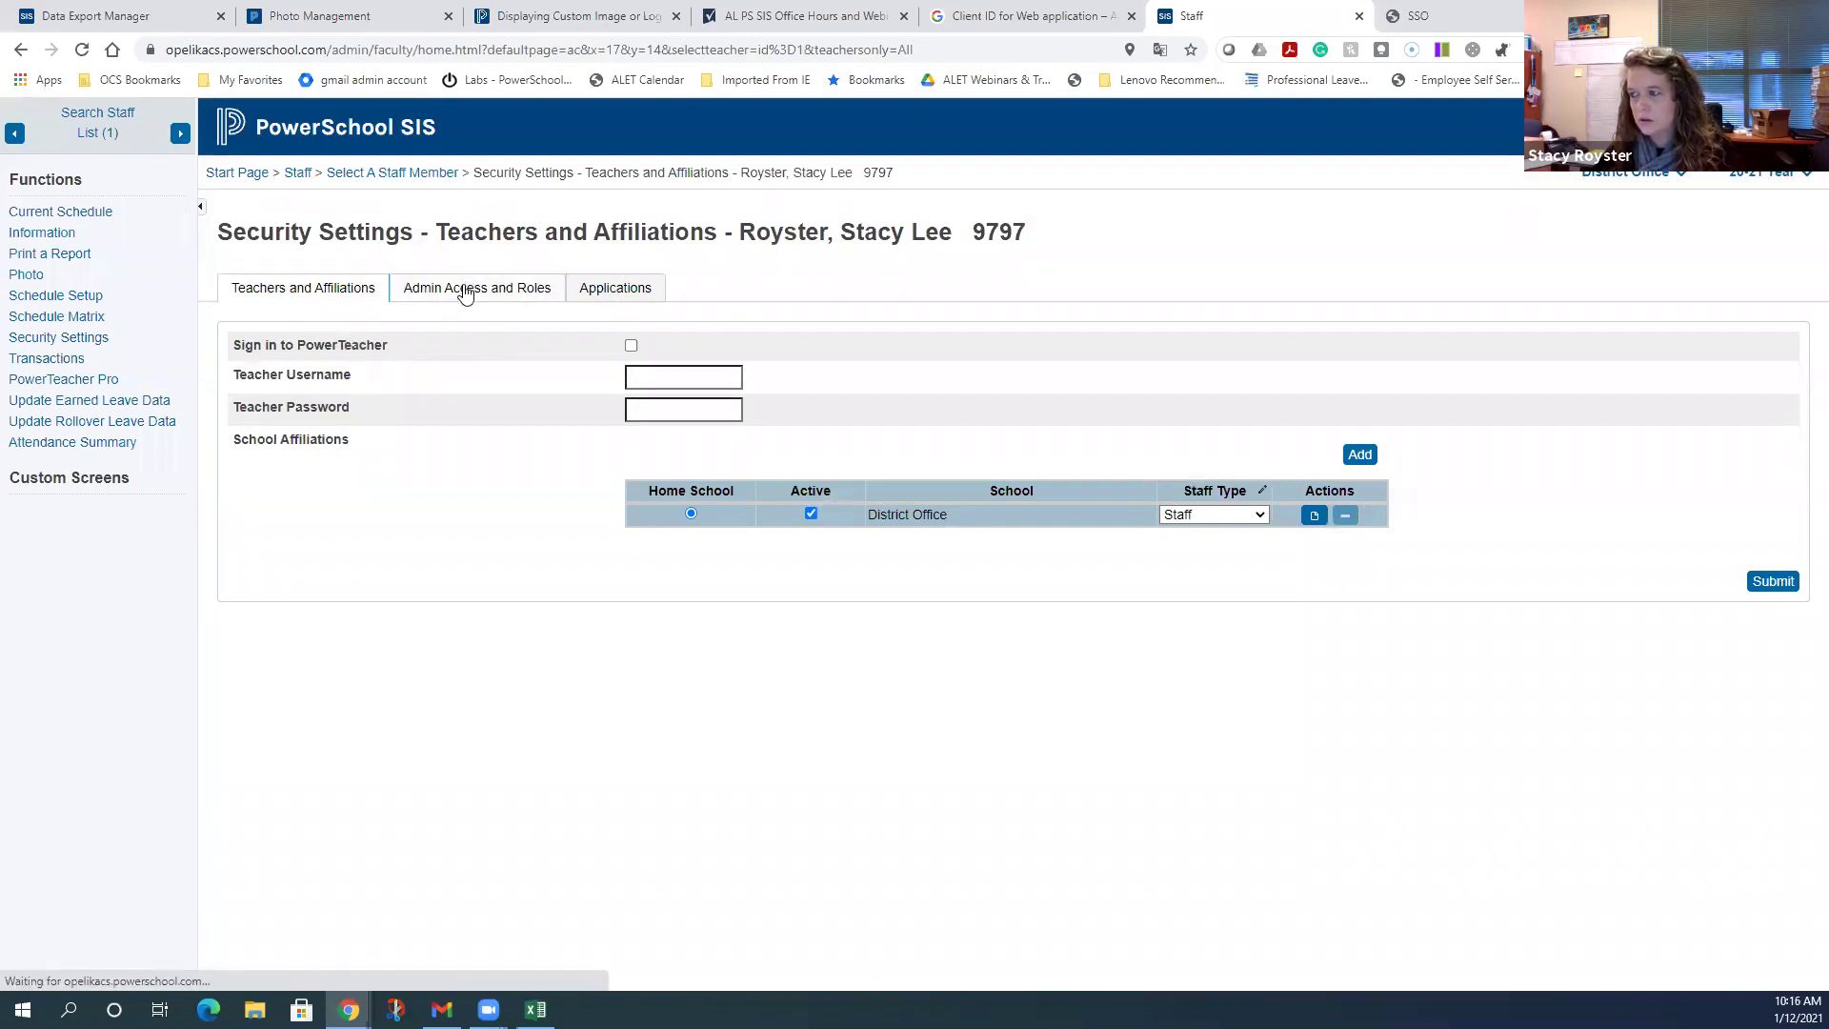
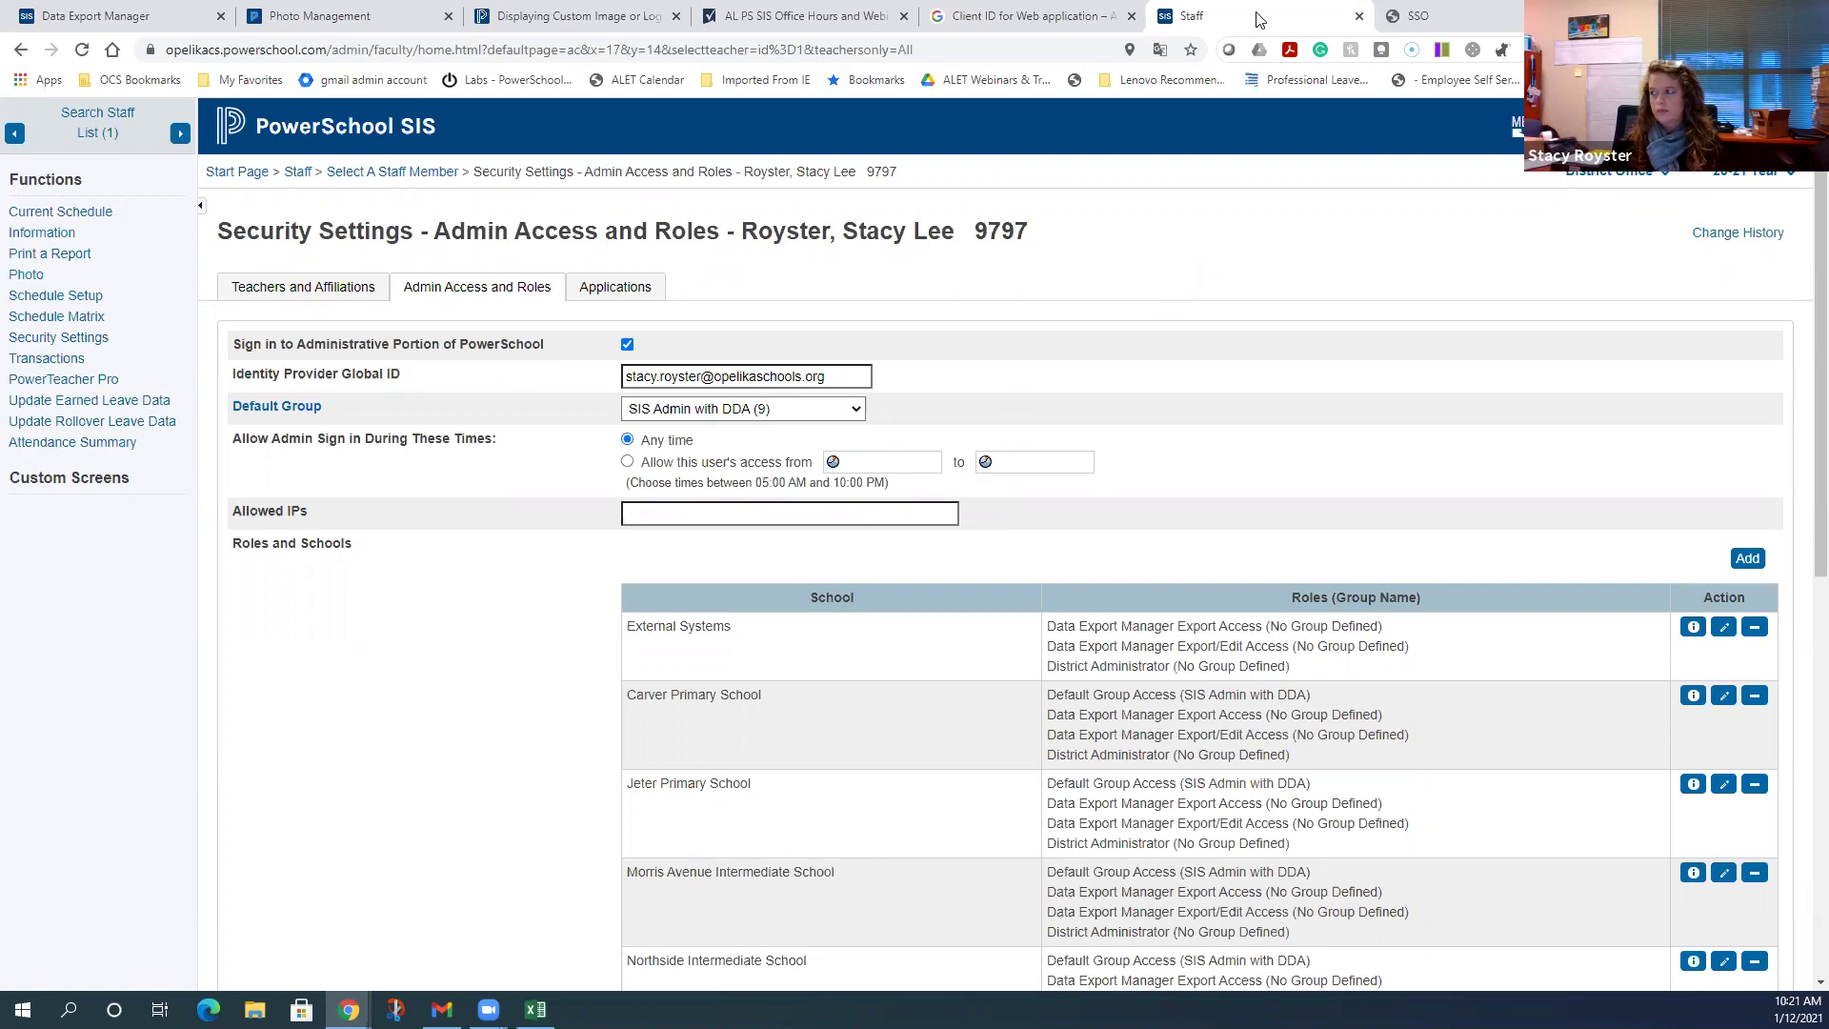
- Check the SSO guide's OIDC step, then bring up the exported TEST USER spreadsheet
click(1359, 17)
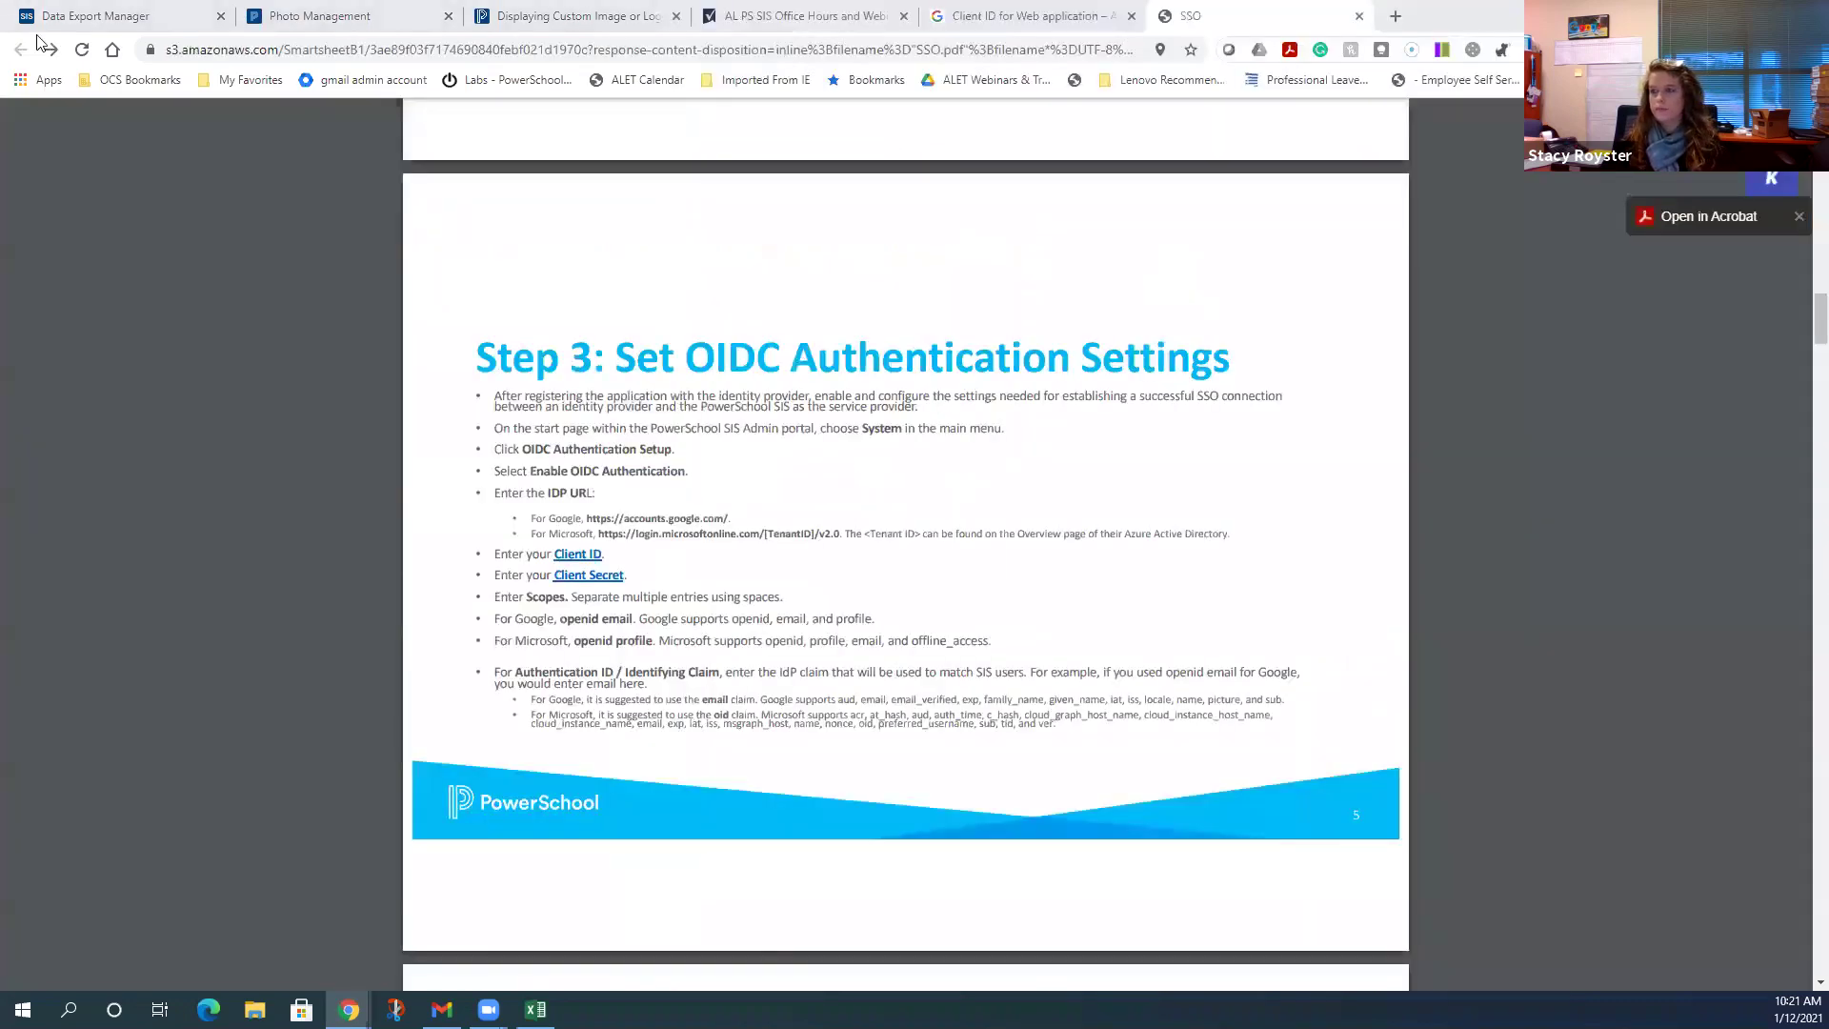
click(179, 13)
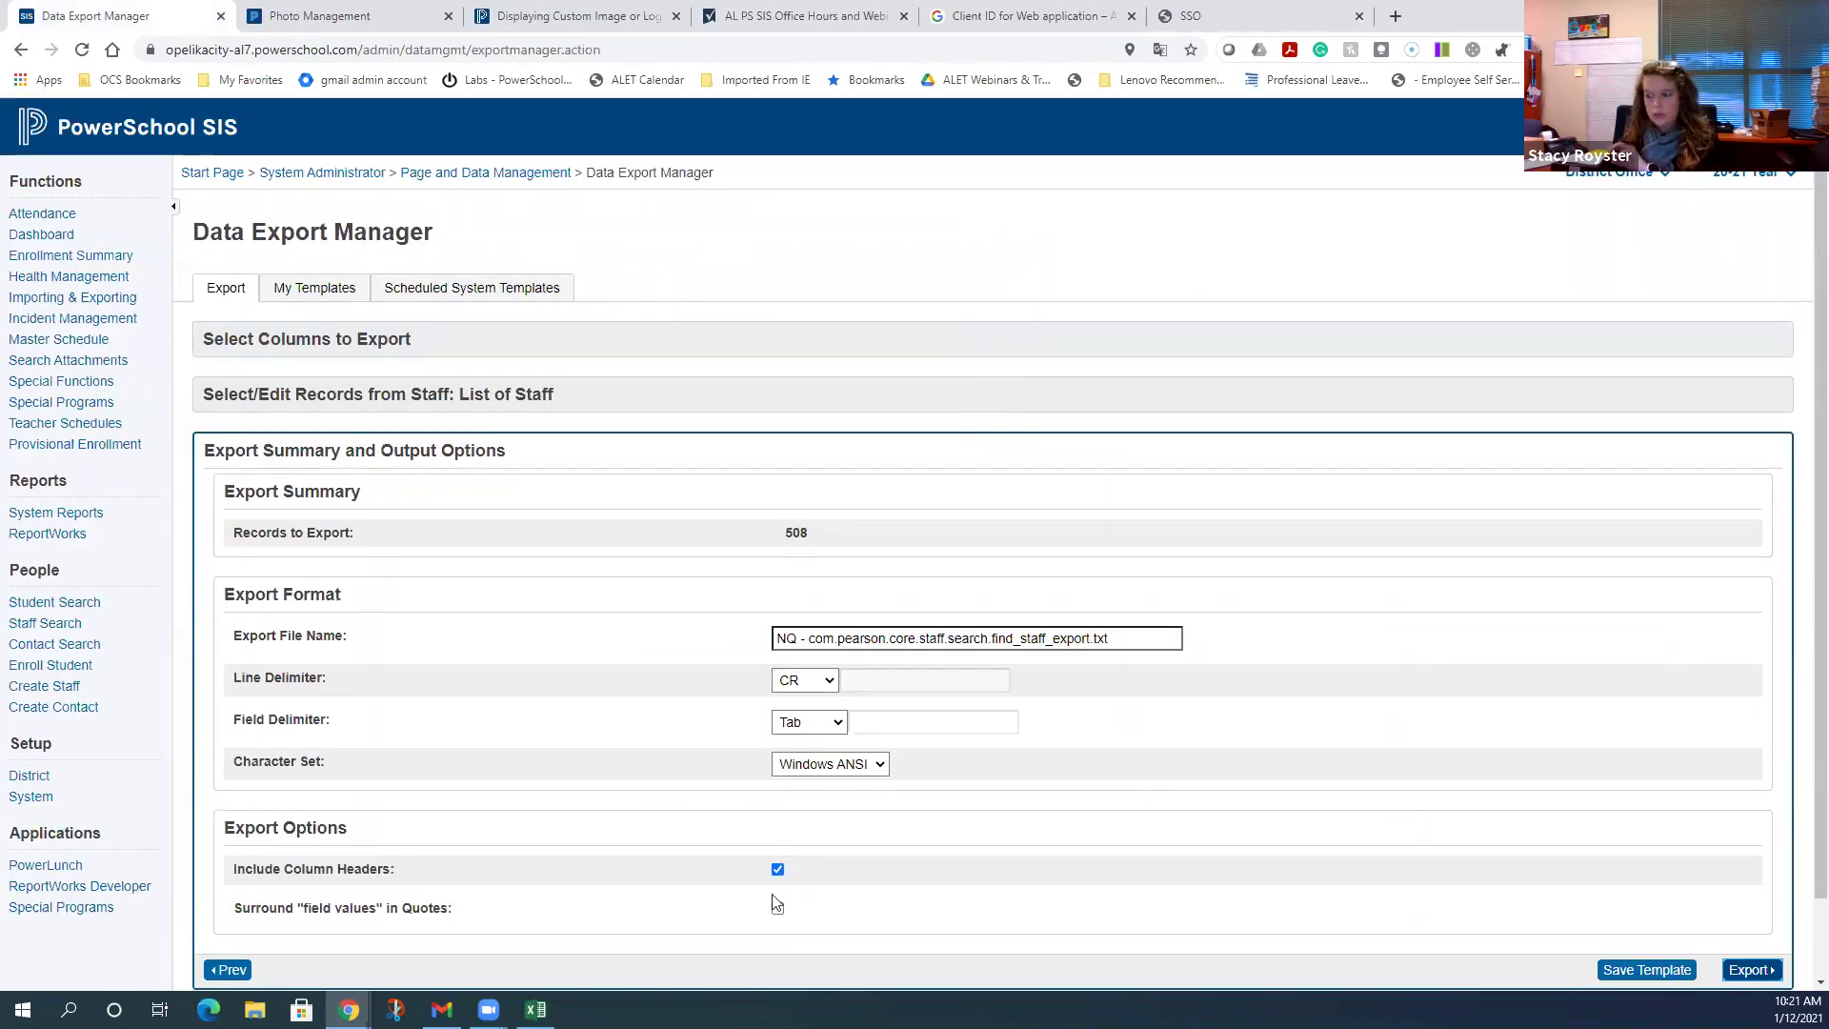
click(535, 1010)
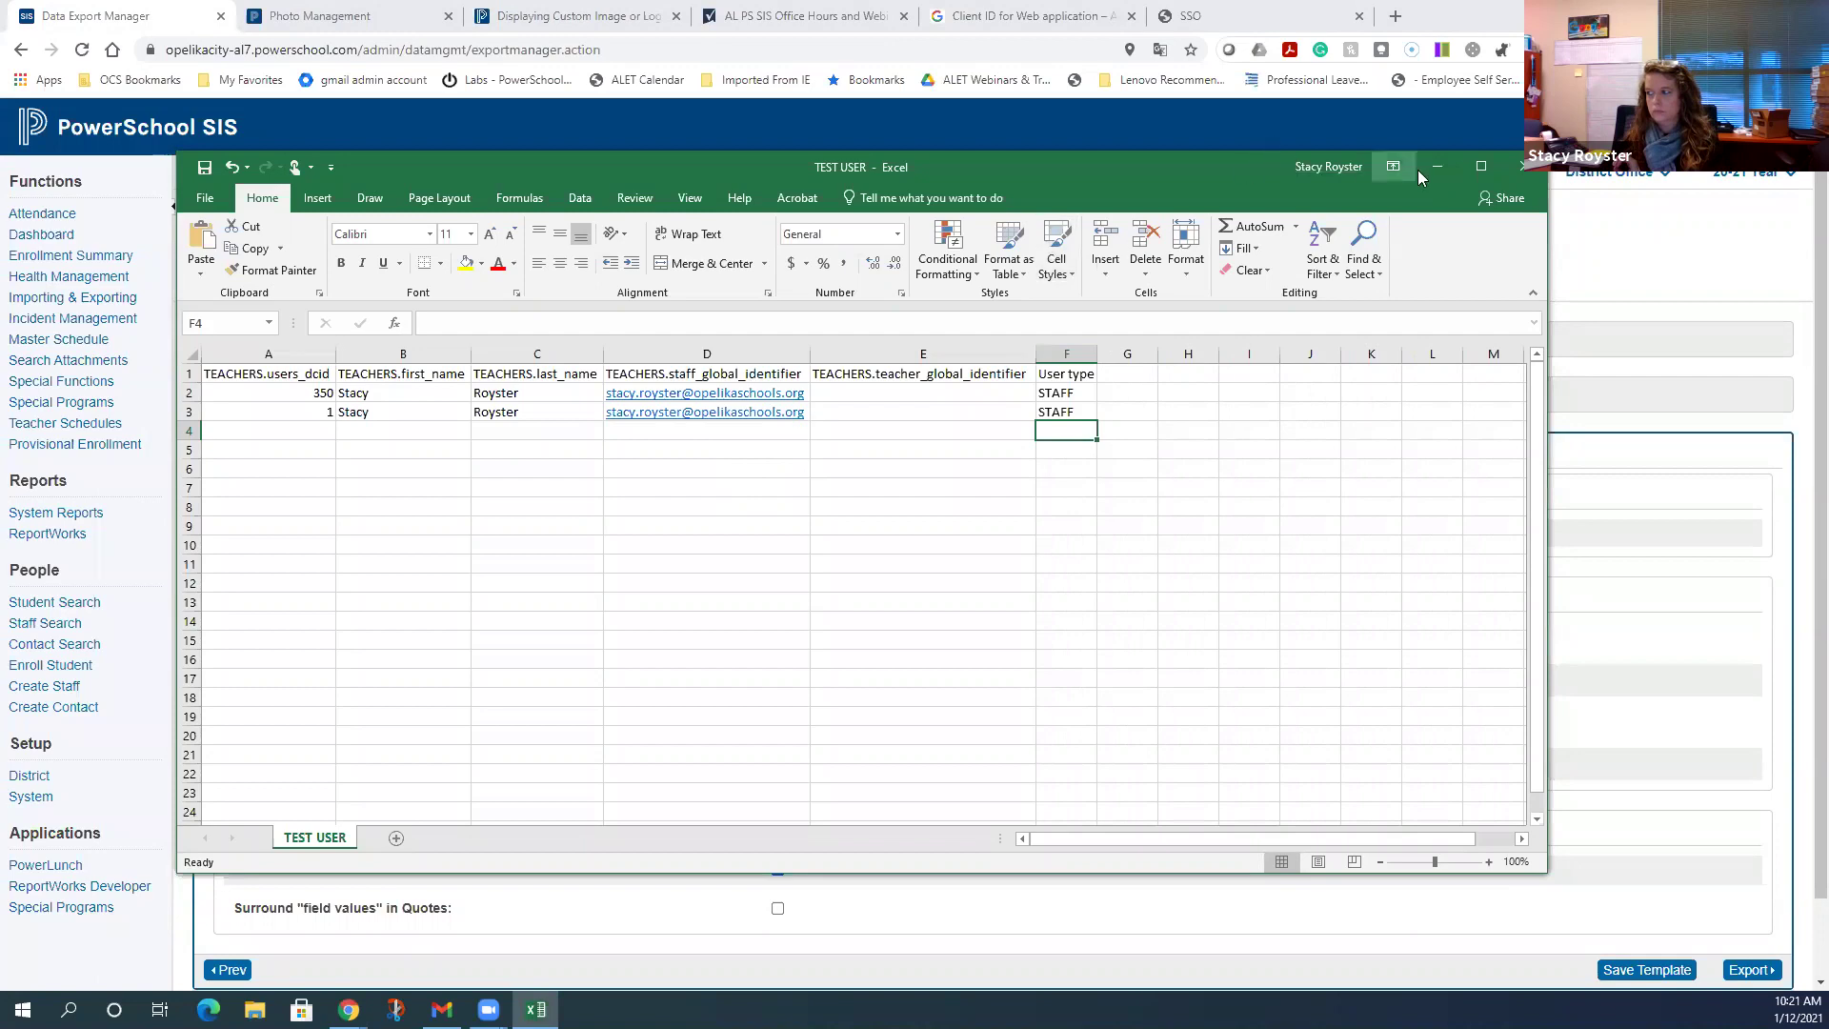
- Minimize the TEST USER Excel sheet to reveal the Data Export Manager summary
click(1442, 168)
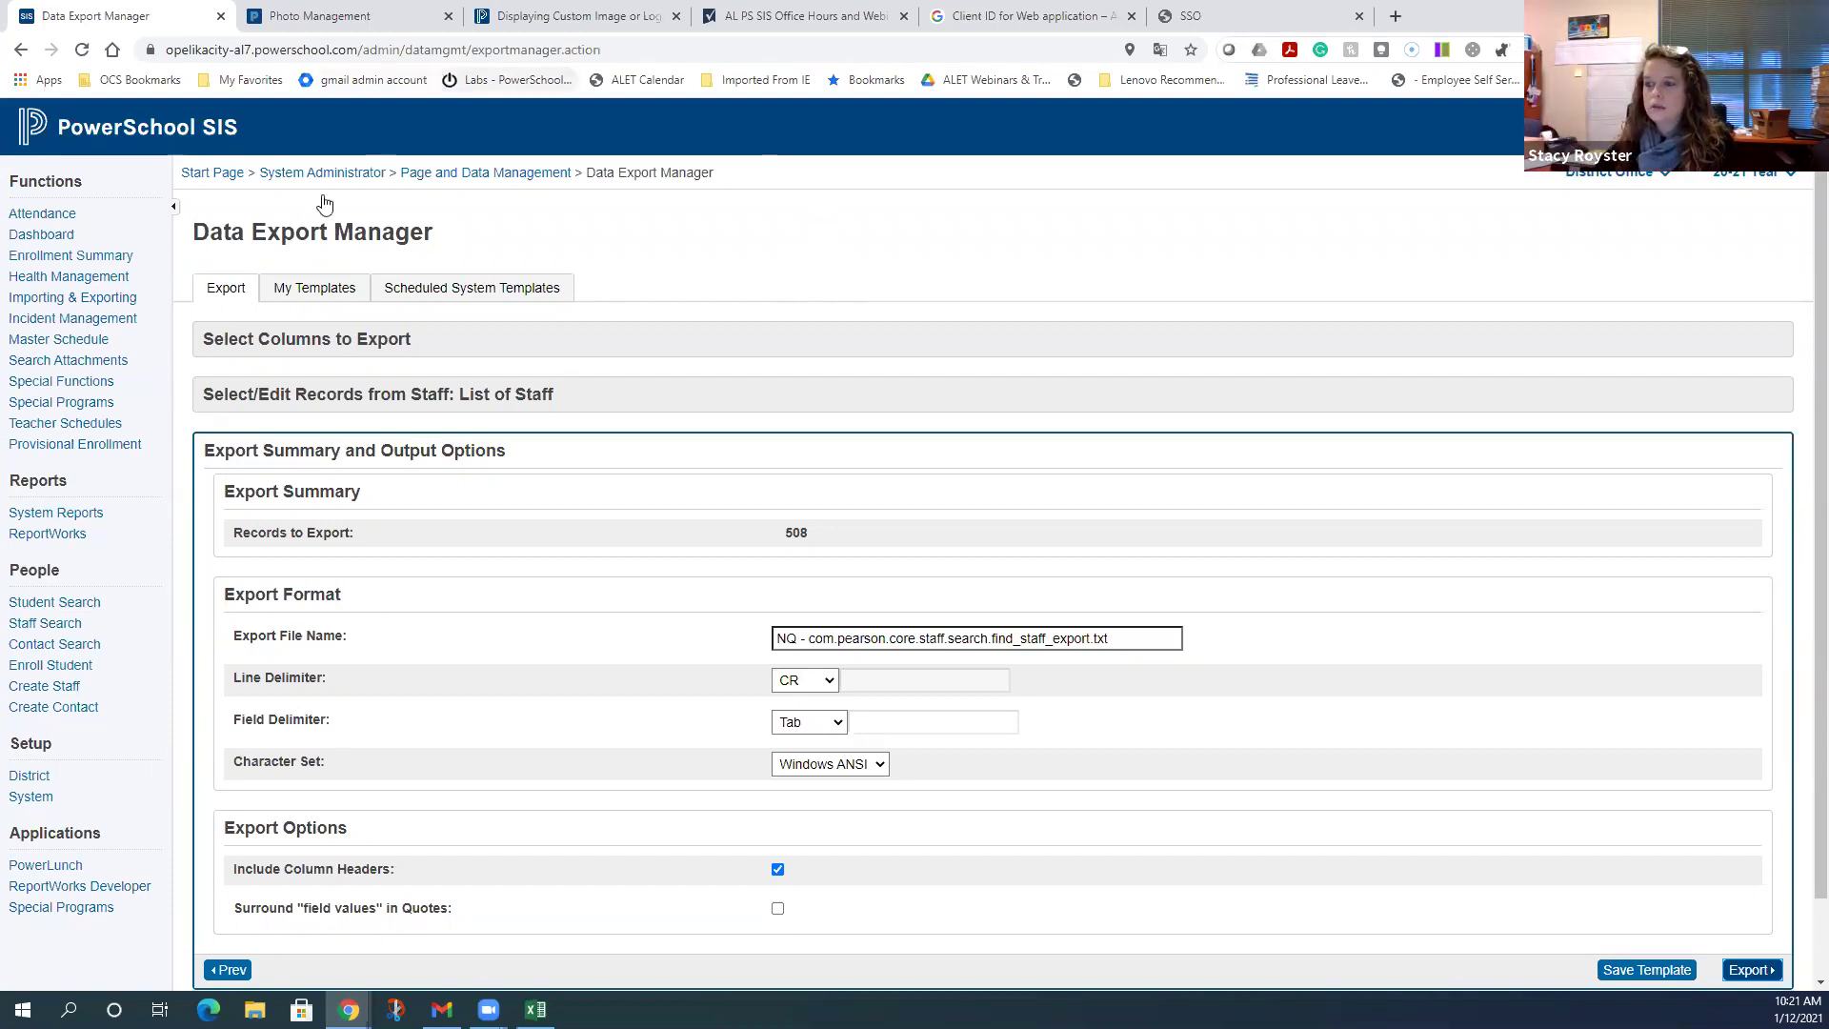
- Go to Importing & Exporting and open the Data Import Manager
click(110, 306)
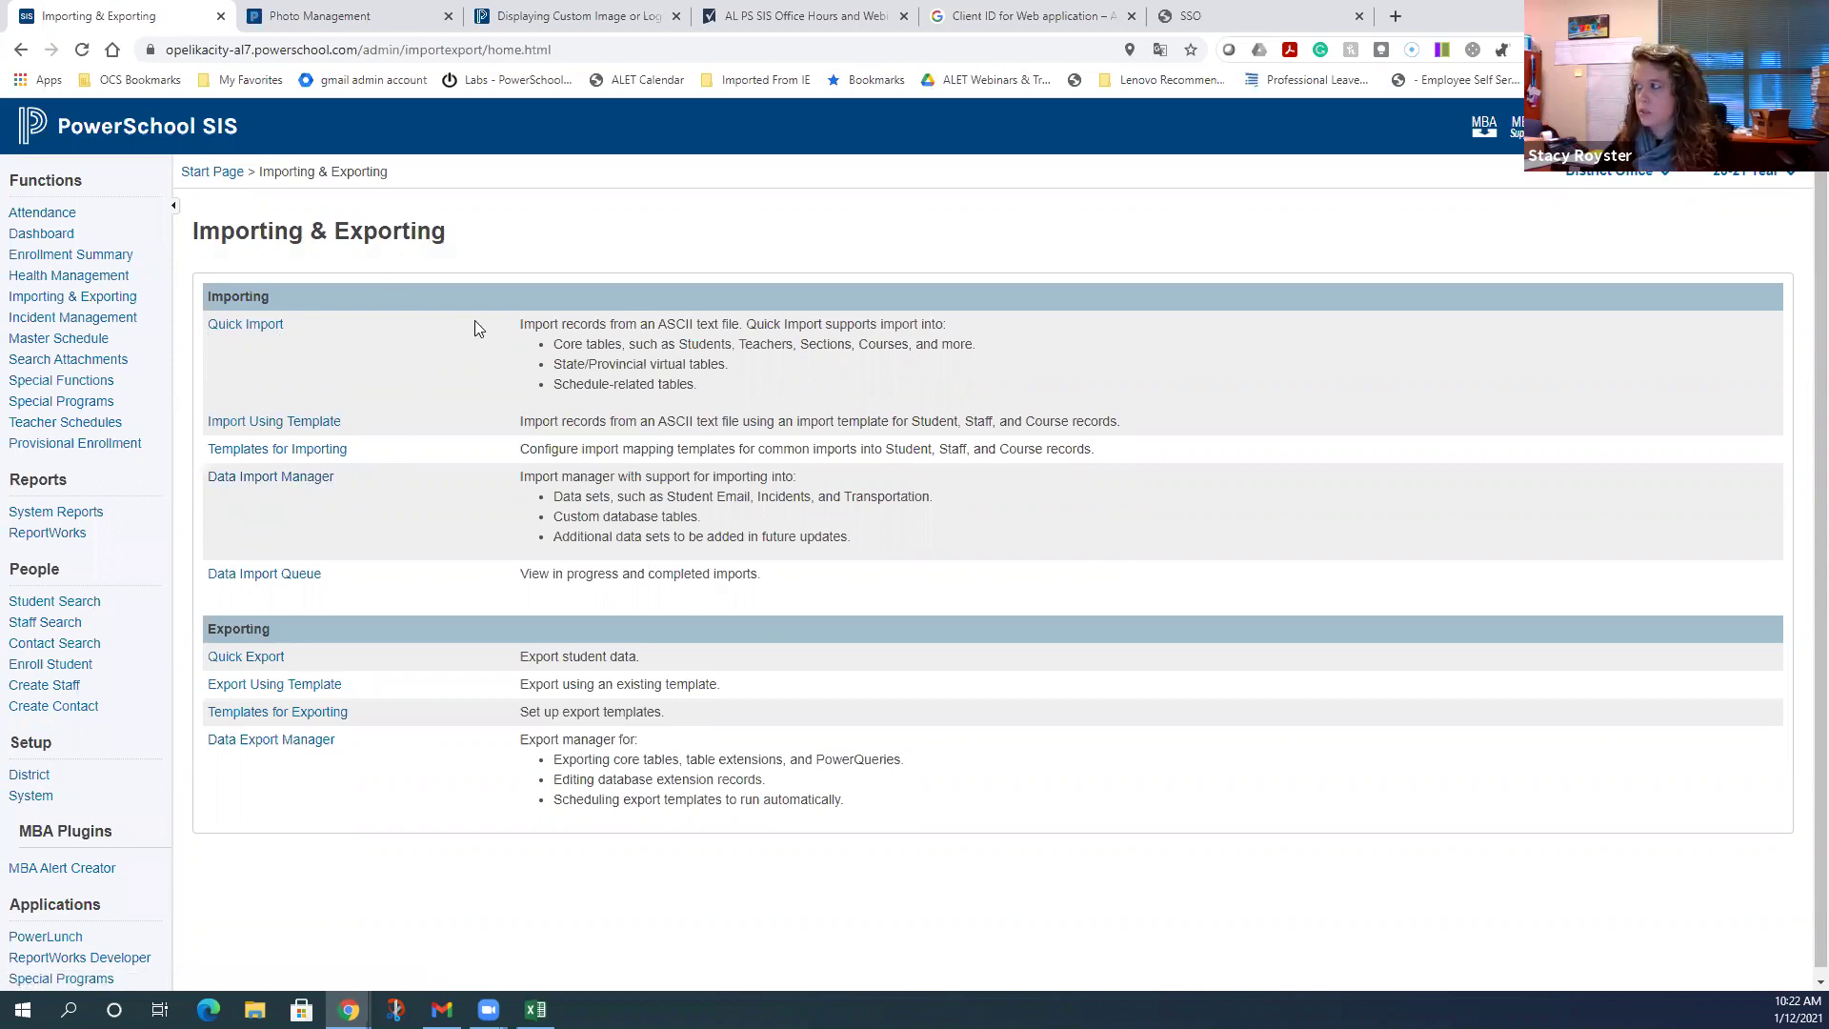
click(286, 479)
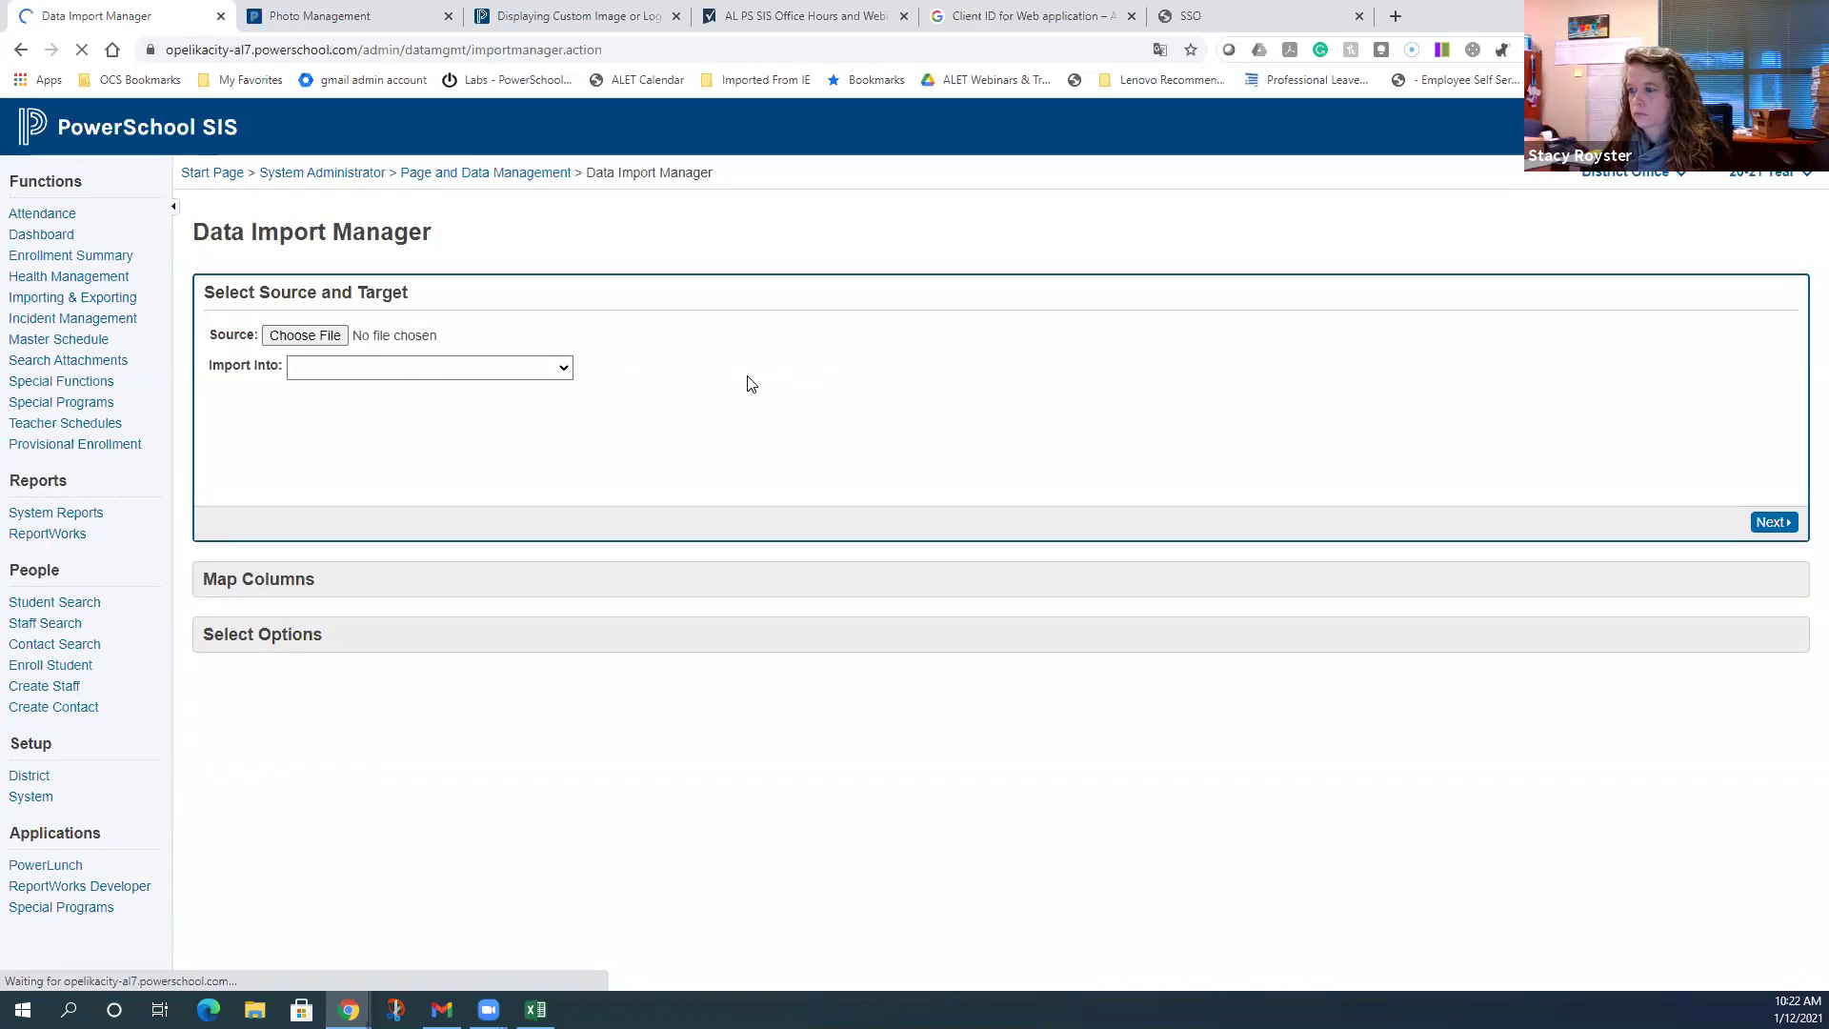
- Choose TEST USER from the Desktop as the import source file
click(301, 339)
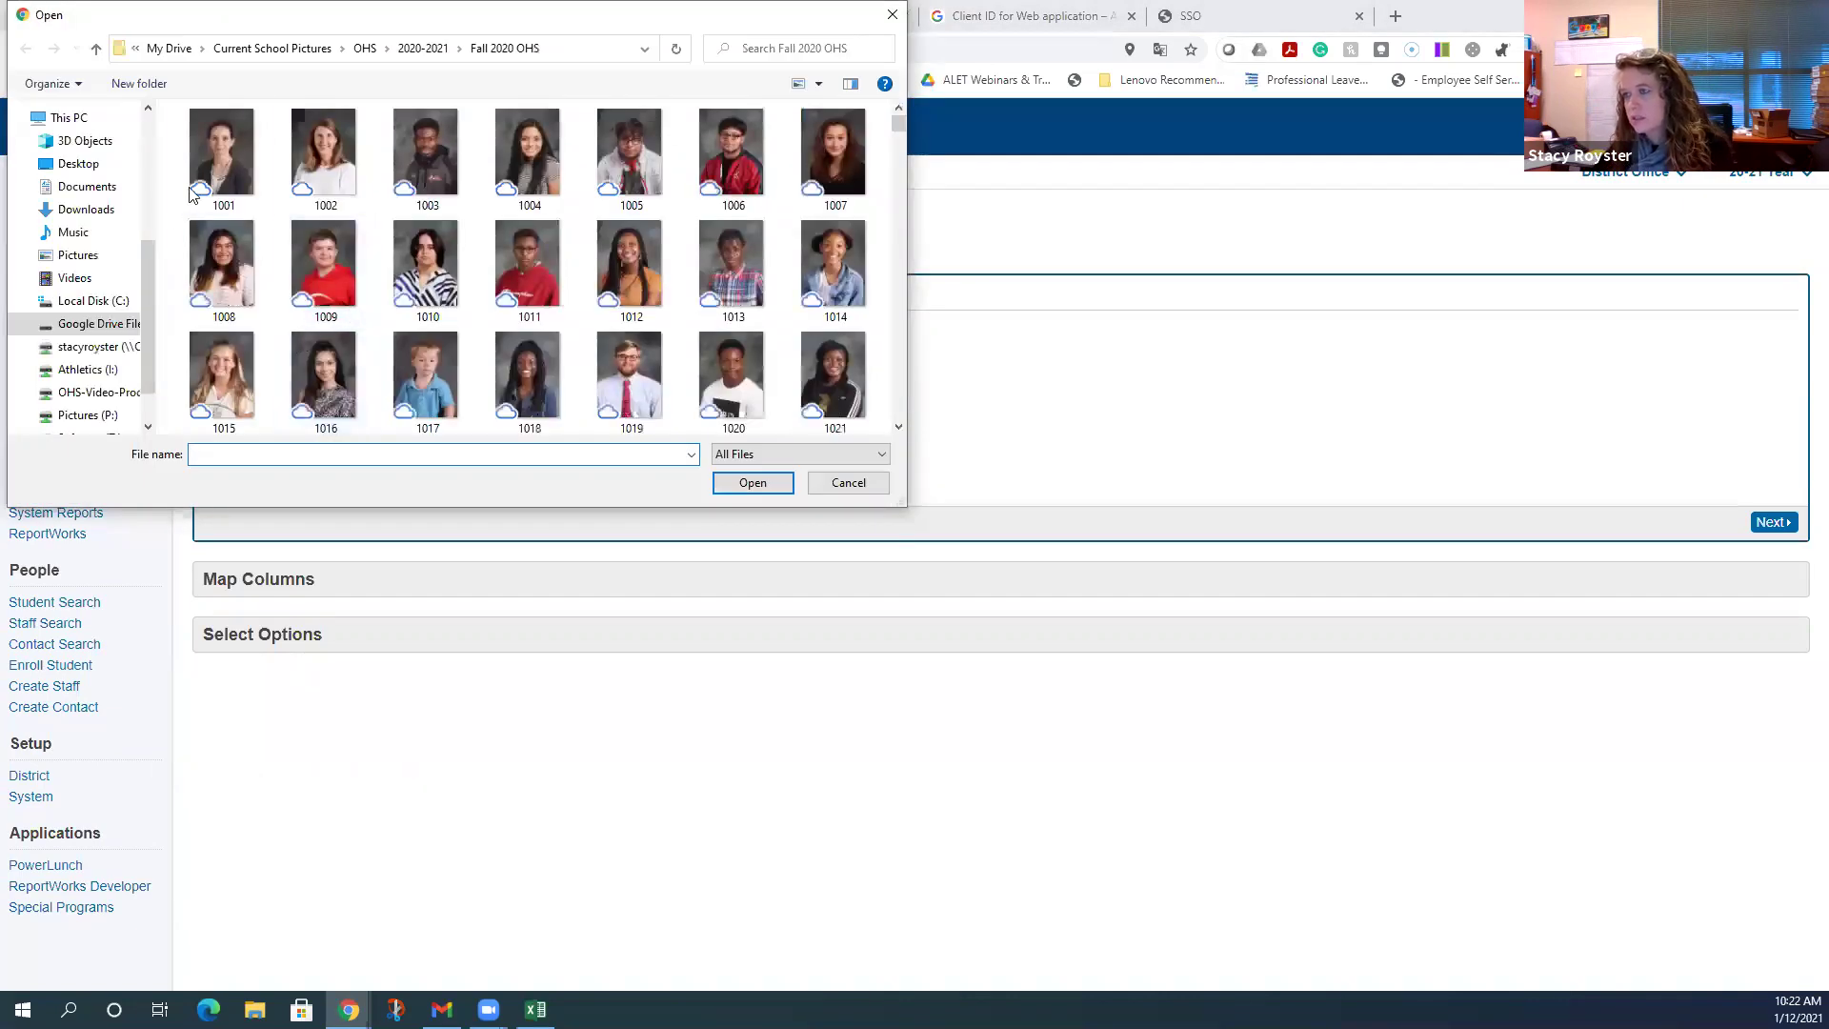
click(95, 165)
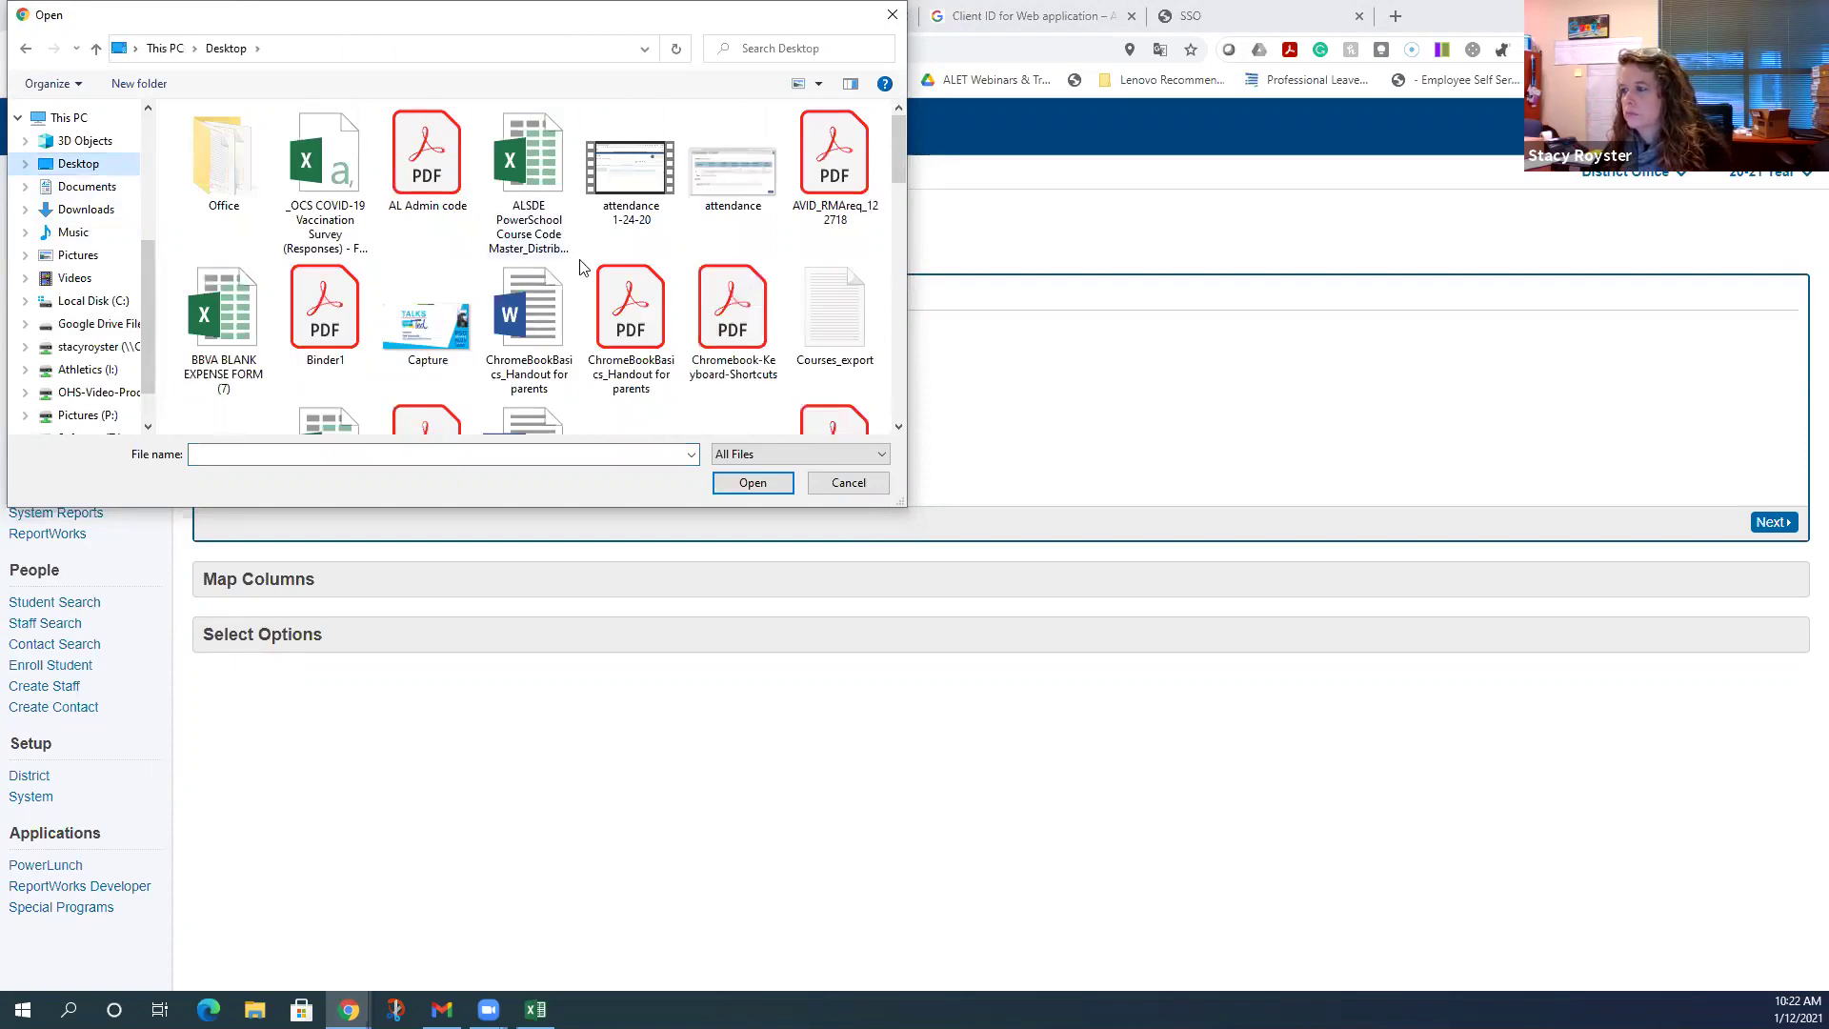
scroll(583, 267, down, 5)
scroll(583, 266, down, 3)
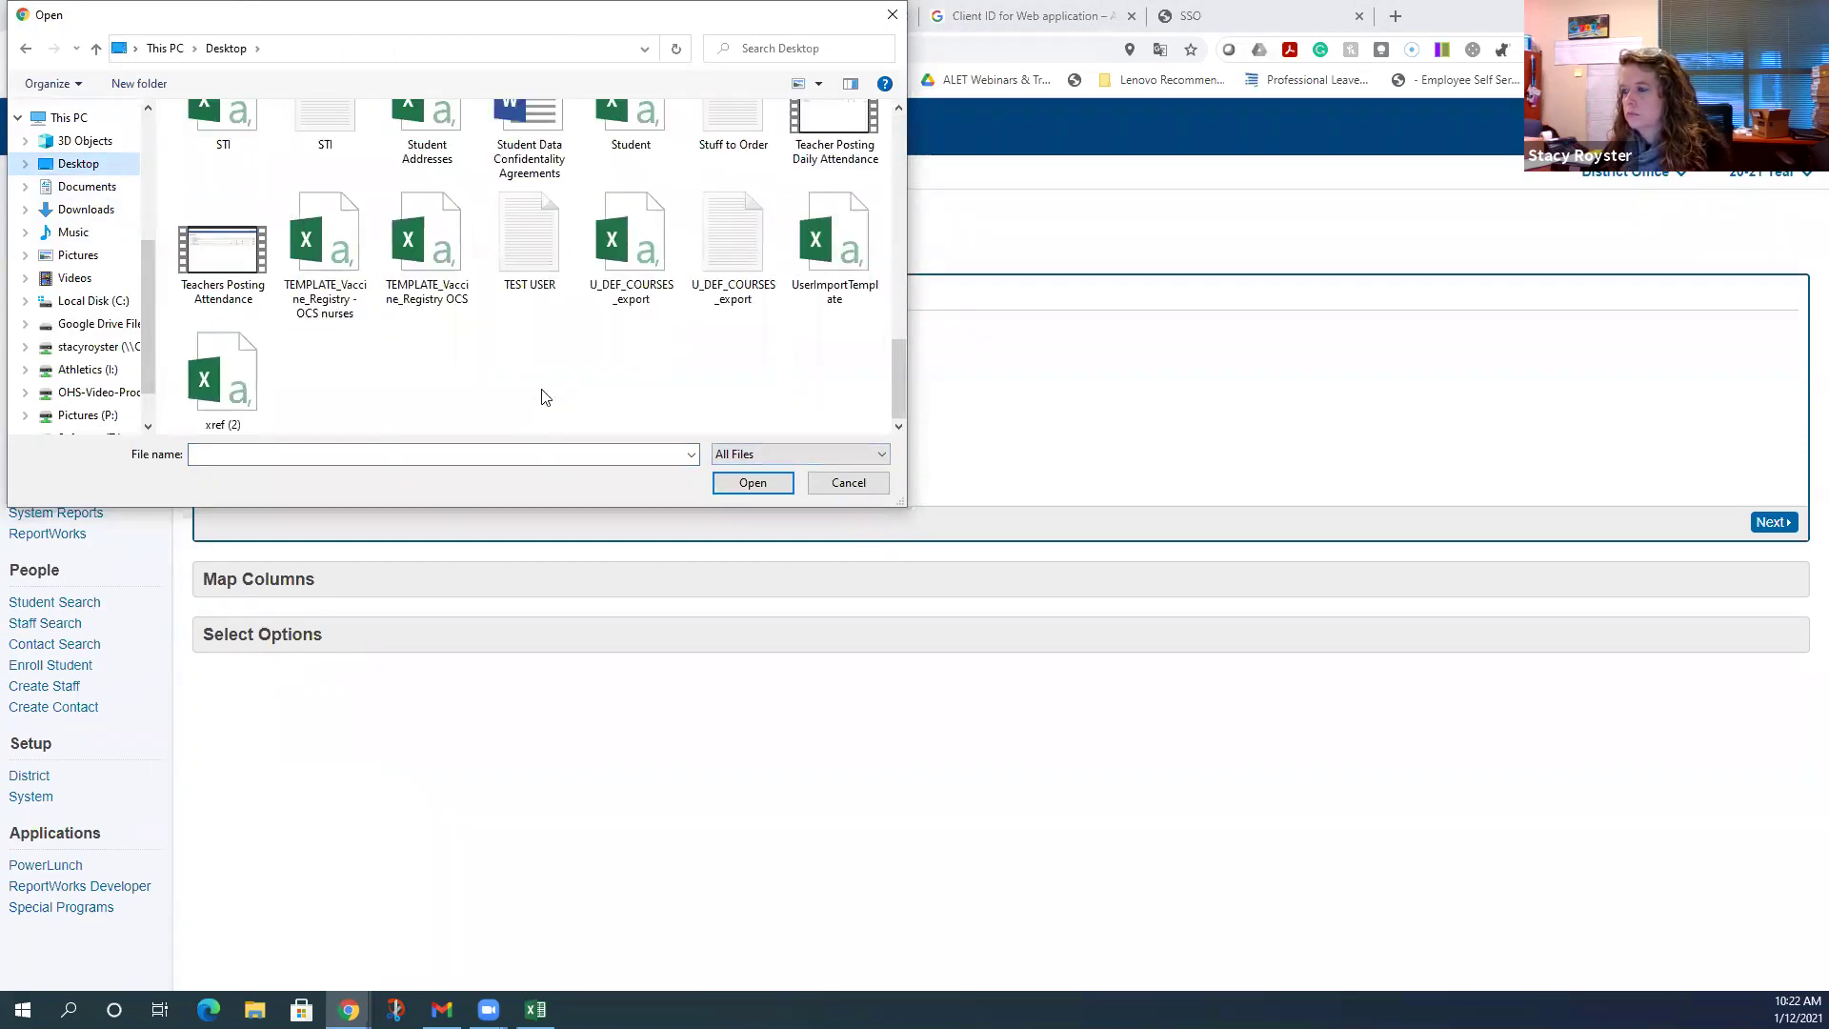
click(544, 249)
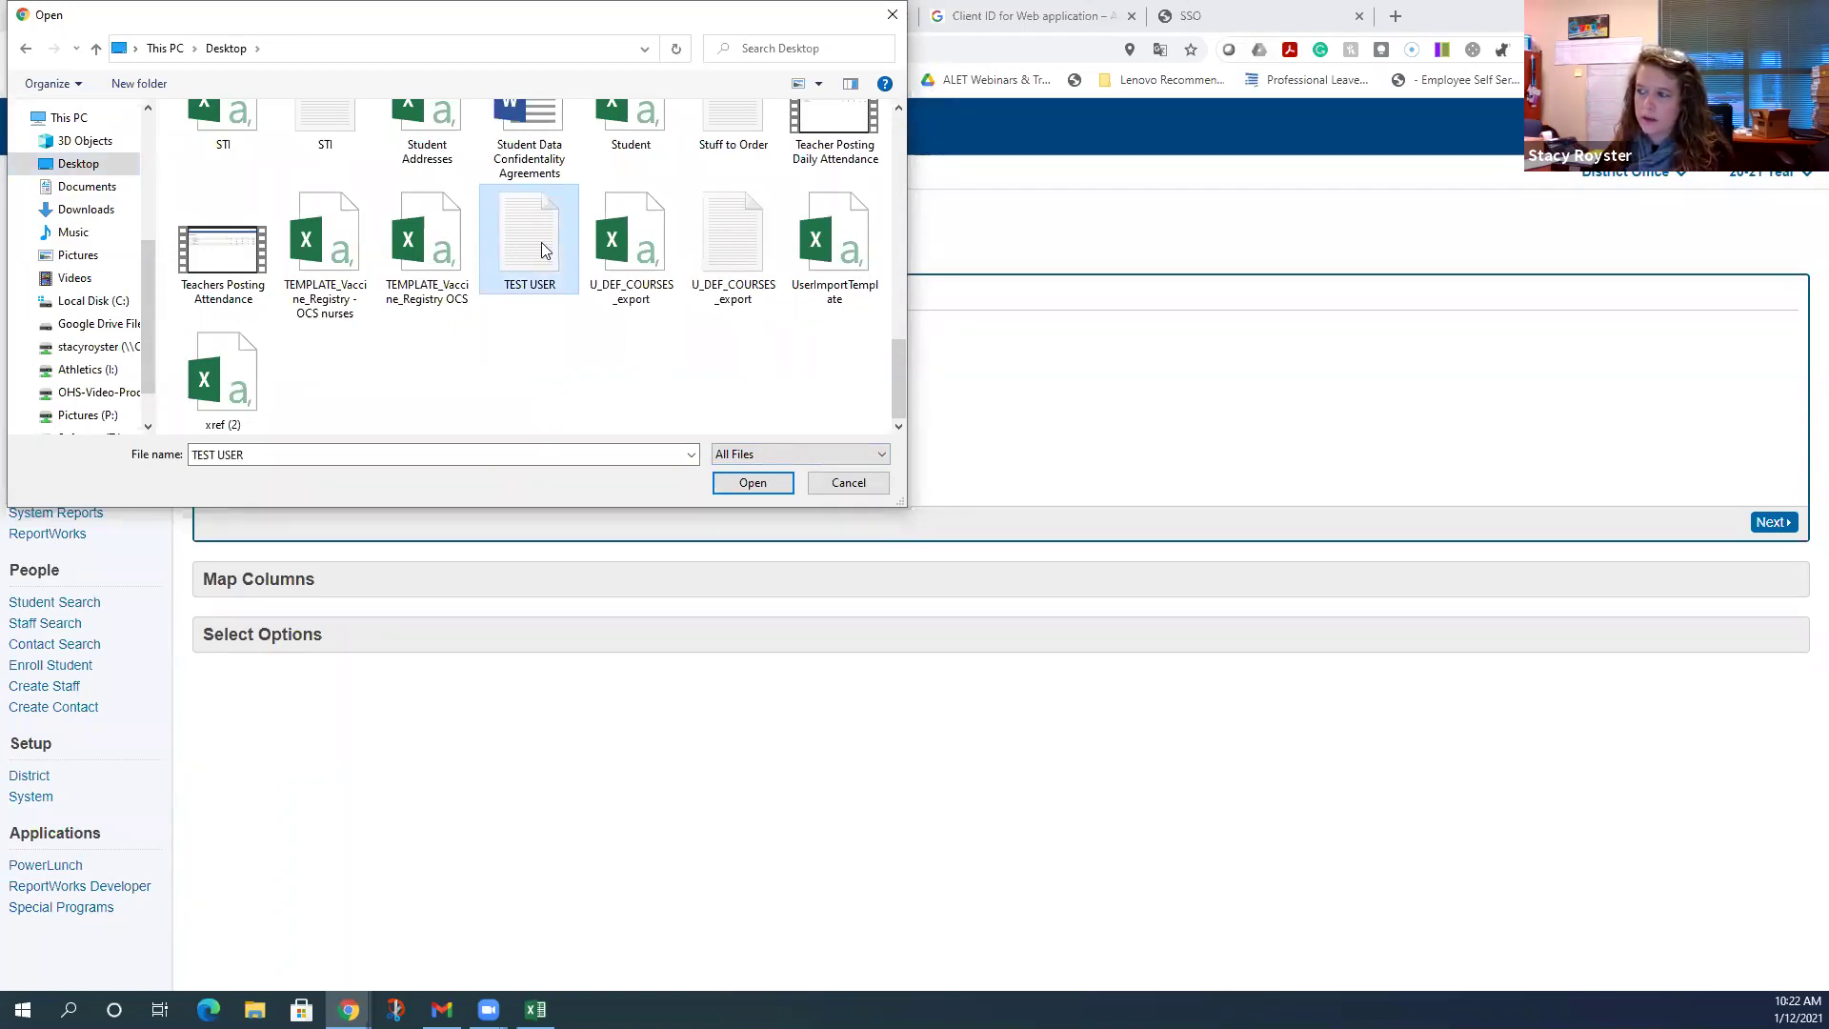
click(742, 483)
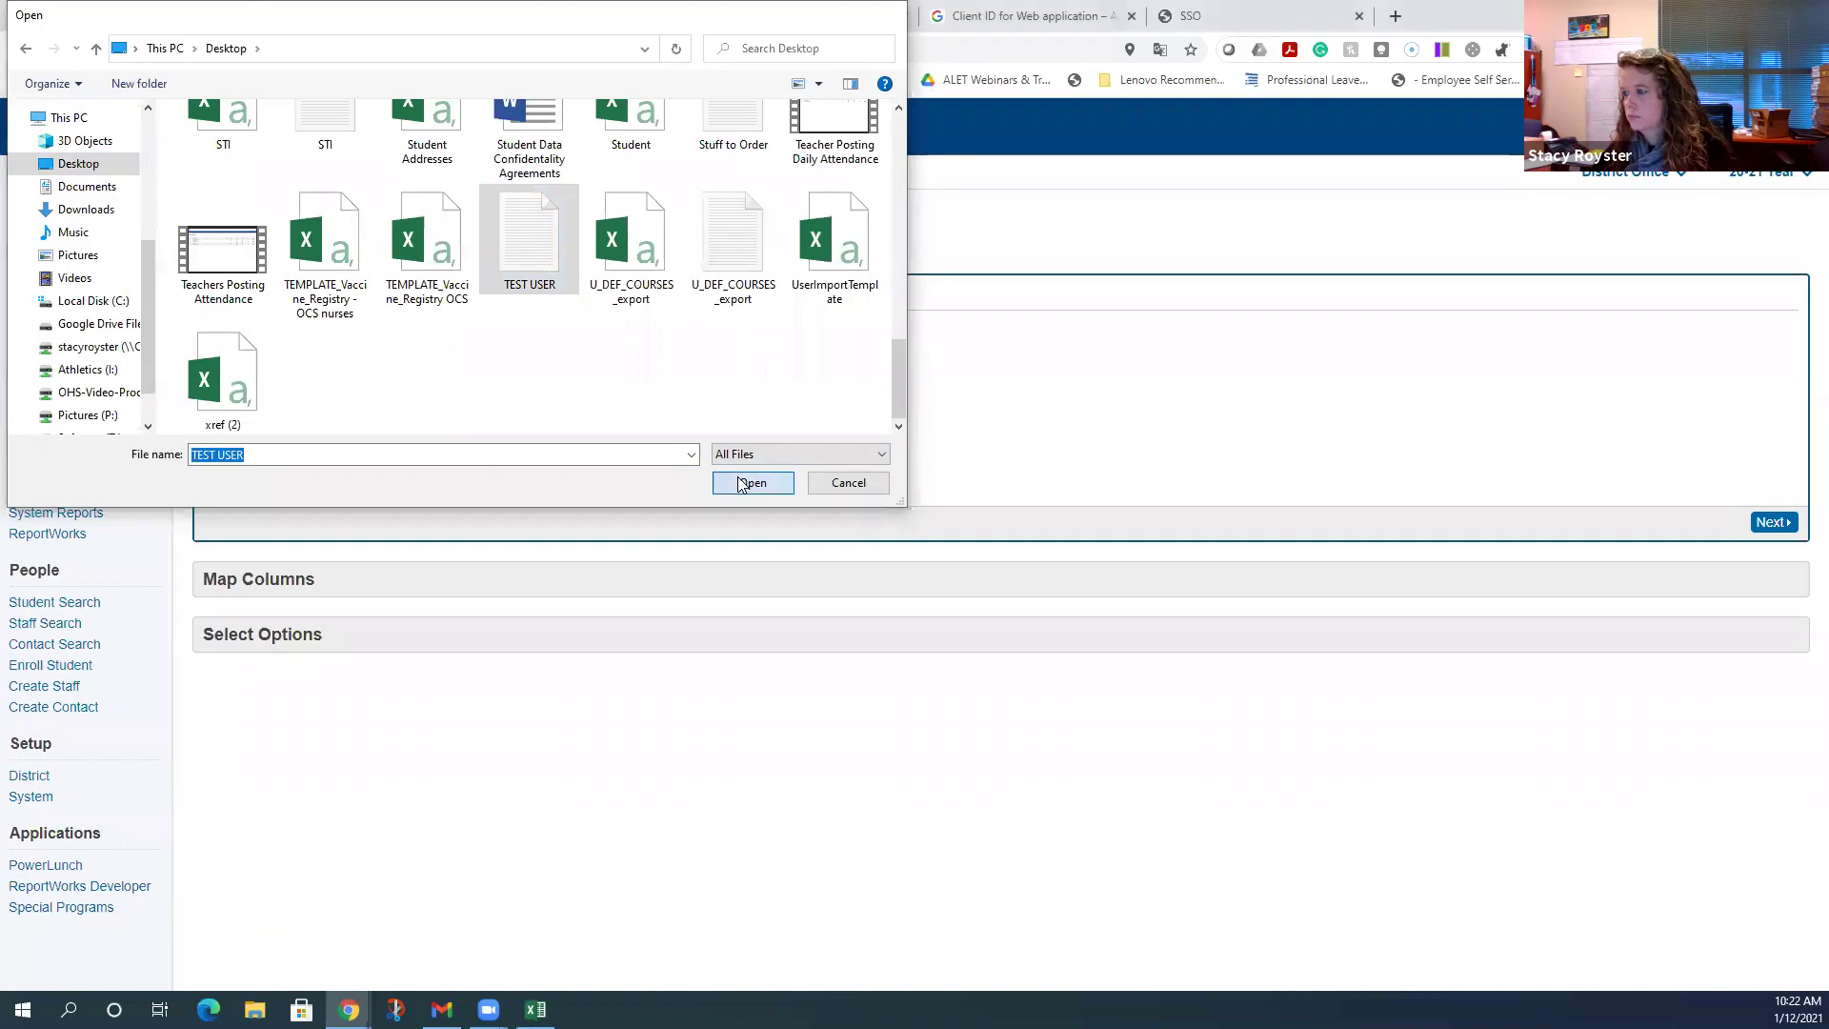
- Set the import target to SSO User Mapping with Windows ANSI character set and continue
click(563, 369)
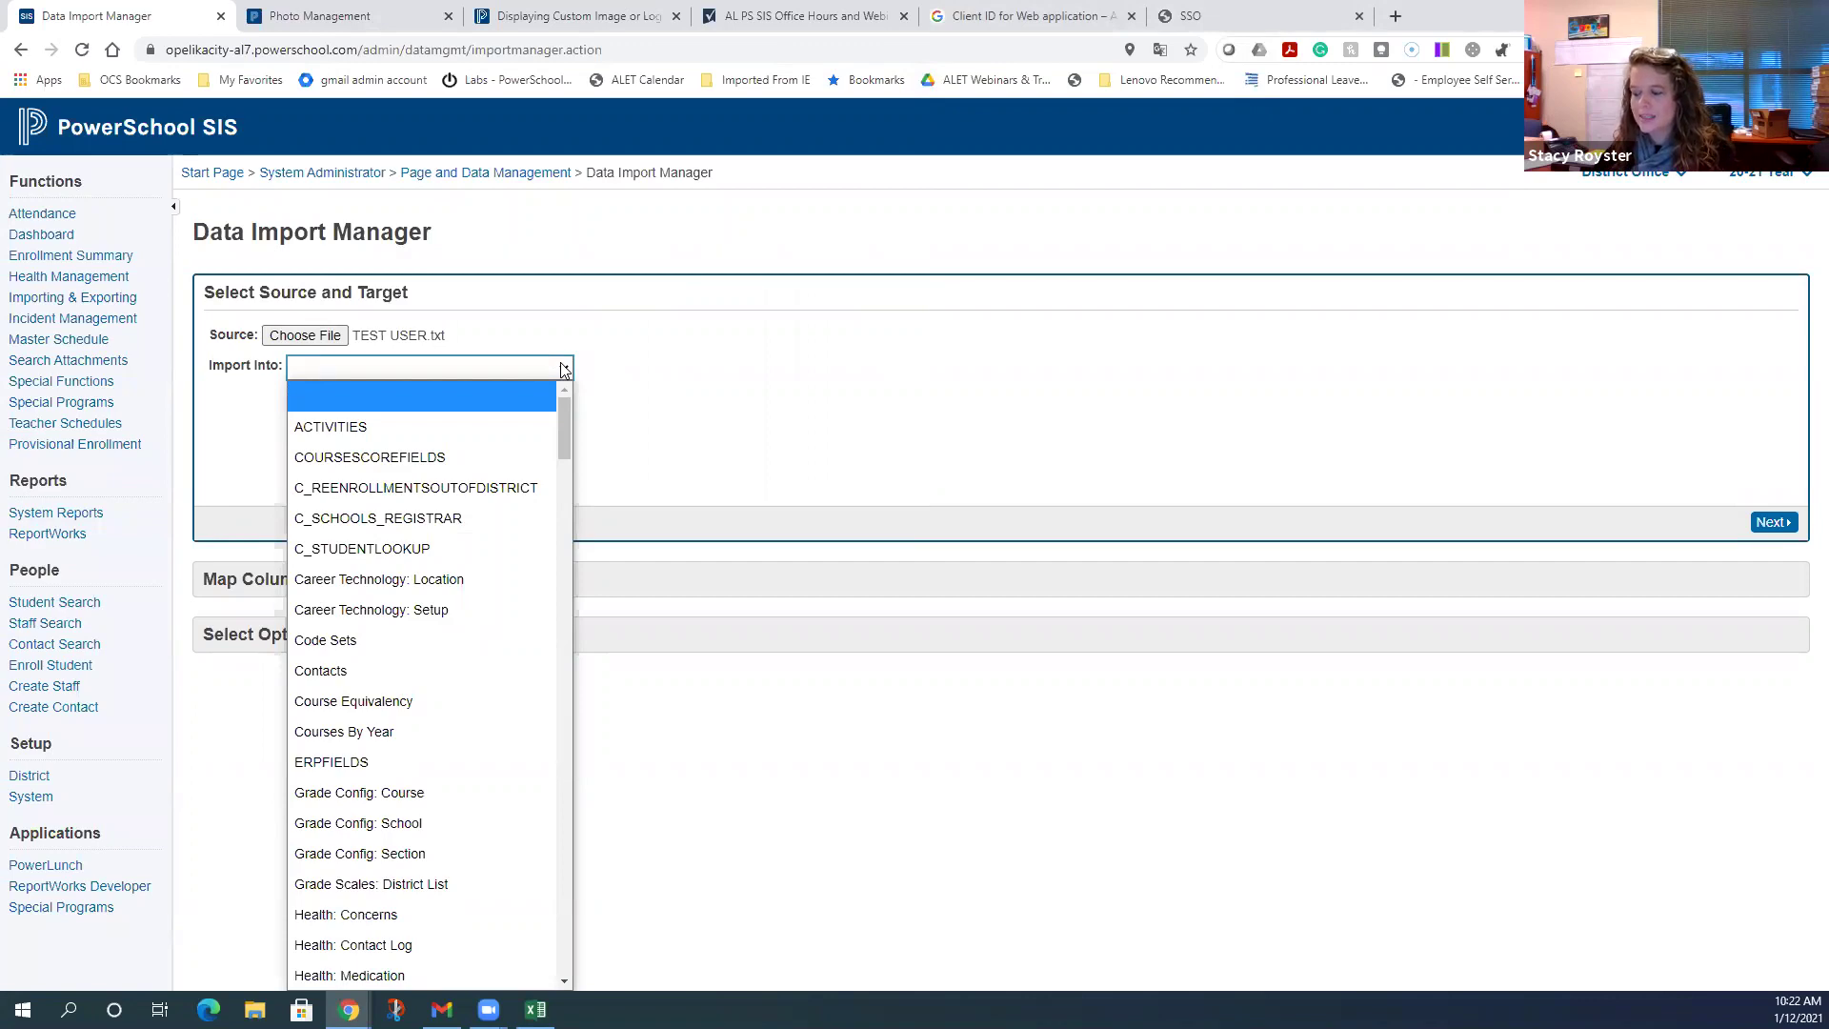
scroll(537, 448, down, 8)
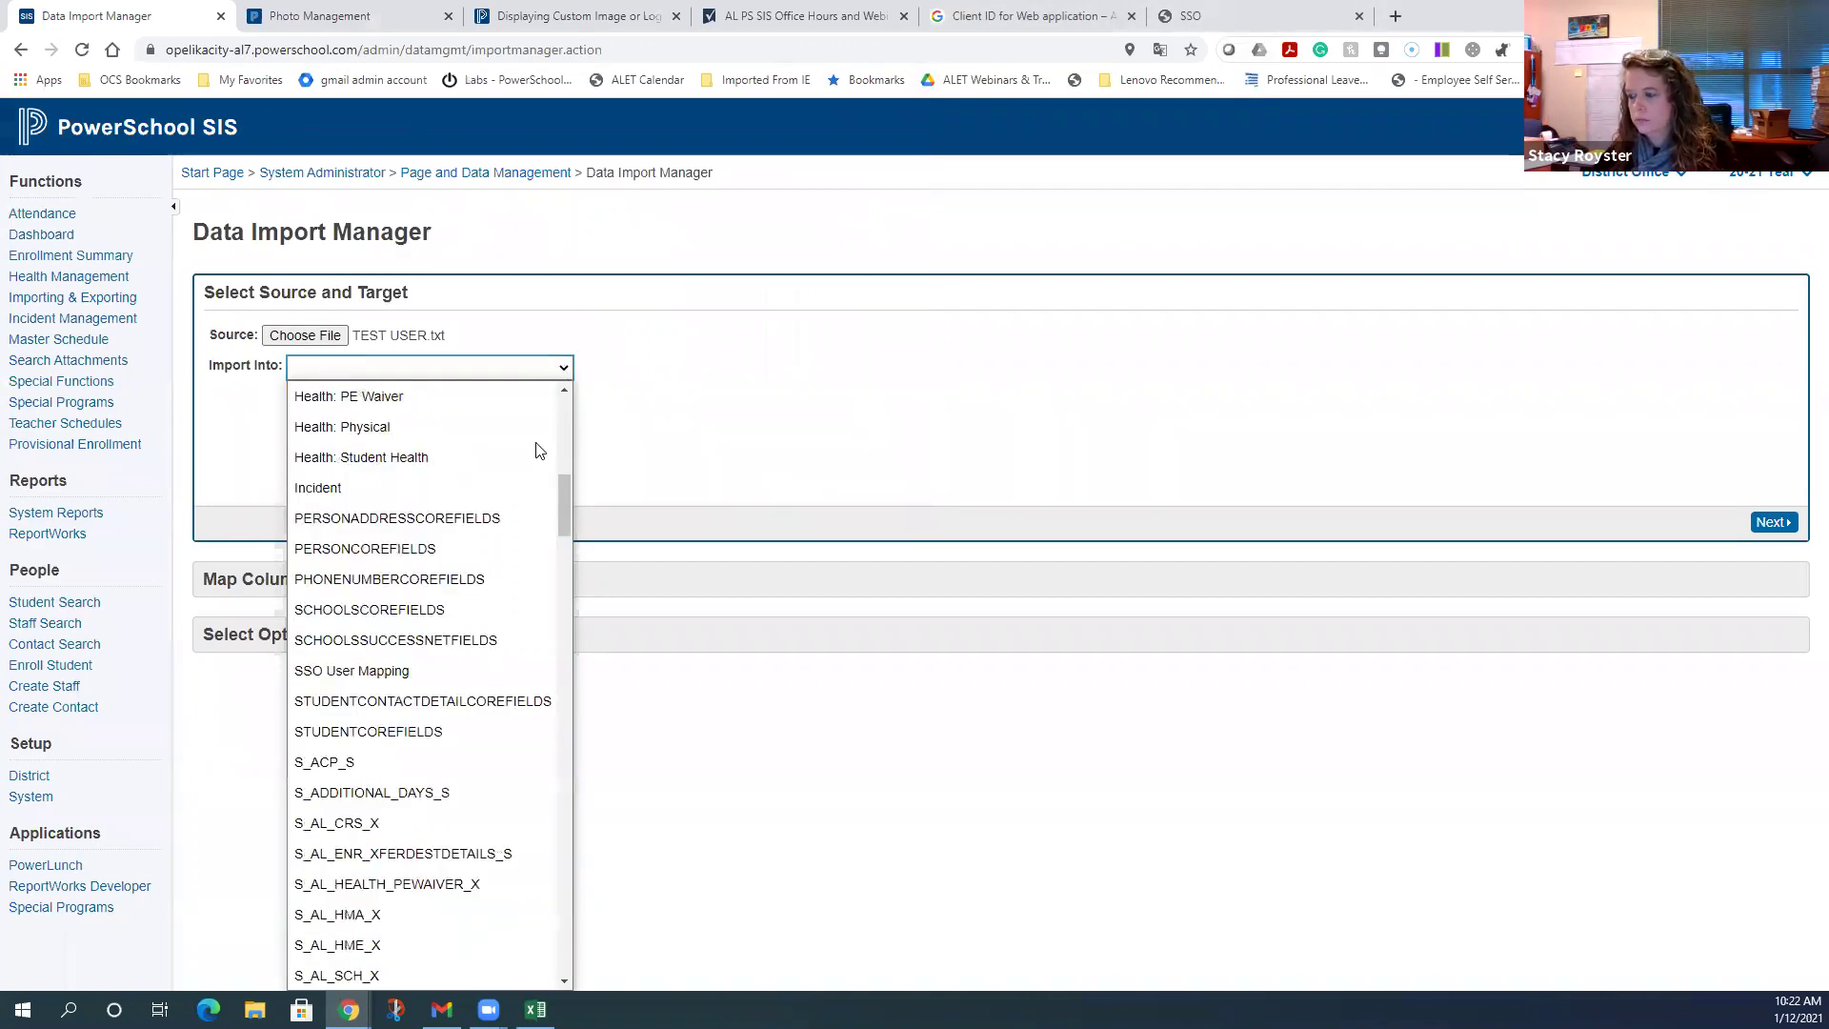
scroll(536, 447, down, 2)
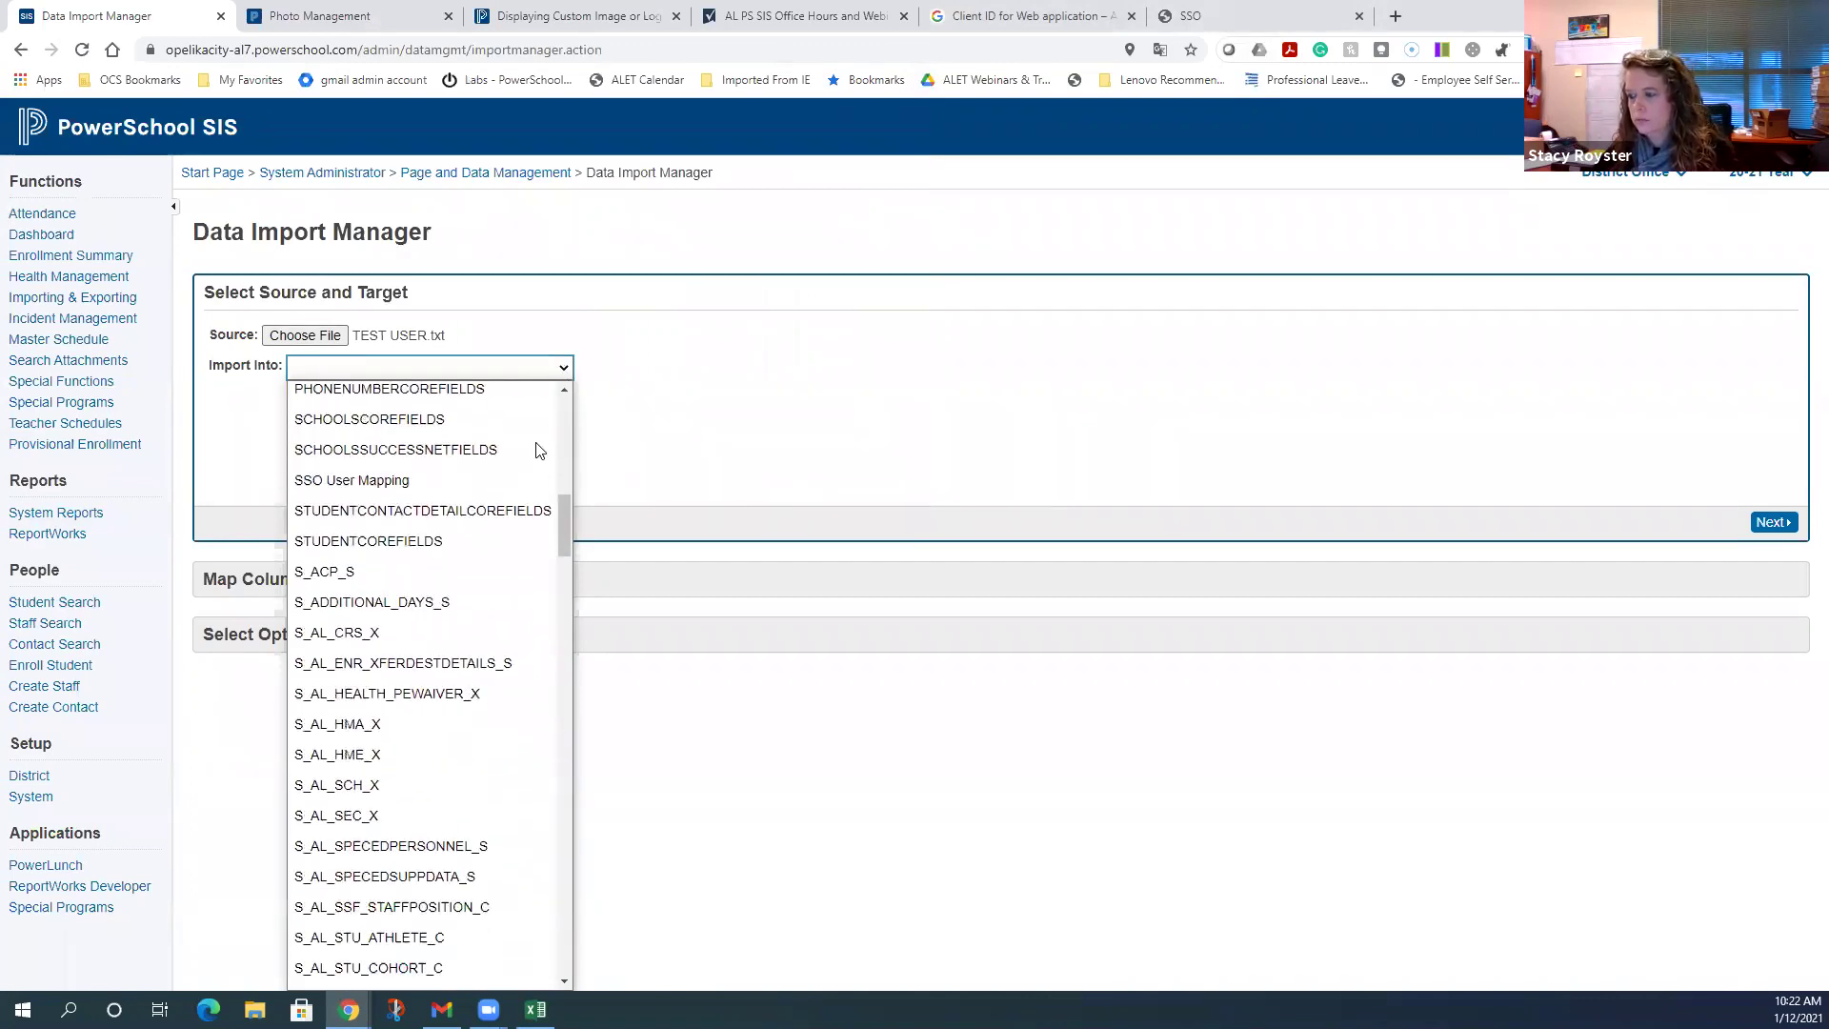
click(467, 483)
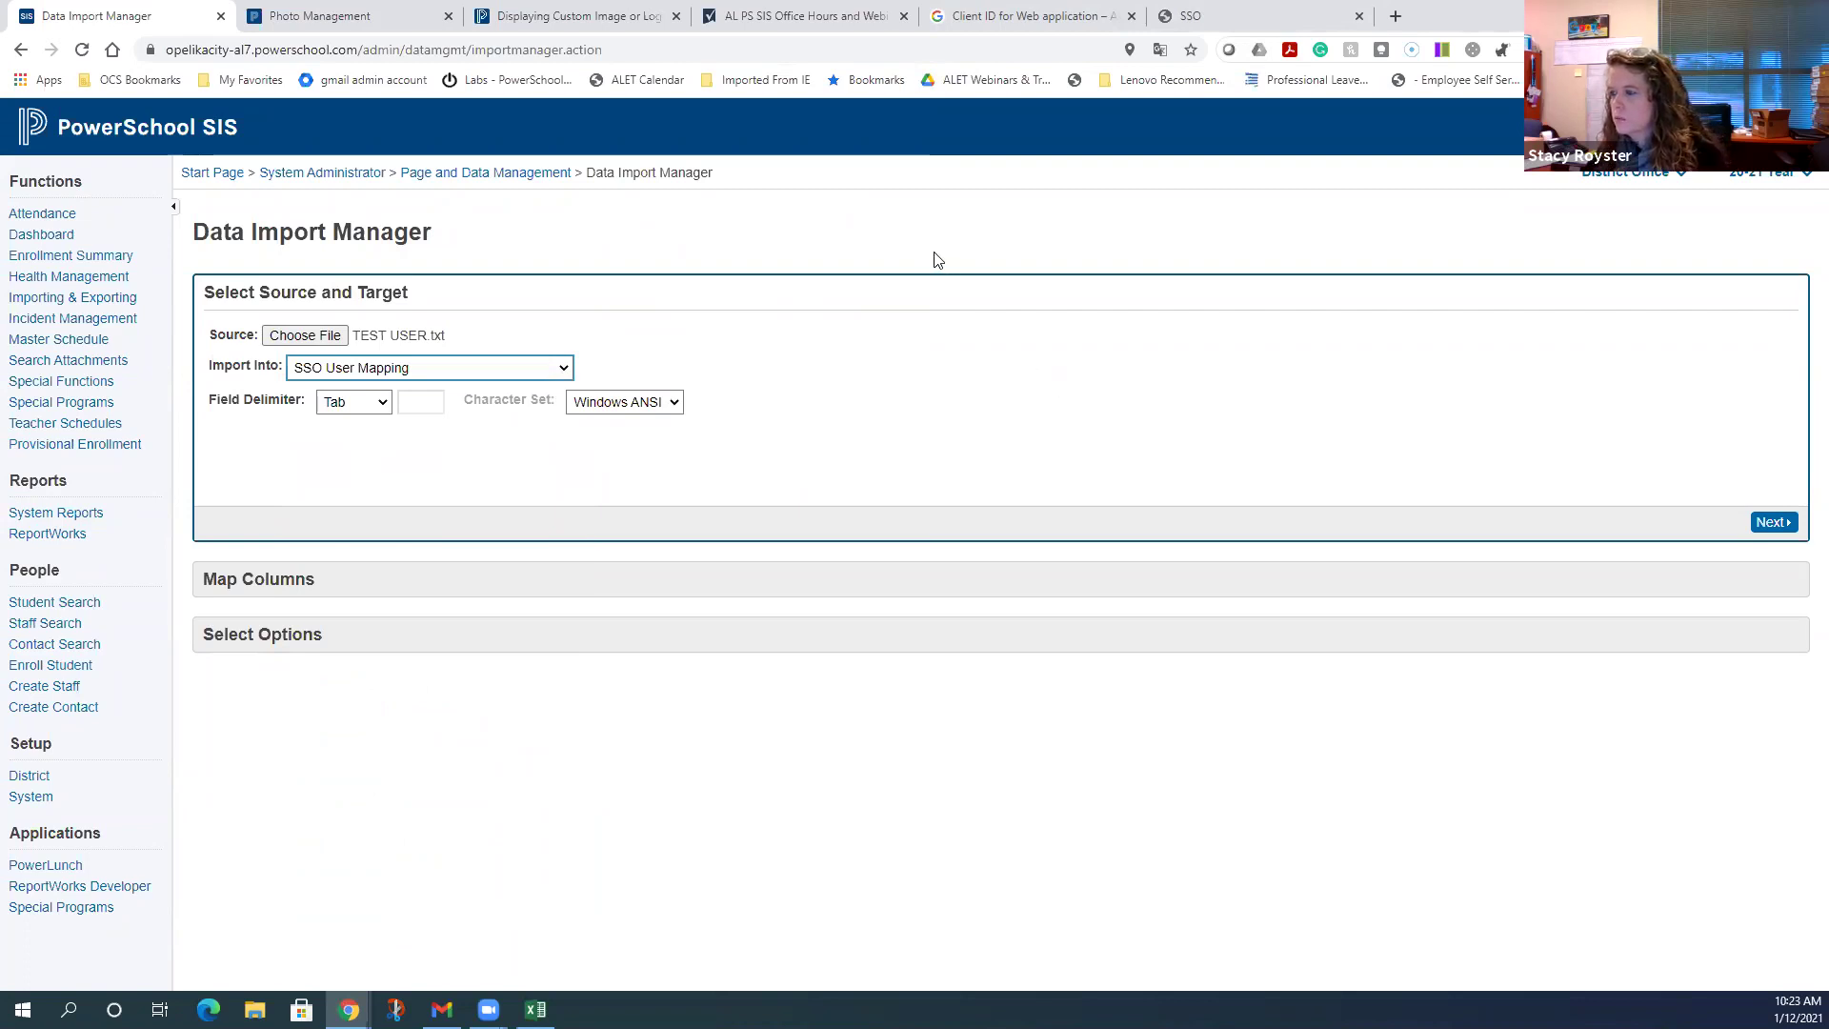
click(674, 403)
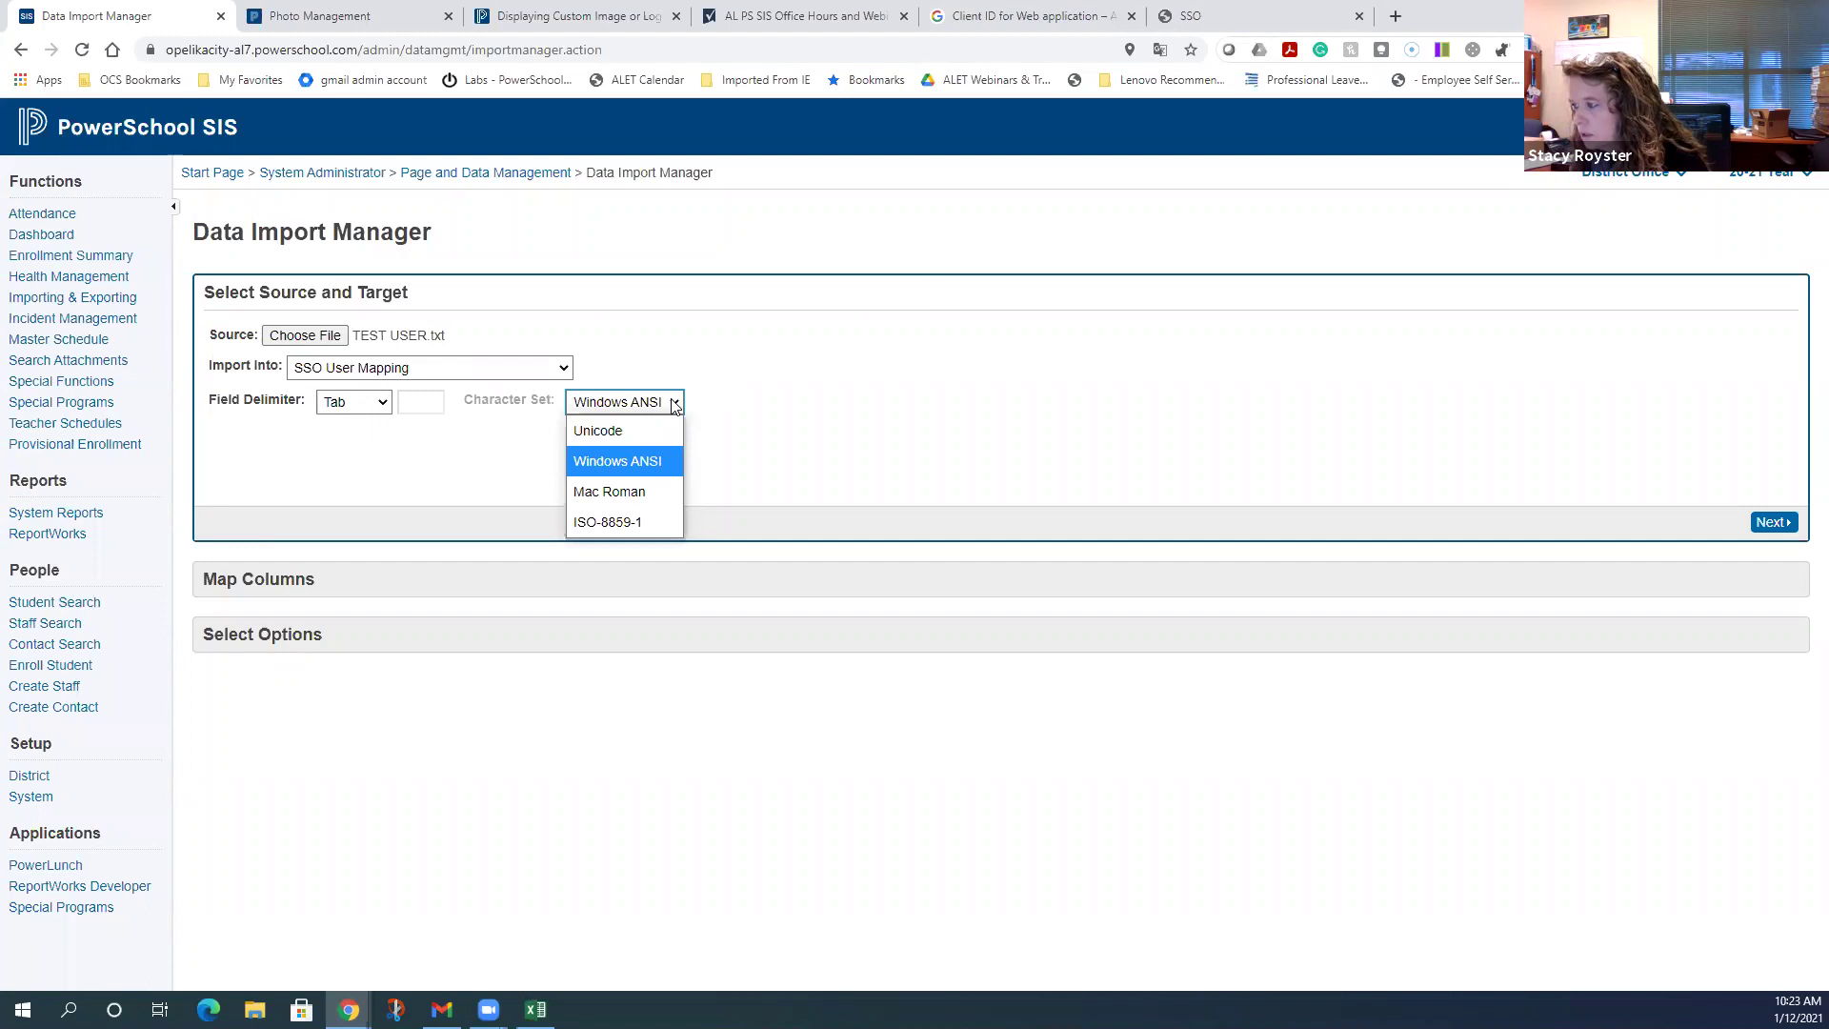
click(661, 463)
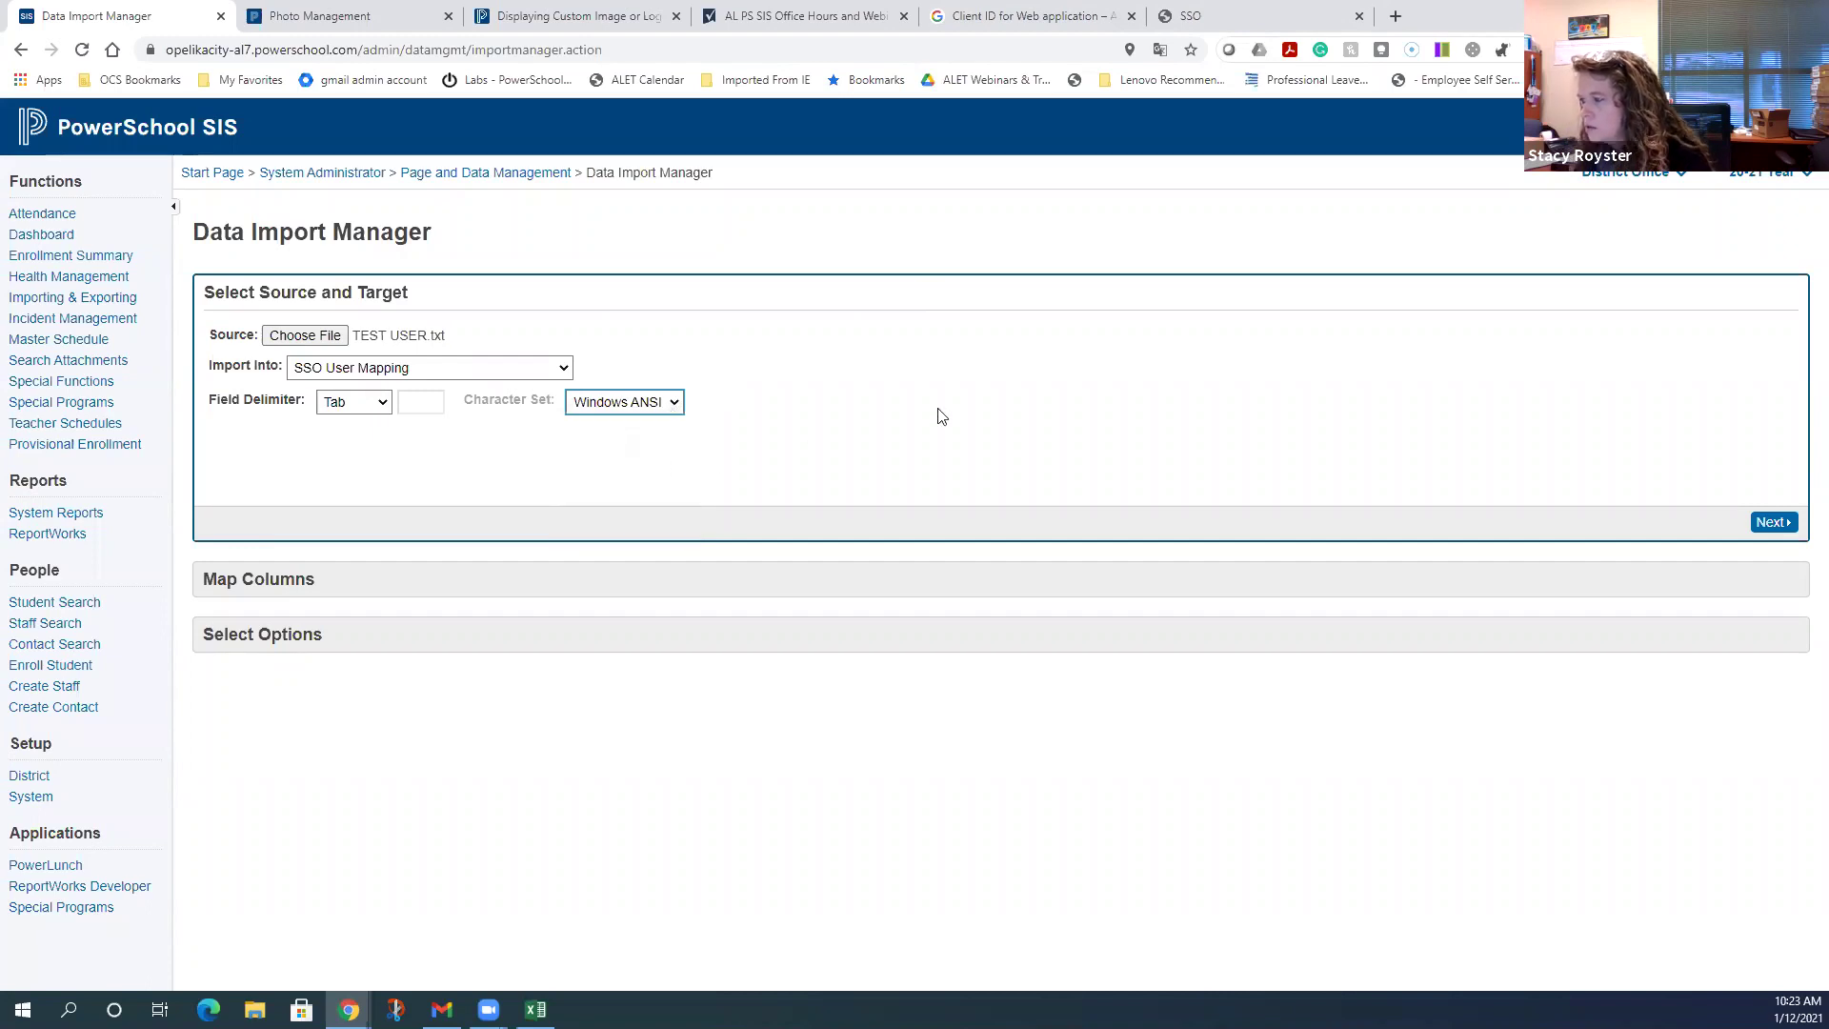
click(1774, 523)
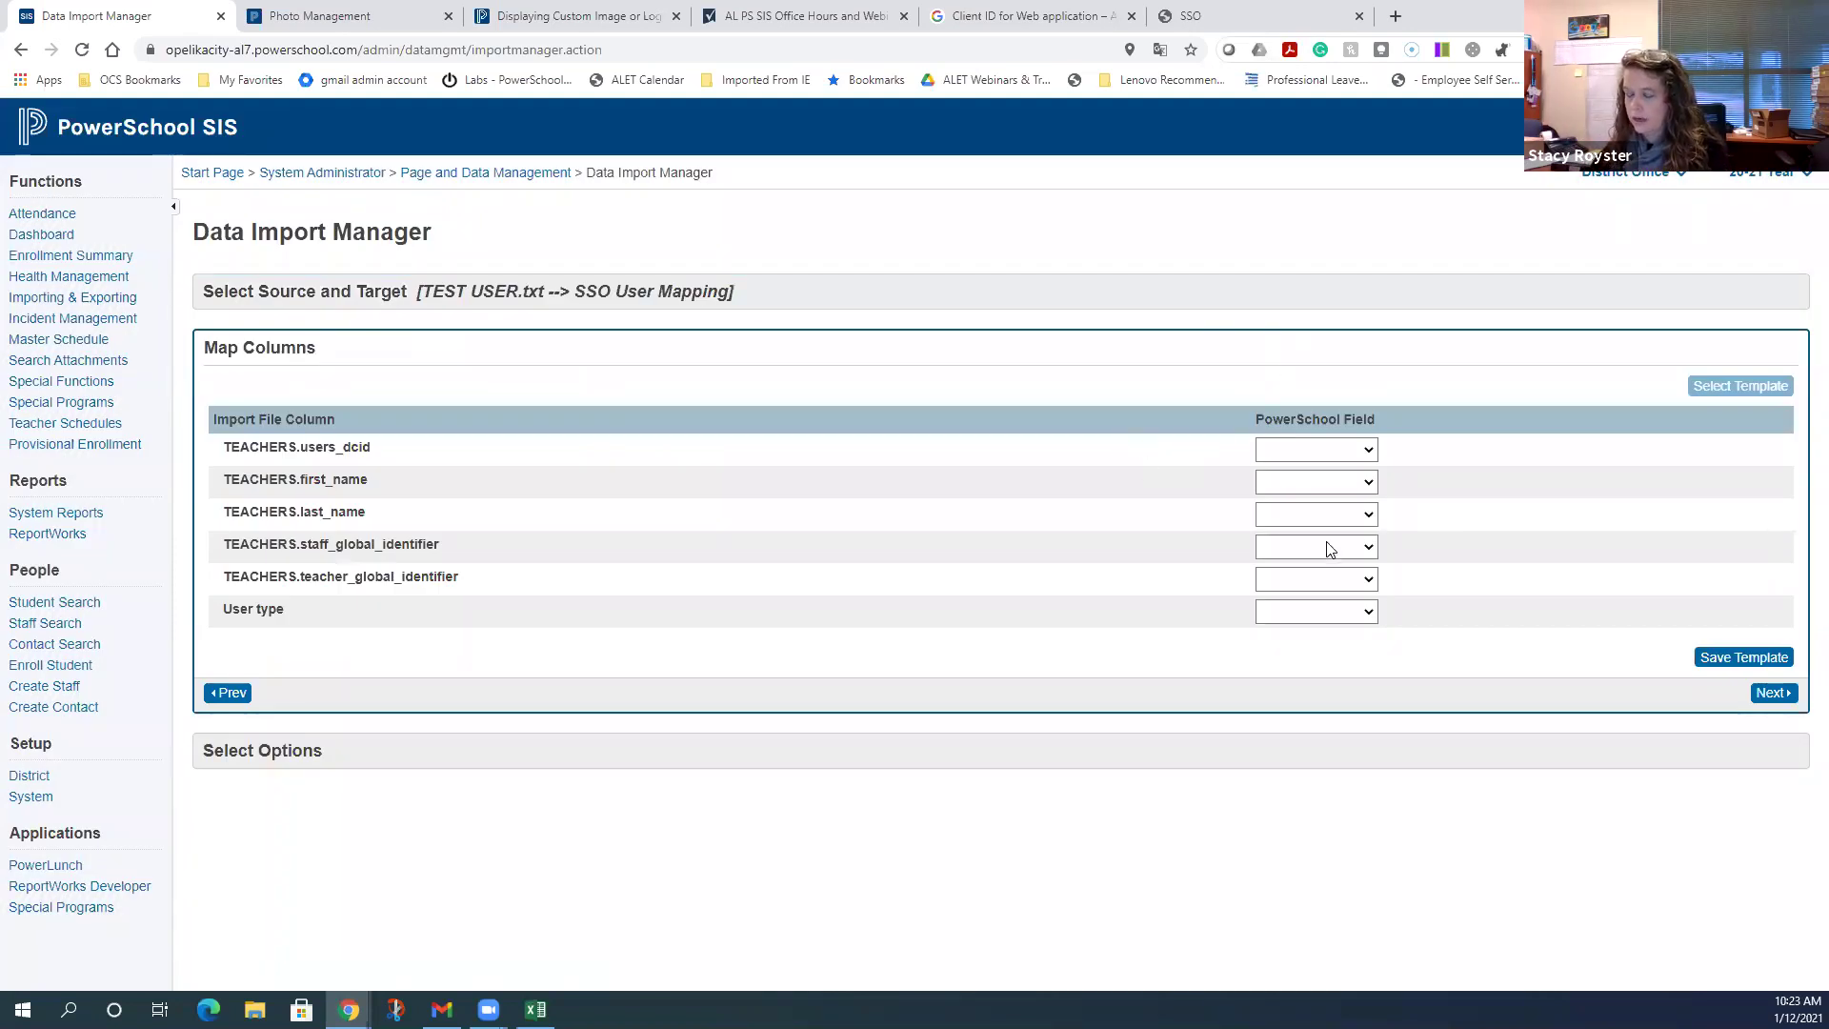
- Try Unicode as the character set, then revert to Windows ANSI before mapping
click(228, 693)
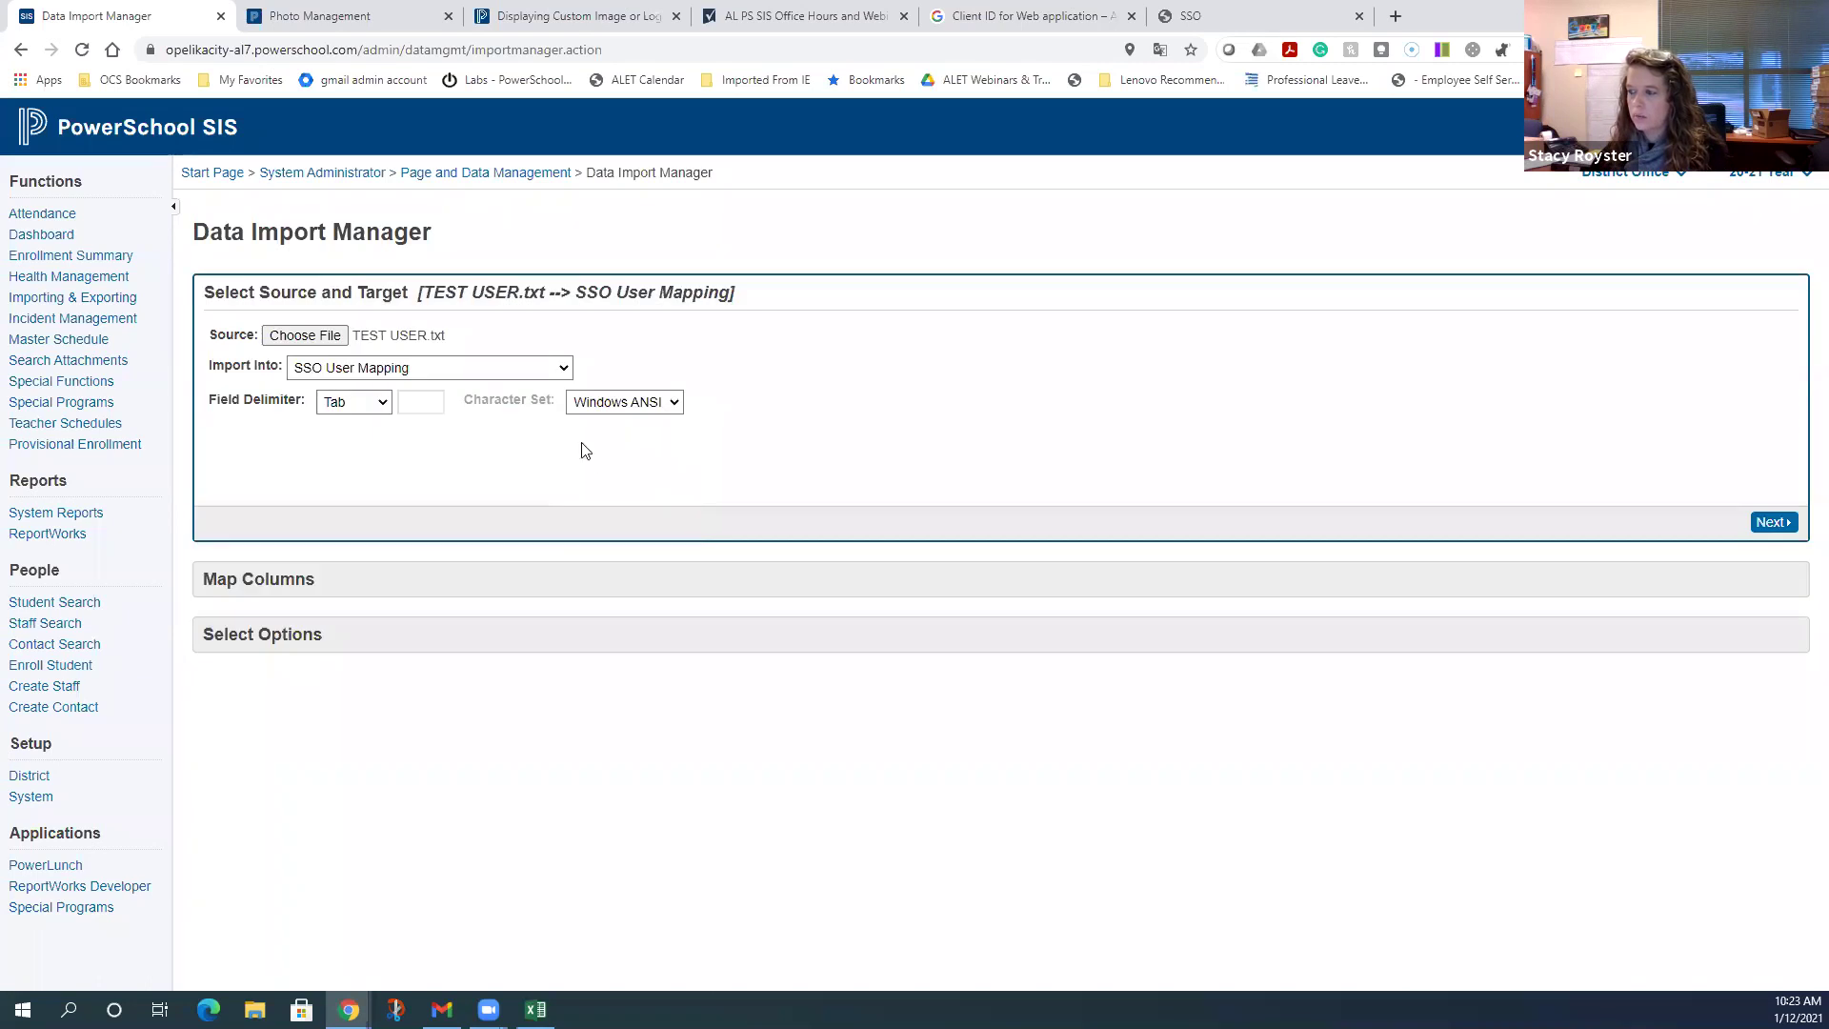
click(600, 403)
click(606, 430)
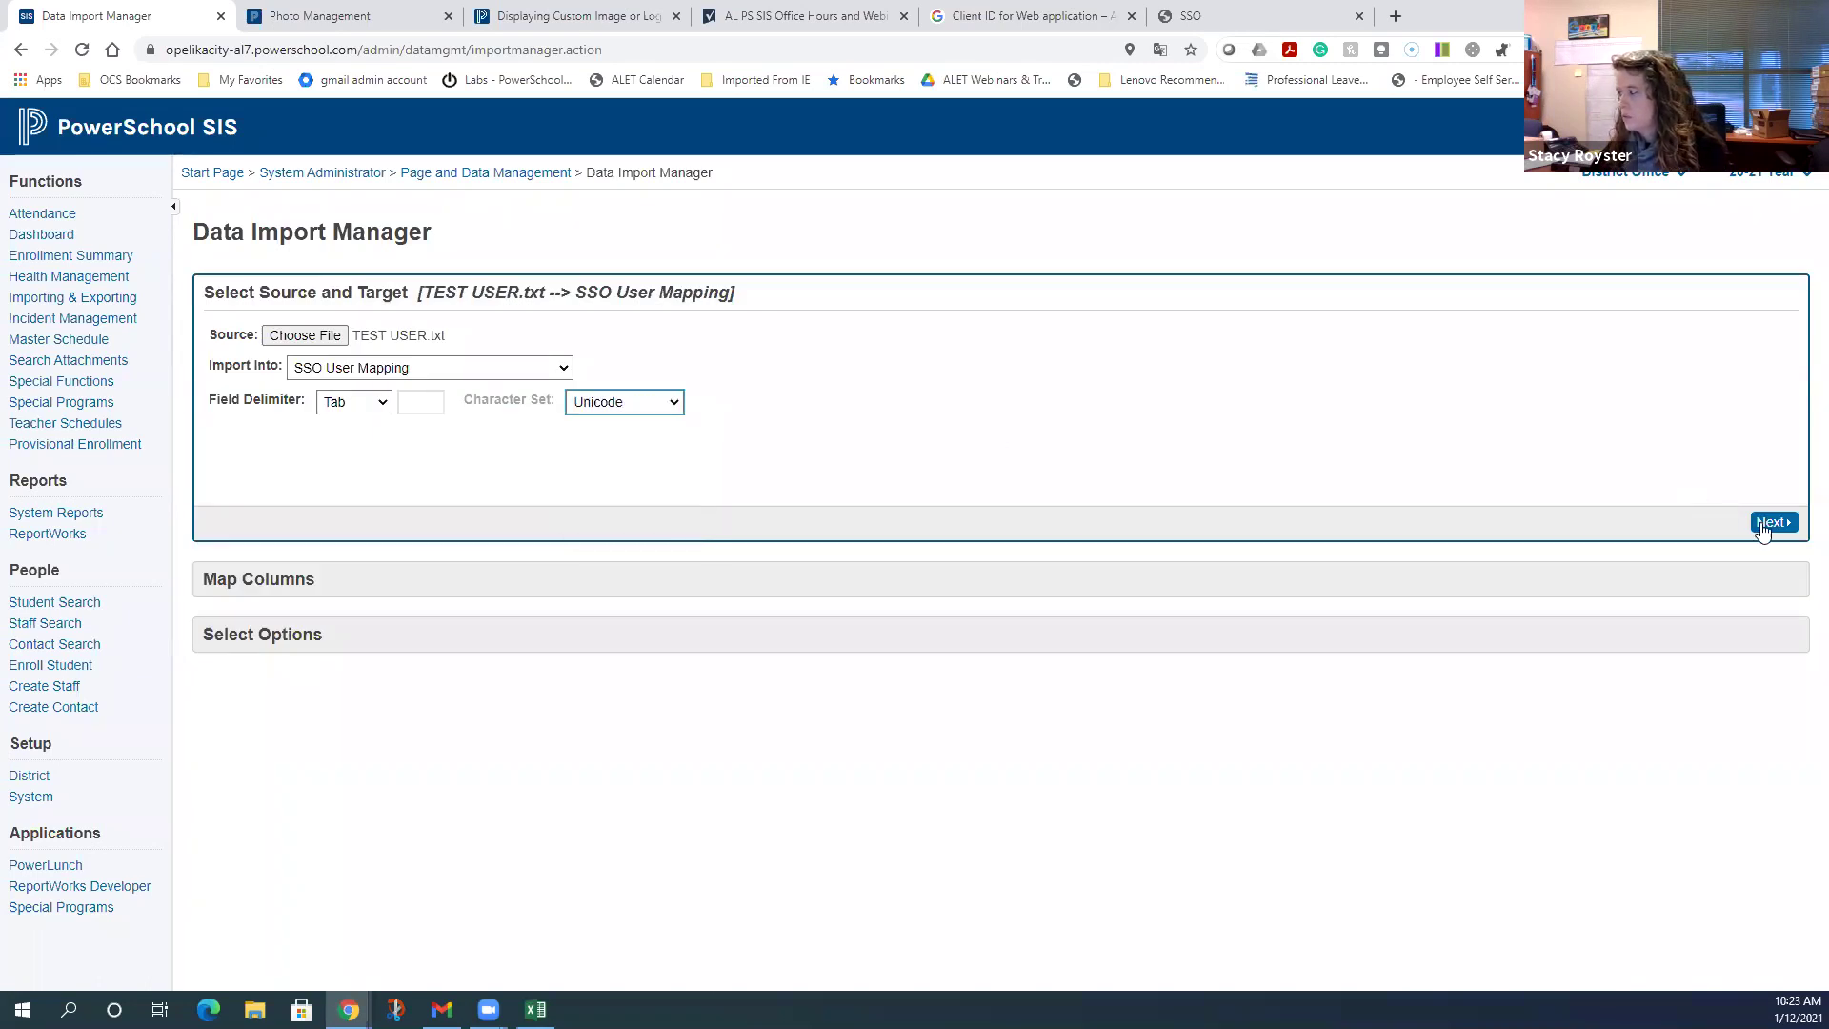
click(1771, 522)
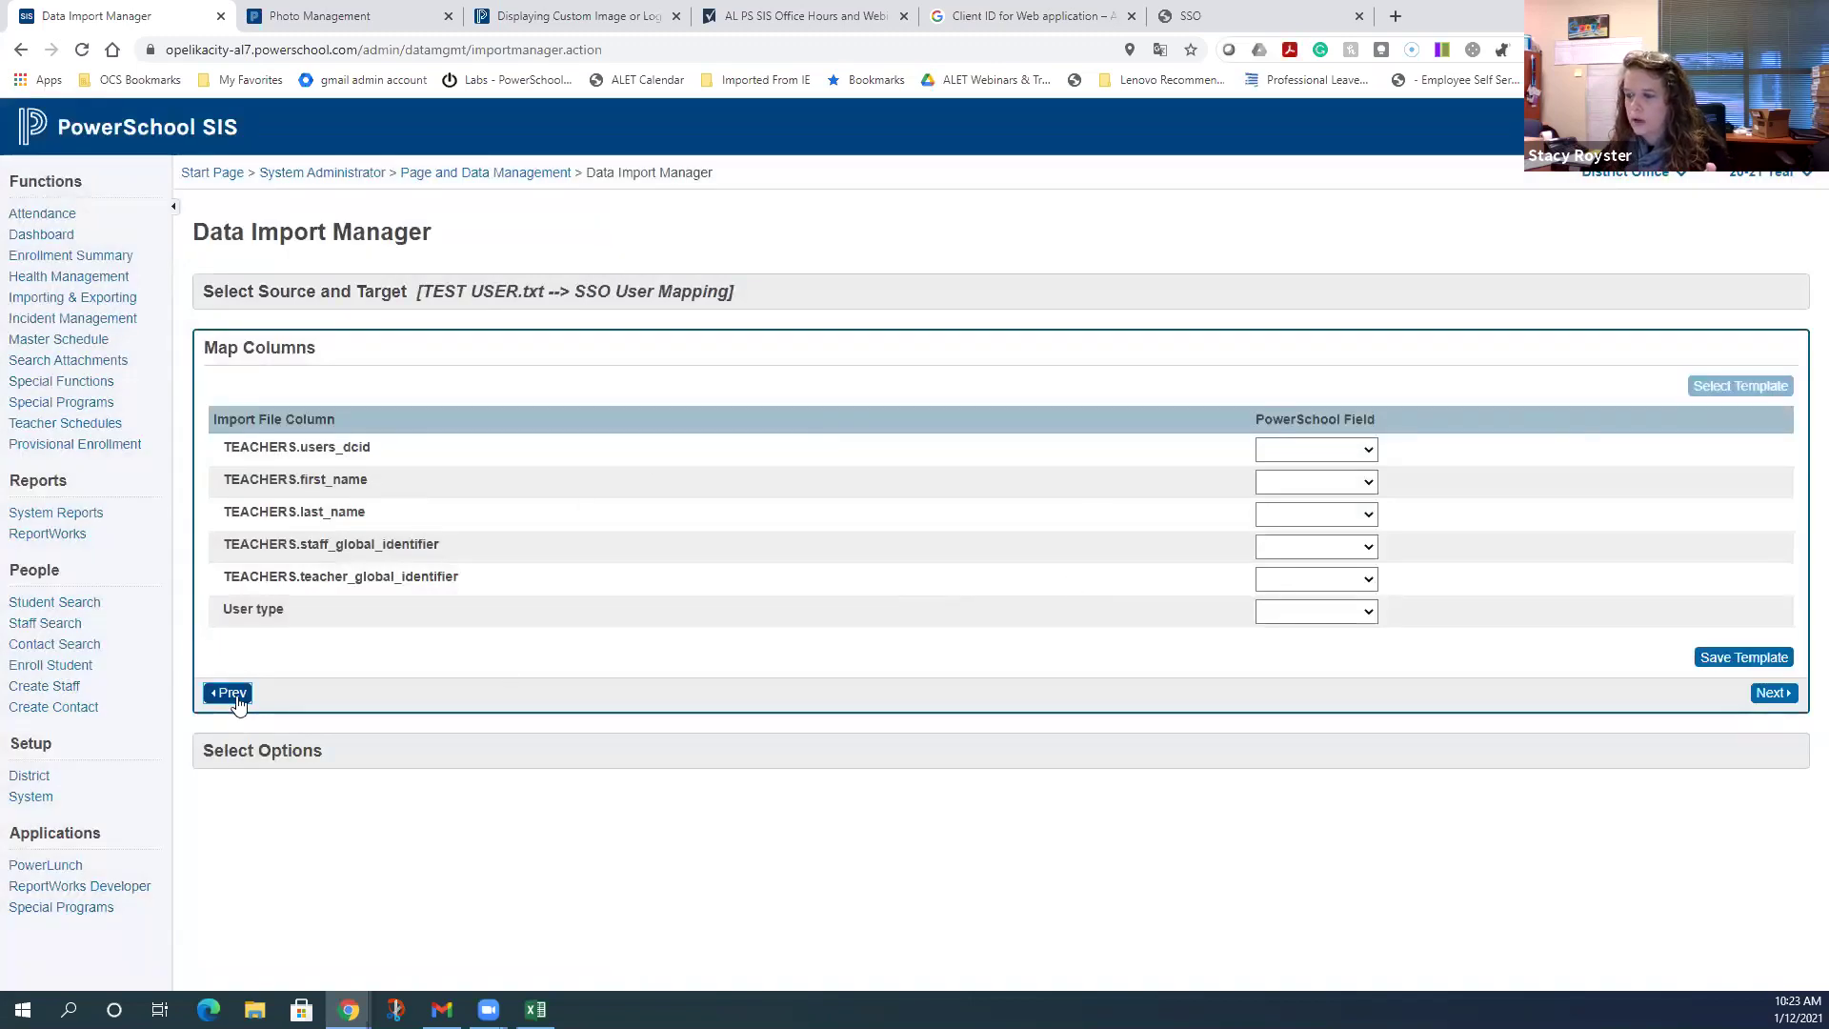
click(230, 693)
click(652, 404)
click(638, 458)
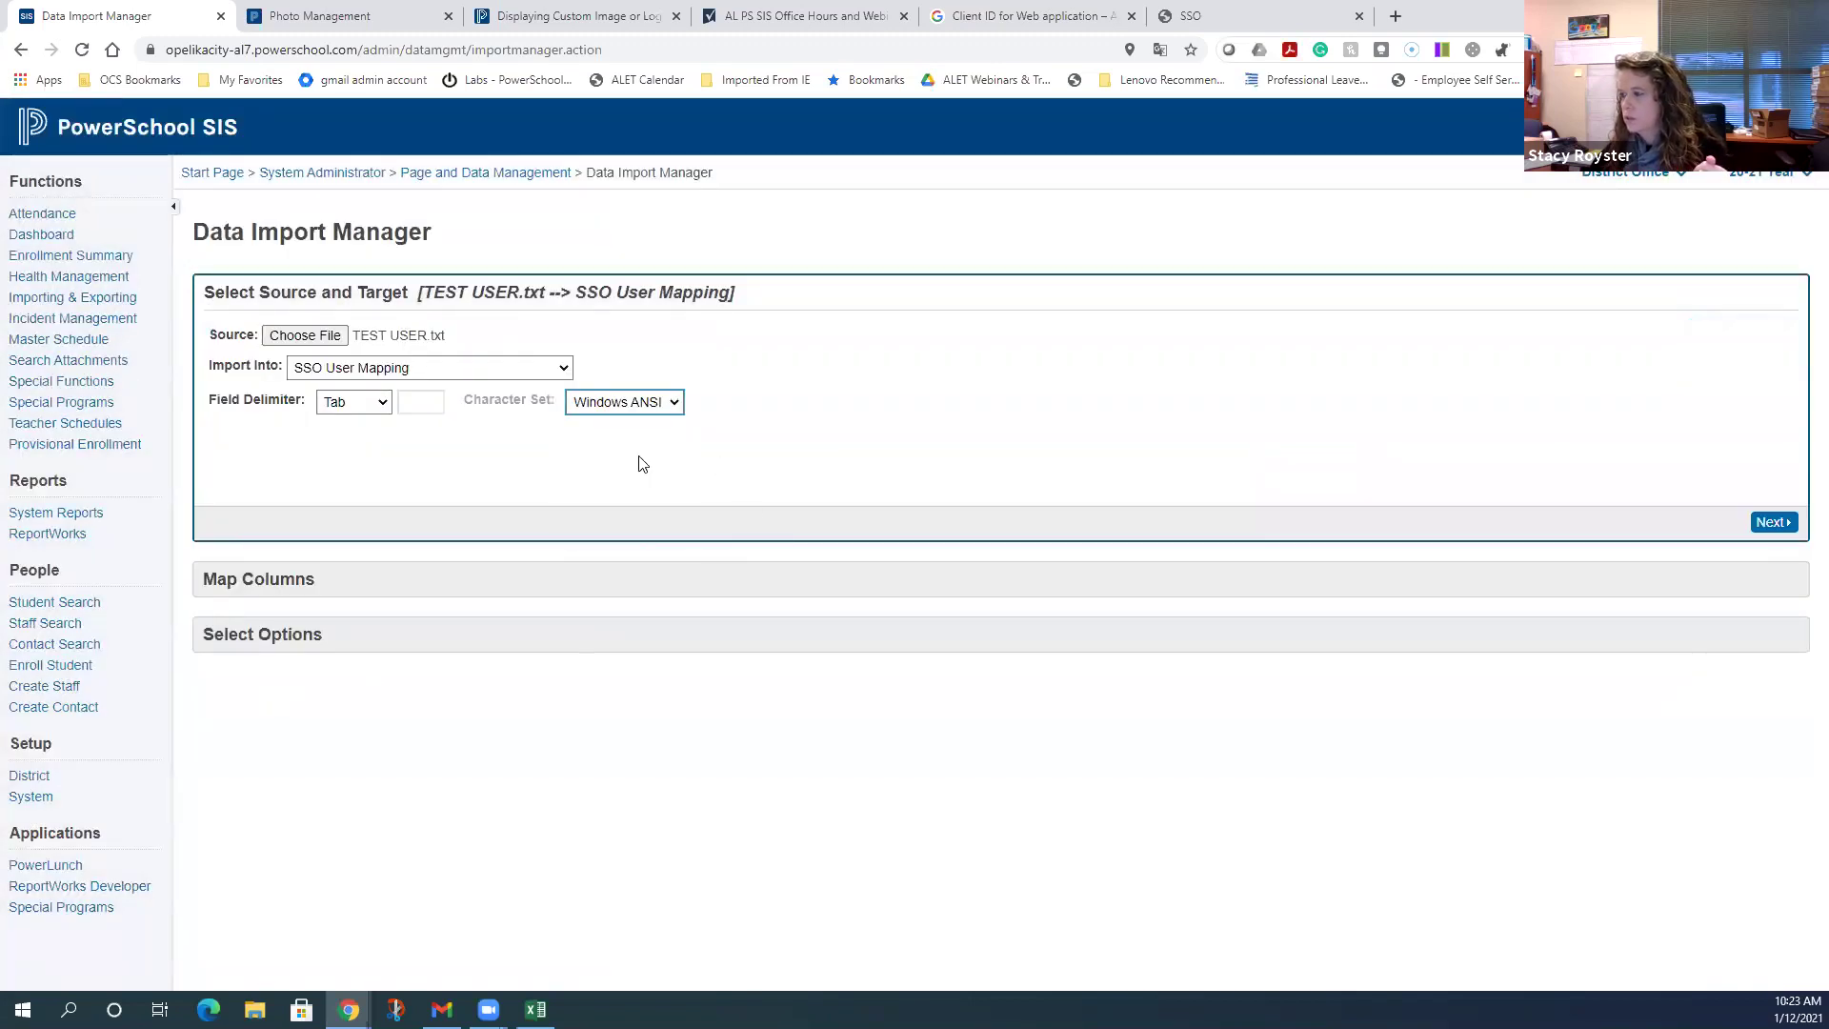
click(1771, 522)
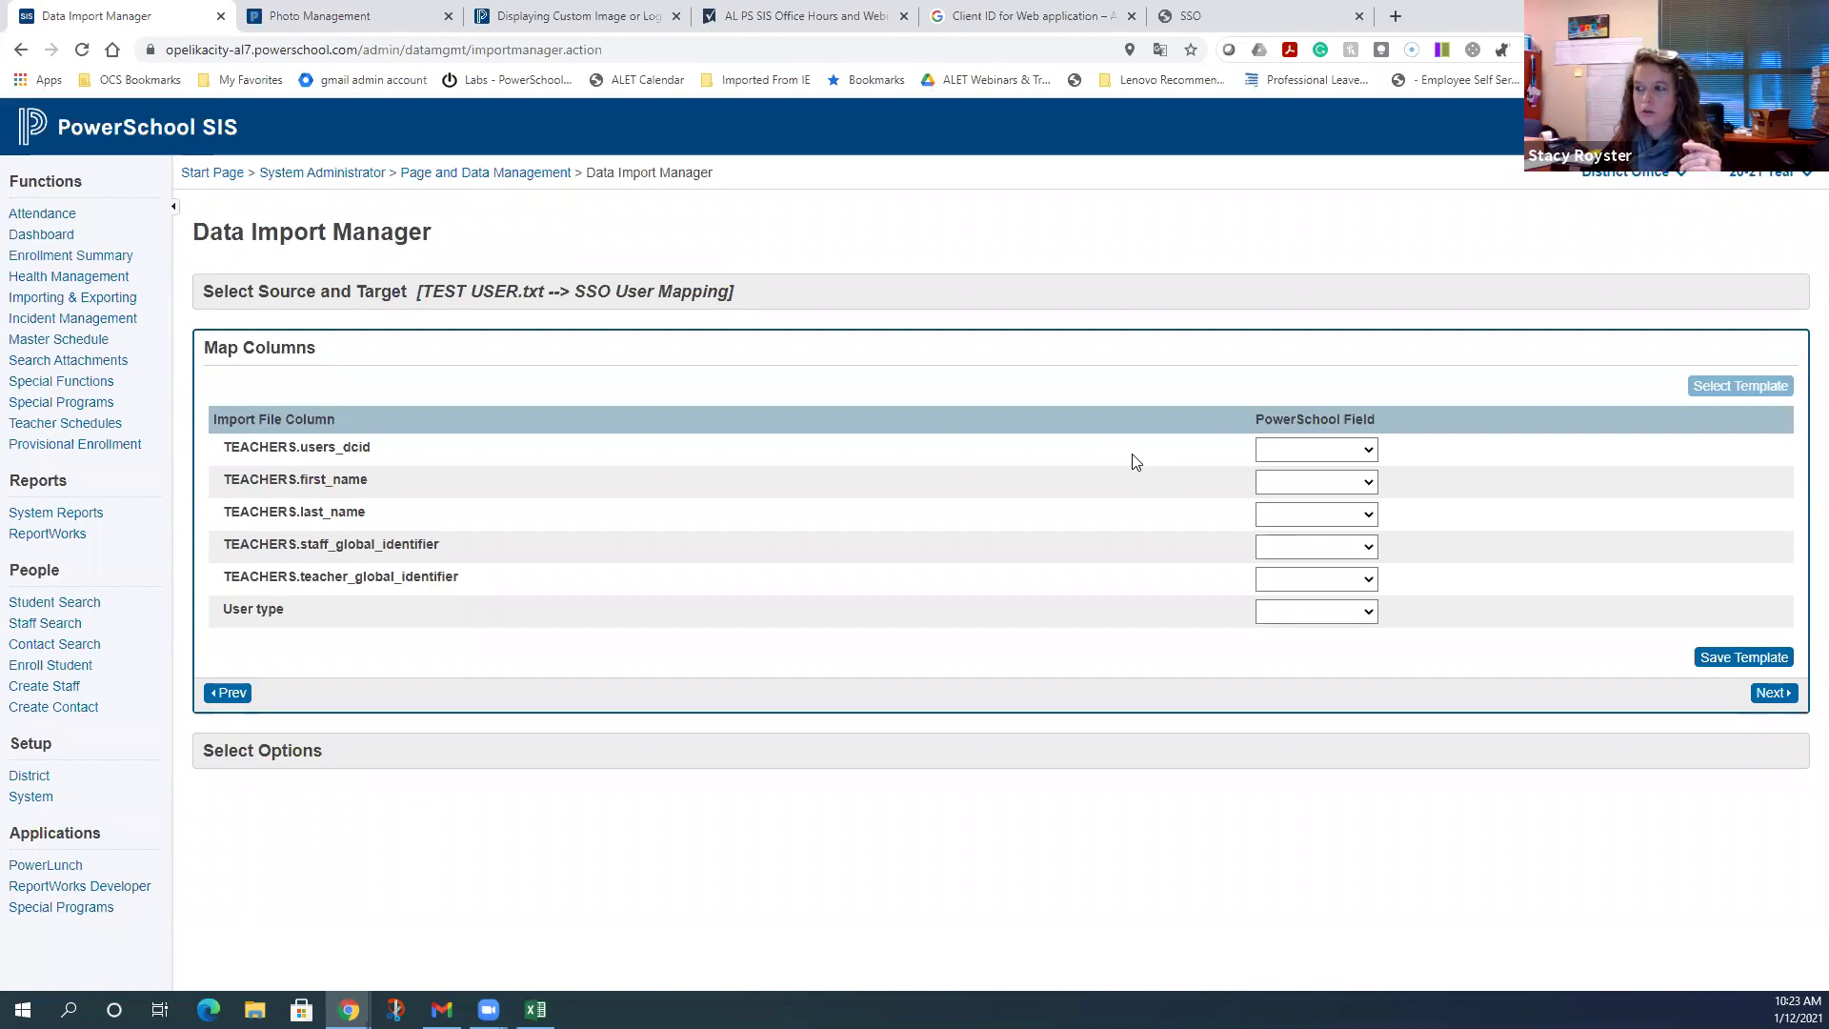
- Map users_dcid to User DCID, staff_global_identifier to Global Identifier, User type to SSO User Type
click(1270, 457)
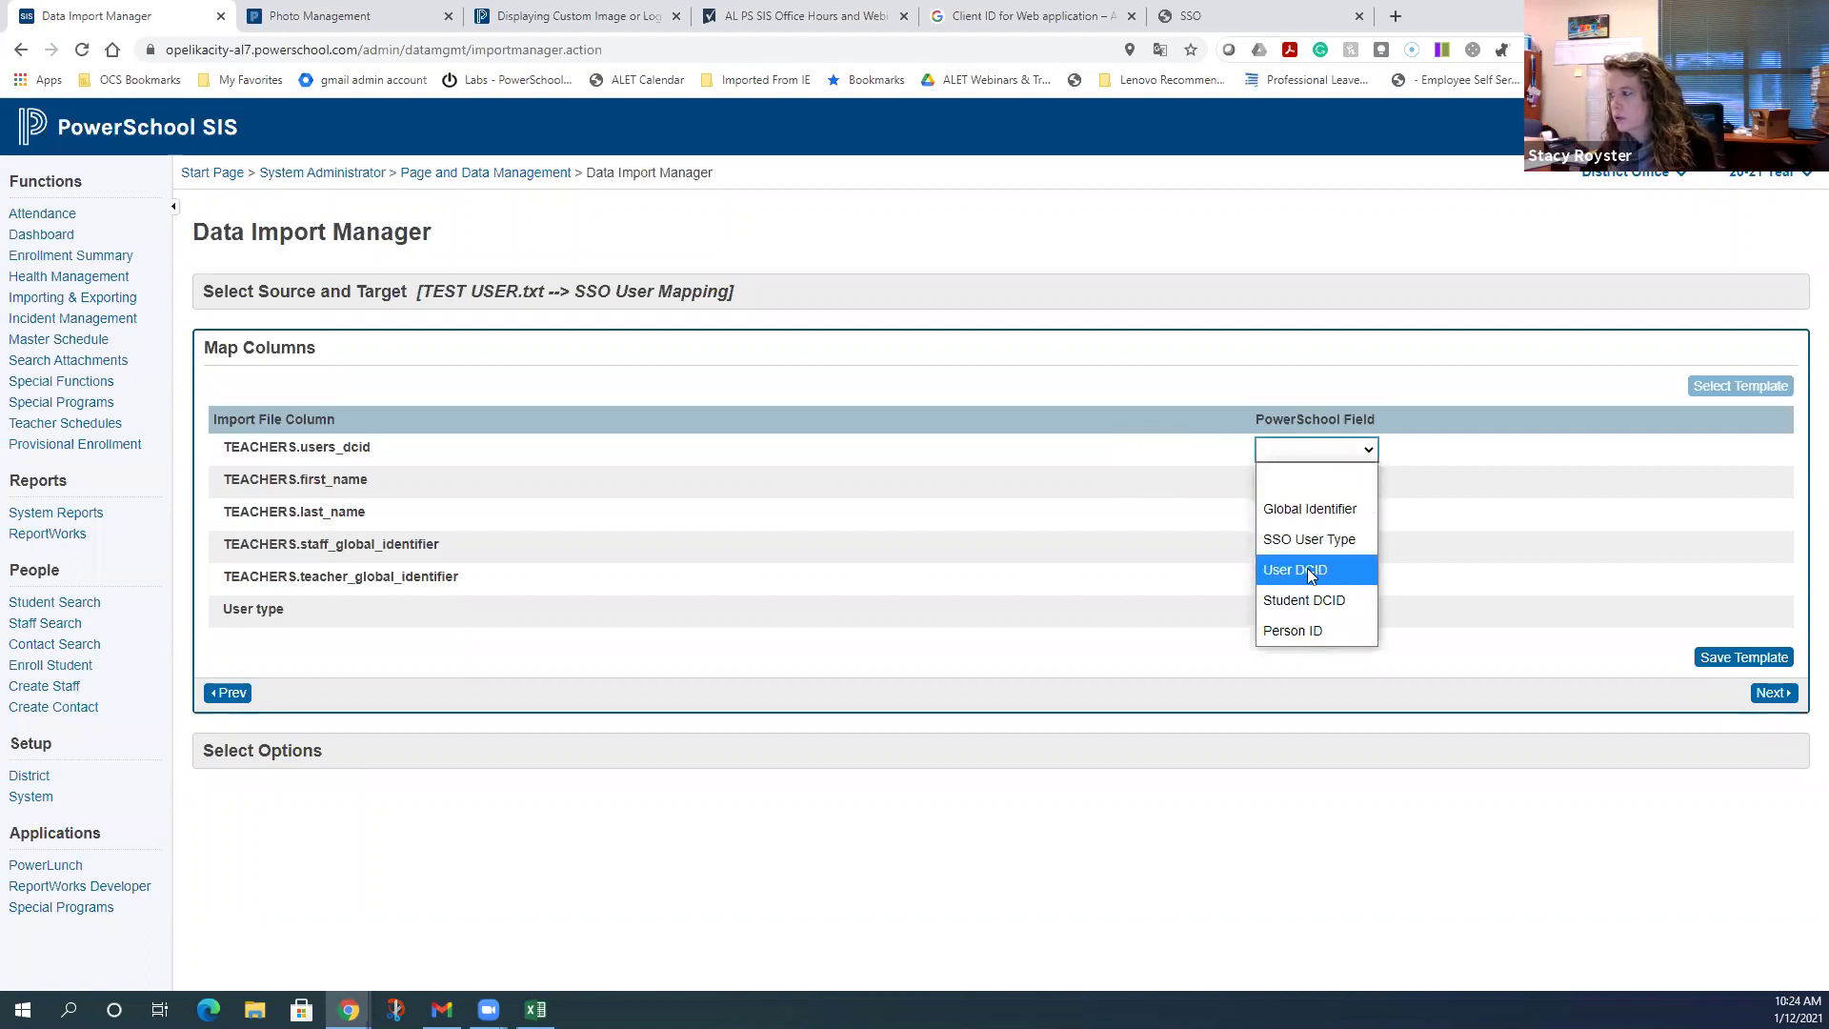
click(1281, 576)
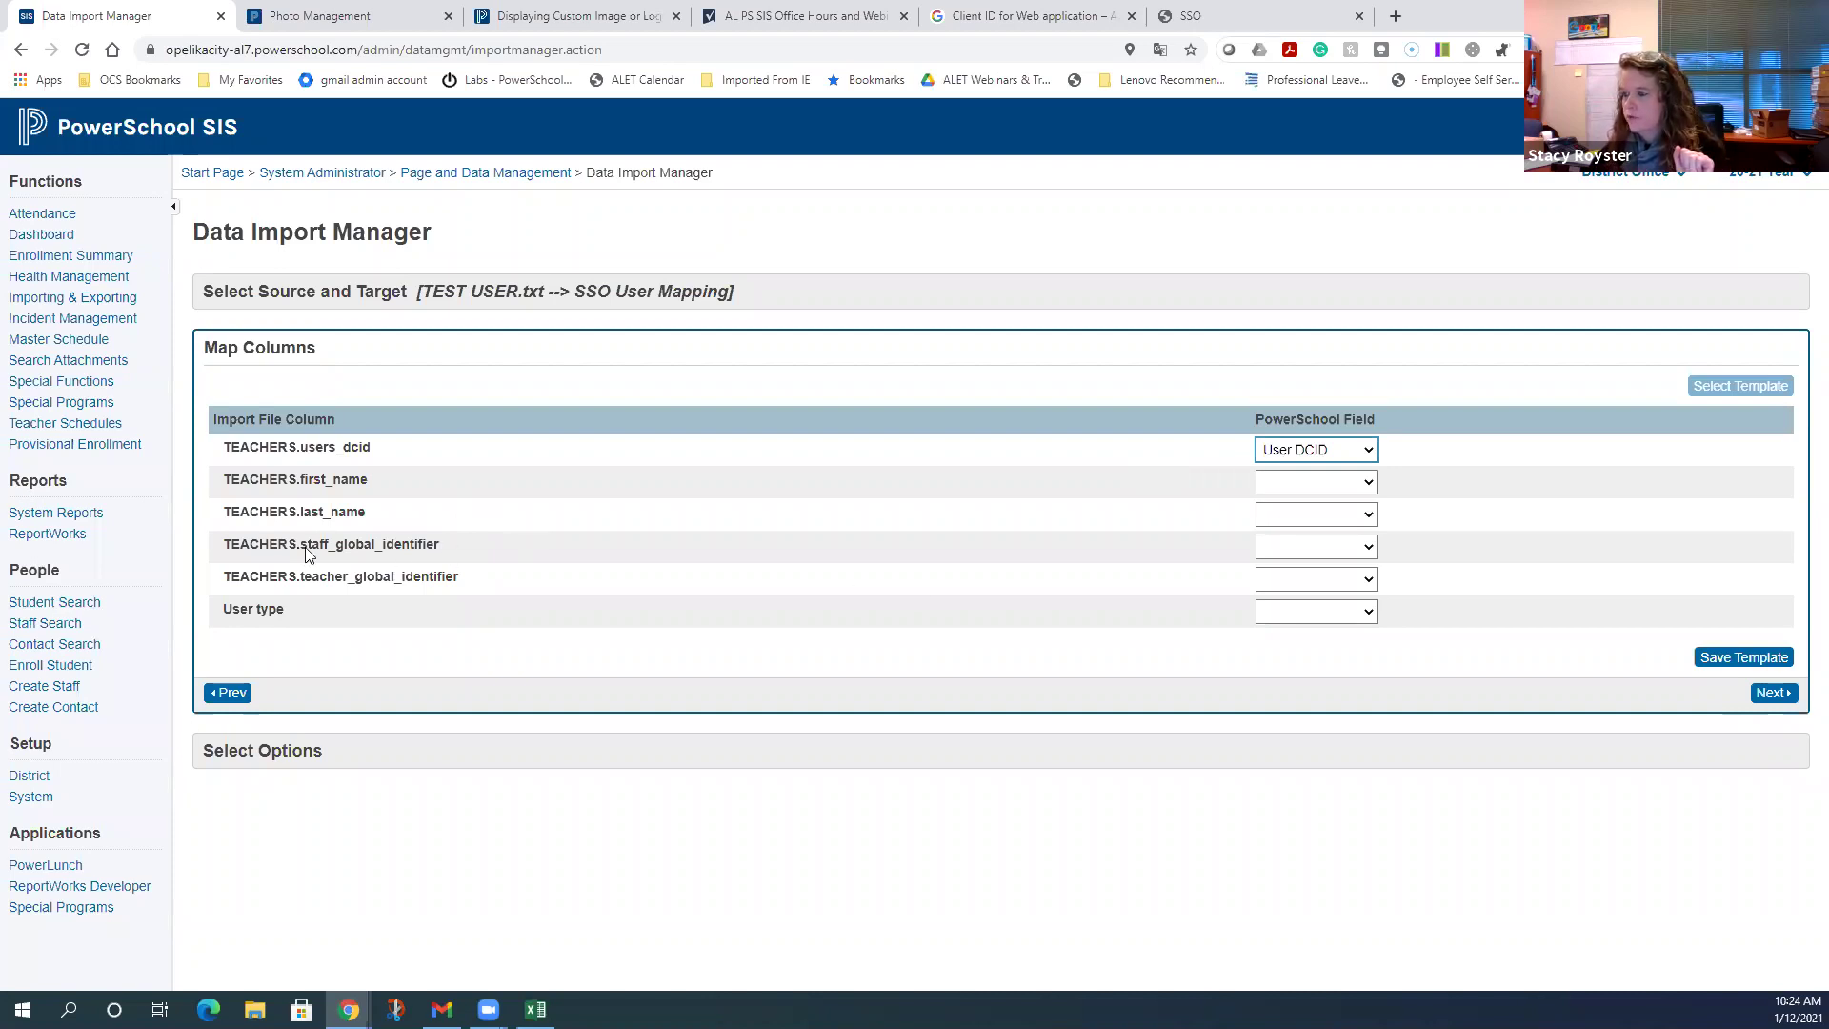
click(1310, 549)
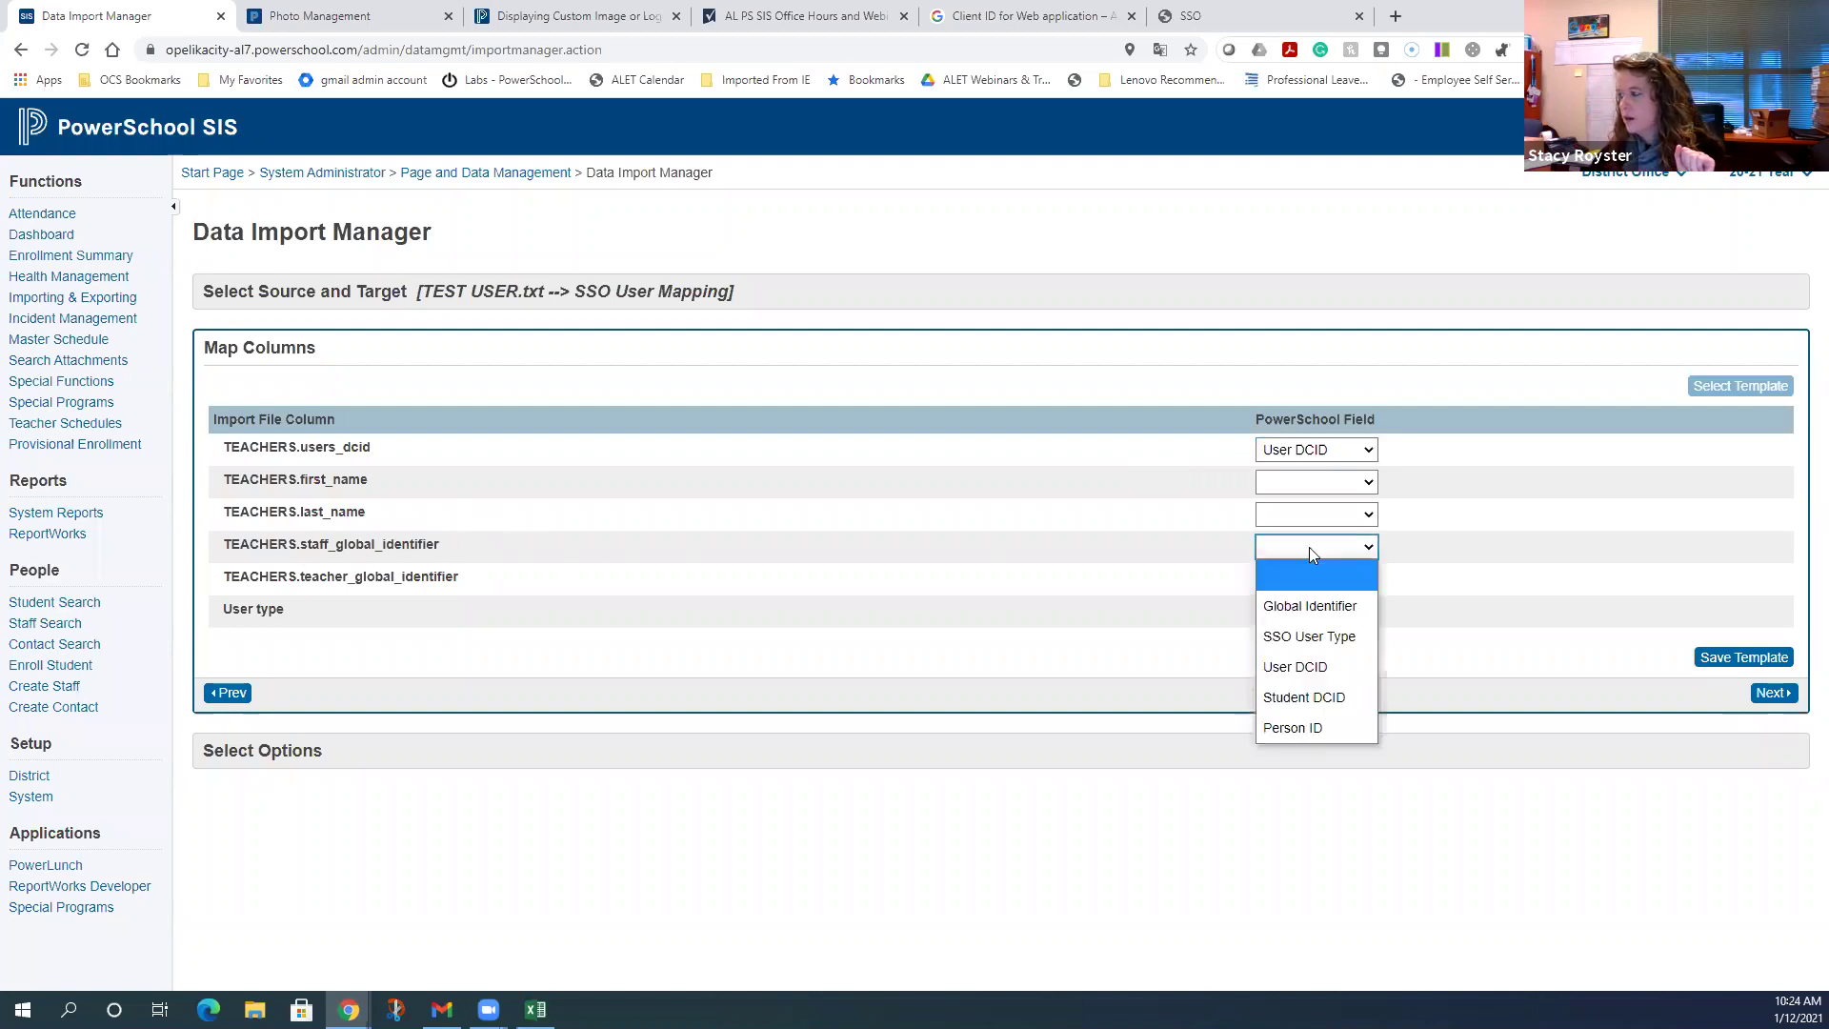
click(1307, 603)
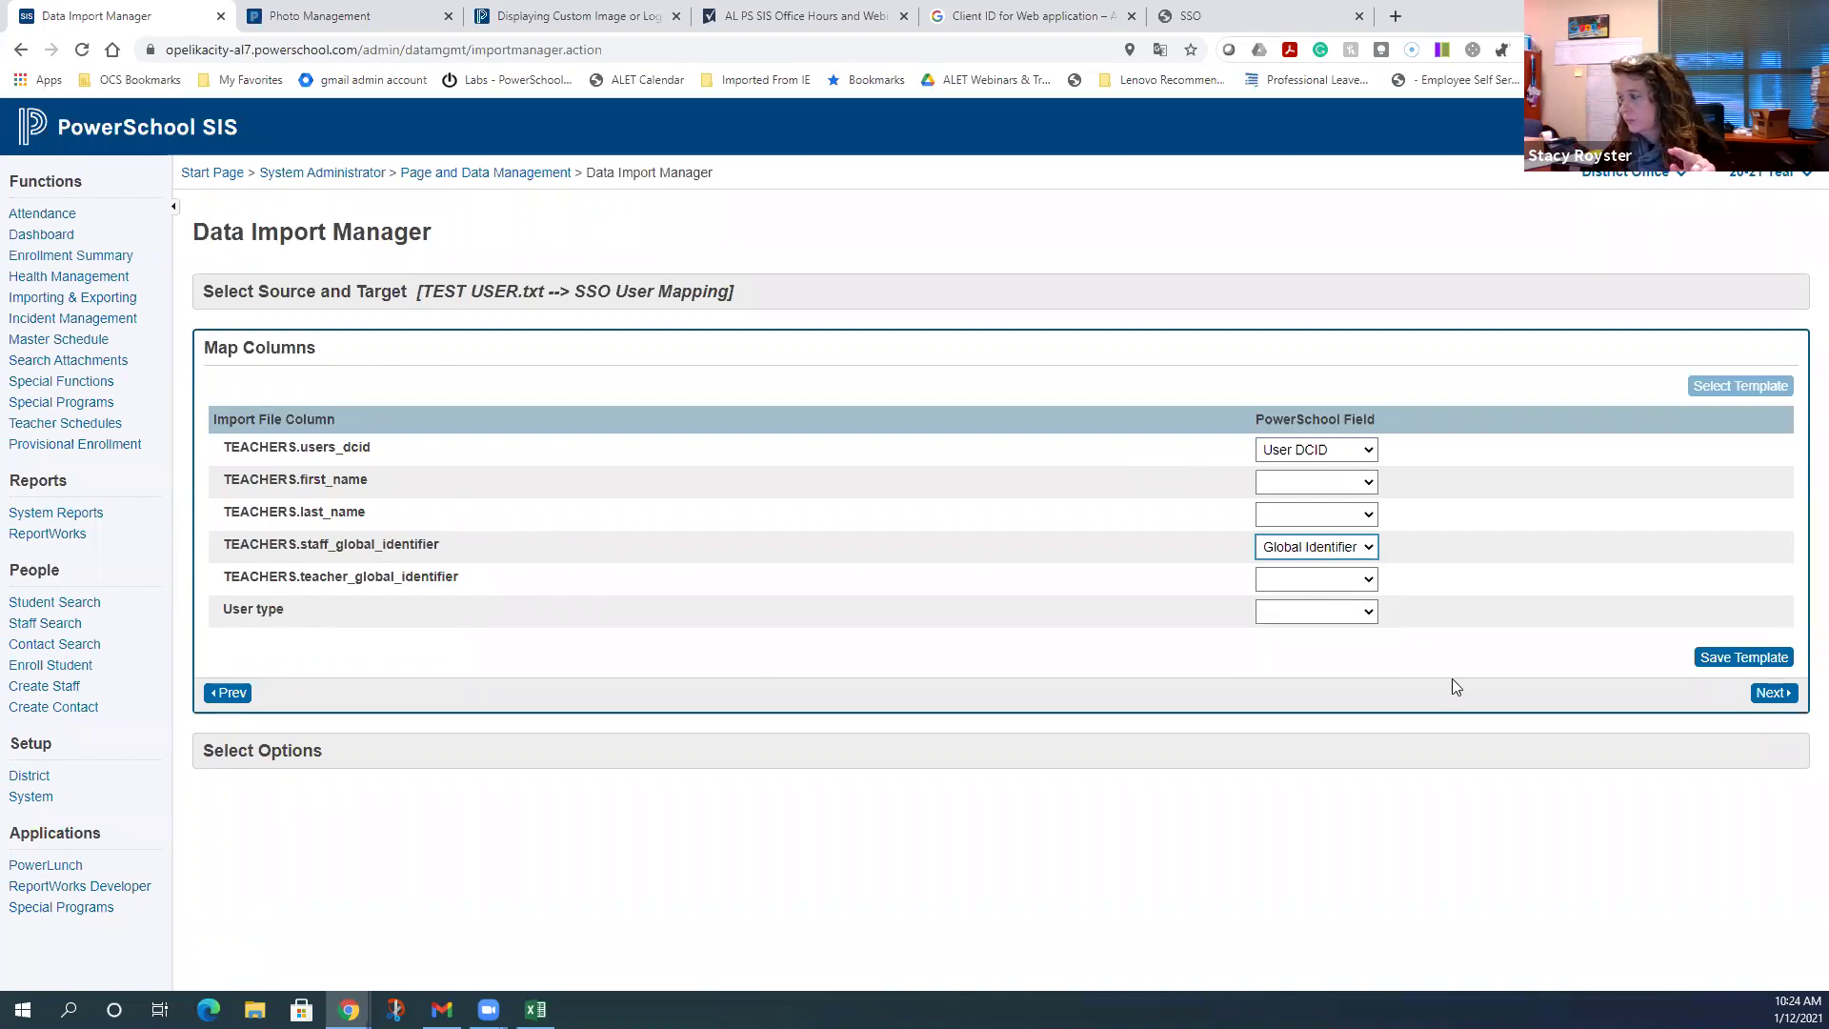
click(1358, 617)
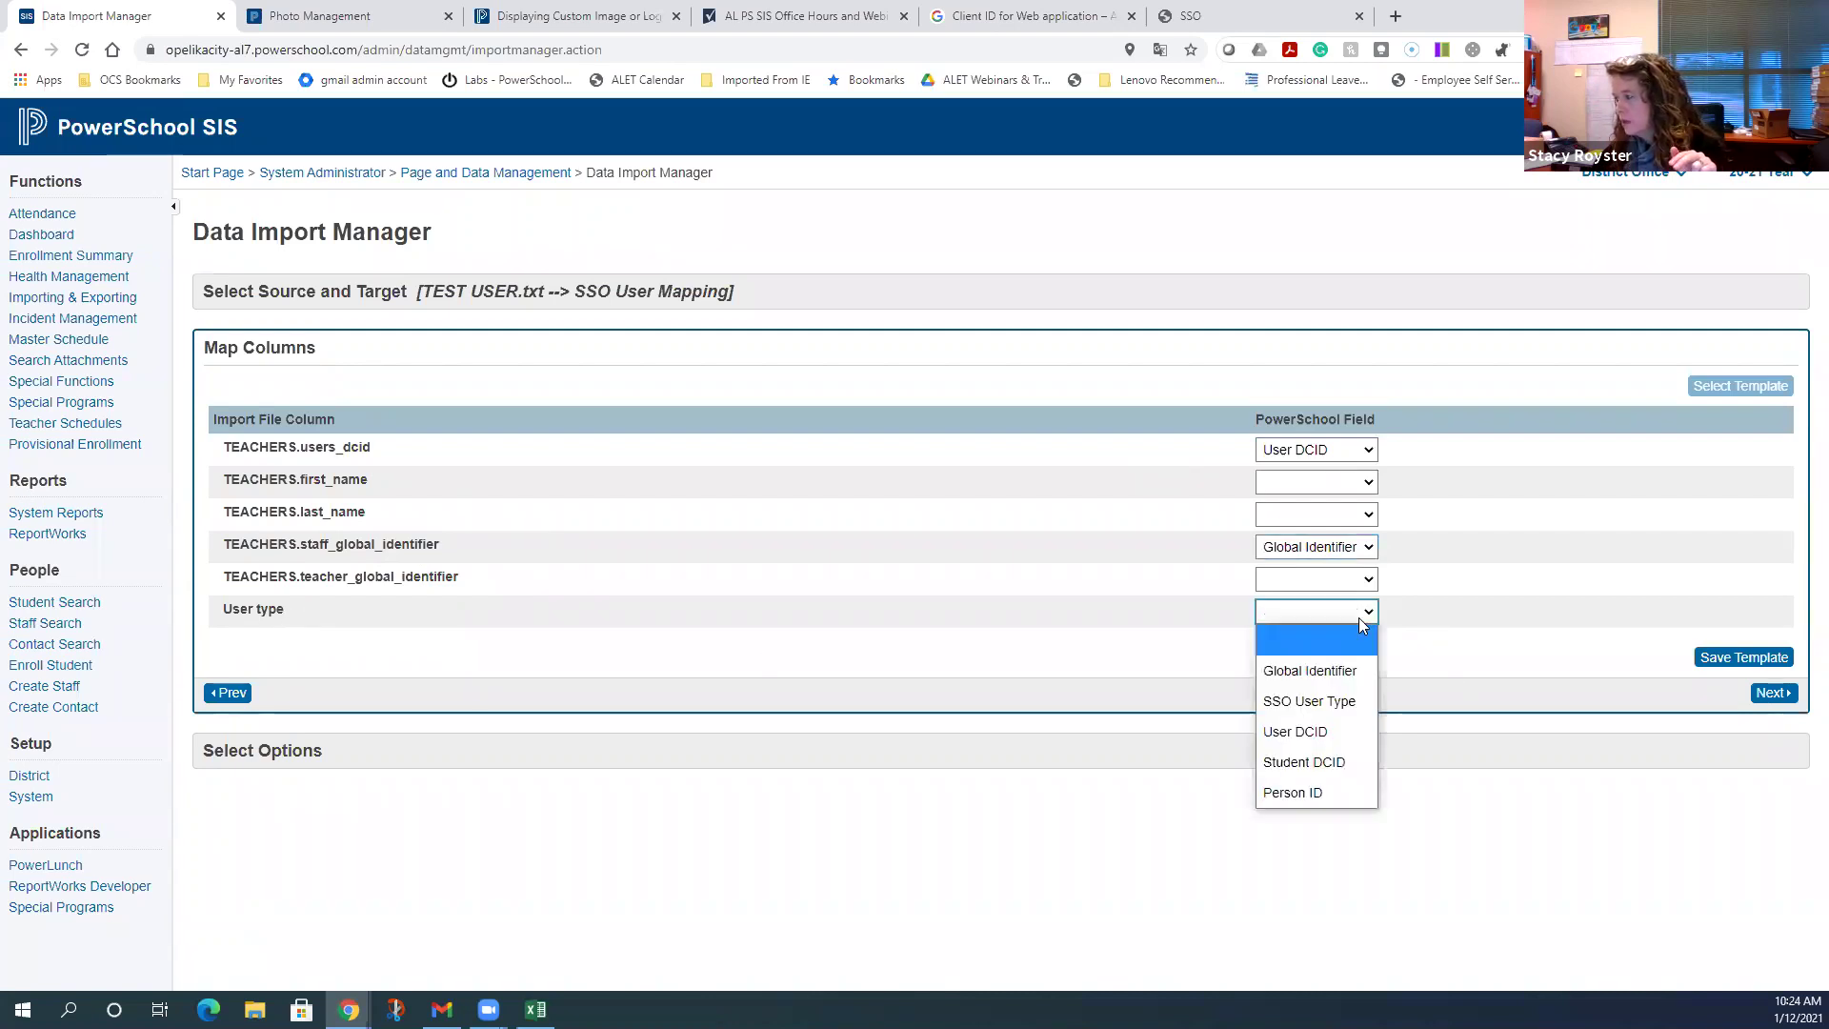
click(1356, 700)
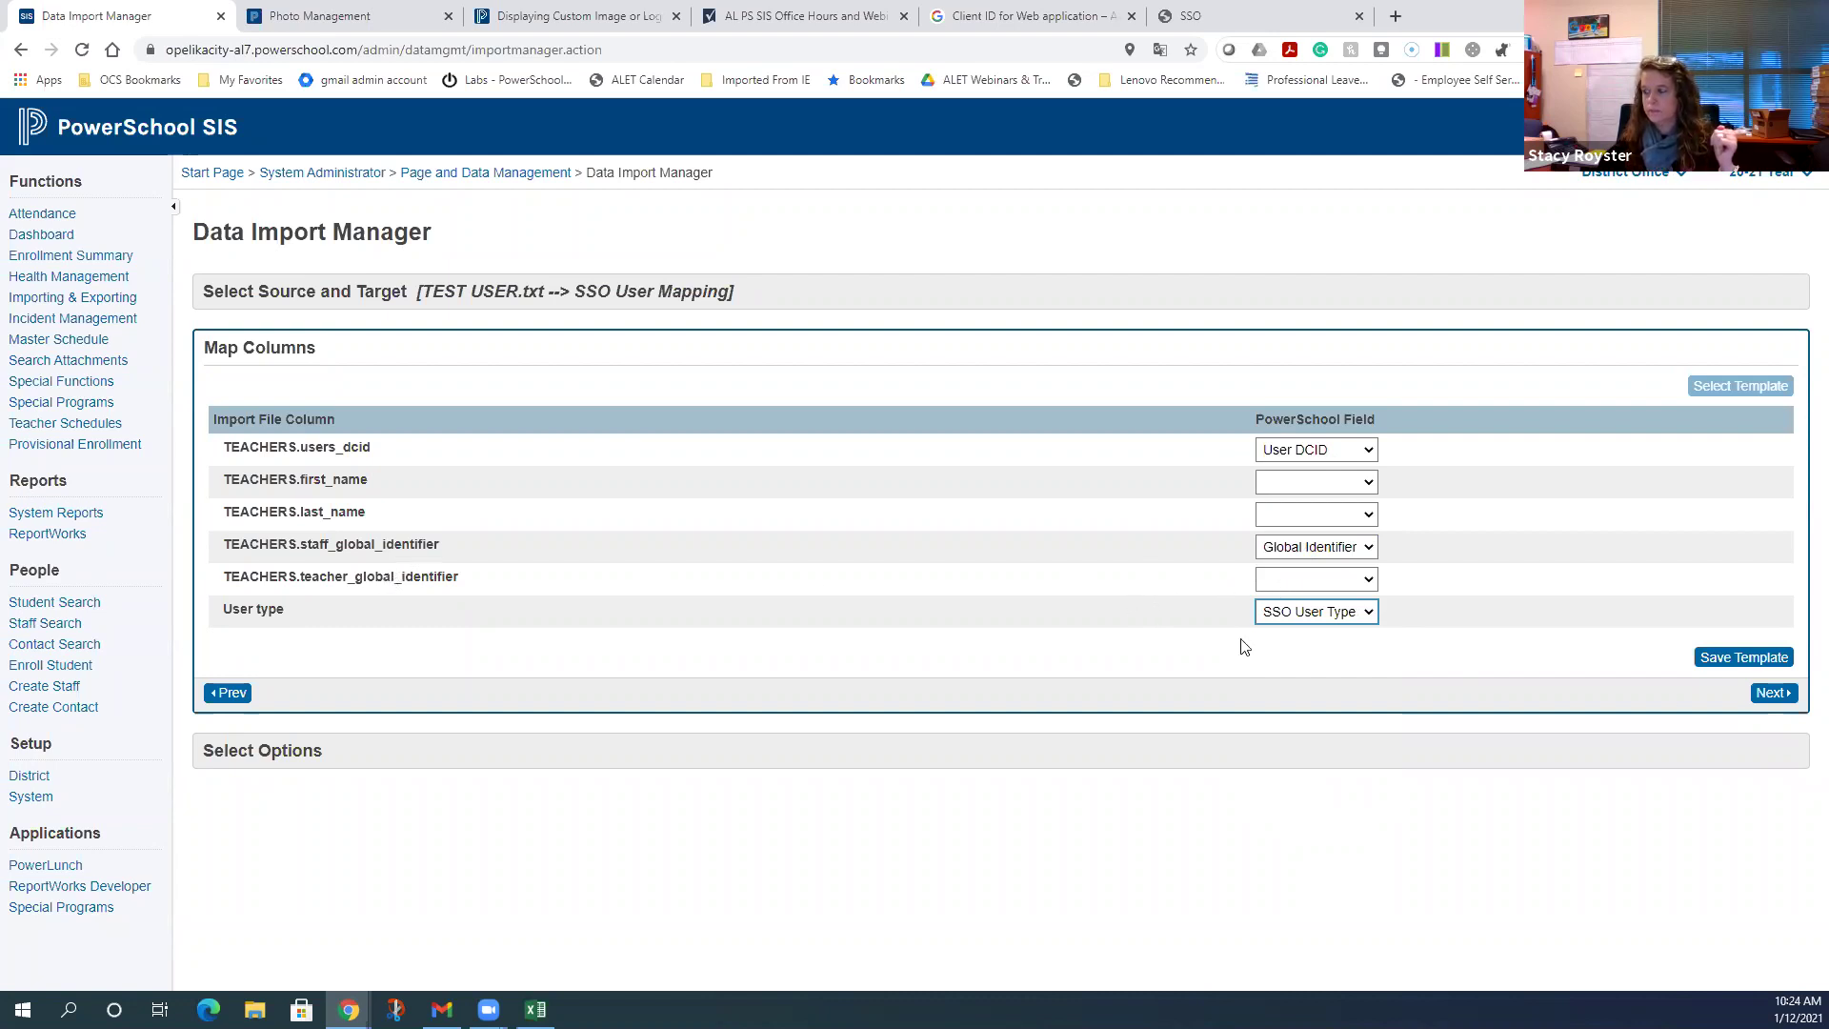
click(1771, 694)
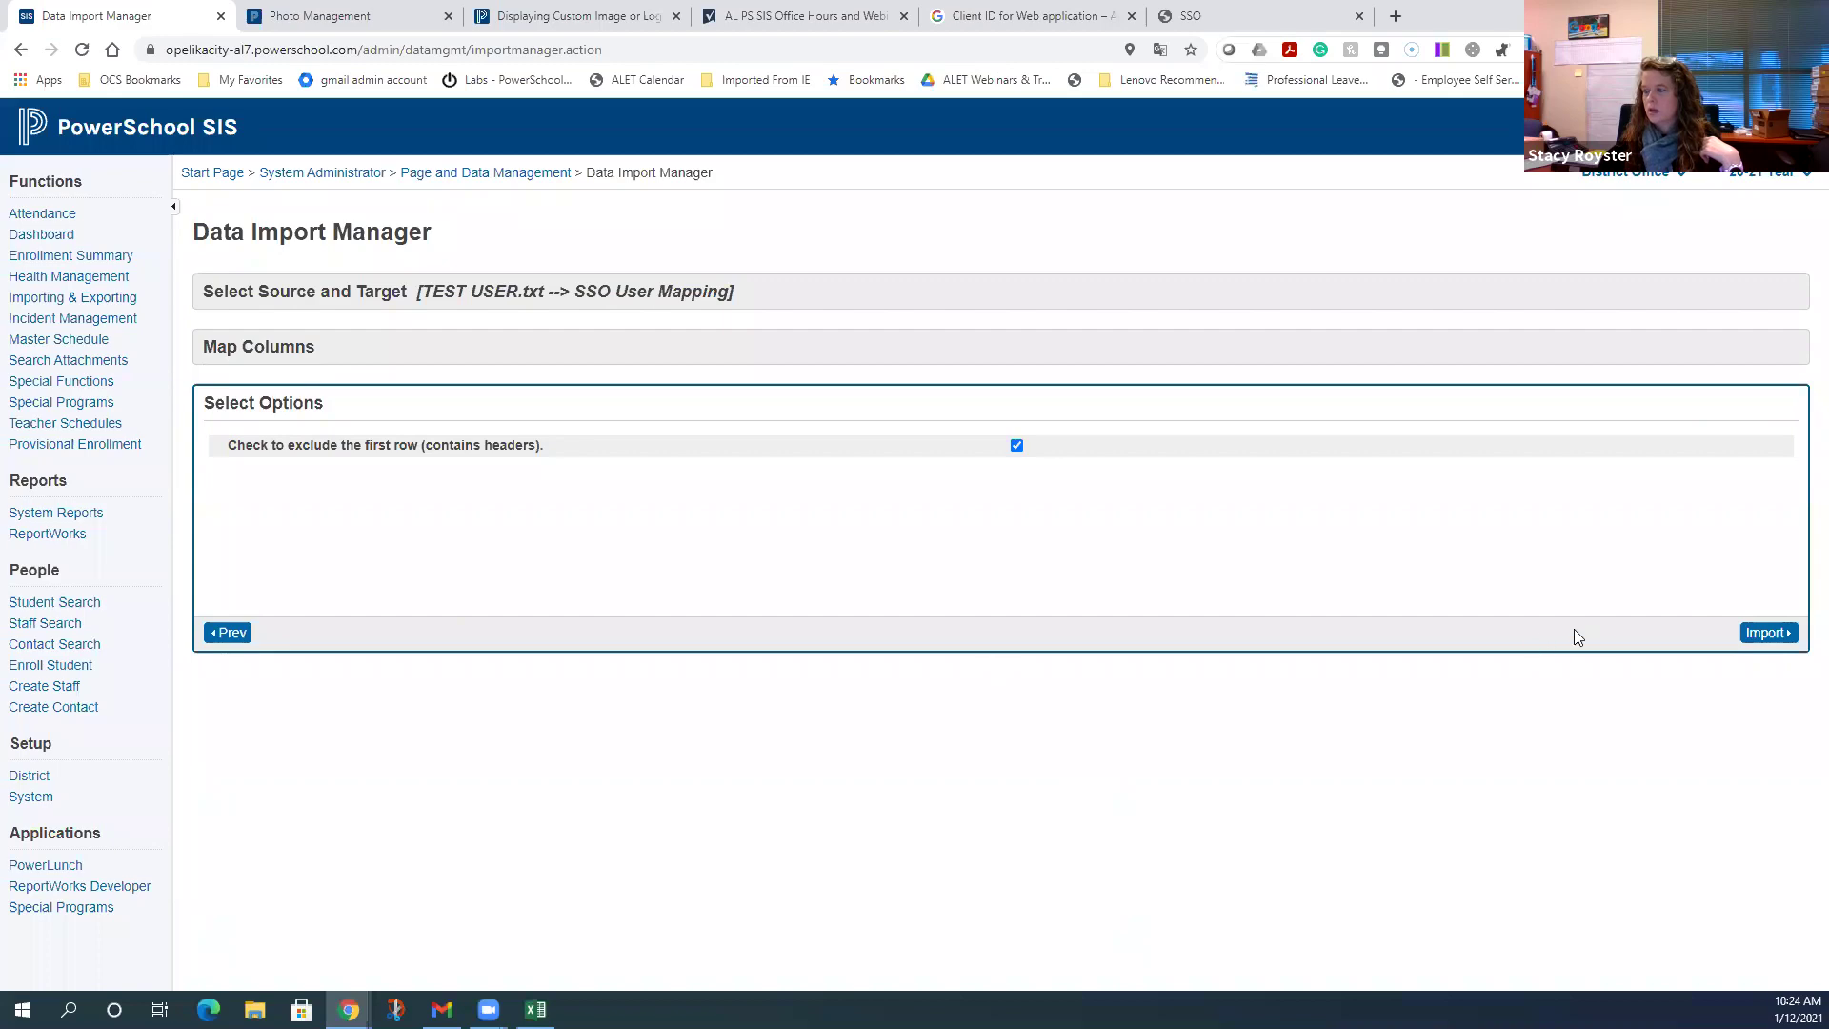
- Run the SSO User Mapping import, which fails all 3 records, then reopen the TEST USER spreadsheet
click(1783, 633)
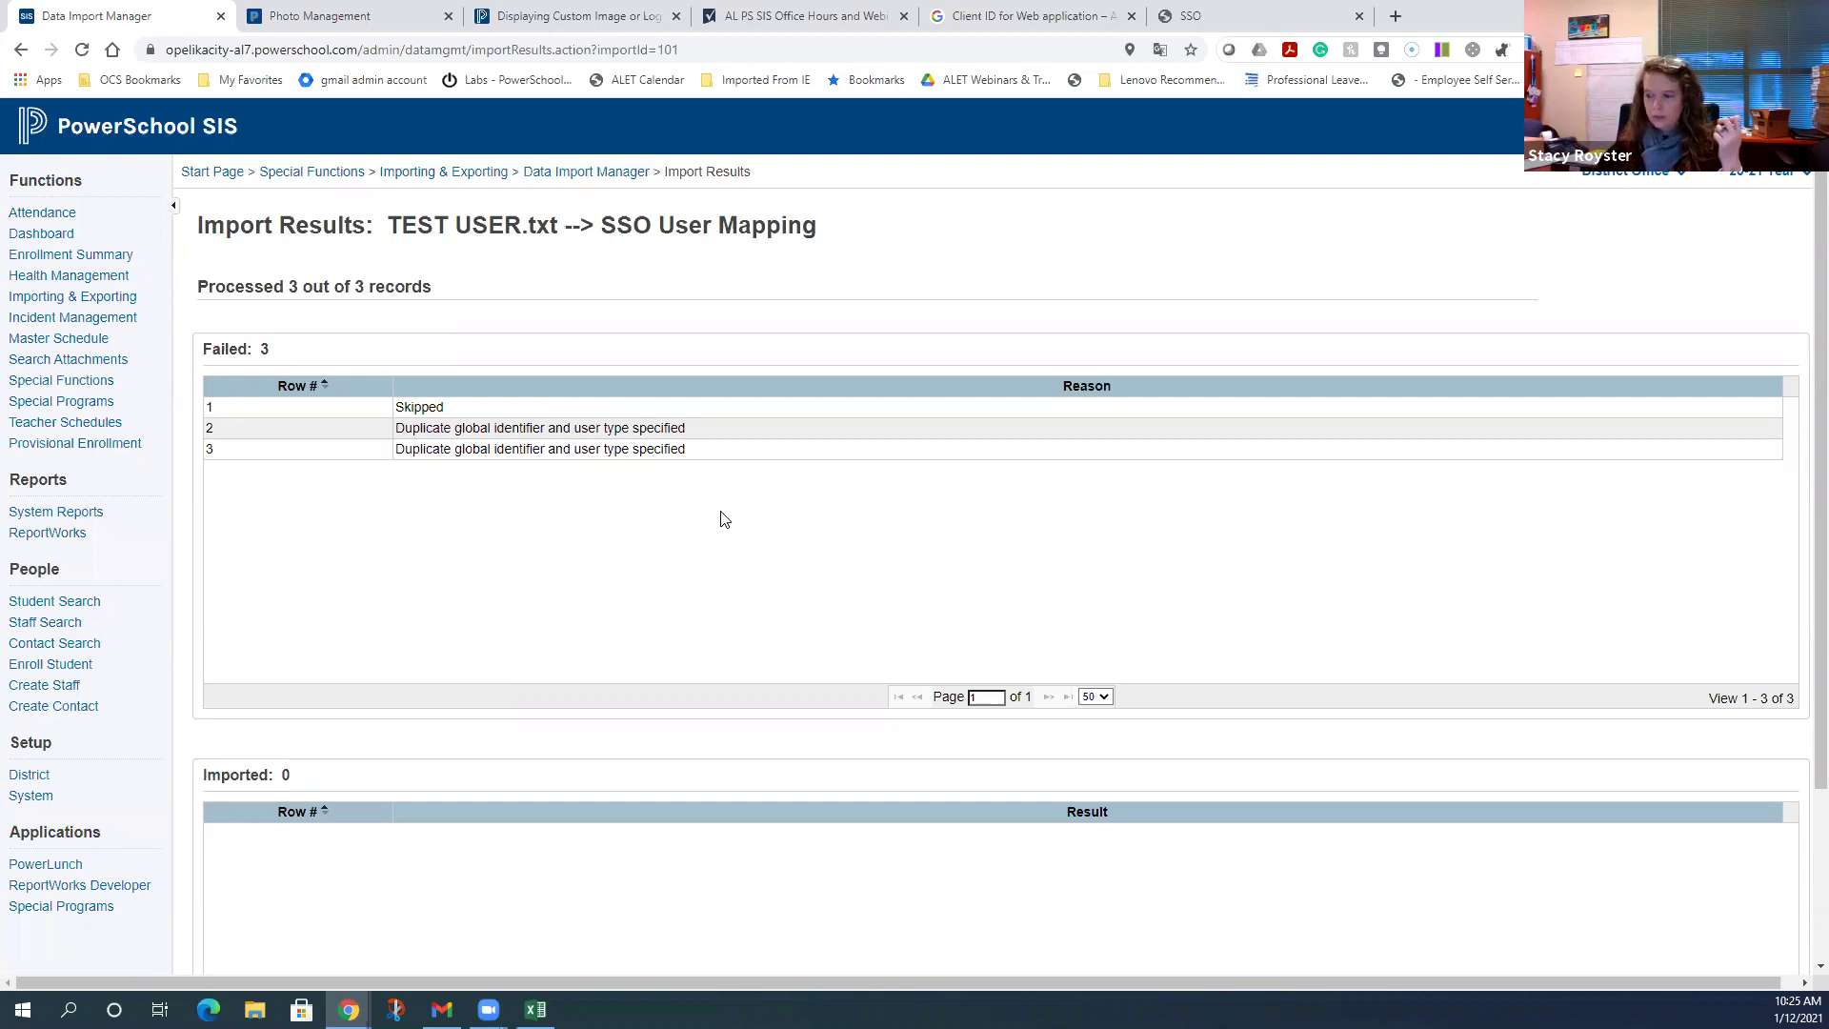
click(536, 1009)
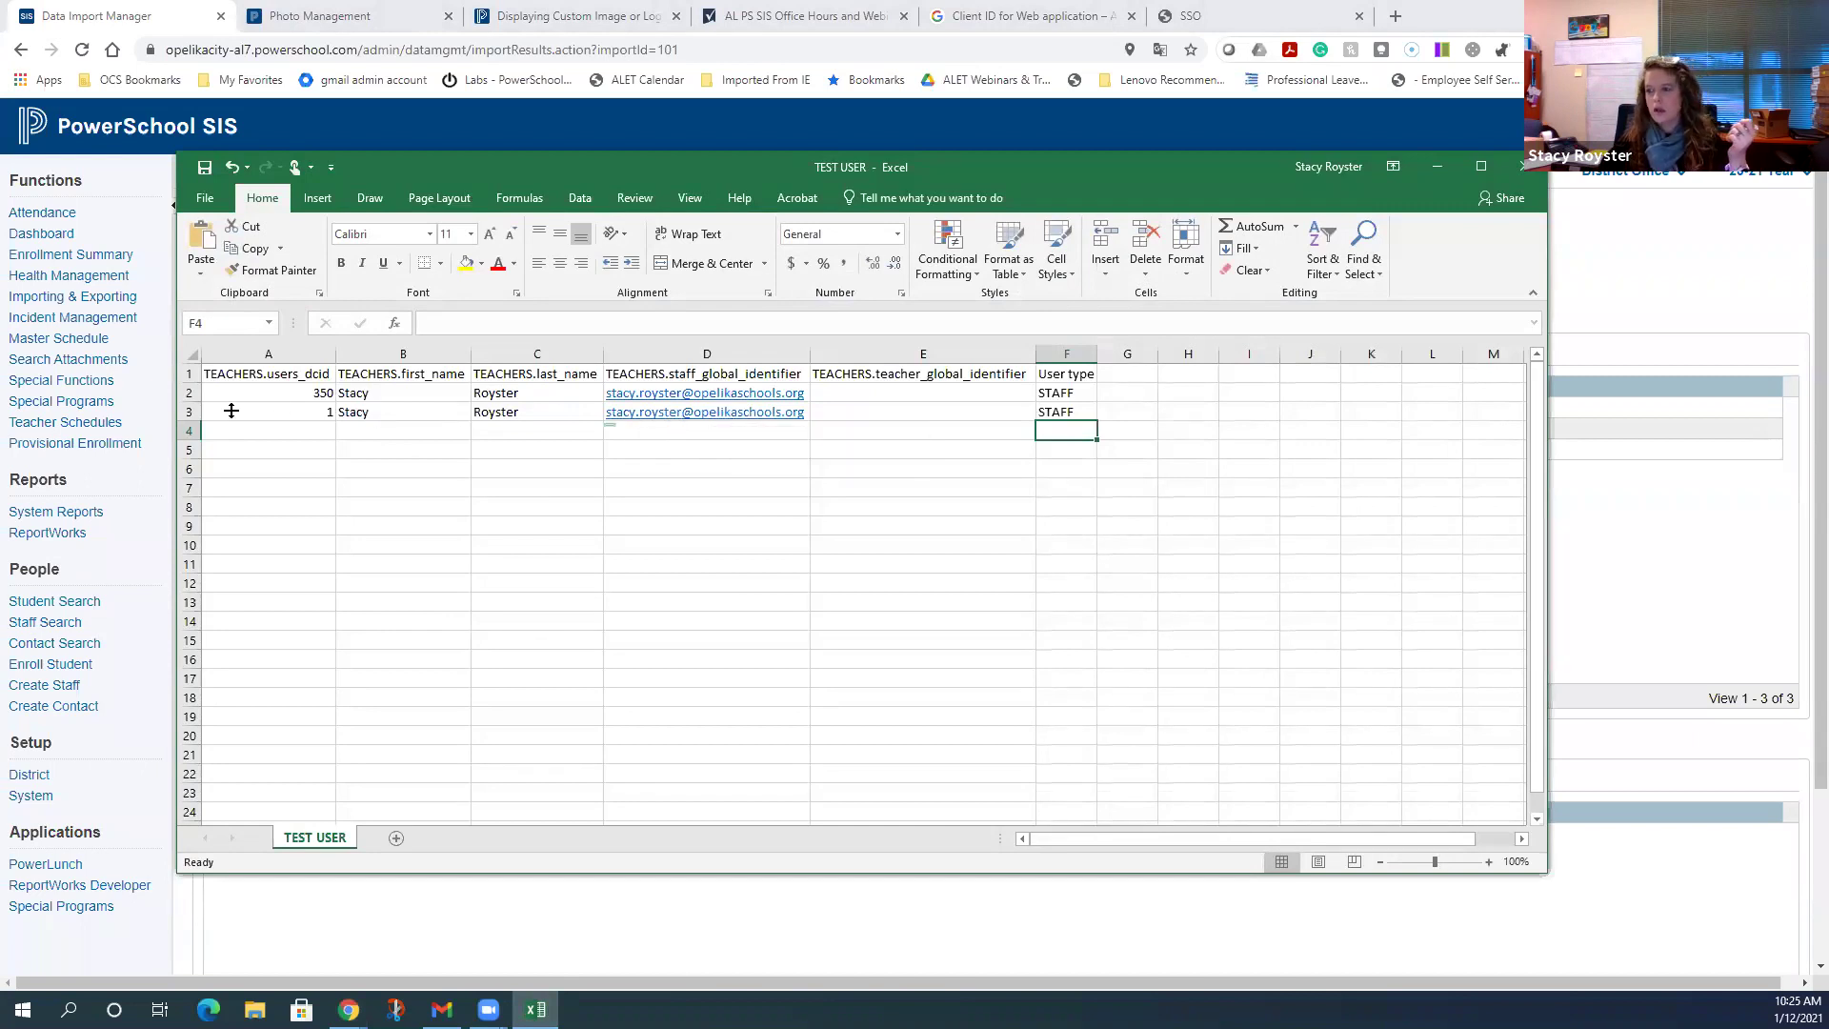
- Delete row 2, the users_dcid 350 staff record, from the sheet
click(185, 412)
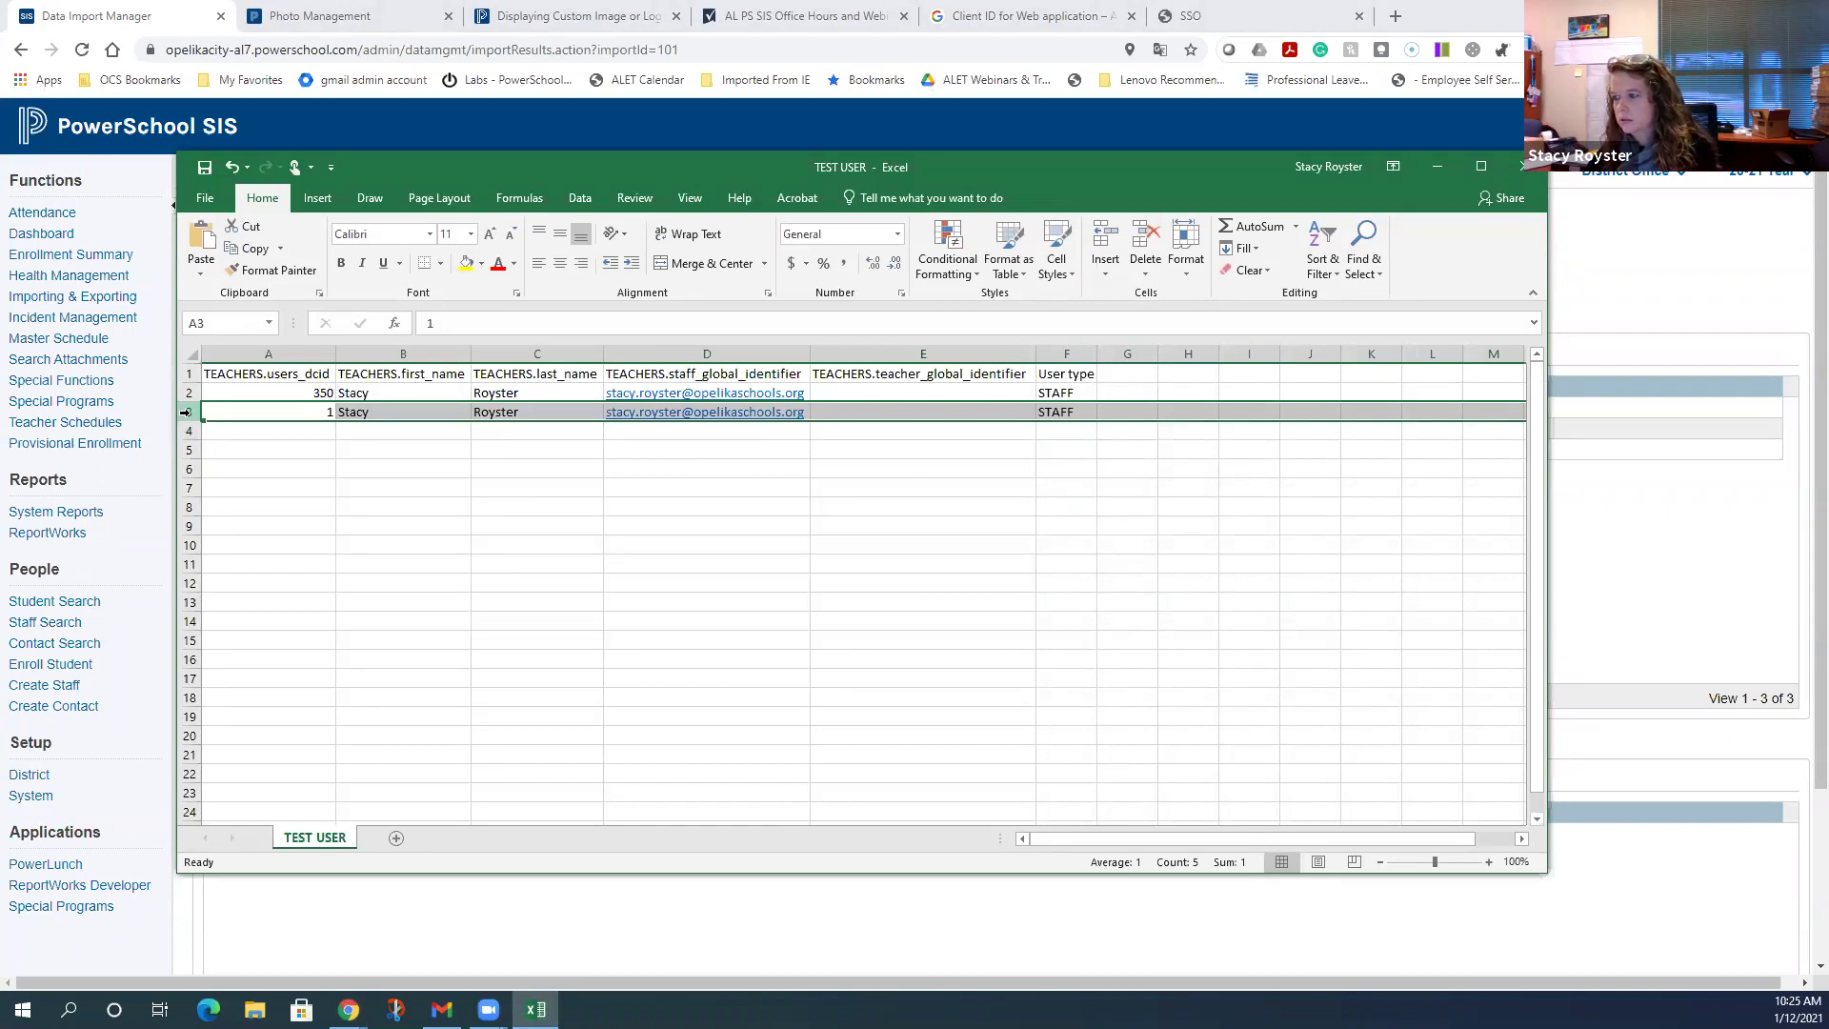
click(183, 391)
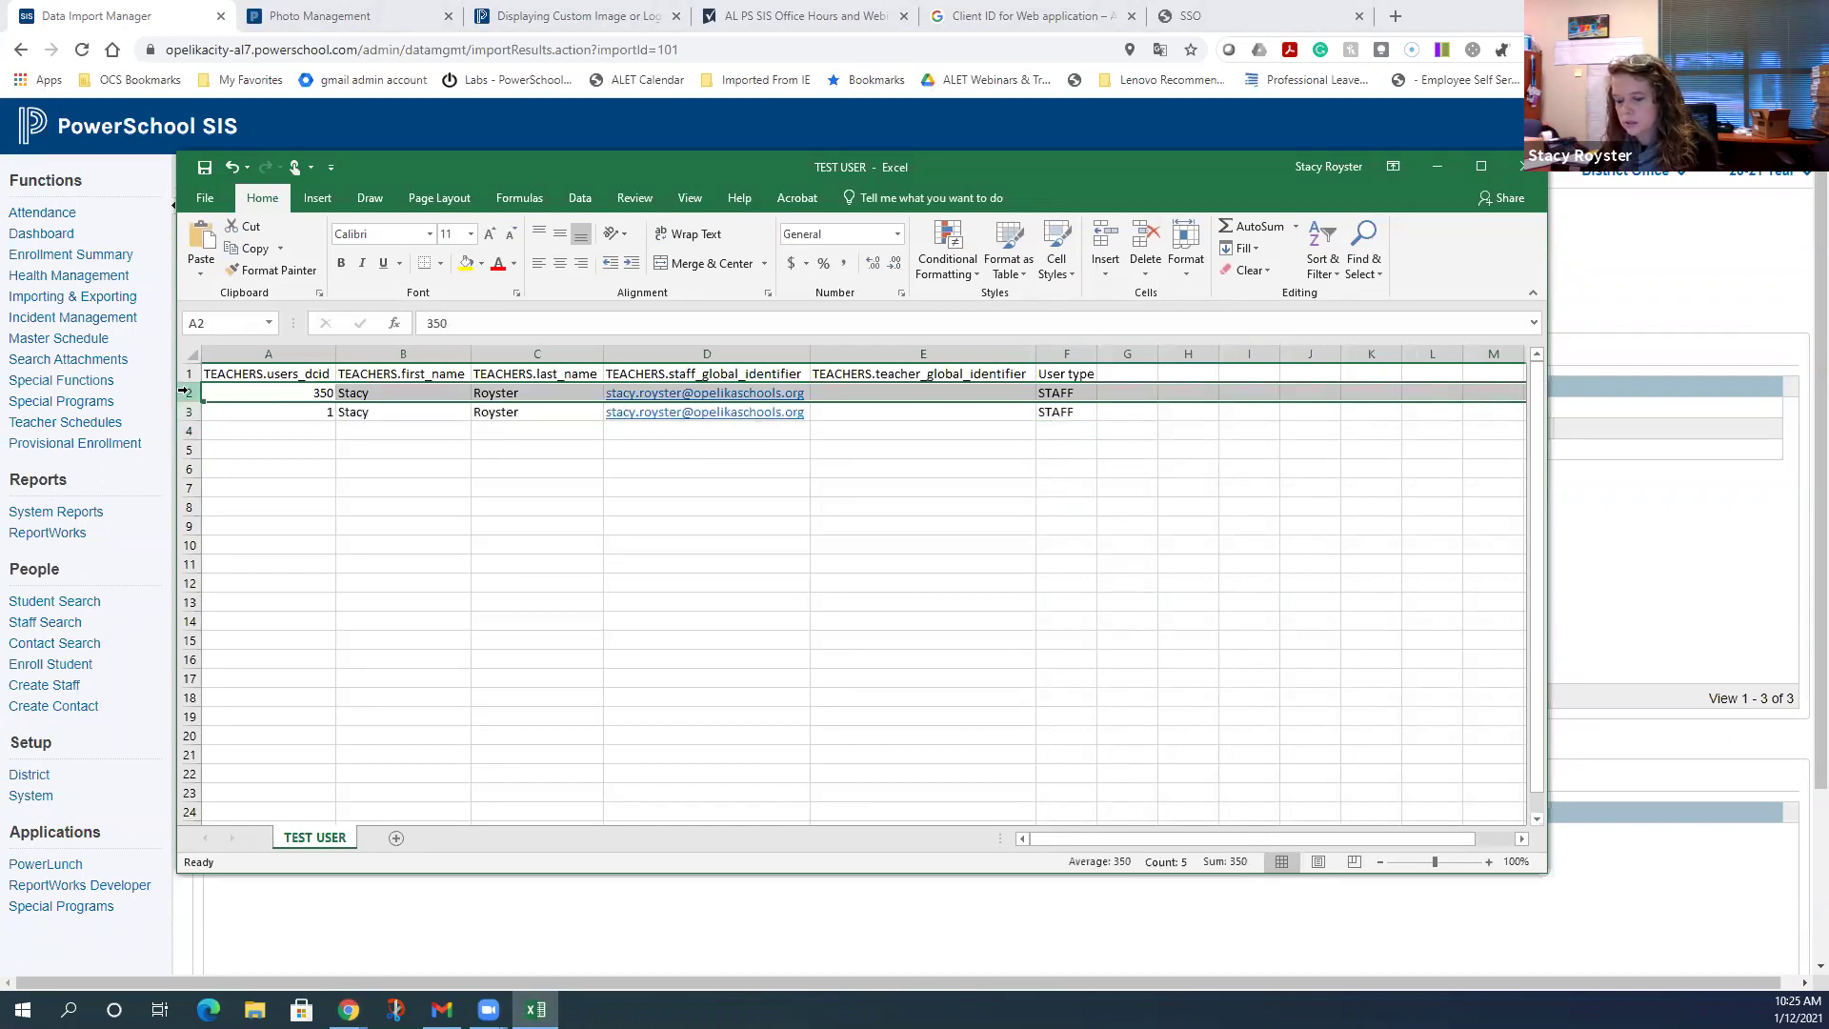
key(Delete)
right_click(186, 392)
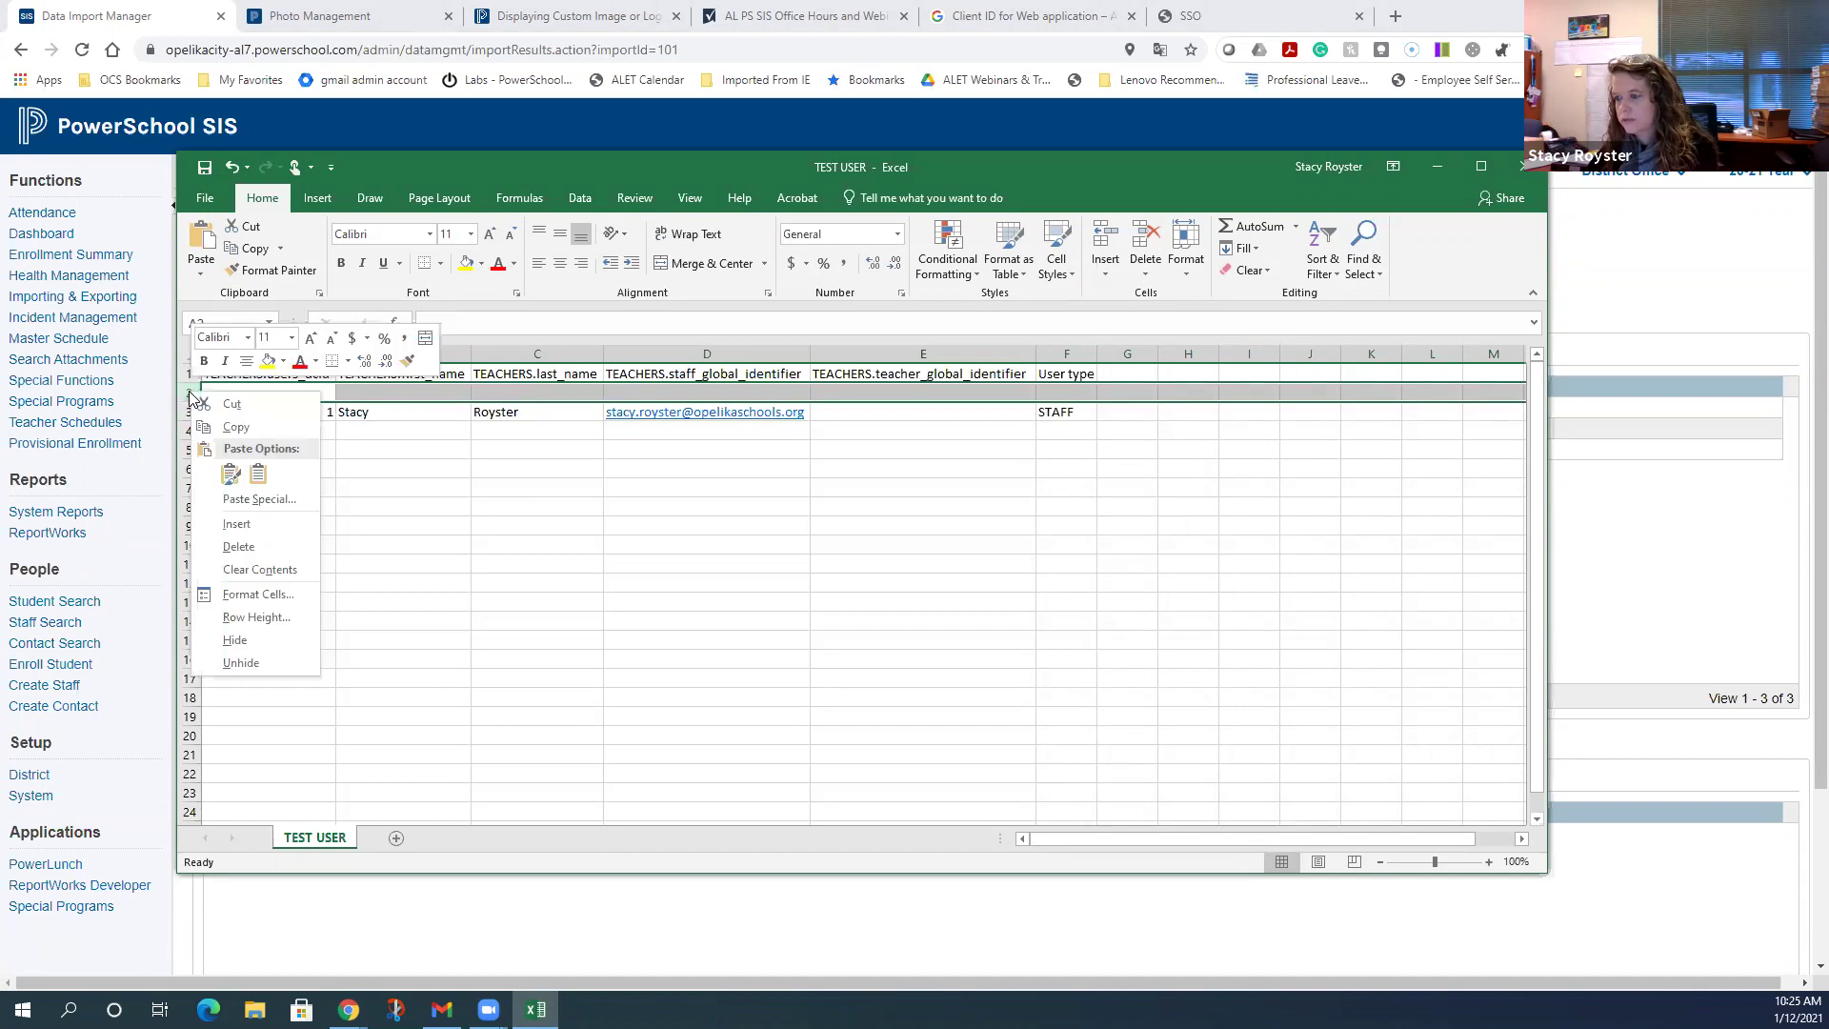
click(247, 555)
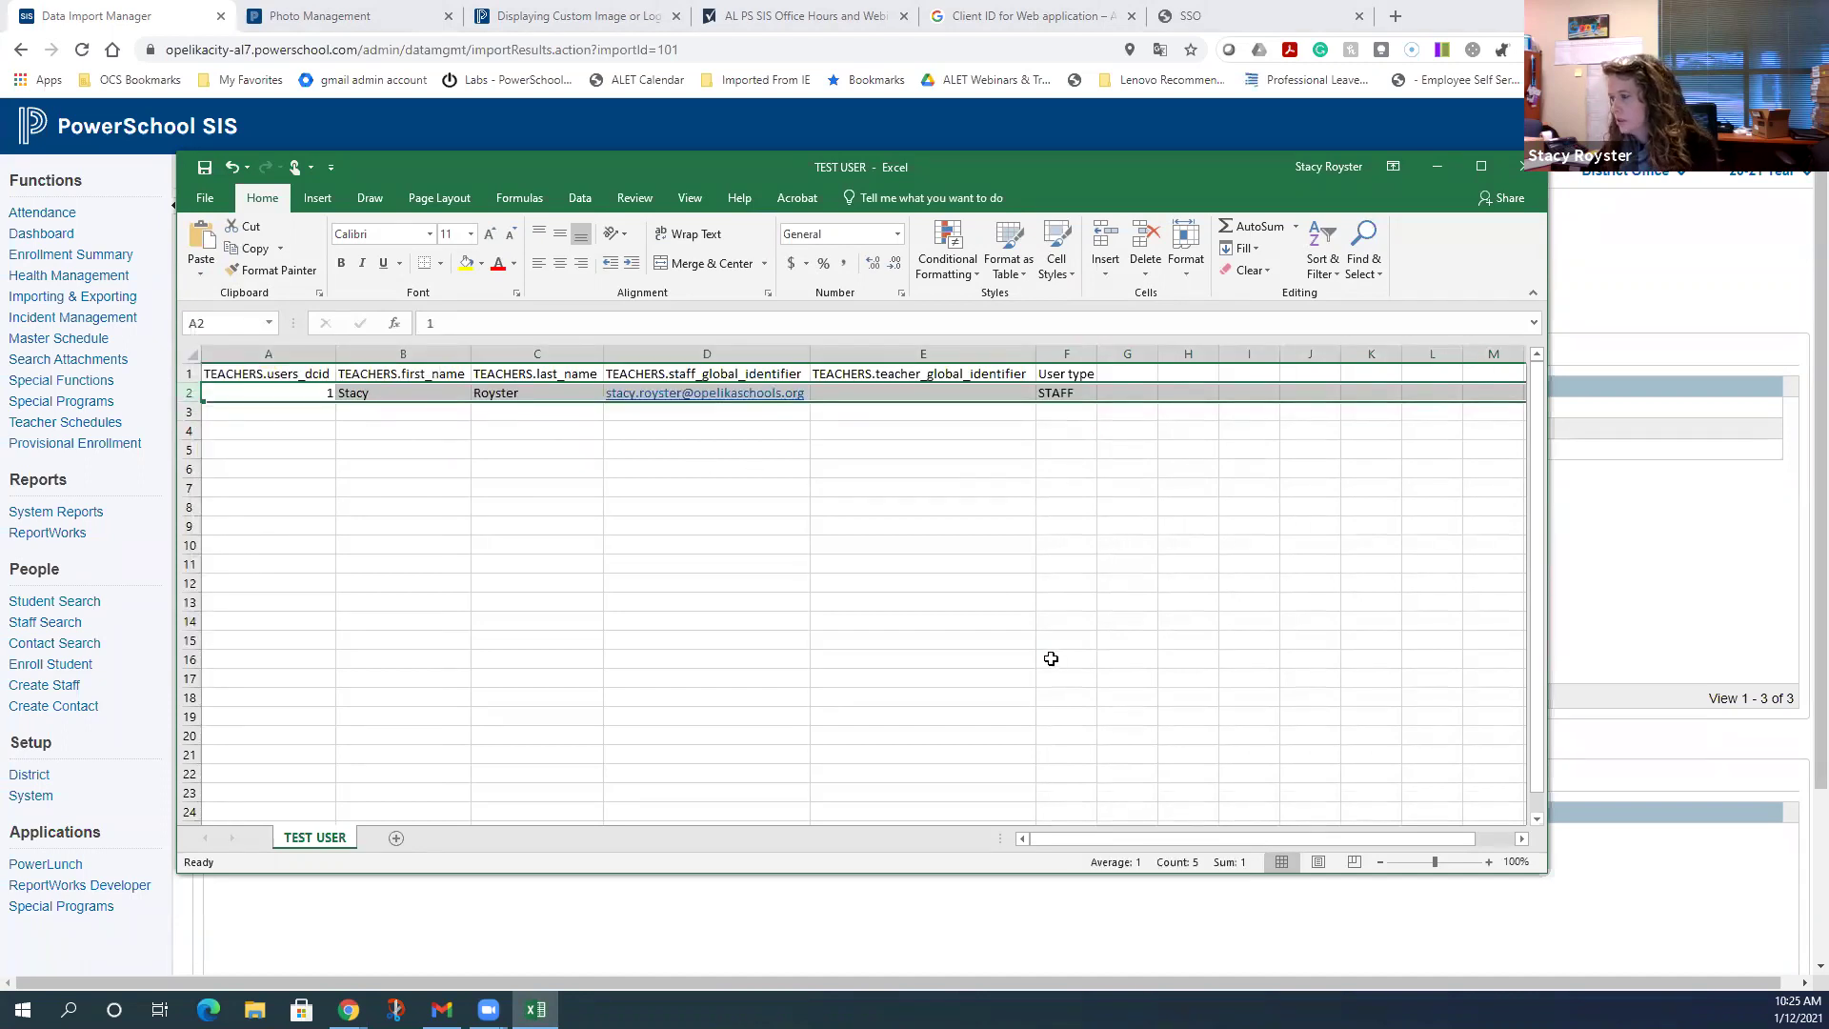
- Save the sheet over TEST USER.txt on the Desktop and minimize Excel
click(206, 199)
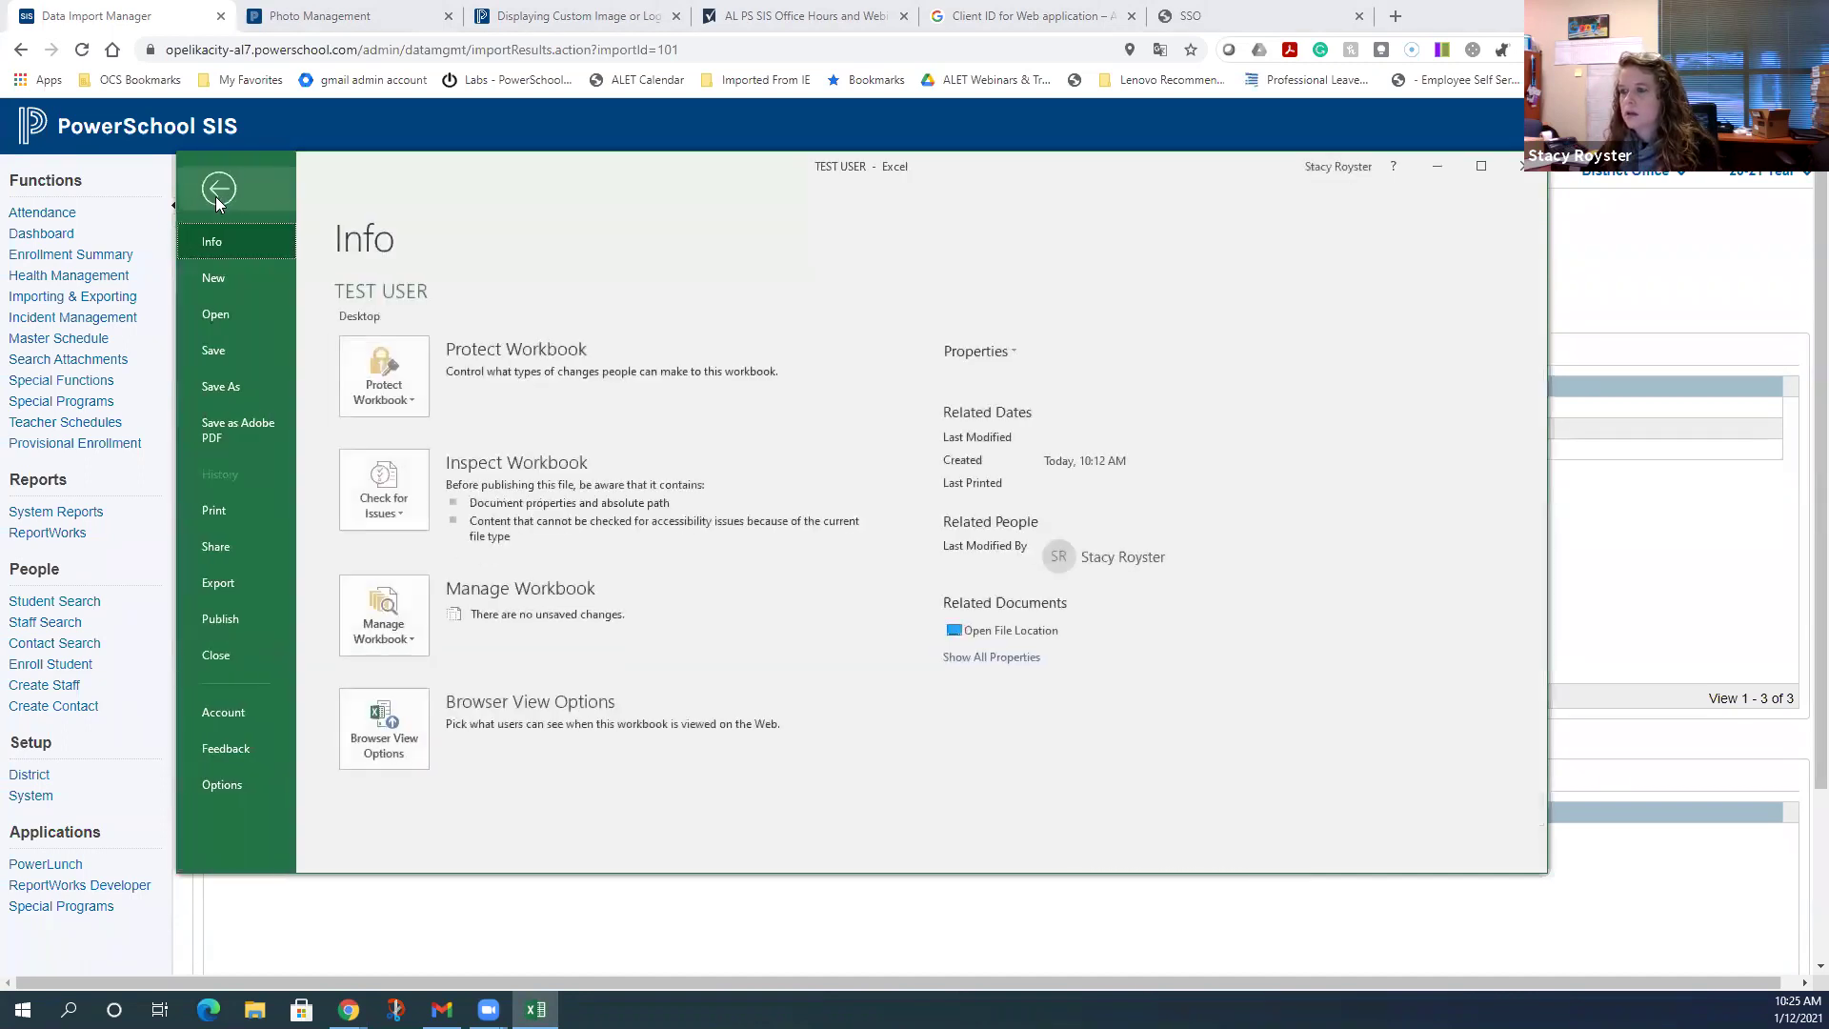
click(240, 385)
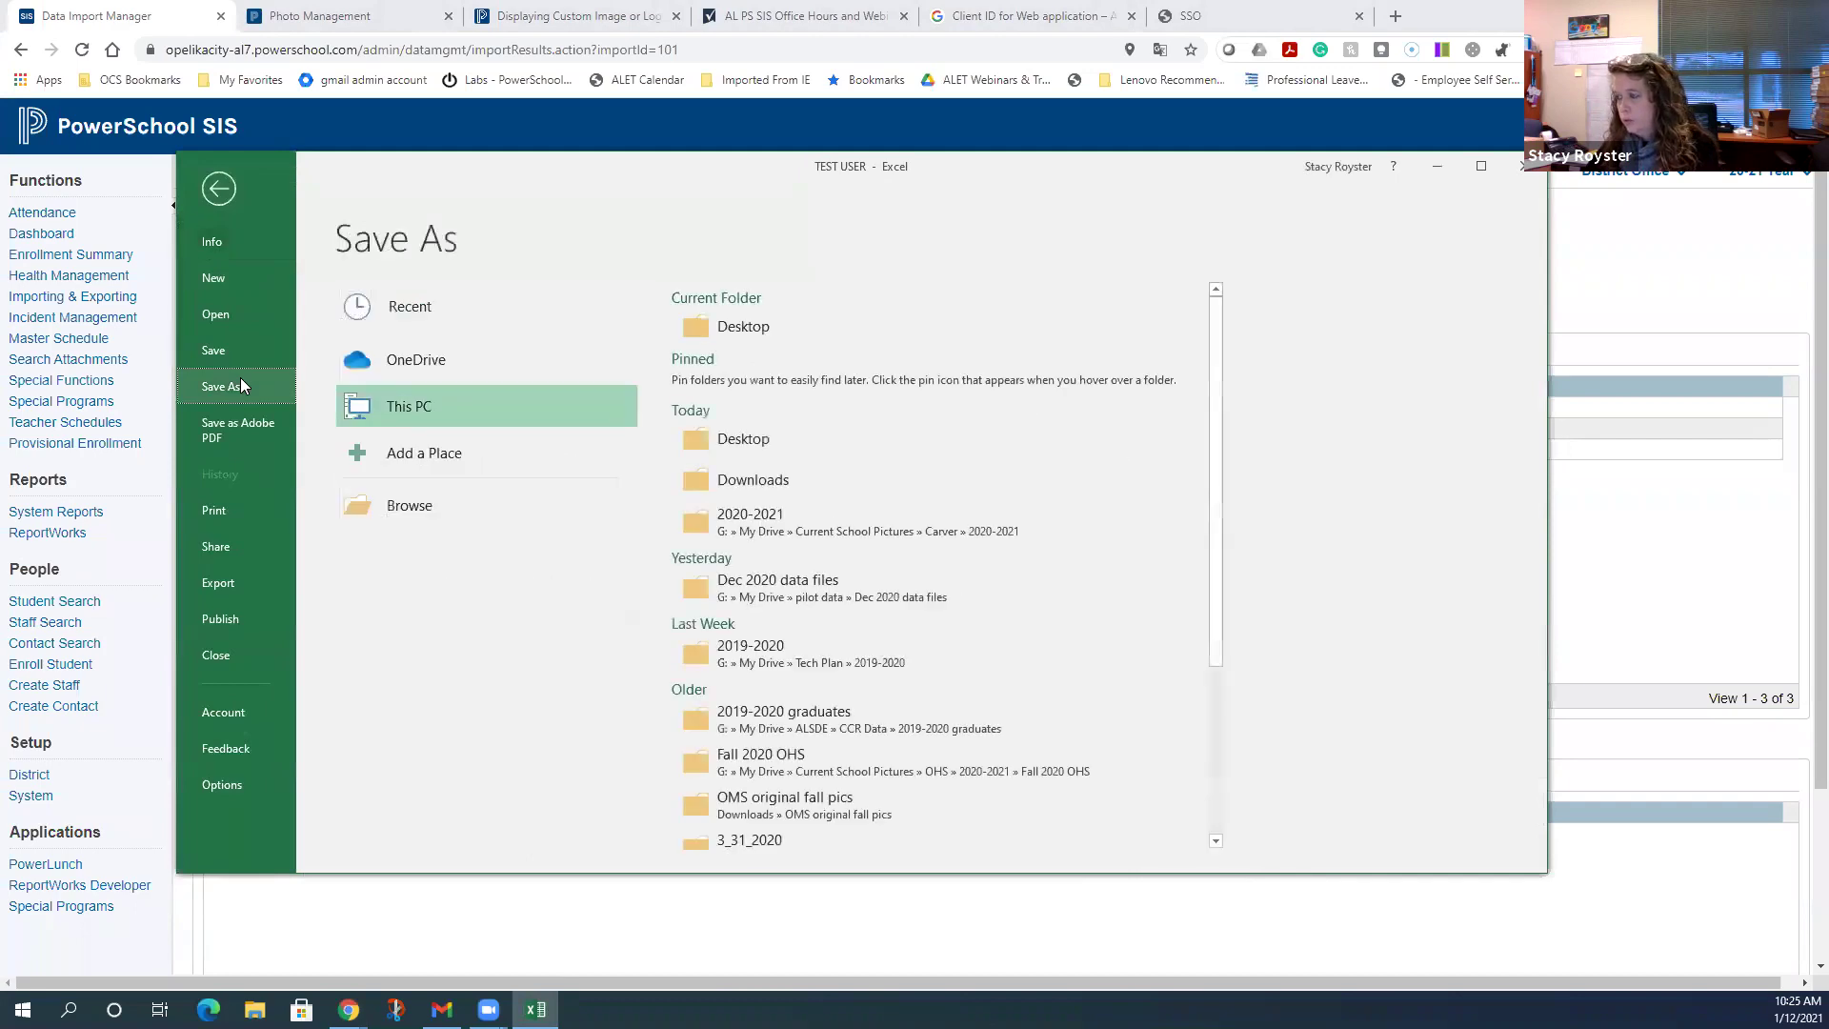
click(763, 436)
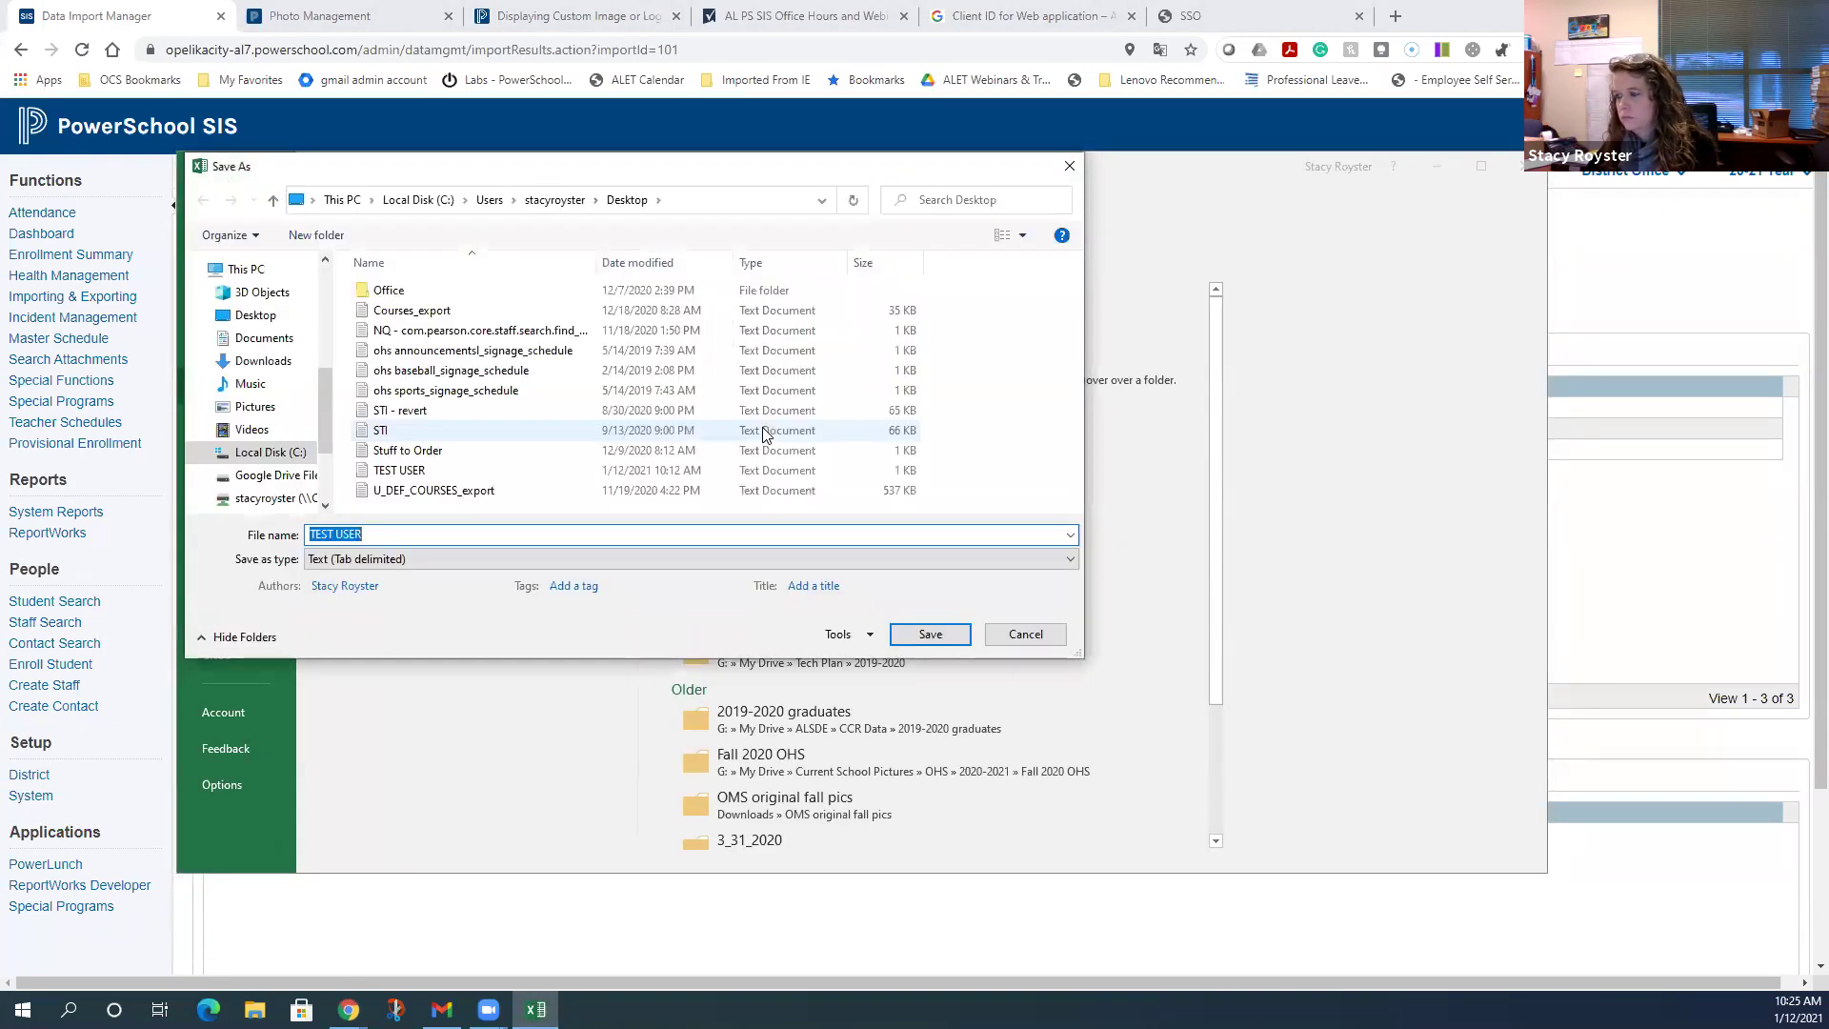
click(931, 634)
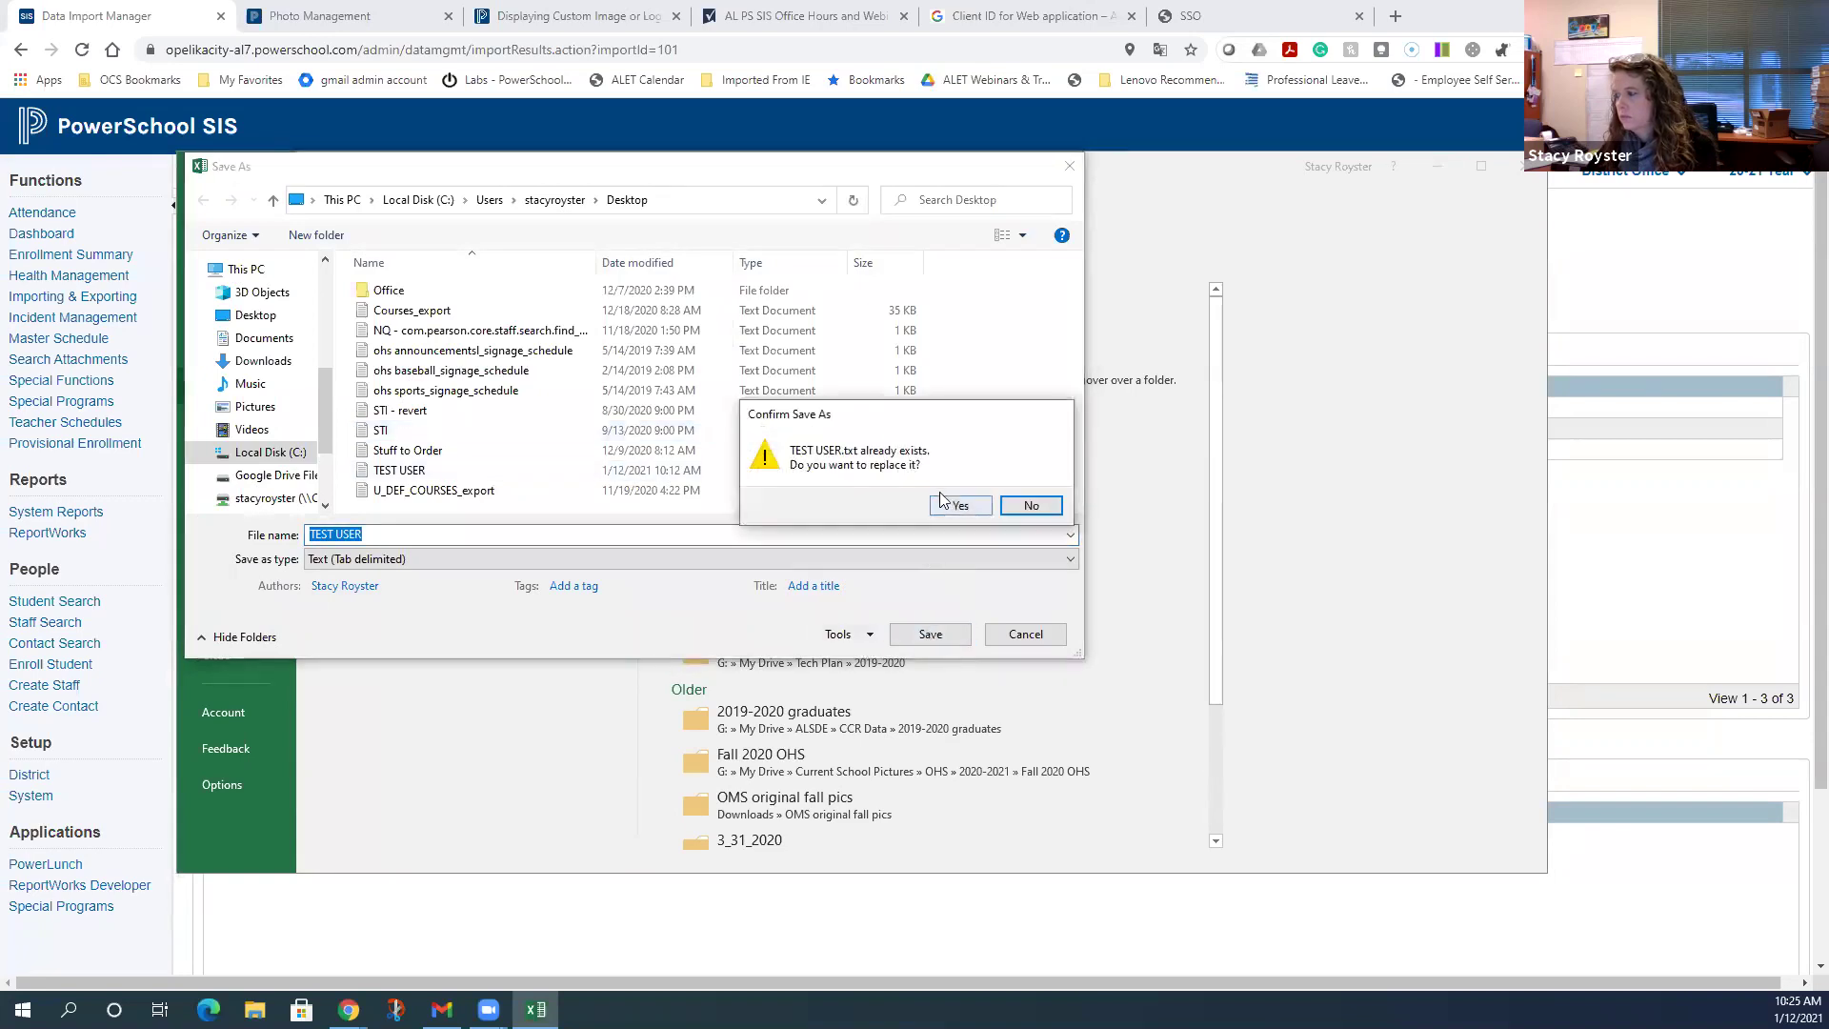
click(955, 509)
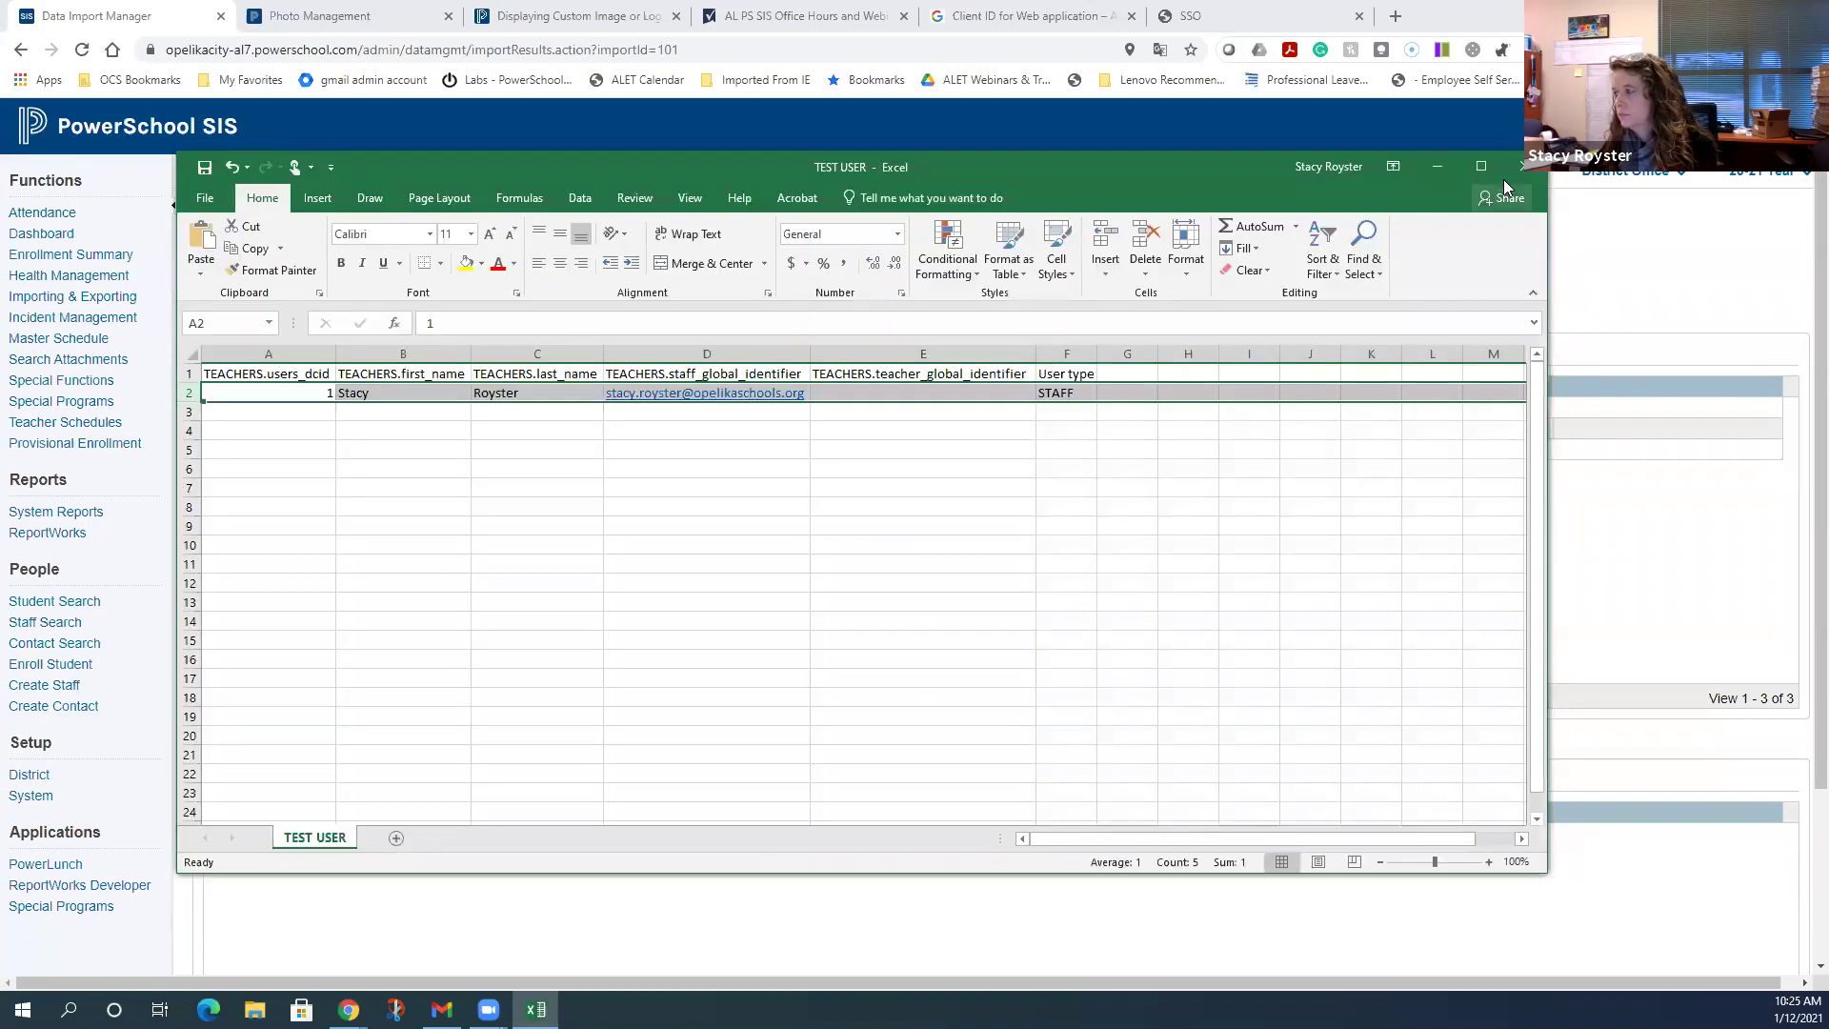
click(1436, 167)
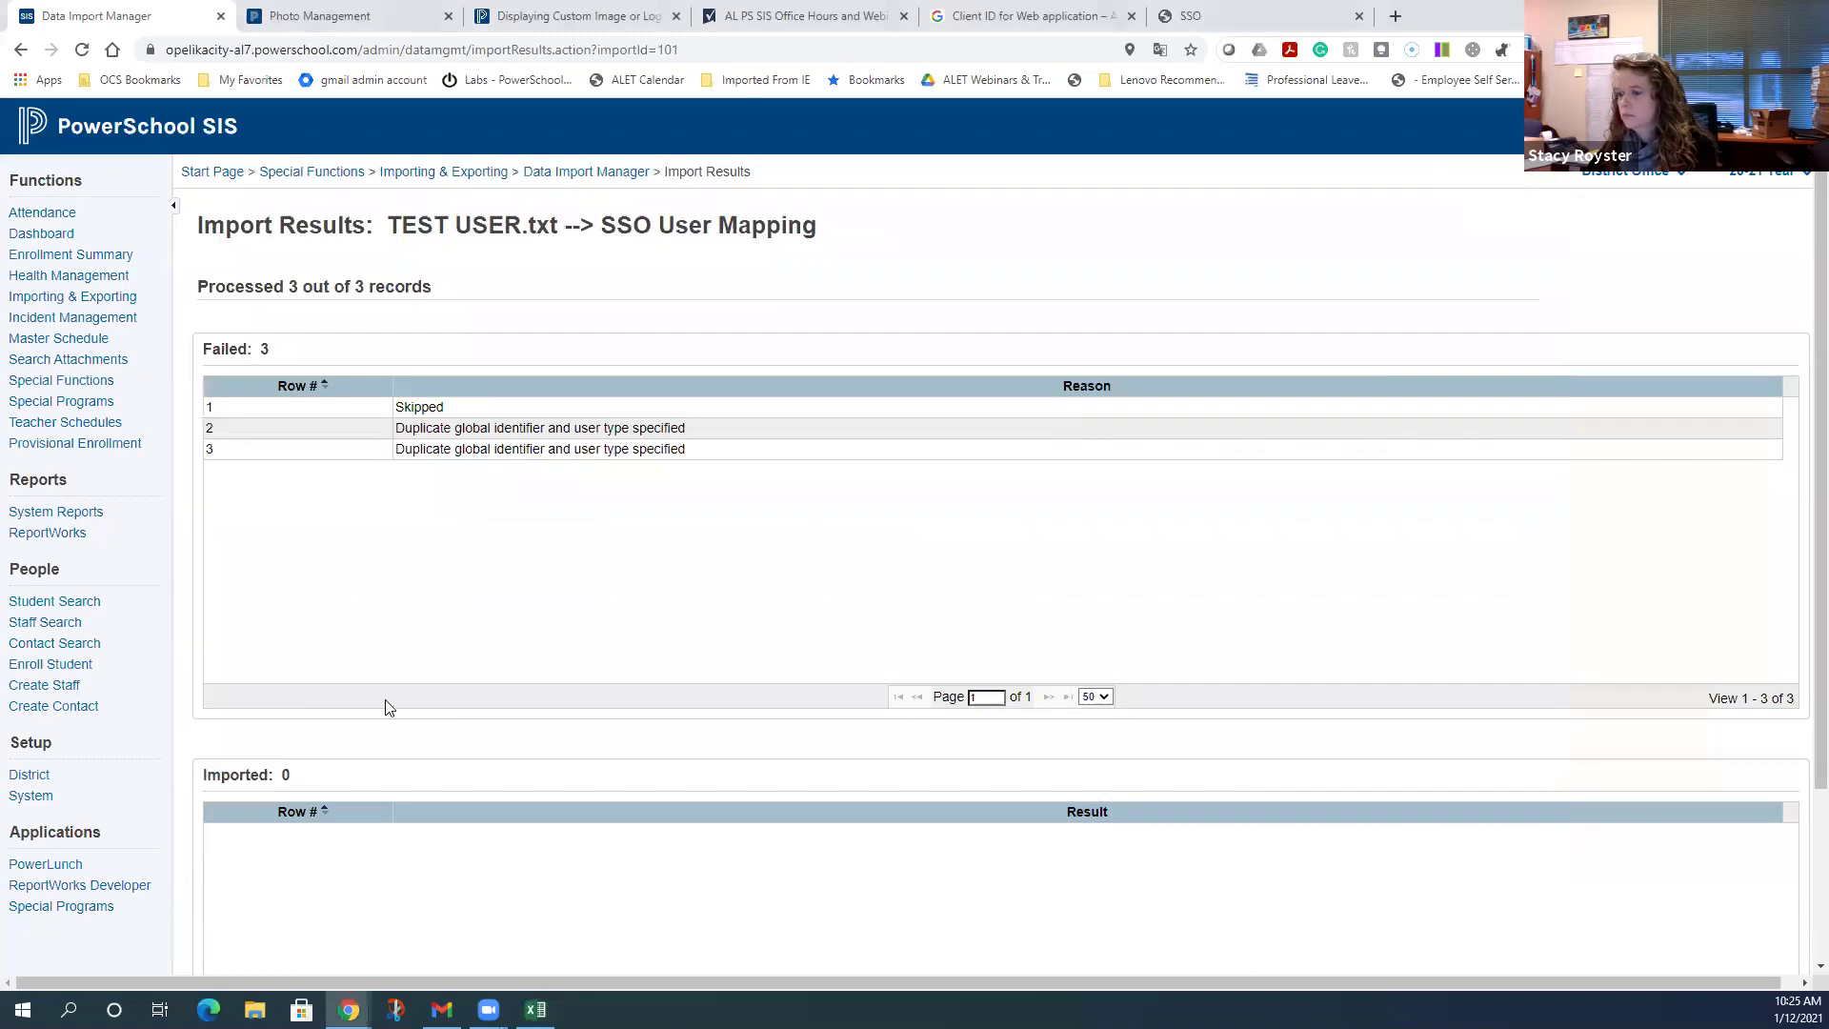
- Reopen the Data Import Manager and load the re-saved TEST USER.txt from the Desktop
scroll(369, 710, down, 1)
scroll(370, 712, up, 1)
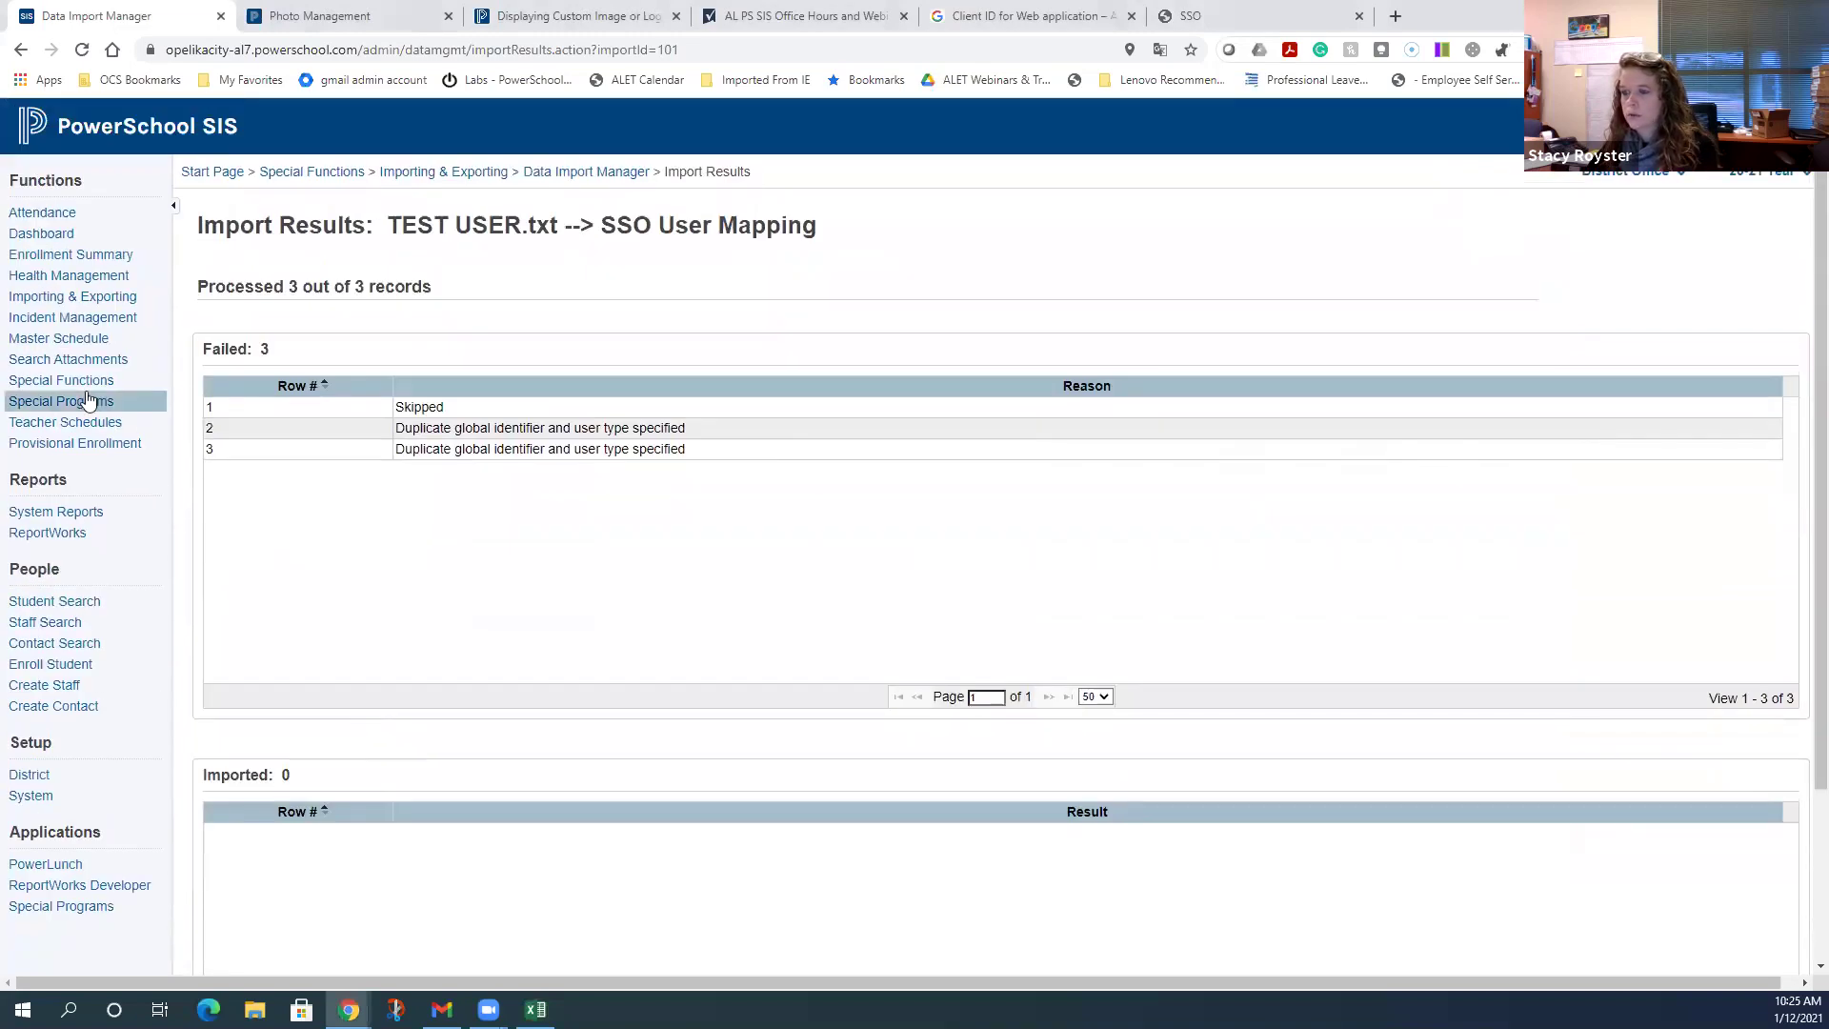
click(71, 296)
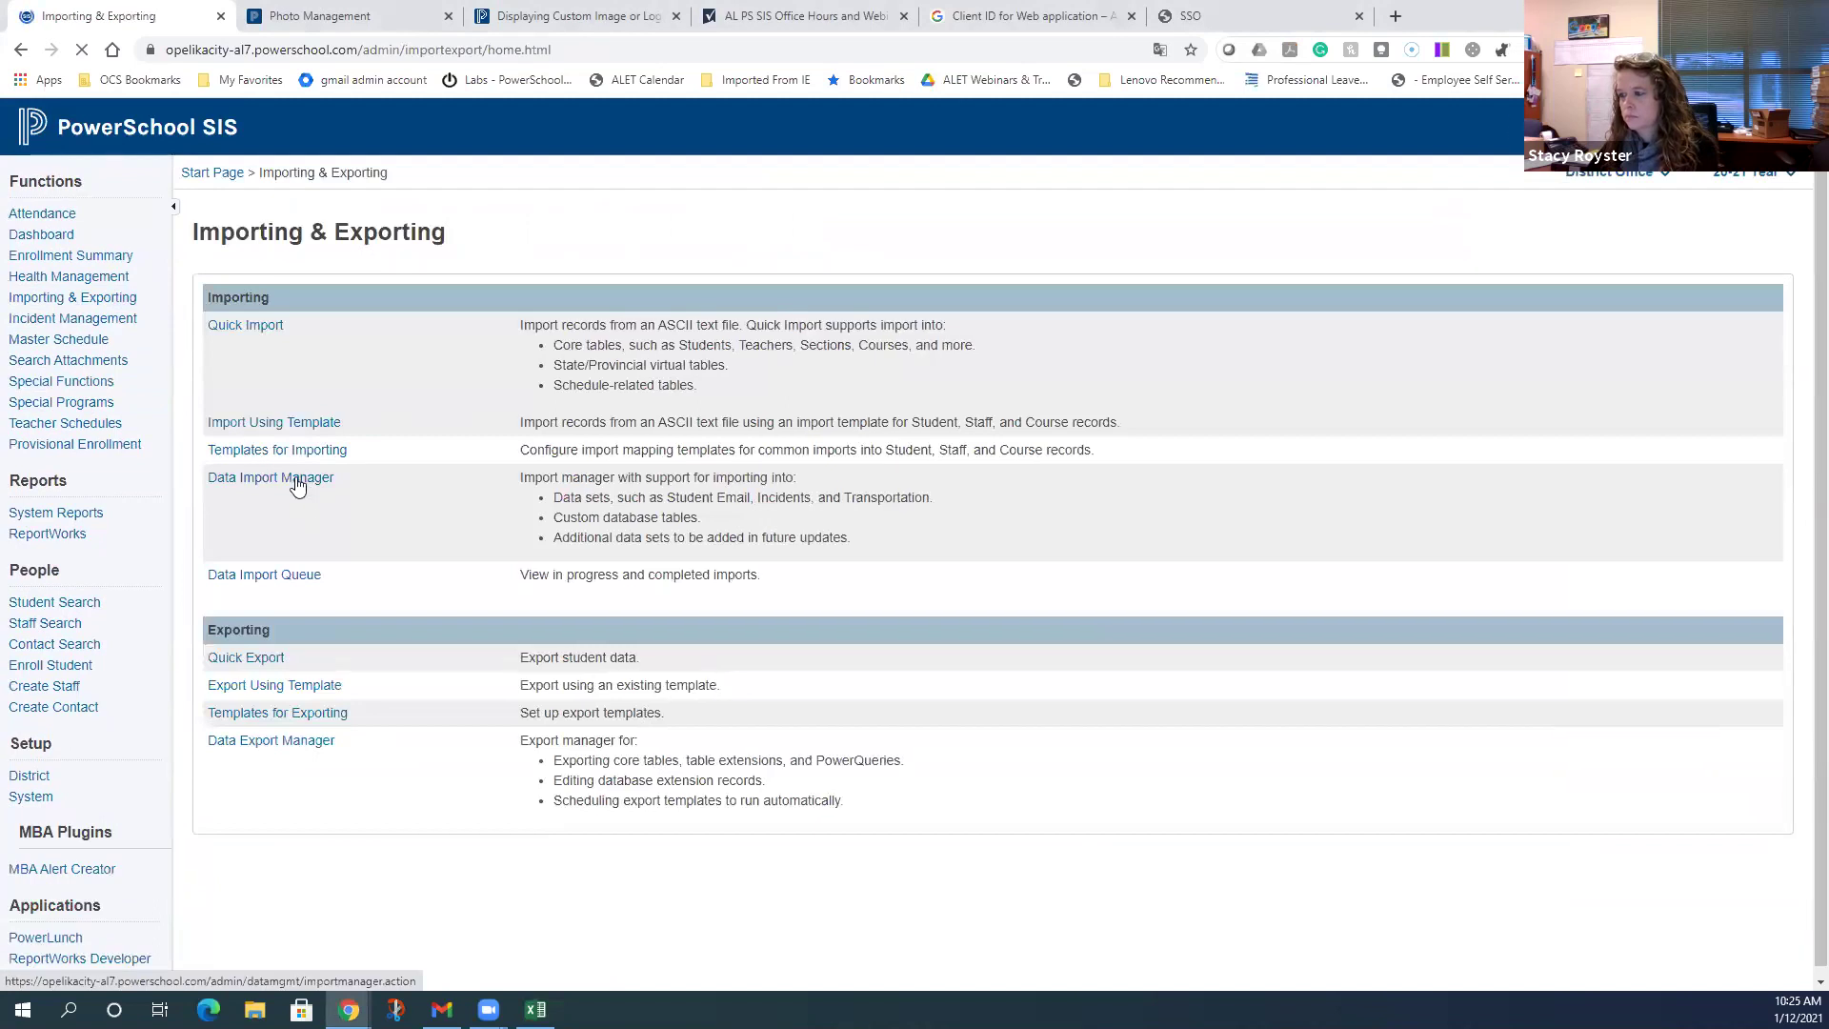
click(296, 481)
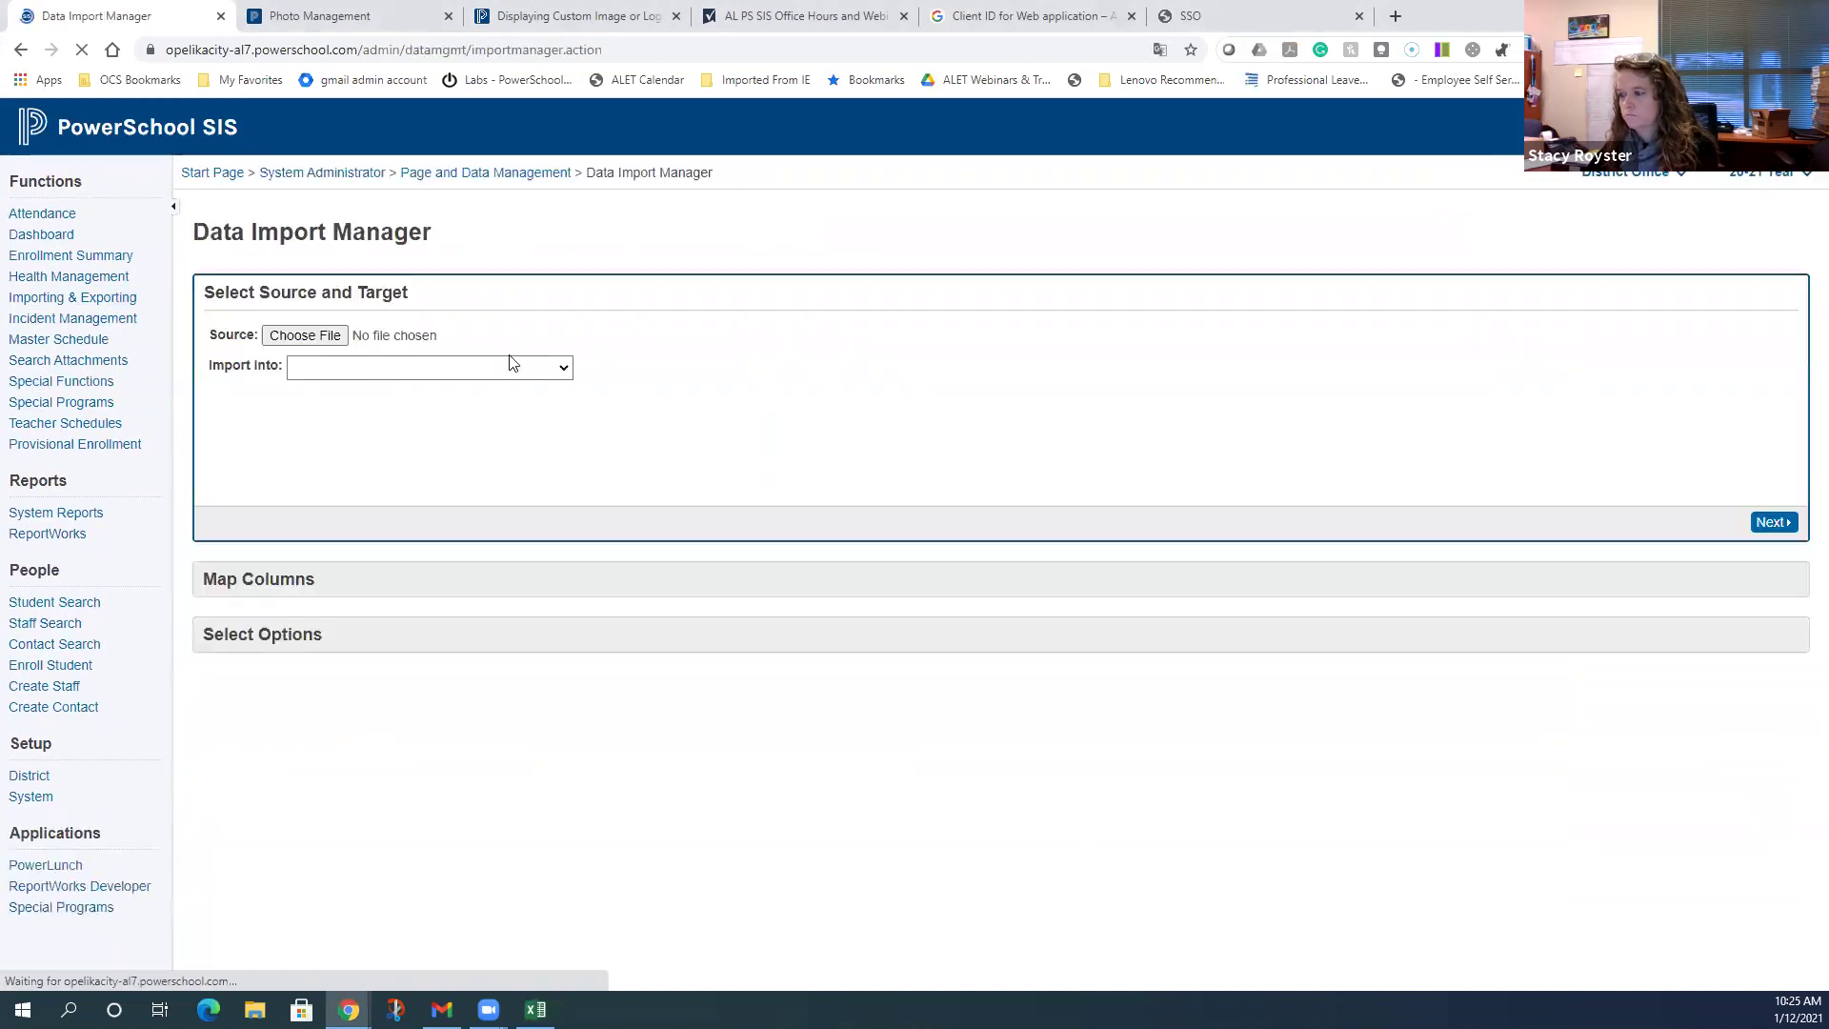
click(296, 336)
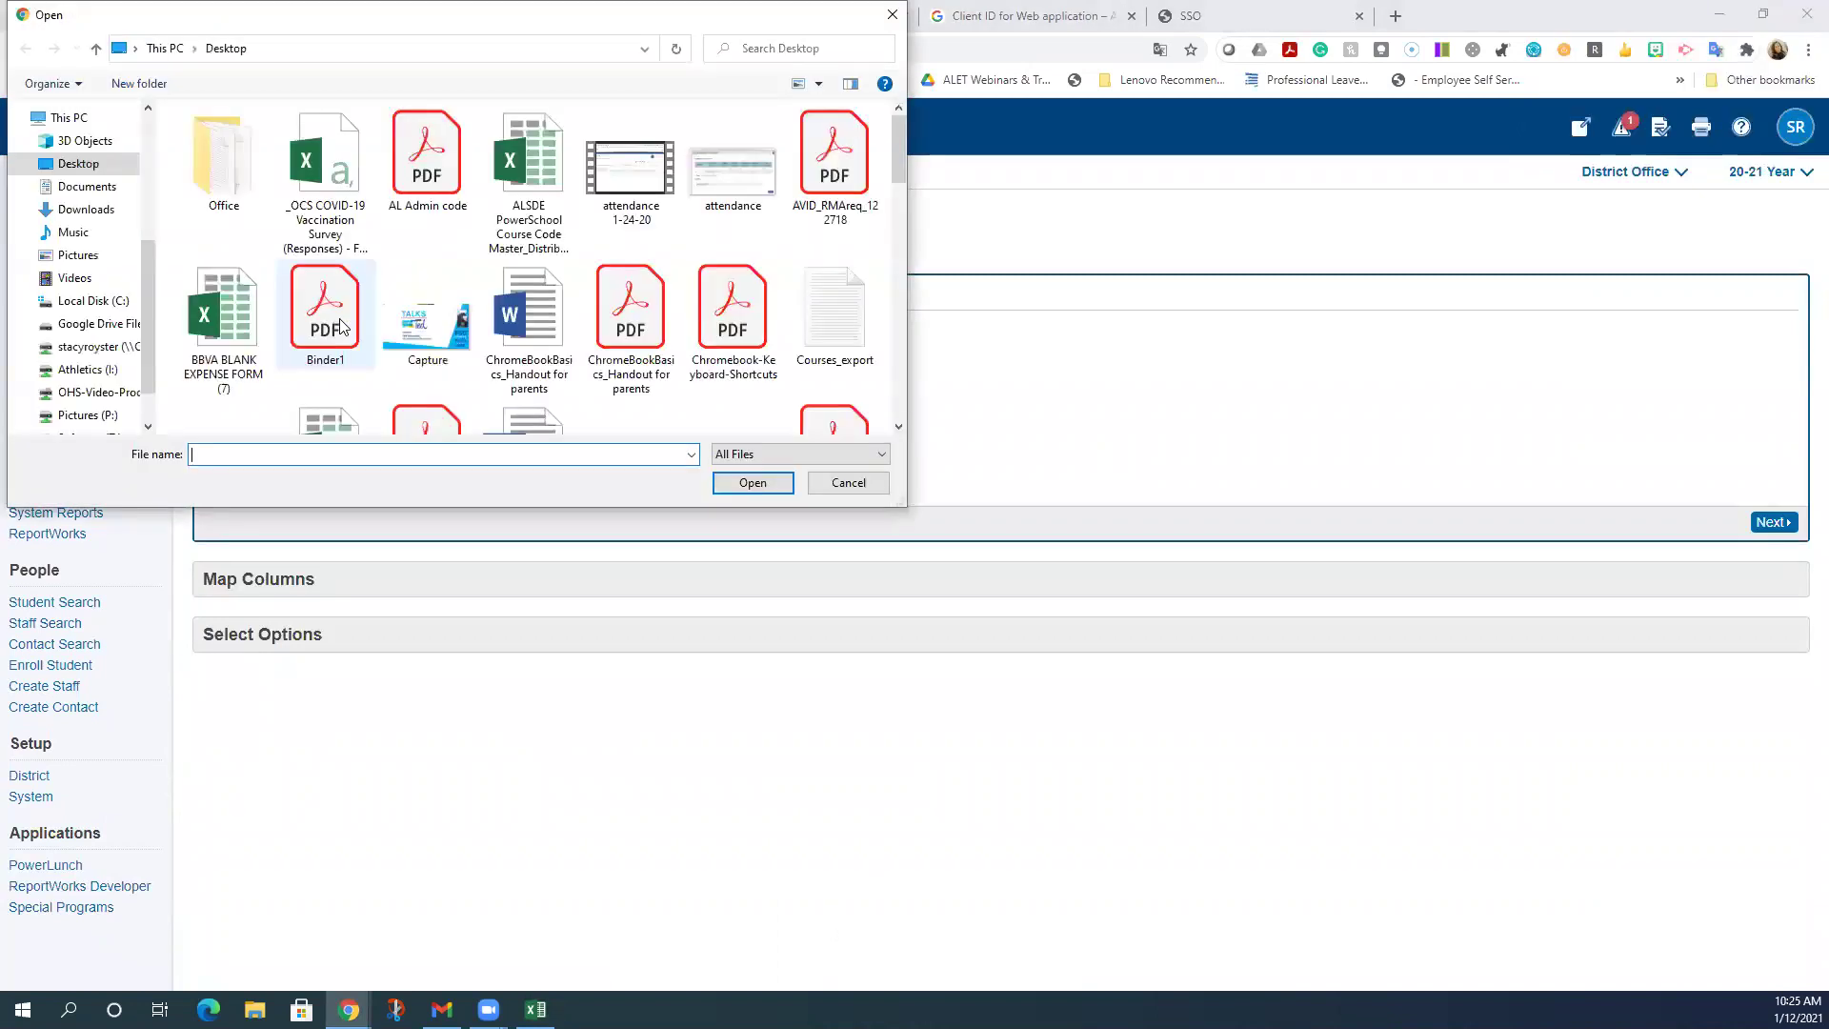
drag(899, 145, 905, 424)
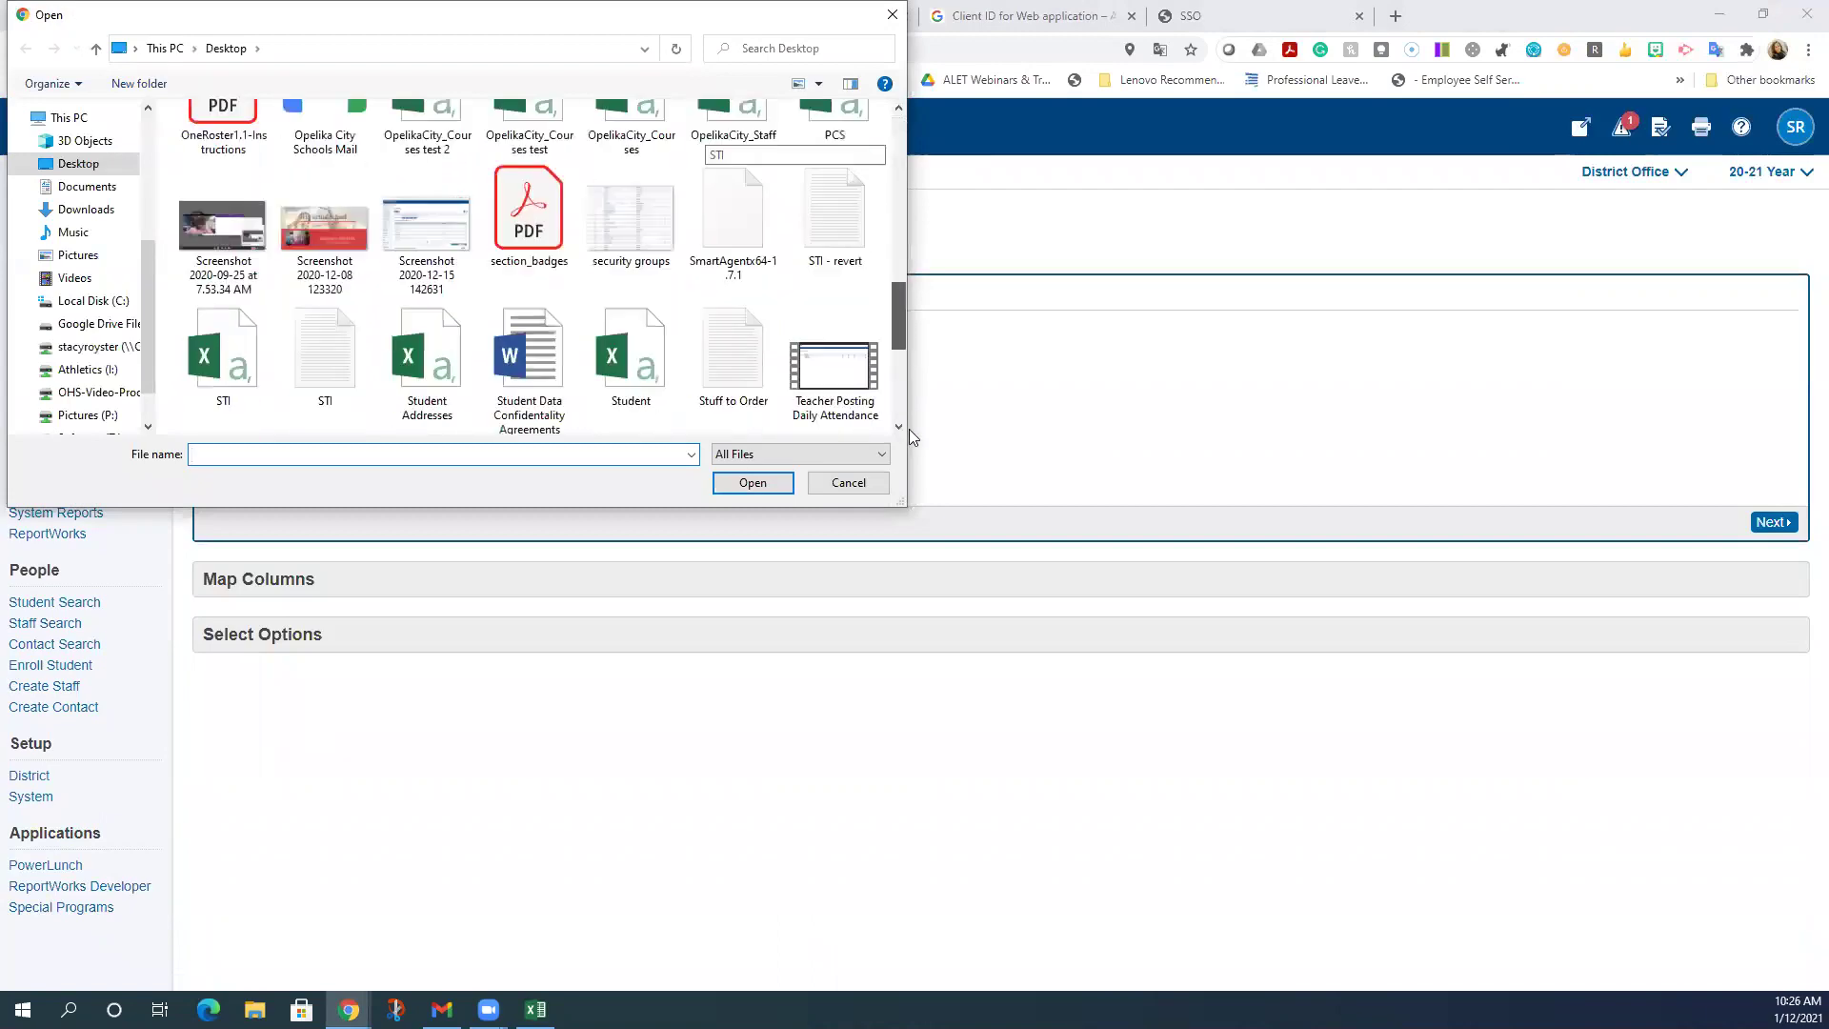
click(527, 246)
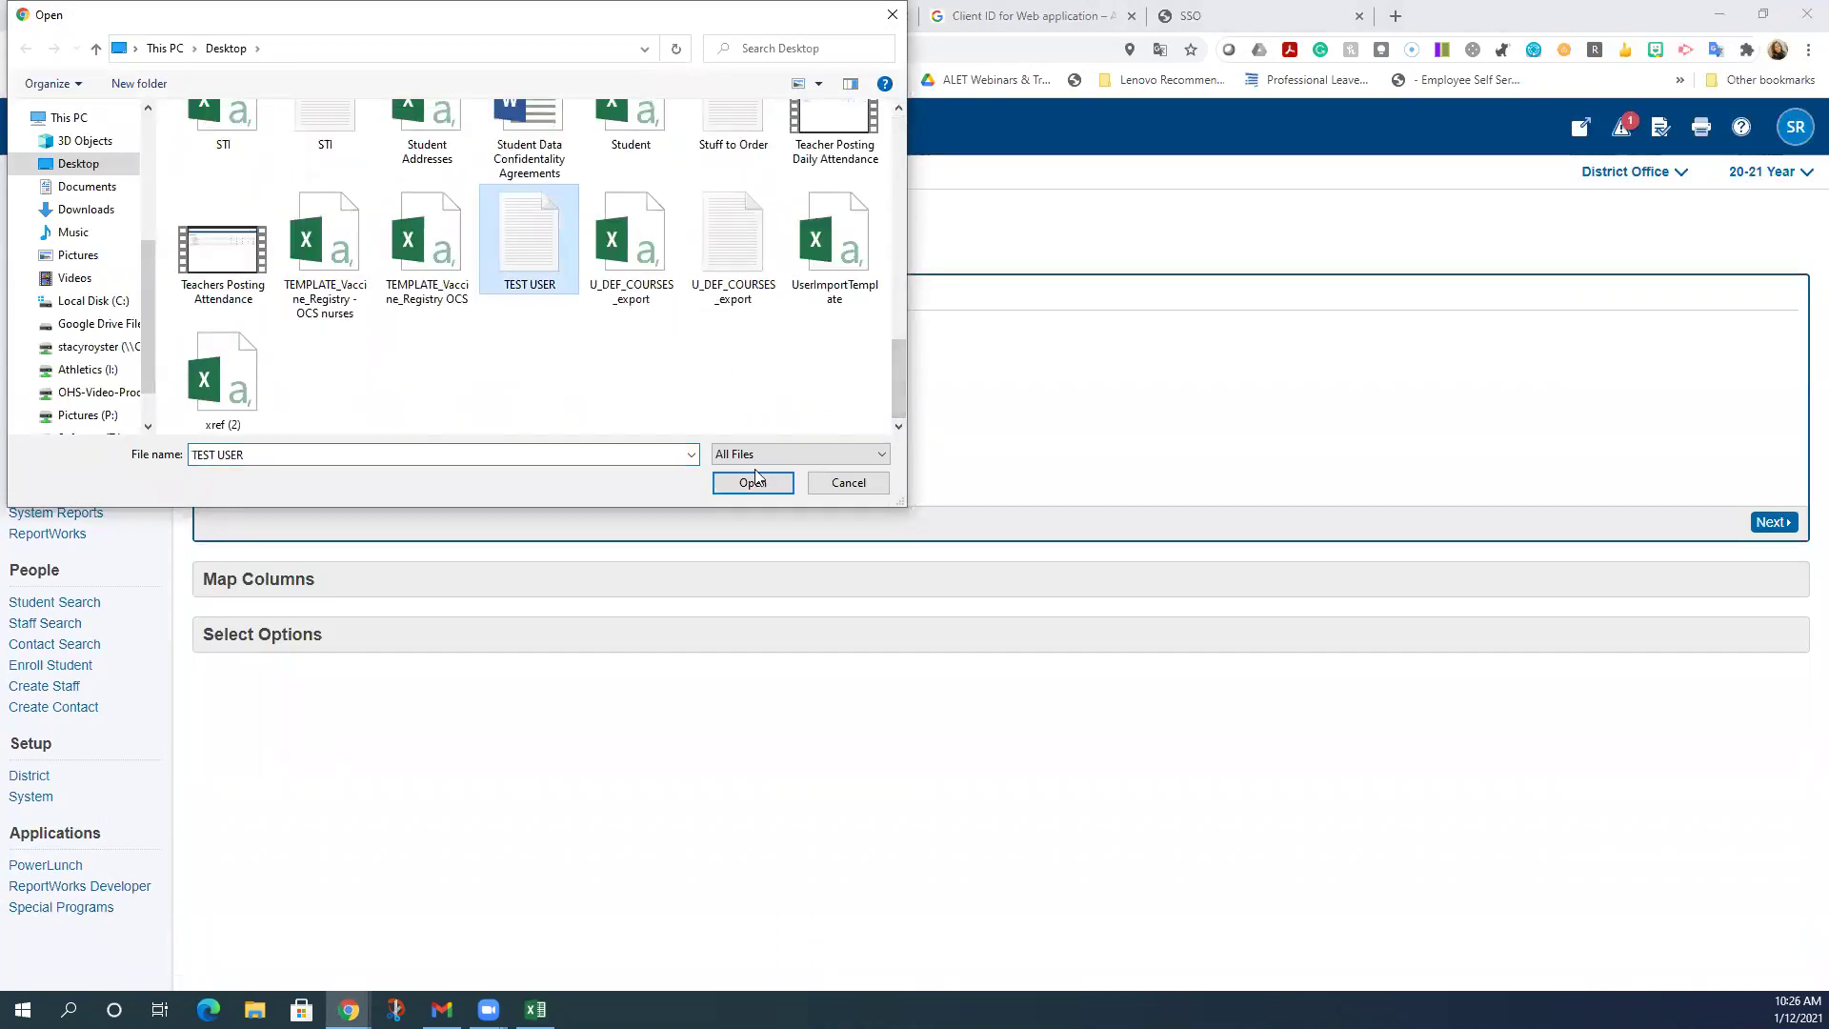
click(752, 482)
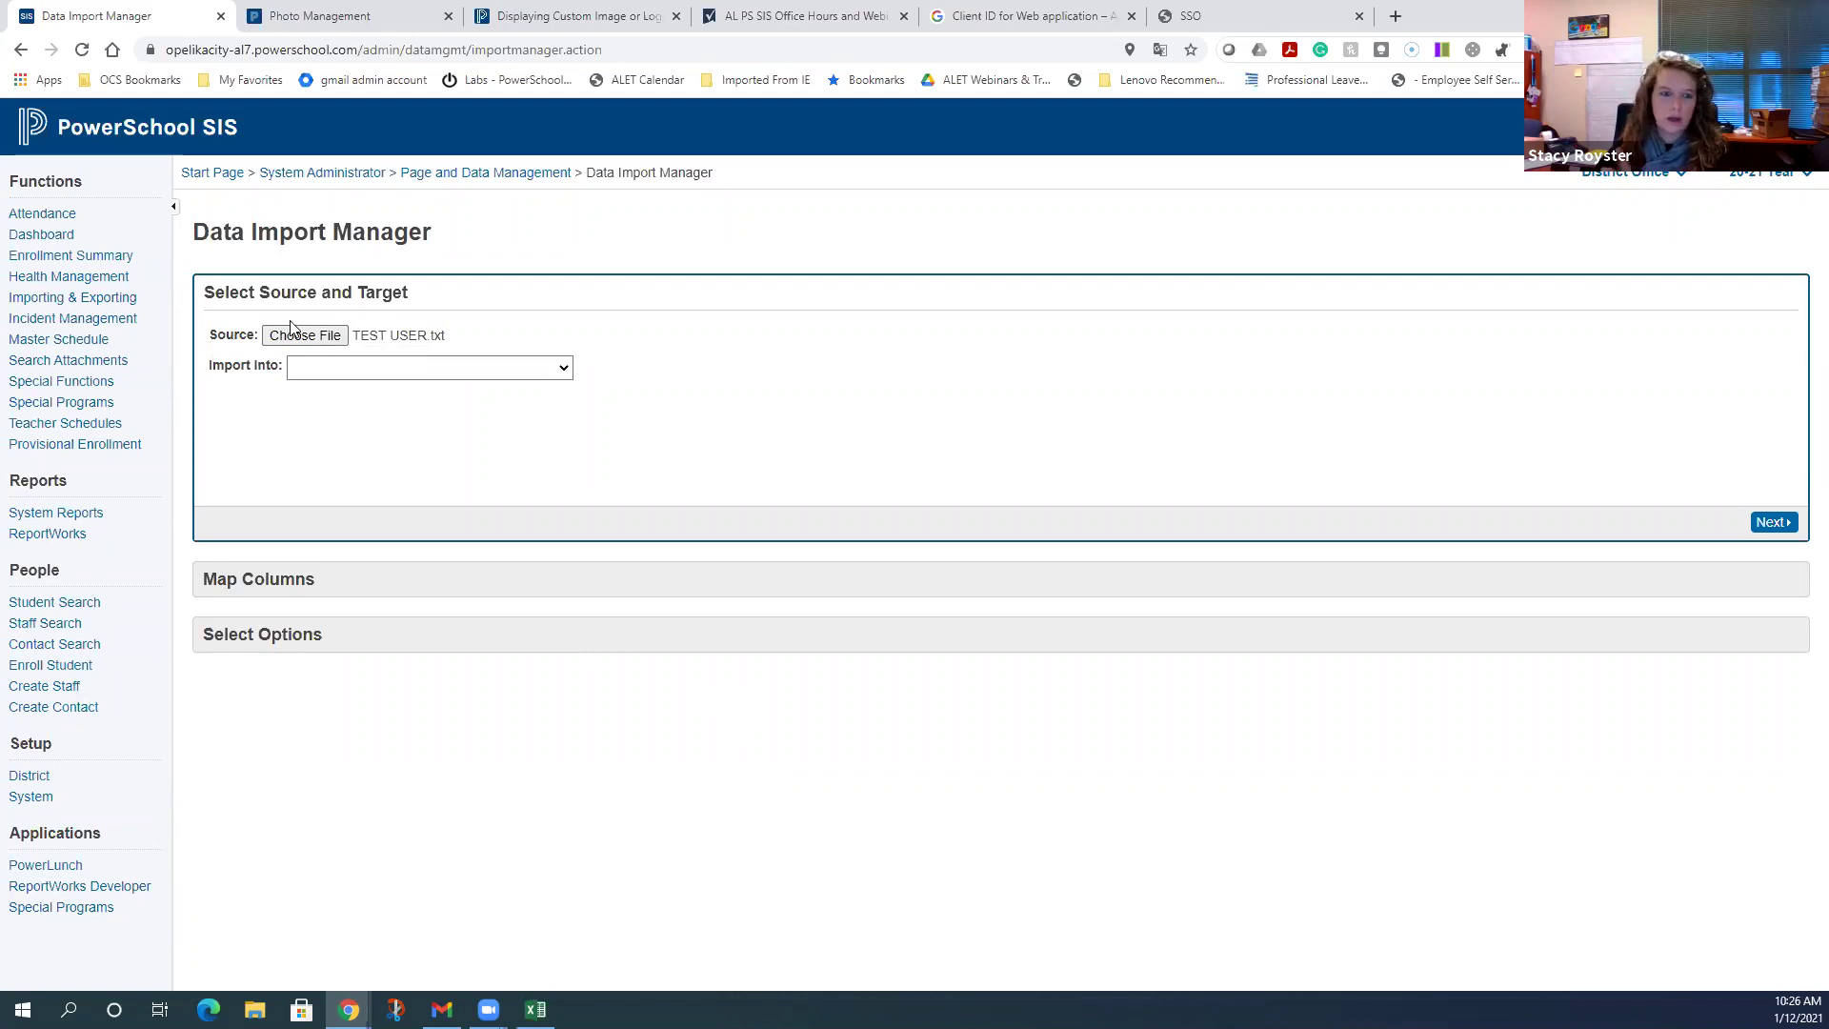
- Set the import target to SSO User Mapping, keeping Windows ANSI, and continue to mapping
click(335, 366)
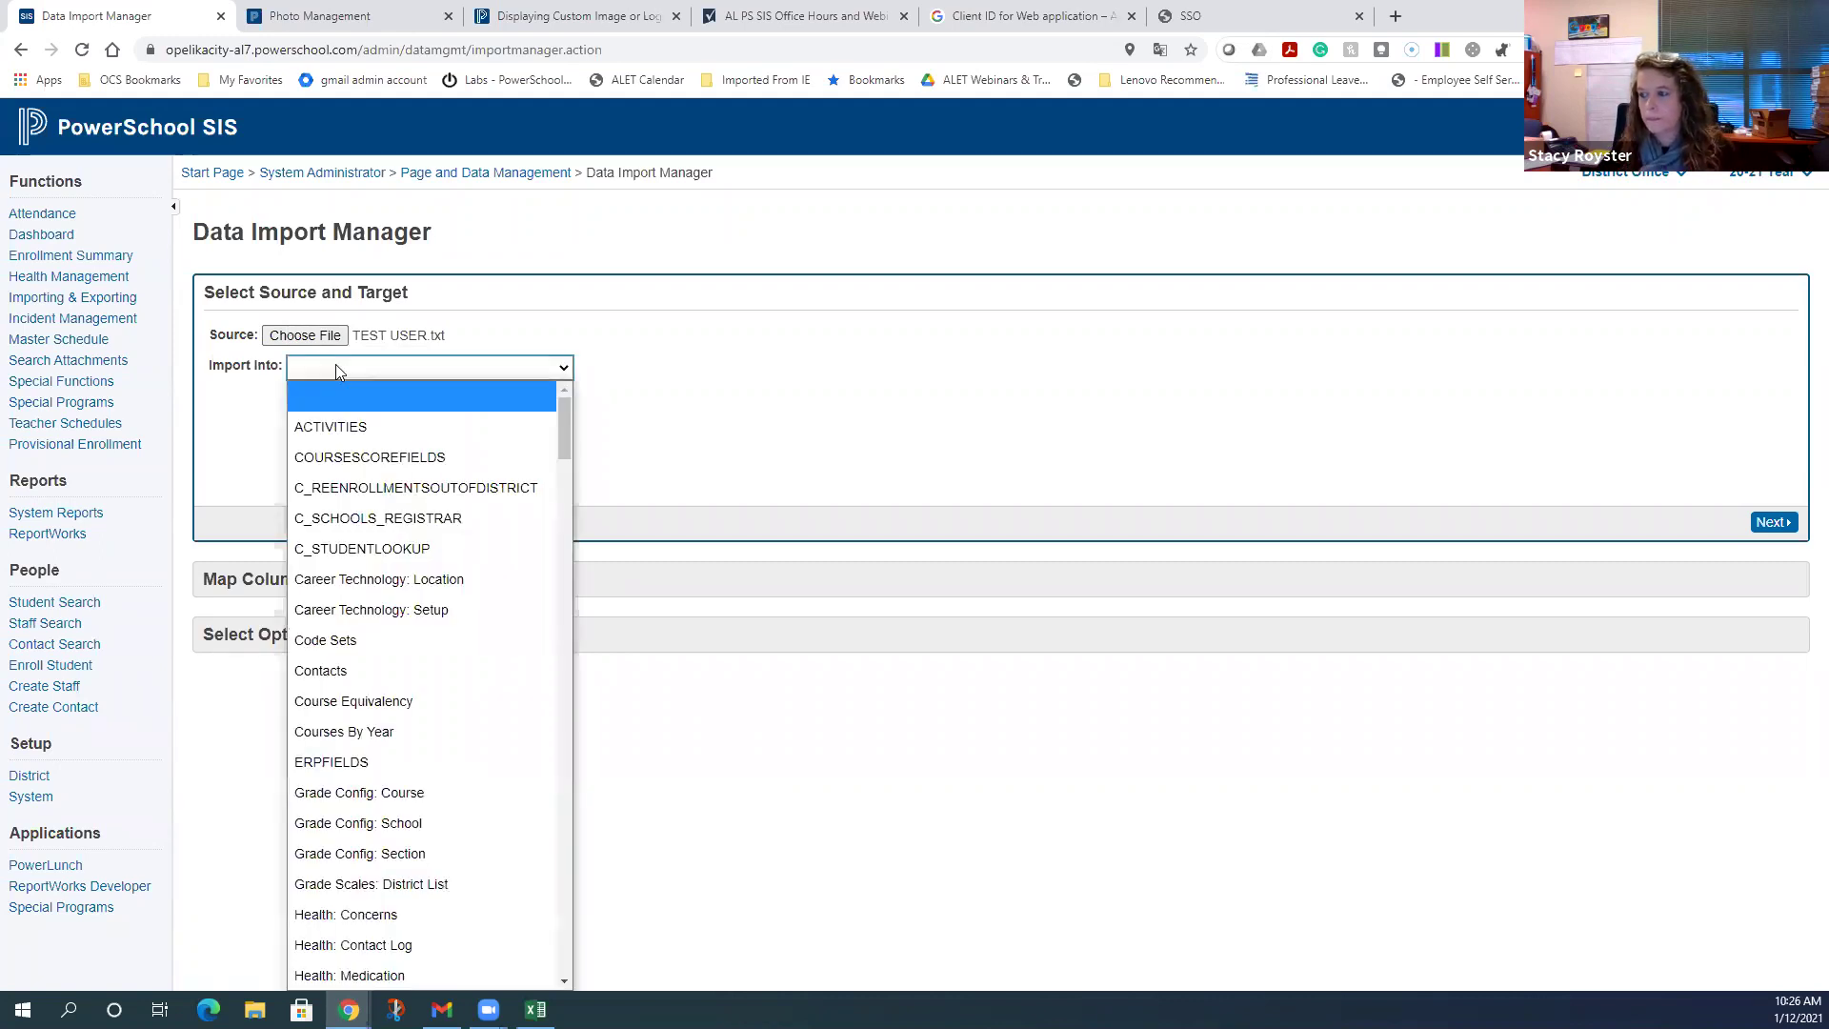
scroll(378, 555, down, 6)
click(398, 668)
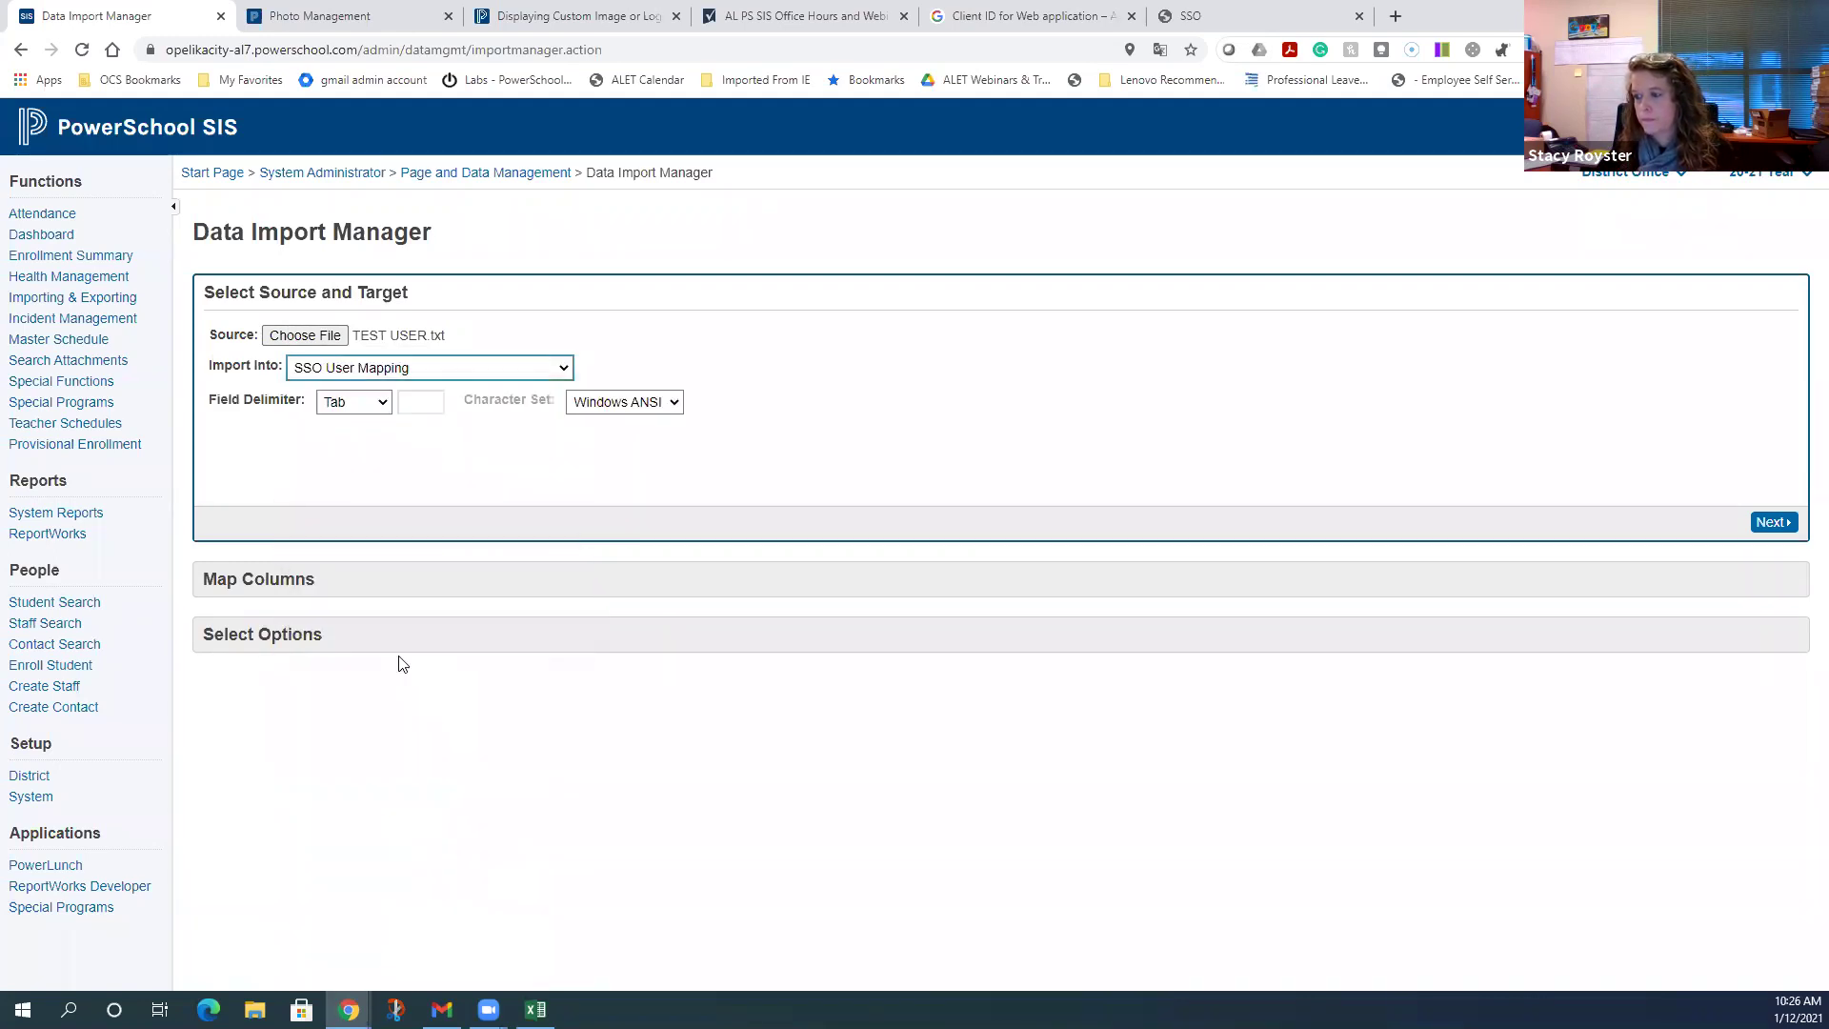
click(677, 404)
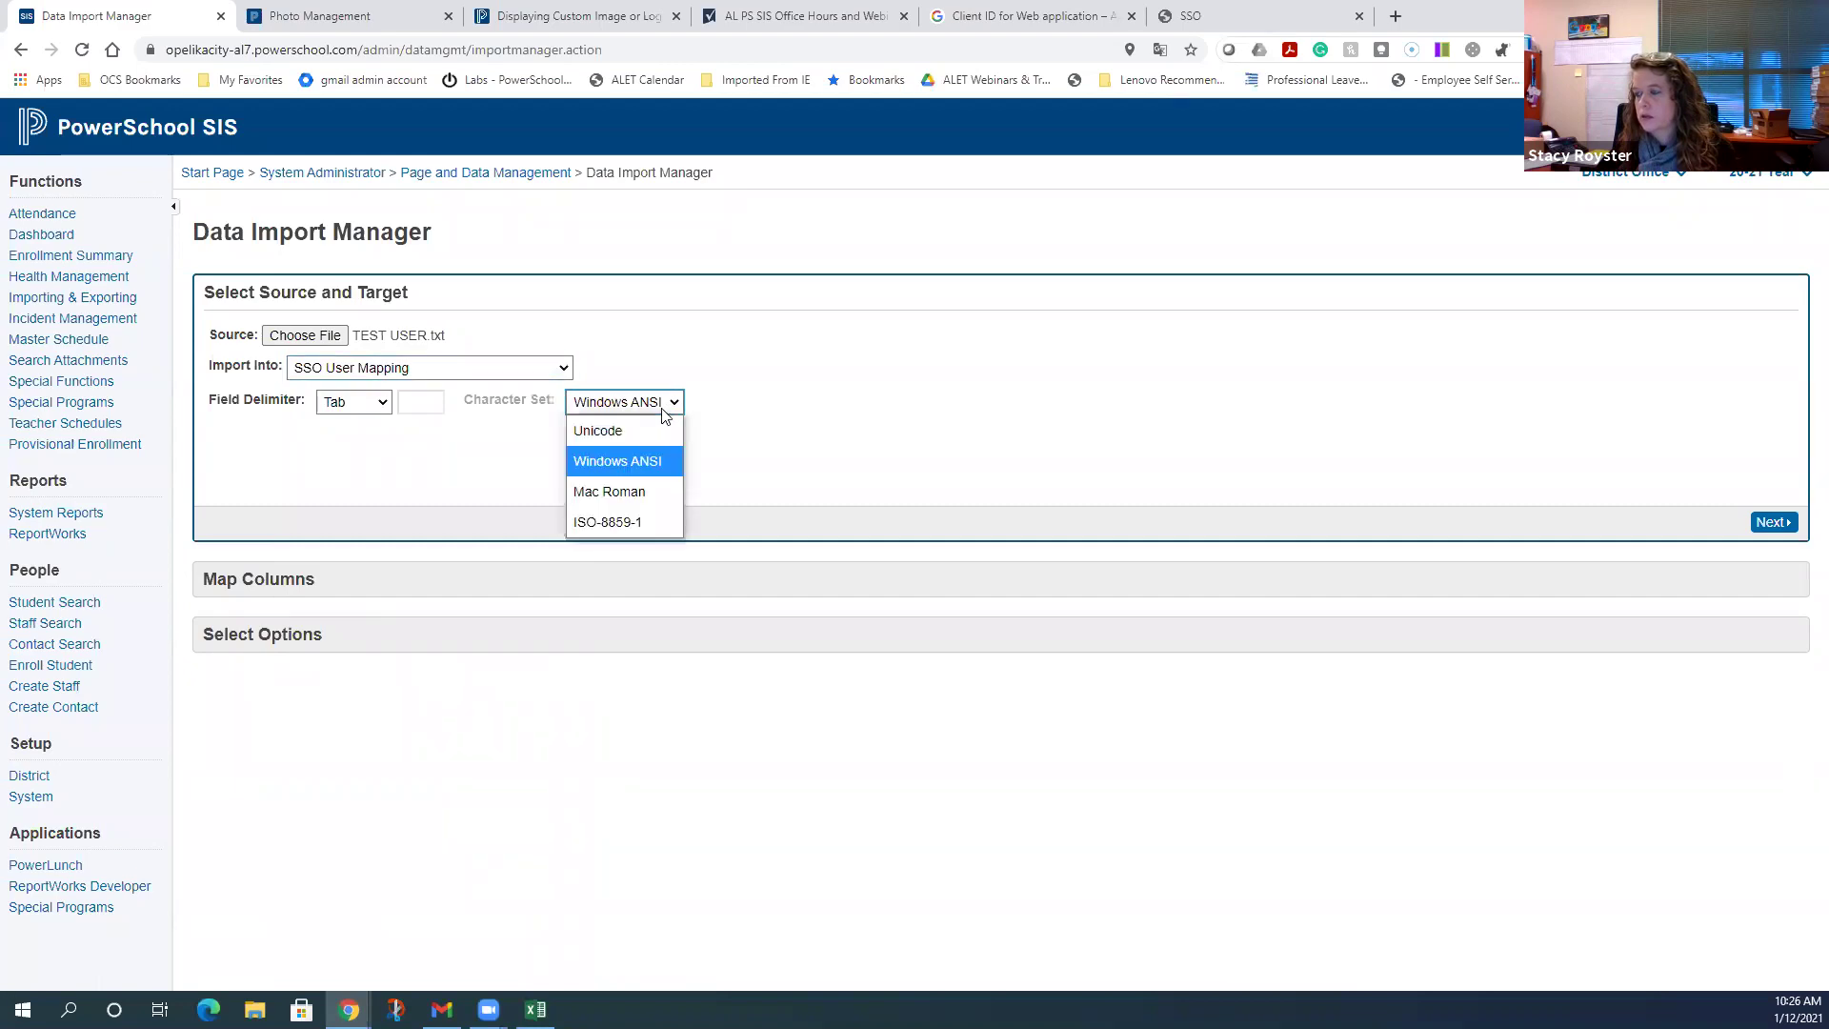
click(619, 462)
click(1772, 522)
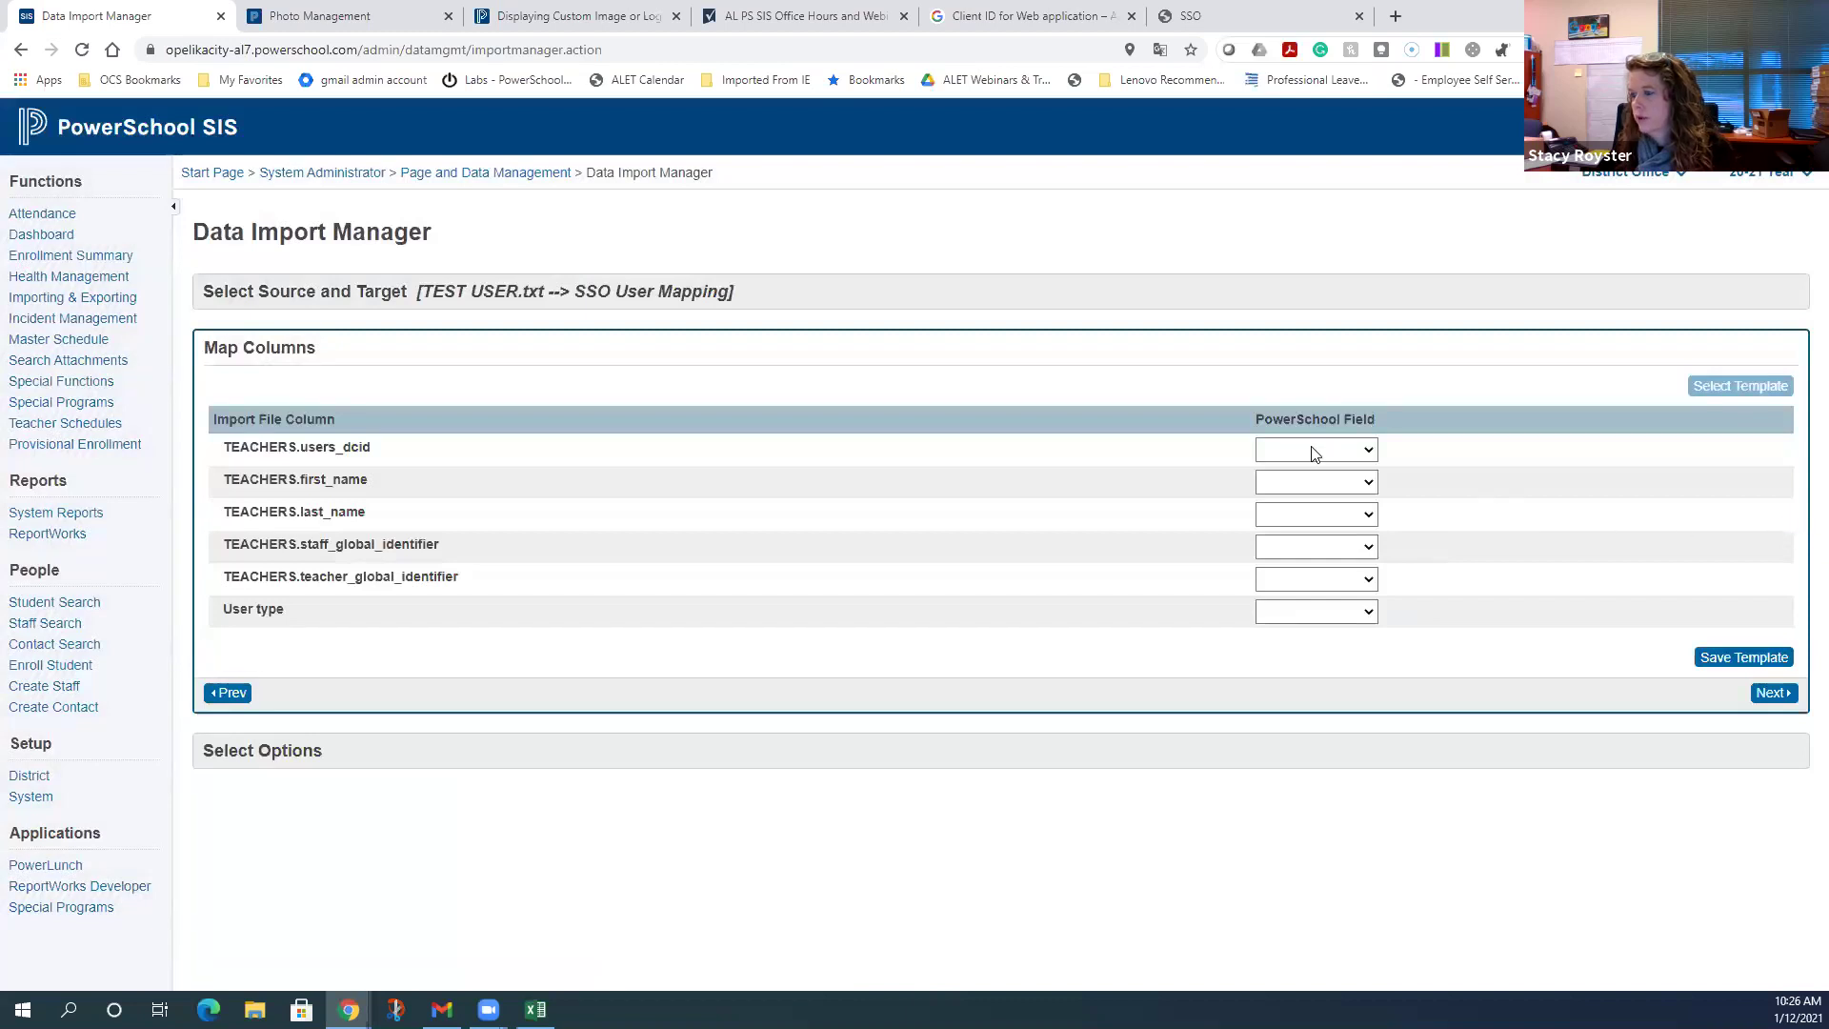
- Map columns to User DCID, Global Identifier and SSO User Type, then run the import
click(1302, 449)
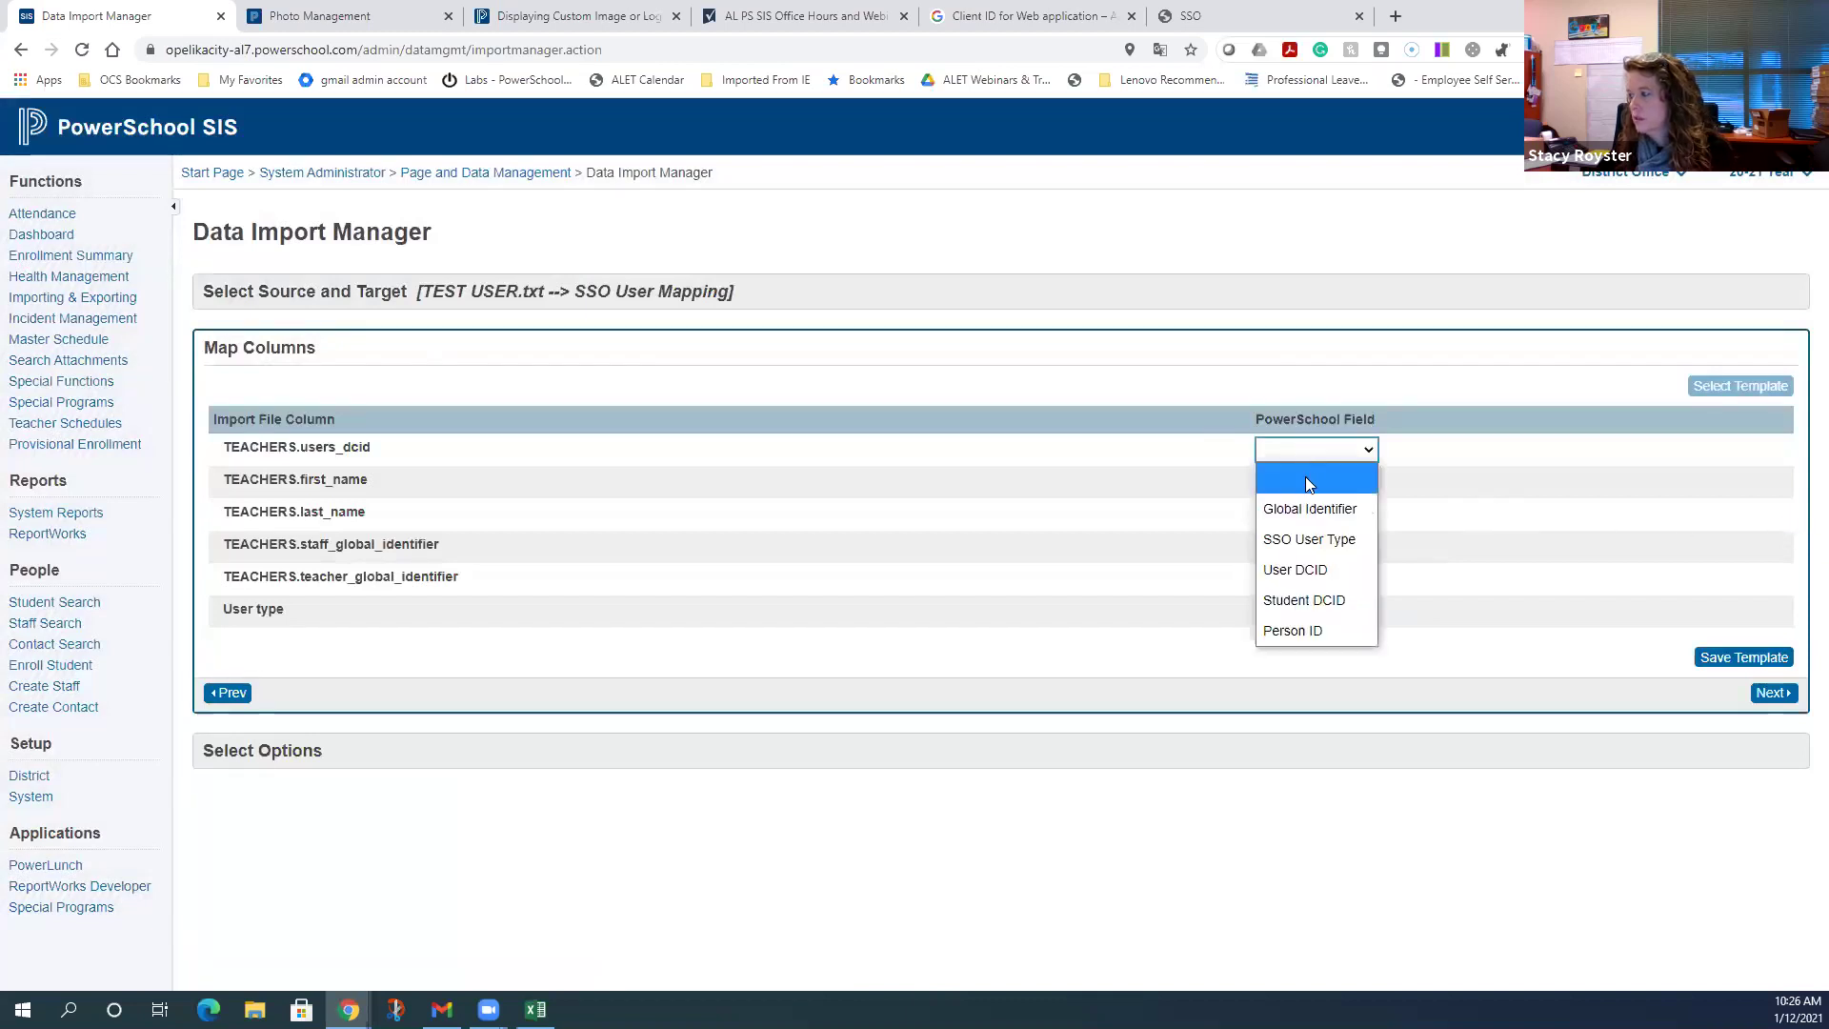
click(1303, 569)
click(1295, 551)
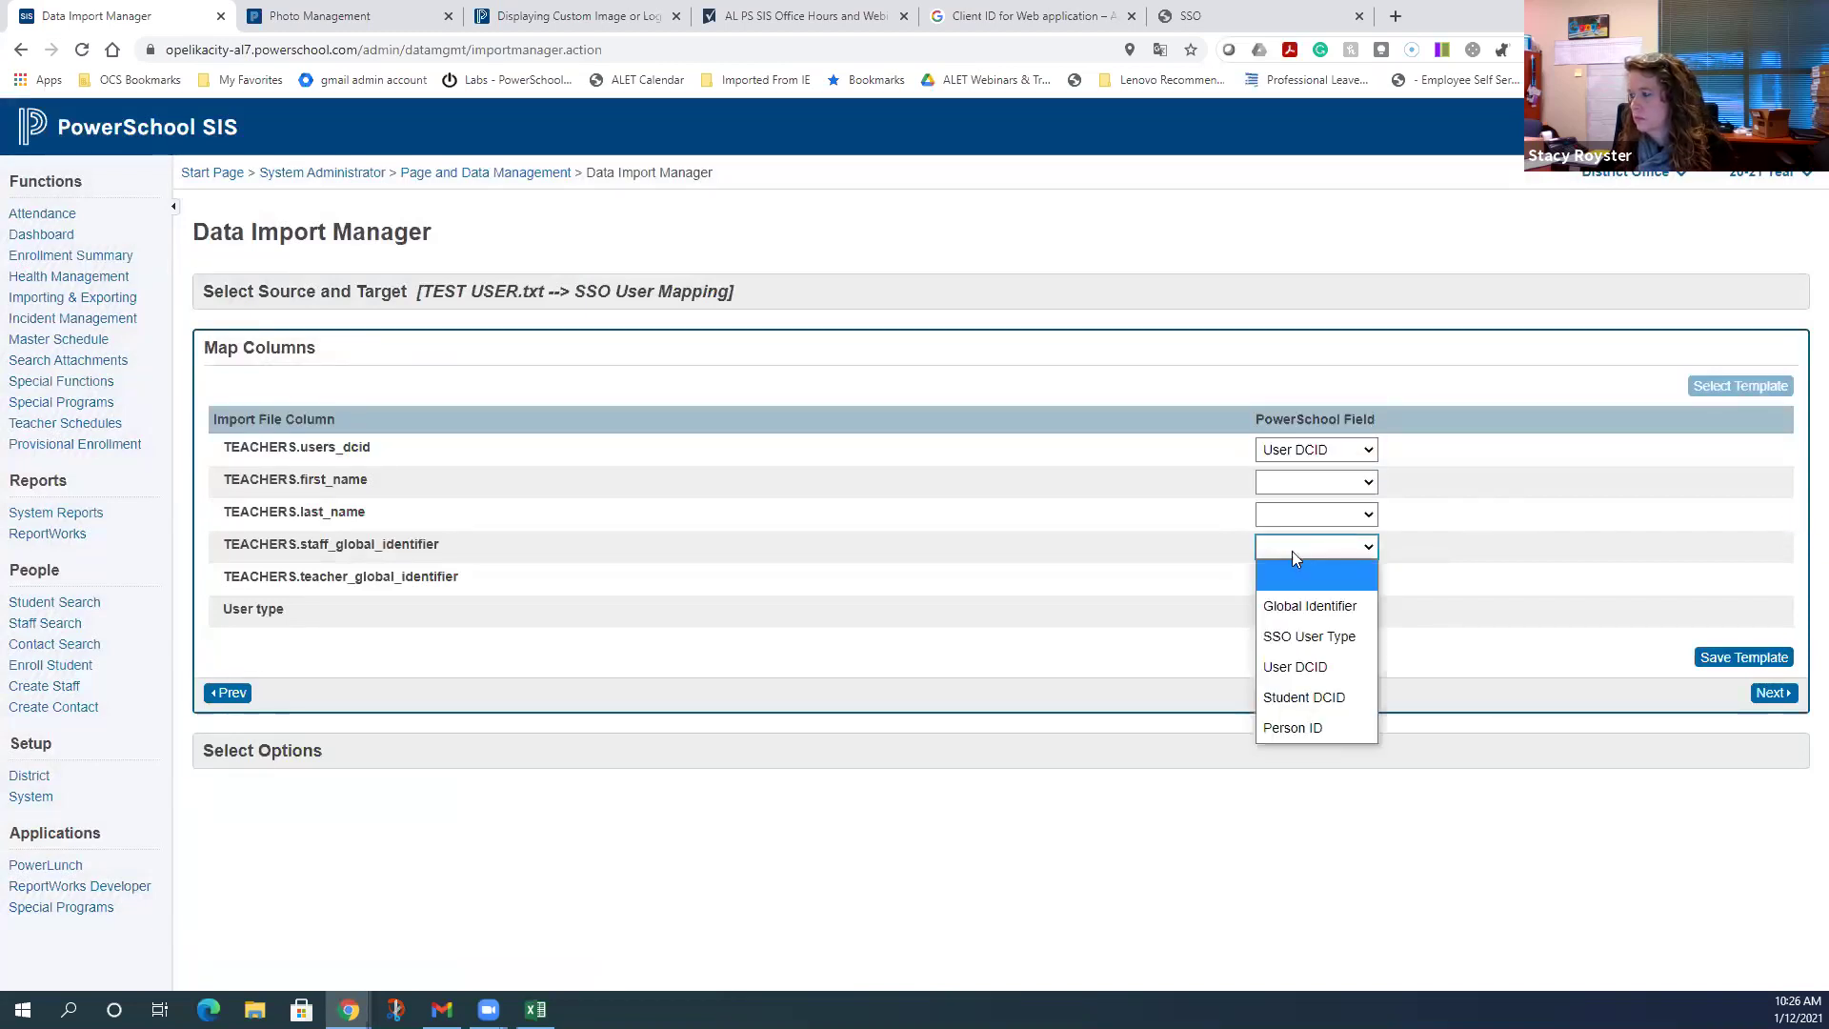
click(1295, 614)
click(1297, 619)
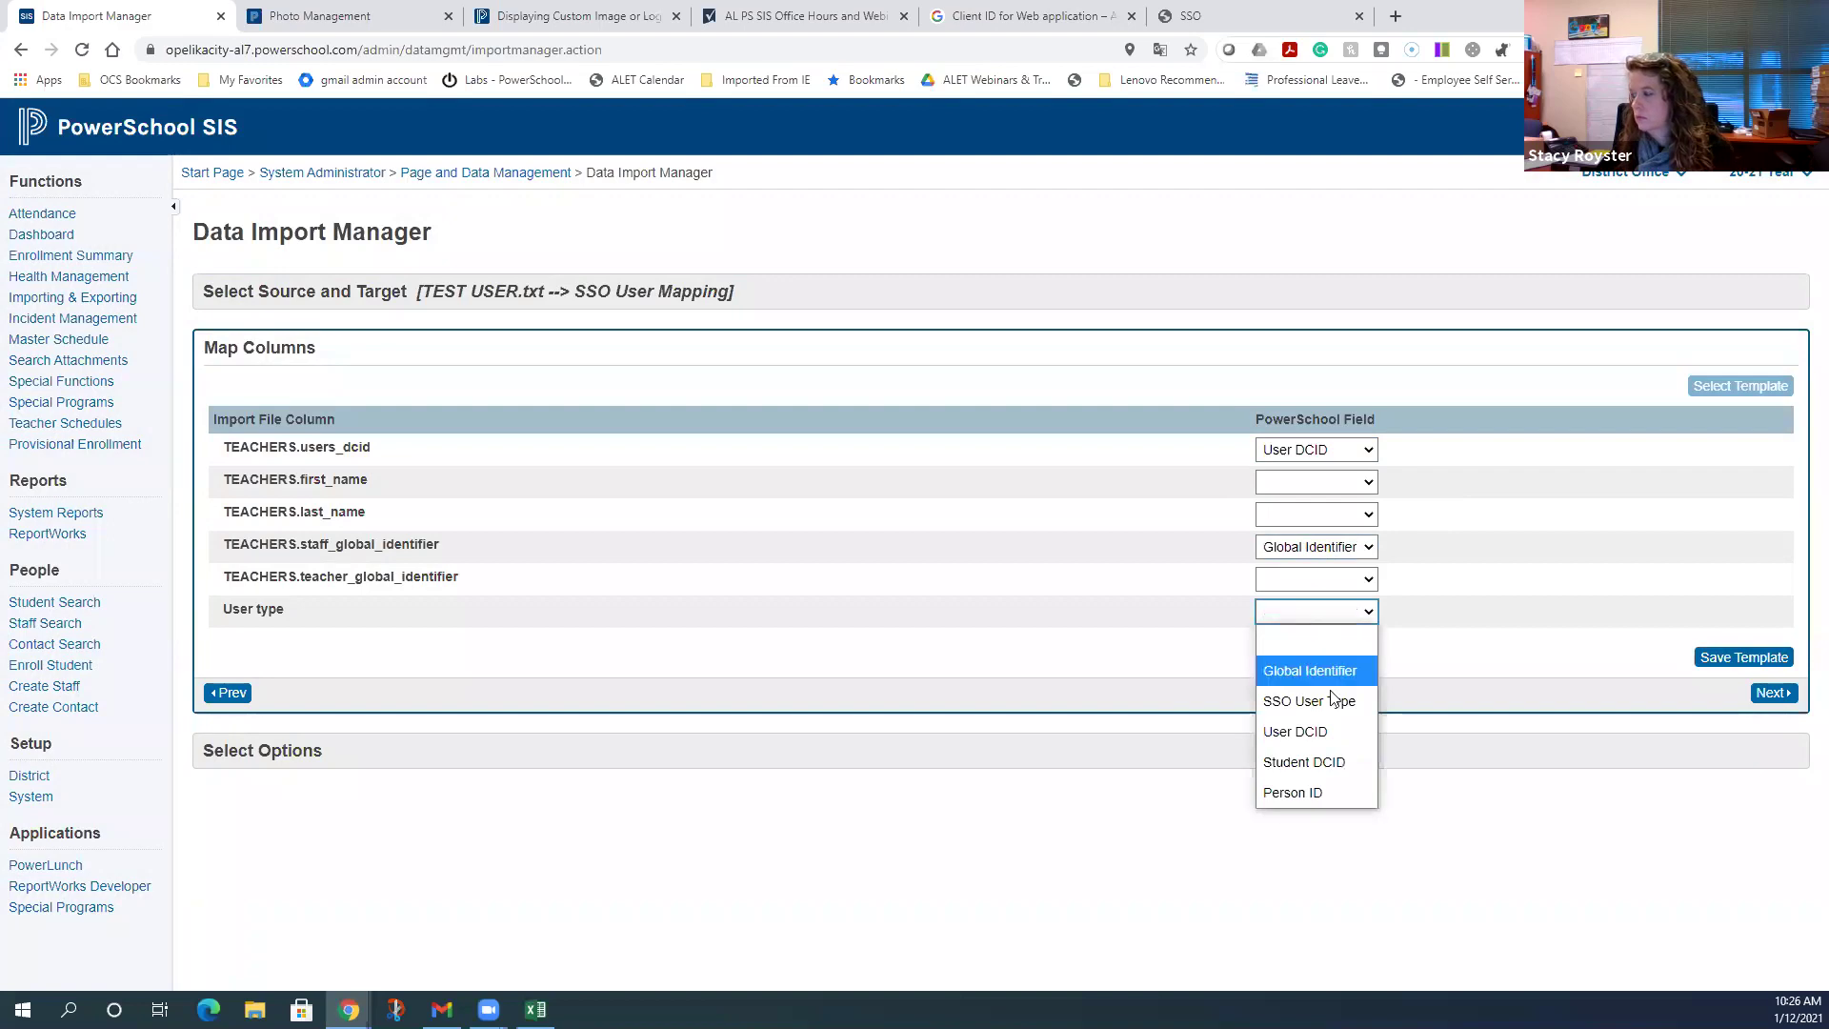
click(1334, 699)
click(1793, 690)
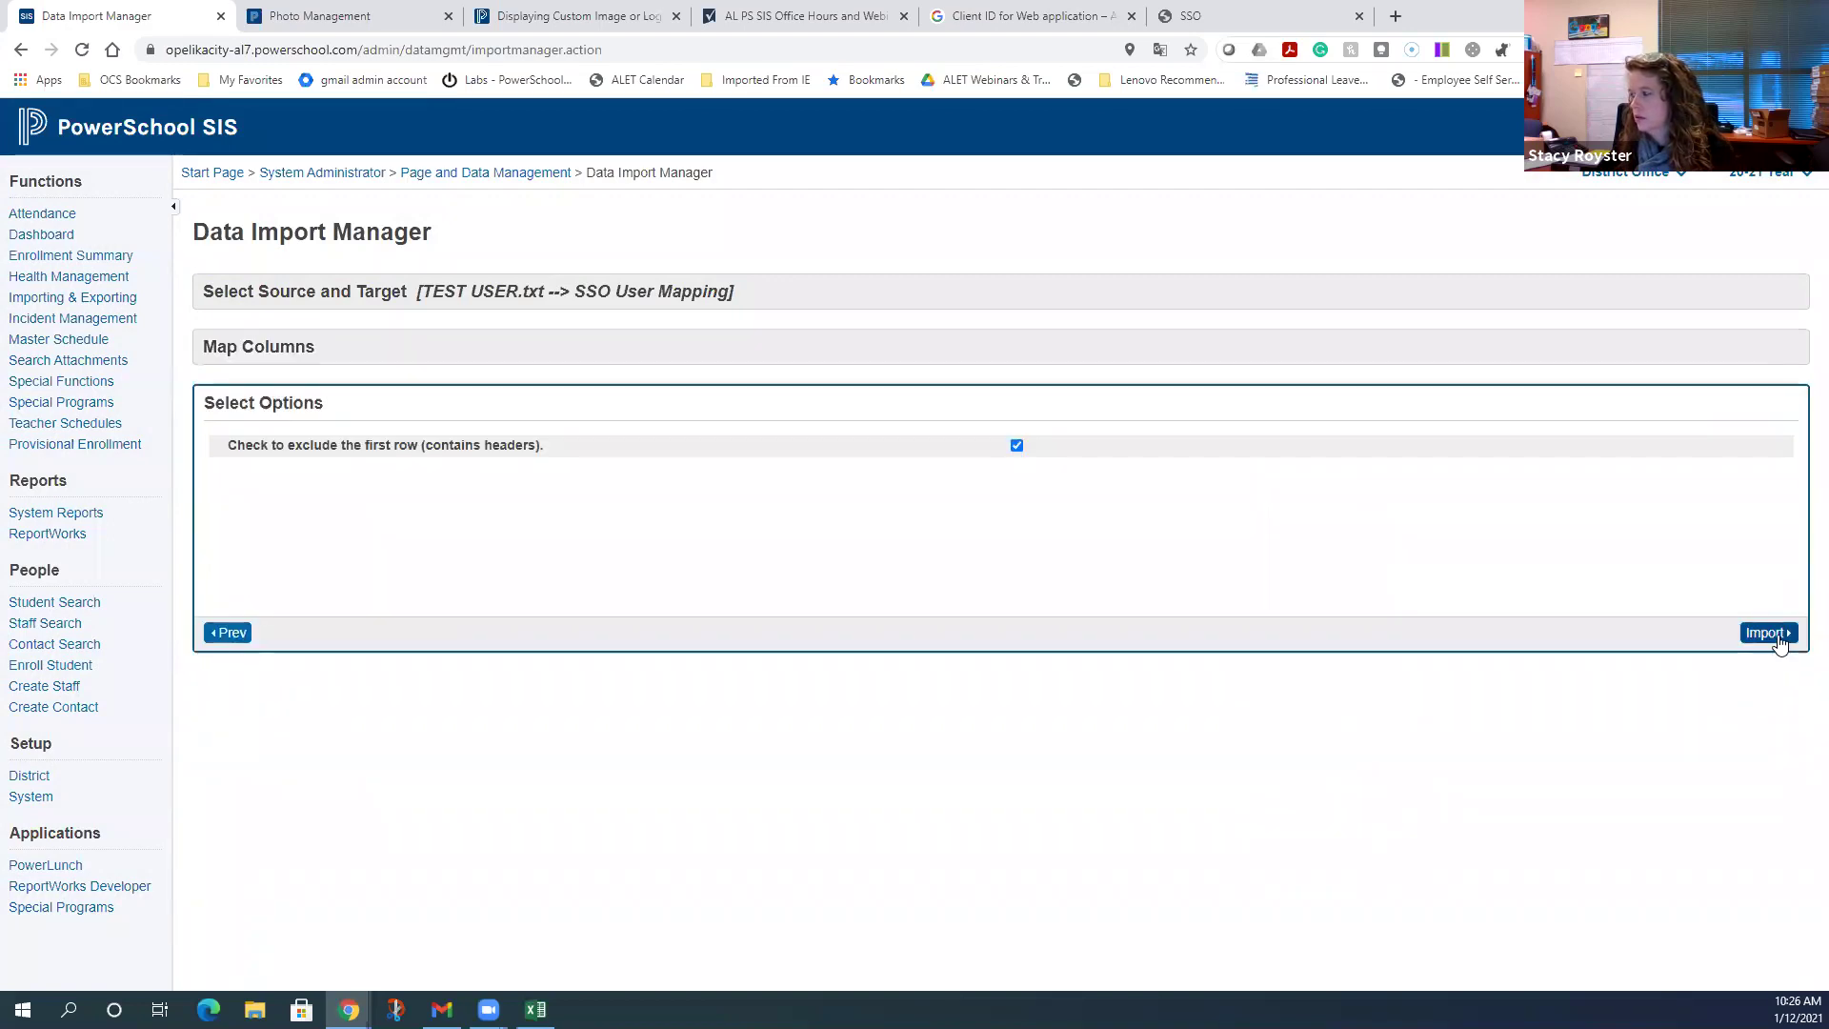
click(1769, 632)
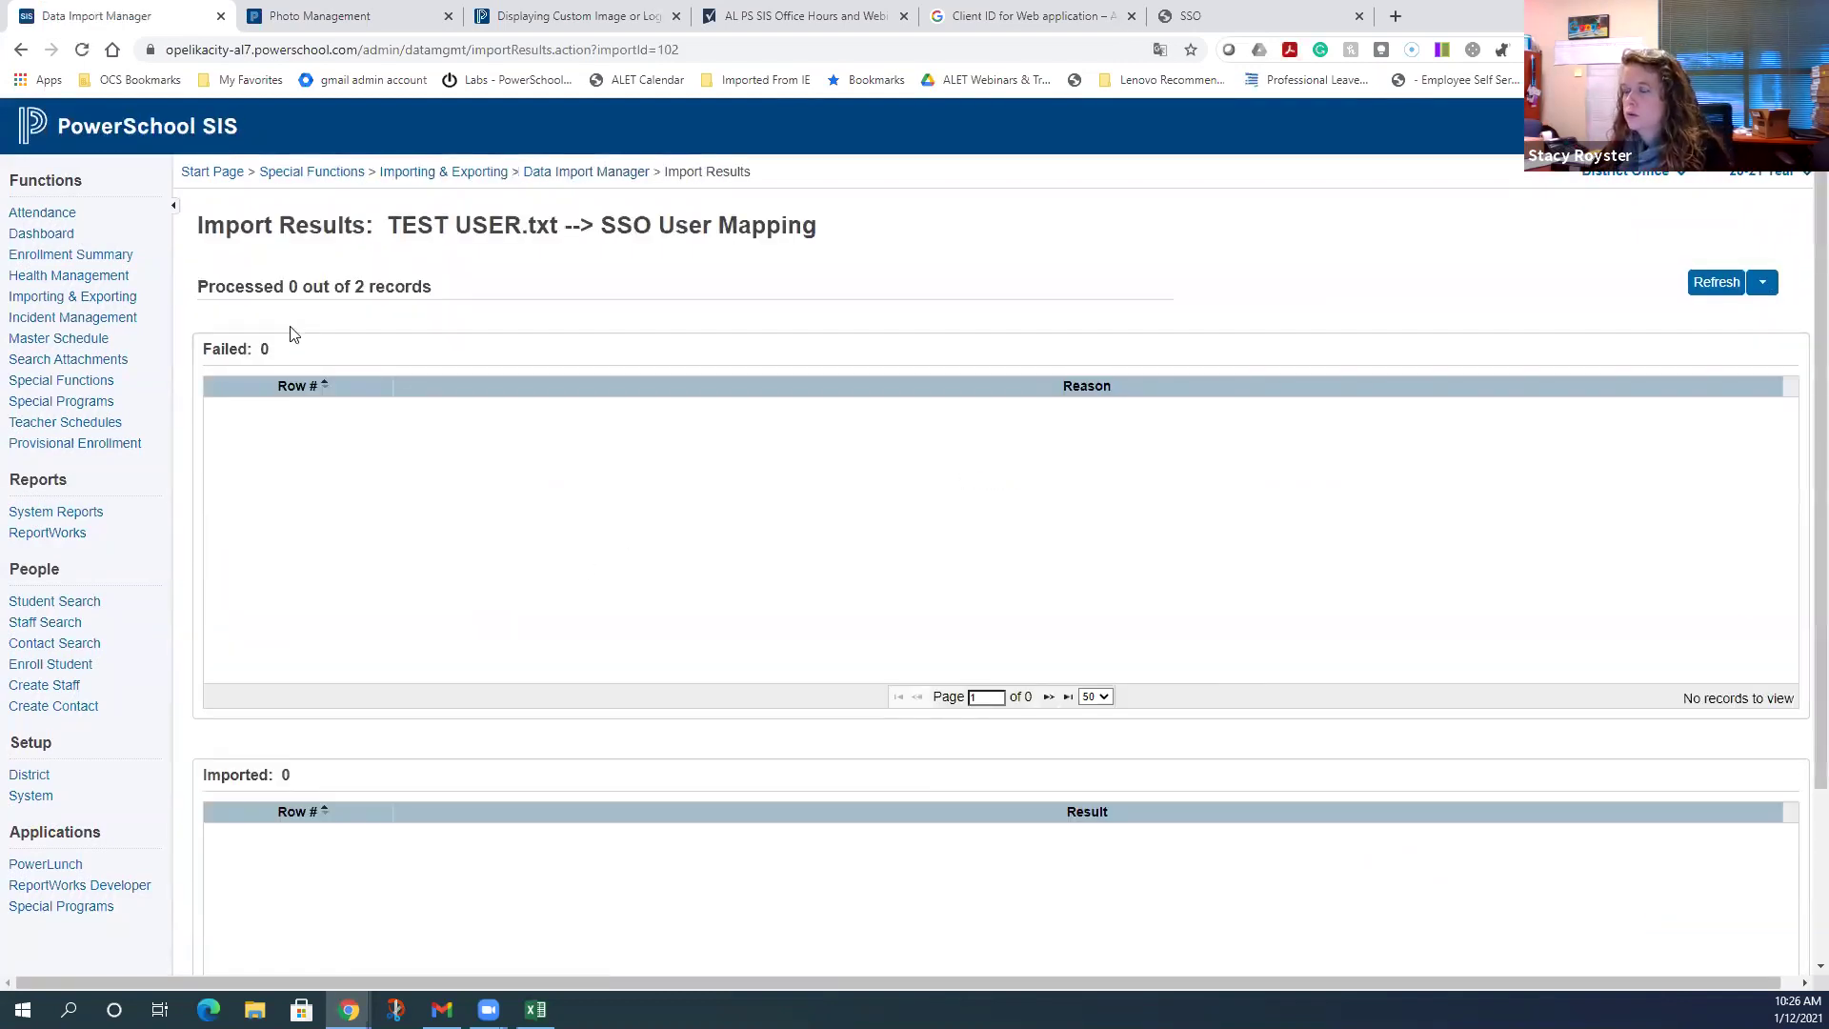
- Refresh the Import Results and review 2 records processed: one inserted, one skipped
click(1697, 284)
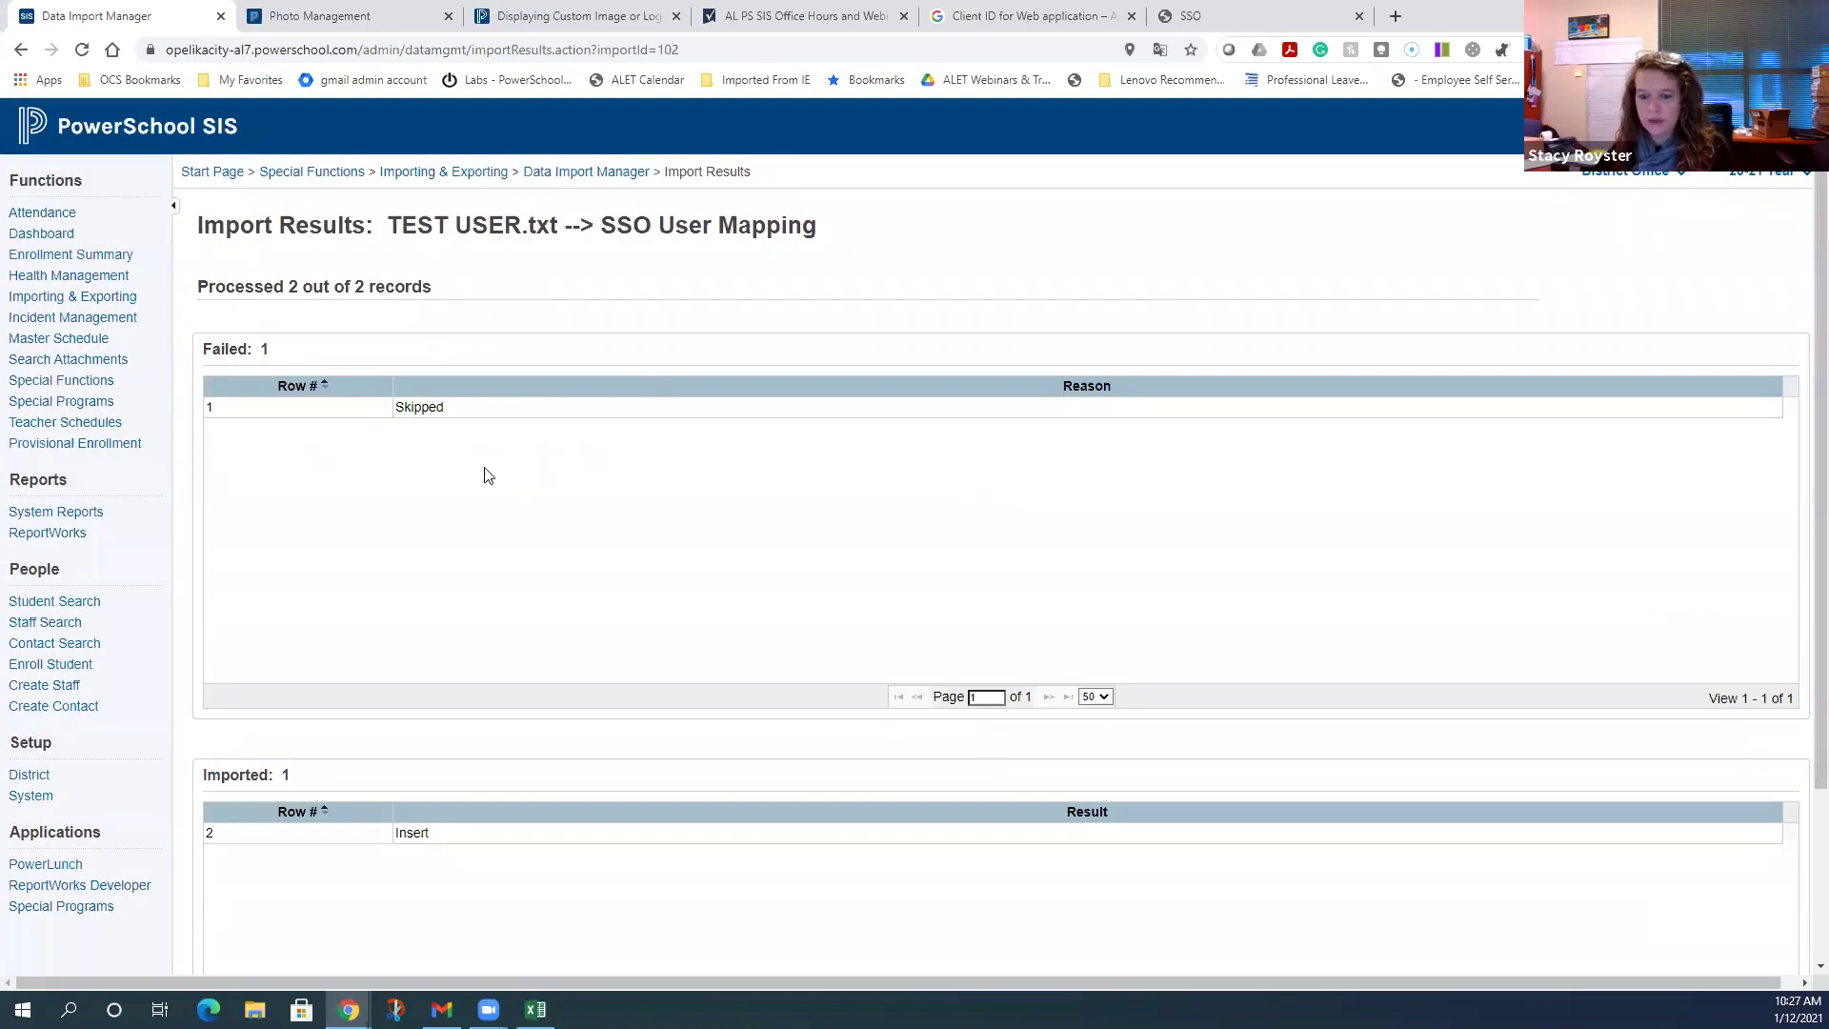
scroll(510, 506, down, 3)
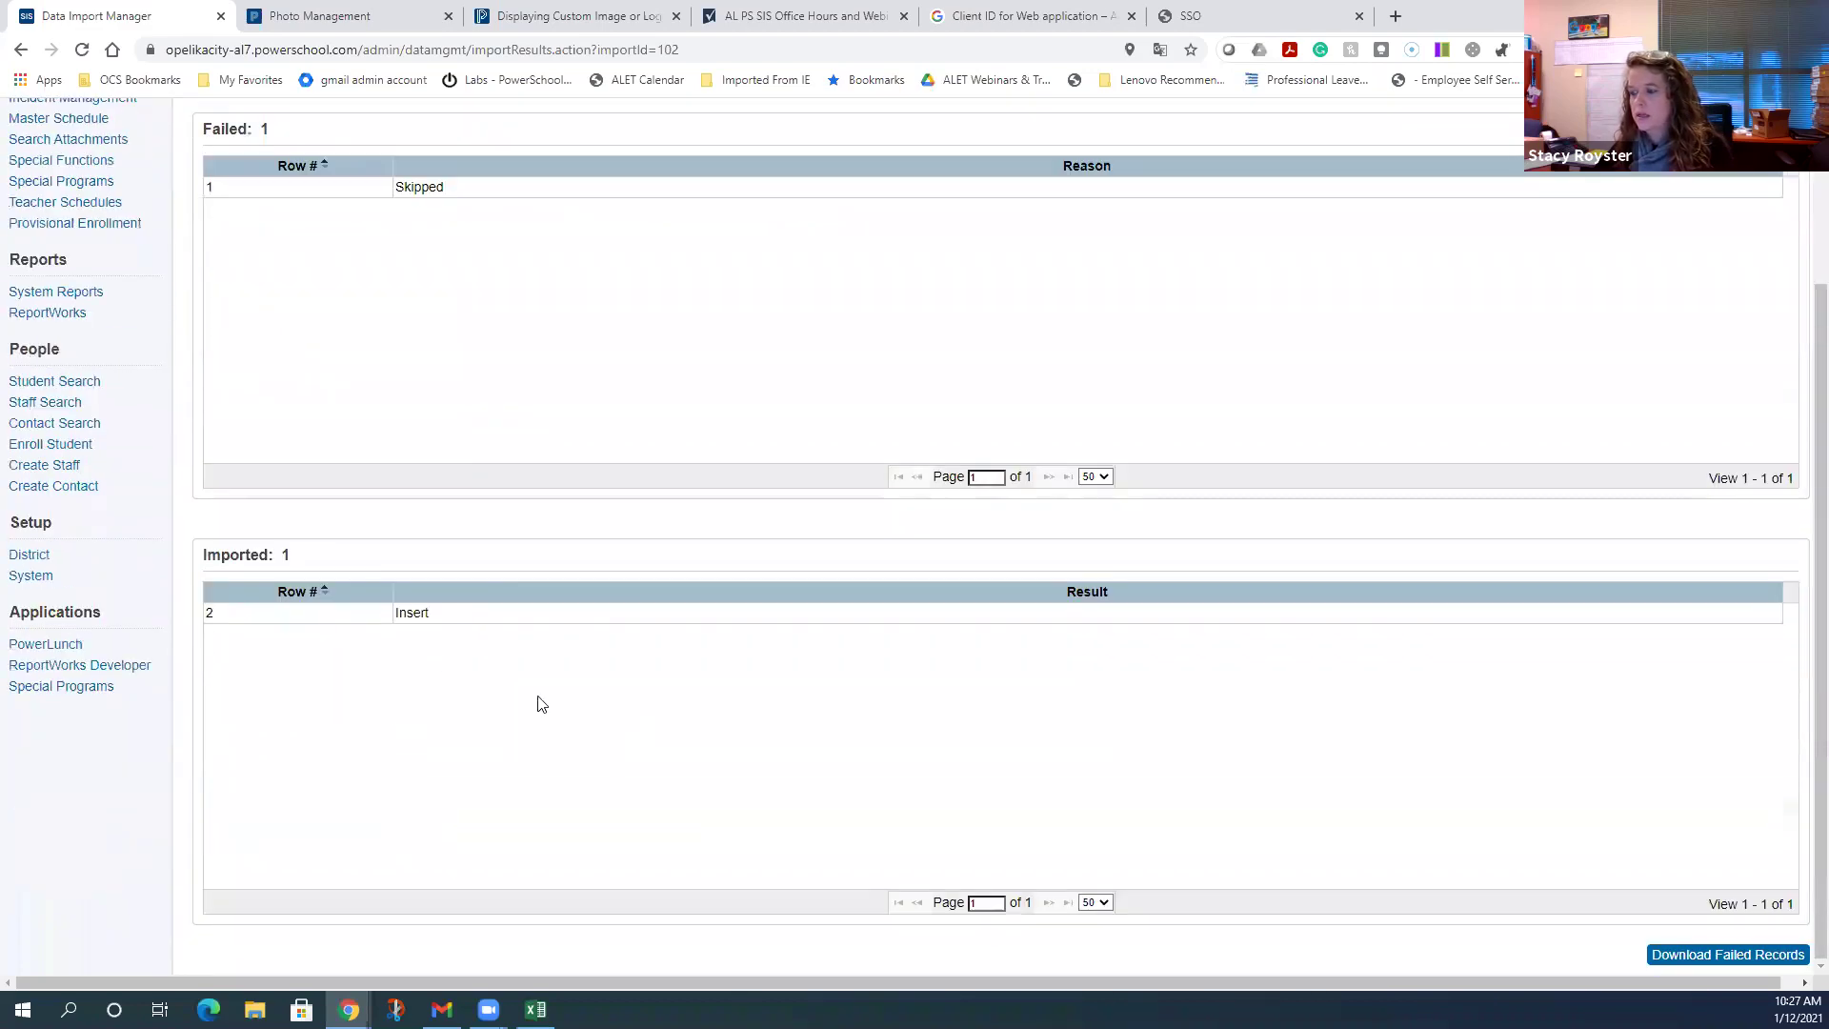
scroll(571, 632, up, 2)
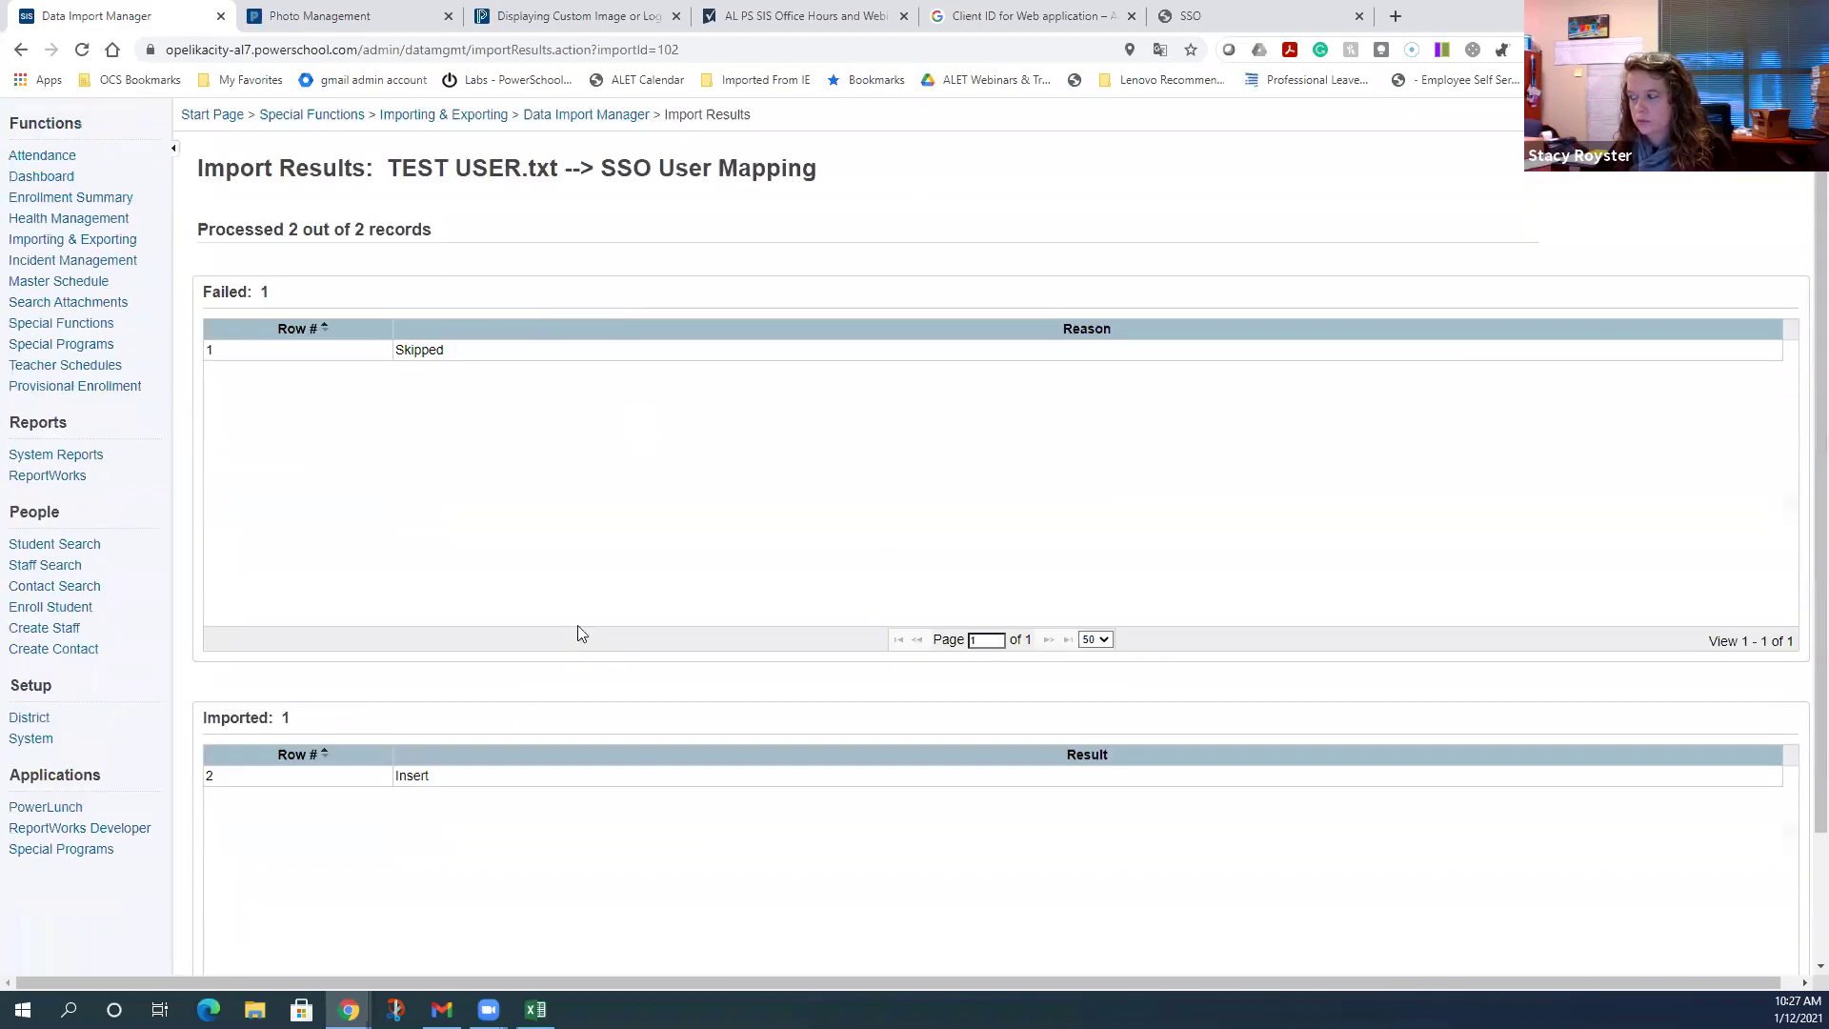
scroll(581, 604, down, 2)
scroll(584, 598, up, 3)
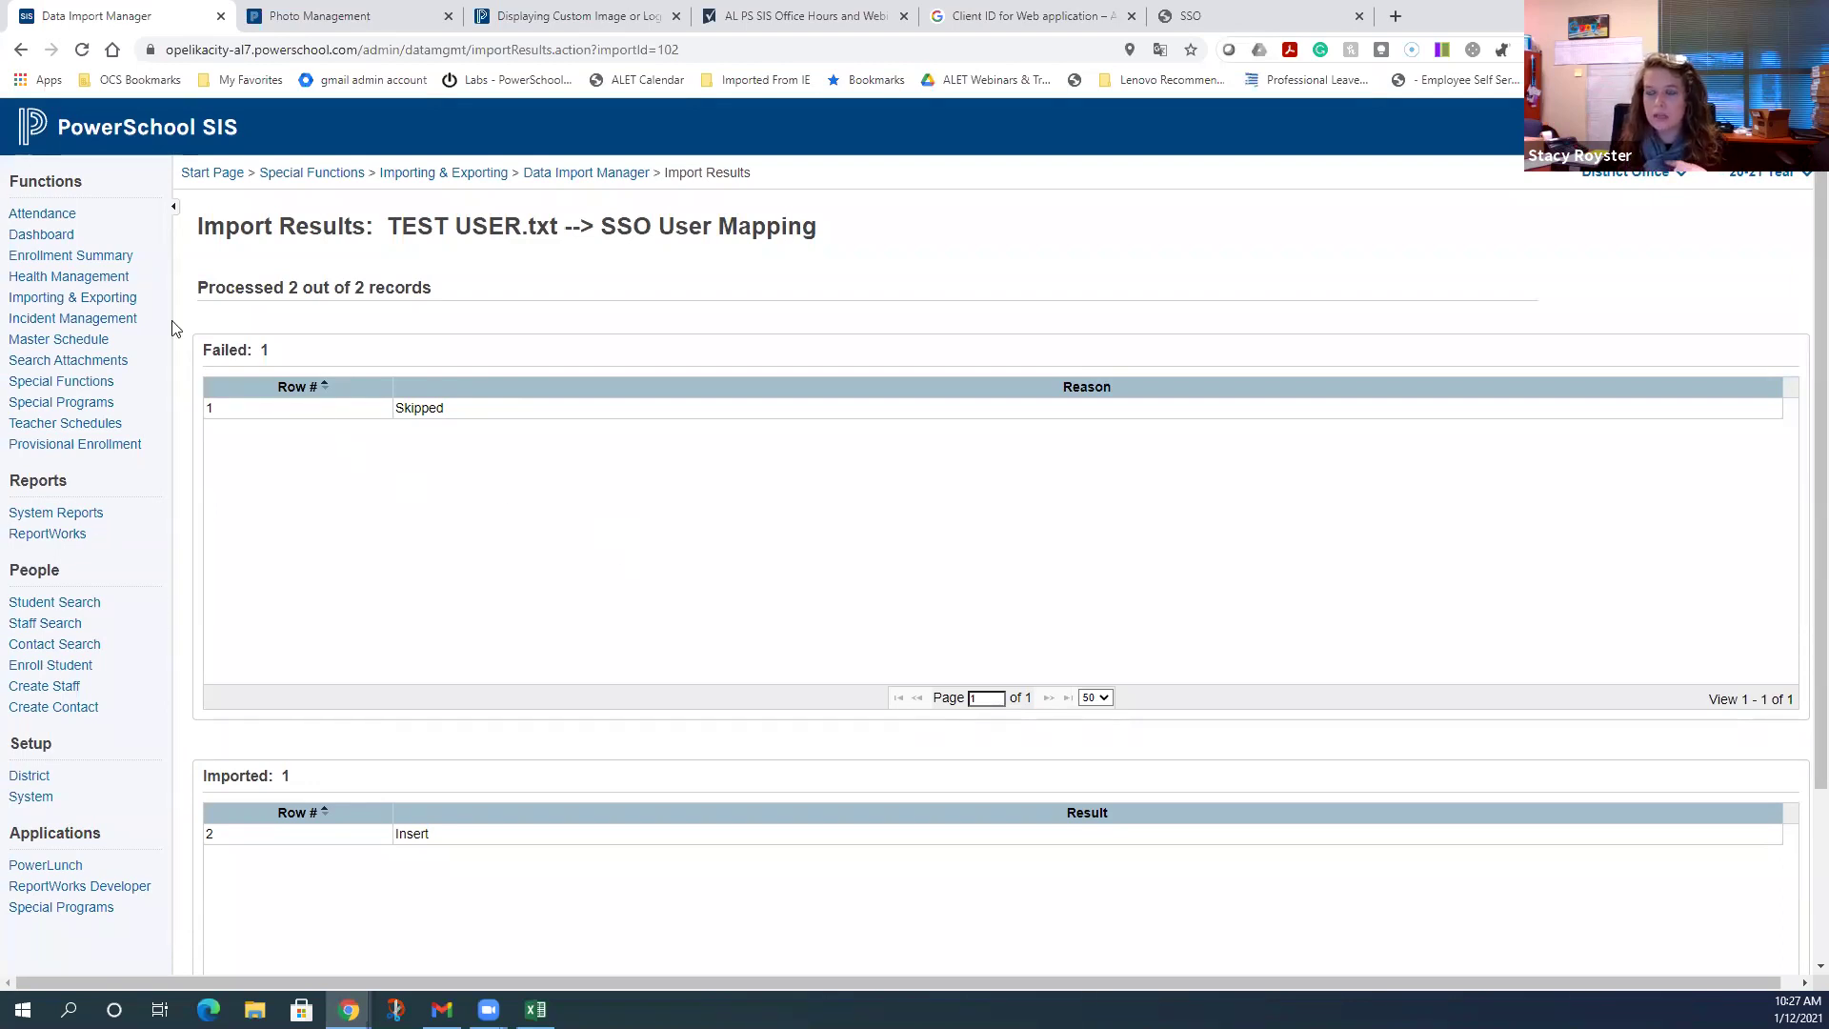
- Start a Data Export Manager export from Additional Data Sets > Staff: List of Staff
click(71, 298)
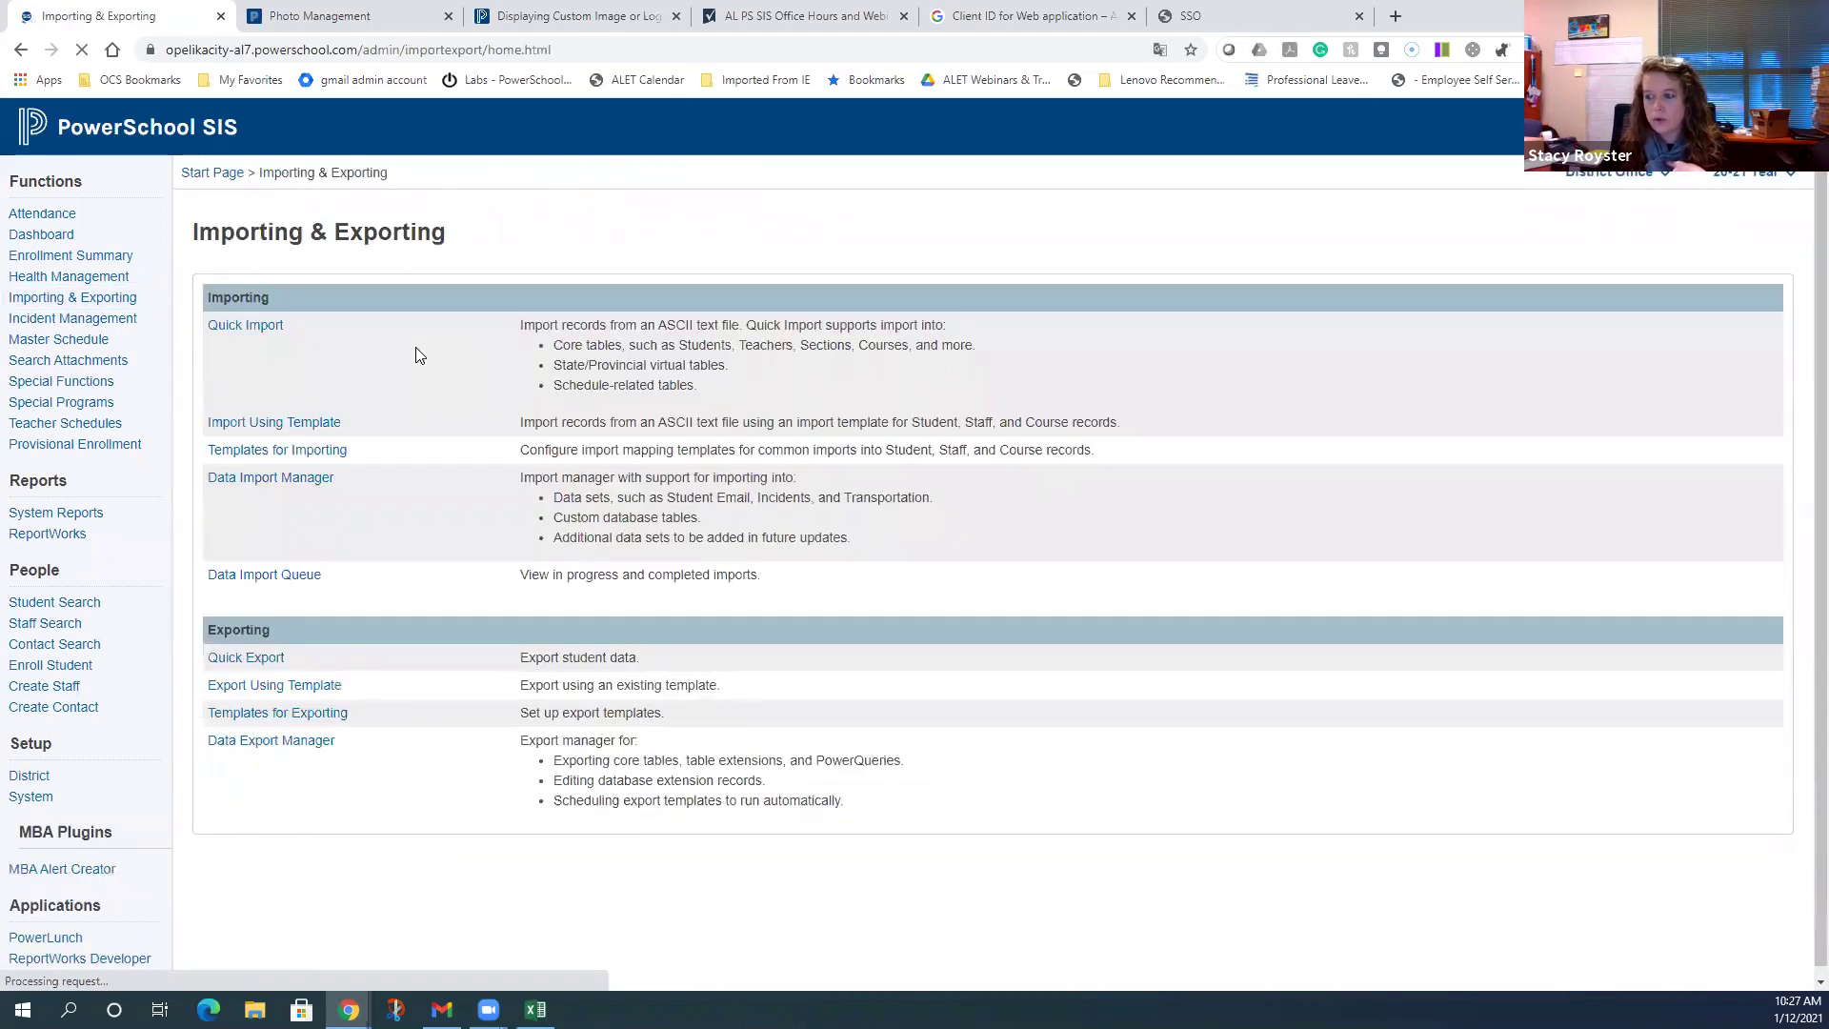
click(317, 750)
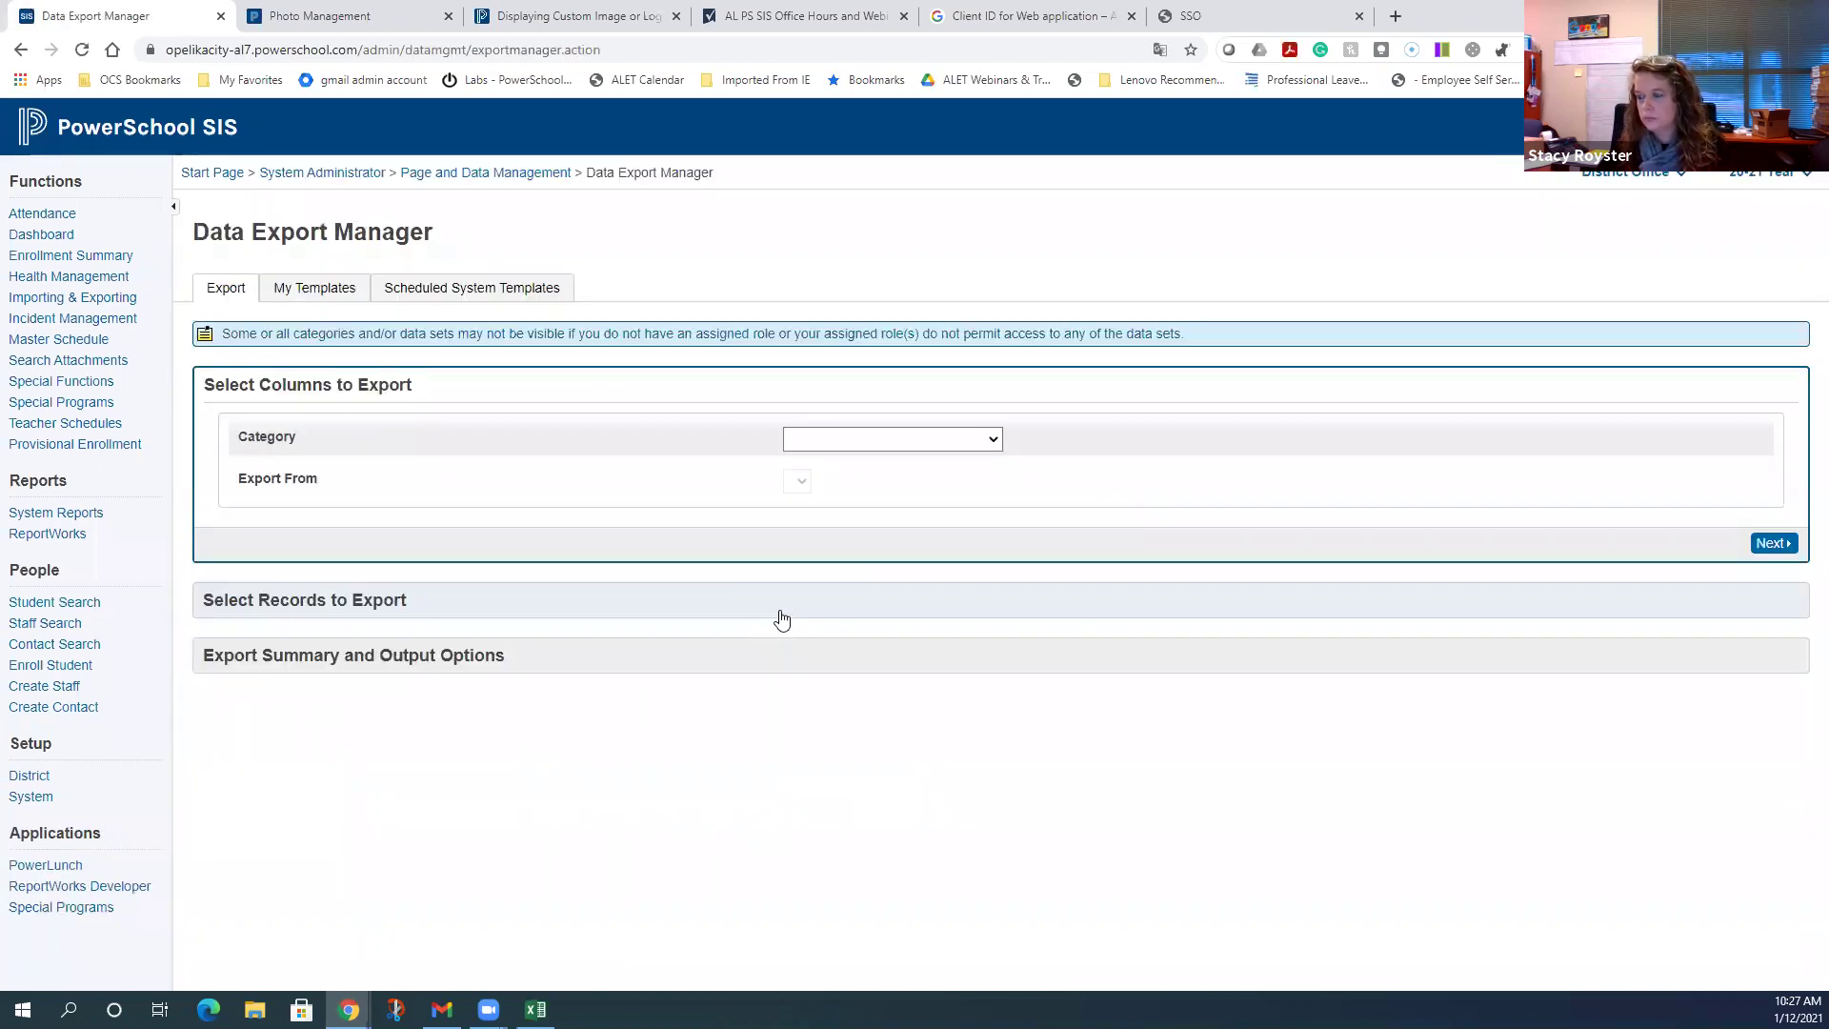
click(931, 439)
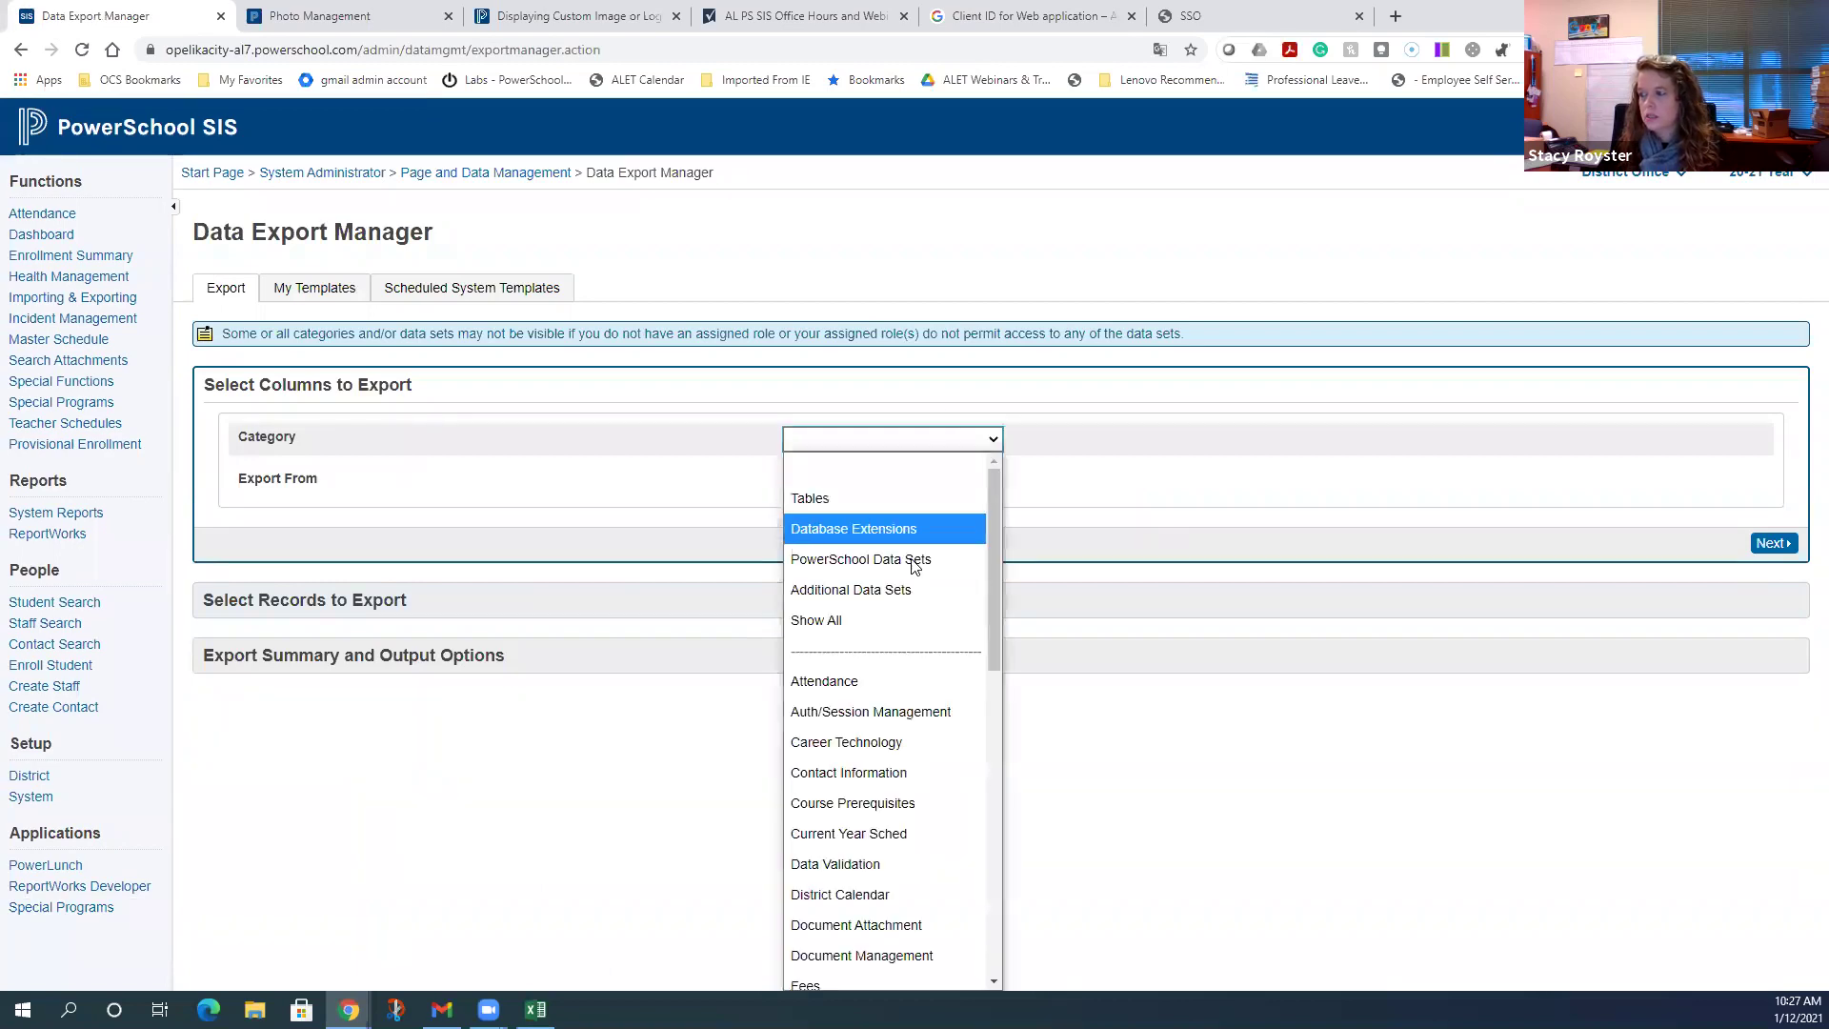
click(907, 581)
click(930, 482)
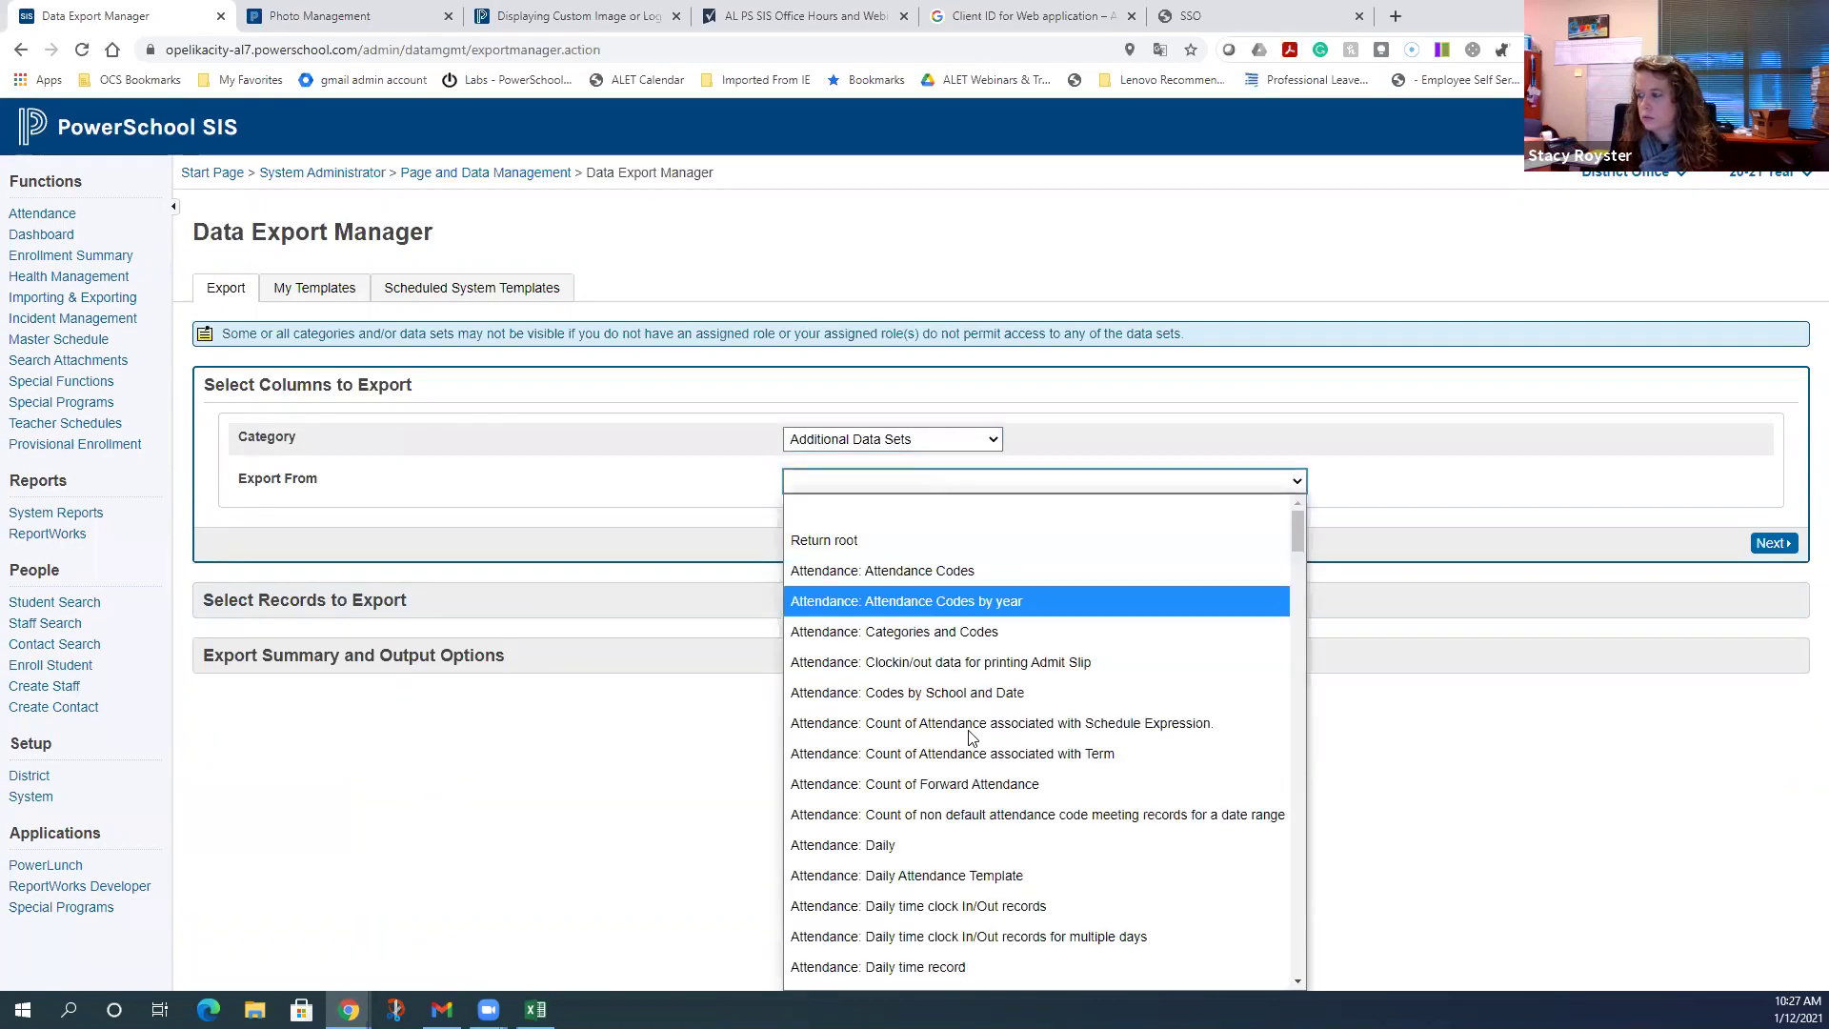
scroll(968, 735, down, 10)
scroll(969, 738, down, 15)
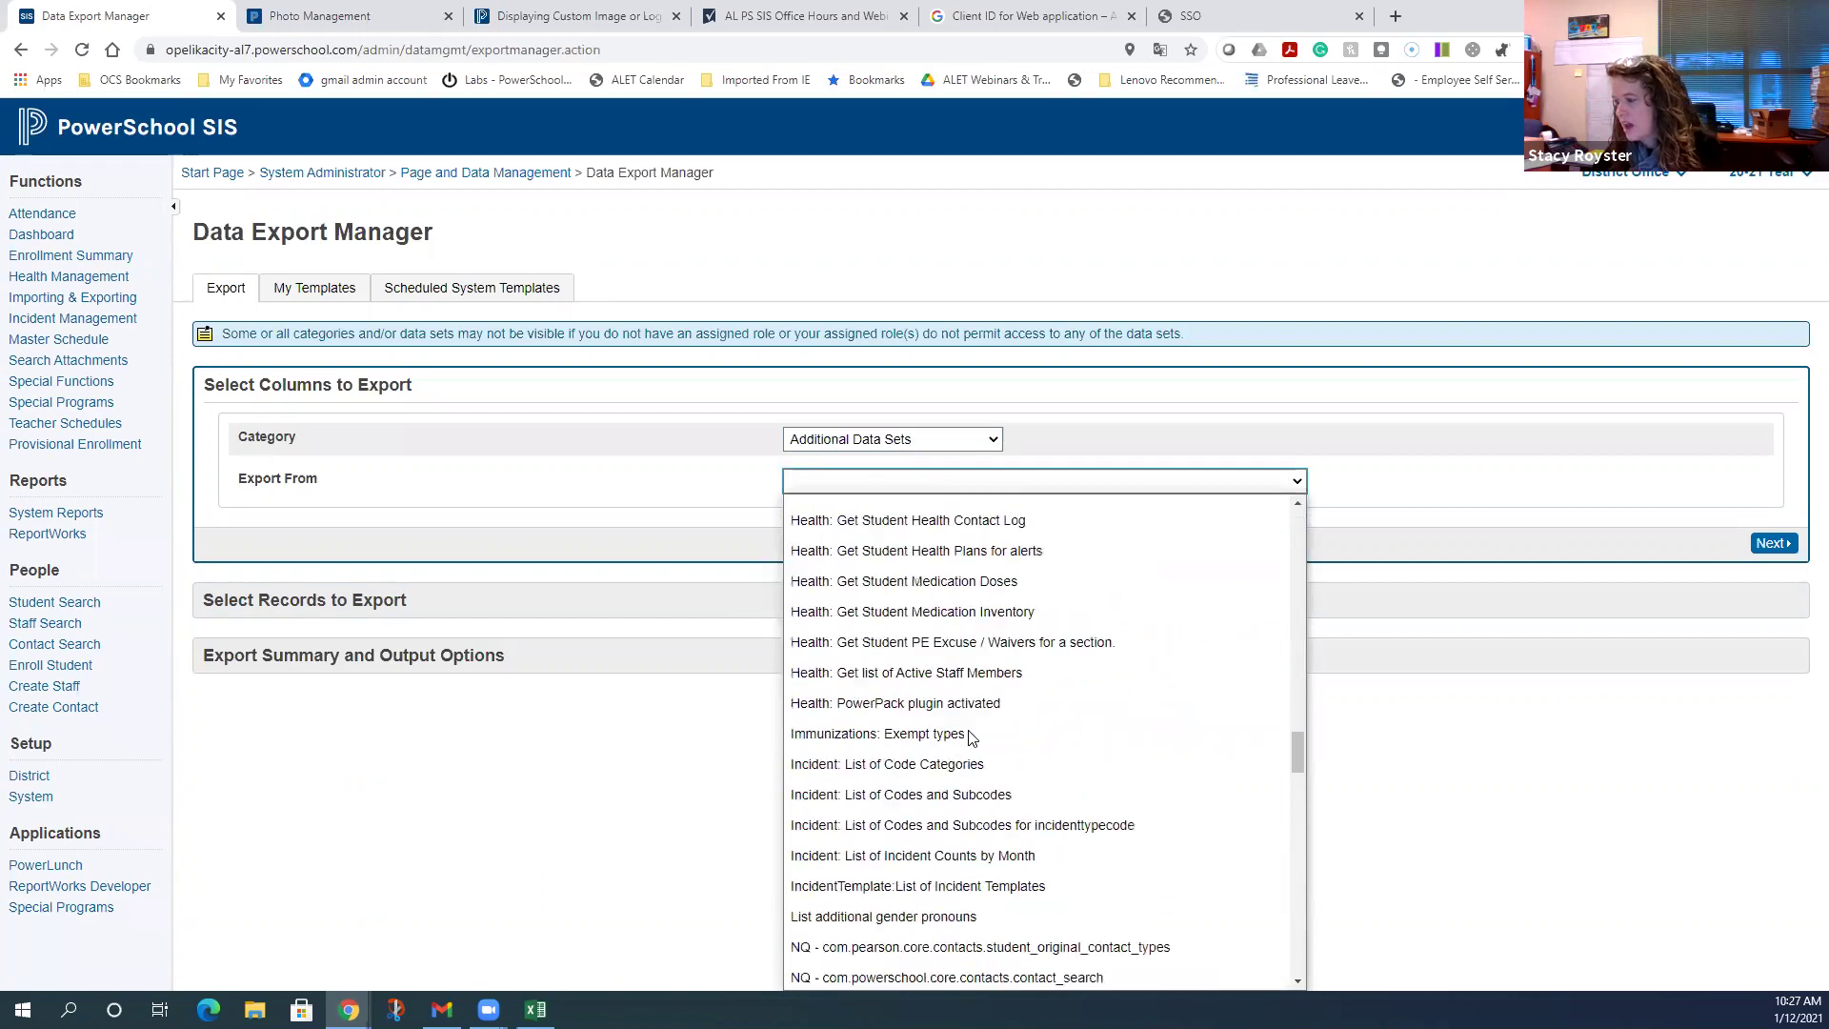
scroll(970, 738, down, 10)
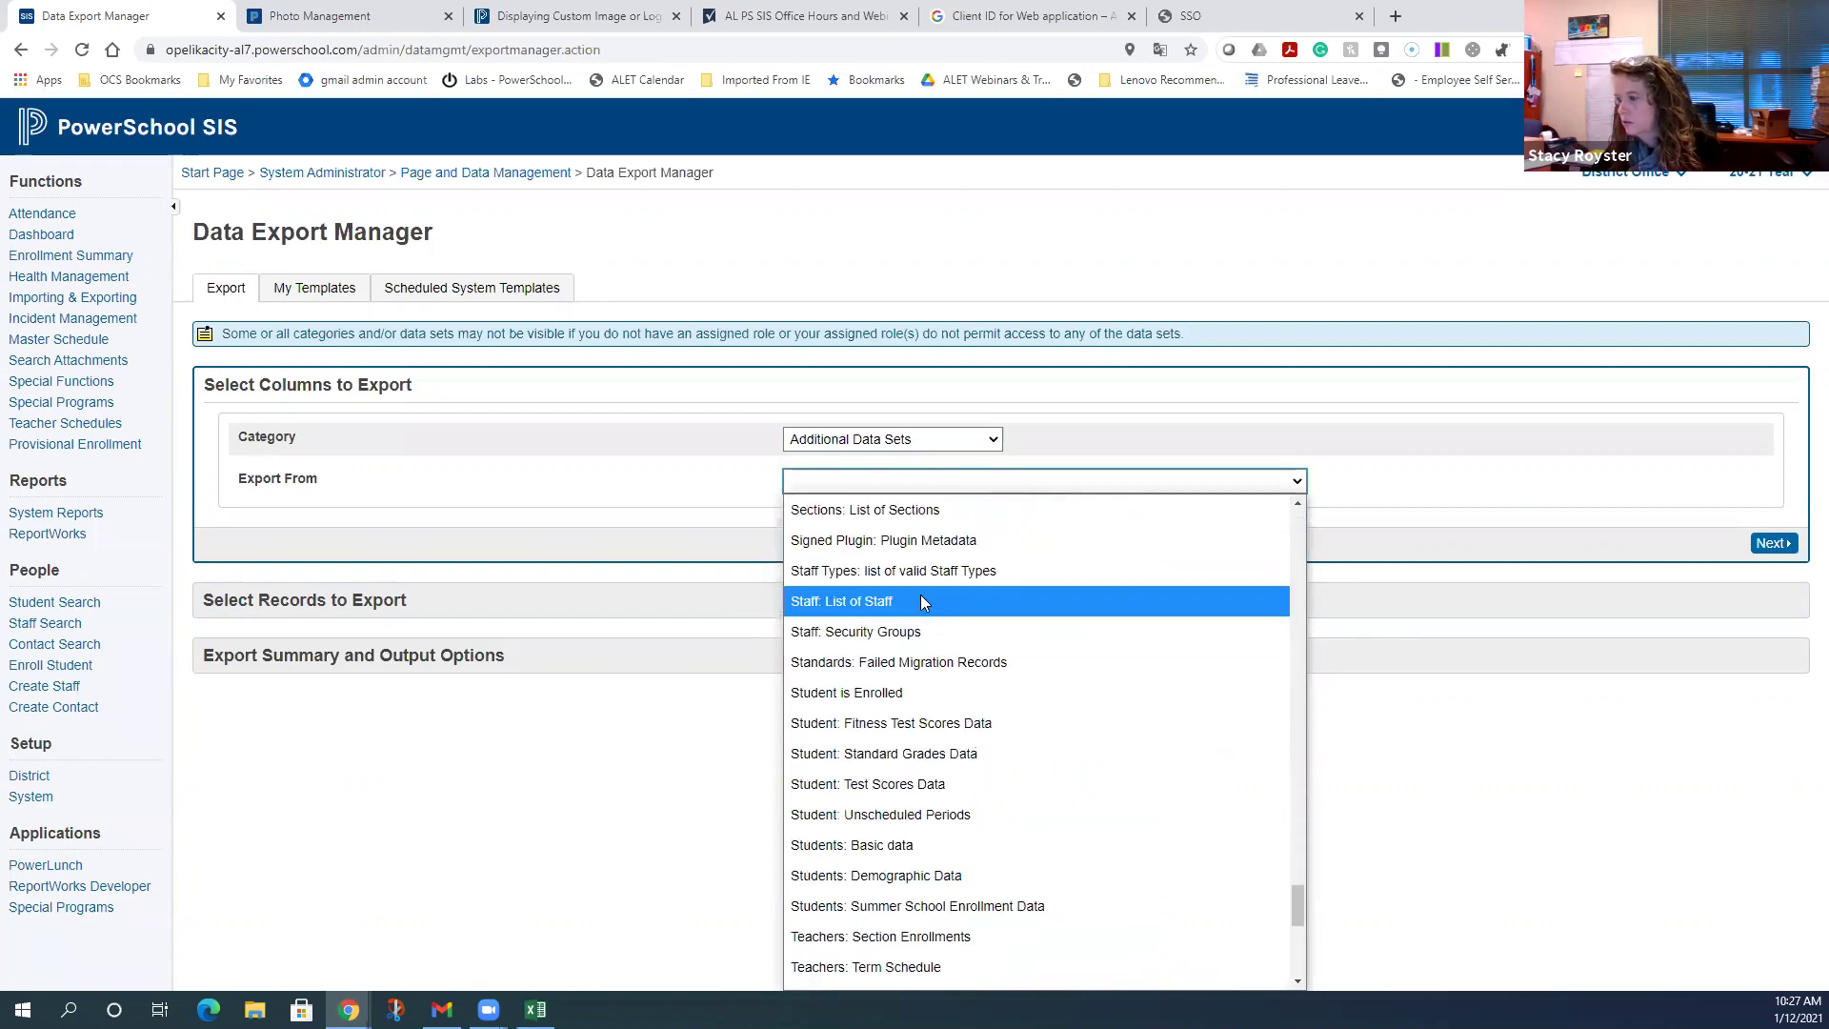
click(920, 598)
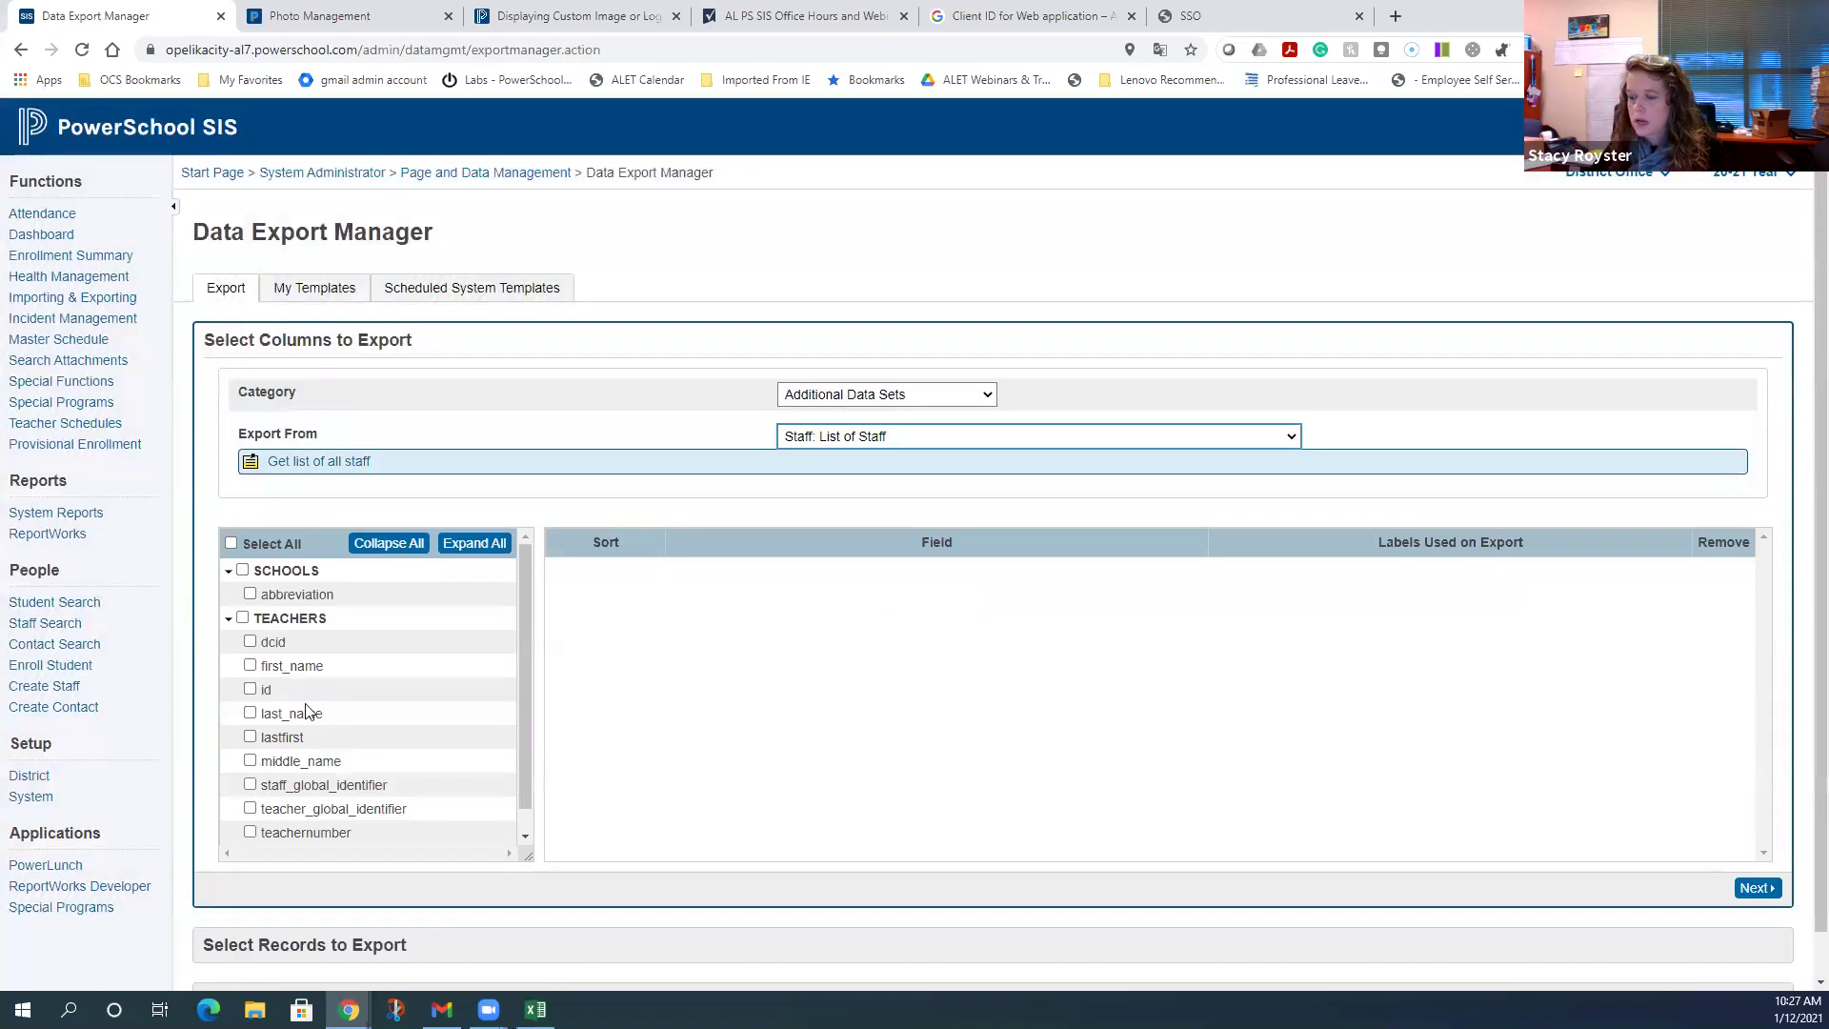
- Add users_dcid, first_name, last_name, staff_global_identifier and teacher_global_identifier as export columns
scroll(314, 819, down, 1)
click(250, 832)
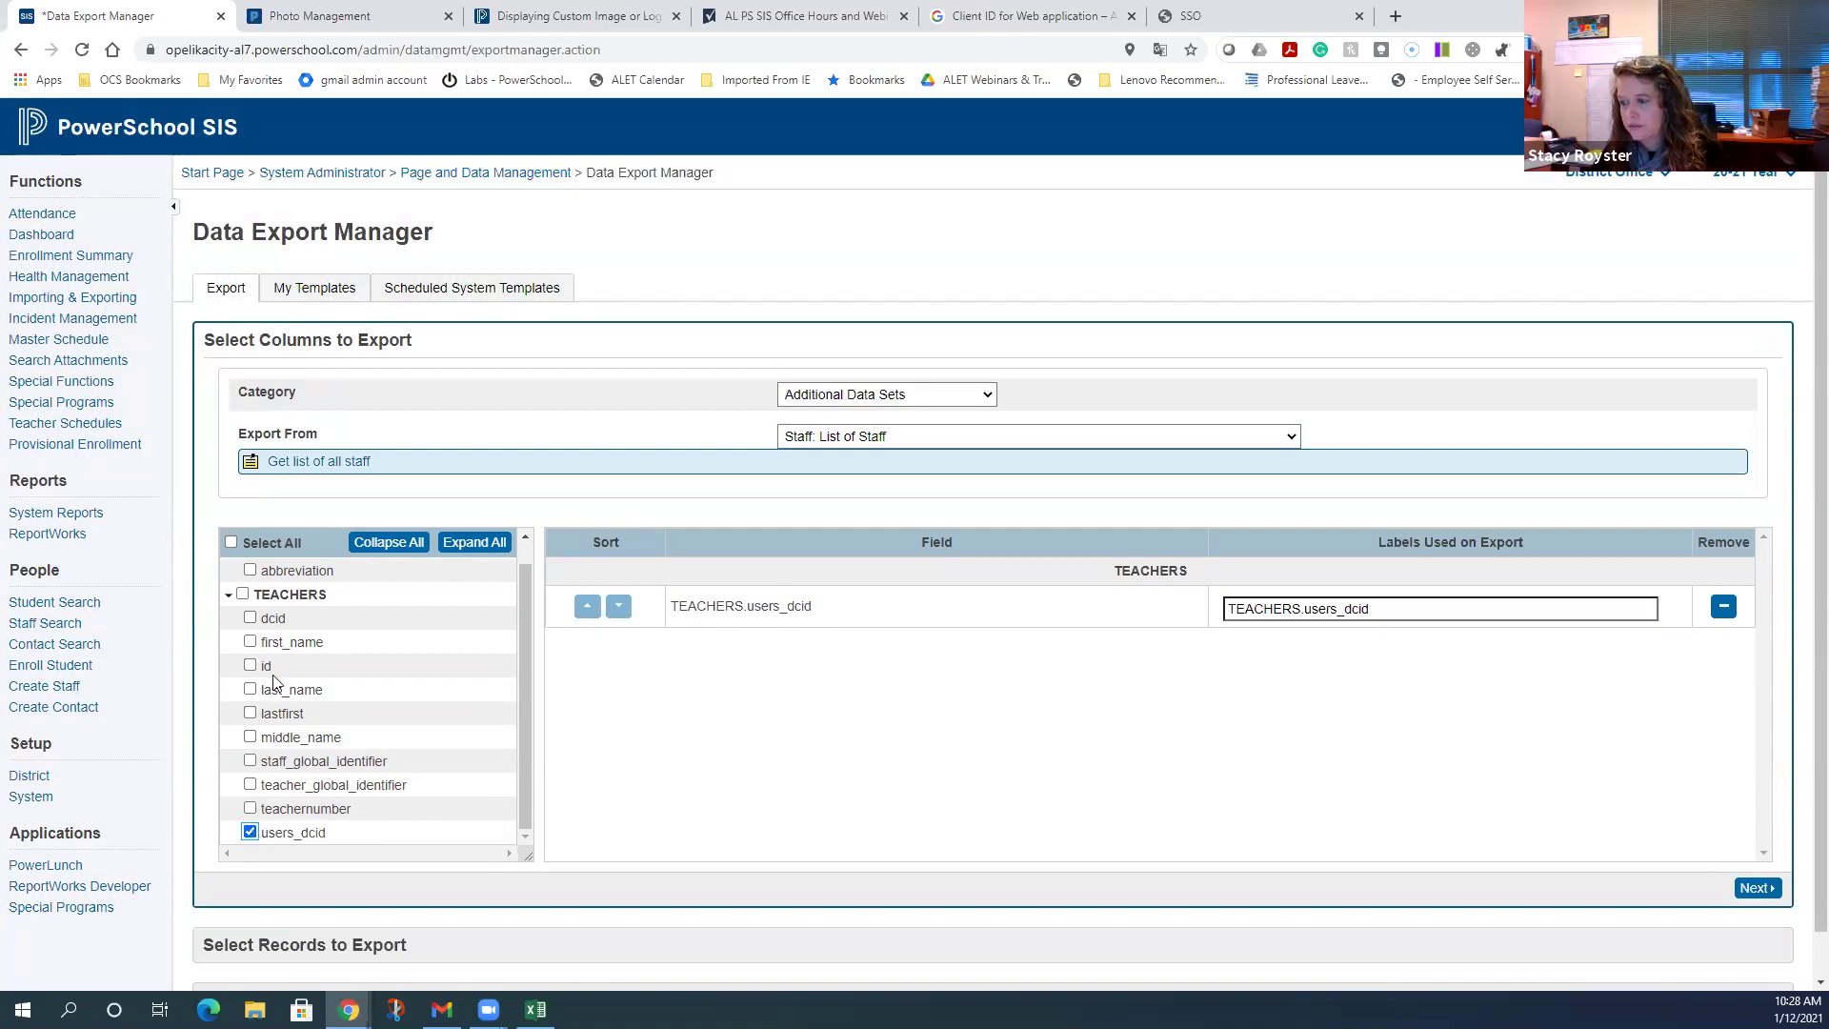
click(250, 641)
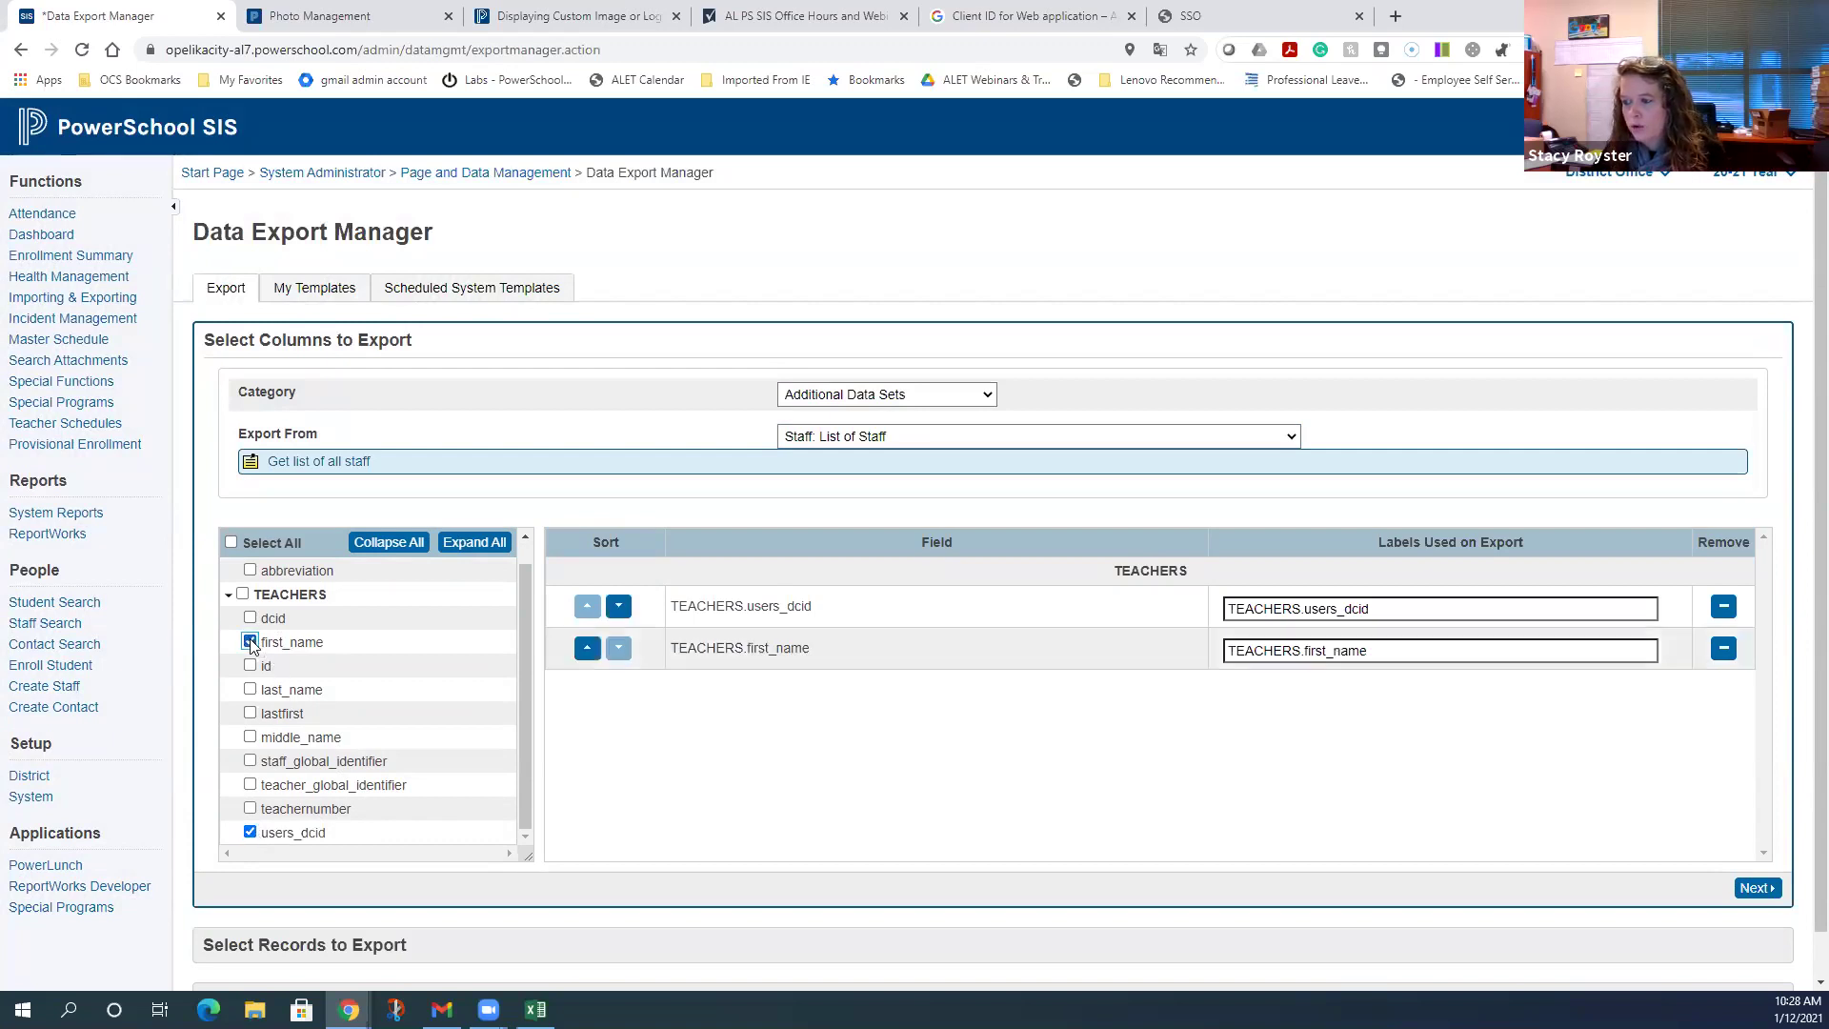
click(250, 690)
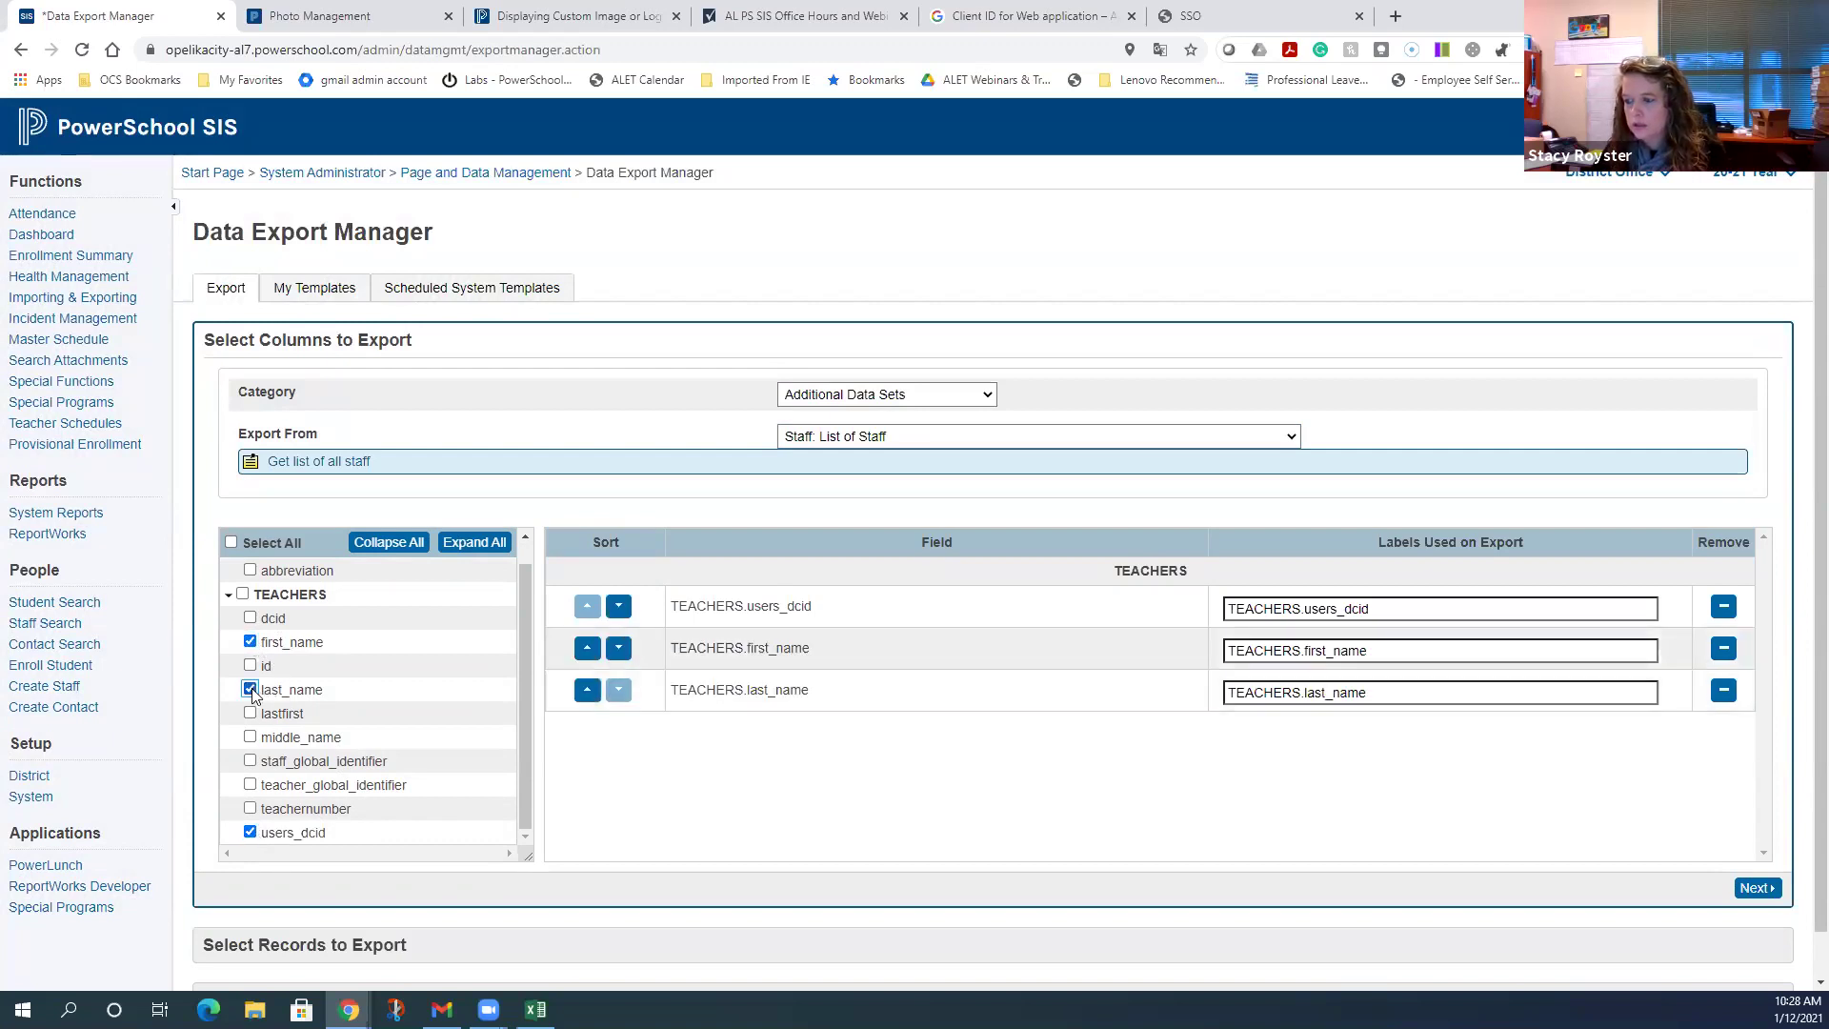
click(250, 760)
click(251, 785)
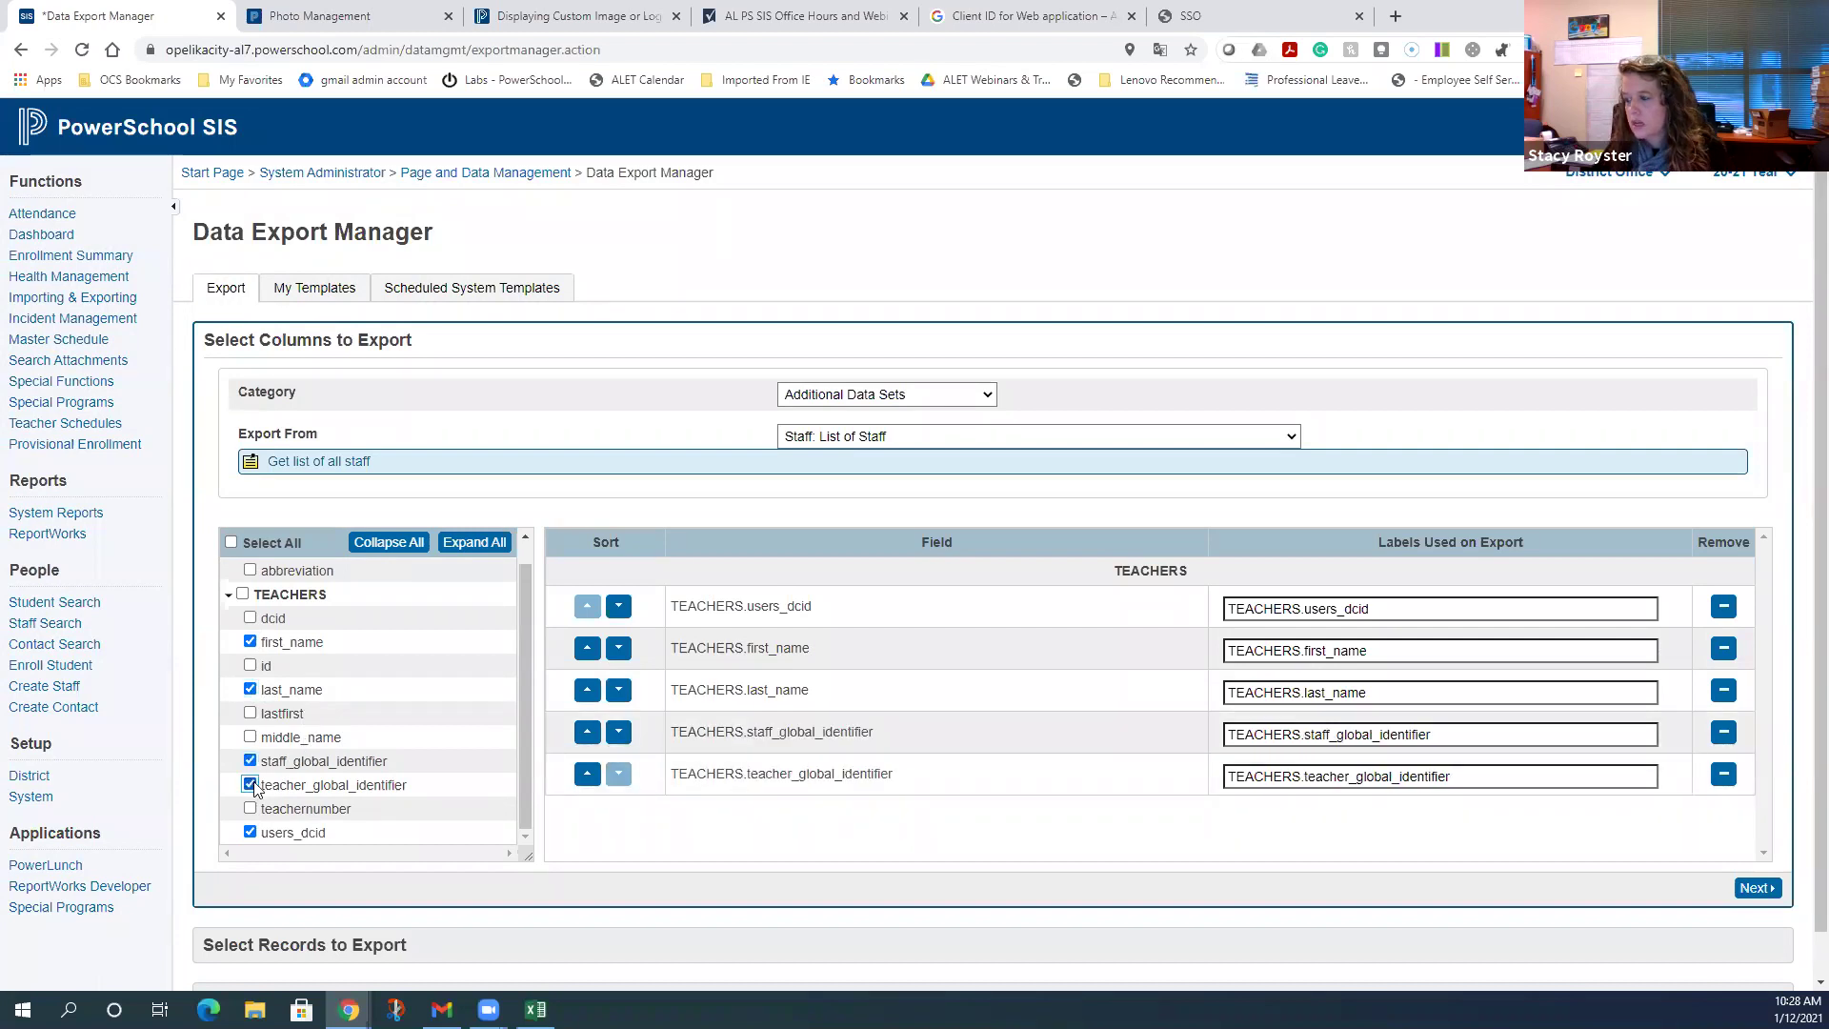
- Advance to record selection and list the staff records 100 per page
click(1770, 891)
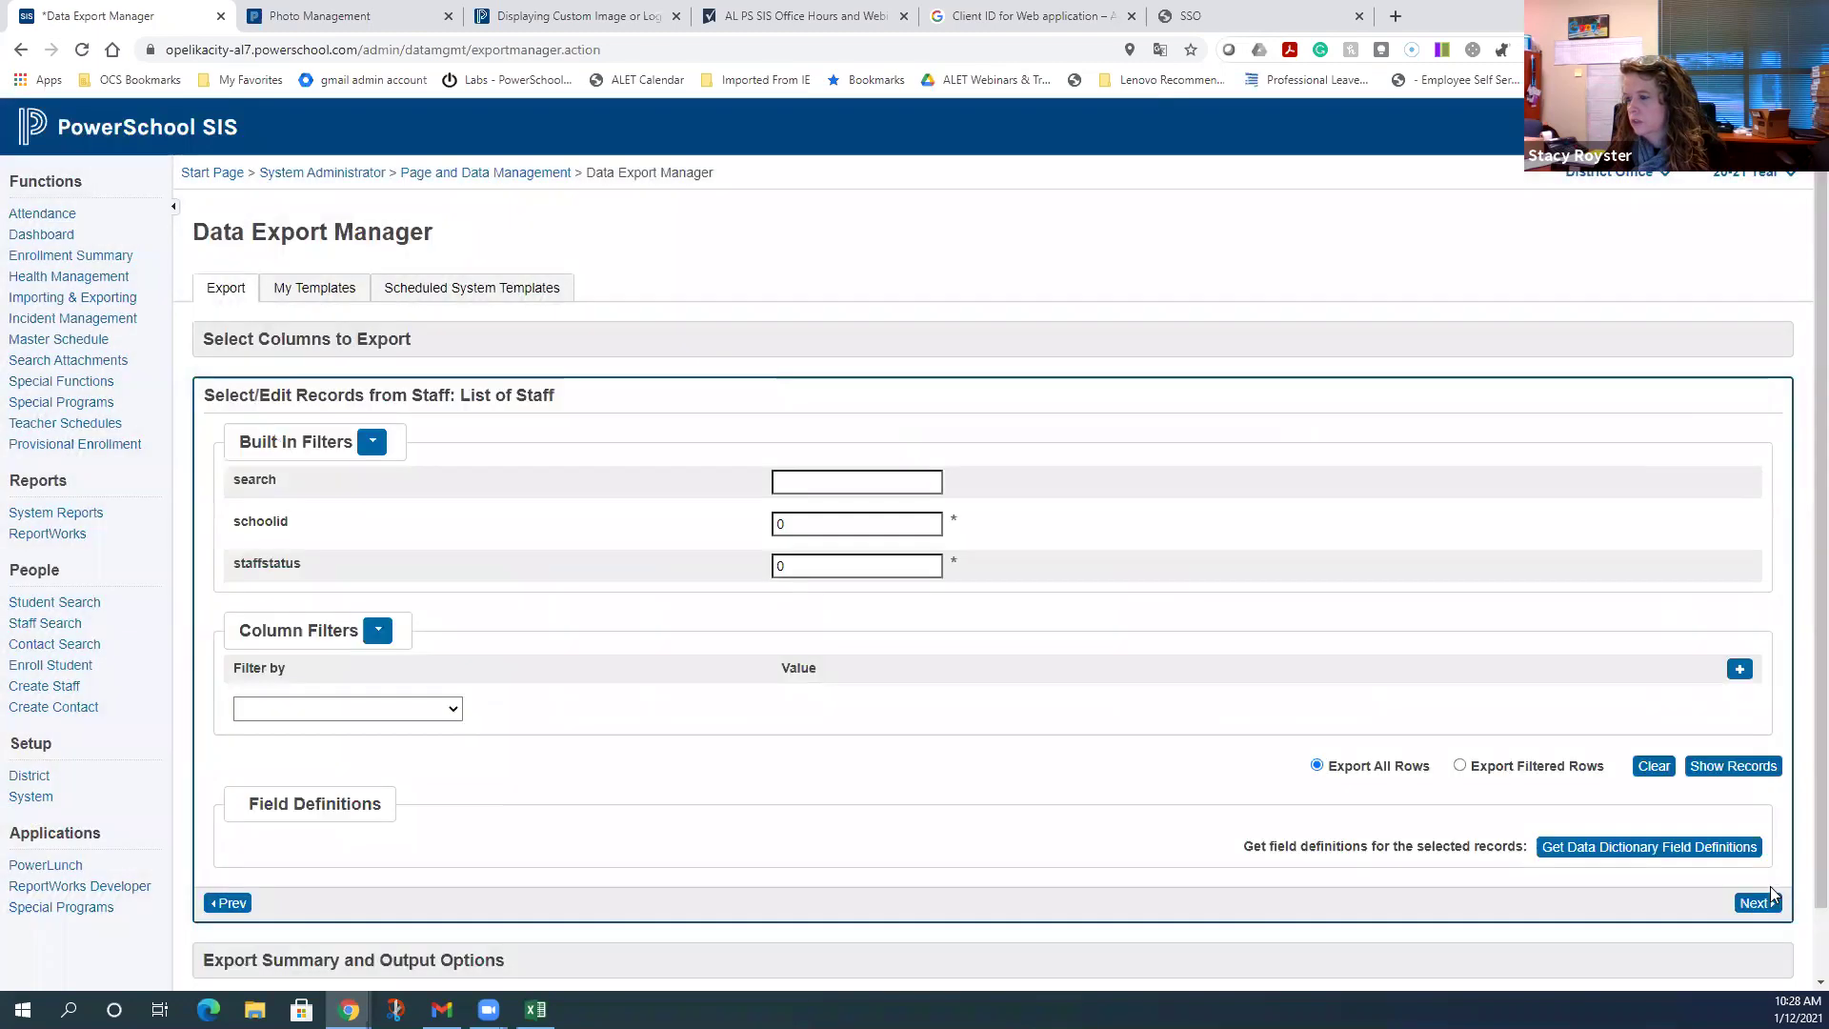
click(1764, 772)
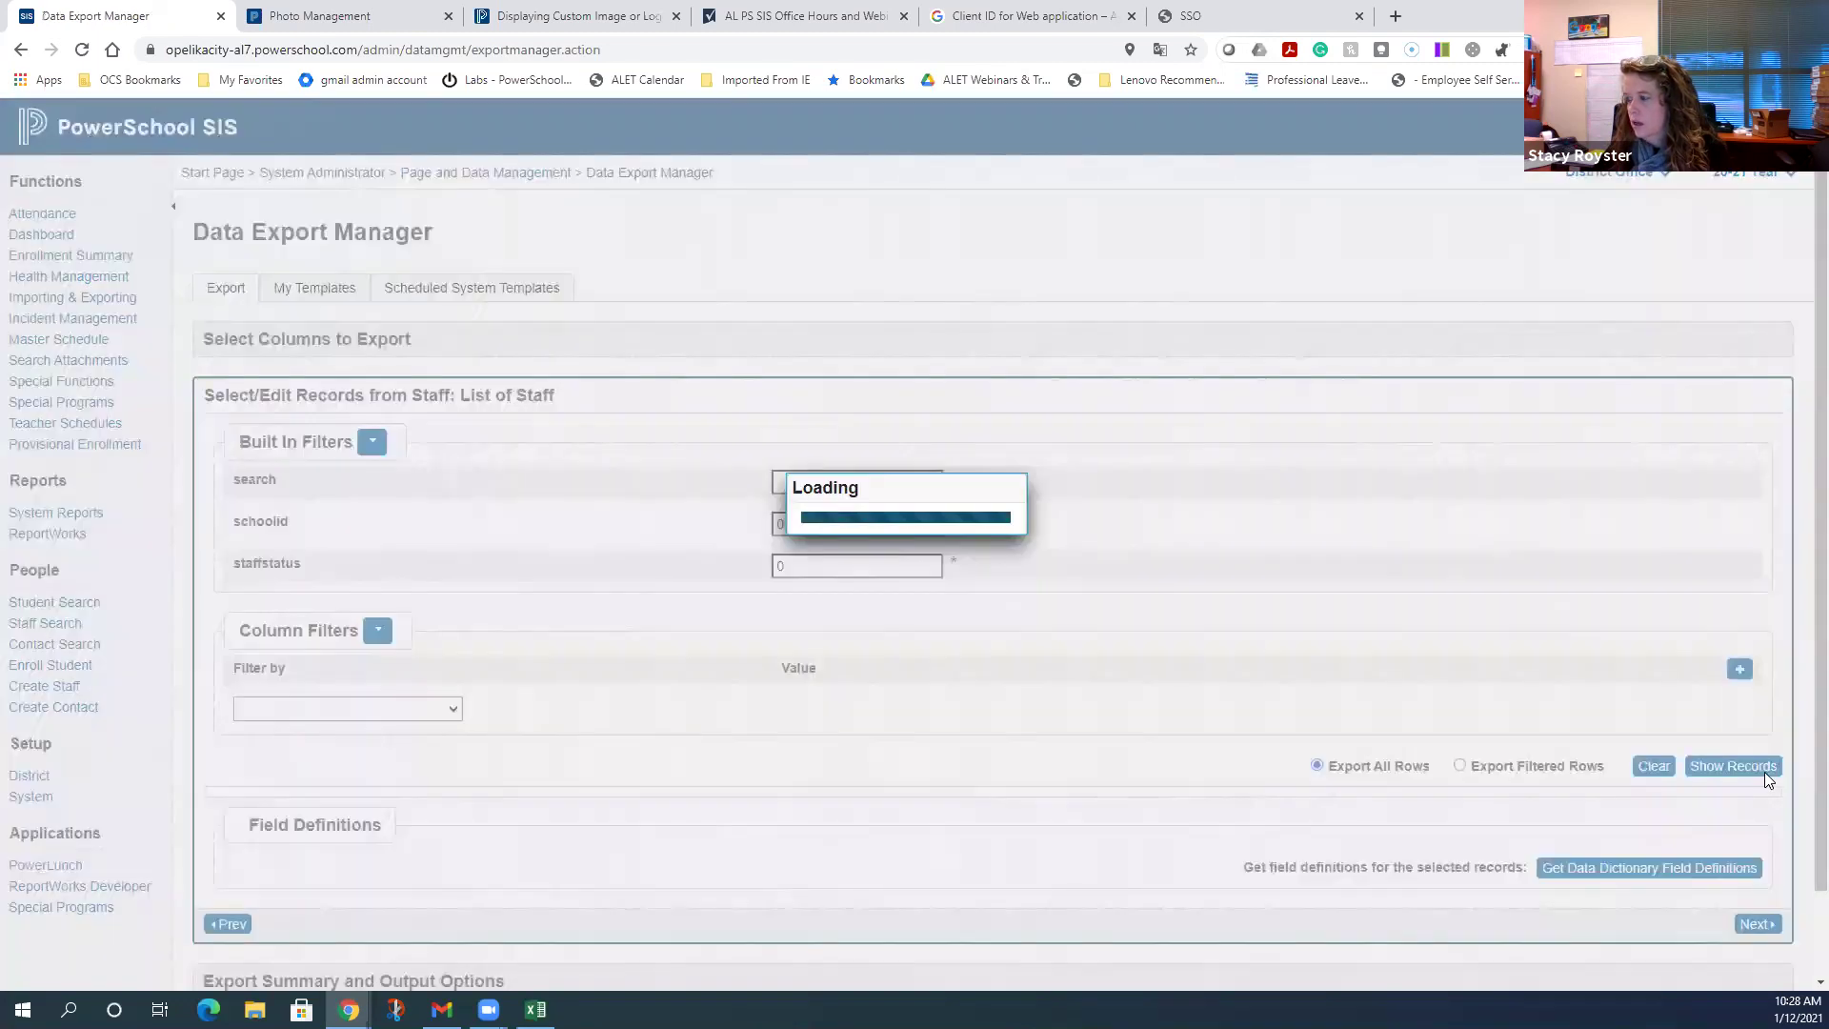
scroll(1159, 717, down, 3)
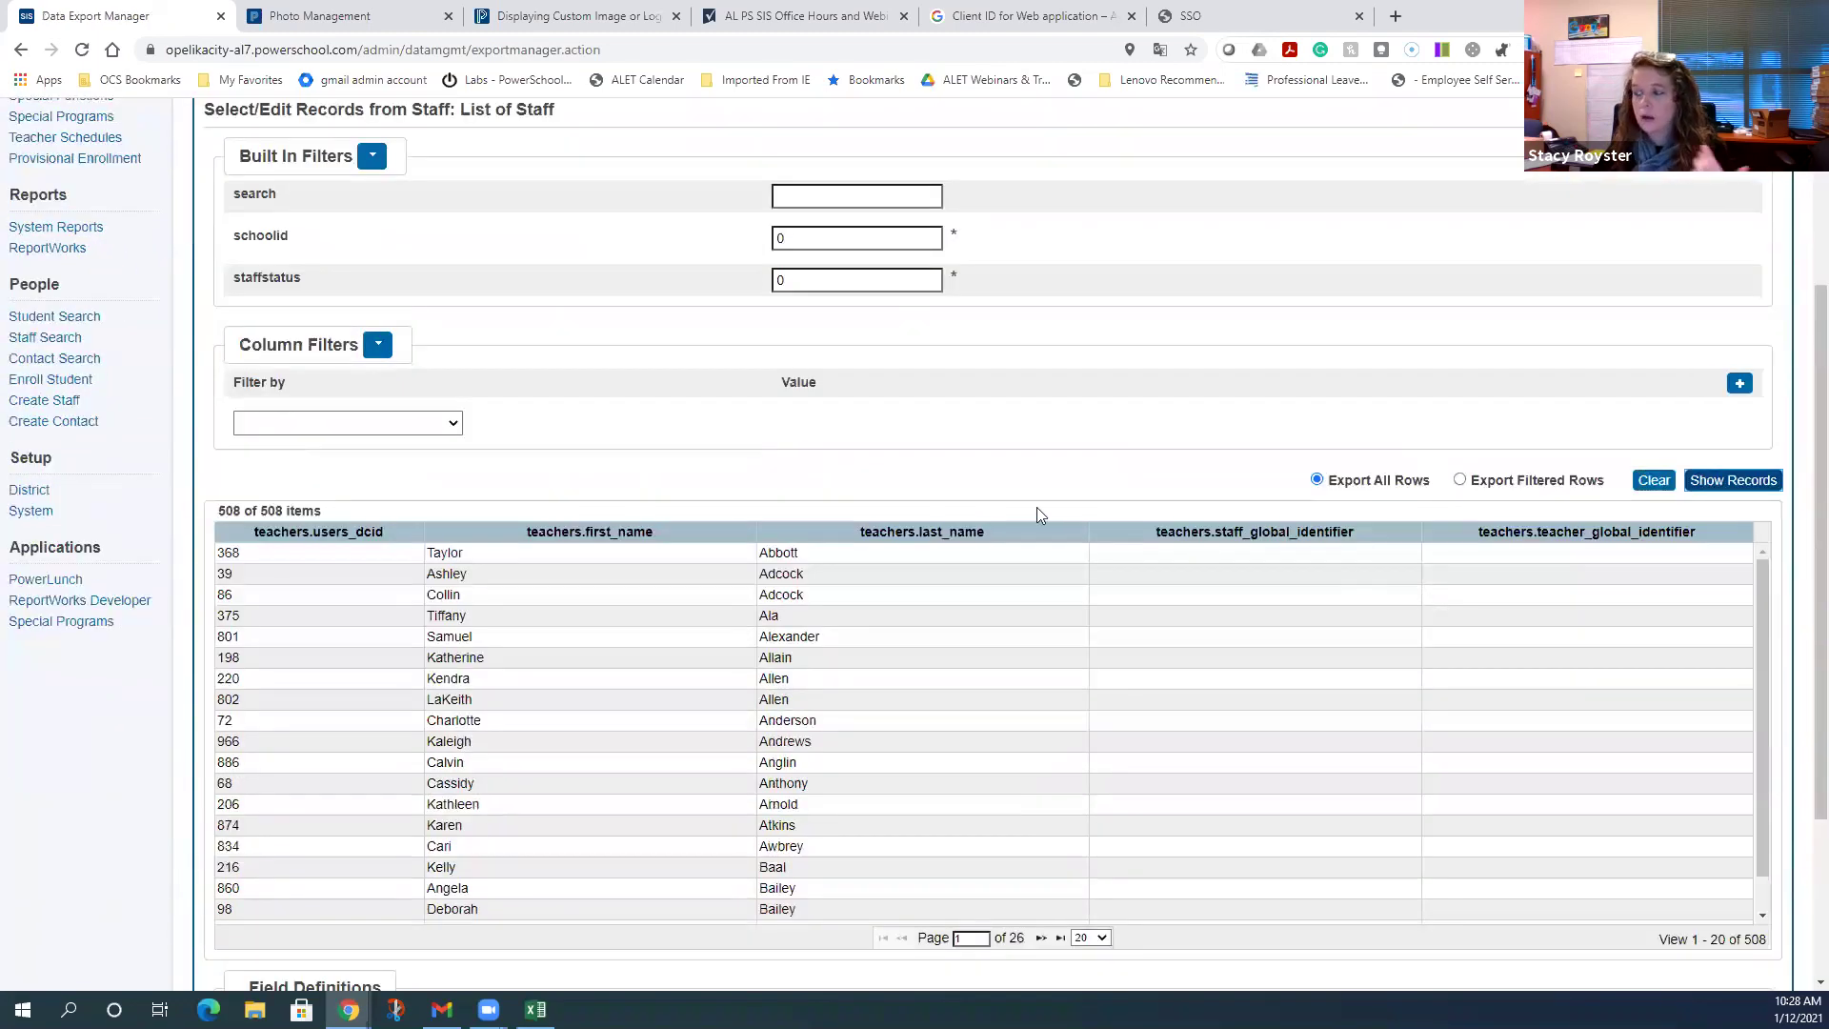
click(1091, 937)
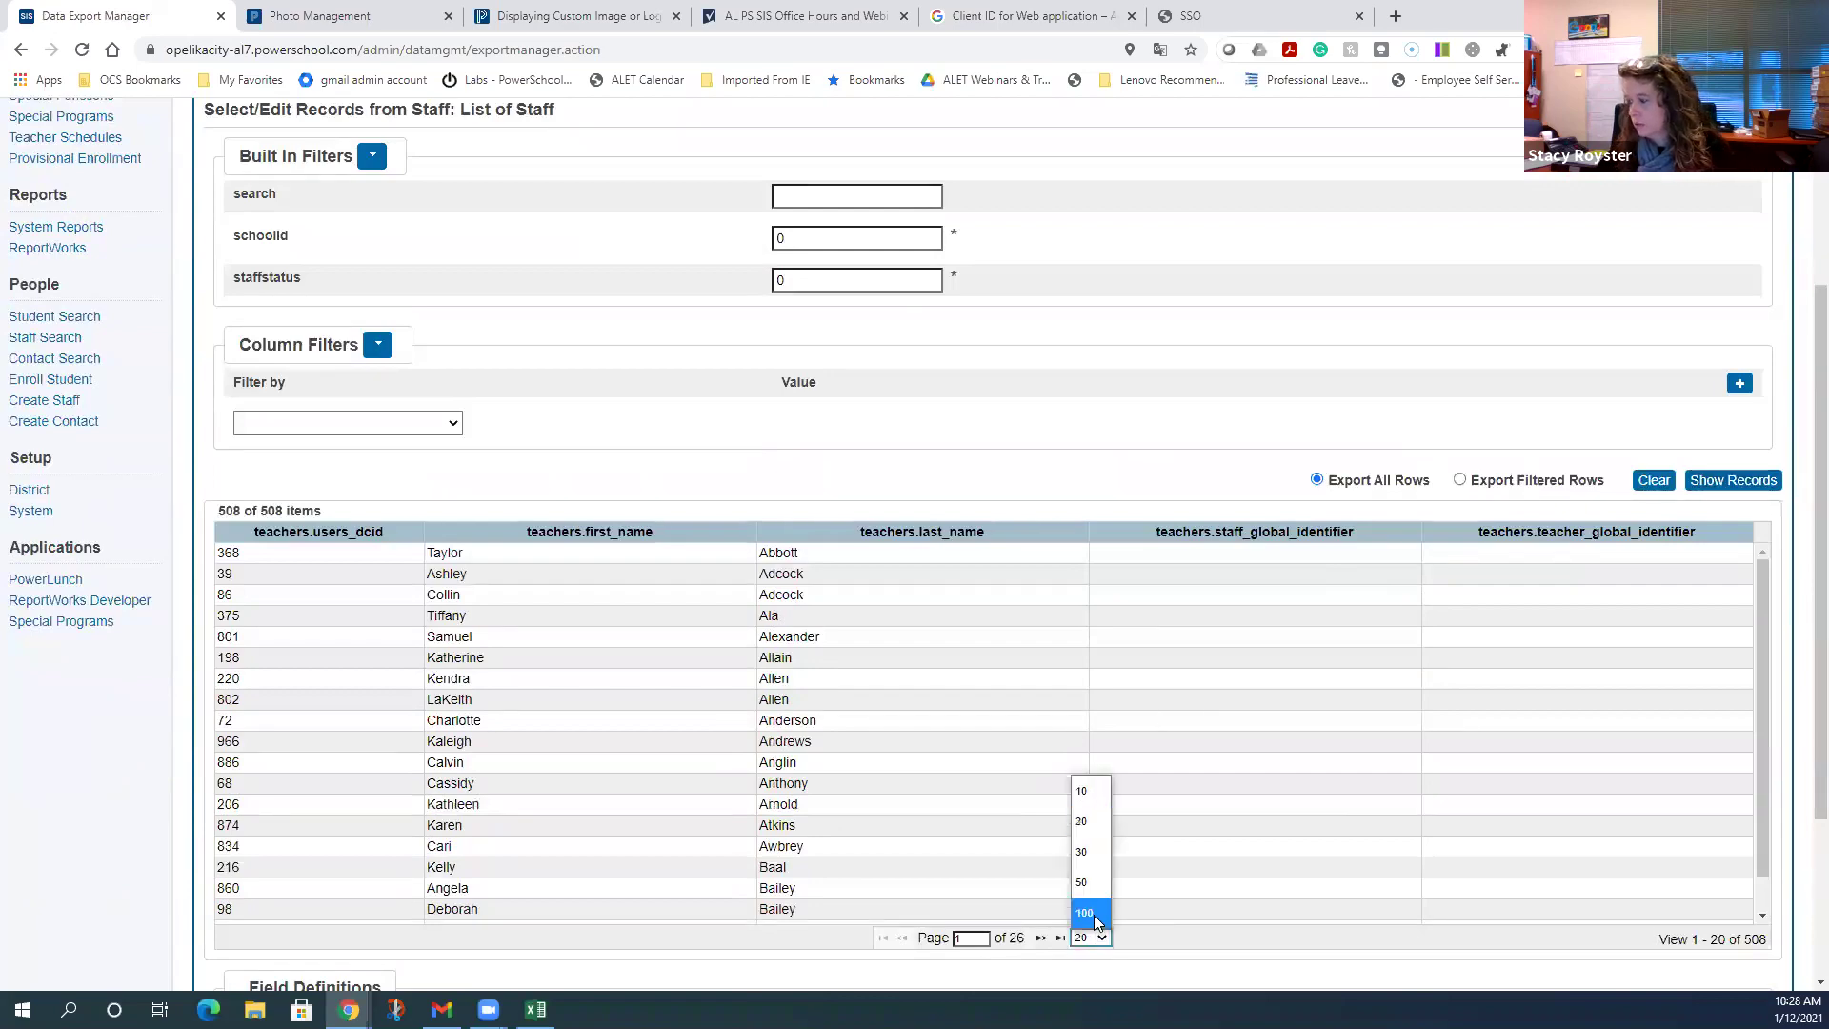
click(1095, 919)
- Page through the staff records from page 1 to page 5
scroll(1155, 694, down, 5)
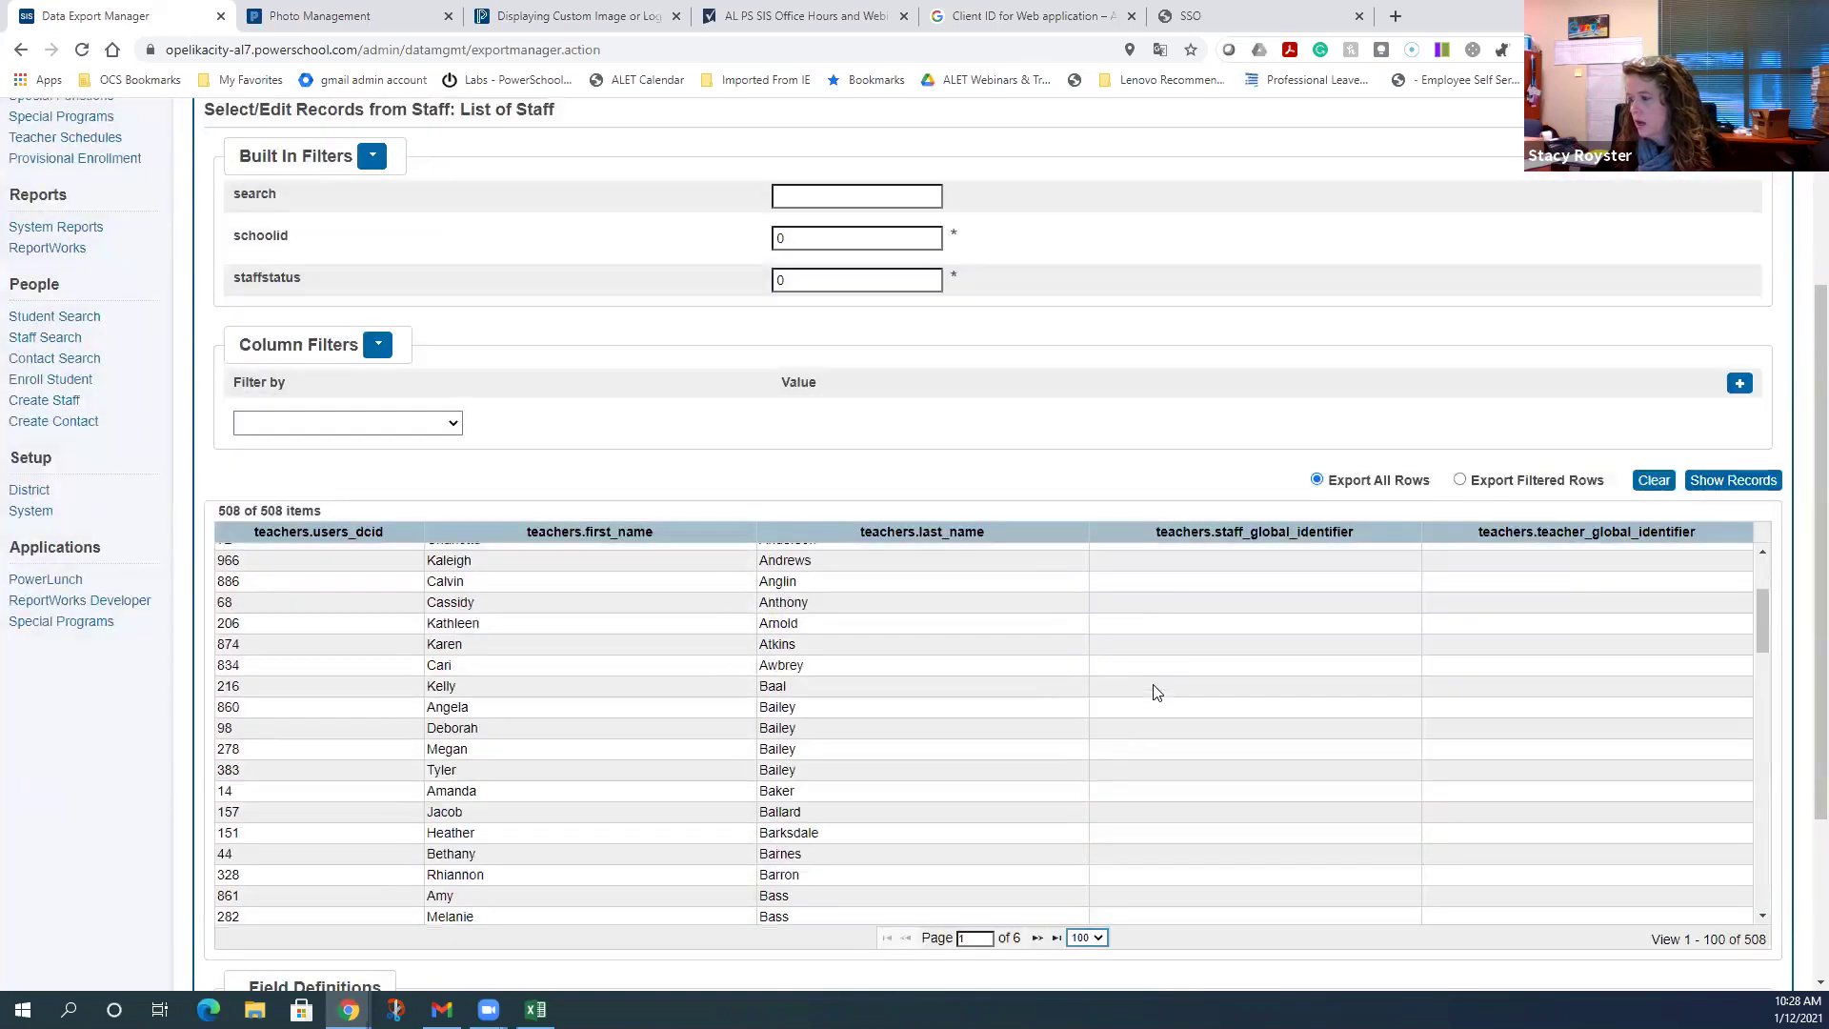
scroll(1156, 693, down, 6)
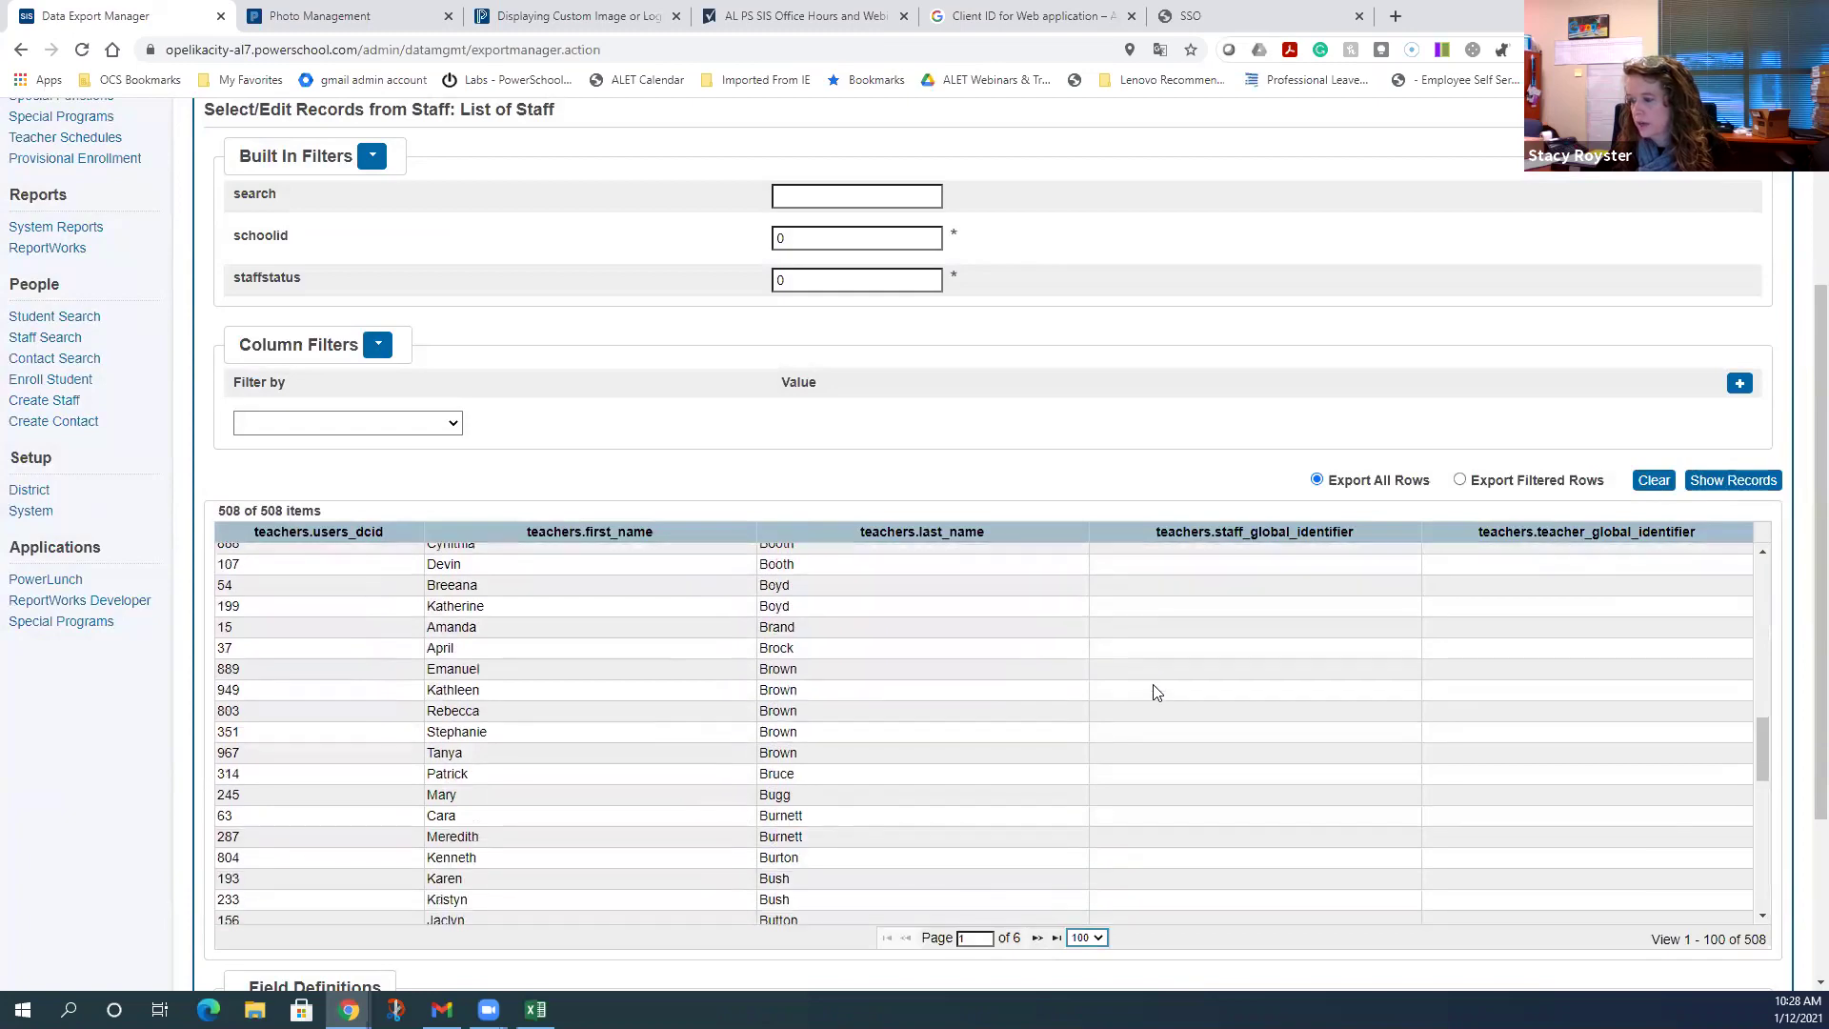
scroll(1155, 692, down, 6)
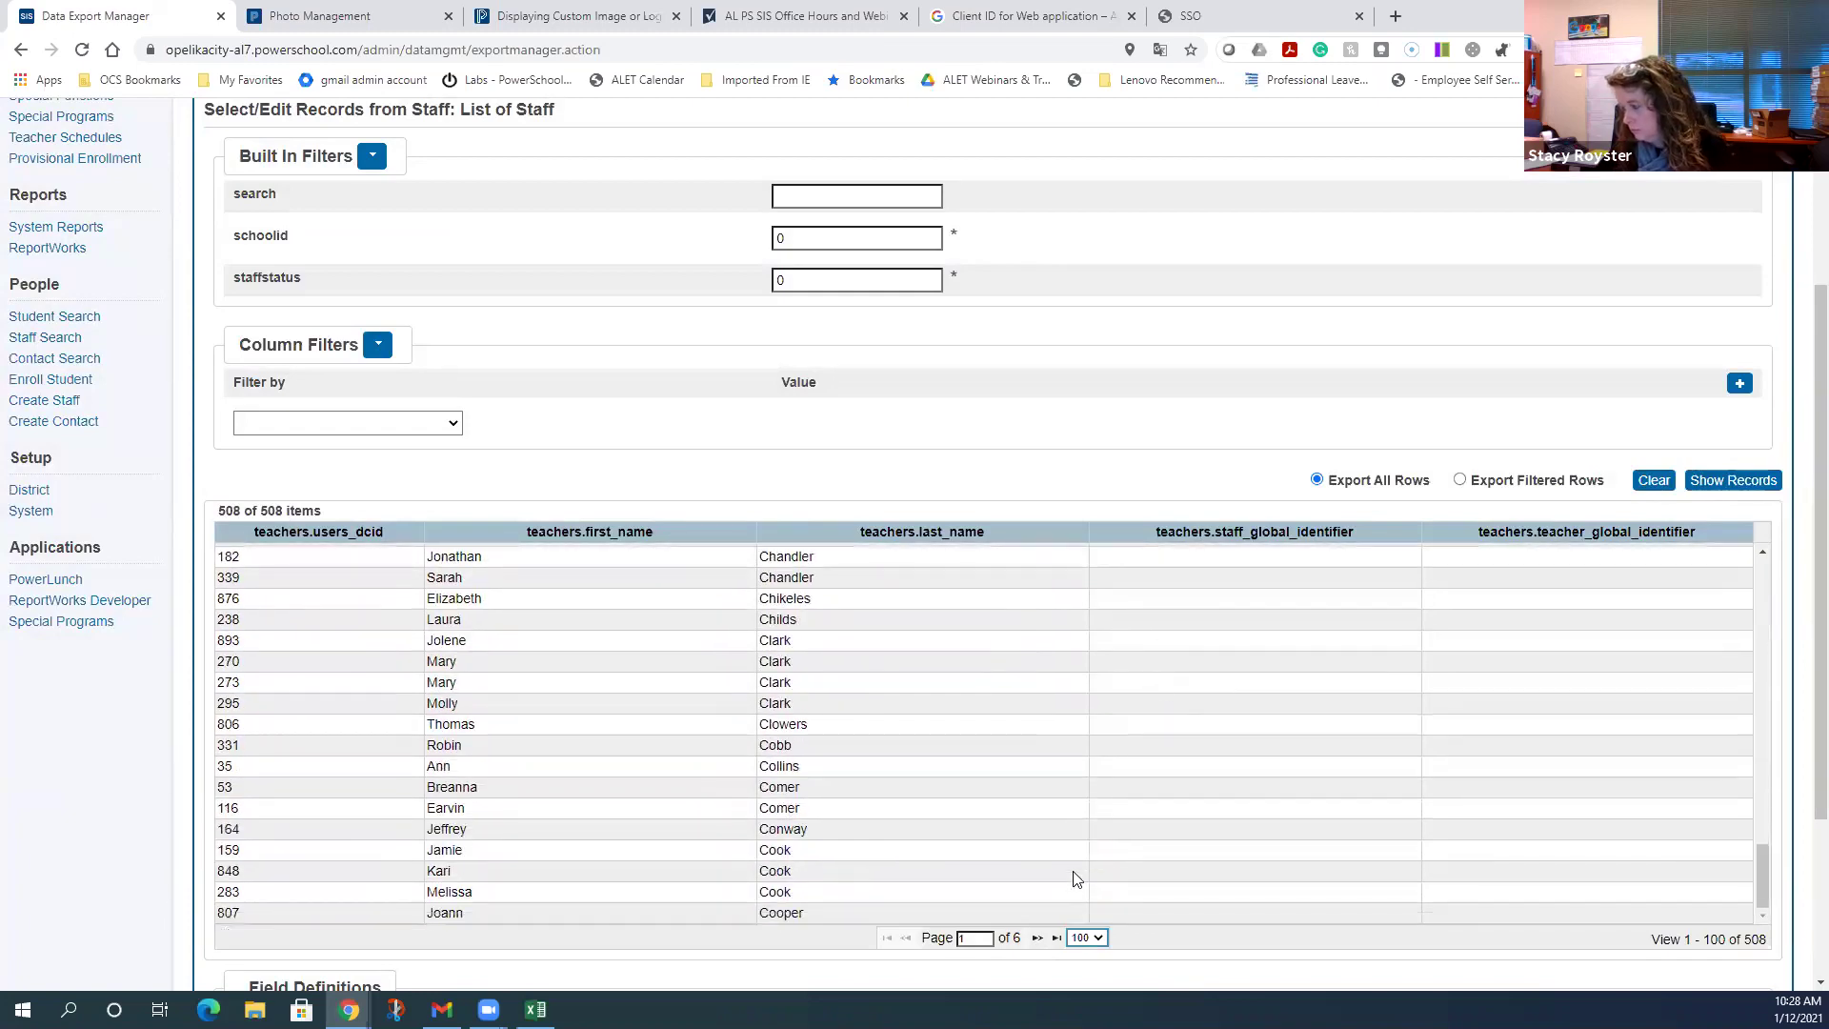
click(1036, 939)
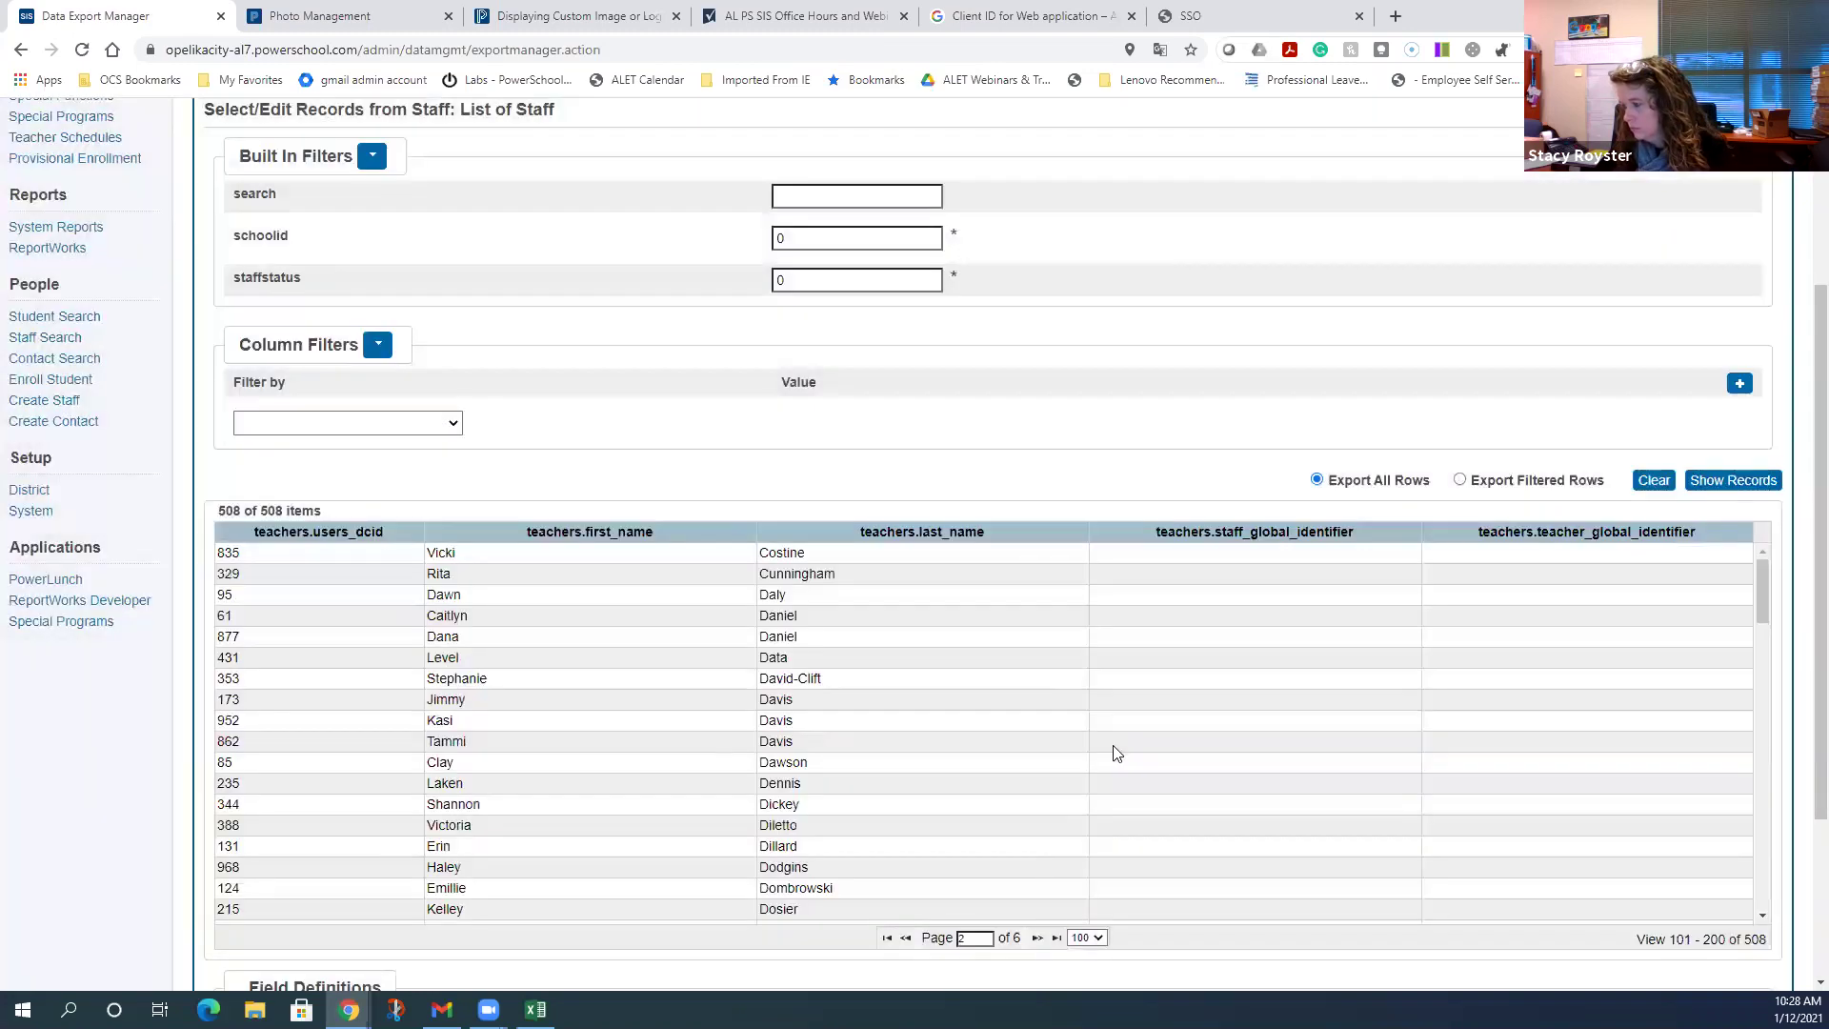
scroll(1116, 750, down, 3)
scroll(1116, 750, down, 5)
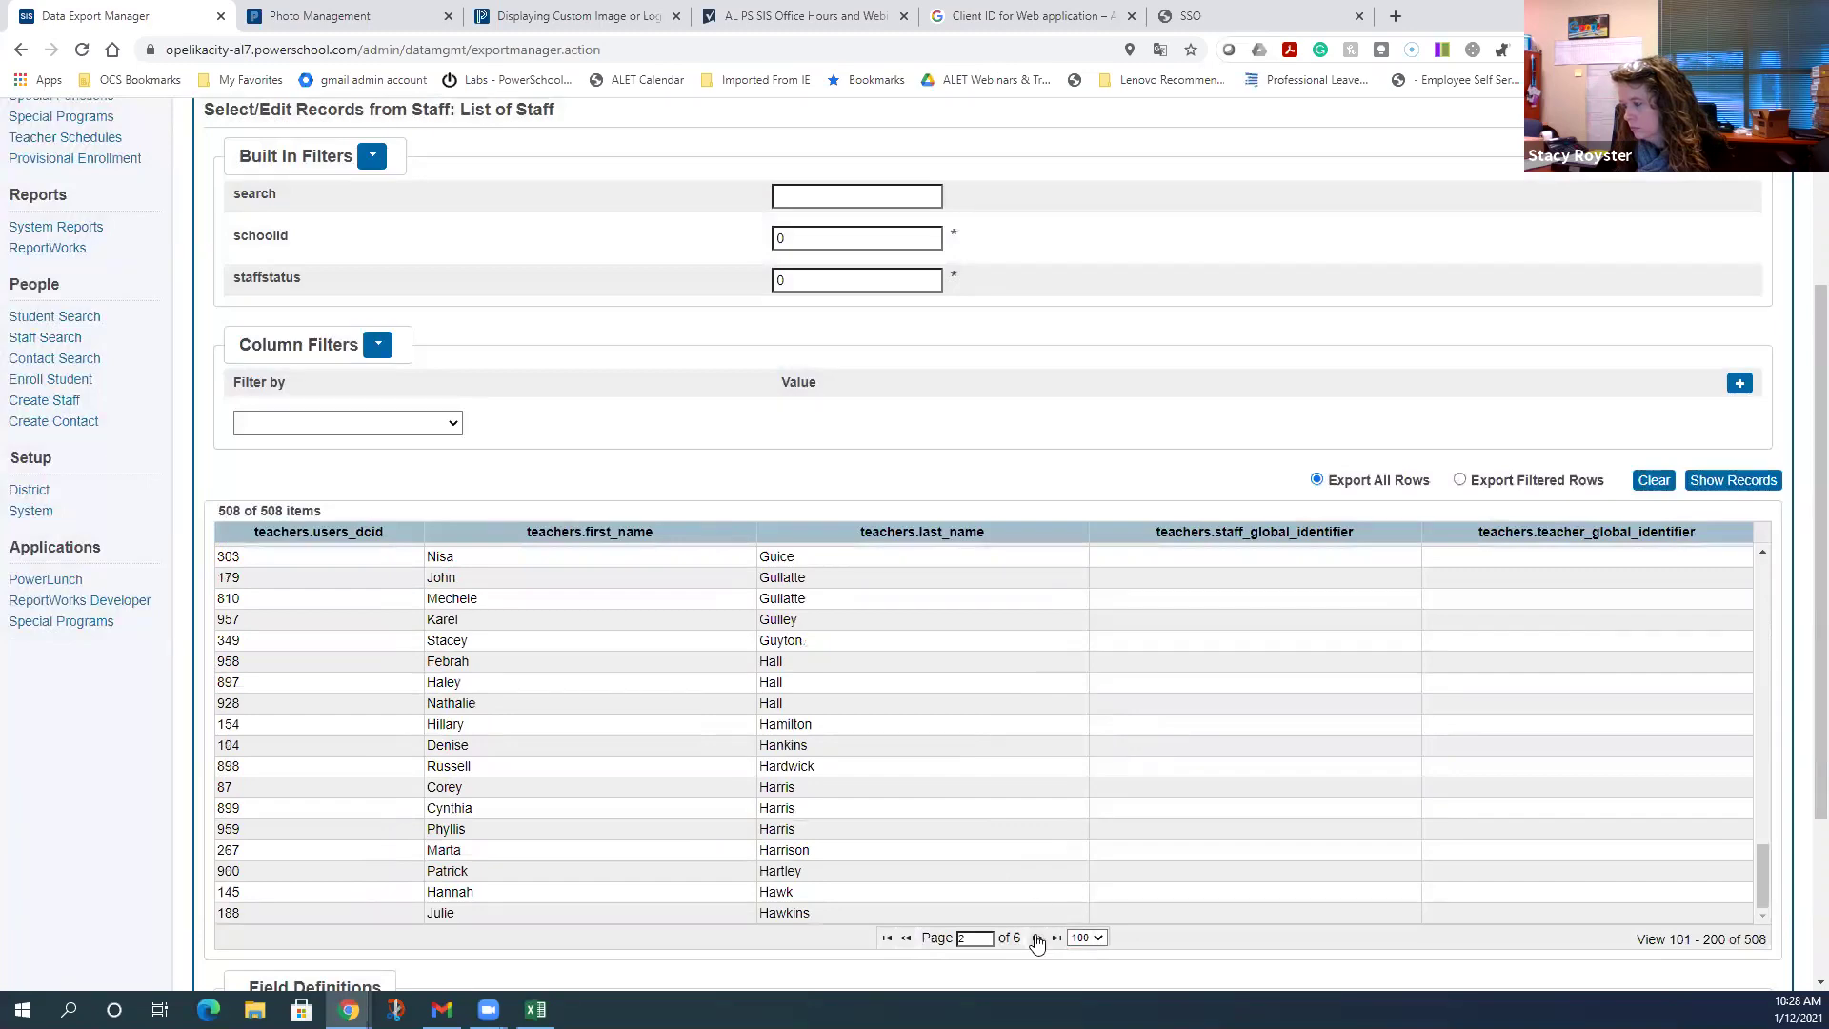
click(1036, 938)
scroll(1134, 752, down, 10)
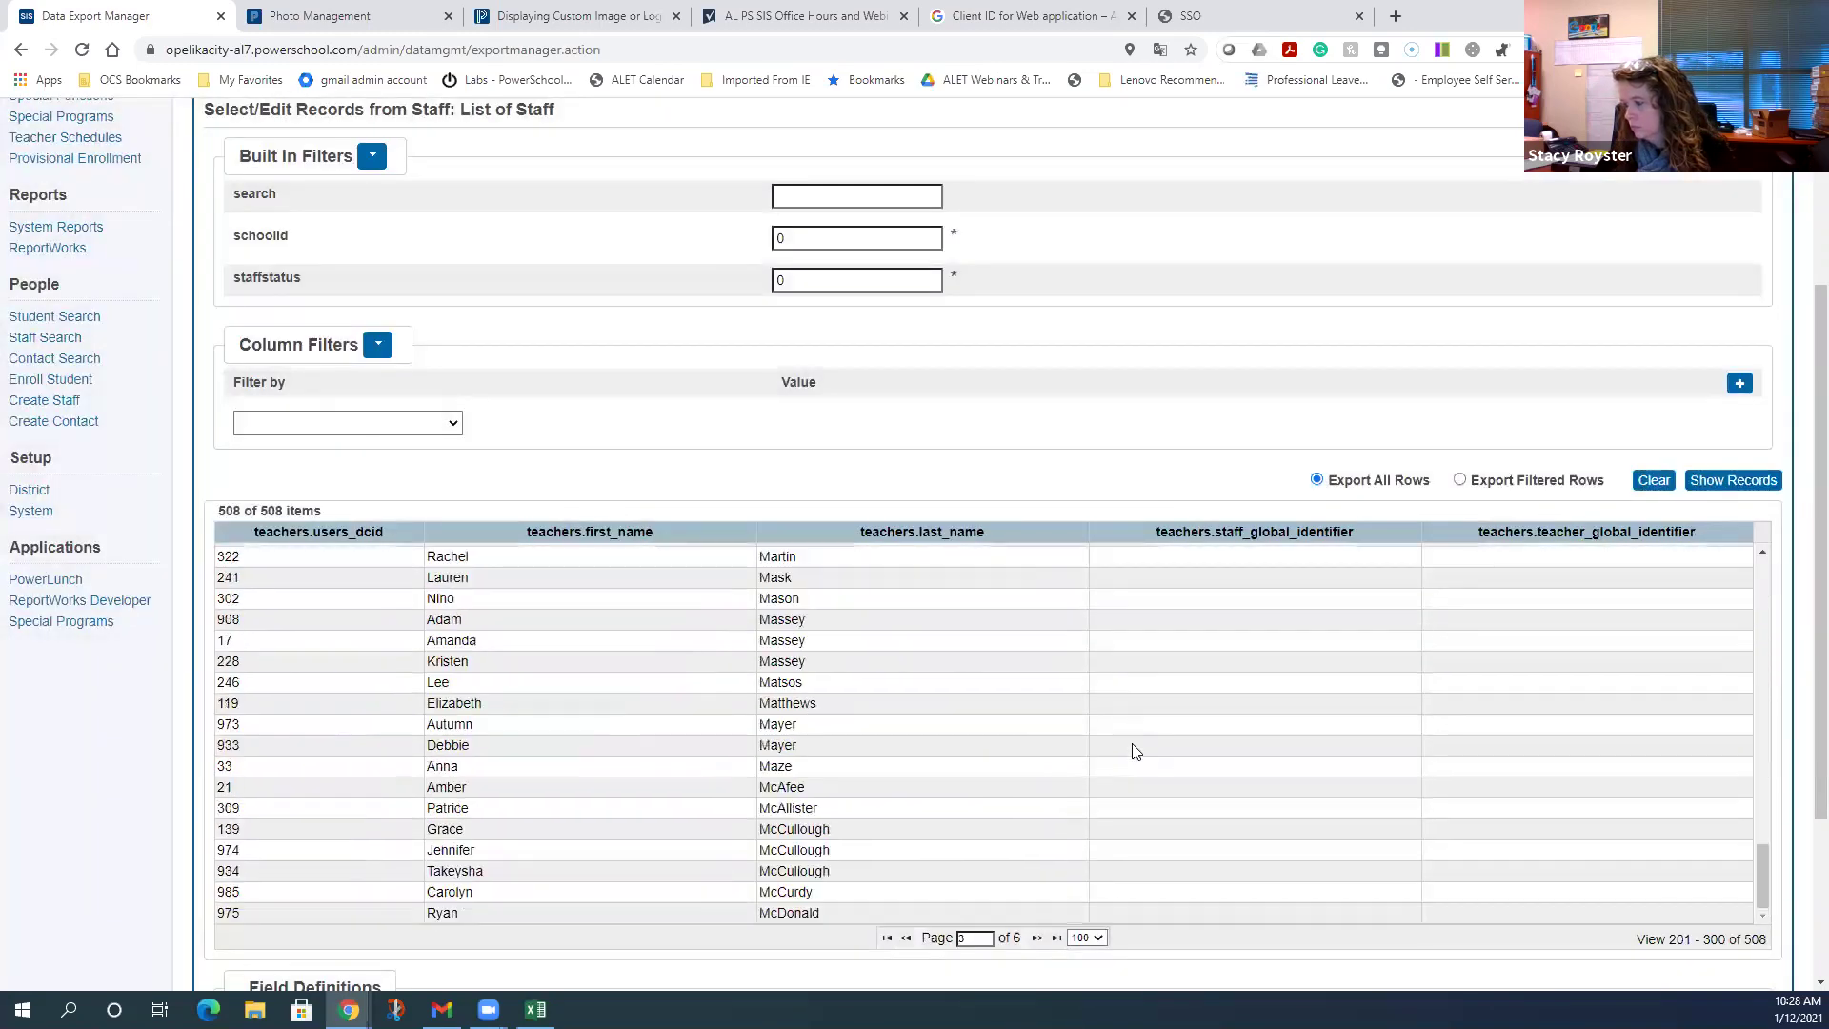
click(1037, 938)
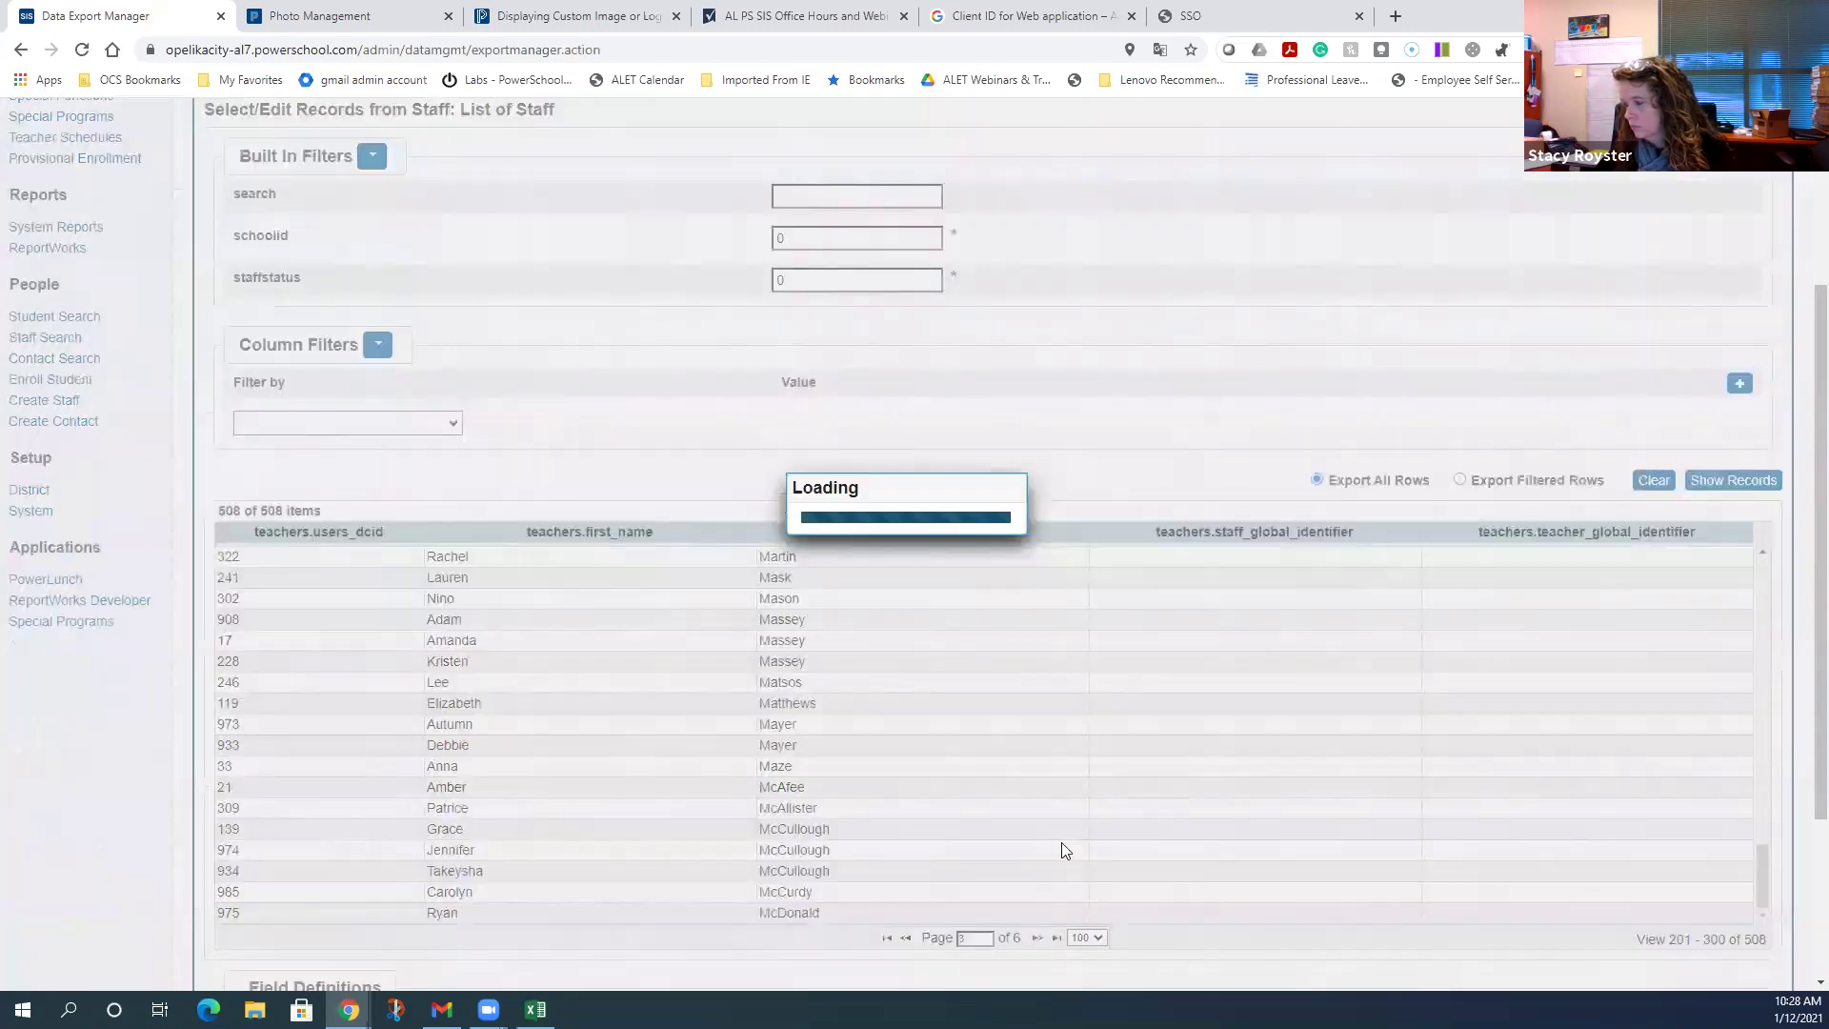
scroll(1129, 748, down, 15)
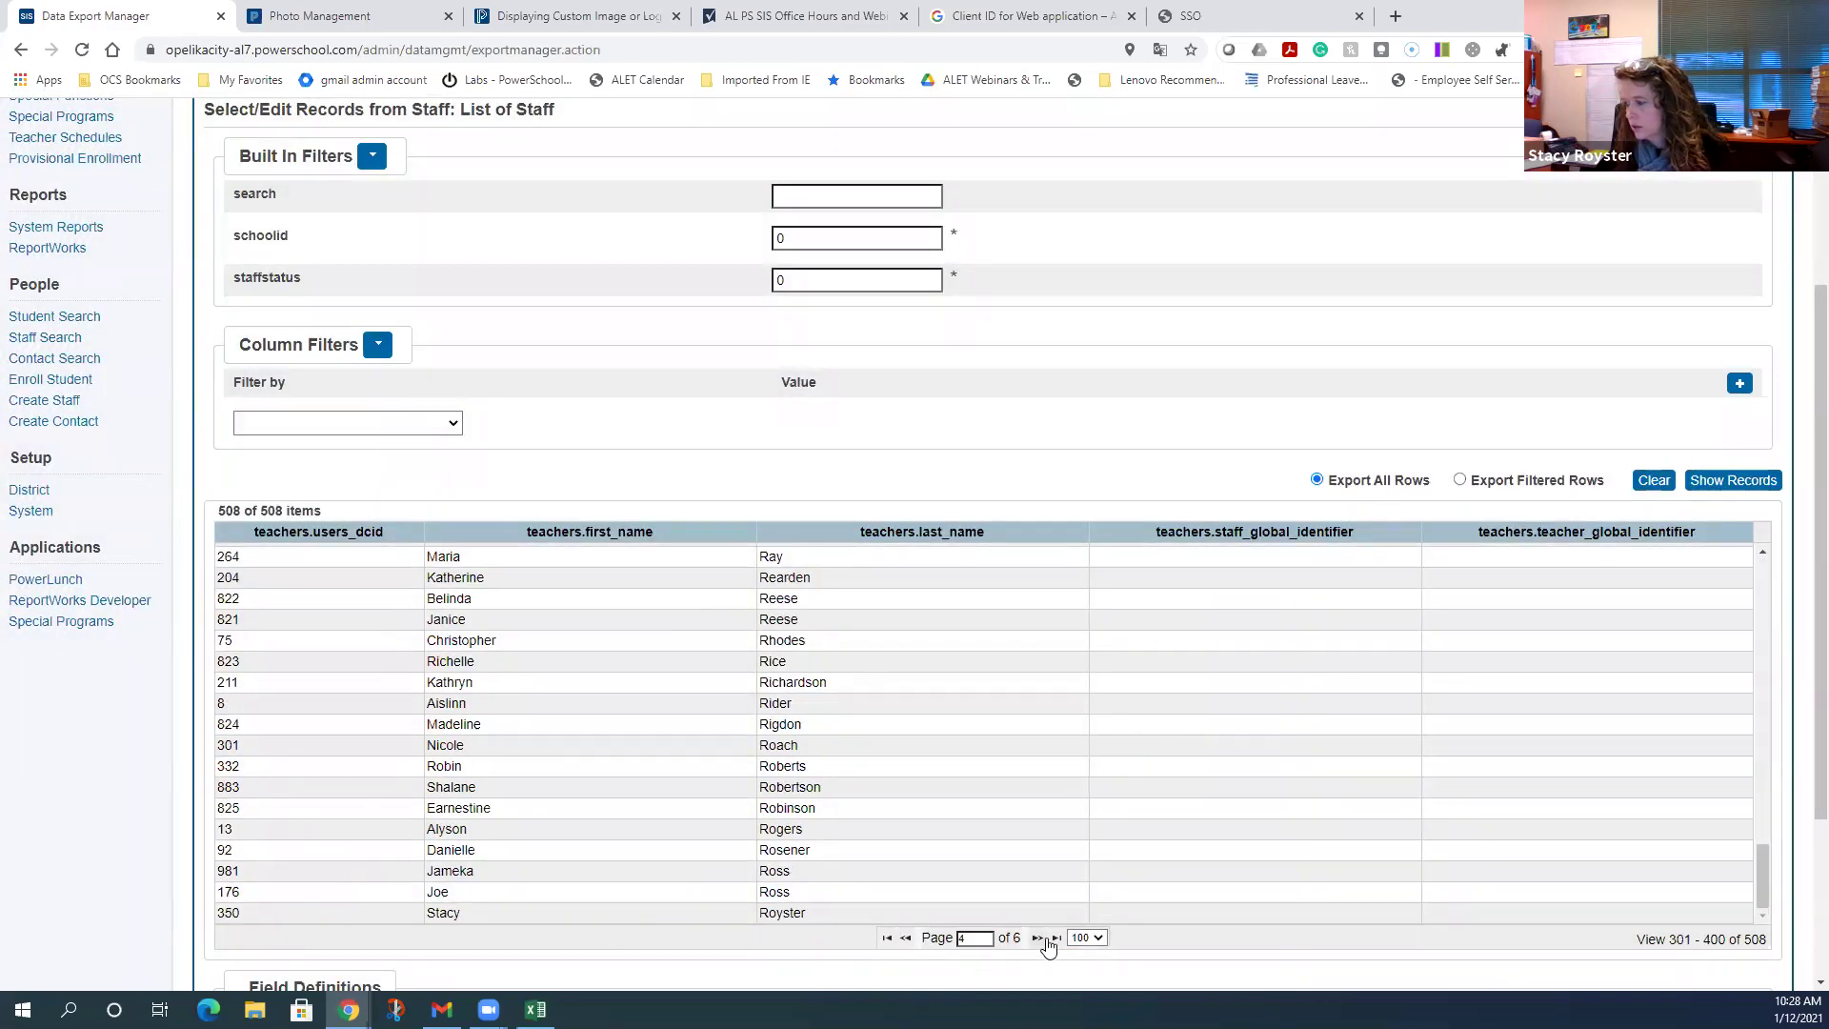
click(1038, 938)
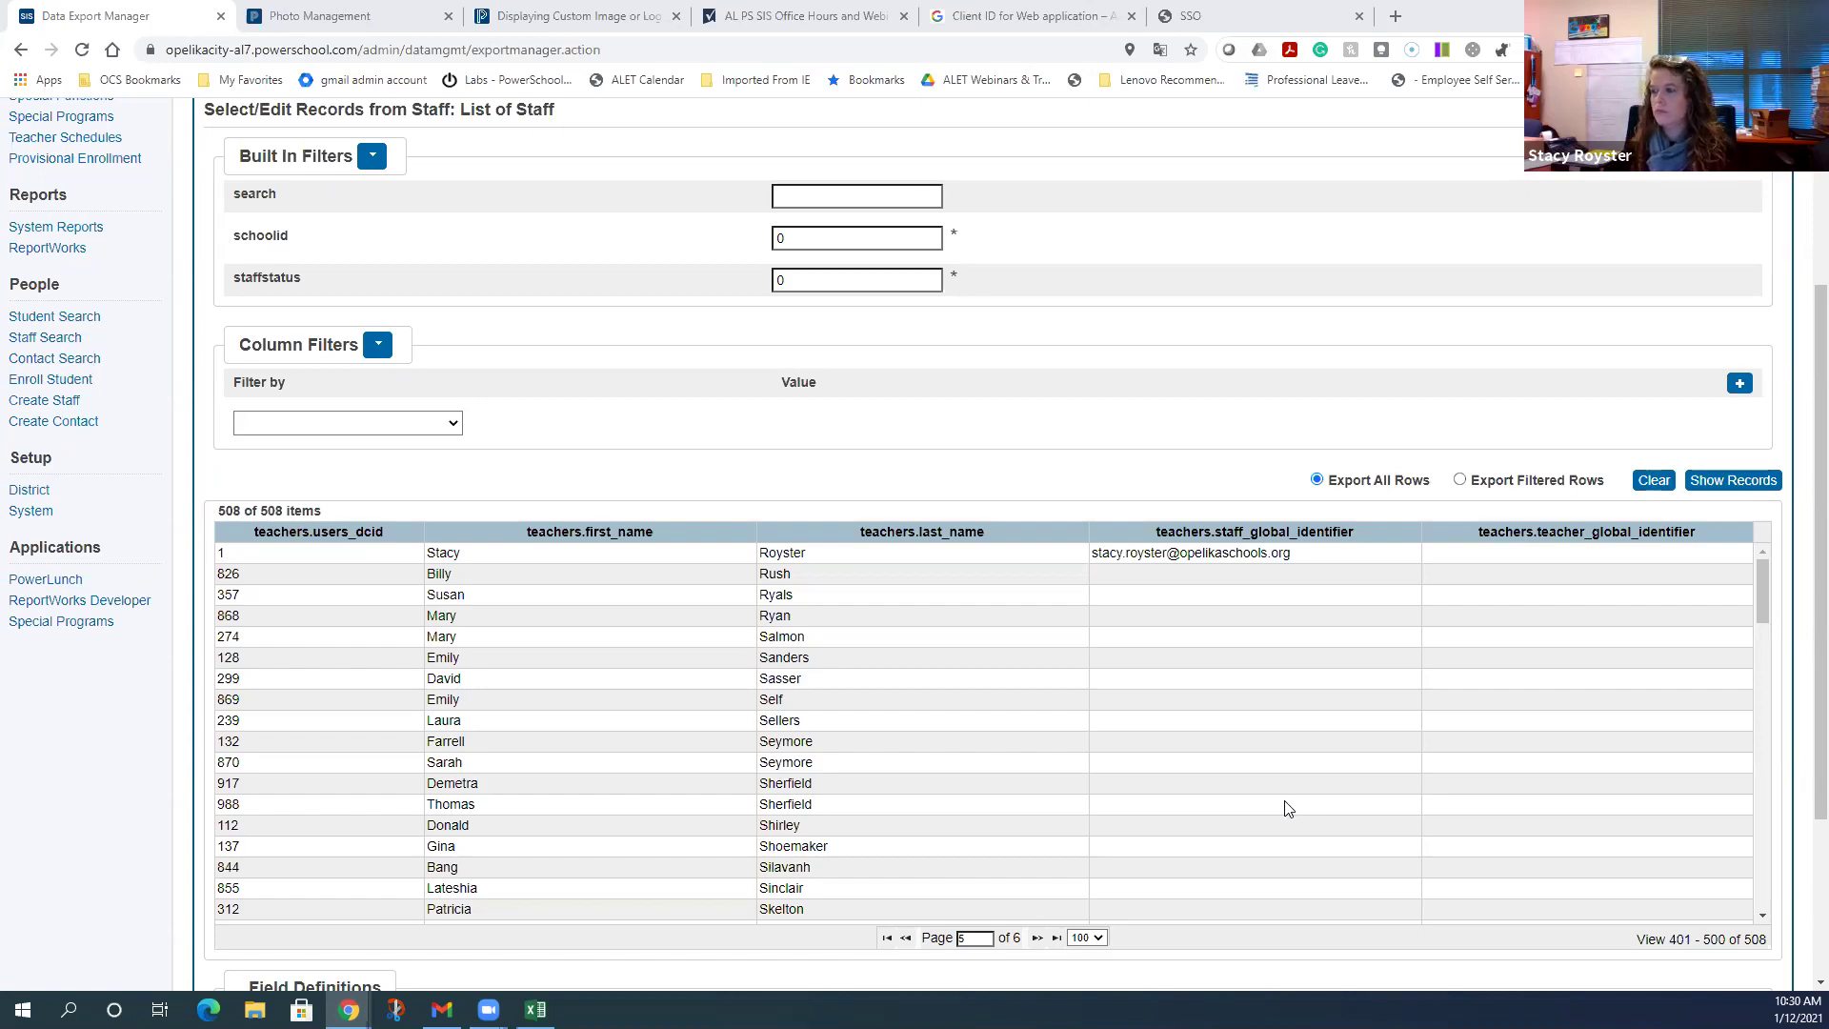
scroll(1278, 771, up, 3)
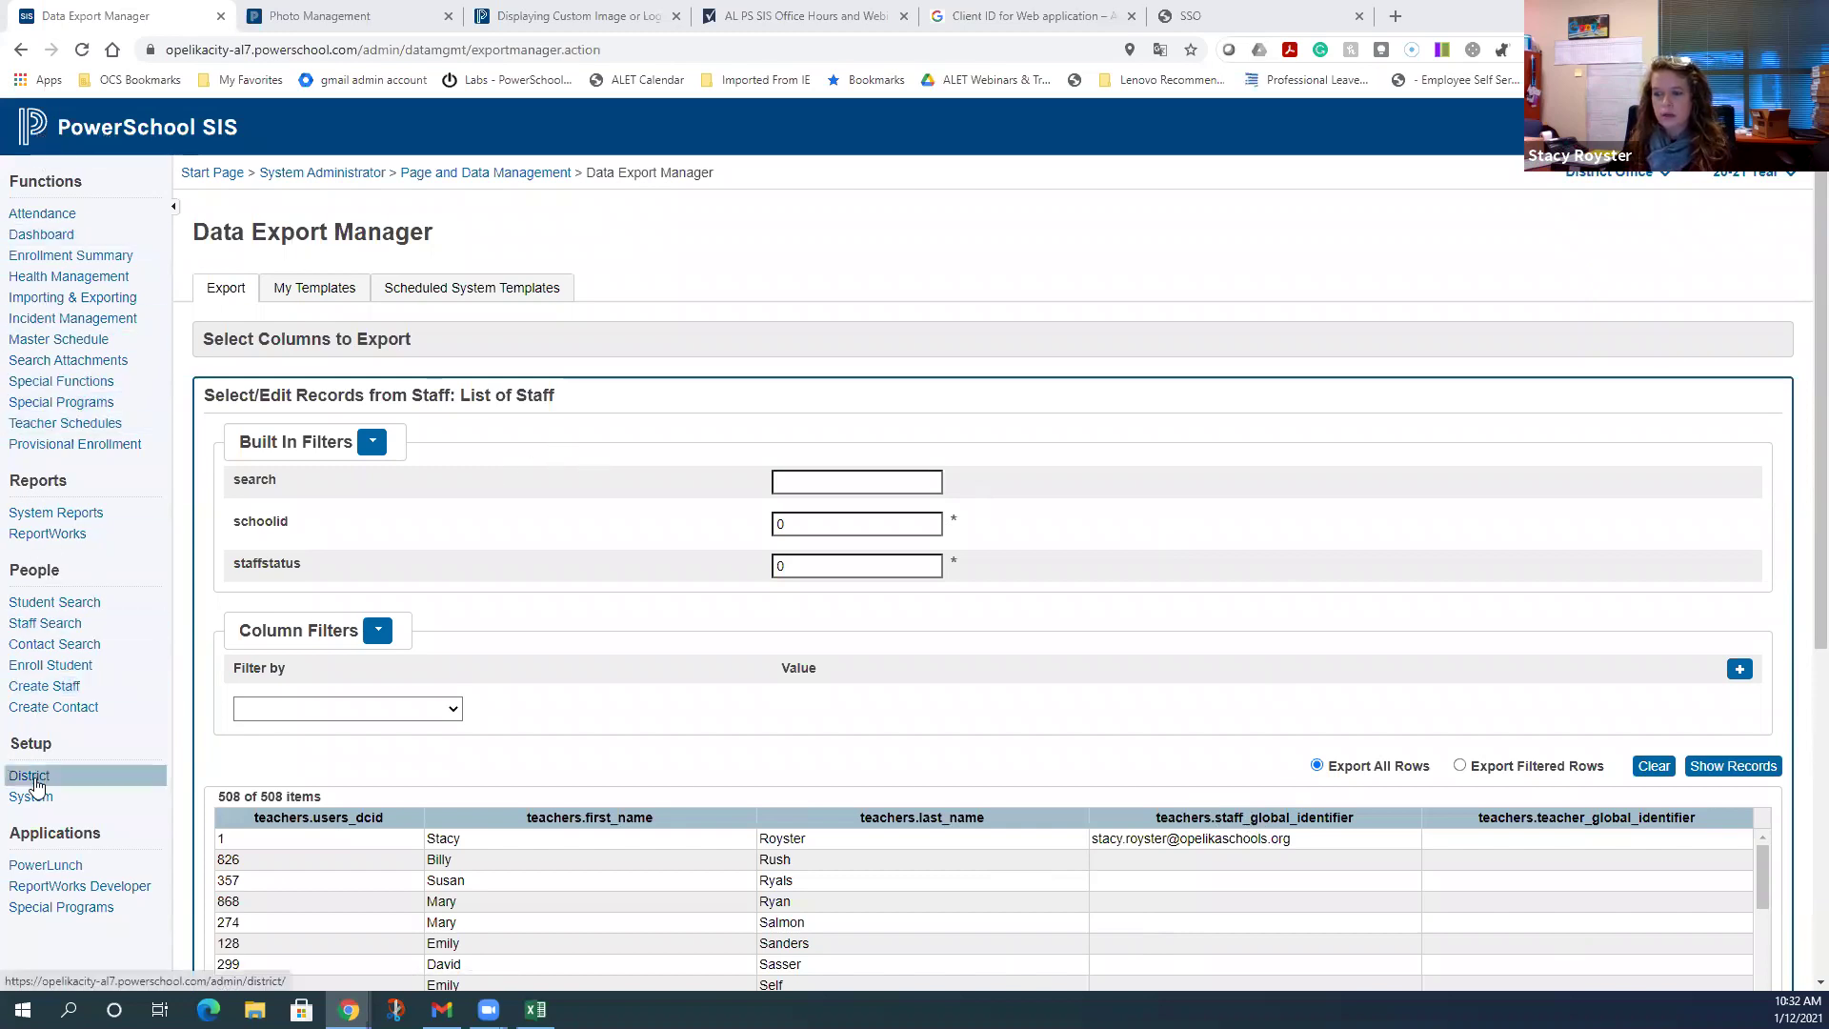
- Open System settings and go to OIDC Authentication Setup under Security
click(37, 802)
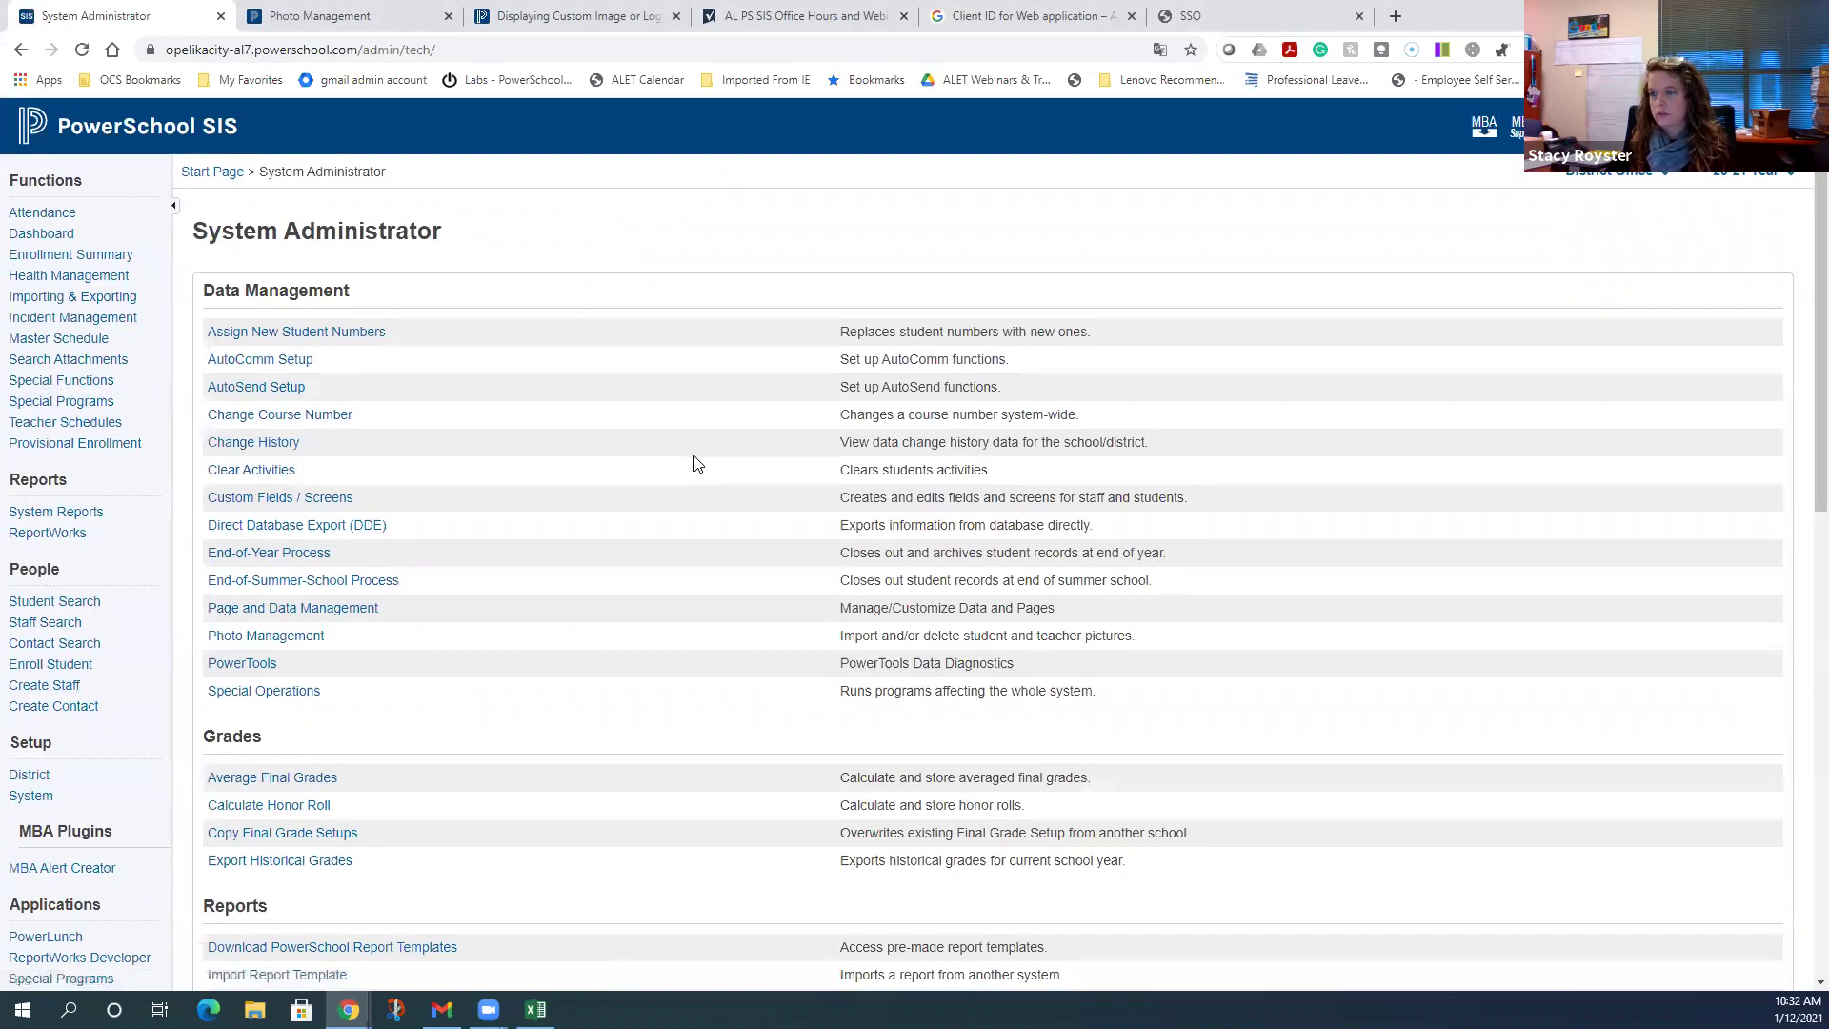
scroll(694, 464, down, 8)
scroll(694, 463, down, 2)
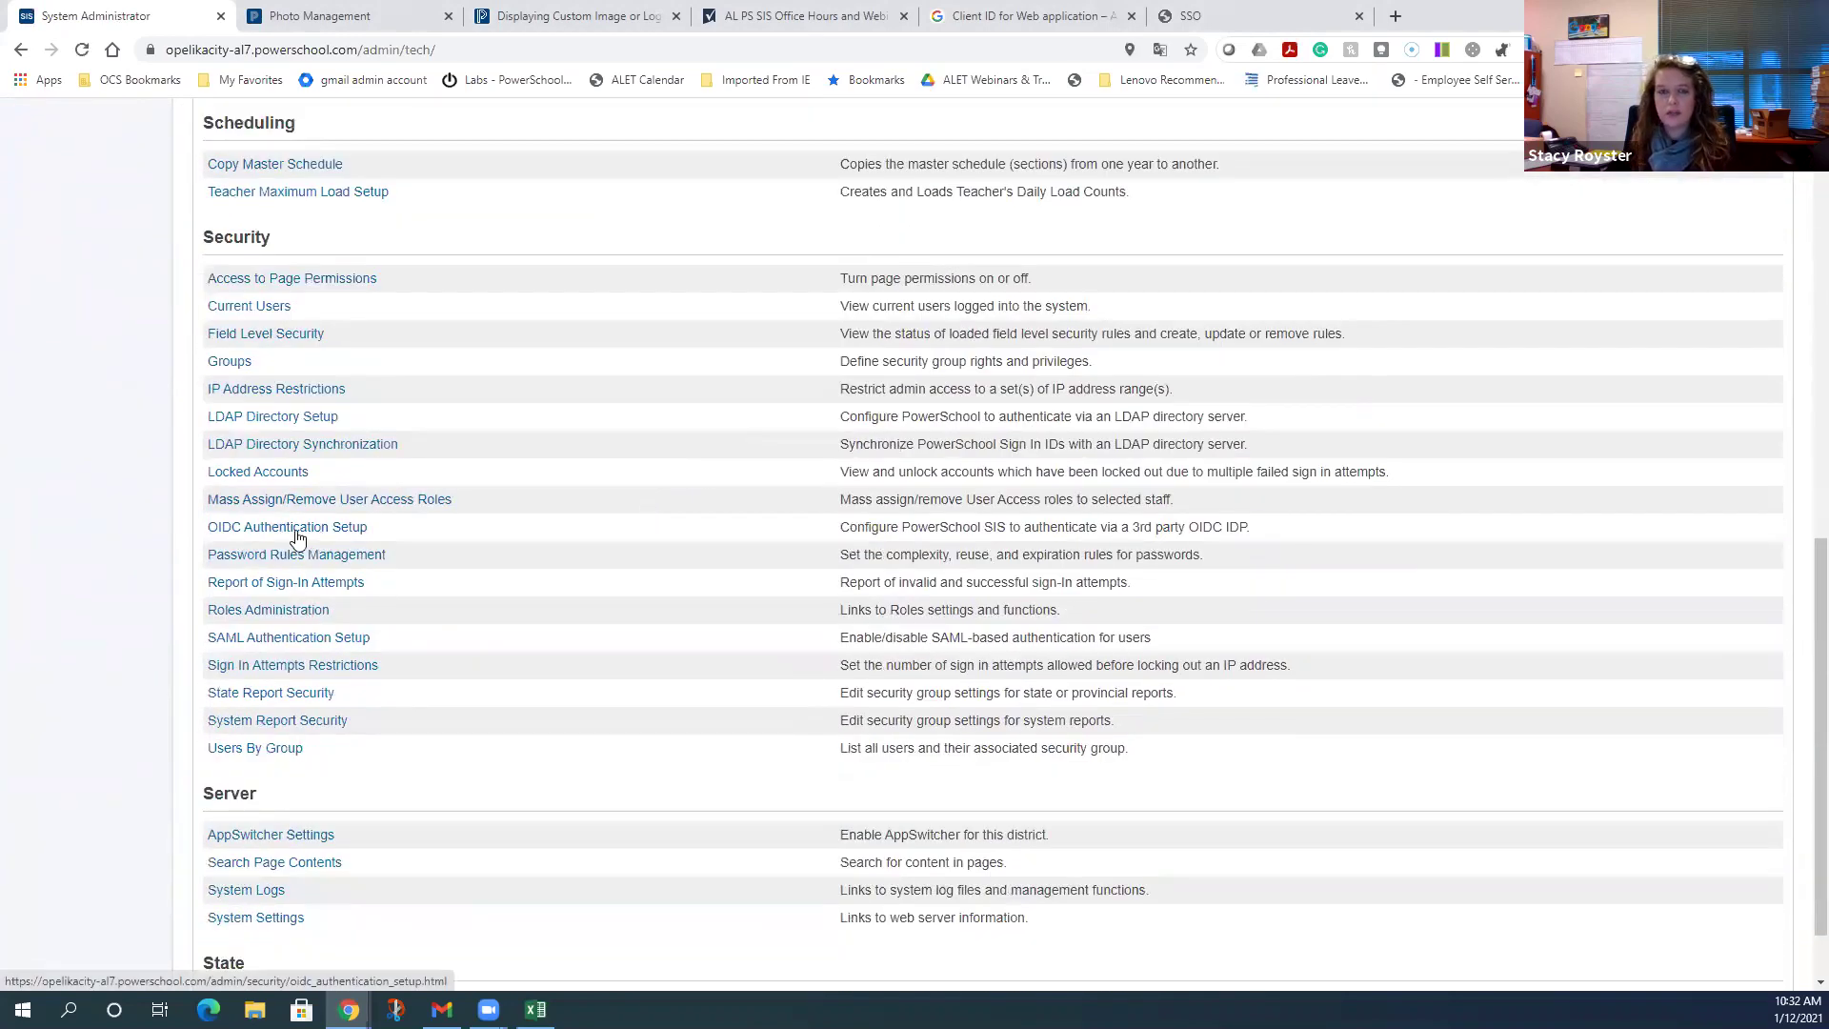
click(297, 536)
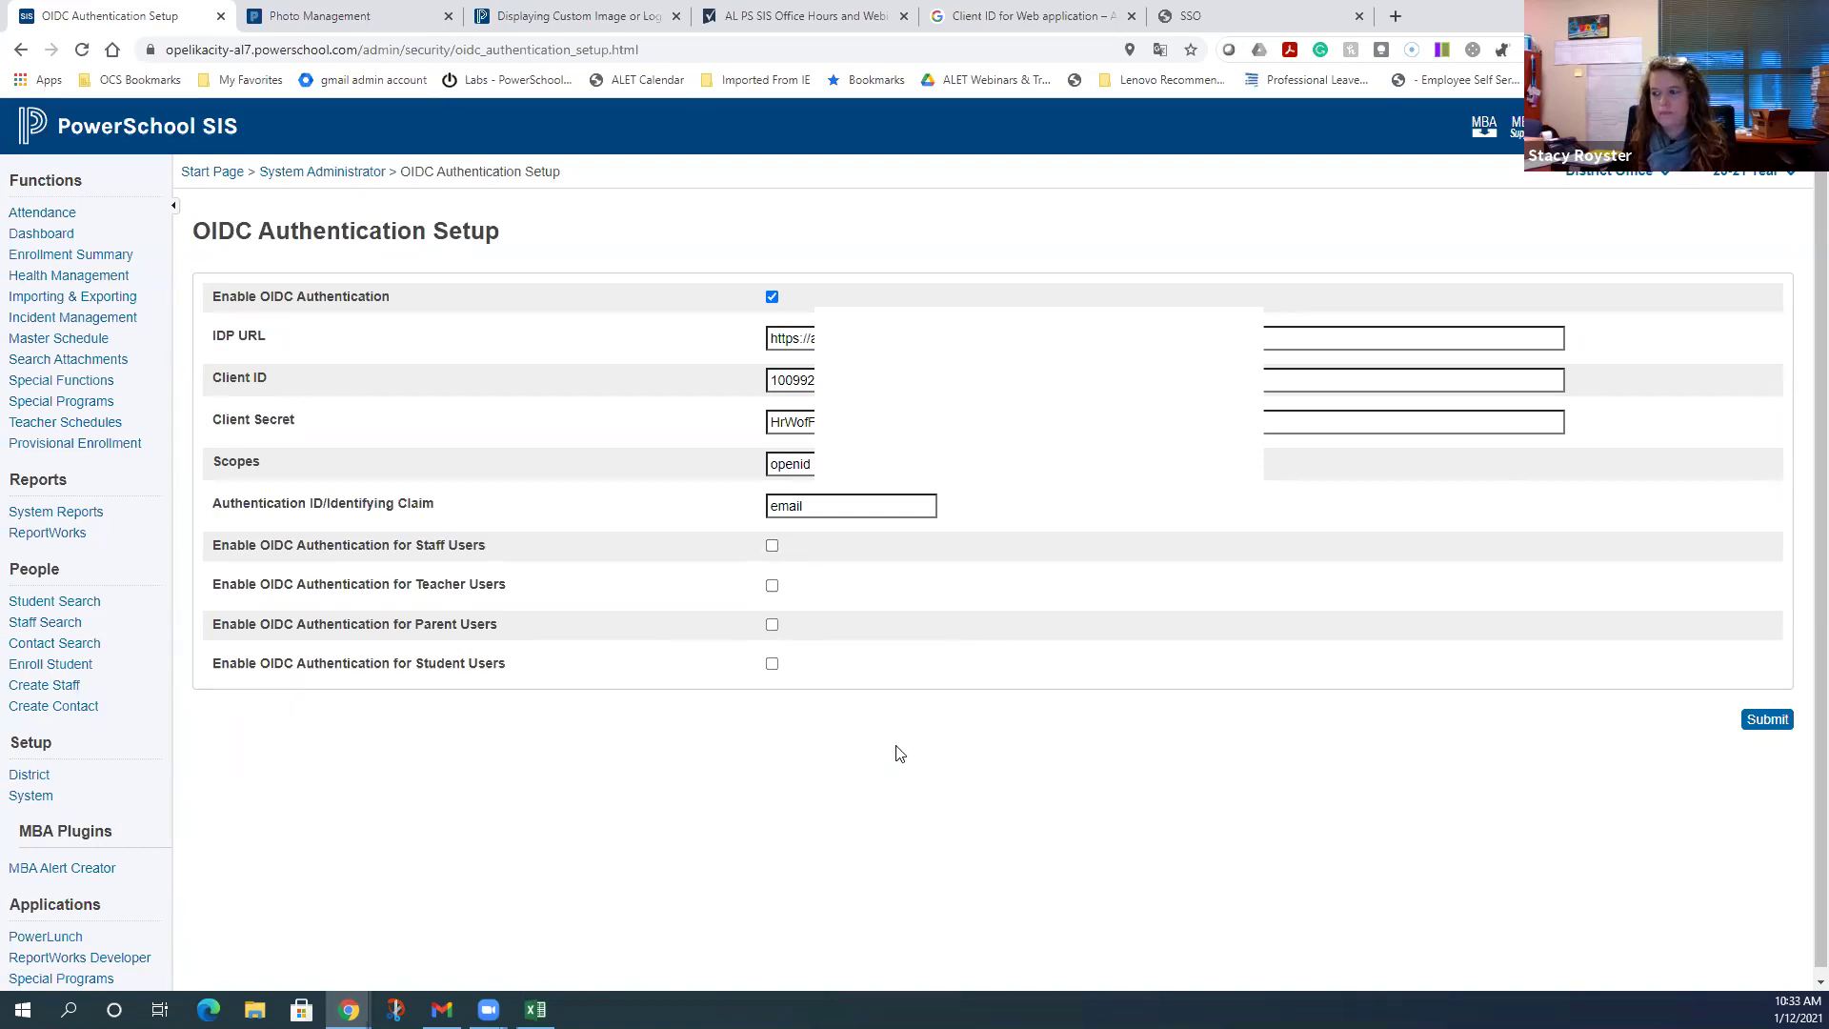
- Enable OIDC for teacher users, confirm the save past the warning, and return to the Start Page
click(771, 585)
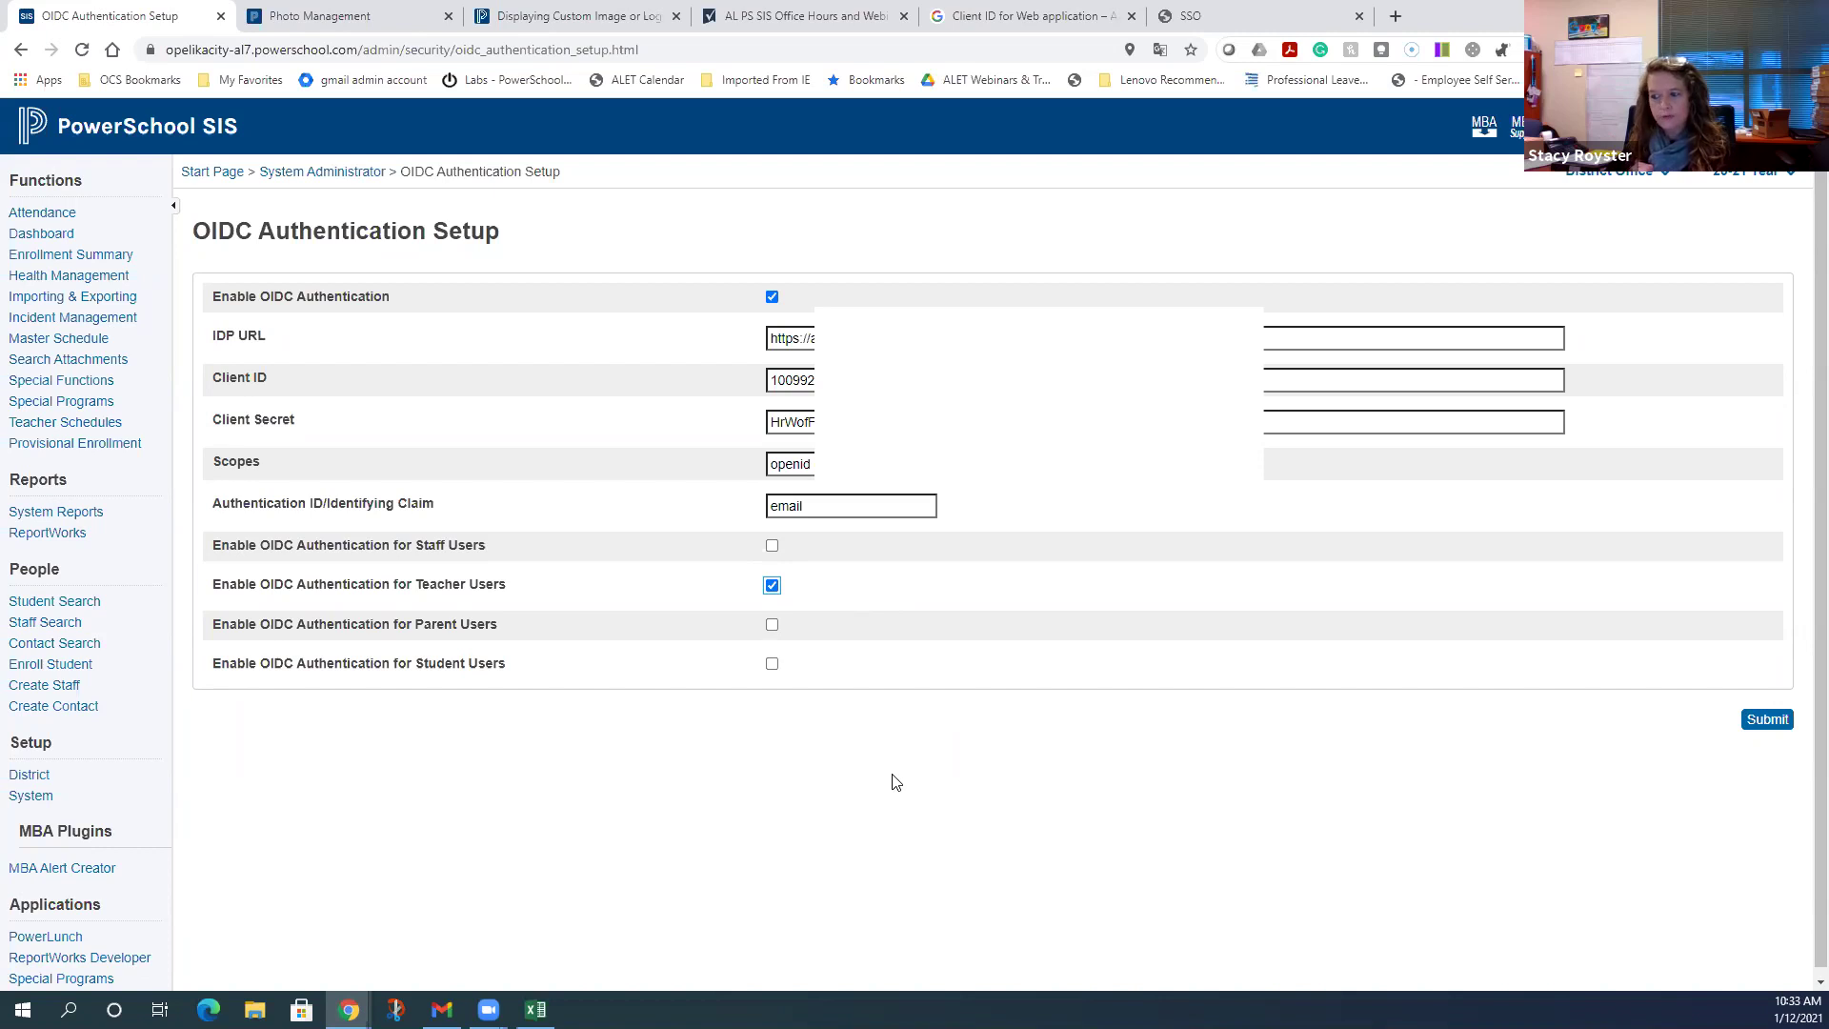
click(1778, 721)
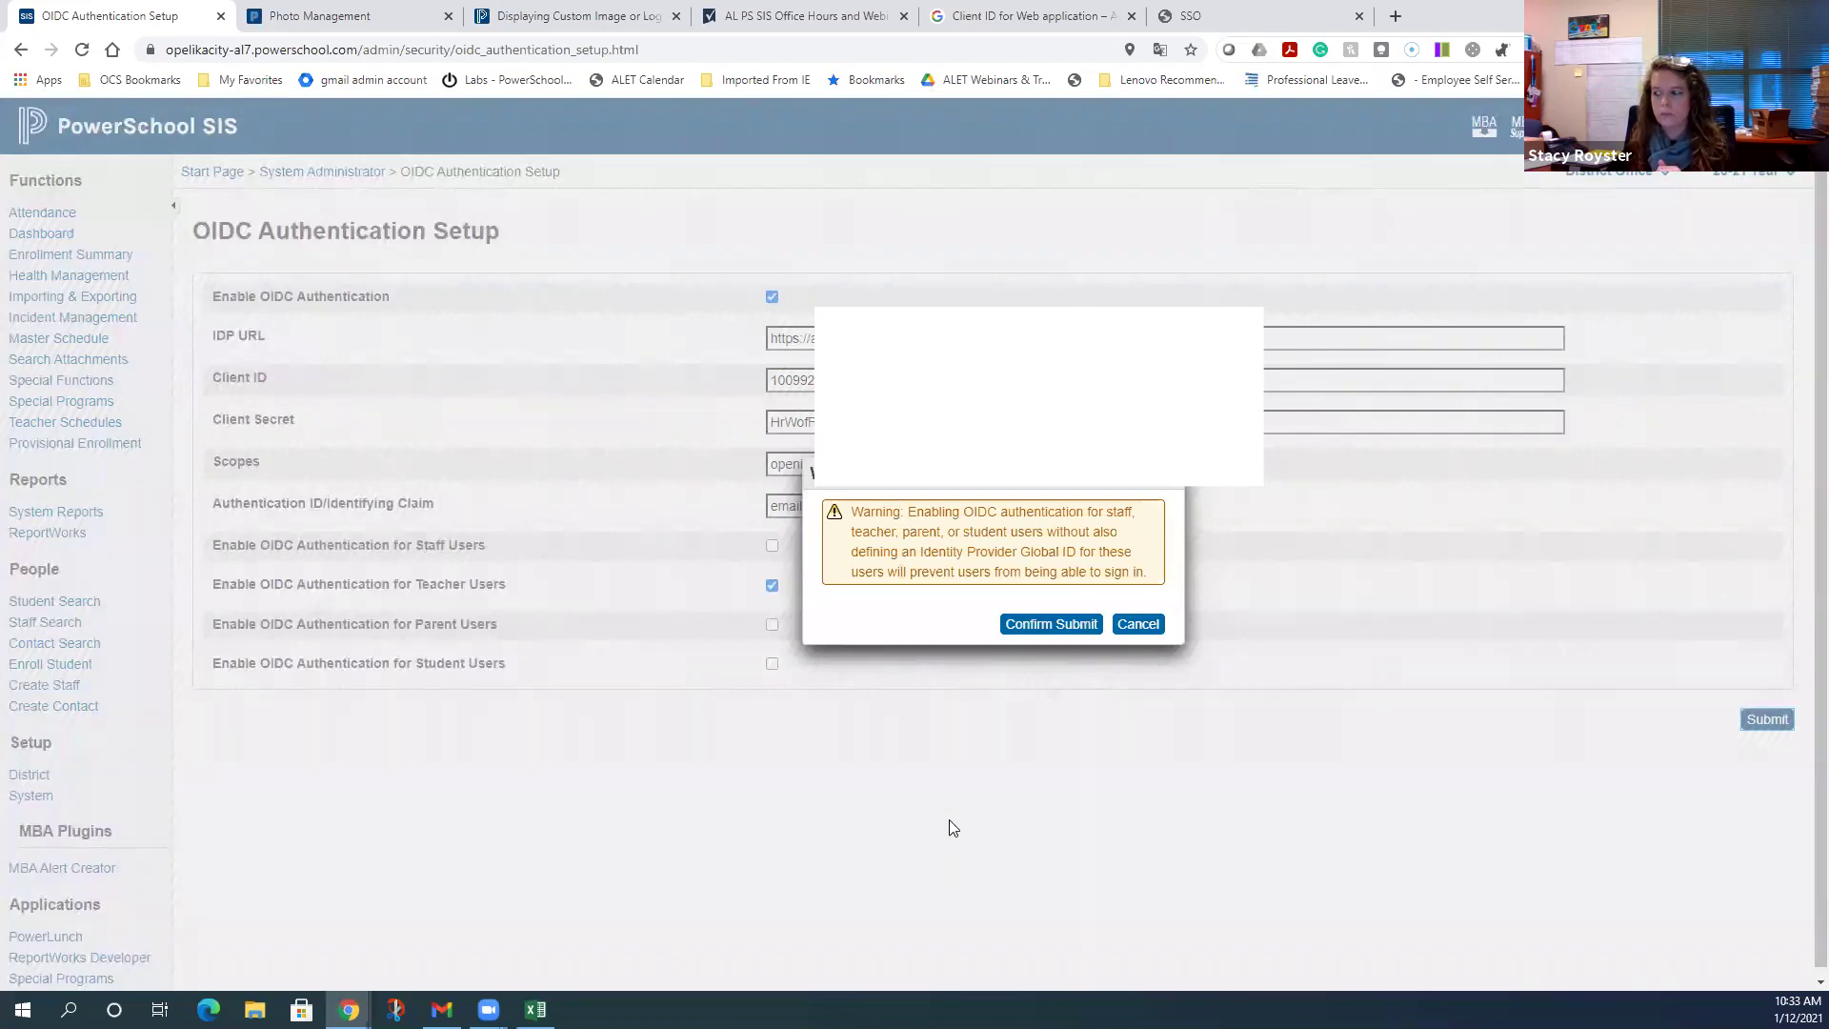
click(1044, 629)
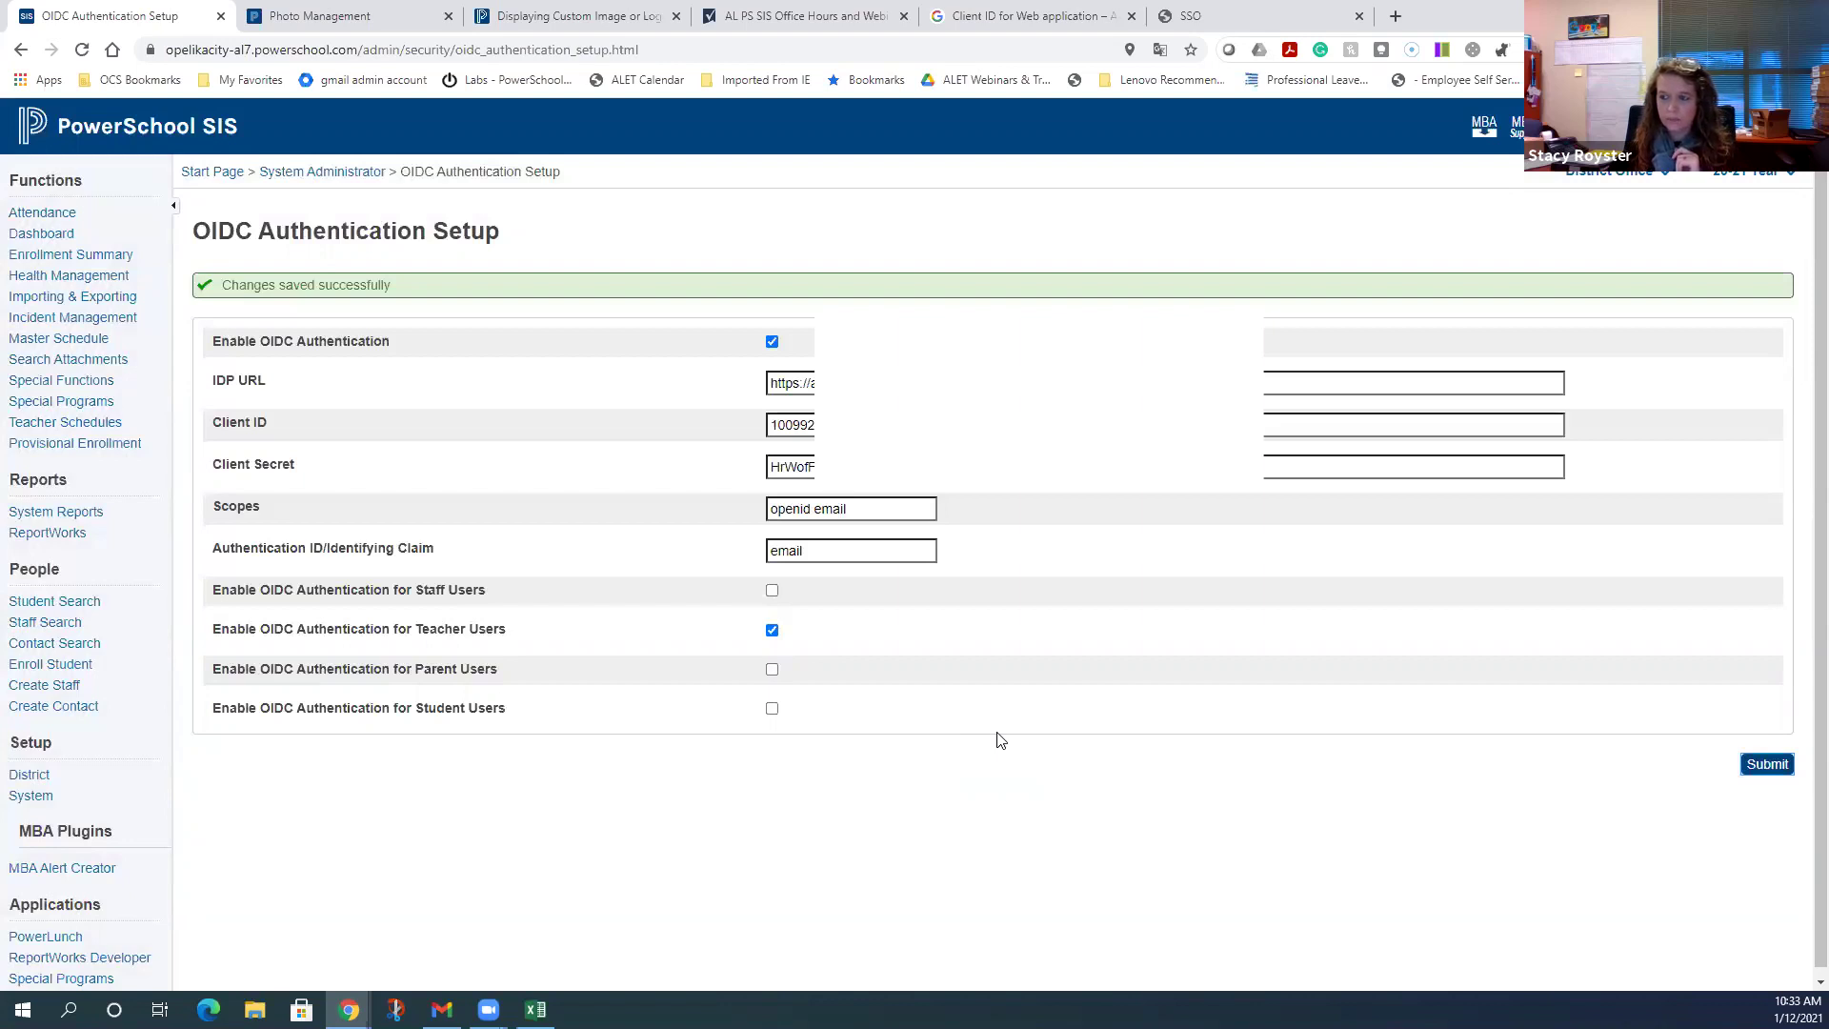
click(184, 141)
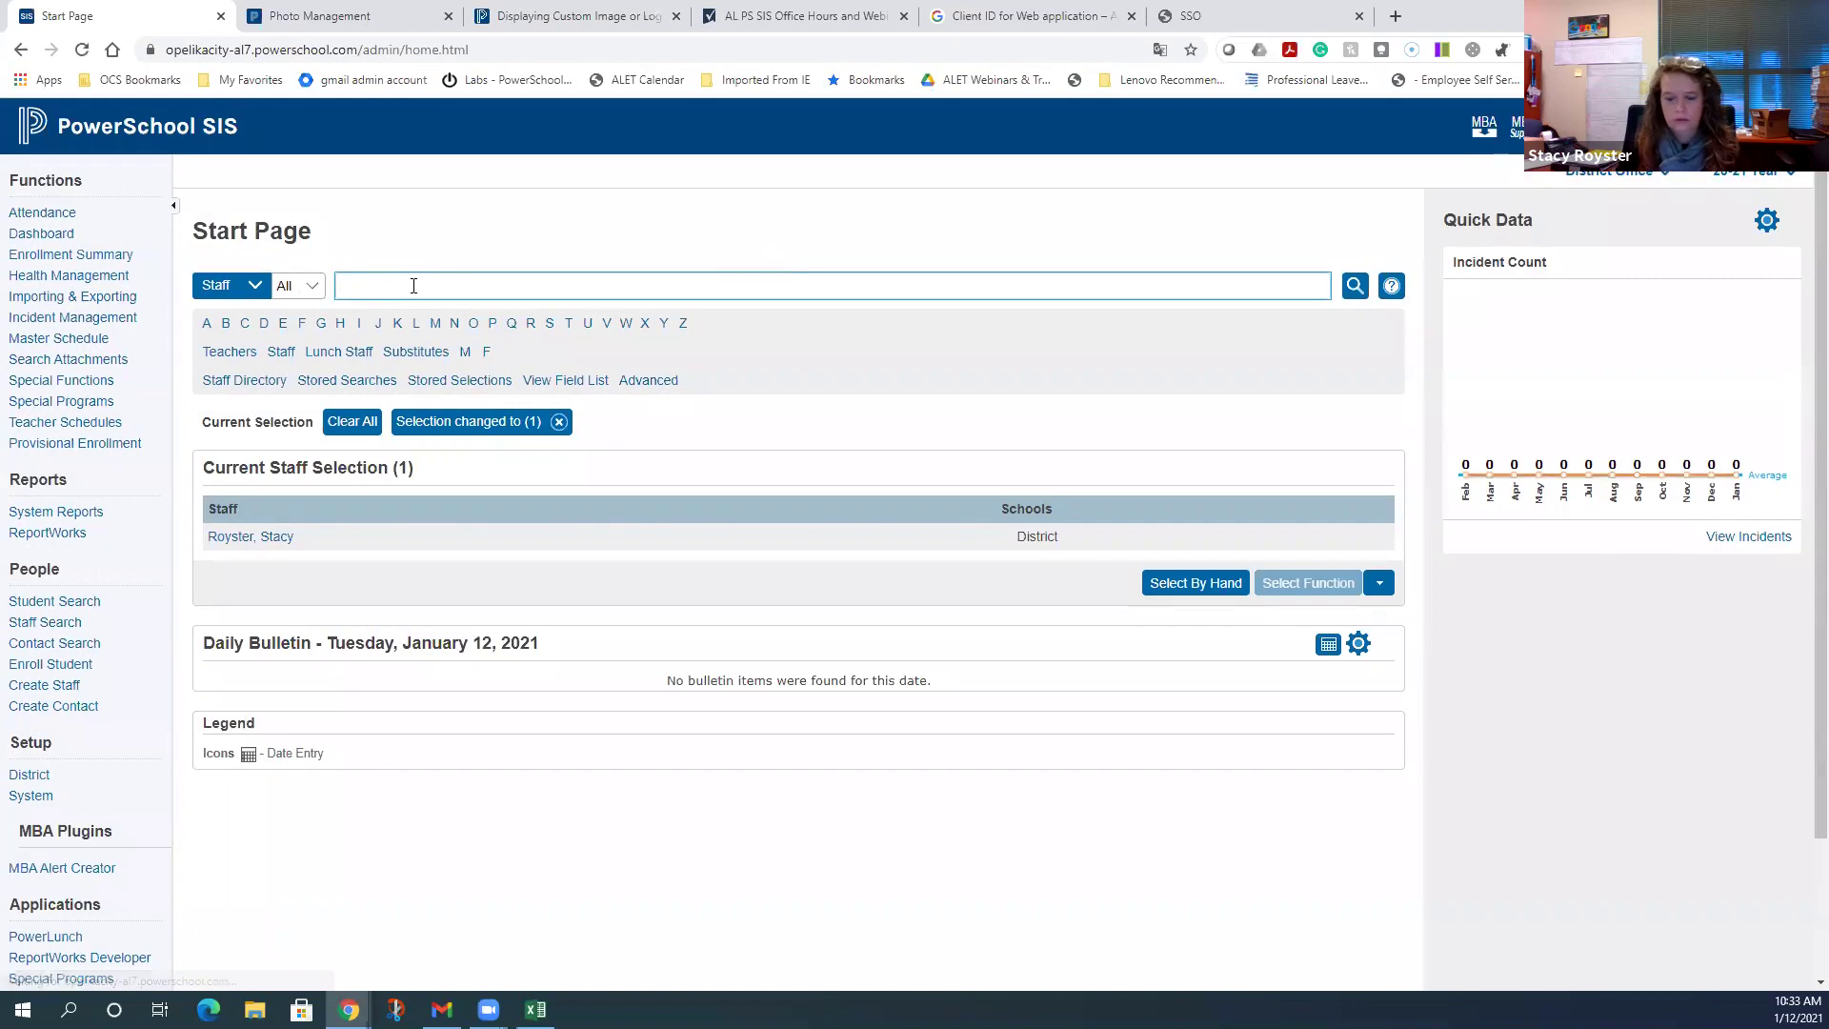
- Find the teacher's staff record and open its Teachers and Affiliations security settings
text(kimu)
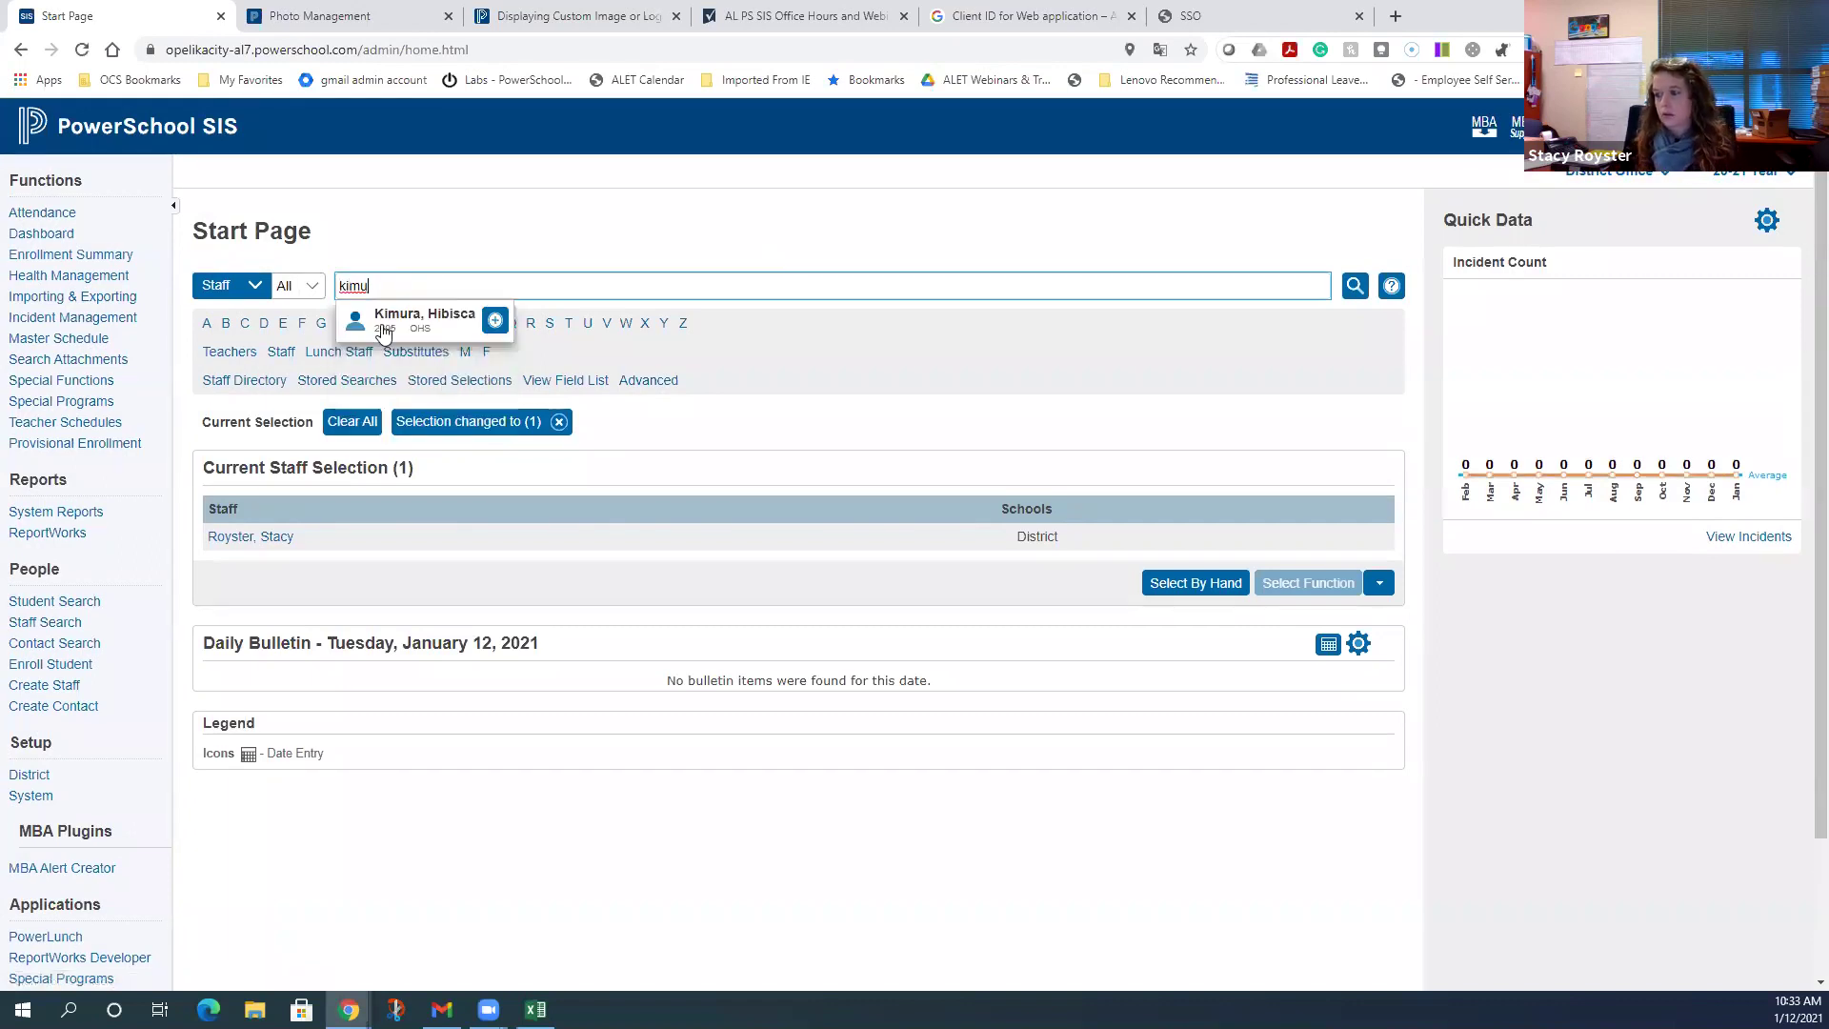
click(384, 324)
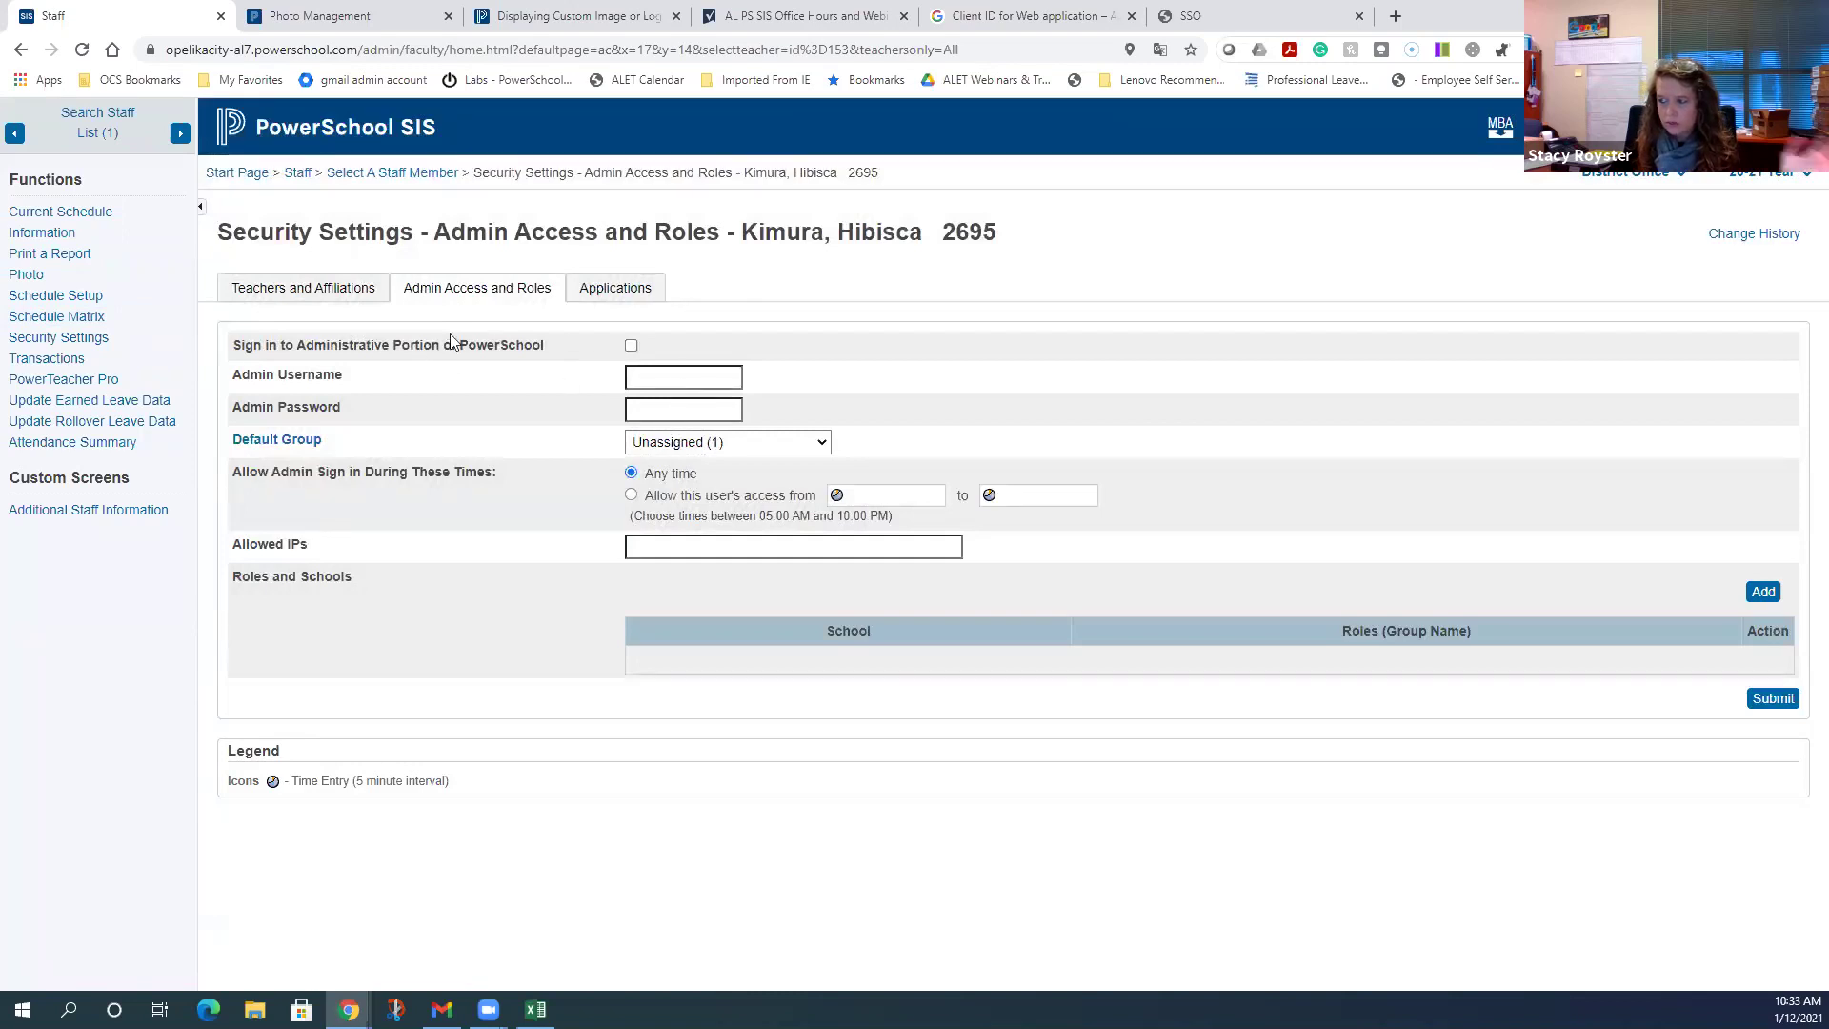
click(320, 292)
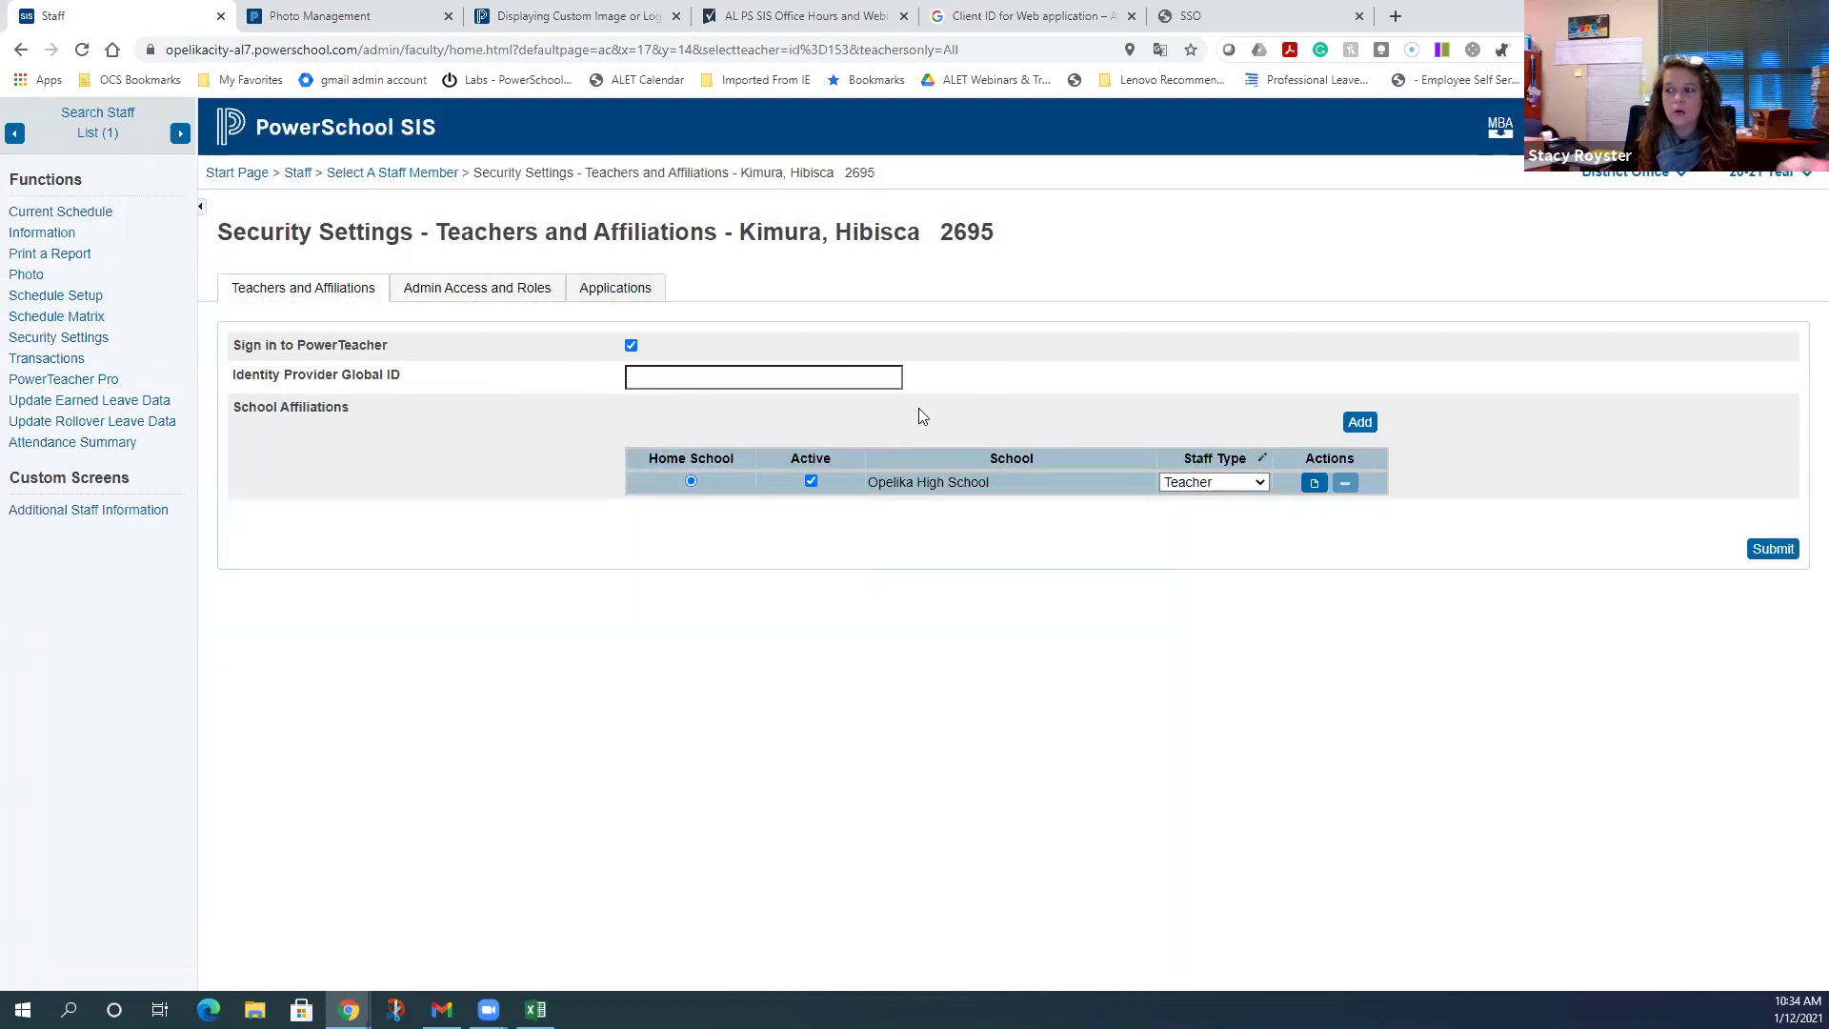
- Enter the teacher's school e-mail as the Identity Provider Global ID and save it
click(812, 377)
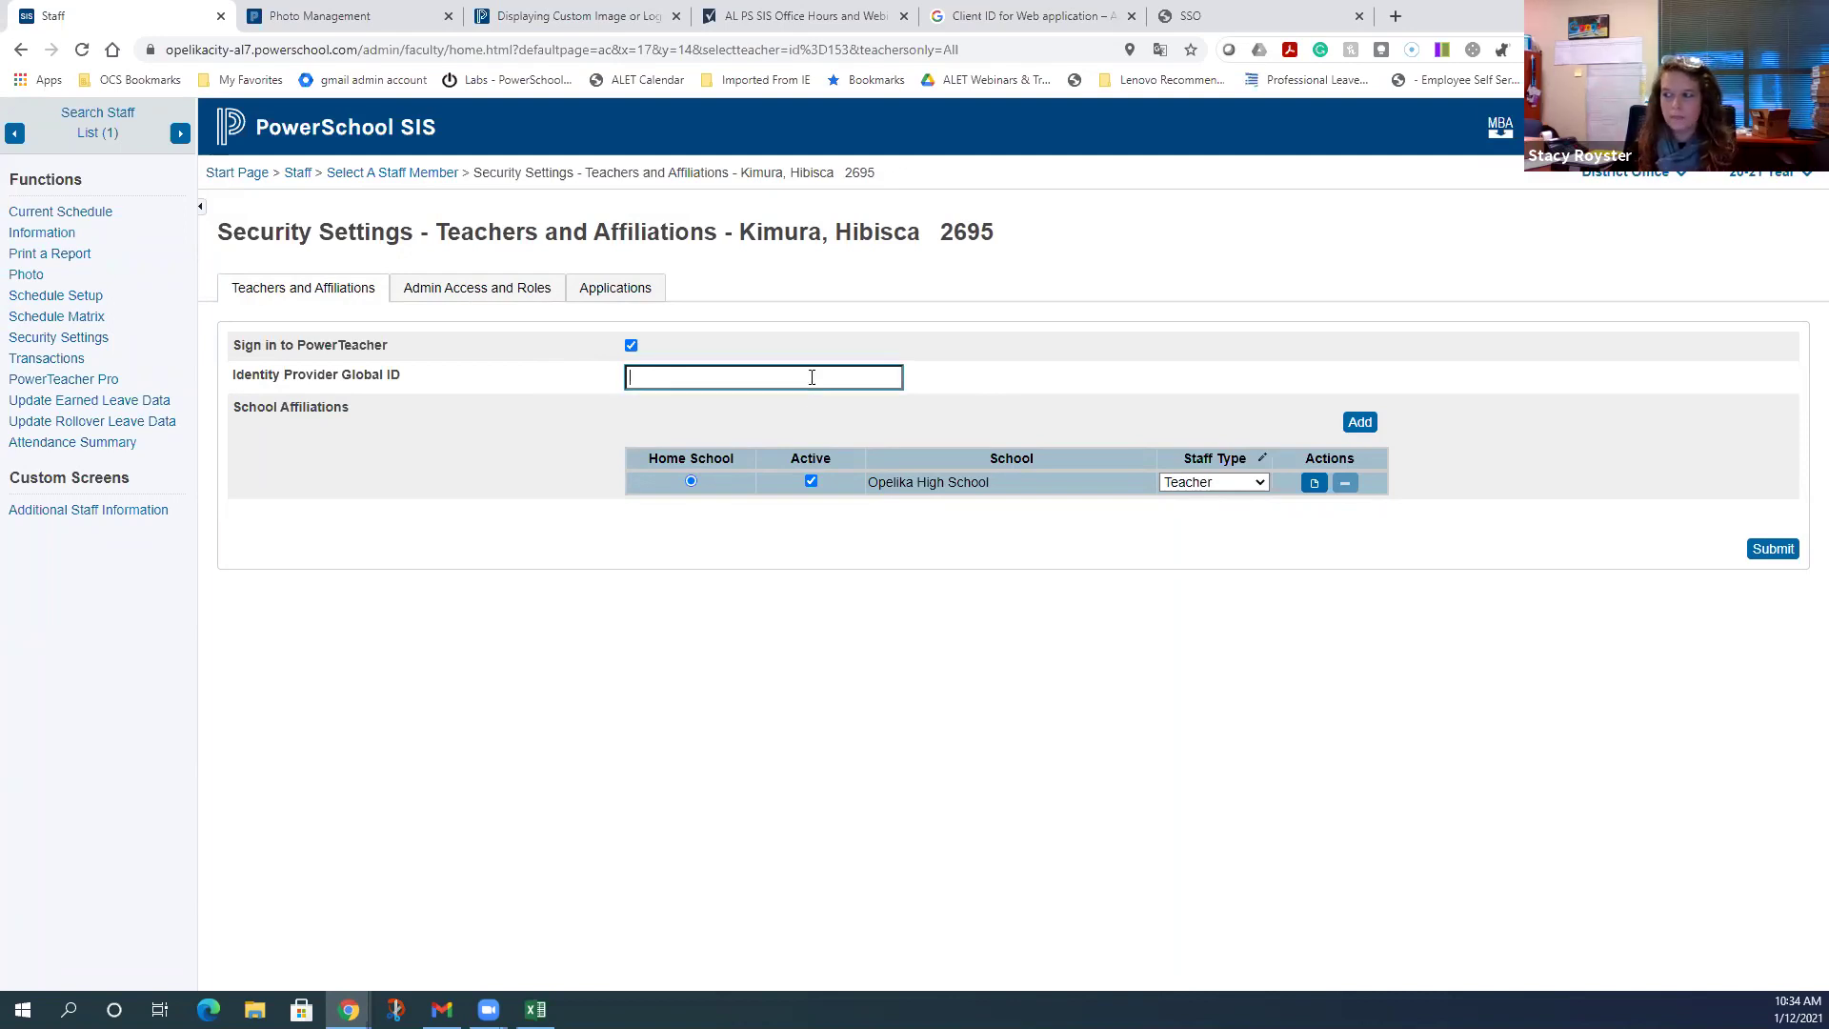
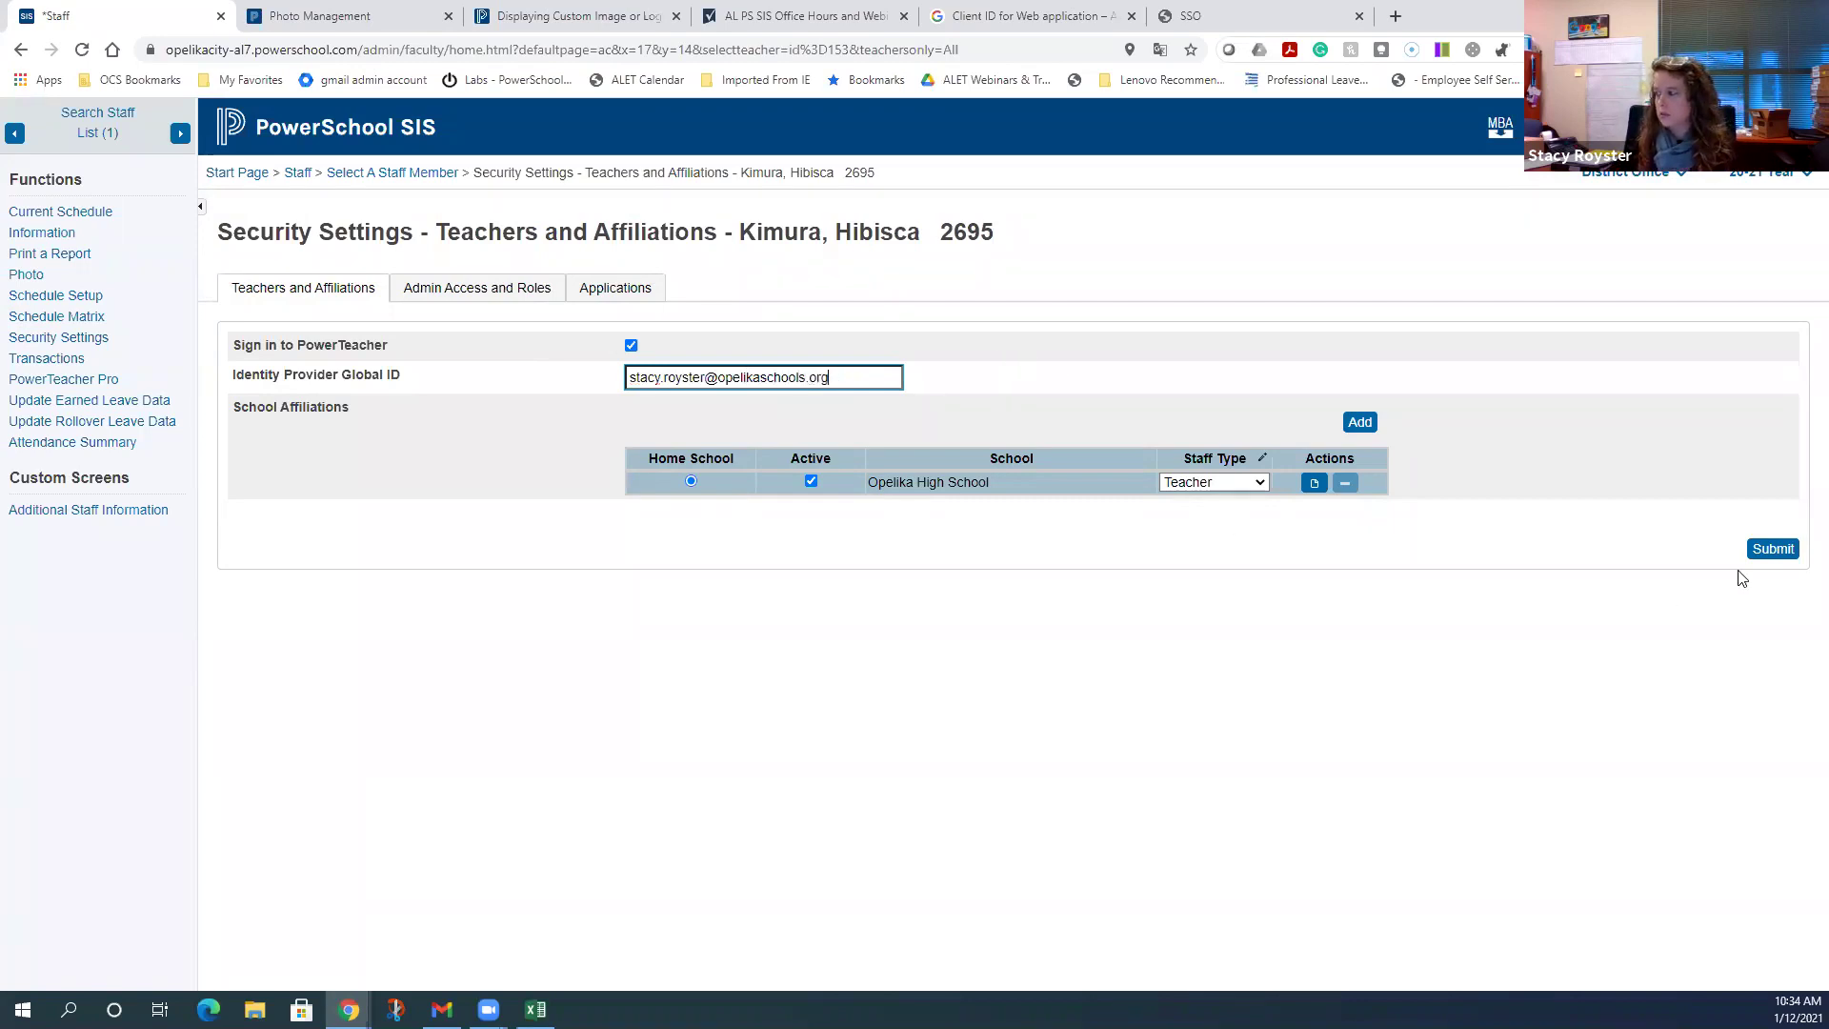
click(1777, 551)
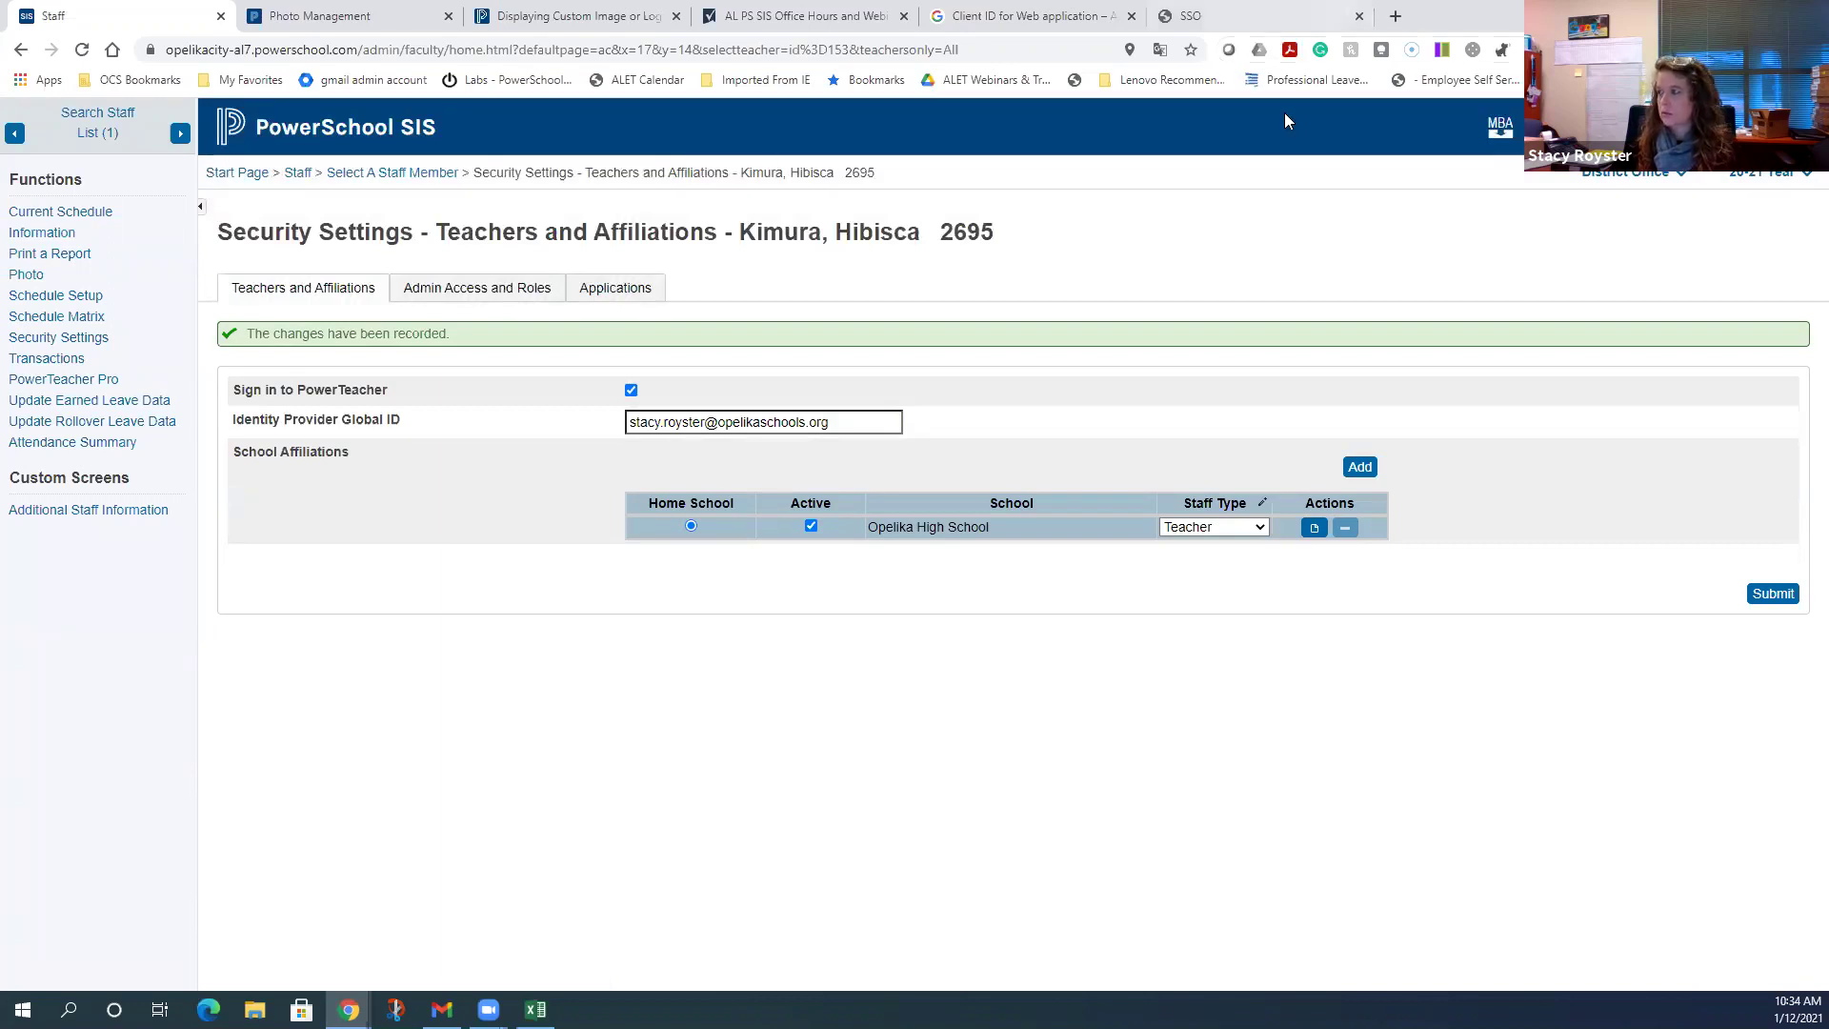
click(1396, 16)
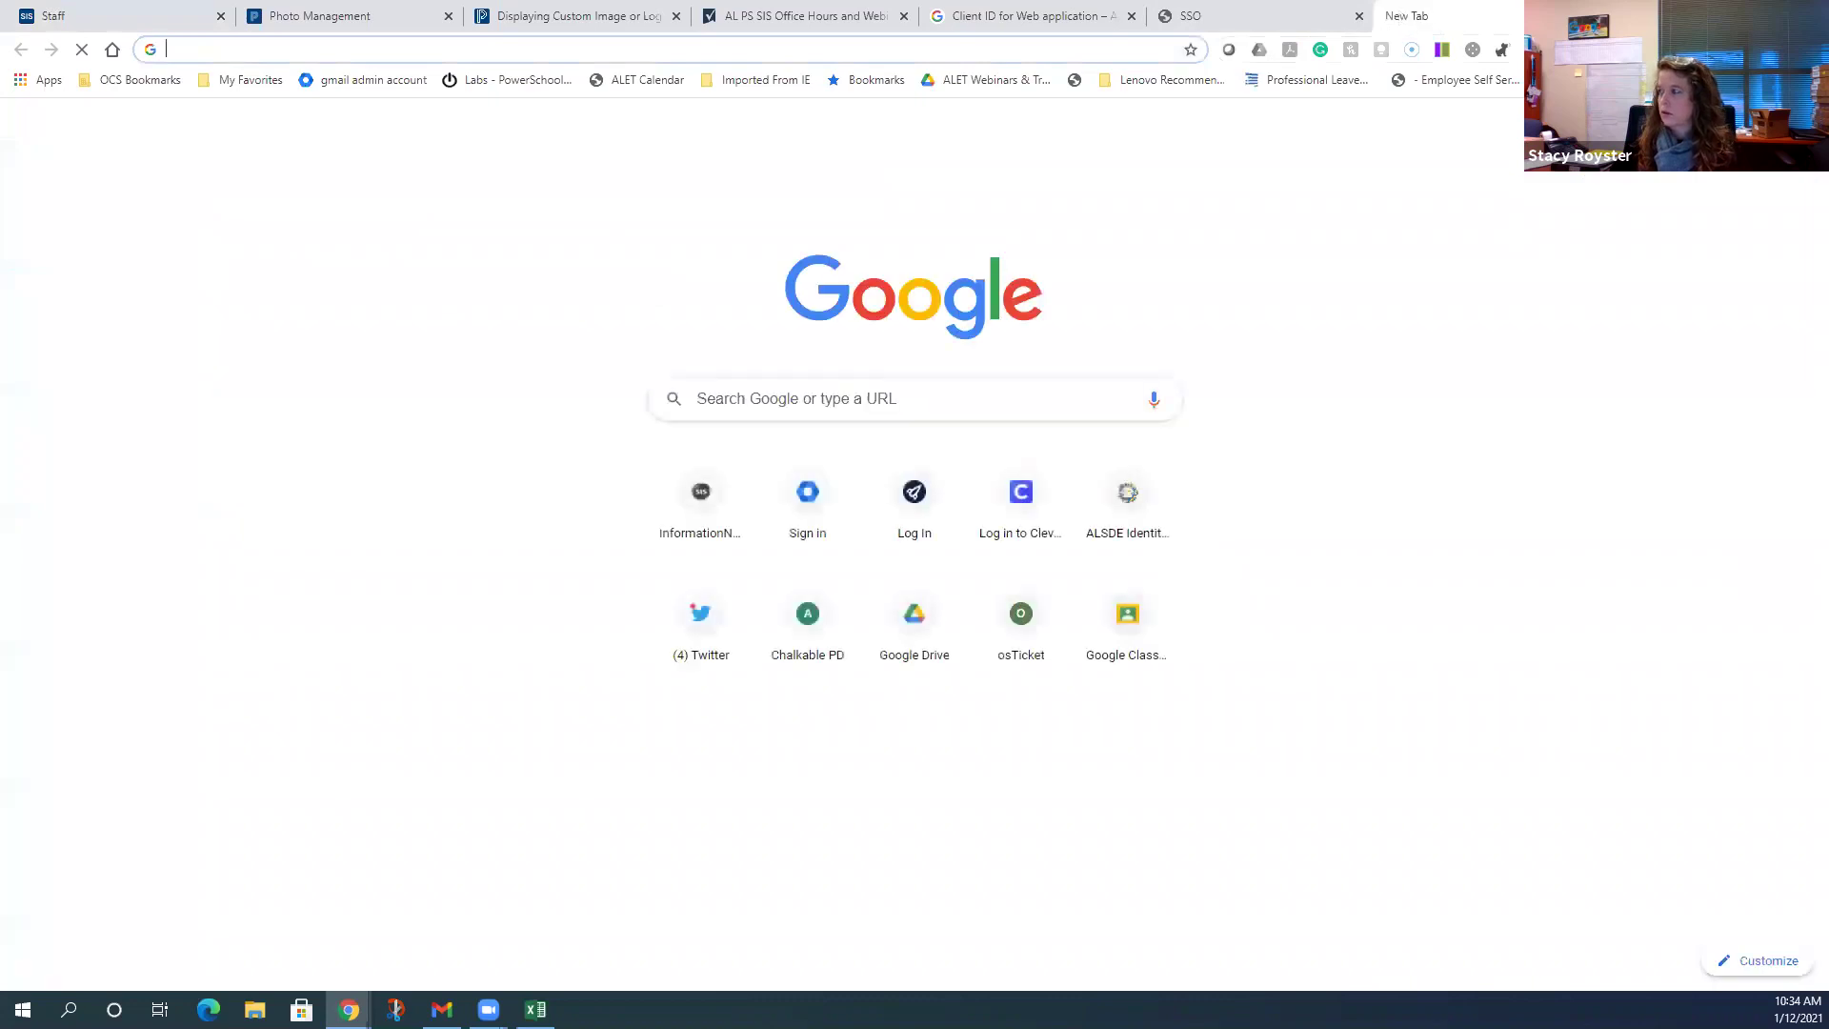
- Open a Chrome incognito window and load the PowerSchool /teachers URL
click(1814, 50)
click(1609, 124)
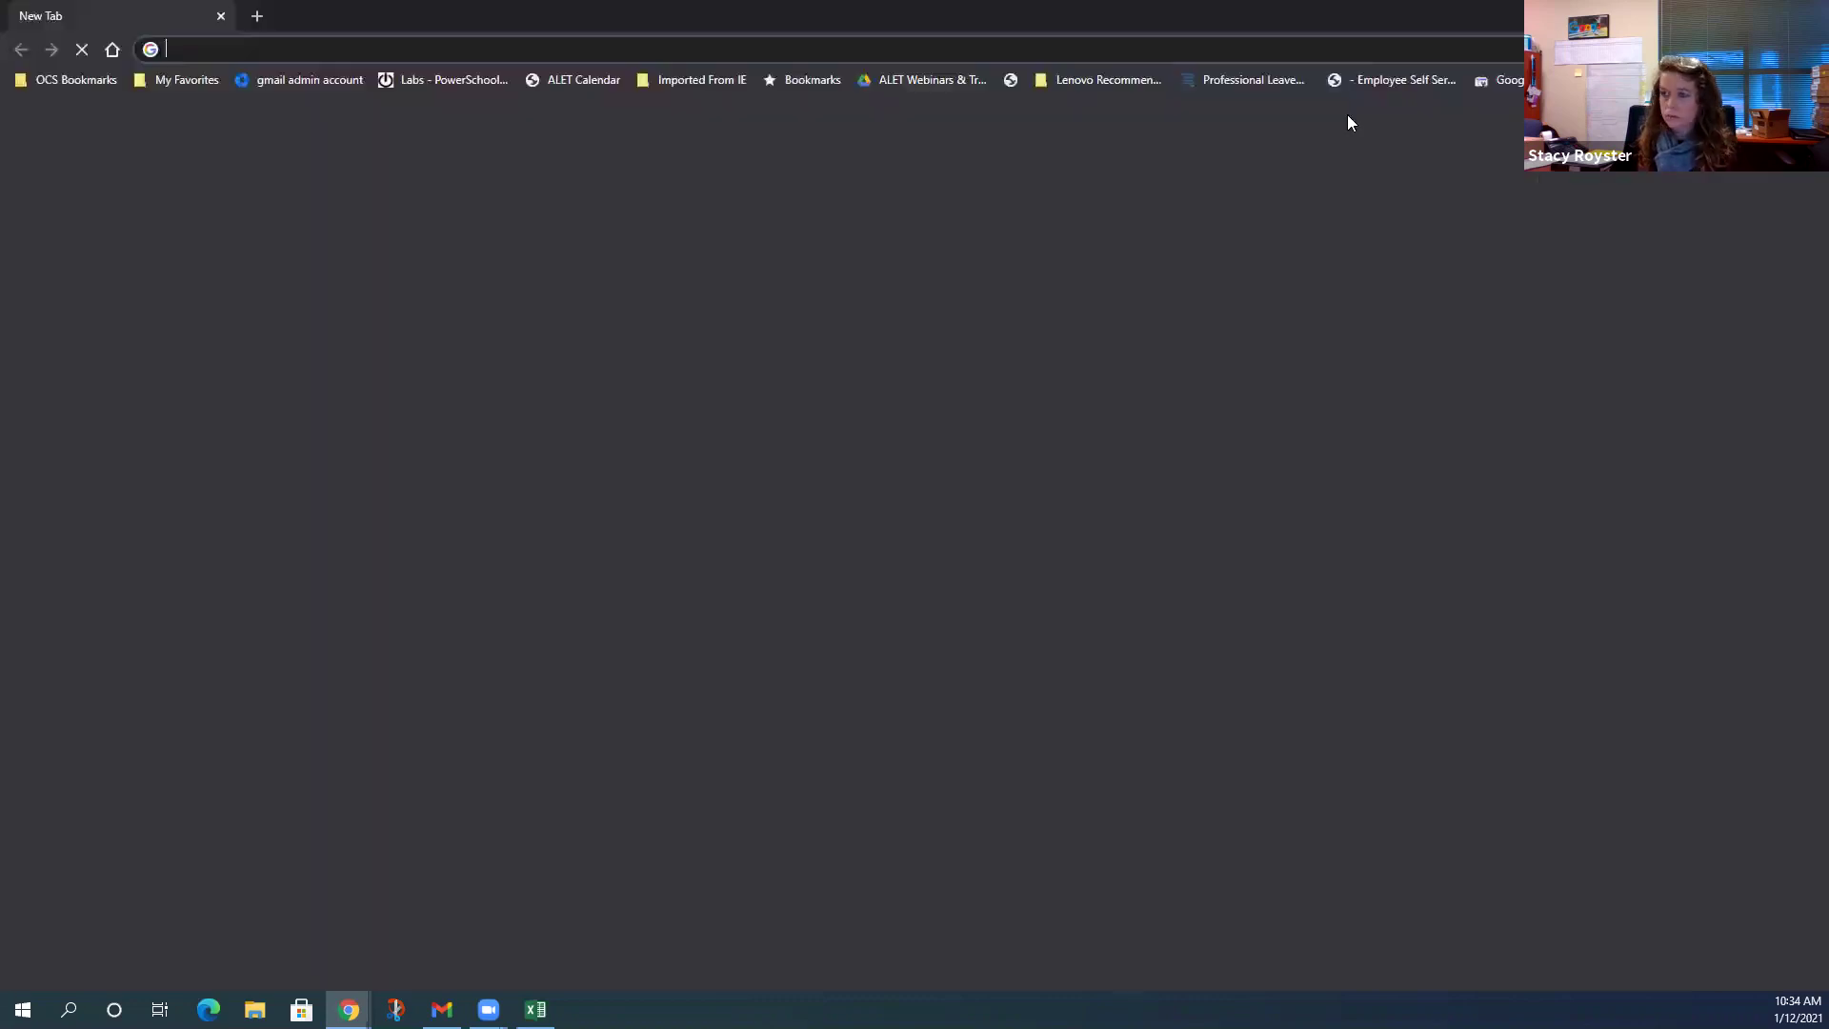
text(opelika)
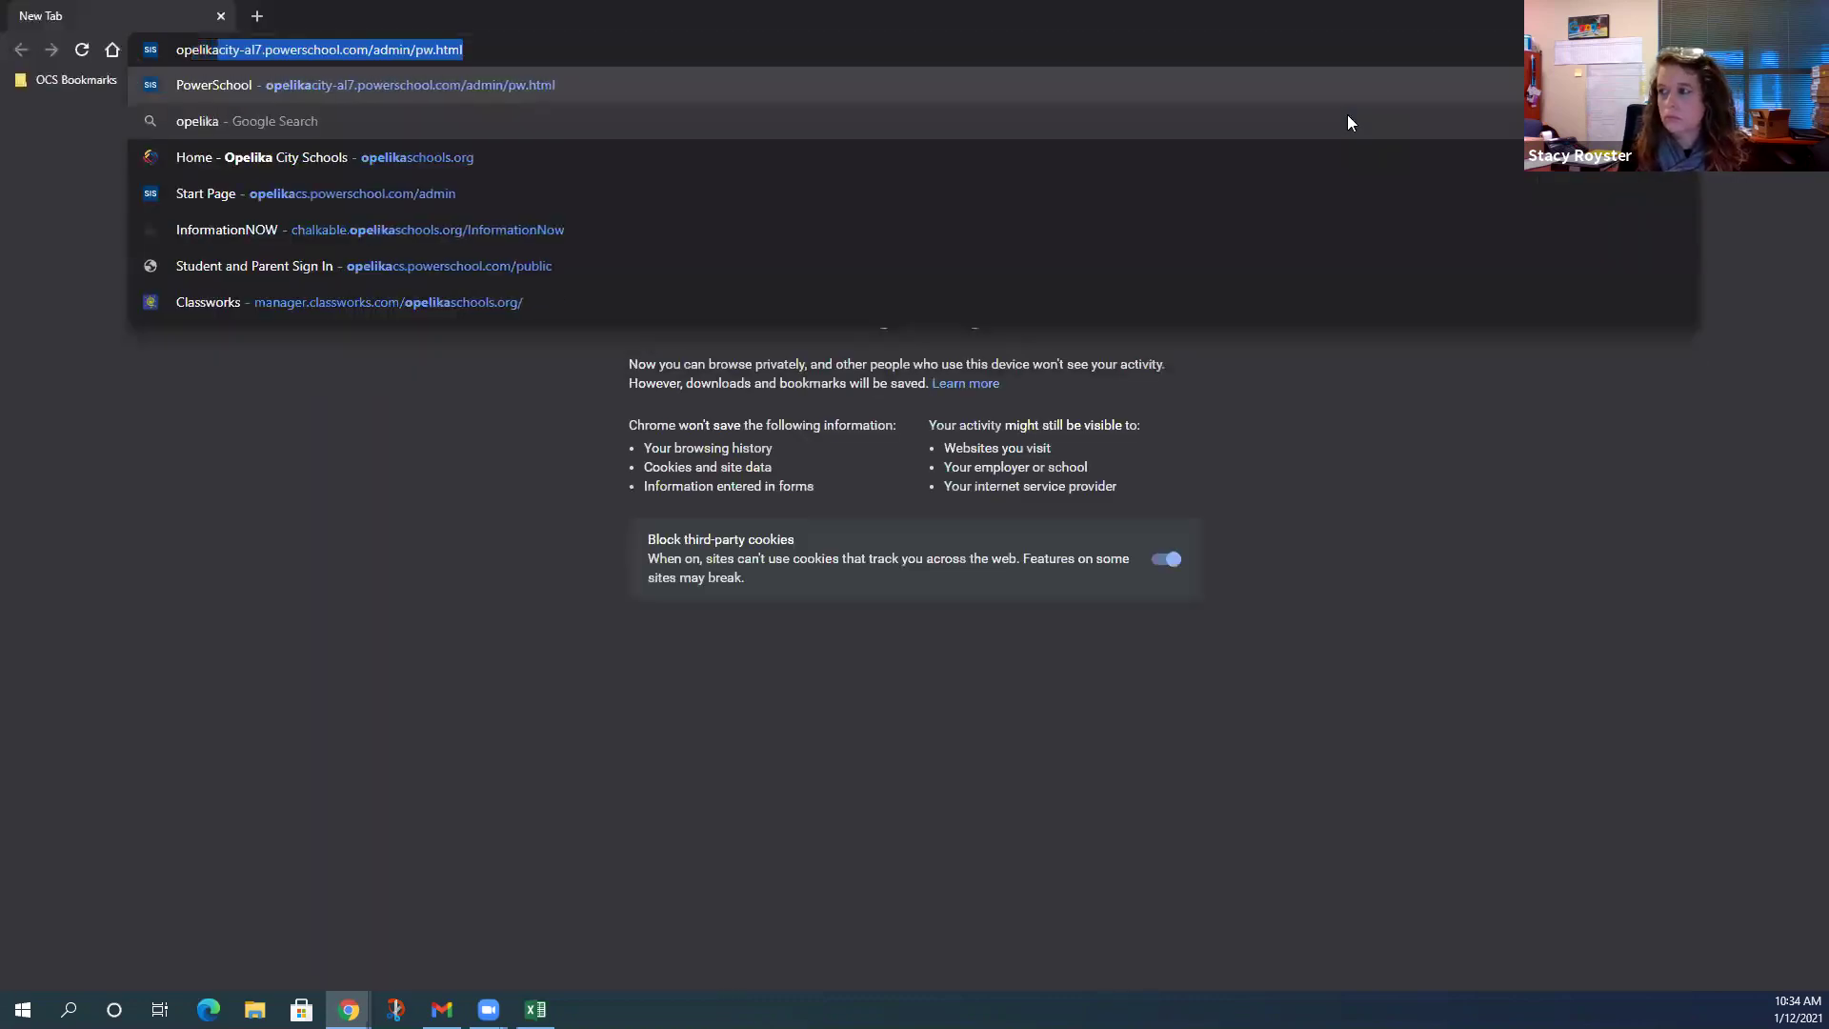
key(End)
key(BackSpace)
key(BackSpace)
key(BackSpace)
key(BackSpace)
key(BackSpace)
key(BackSpace)
key(BackSpace)
key(BackSpace)
key(BackSpace)
key(BackSpace)
key(BackSpace)
key(BackSpace)
key(BackSpace)
key(BackSpace)
key(BackSpace)
key(BackSpace)
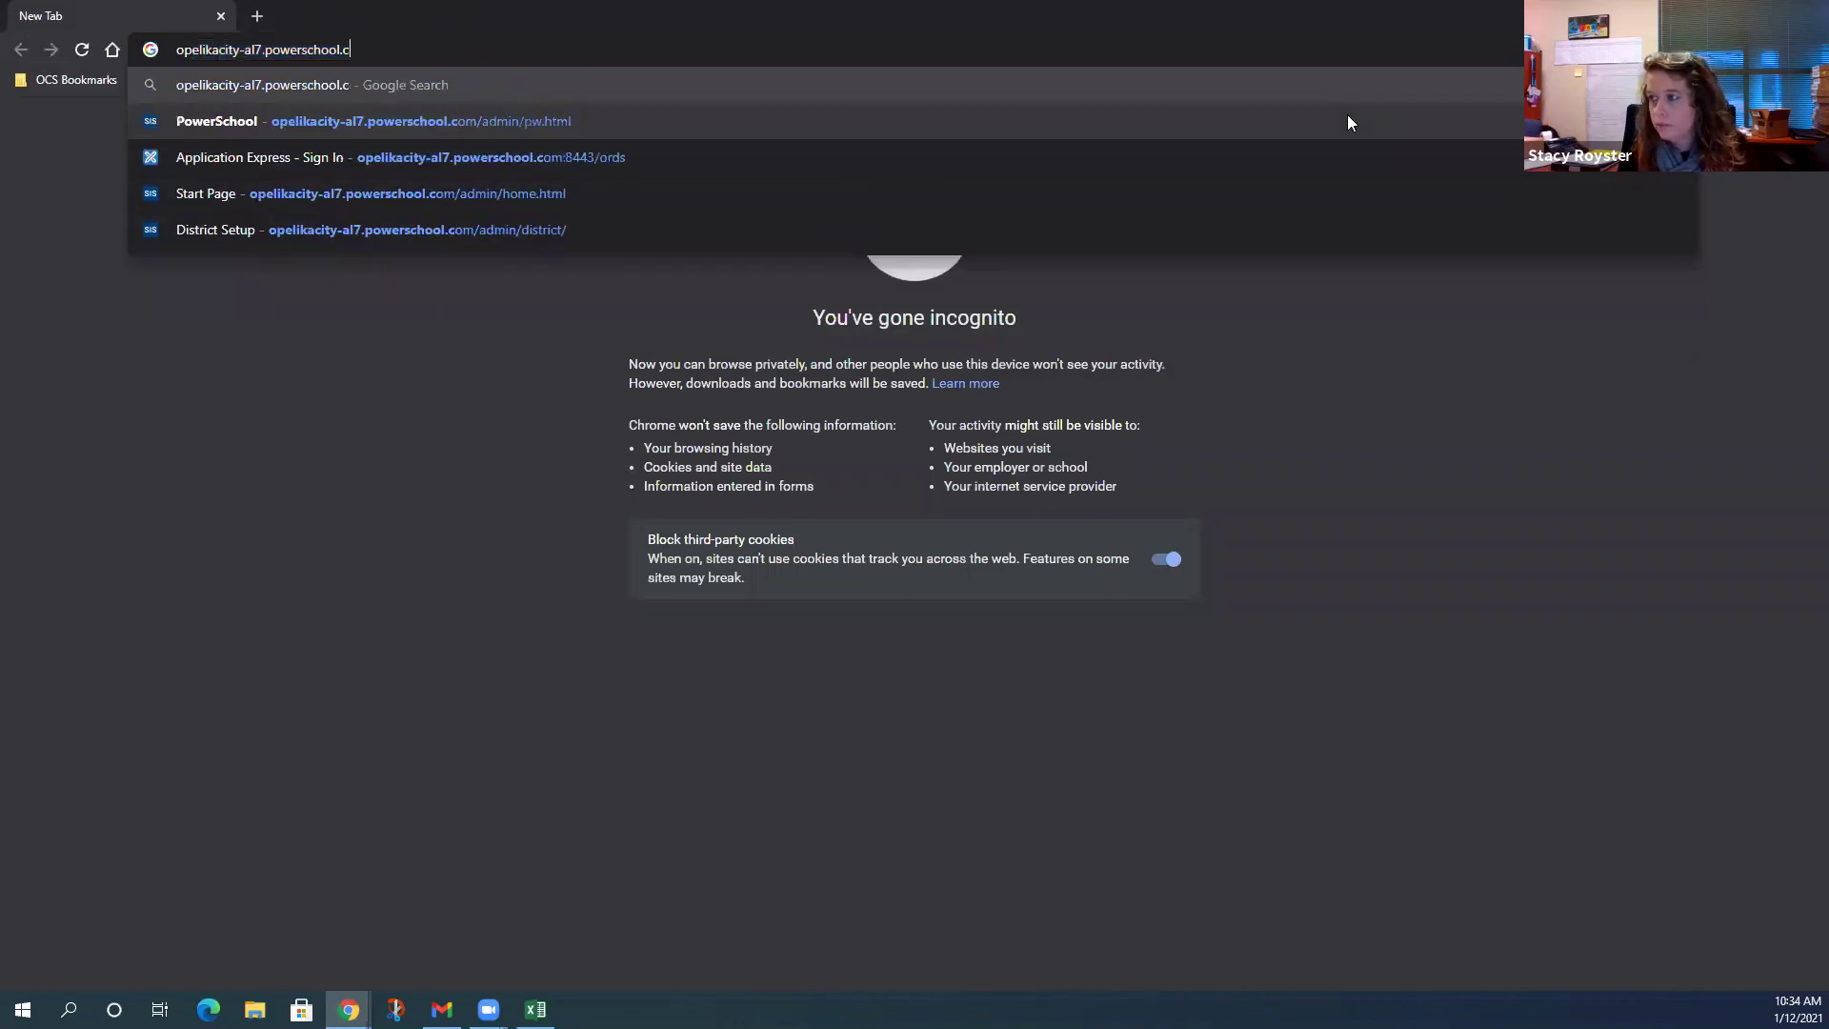
text(om/tea)
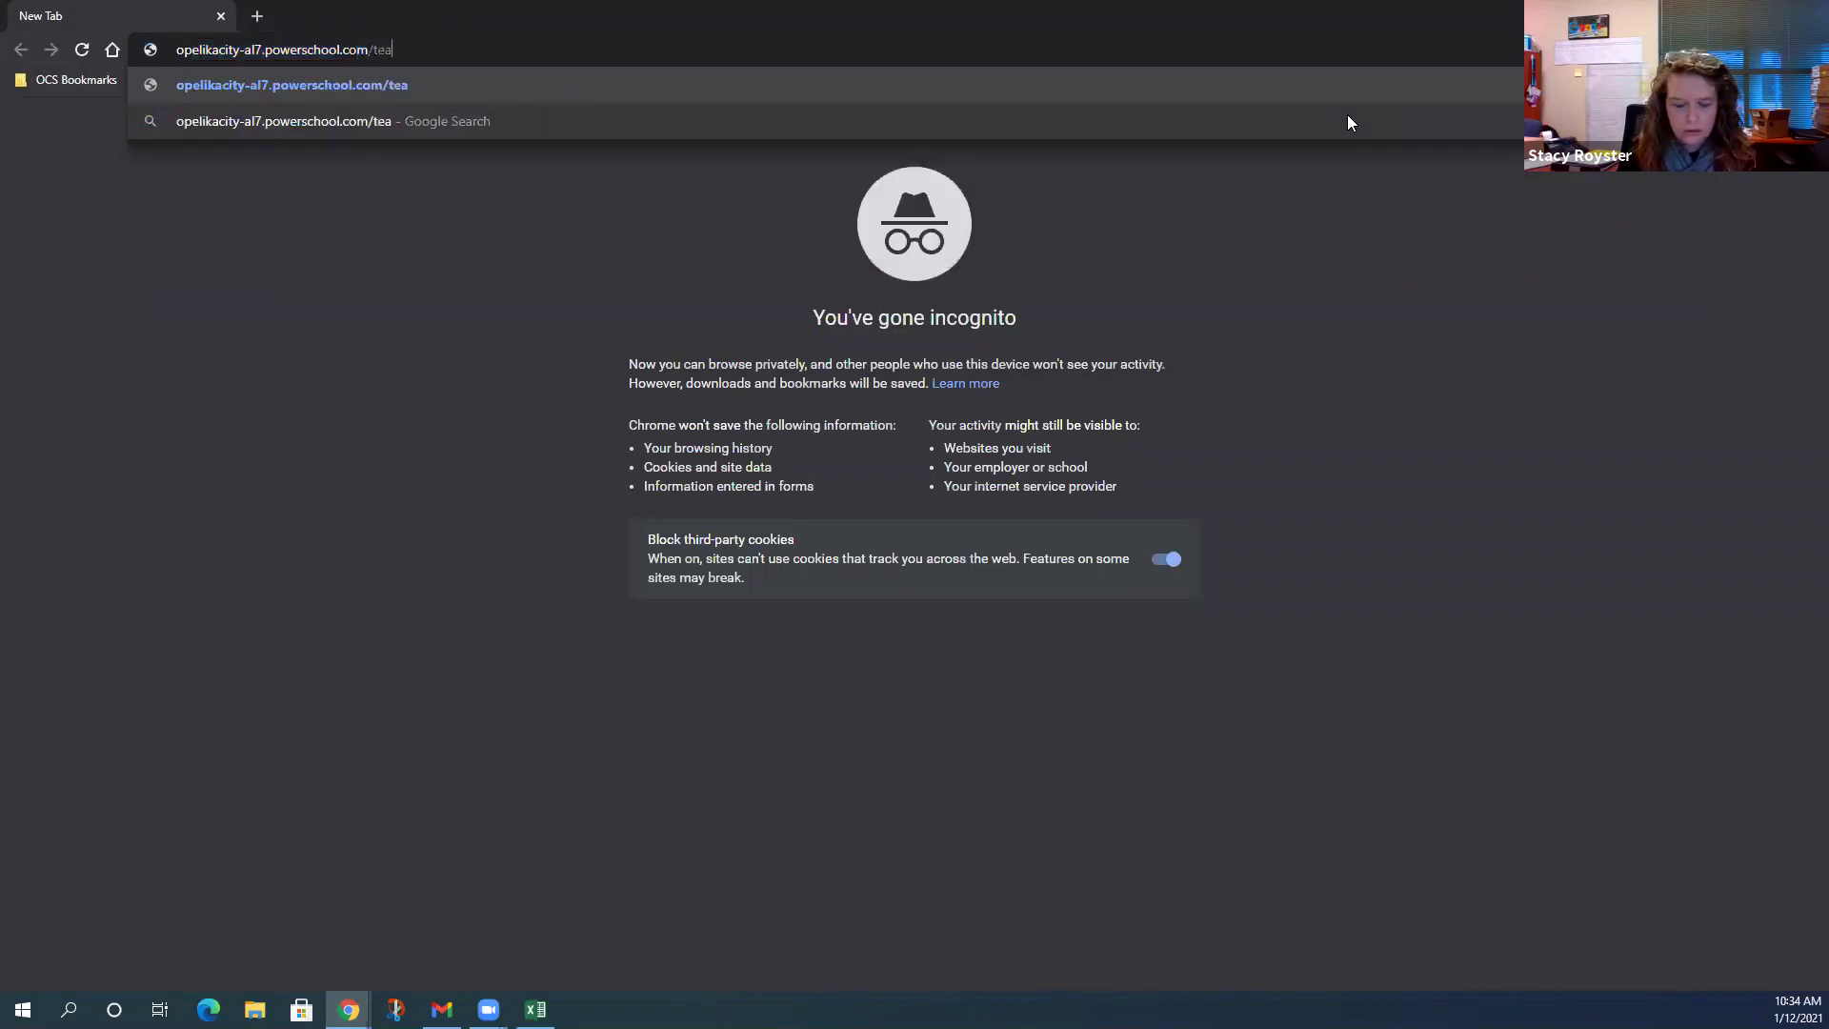
text(chers)
key(Return)
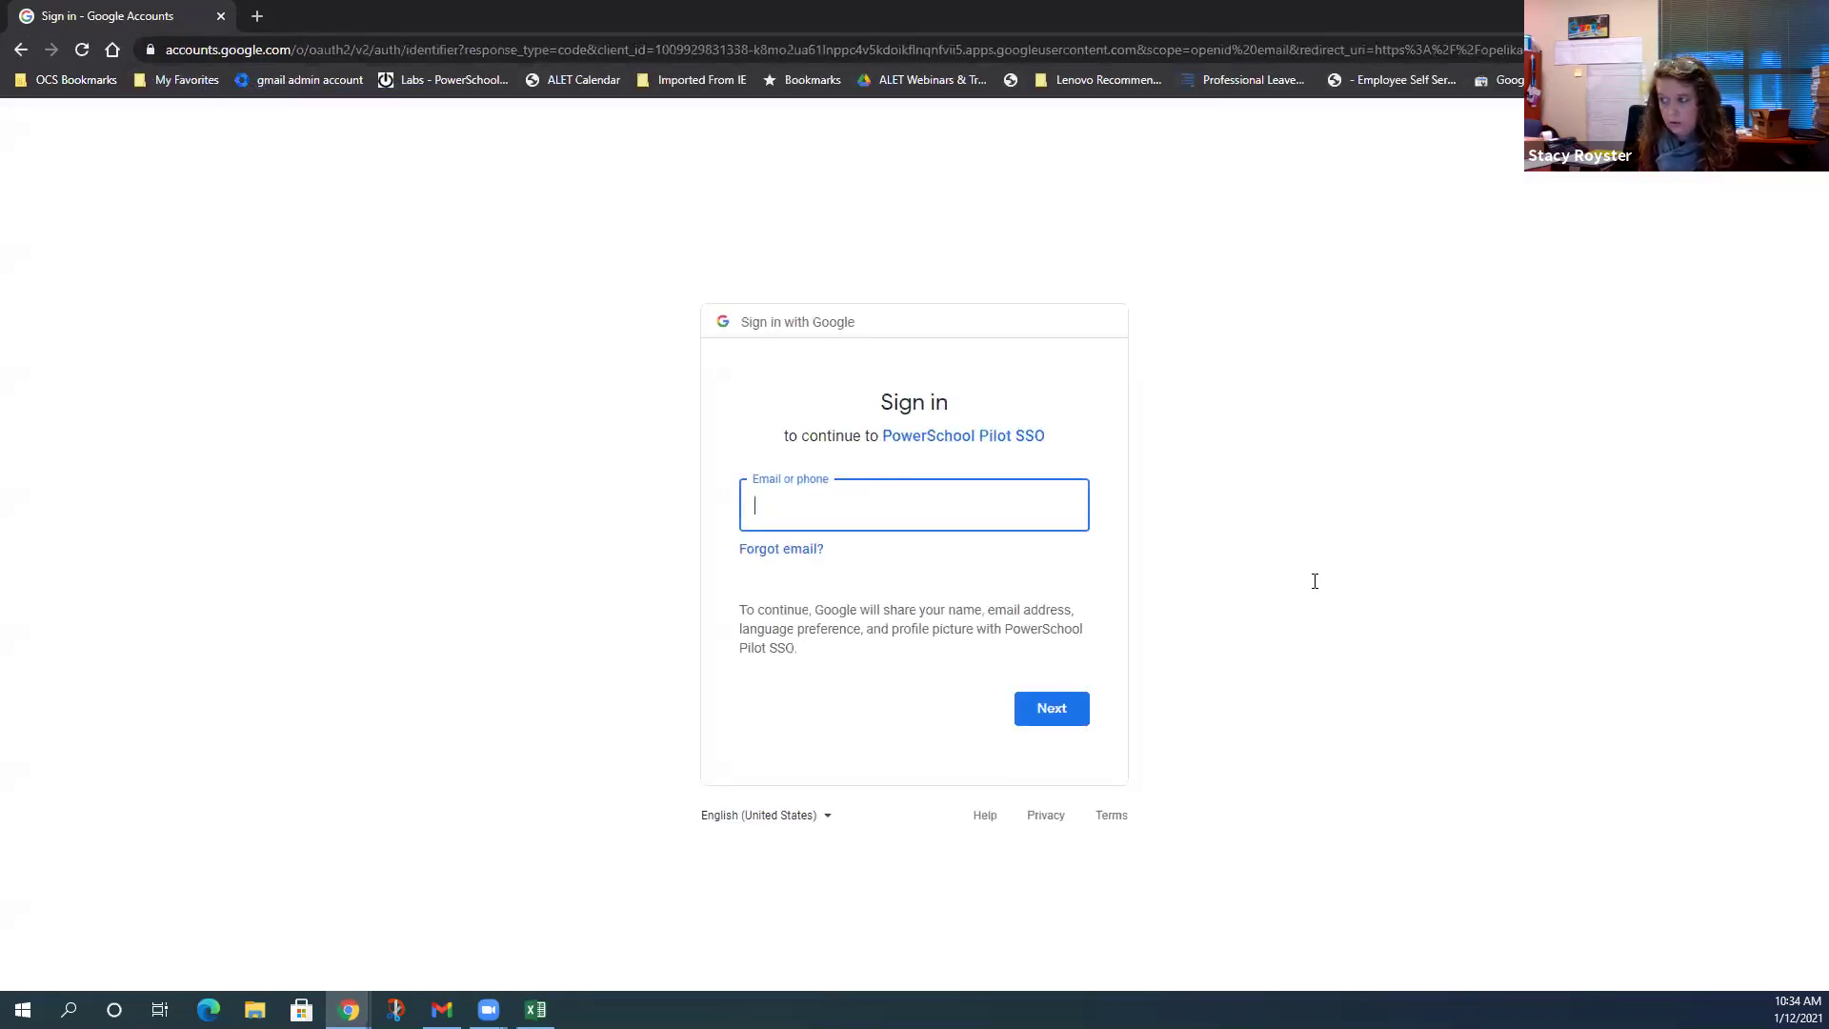
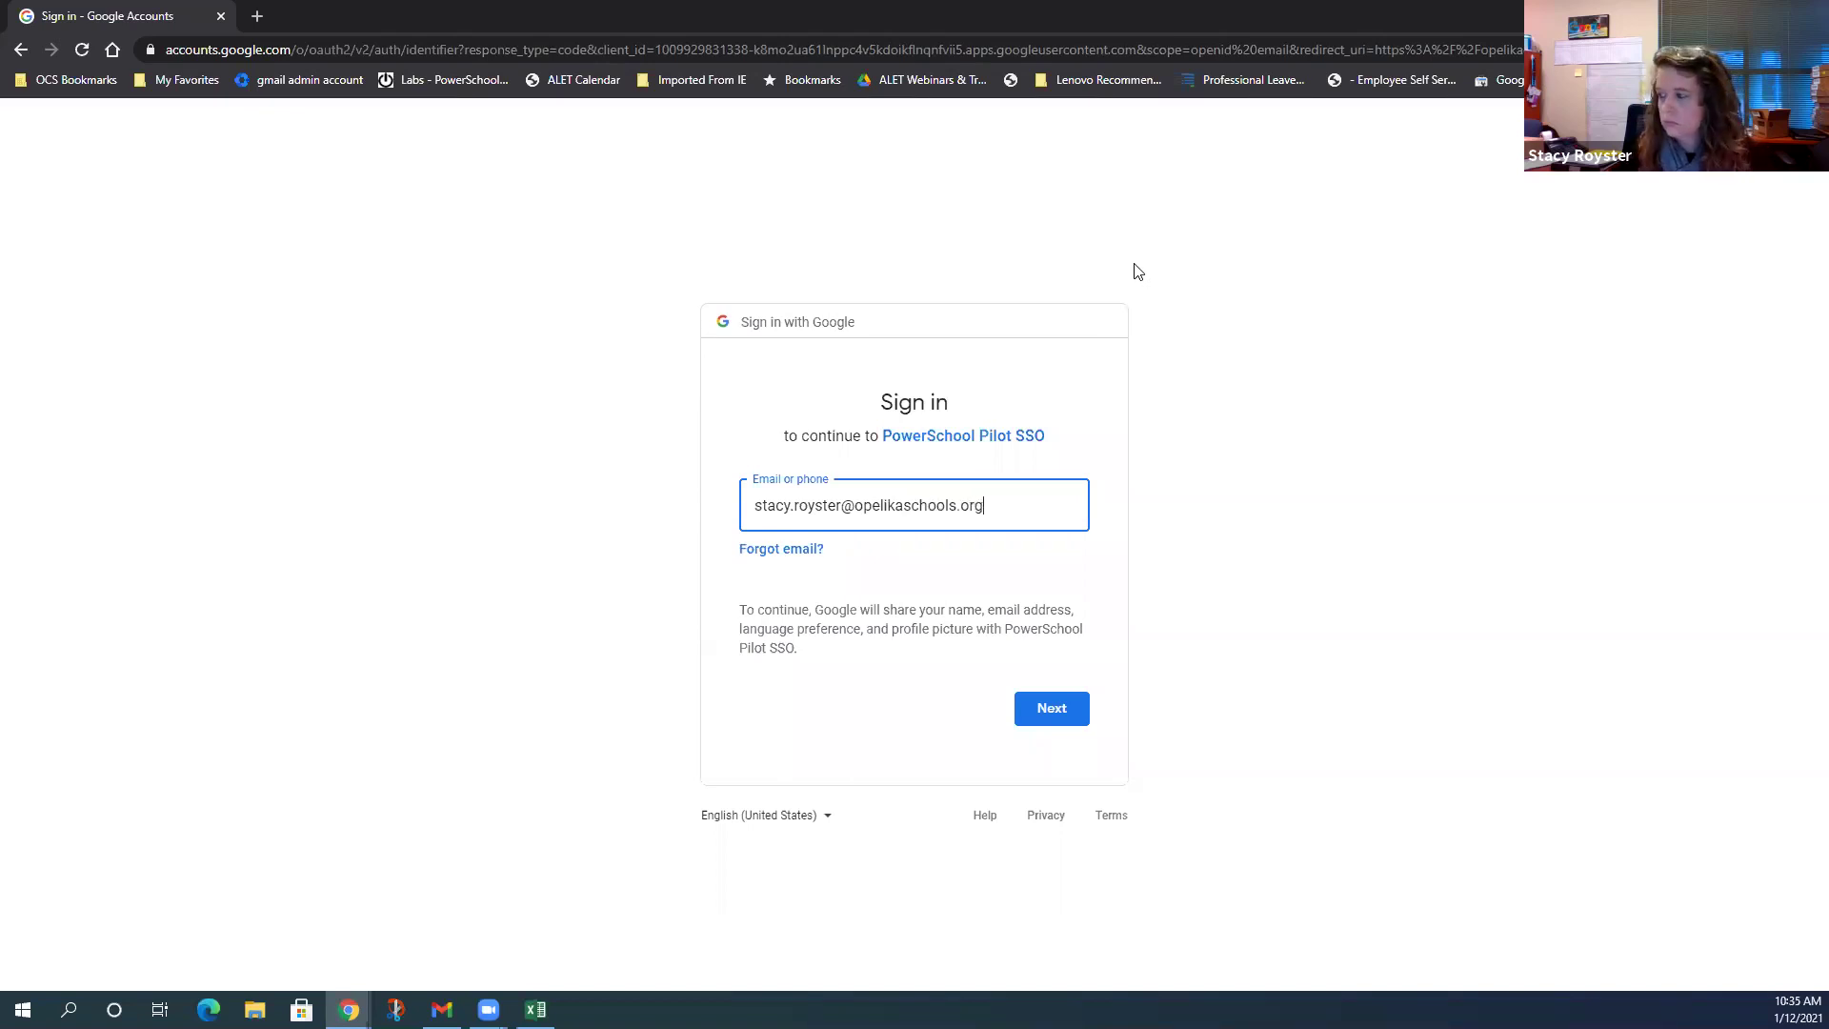
- Sign in to Google with the teacher's e-mail and password, completing 2-Step Verification
click(1038, 722)
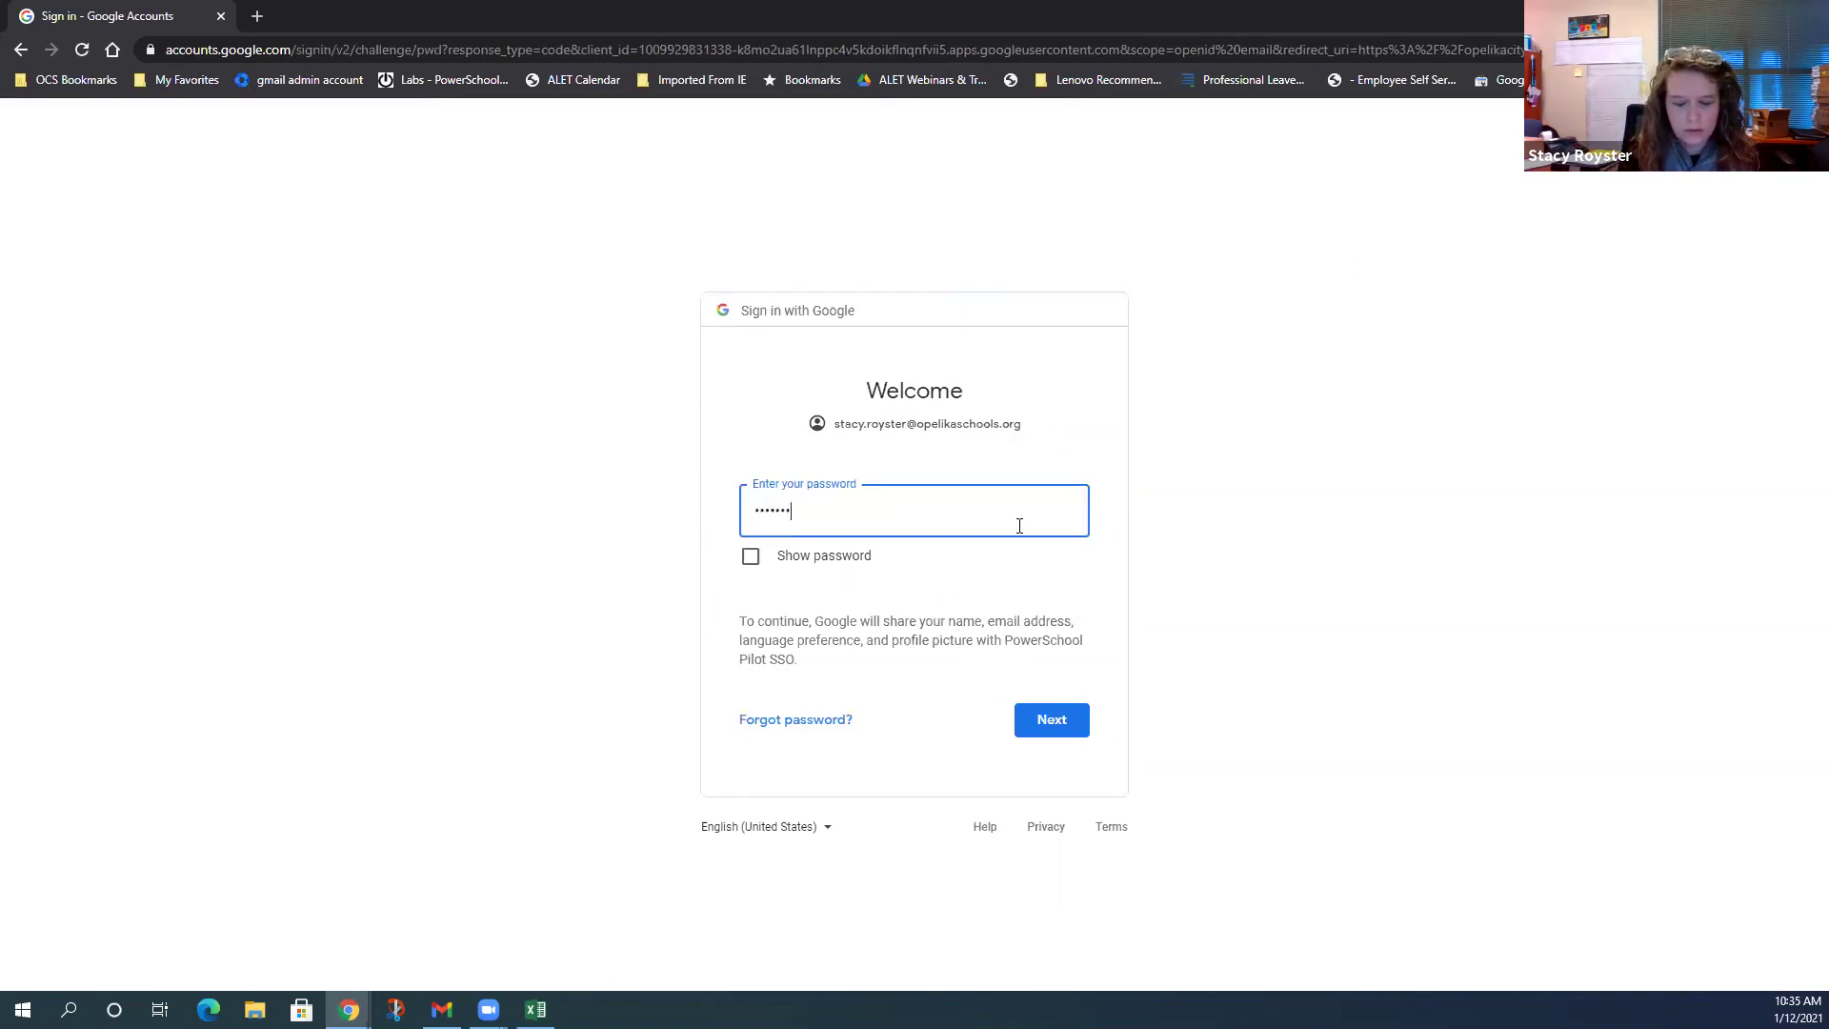
click(1053, 725)
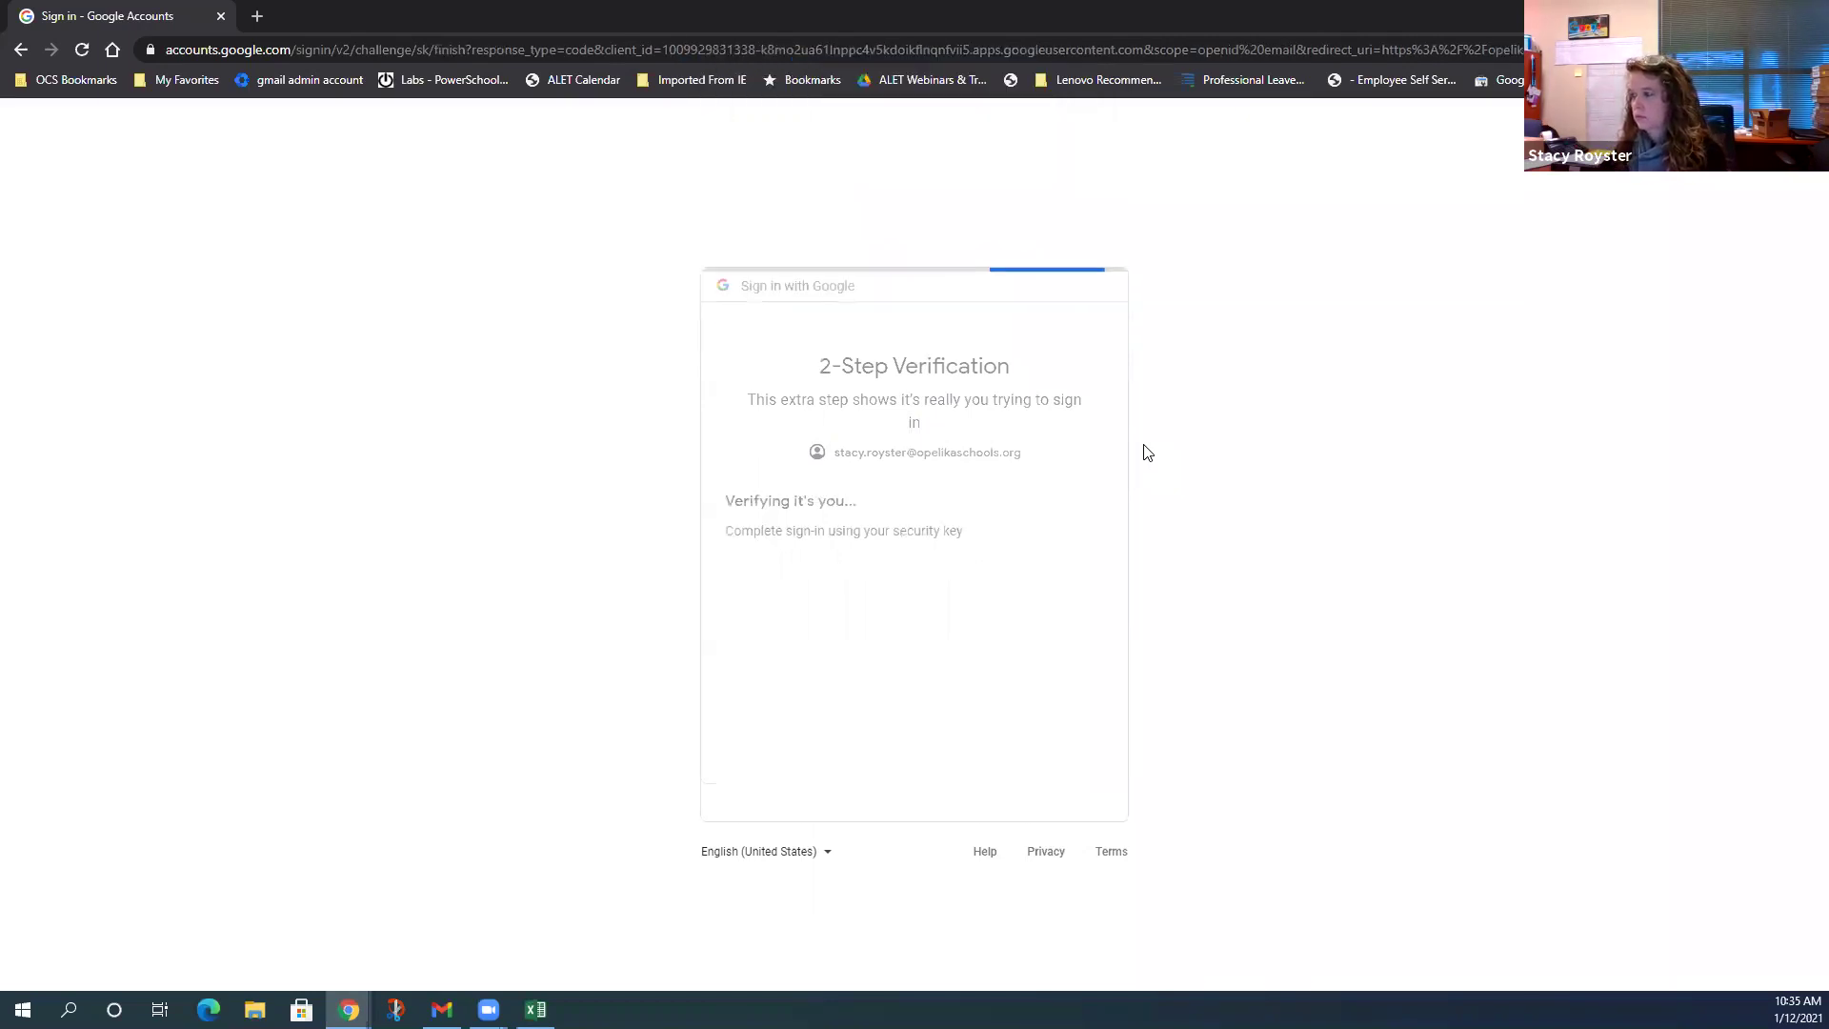
click(1074, 743)
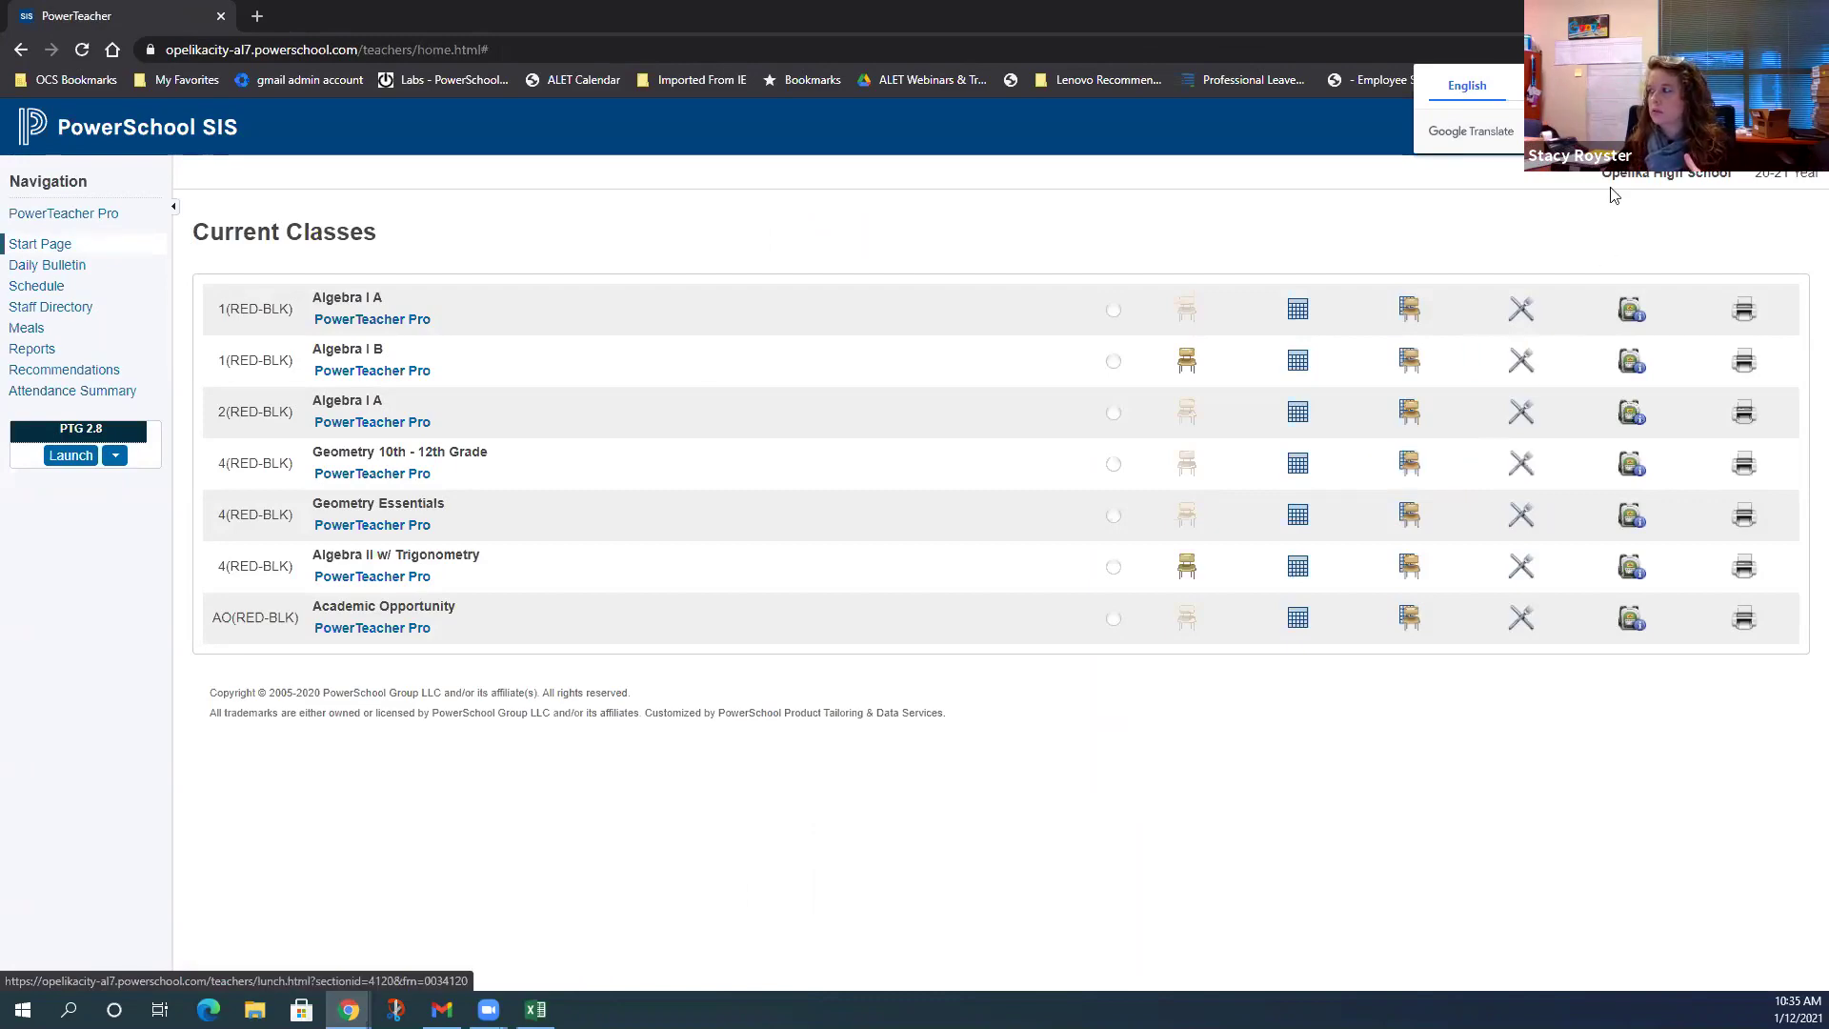
- Back in the main window, clear and save the teacher's Identity Provider Global ID, then go to Start Page
key(alt+Tab)
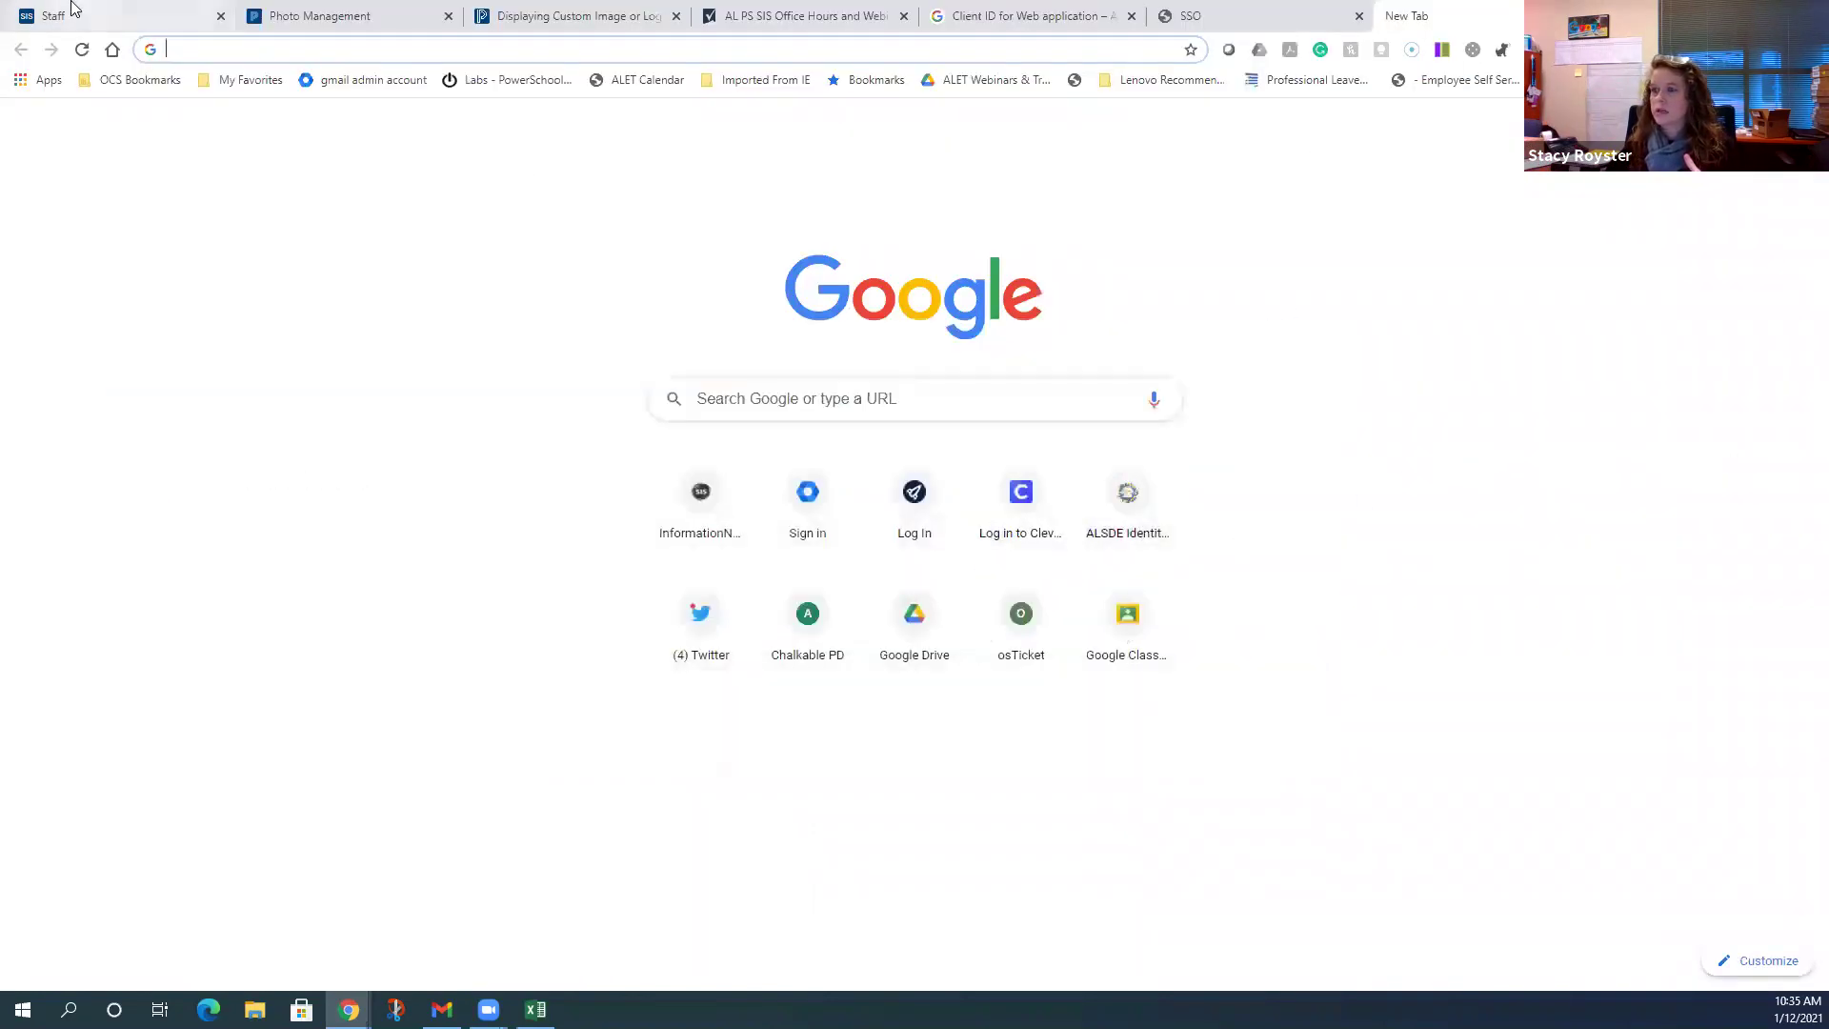
click(76, 14)
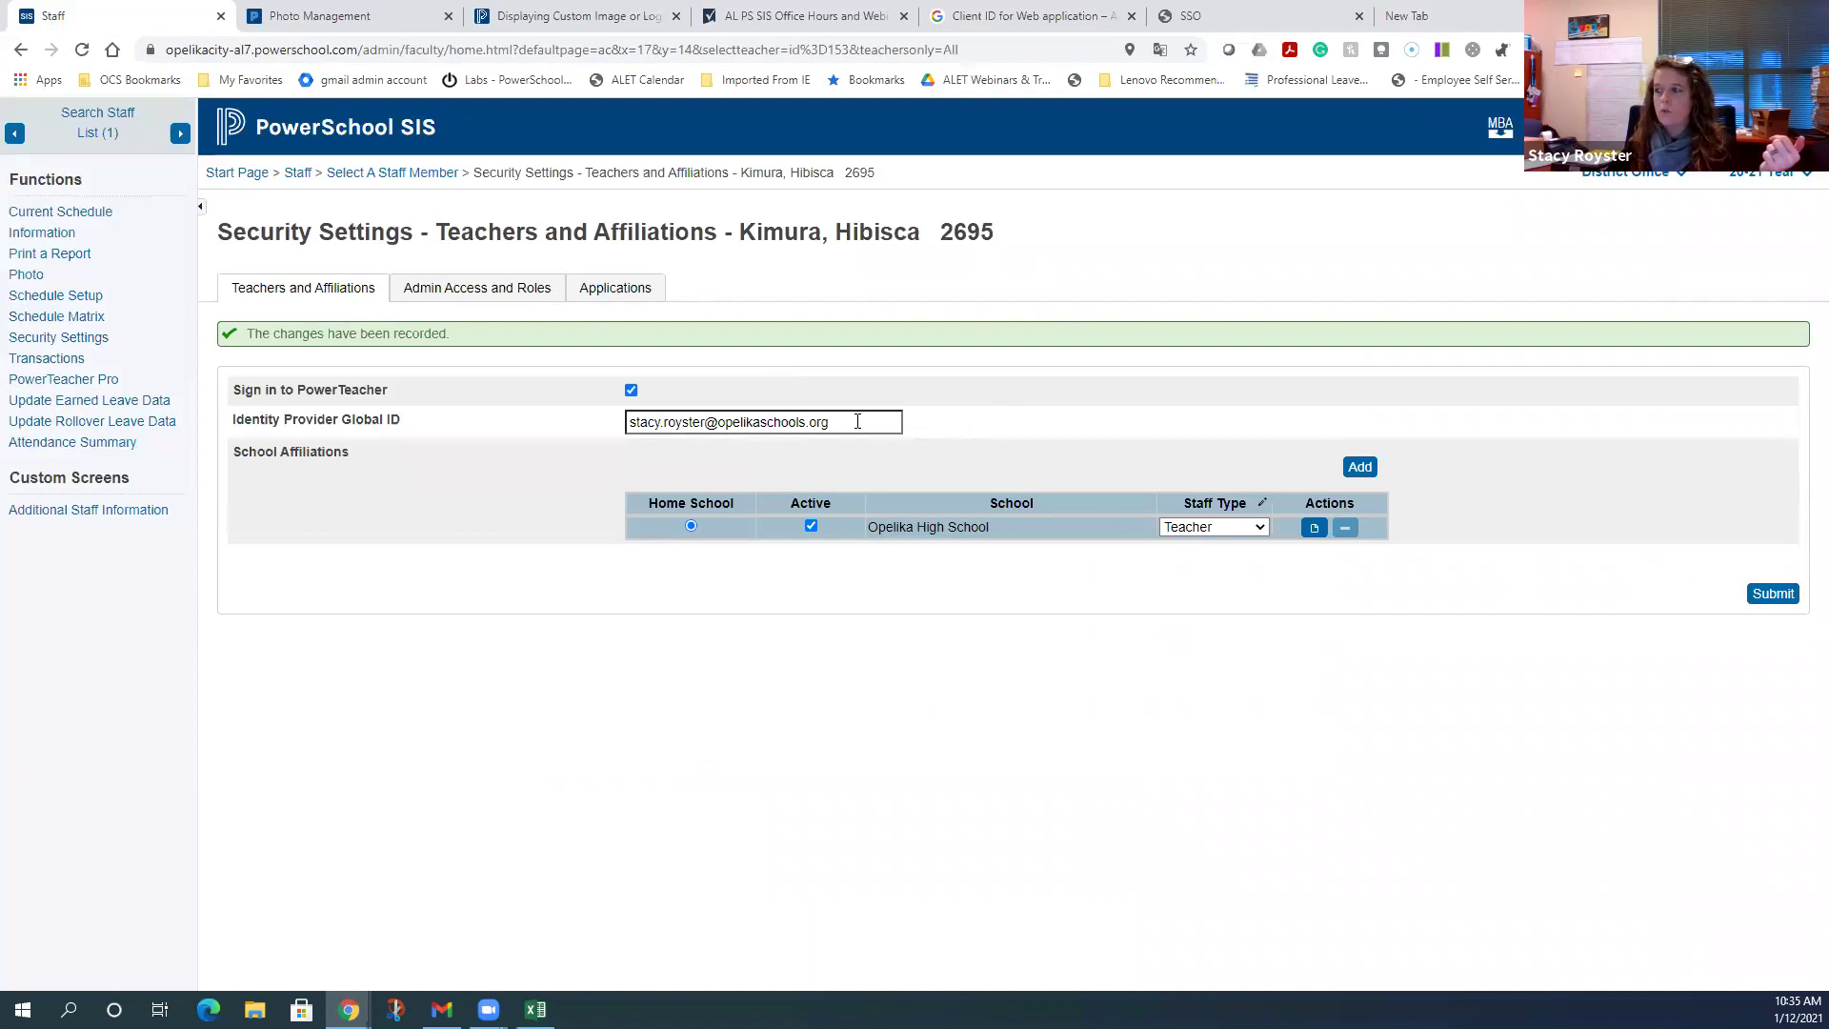
drag(865, 421, 583, 426)
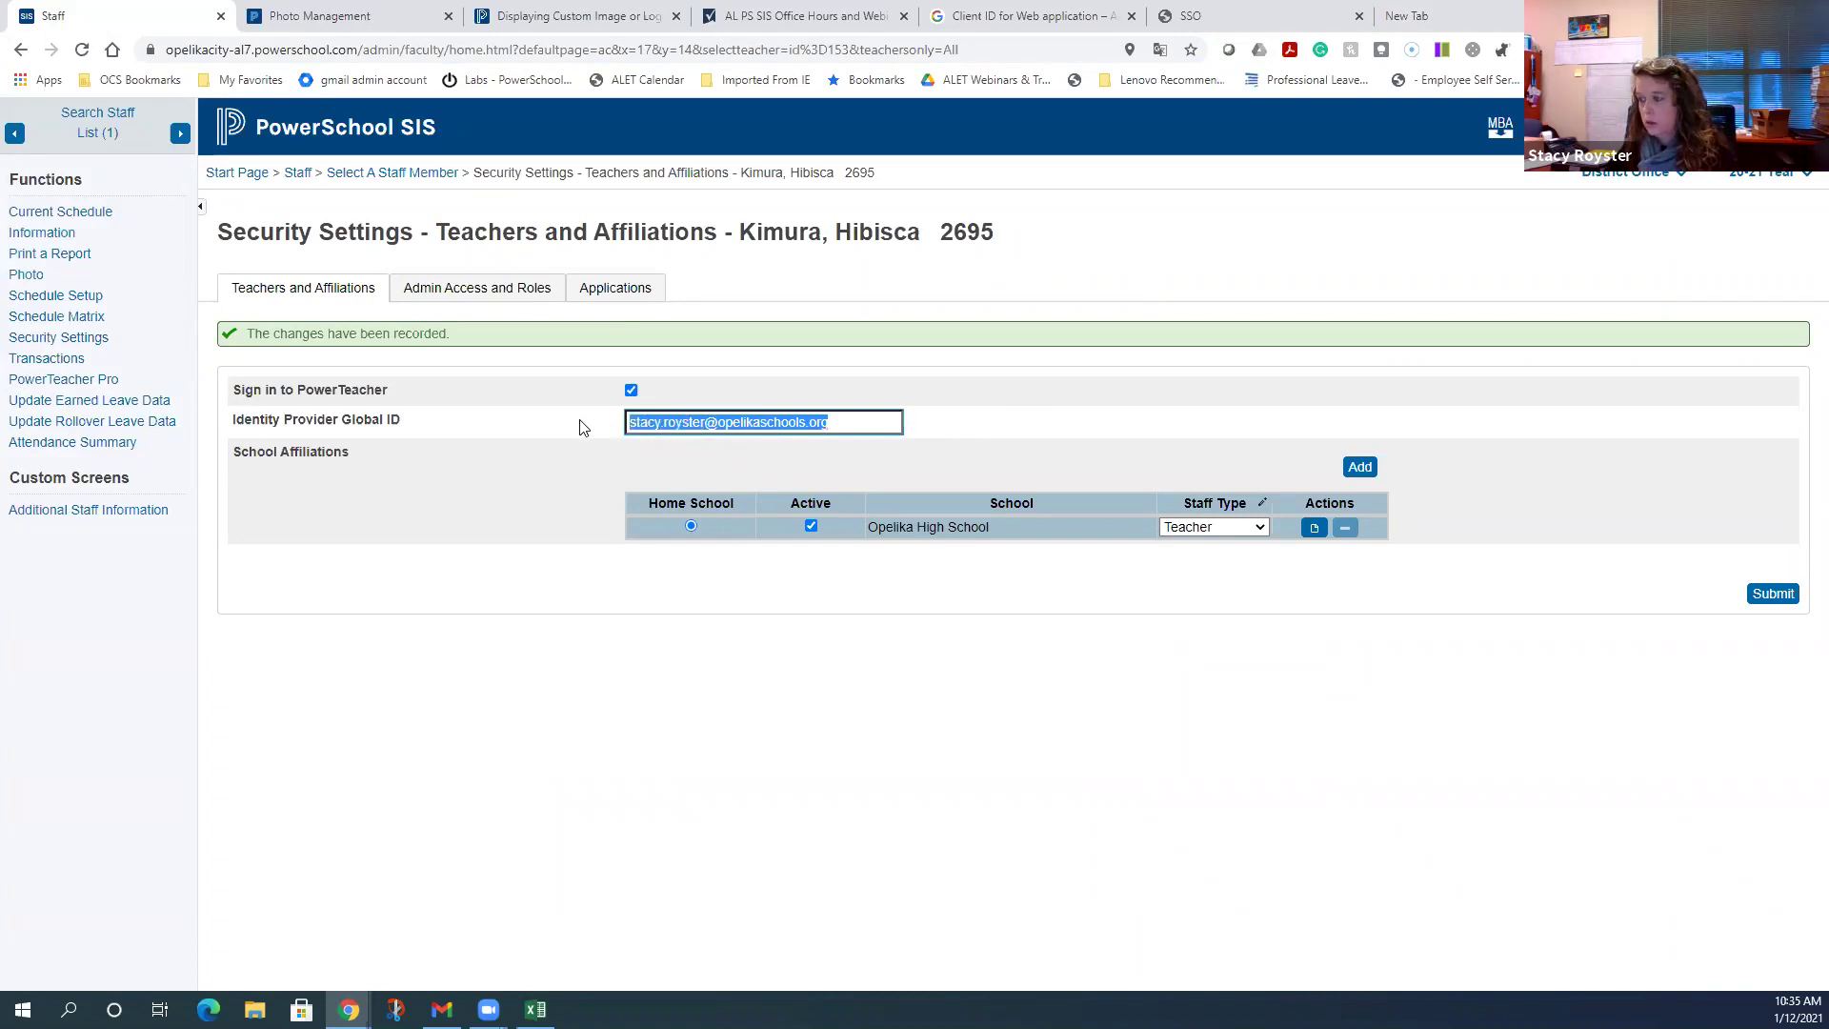
key(BackSpace)
click(1771, 593)
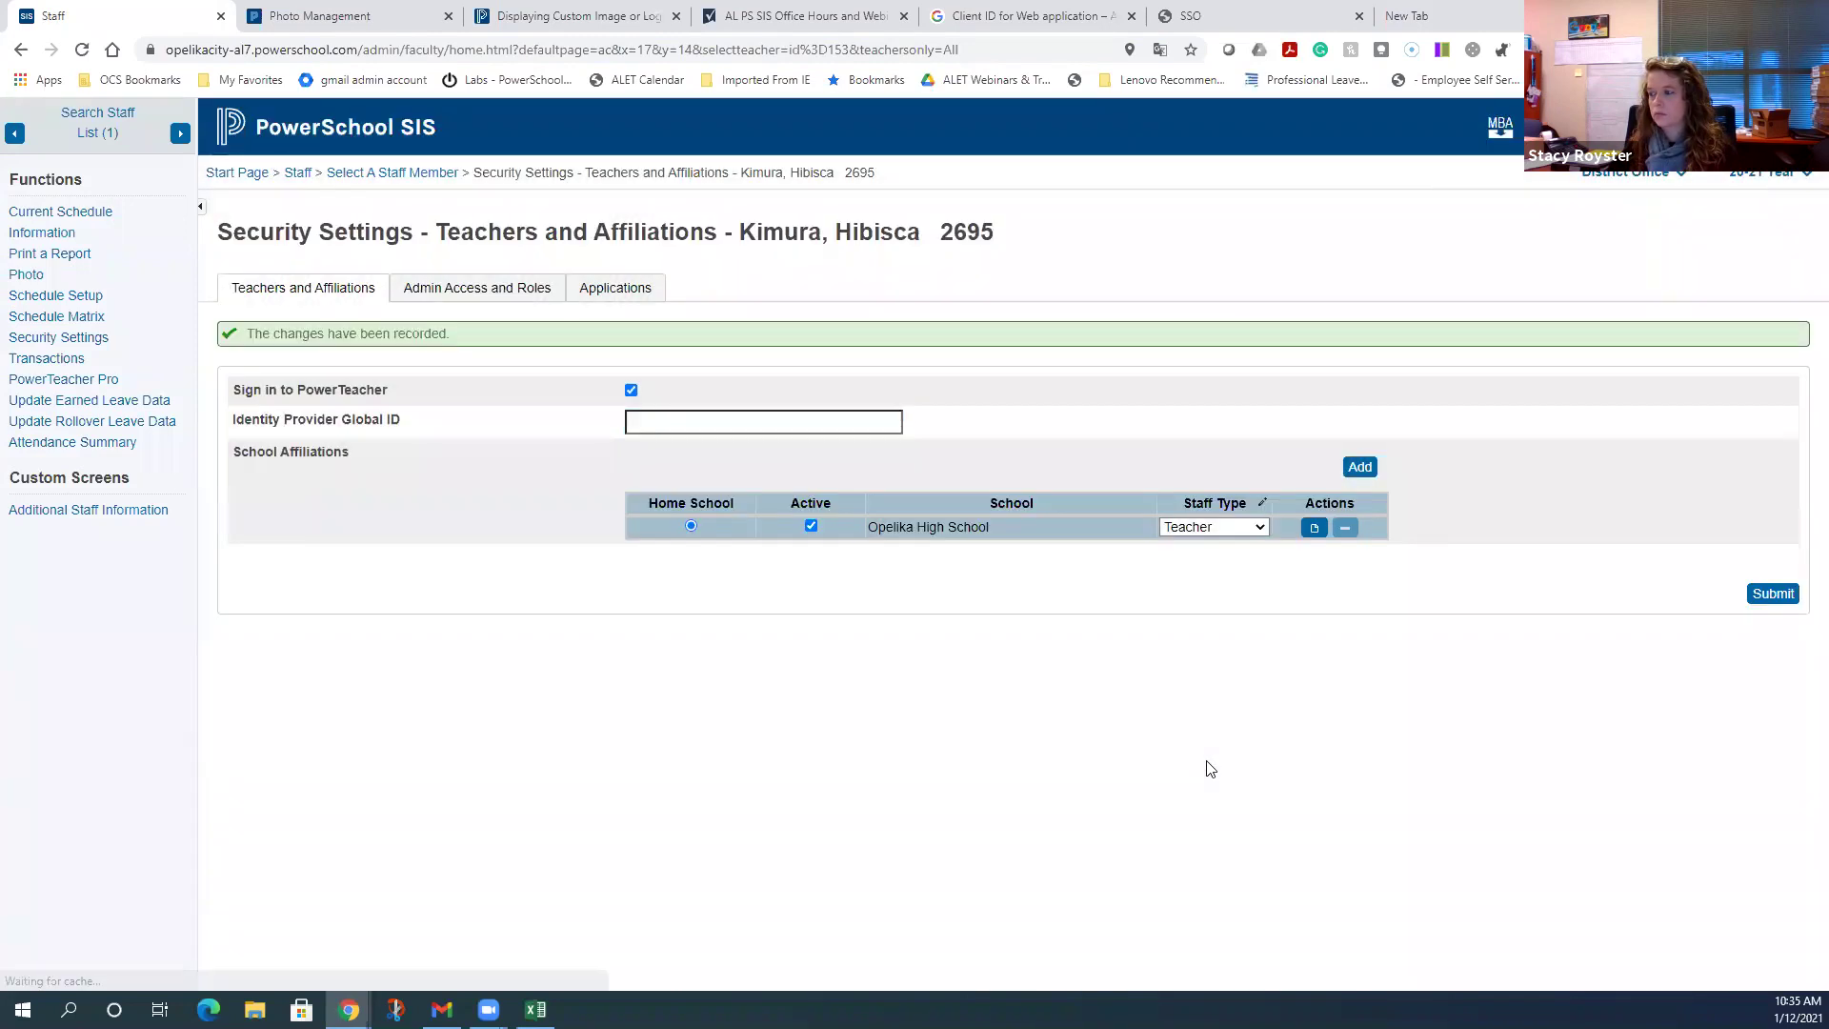
click(239, 174)
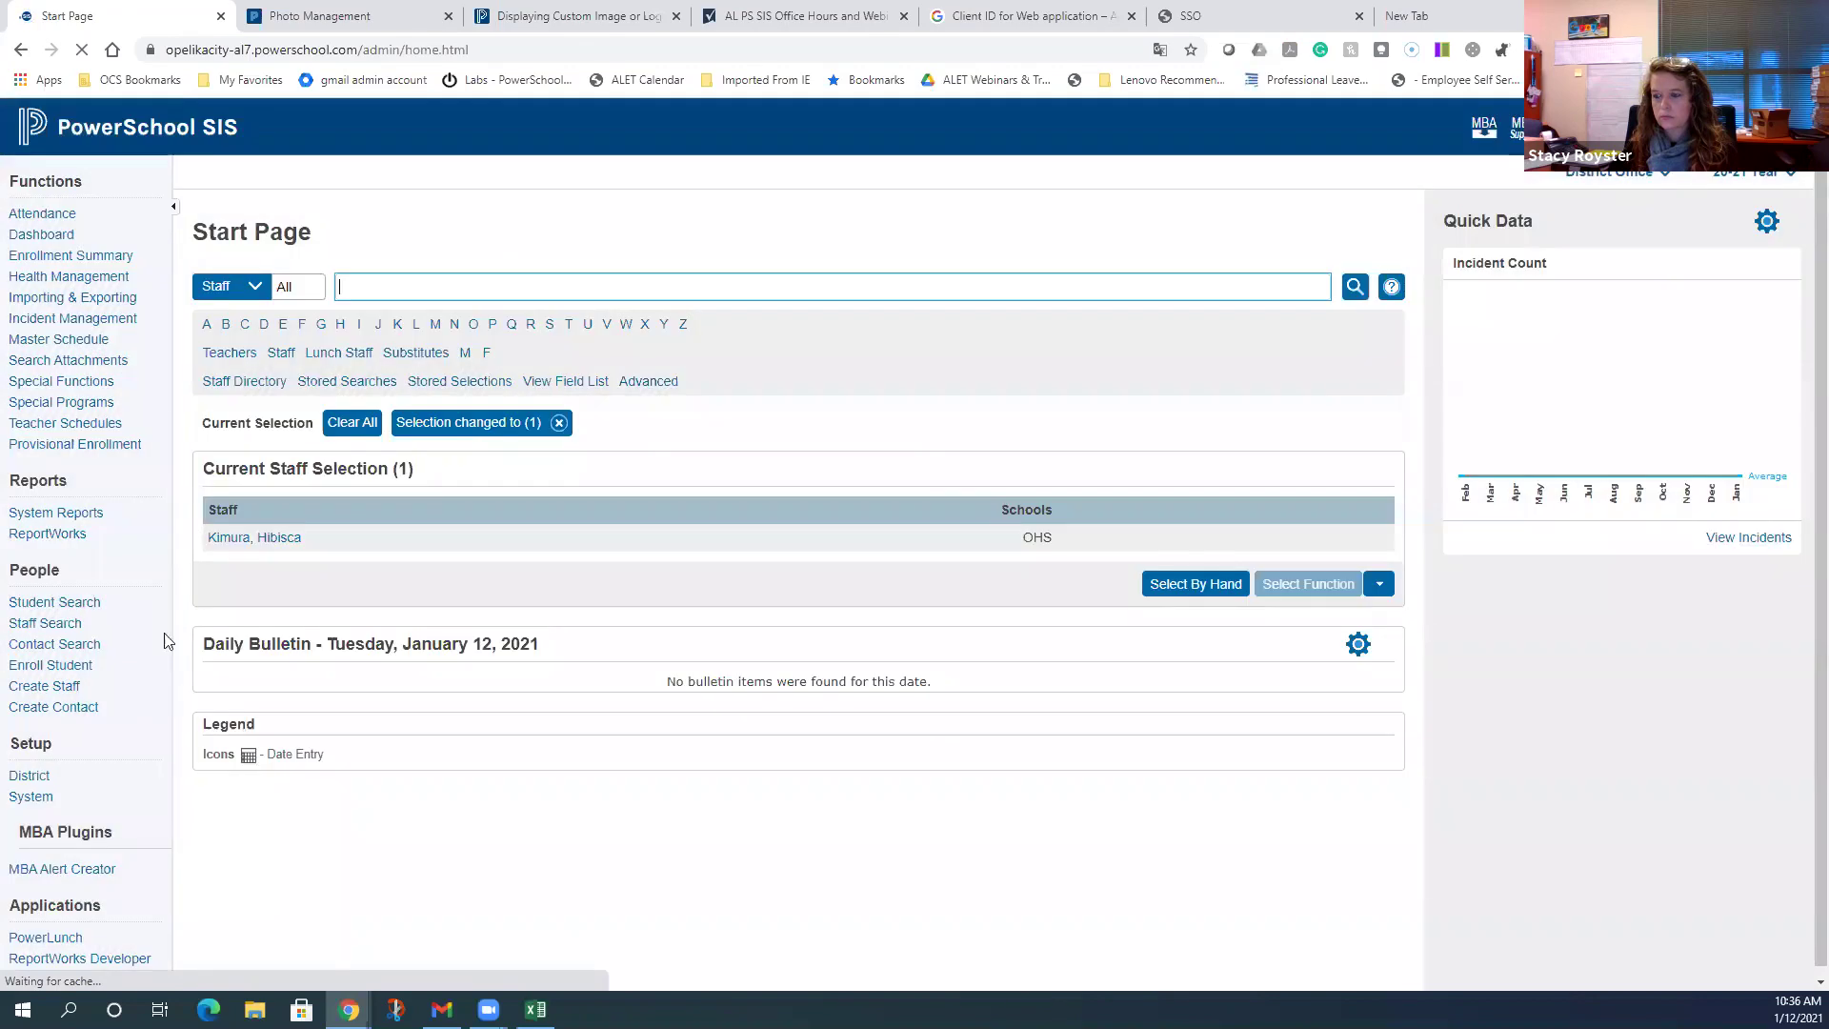
- In OIDC Authentication Setup, disable teacher users, enable staff users, and confirm the save
click(33, 796)
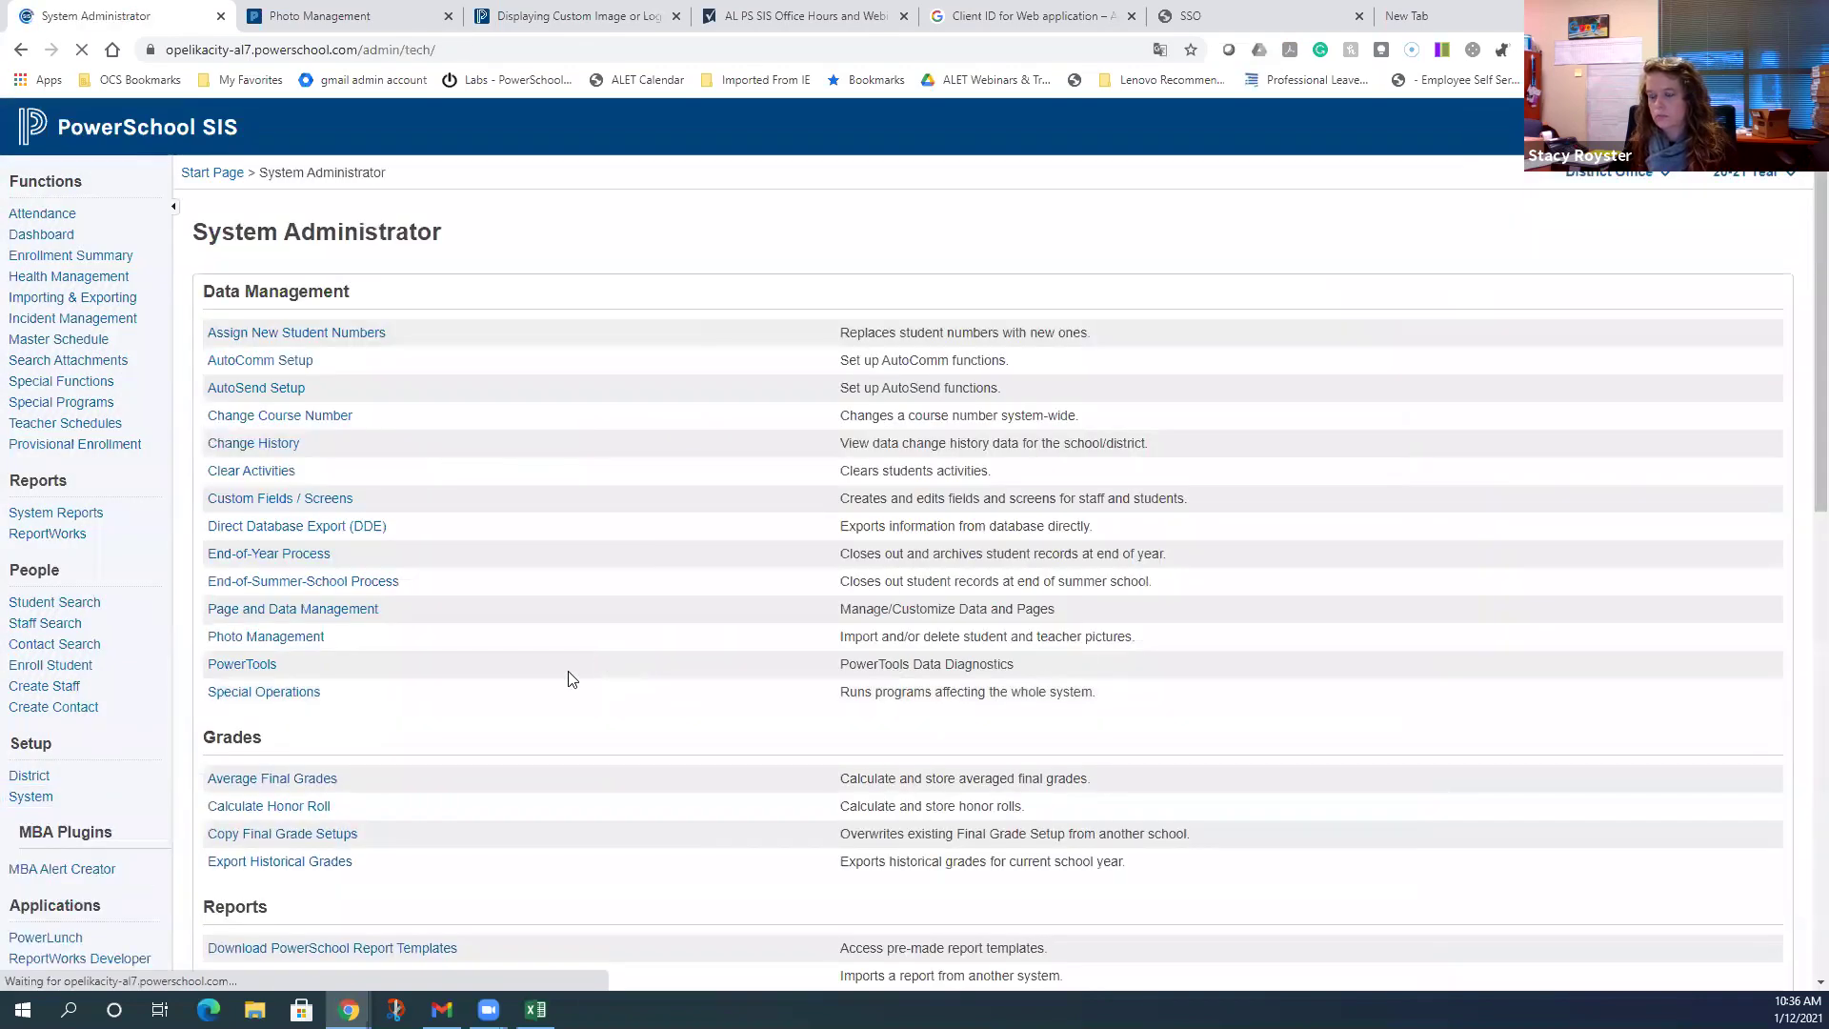
scroll(511, 684, down, 8)
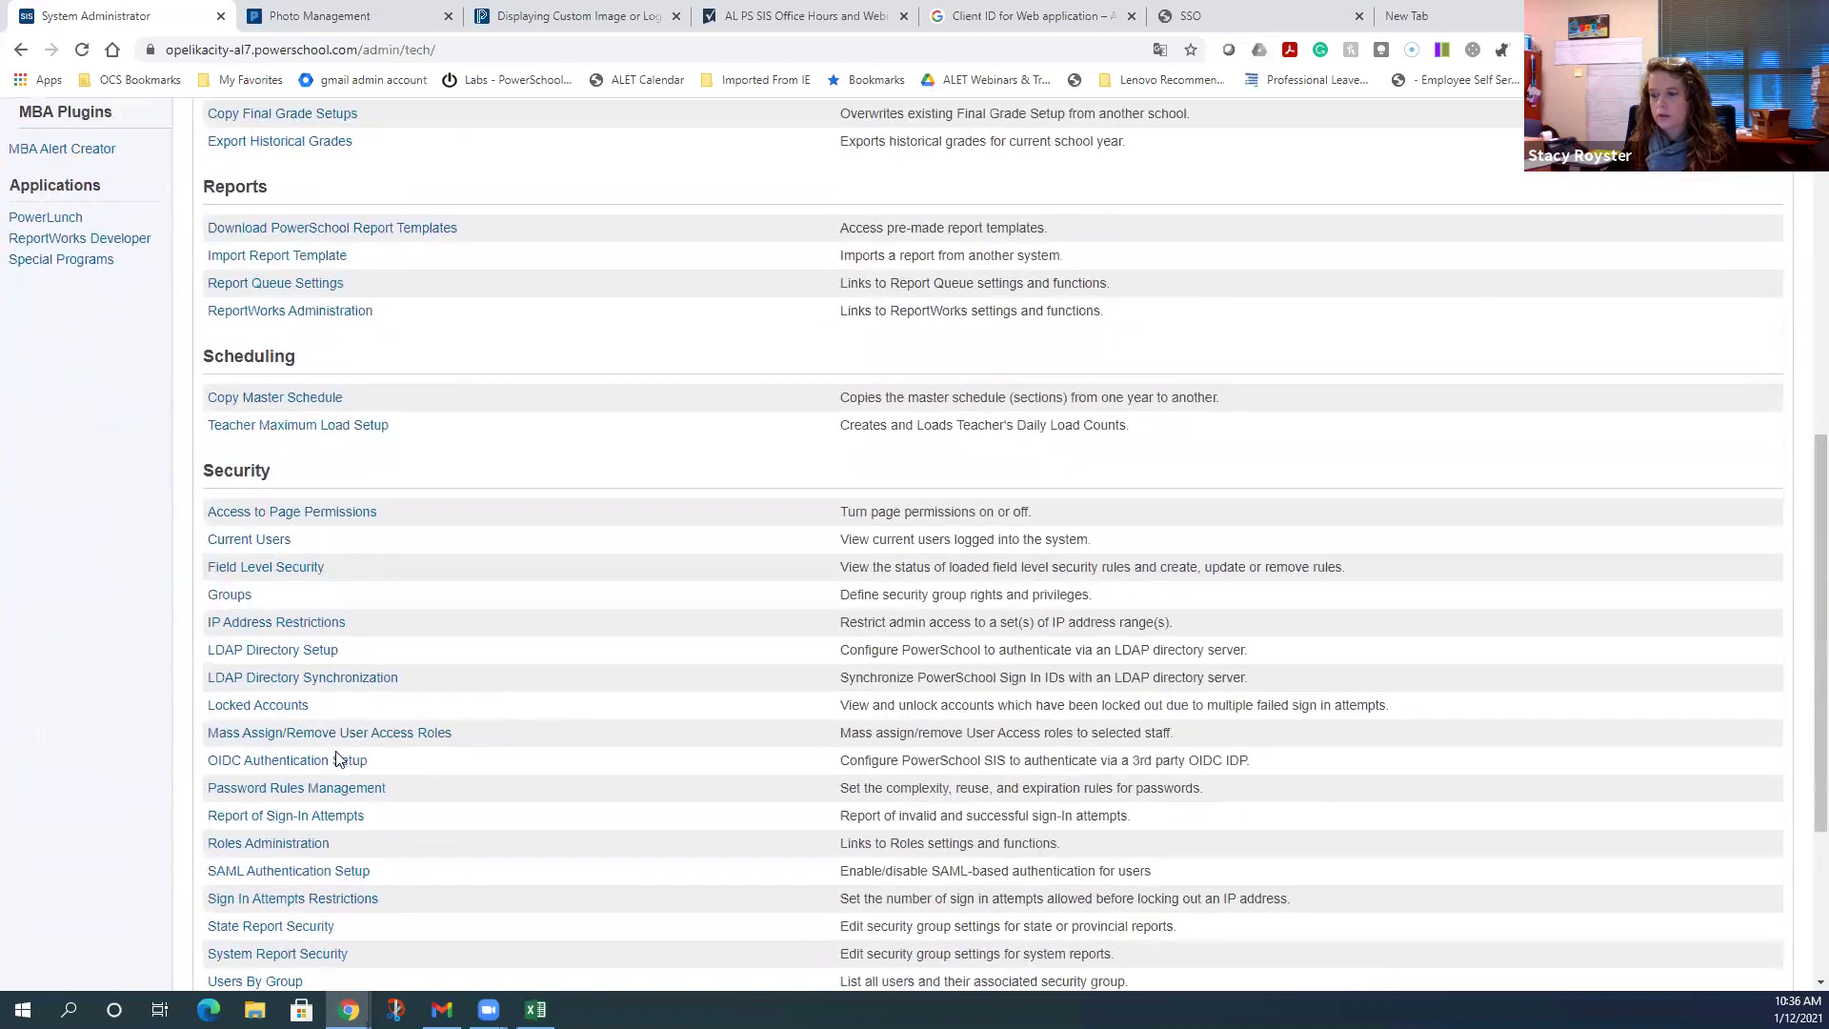
click(340, 759)
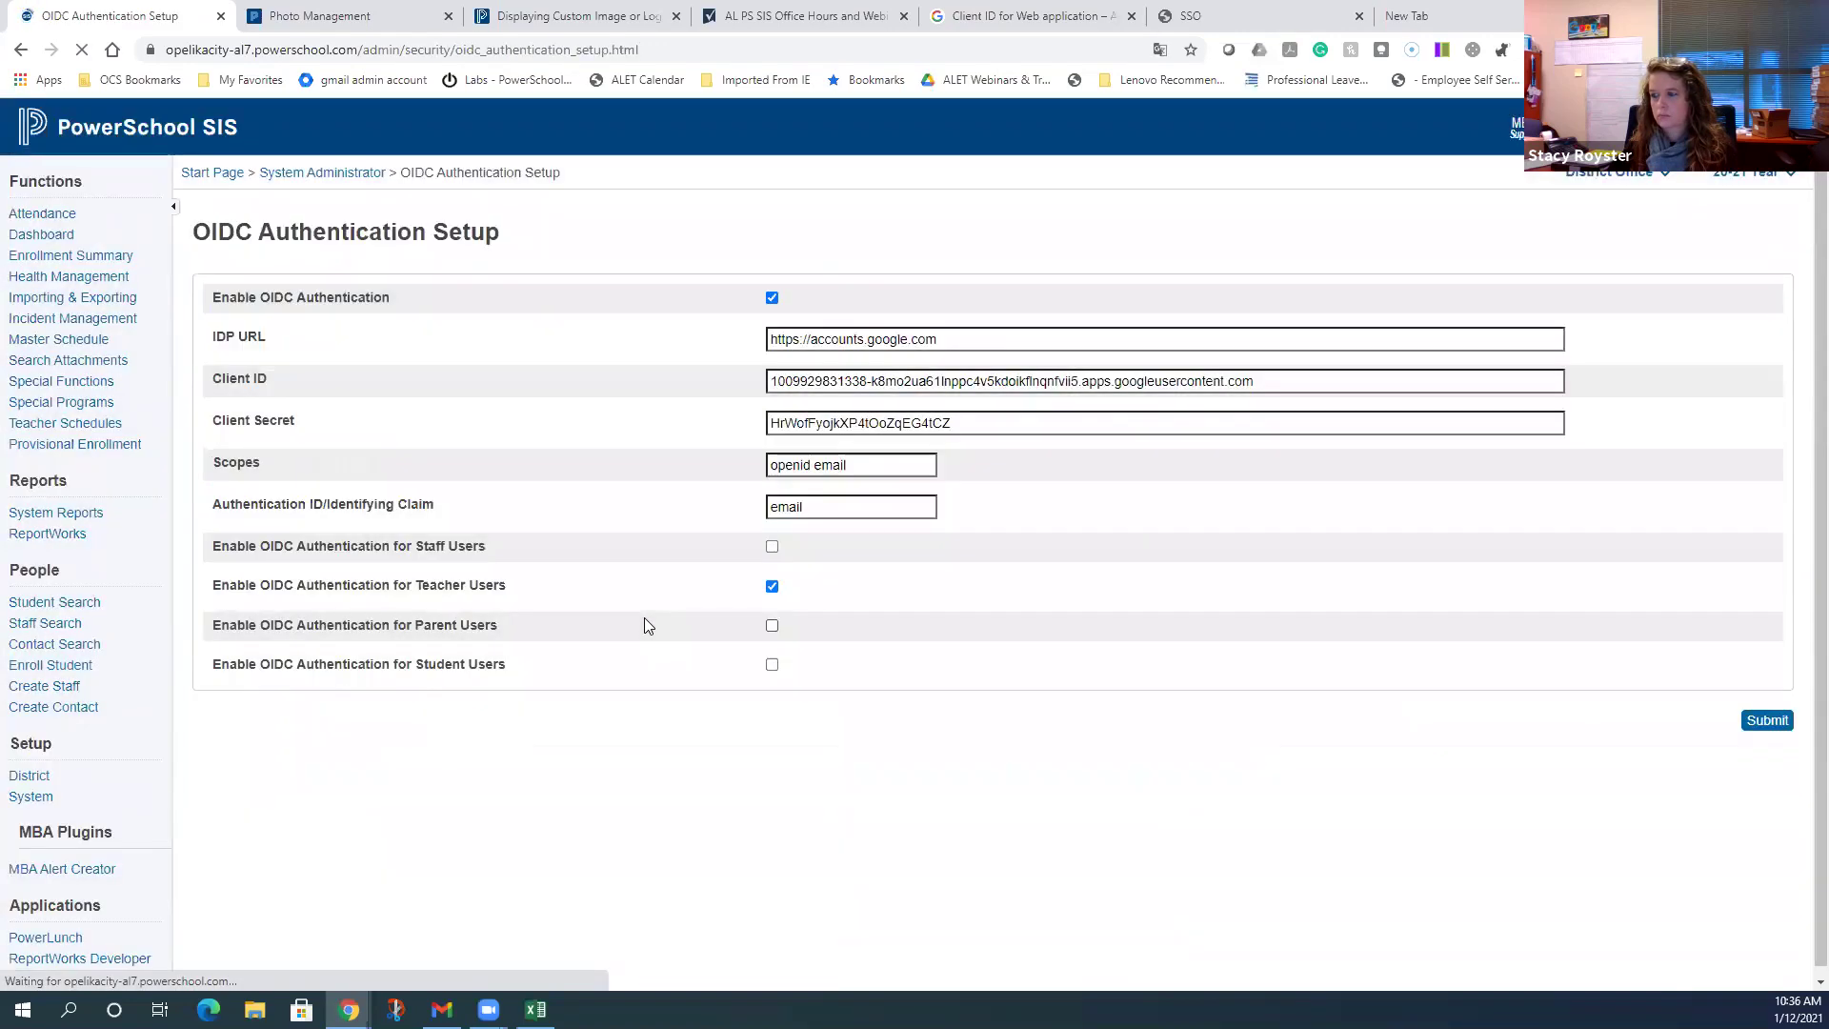
click(771, 586)
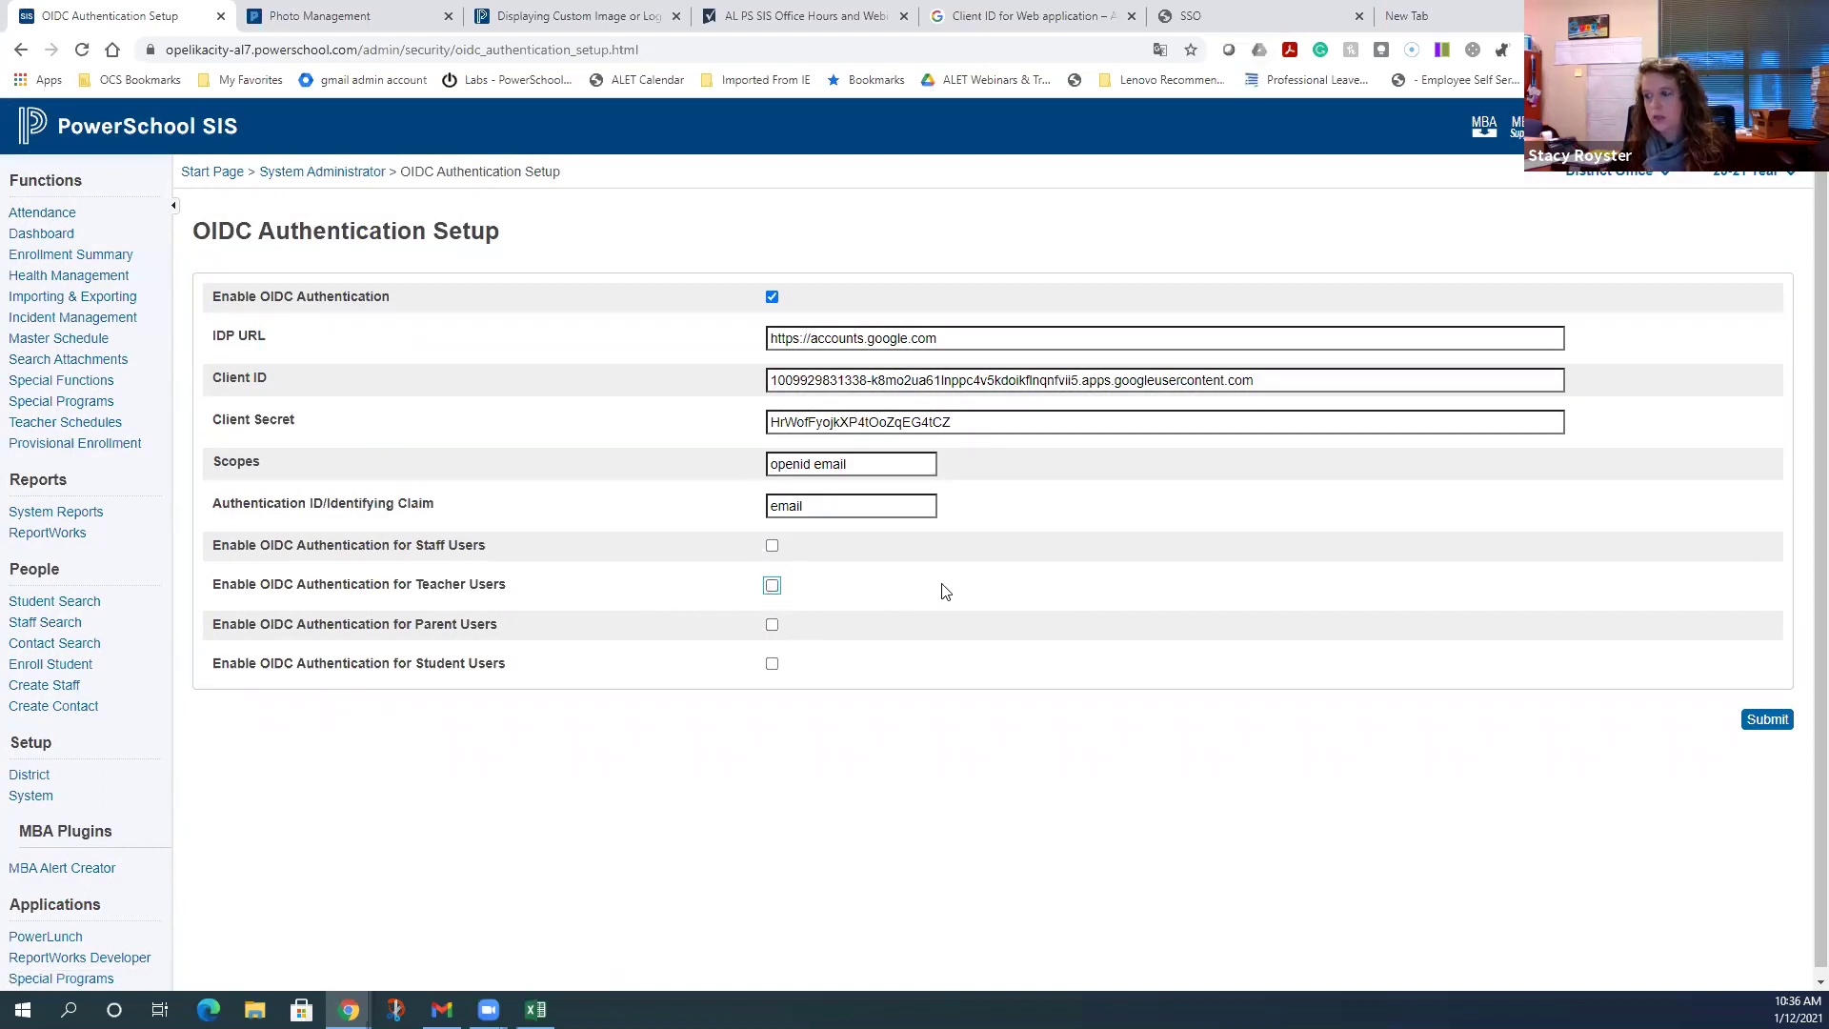
click(772, 548)
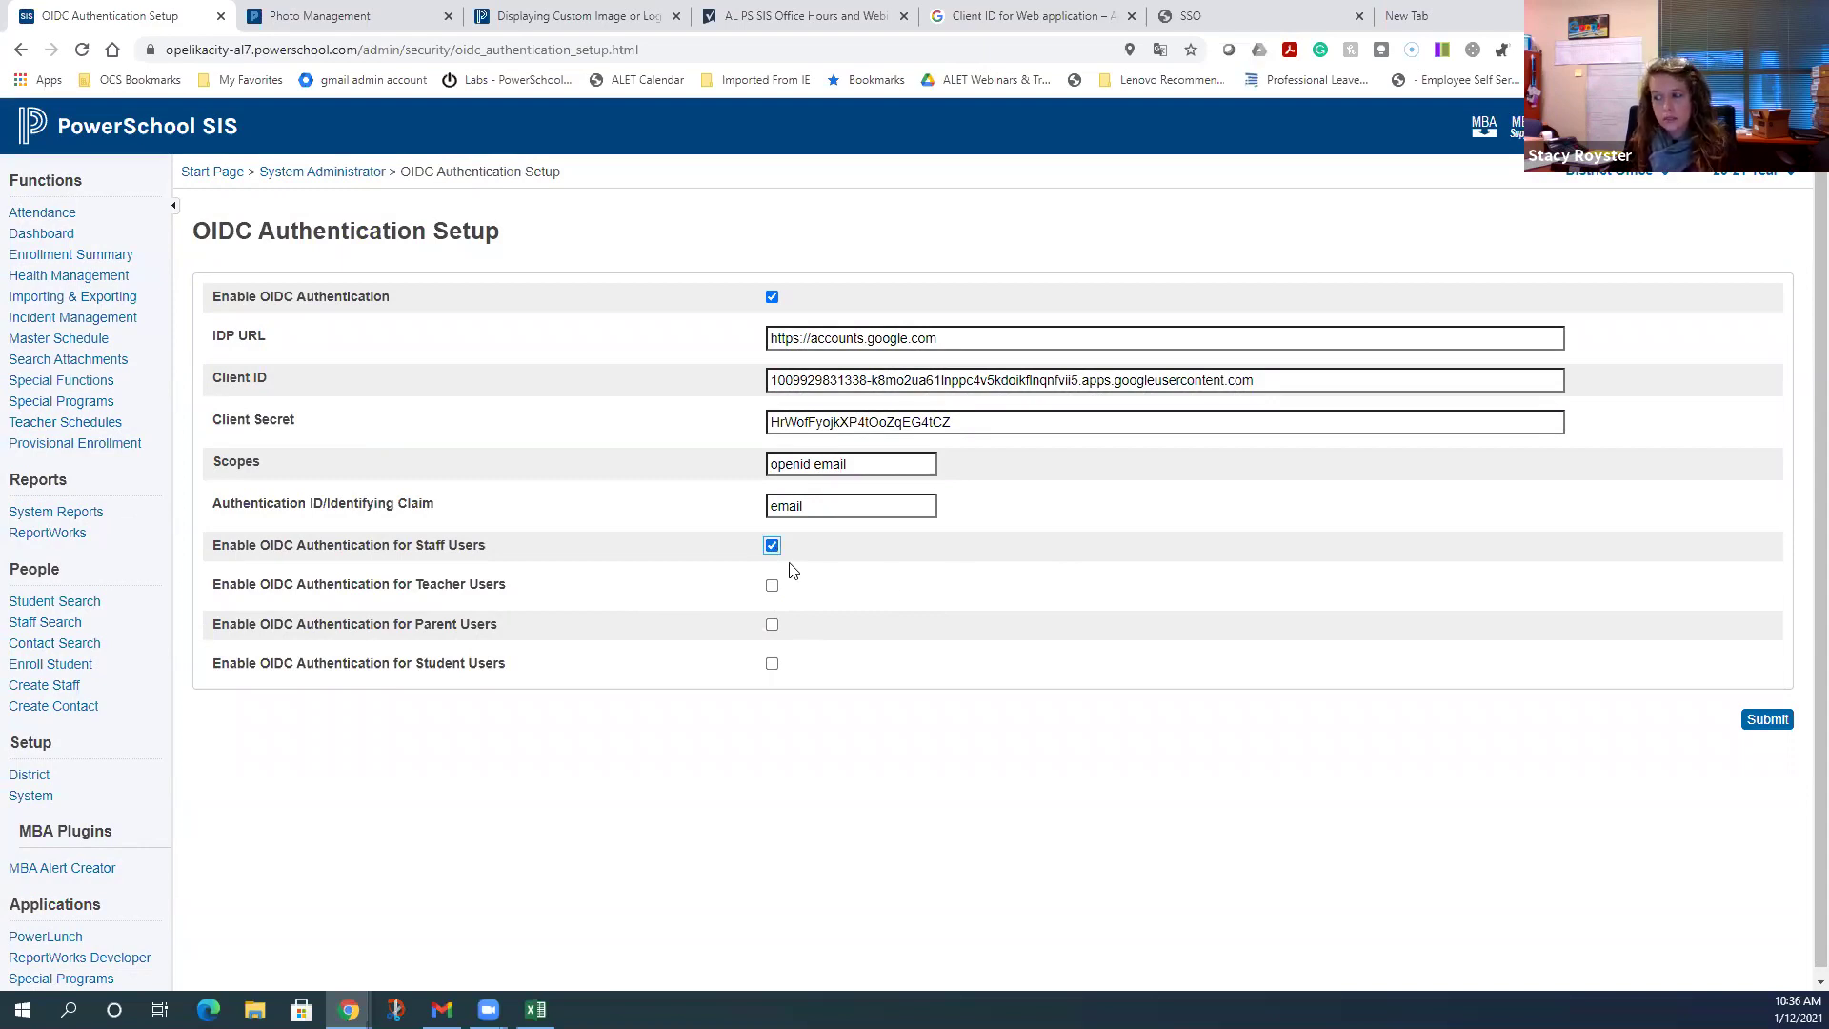
click(1765, 720)
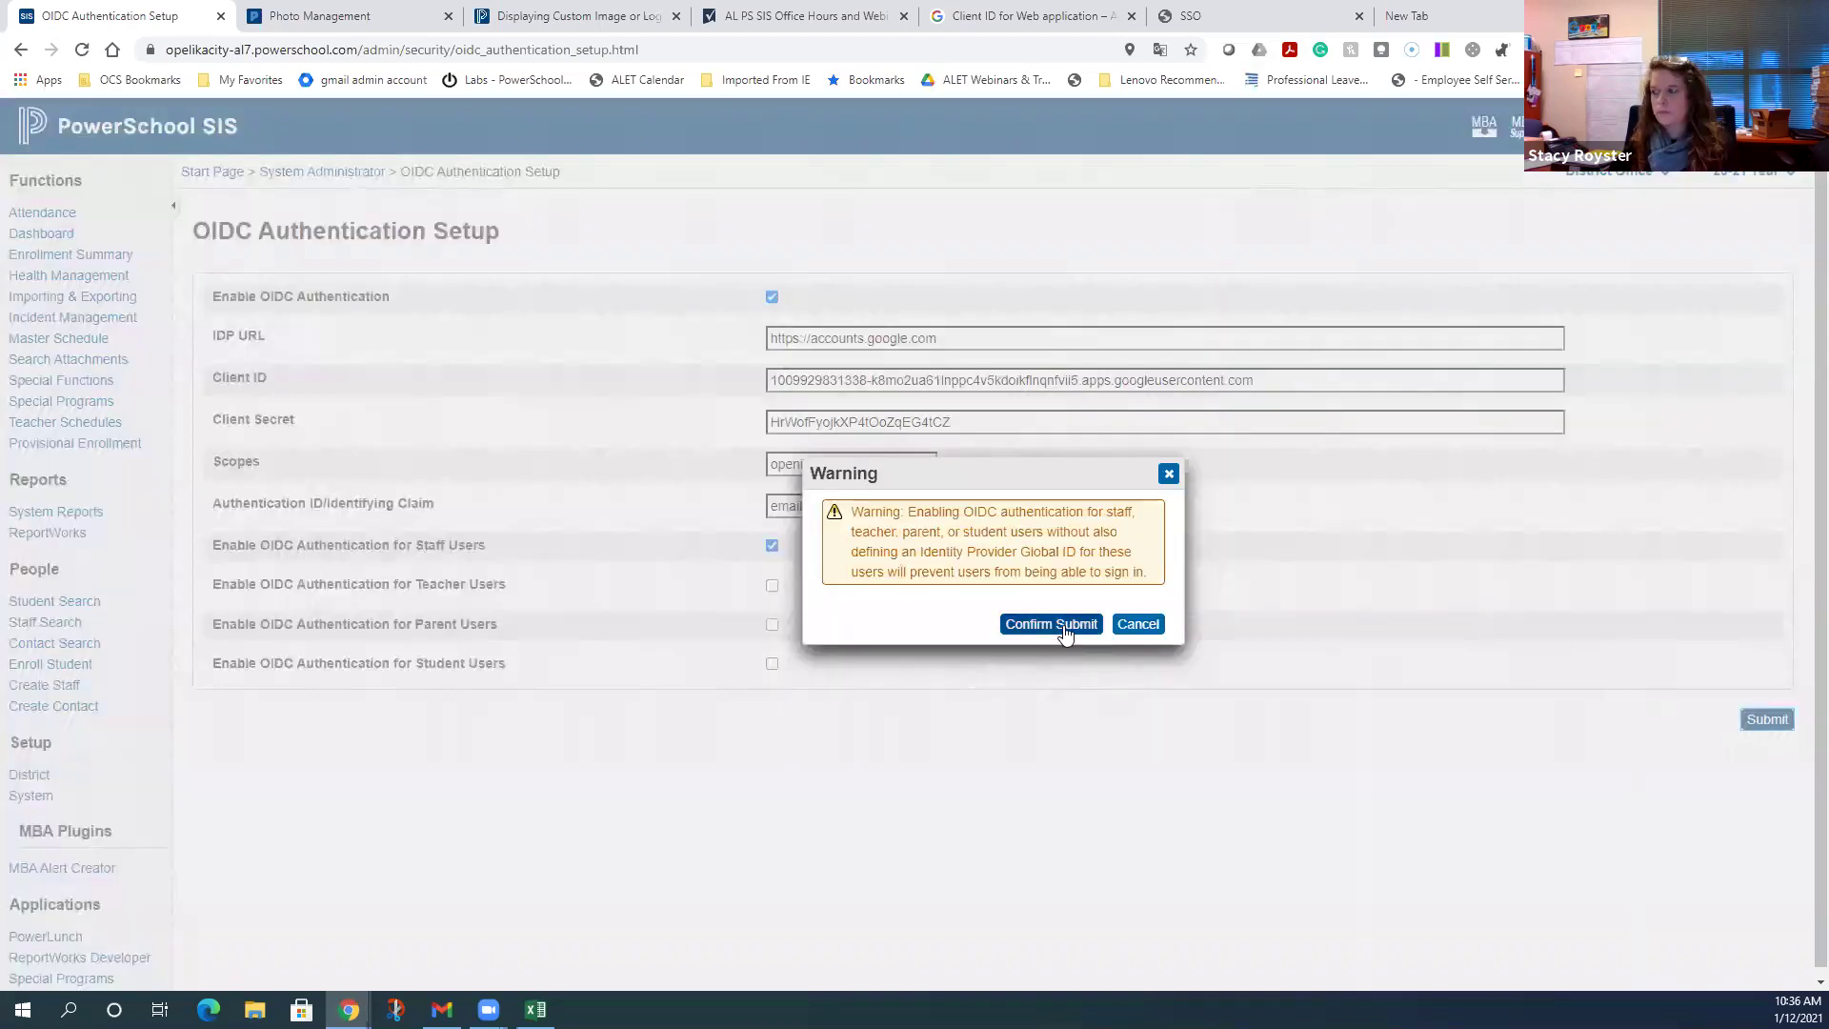
click(1064, 630)
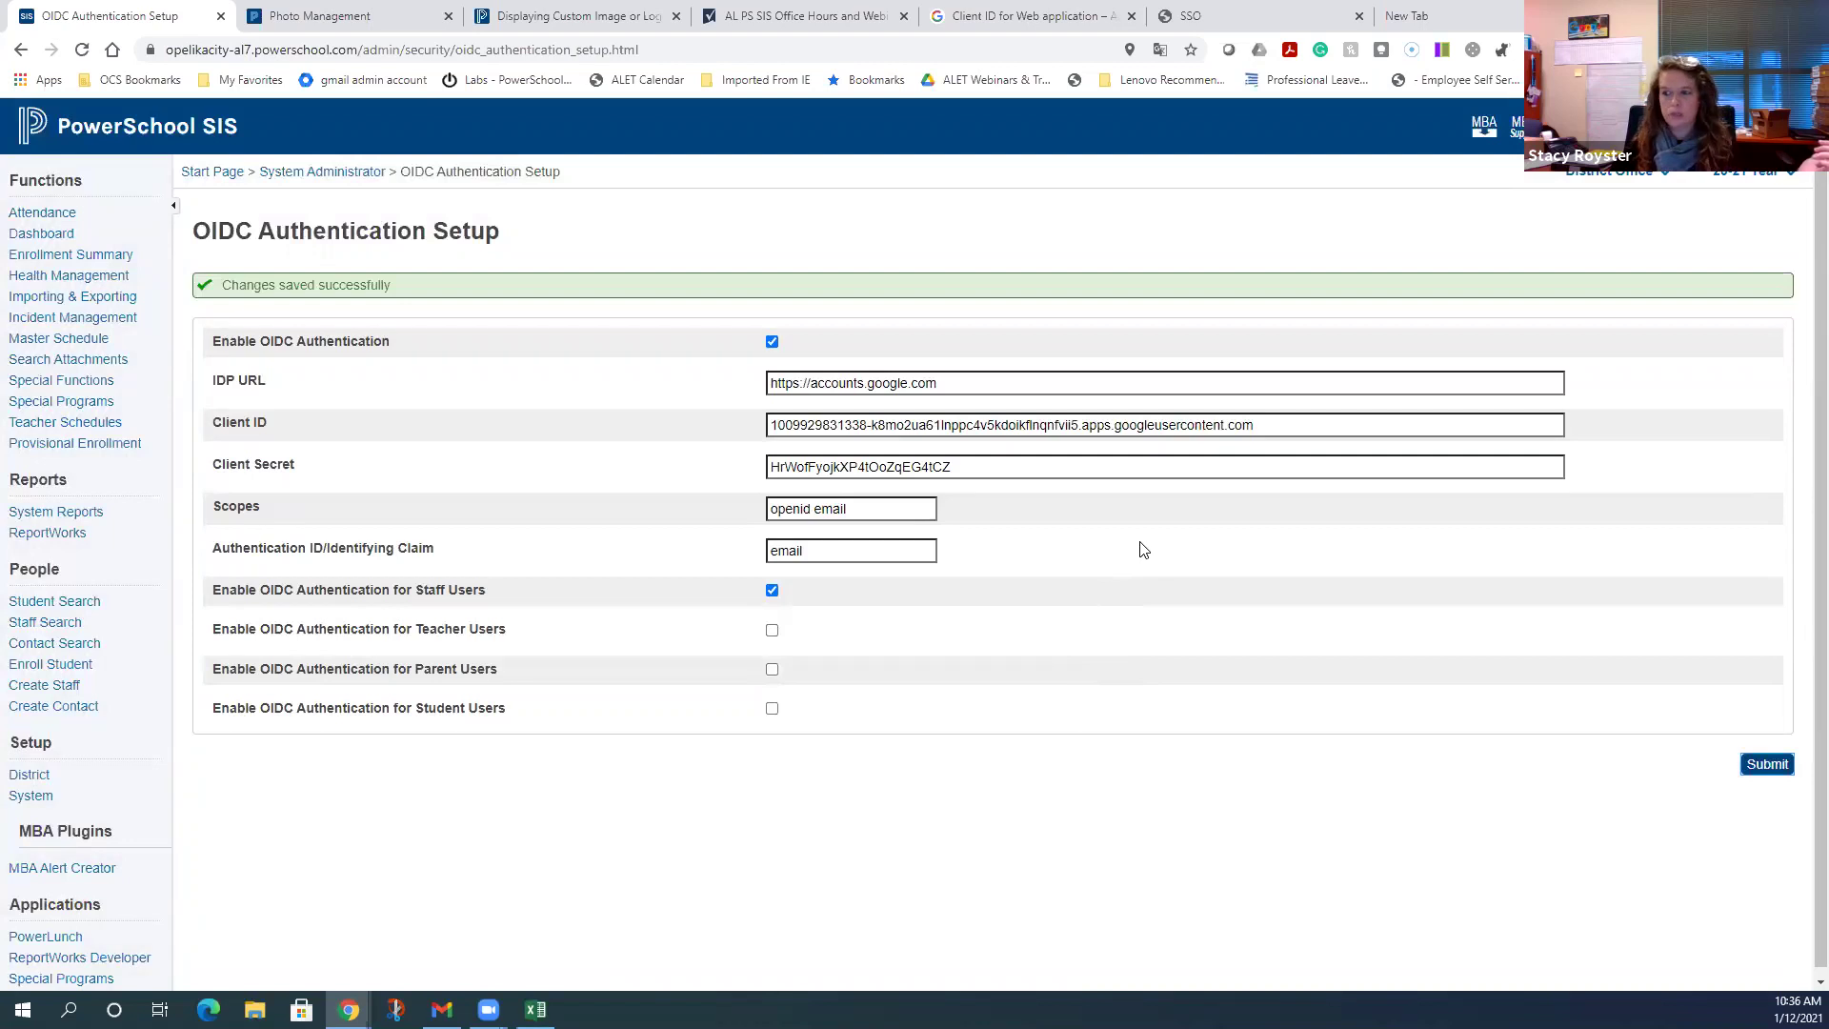
click(161, 126)
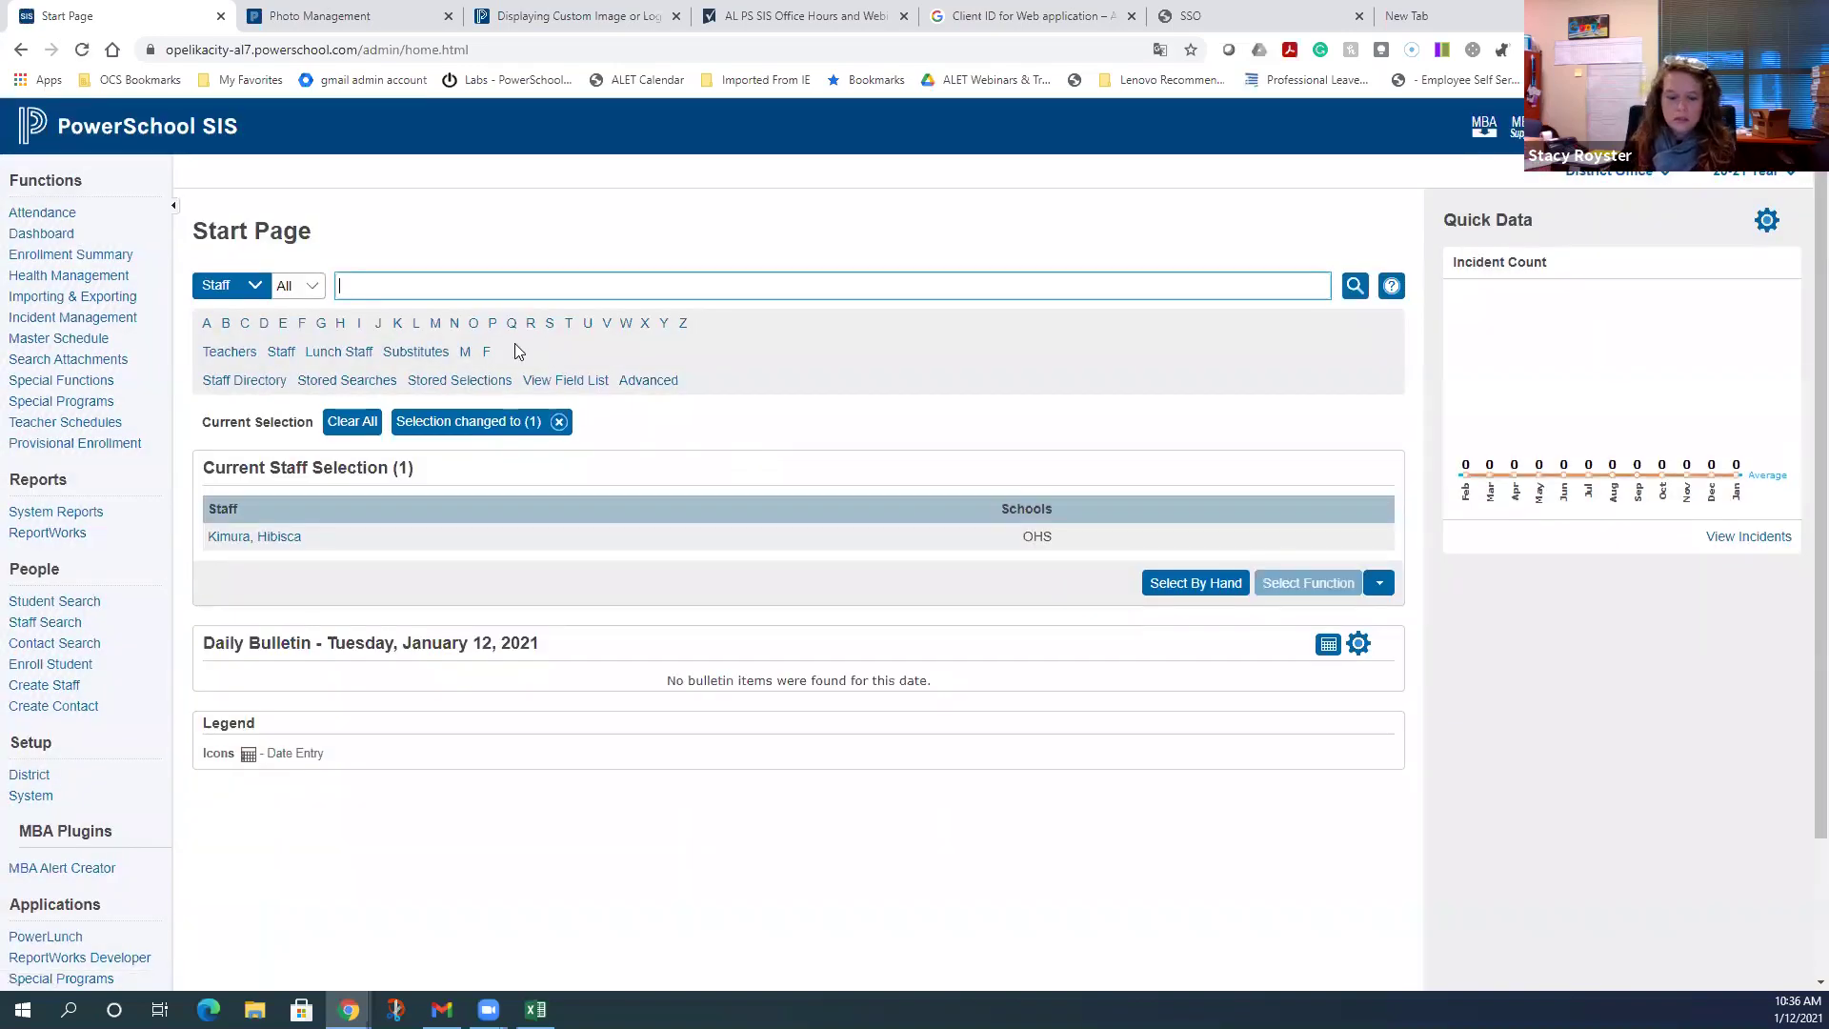
- Look up the administrator's staff record and check its Admin Access and Roles Global ID
text(royster)
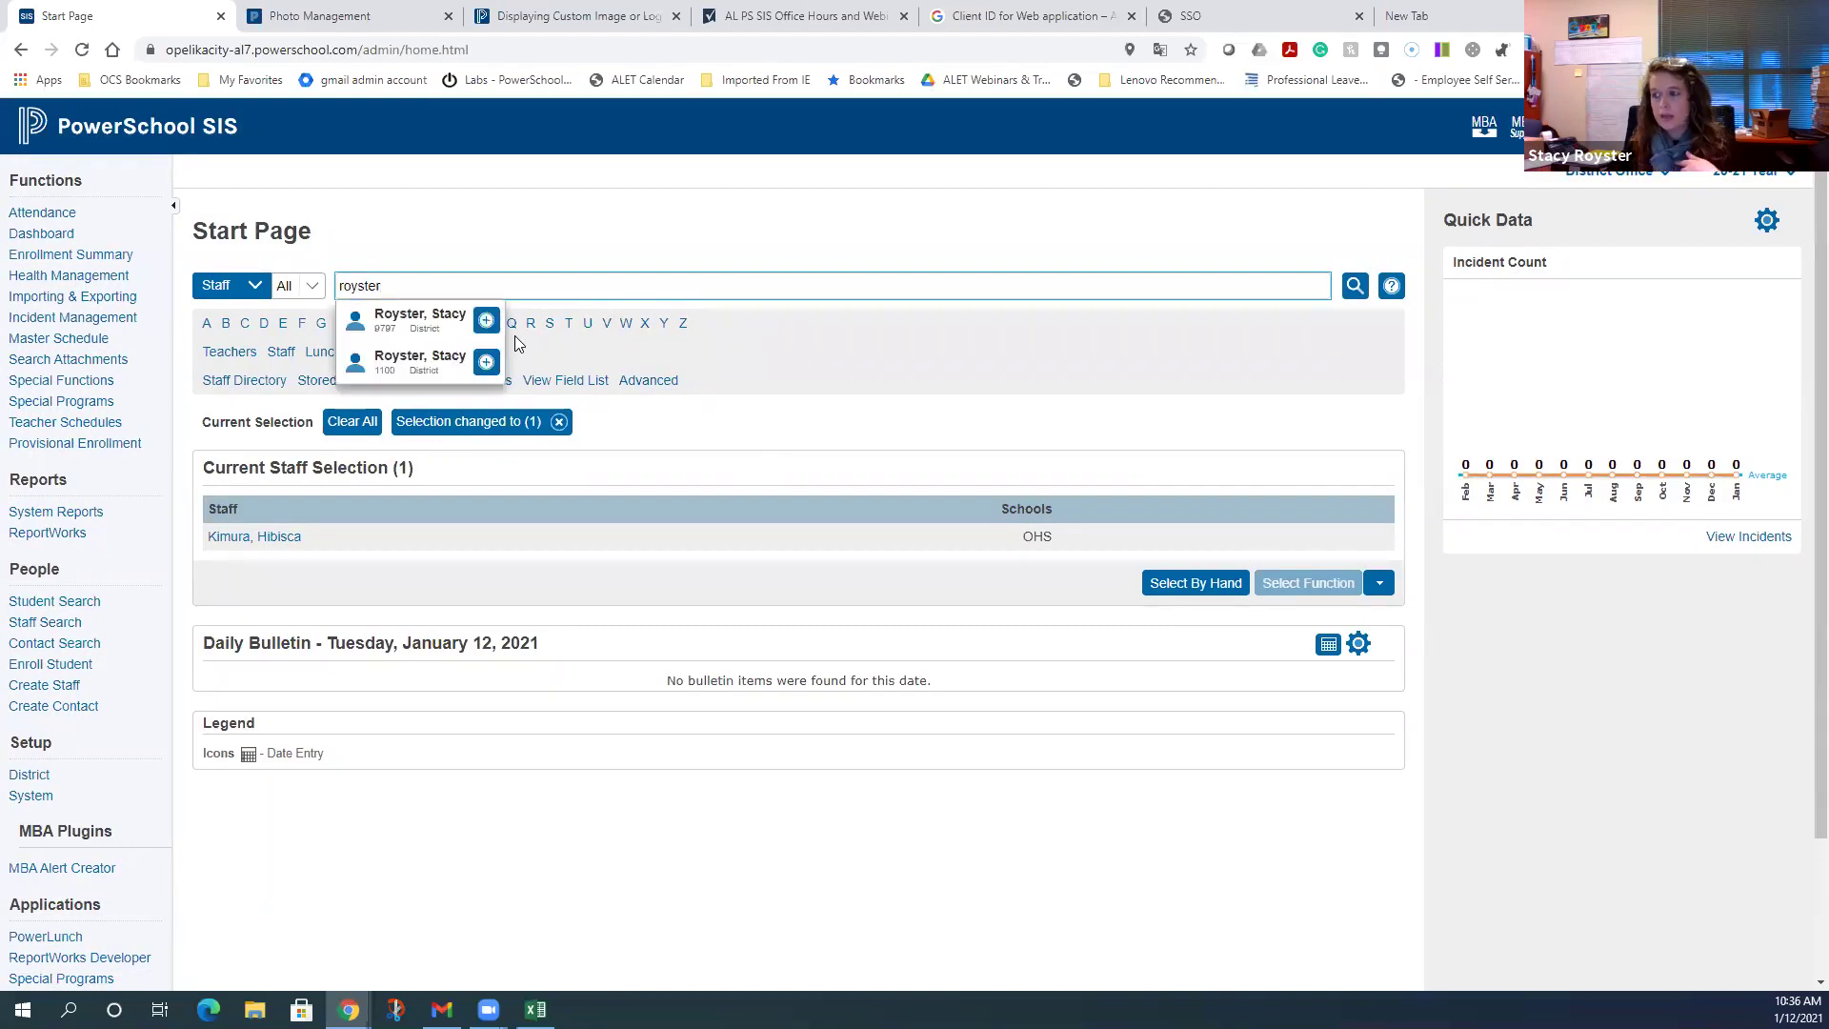
click(458, 359)
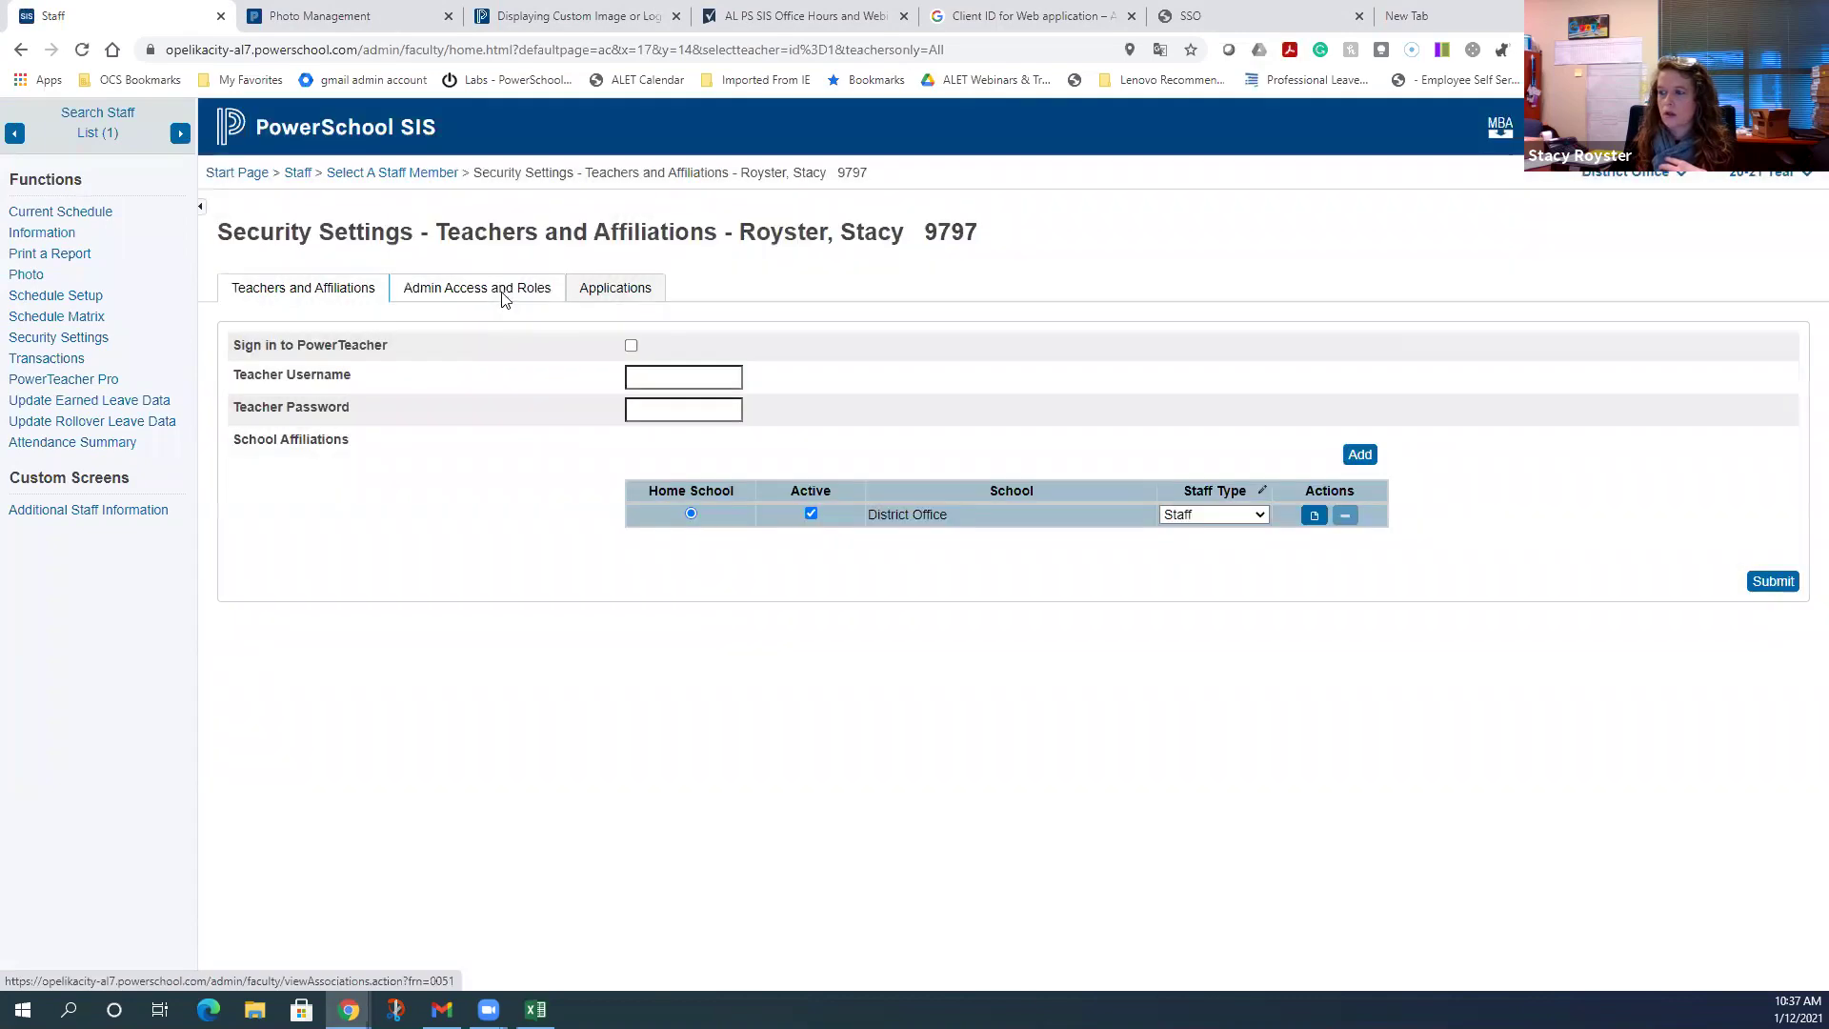
click(505, 291)
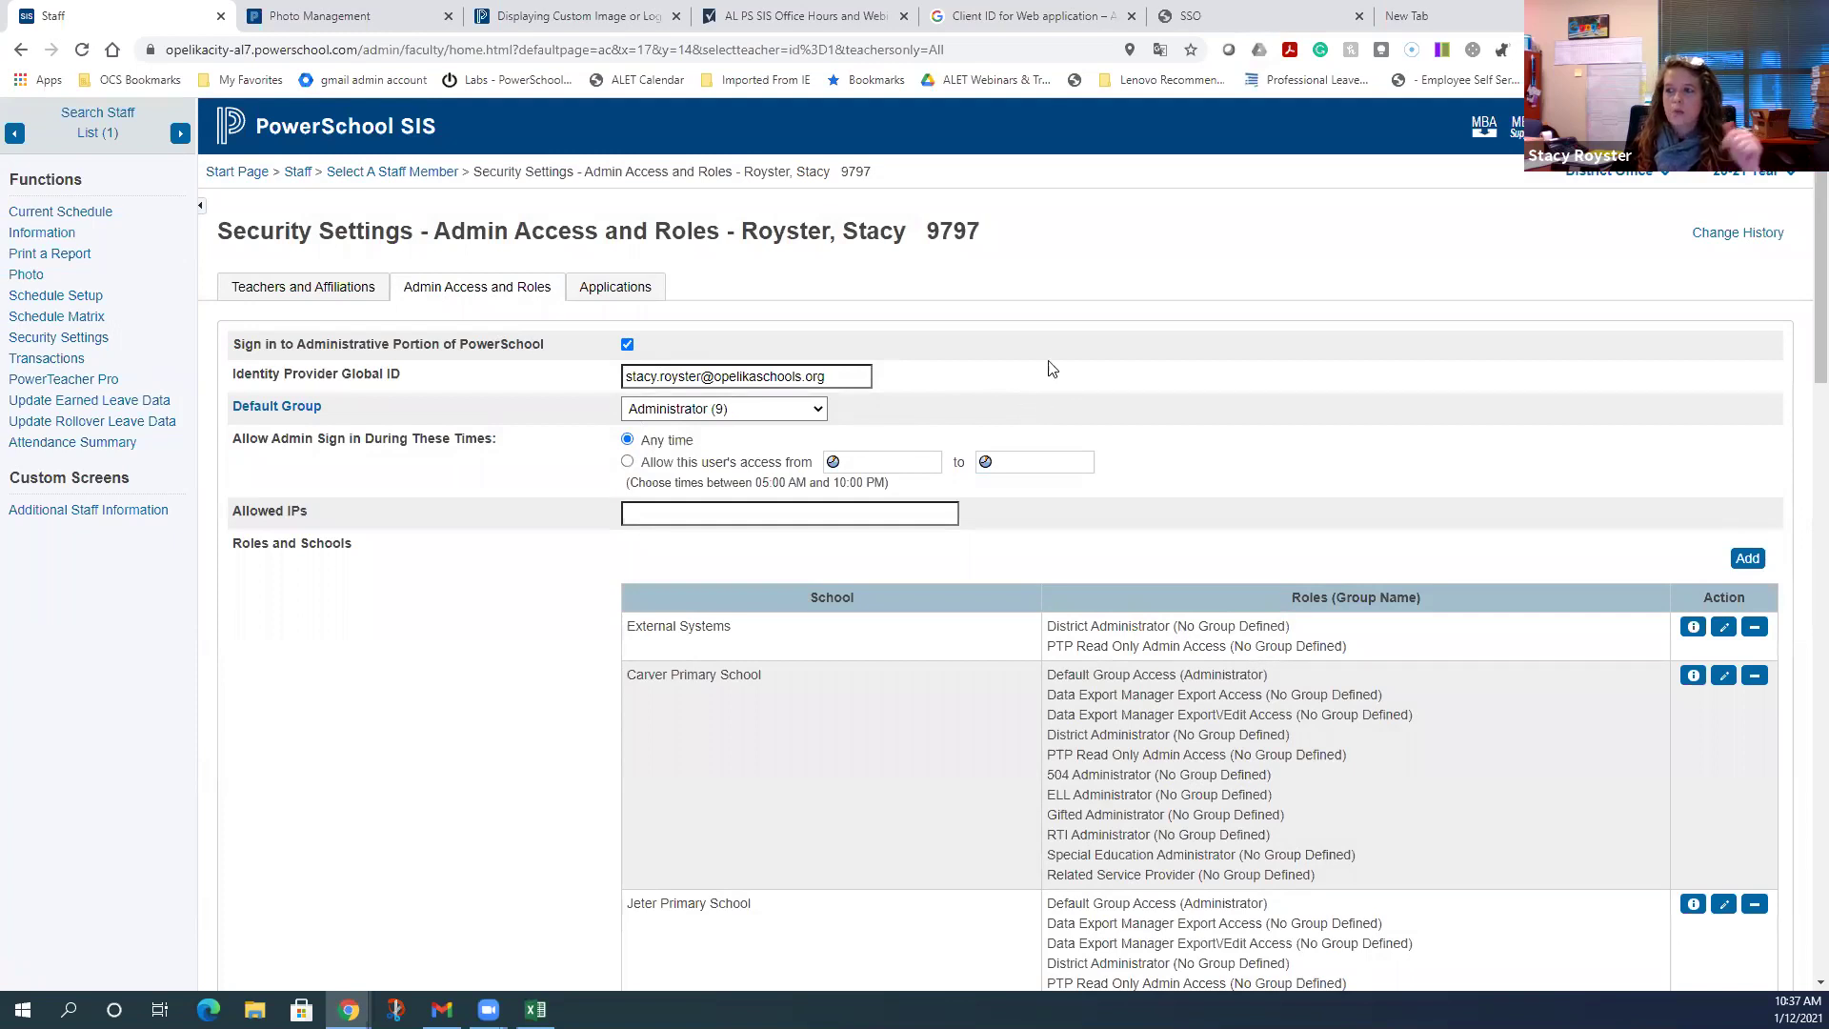
click(378, 143)
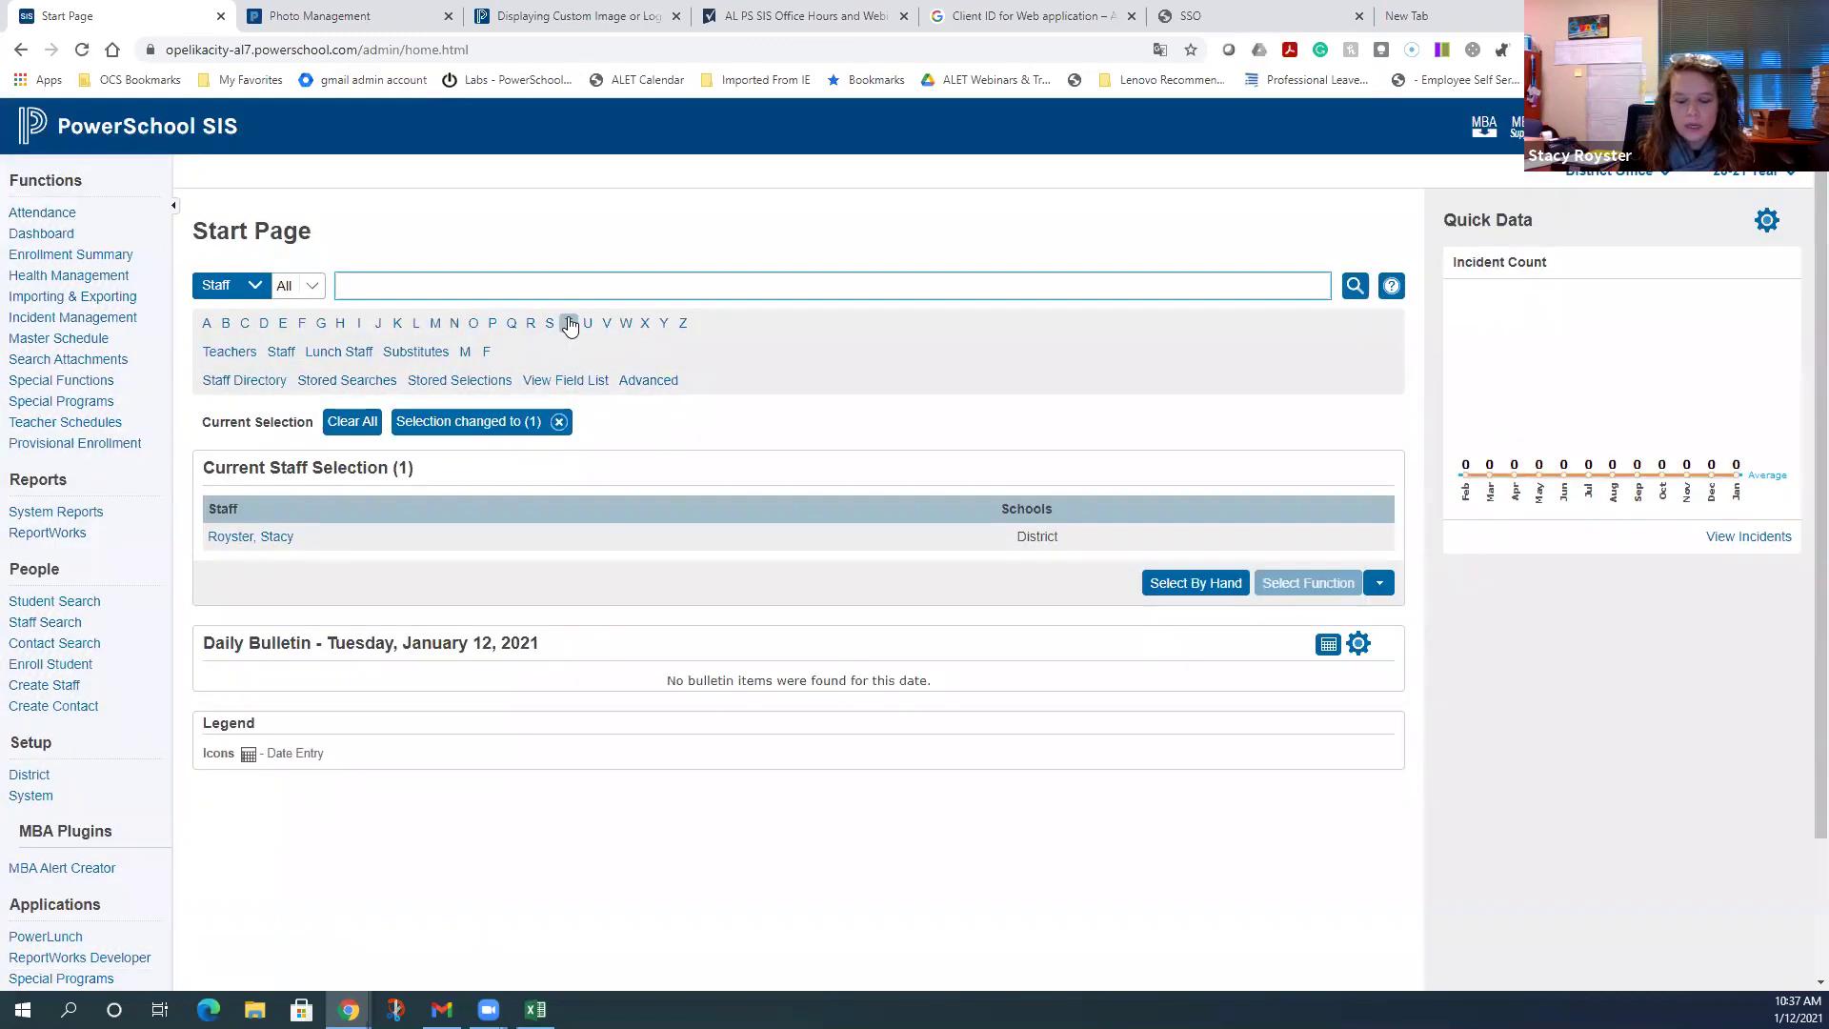
- Find the counselor by last name and save their school e-mail as the Identity Provider Global ID
text(cahela)
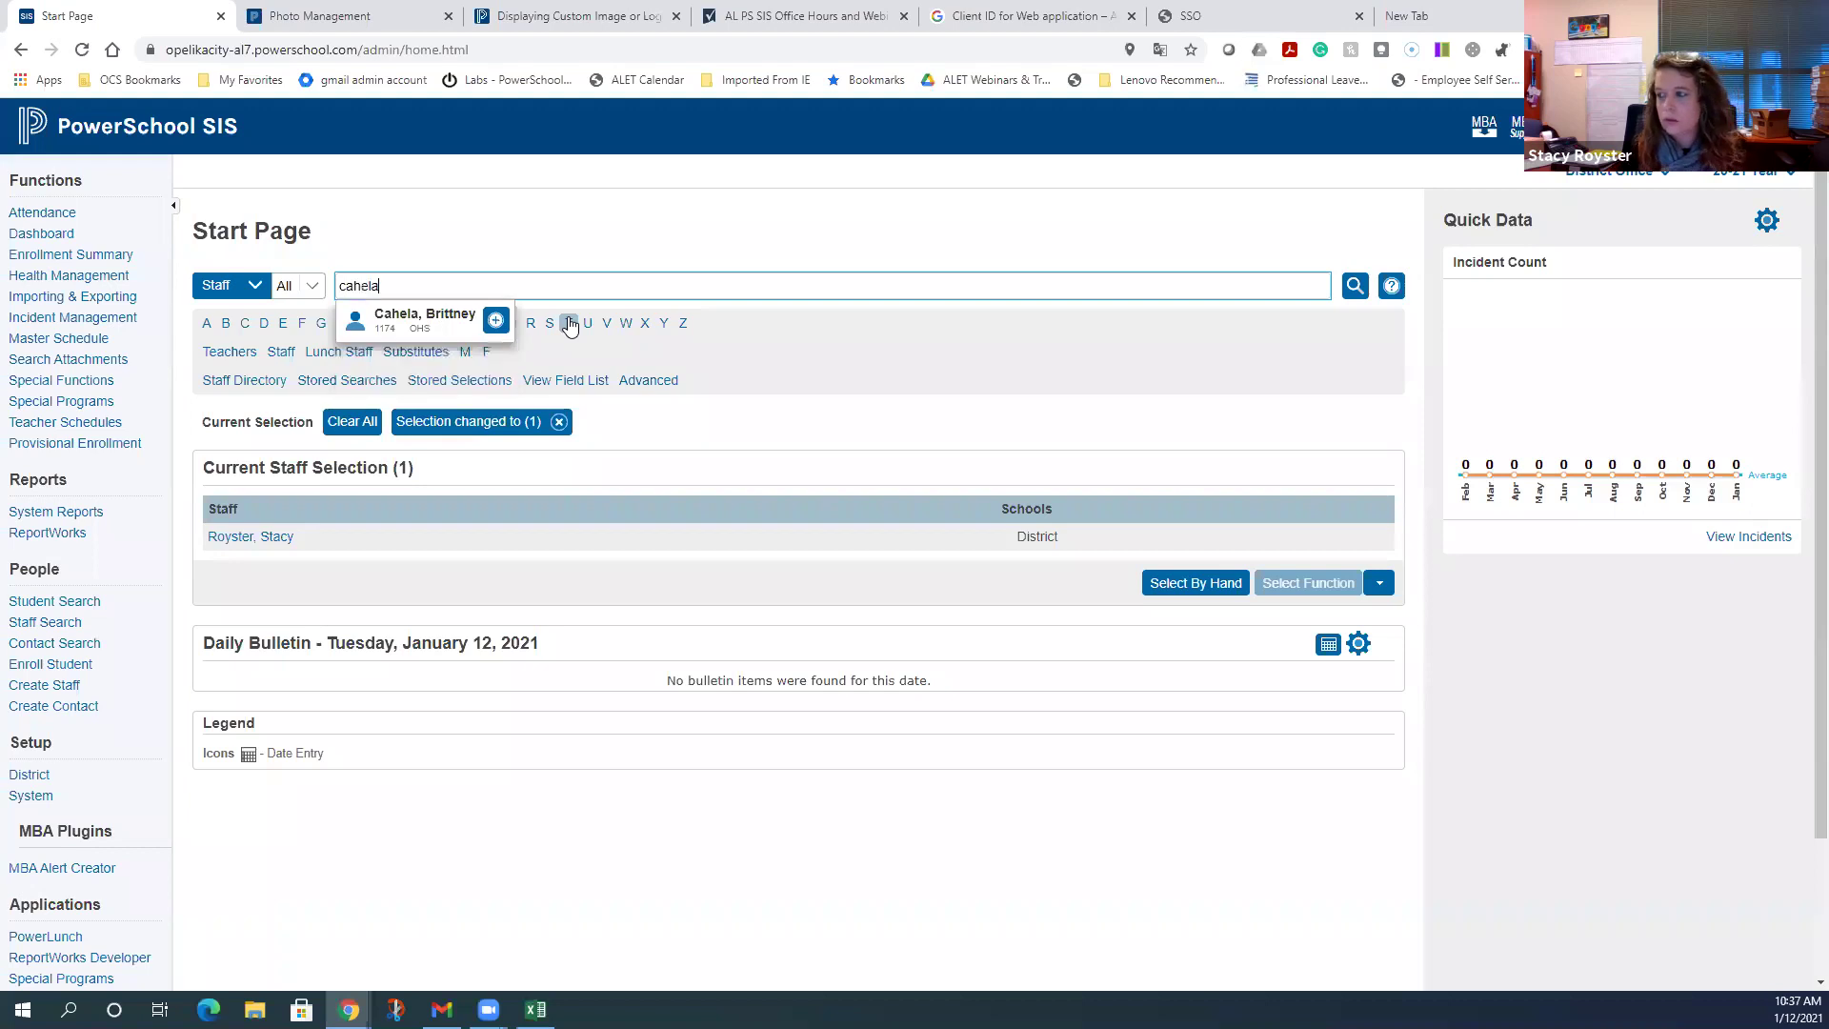
click(457, 310)
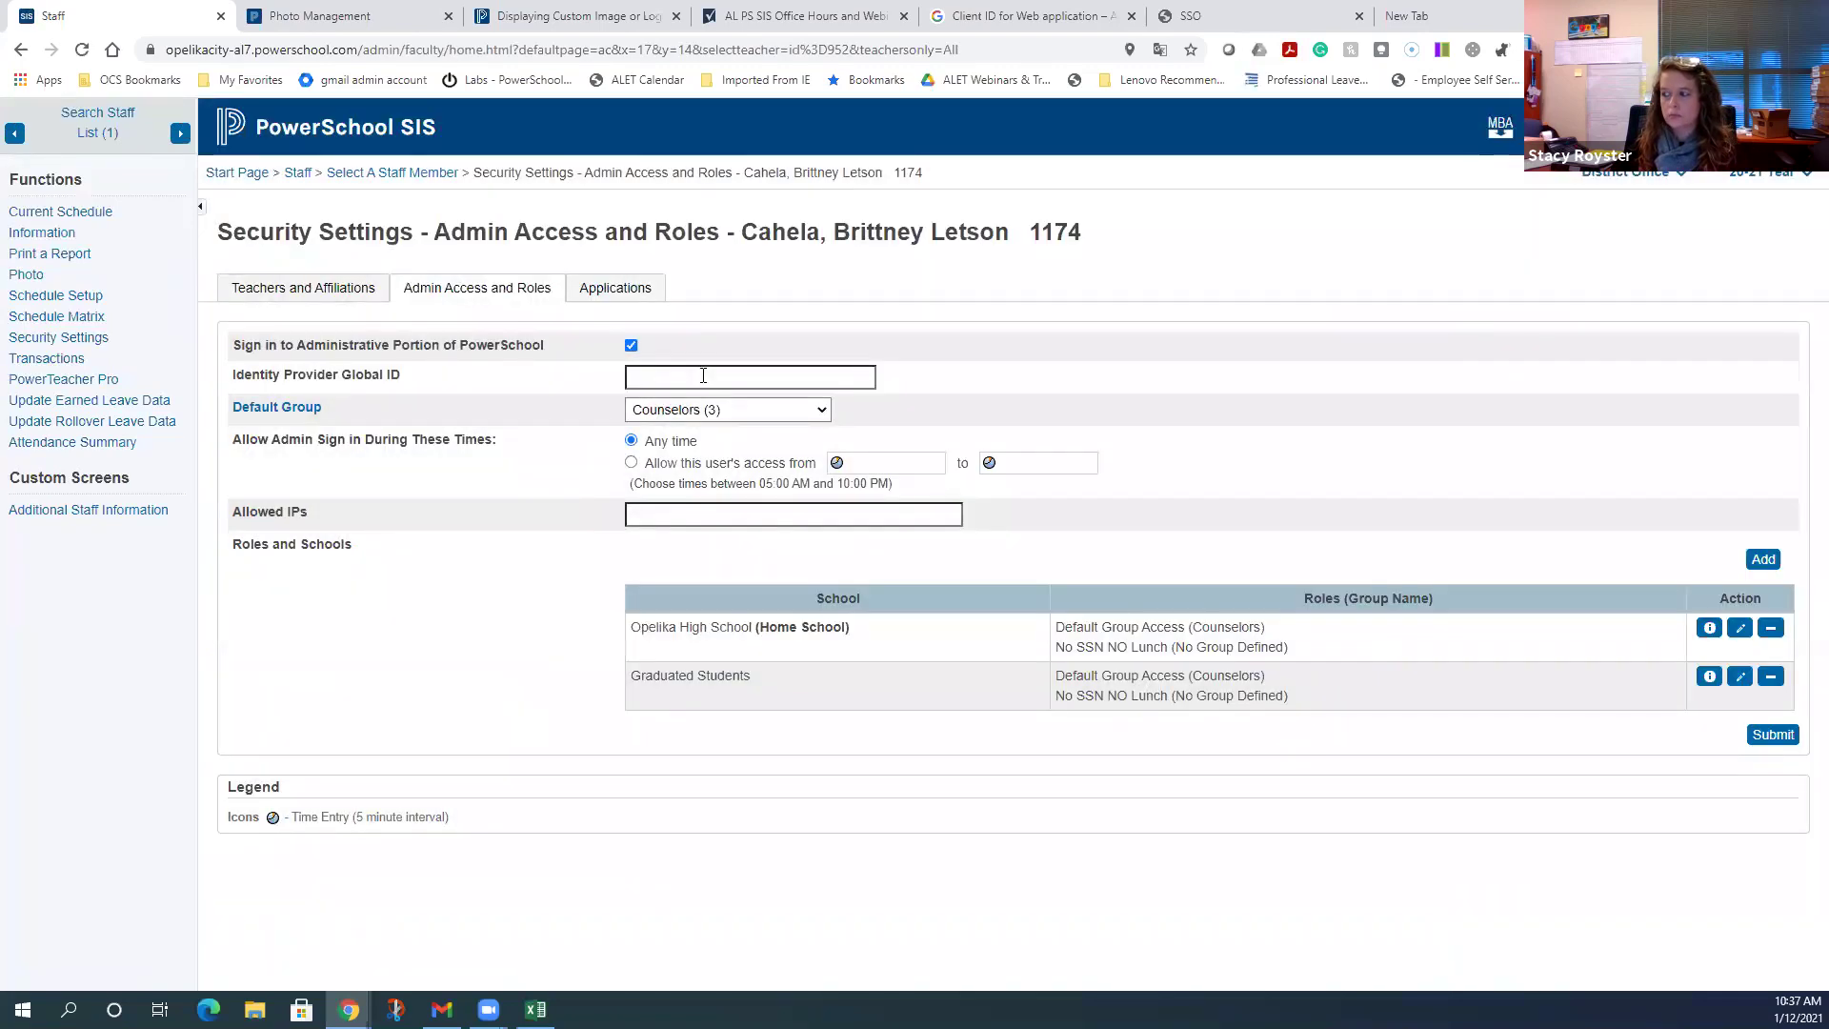
click(703, 377)
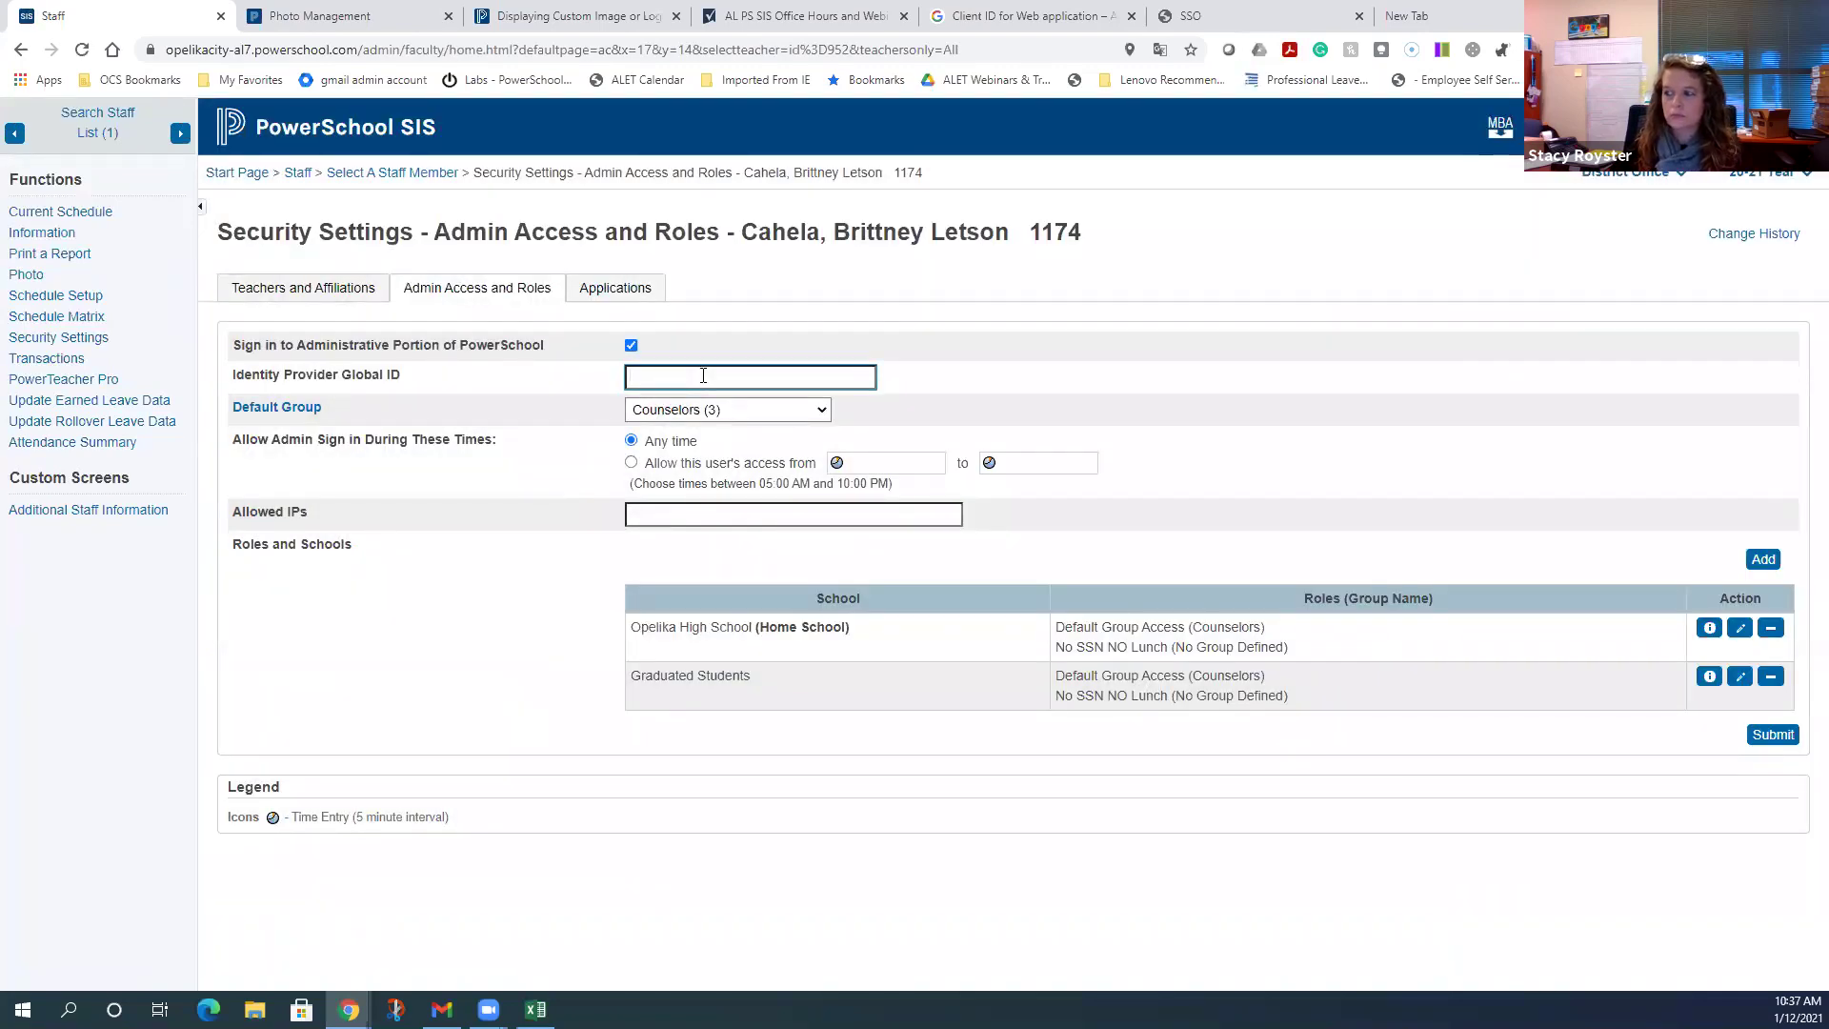
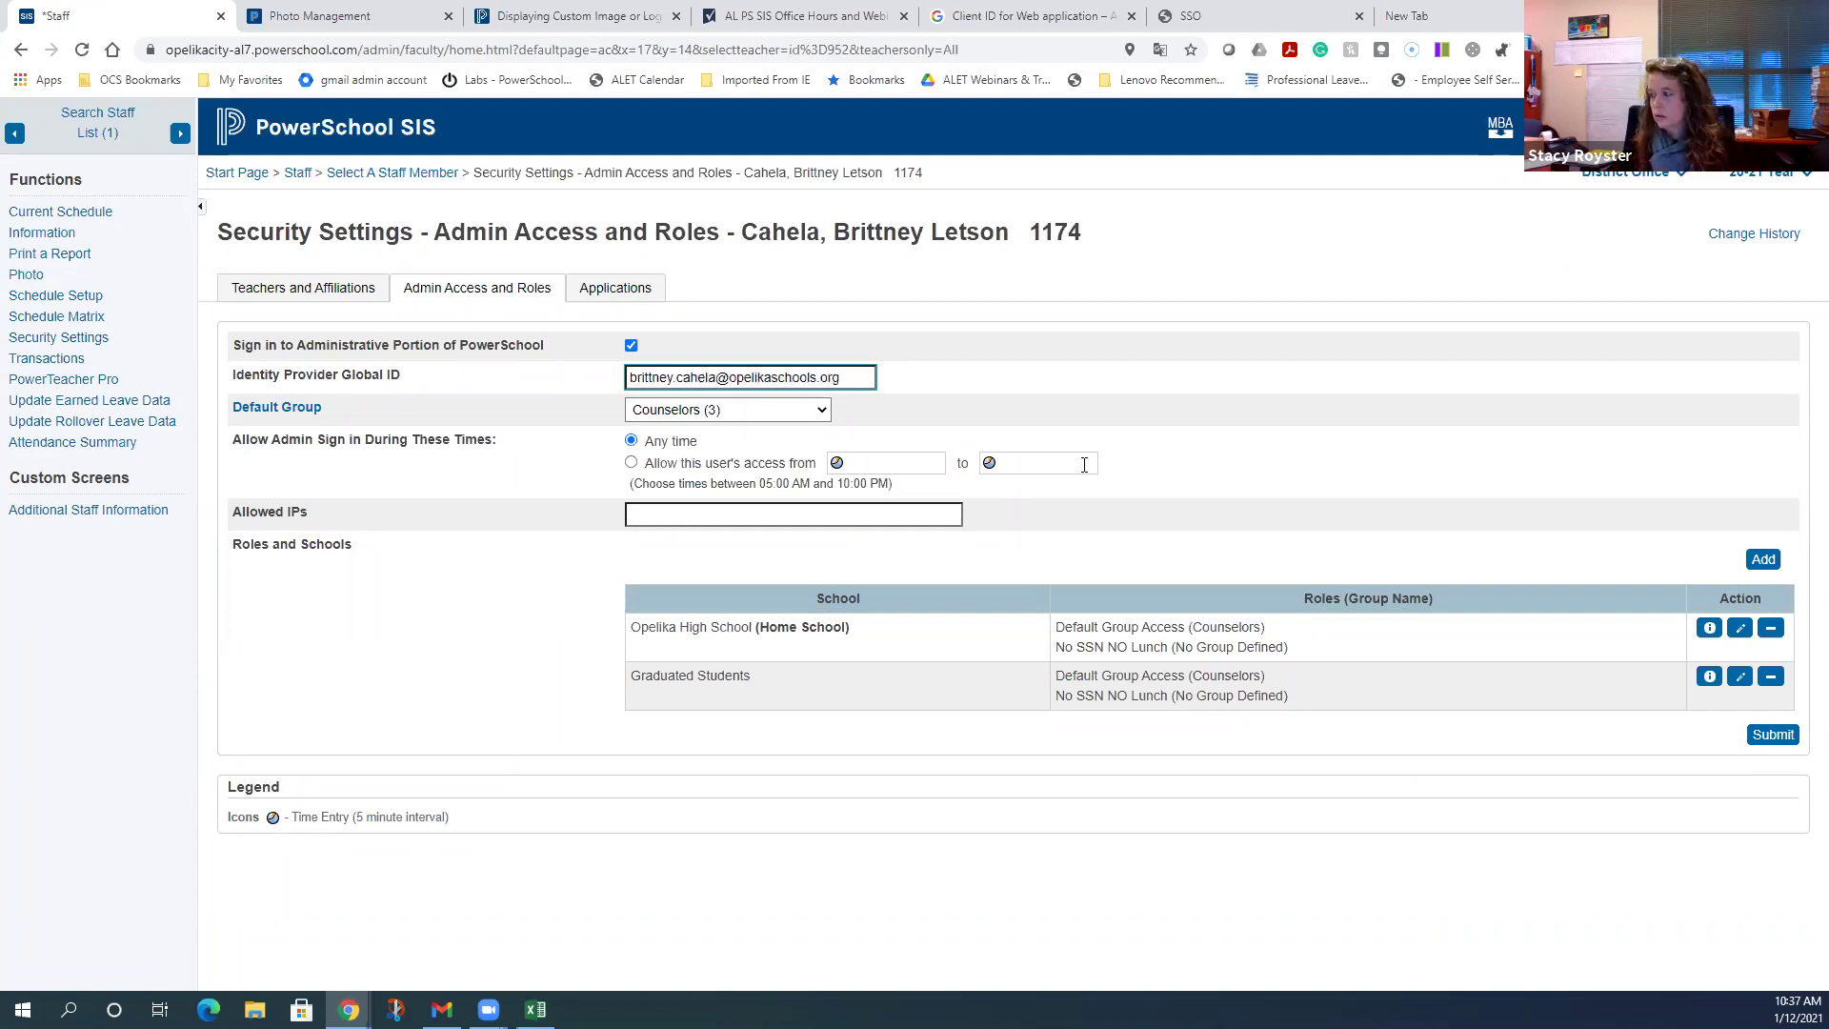
click(1774, 735)
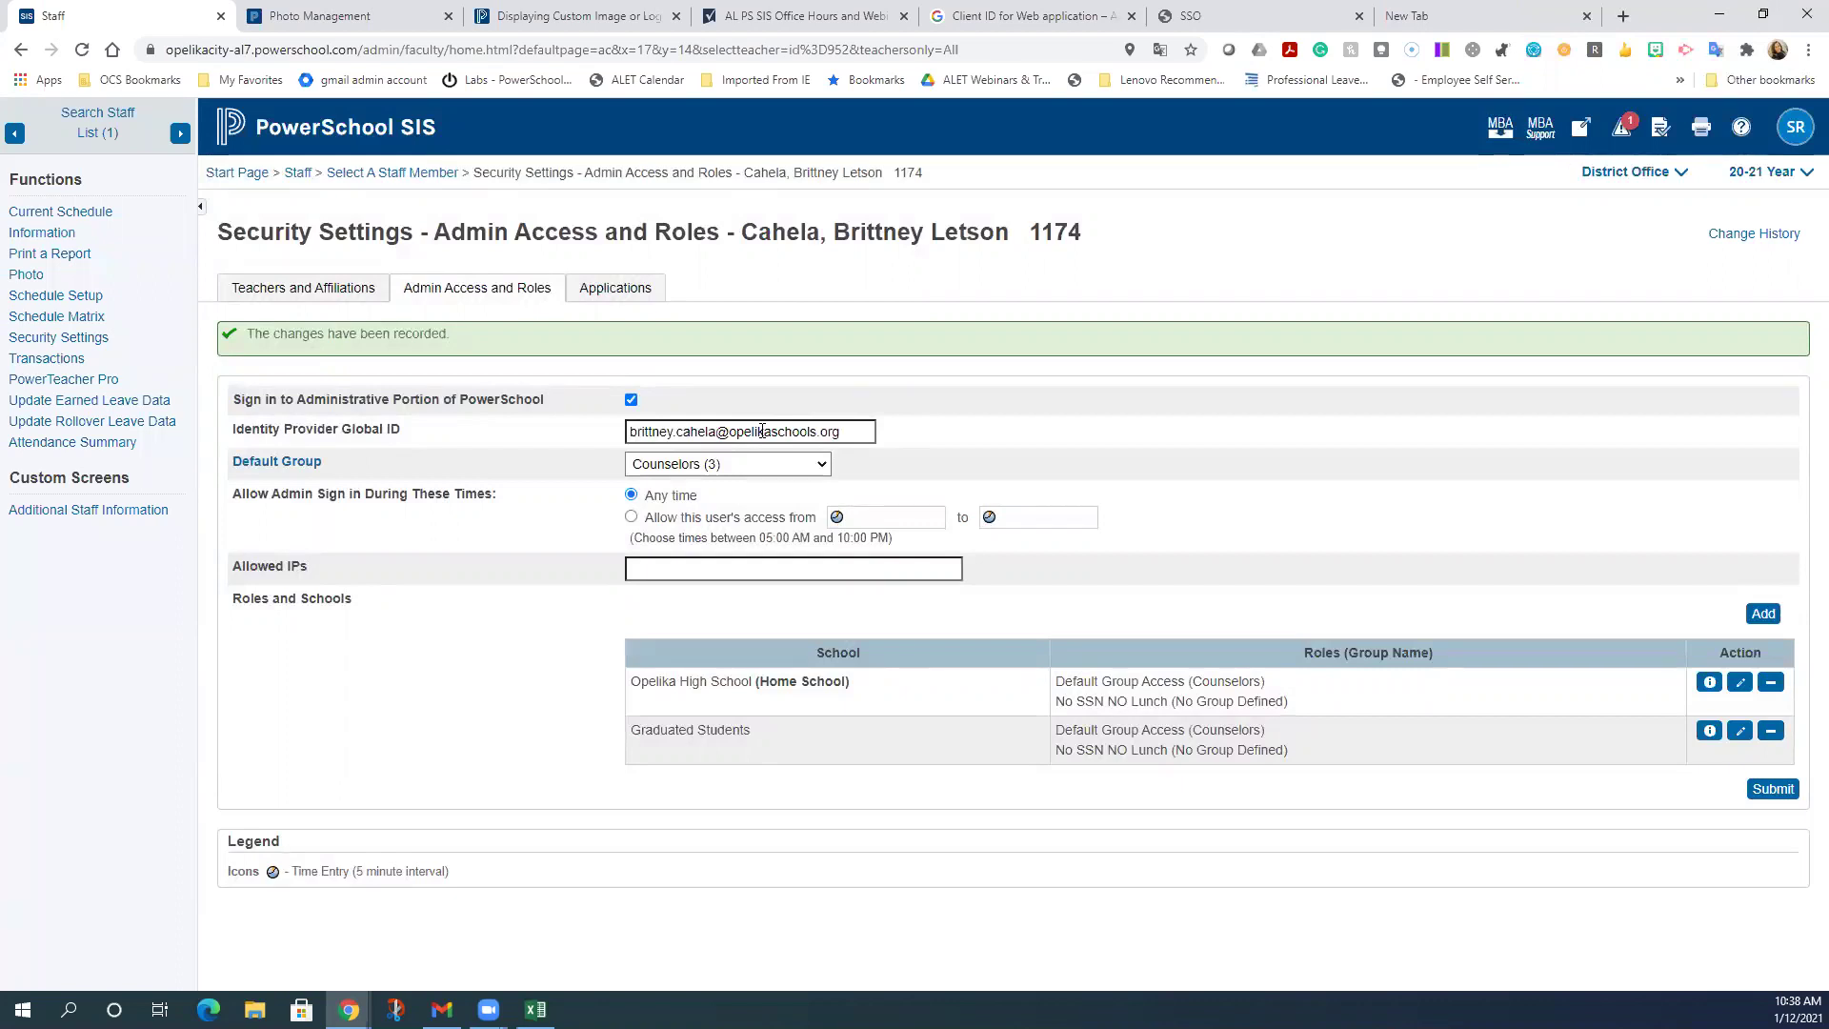
click(378, 141)
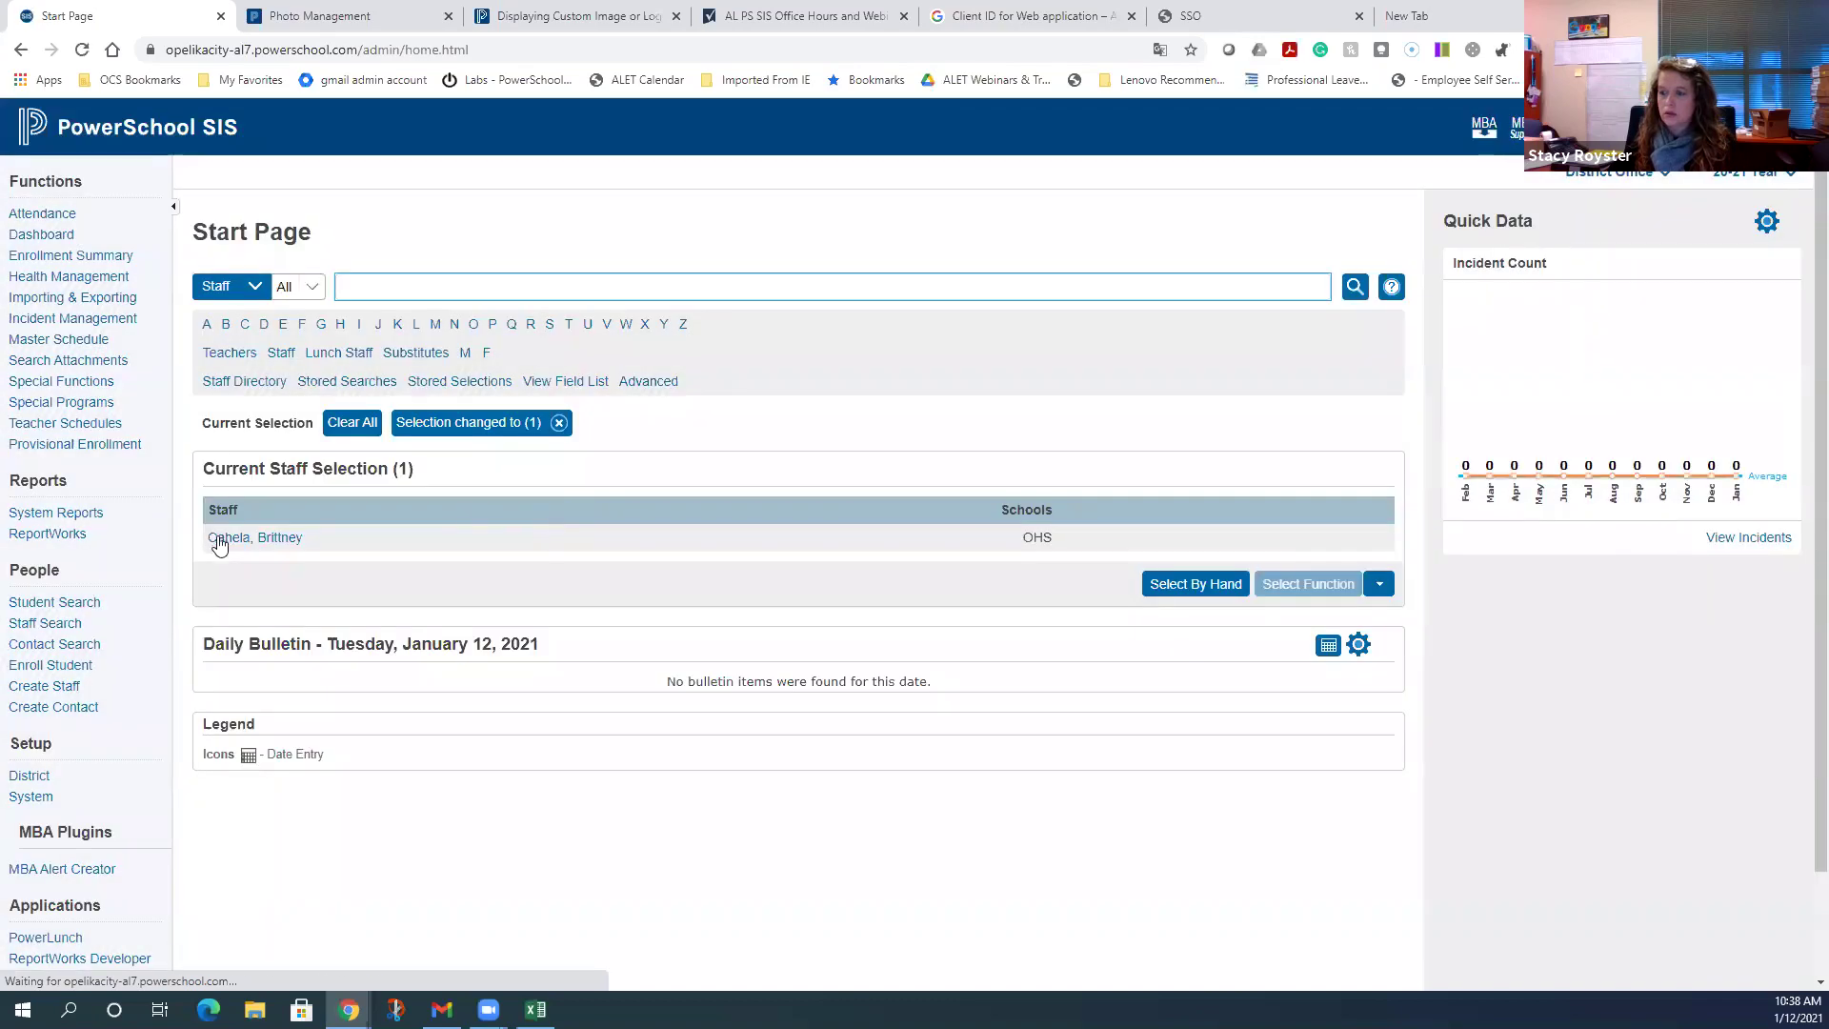
- Turn off Enable OIDC Authentication for Staff Users in OIDC Authentication Setup
click(32, 795)
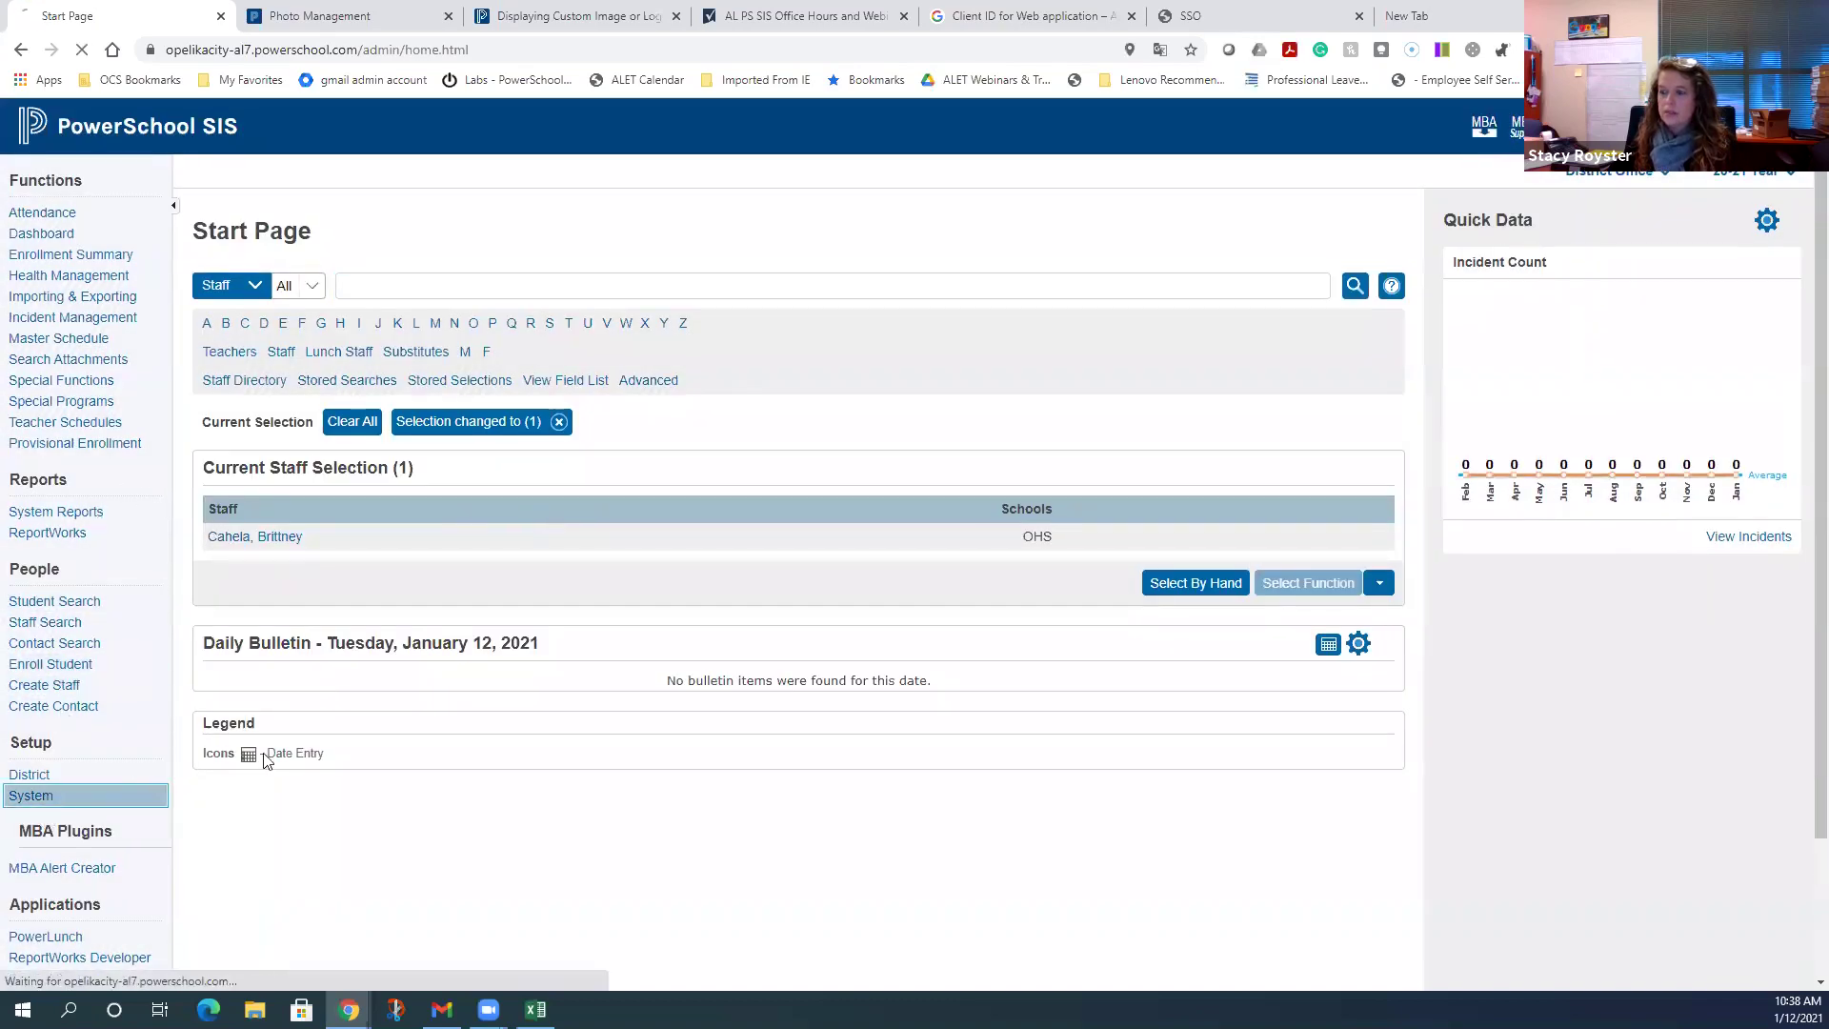
scroll(404, 689, down, 2)
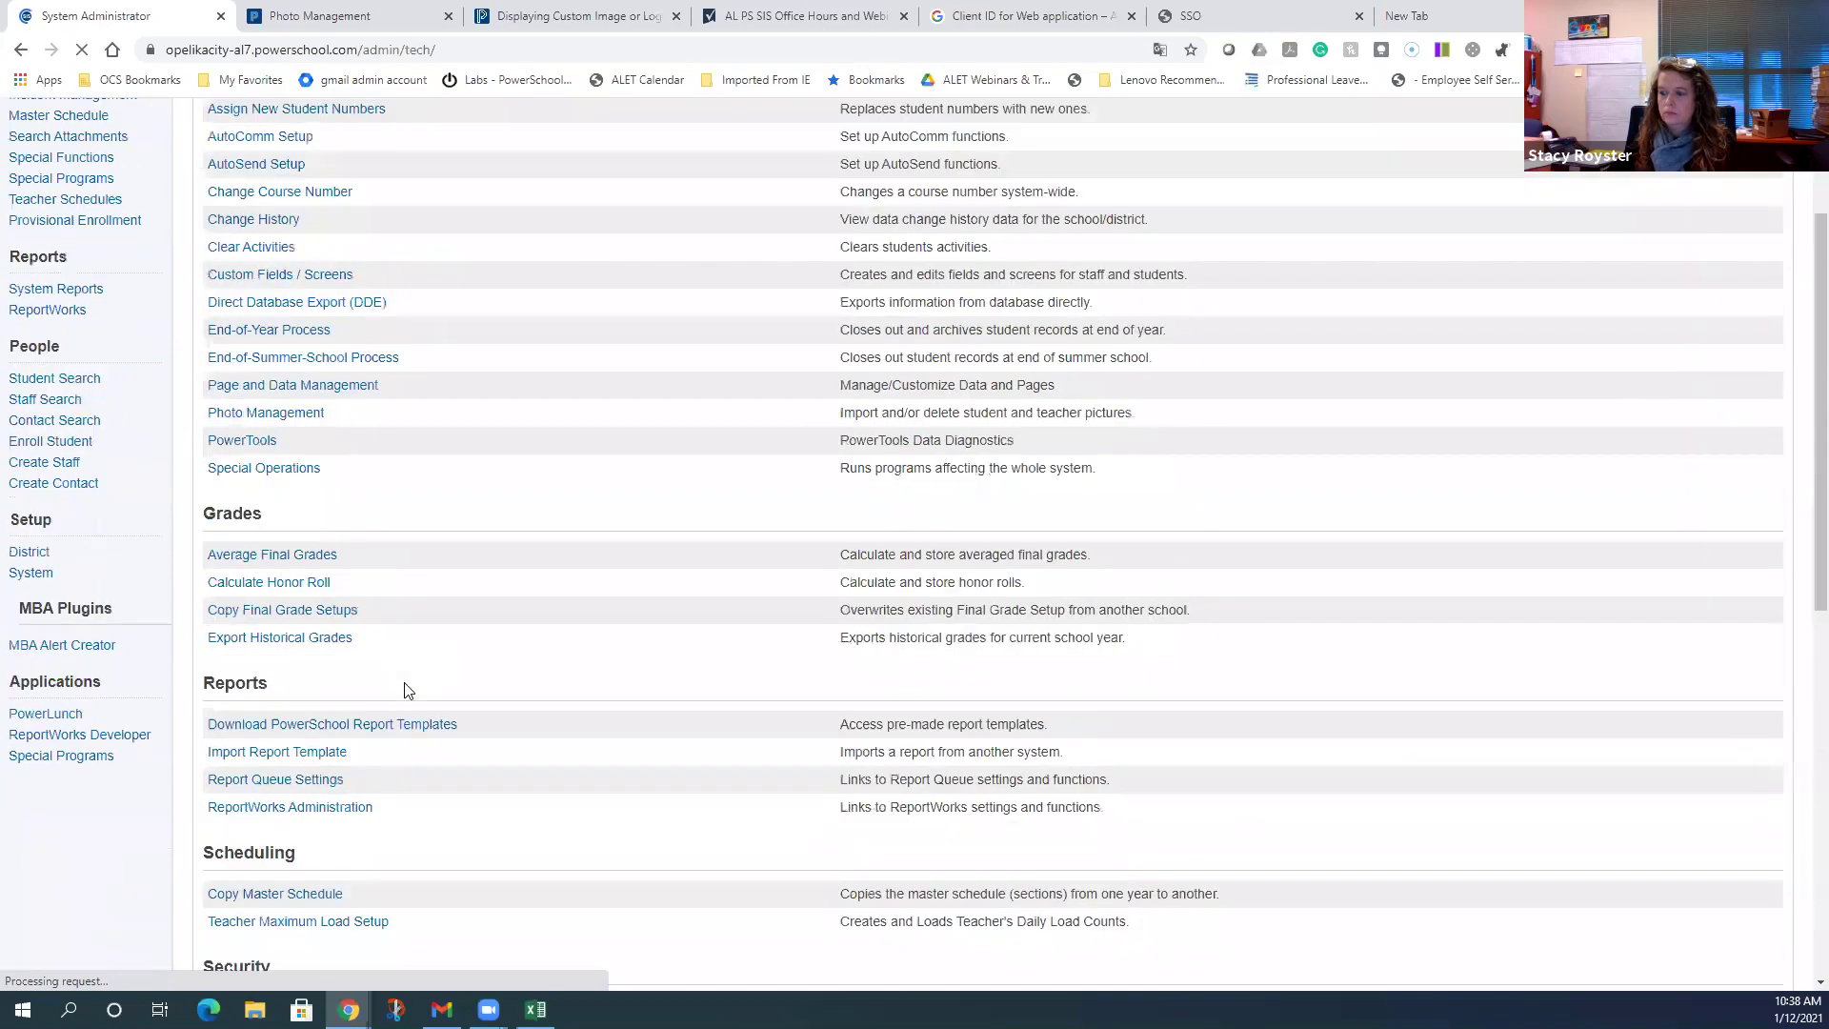
scroll(404, 689, down, 7)
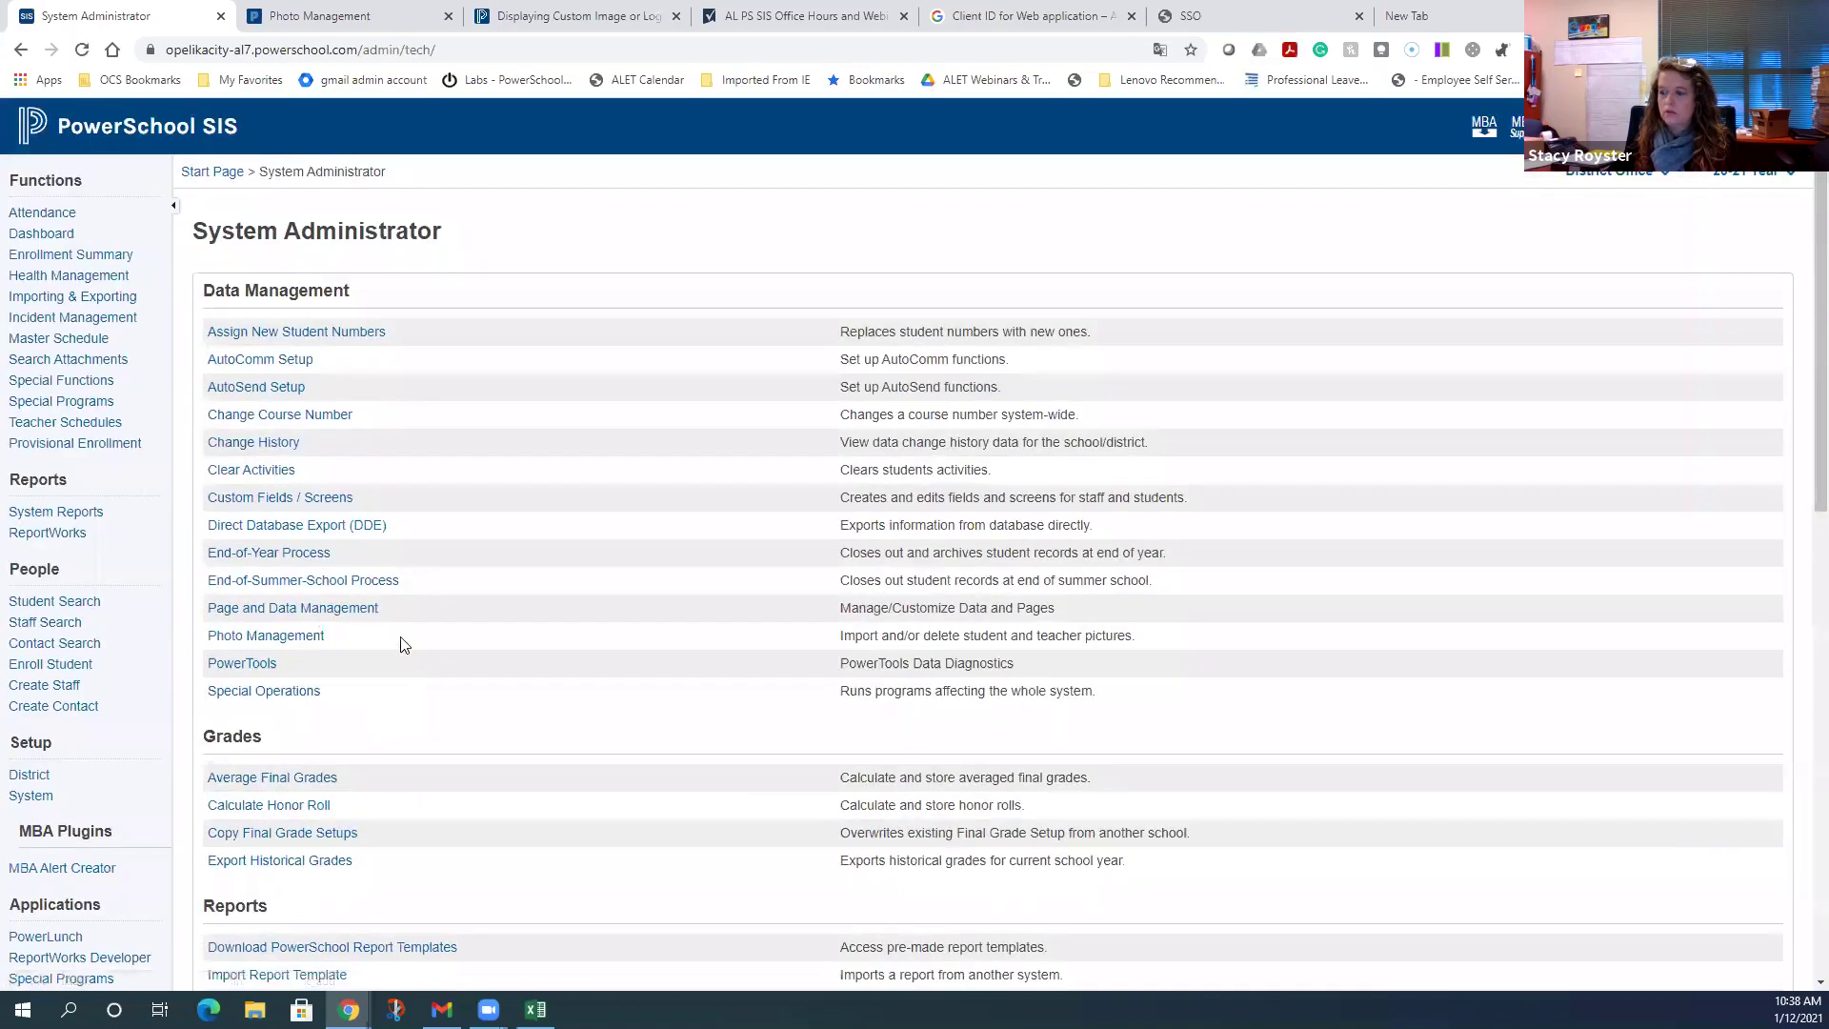
scroll(496, 640, down, 9)
click(297, 623)
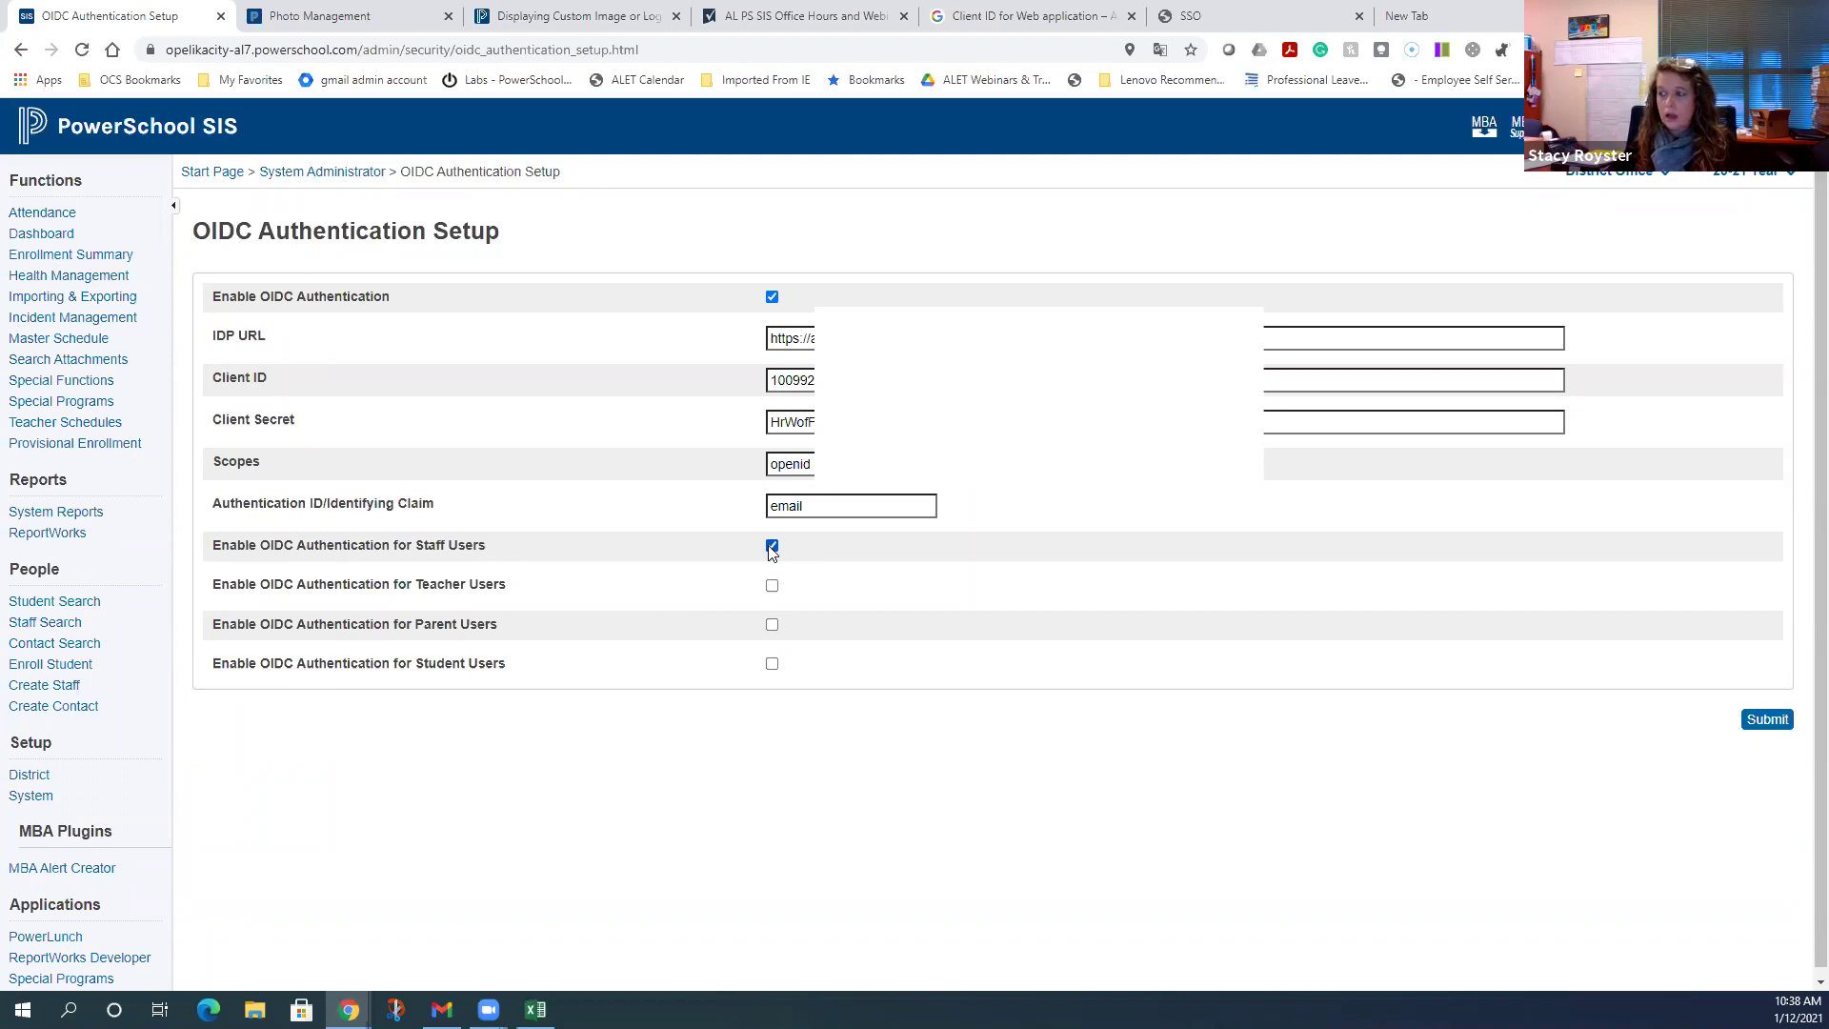
click(772, 547)
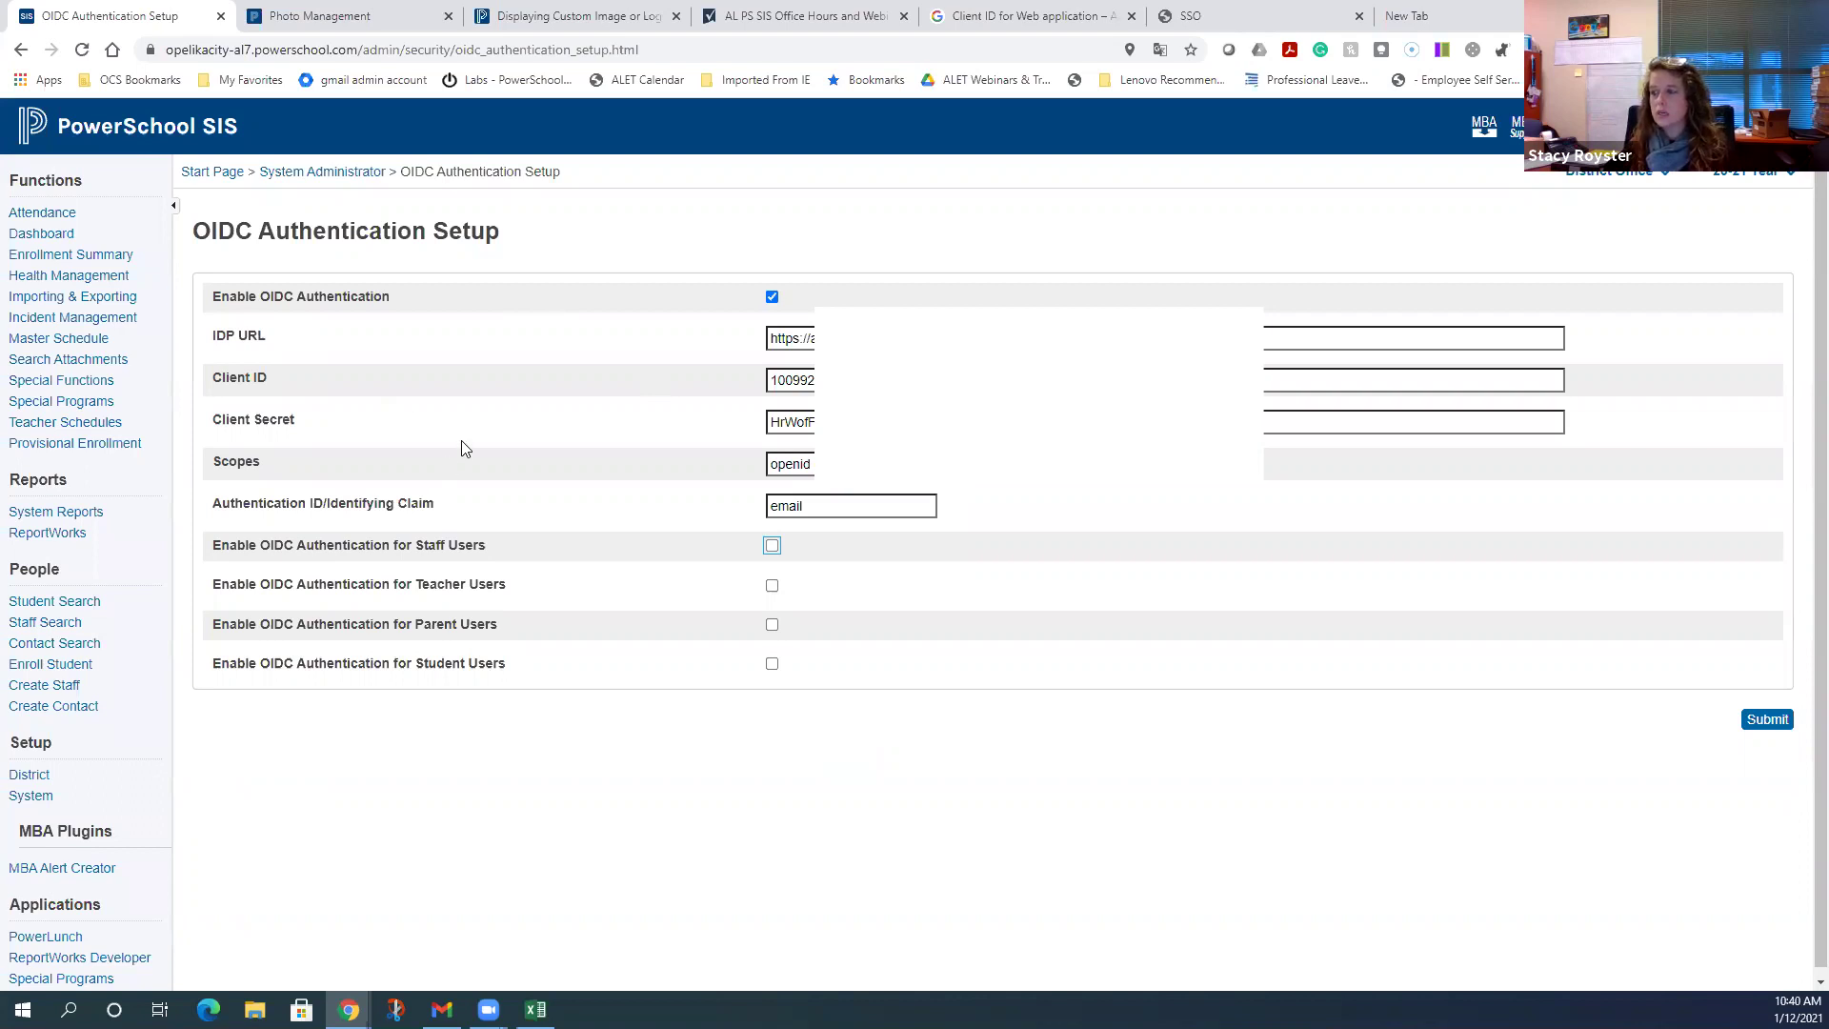
click(215, 170)
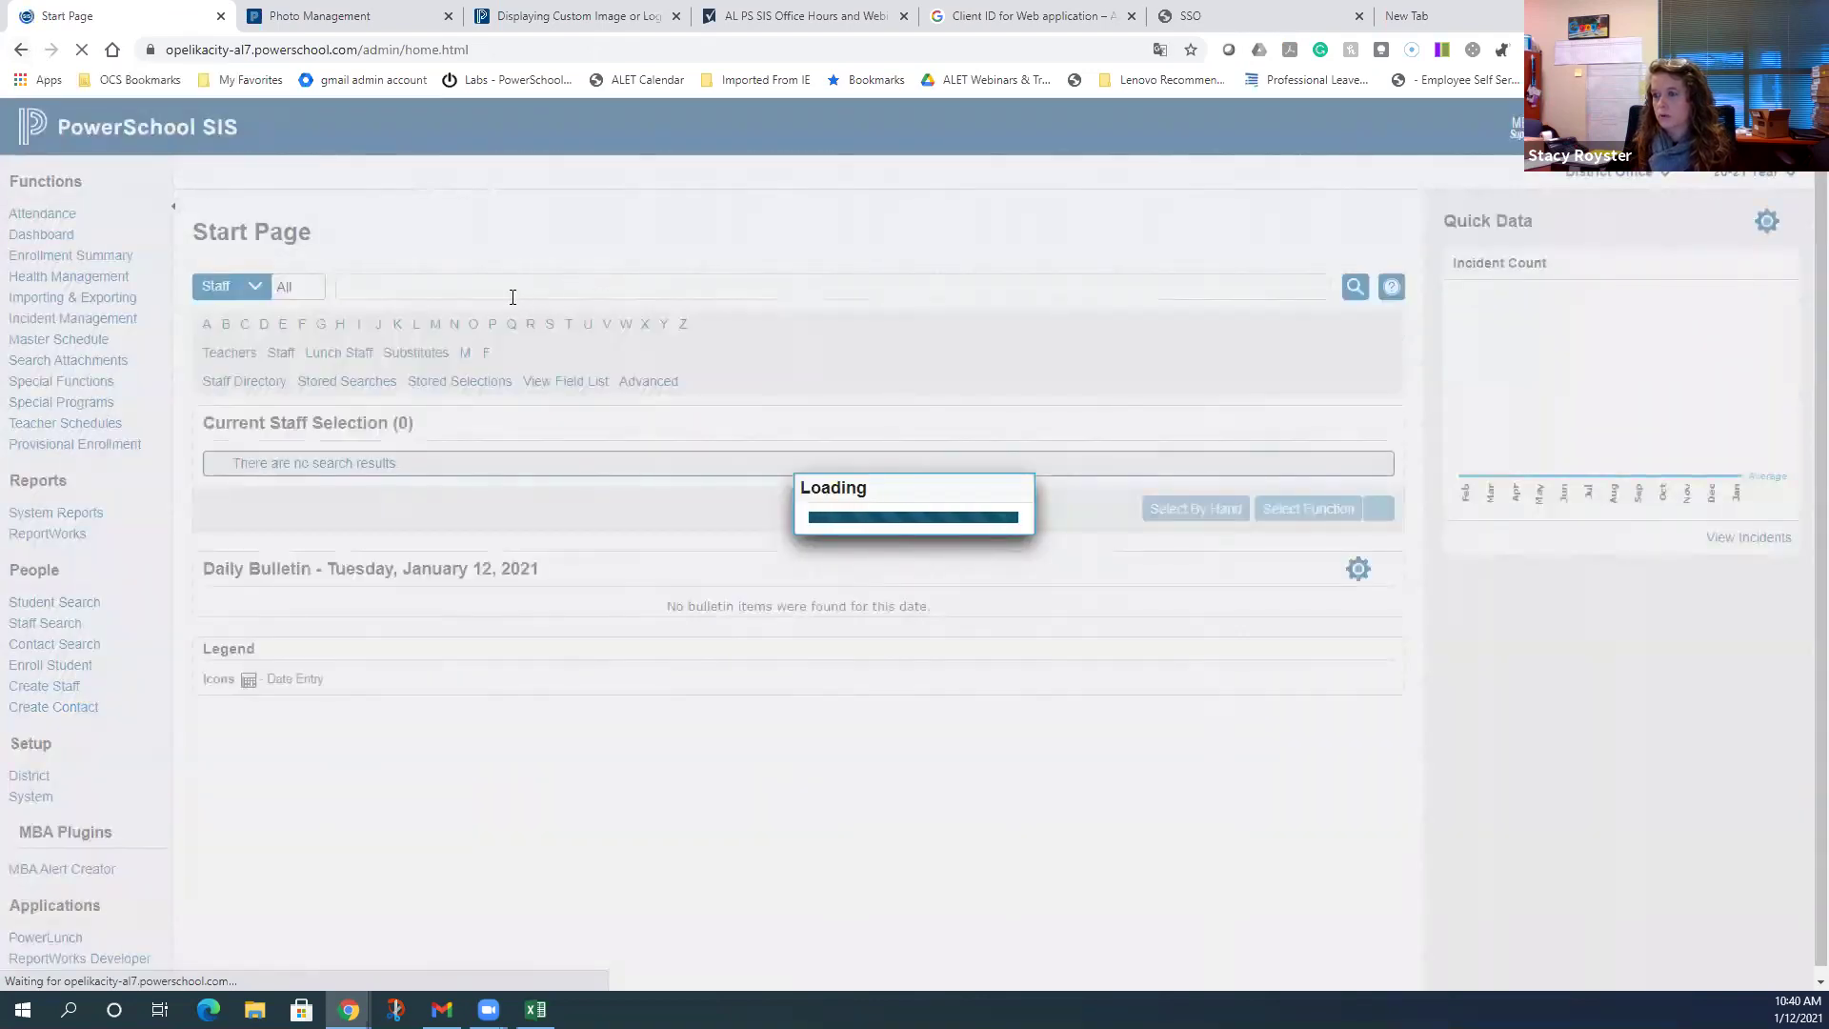
text(ro)
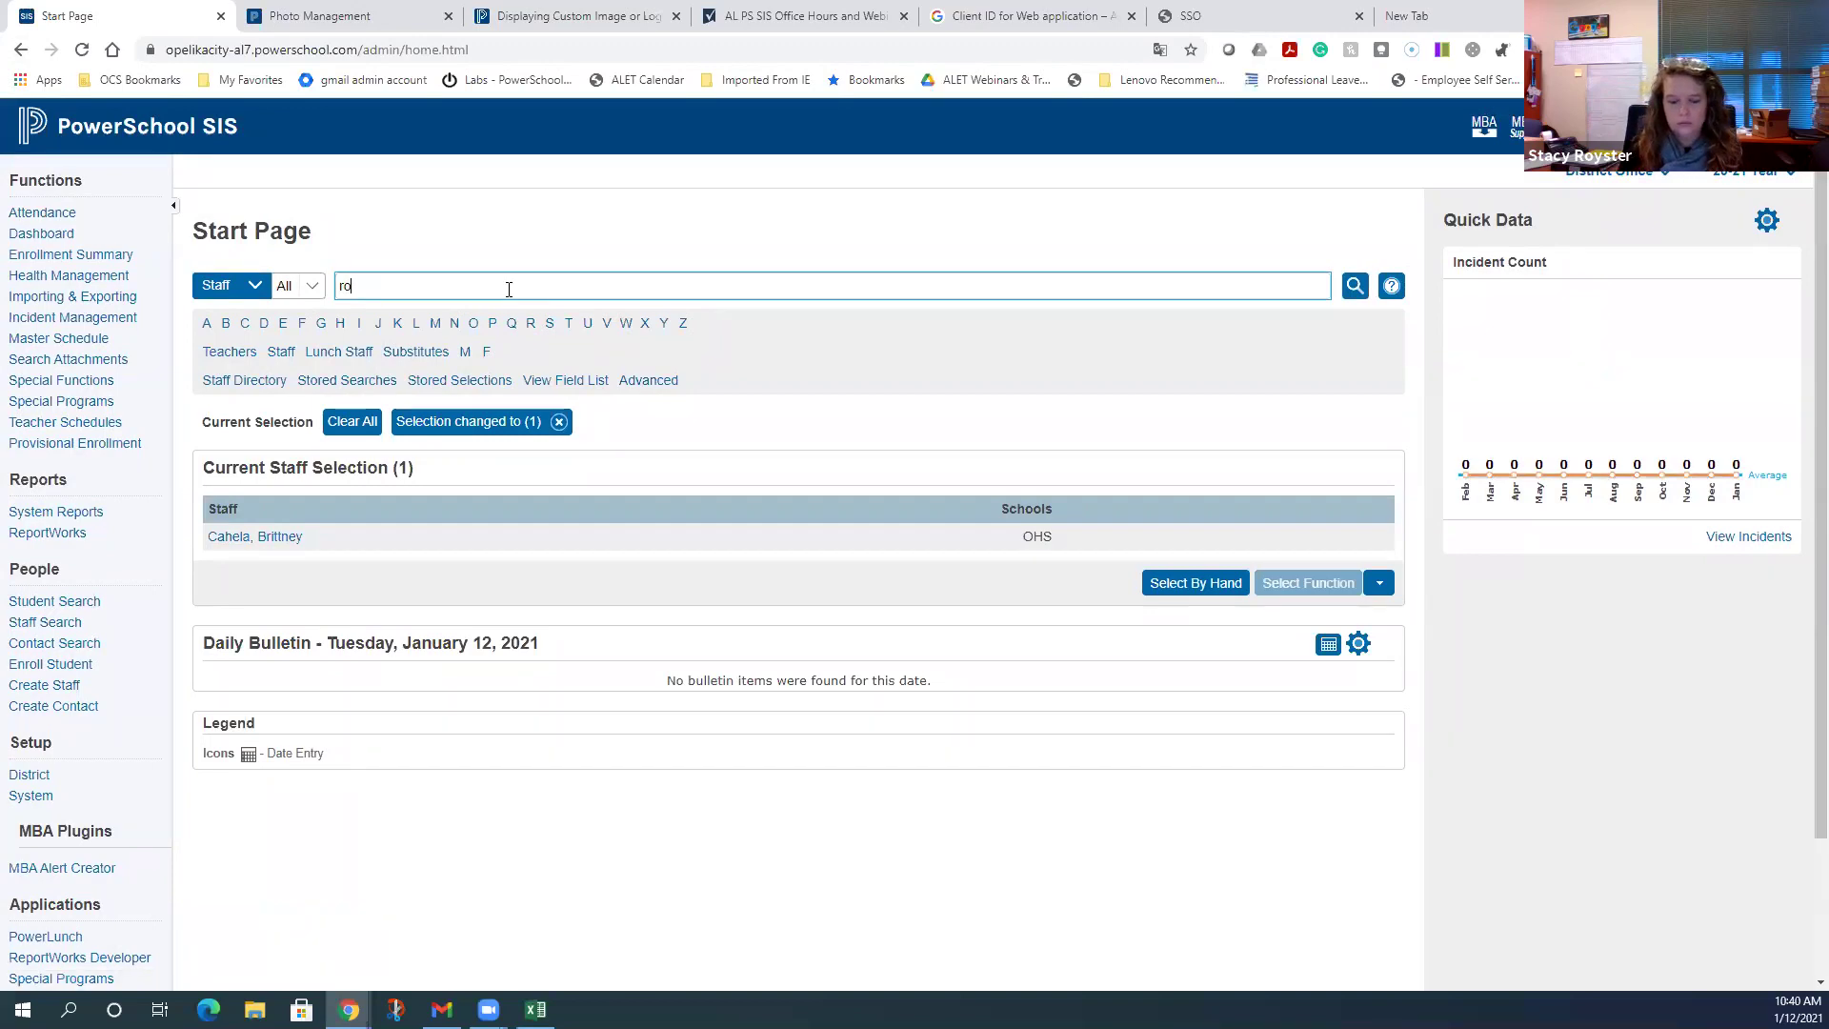
text(yster)
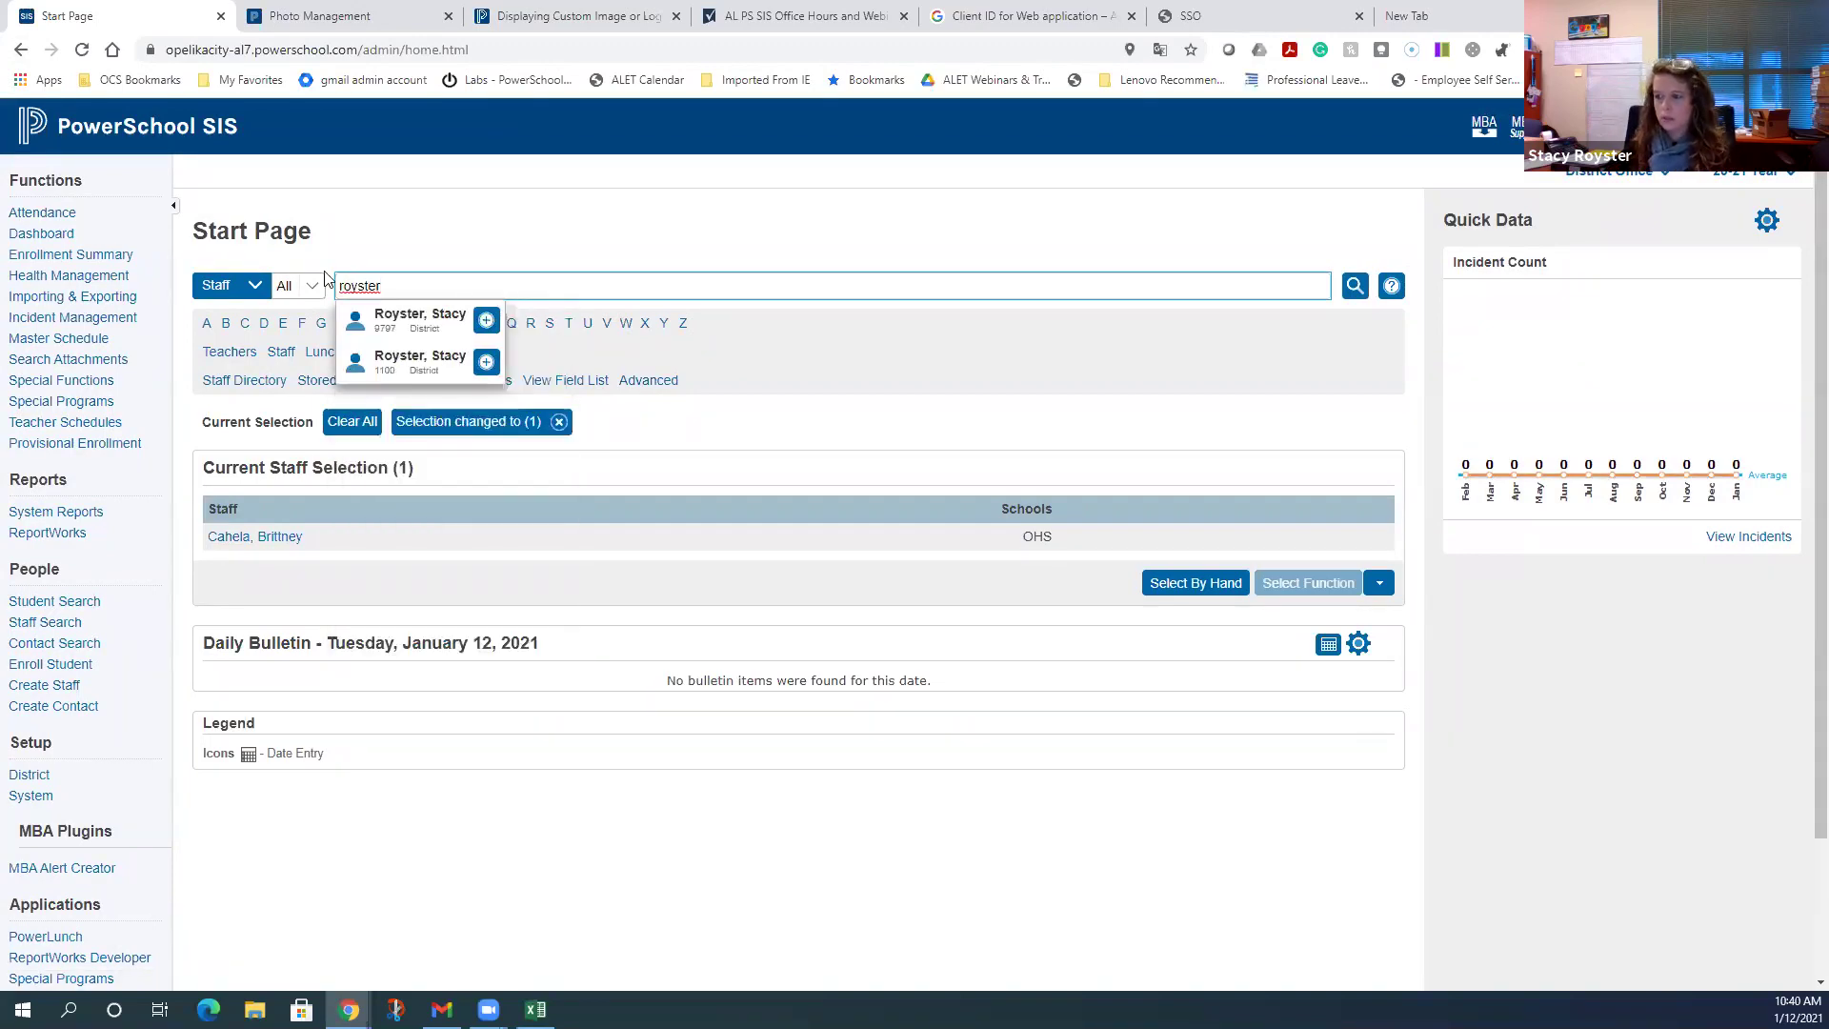
- Switch the Start Page search to Students and review the selected student's Access Accounts
click(246, 286)
click(236, 317)
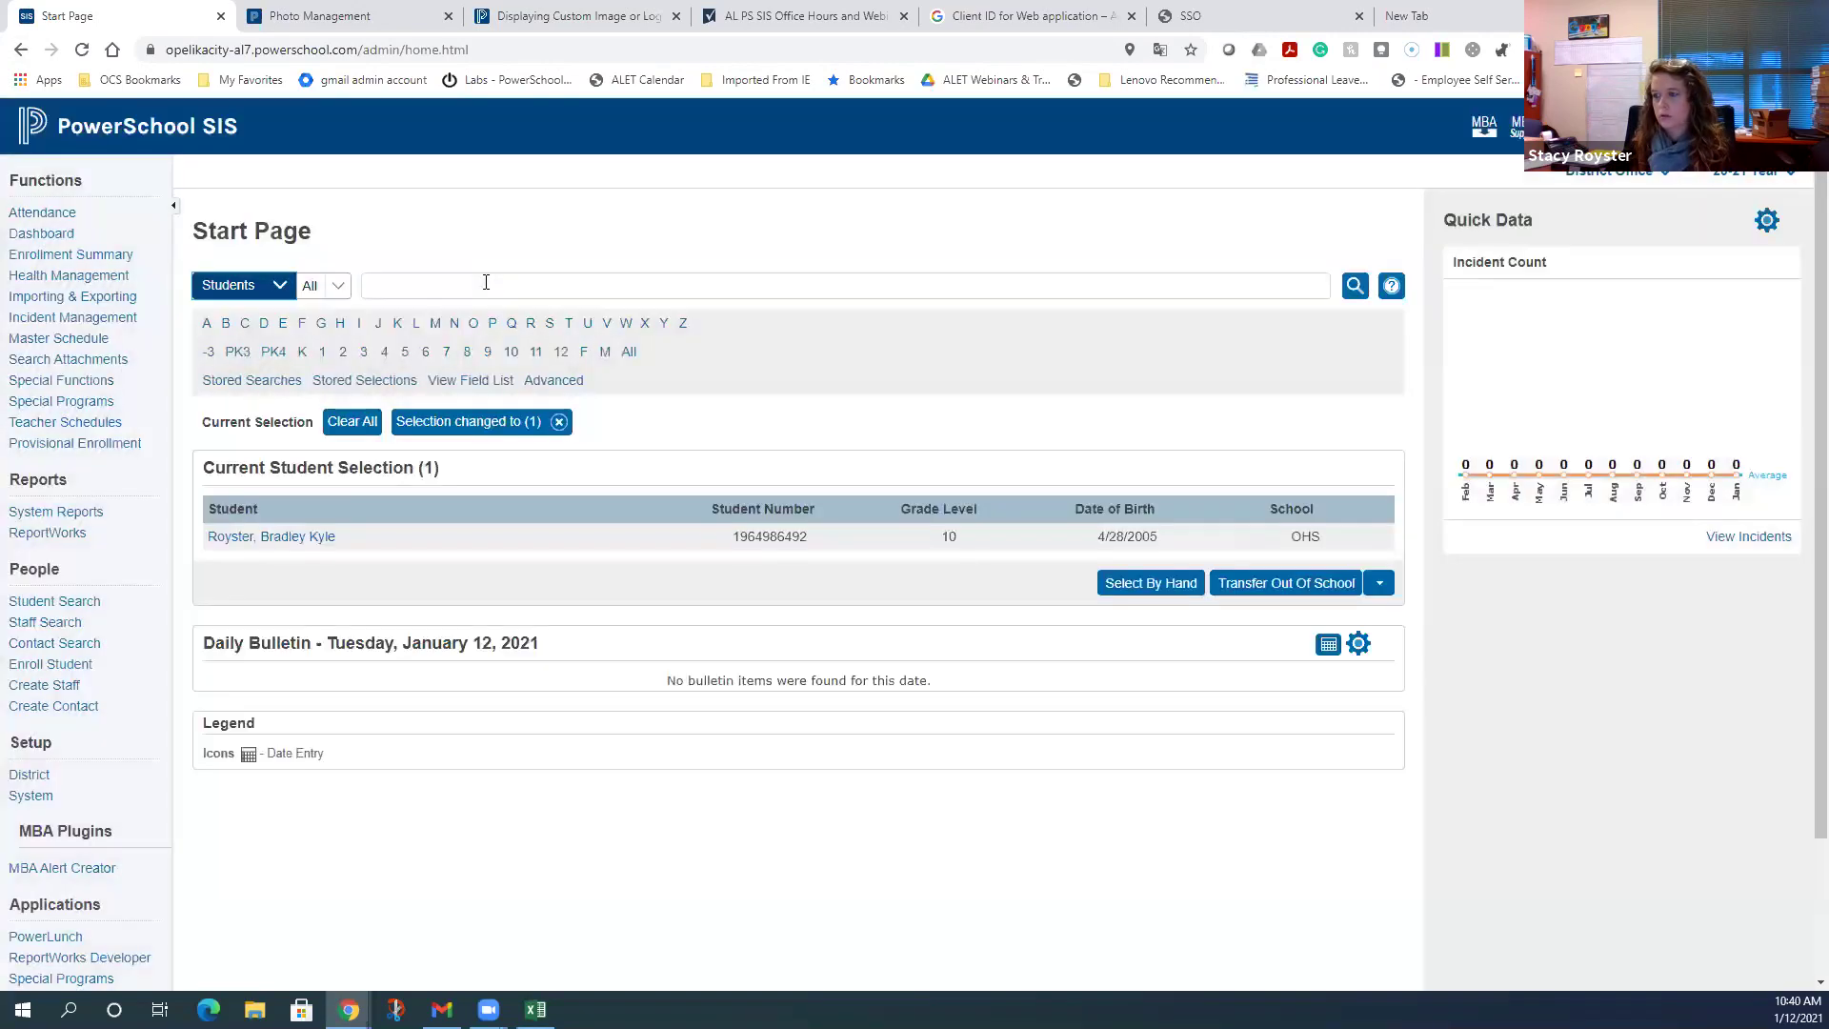
click(299, 537)
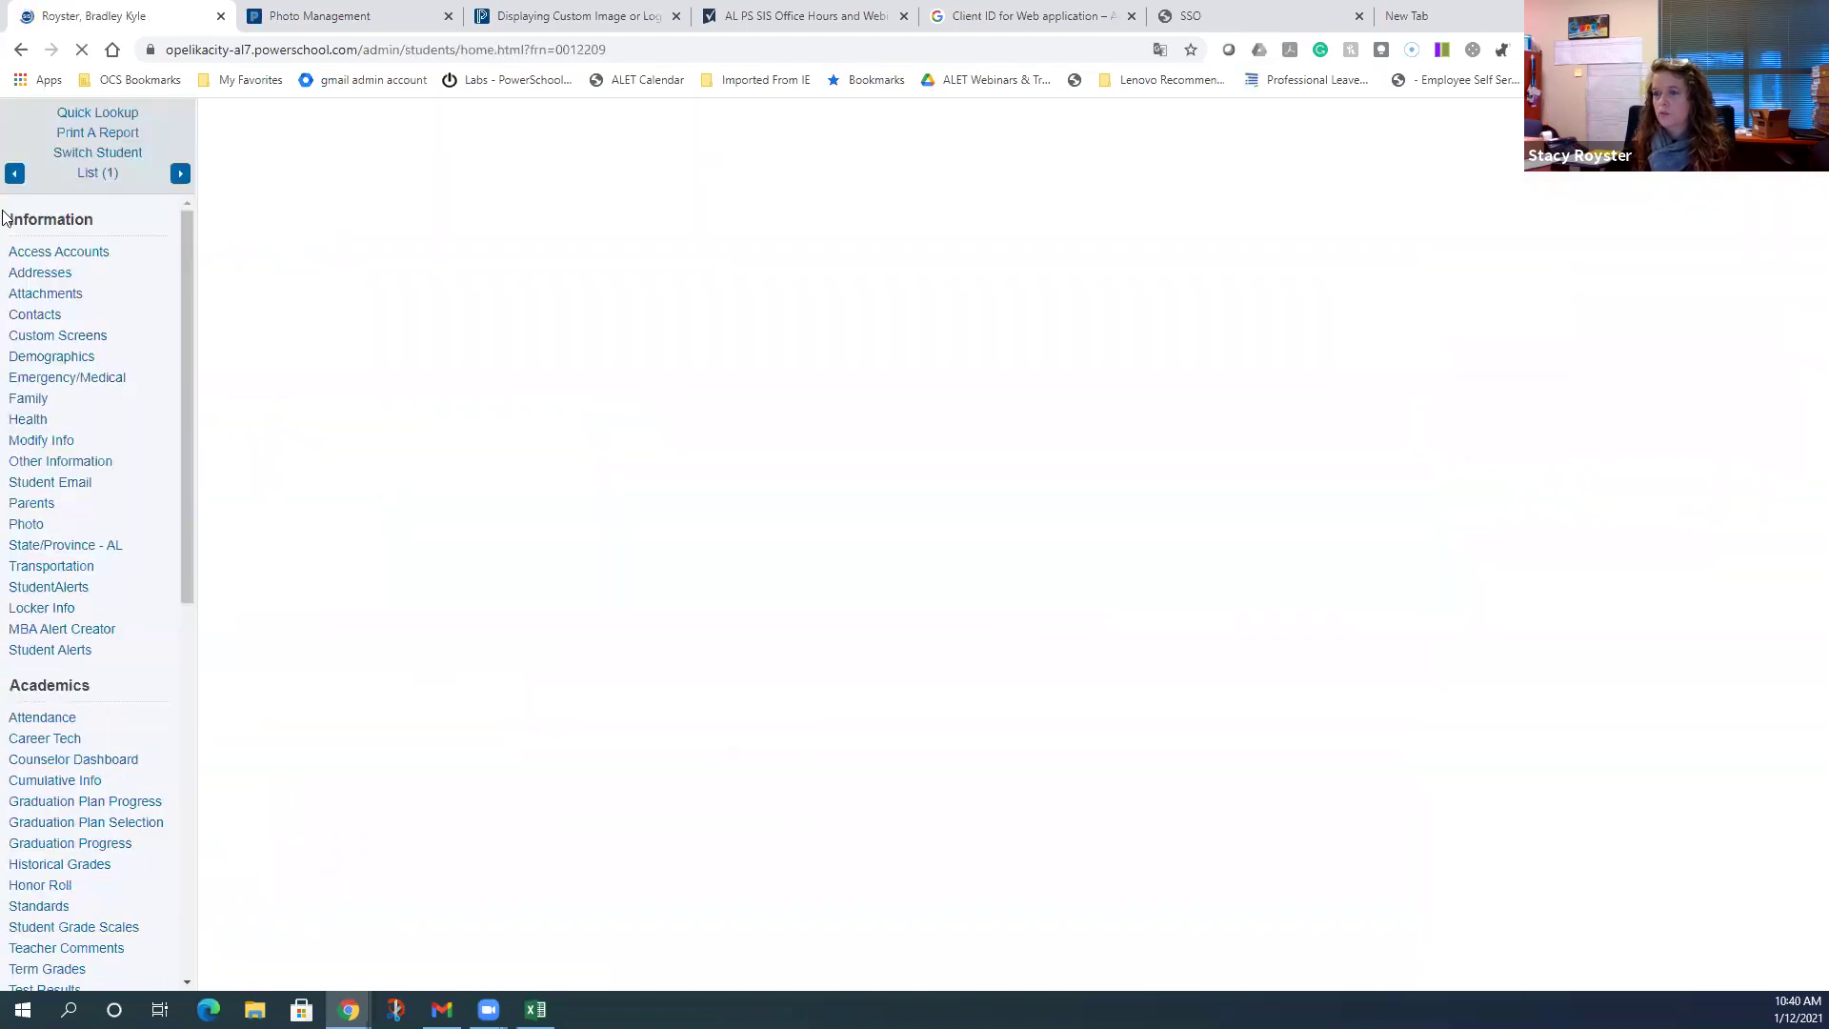
click(38, 256)
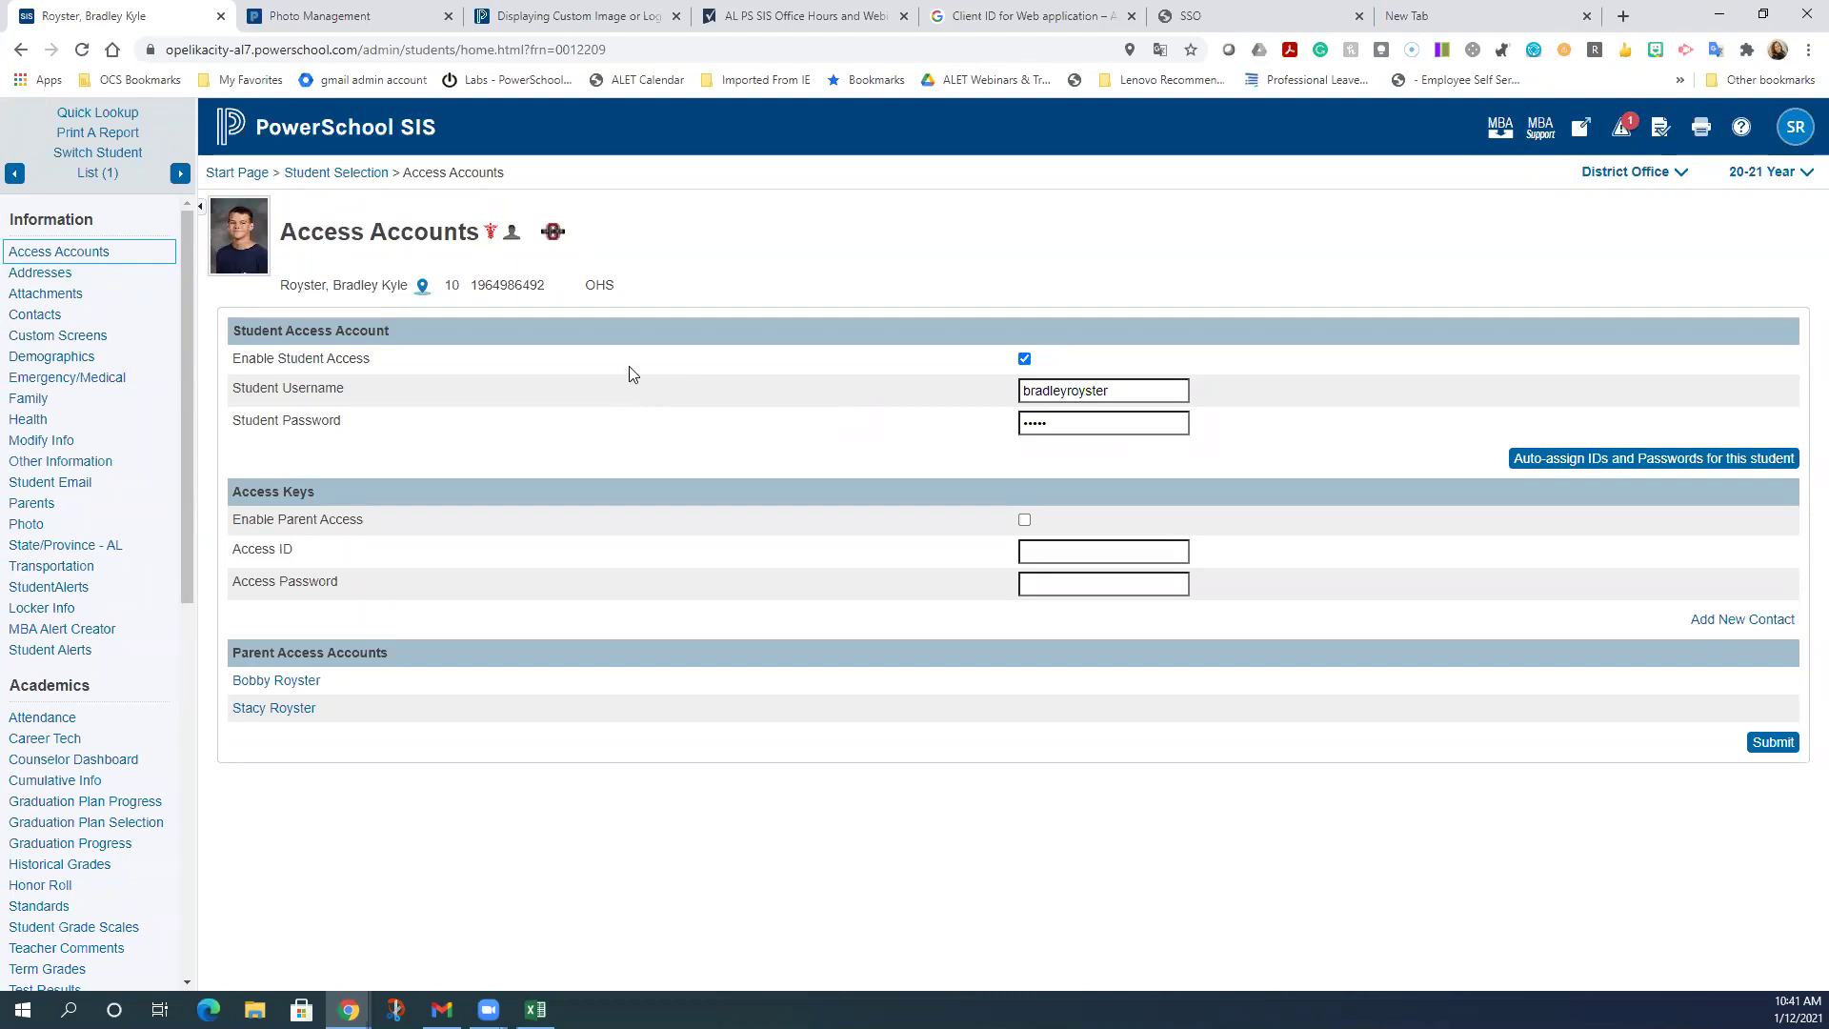
click(310, 128)
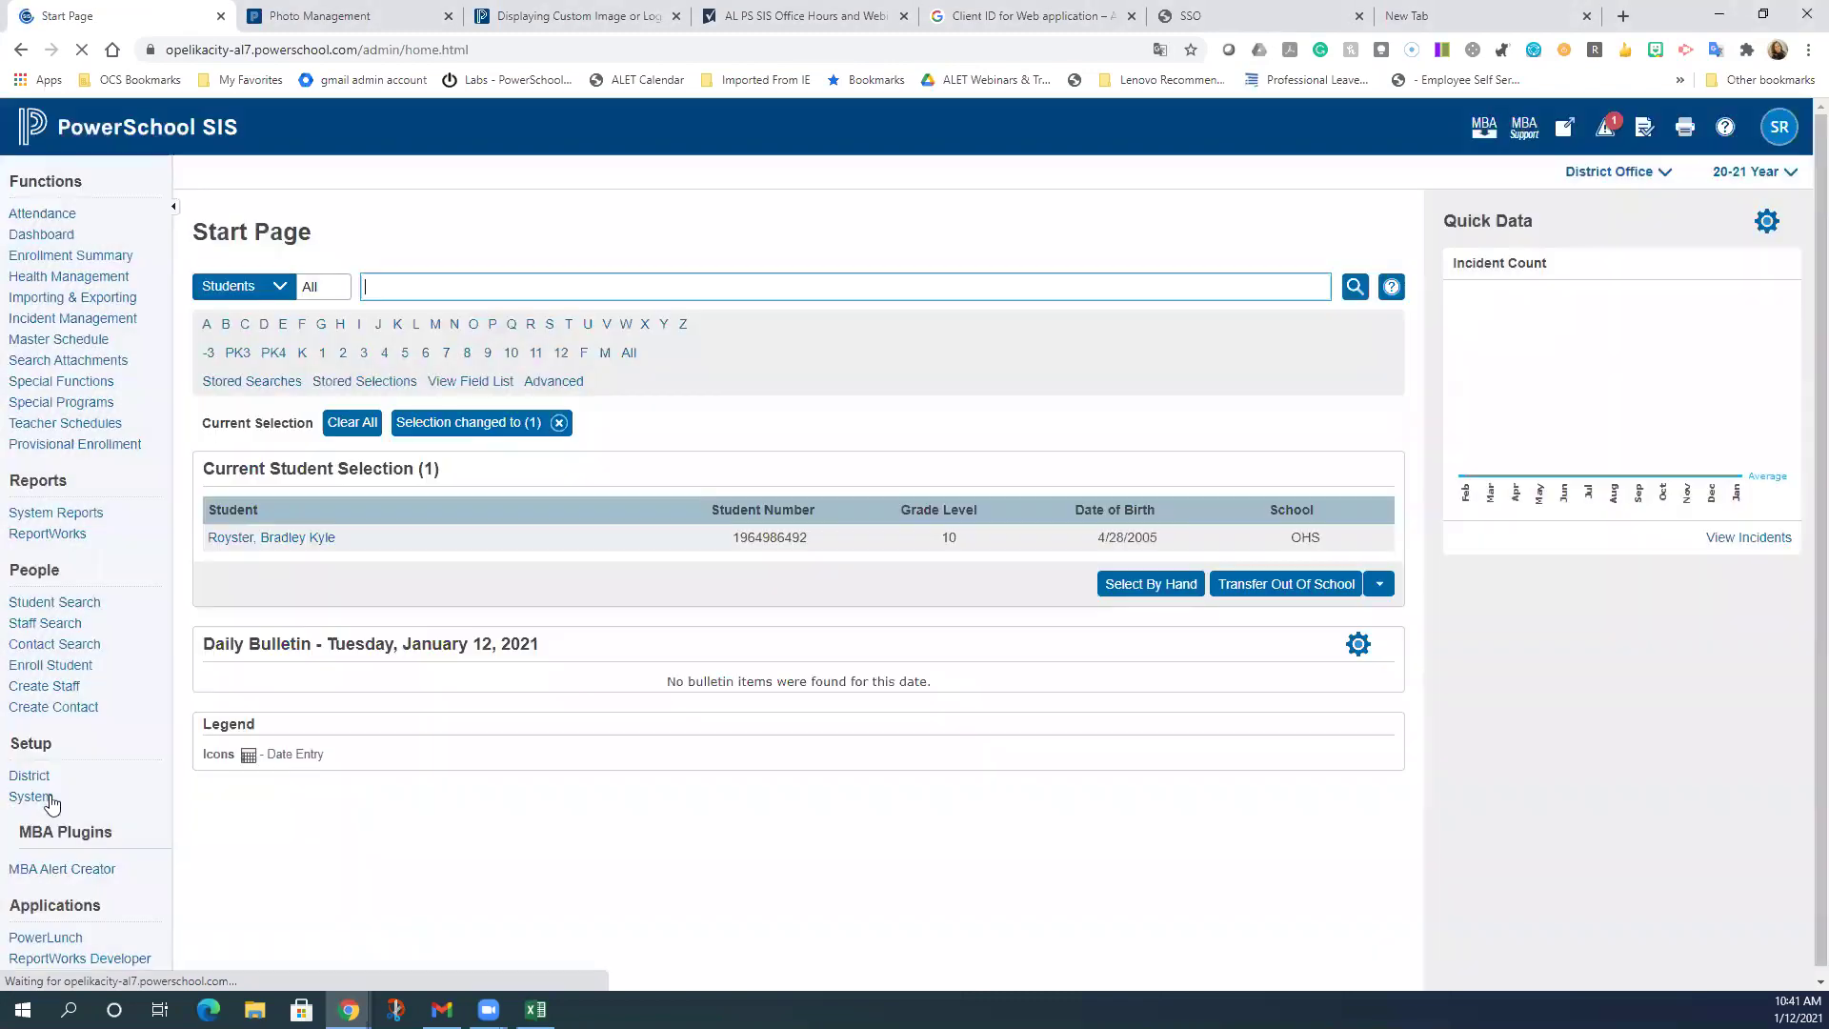
- Enable OIDC authentication for student users and confirm saving despite the sign-in warning
click(59, 799)
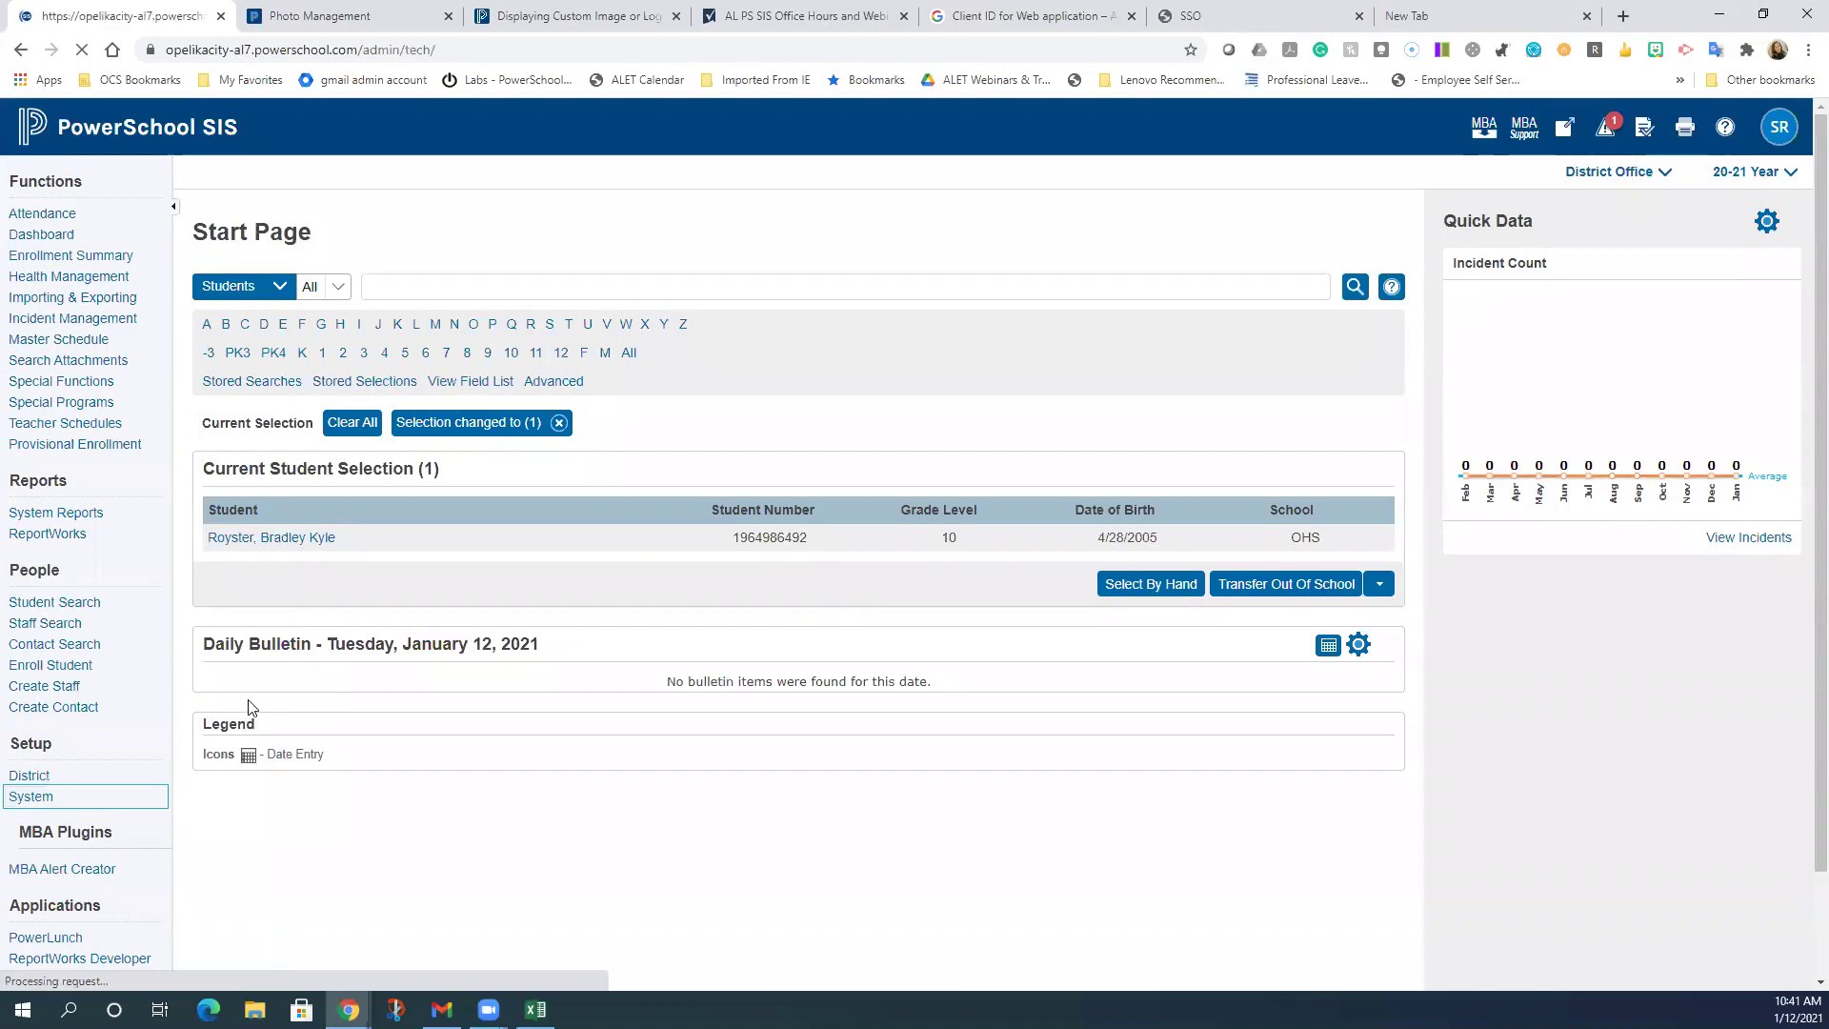
scroll(368, 647, down, 5)
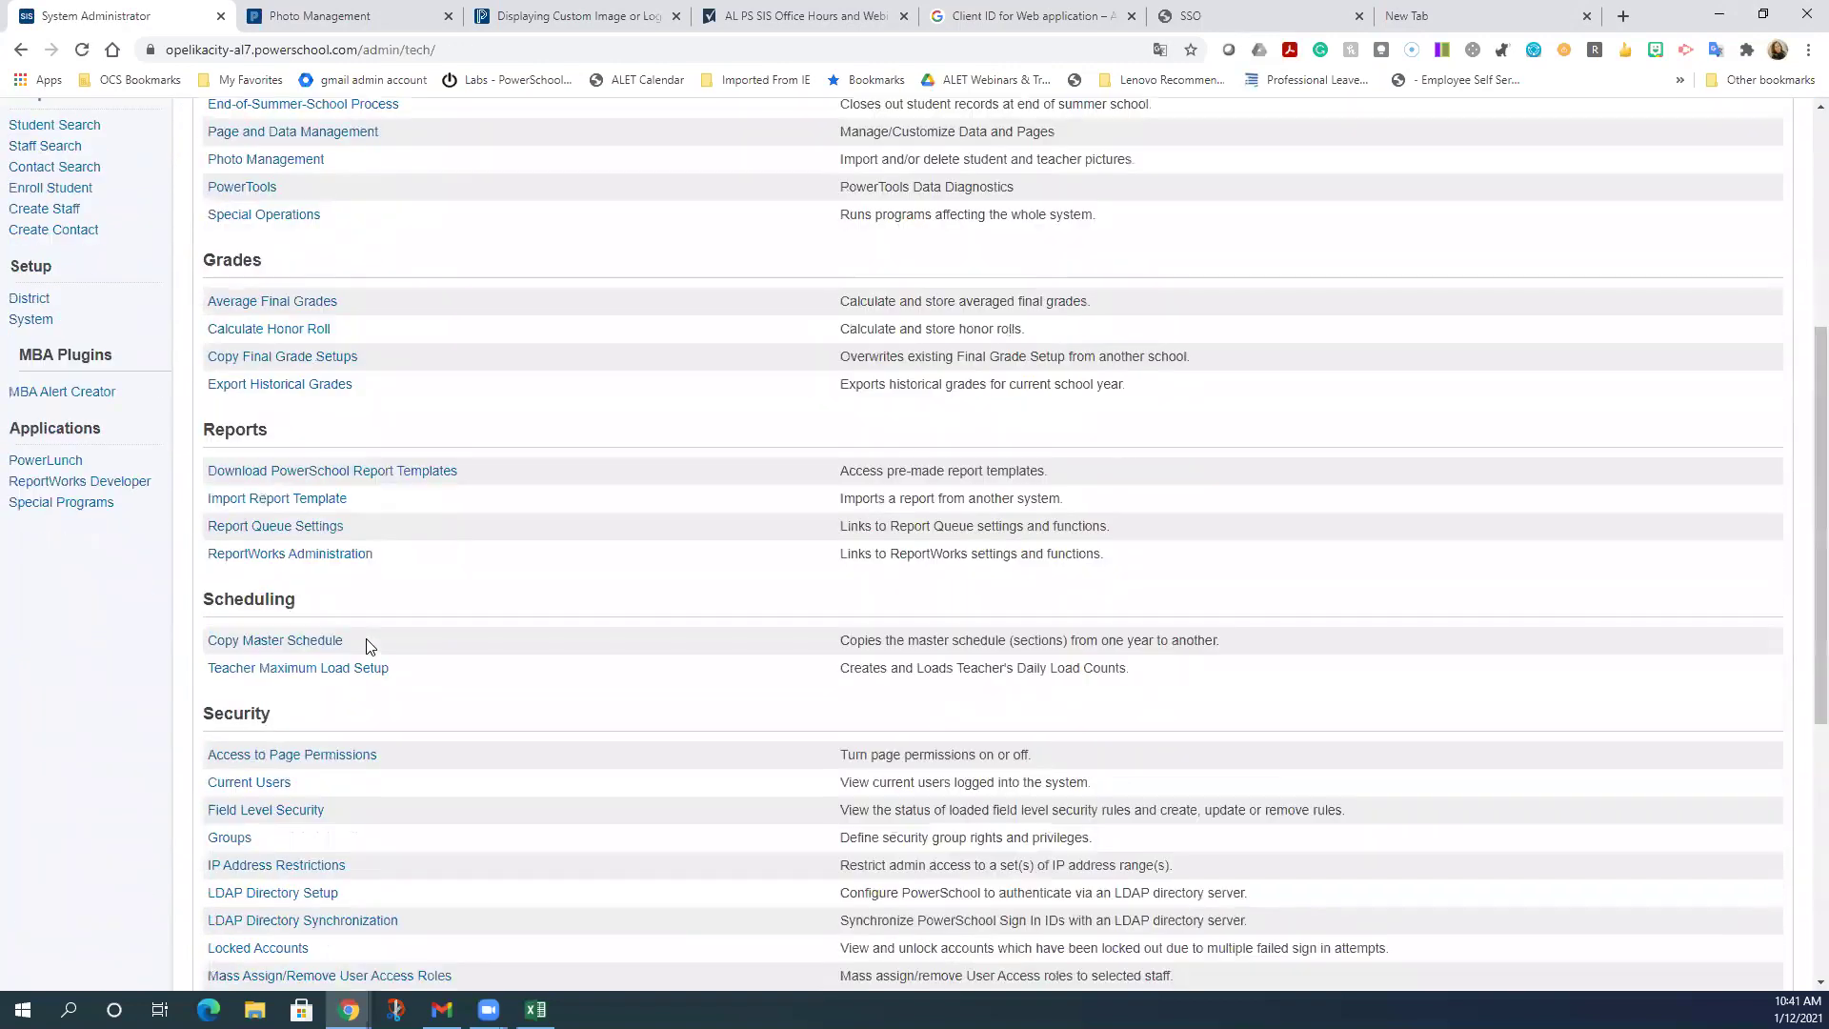
scroll(368, 647, down, 5)
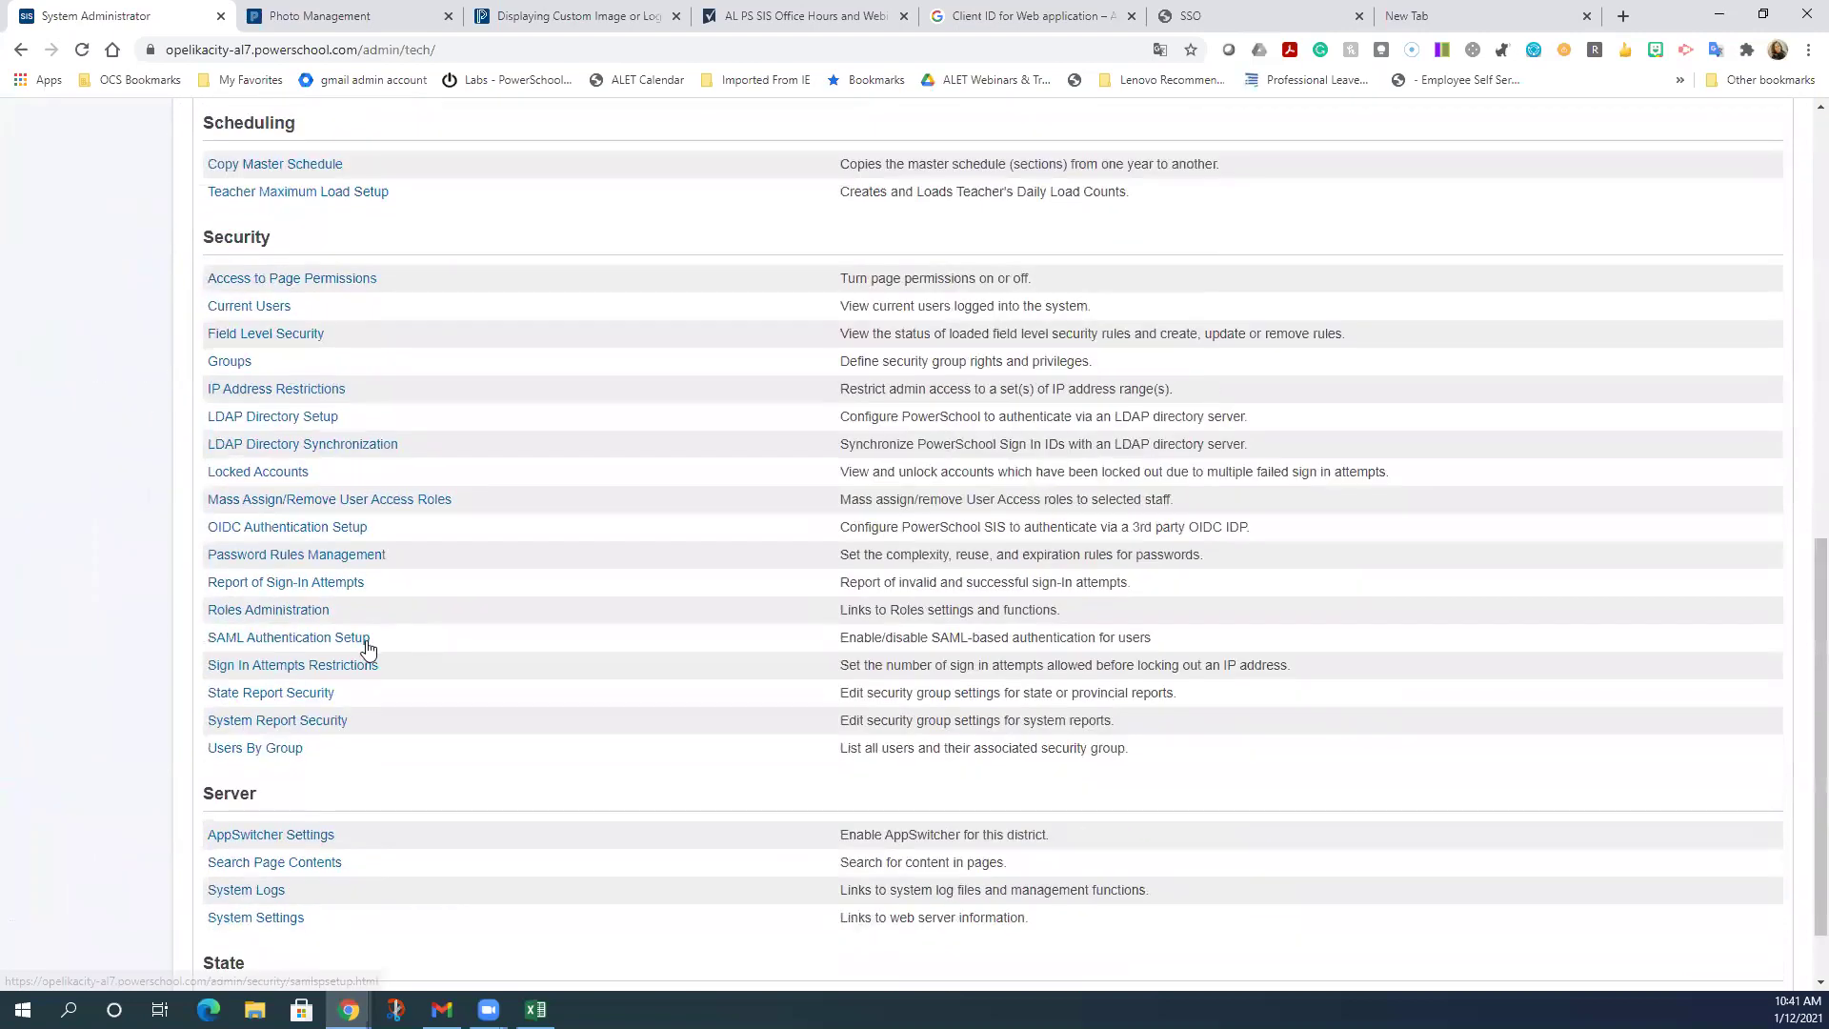
click(289, 533)
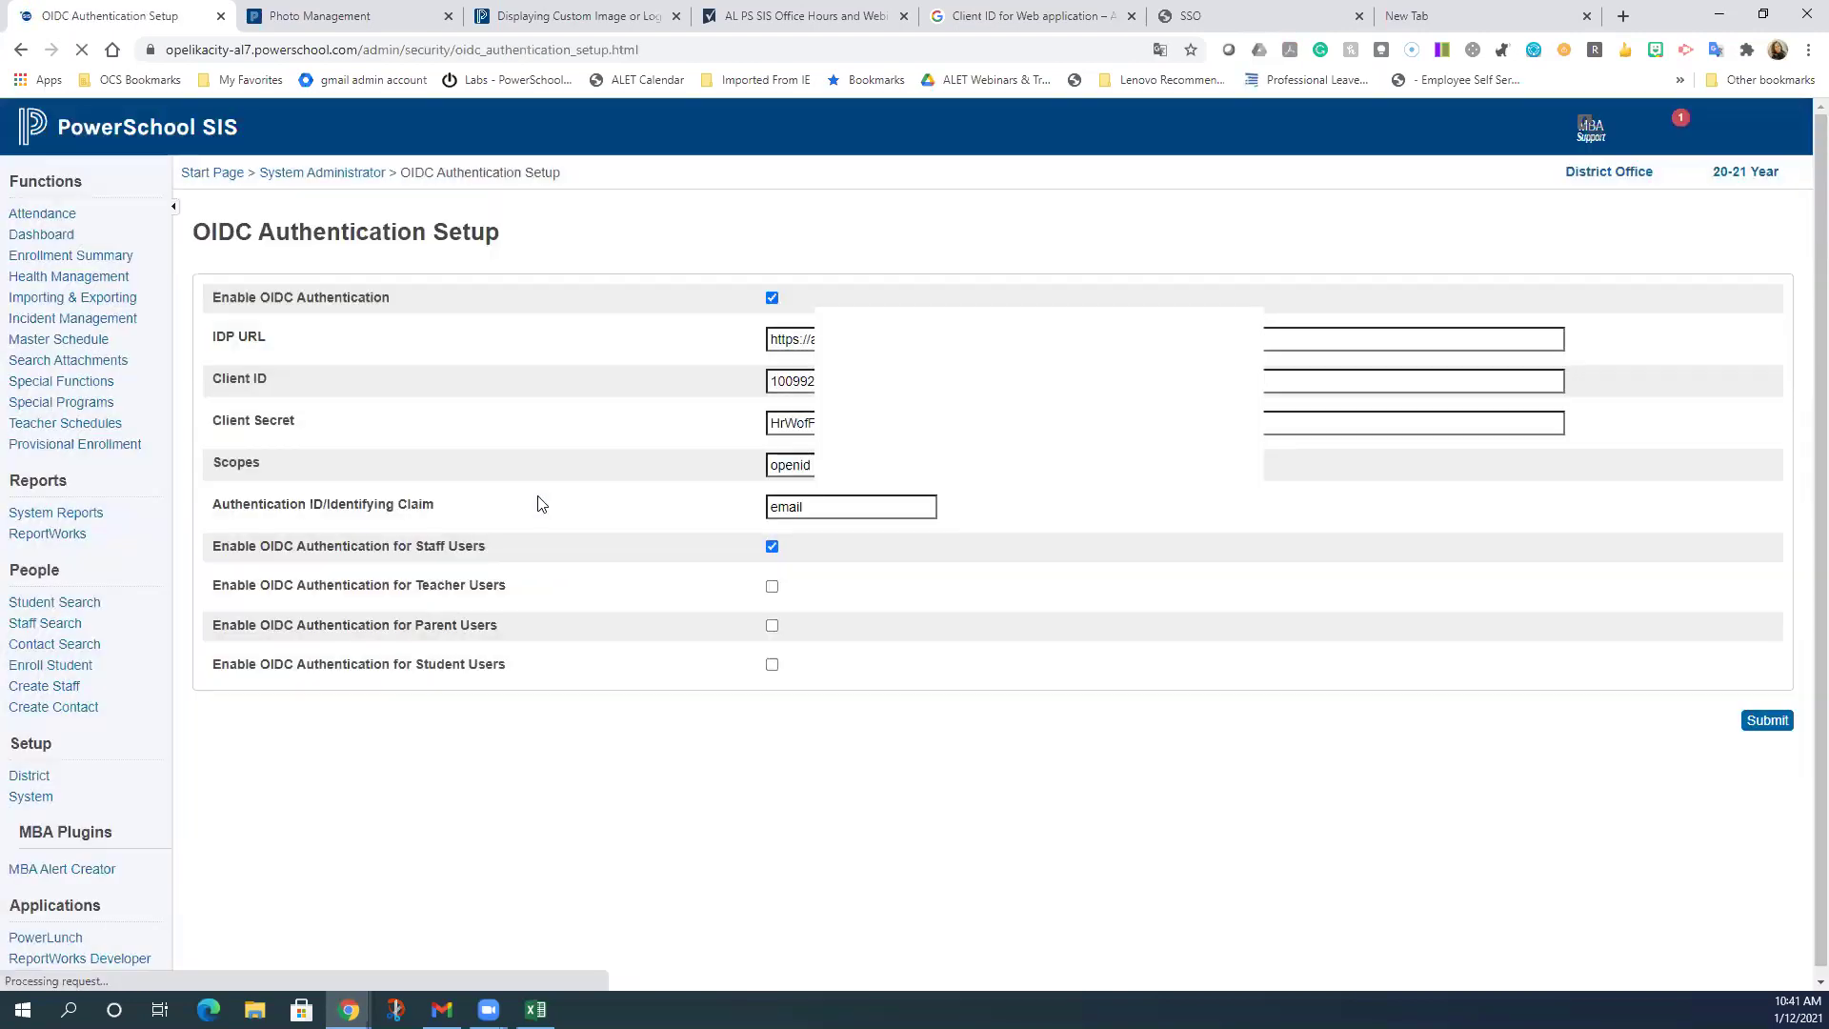
click(773, 666)
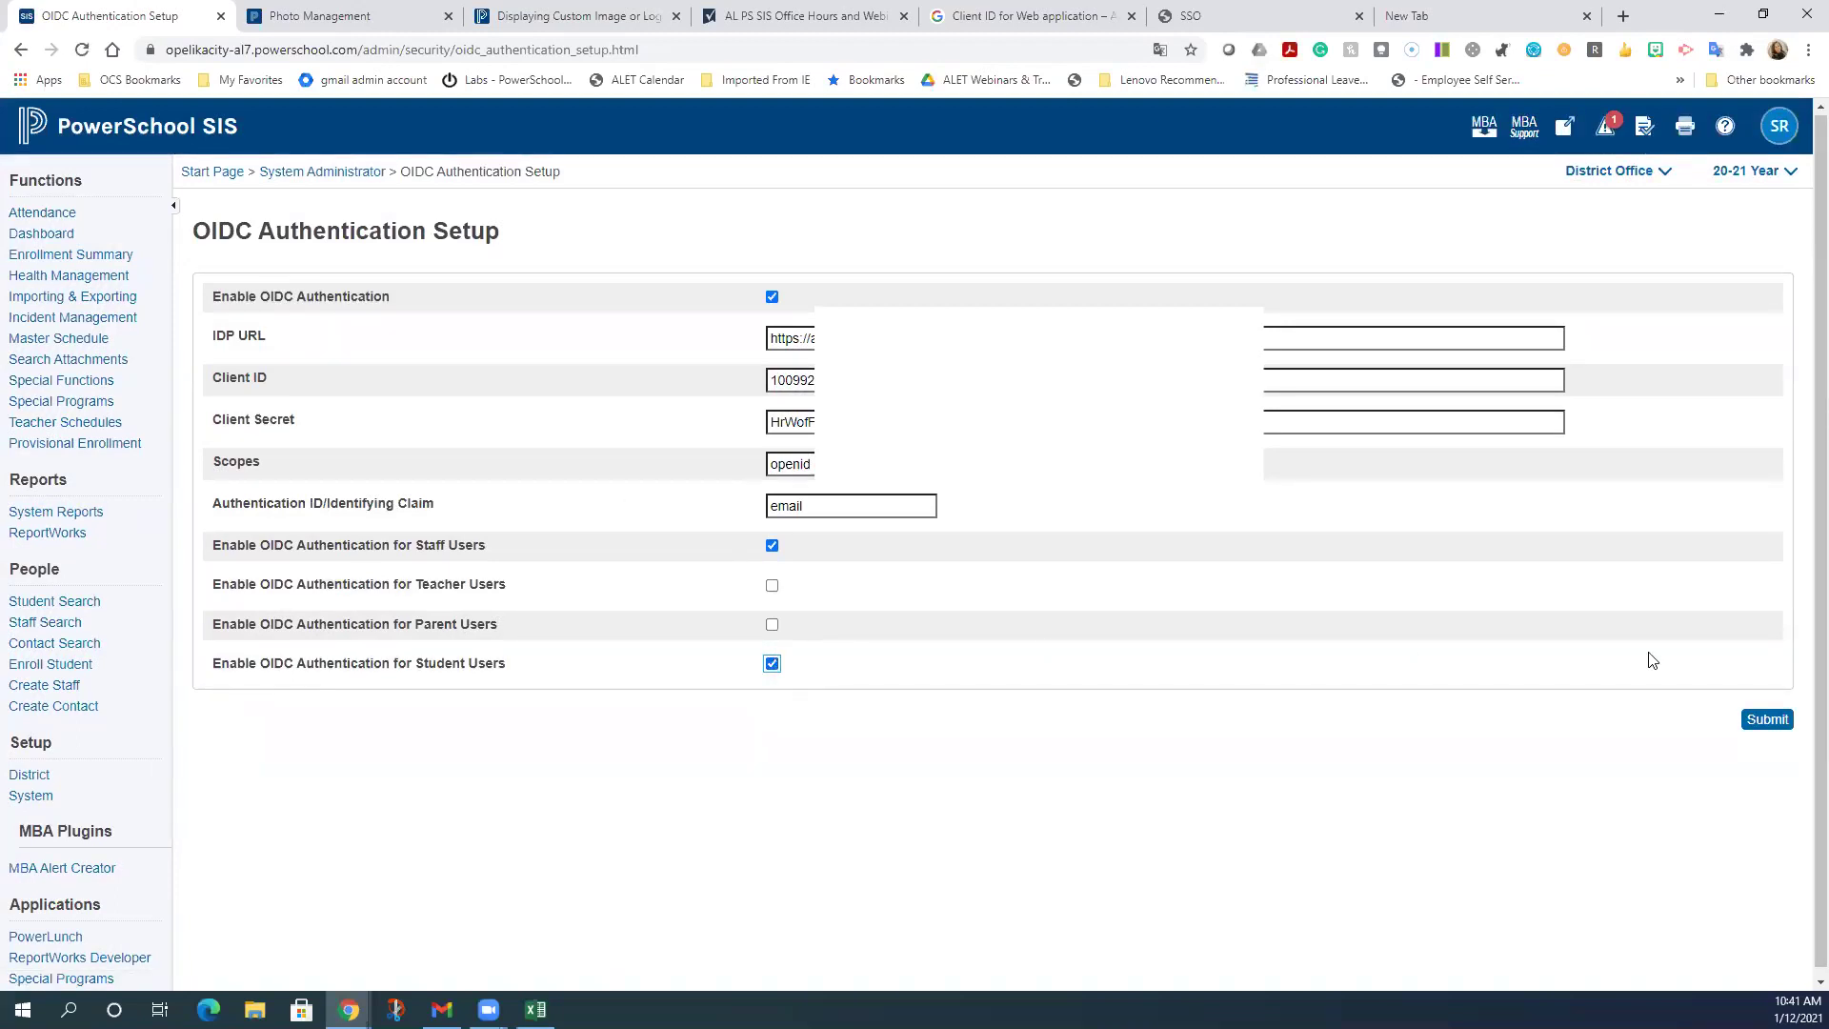
click(1749, 724)
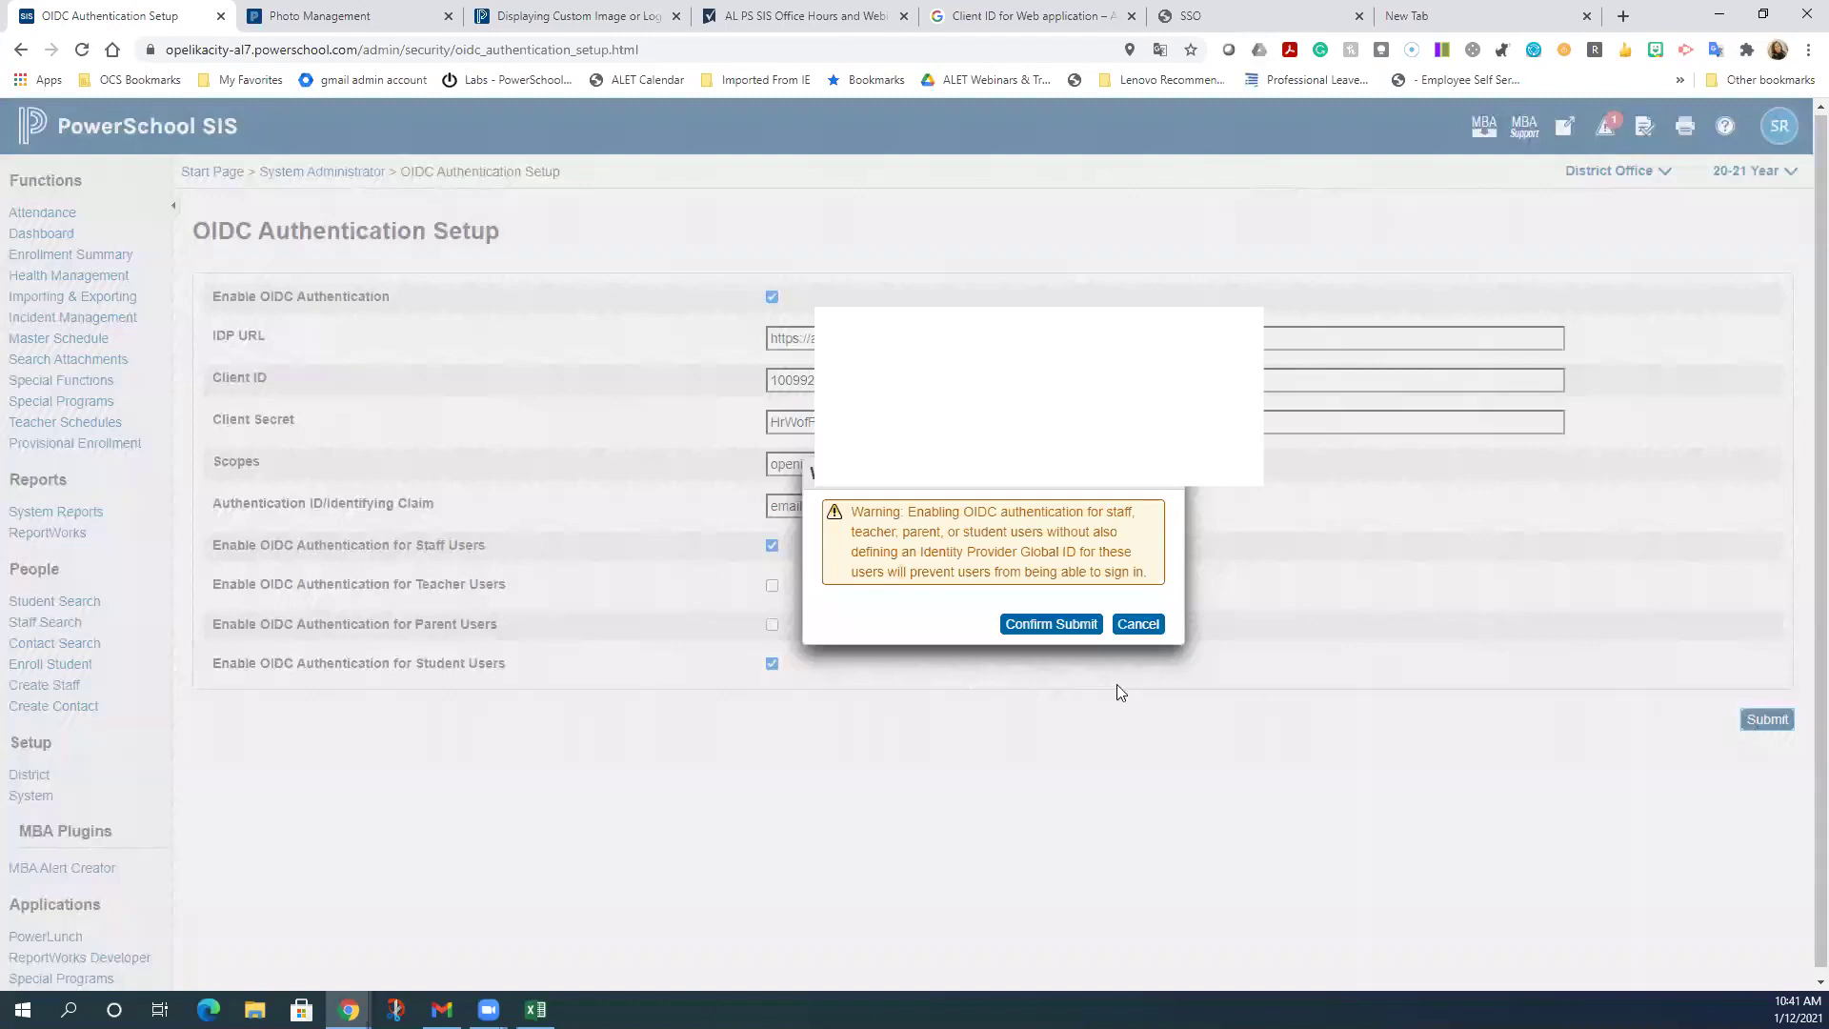
click(1091, 632)
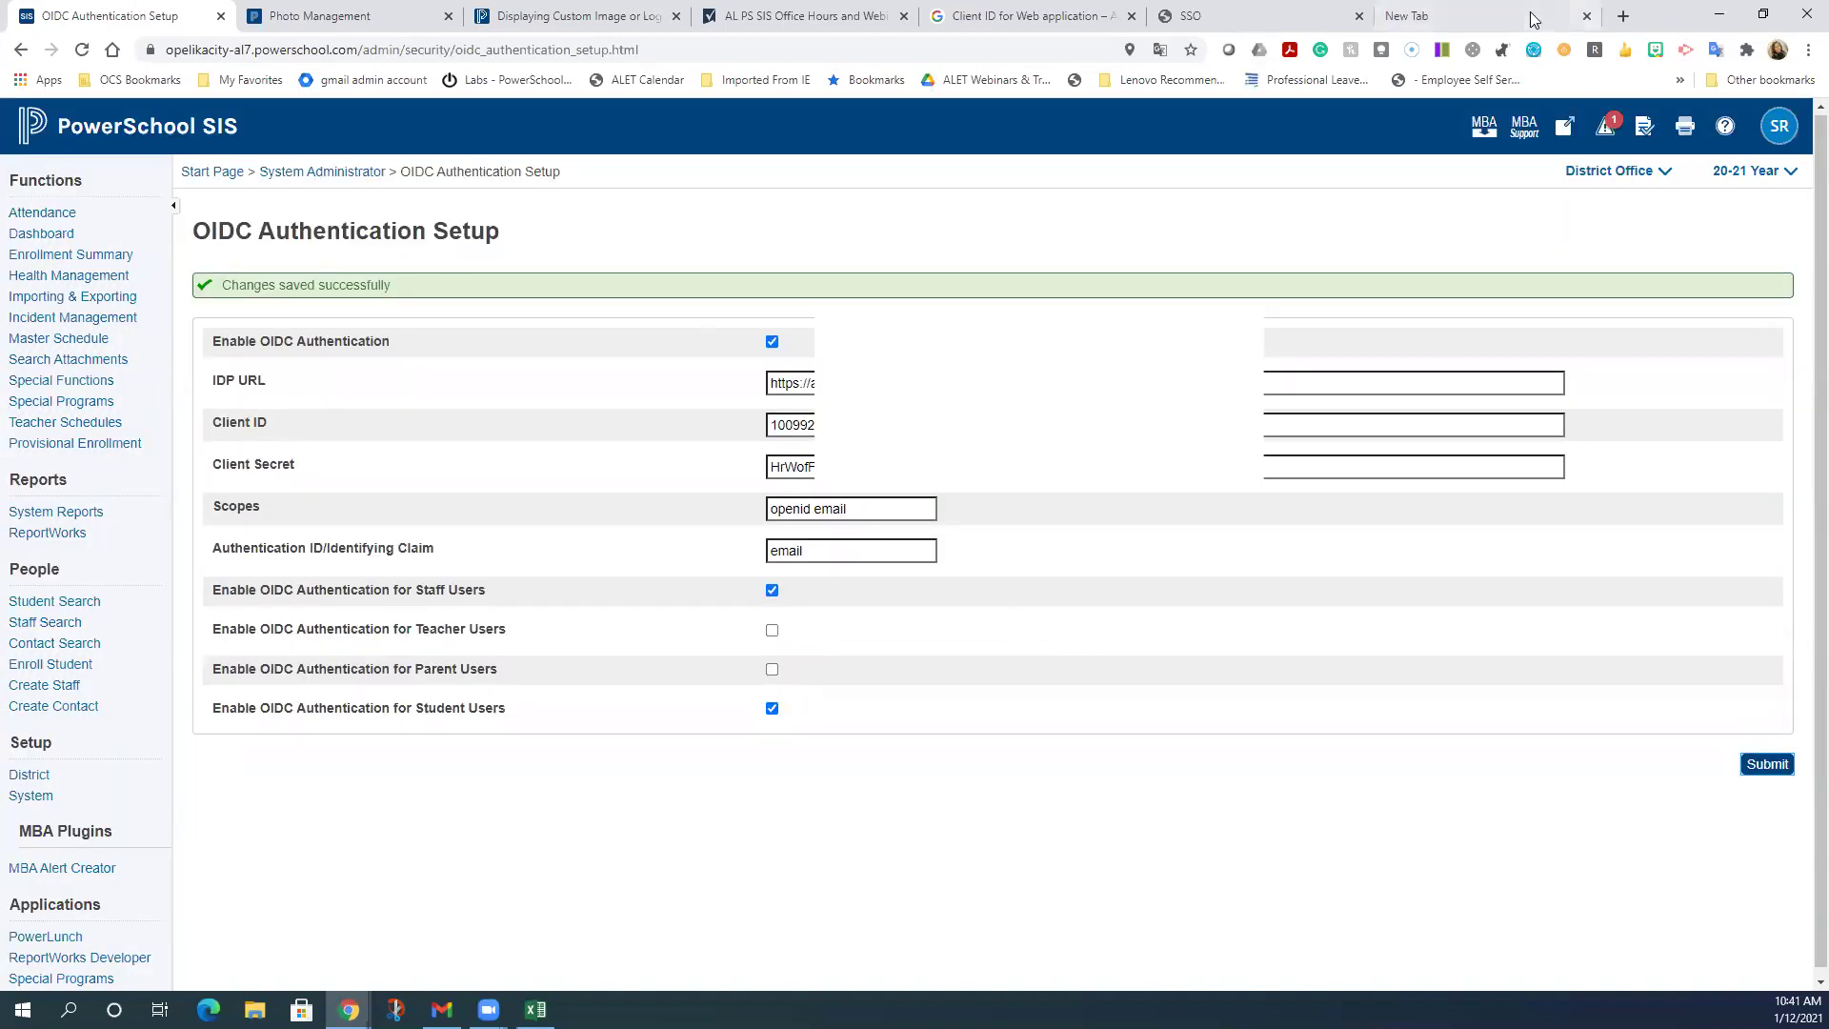
click(1808, 50)
- In a new incognito window, load the district PowerSchool address ending in /public
click(1630, 122)
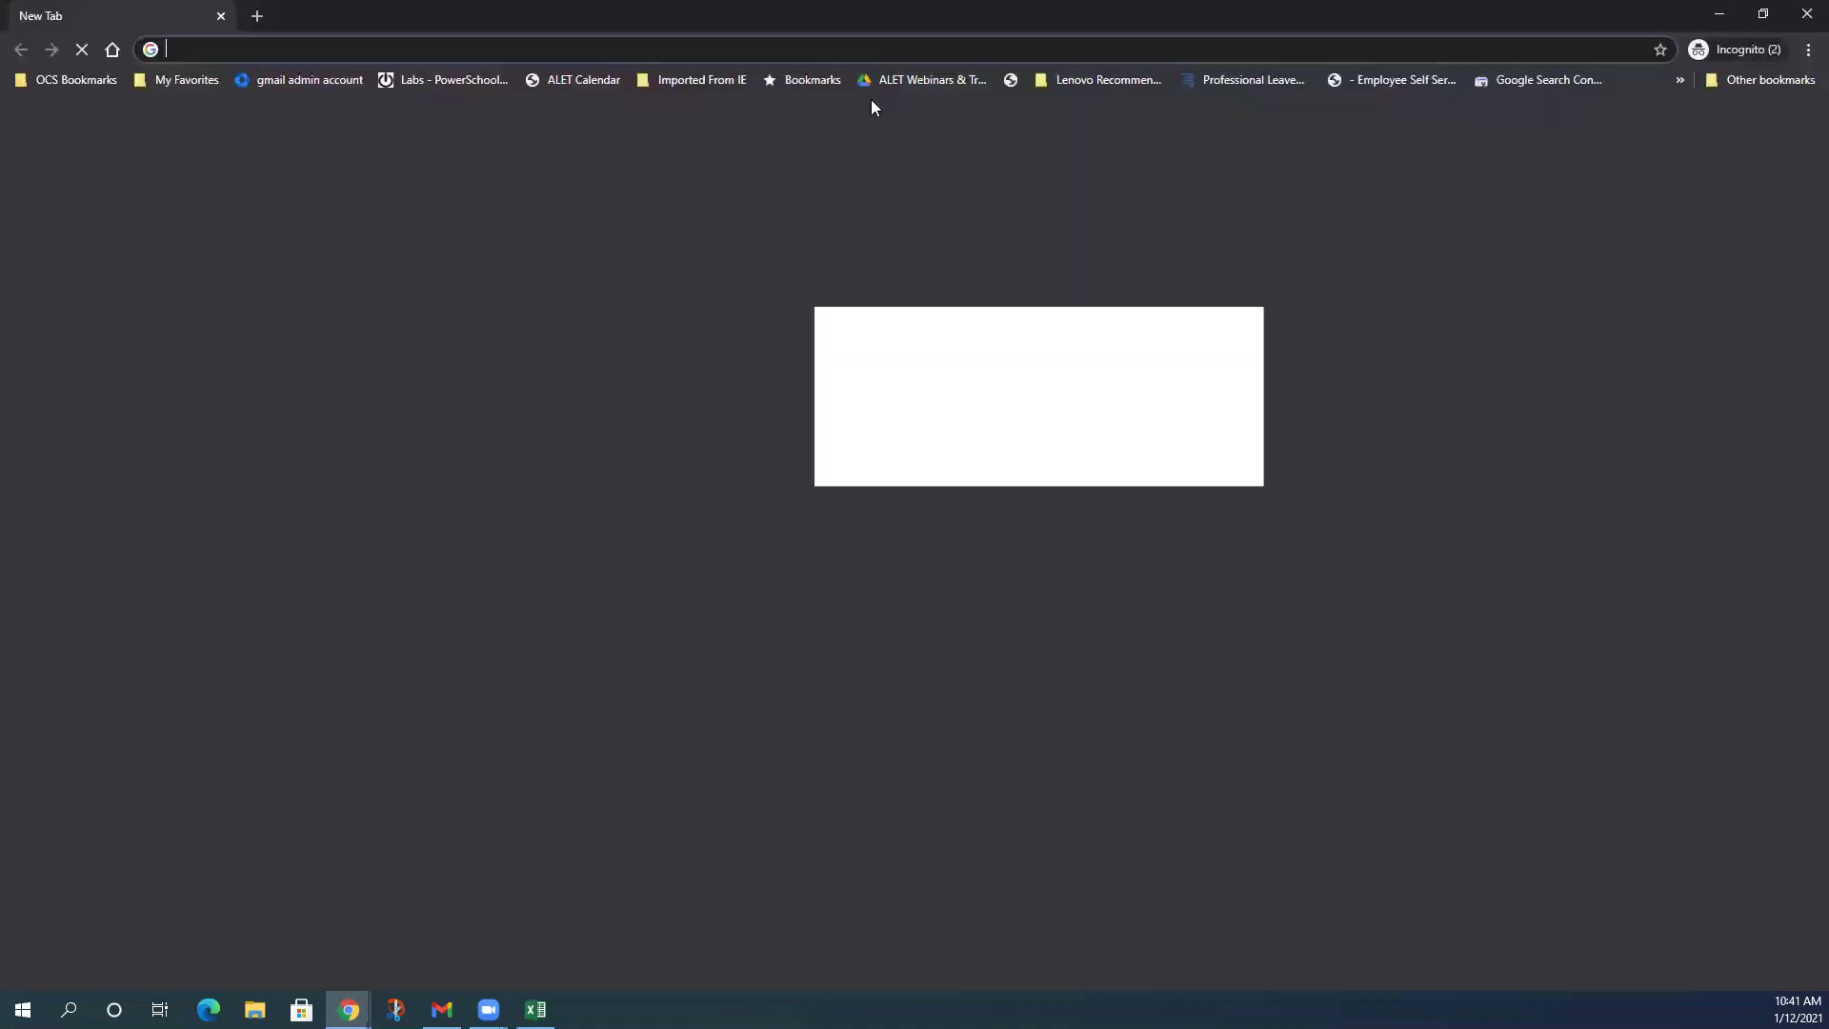
text(opelika)
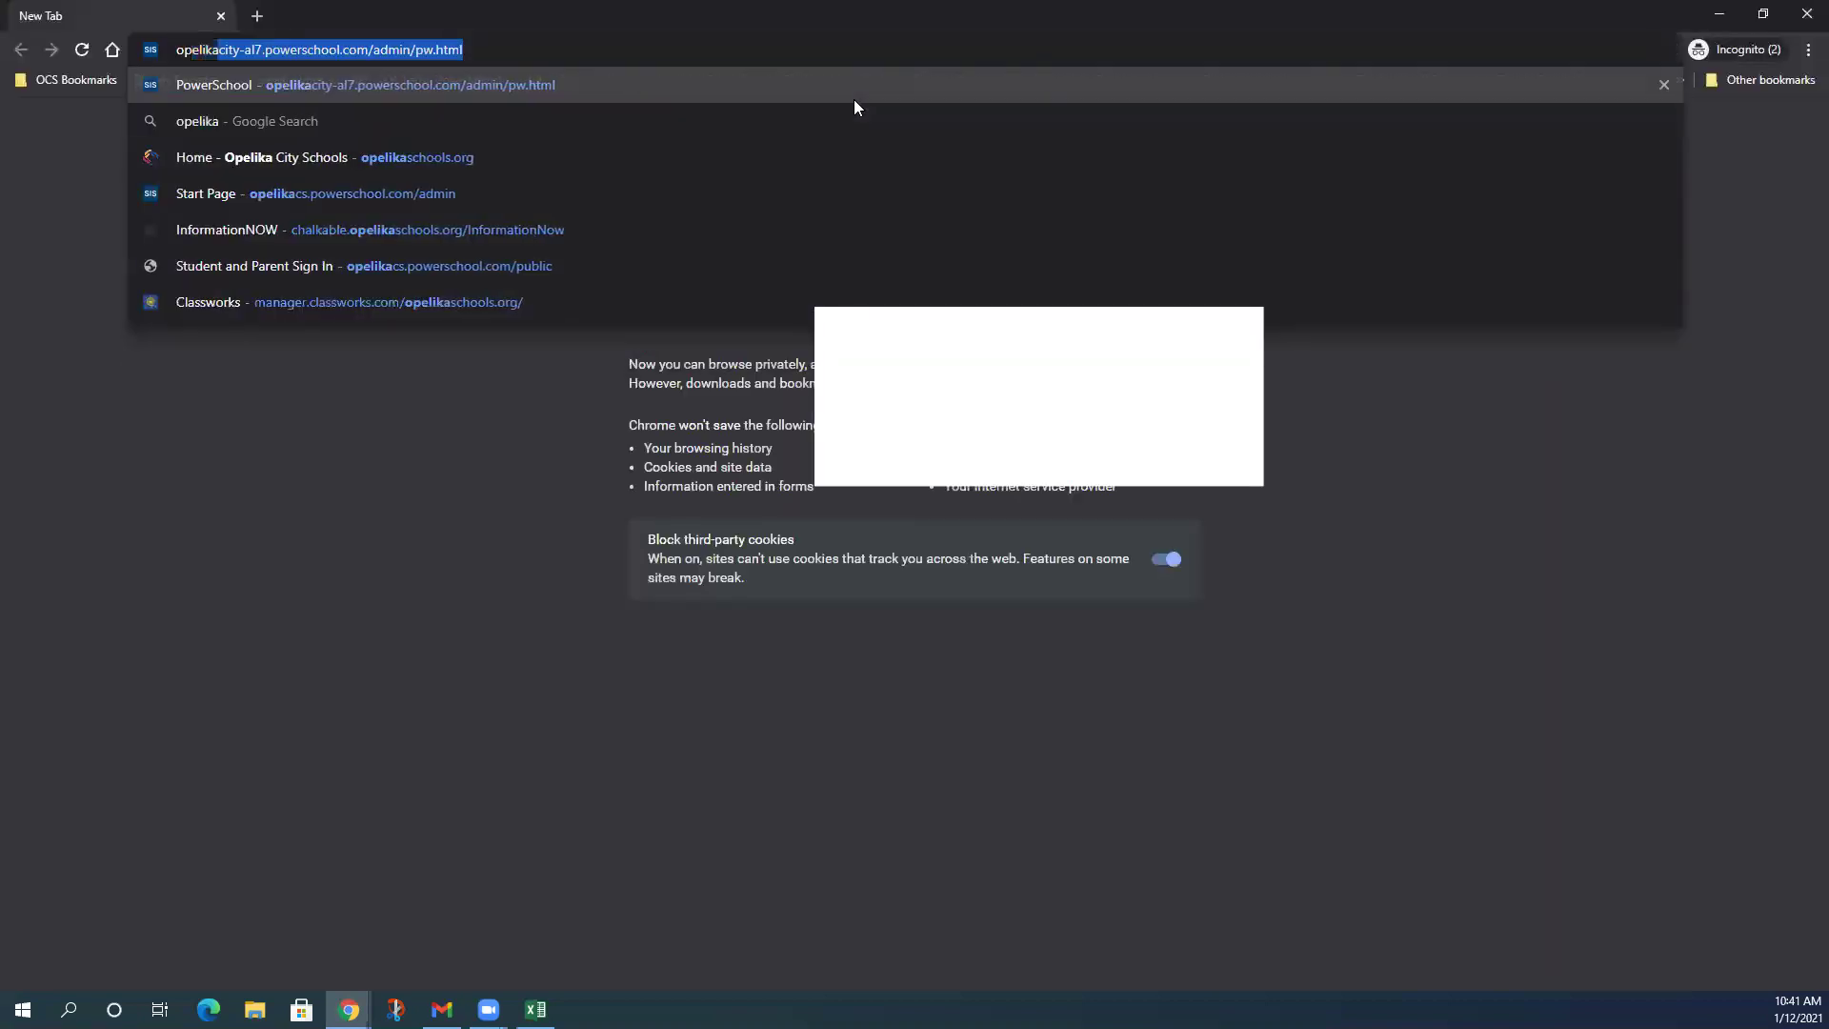
key(End)
key(BackSpace)
key(BackSpace)
key(BackSpace)
key(BackSpace)
key(BackSpace)
key(BackSpace)
key(BackSpace)
key(BackSpace)
key(BackSpace)
key(BackSpace)
key(BackSpace)
key(BackSpace)
key(BackSpace)
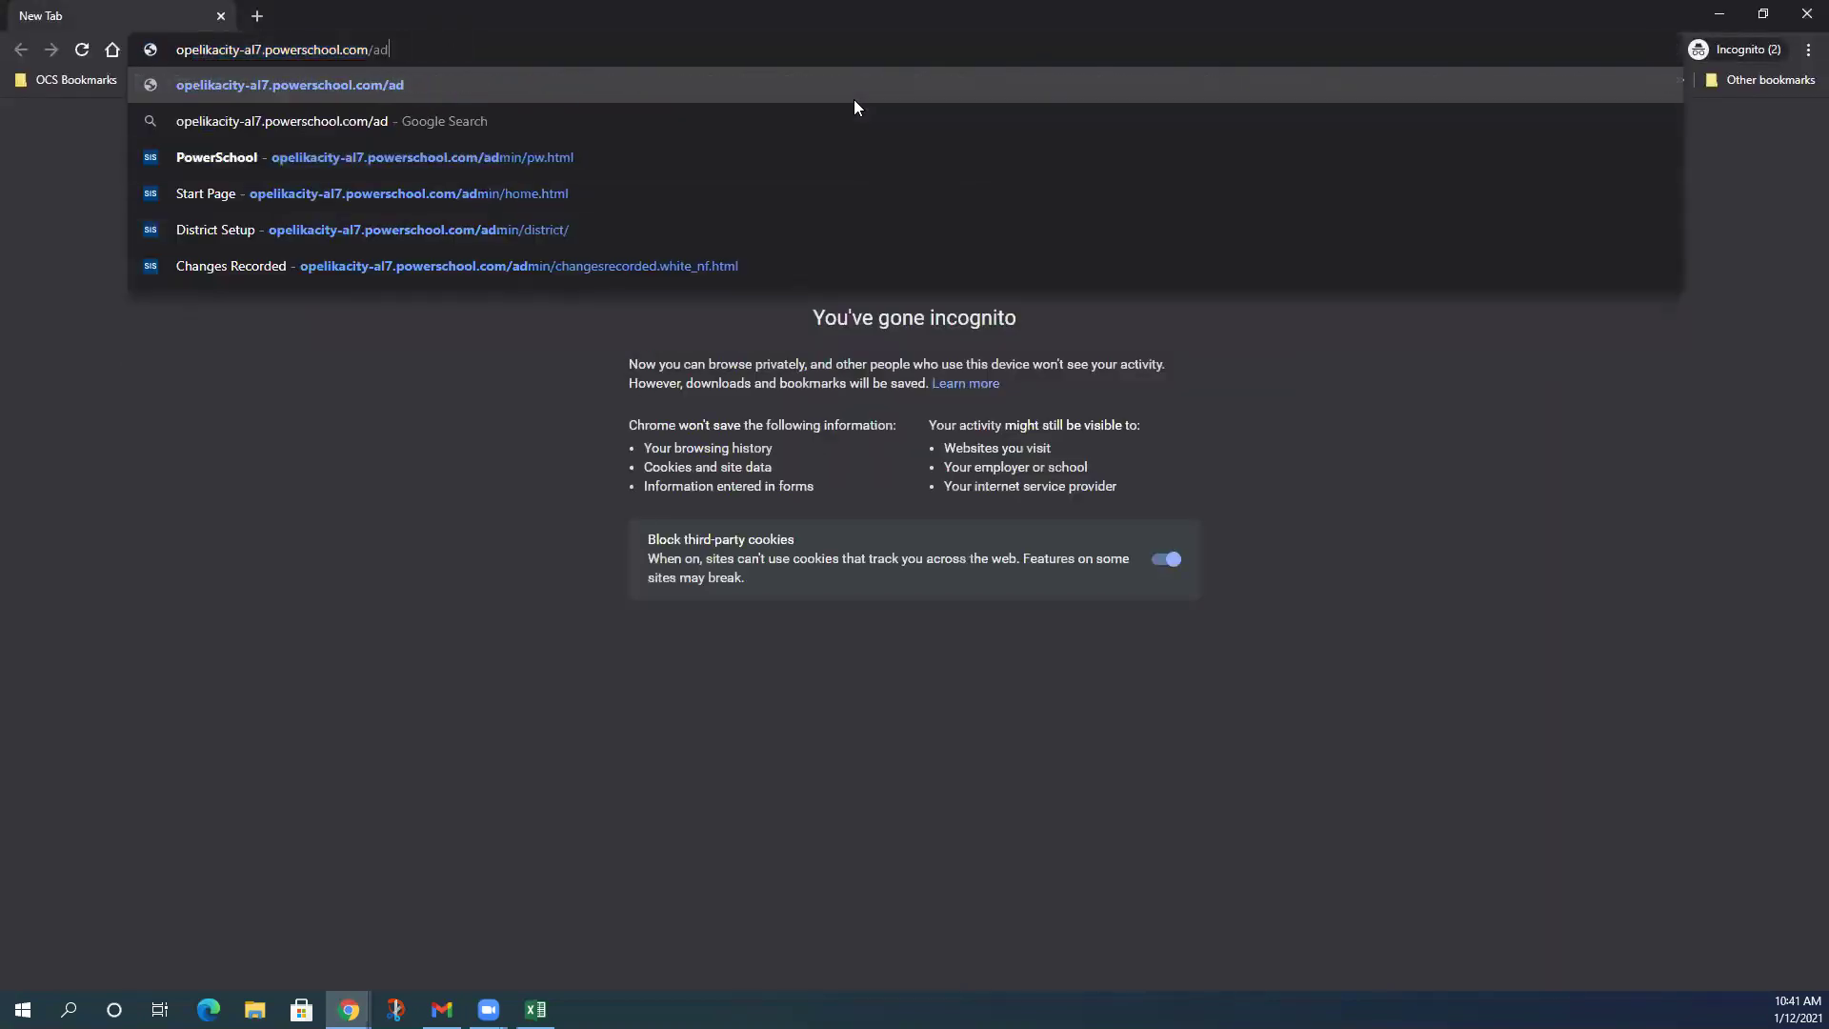
text(public)
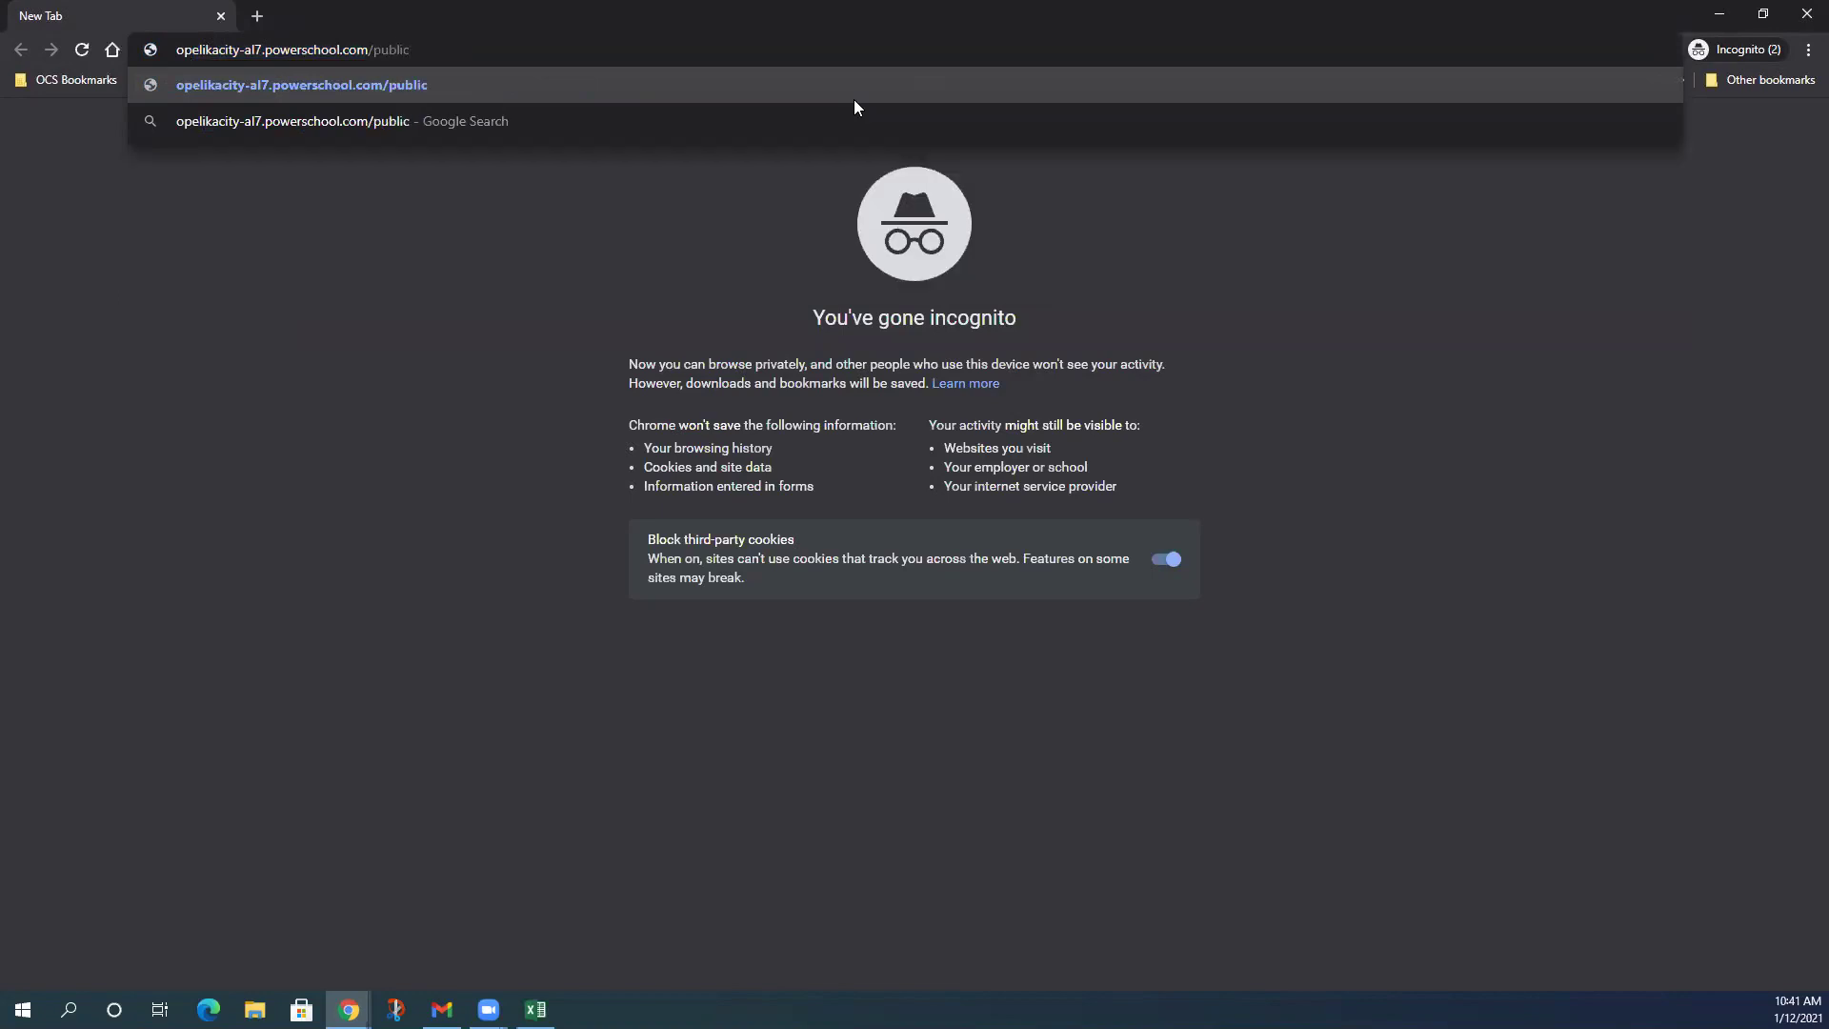
key(Return)
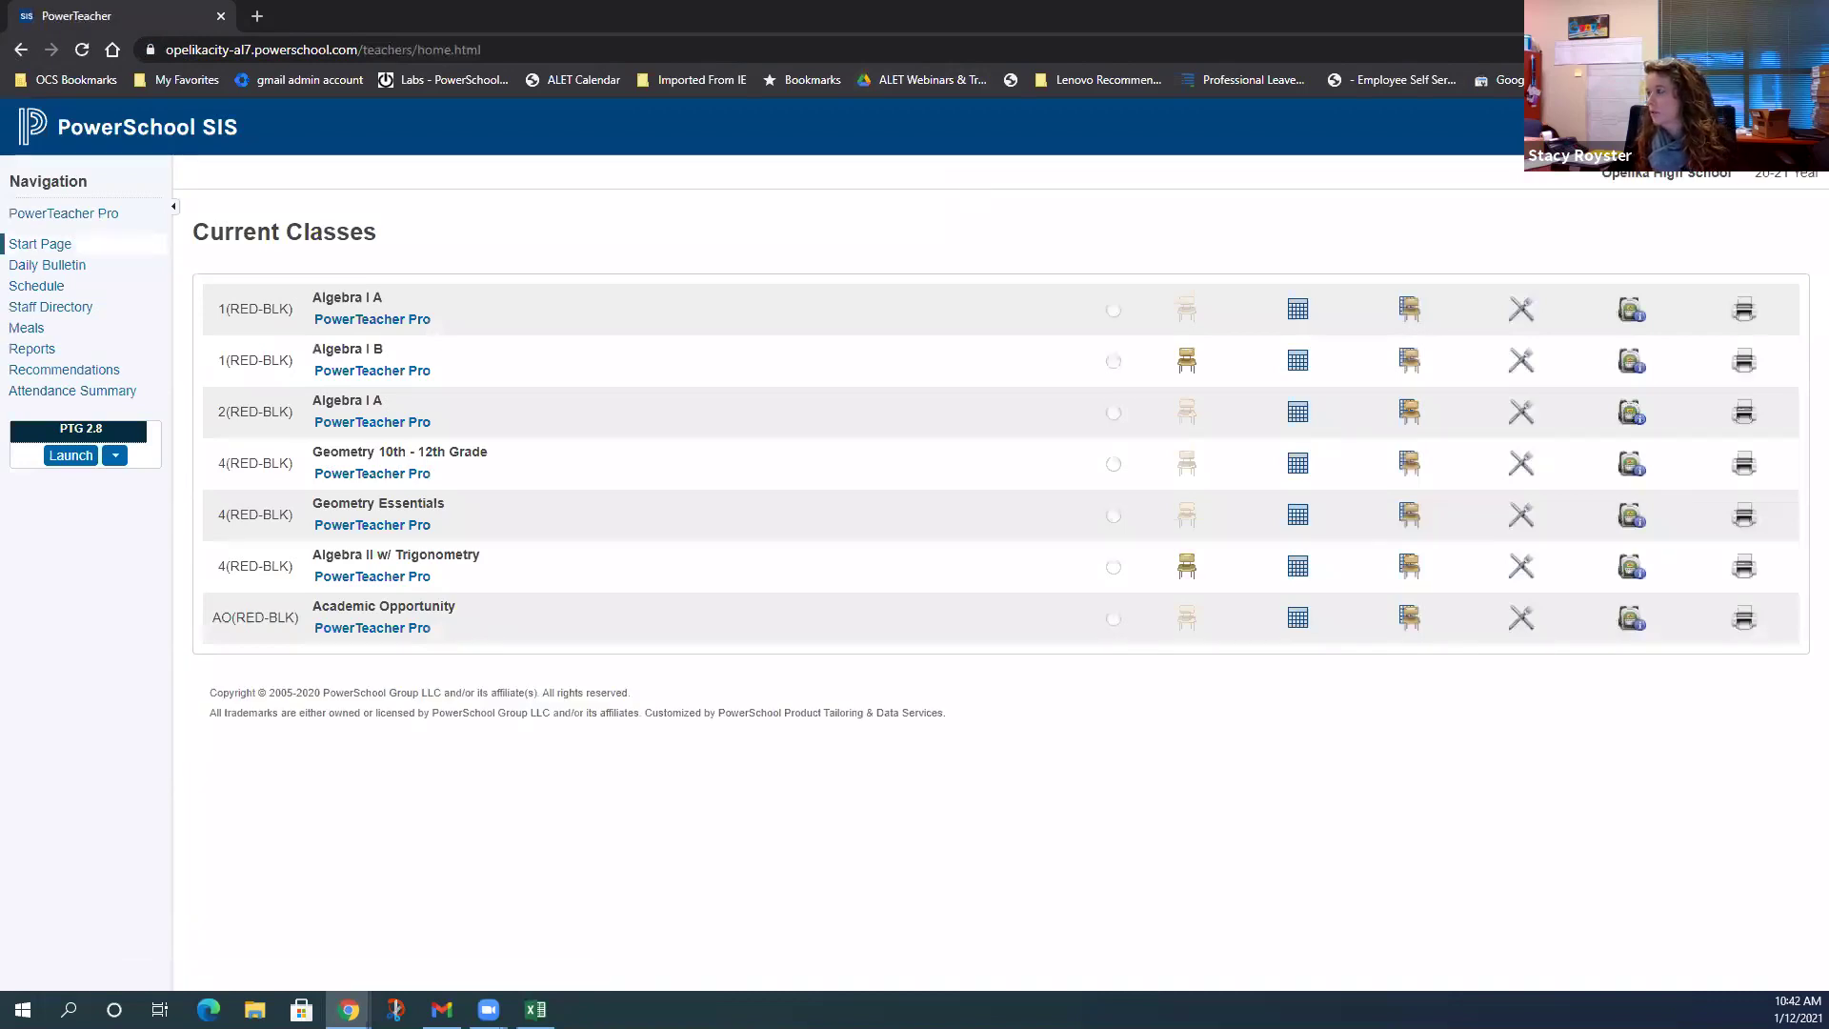
click(1714, 128)
- Sign out, reload the /public sign-in page, and test Student Sign In
click(1678, 222)
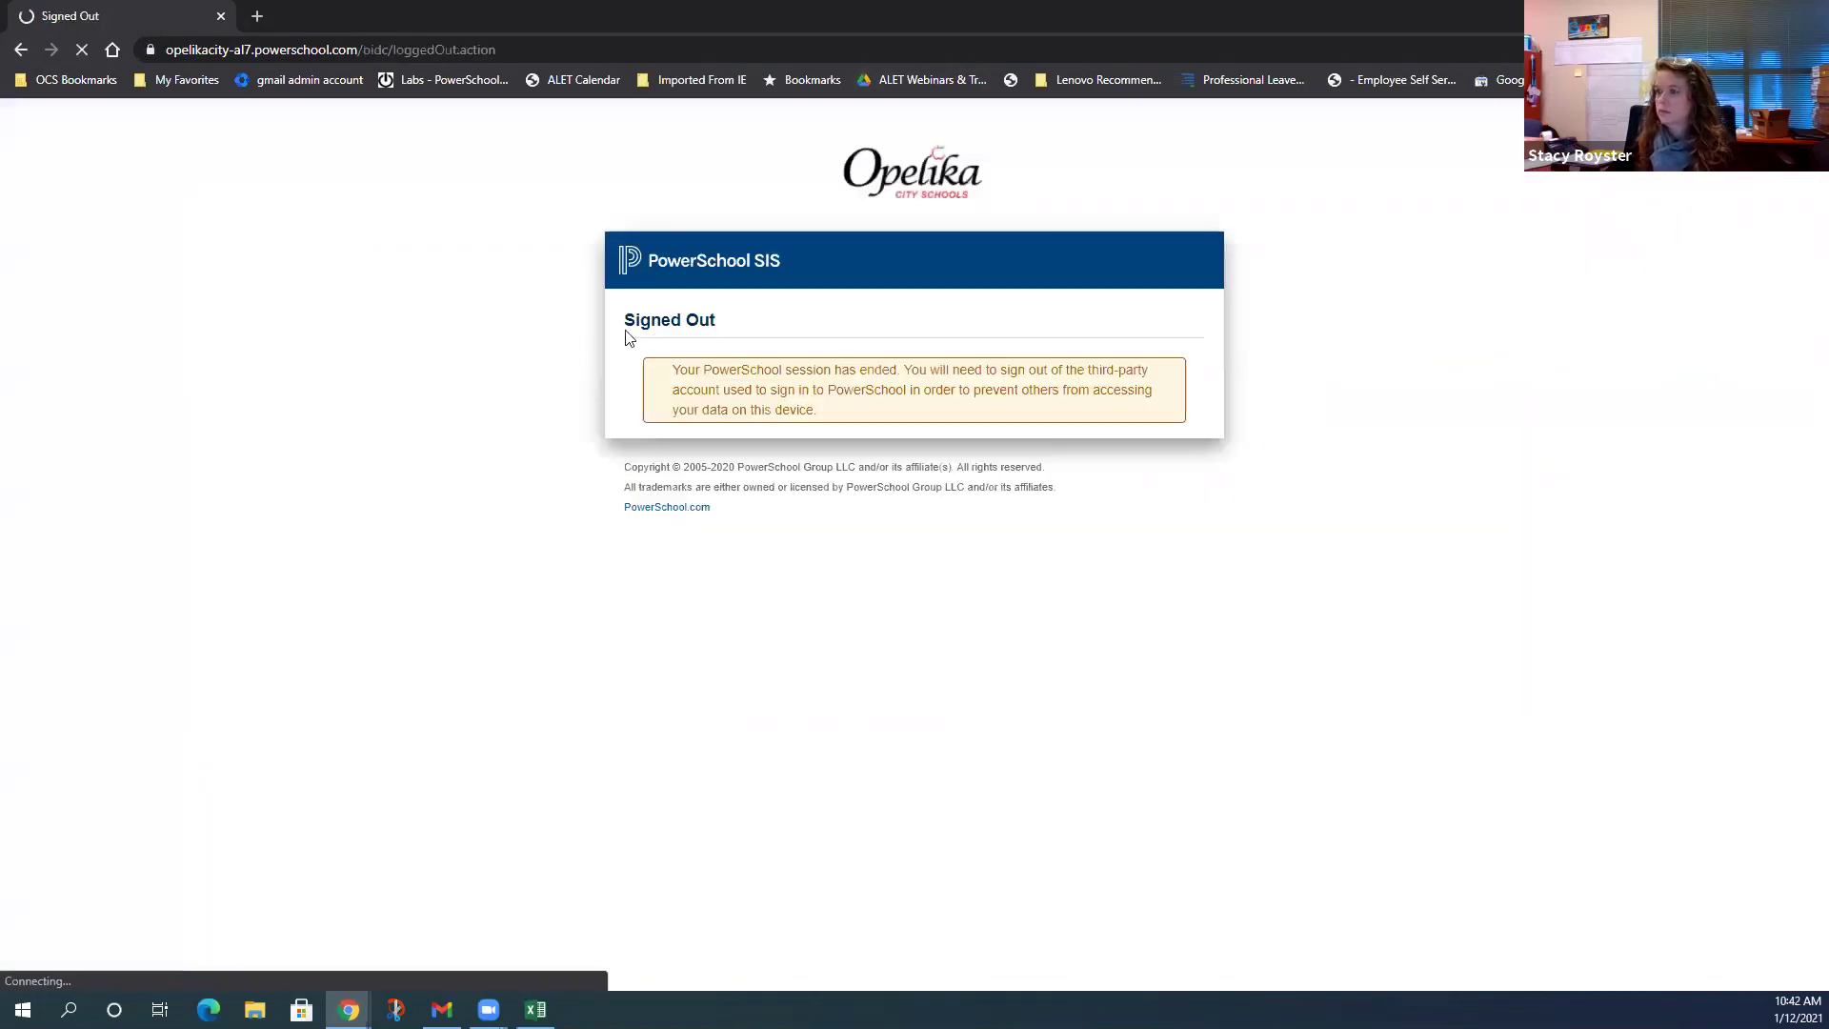
click(539, 49)
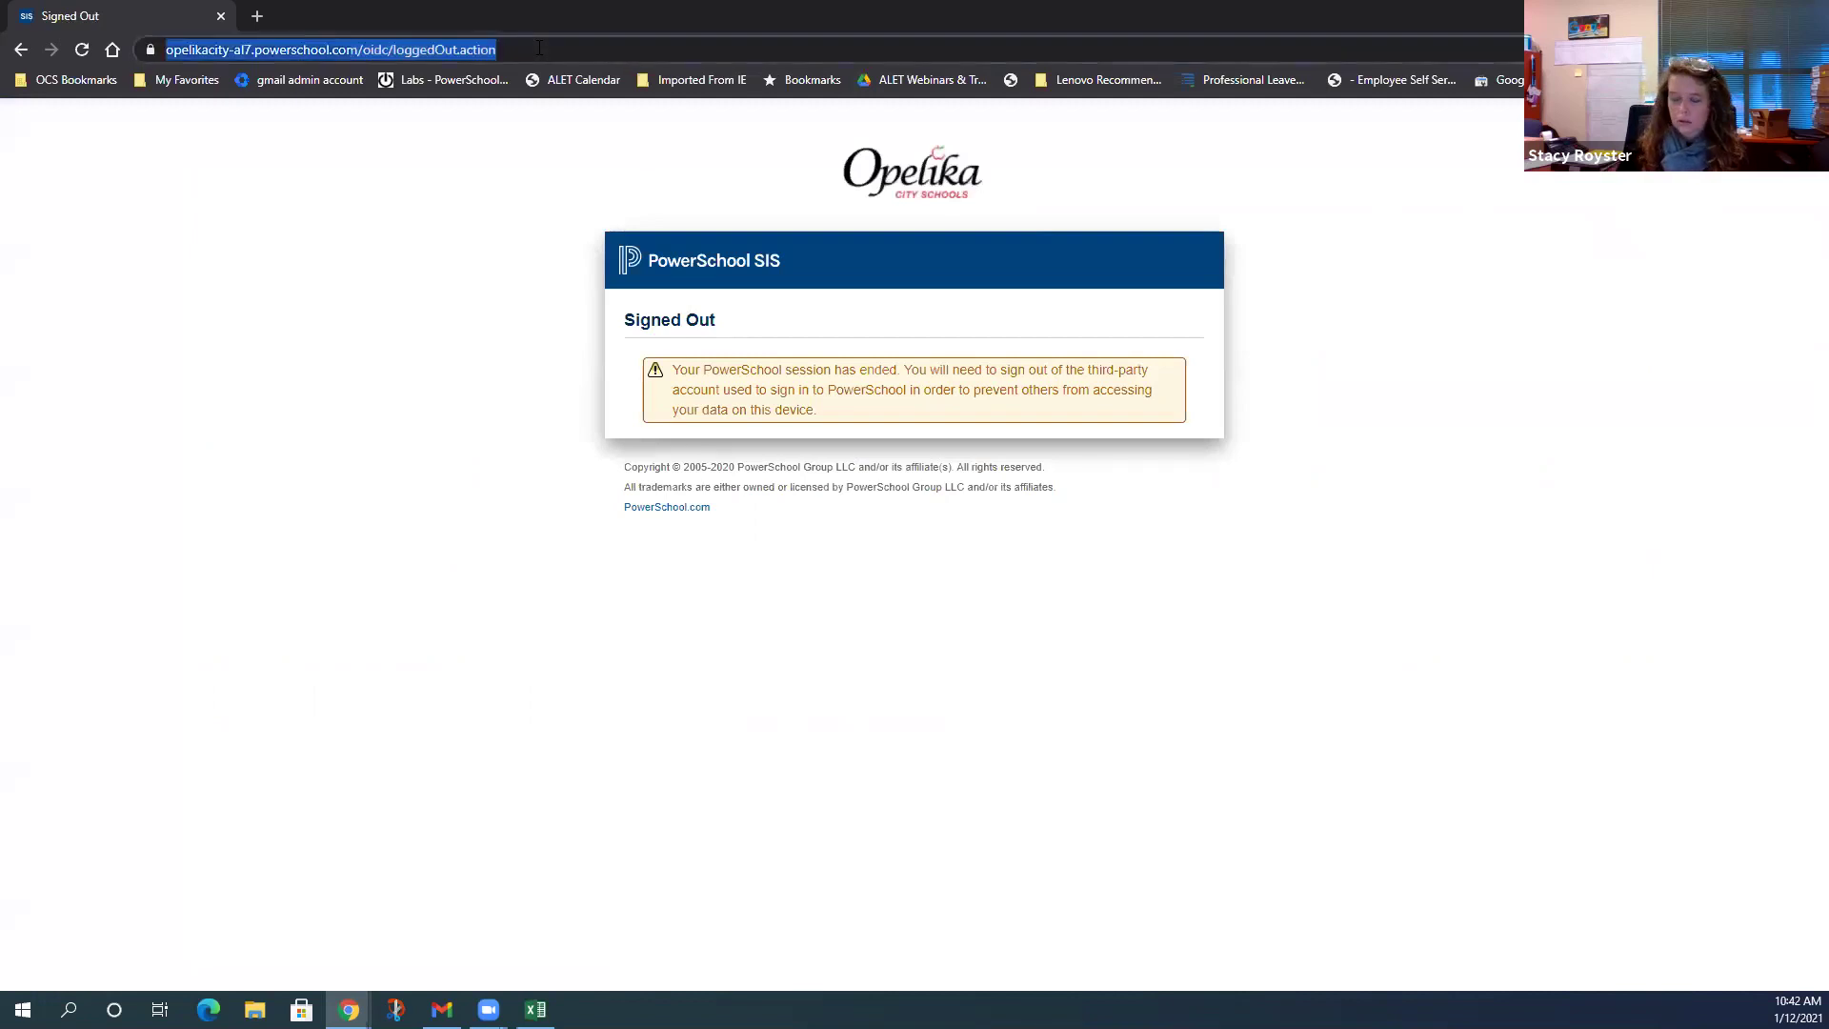
click(539, 48)
key(BackSpace)
key(BackSpace)
key(BackSpace)
key(BackSpace)
key(BackSpace)
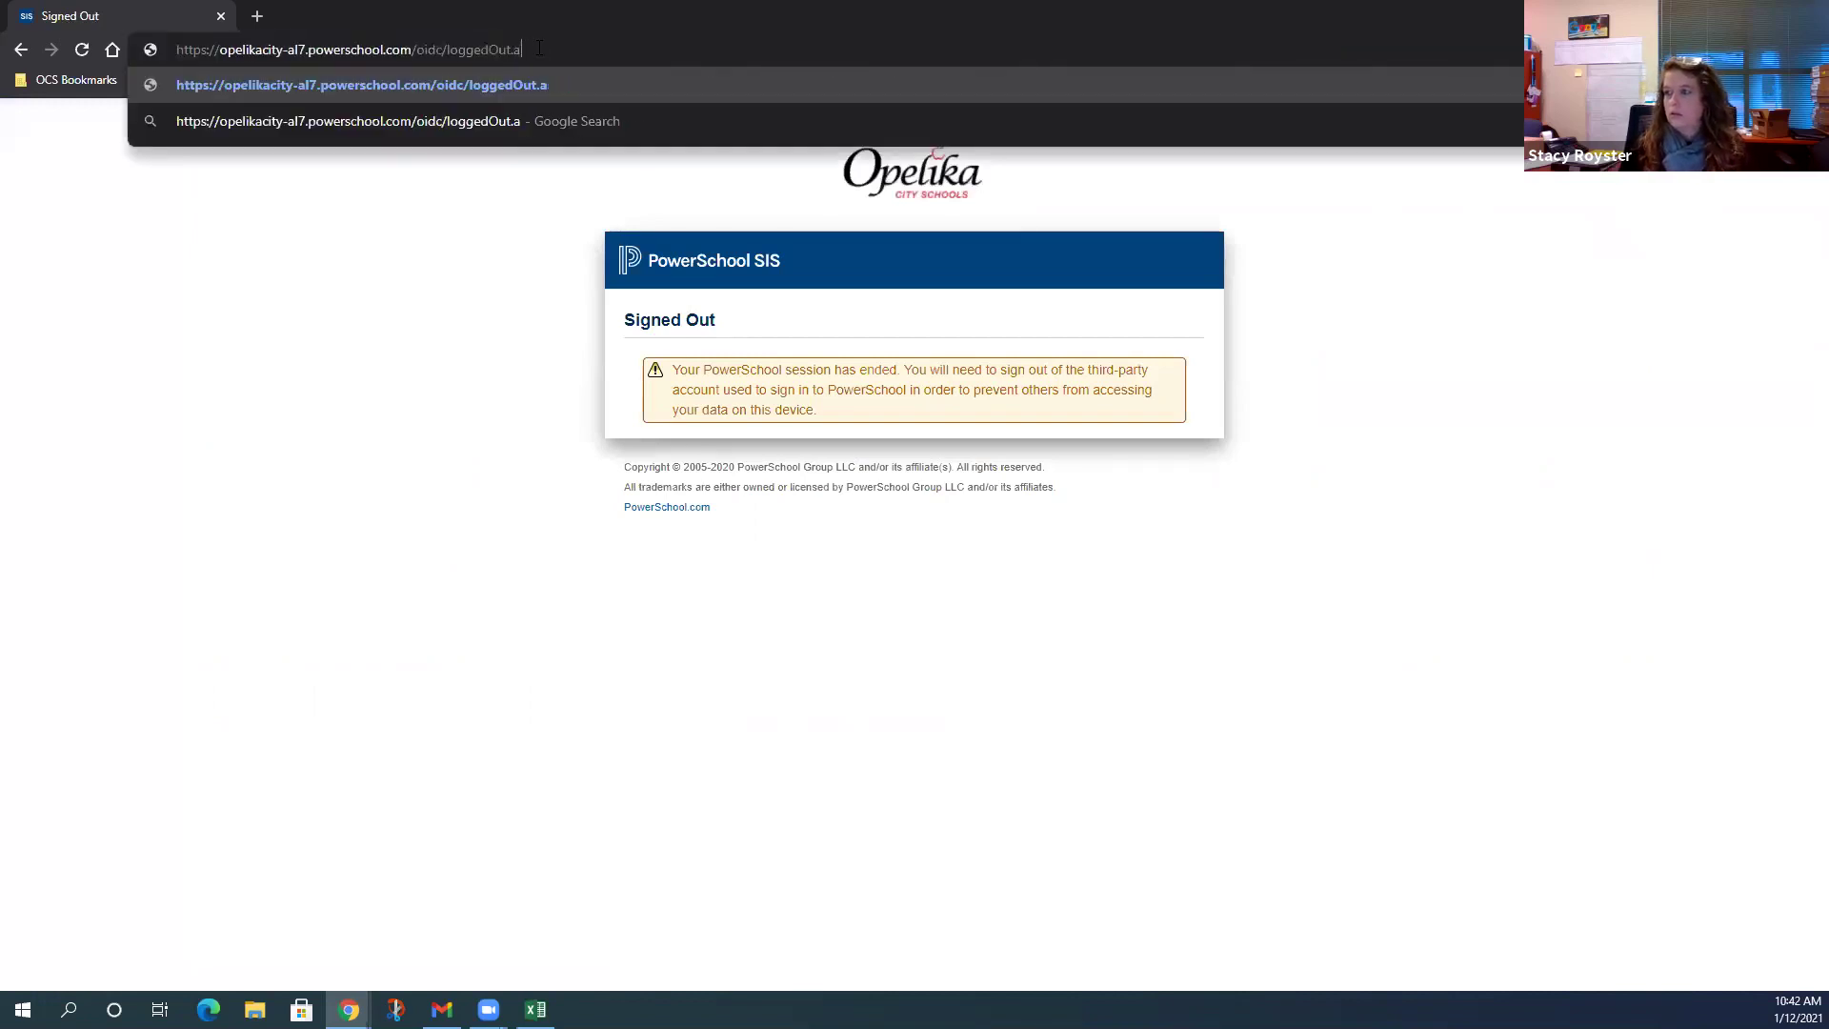
key(BackSpace)
key(BackSpace)
key(BackSpace)
key(BackSpace)
key(BackSpace)
key(BackSpace)
key(BackSpace)
key(BackSpace)
key(BackSpace)
key(BackSpace)
key(BackSpace)
key(BackSpace)
key(BackSpace)
key(BackSpace)
key(BackSpace)
key(BackSpace)
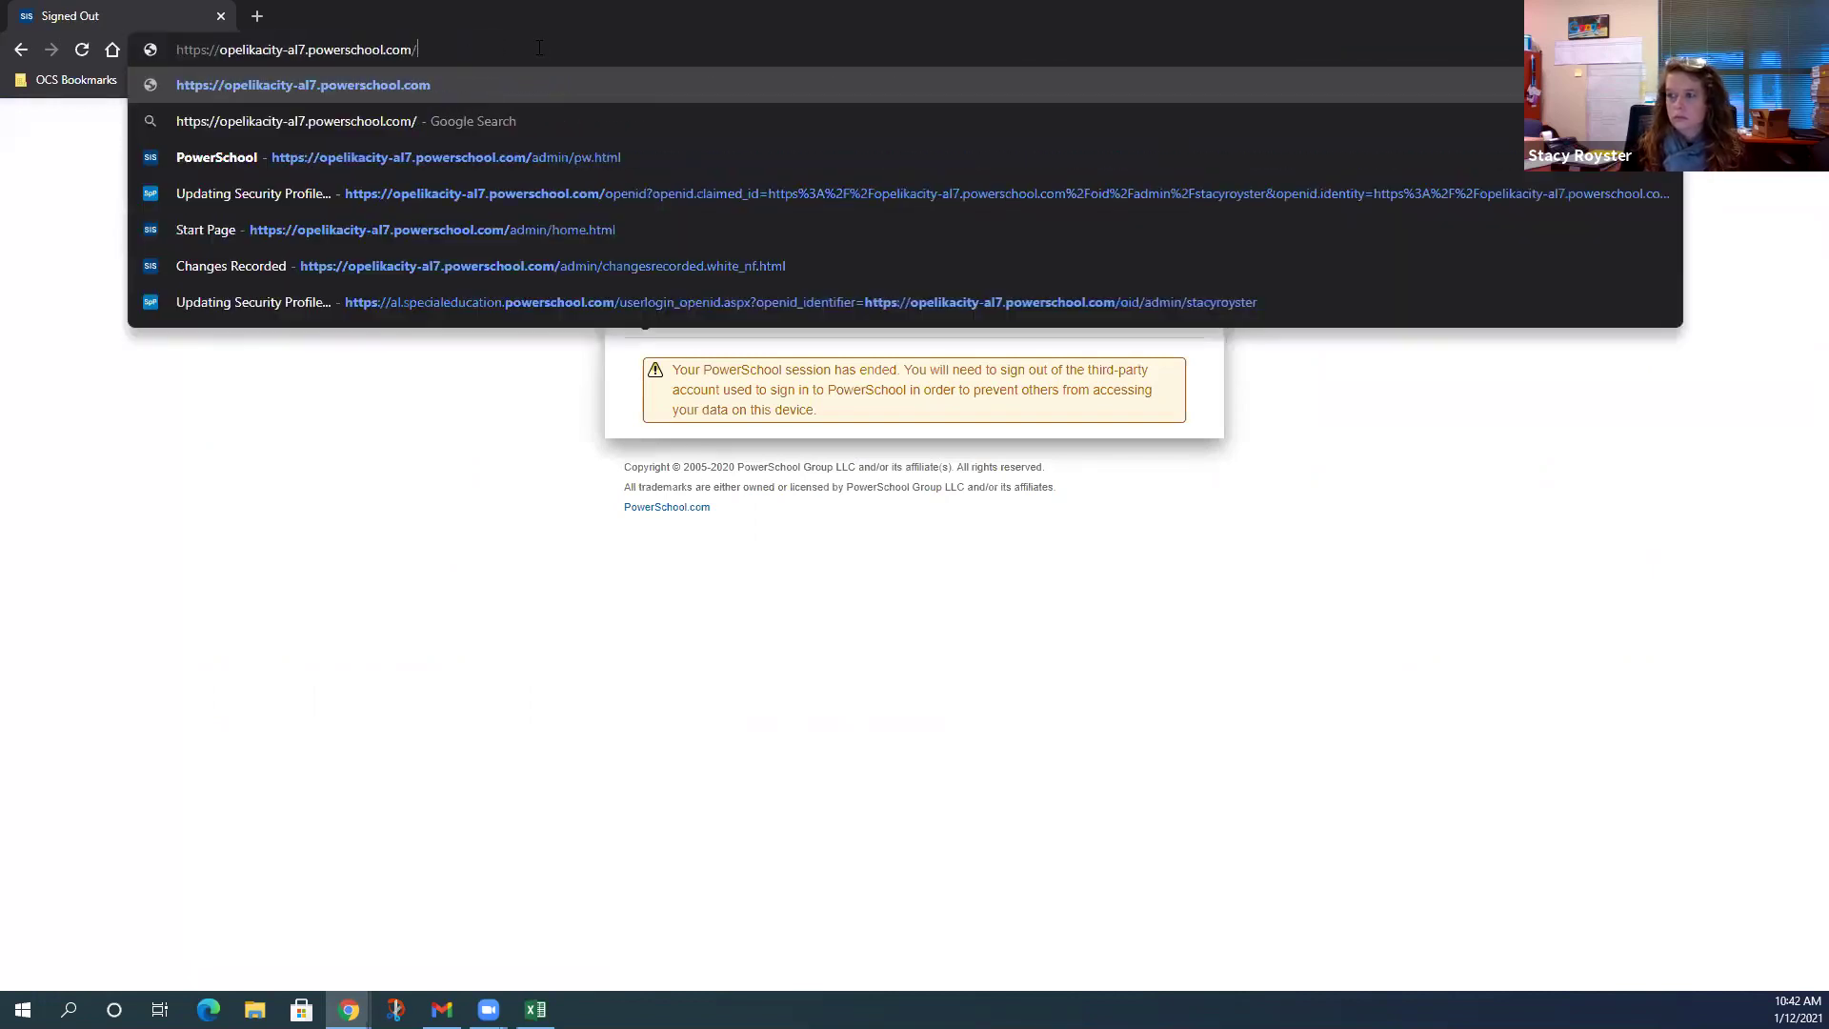
text(public)
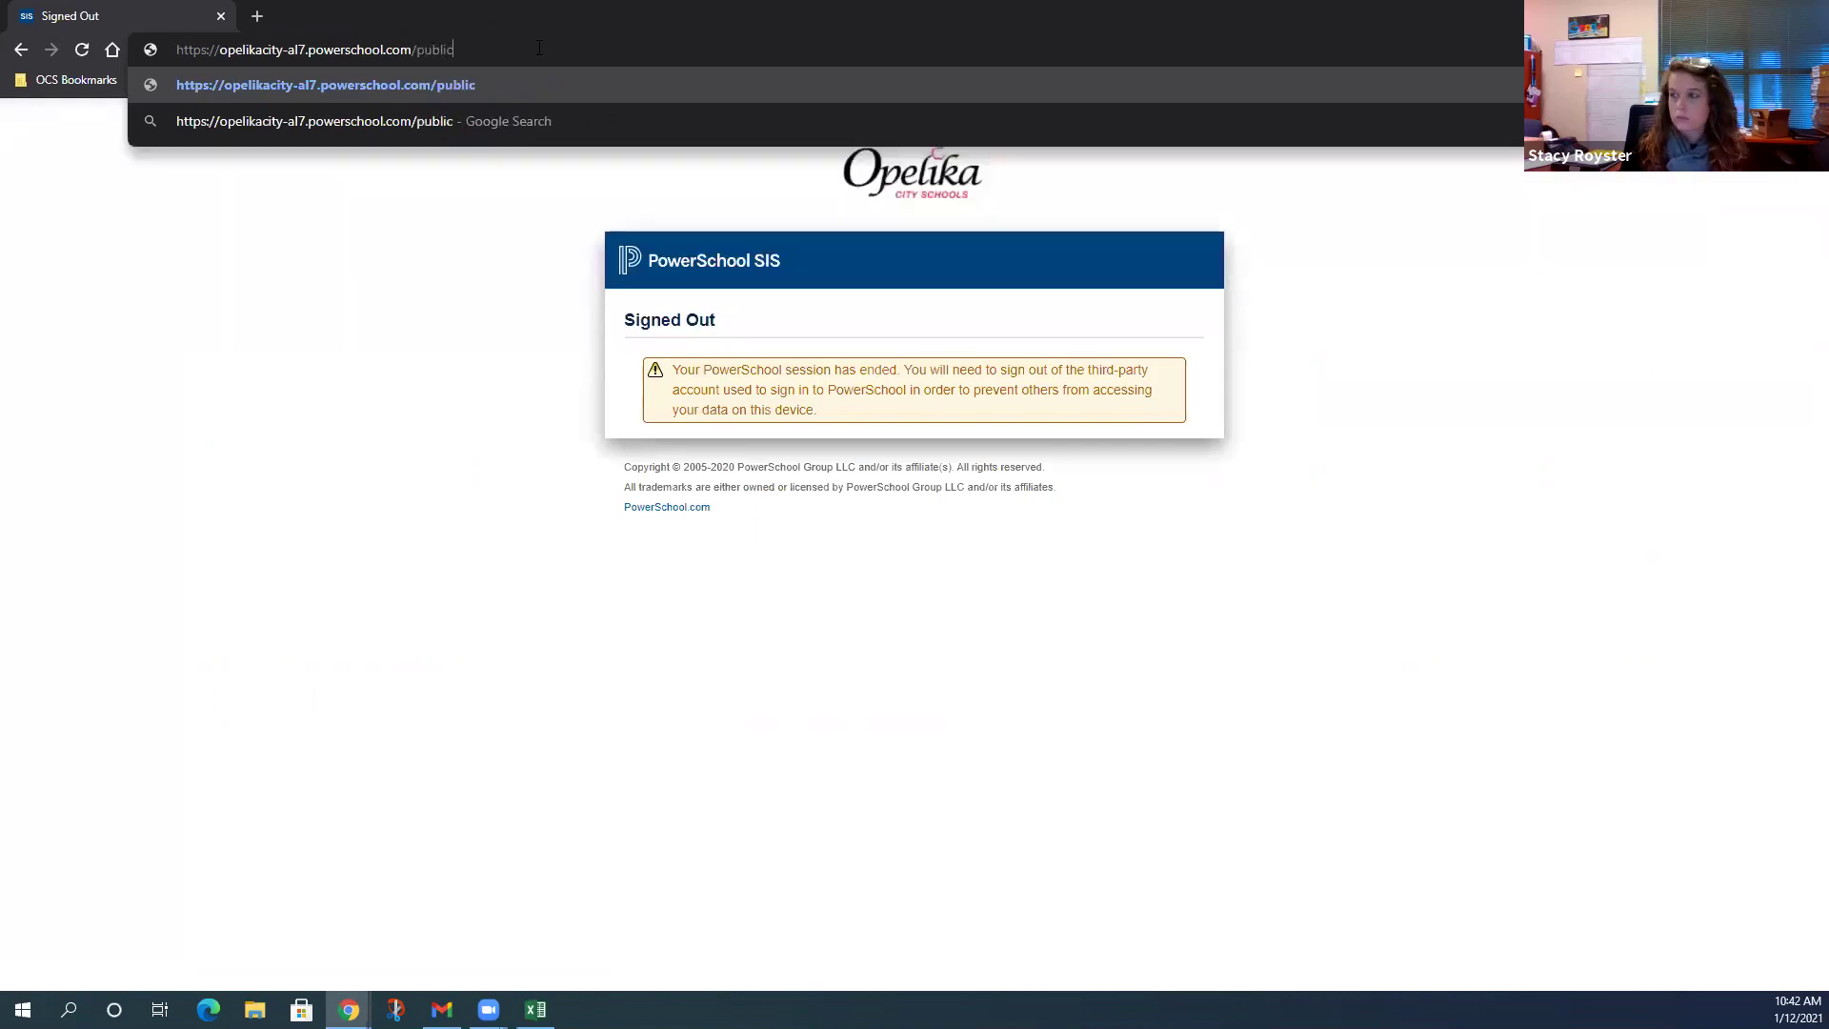
key(Return)
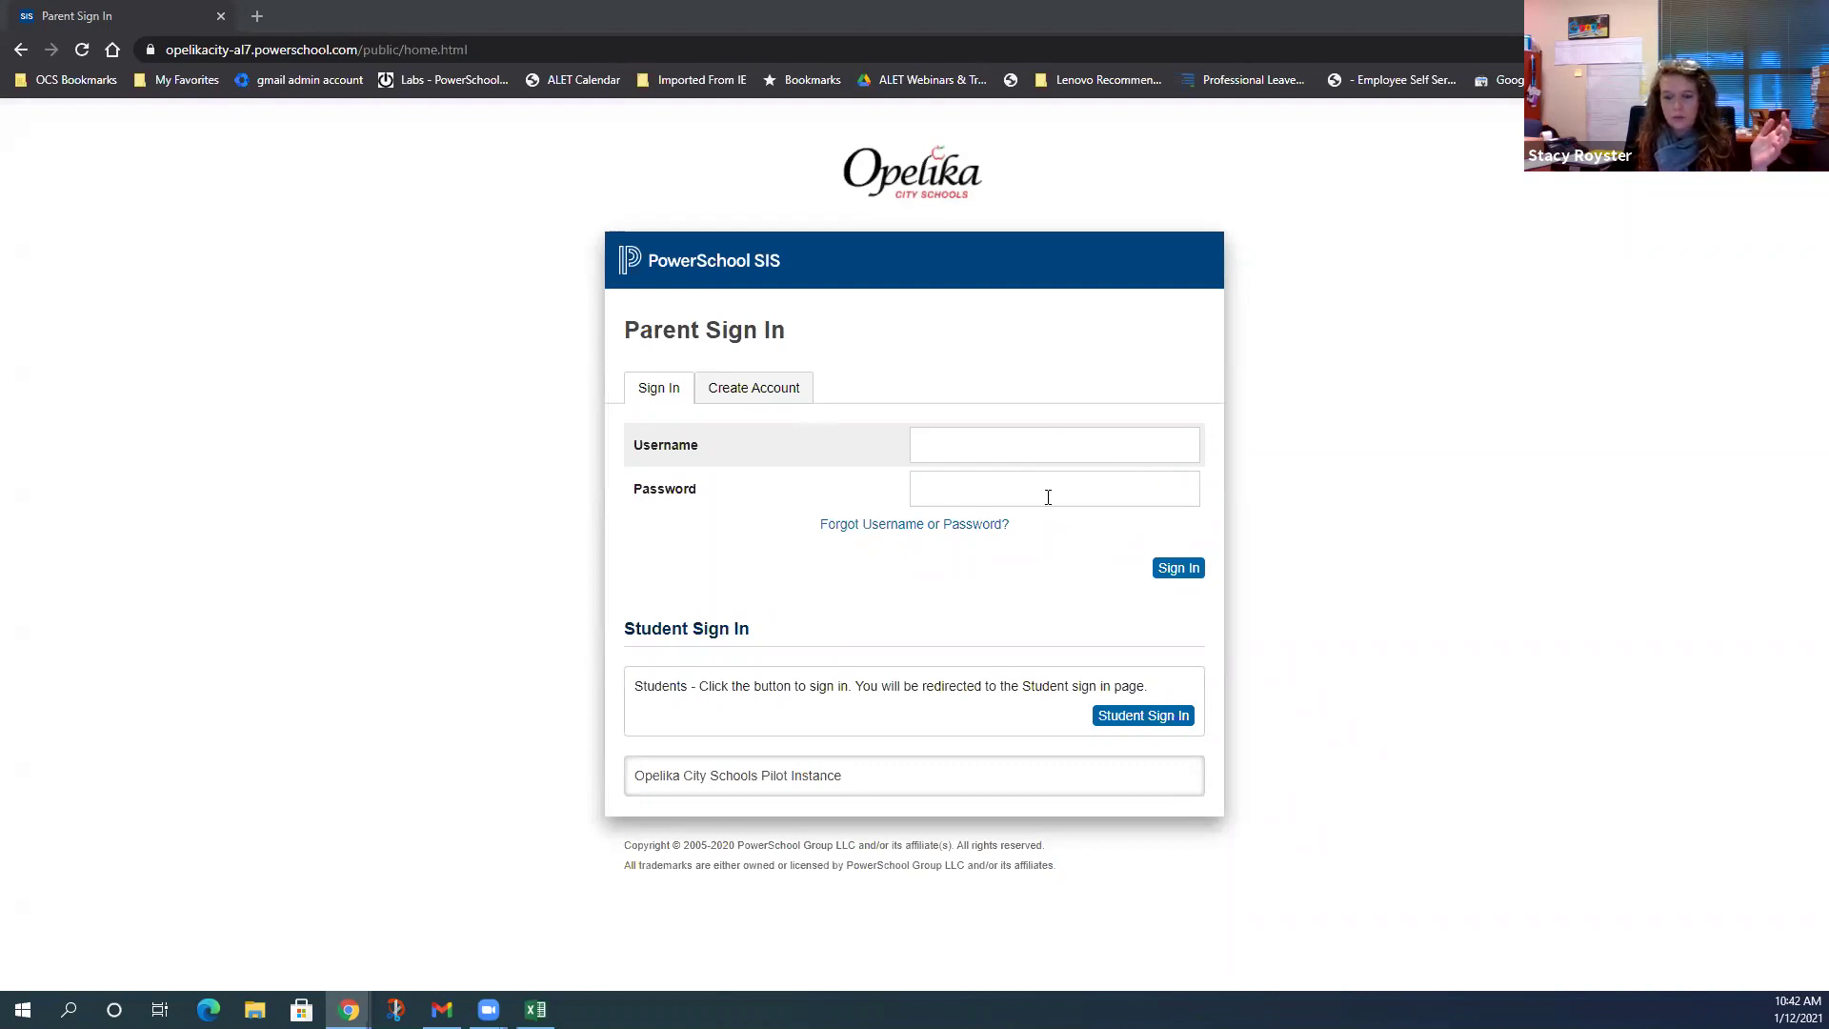
click(1154, 721)
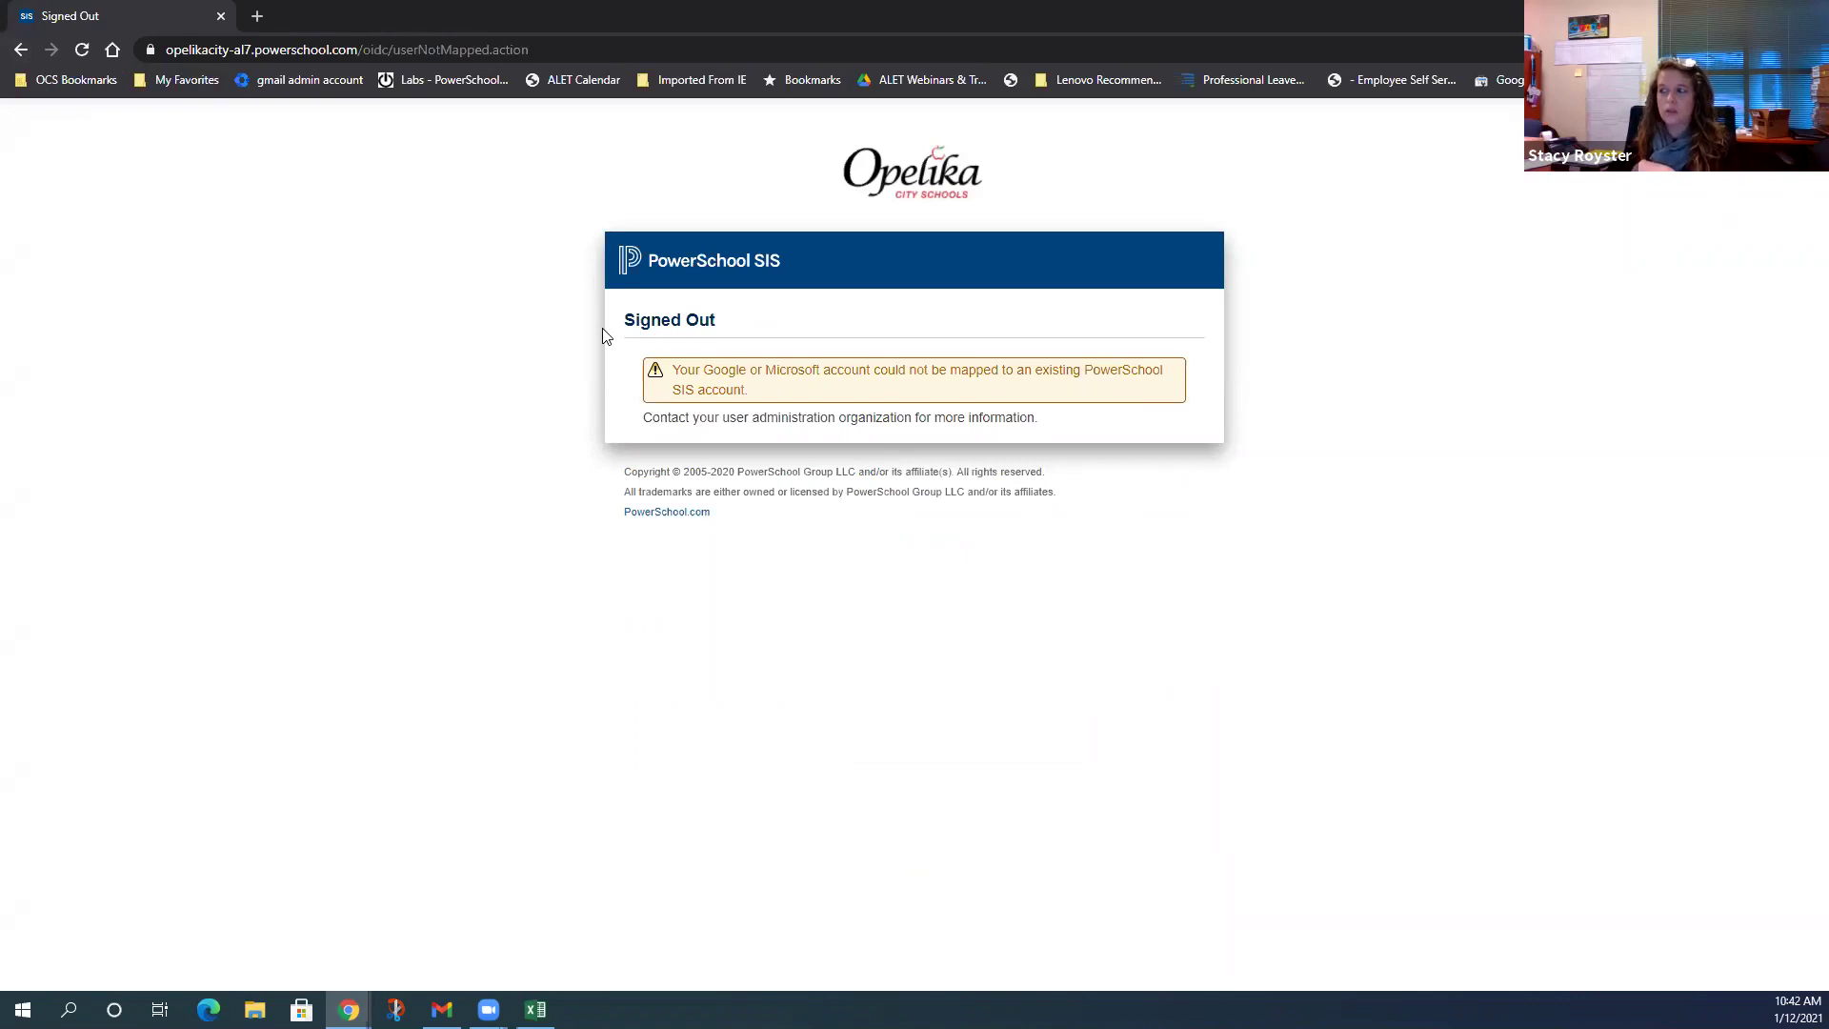
click(21, 48)
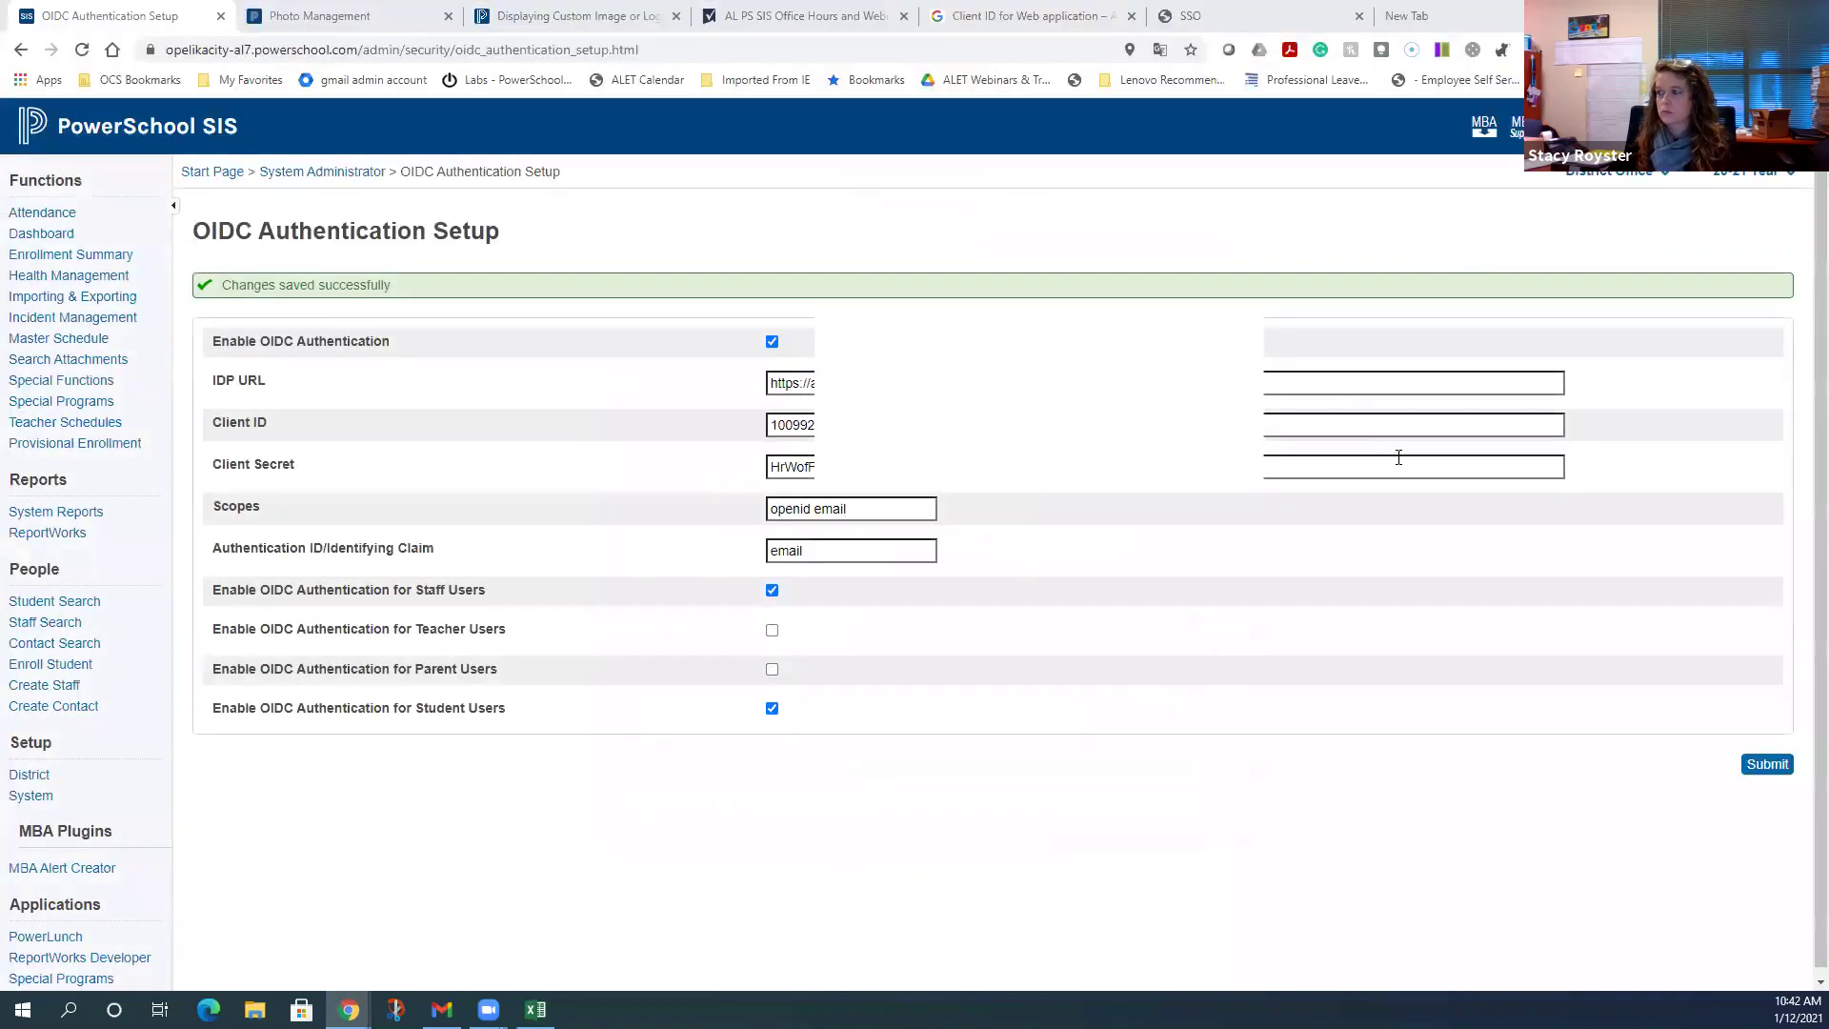
- Untick OIDC for Student Users and Staff Users and submit the setup
click(772, 708)
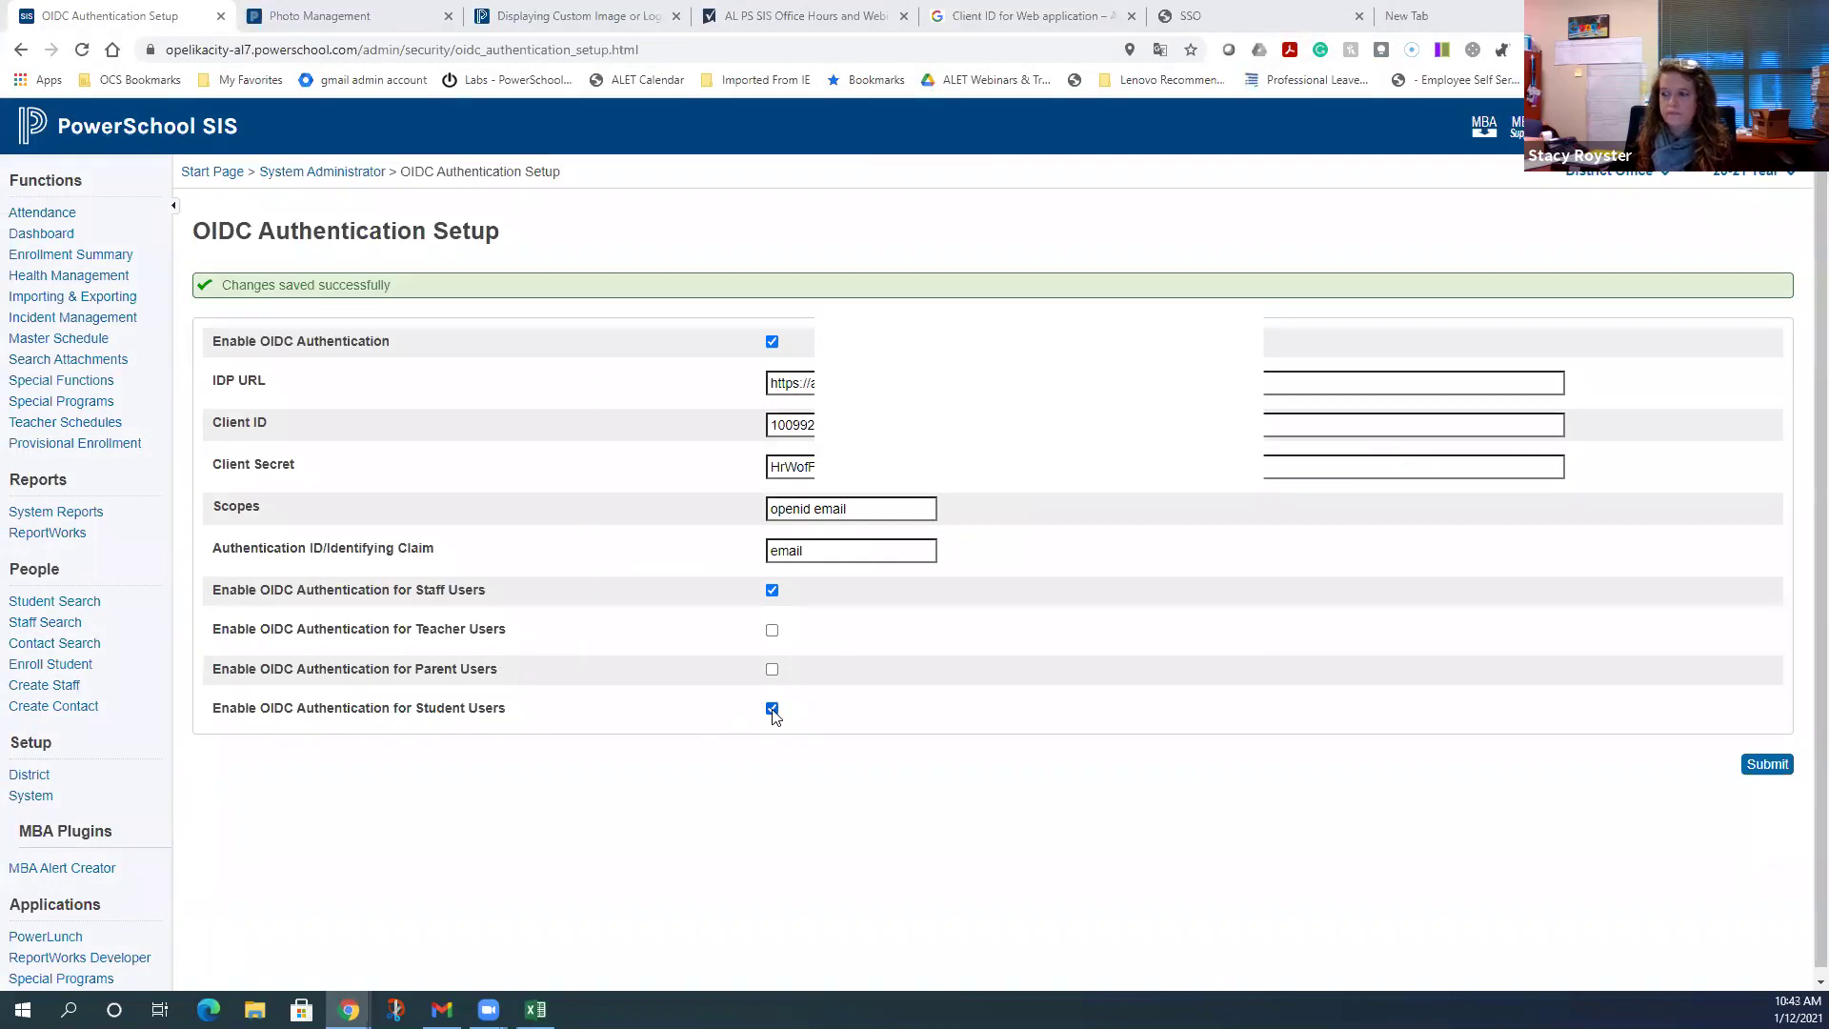
click(771, 591)
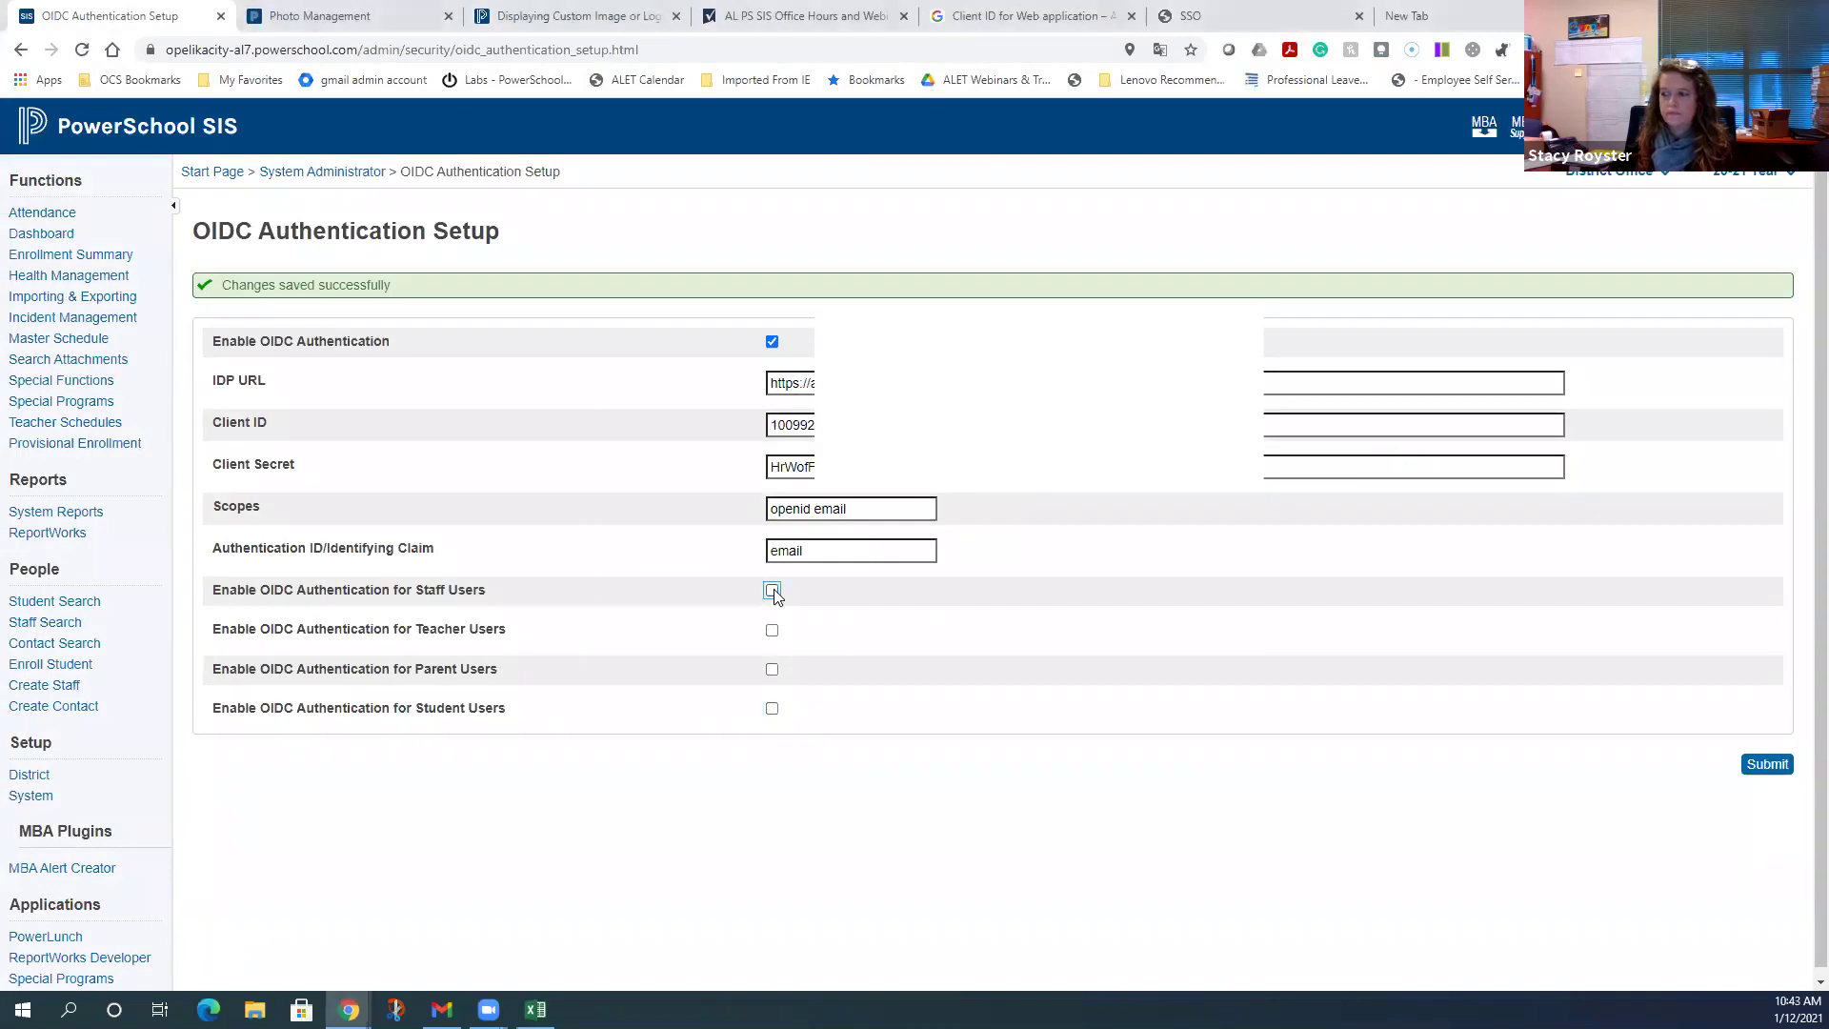
click(1776, 766)
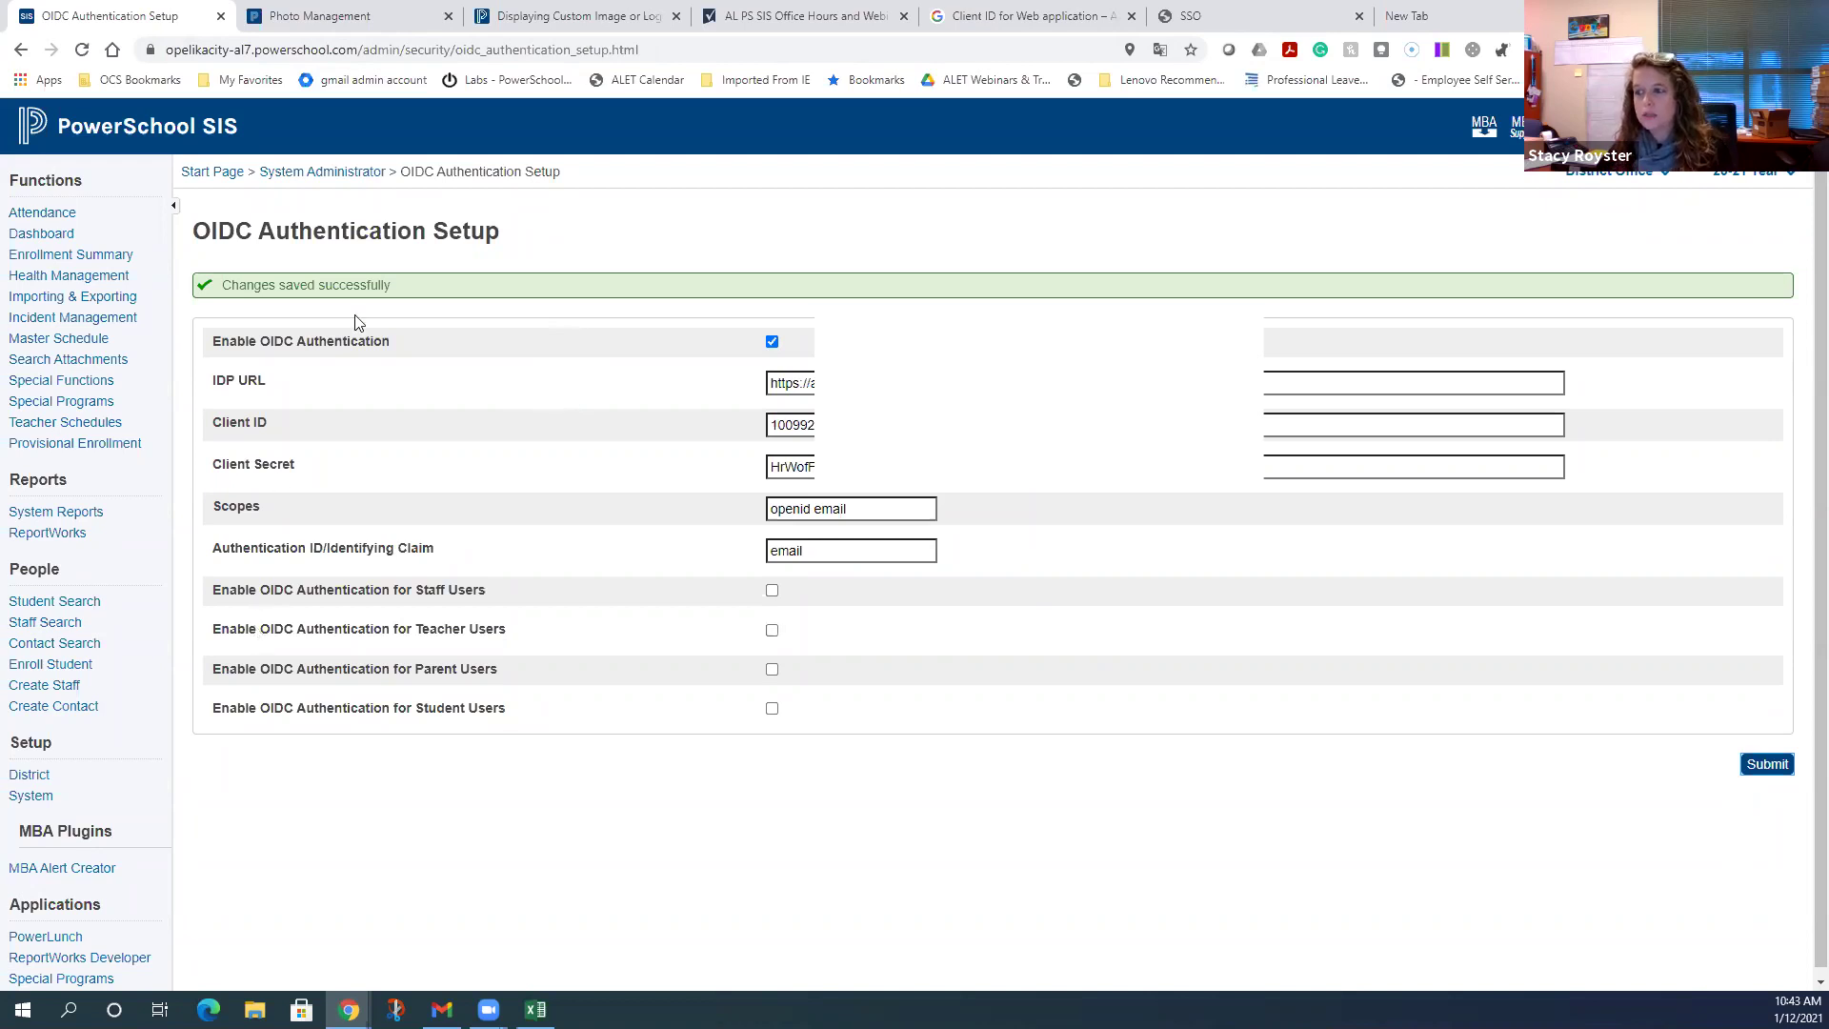
click(197, 141)
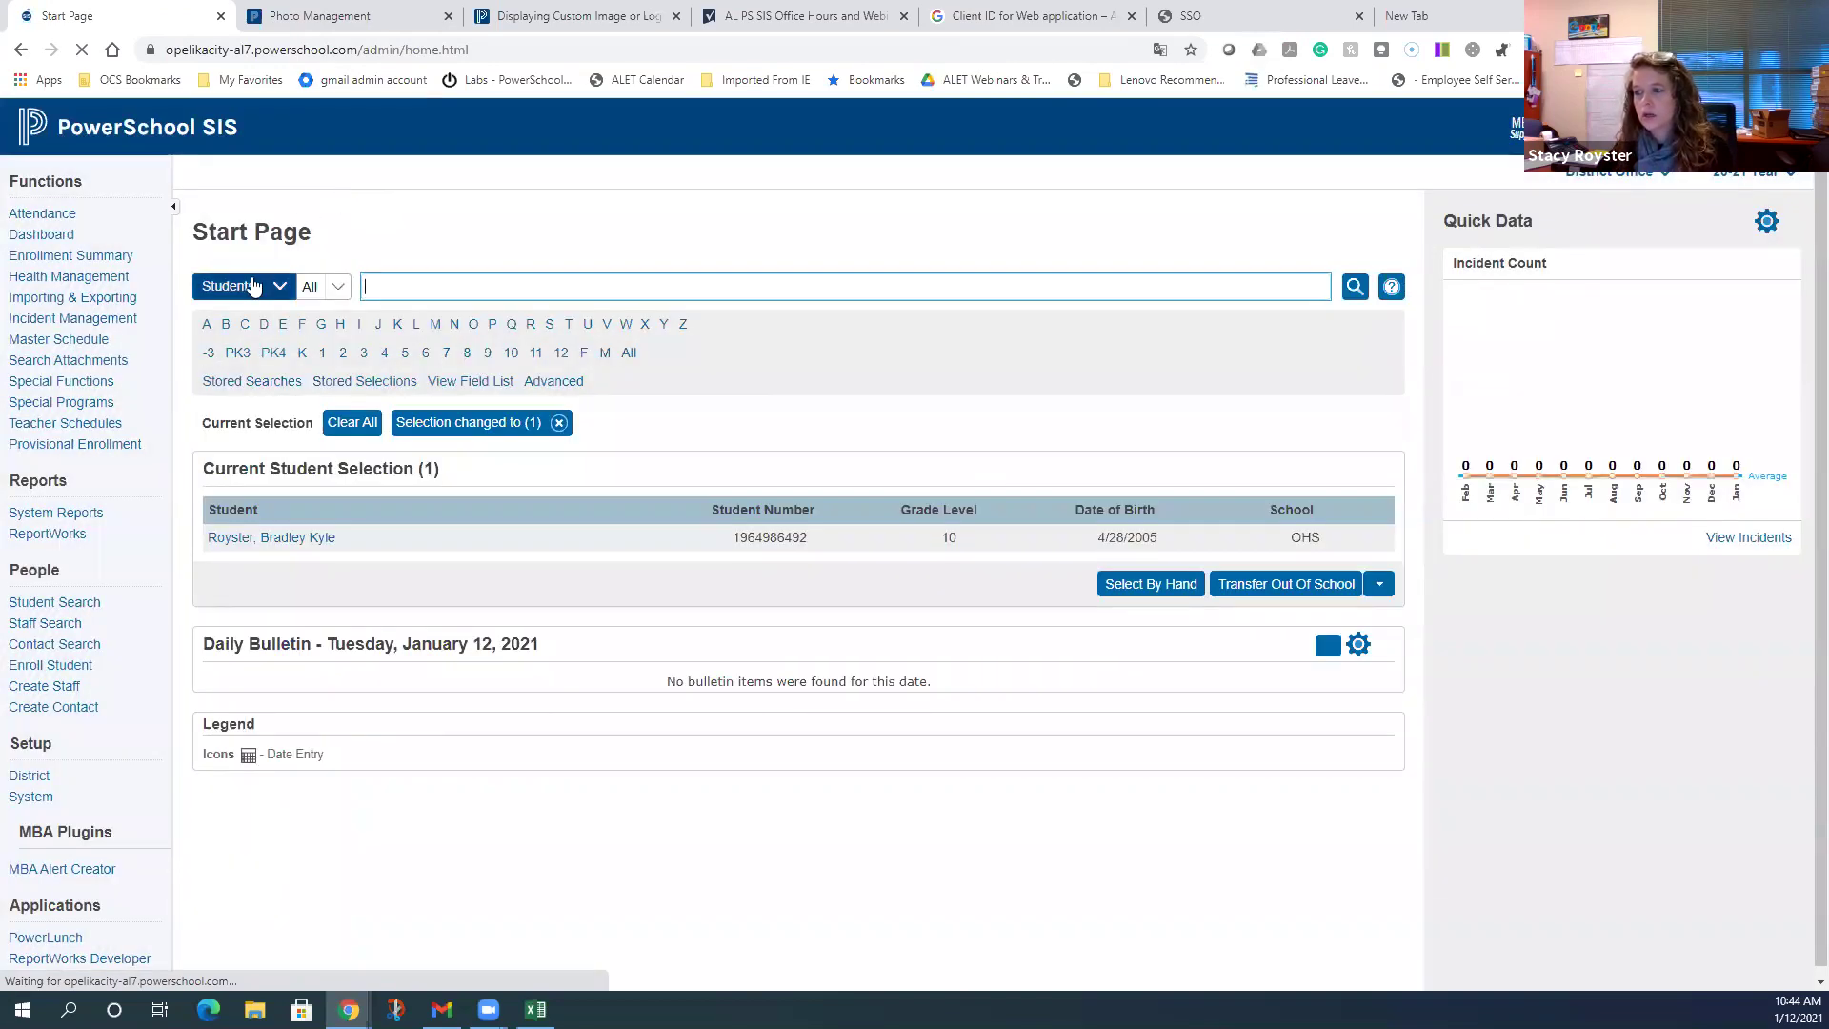
- Search staff by last name and open that staff member's Admin Access and Roles settings
click(252, 285)
click(221, 343)
click(436, 285)
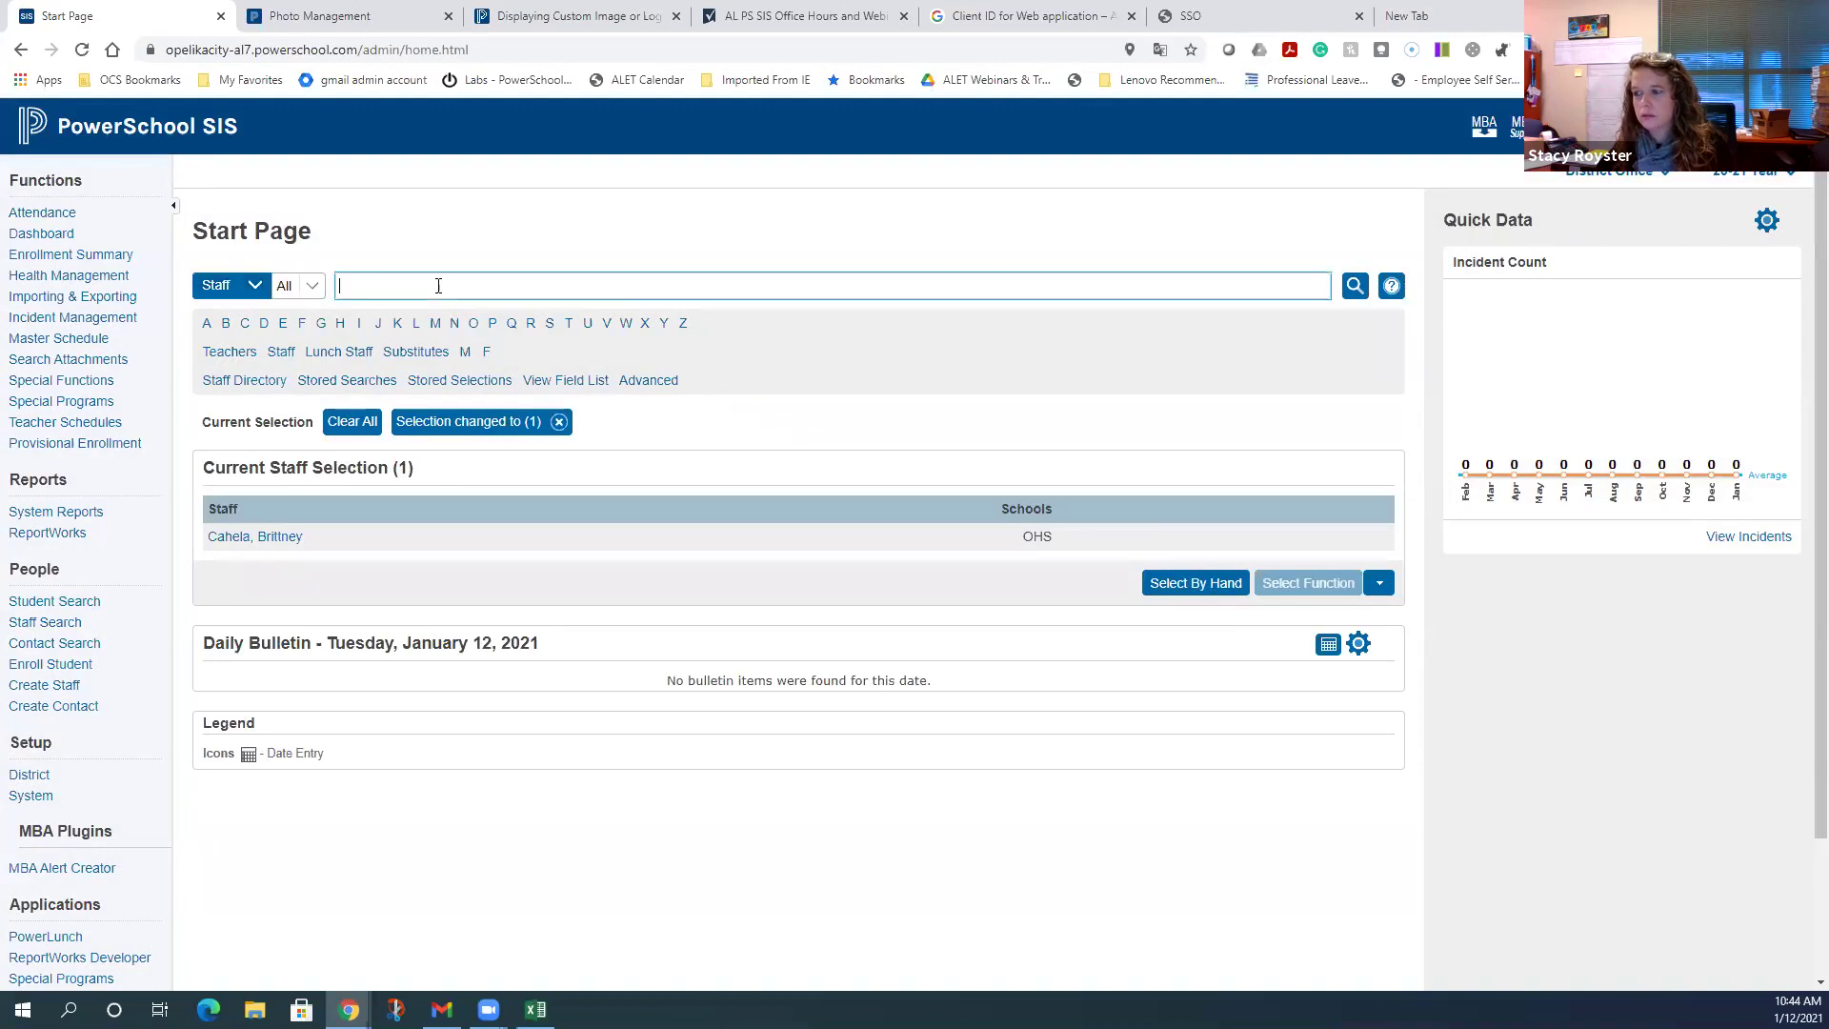
text(royst)
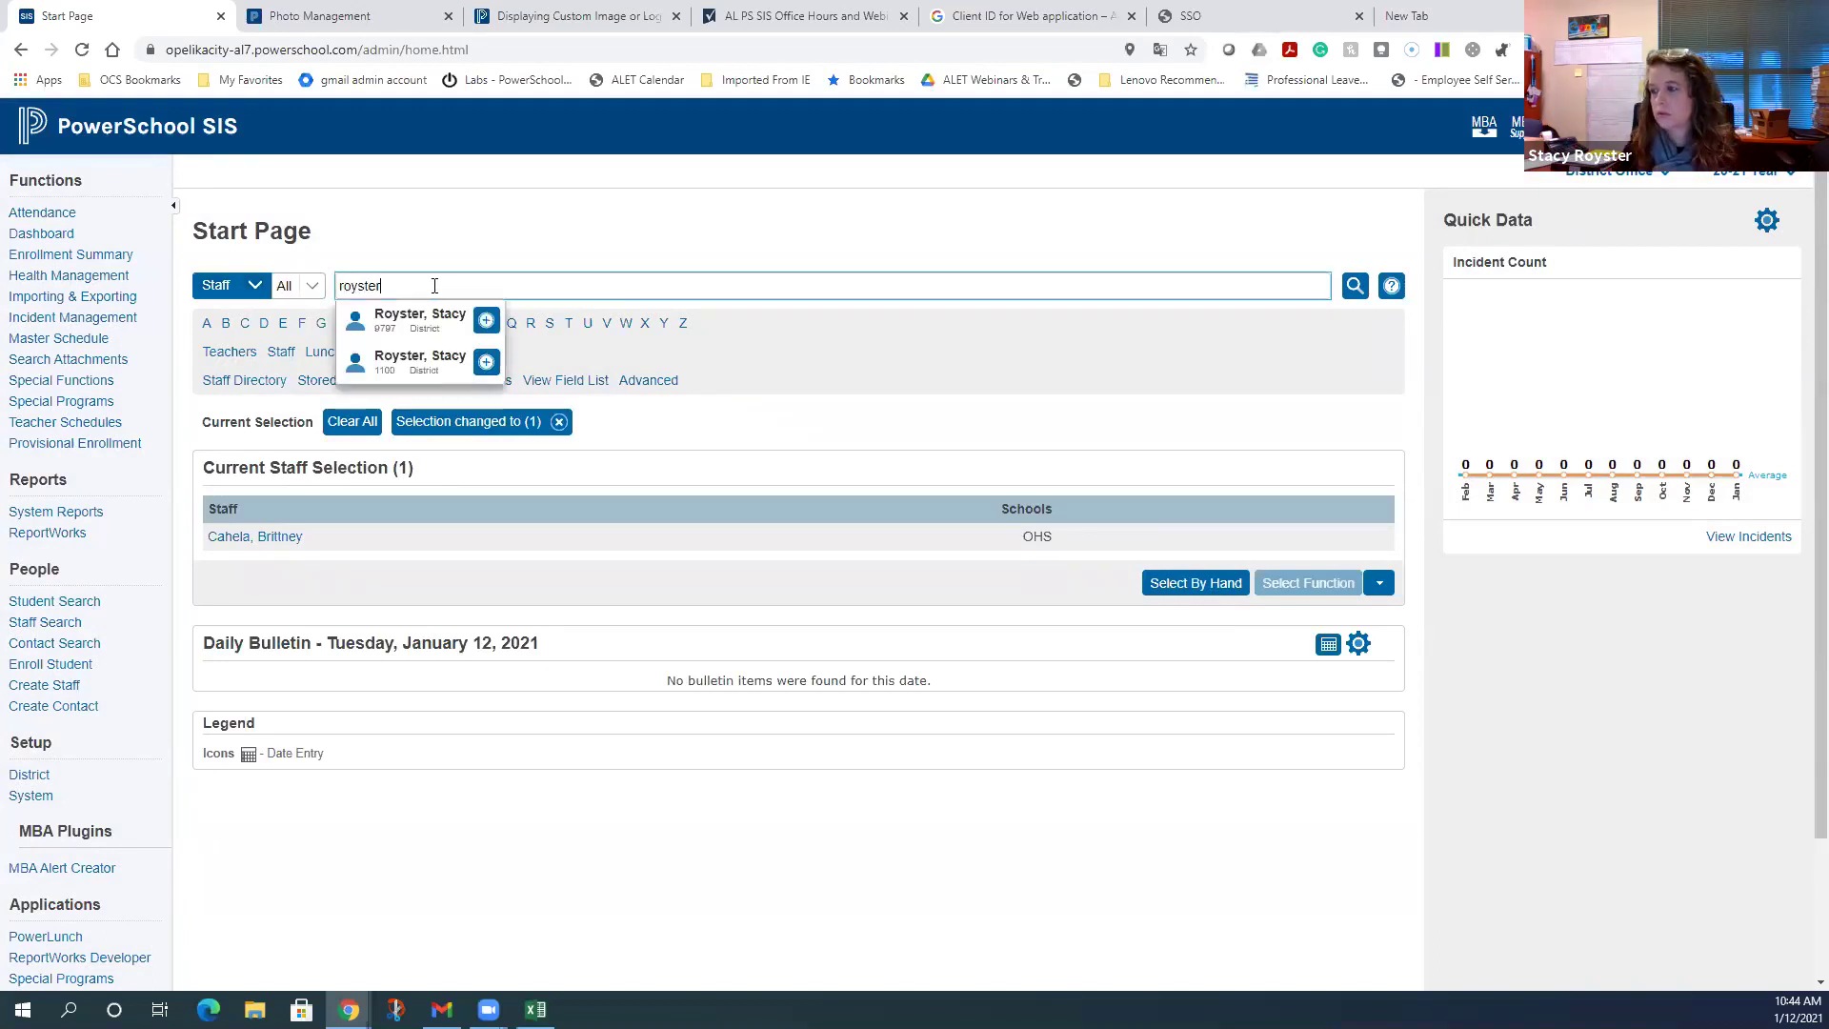
text(er)
click(486, 320)
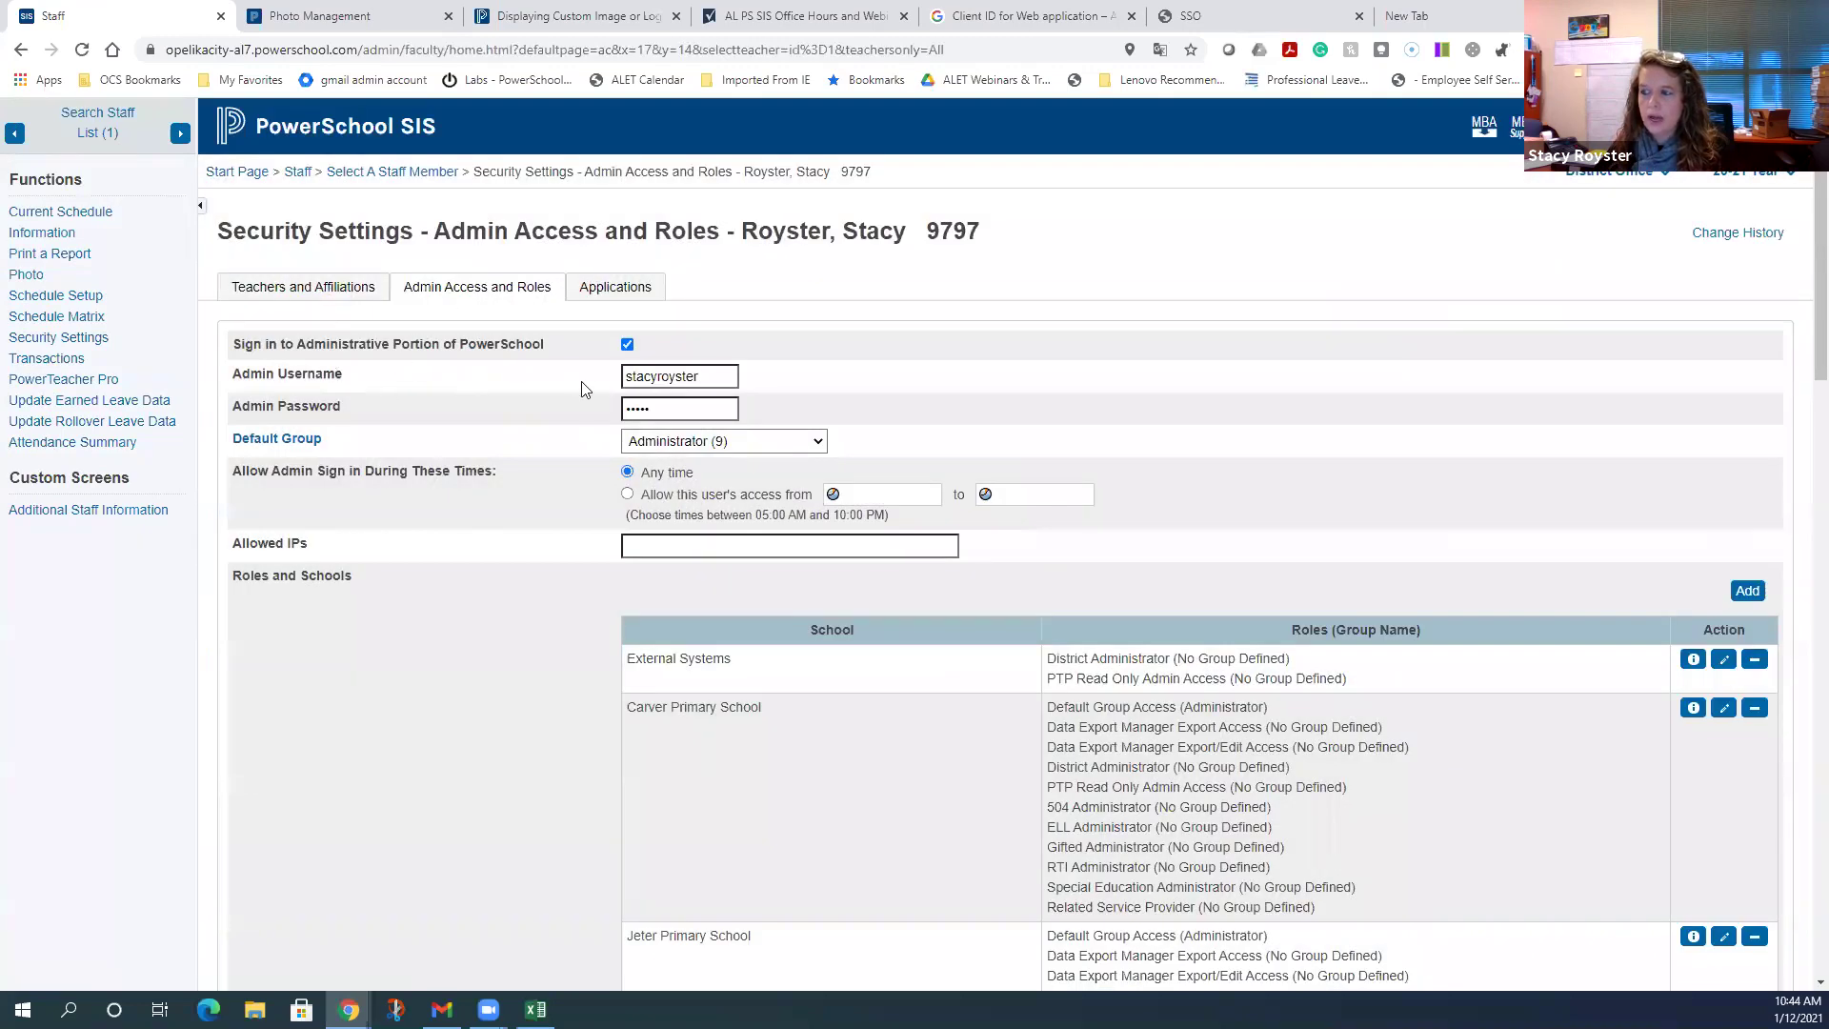
click(253, 288)
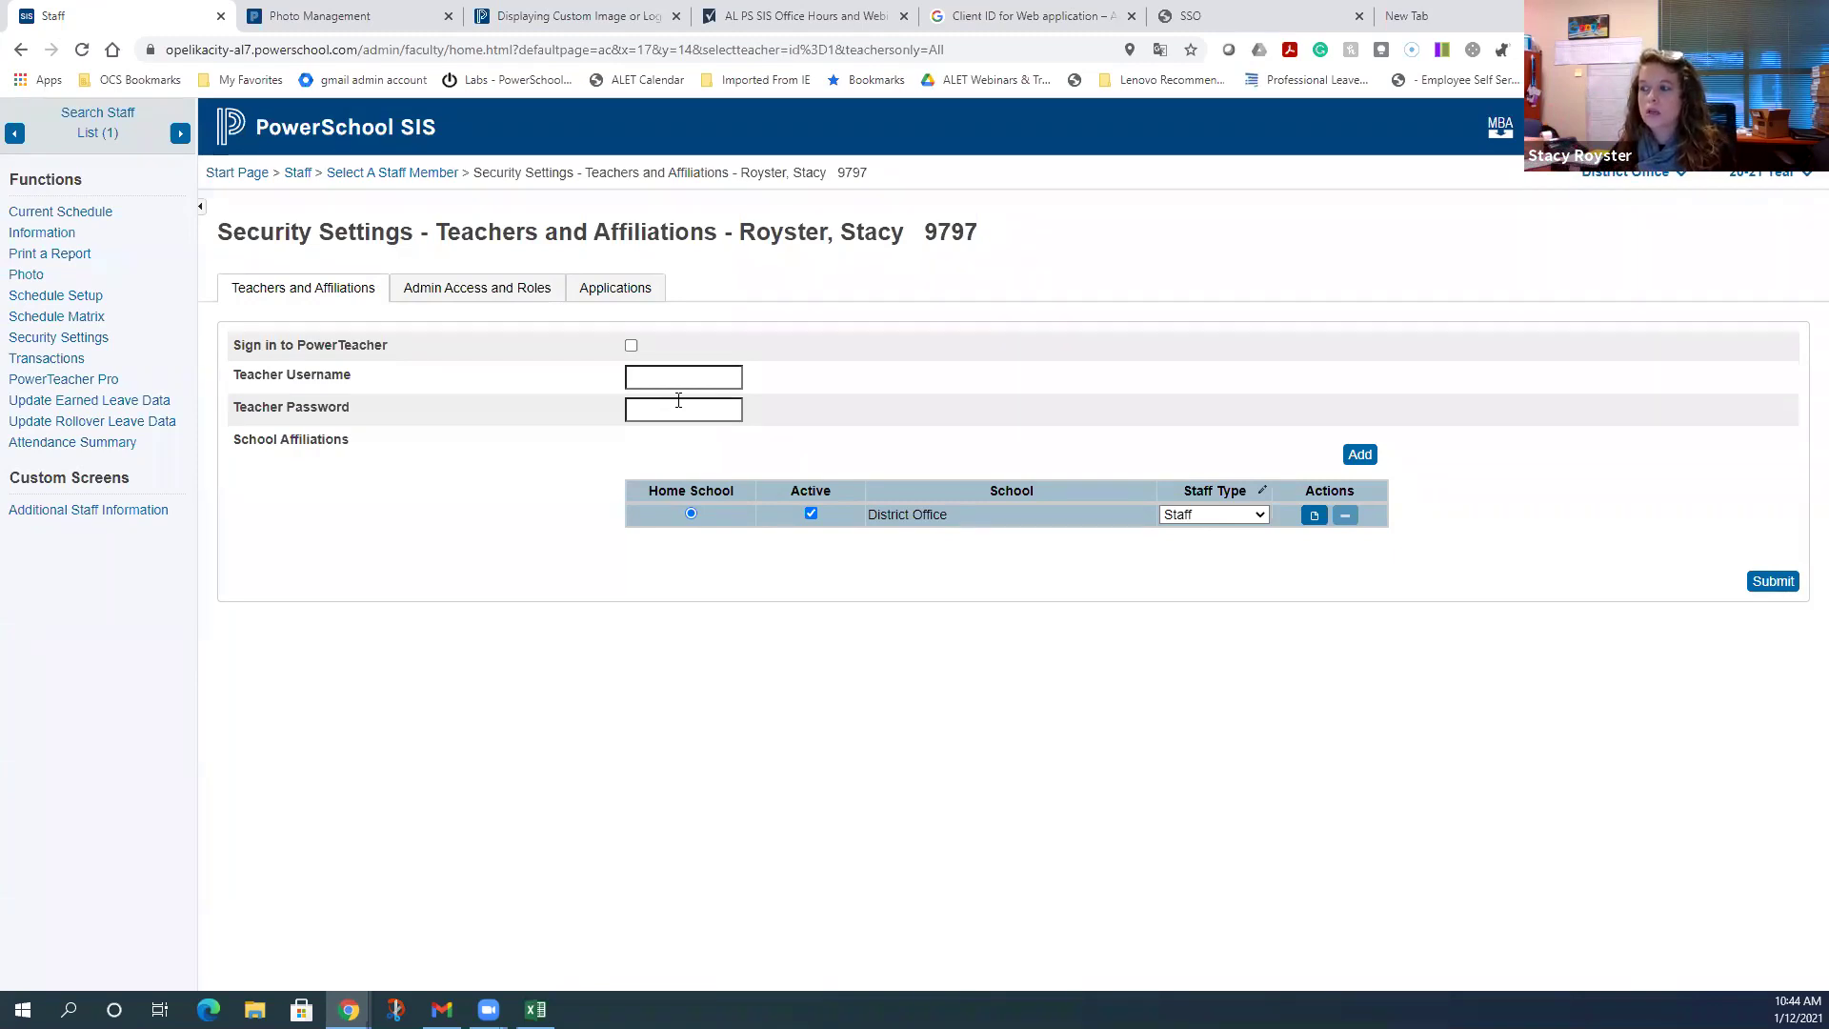
click(515, 290)
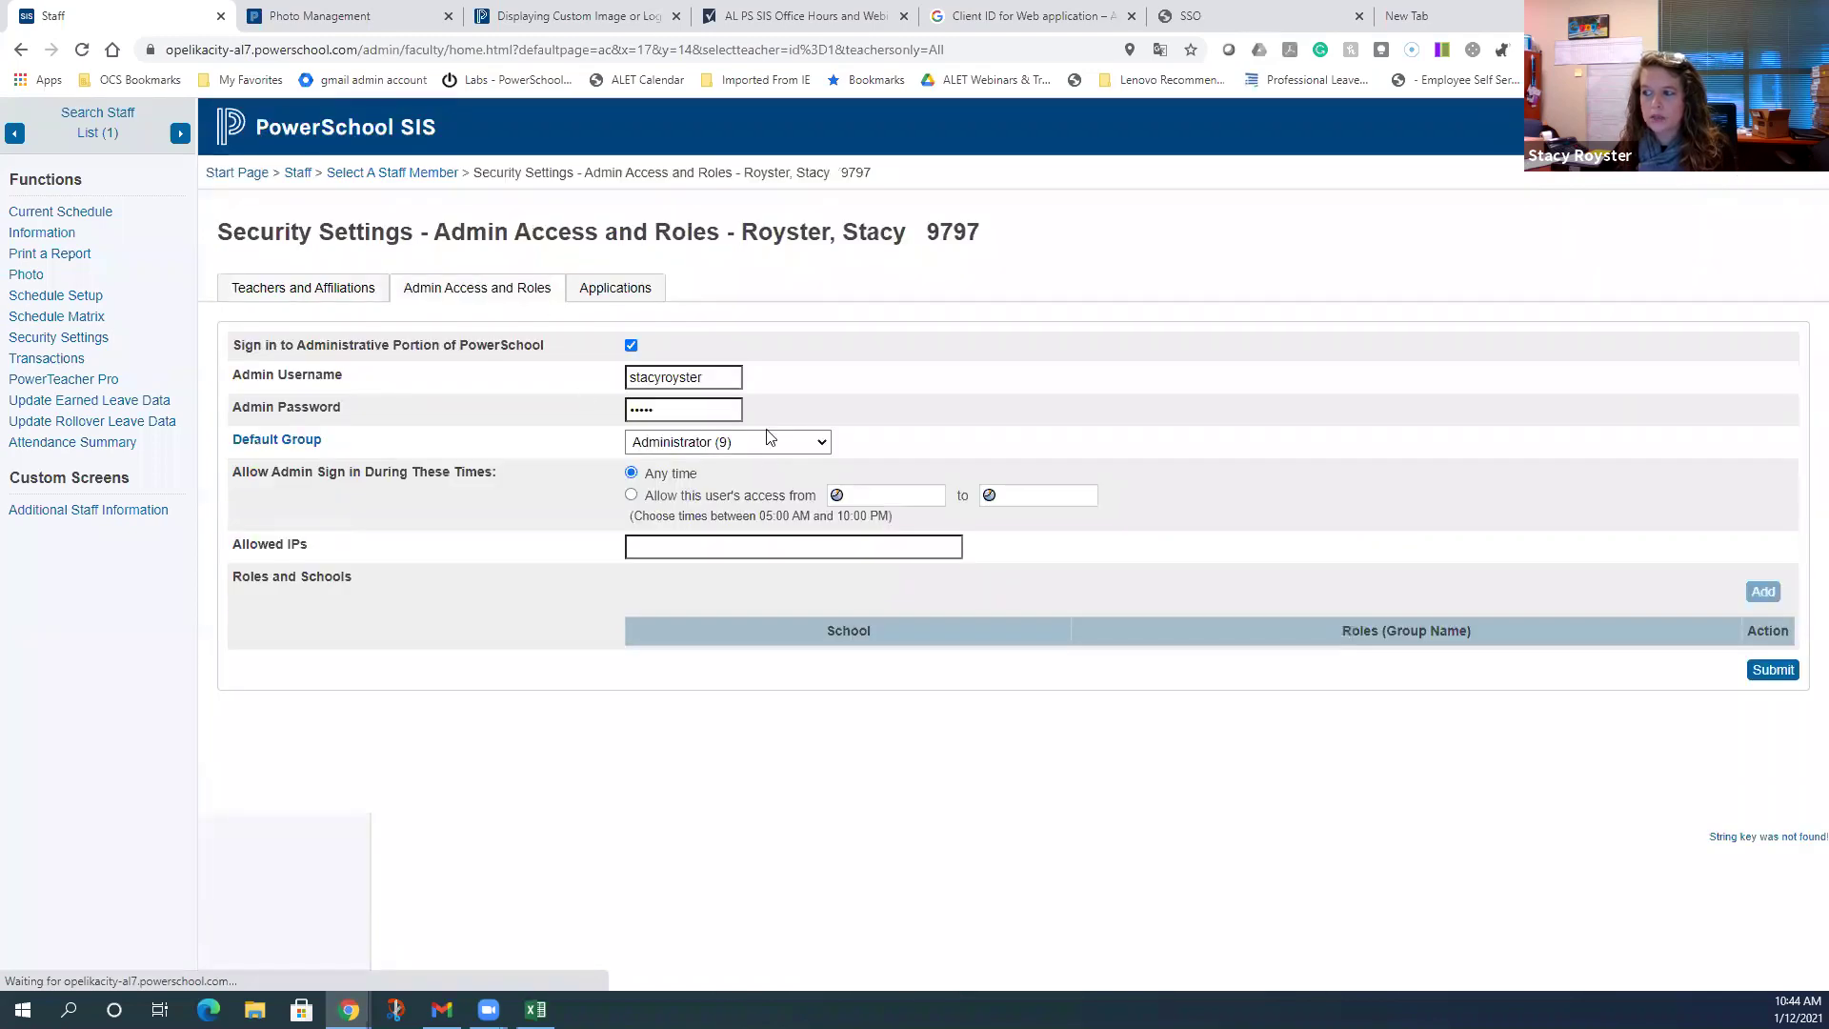